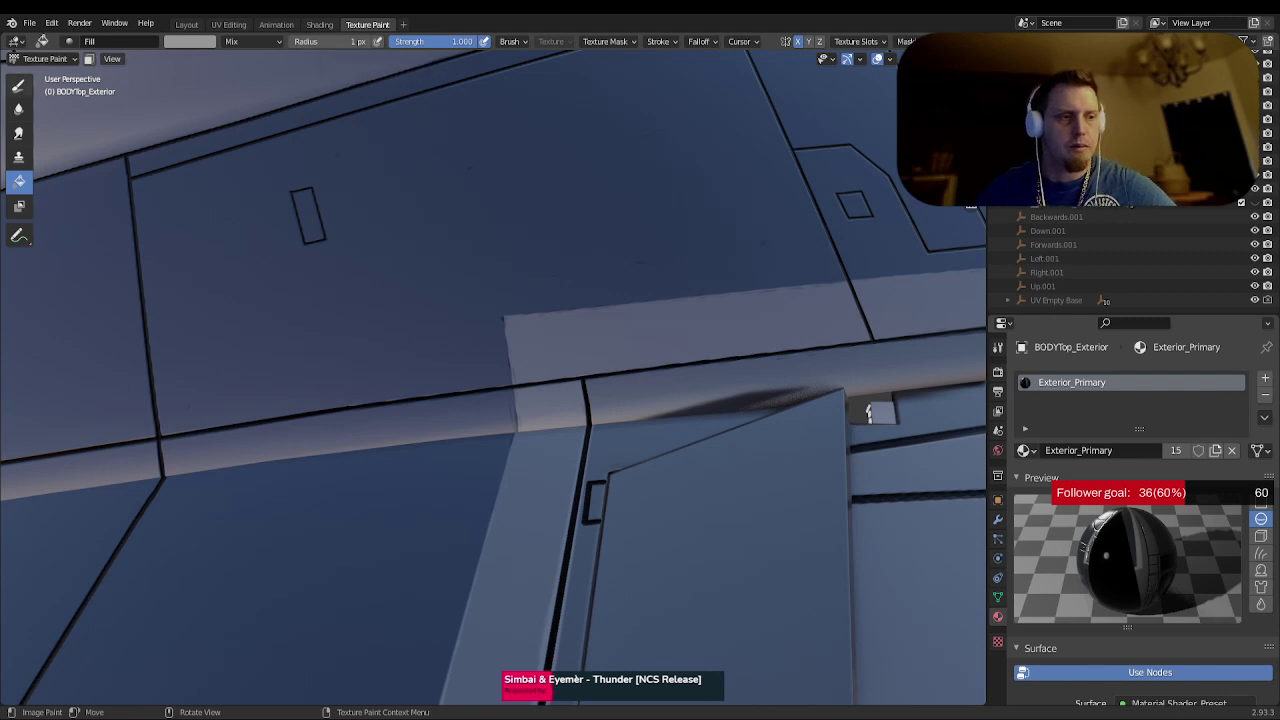
# - Switch to the Draw brush and examine the fighter's exterior and the pale stripe along its side from several angles
pyautogui.click(18, 84)
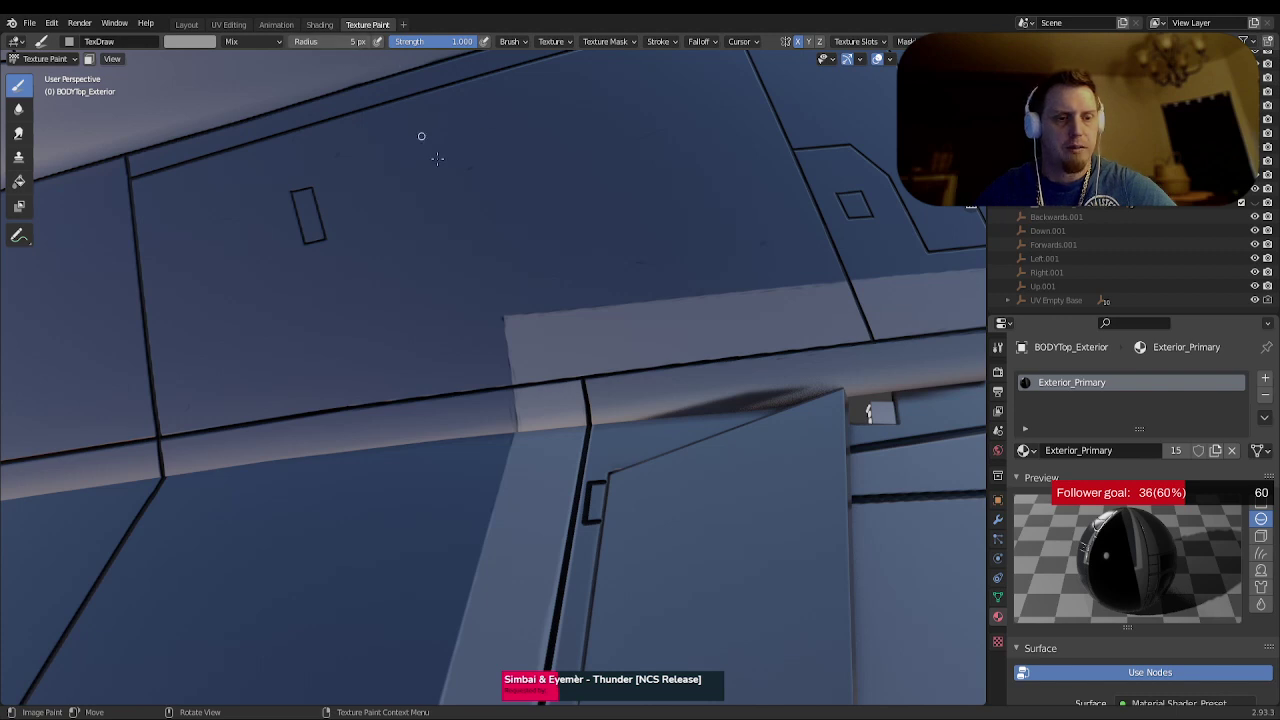
pyautogui.moveTo(547, 330); pyautogui.dragTo(476, 367, button='middle')
pyautogui.scroll(-2, 532, 350)
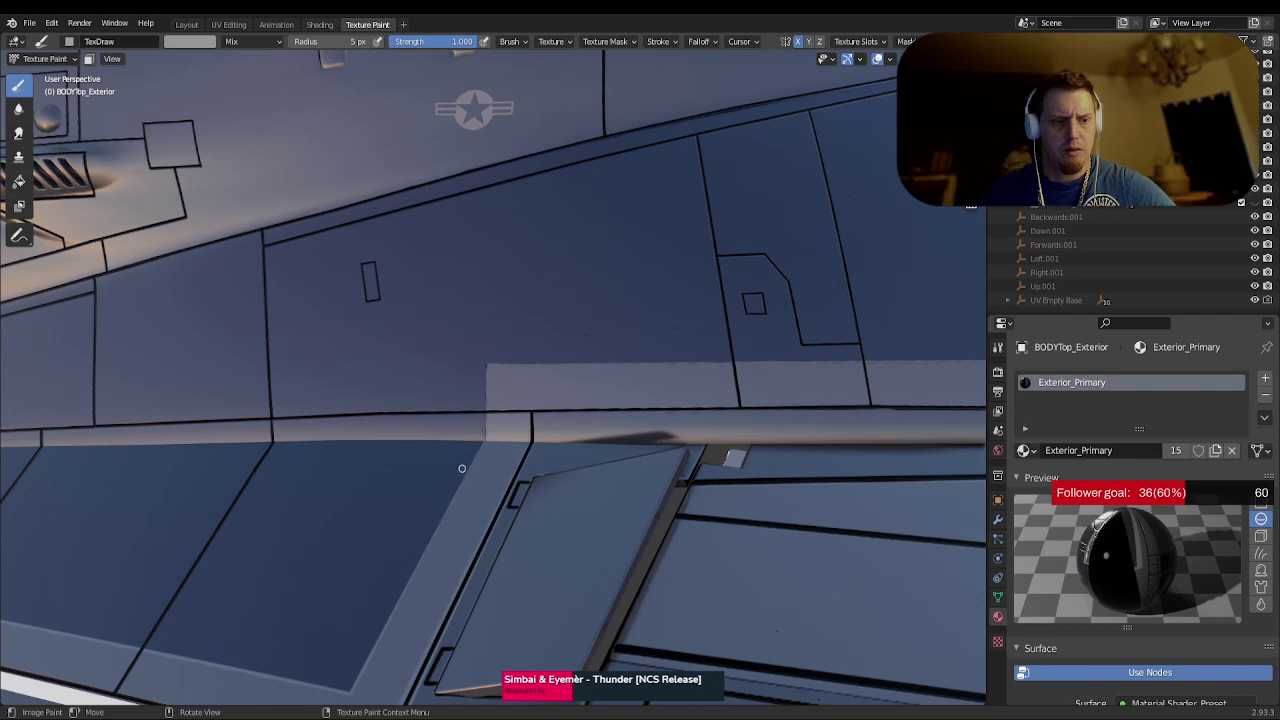
pyautogui.scroll(-6, 462, 468)
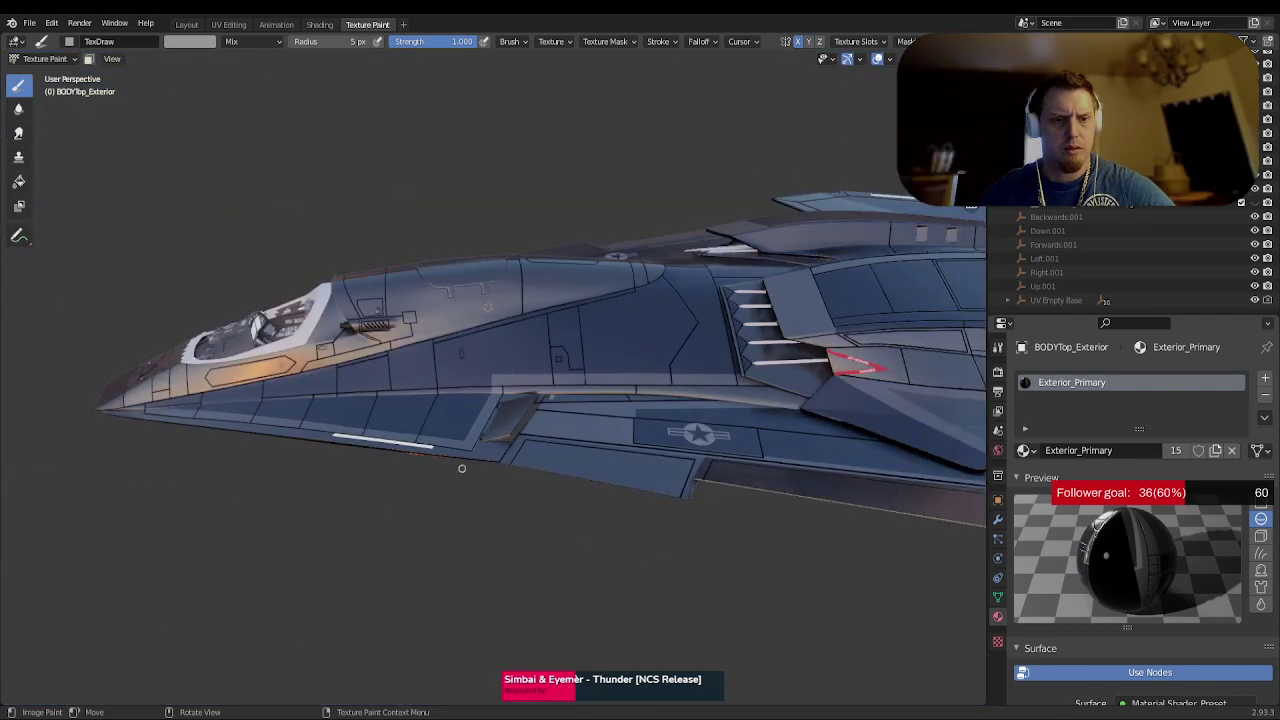
pyautogui.moveTo(462, 468)
pyautogui.mouseDown(button='middle')
pyautogui.moveTo(521, 437)
pyautogui.moveTo(514, 450)
pyautogui.mouseUp(button='middle')
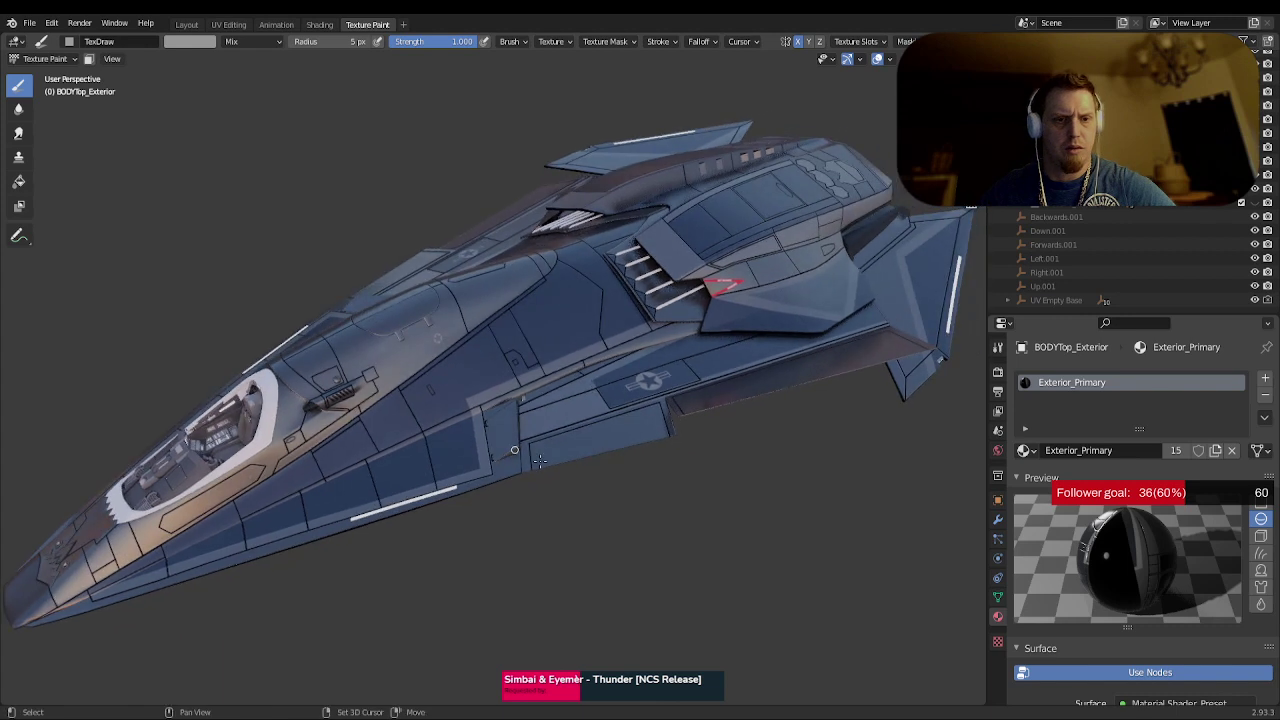
pyautogui.moveTo(720, 467)
pyautogui.mouseDown(button='middle')
pyautogui.moveTo(717, 486)
pyautogui.moveTo(735, 482)
pyautogui.mouseUp(button='middle')
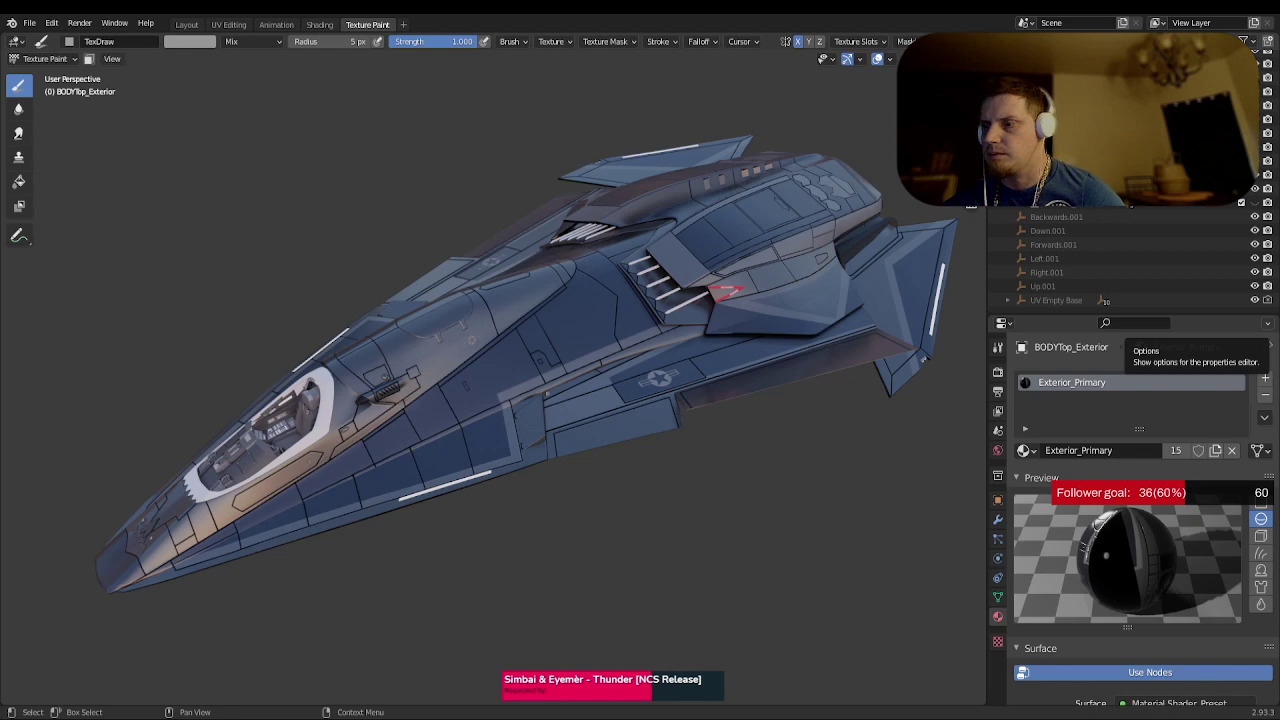
pyautogui.moveTo(766, 537); pyautogui.dragTo(655, 380, button='middle')
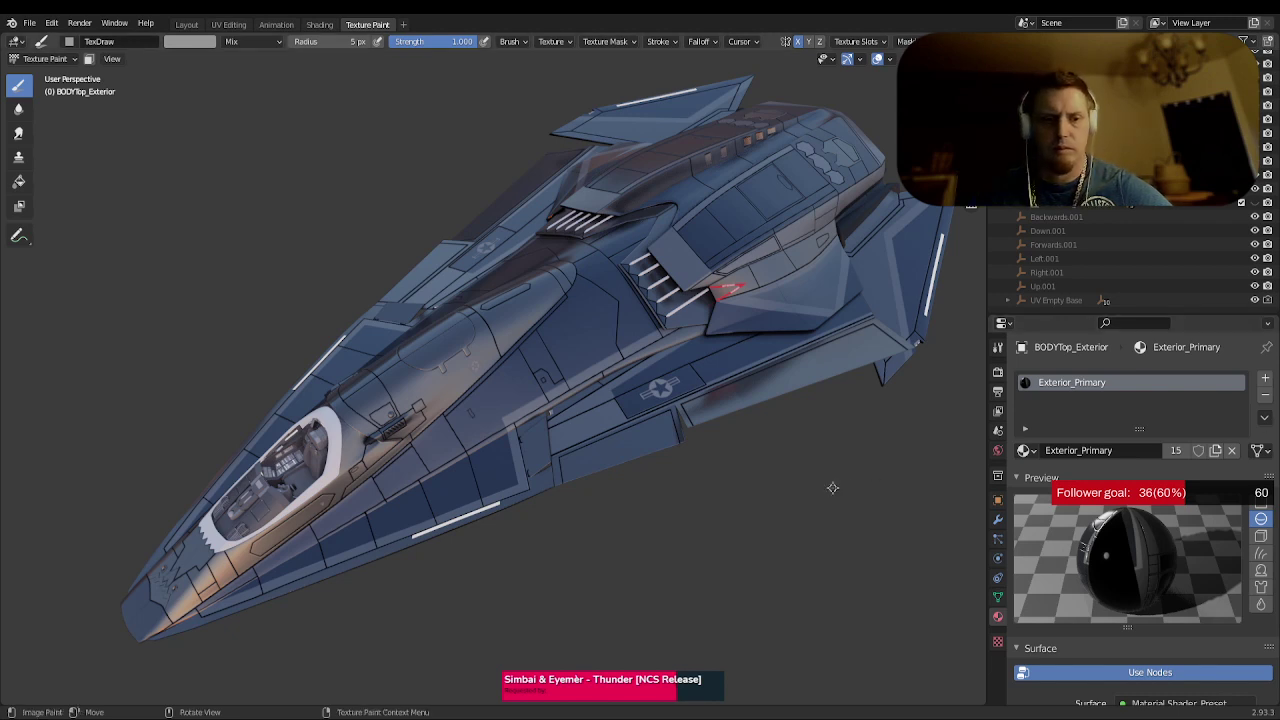
pyautogui.moveTo(766, 534); pyautogui.dragTo(699, 537, button='middle')
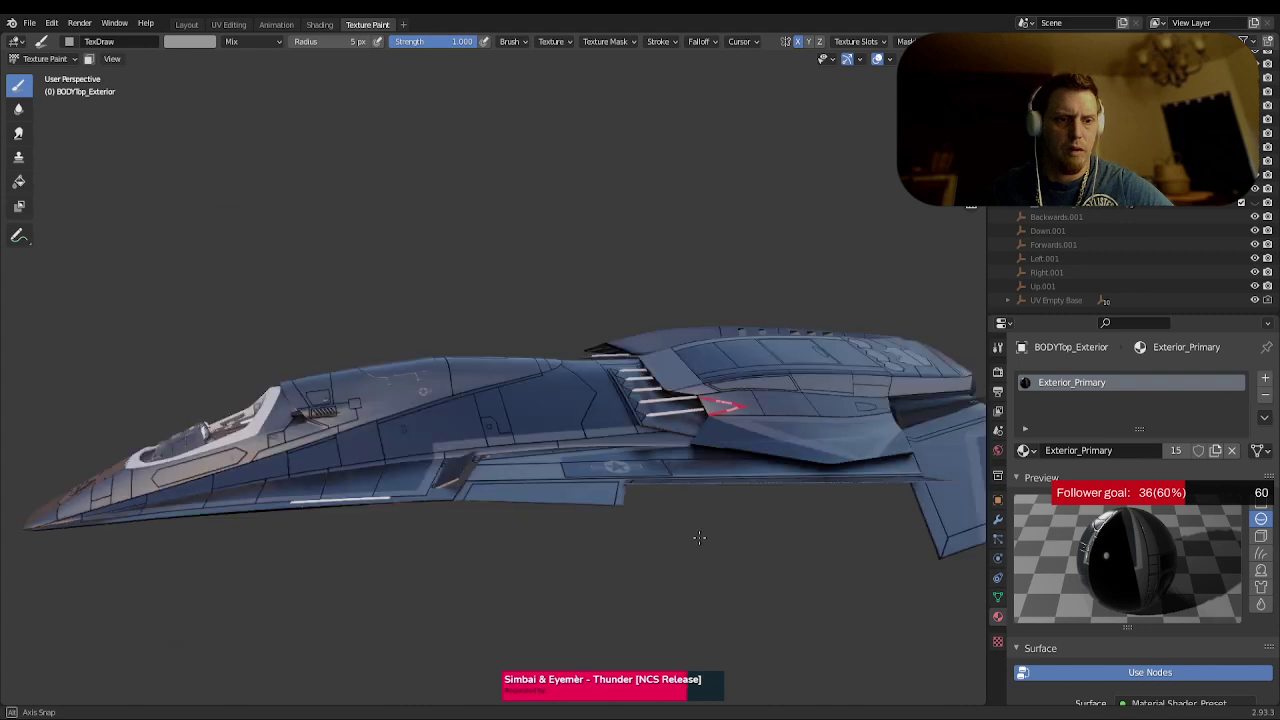
pyautogui.scroll(5, 660, 525)
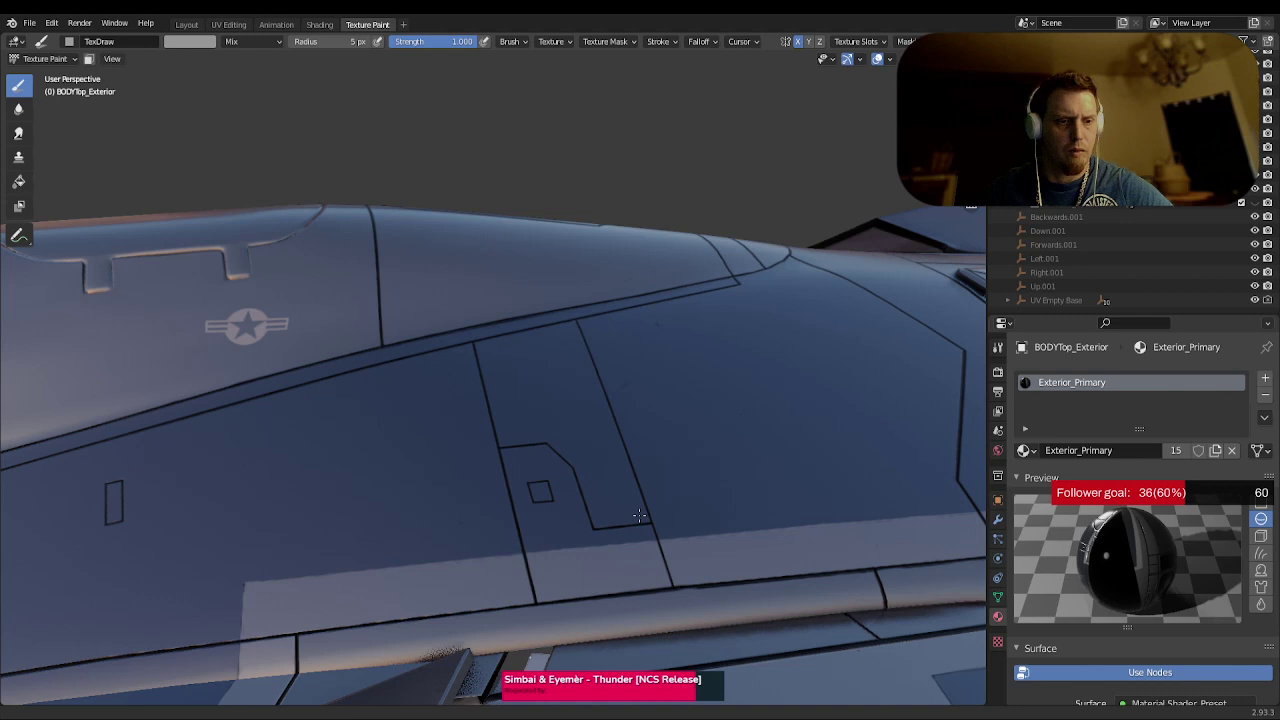
pyautogui.moveTo(639, 515); pyautogui.dragTo(584, 633, button='middle')
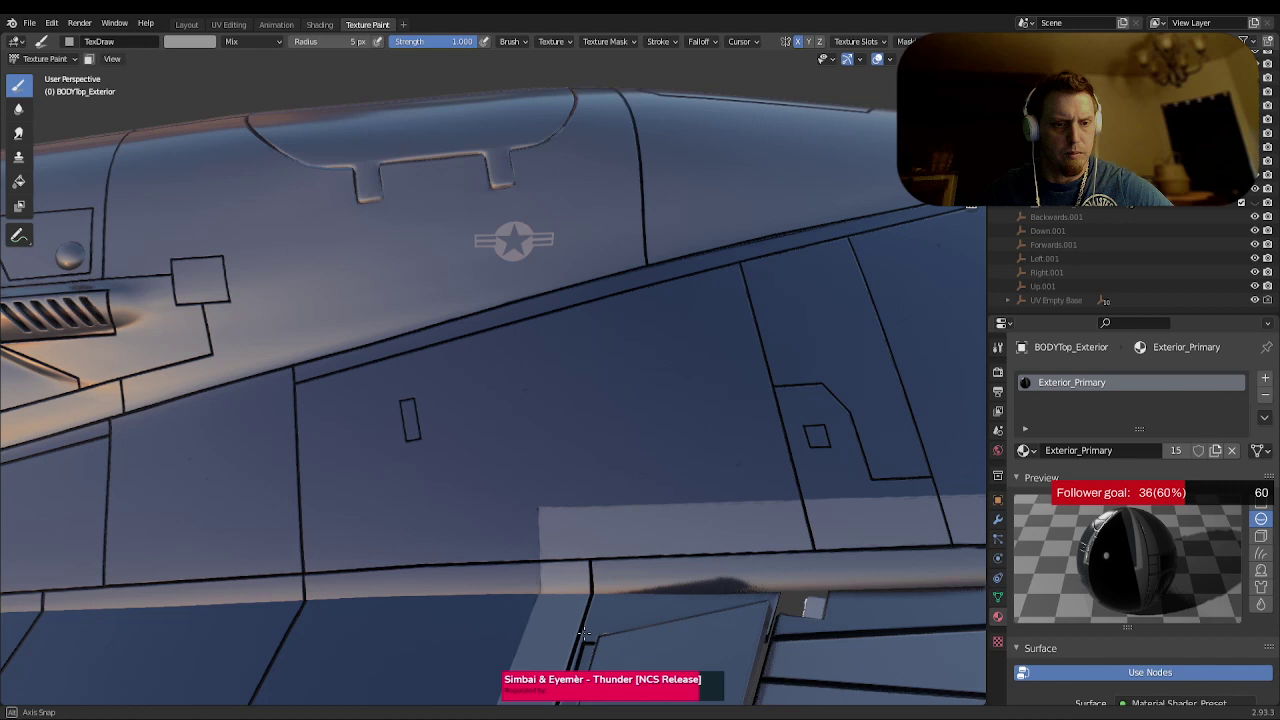
pyautogui.moveTo(584, 633); pyautogui.dragTo(652, 505, button='middle')
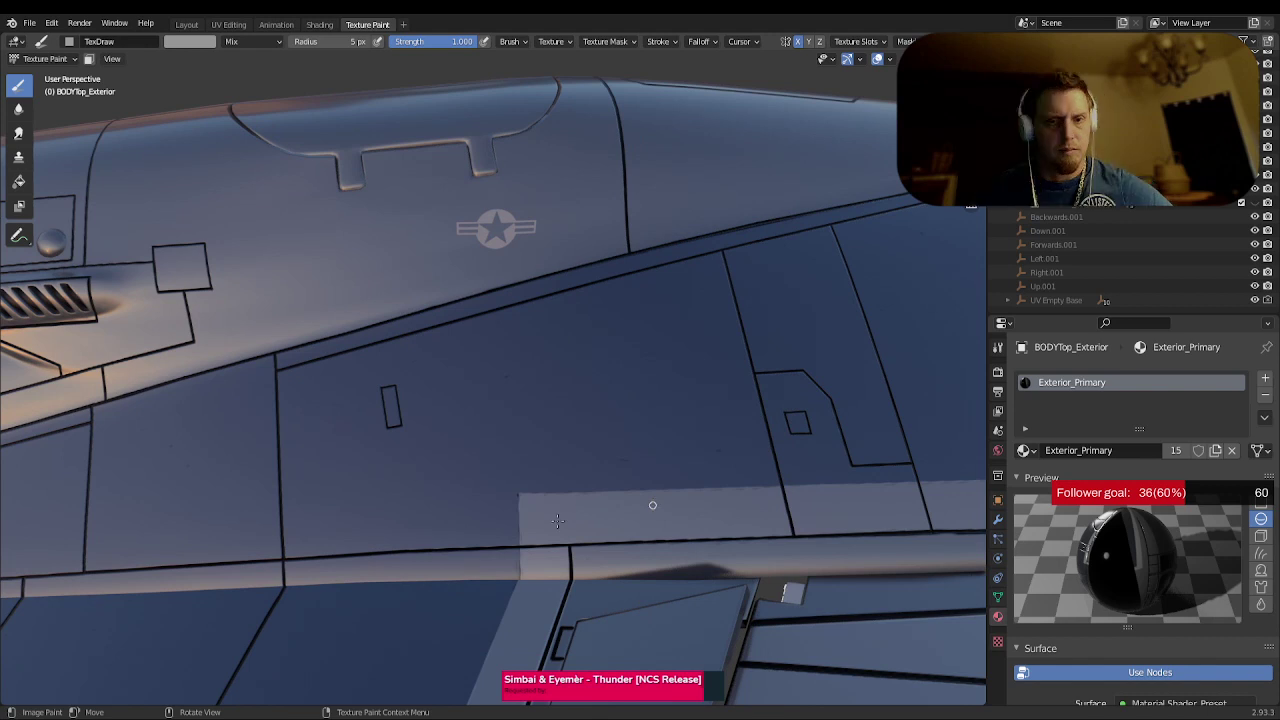
# - Save all modified texture images and the project file before painting on Exterior_Primary_BlueMask
pyautogui.click(663, 43)
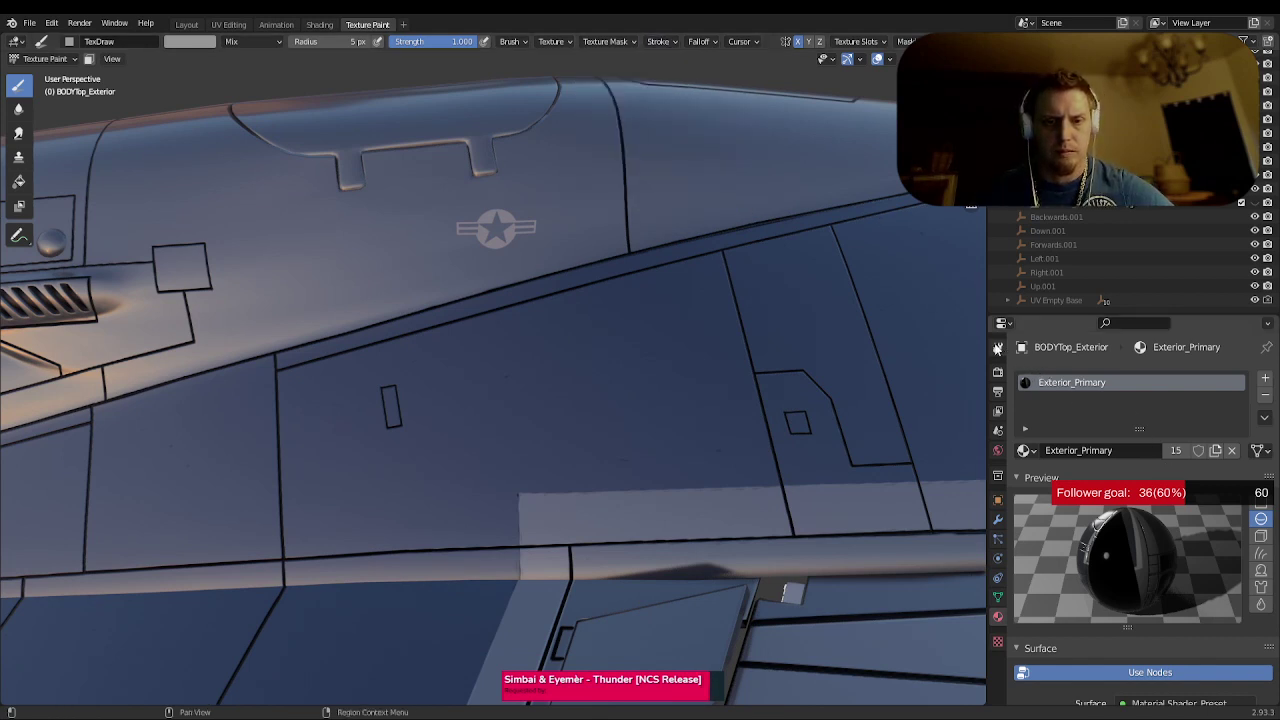
pyautogui.click(997, 347)
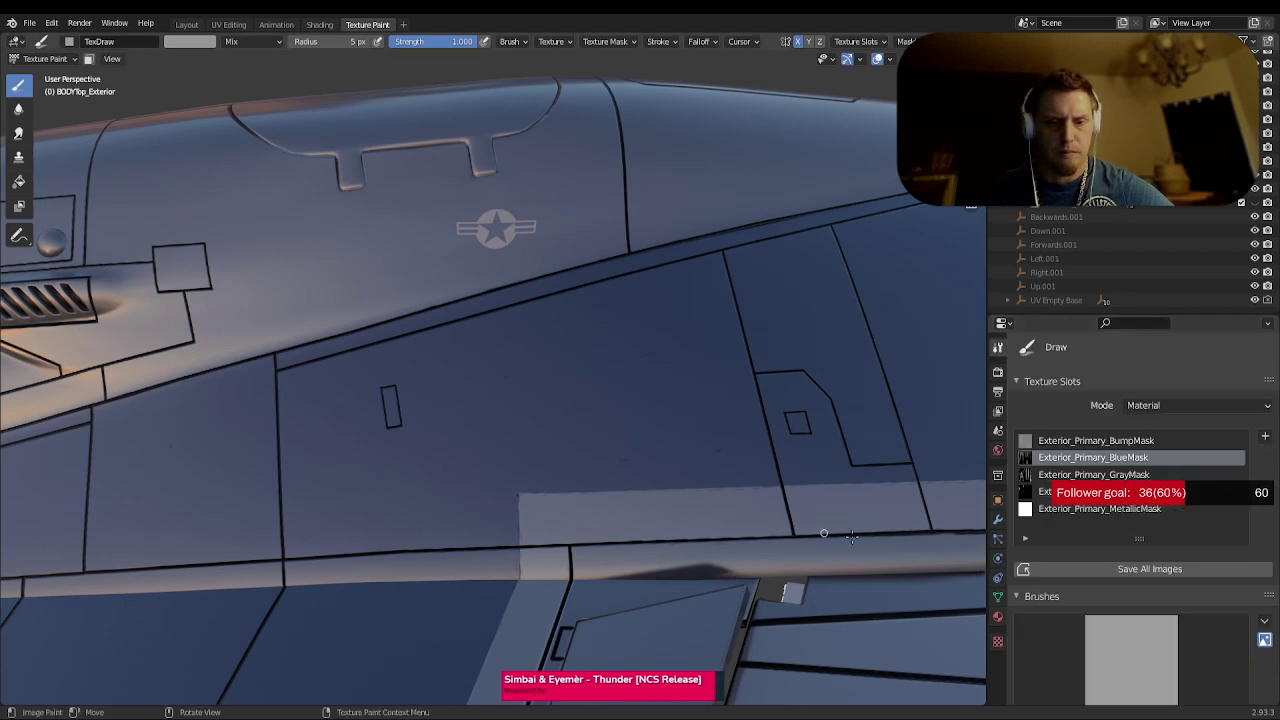
pyautogui.click(1128, 568)
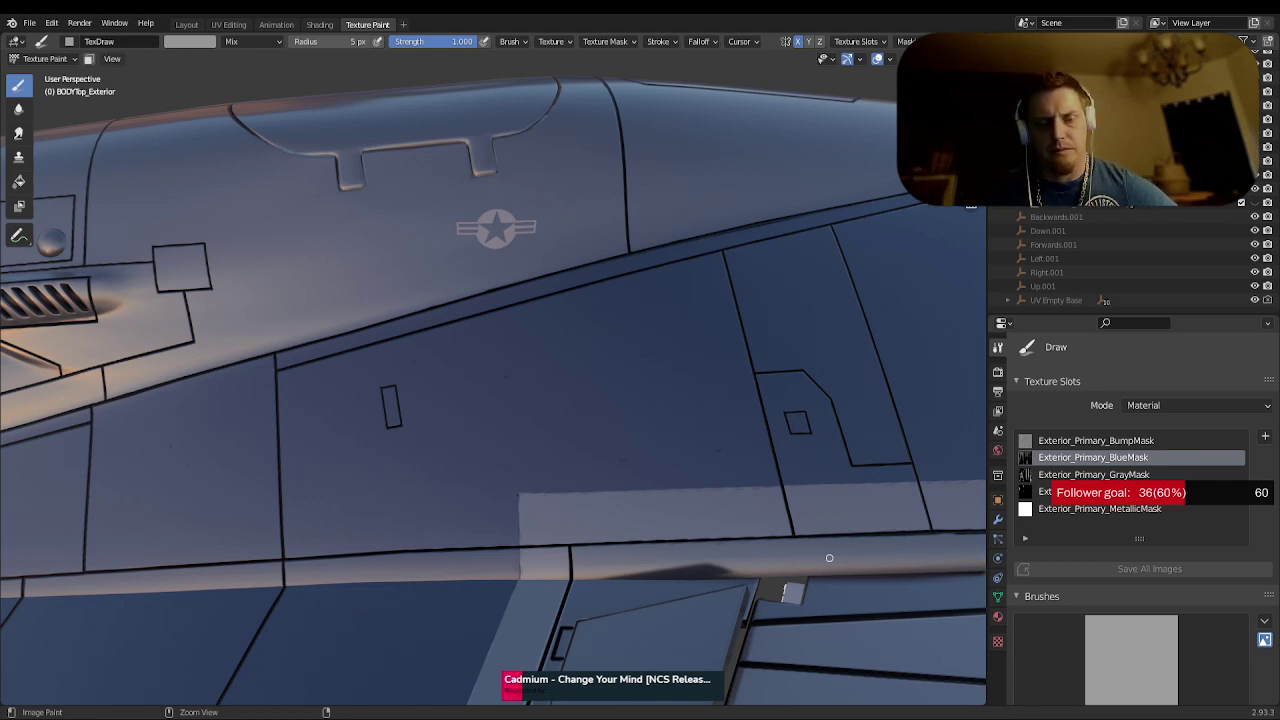
pyautogui.hotkey('ctrl', 's')
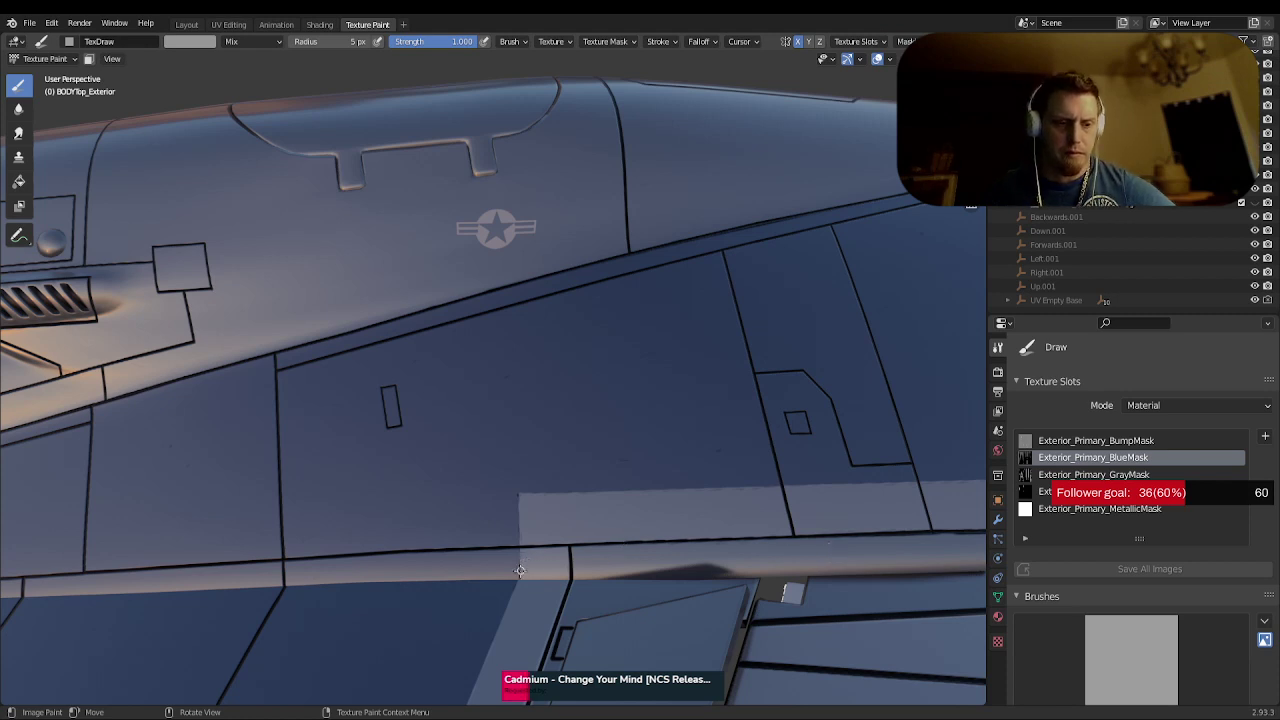
# - Paint a straight line up the pale stripe's short front edge, check the brush colours, and save all texture images
pyautogui.moveTo(518, 572); pyautogui.dragTo(516, 476)
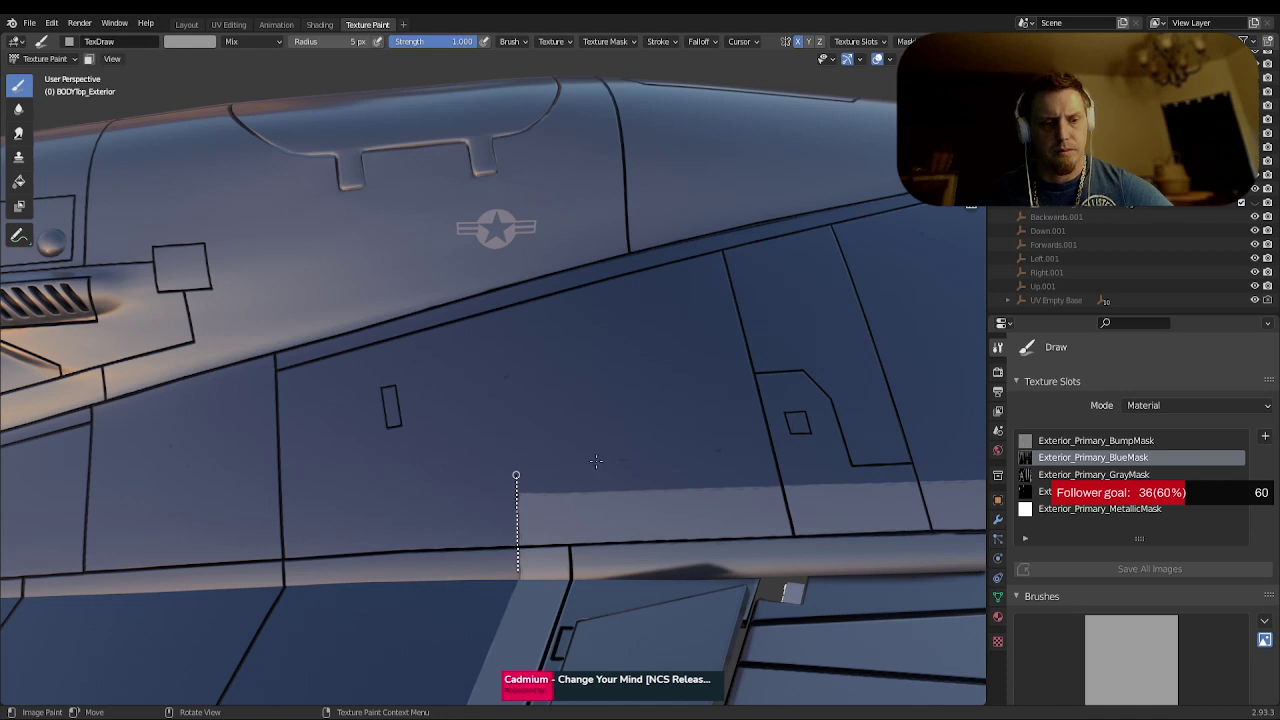
pyautogui.scroll(-3, 1090, 585)
pyautogui.scroll(-8, 1089, 579)
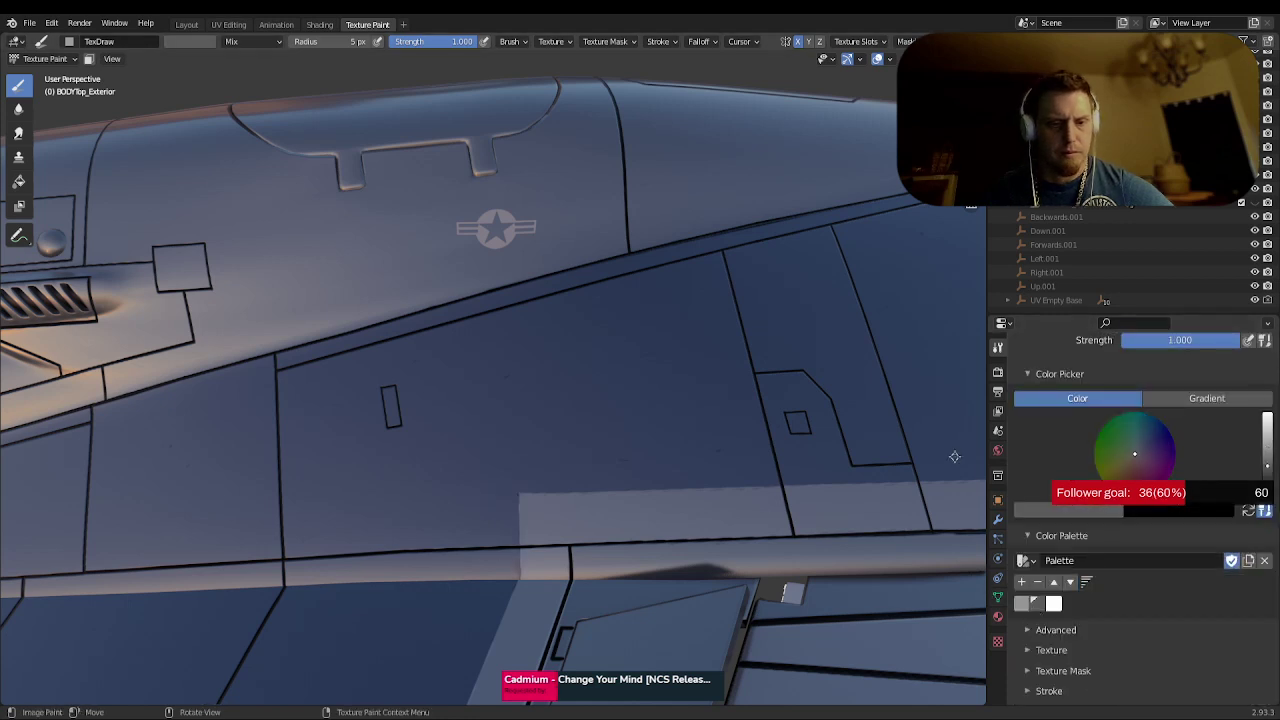
pyautogui.scroll(8, 1174, 507)
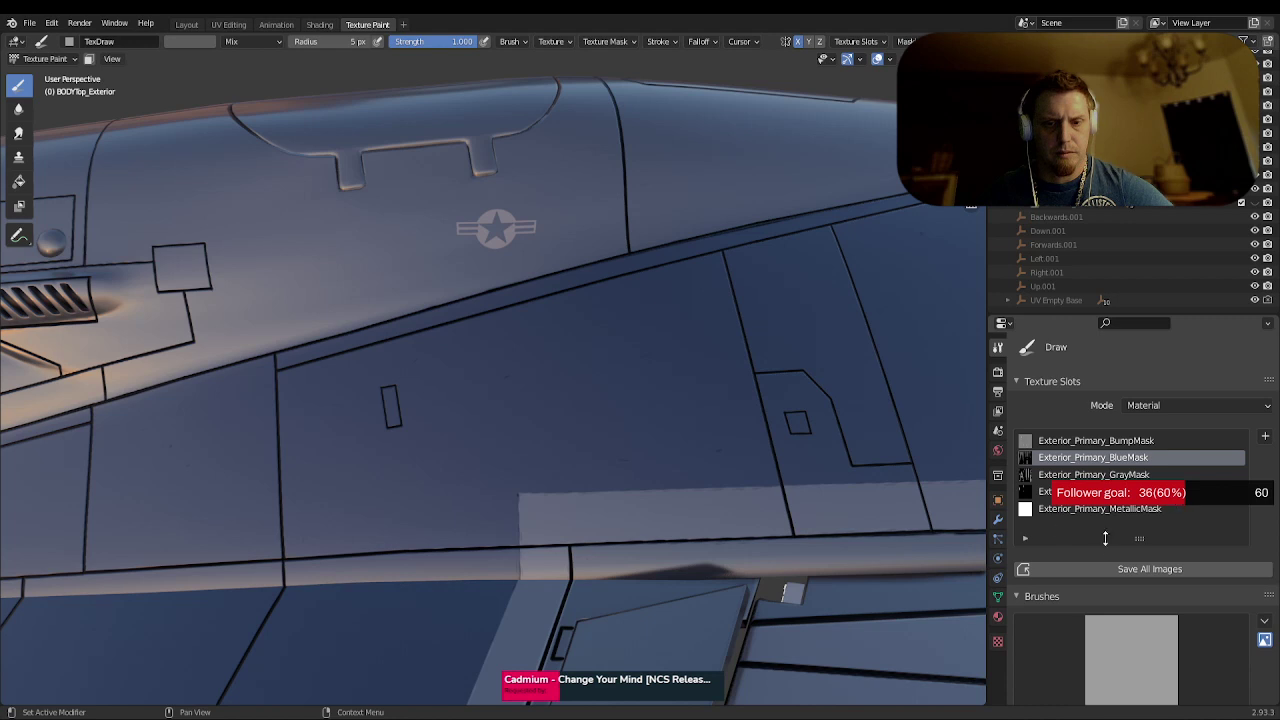
pyautogui.click(1182, 569)
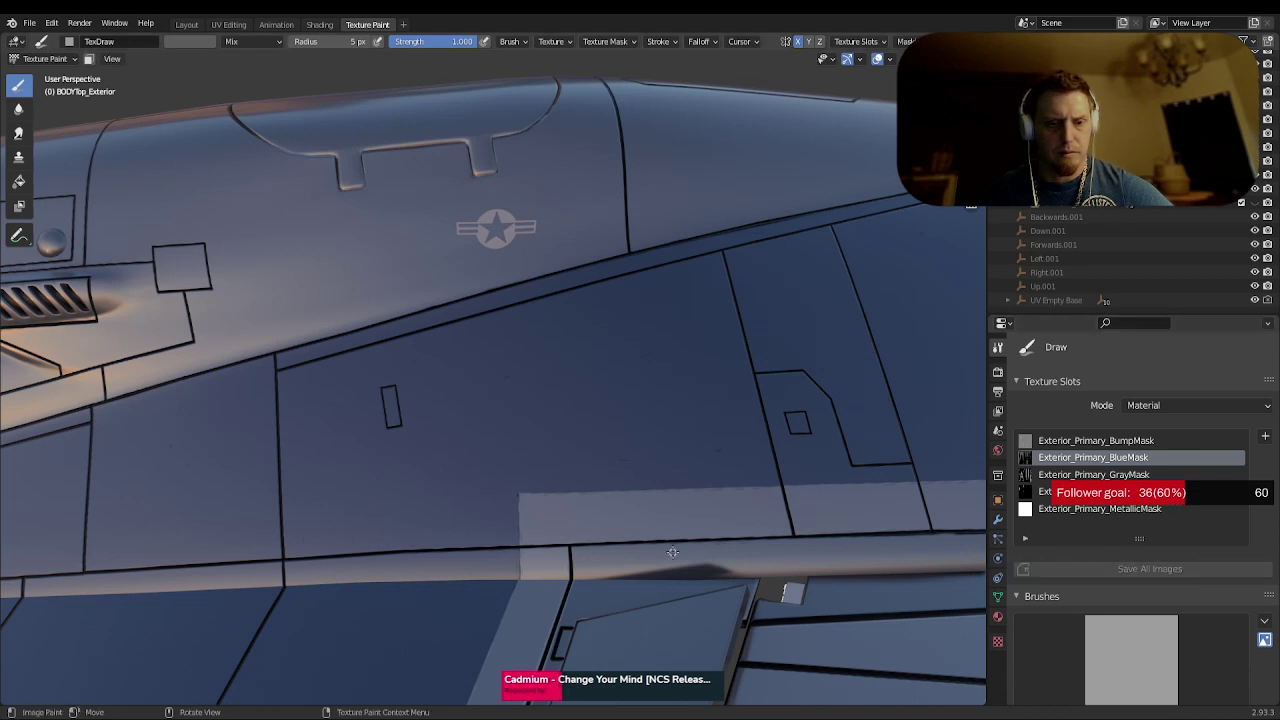
# - Try retracing the pale stripe's short front edge with straight strokes on Exterior_Primary_BlueMask, and undo the last dark line
pyautogui.moveTo(517, 575); pyautogui.dragTo(515, 480)
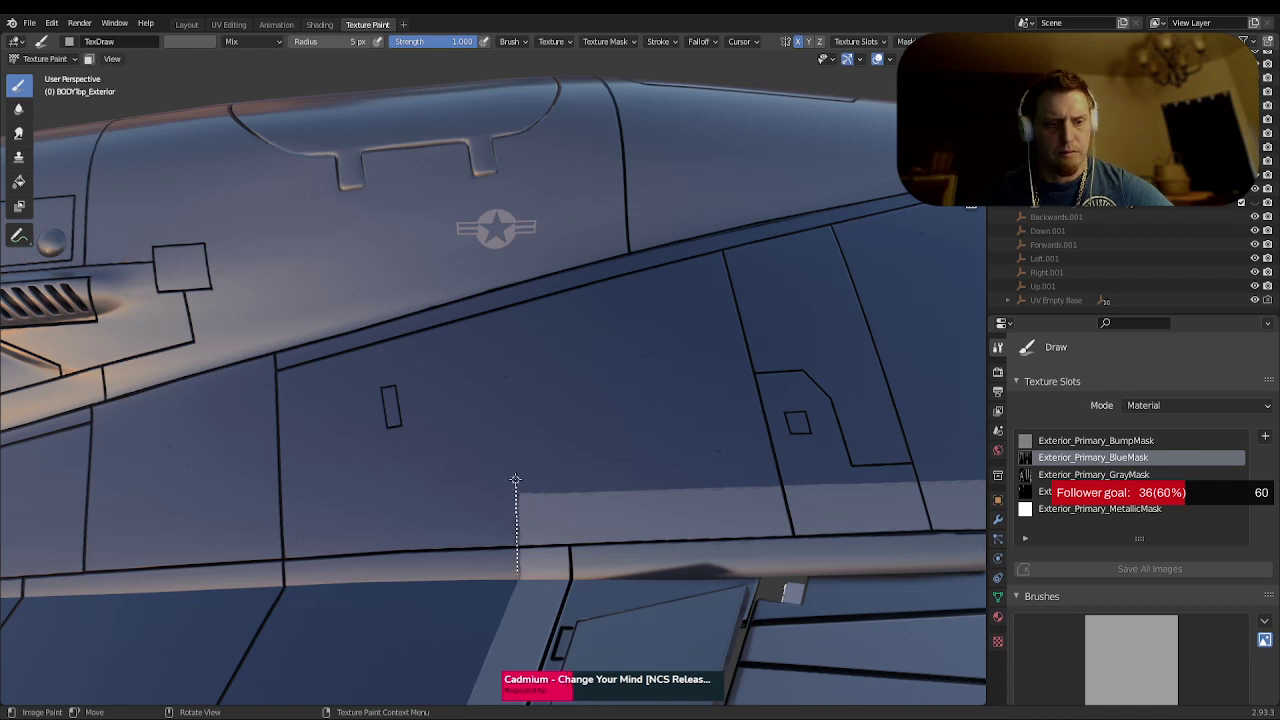
pyautogui.moveTo(516, 480); pyautogui.dragTo(519, 578)
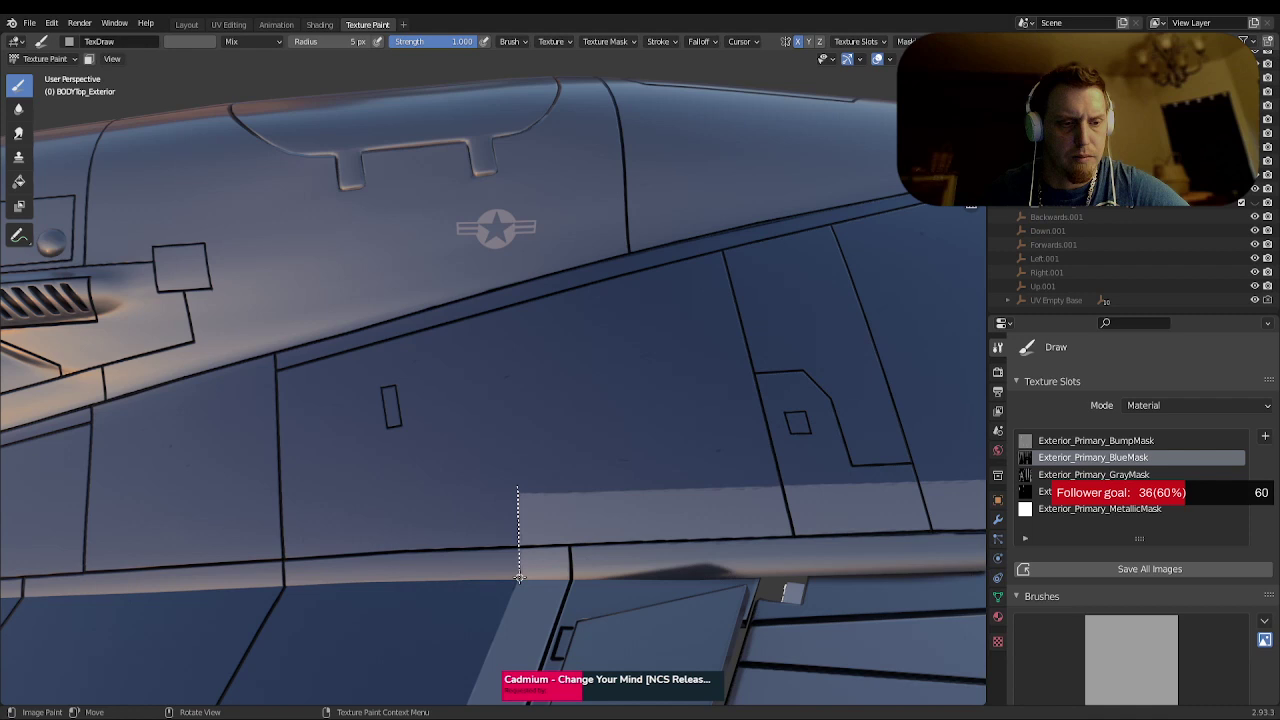
pyautogui.moveTo(519, 578); pyautogui.dragTo(520, 496)
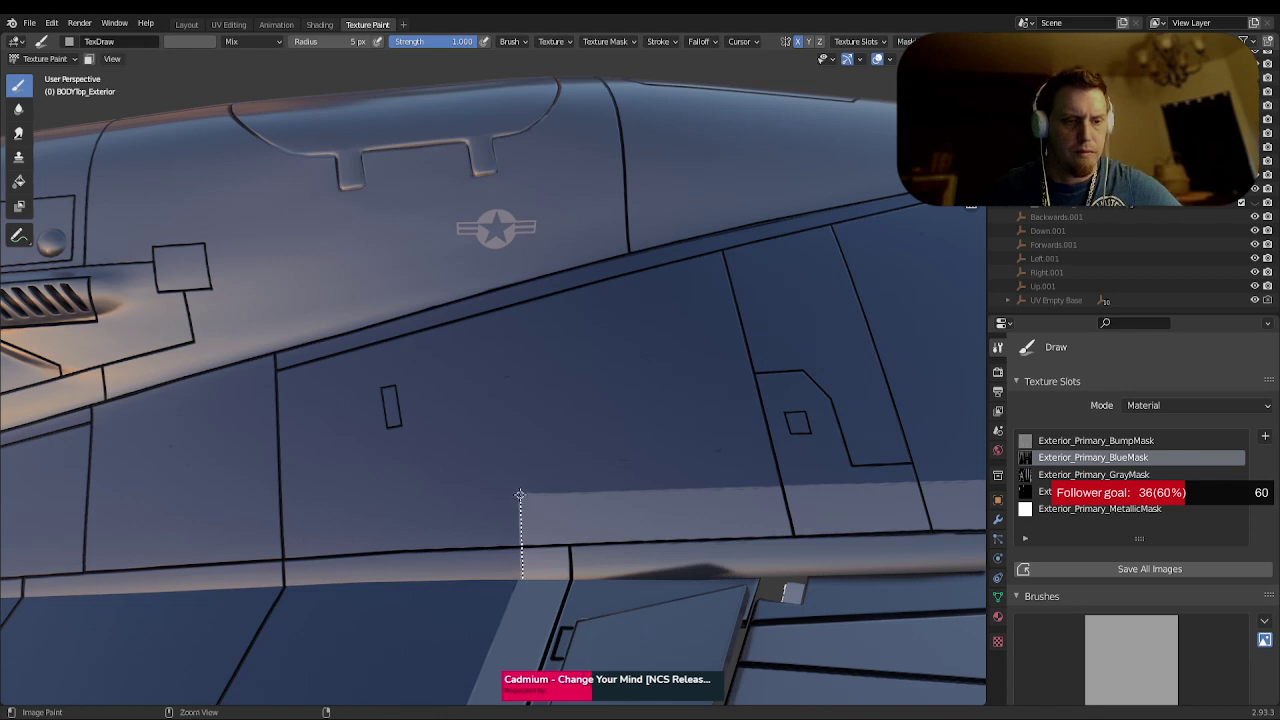
pyautogui.moveTo(520, 496); pyautogui.dragTo(517, 493)
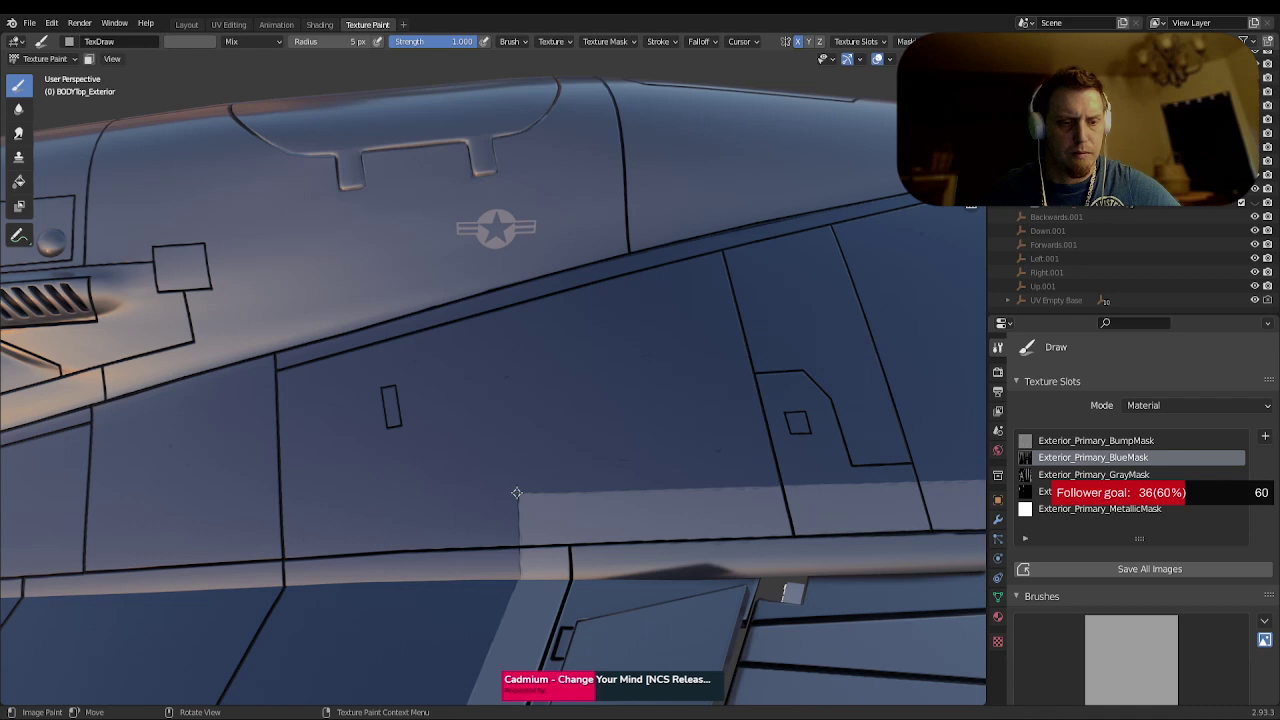
pyautogui.moveTo(516, 494); pyautogui.dragTo(518, 591)
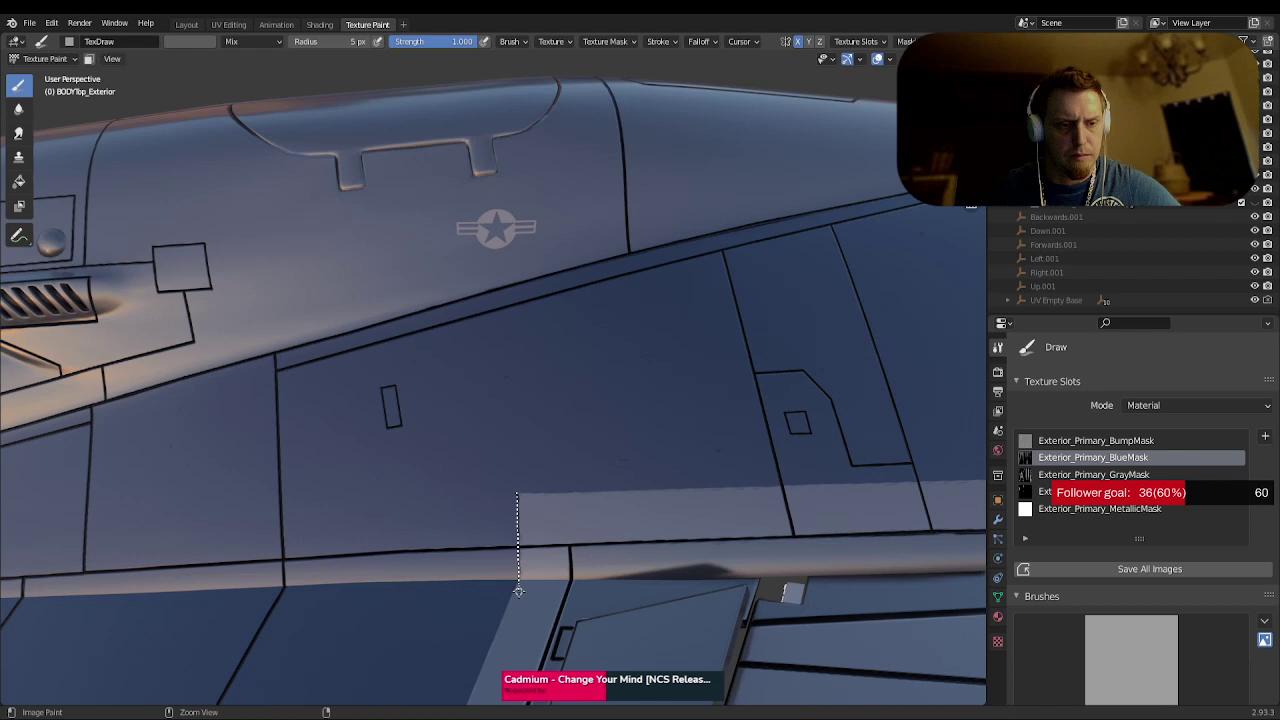
pyautogui.moveTo(518, 591); pyautogui.dragTo(518, 591)
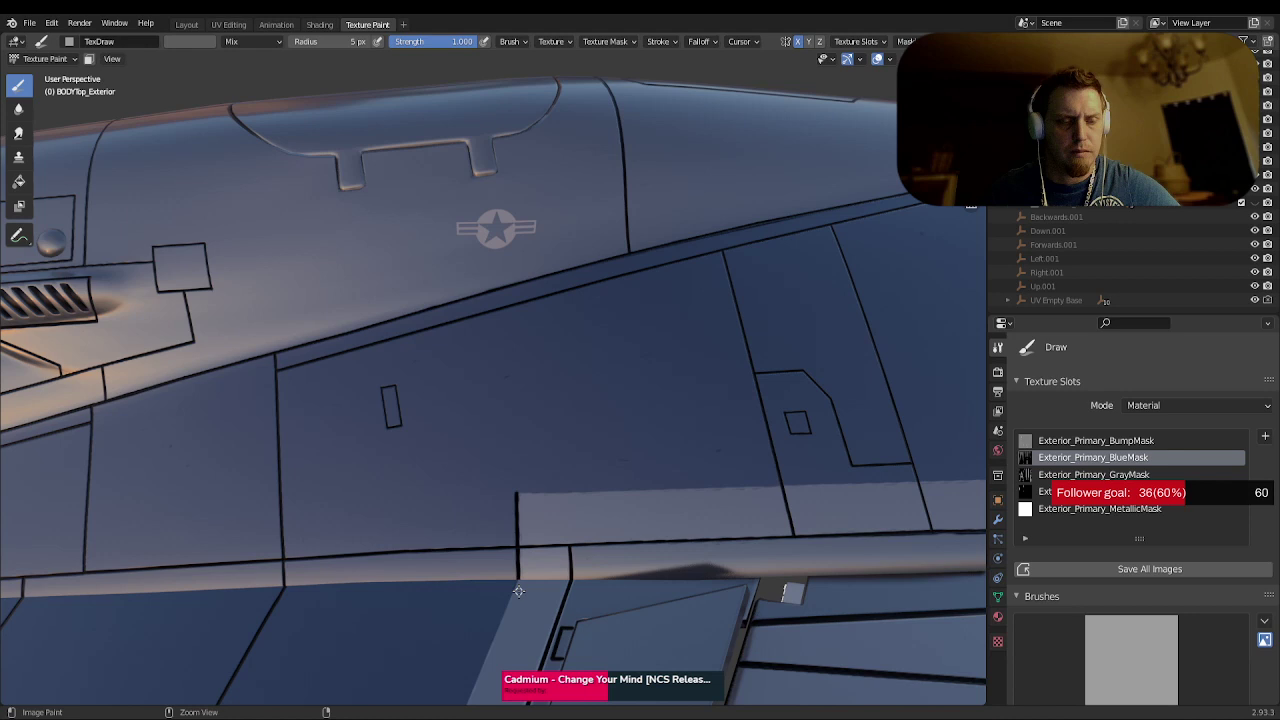
pyautogui.hotkey('ctrl', 'z')
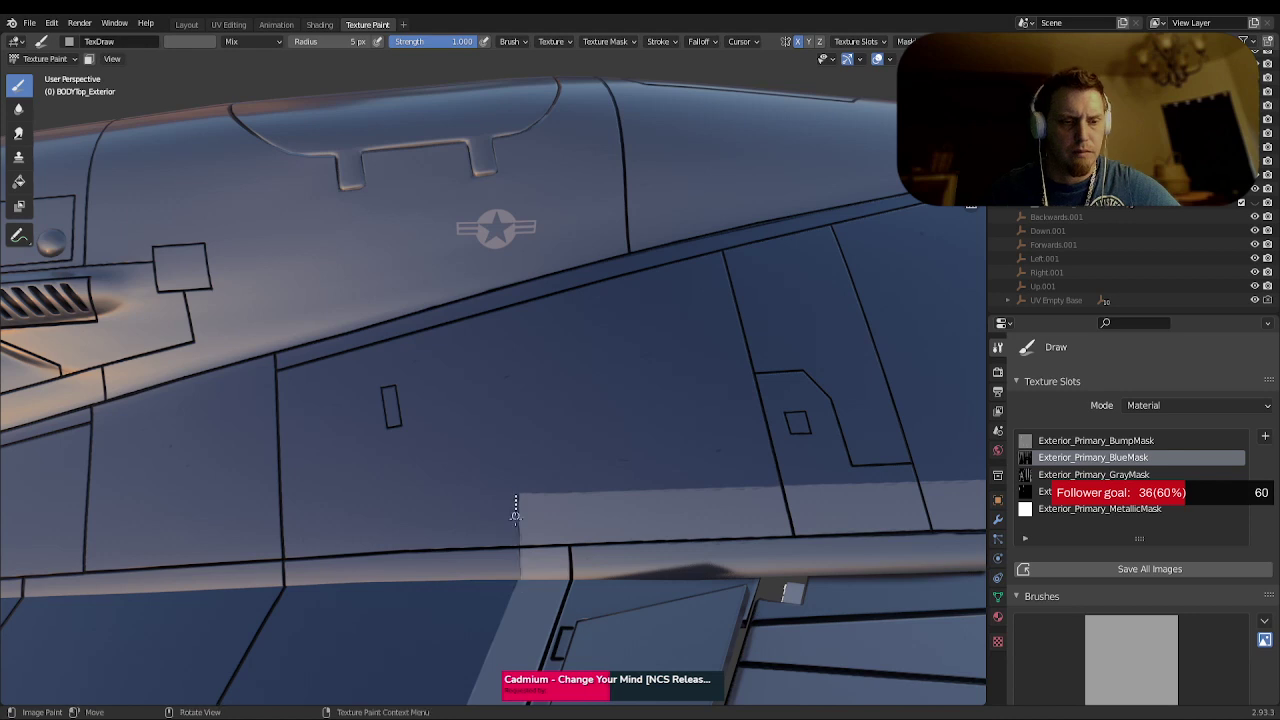
# - Trace straight strokes along the pale stripe's short front edge and along its upper edge to the first panel line
pyautogui.moveTo(515, 513); pyautogui.dragTo(518, 581)
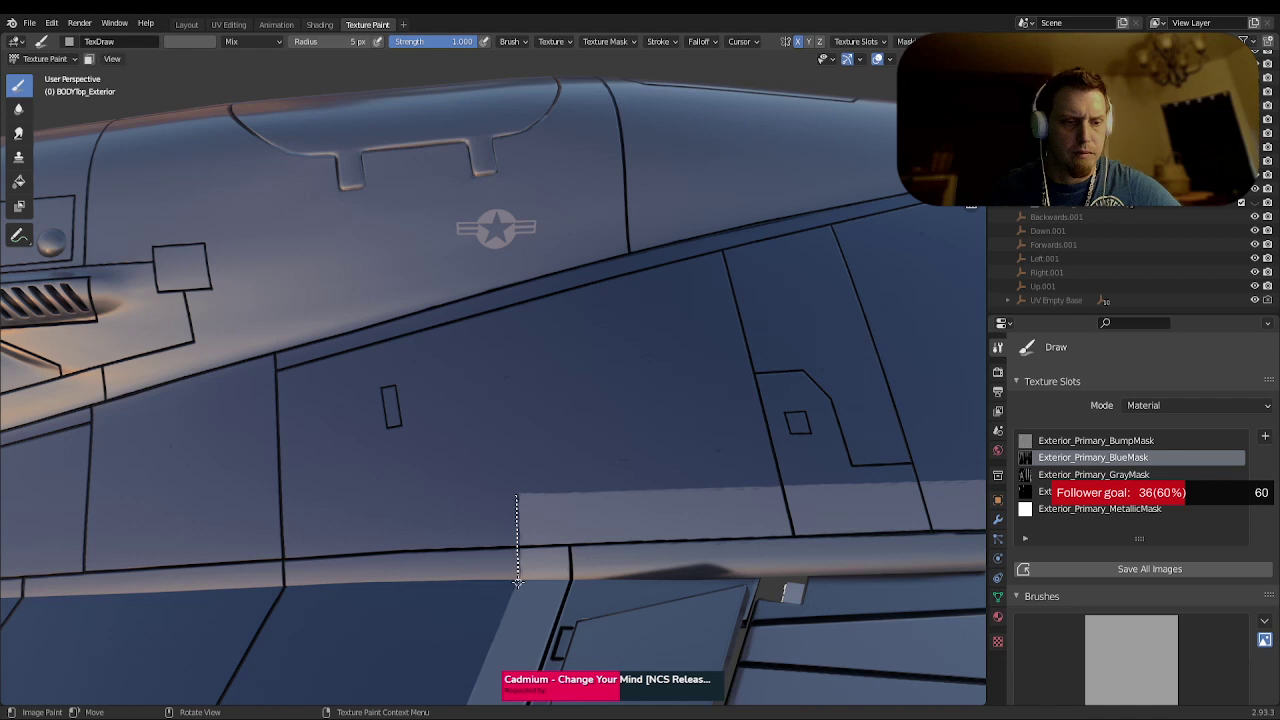
pyautogui.moveTo(517, 581); pyautogui.dragTo(516, 490)
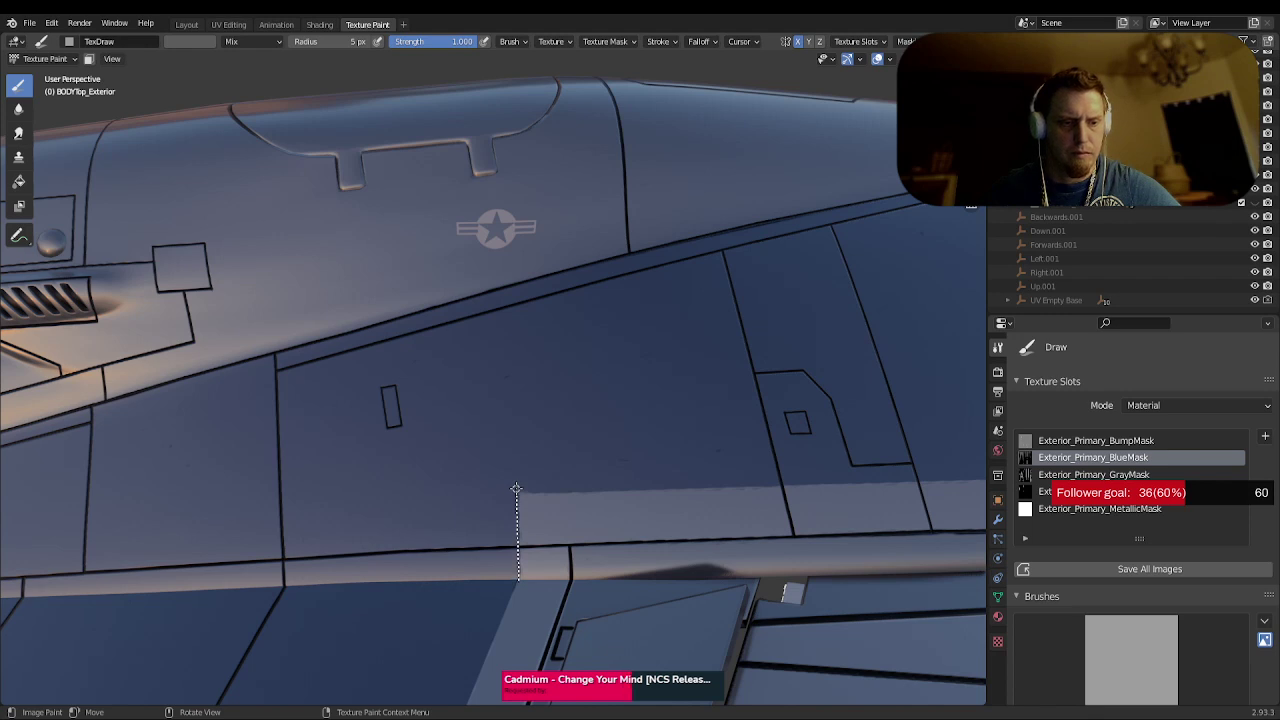
pyautogui.moveTo(516, 490); pyautogui.dragTo(516, 490)
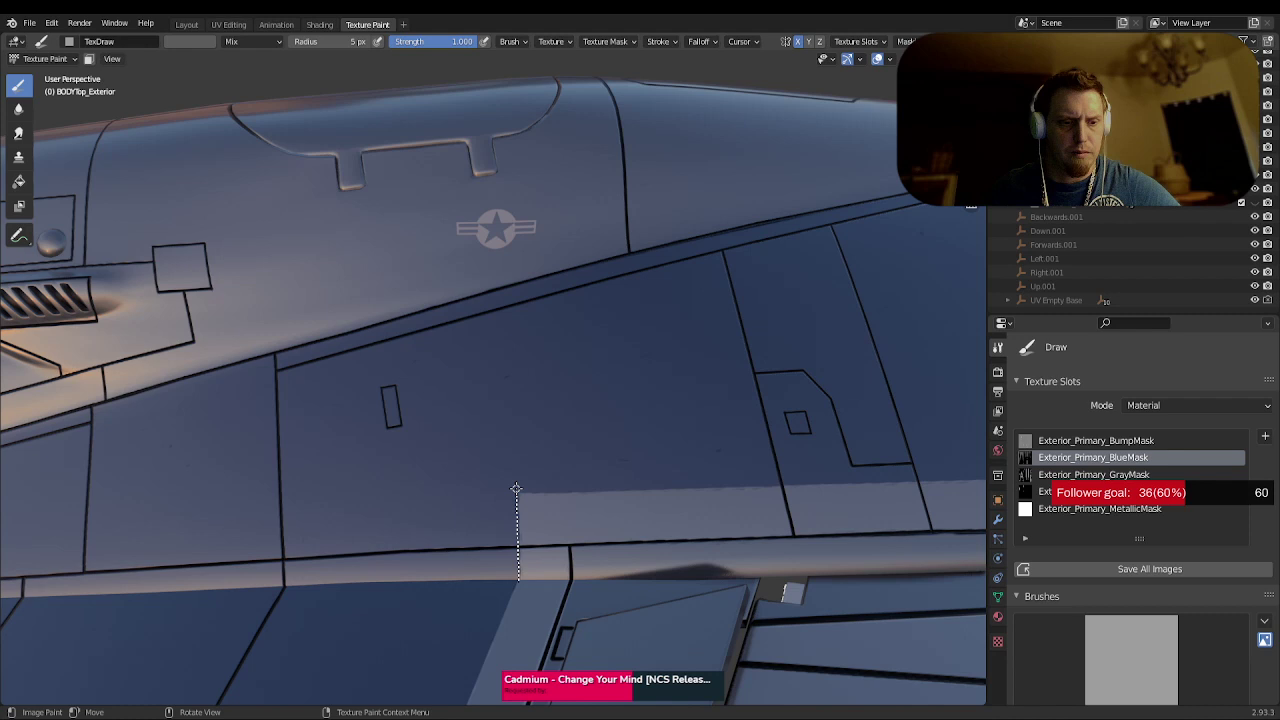
pyautogui.moveTo(516, 490); pyautogui.dragTo(774, 484)
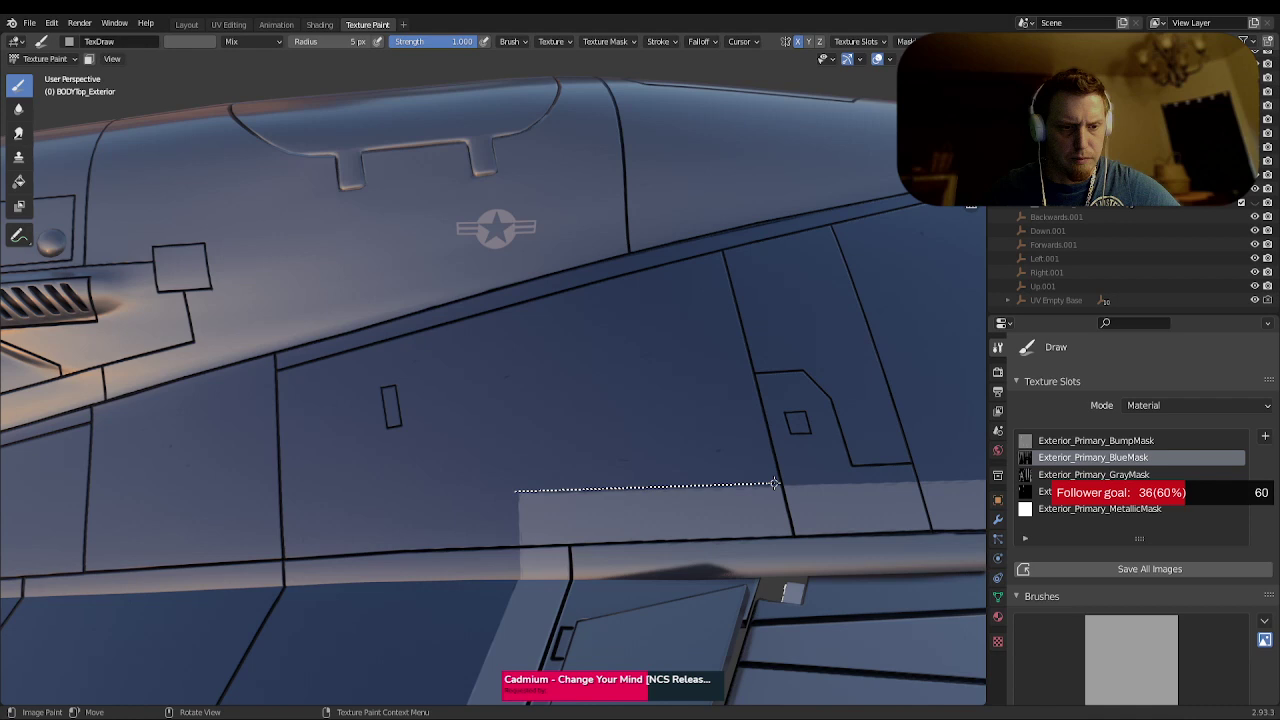
pyautogui.moveTo(774, 484); pyautogui.dragTo(774, 484)
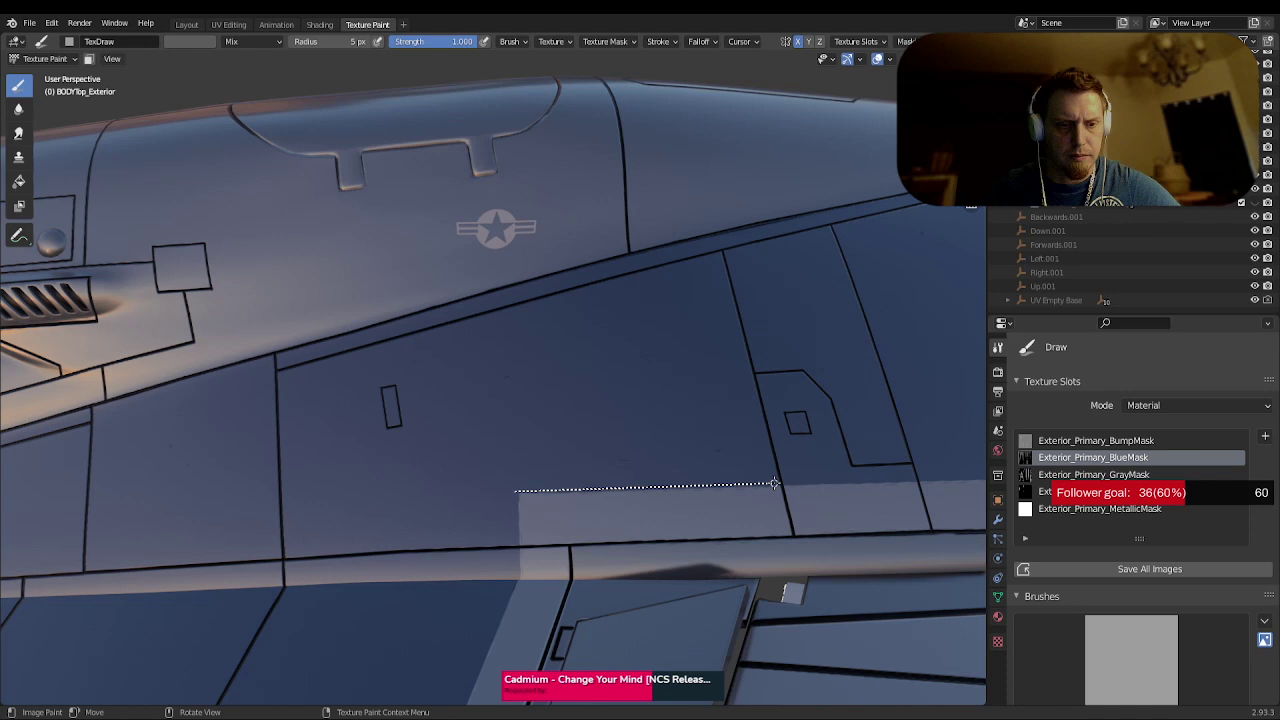
pyautogui.moveTo(773, 484); pyautogui.dragTo(773, 484)
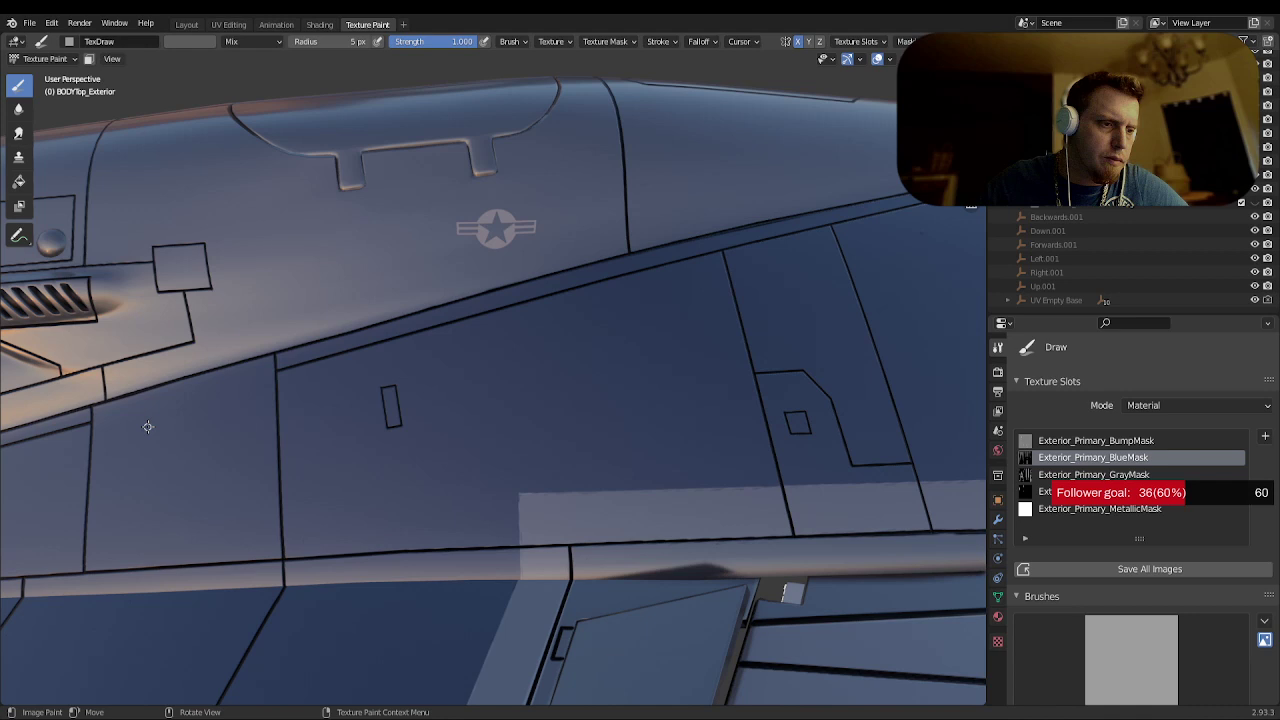
# - Save the project, and display the fourth Exterior_Primary mask, between GrayMask and MetallicMask, on the hull in solid shading
pyautogui.moveTo(148, 427); pyautogui.dragTo(554, 394, button='middle')
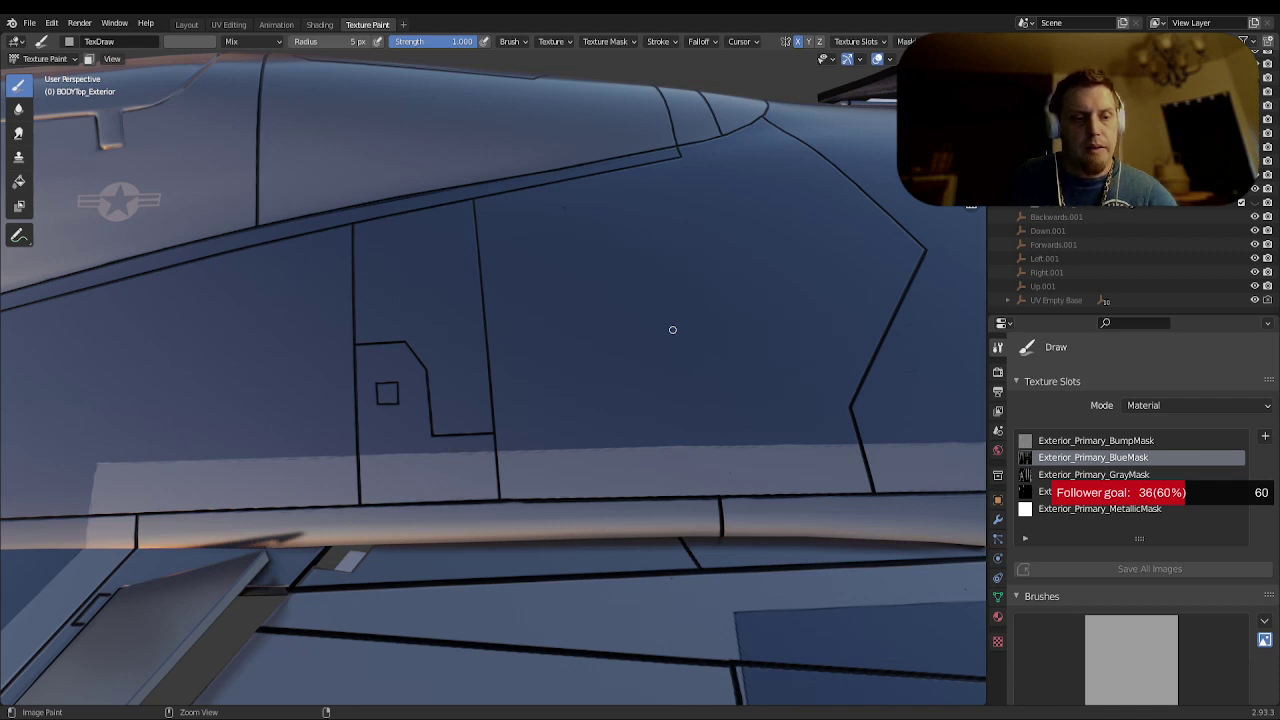
pyautogui.hotkey('ctrl', 's')
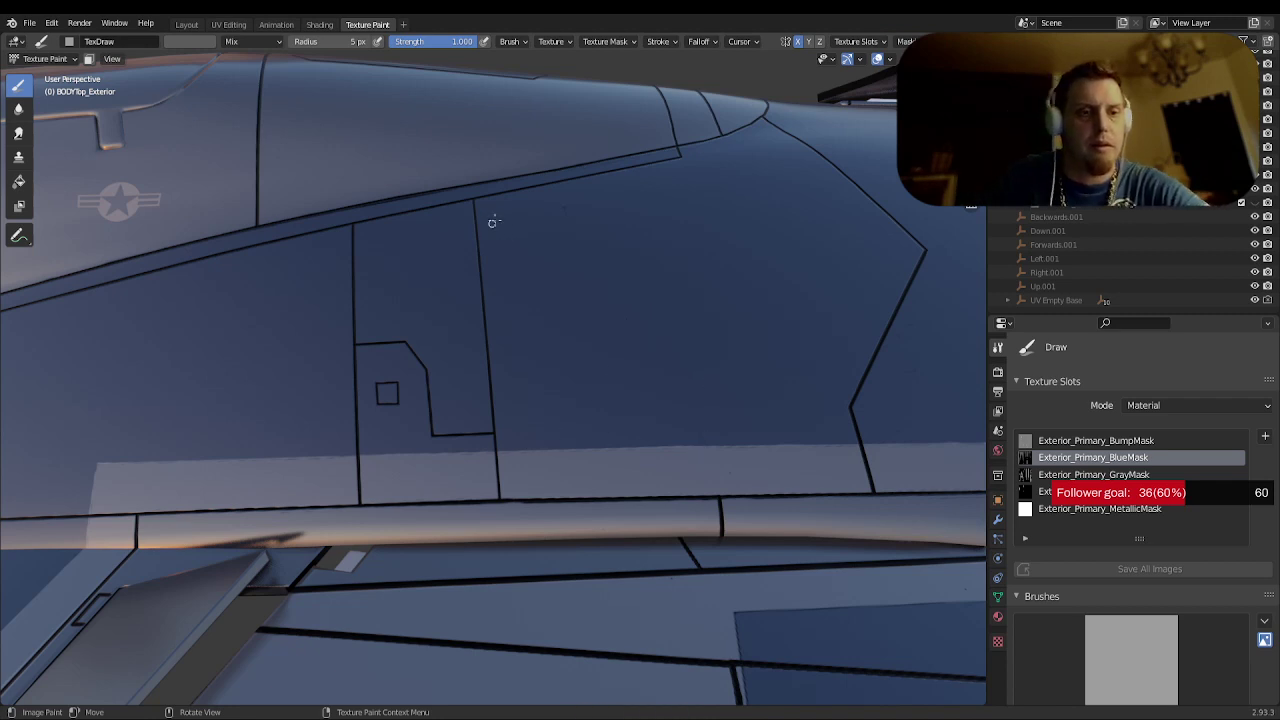
pyautogui.click(660, 41)
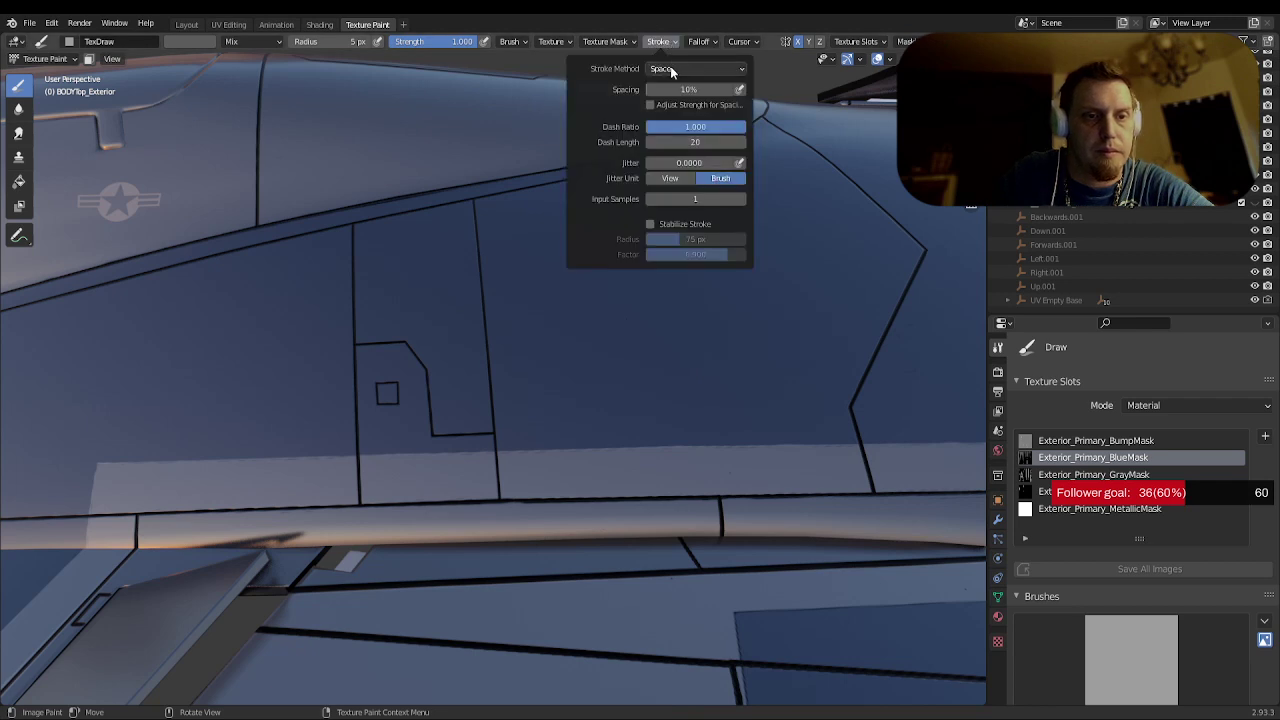
pyautogui.click(671, 69)
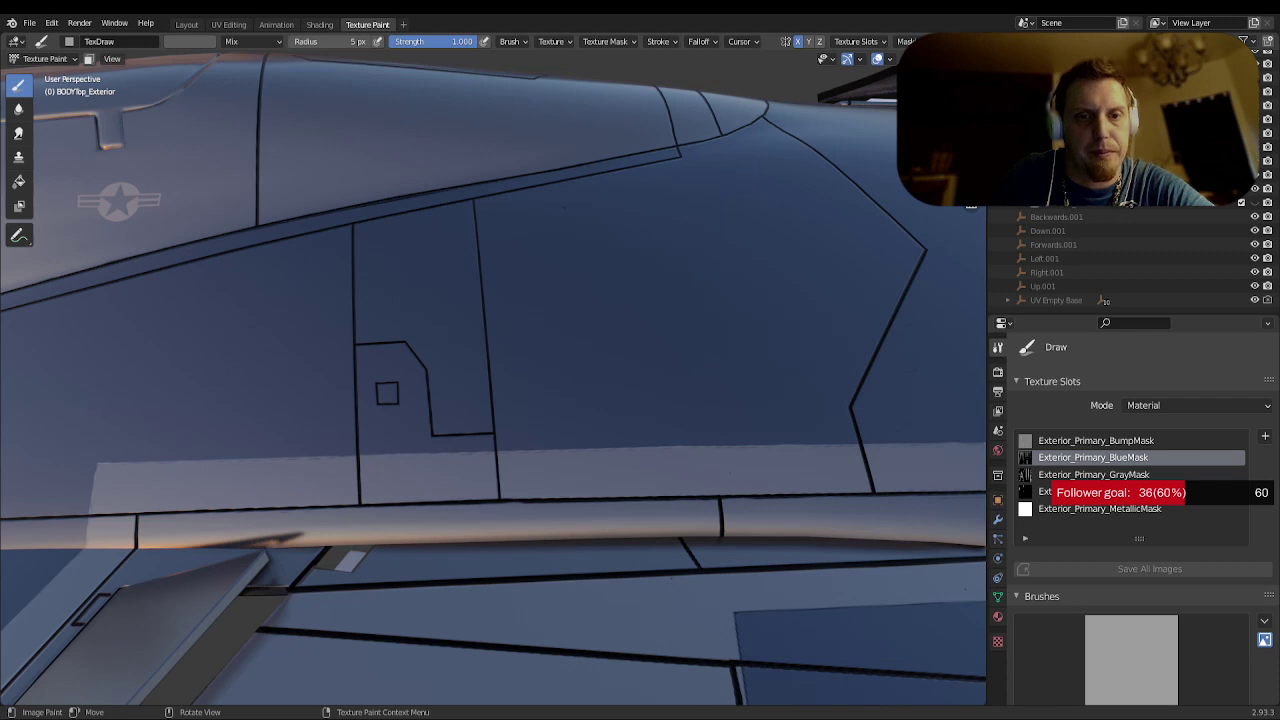
pyautogui.click(945, 58)
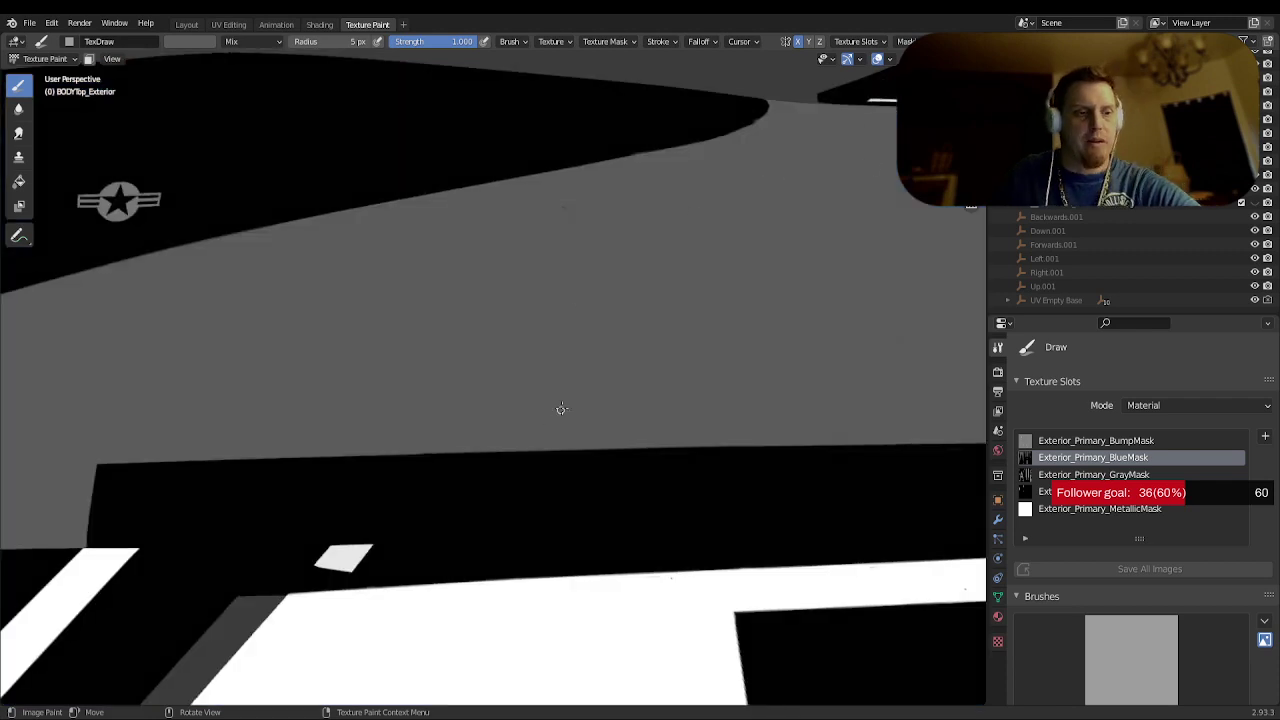
pyautogui.click(1112, 493)
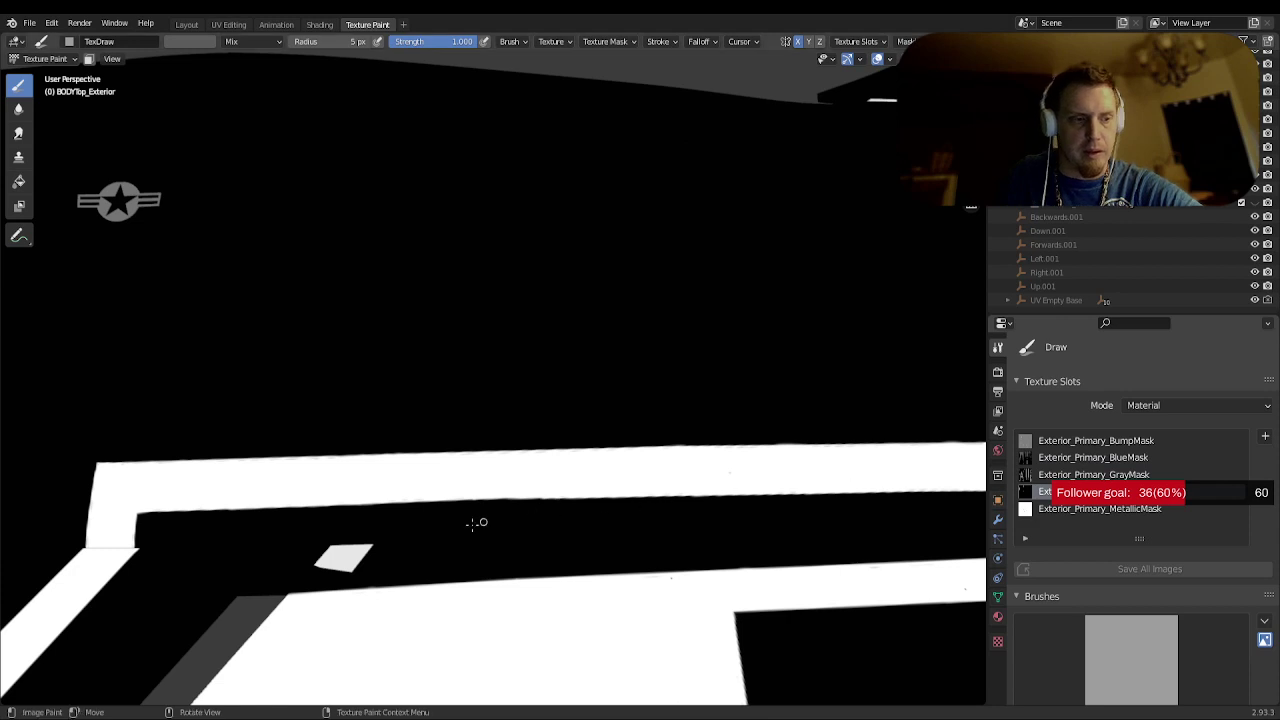
# - Undo the grey dab on the white stripe's front corner and set the brush colour to the palette's white
pyautogui.click(121, 470)
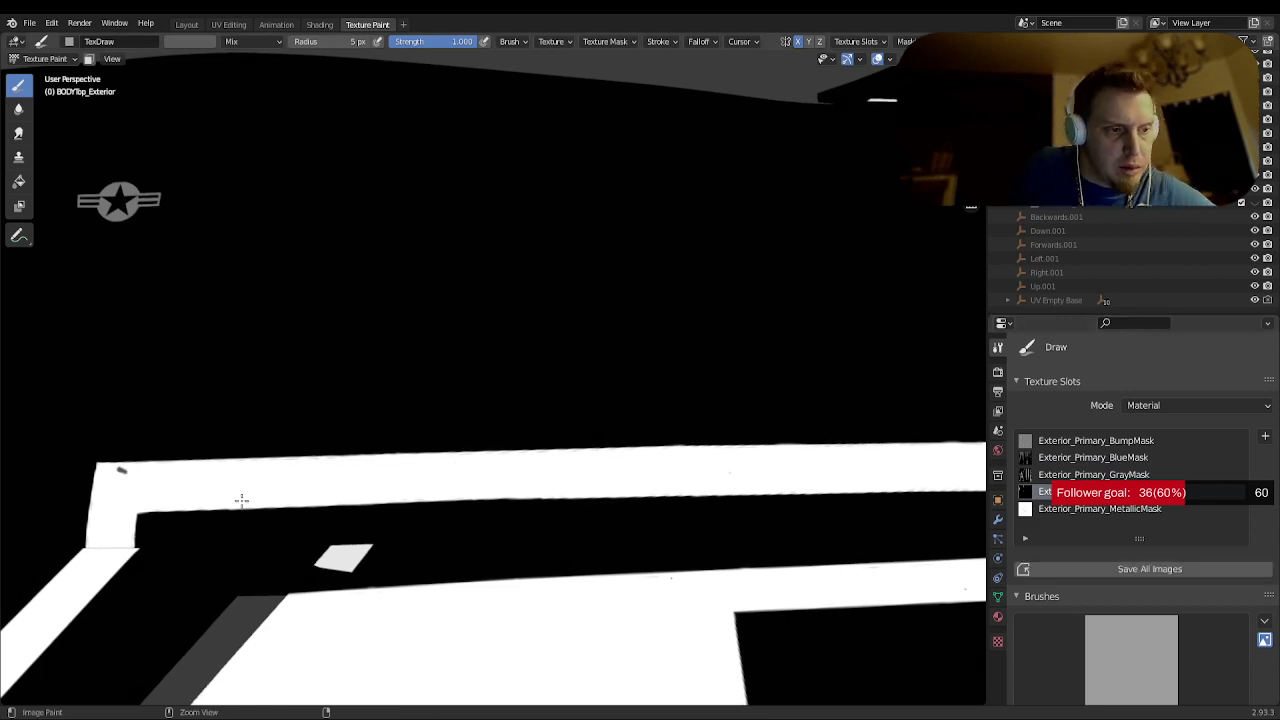
pyautogui.hotkey('ctrl', 'z')
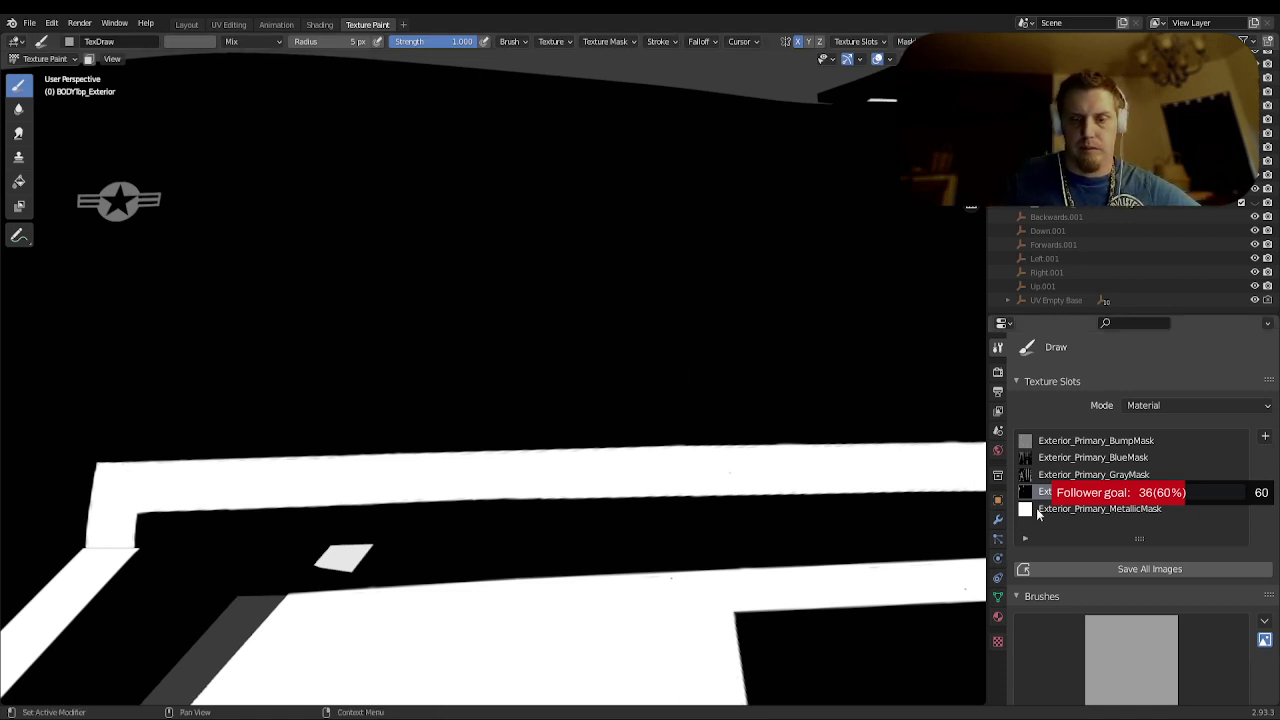
pyautogui.scroll(-12, 1040, 520)
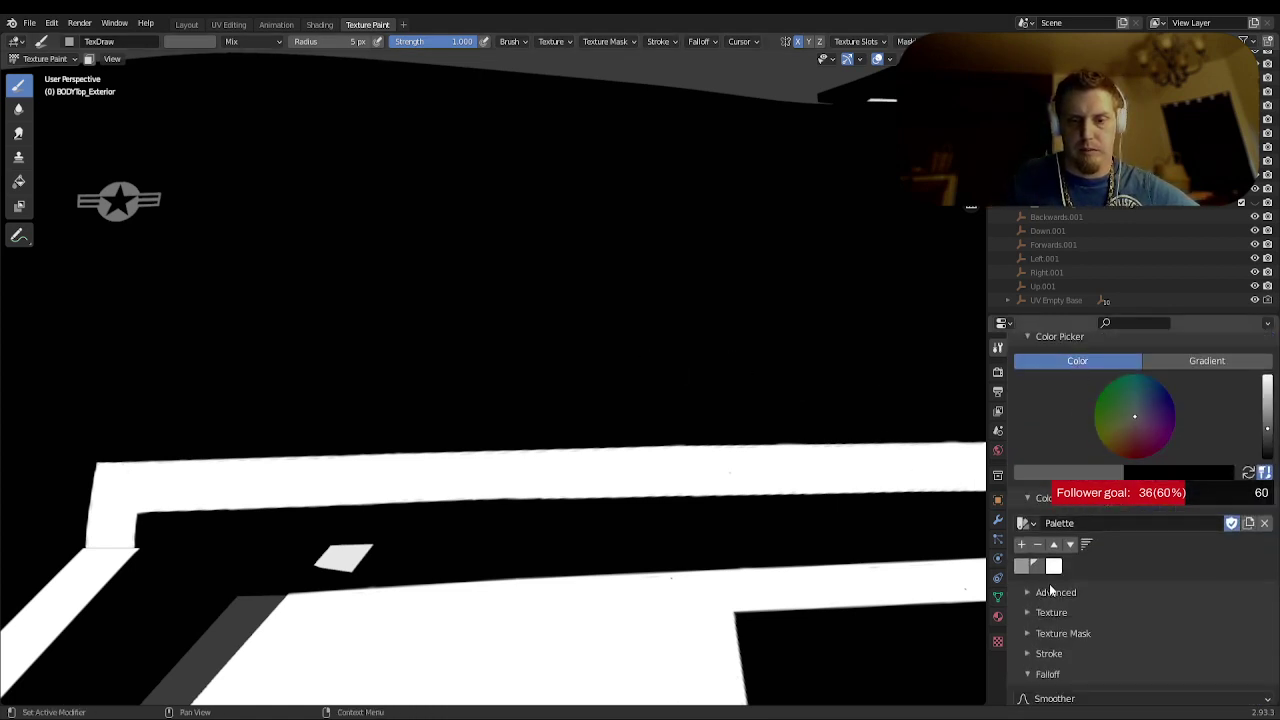
pyautogui.click(1054, 566)
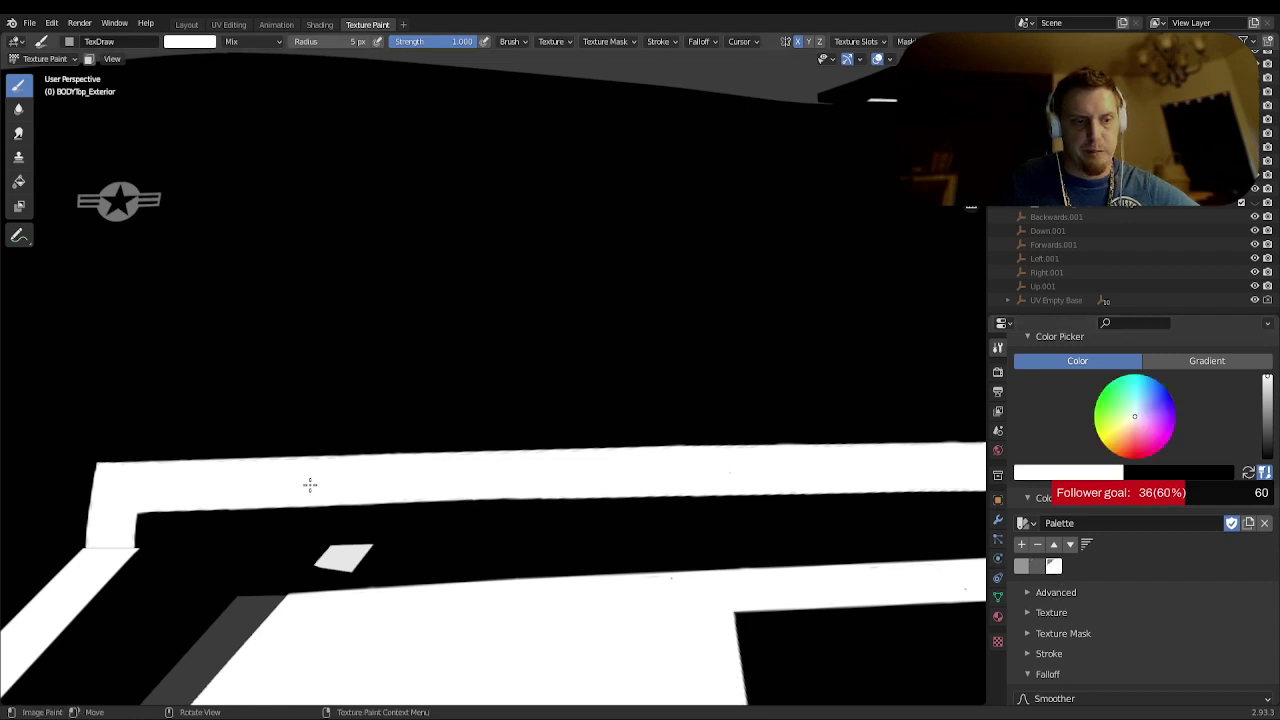
pyautogui.keyDown('shift'); pyautogui.moveTo(134, 489); pyautogui.dragTo(289, 480, button='middle'); pyautogui.keyUp('shift')
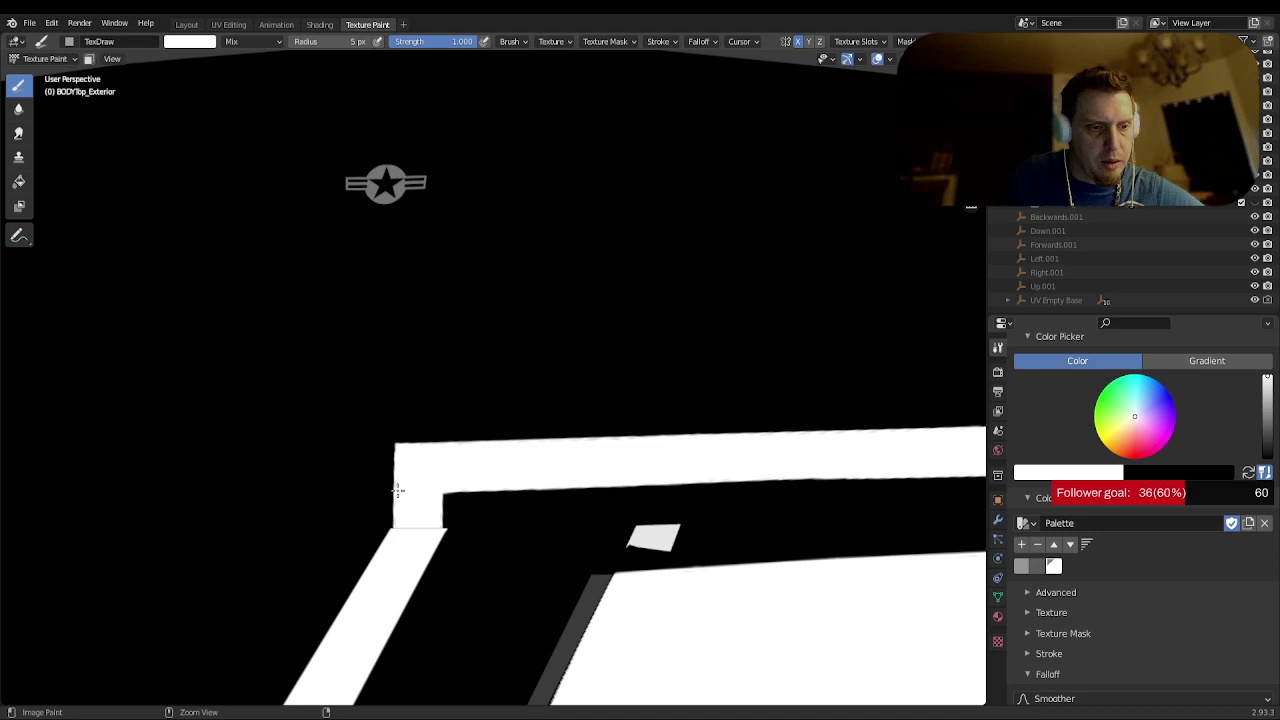
pyautogui.keyDown('ctrl'); pyautogui.moveTo(397, 490); pyautogui.dragTo(397, 471, button='middle'); pyautogui.keyUp('ctrl')
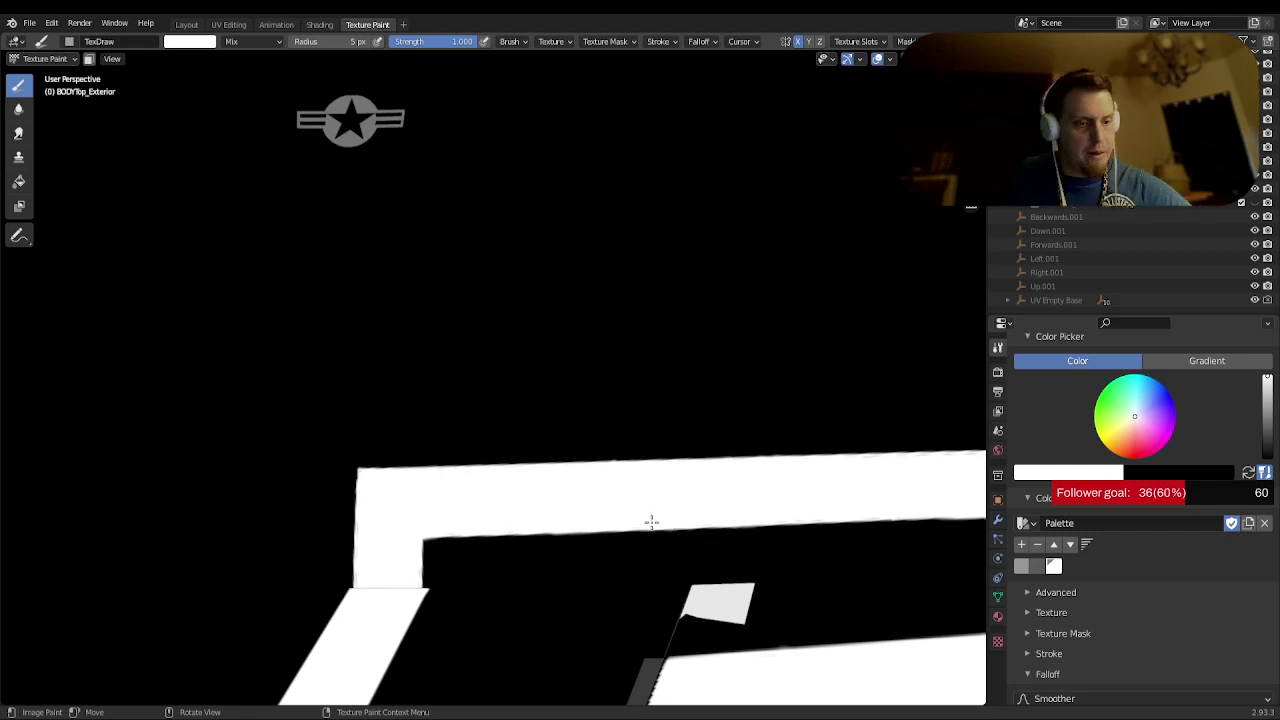
pyautogui.moveTo(654, 517)
pyautogui.mouseDown(button='middle')
pyautogui.moveTo(648, 497)
pyautogui.moveTo(567, 488)
pyautogui.moveTo(646, 480)
pyautogui.mouseUp(button='middle')
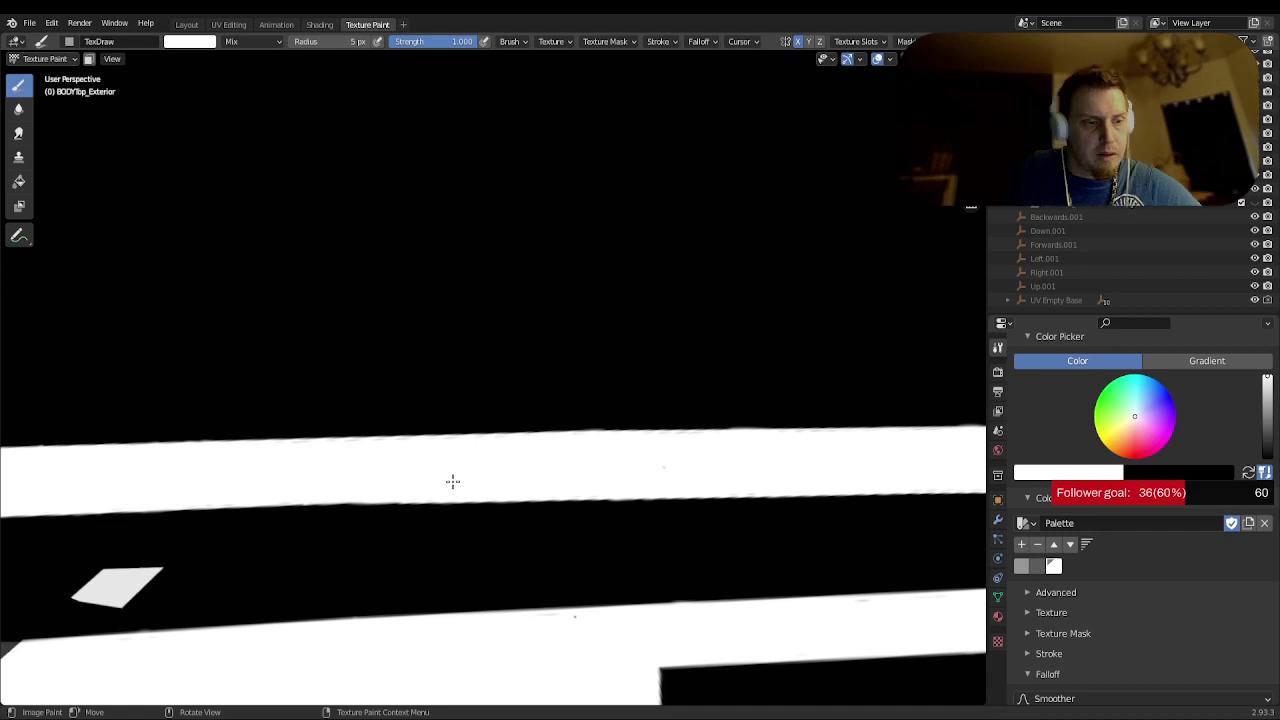
pyautogui.keyDown('shift'); pyautogui.moveTo(380, 457); pyautogui.dragTo(385, 486, button='middle'); pyautogui.keyUp('shift')
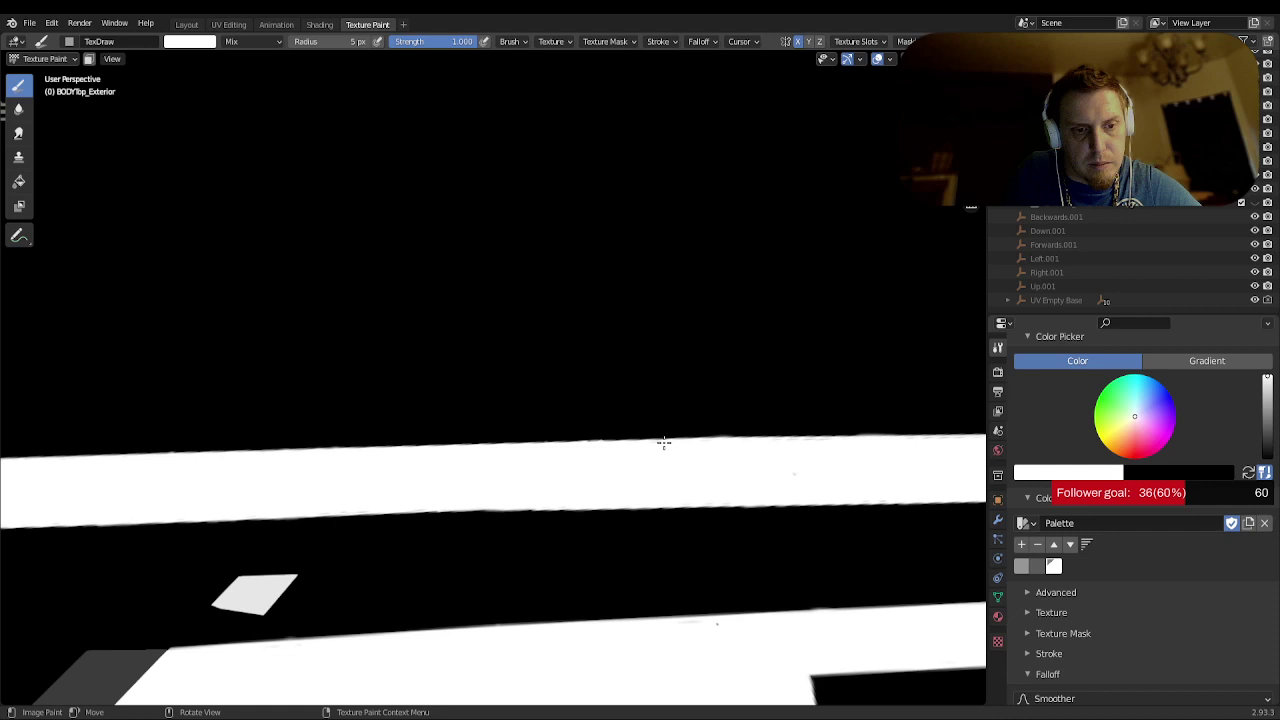
pyautogui.moveTo(664, 443); pyautogui.dragTo(720, 430, button='middle')
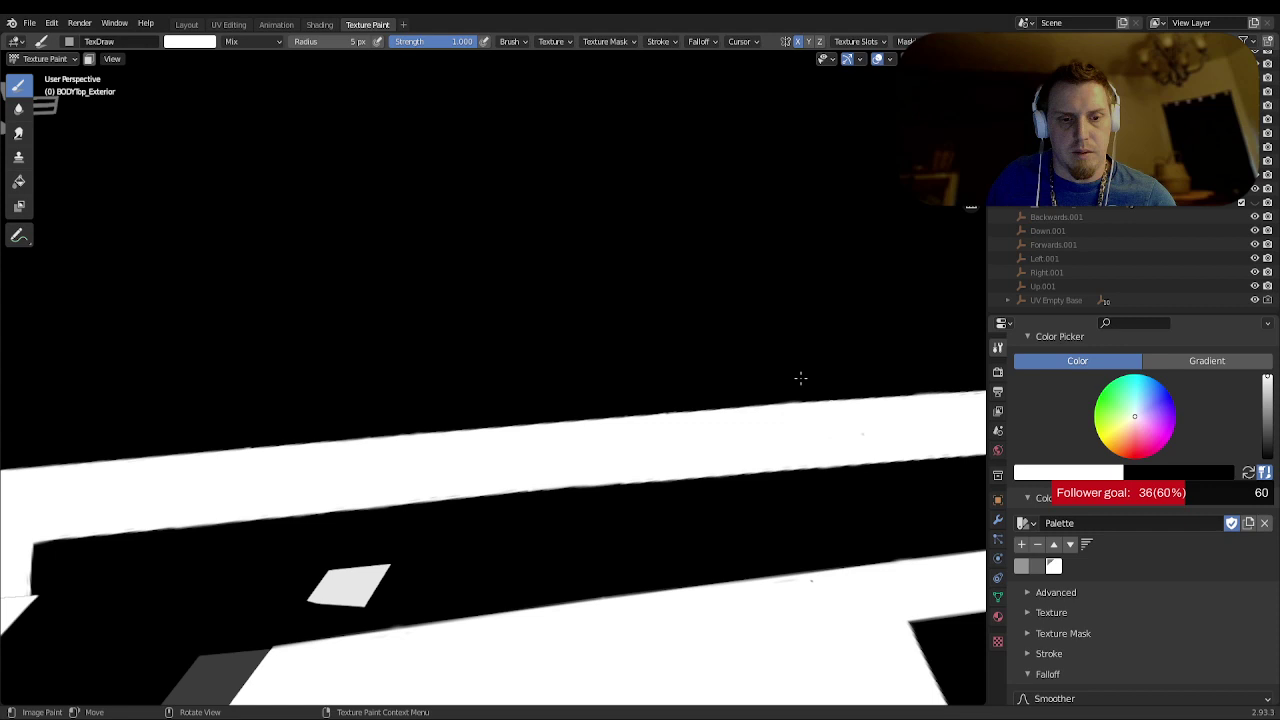
pyautogui.click(847, 469)
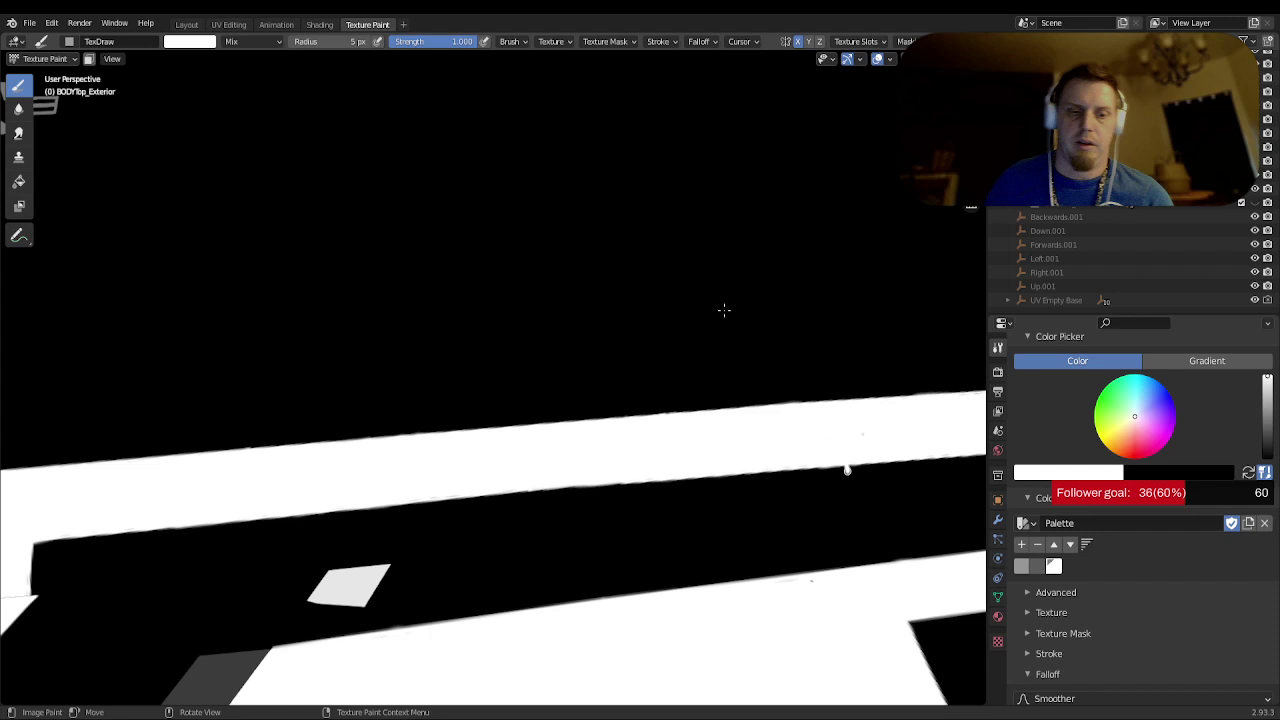
pyautogui.moveTo(724, 310); pyautogui.dragTo(807, 272)
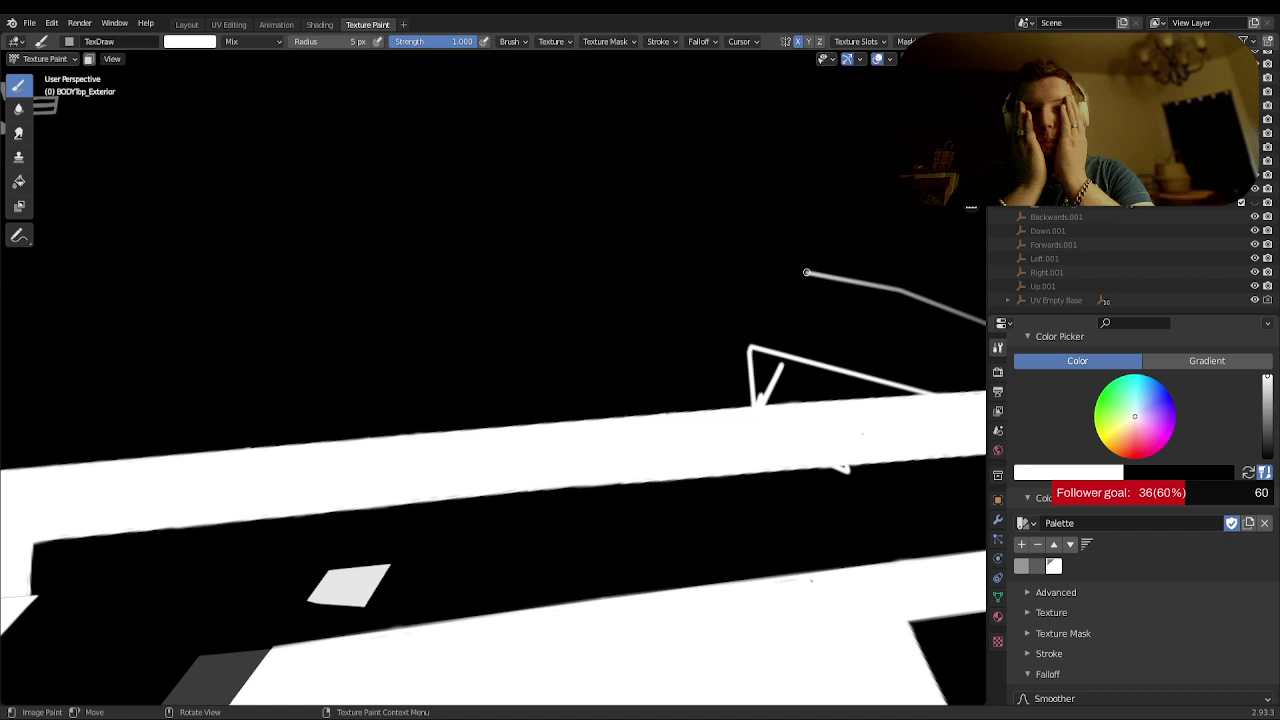
pyautogui.moveTo(807, 272); pyautogui.dragTo(745, 375)
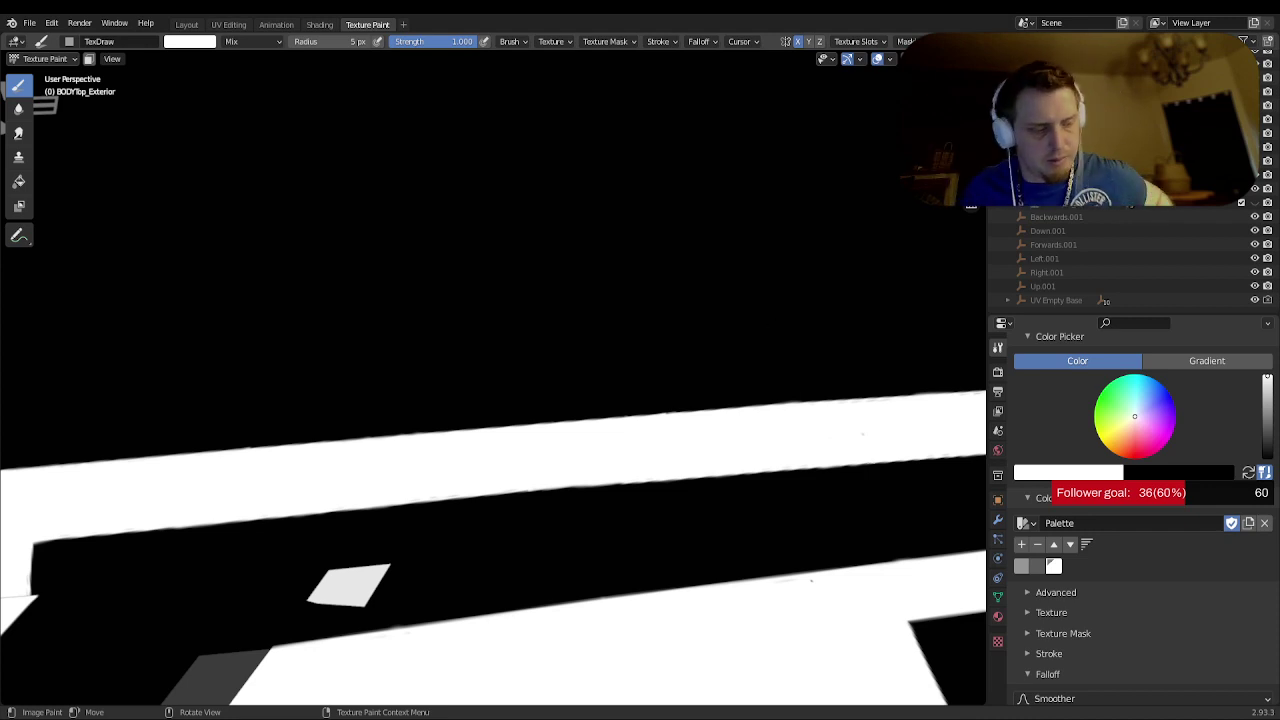
# - Try a short freehand white stroke along the rear part of the stripe's upper edge, and undo it
pyautogui.moveTo(790, 420)
pyautogui.mouseDown(button='middle')
pyautogui.moveTo(898, 376)
pyautogui.moveTo(817, 374)
pyautogui.moveTo(684, 403)
pyautogui.moveTo(666, 349)
pyautogui.mouseUp(button='middle')
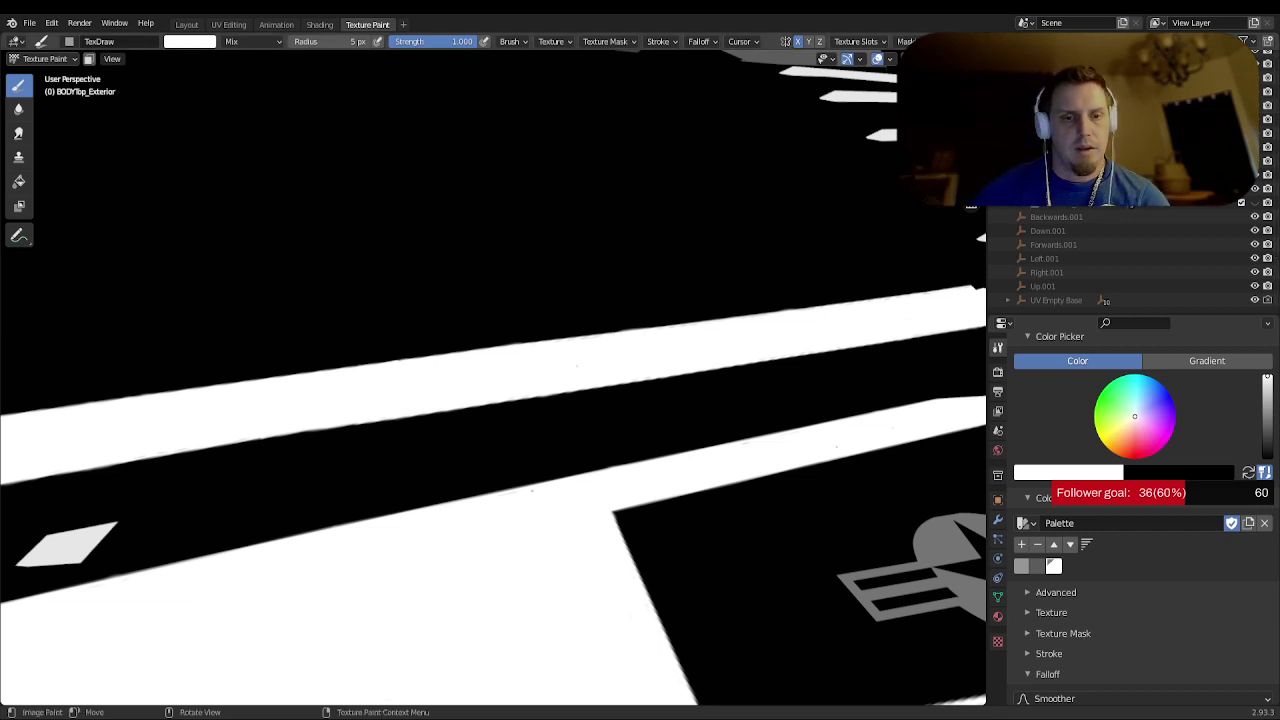
pyautogui.moveTo(803, 363); pyautogui.dragTo(772, 368, button='middle')
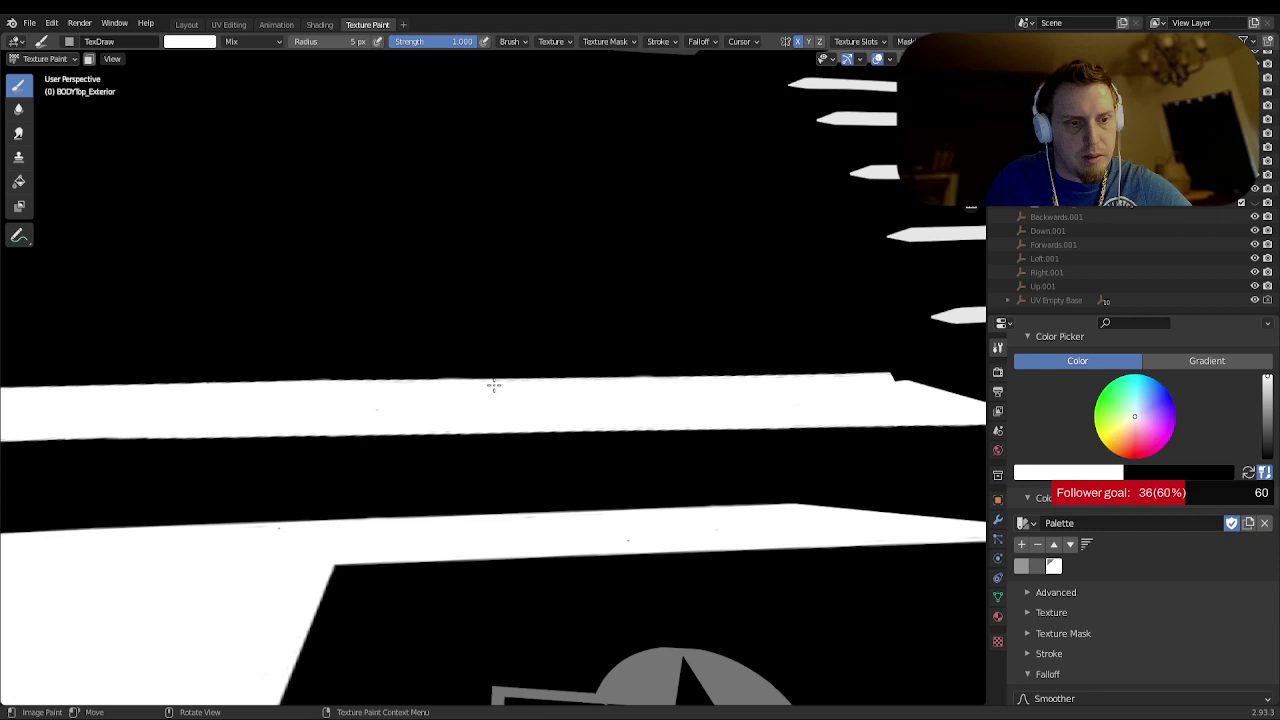
pyautogui.moveTo(512, 378); pyautogui.dragTo(585, 373)
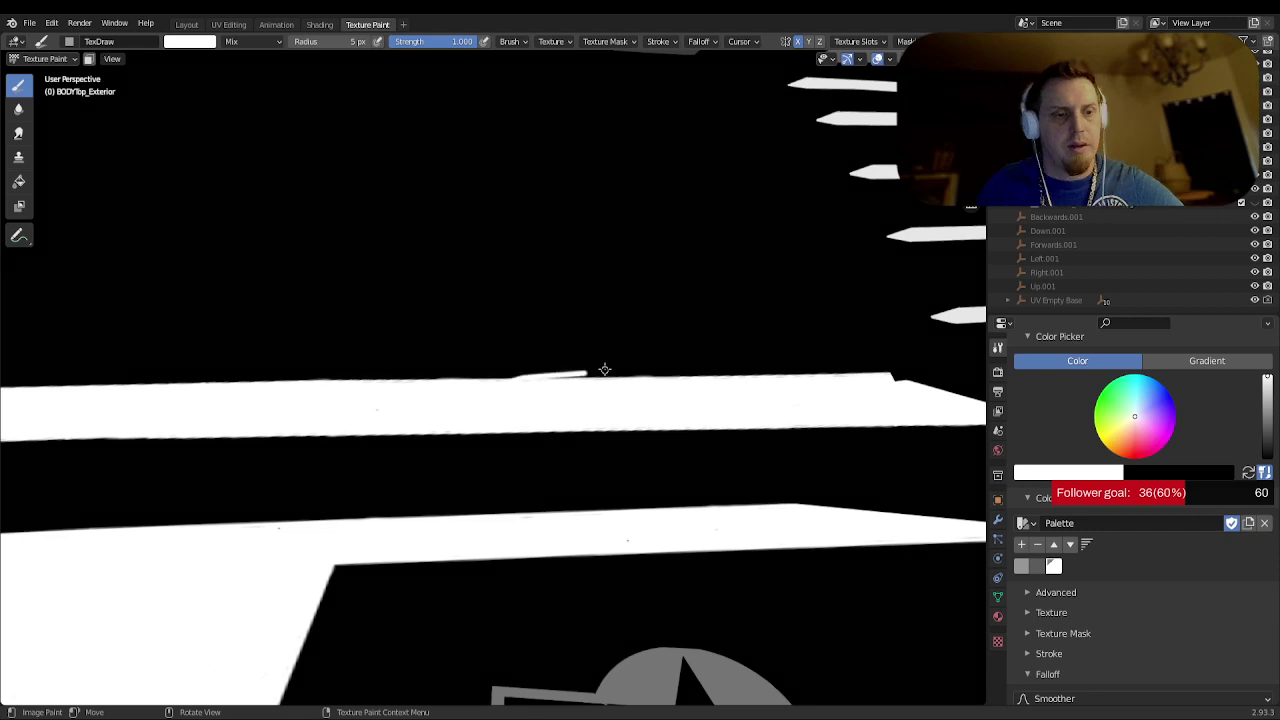
pyautogui.hotkey('ctrl', 'z')
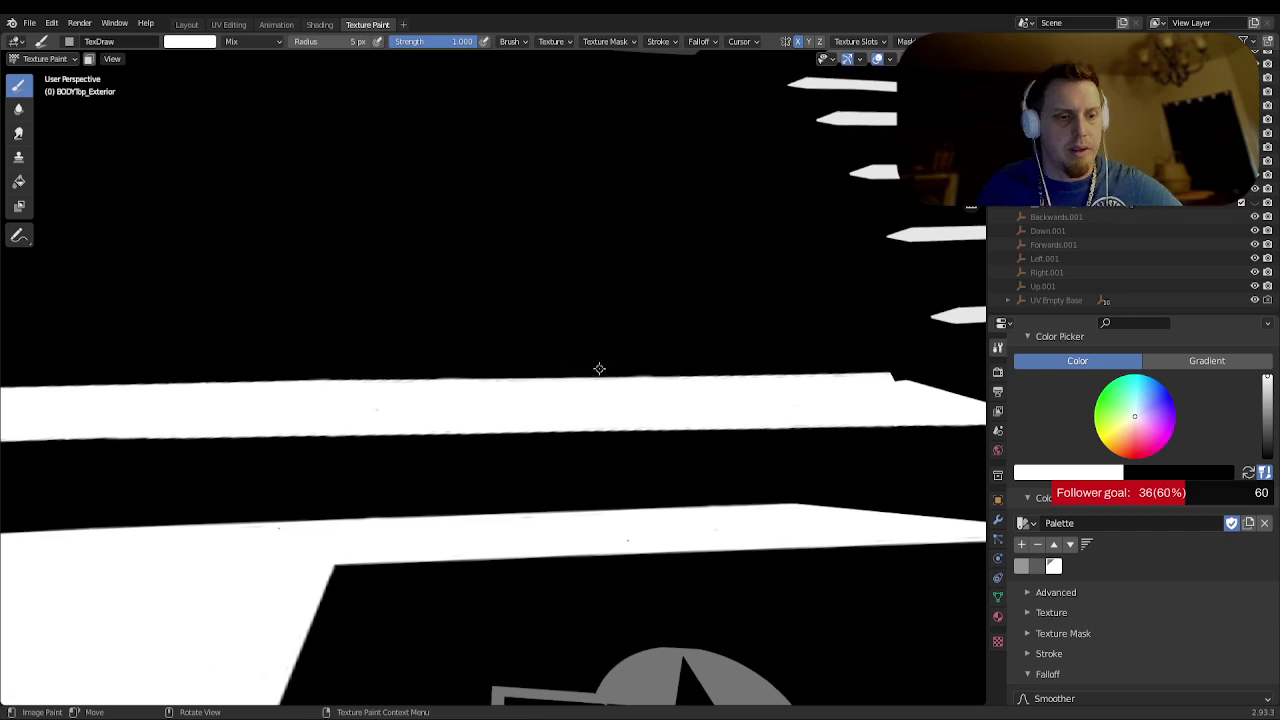
# - Set the brush's stroke method to Line and trace a straight white line along the stripe's upper edge to its rear corner
pyautogui.click(658, 41)
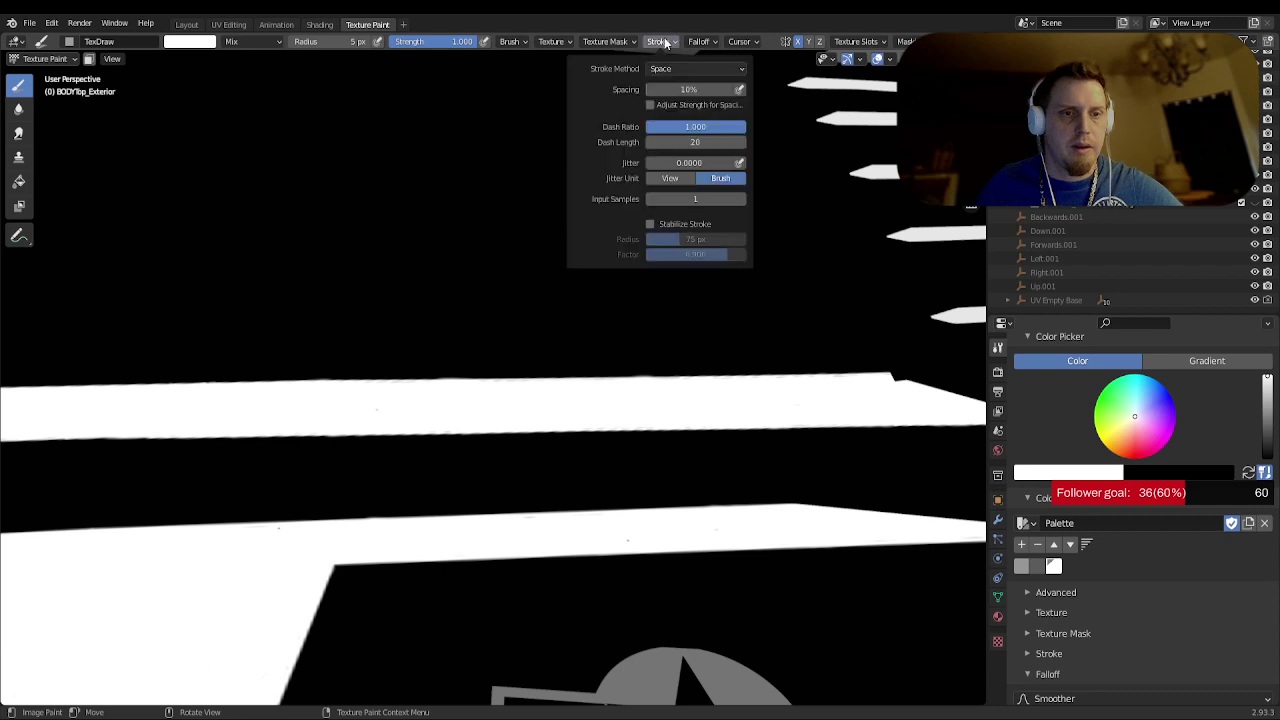
pyautogui.click(662, 68)
pyautogui.click(661, 162)
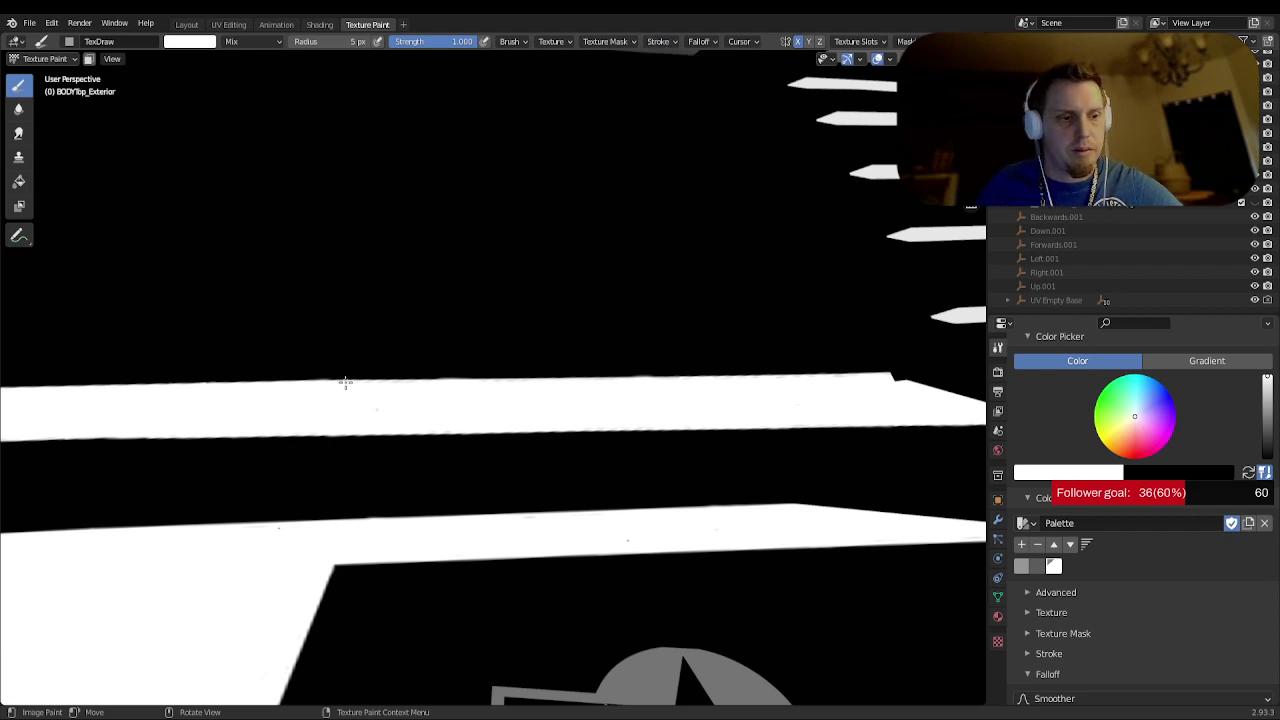
pyautogui.moveTo(345, 382); pyautogui.dragTo(887, 375)
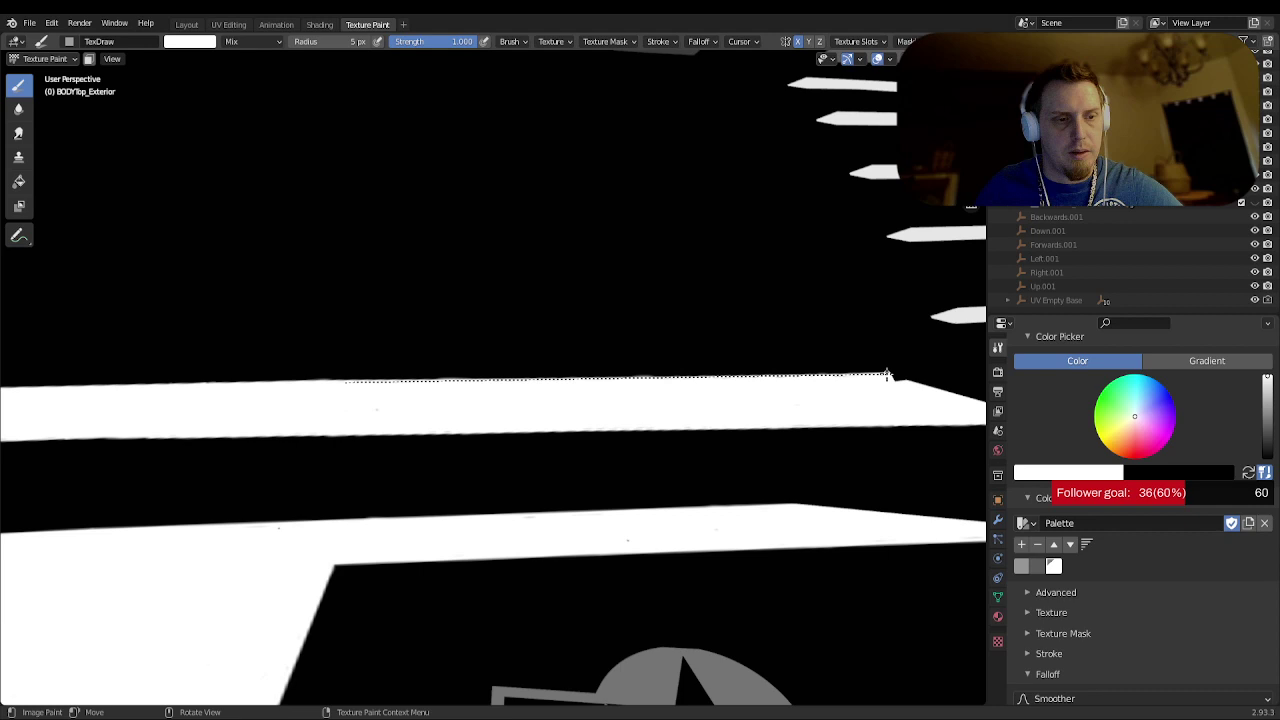
pyautogui.moveTo(886, 374); pyautogui.dragTo(888, 374)
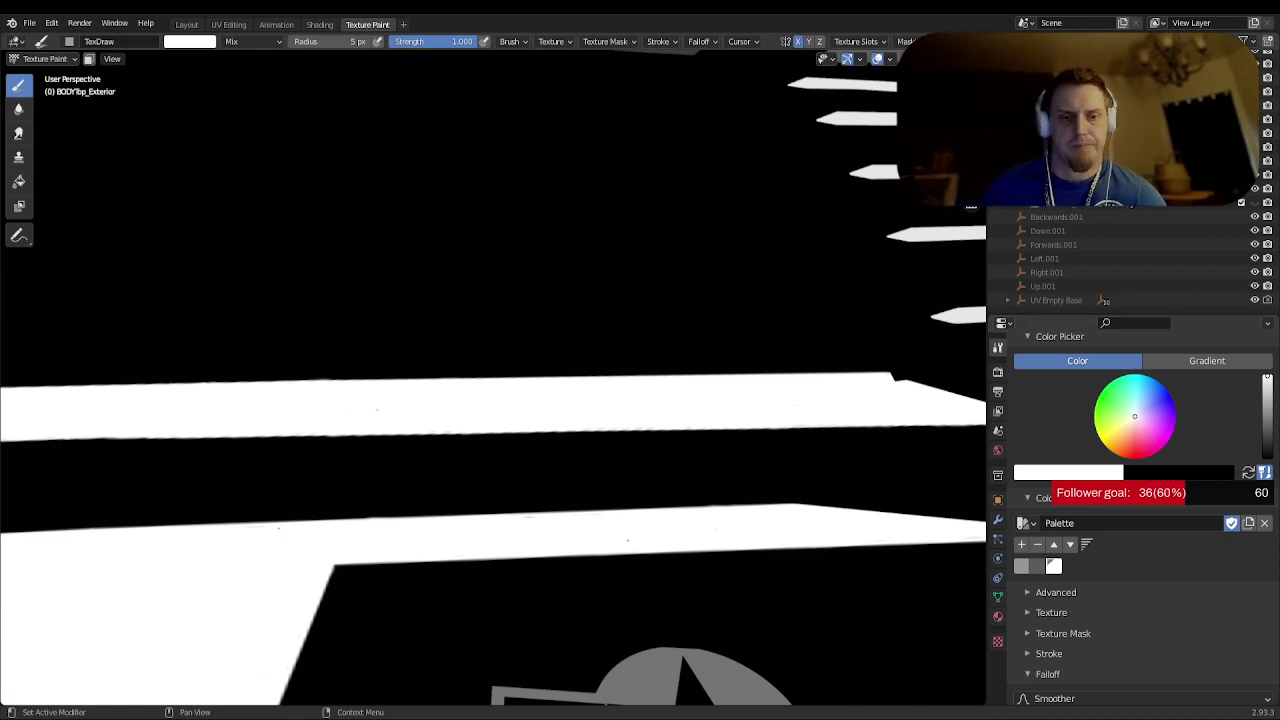
# - Examine the repainted stripe in the mask view and the whole spaceship's paintwork from several angles with materials shown
pyautogui.moveTo(376, 409); pyautogui.dragTo(486, 402, button='middle')
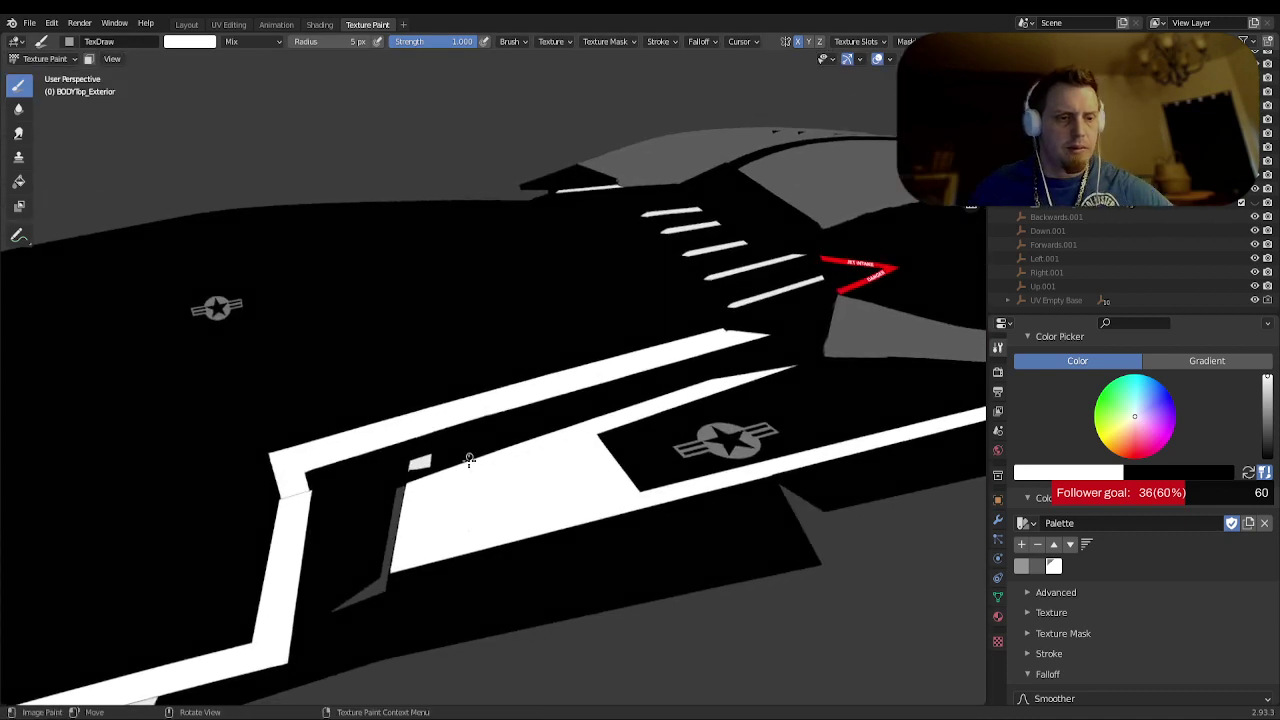
pyautogui.moveTo(469, 459); pyautogui.dragTo(517, 440, button='middle')
pyautogui.scroll(-3, 517, 443)
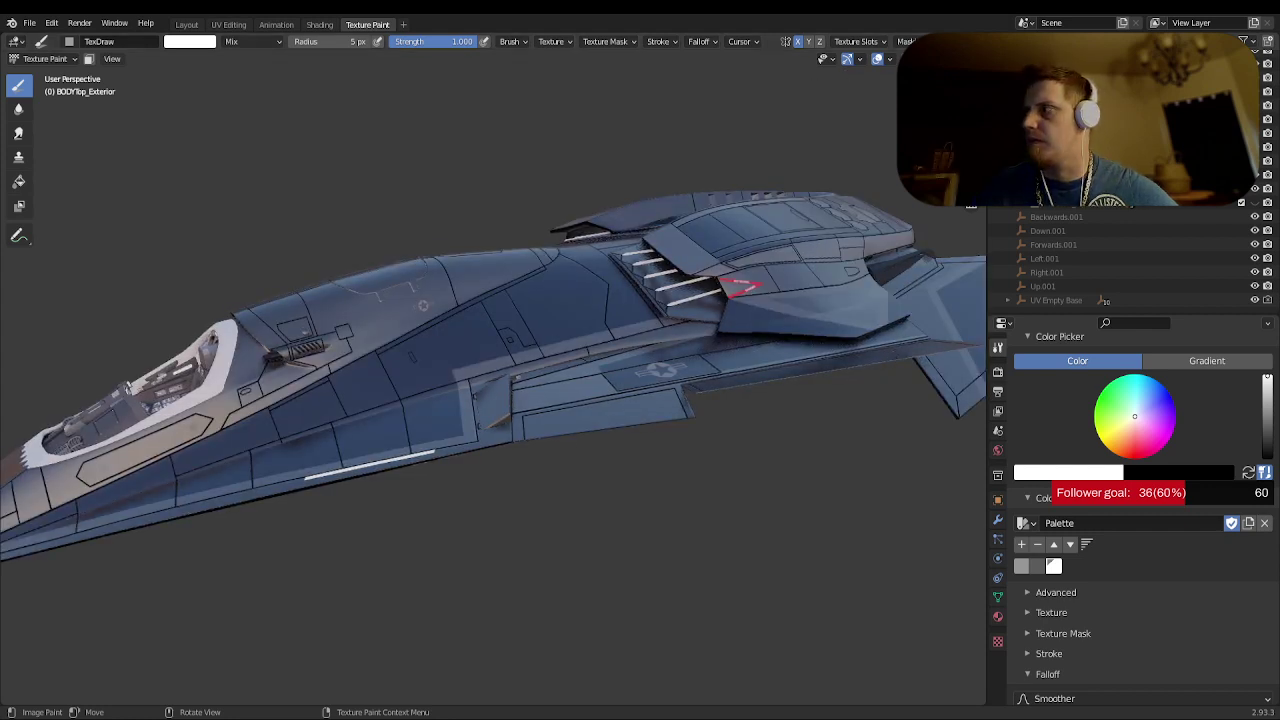
pyautogui.moveTo(503, 403); pyautogui.dragTo(544, 408, button='middle')
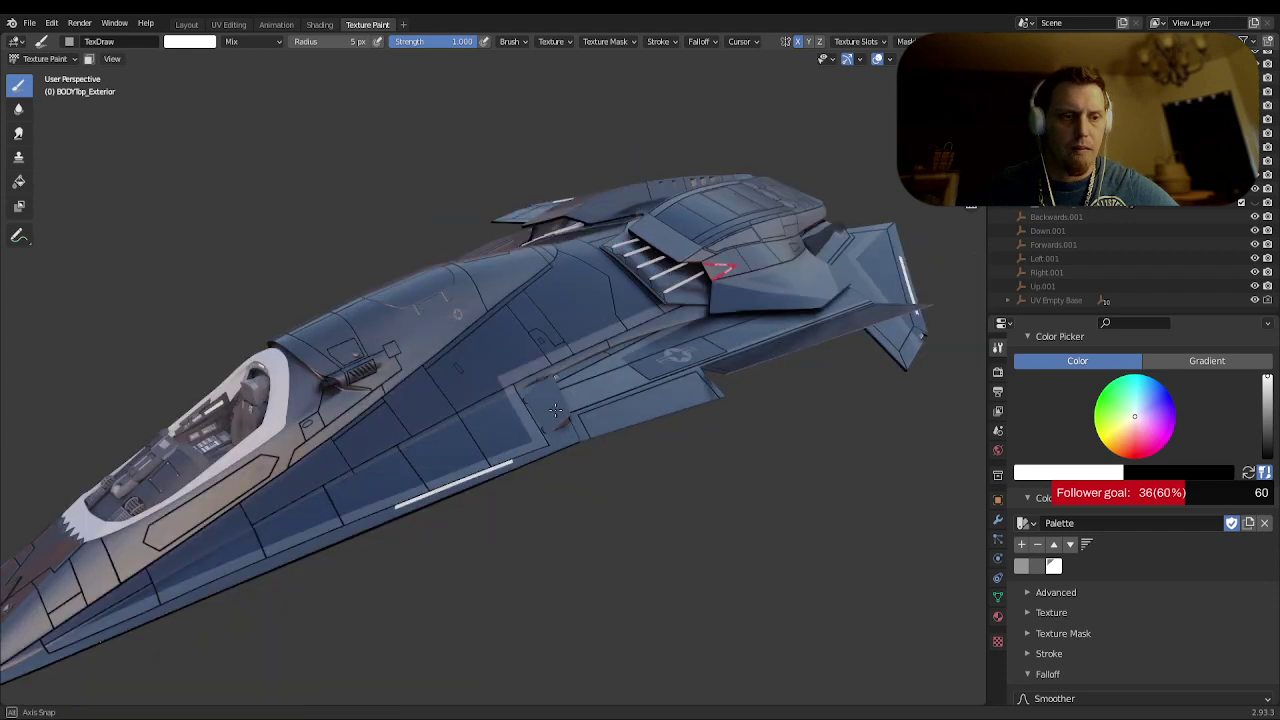
pyautogui.moveTo(555, 410); pyautogui.dragTo(564, 413, button='middle')
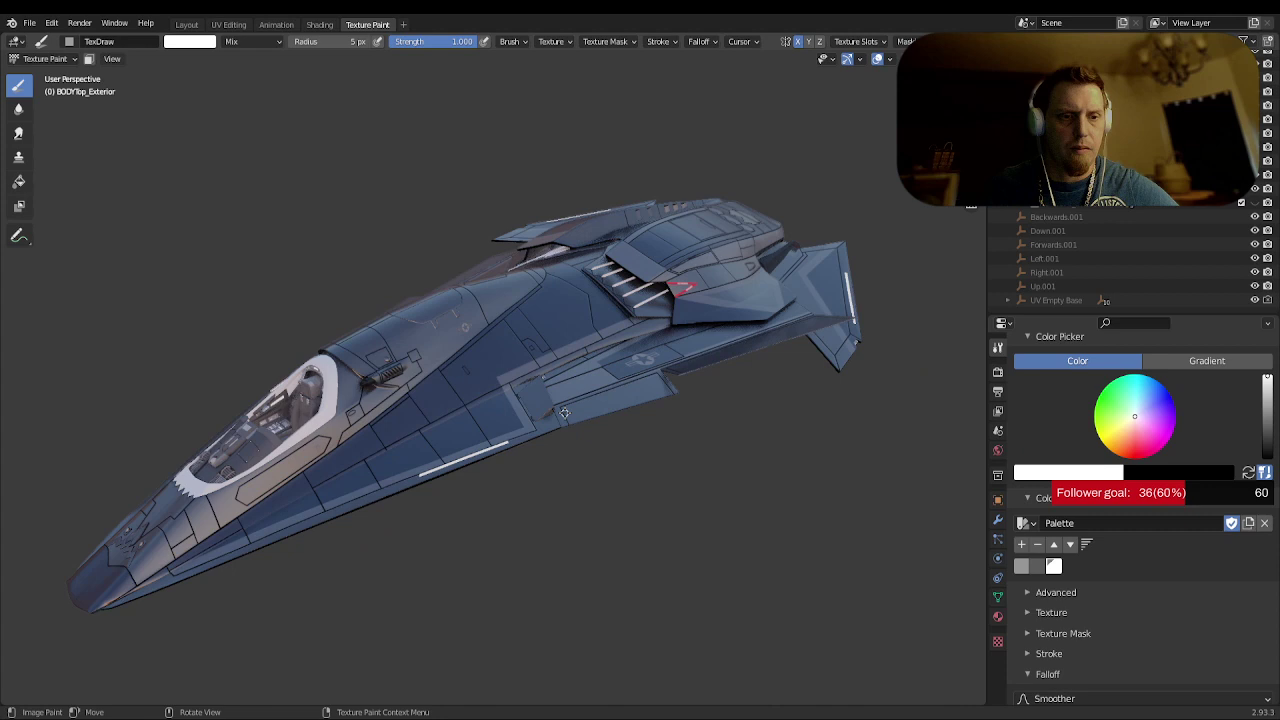
pyautogui.moveTo(564, 413); pyautogui.dragTo(712, 336, button='middle')
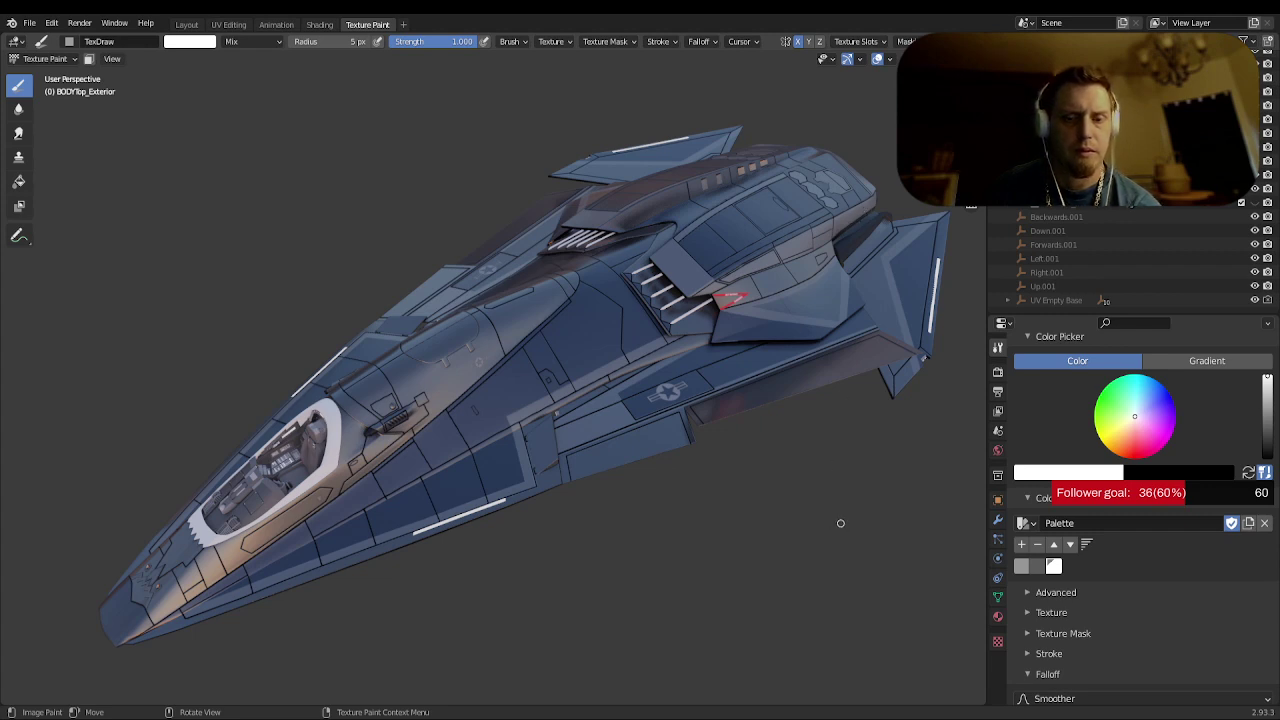
pyautogui.moveTo(726, 491); pyautogui.dragTo(660, 390, button='middle')
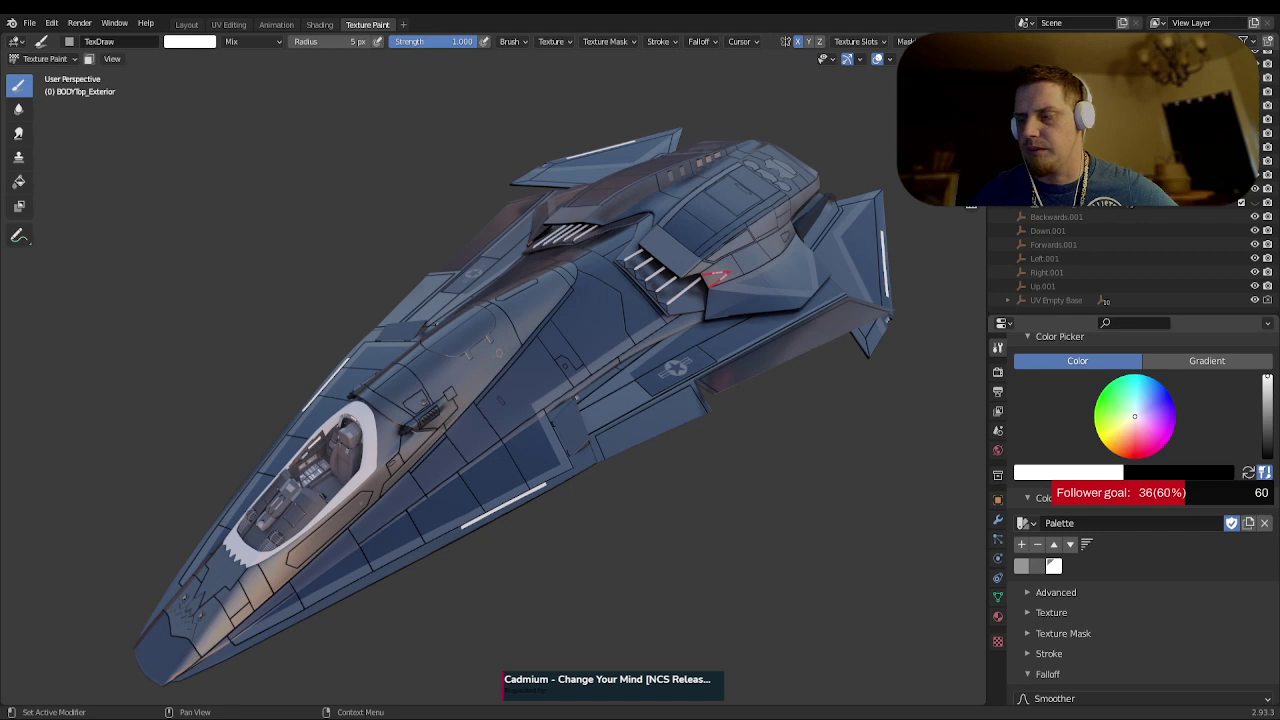
pyautogui.moveTo(686, 589); pyautogui.dragTo(683, 572, button='middle')
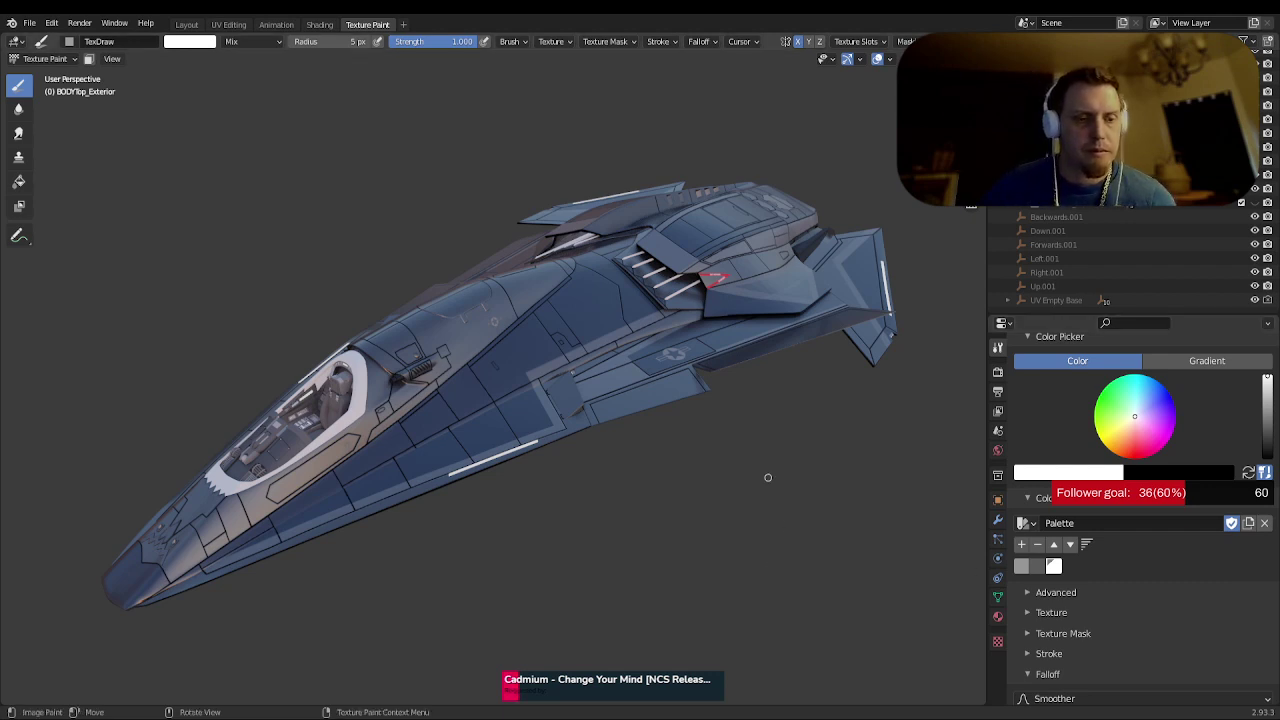
pyautogui.moveTo(768, 477)
pyautogui.mouseDown(button='middle')
pyautogui.moveTo(784, 465)
pyautogui.moveTo(763, 520)
pyautogui.moveTo(655, 487)
pyautogui.moveTo(850, 540)
pyautogui.moveTo(873, 528)
pyautogui.mouseUp(button='middle')
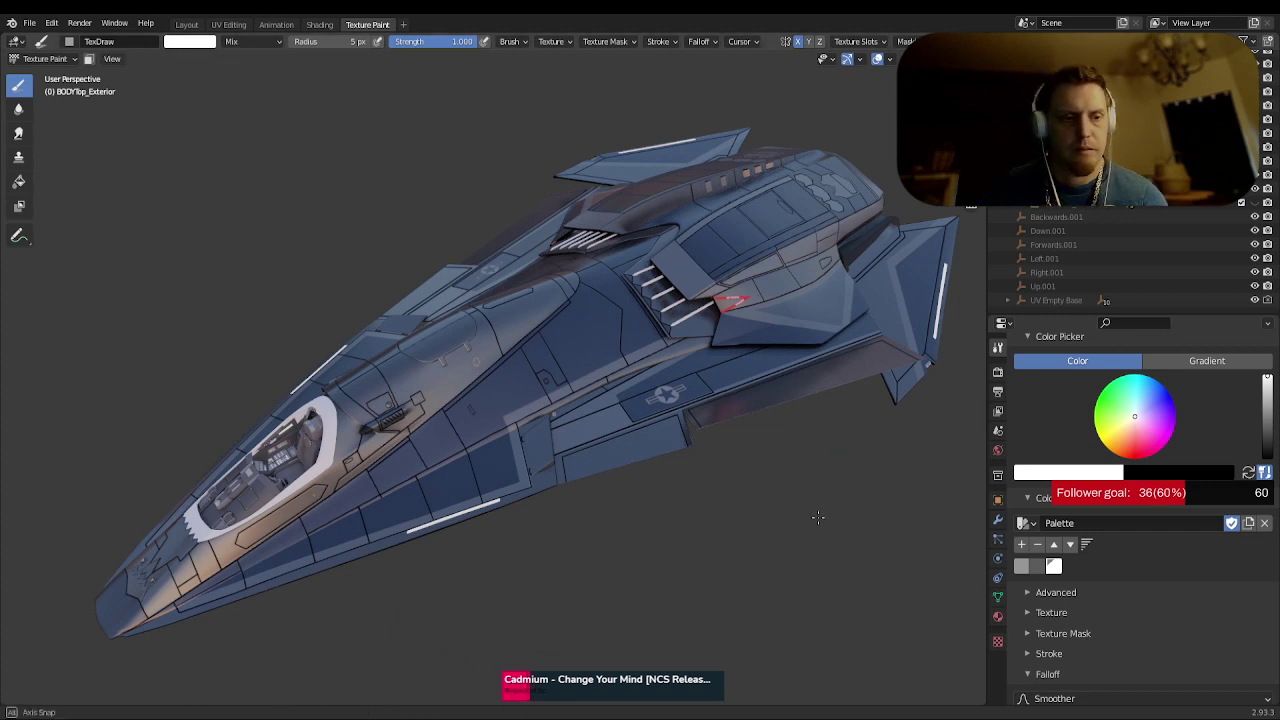
pyautogui.moveTo(832, 534); pyautogui.dragTo(829, 509, button='middle')
pyautogui.moveTo(751, 423); pyautogui.dragTo(739, 392, button='middle')
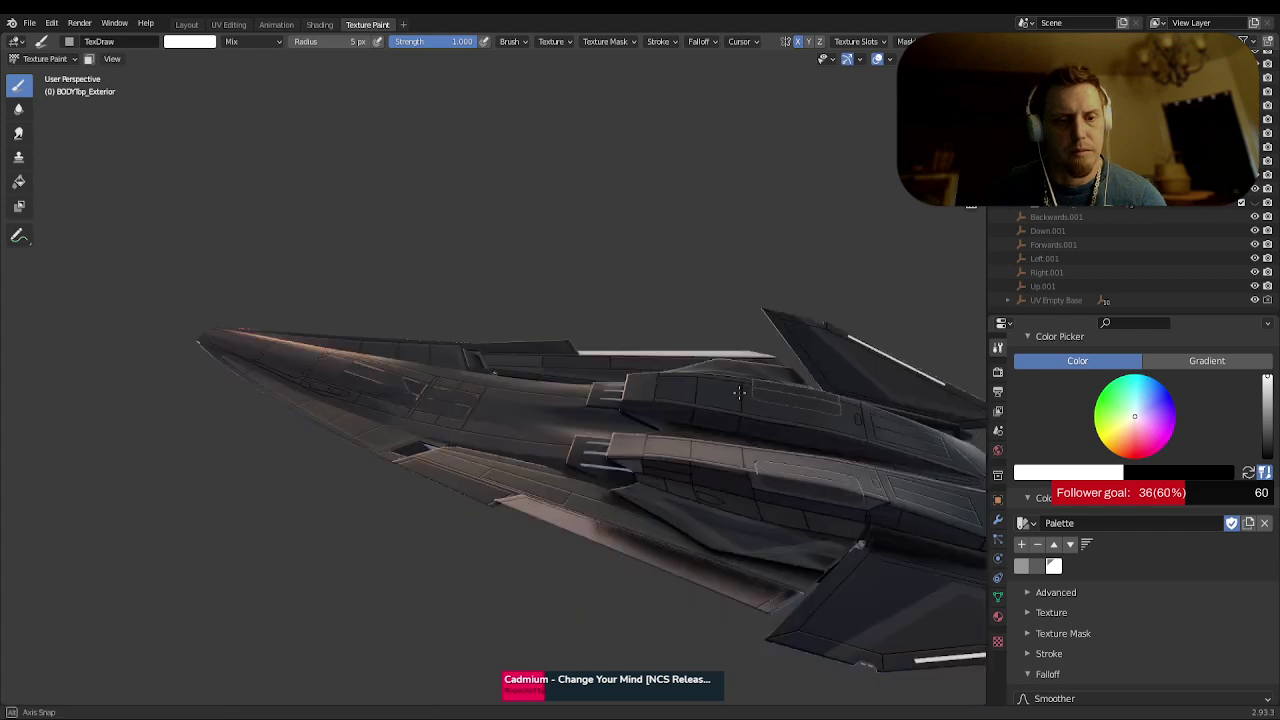
# - Change the scene's render engine to Cycles
pyautogui.moveTo(739, 392); pyautogui.dragTo(374, 580, button='middle')
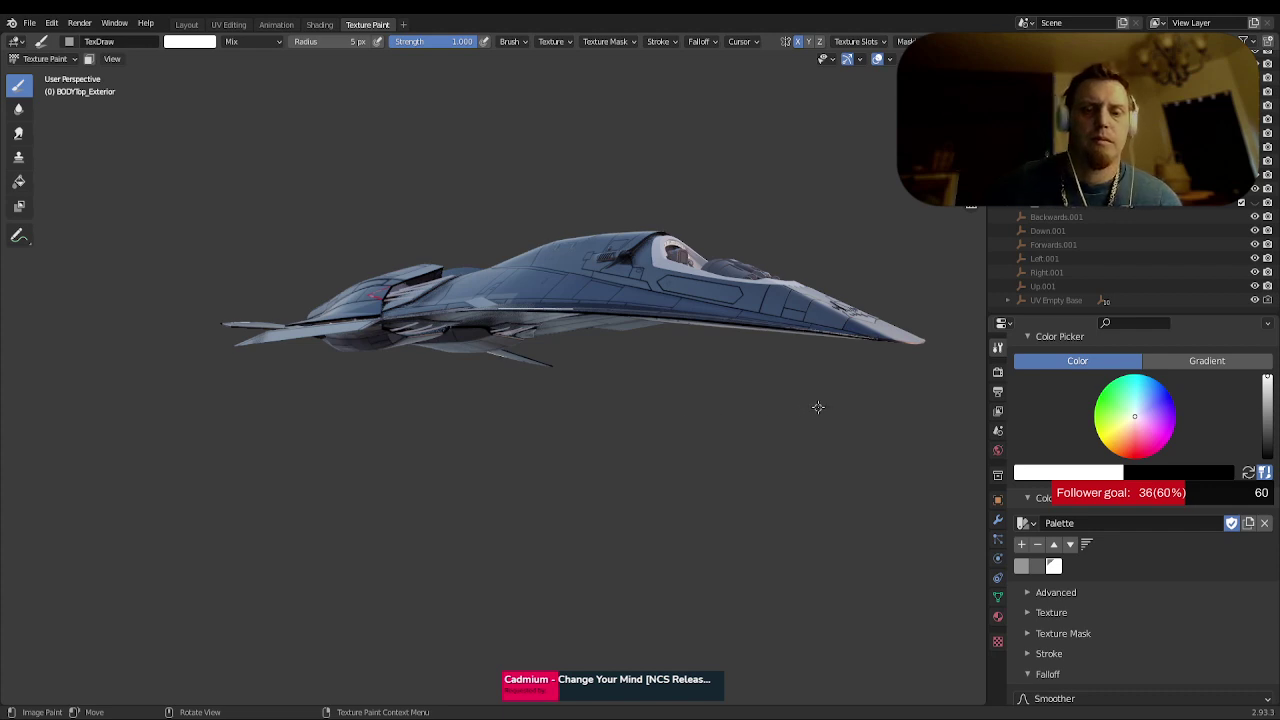
pyautogui.moveTo(845, 401); pyautogui.dragTo(760, 420, button='middle')
pyautogui.click(997, 372)
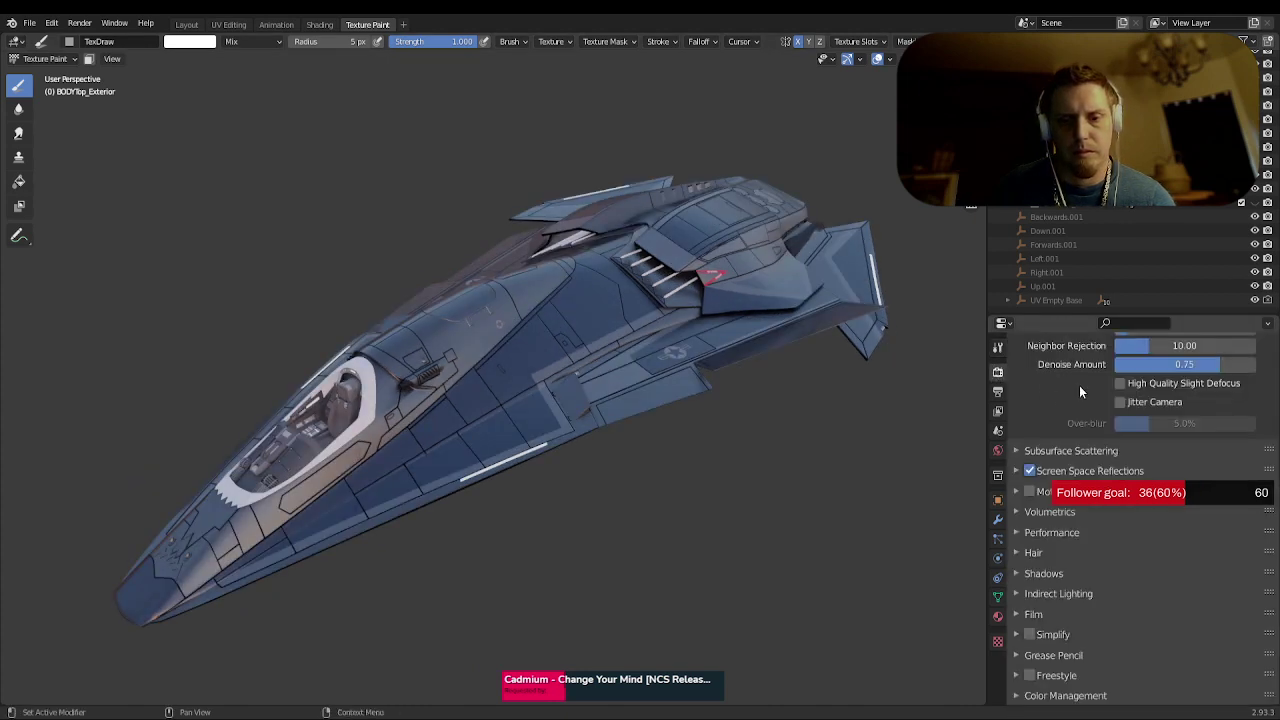
pyautogui.scroll(6, 1079, 385)
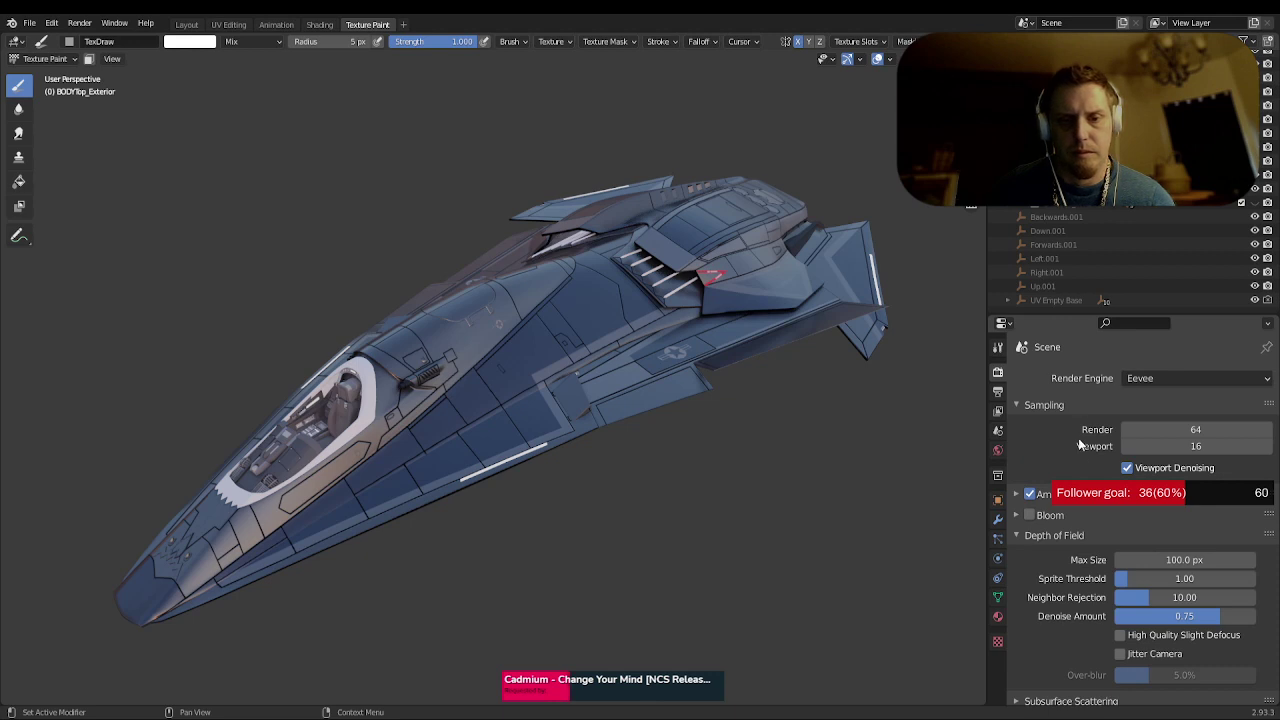
pyautogui.click(1160, 378)
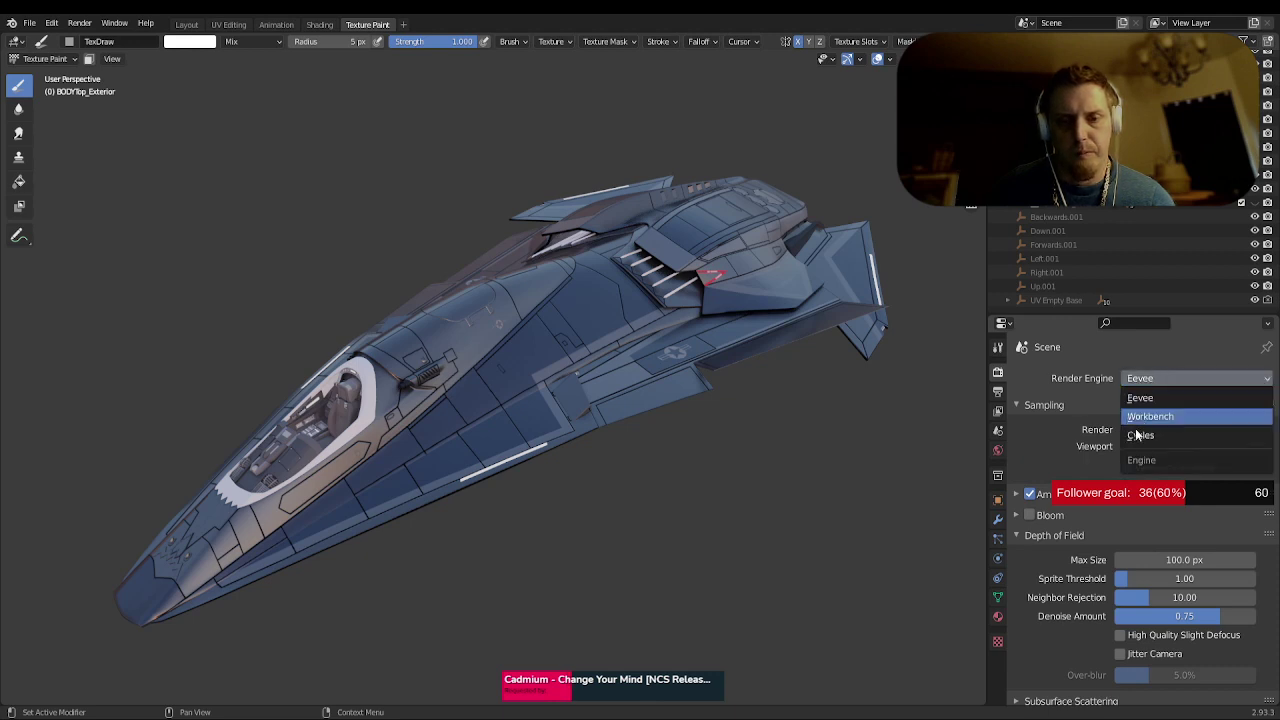
pyautogui.click(1136, 437)
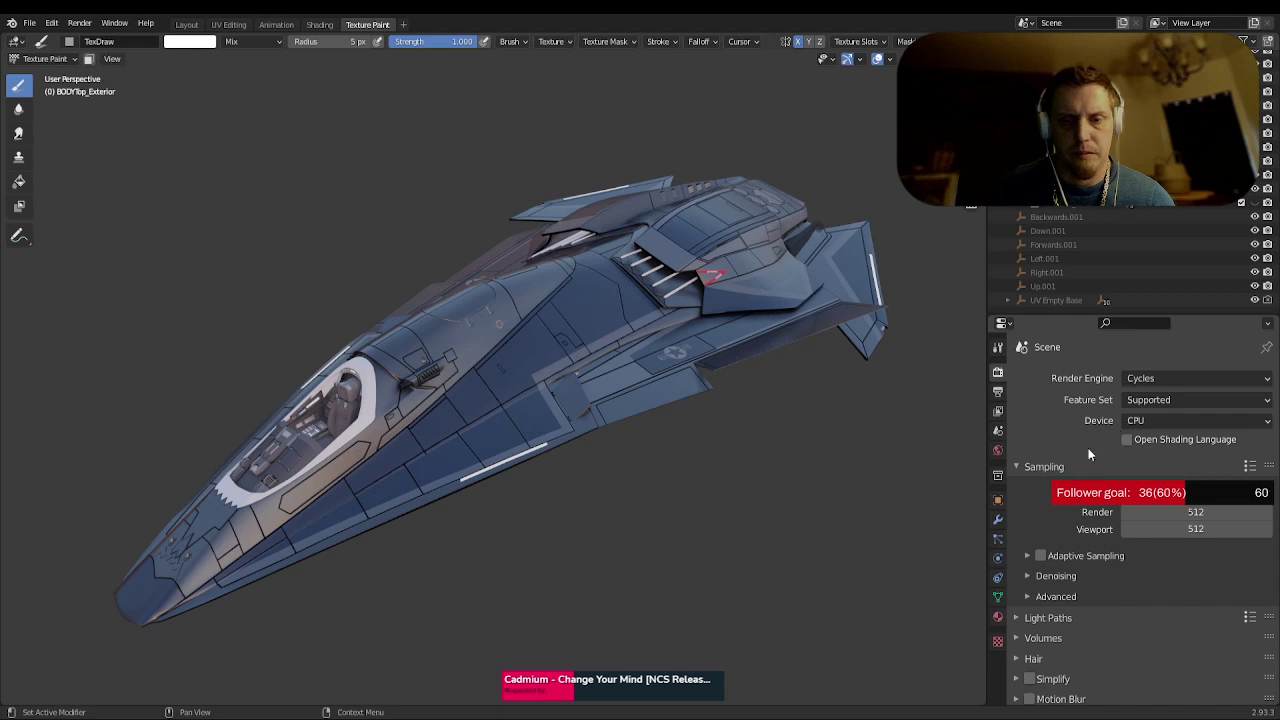
pyautogui.scroll(-2, 1071, 513)
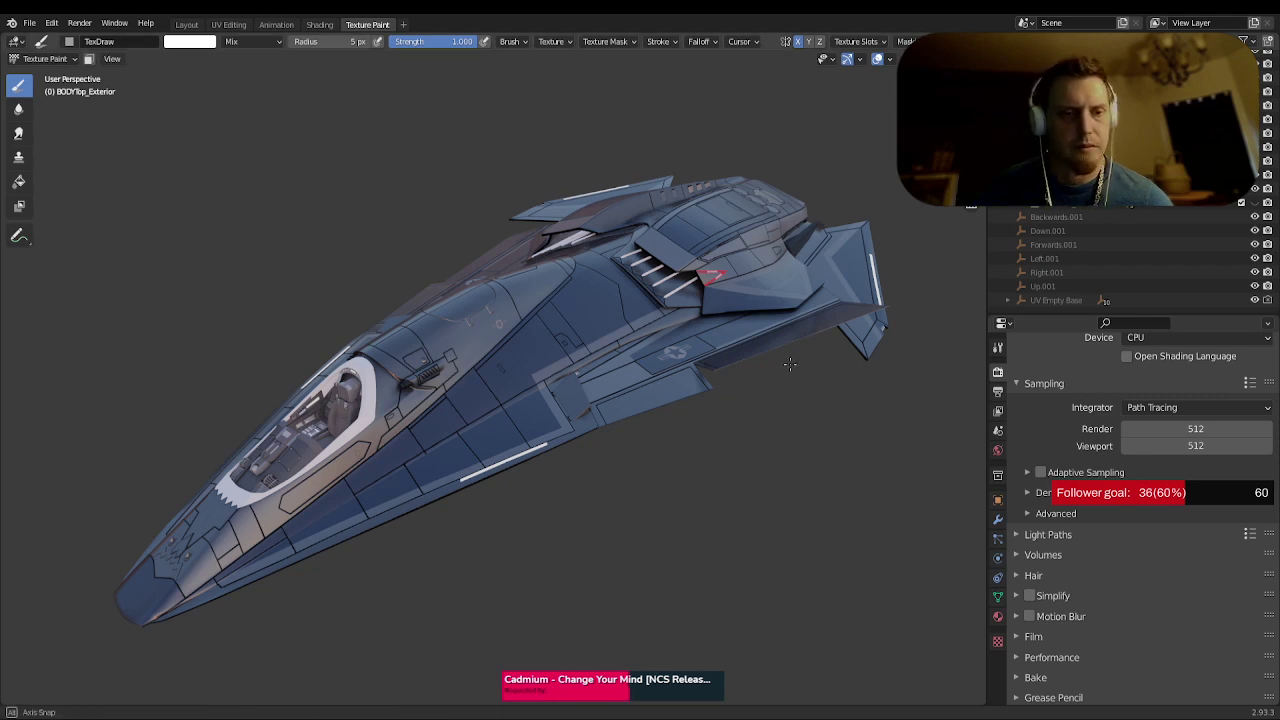
# - Expand the Cycles bake settings in the render properties to review the bake type and output options
pyautogui.moveTo(820, 368); pyautogui.dragTo(646, 637, button='middle')
pyautogui.moveTo(570, 595)
pyautogui.mouseDown(button='middle')
pyautogui.moveTo(769, 558)
pyautogui.moveTo(772, 625)
pyautogui.moveTo(571, 601)
pyautogui.moveTo(582, 591)
pyautogui.mouseUp(button='middle')
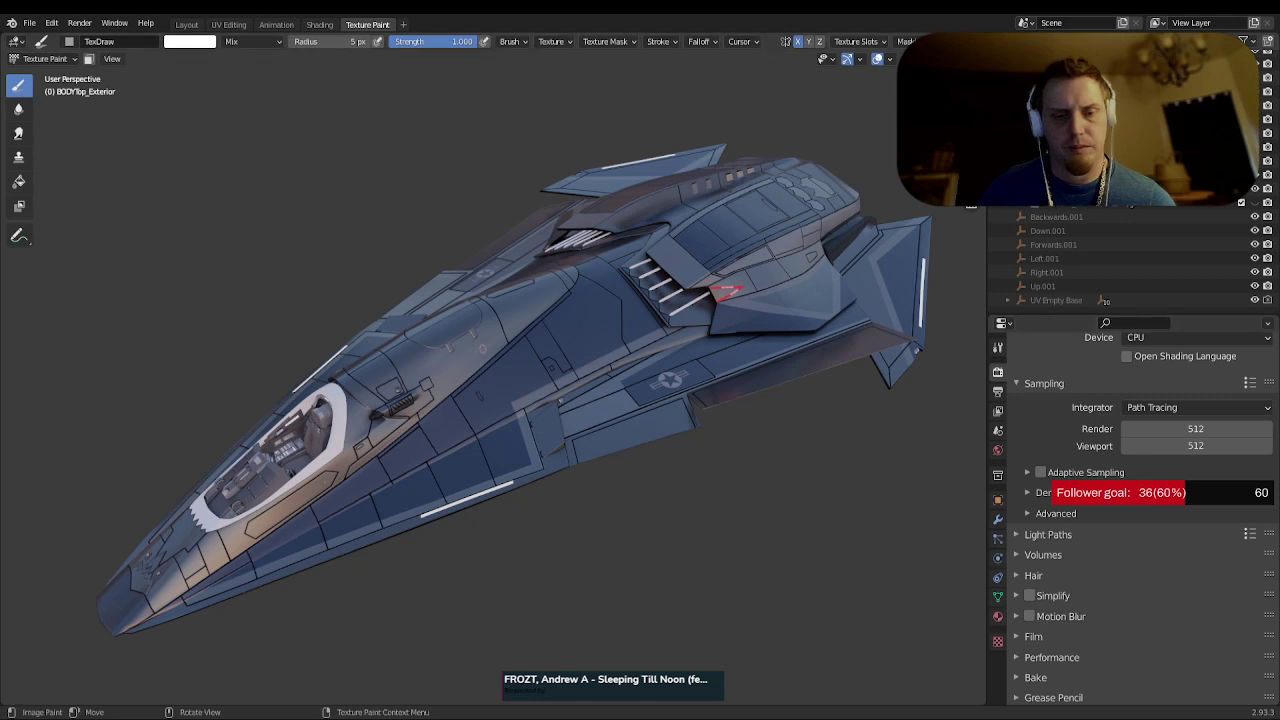
pyautogui.scroll(-2, 1140, 500)
pyautogui.click(1024, 636)
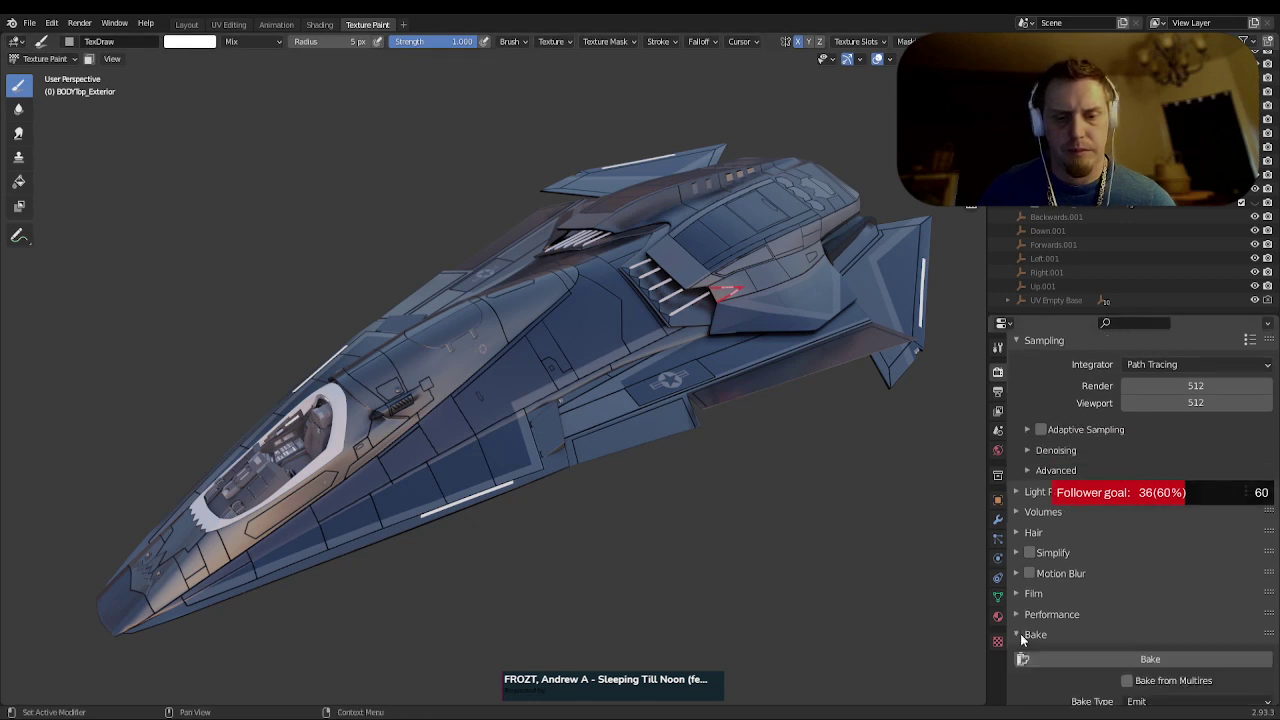
pyautogui.scroll(-4, 1184, 562)
pyautogui.scroll(-3, 1184, 567)
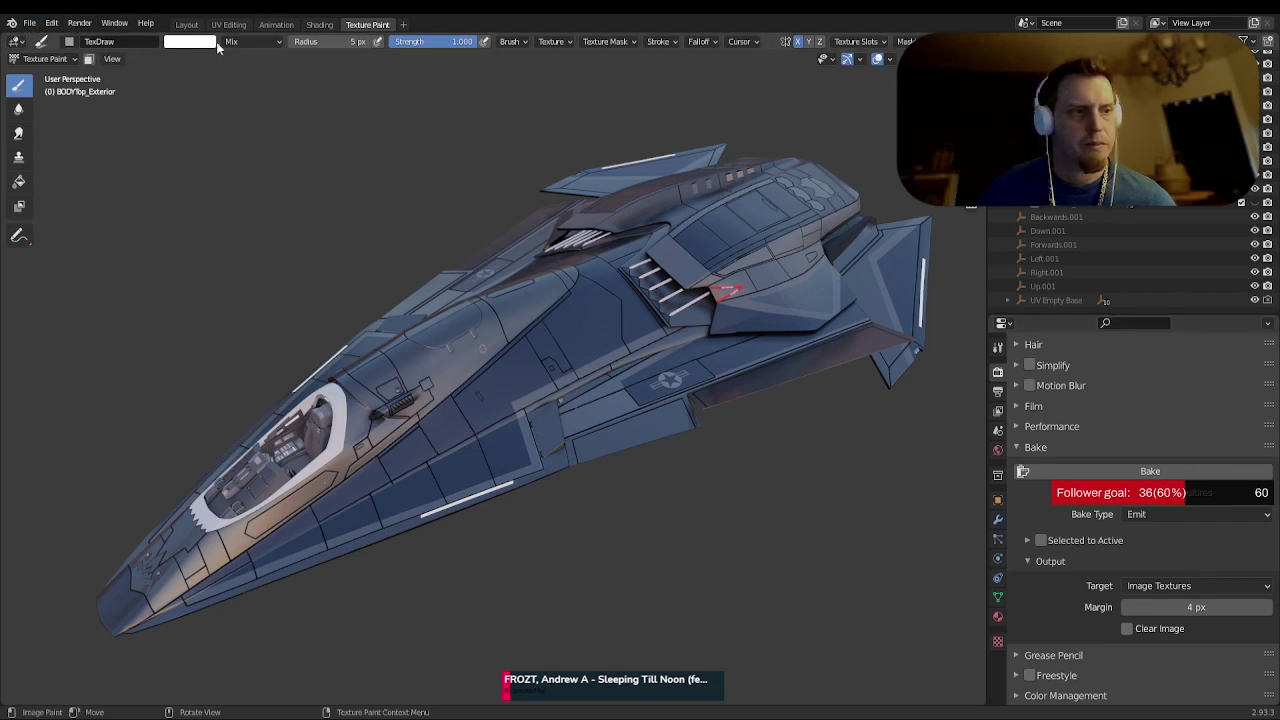
# - Switch to the Layout workspace and show the scene's render bake settings beside the whole spaceship
pyautogui.click(192, 27)
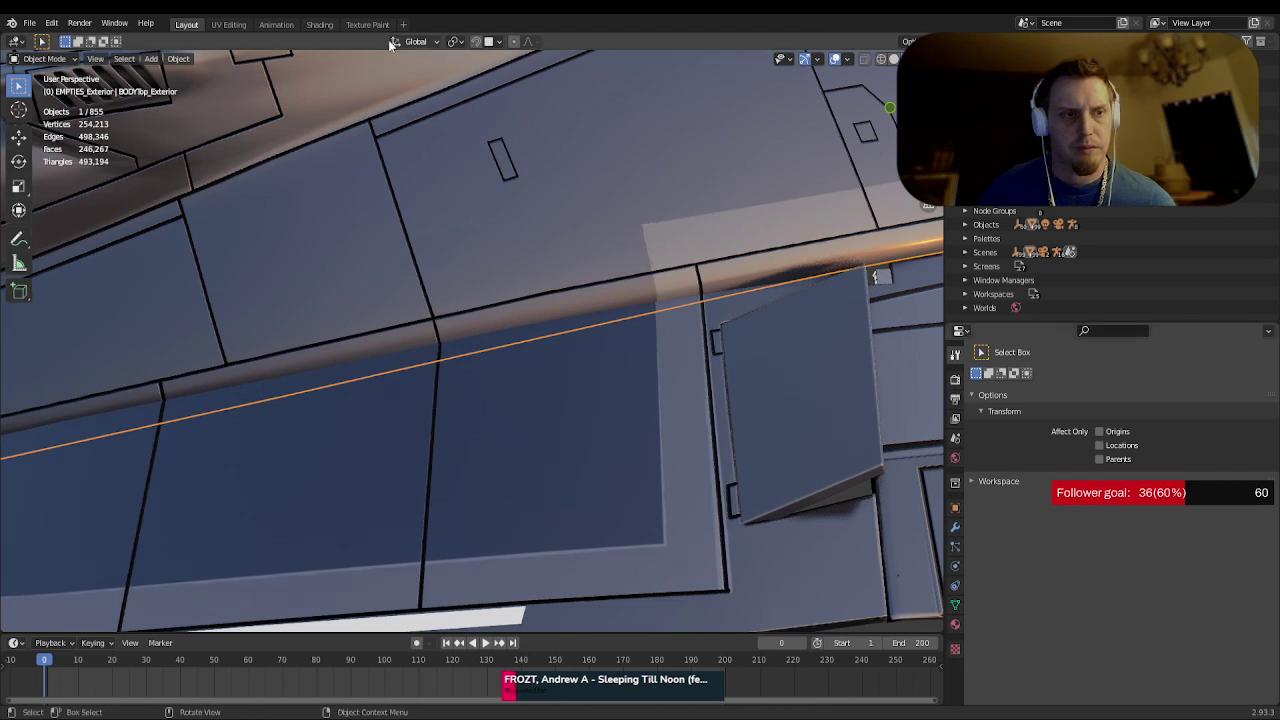
pyautogui.click(955, 380)
pyautogui.scroll(-2, 1144, 549)
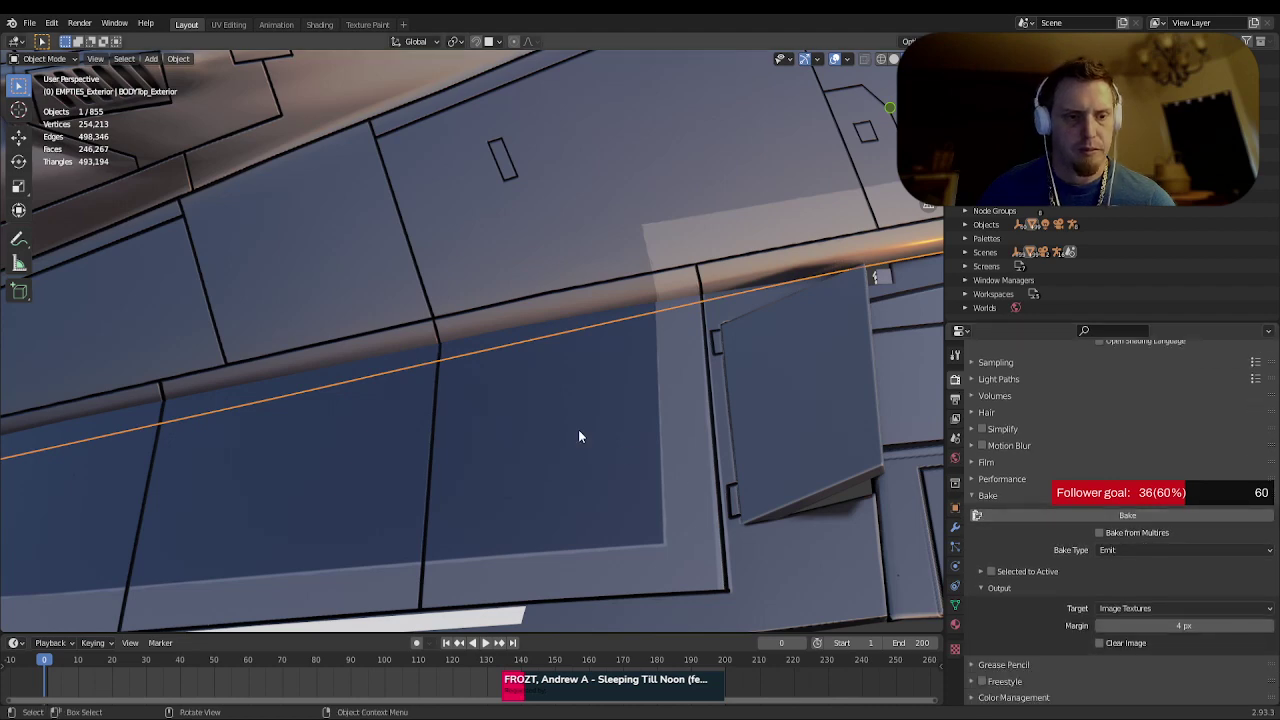
pyautogui.scroll(-5, 580, 436)
pyautogui.scroll(-5, 563, 494)
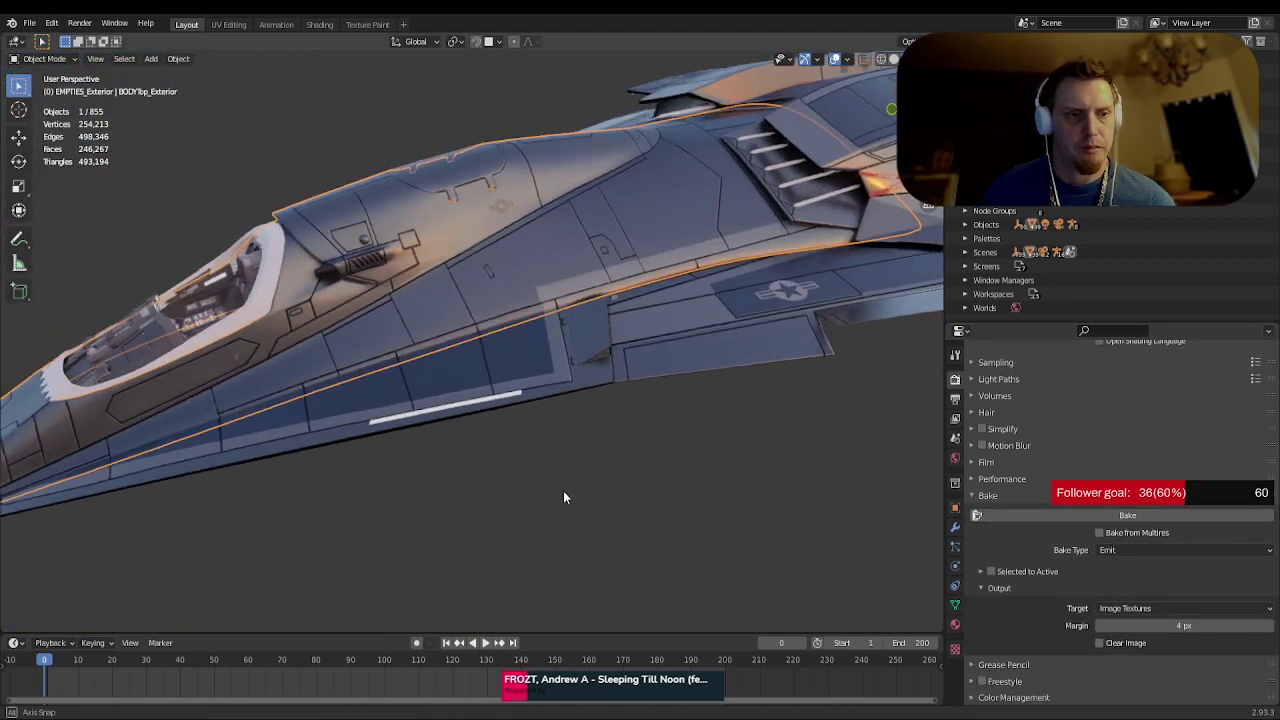
pyautogui.moveTo(561, 500); pyautogui.dragTo(602, 438, button='middle')
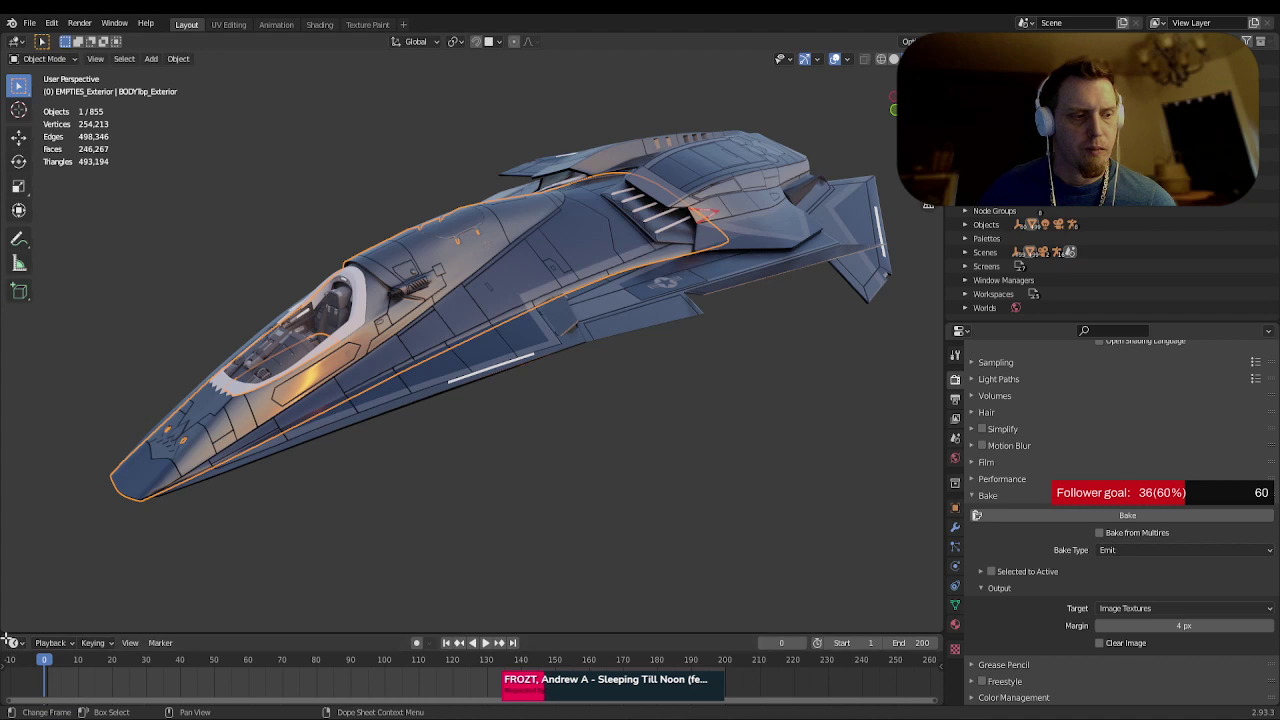
# - Split off a taller area above the timeline and turn it into a Shader Editor showing the Exterior_Primary material's nodes
pyautogui.moveTo(6, 638)
pyautogui.mouseDown()
pyautogui.moveTo(9, 608)
pyautogui.moveTo(6, 662)
pyautogui.mouseUp()
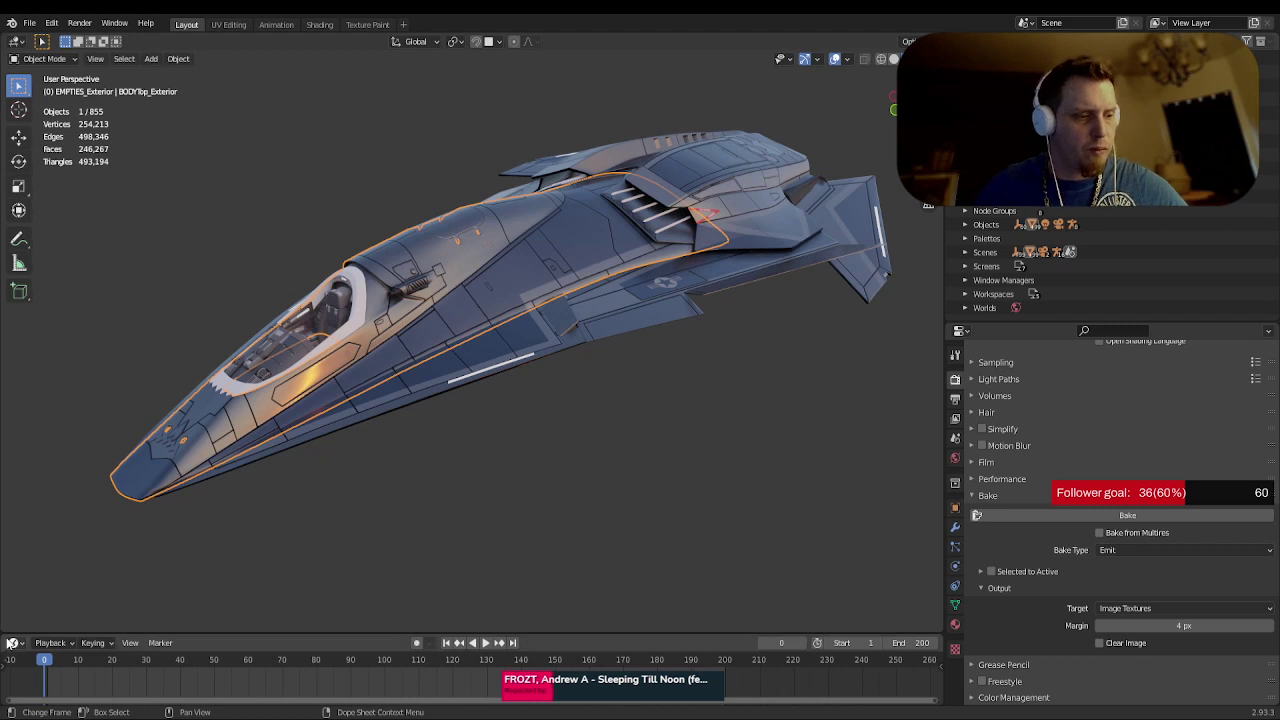
pyautogui.moveTo(5, 661); pyautogui.dragTo(20, 533)
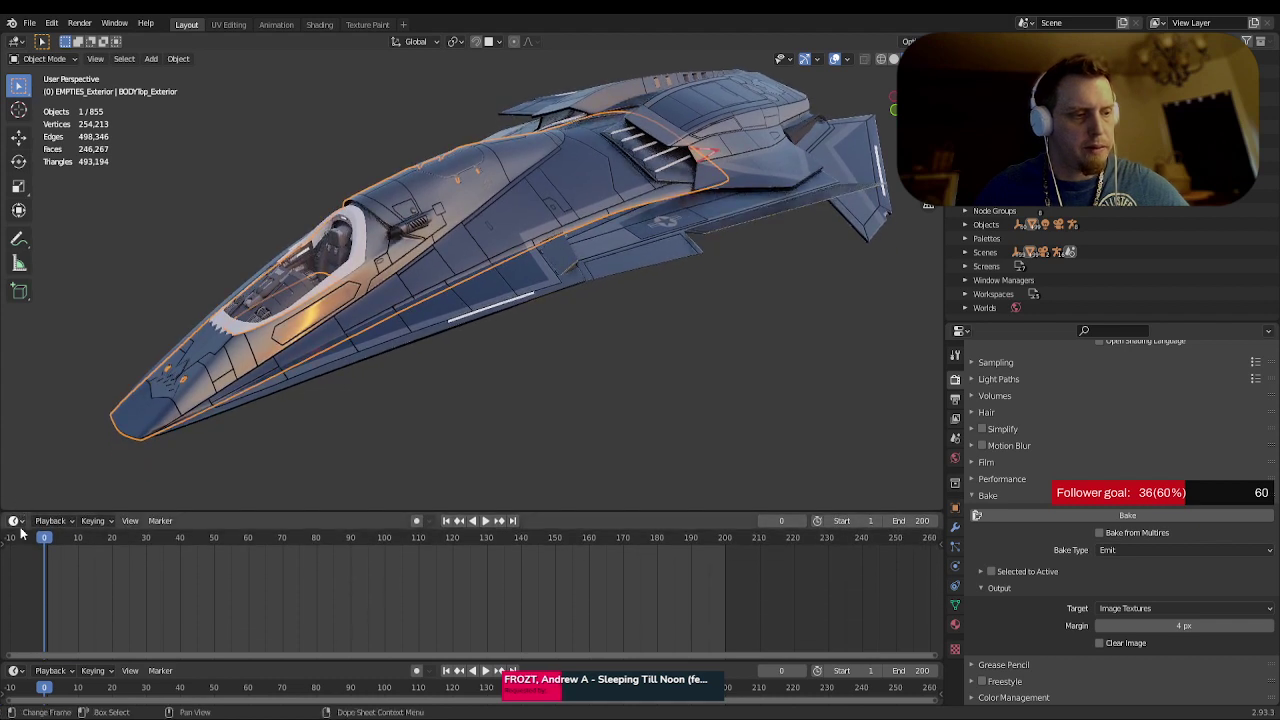
pyautogui.click(15, 521)
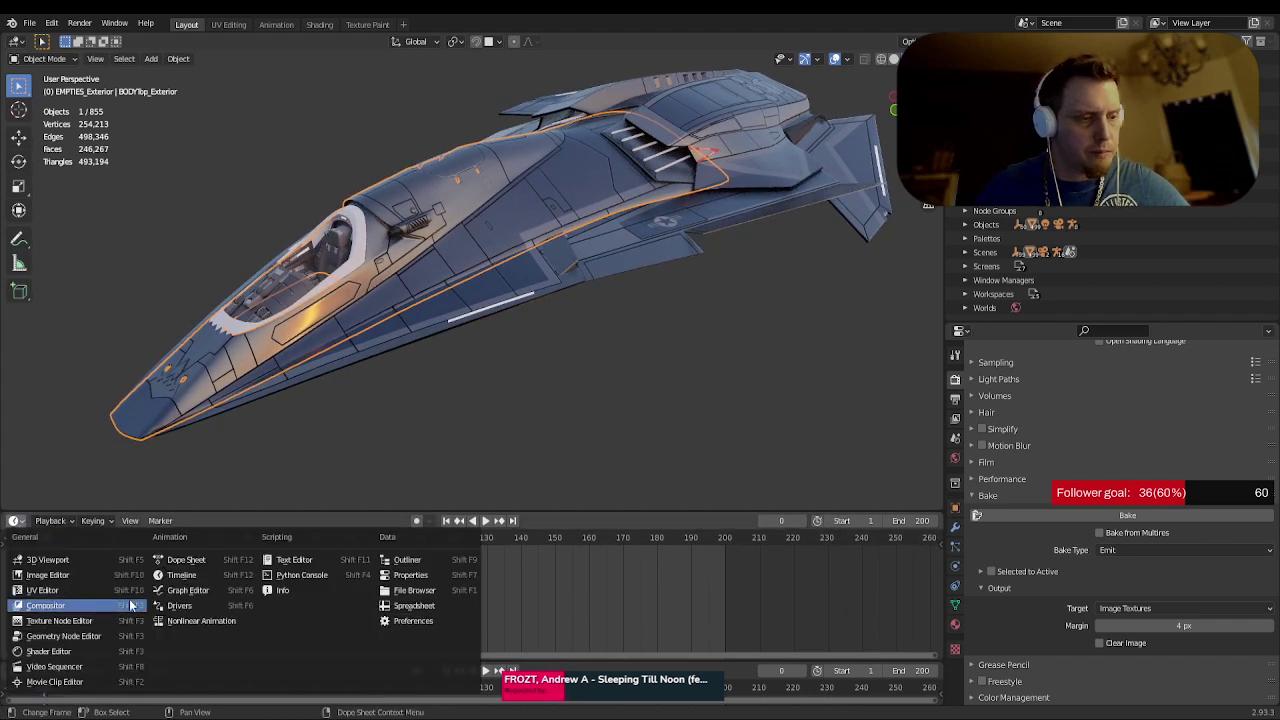
pyautogui.click(95, 650)
pyautogui.scroll(-5, 408, 588)
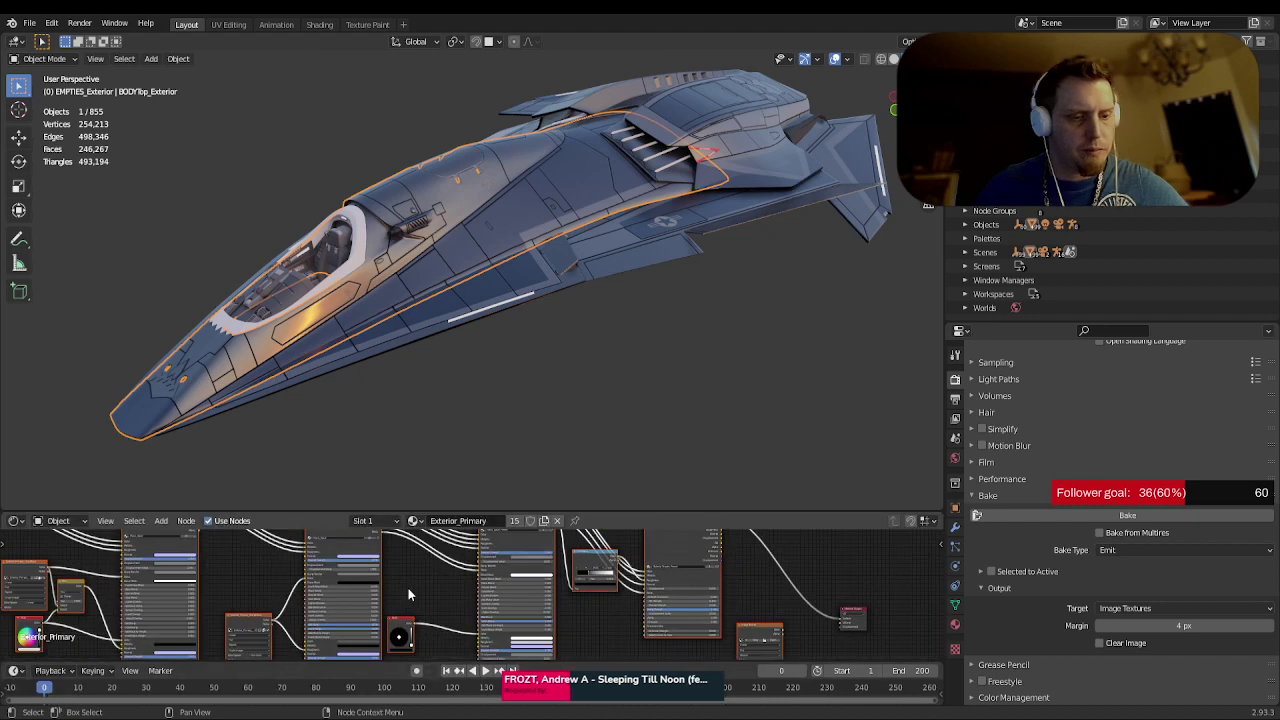
pyautogui.scroll(6, 460, 598)
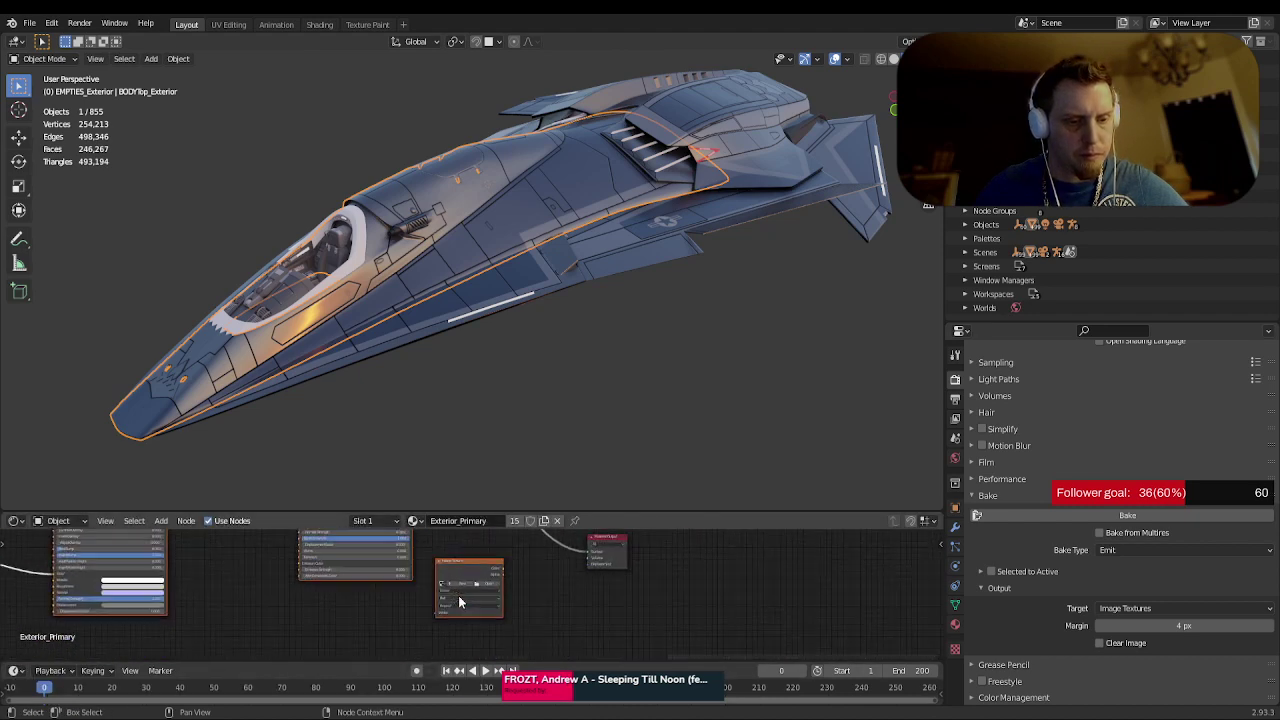
pyautogui.moveTo(587, 602); pyautogui.dragTo(603, 599, button='middle')
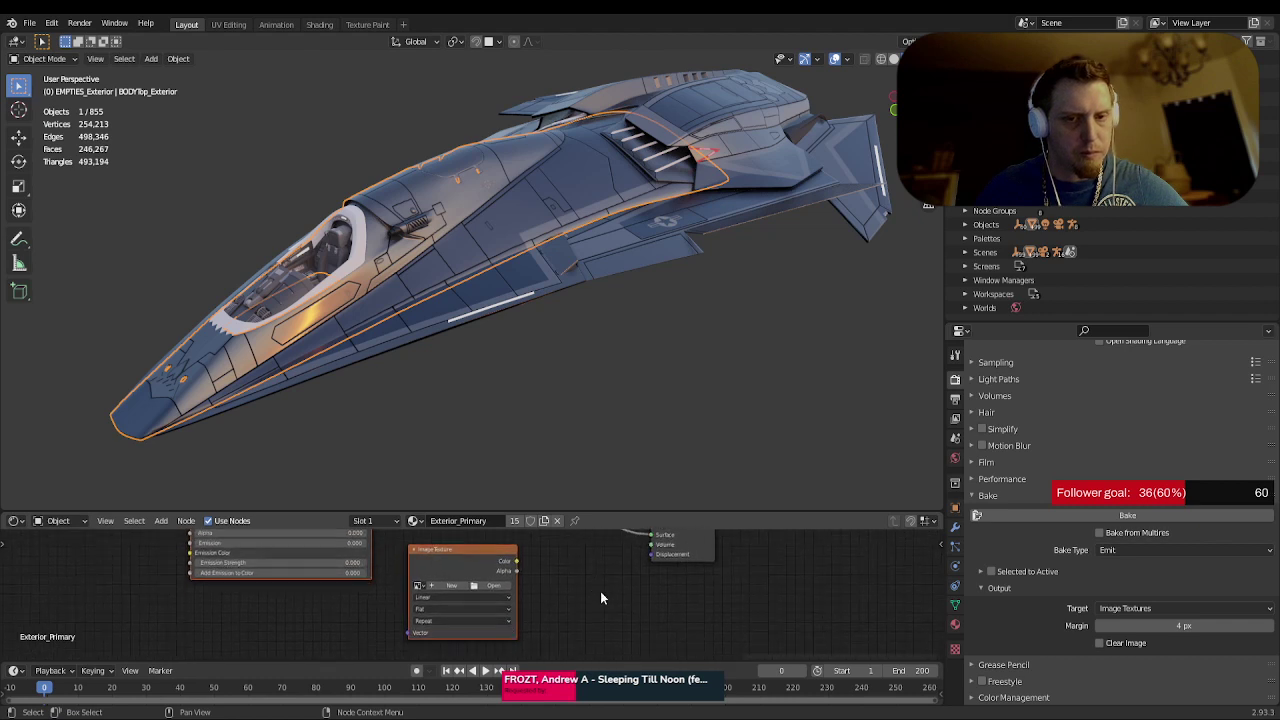
# - Check the existing mask images' names, start a new image in the empty Image Texture node and name it Exterior_Primary_Albedo
pyautogui.scroll(5, 1050, 265)
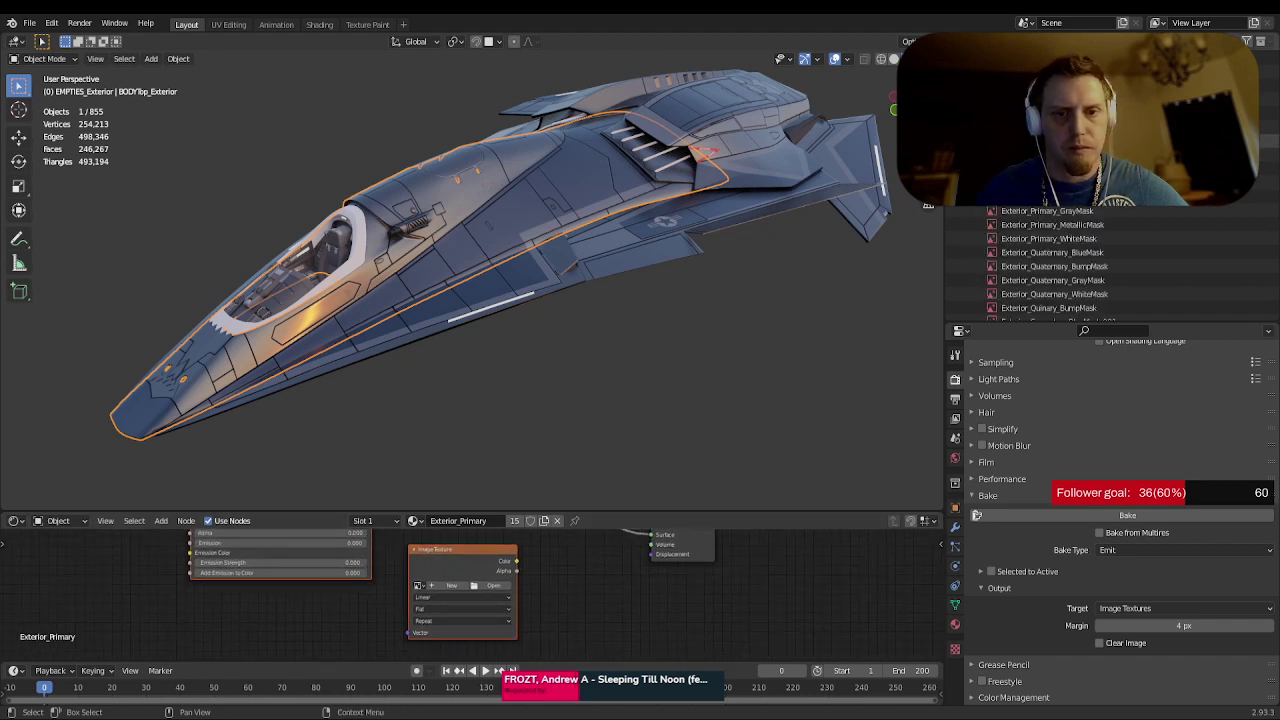
pyautogui.scroll(-6, 1030, 210)
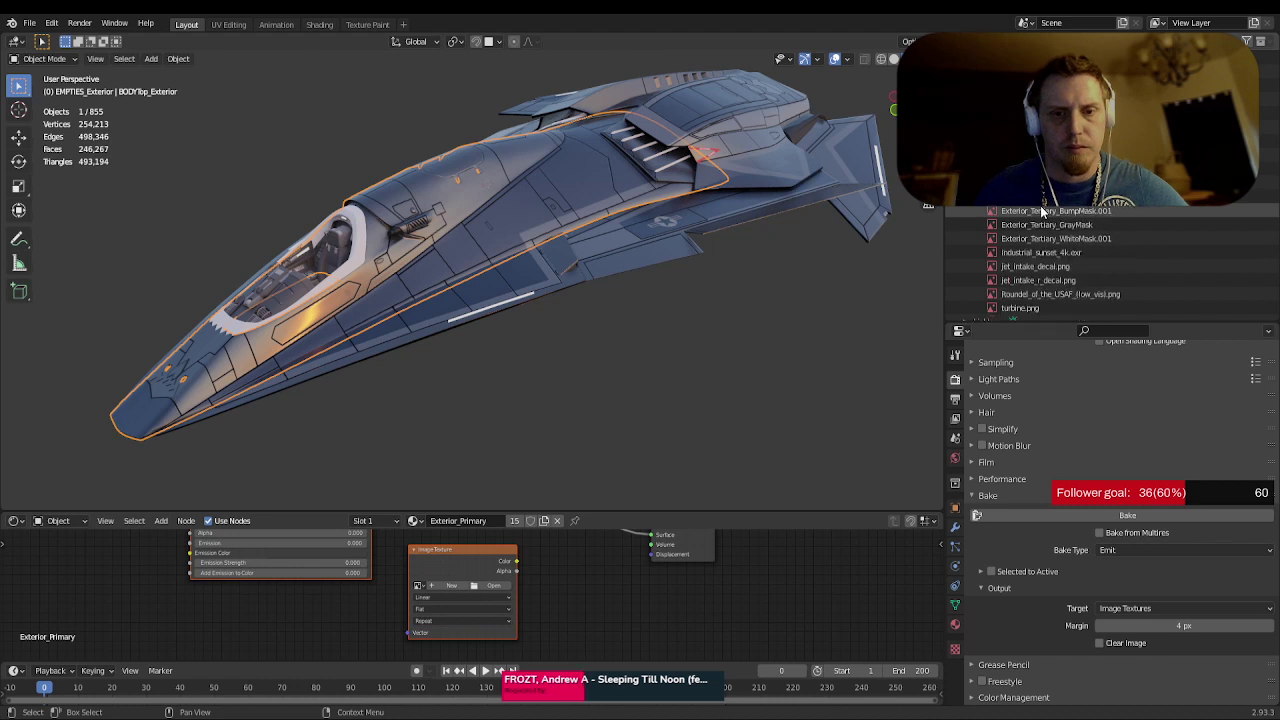
pyautogui.scroll(6, 1042, 210)
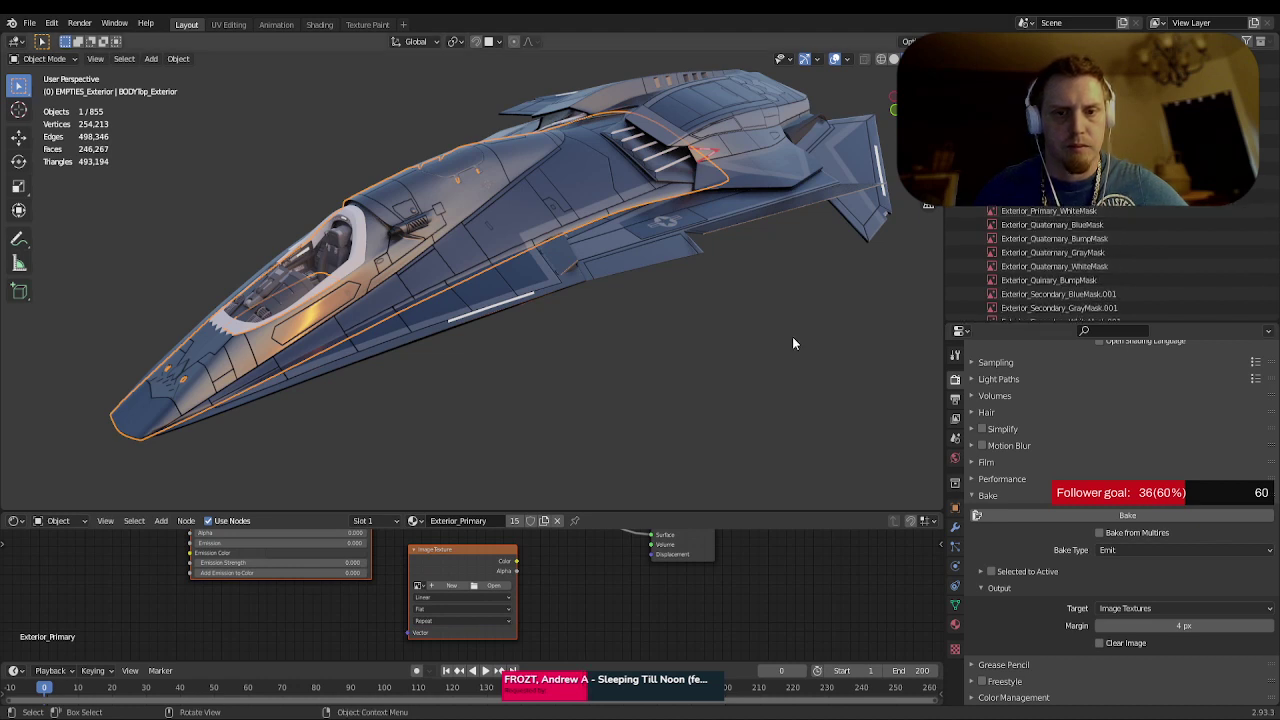
pyautogui.click(434, 586)
pyautogui.click(456, 576)
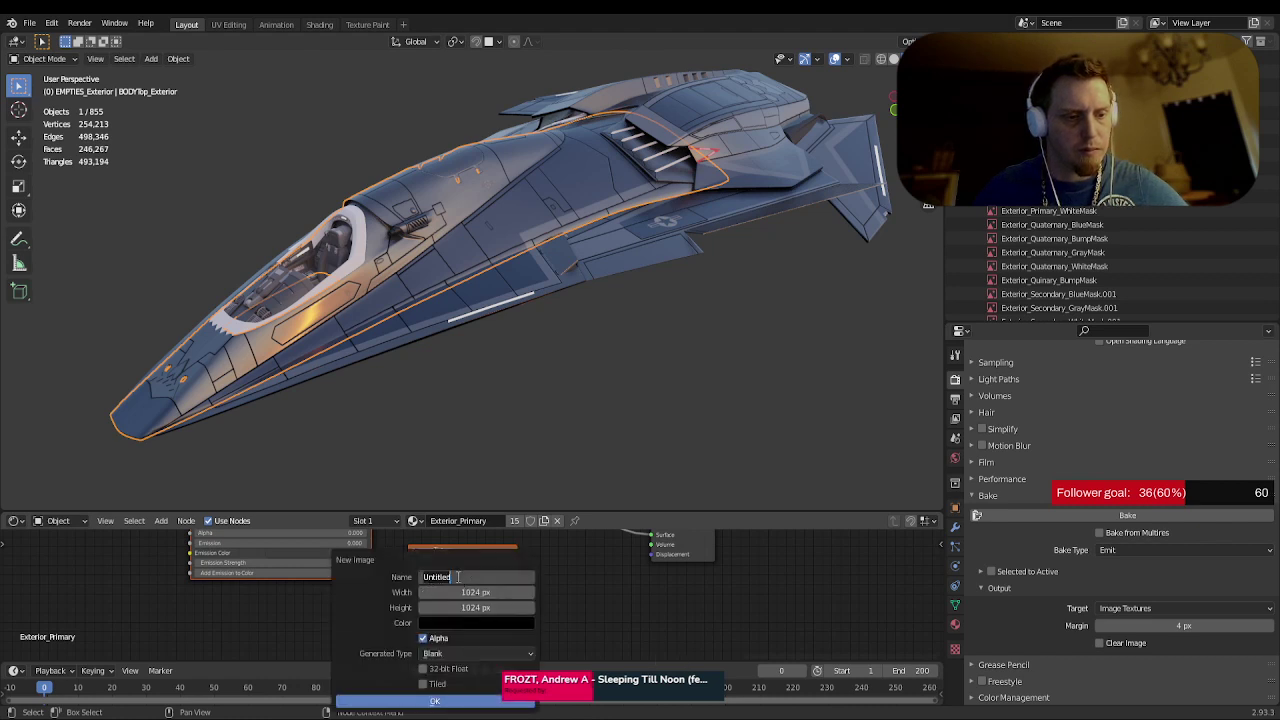
pyautogui.write('Ext')
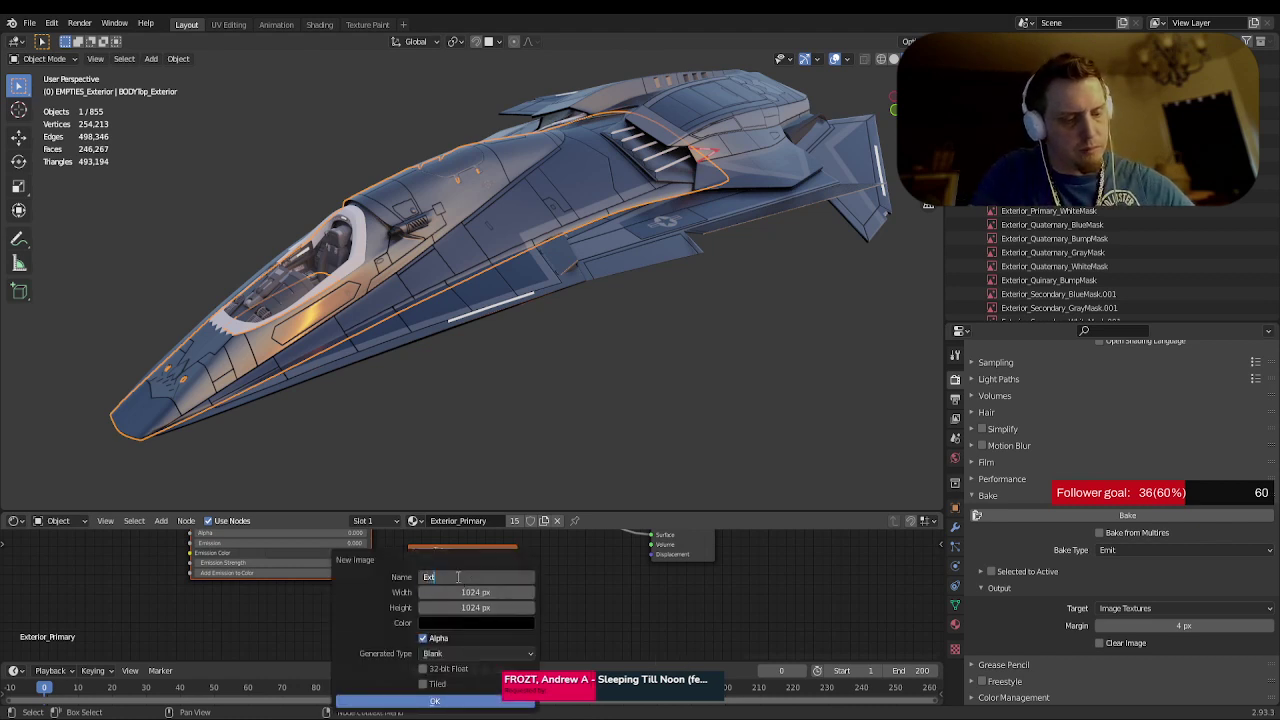
pyautogui.write('erior')
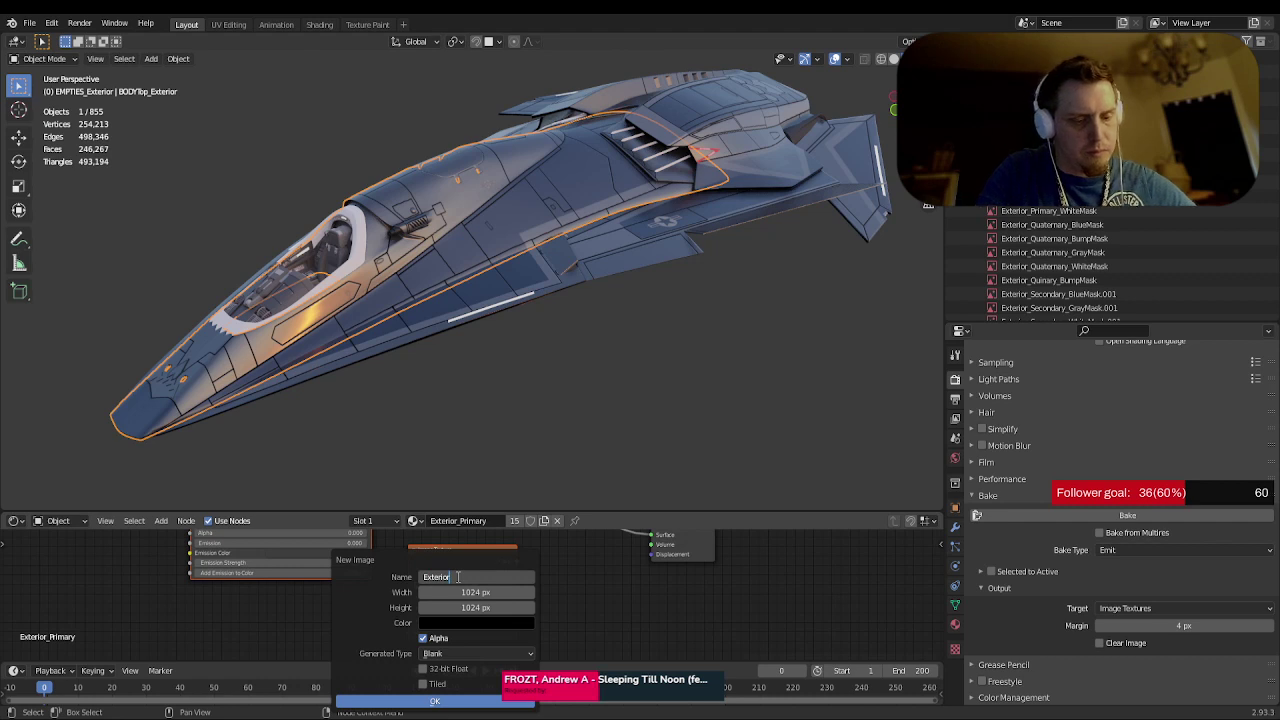
pyautogui.write('_Pr')
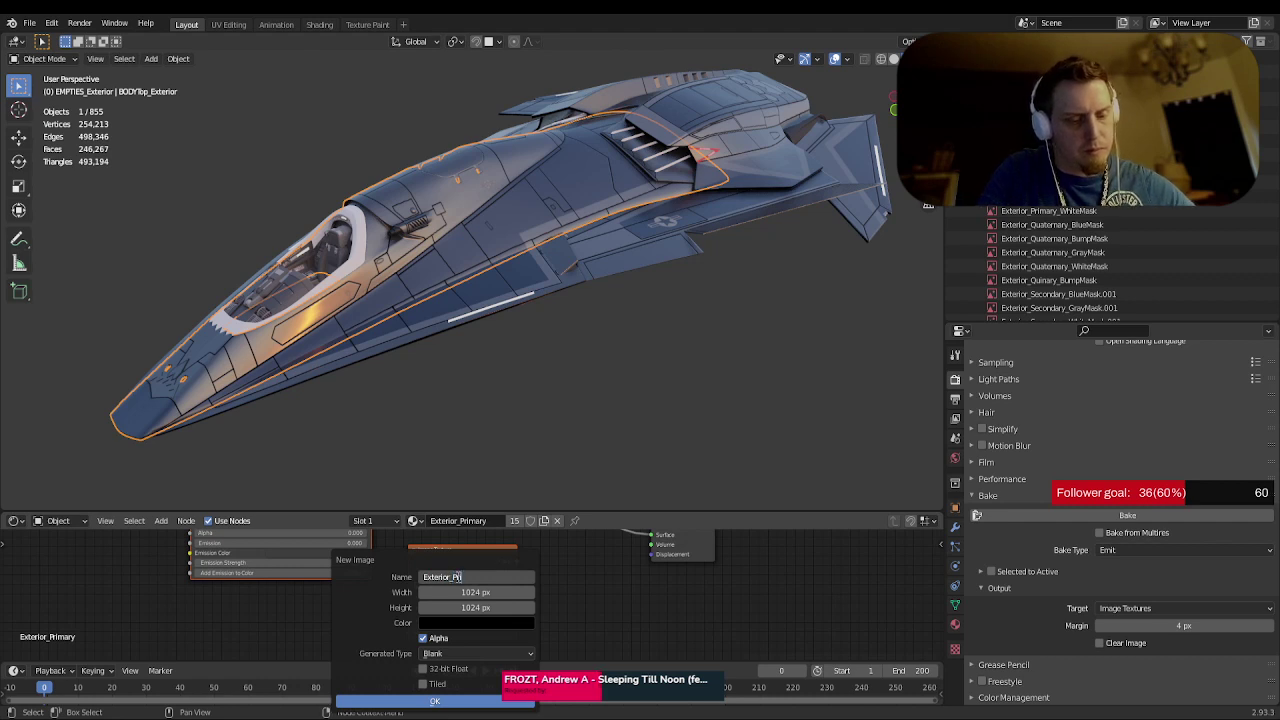
pyautogui.write('imary_')
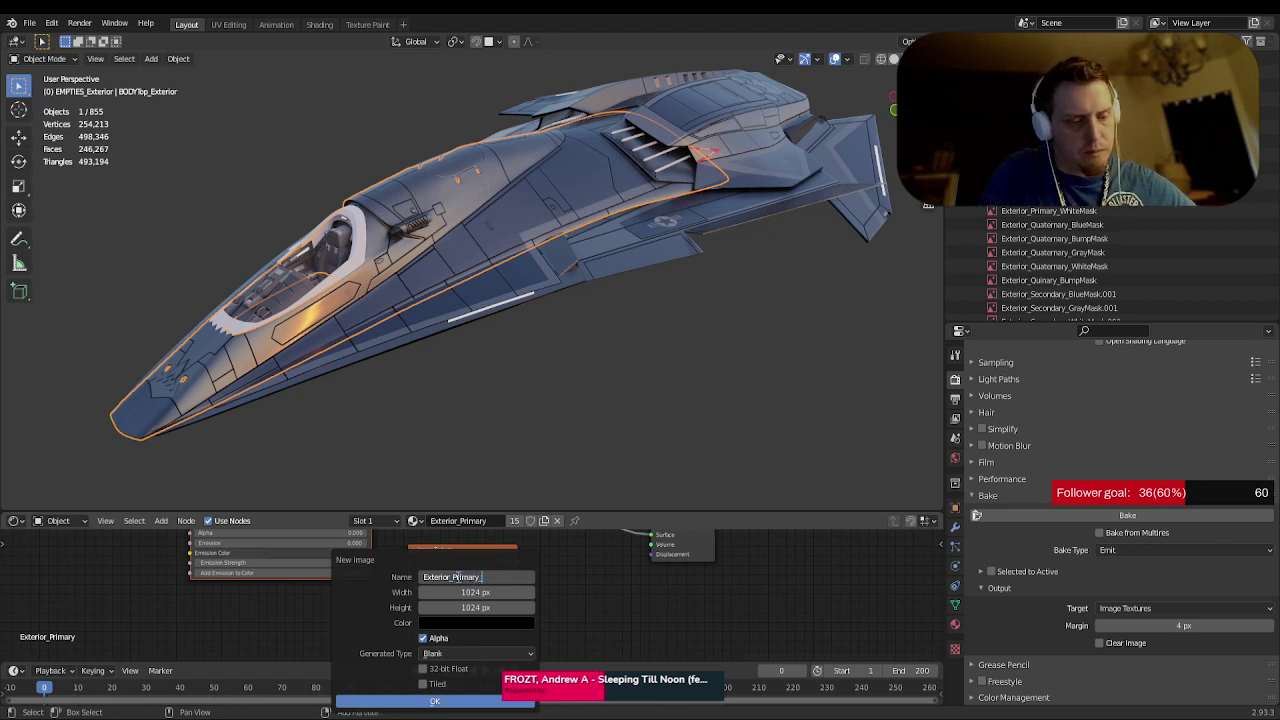
pyautogui.write('Albedo')
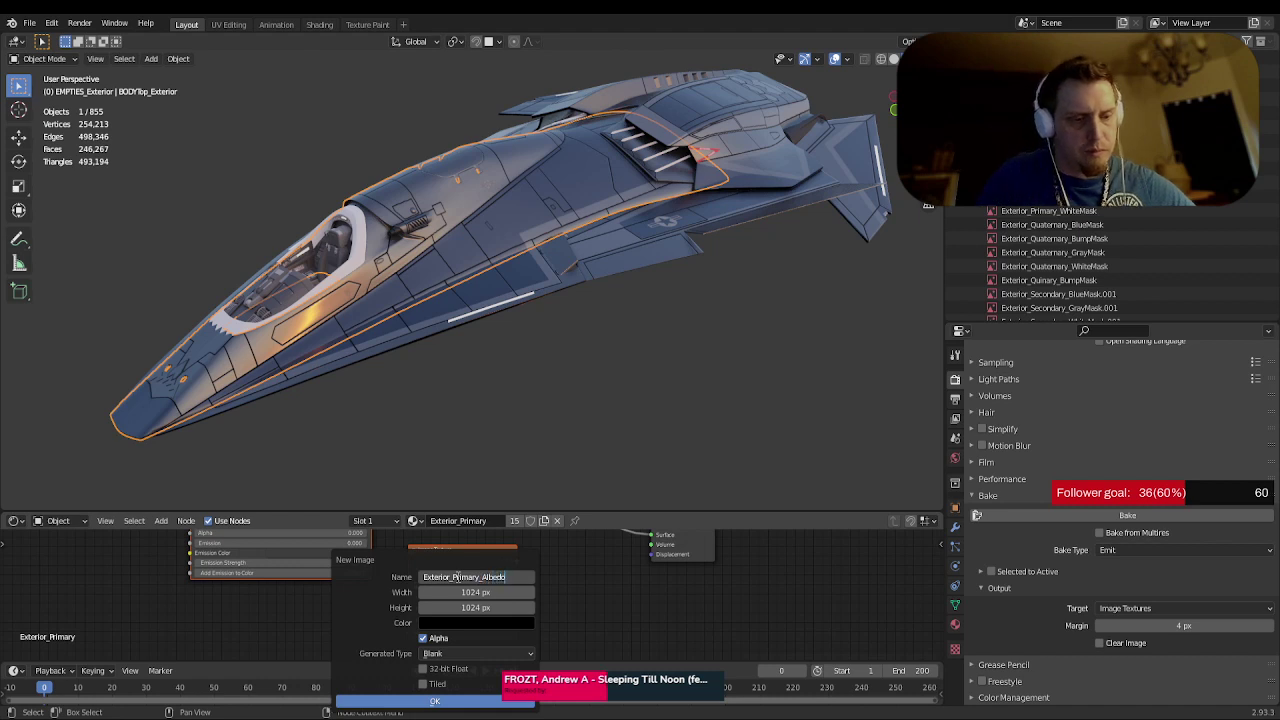
pyautogui.press('Return')
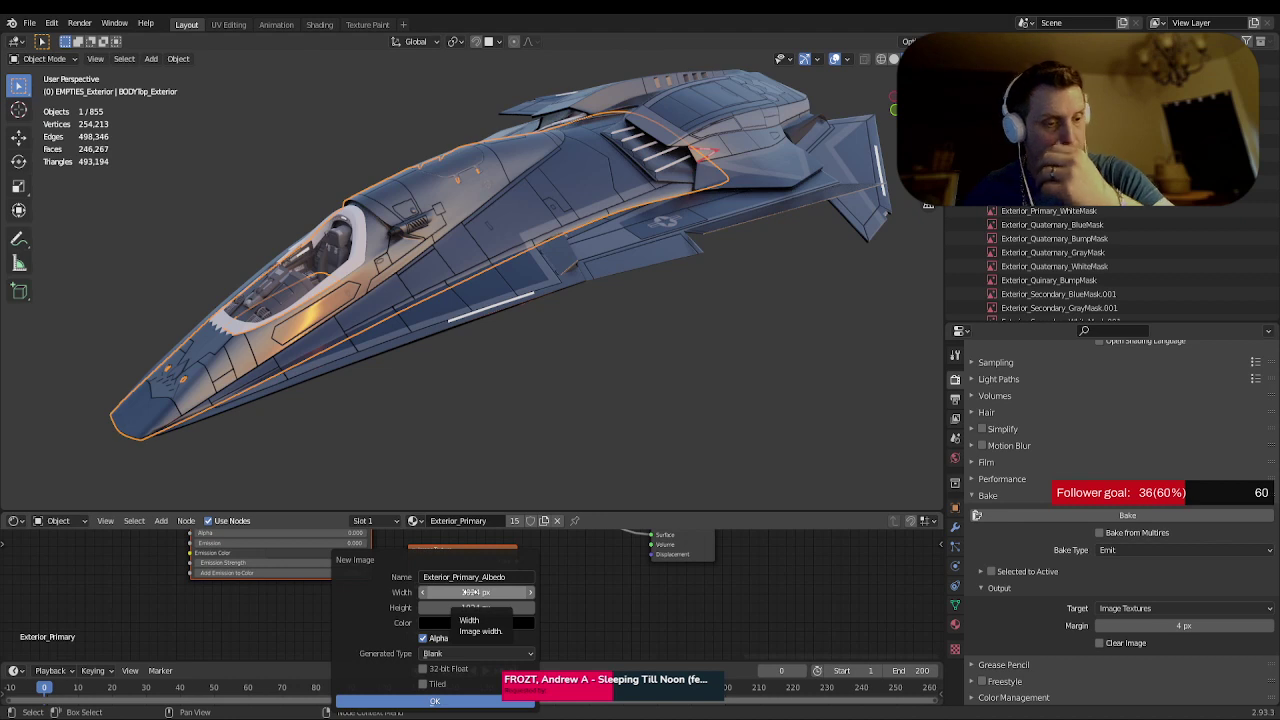
# - Set the new image's width and height to 4096 px and create it
pyautogui.click(470, 592)
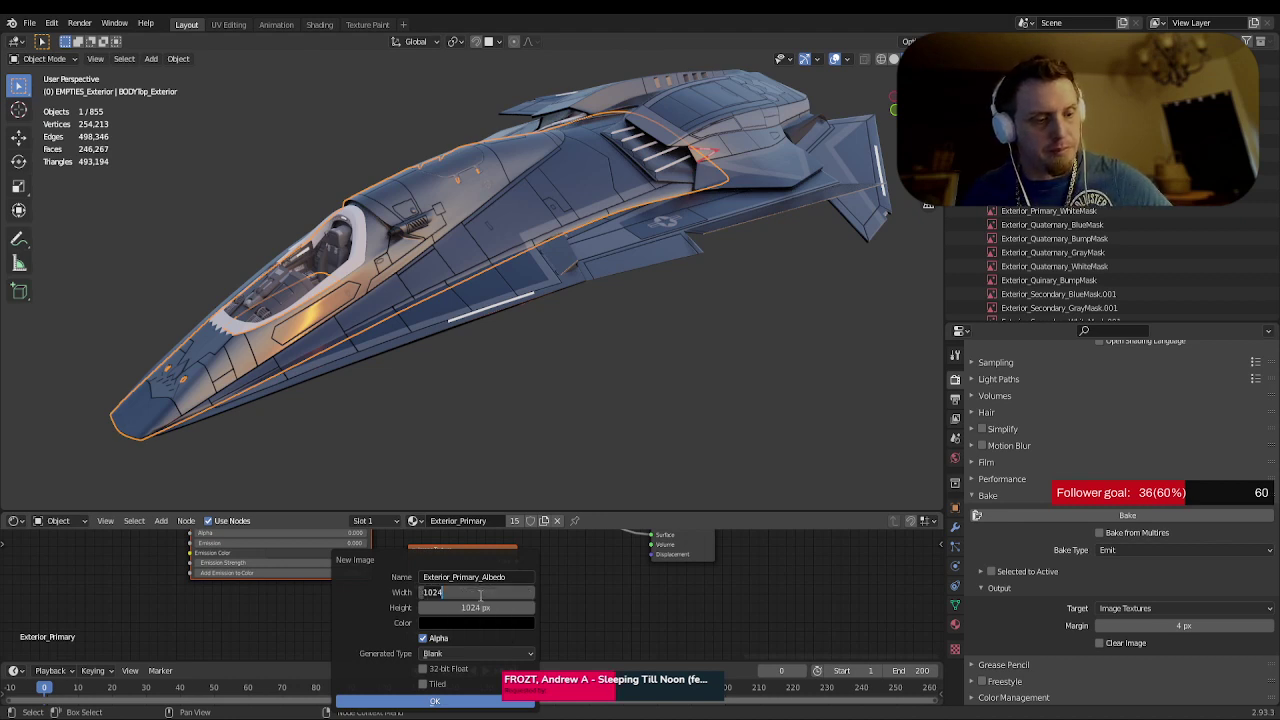
pyautogui.write('4096')
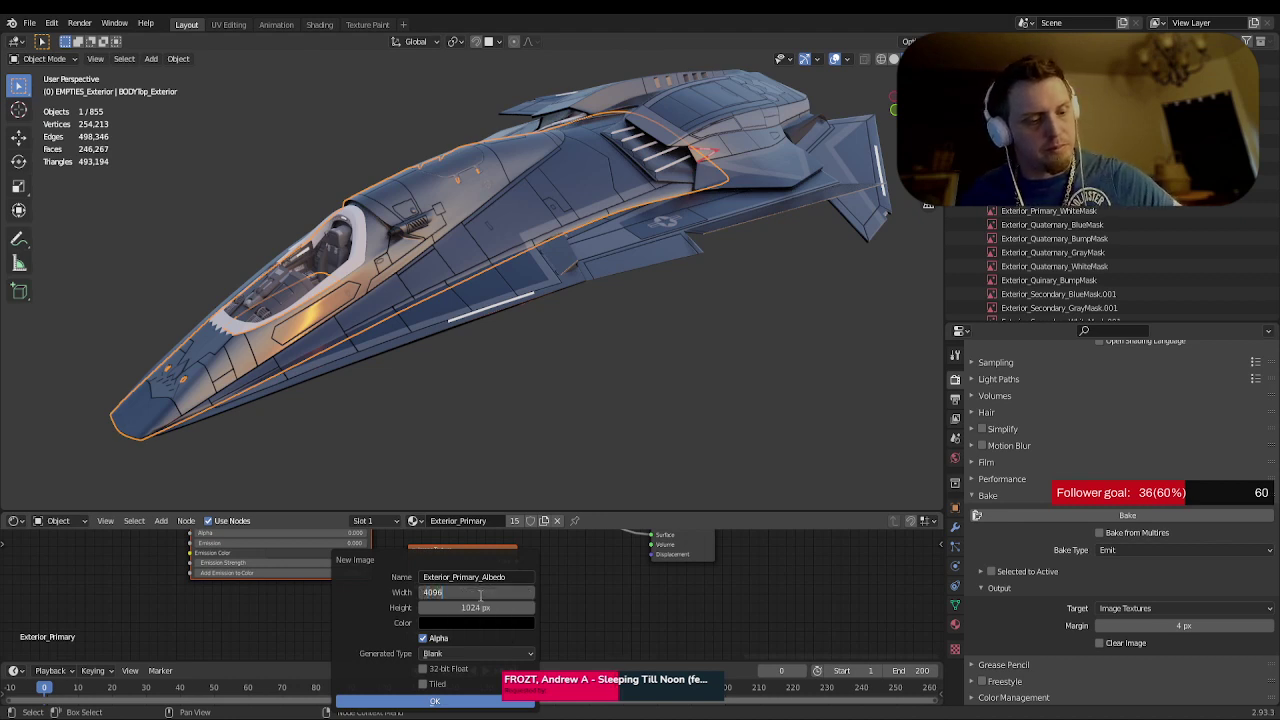
pyautogui.click(460, 607)
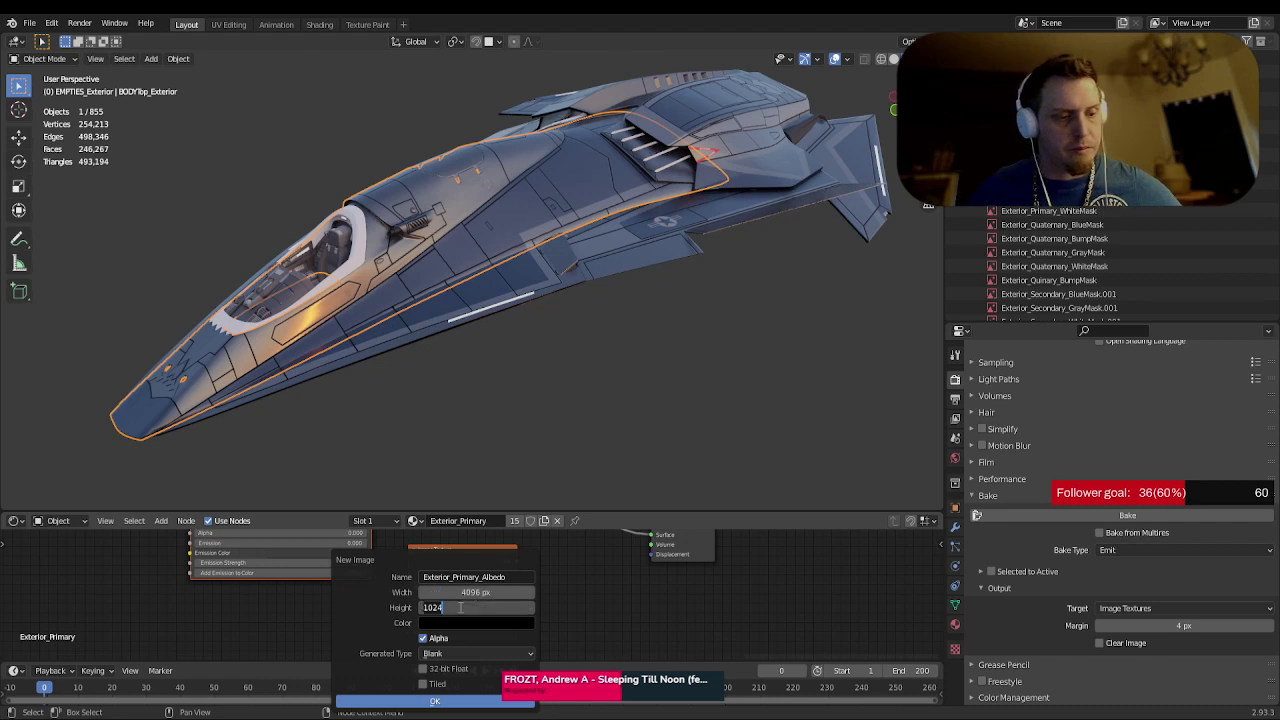
pyautogui.write('4096')
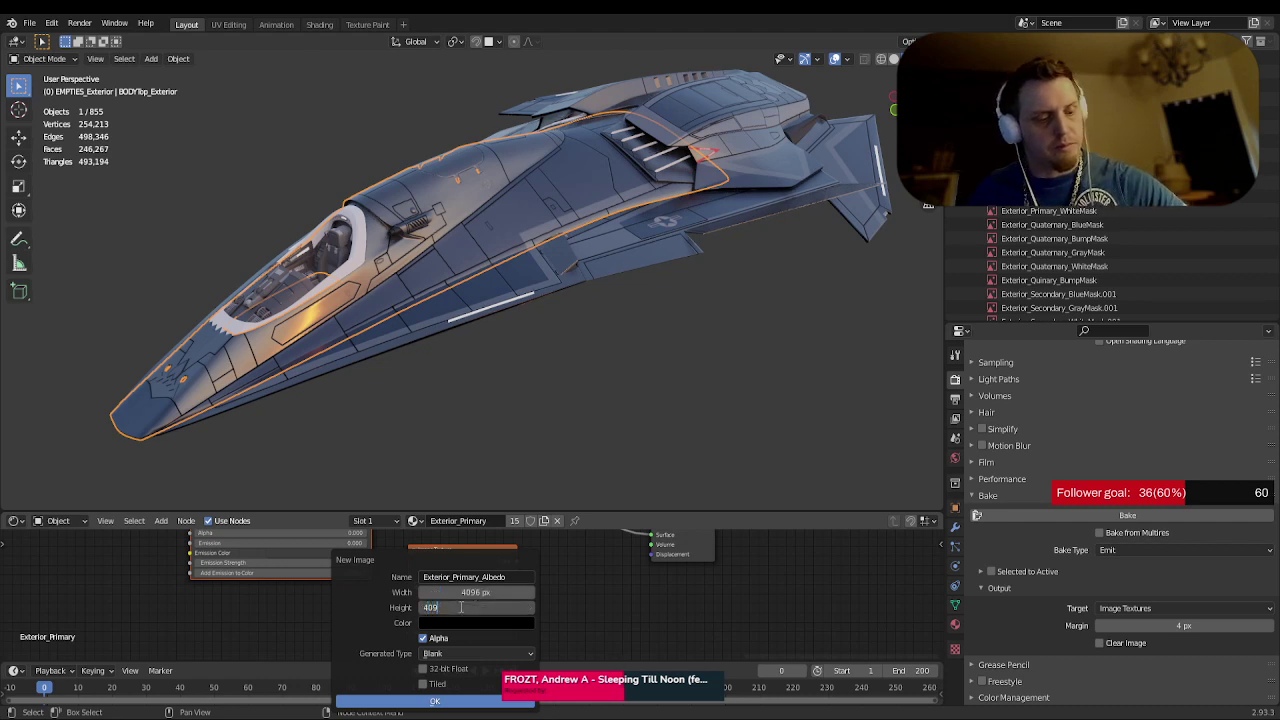
pyautogui.press('Return')
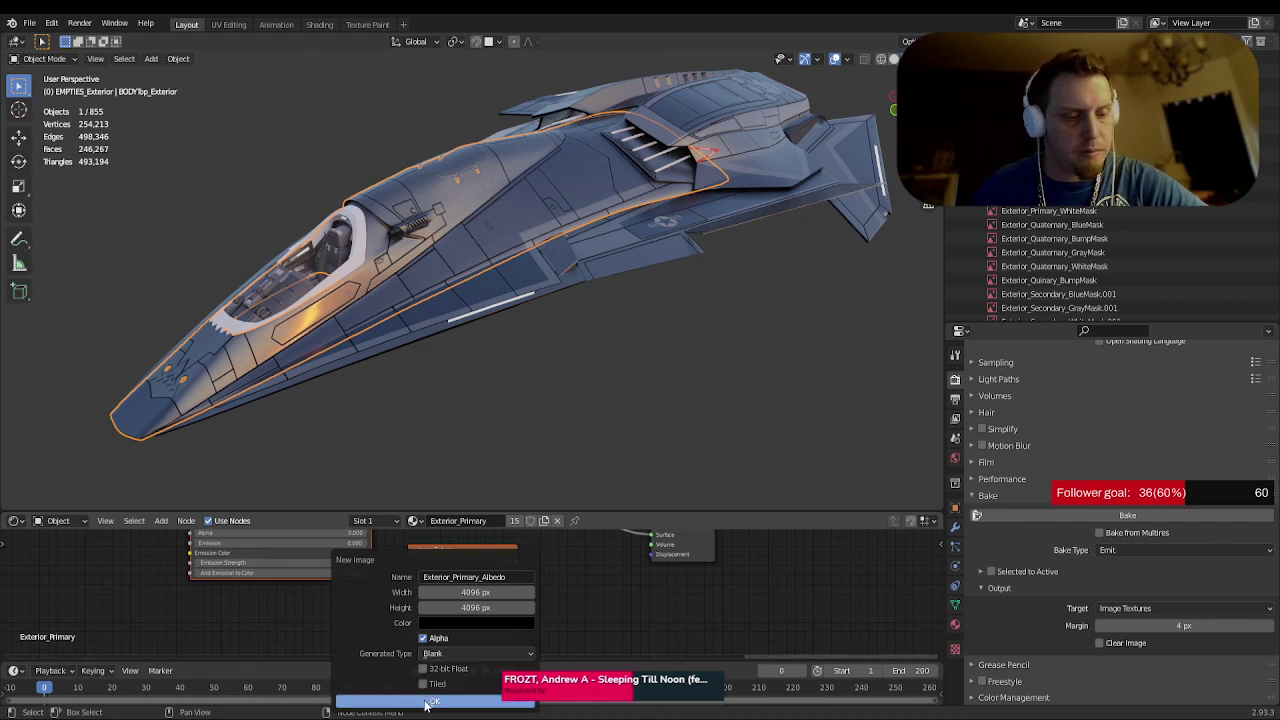
pyautogui.click(425, 705)
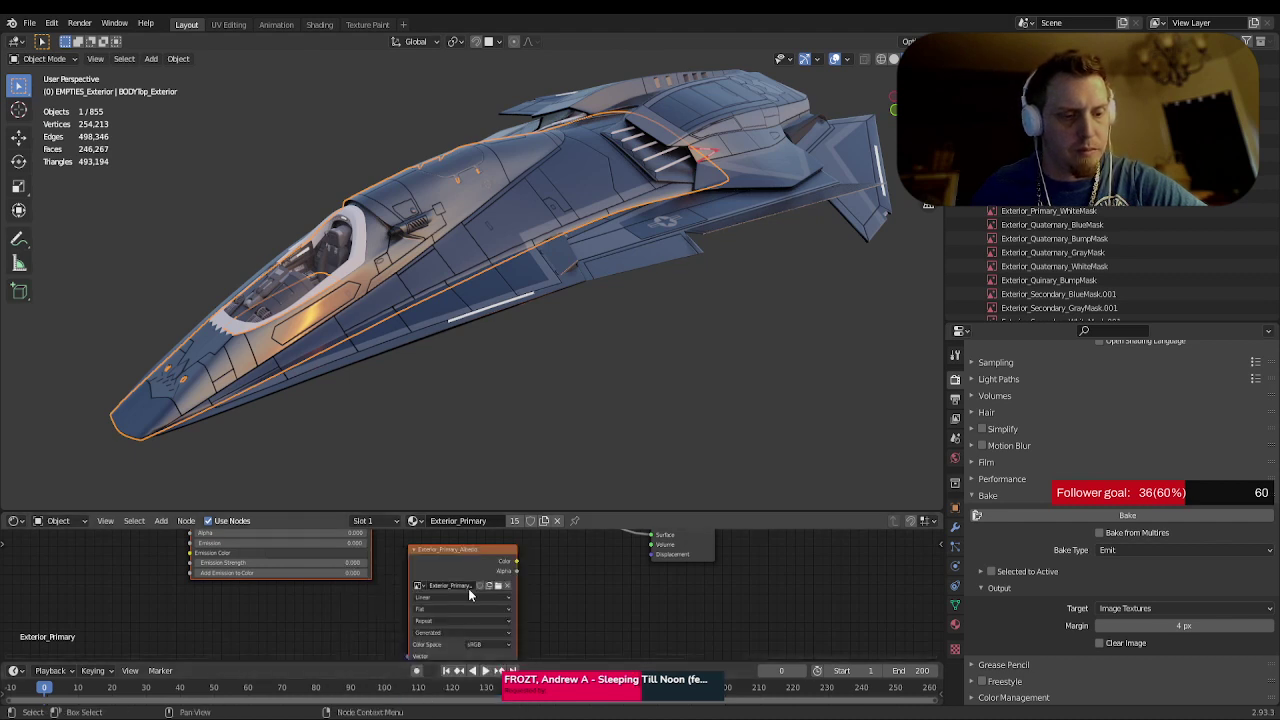
# - Connect the Material Shader_Preset node's Color output to the Material Output's Surface input in the Exterior_Primary material
pyautogui.click(453, 560)
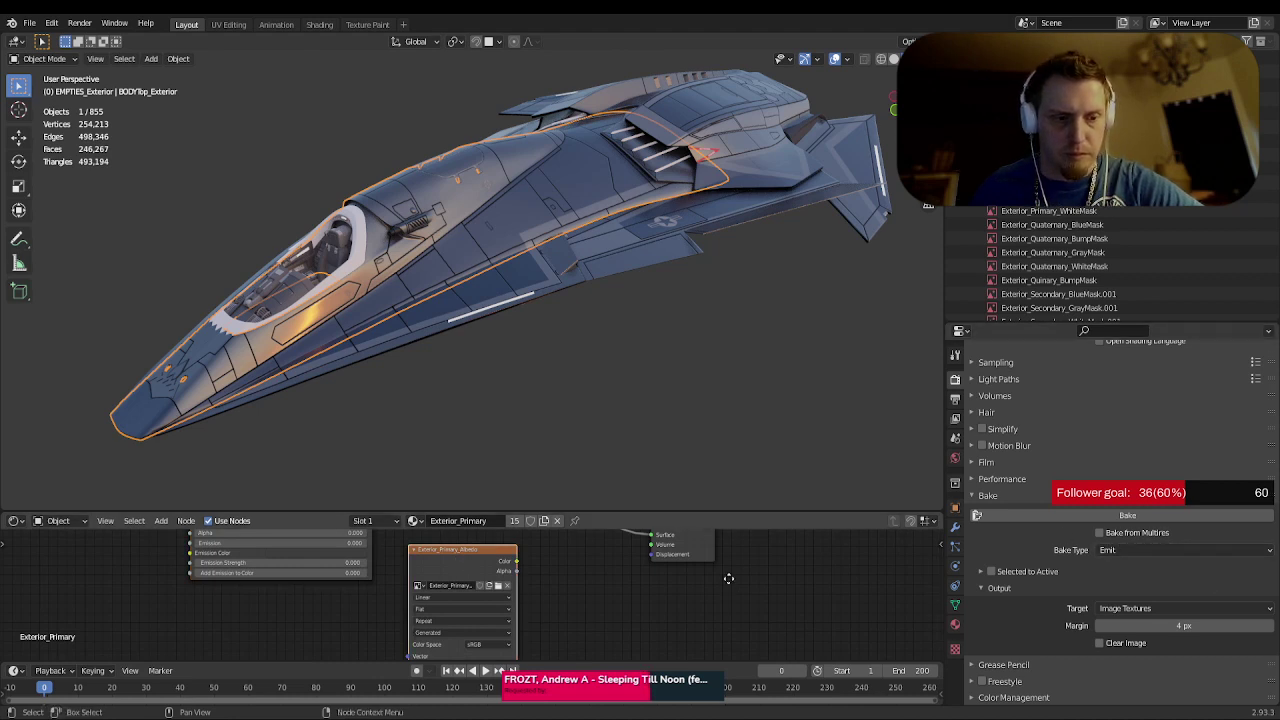
pyautogui.moveTo(728, 577); pyautogui.dragTo(672, 650, button='middle')
pyautogui.scroll(-1, 671, 655)
pyautogui.scroll(-2, 594, 565)
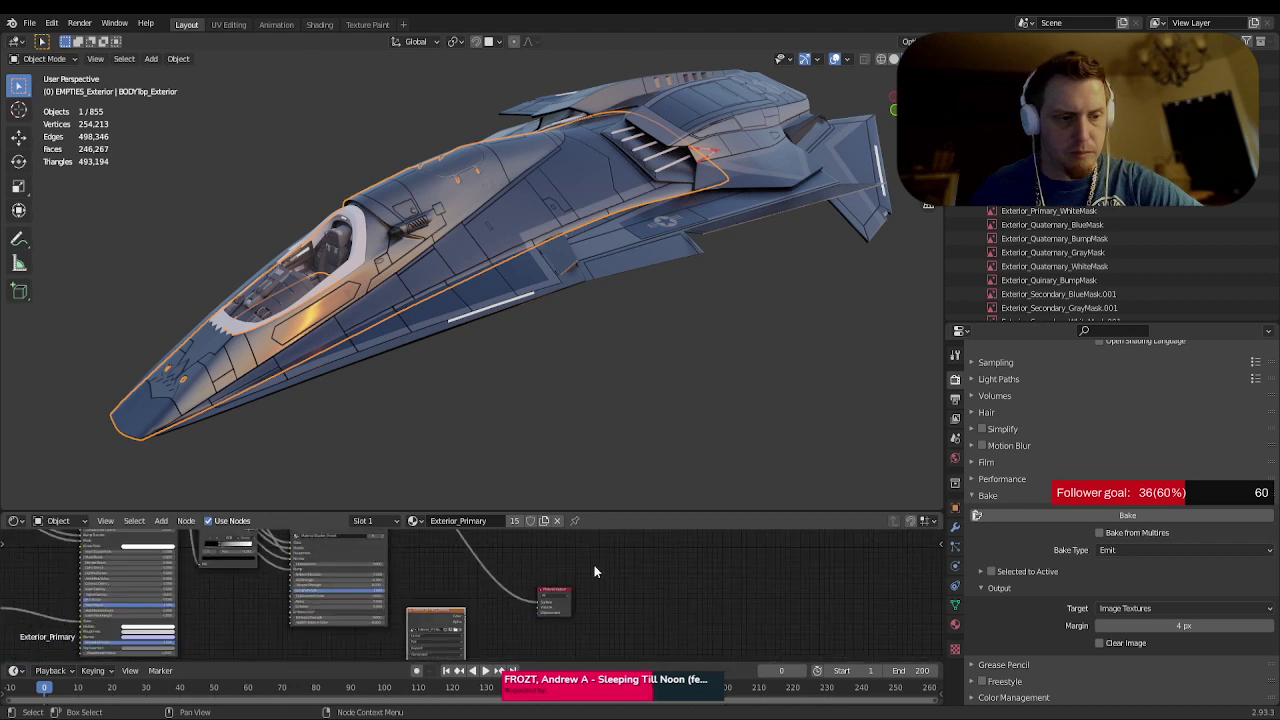
pyautogui.moveTo(594, 565); pyautogui.dragTo(565, 623, button='middle')
pyautogui.hotkey('ctrl', 'space')
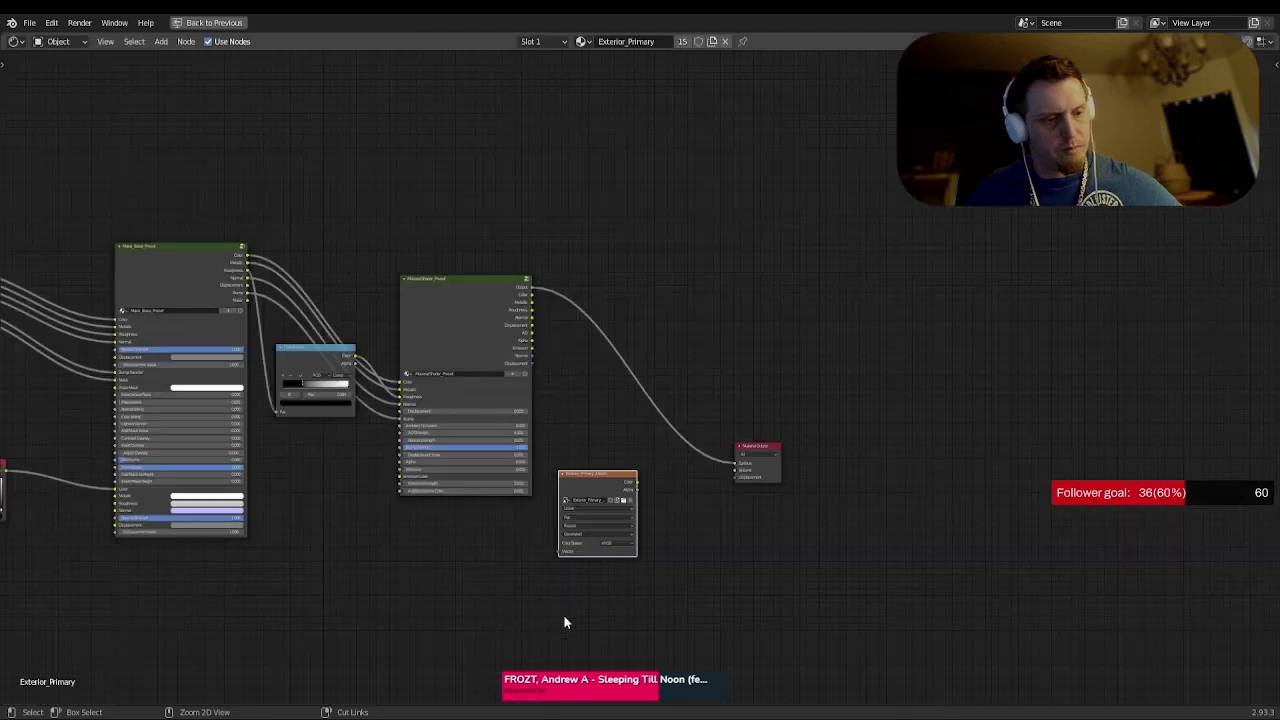
pyautogui.scroll(1, 553, 404)
pyautogui.scroll(1, 557, 386)
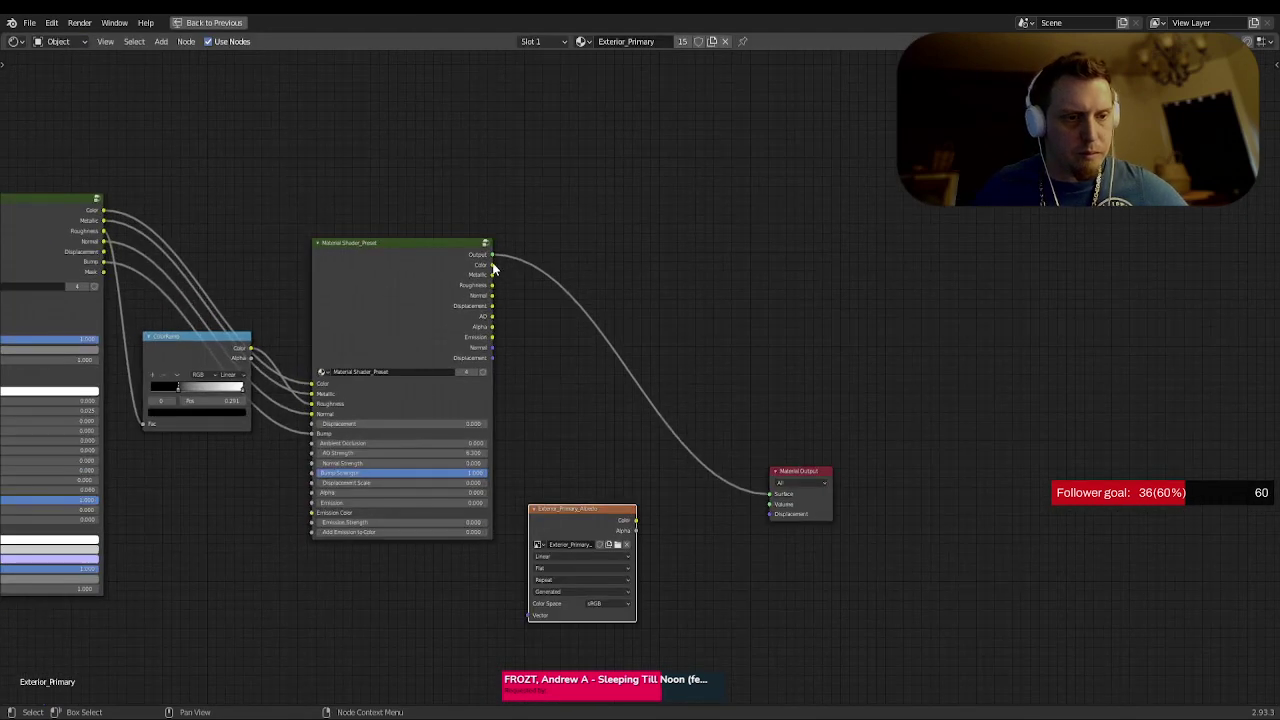
pyautogui.moveTo(493, 265); pyautogui.dragTo(778, 496)
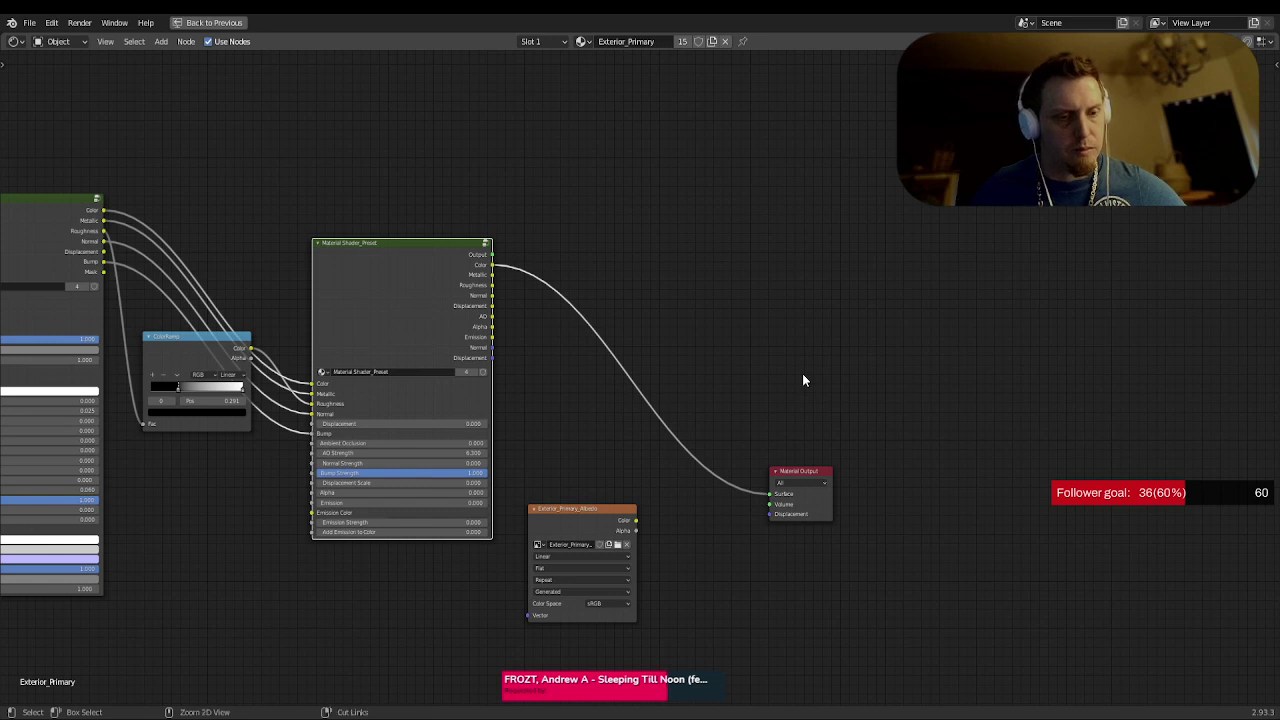
pyautogui.hotkey('ctrl', 'space')
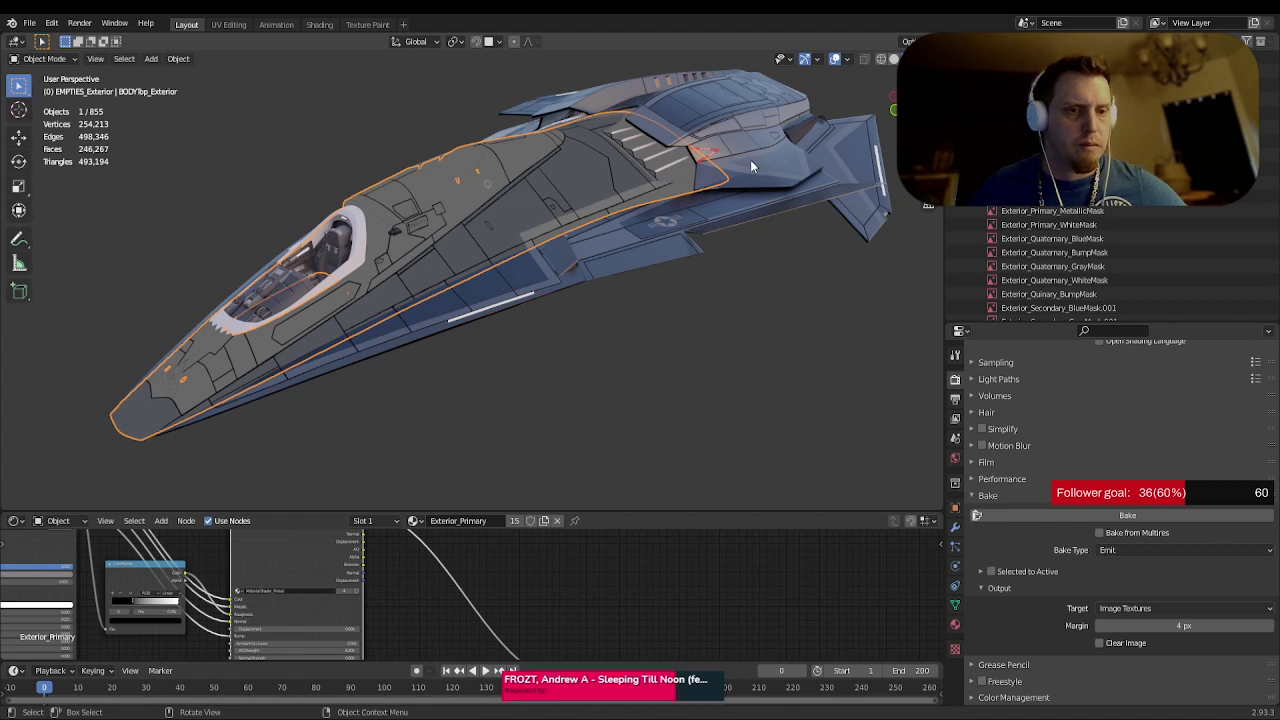
# - Preview the spaceship in the viewport's Diffuse Color render pass, and return to the Combined pass
pyautogui.click(930, 58)
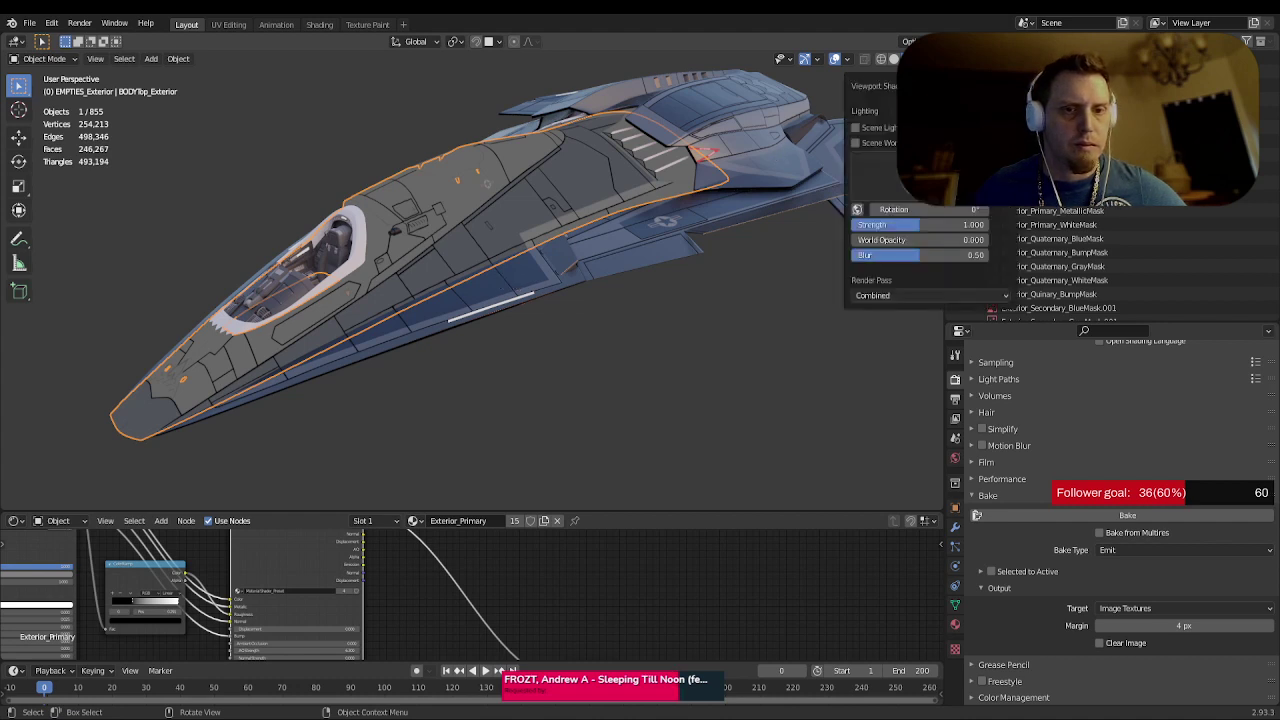
pyautogui.click(891, 296)
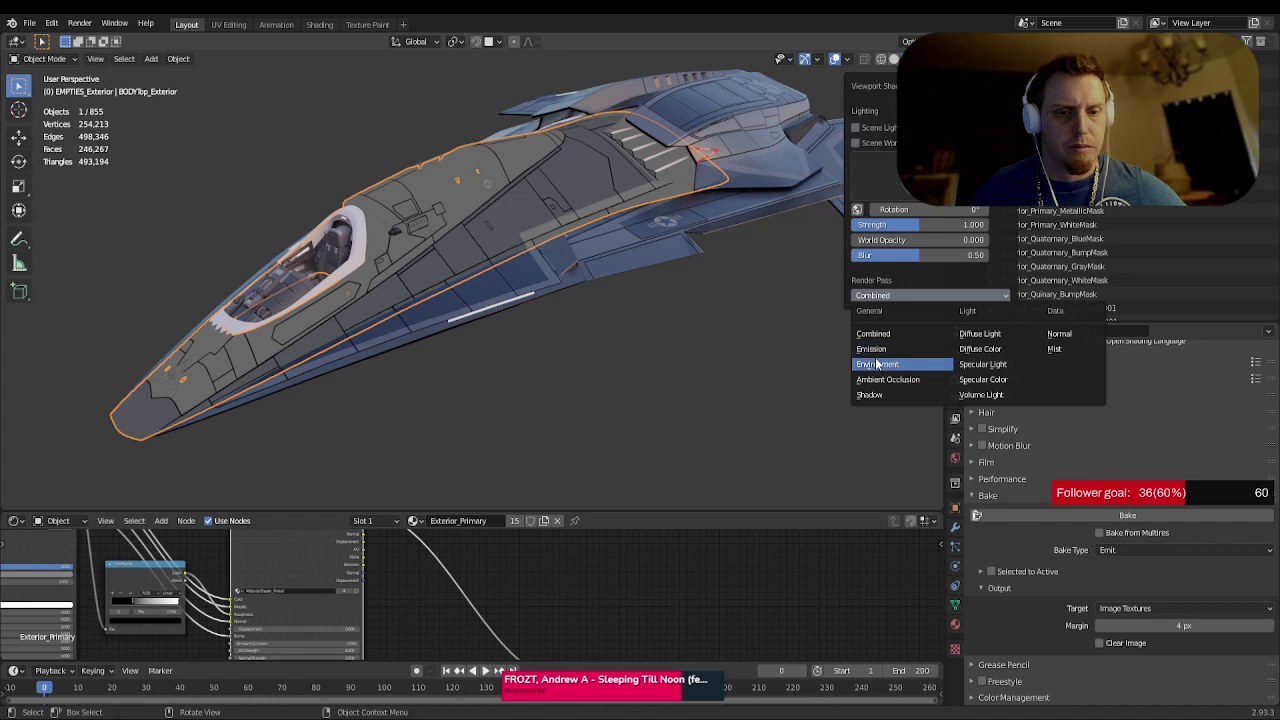
pyautogui.click(979, 349)
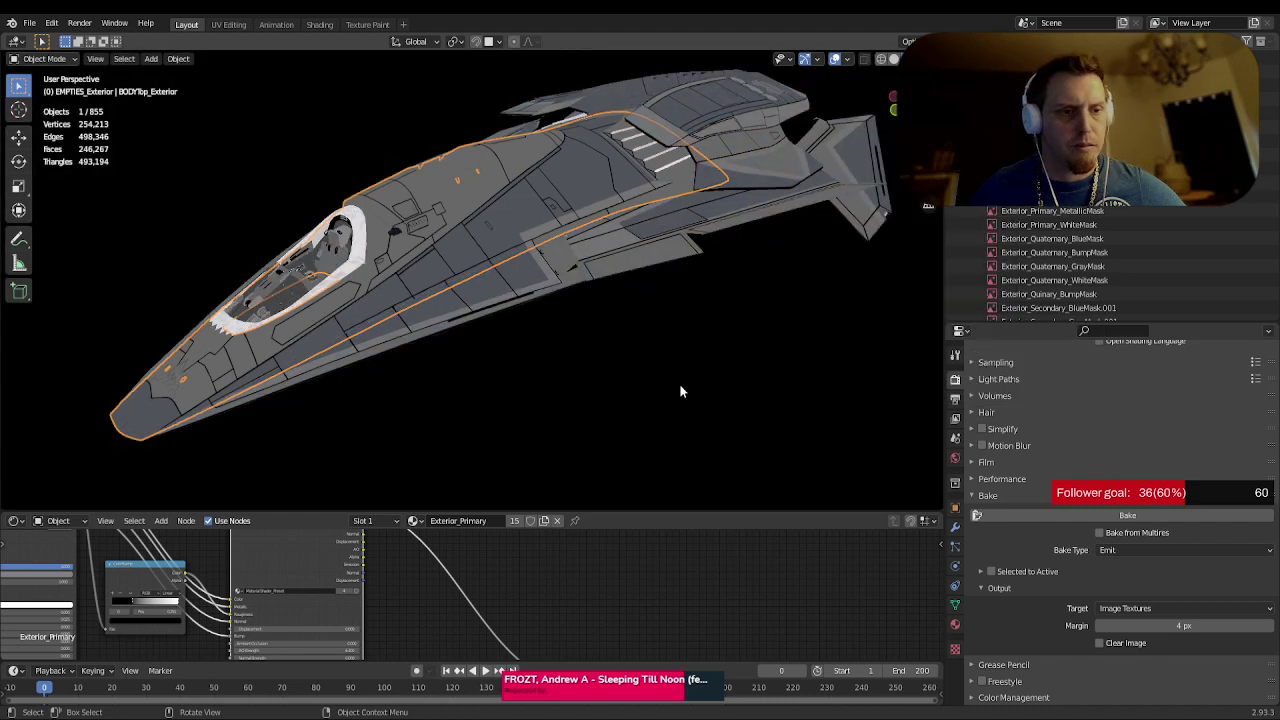
pyautogui.click(930, 58)
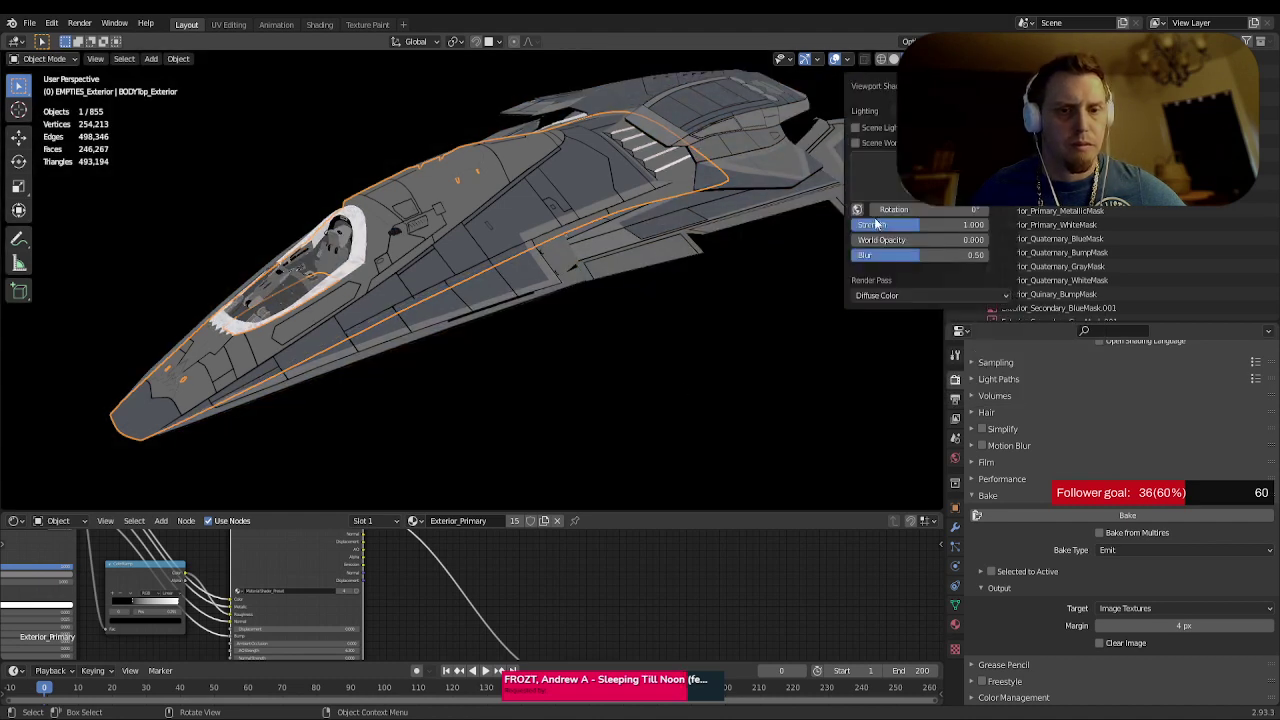
pyautogui.click(880, 295)
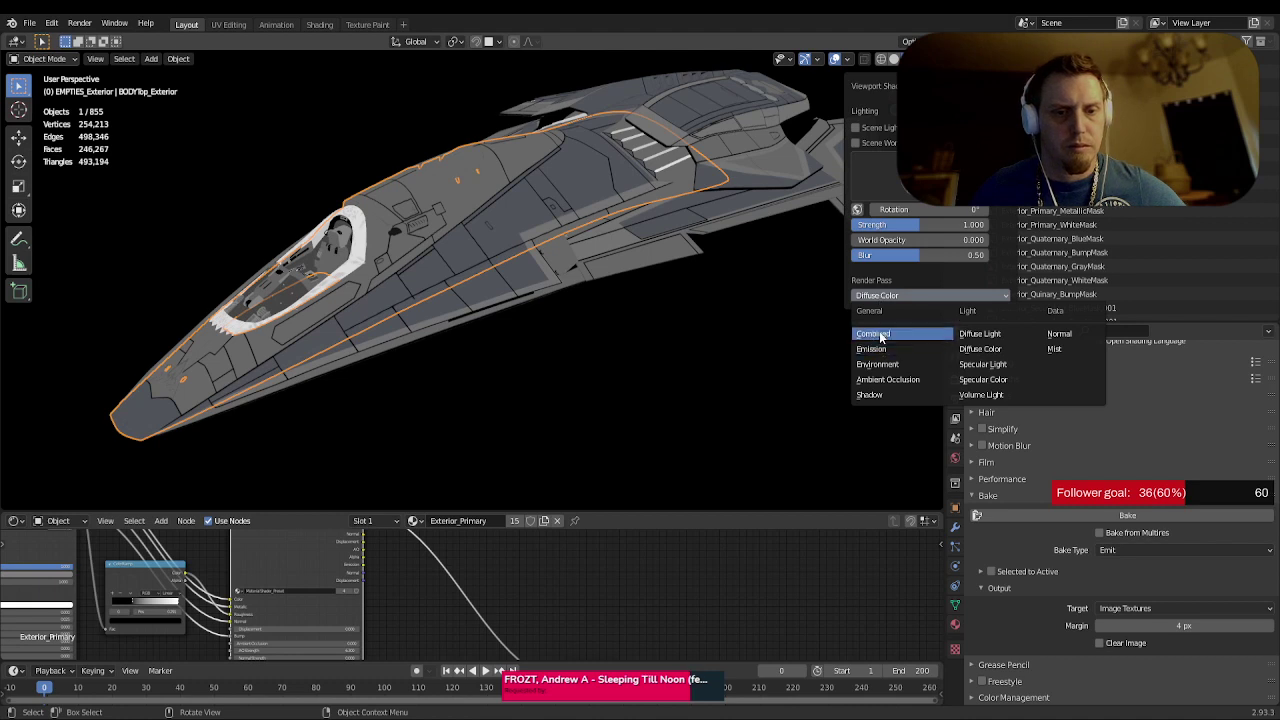
pyautogui.click(879, 333)
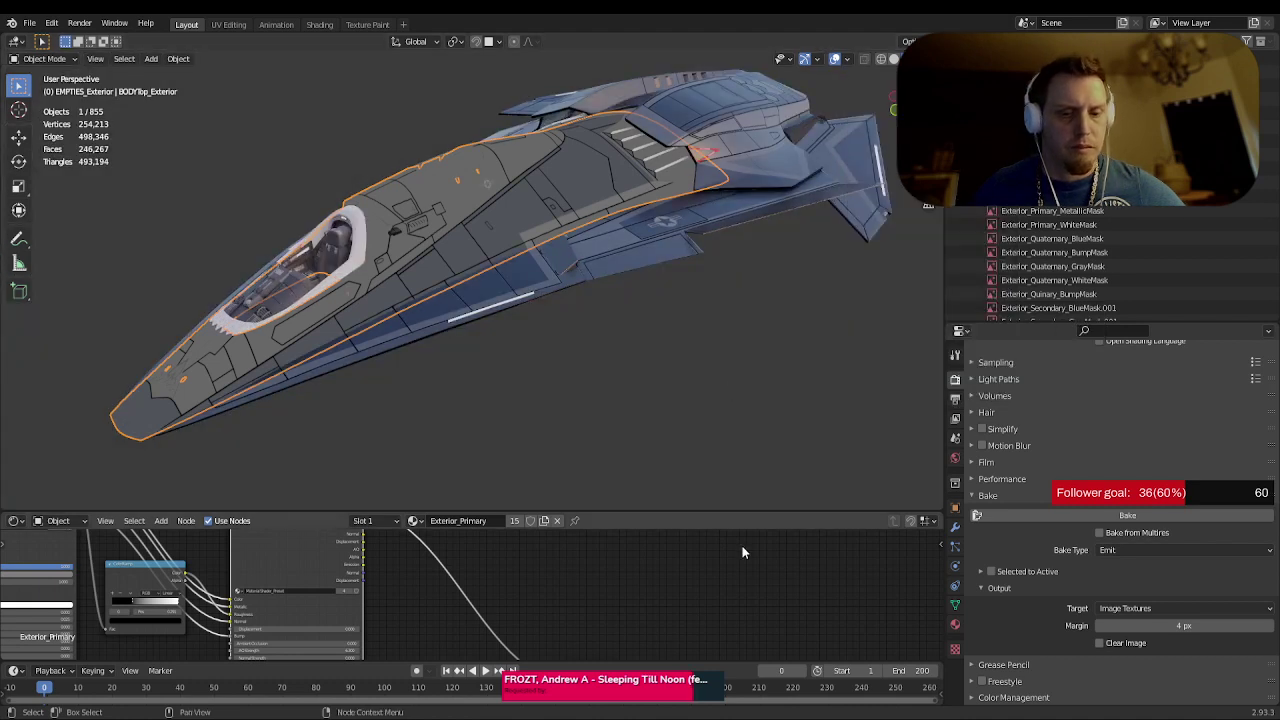
# - Set the bake type to Diffuse and start baking with the Exterior_Primary_Albedo image node selected as the target
pyautogui.click(1140, 550)
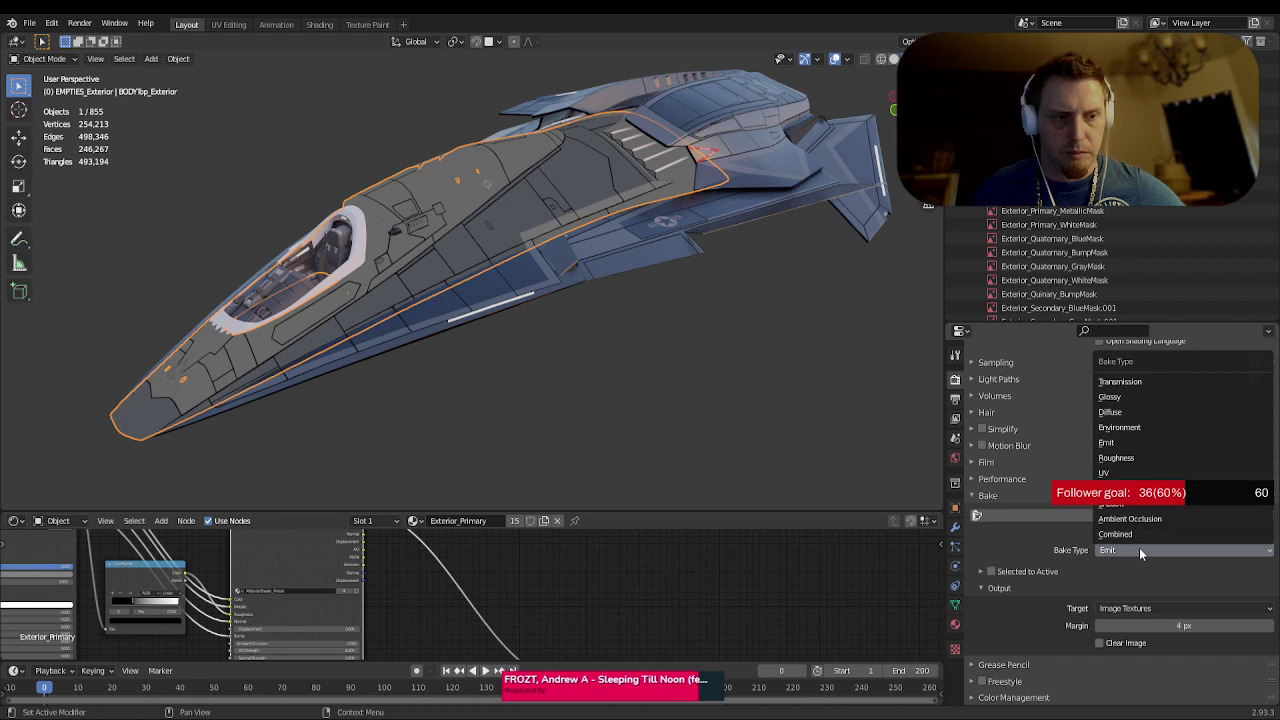
pyautogui.click(1135, 411)
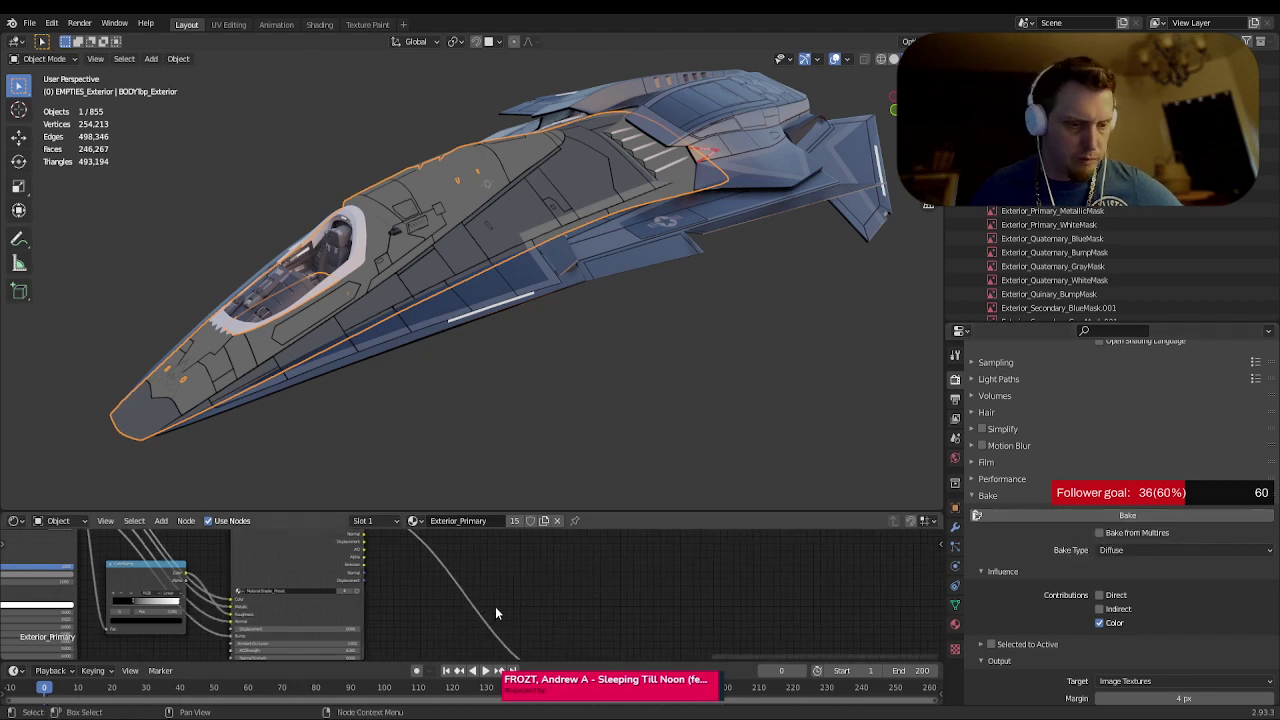
pyautogui.moveTo(474, 628); pyautogui.dragTo(532, 615, button='middle')
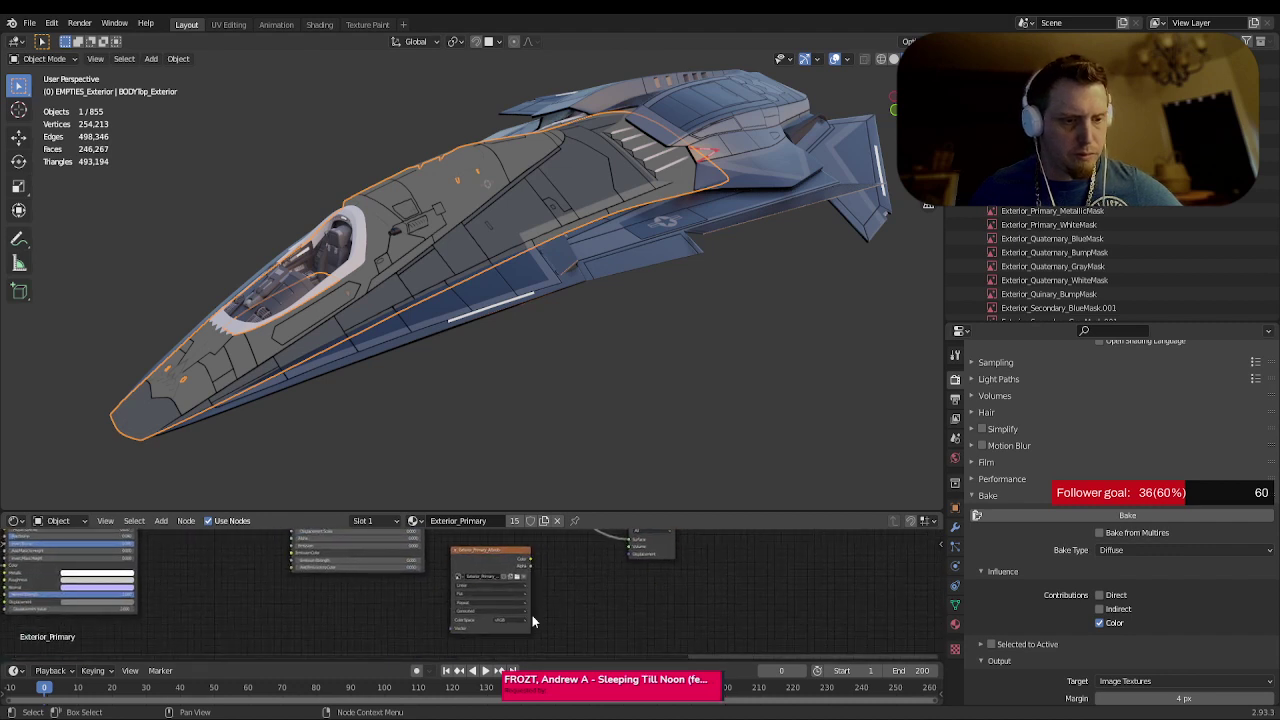
pyautogui.click(494, 553)
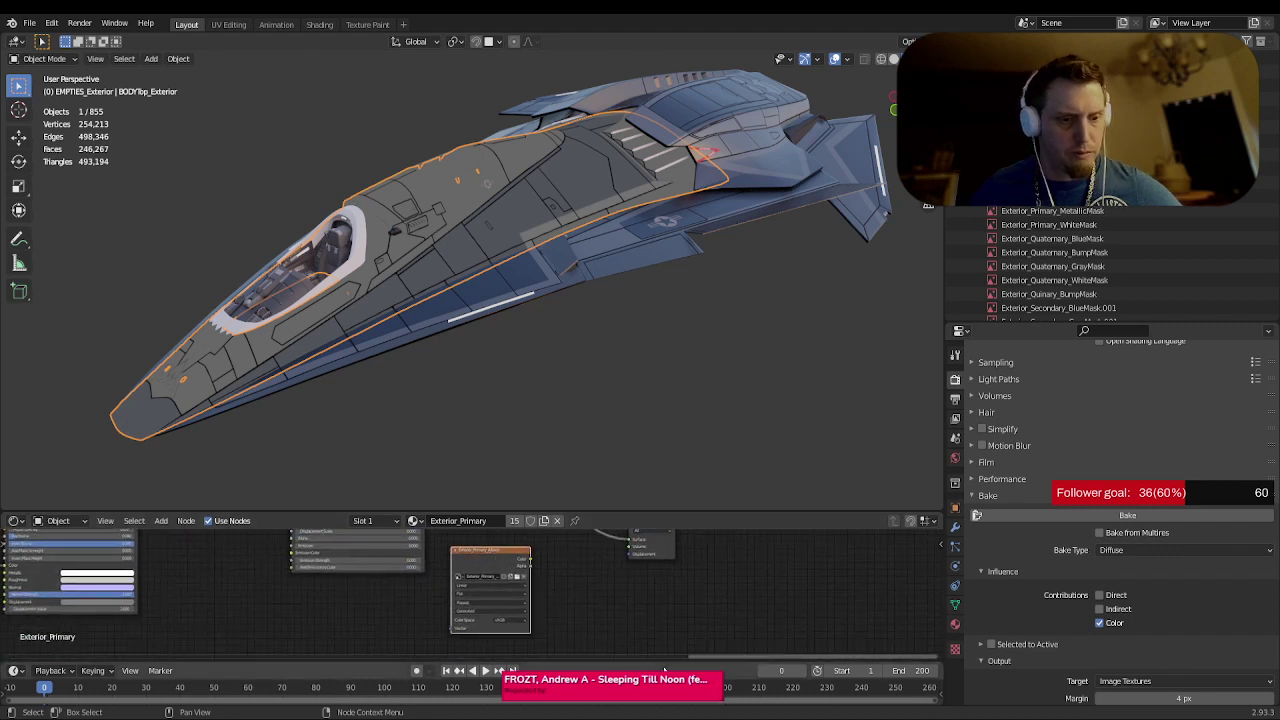
pyautogui.click(1163, 516)
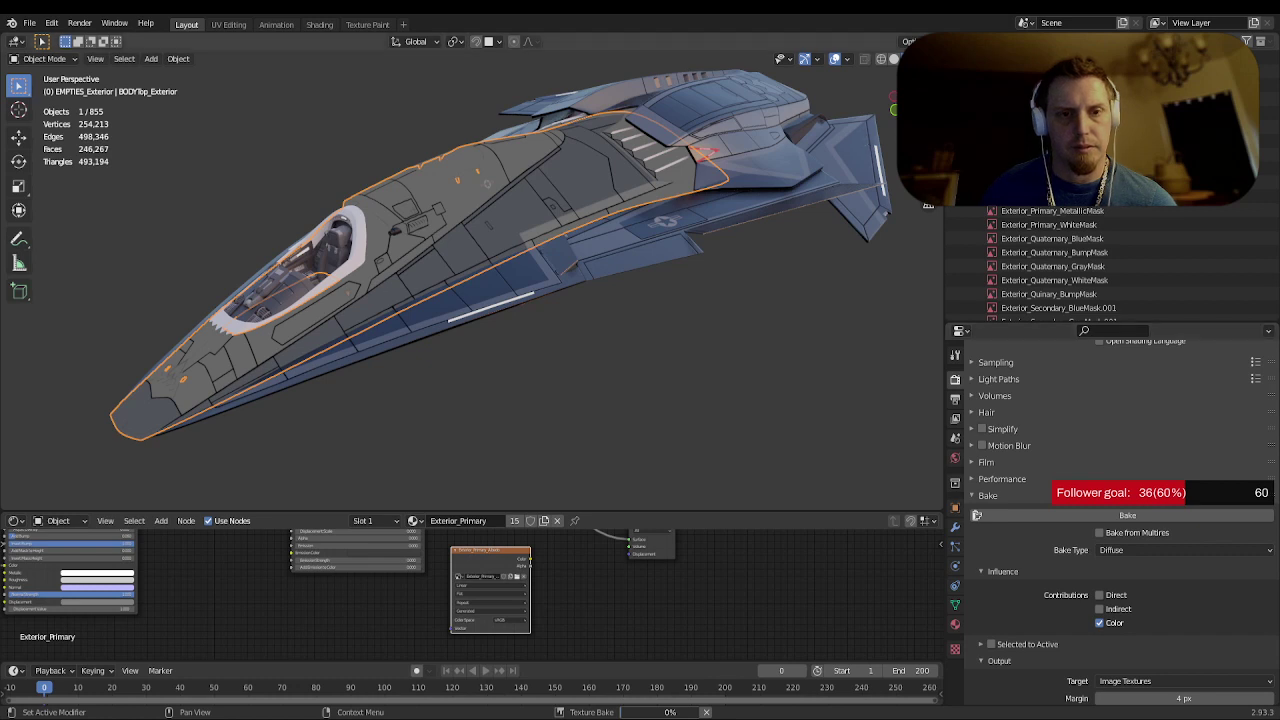
# - Preview the viewport's Emission render pass while the bake runs, and return to the Combined pass
pyautogui.click(960, 58)
pyautogui.click(910, 295)
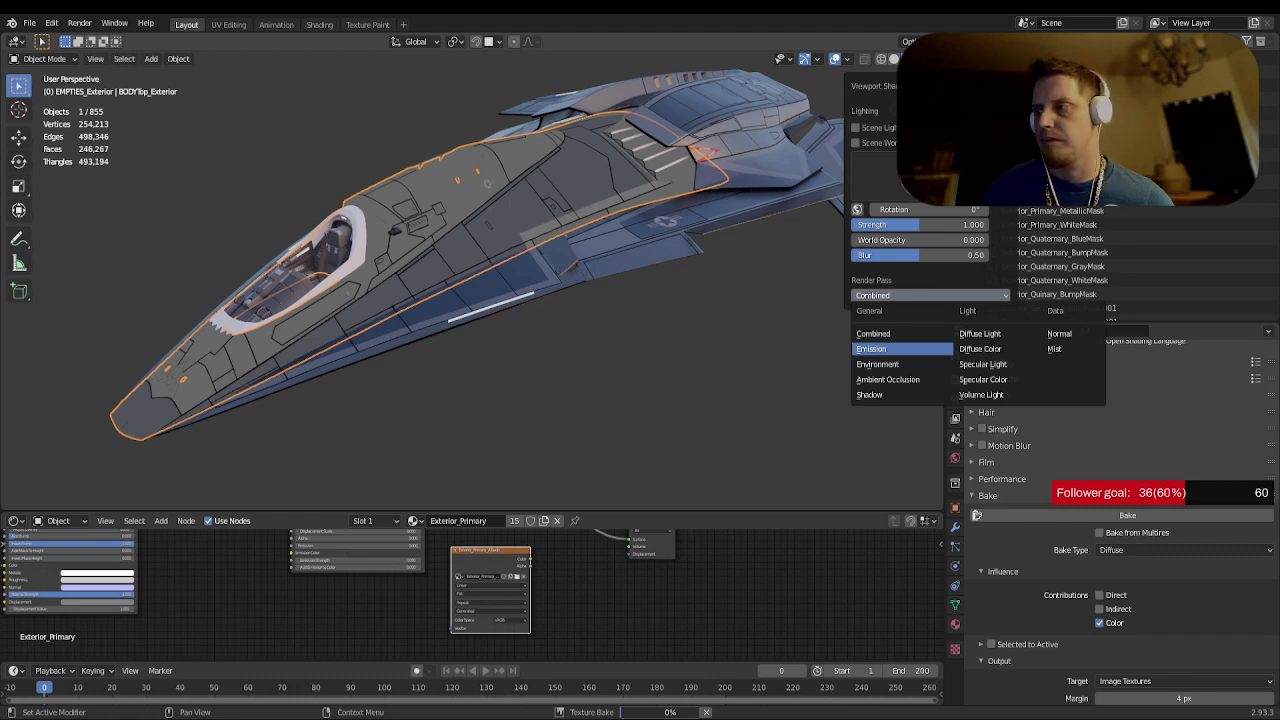
pyautogui.click(871, 348)
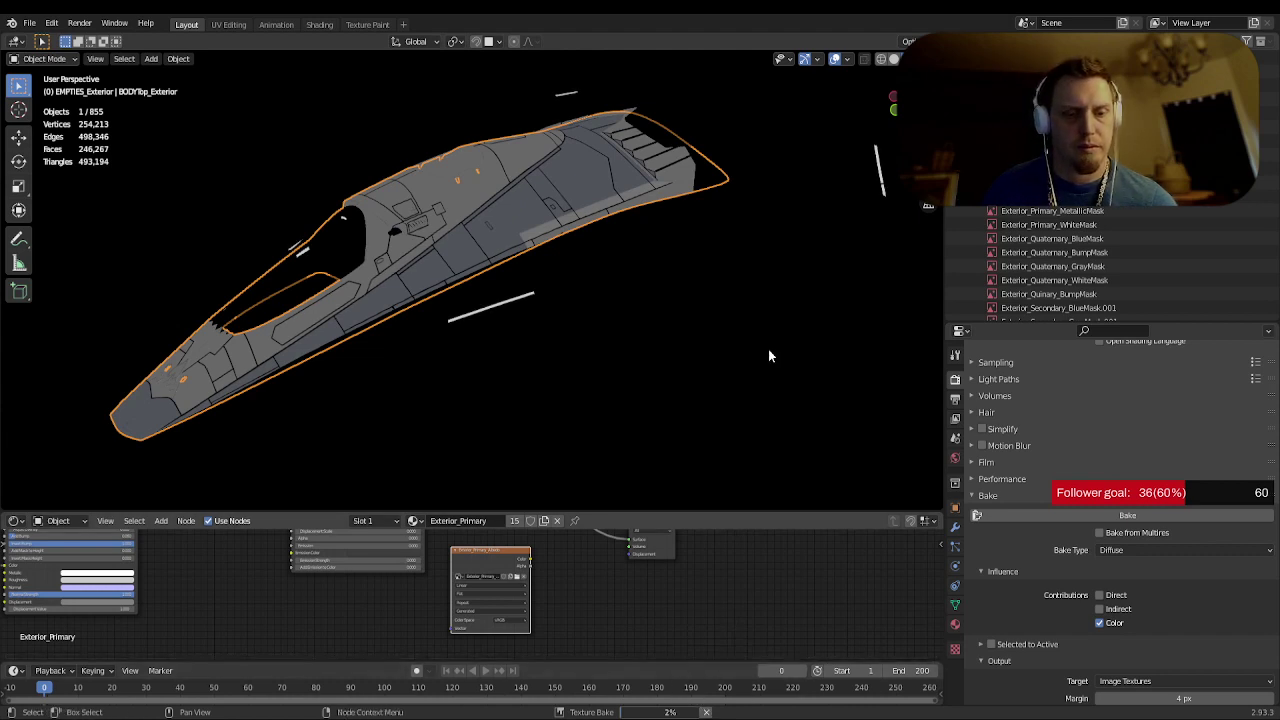
pyautogui.click(931, 58)
pyautogui.click(878, 296)
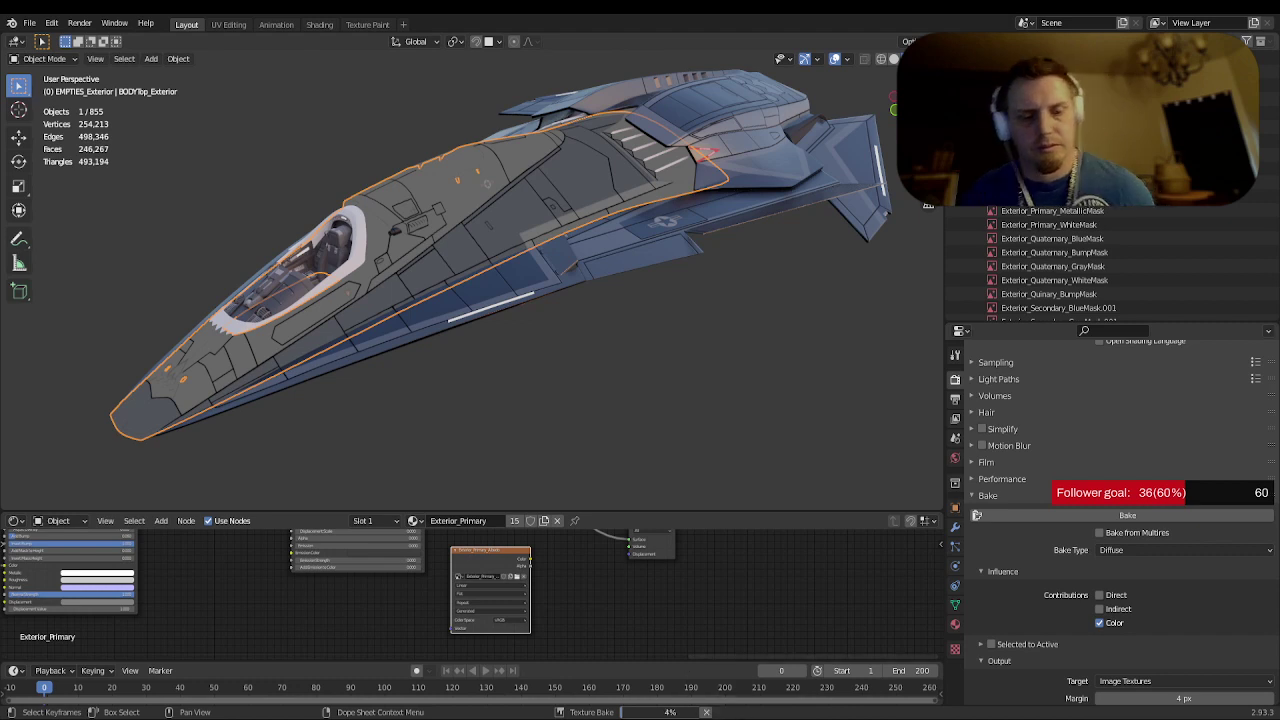
# - Cancel the running texture bake and open the bake type choices
pyautogui.click(705, 713)
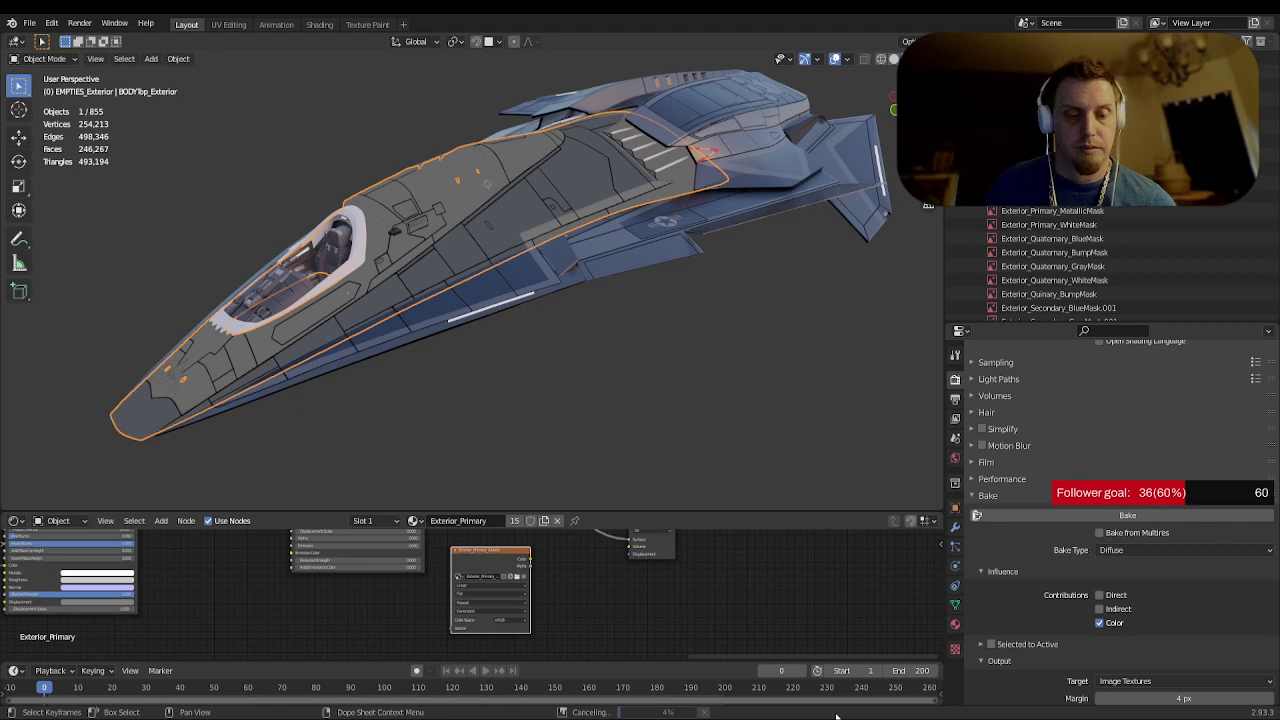
pyautogui.click(1130, 550)
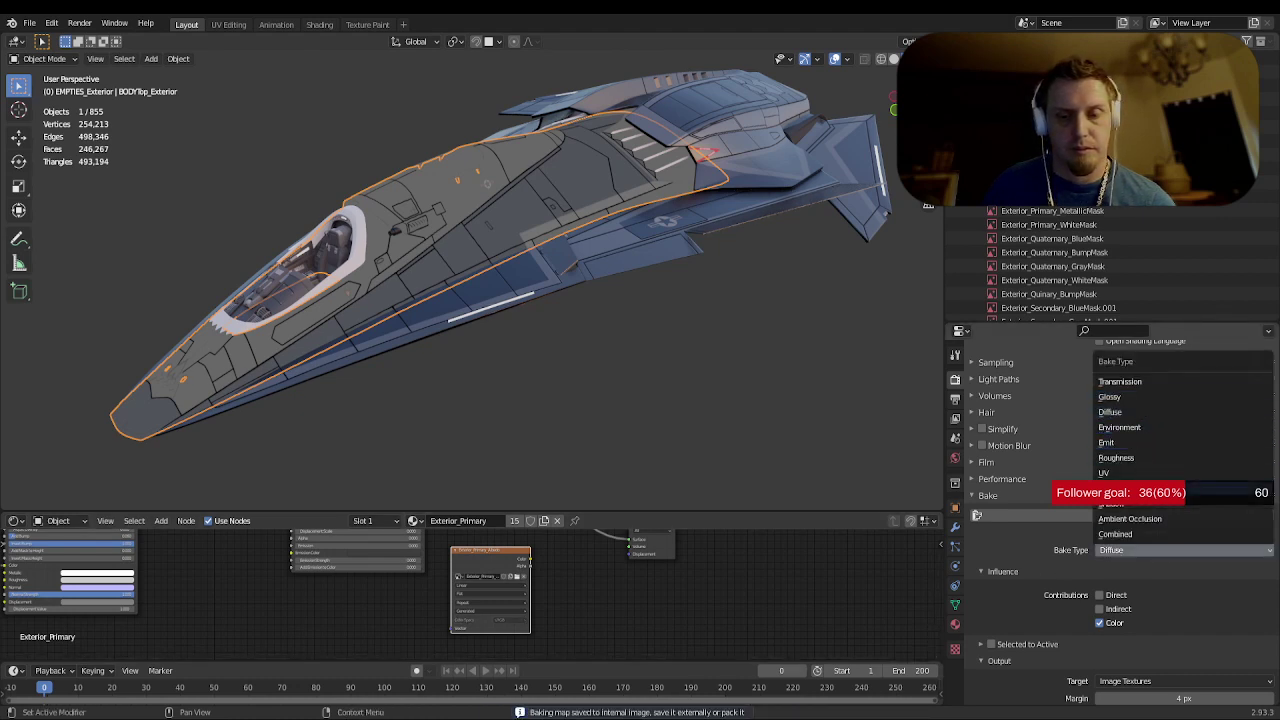
# - Switch to the UV Editing workspace and examine the top body's UV layout with the overlays off and on
pyautogui.click(228, 24)
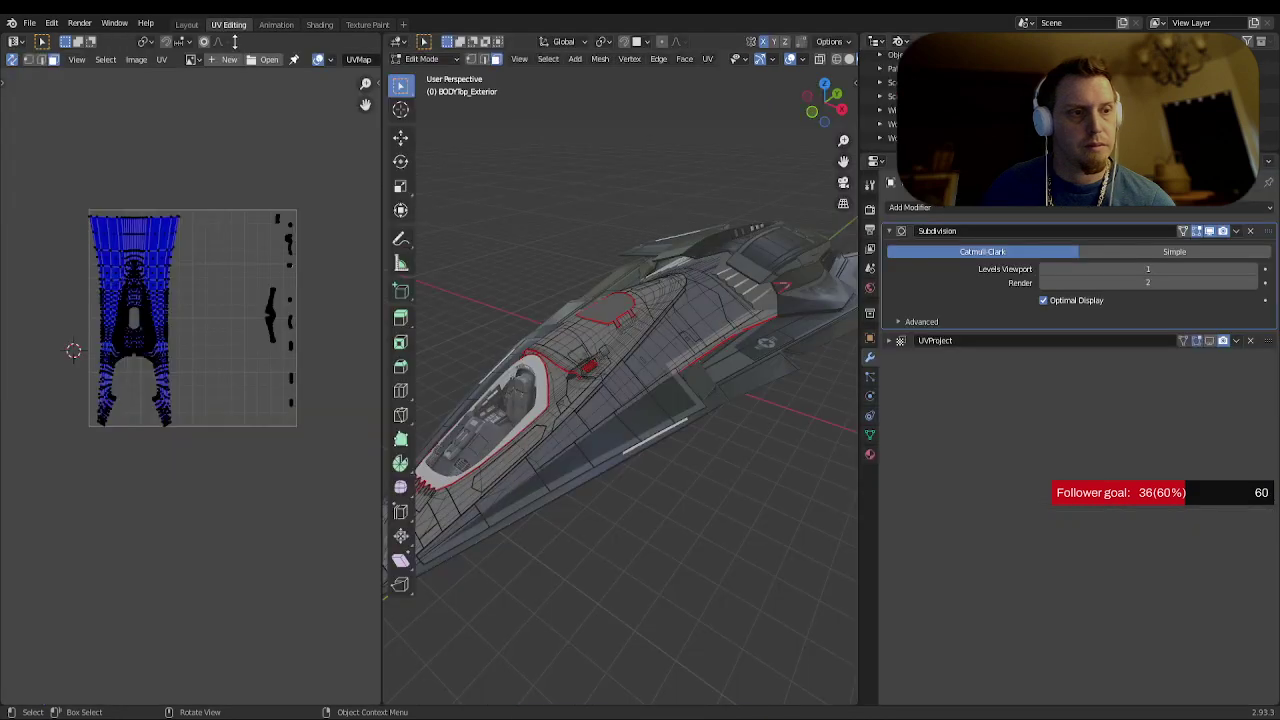
pyautogui.scroll(4, 179, 262)
pyautogui.scroll(1, 120, 274)
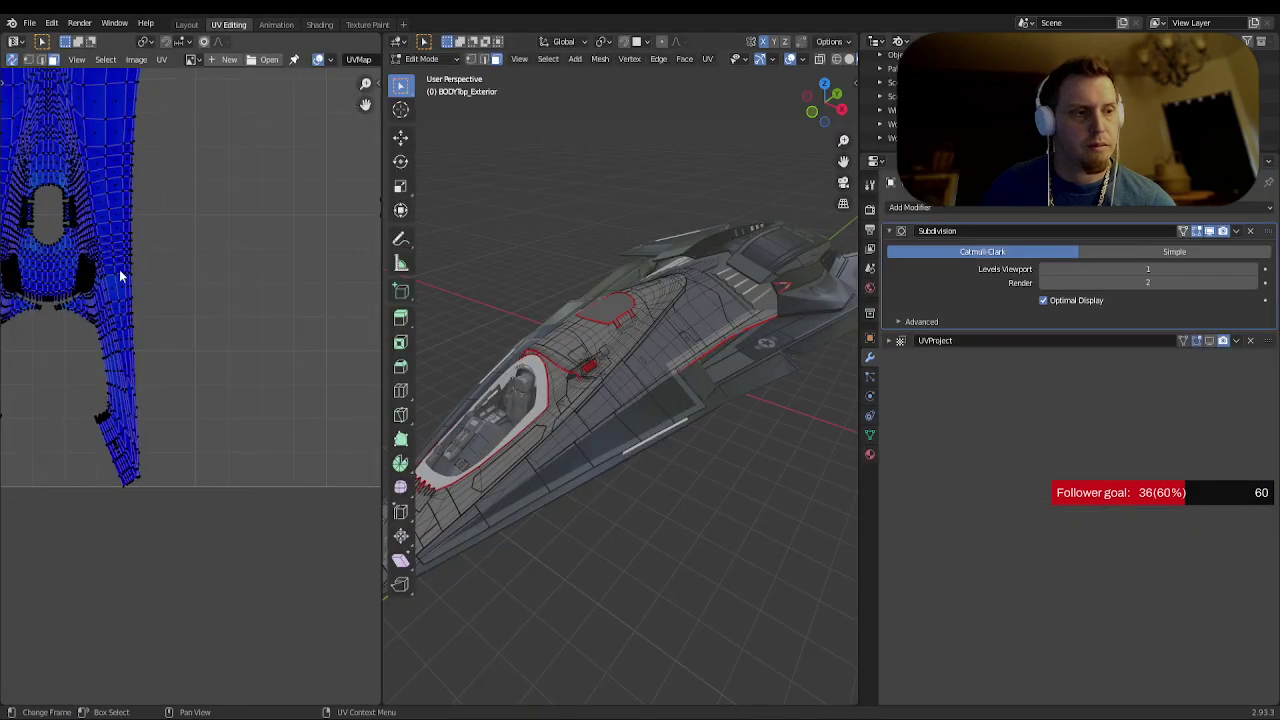
pyautogui.moveTo(120, 274); pyautogui.dragTo(197, 380, button='middle')
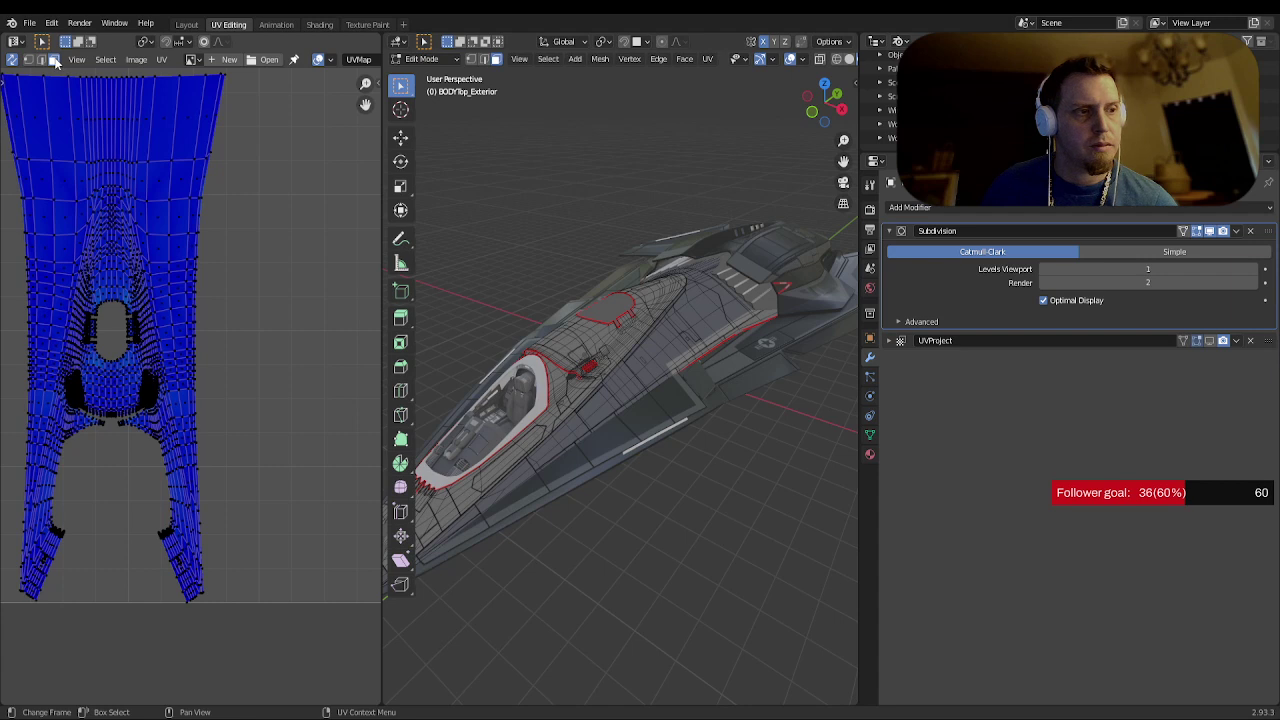
pyautogui.scroll(-2, 195, 62)
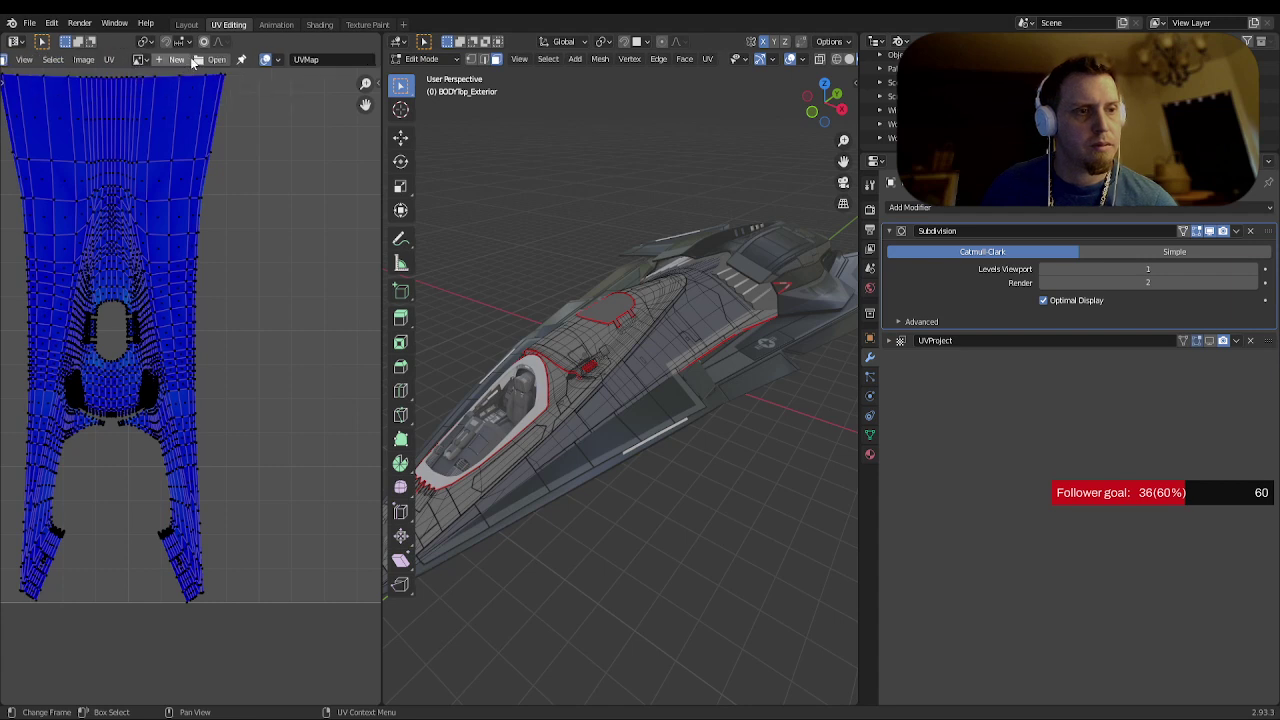
pyautogui.click(266, 59)
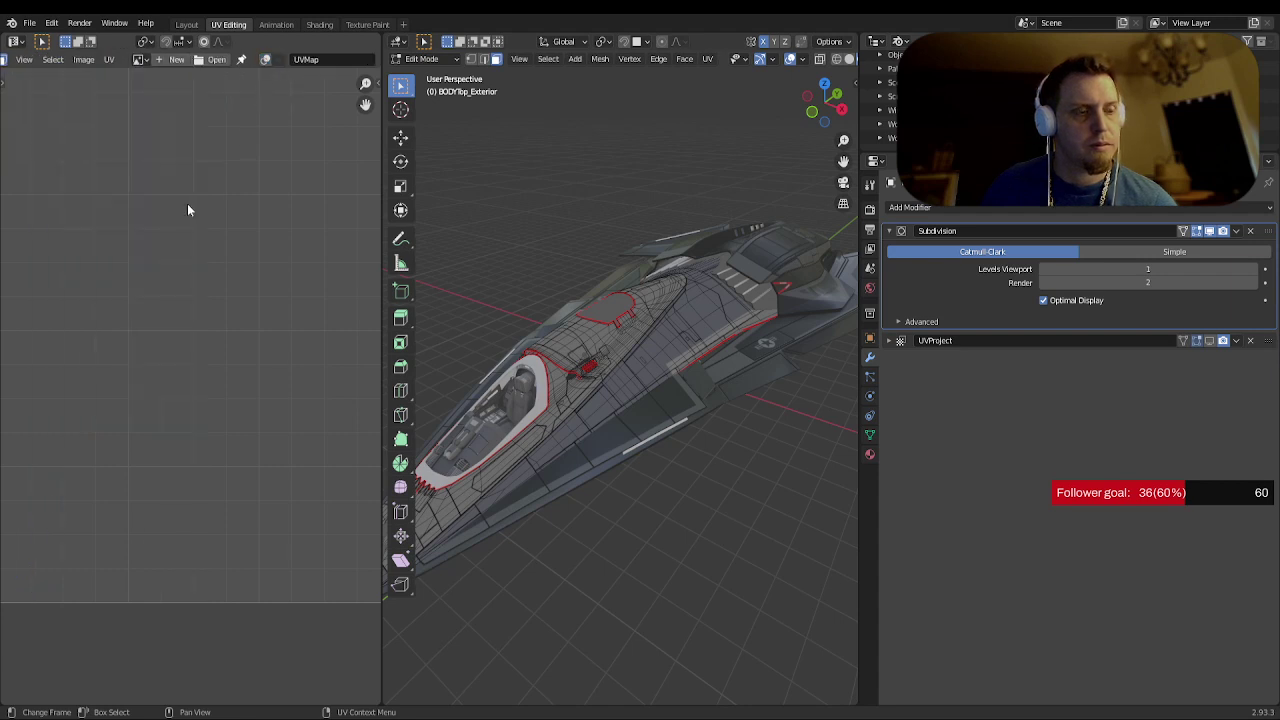
pyautogui.scroll(-5, 171, 230)
pyautogui.scroll(1, 171, 230)
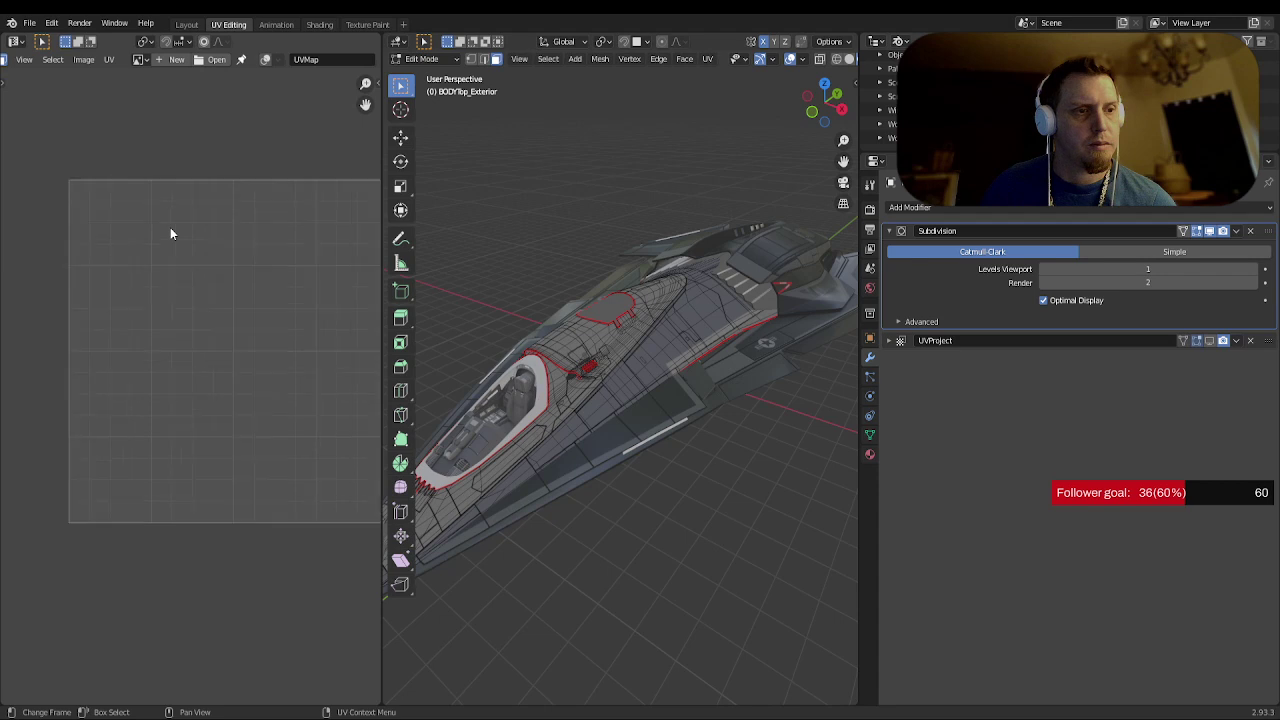
pyautogui.click(266, 60)
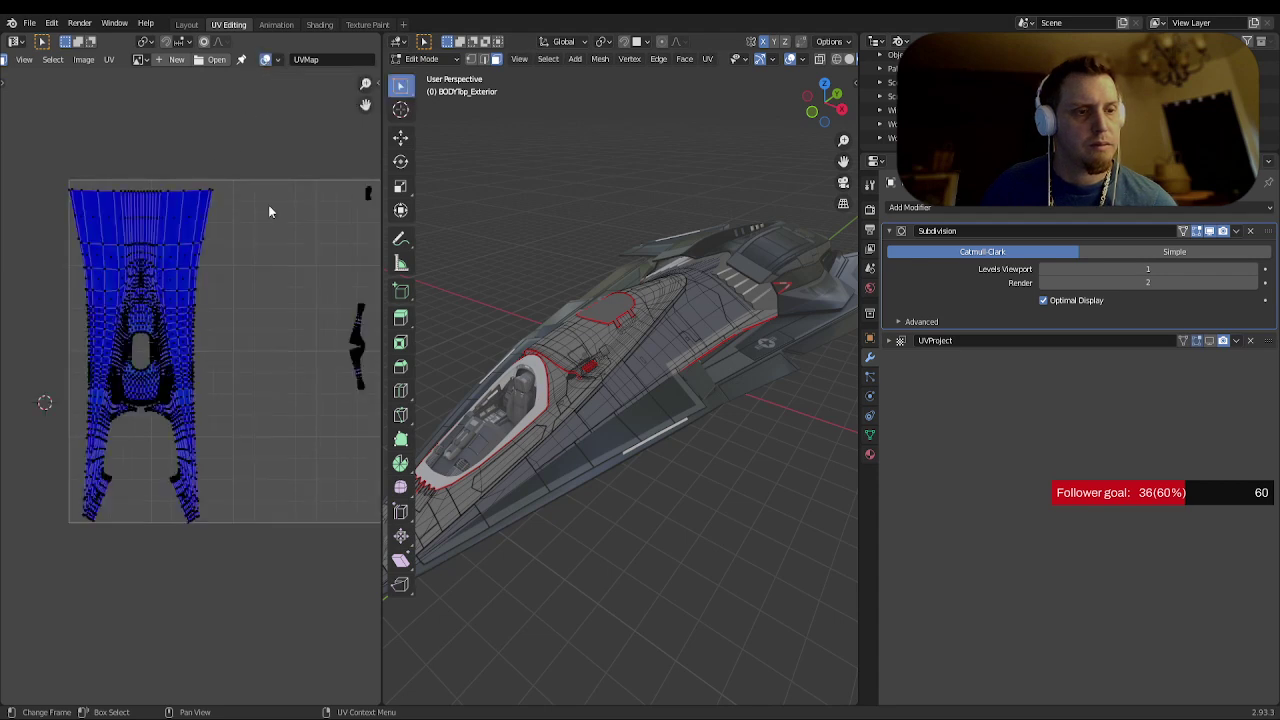
# - Show the Exterior_Primary_Albedo image in the UV editor, inspect the partial bake against the UVs, and return to the Layout workspace
pyautogui.click(139, 60)
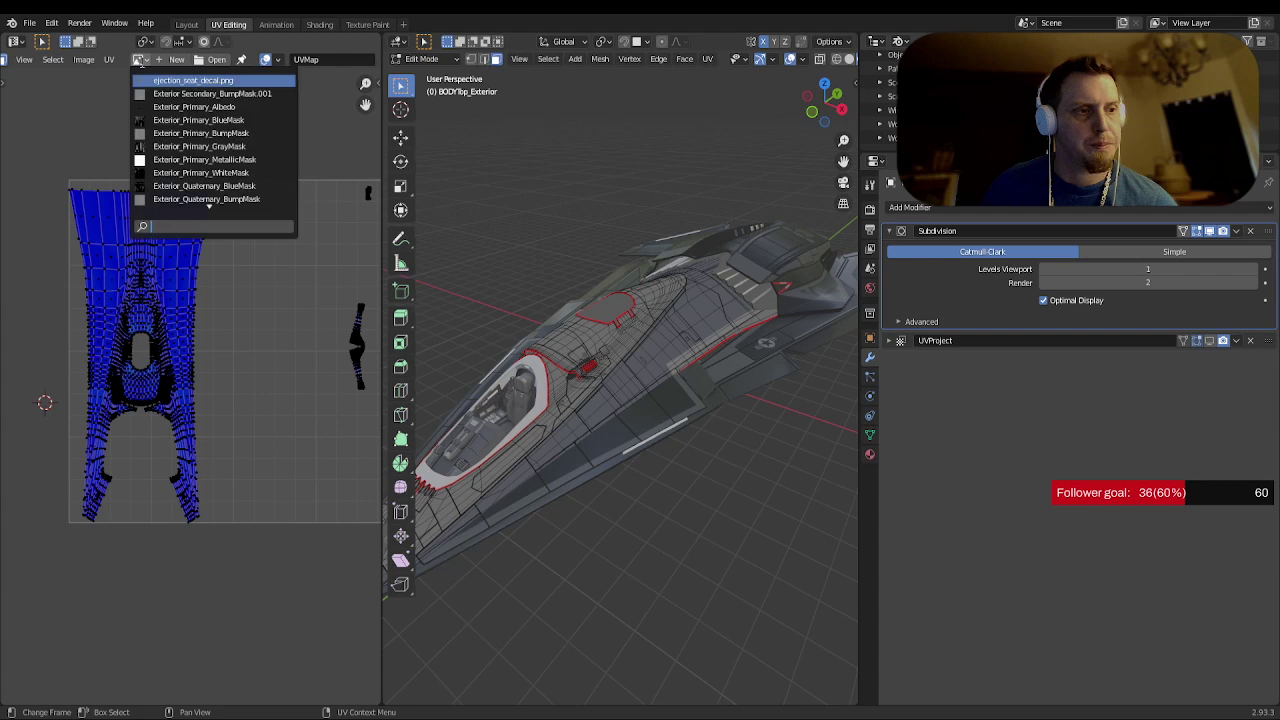
pyautogui.click(160, 106)
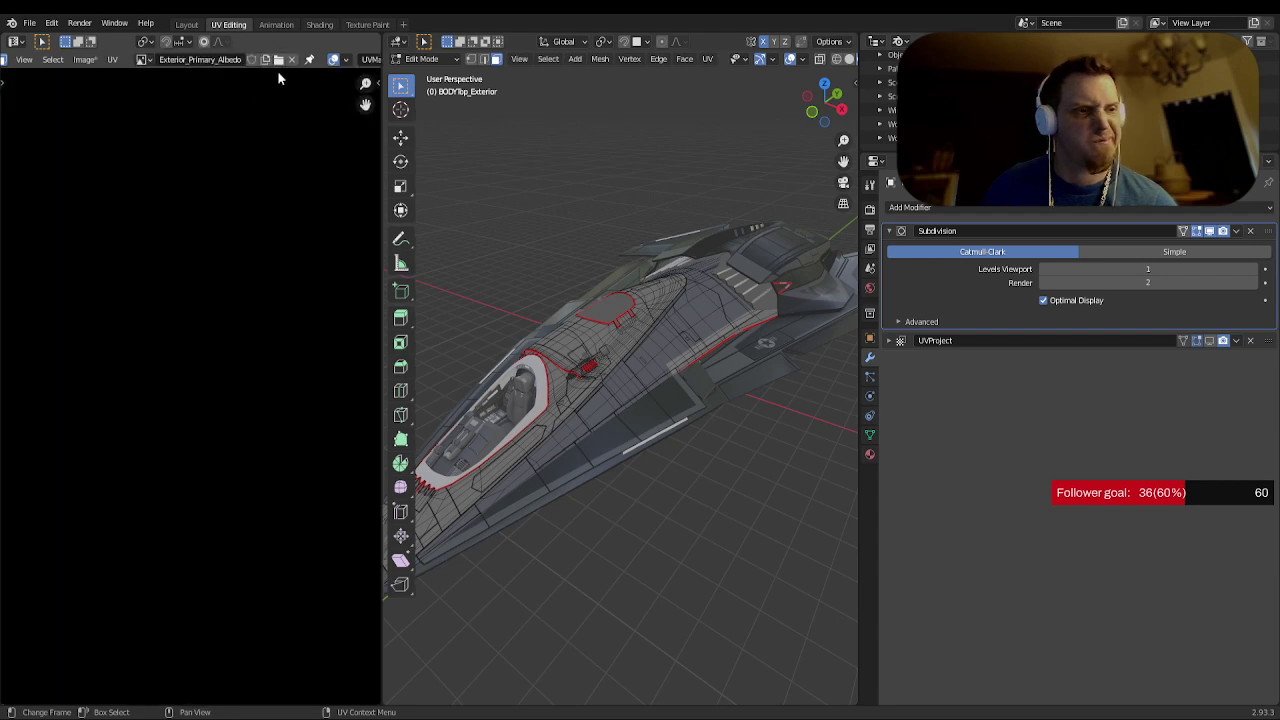
pyautogui.scroll(-5, 221, 207)
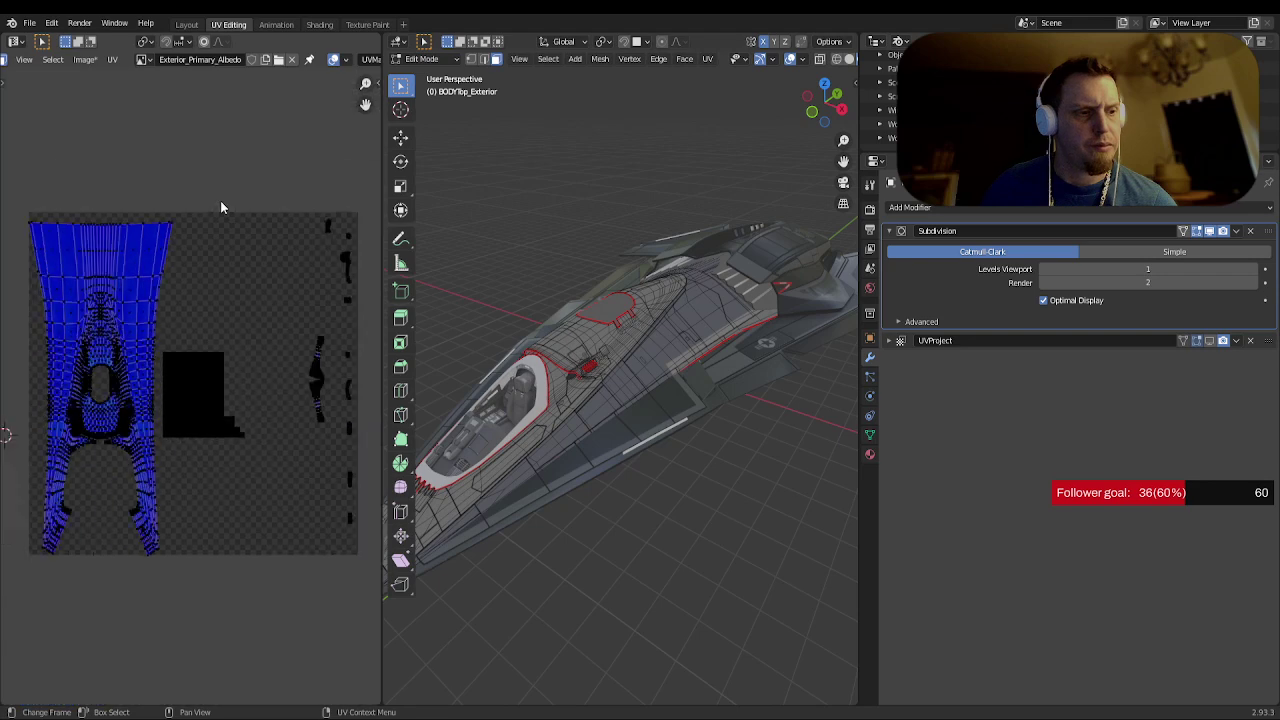
pyautogui.scroll(1, 221, 207)
pyautogui.scroll(-1, 221, 207)
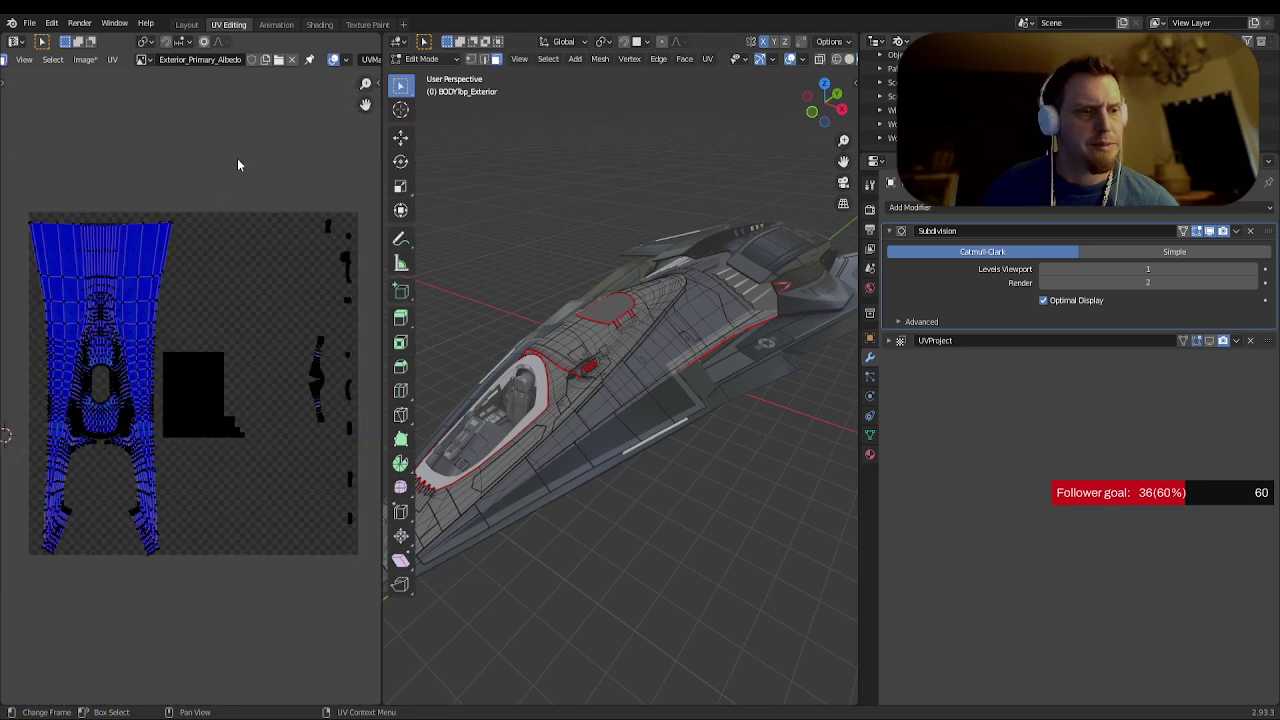
pyautogui.click(333, 60)
pyautogui.click(333, 60)
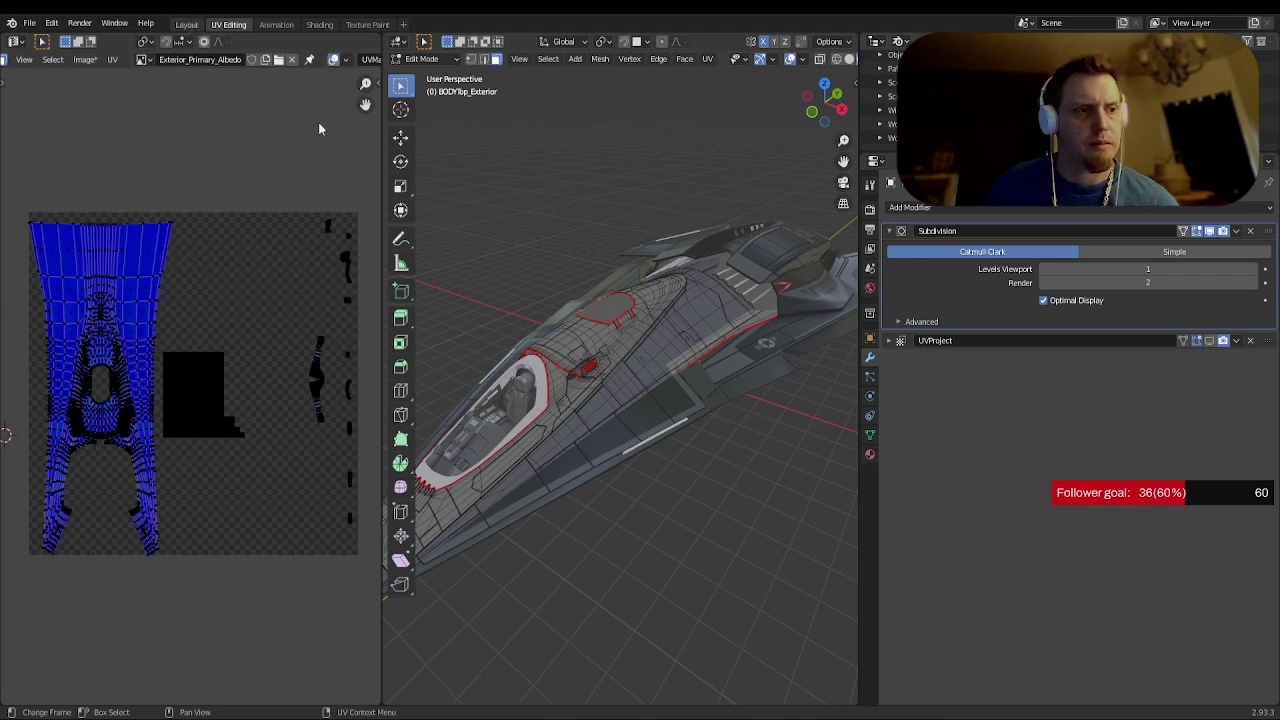
pyautogui.click(186, 24)
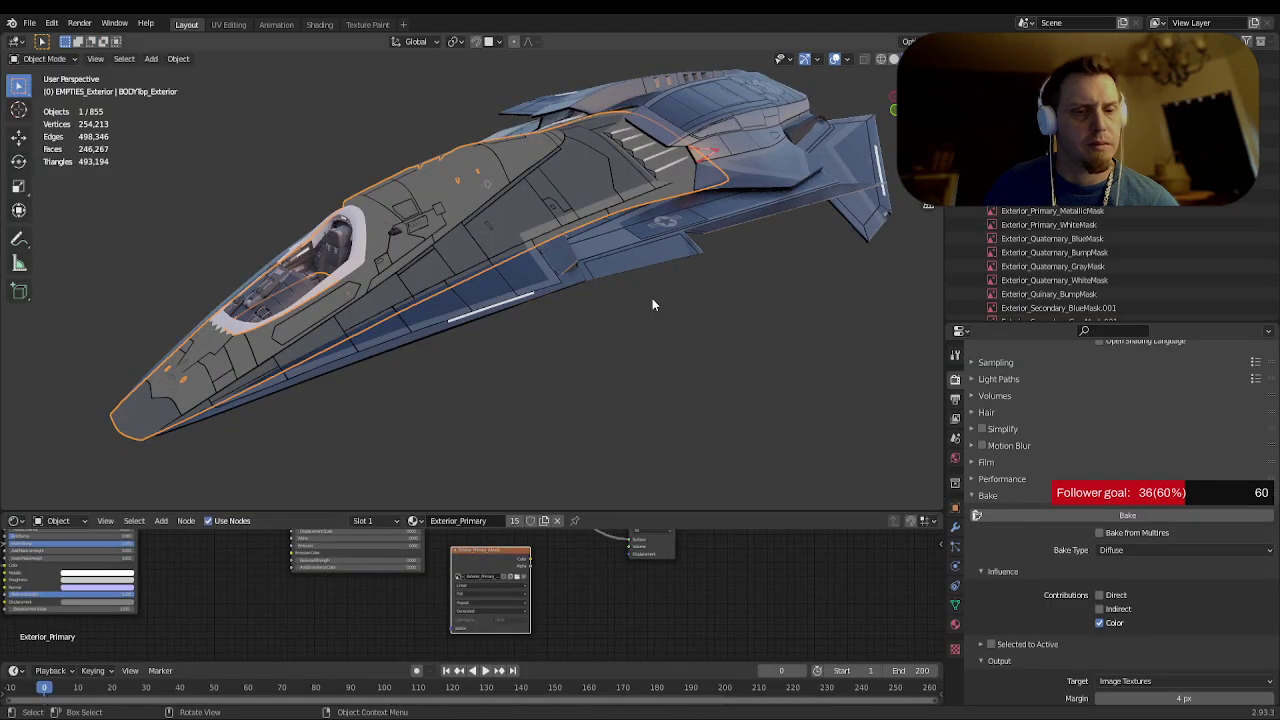
# - Set the Cycles bake type to Emit and start baking the texture
pyautogui.click(1140, 552)
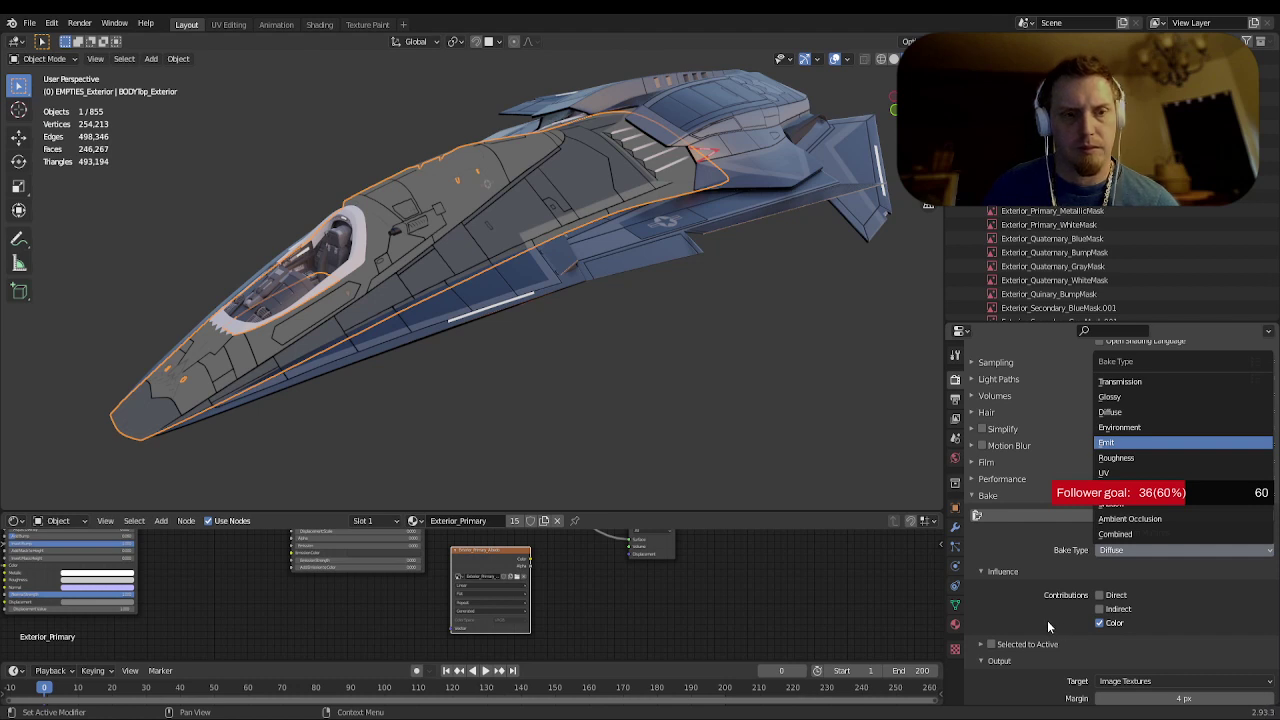
pyautogui.press('Return')
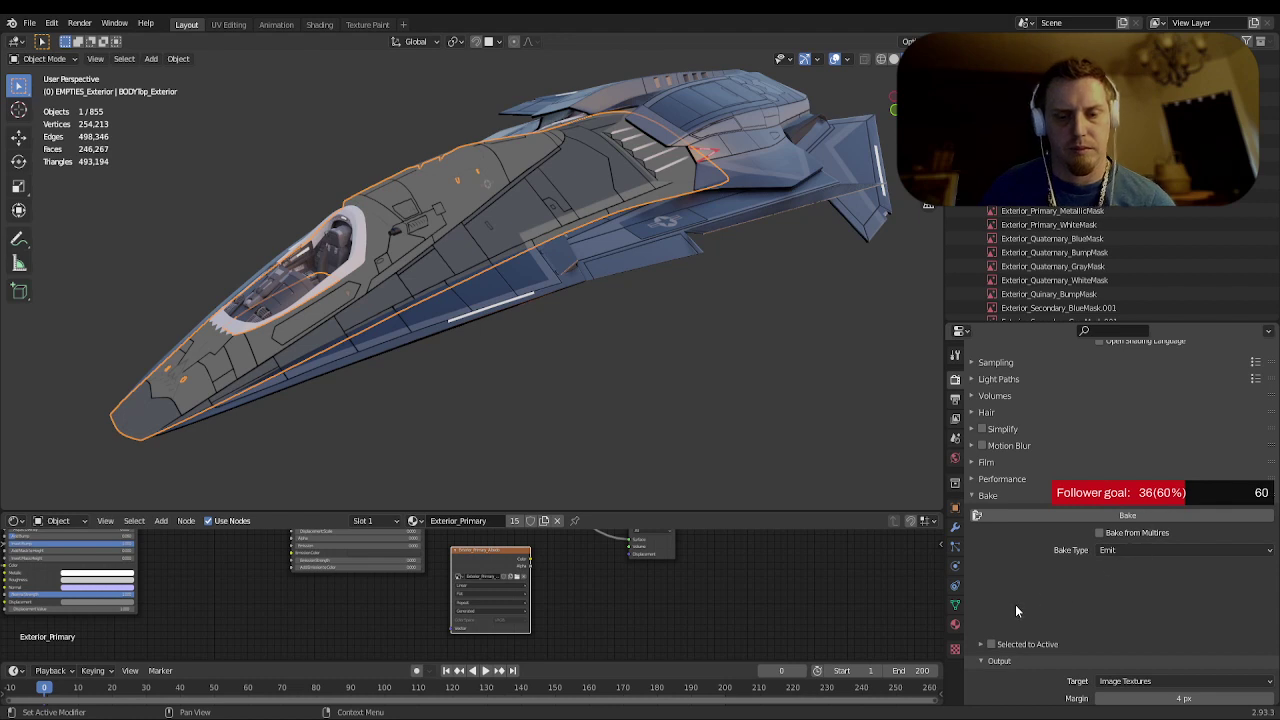
pyautogui.click(1147, 517)
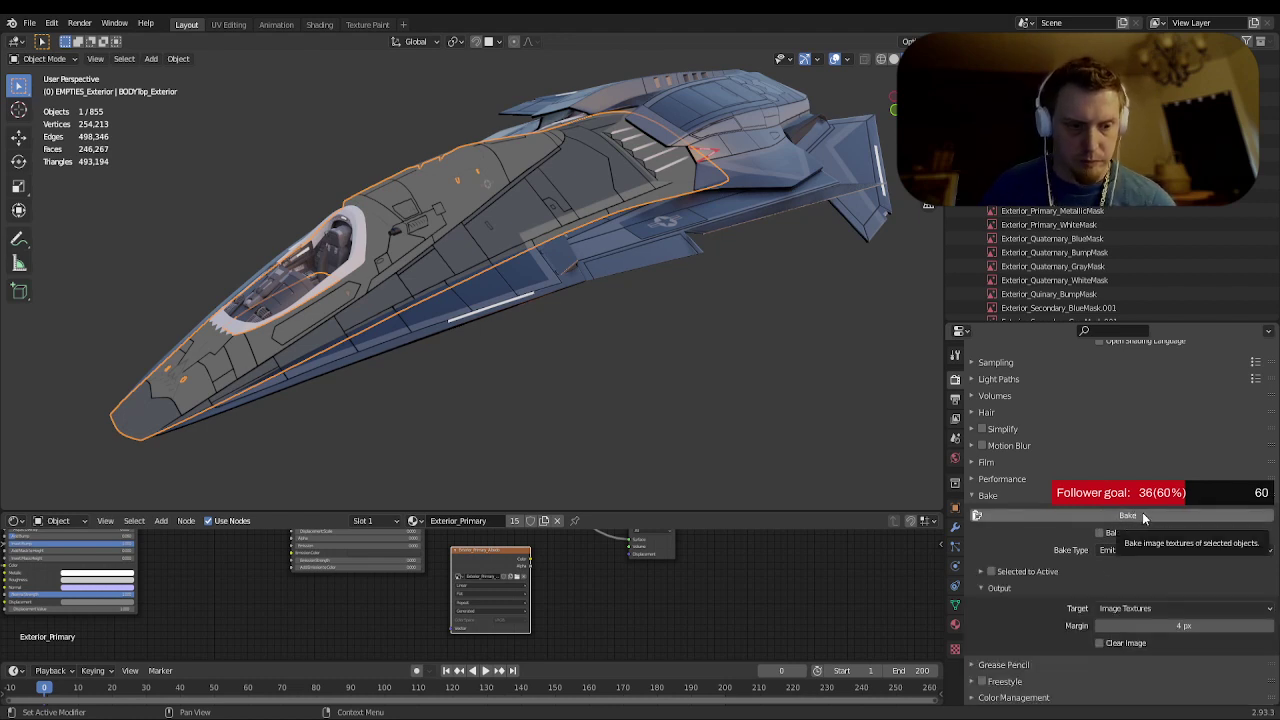
pyautogui.click(1143, 515)
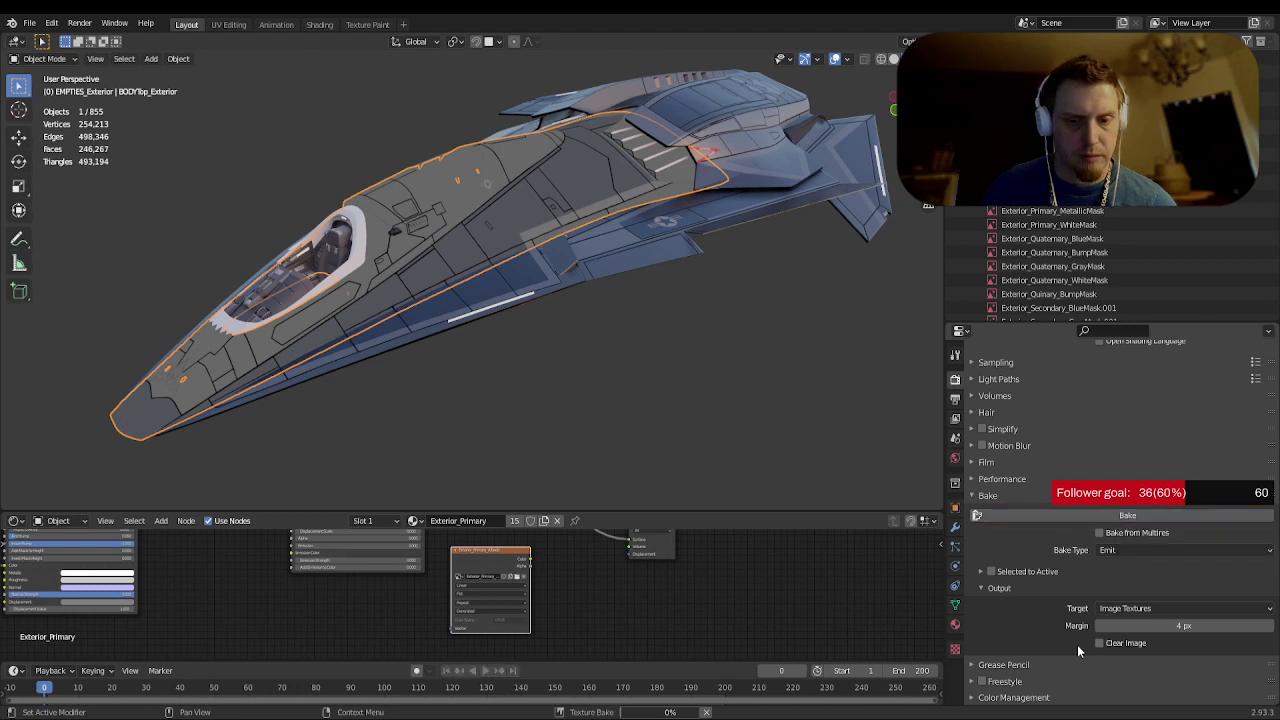
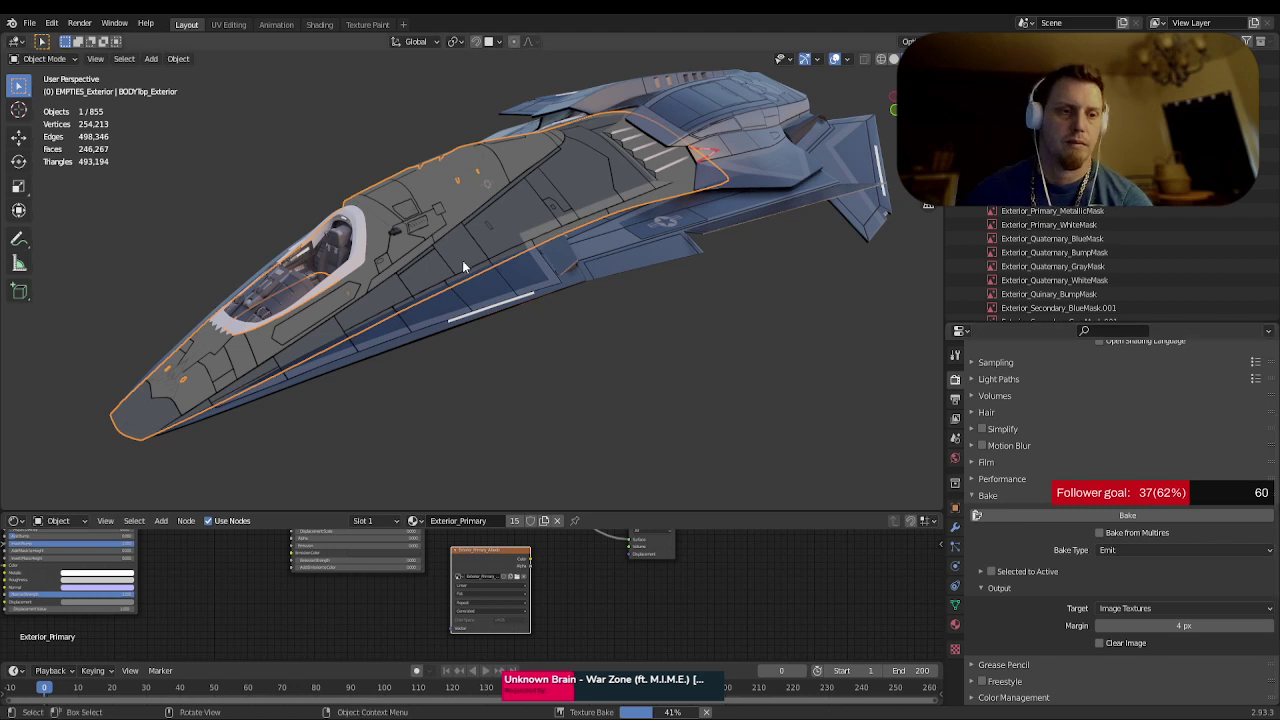
pyautogui.moveTo(460, 266); pyautogui.dragTo(511, 264, button='middle')
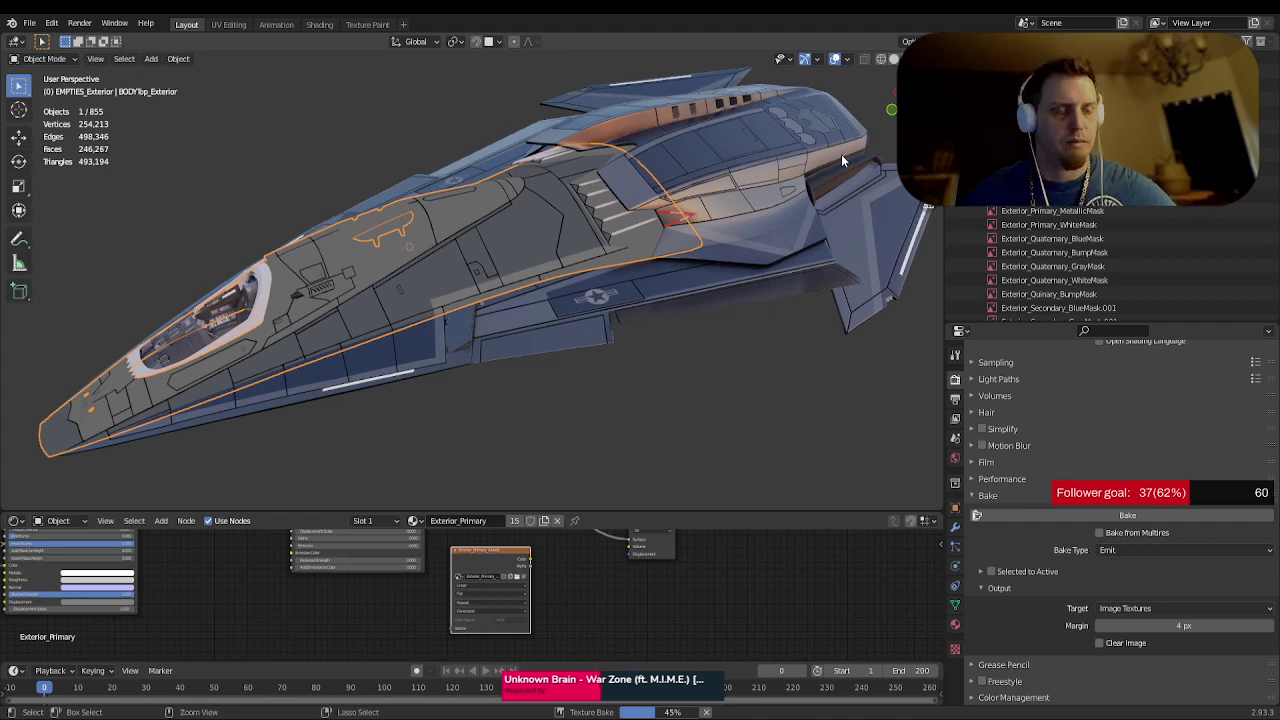
pyautogui.hotkey('ctrl', 'space')
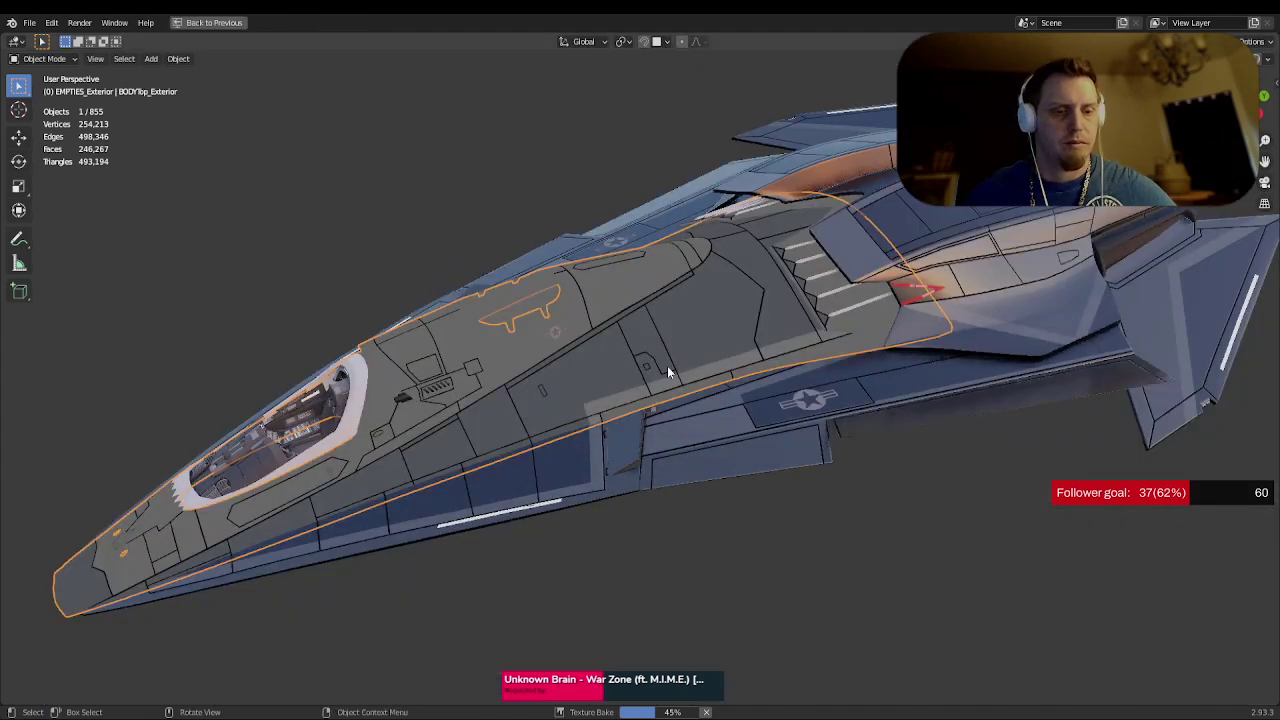
pyautogui.moveTo(672, 358)
pyautogui.mouseDown(button='middle')
pyautogui.moveTo(674, 338)
pyautogui.moveTo(674, 354)
pyautogui.mouseUp(button='middle')
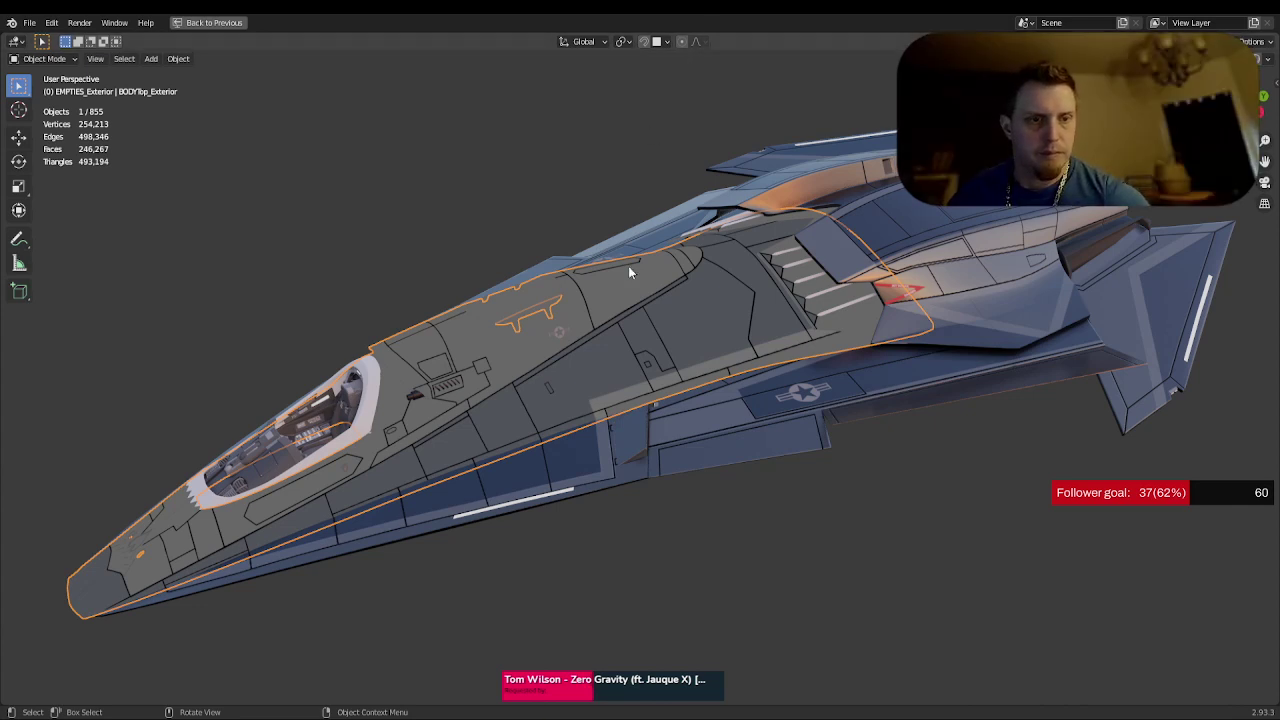
pyautogui.hotkey('ctrl', 'space')
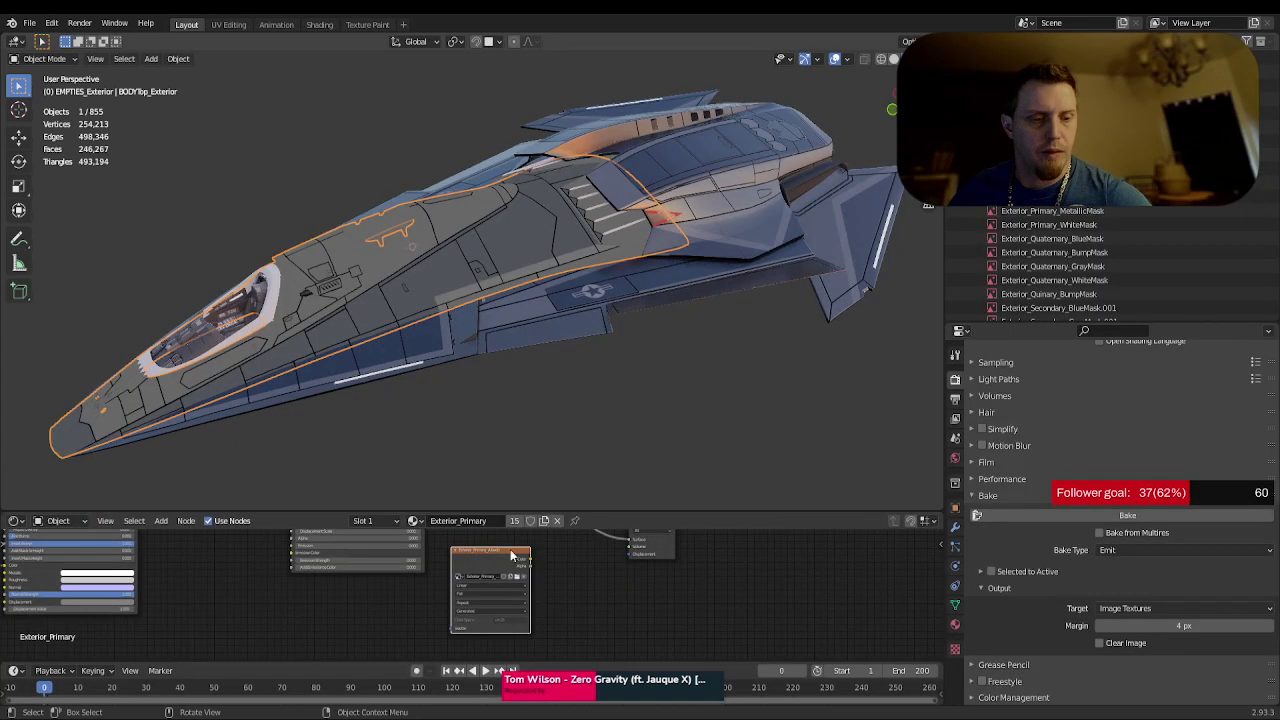
# - Switch to the UV Editing workspace, hide the UV overlays, and examine the baked panel lines on the large hull islands of Exterior_Primary_Albedo
pyautogui.click(229, 25)
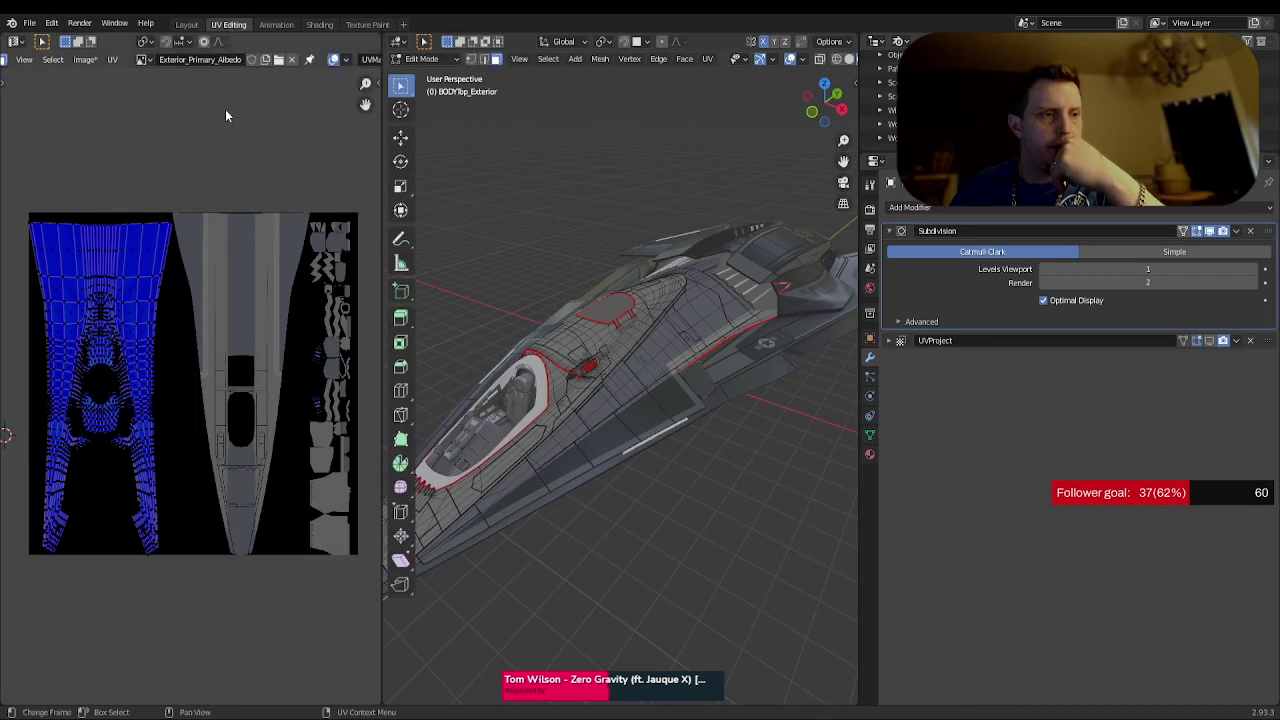
pyautogui.click(333, 60)
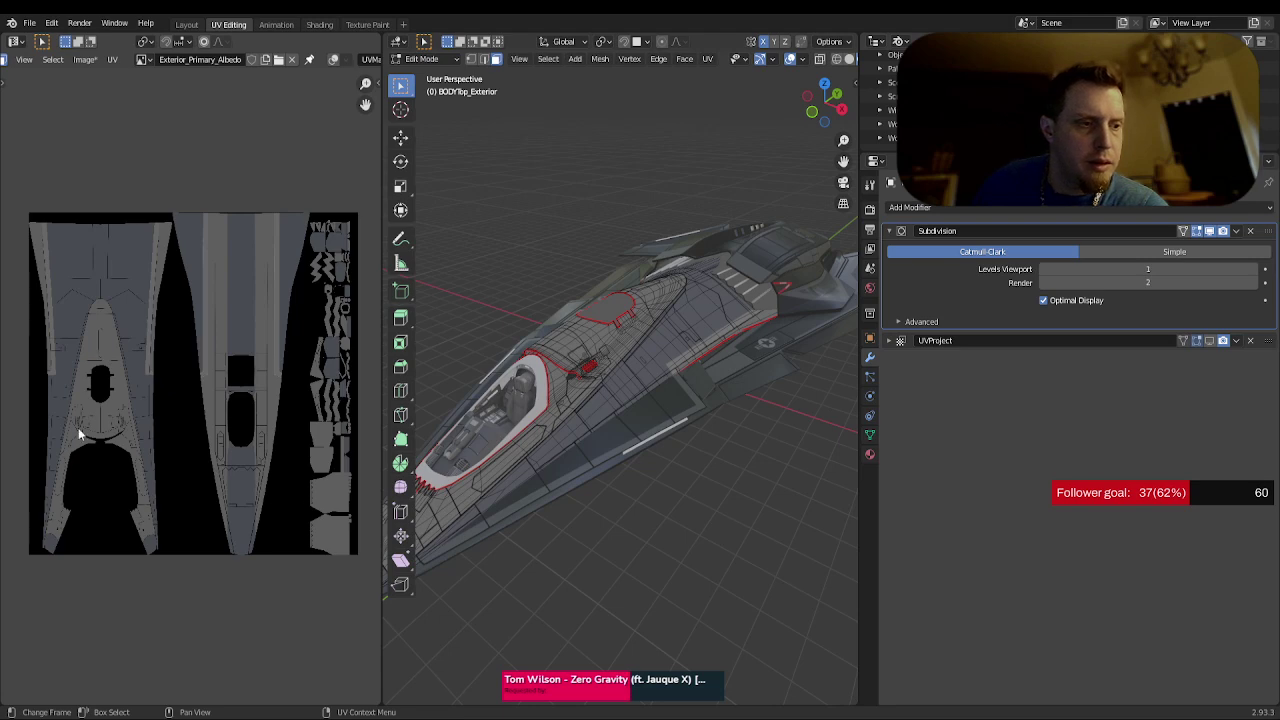
pyautogui.scroll(5, 78, 428)
pyautogui.moveTo(78, 428); pyautogui.dragTo(294, 390, button='middle')
pyautogui.scroll(1, 276, 388)
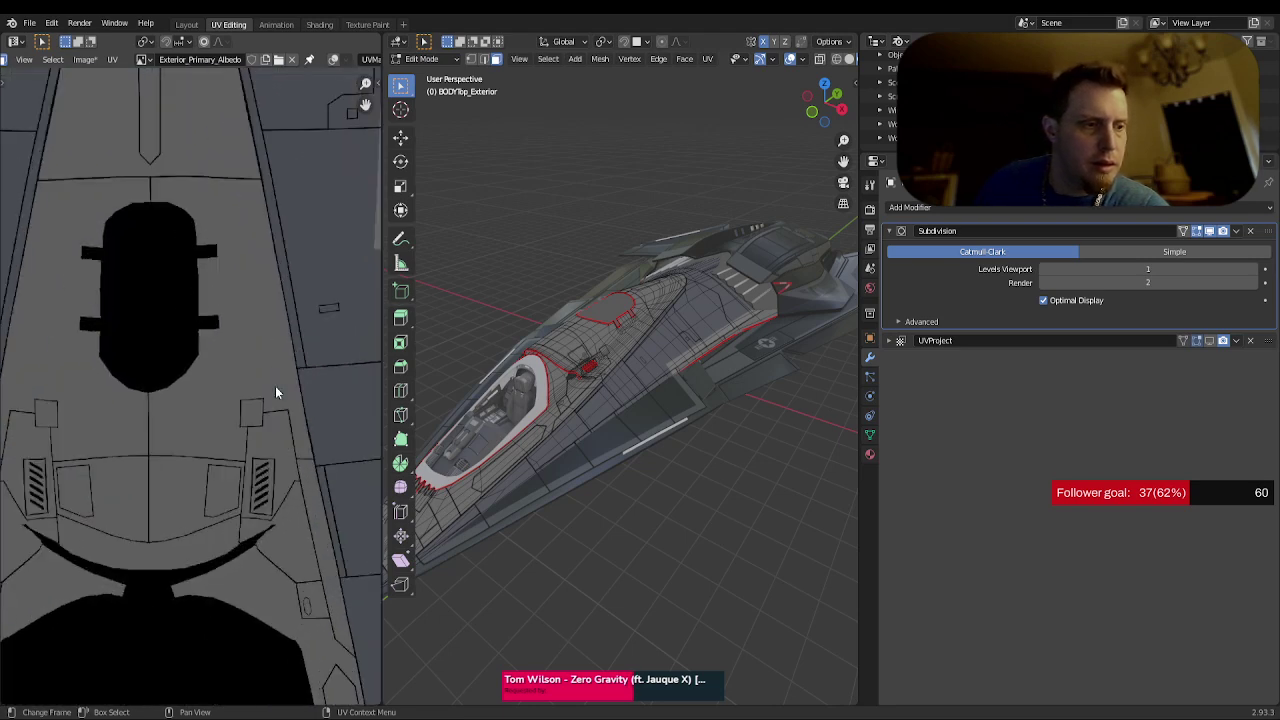
pyautogui.scroll(1, 276, 388)
pyautogui.scroll(1, 196, 520)
pyautogui.scroll(-2, 196, 520)
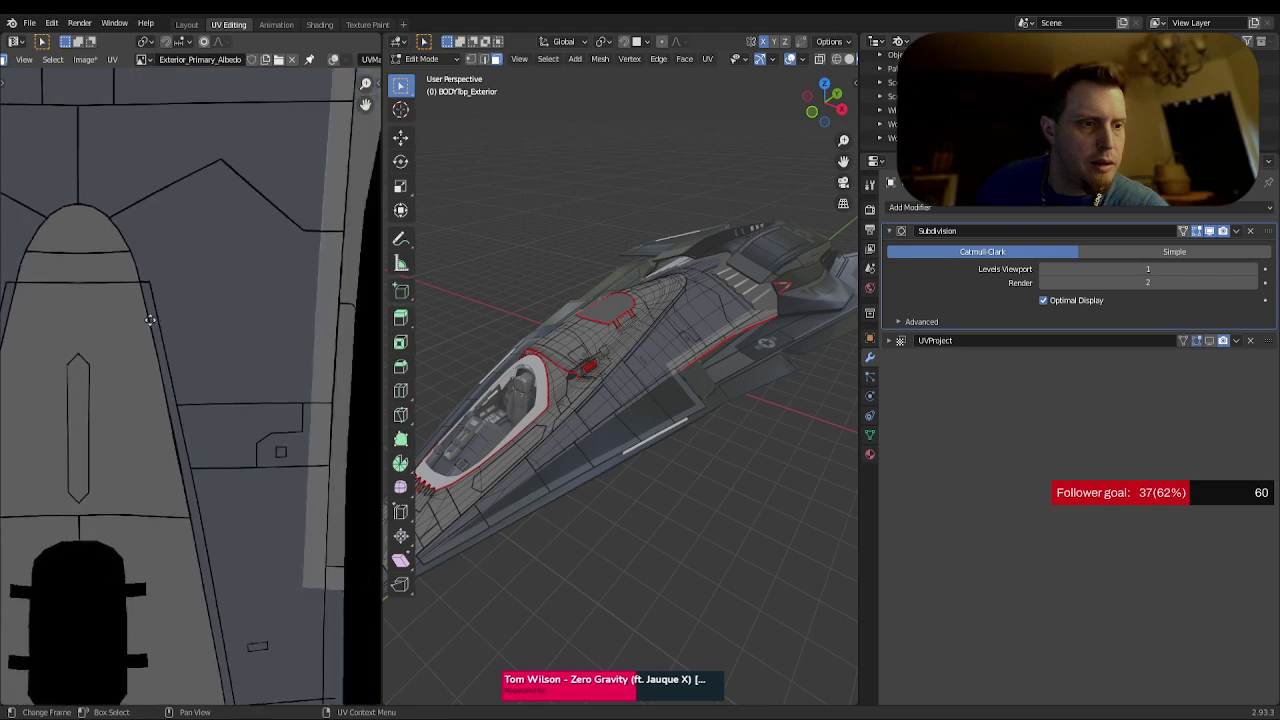
pyautogui.scroll(3, 288, 543)
pyautogui.scroll(-5, 250, 490)
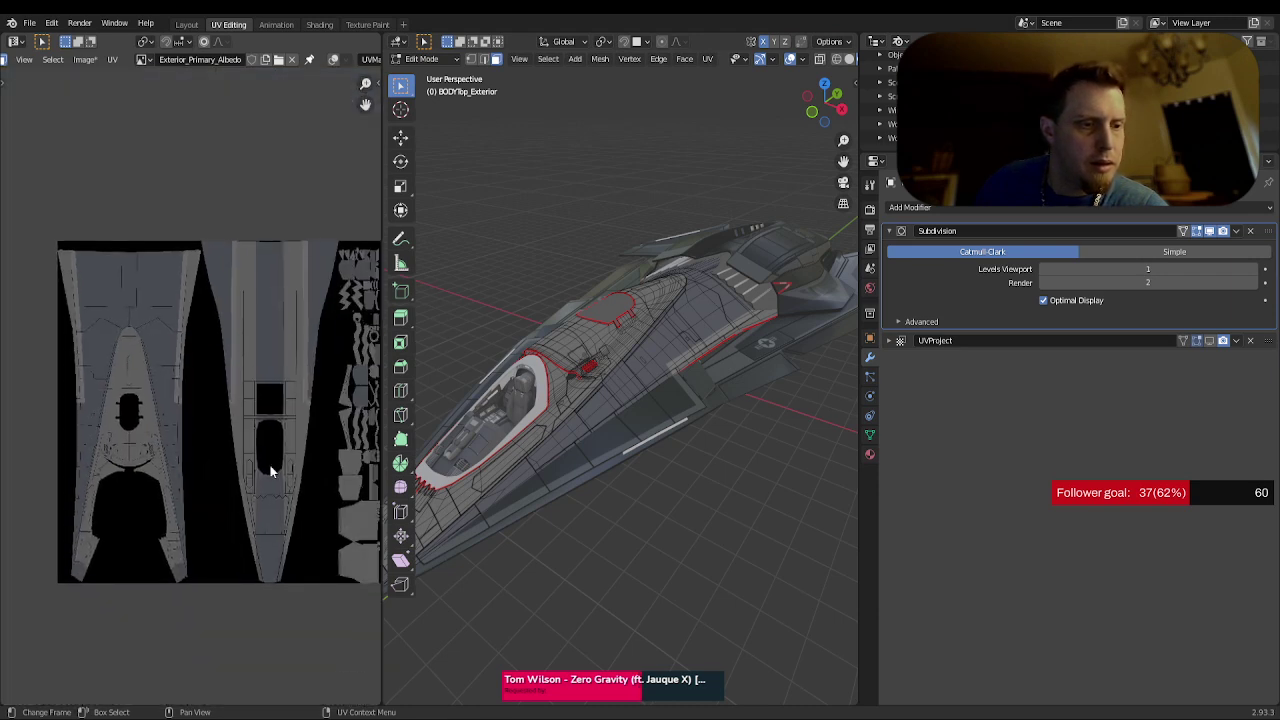
pyautogui.moveTo(273, 473); pyautogui.dragTo(212, 482, button='middle')
pyautogui.scroll(-1, 236, 462)
pyautogui.scroll(1, 235, 463)
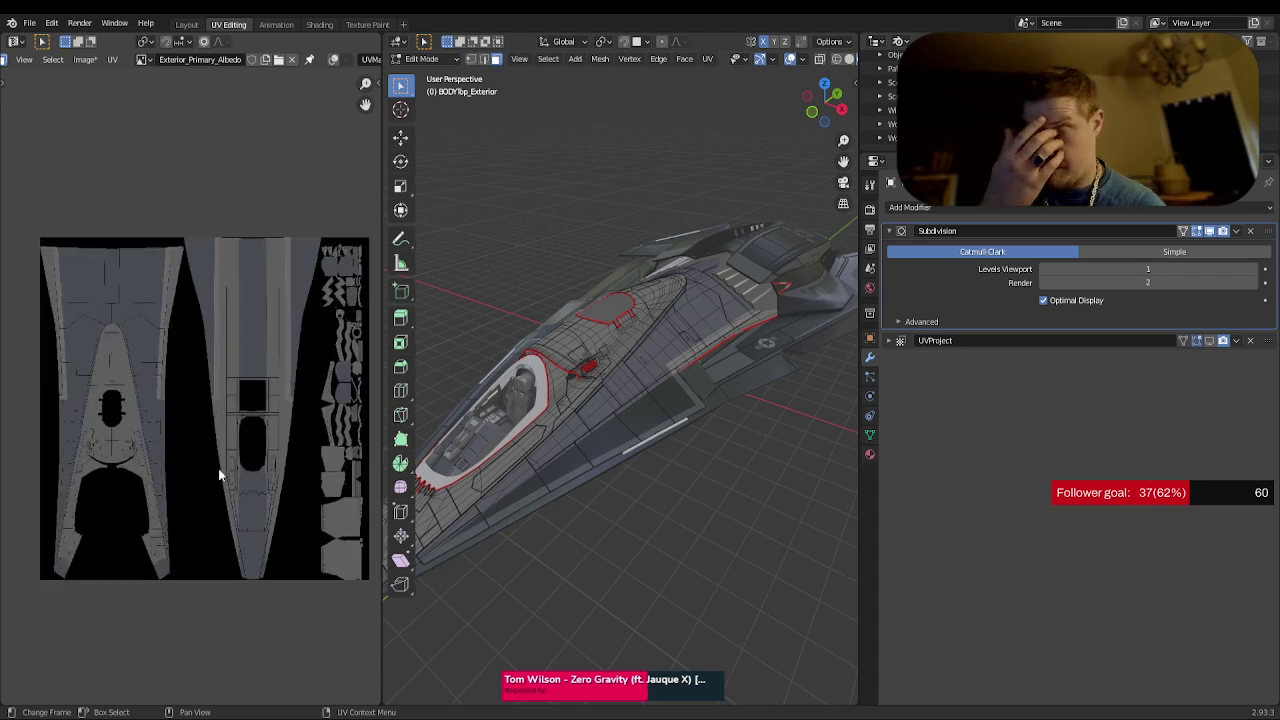
# - Examine the underside hull island and the small packed islands of the baked albedo image up close for color and edge quality
pyautogui.scroll(4, 343, 535)
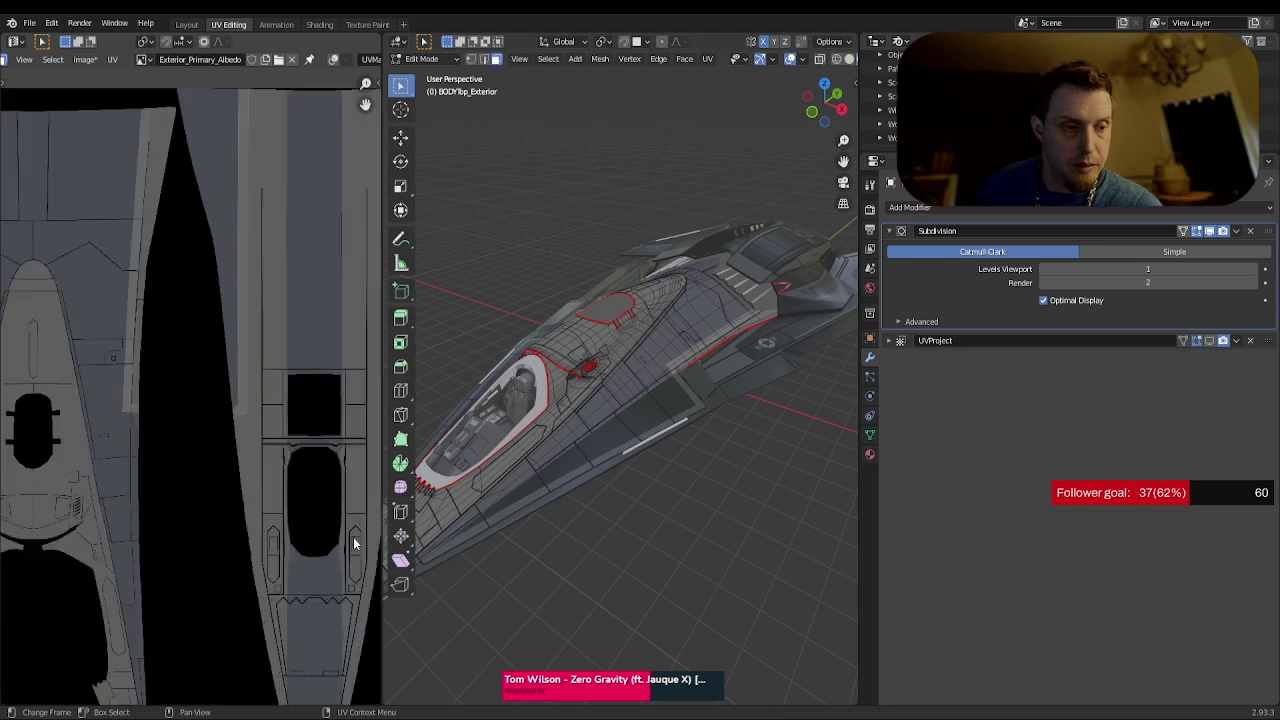
pyautogui.moveTo(343, 535); pyautogui.dragTo(95, 496, button='middle')
pyautogui.scroll(2, 37, 417)
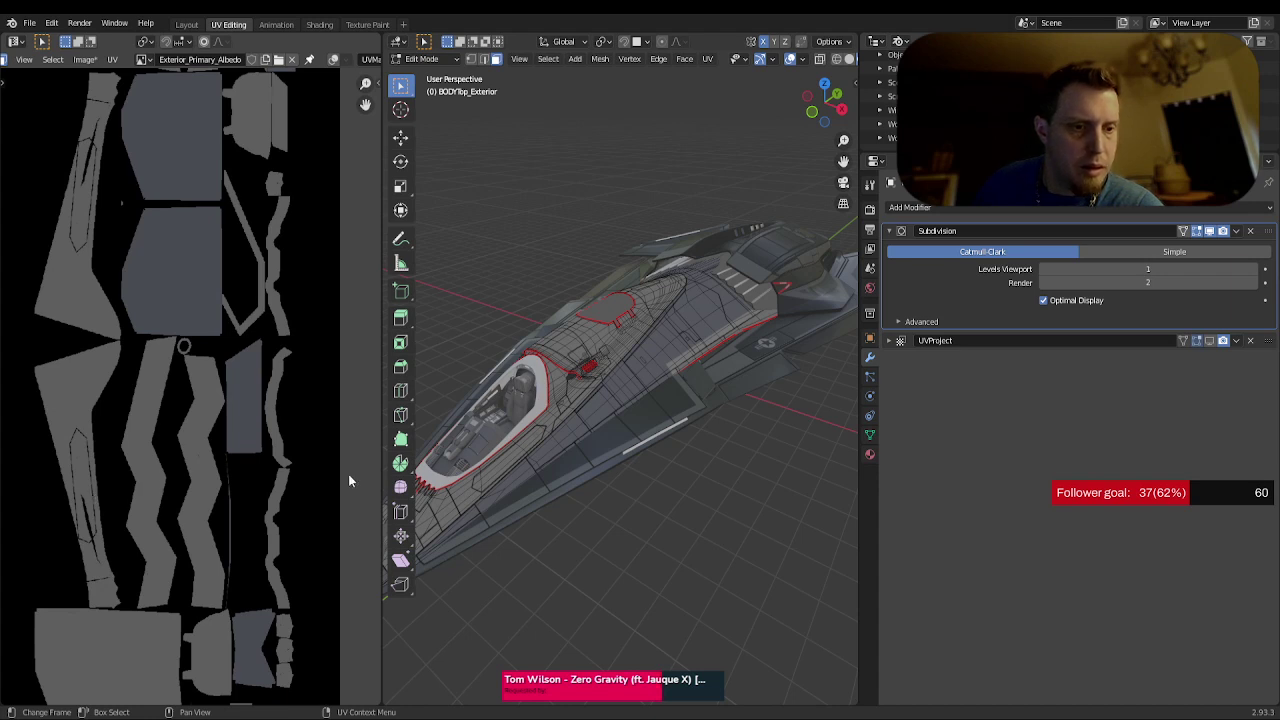
pyautogui.moveTo(115, 452); pyautogui.dragTo(135, 585, button='middle')
pyautogui.moveTo(110, 335); pyautogui.dragTo(103, 575, button='middle')
pyautogui.scroll(-2, 110, 568)
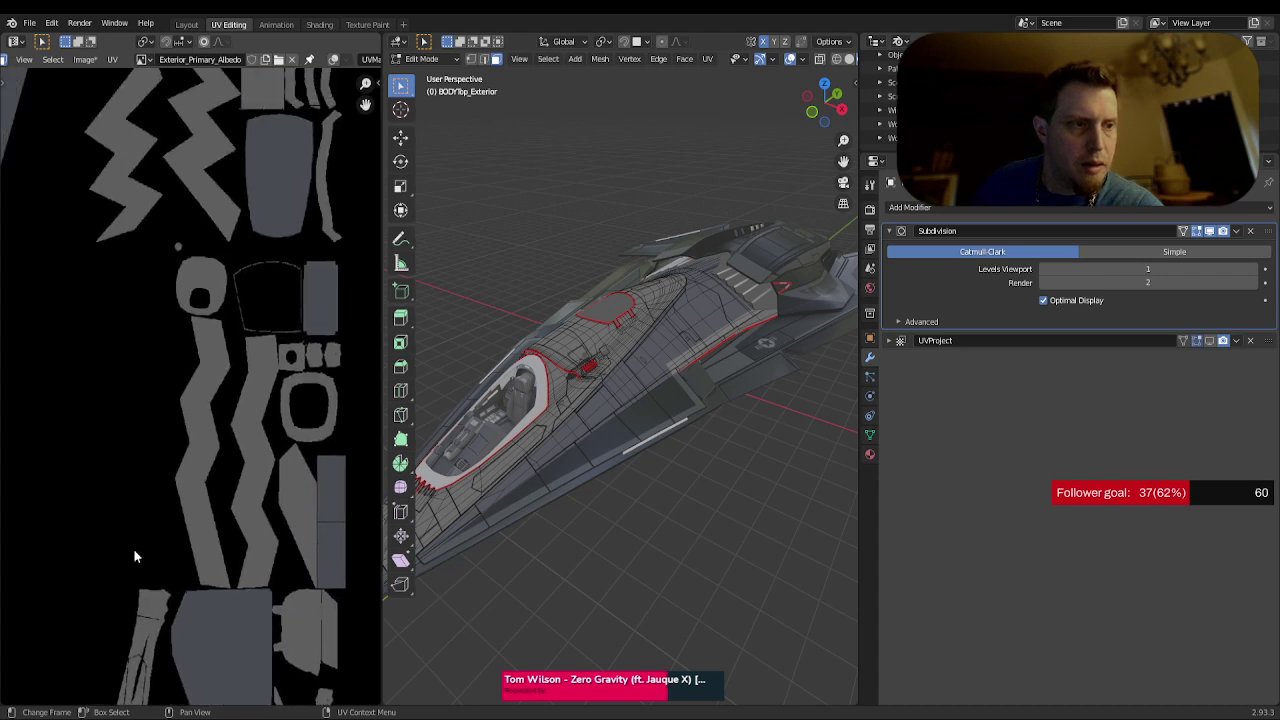
pyautogui.scroll(4, 71, 566)
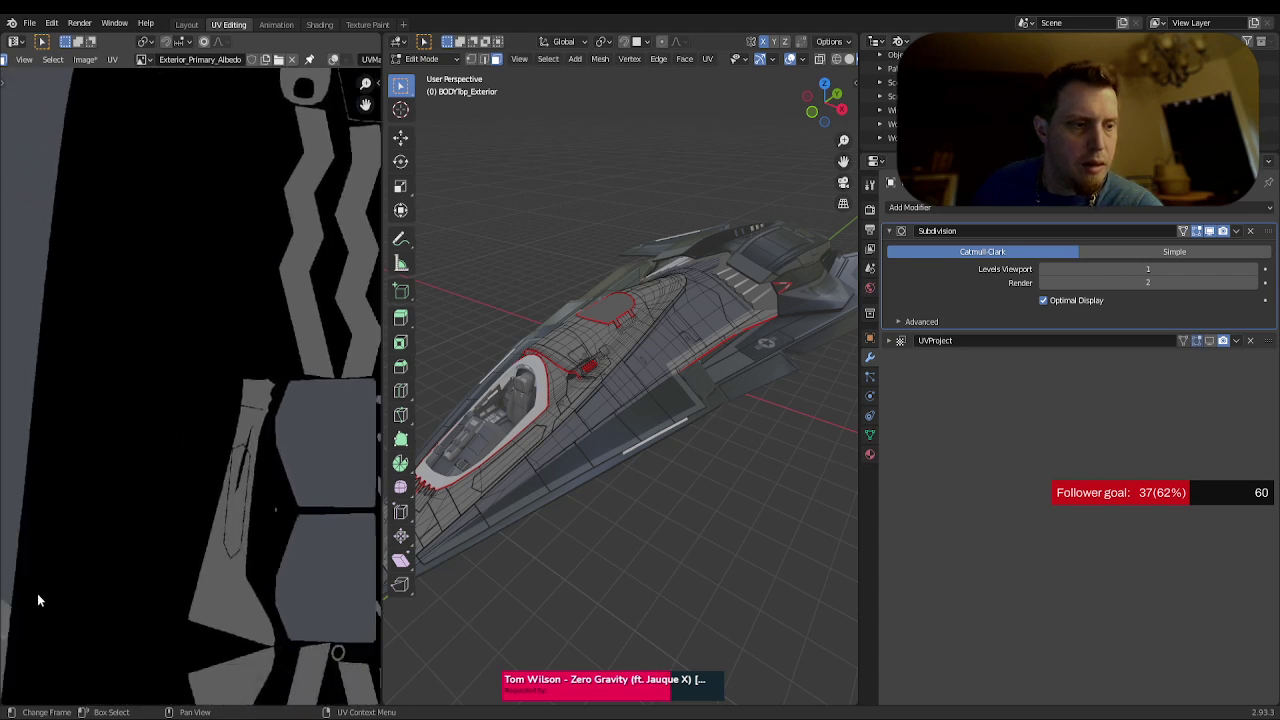
pyautogui.scroll(2, 173, 519)
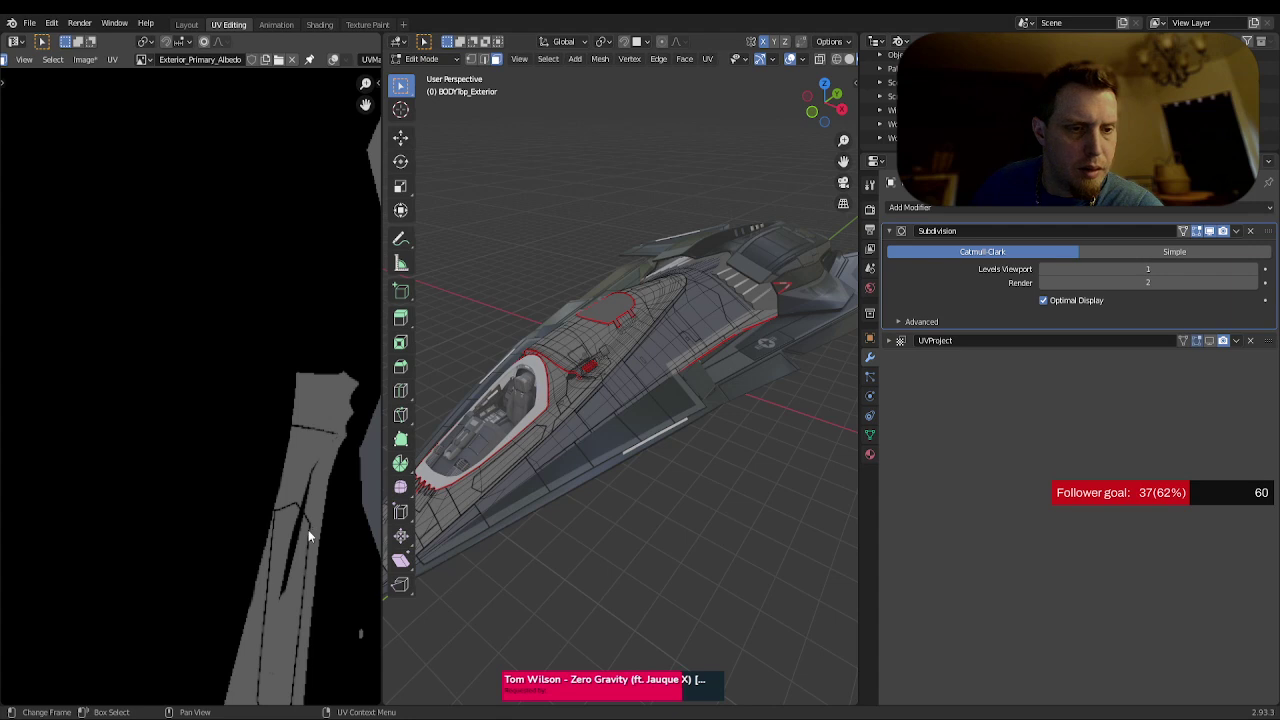
pyautogui.scroll(-3, 308, 529)
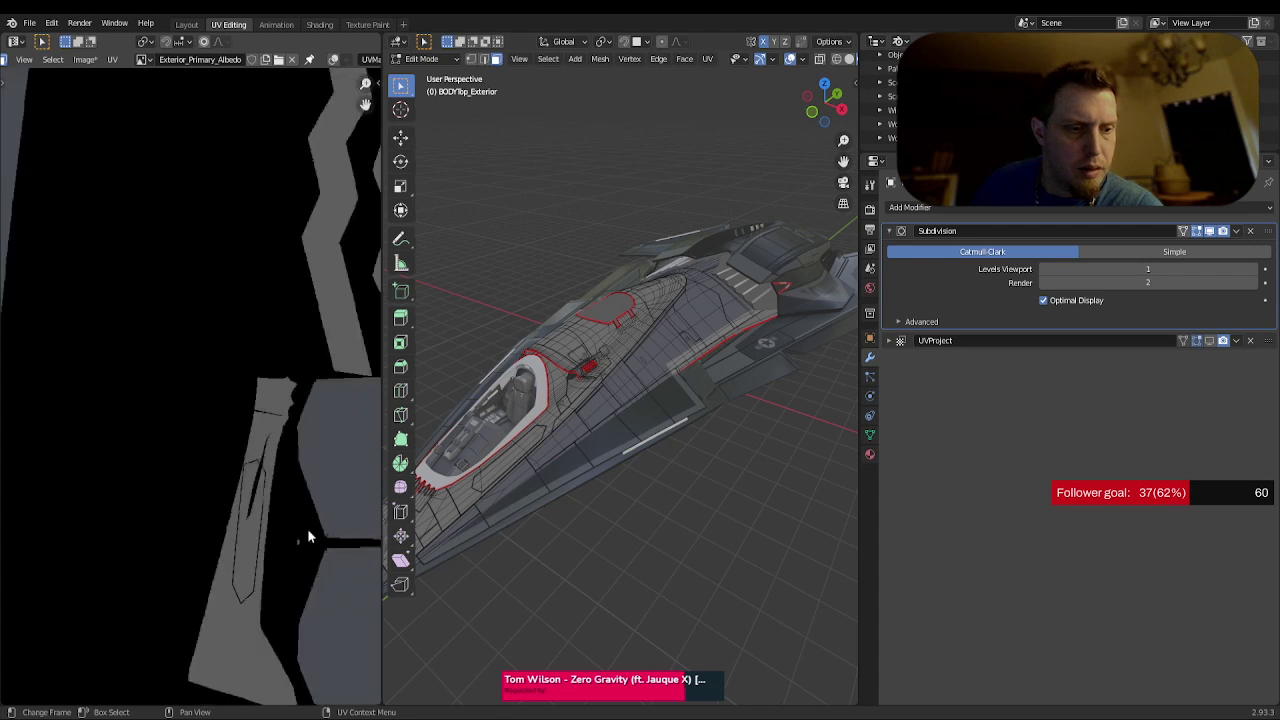
pyautogui.scroll(-3, 292, 490)
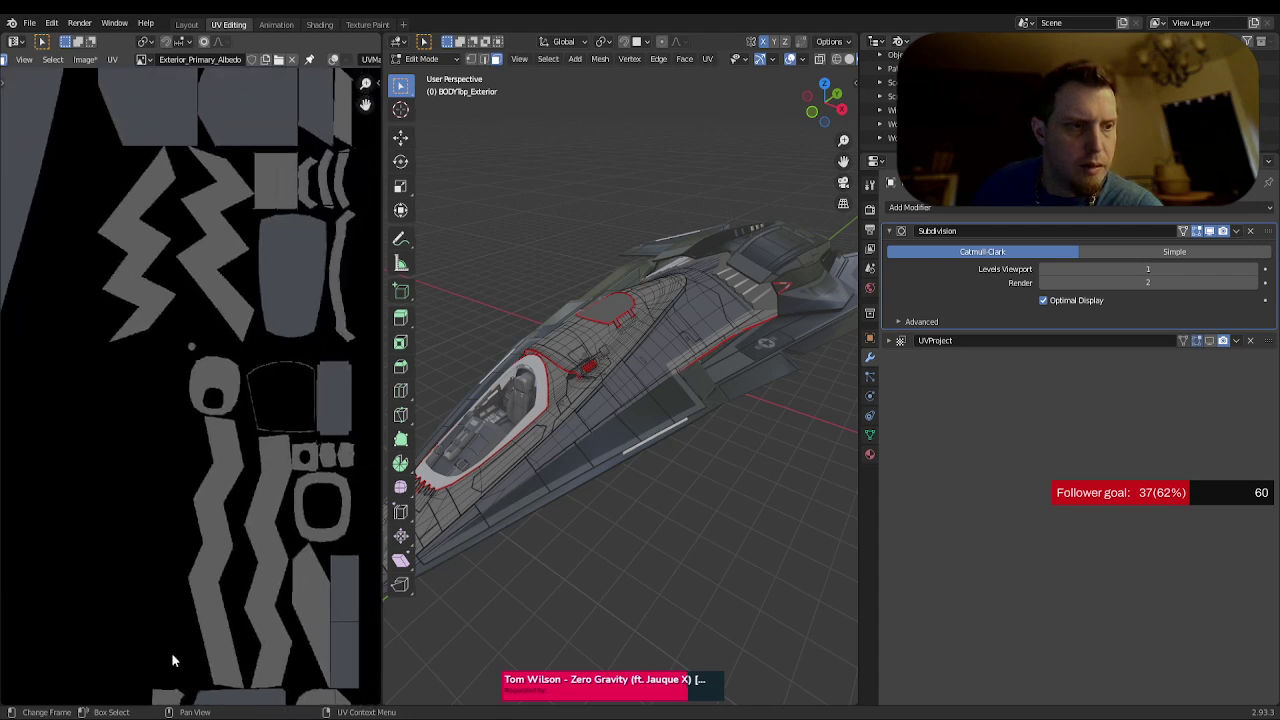
pyautogui.scroll(-2, 165, 620)
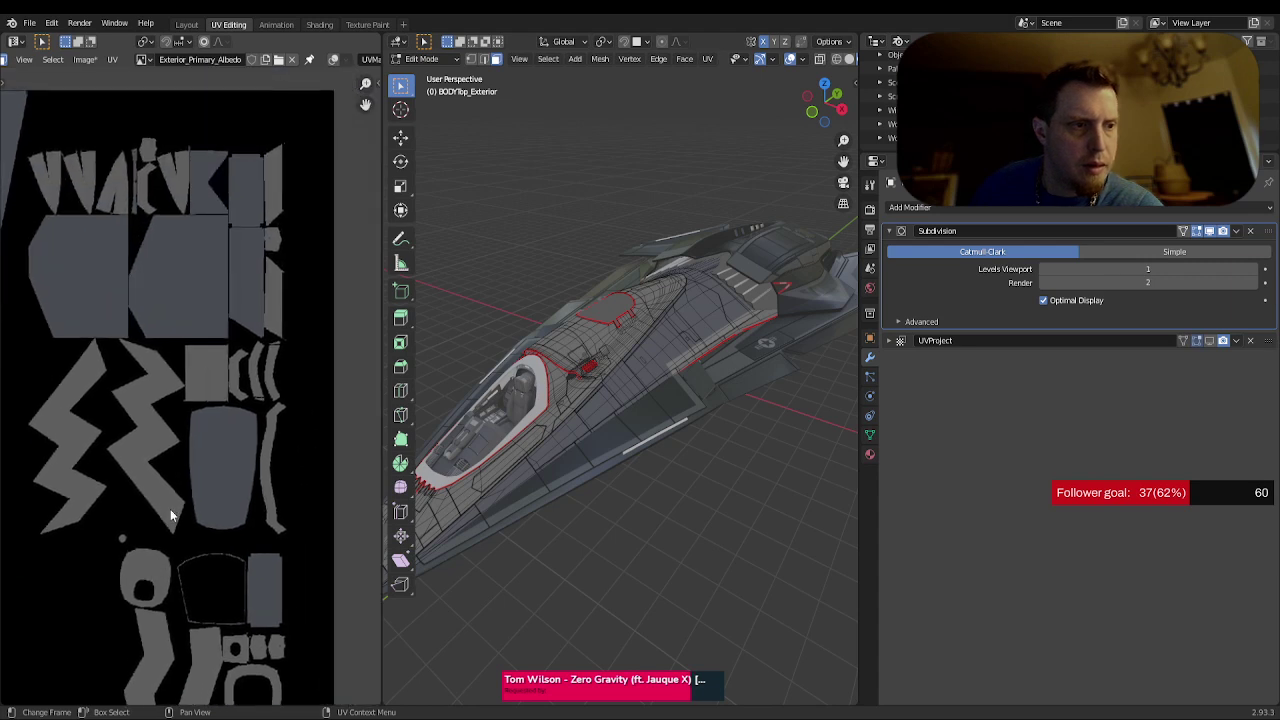
pyautogui.scroll(4, 170, 509)
pyautogui.scroll(-4, 200, 418)
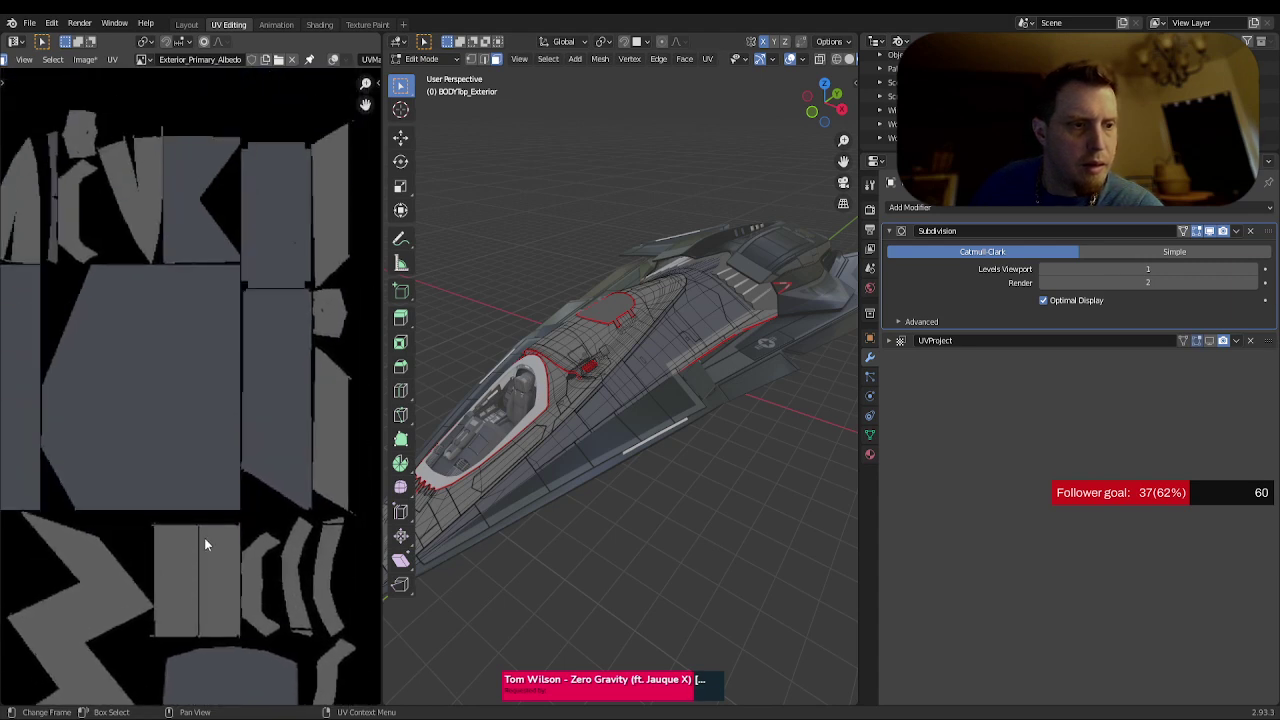
pyautogui.scroll(4, 278, 468)
pyautogui.scroll(4, 89, 491)
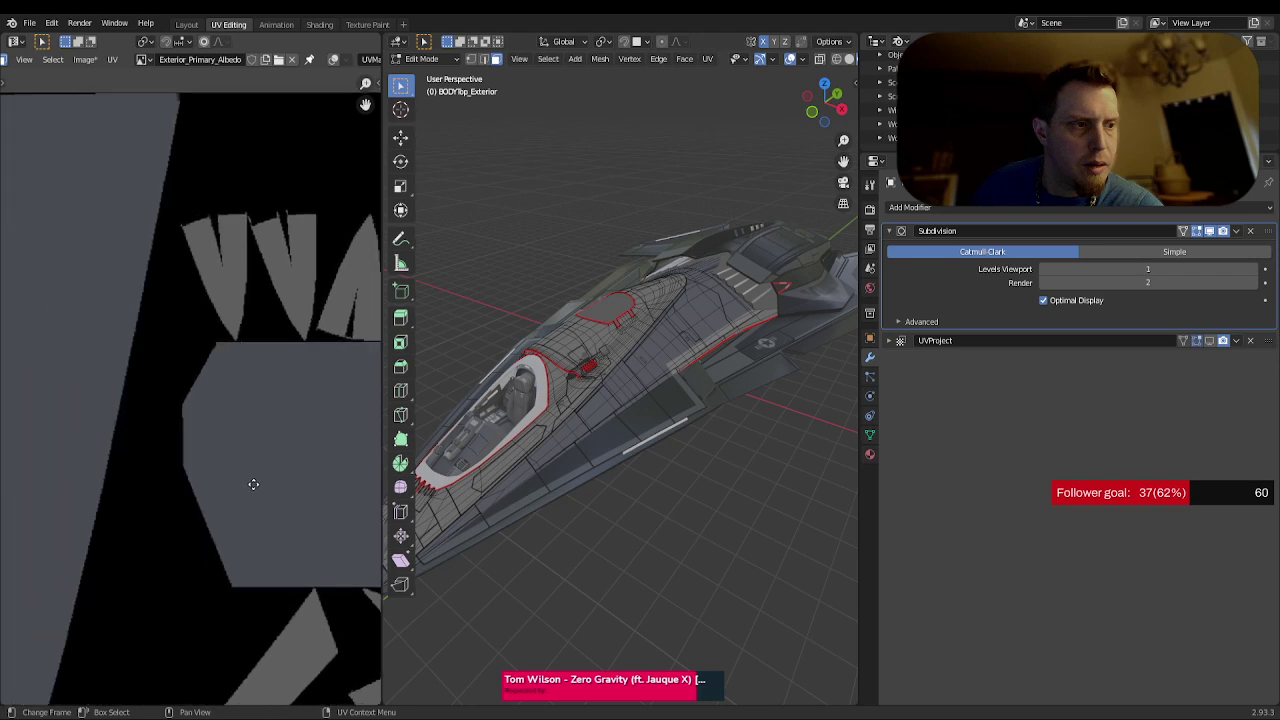
pyautogui.scroll(-4, 43, 366)
pyautogui.scroll(-4, 165, 558)
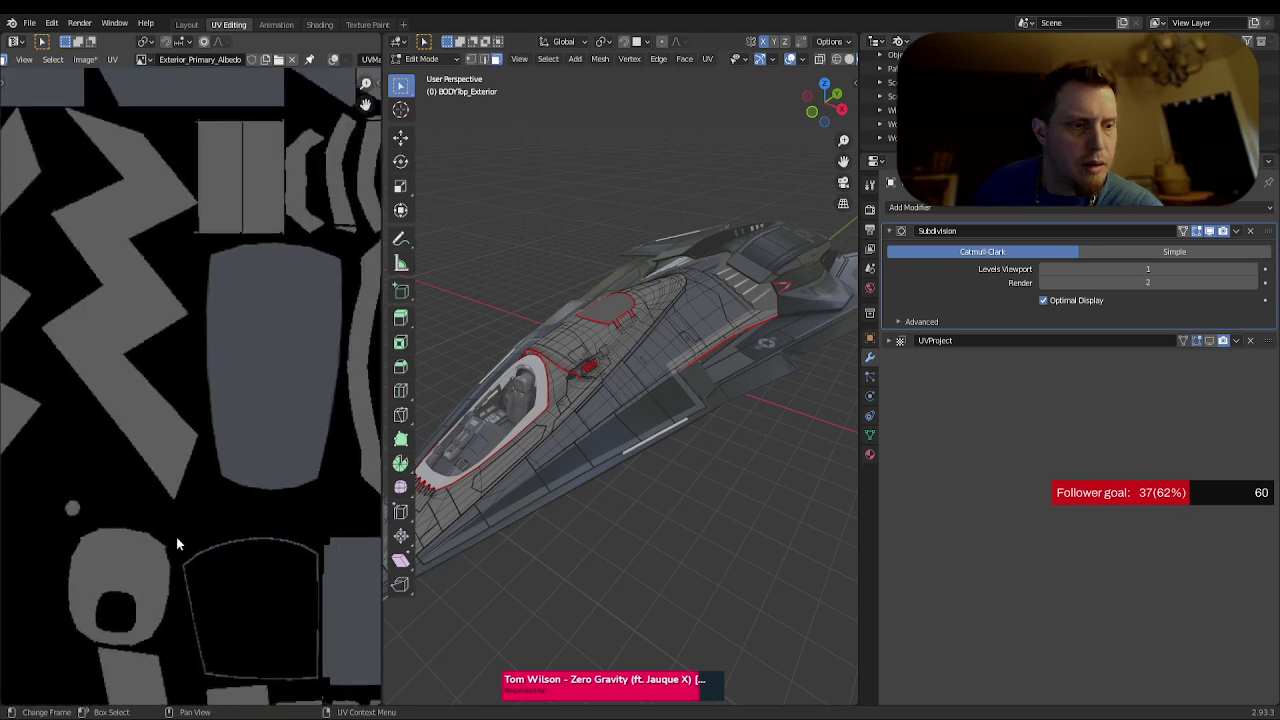
pyautogui.scroll(4, 180, 540)
pyautogui.moveTo(192, 530)
pyautogui.mouseDown(button='middle')
pyautogui.moveTo(211, 257)
pyautogui.moveTo(211, 394)
pyautogui.moveTo(217, 327)
pyautogui.mouseUp(button='middle')
pyautogui.scroll(-3, 229, 286)
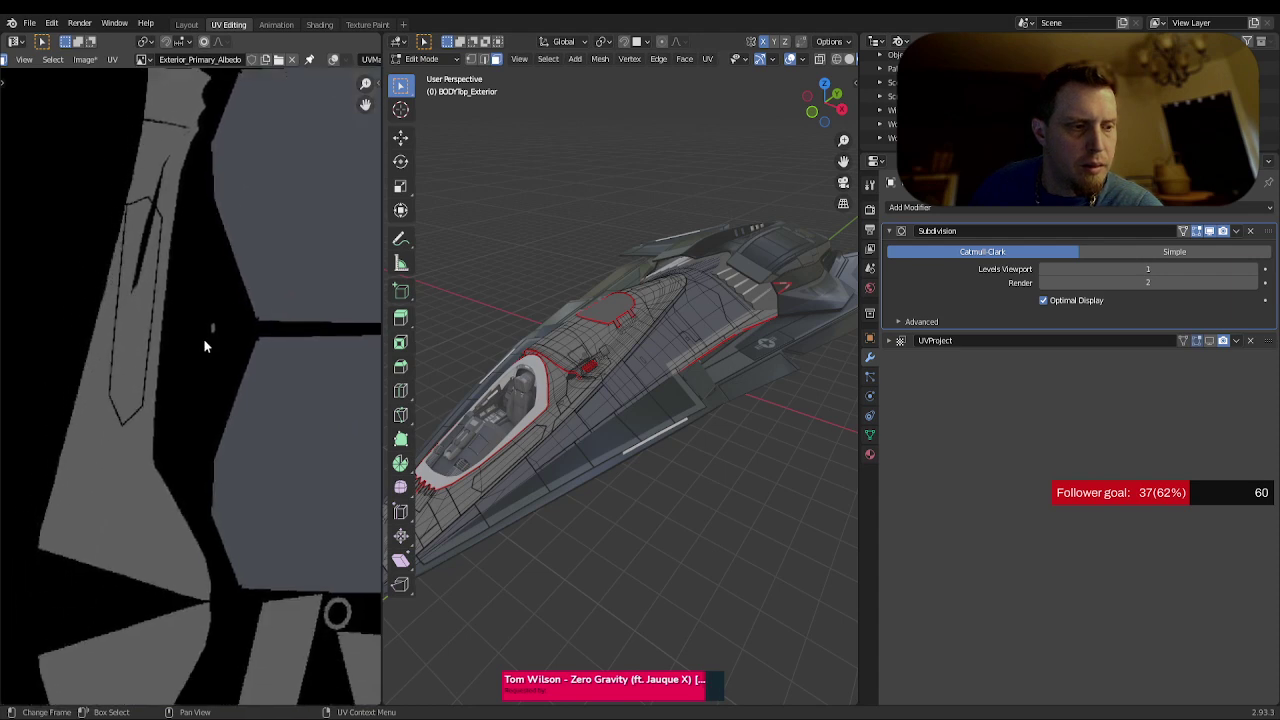
pyautogui.scroll(3, 206, 337)
pyautogui.scroll(-4, 207, 277)
pyautogui.scroll(-3, 207, 277)
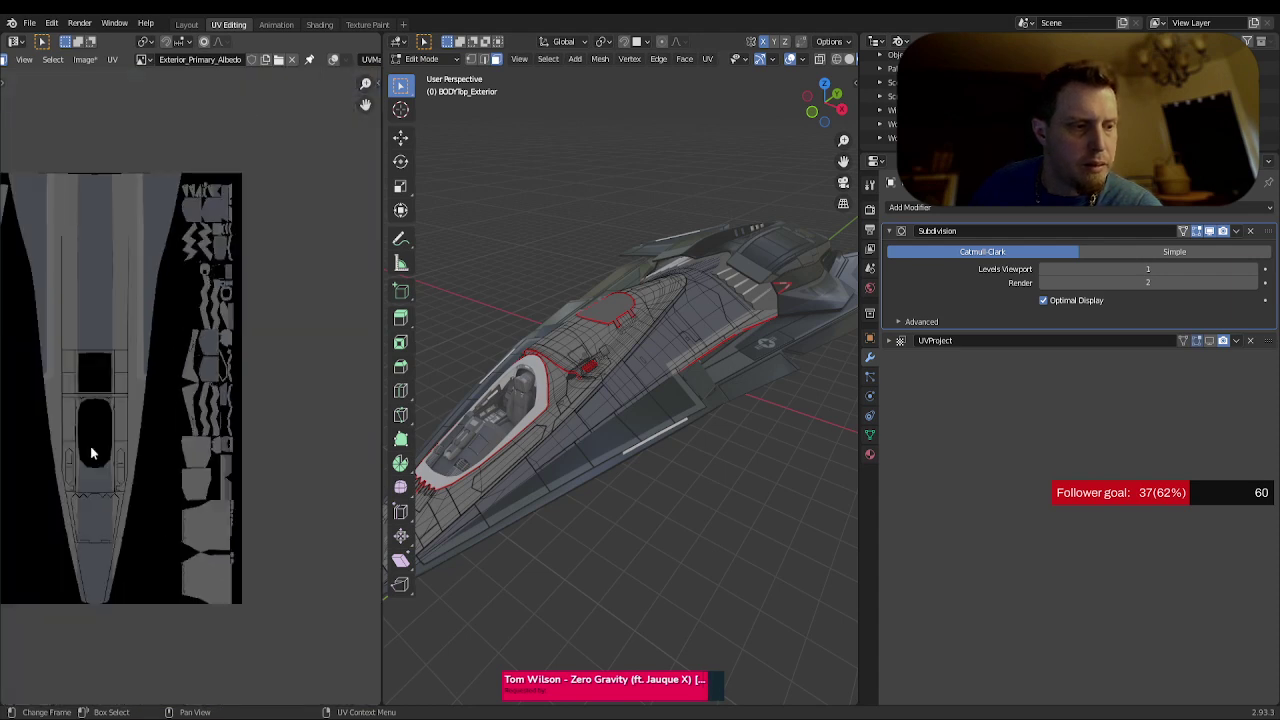
# - Inspect the baked panel lines on both nose ends of the top body island, around the jagged canopy edge
pyautogui.scroll(3, 263, 409)
pyautogui.scroll(5, 266, 413)
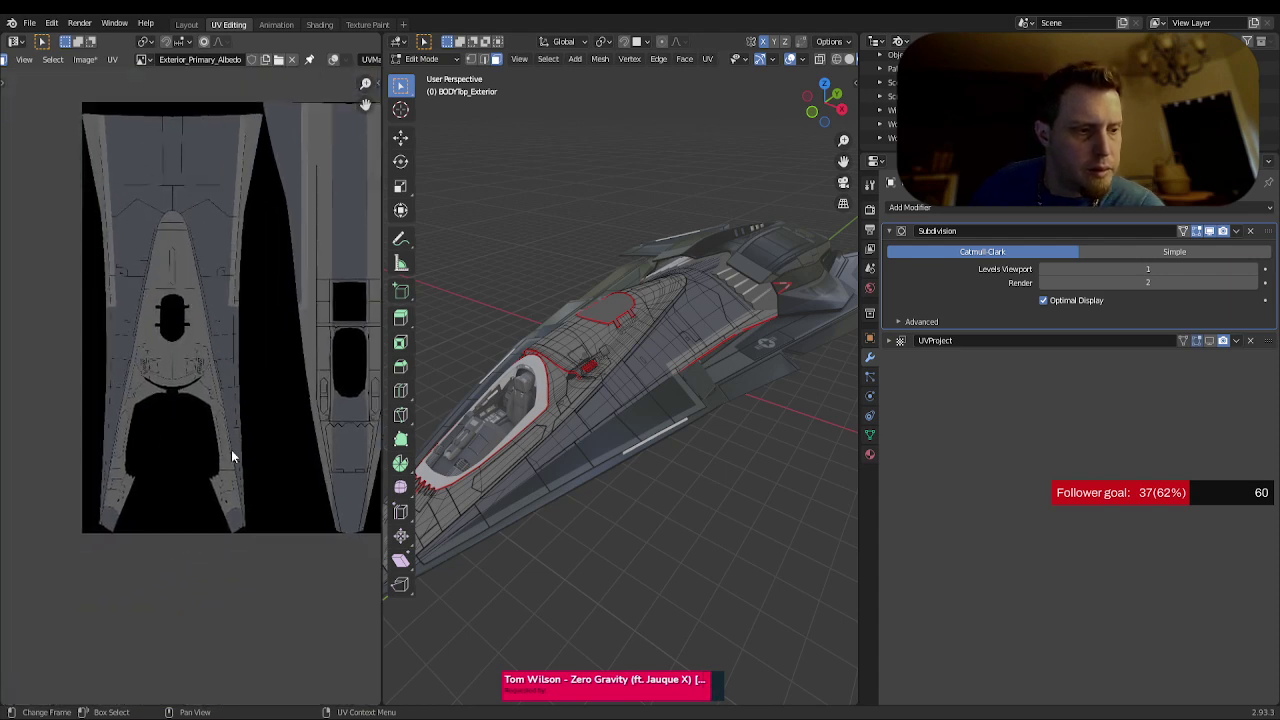
pyautogui.scroll(-3, 206, 280)
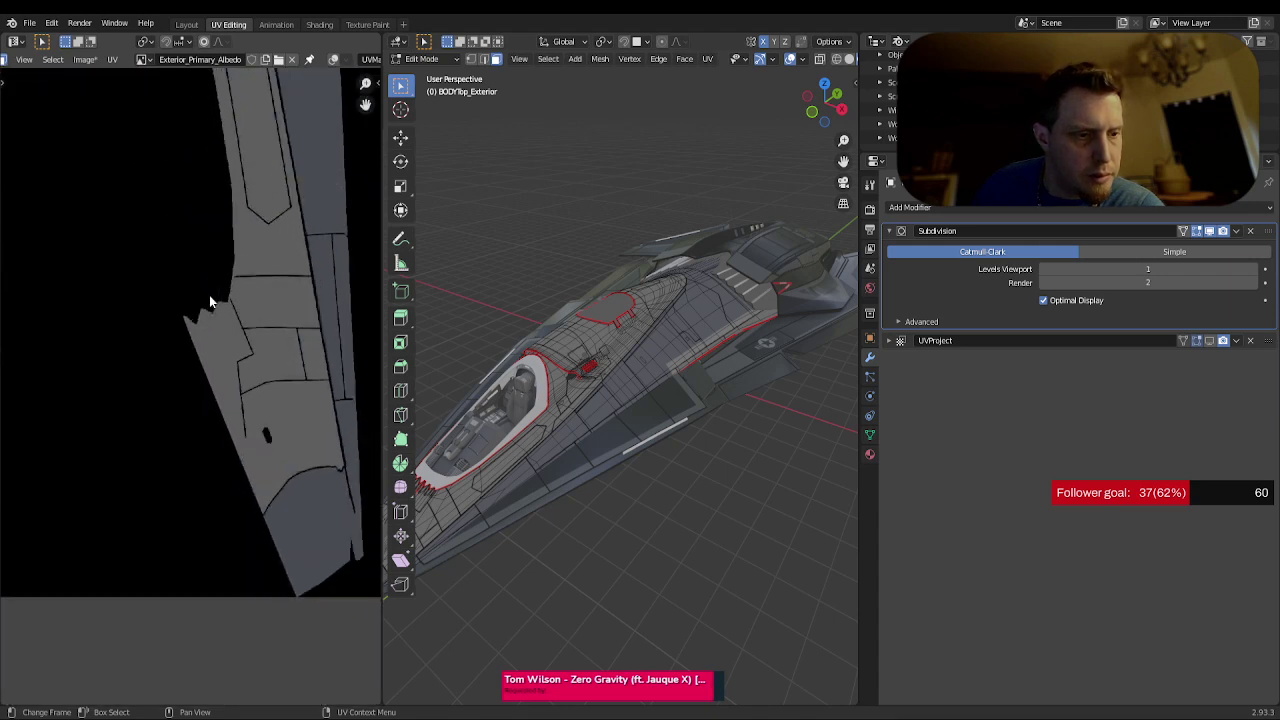
pyautogui.scroll(3, 257, 349)
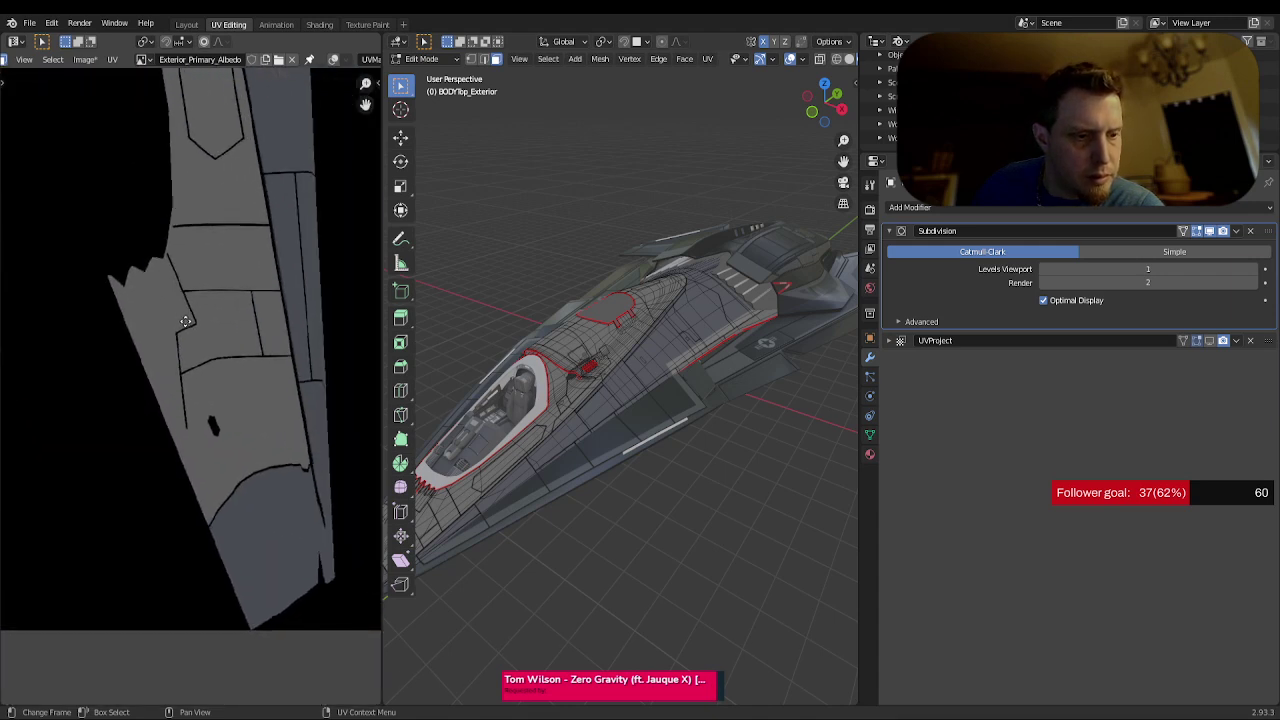
pyautogui.keyDown('ctrl'); pyautogui.hscroll(-10, 185, 321); pyautogui.keyUp('ctrl')
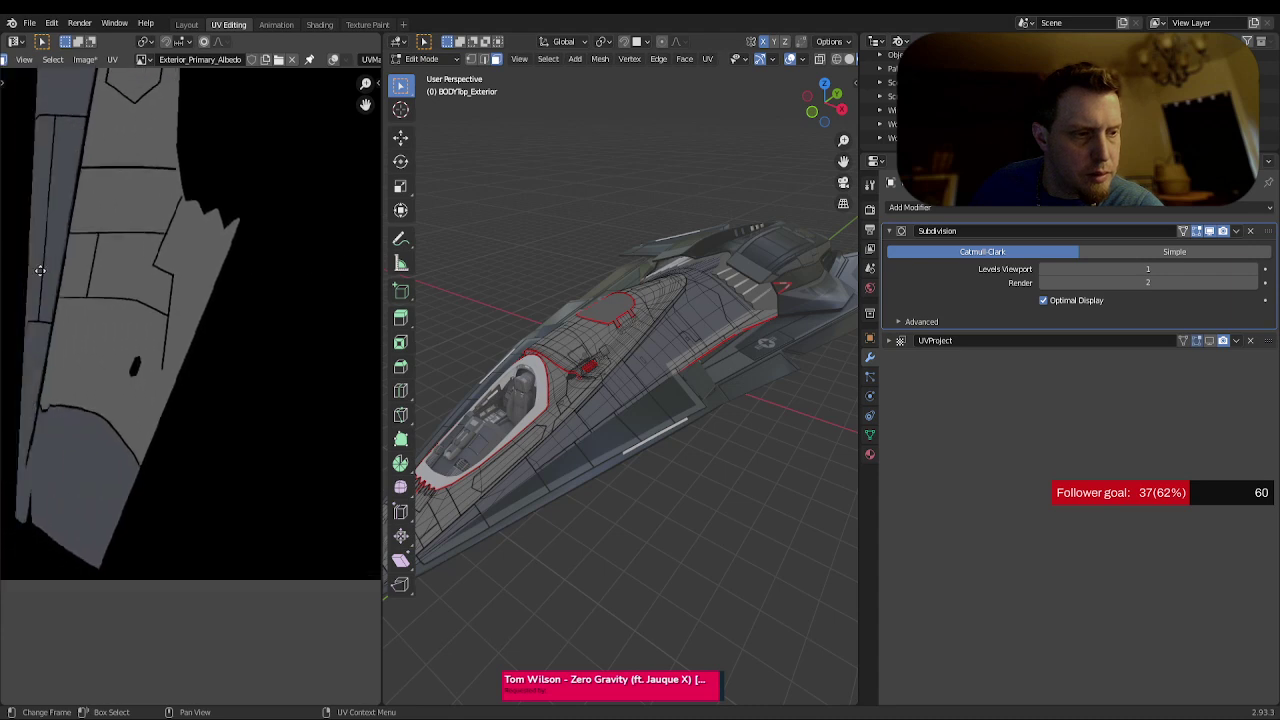
pyautogui.moveTo(40, 270); pyautogui.dragTo(87, 274, button='middle')
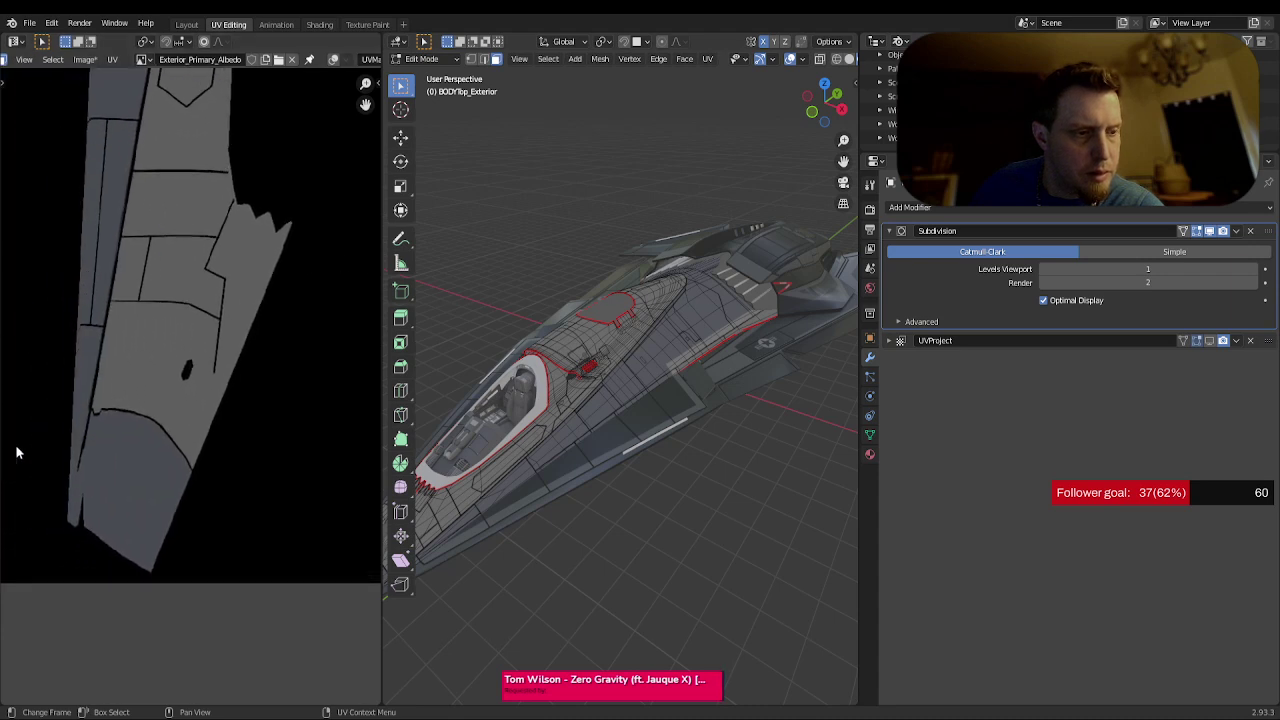
# - Turn the UV overlays back on and compare the top body's UVs with the baked nose ends and small islands
pyautogui.click(334, 60)
pyautogui.scroll(-4, 285, 329)
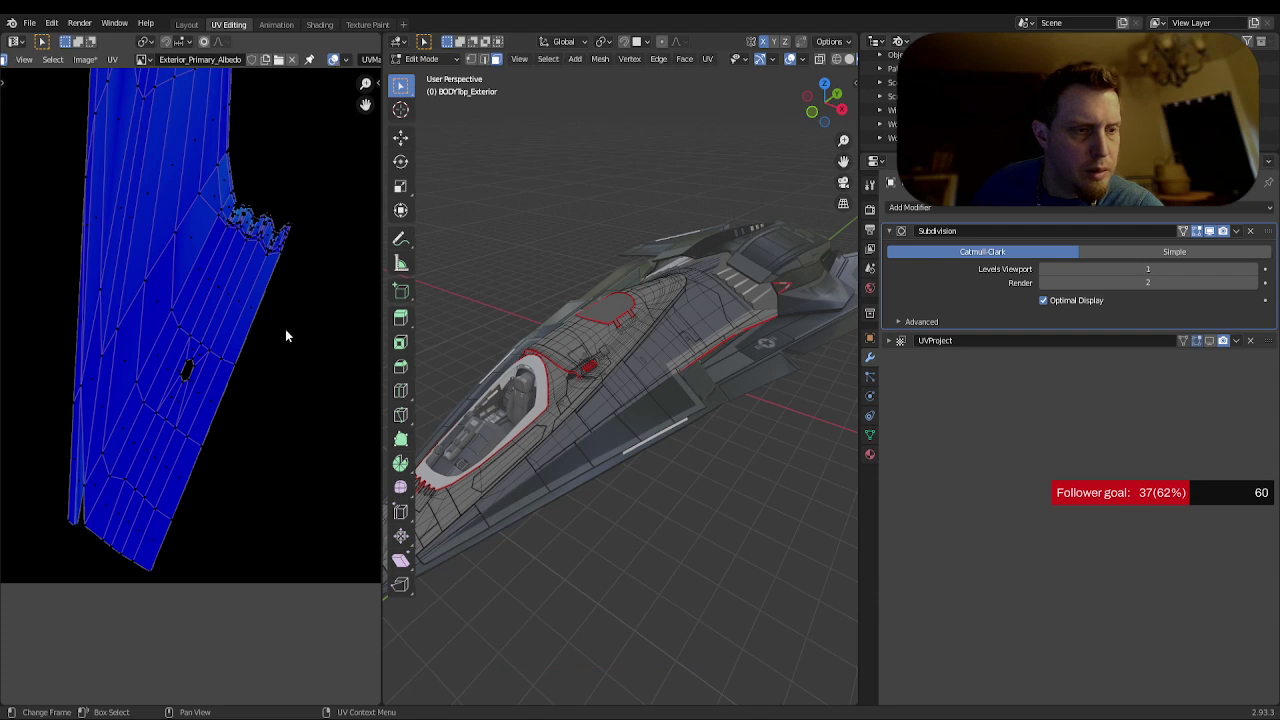
pyautogui.moveTo(305, 376); pyautogui.dragTo(43, 443, button='middle')
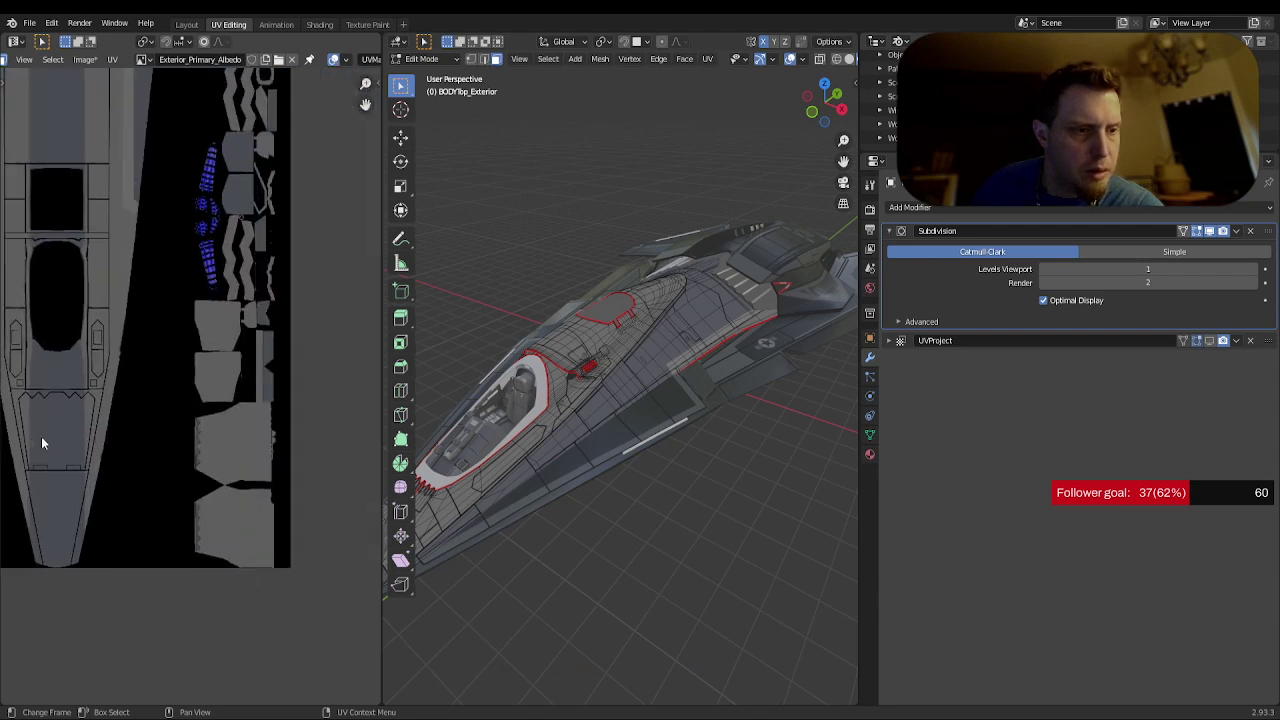
# - Examine how the top body's mirrored wing-shaped UV islands line up with the edges of the baked albedo
pyautogui.moveTo(166, 303); pyautogui.dragTo(241, 371, button='middle')
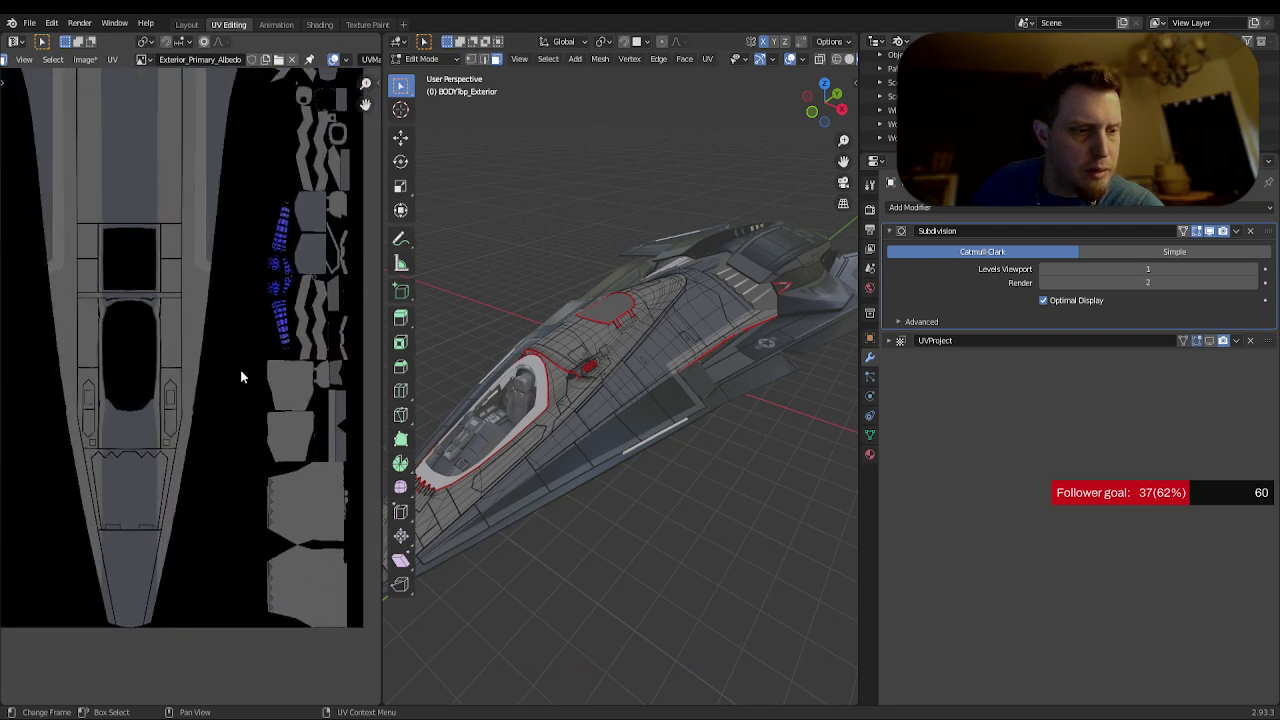
pyautogui.scroll(-3, 211, 471)
pyautogui.scroll(6, 211, 480)
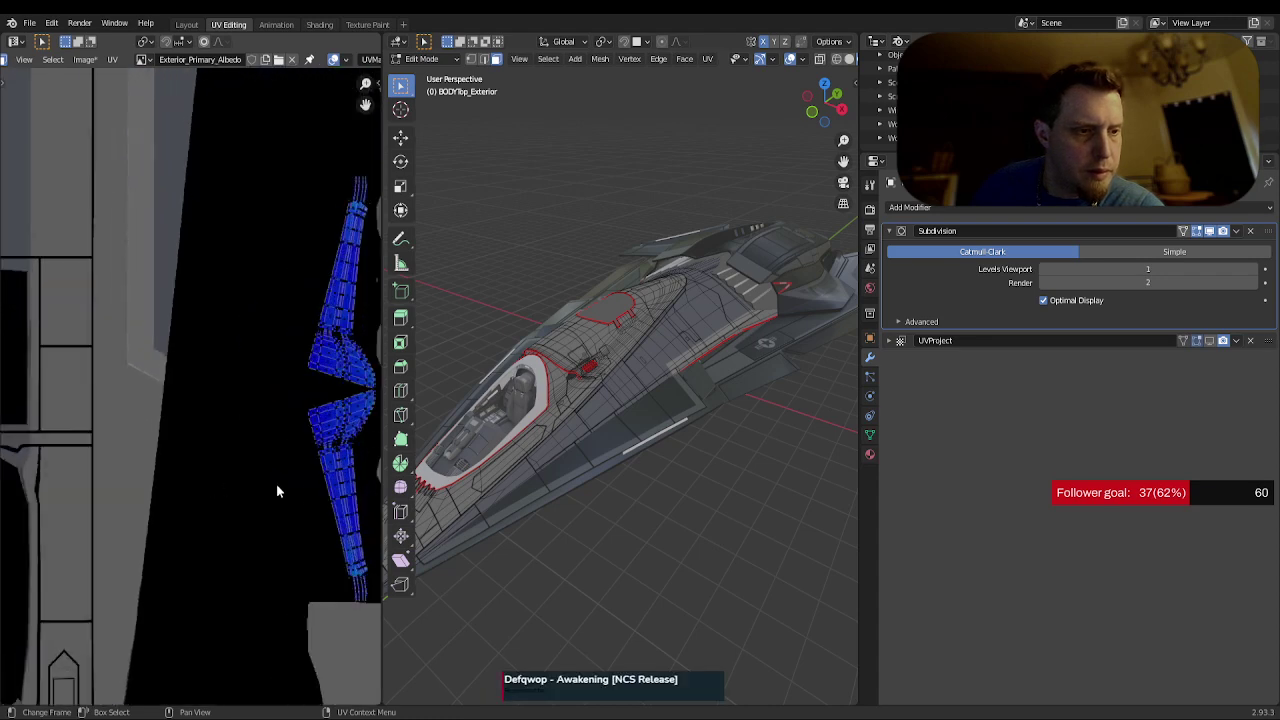
pyautogui.moveTo(276, 485); pyautogui.dragTo(214, 486, button='middle')
pyautogui.scroll(5, 203, 480)
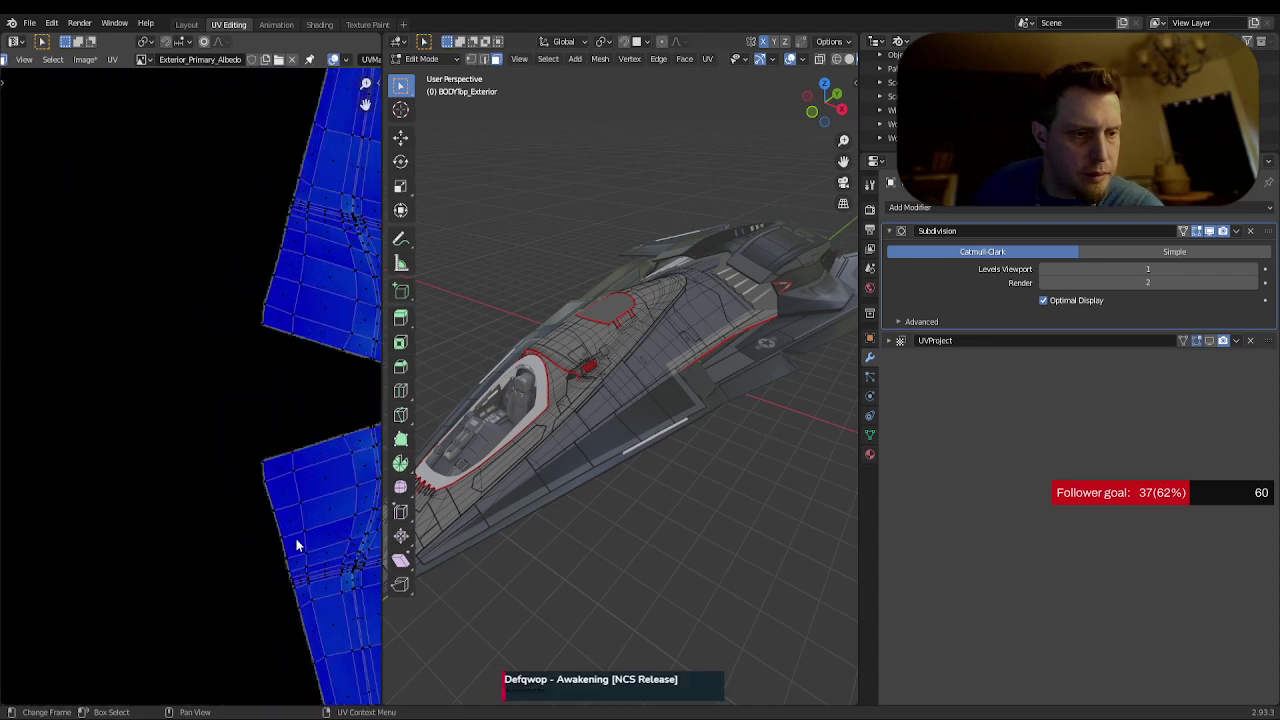
pyautogui.moveTo(297, 537); pyautogui.dragTo(177, 414, button='middle')
pyautogui.scroll(4, 176, 418)
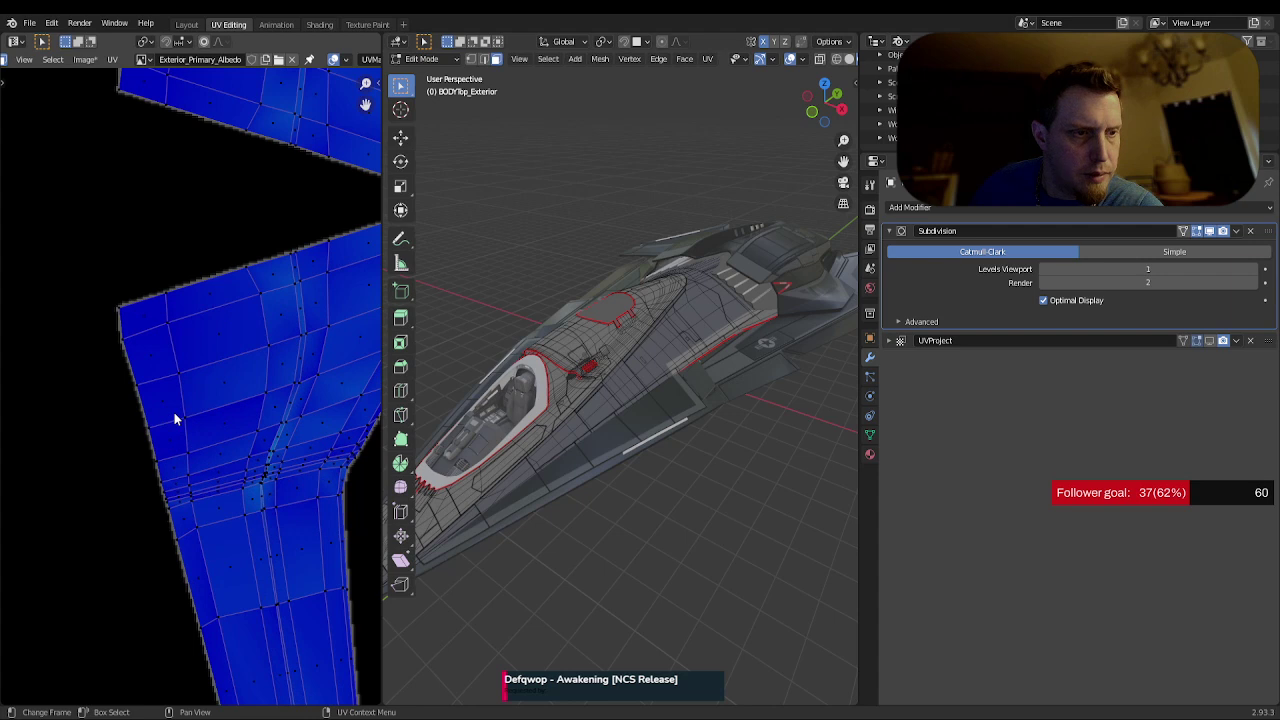
pyautogui.moveTo(174, 420); pyautogui.dragTo(177, 551, button='middle')
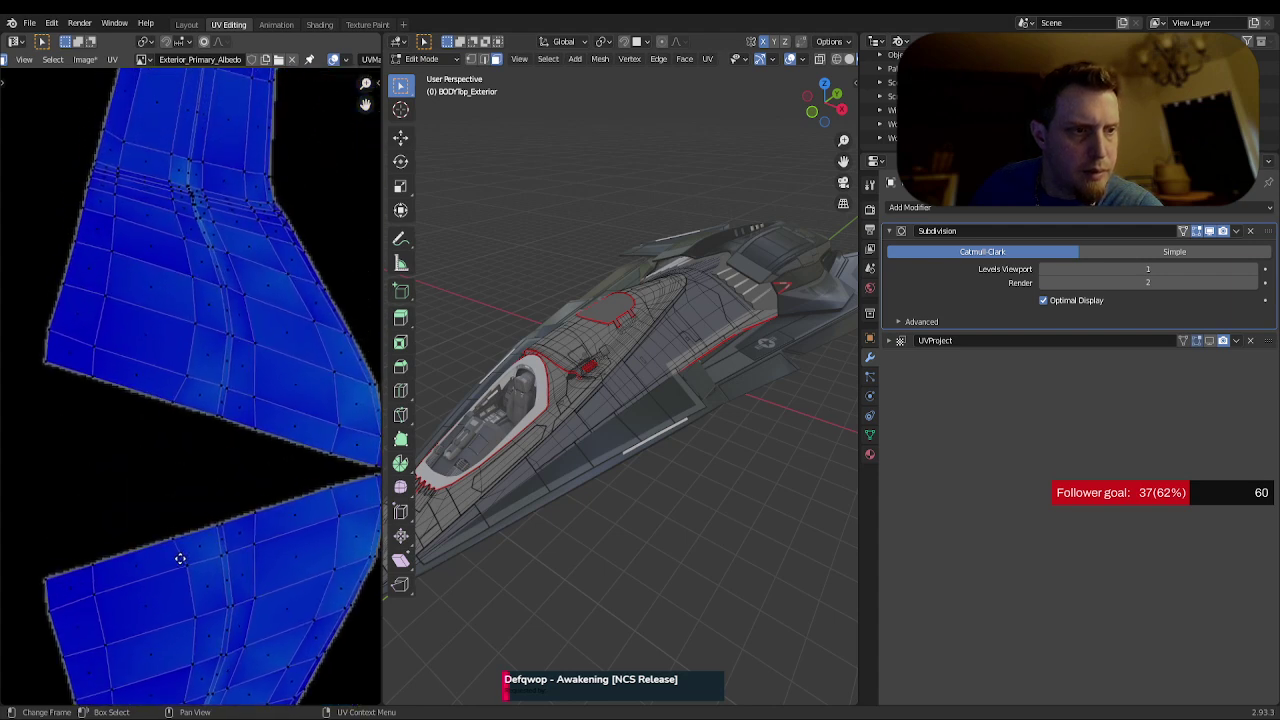
pyautogui.moveTo(225, 340); pyautogui.dragTo(191, 531, button='middle')
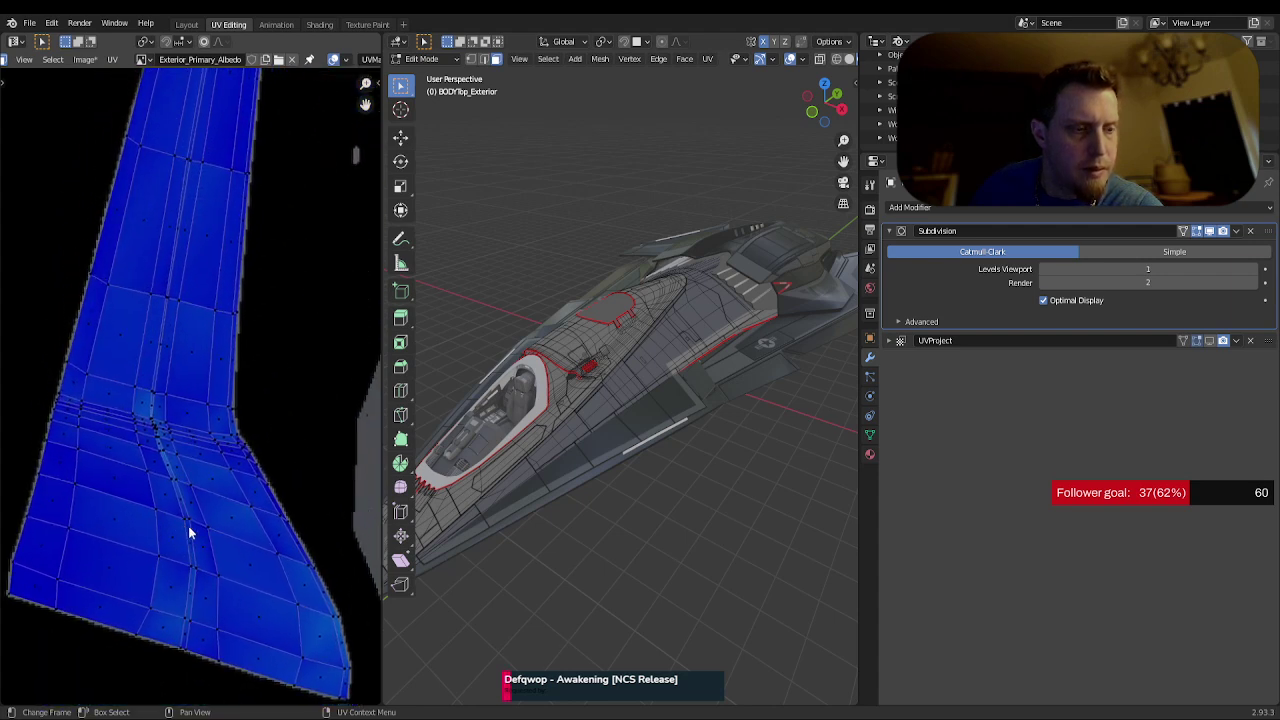
pyautogui.scroll(-4, 180, 515)
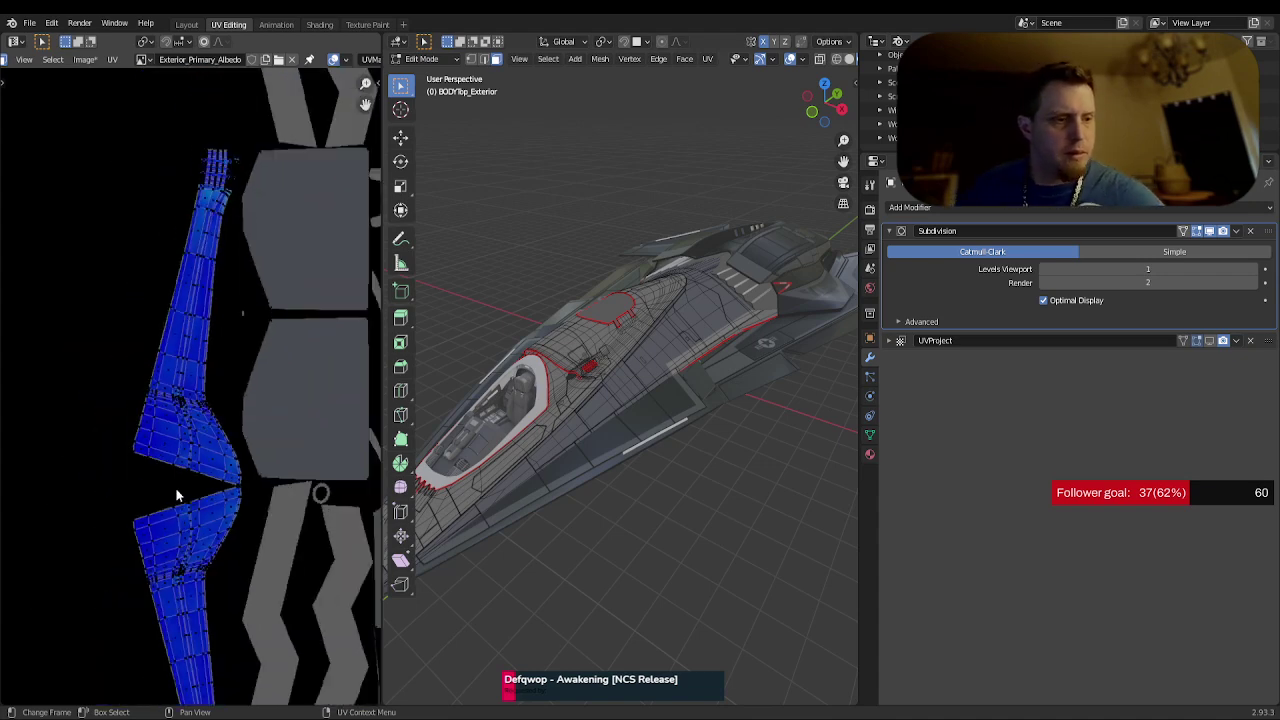
# - Leave Edit Mode and review the whole Exterior_Primary_Albedo image without the UV overlay
pyautogui.press('Tab')
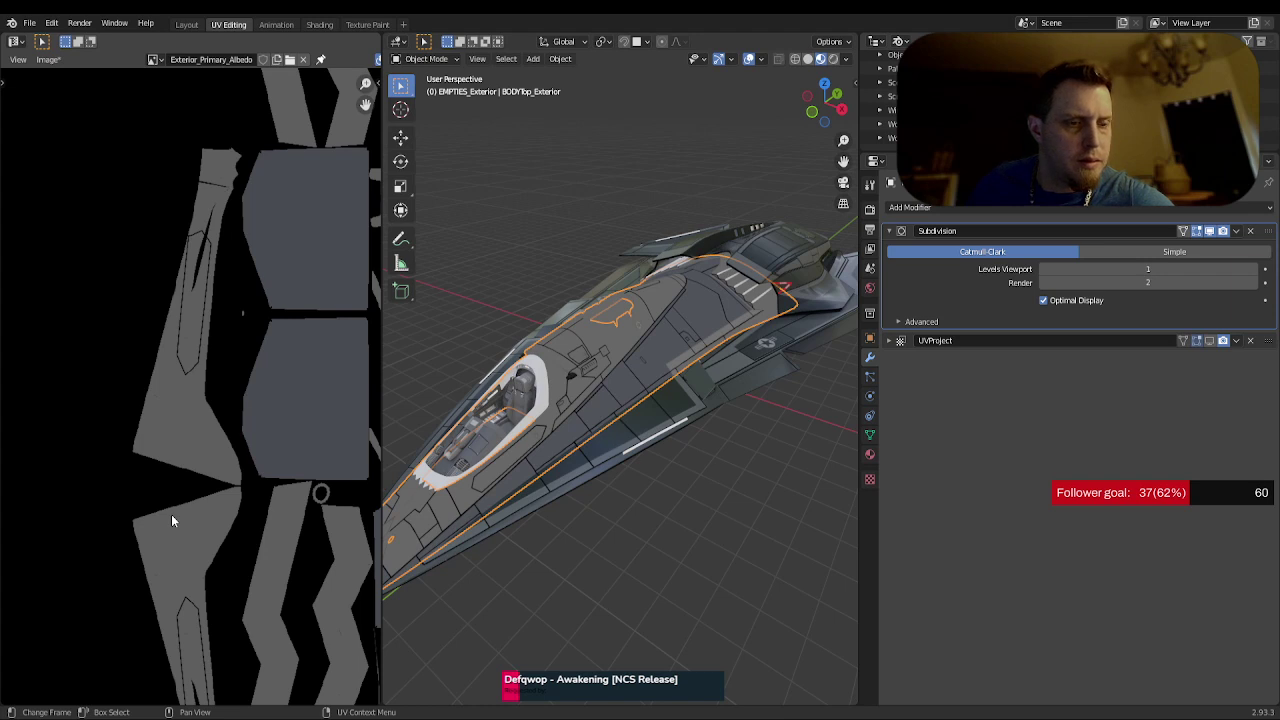
pyautogui.scroll(-1, 171, 514)
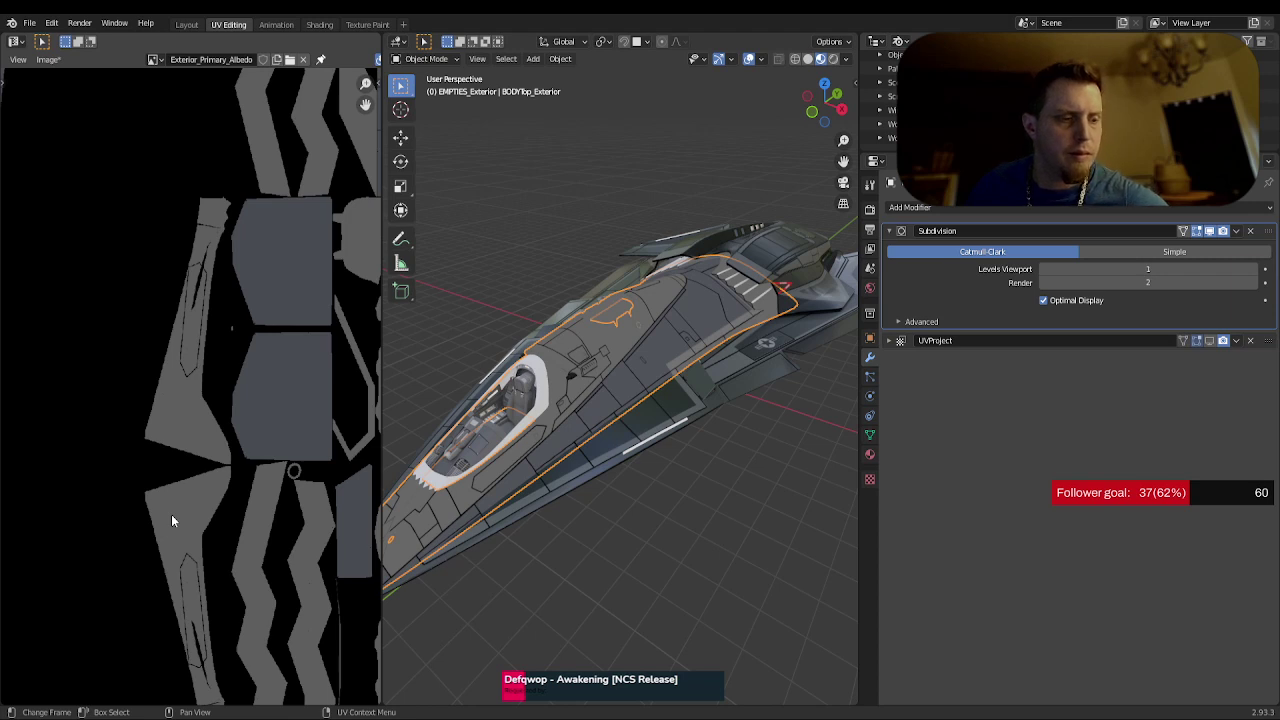
pyautogui.scroll(-3, 167, 514)
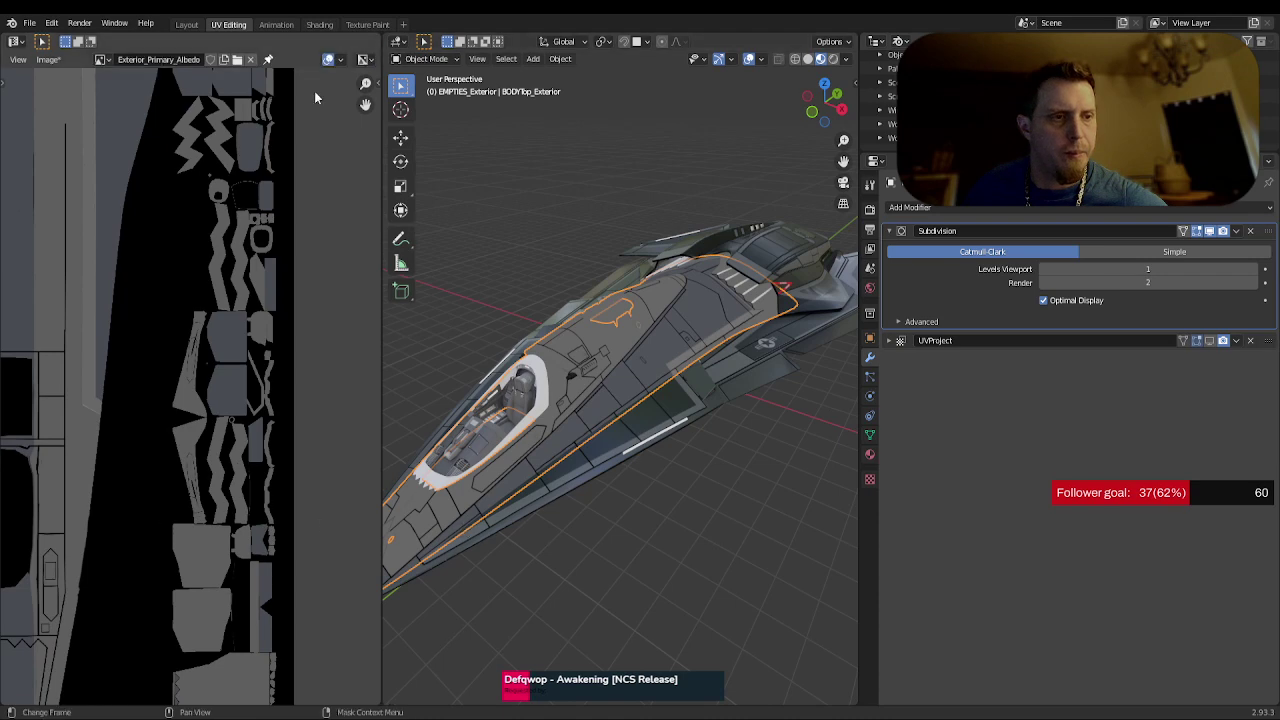
pyautogui.scroll(-4, 200, 460)
pyautogui.moveTo(160, 440); pyautogui.dragTo(244, 462, button='middle')
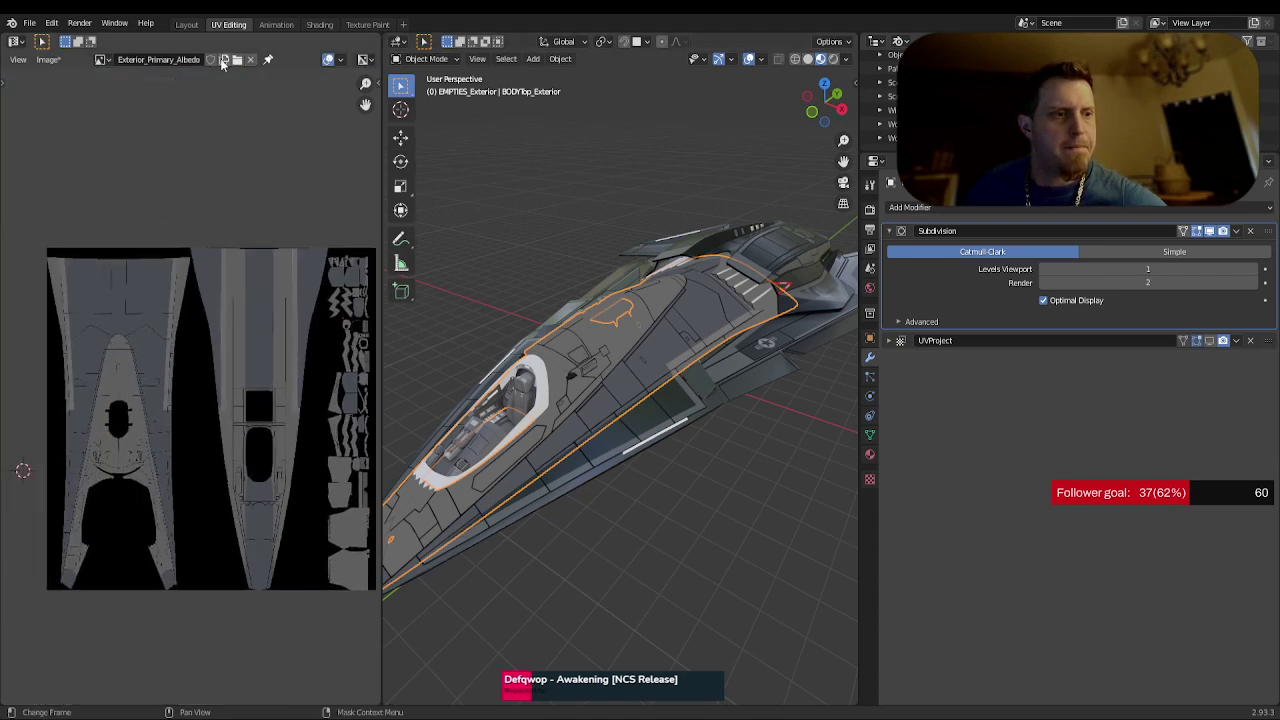
# - Return to the Layout workspace and move the Exterior_Primary_Albedo image node below the material's shader preset group
pyautogui.click(190, 24)
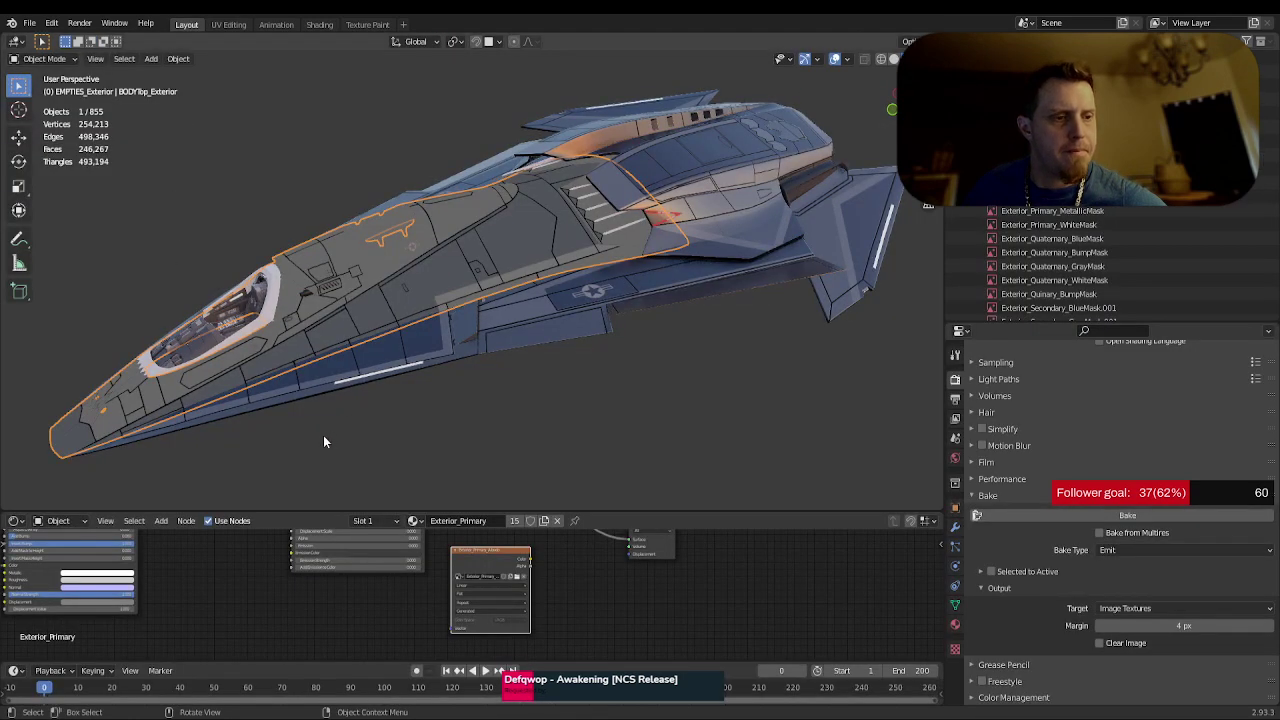
pyautogui.scroll(-2, 700, 567)
pyautogui.moveTo(700, 567); pyautogui.dragTo(647, 566, button='middle')
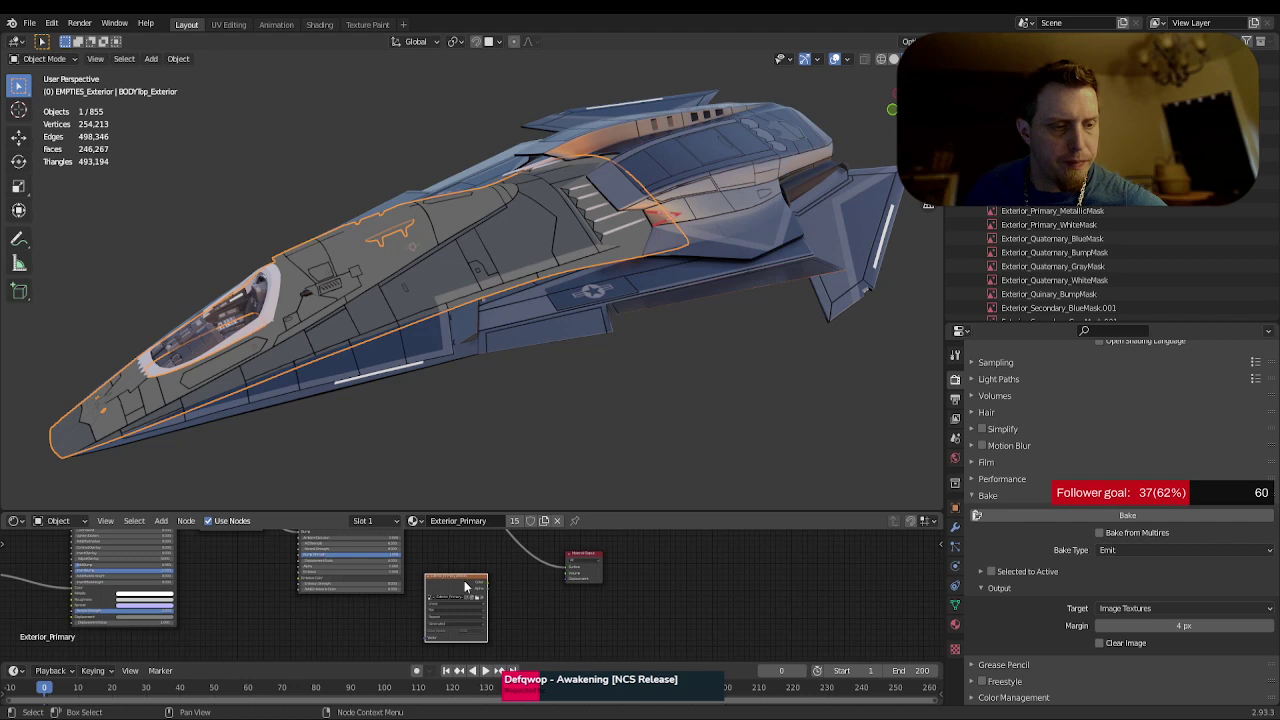
pyautogui.moveTo(464, 582); pyautogui.dragTo(324, 631)
pyautogui.moveTo(434, 618); pyautogui.dragTo(434, 618)
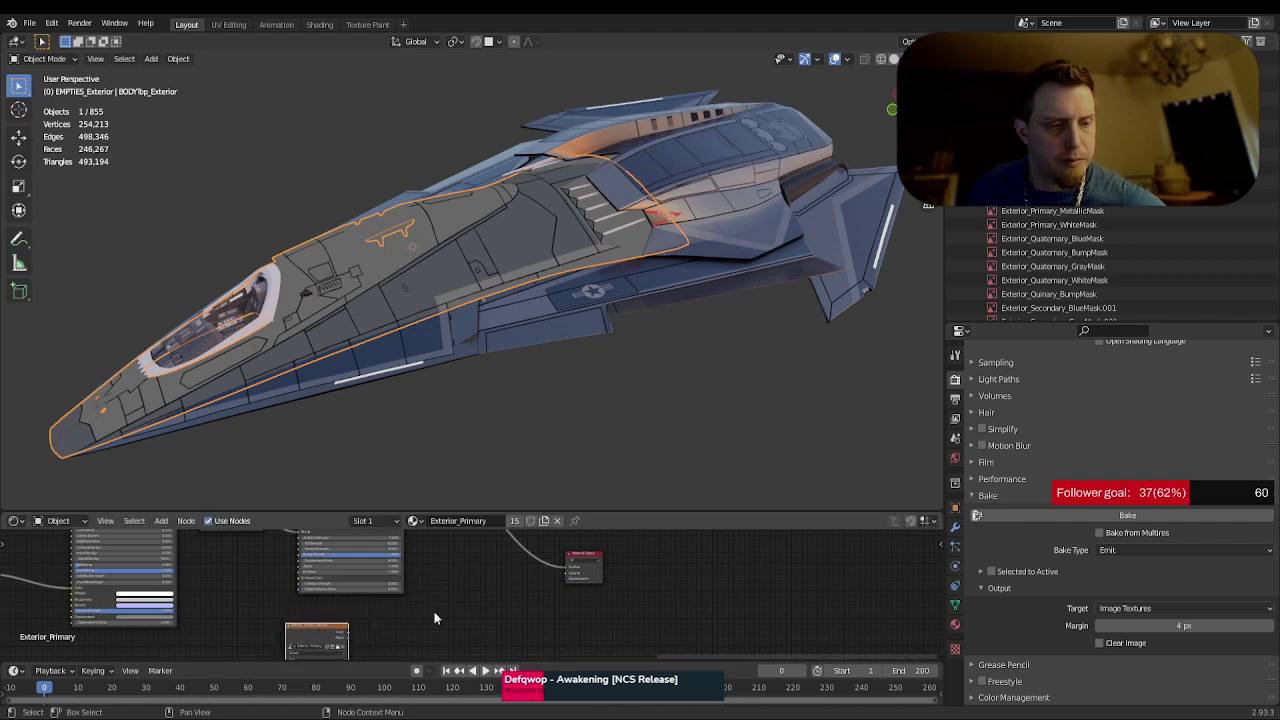
# - Add a Principled BSDF beside the albedo image node, feeding the image color into Base Color and the BSDF into the Material Output's Surface
pyautogui.hotkey('shift', 'a')
pyautogui.moveTo(434, 618)
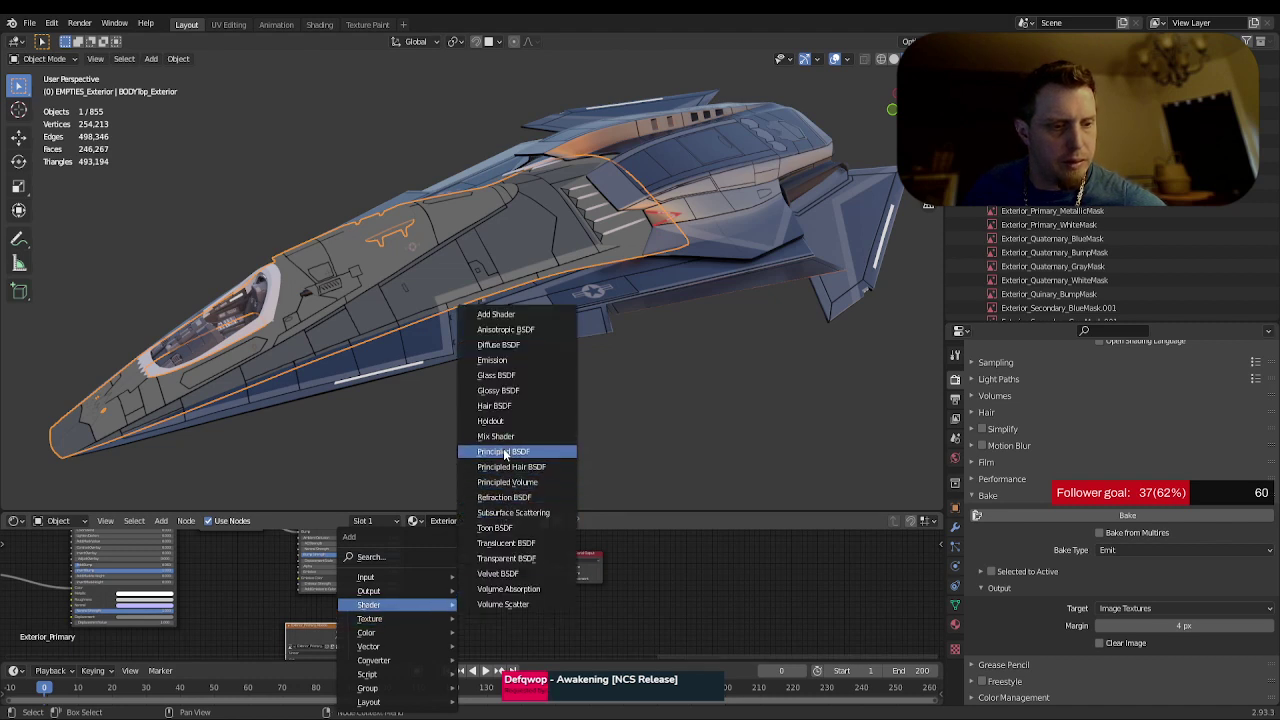
pyautogui.click(500, 451)
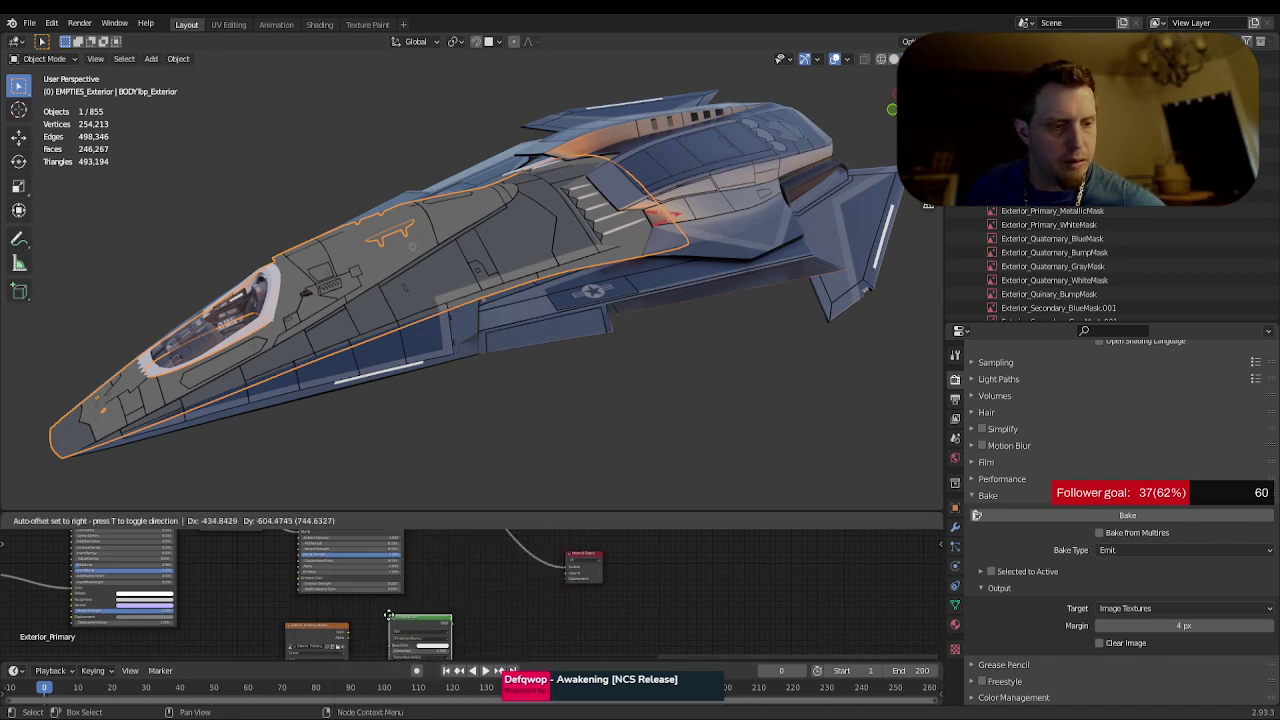
pyautogui.click(388, 616)
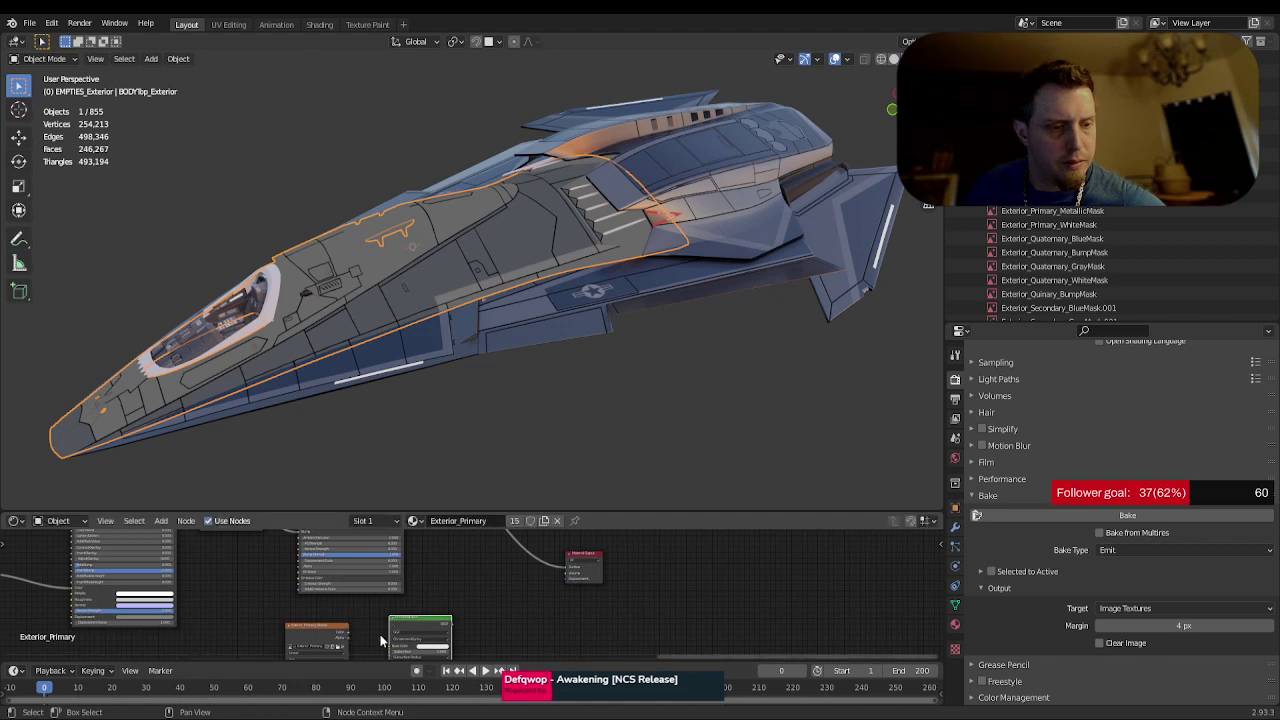
pyautogui.moveTo(348, 632); pyautogui.dragTo(571, 604)
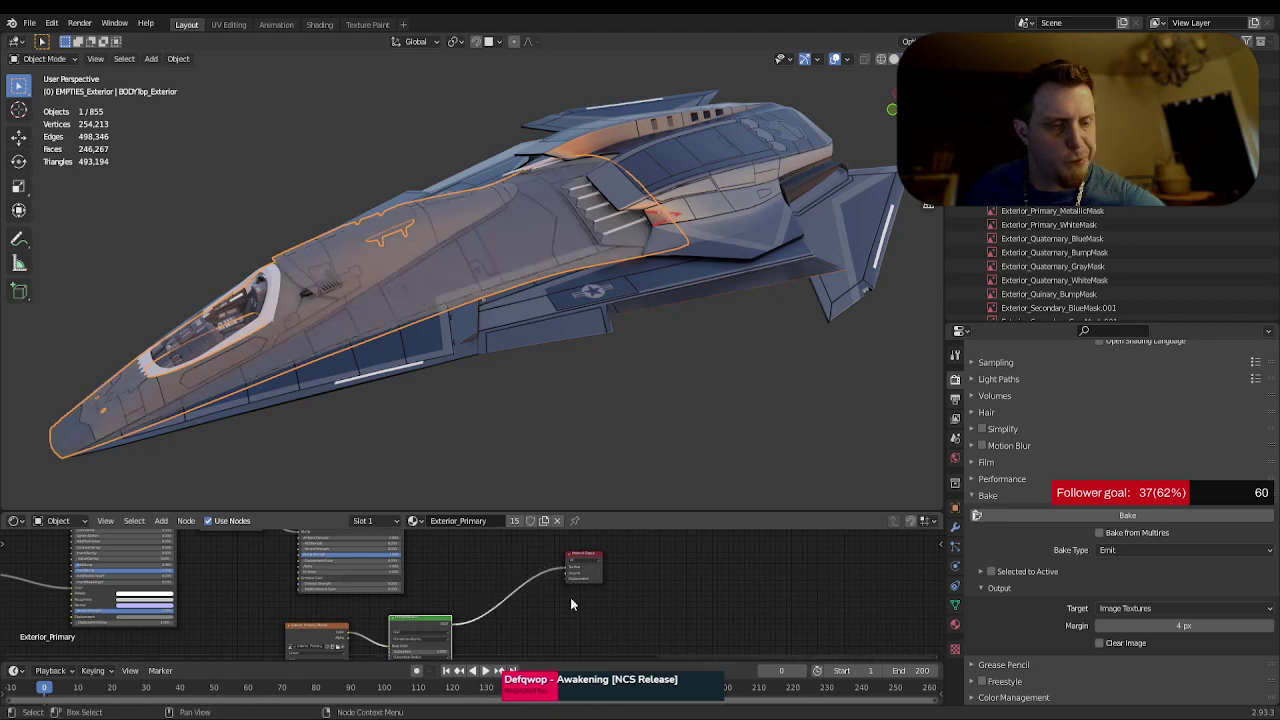
# - Set the new Principled BSDF's Metallic value to 1.000
pyautogui.moveTo(323, 352); pyautogui.dragTo(520, 420, button='middle')
pyautogui.scroll(5, 333, 357)
pyautogui.scroll(4, 333, 354)
pyautogui.keyDown('shift'); pyautogui.scroll(-2, 538, 548); pyautogui.keyUp('shift')
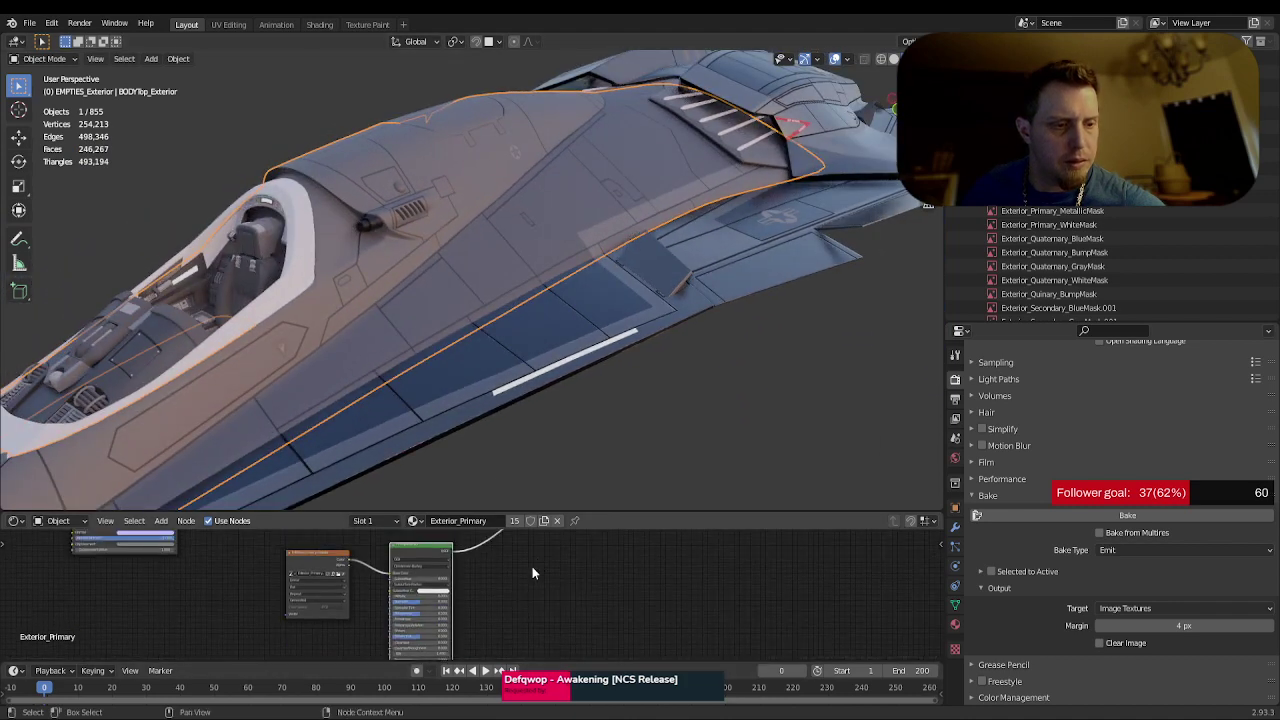
pyautogui.scroll(2, 463, 606)
pyautogui.click(378, 600)
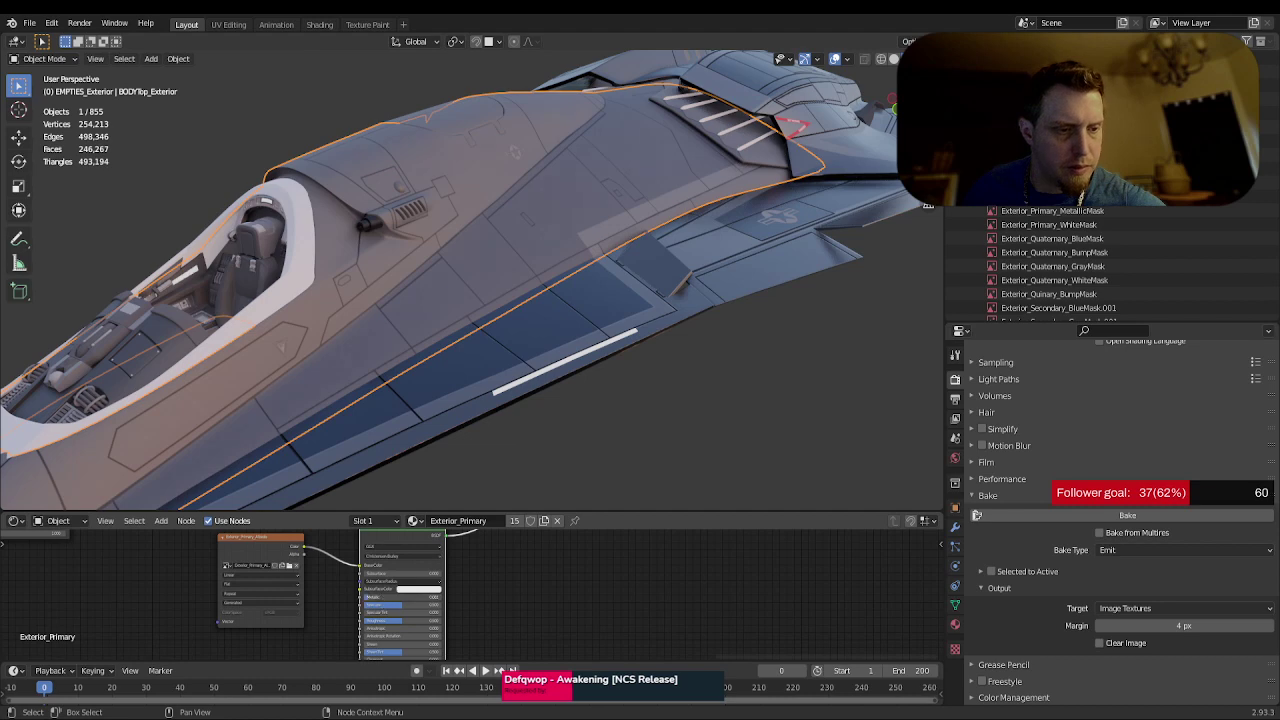
pyautogui.write('0')
pyautogui.press('Return')
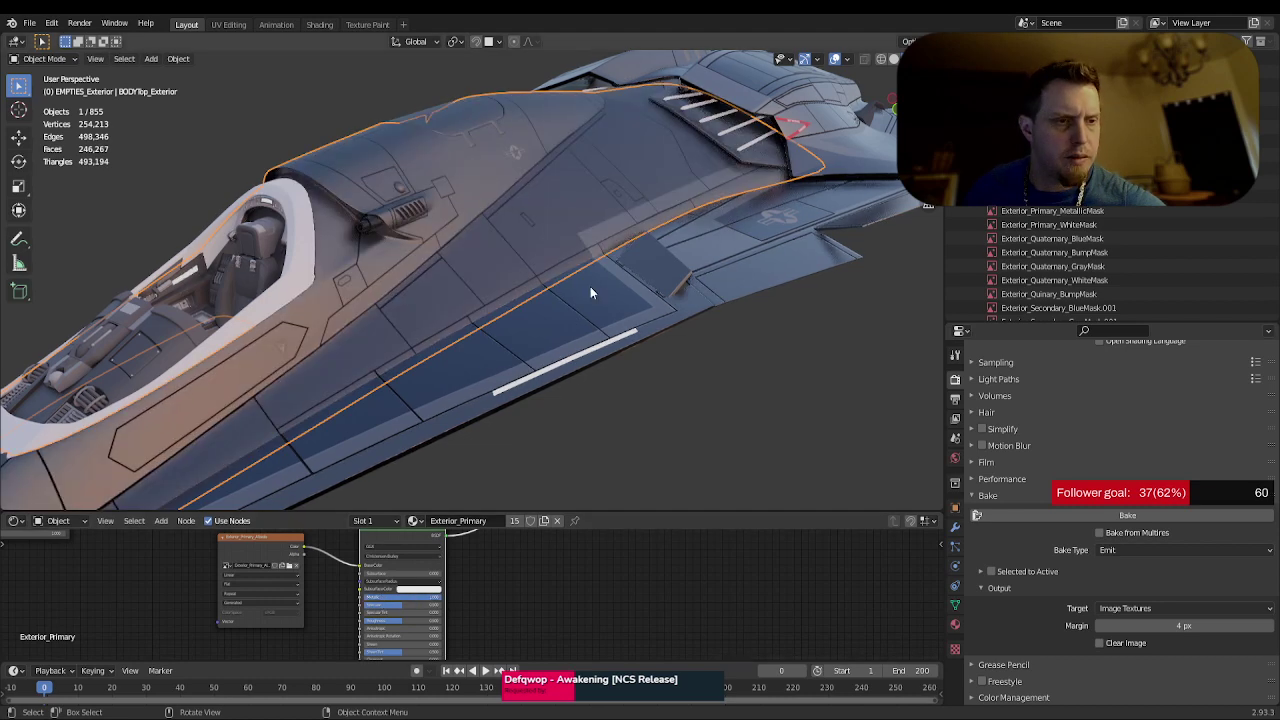
# - Inspect the baked albedo on the top body from both sides, checking the panel lines, gun area, canopy surround and nose
pyautogui.moveTo(630, 268); pyautogui.dragTo(474, 240, button='middle')
pyautogui.scroll(-5, 616, 264)
pyautogui.scroll(4, 472, 235)
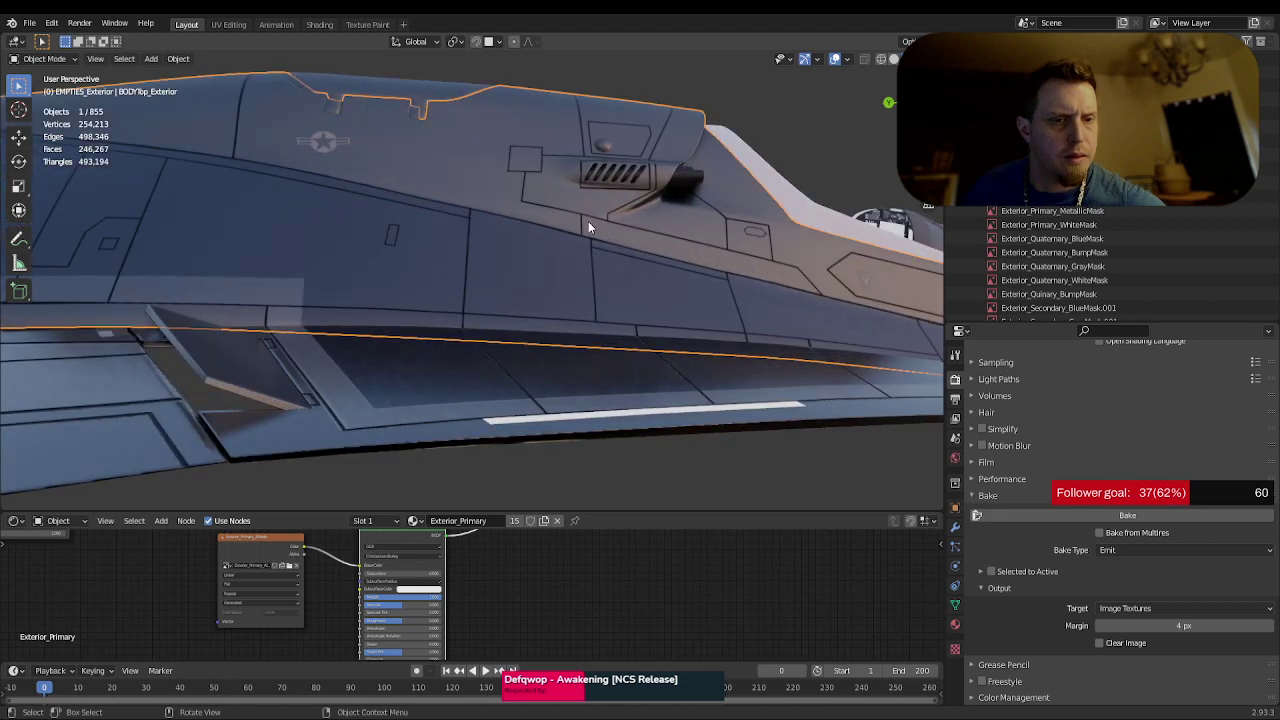
pyautogui.moveTo(588, 221); pyautogui.dragTo(308, 263, button='middle')
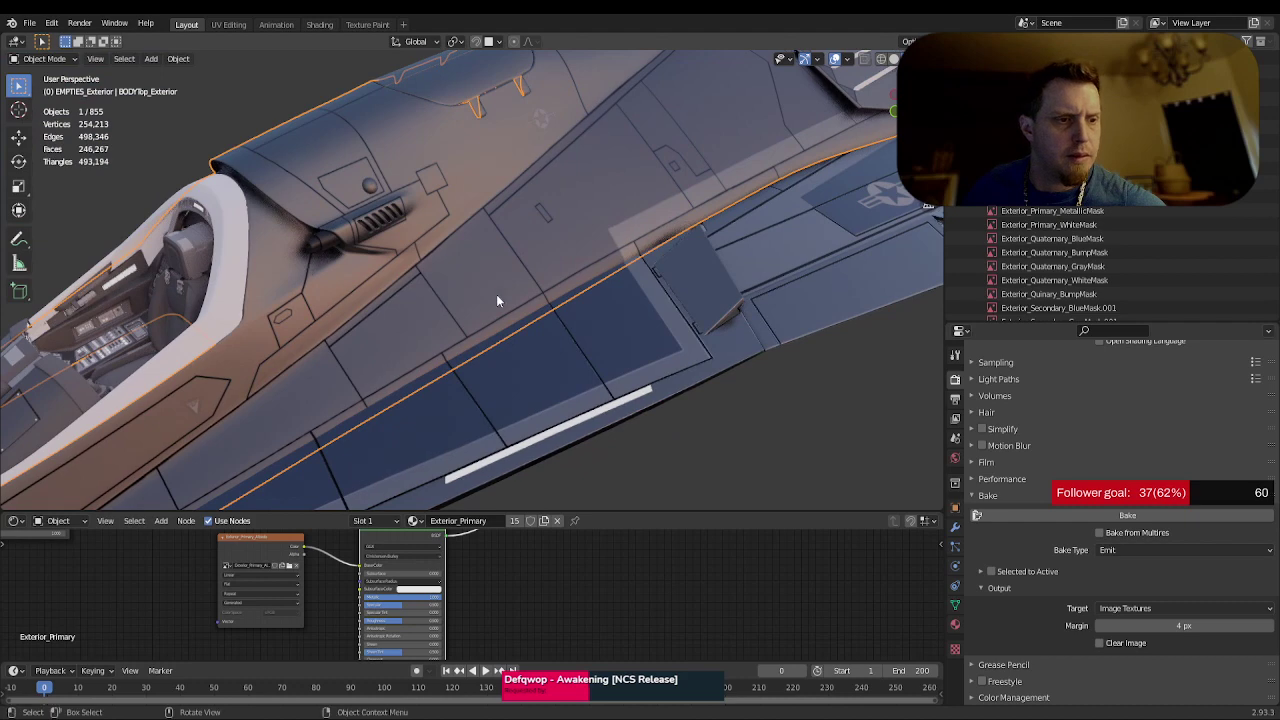
pyautogui.moveTo(497, 297); pyautogui.dragTo(641, 257, button='middle')
pyautogui.scroll(4, 470, 307)
pyautogui.scroll(-3, 557, 268)
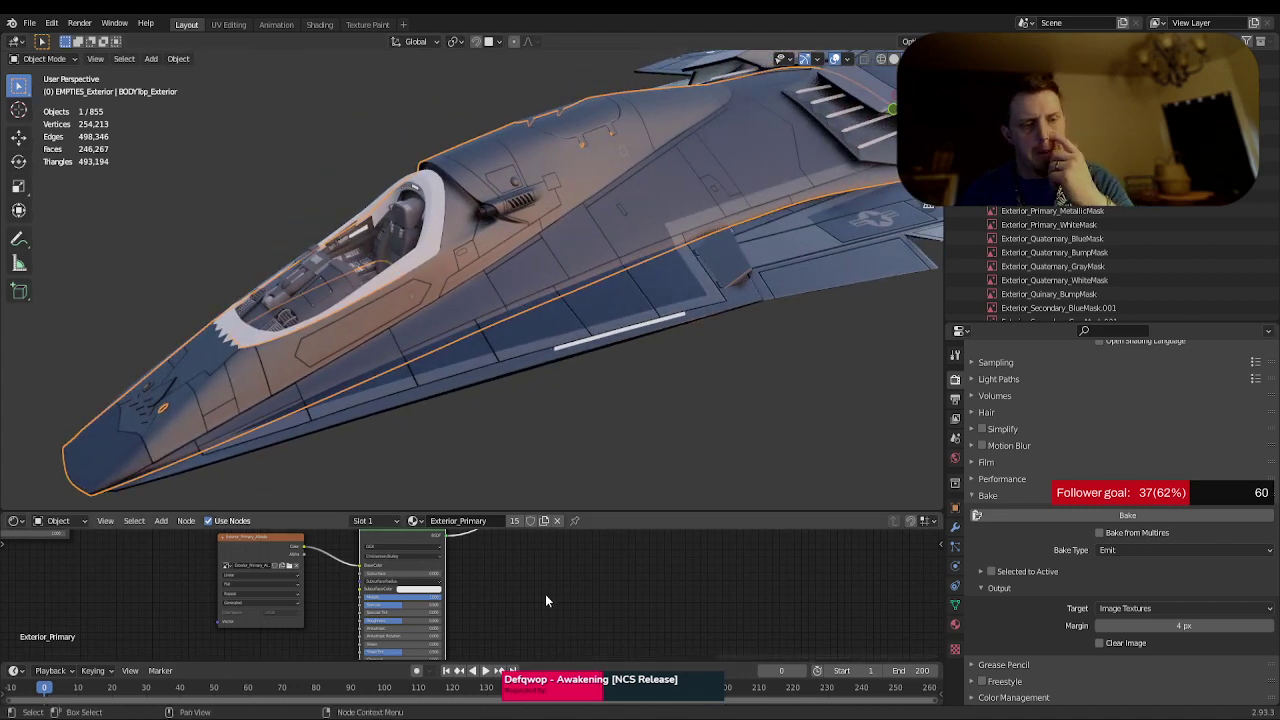
# - Disconnect the Principled BSDF from the Material Output and try to link the Material Shader_Preset group in its place
pyautogui.moveTo(545, 594); pyautogui.dragTo(446, 634, button='middle')
pyautogui.scroll(-3, 545, 597)
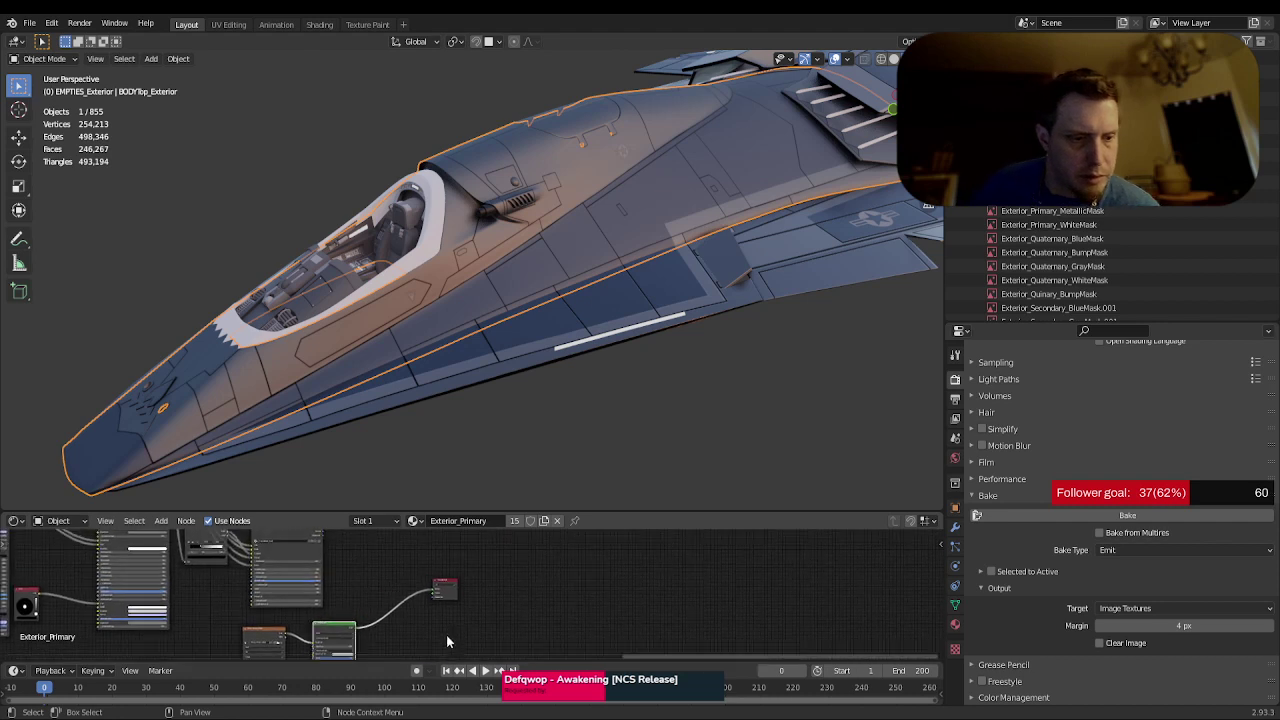
pyautogui.moveTo(433, 591); pyautogui.dragTo(390, 616)
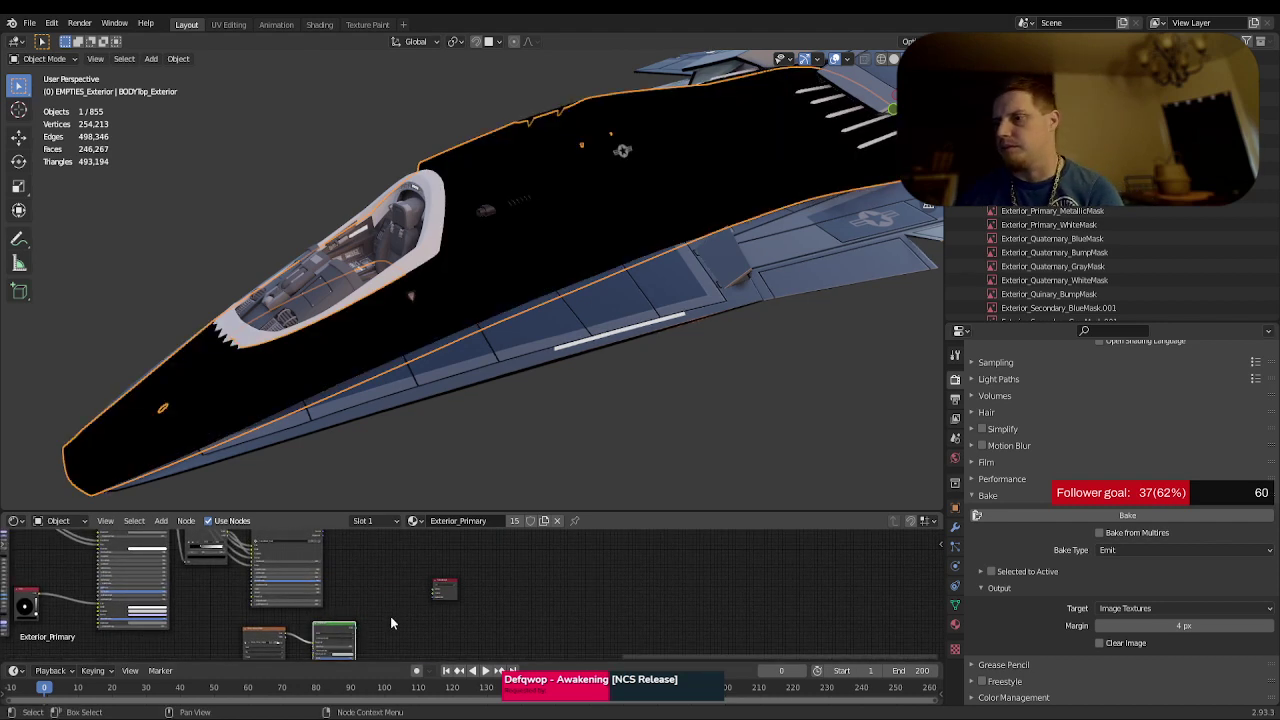
pyautogui.scroll(2, 397, 583)
pyautogui.moveTo(397, 583); pyautogui.dragTo(365, 597, button='middle')
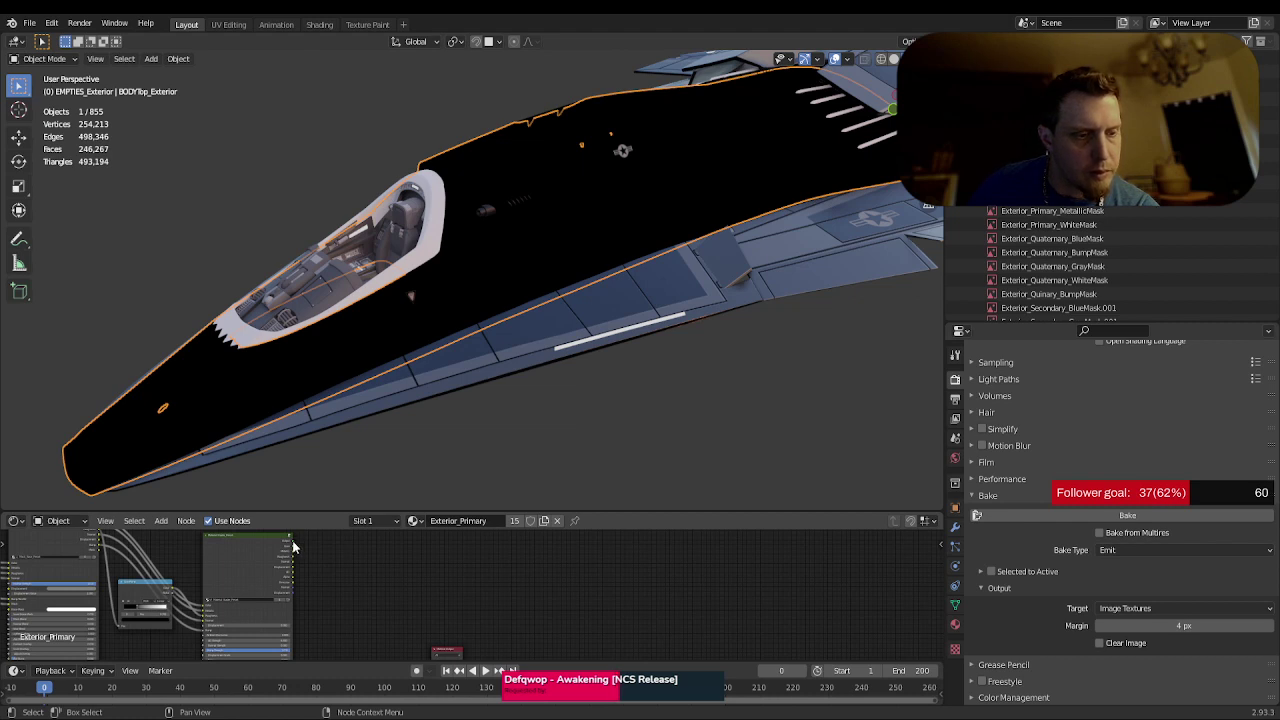
pyautogui.moveTo(293, 545); pyautogui.dragTo(534, 600)
pyautogui.scroll(2, 534, 600)
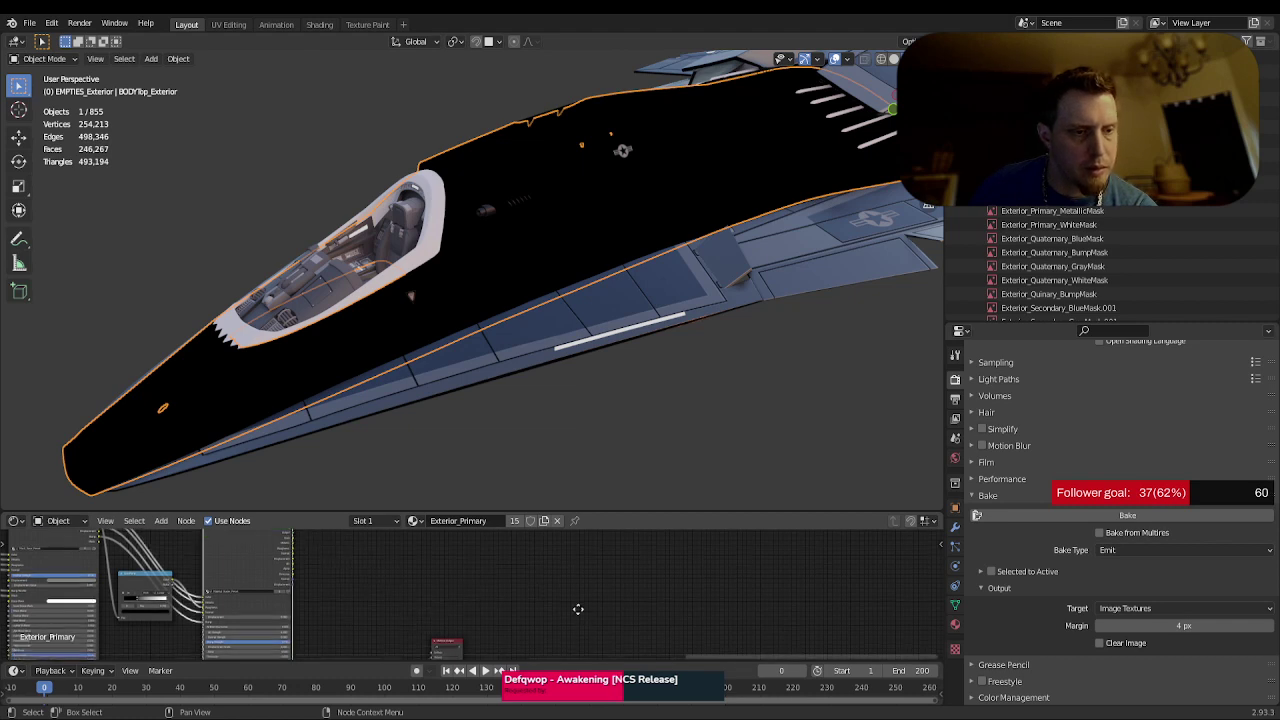
pyautogui.moveTo(579, 578); pyautogui.dragTo(530, 593, button='middle')
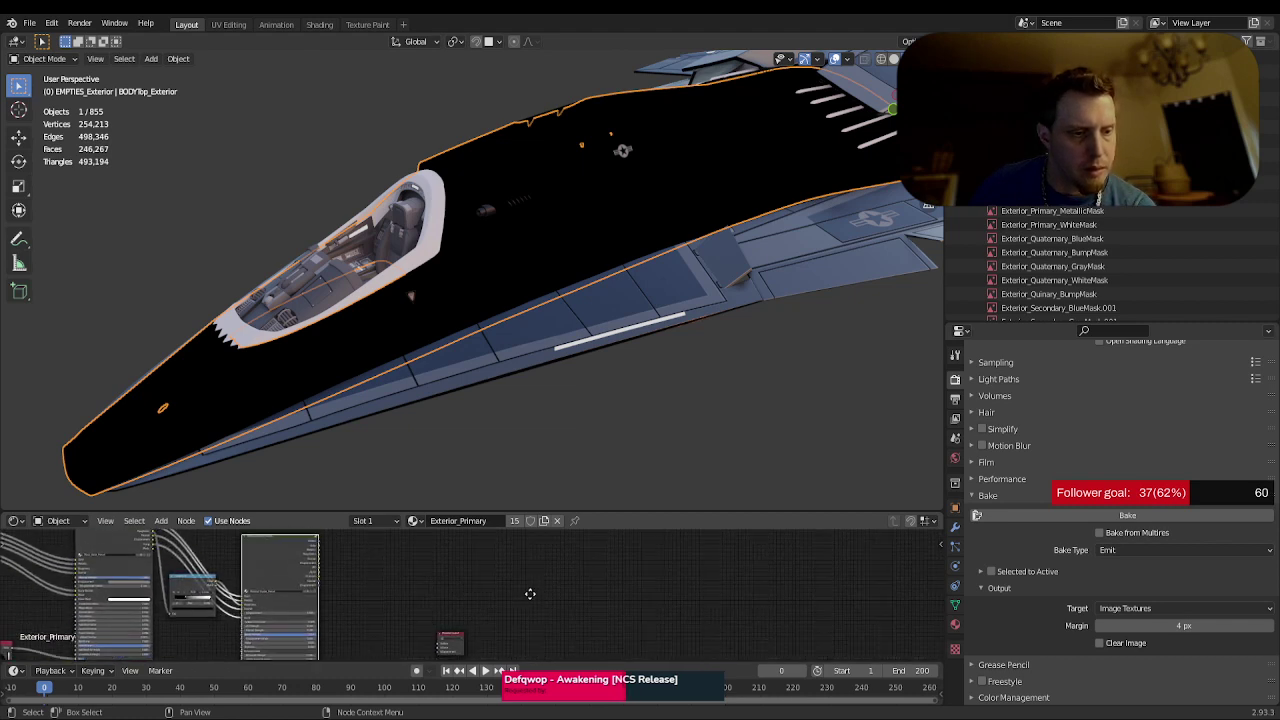
# - Enlarge the node editor and connect the Material Shader_Preset group's Output to the Material Output's Surface for comparison
pyautogui.hotkey('ctrl', 'space')
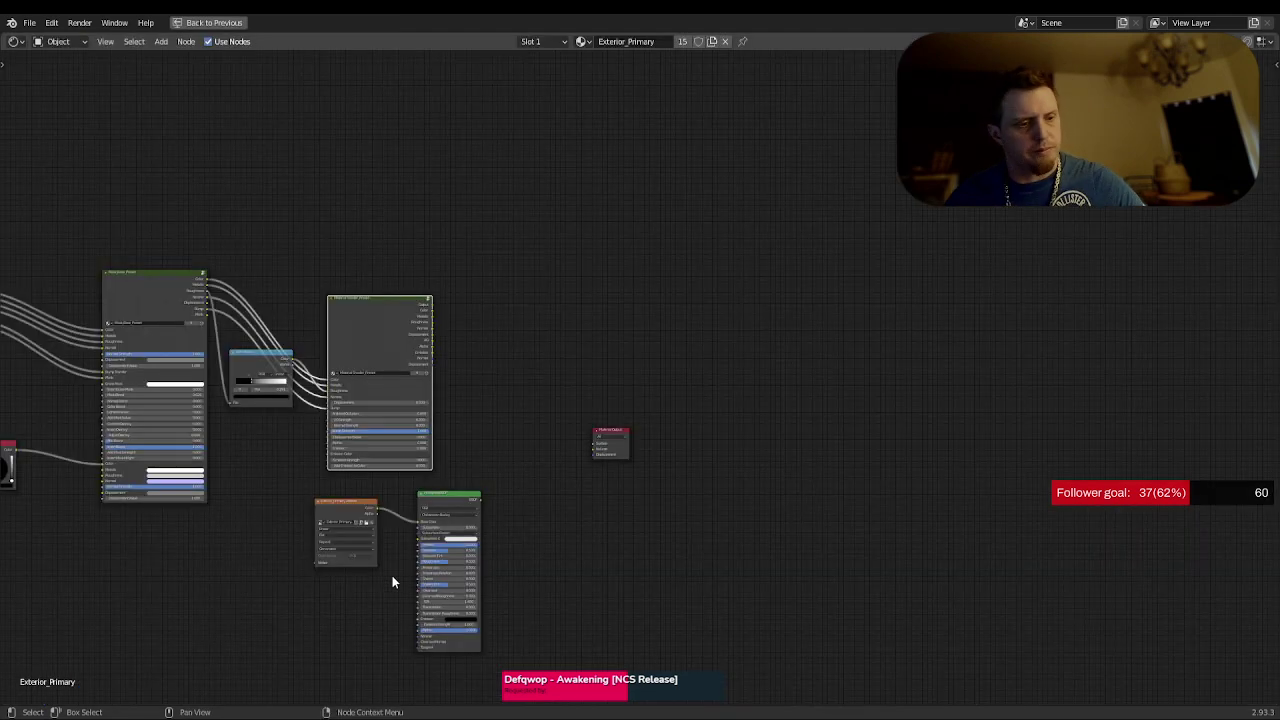
pyautogui.scroll(2, 400, 500)
pyautogui.scroll(1, 403, 481)
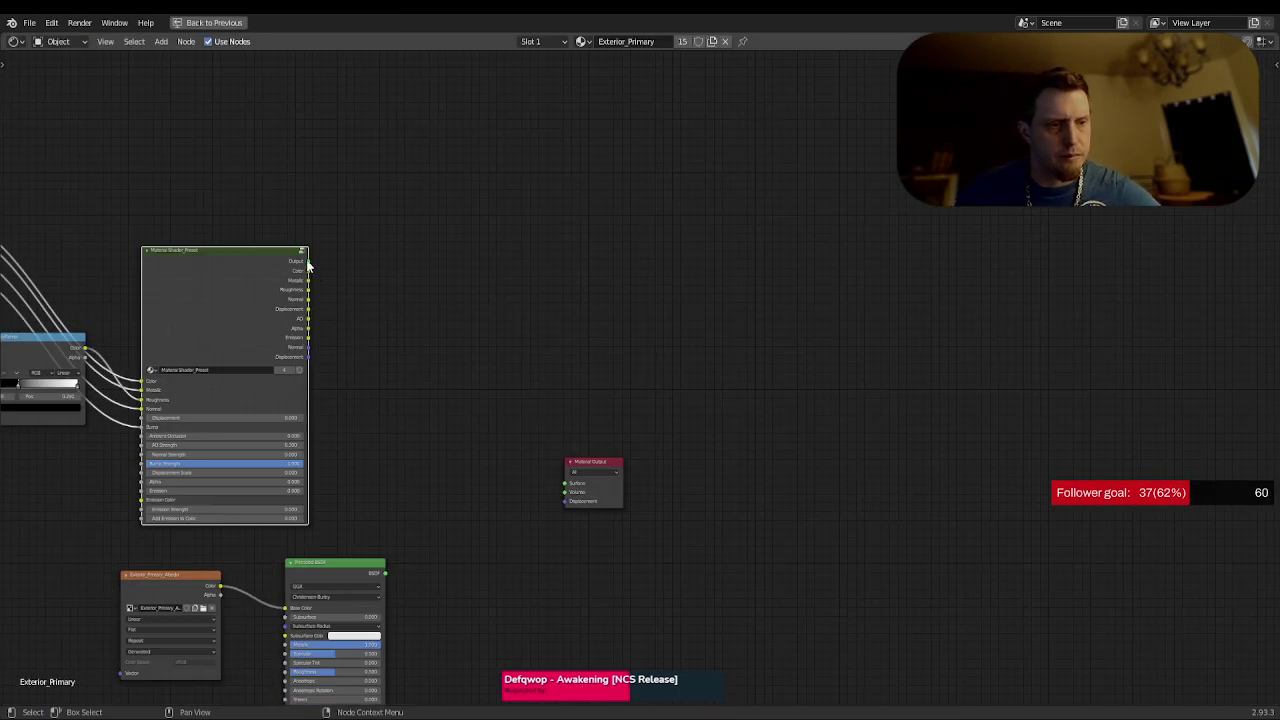
pyautogui.moveTo(308, 261); pyautogui.dragTo(565, 489)
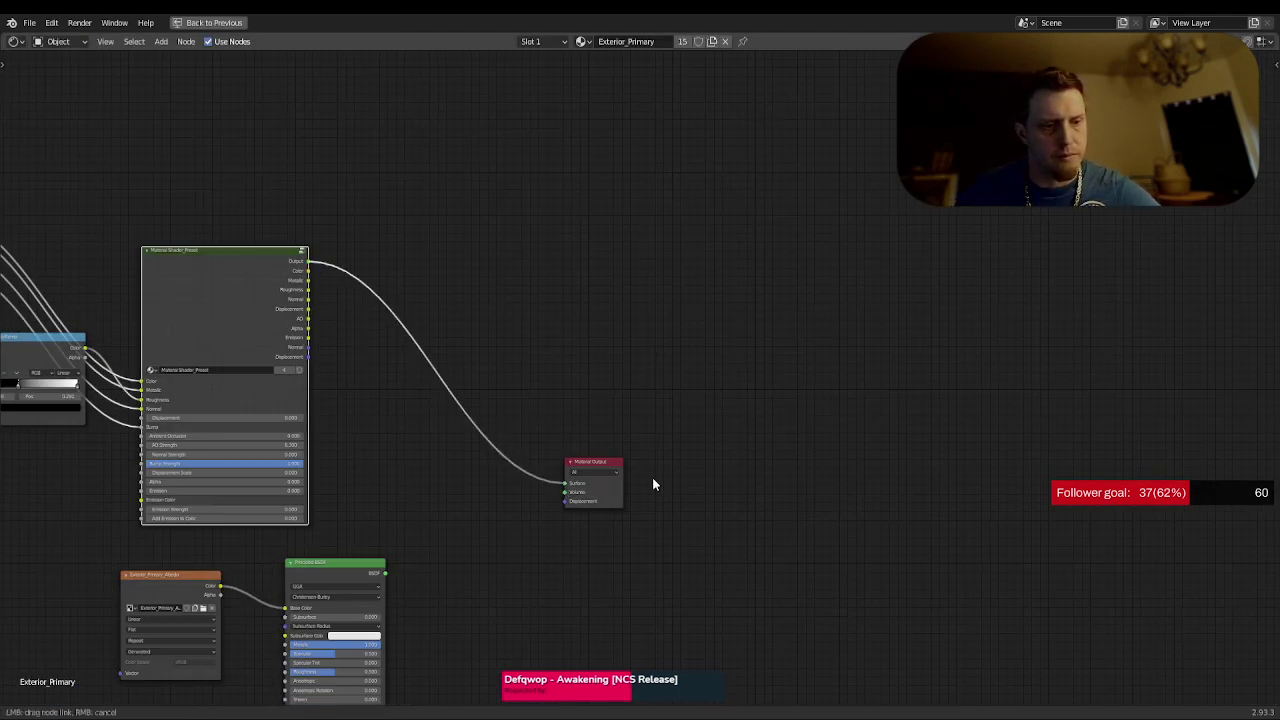
# - Reconnect the Principled BSDF to the Material Output's Surface and restore the normal editor layout
pyautogui.moveTo(652, 484); pyautogui.dragTo(723, 457)
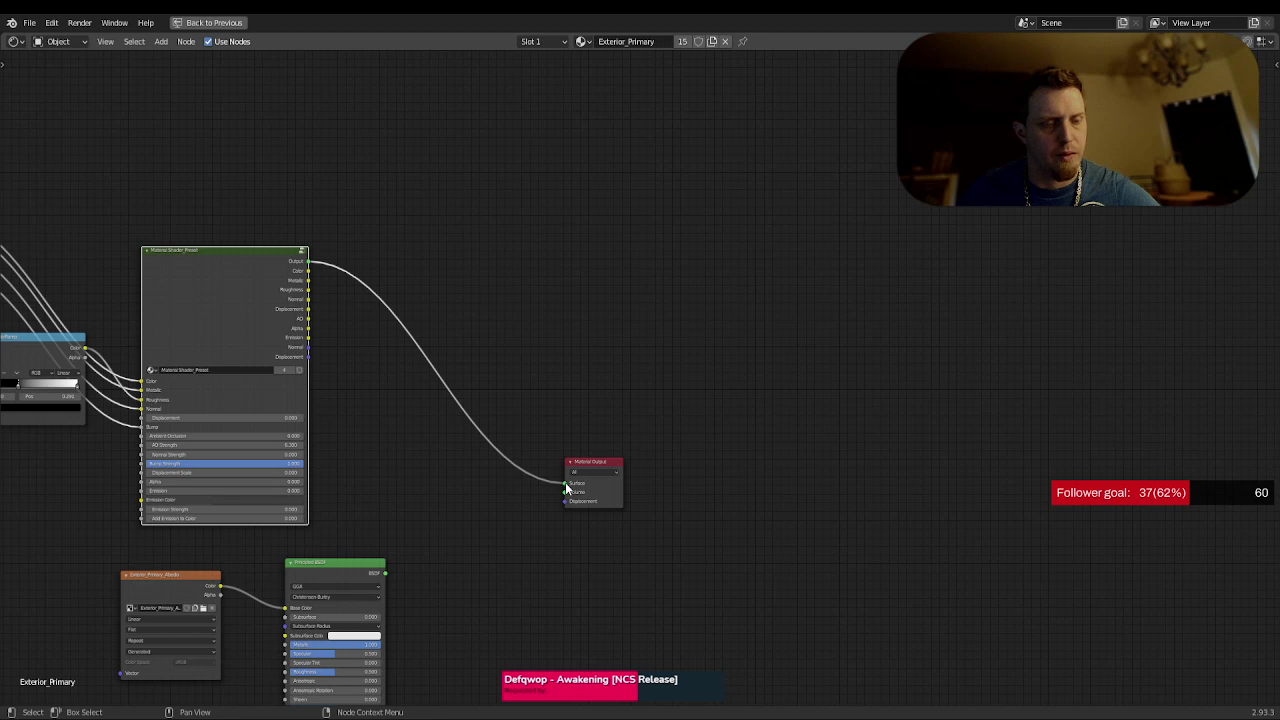
pyautogui.moveTo(565, 483)
pyautogui.mouseDown()
pyautogui.moveTo(423, 434)
pyautogui.moveTo(415, 550)
pyautogui.moveTo(383, 576)
pyautogui.moveTo(558, 477)
pyautogui.moveTo(566, 487)
pyautogui.mouseUp()
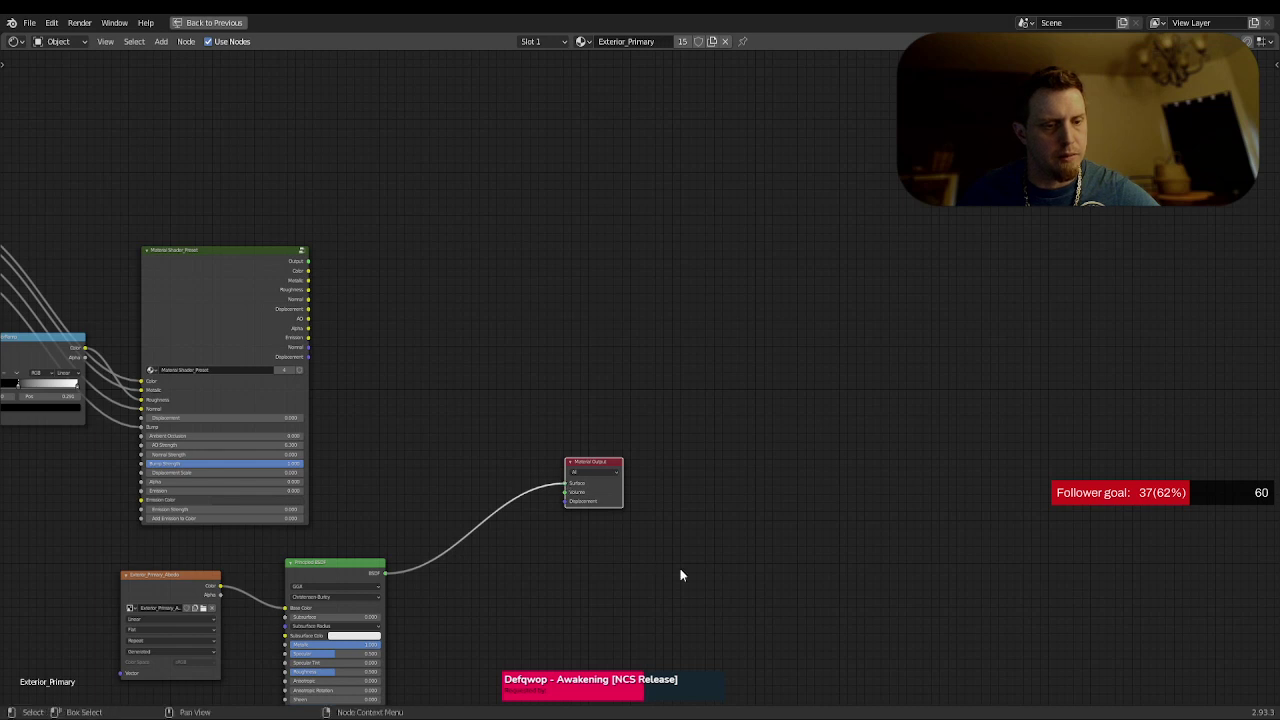
pyautogui.hotkey('ctrl', 'space')
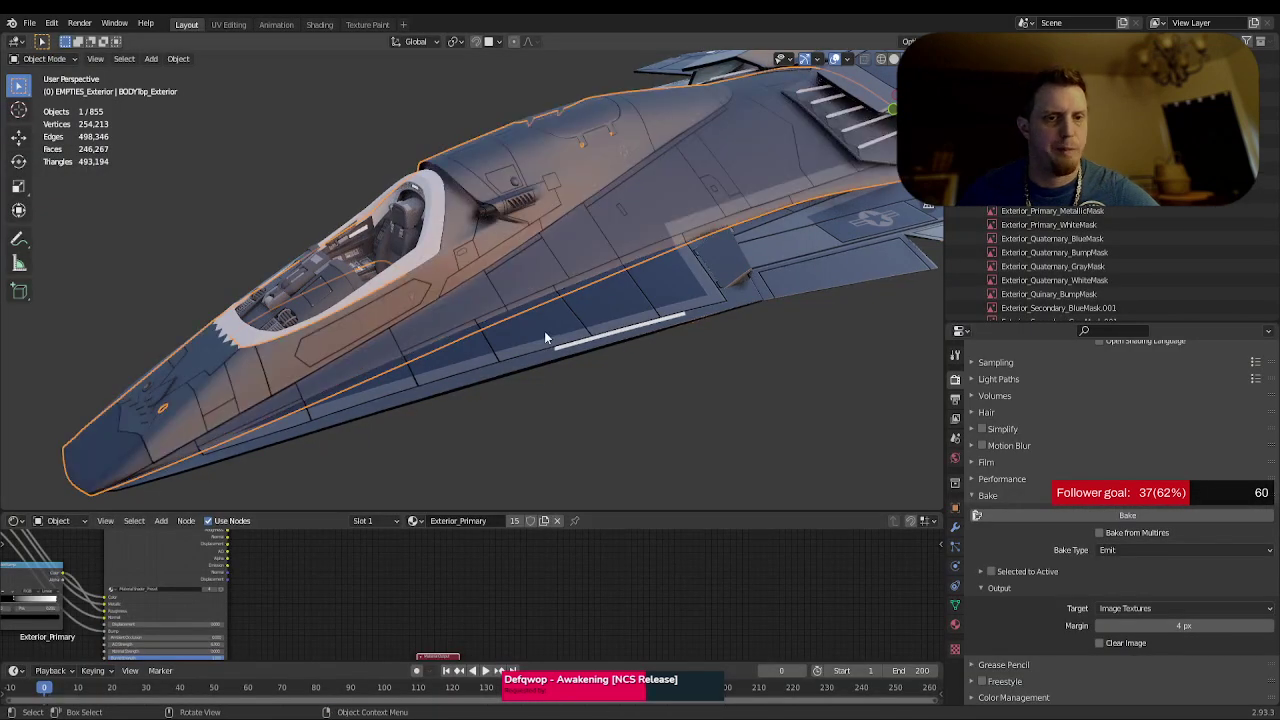
# - Select the wing panel Talon_5:Mesh_026.071 and create a blank 4096 × 4096 px image named Exterior_Tertiary_Albedo in its Image Texture node
pyautogui.moveTo(490, 320)
pyautogui.mouseDown(button='middle')
pyautogui.moveTo(506, 306)
pyautogui.moveTo(499, 316)
pyautogui.mouseUp(button='middle')
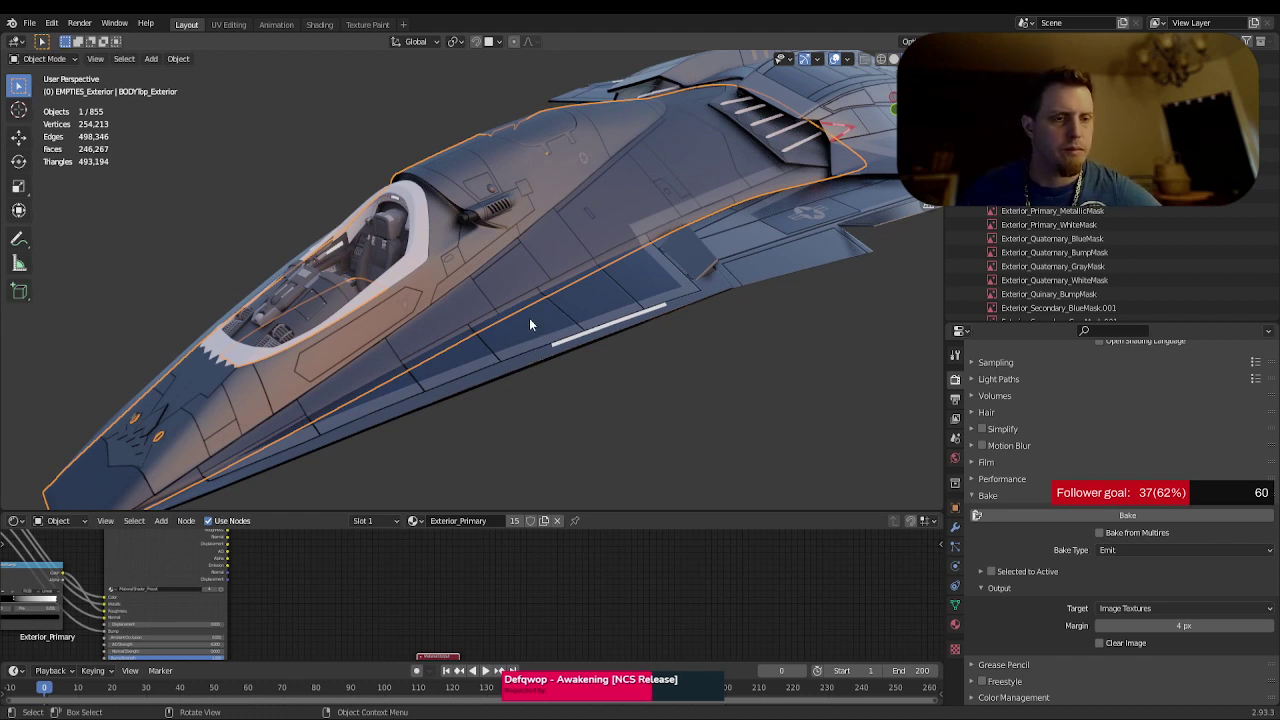
pyautogui.click(530, 330)
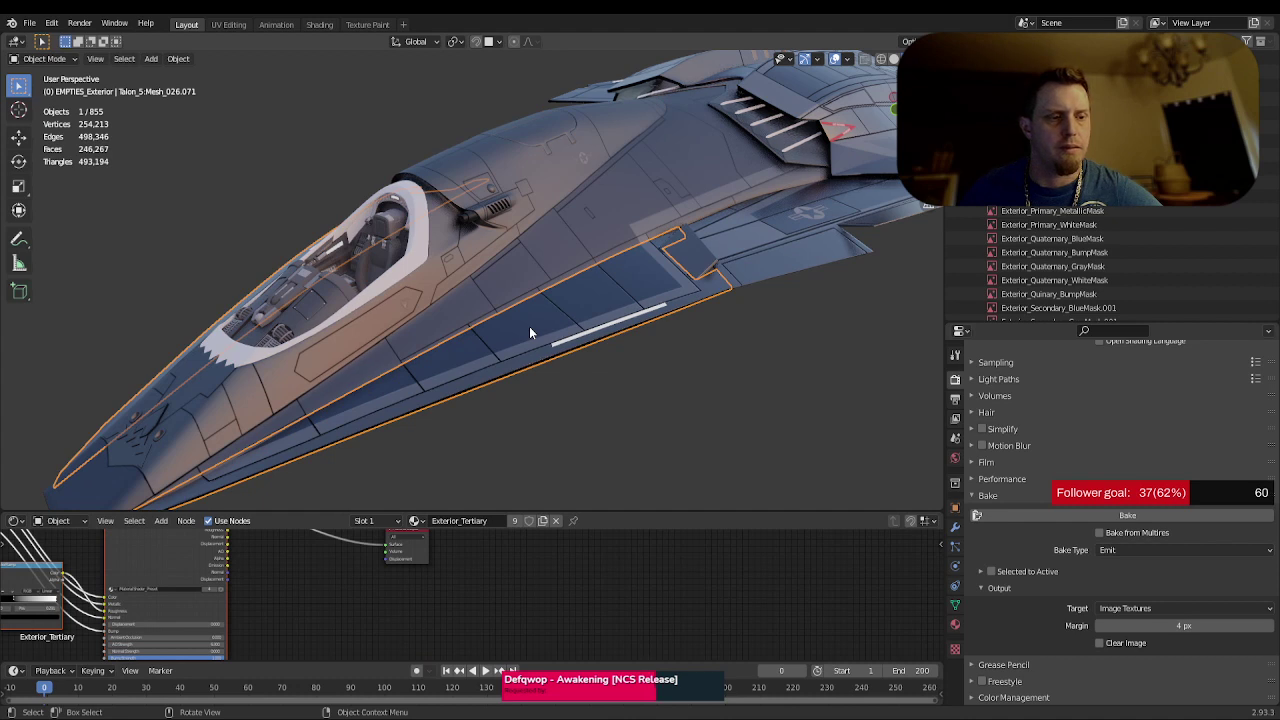
pyautogui.moveTo(437, 594); pyautogui.dragTo(456, 636, button='middle')
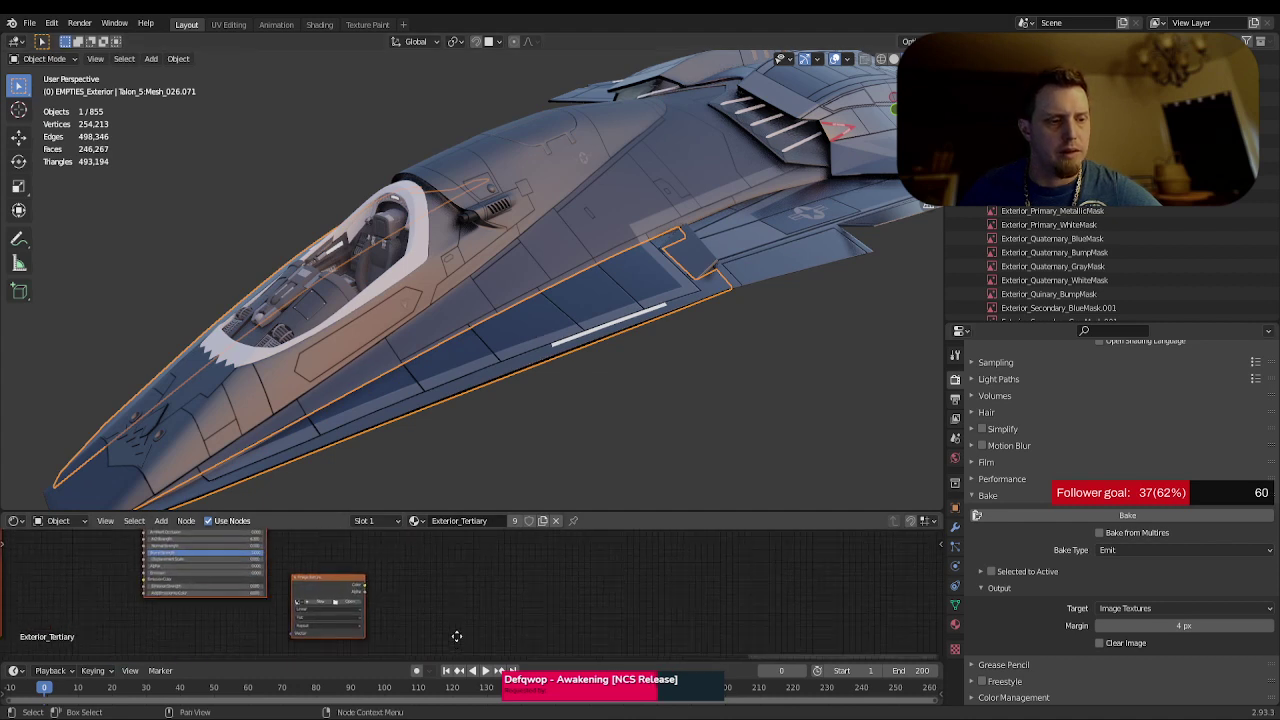
pyautogui.click(317, 607)
pyautogui.click(335, 576)
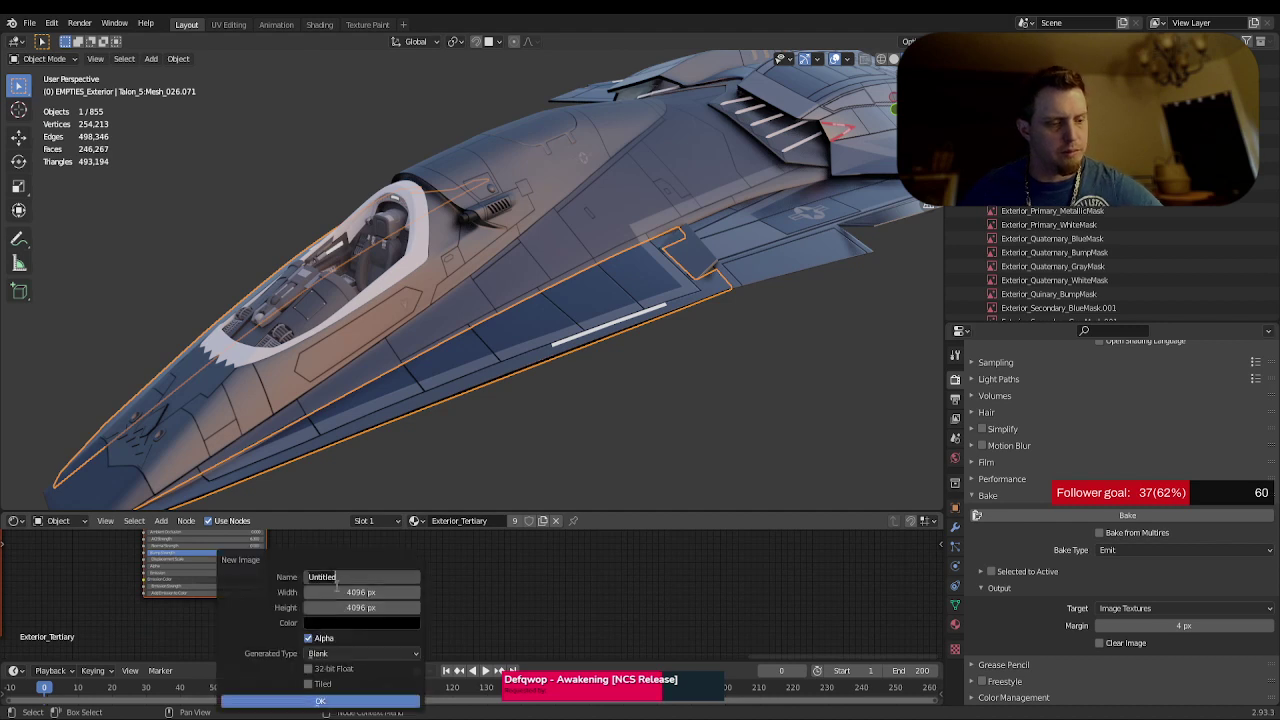
pyautogui.write('Exterior')
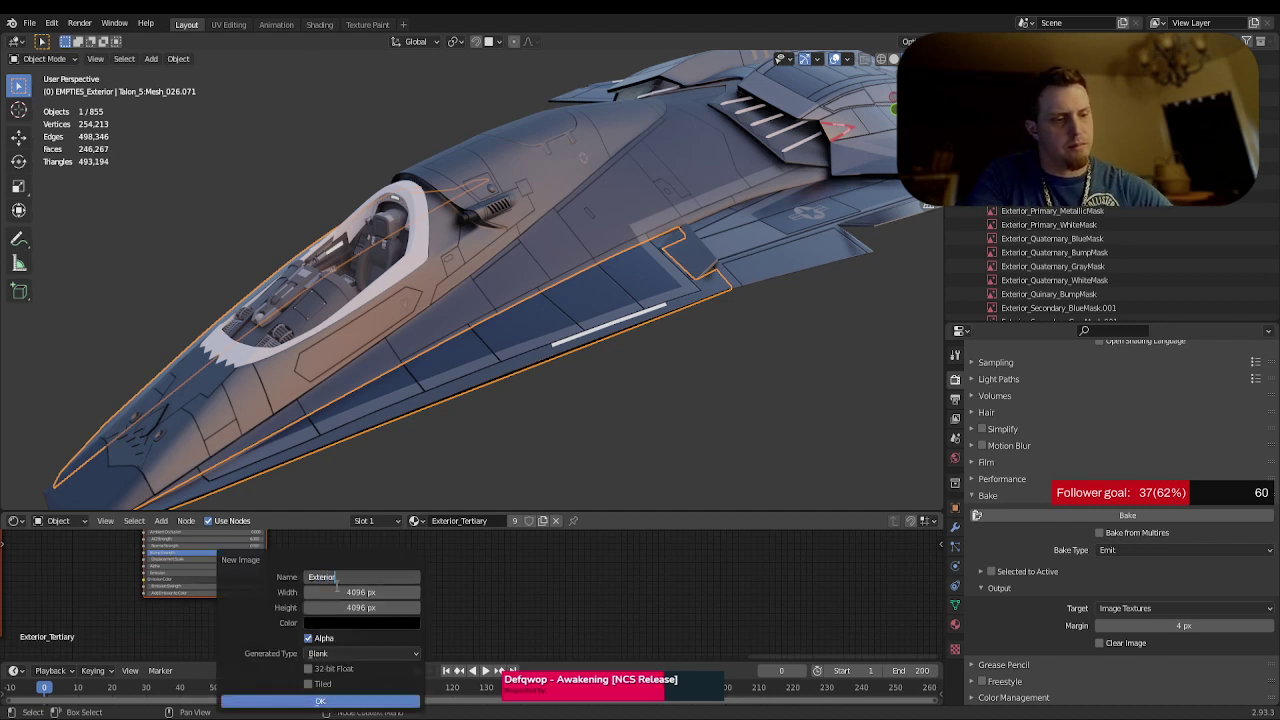
pyautogui.write('_Tertia')
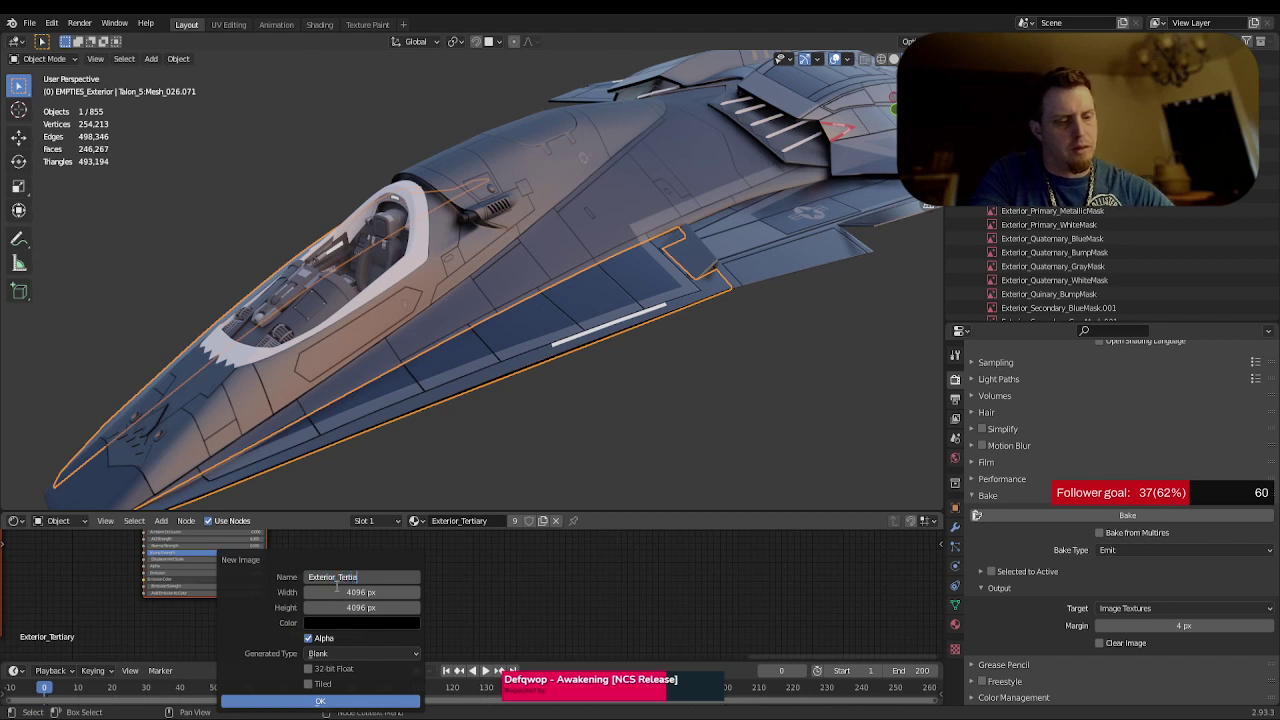
pyautogui.write('ry')
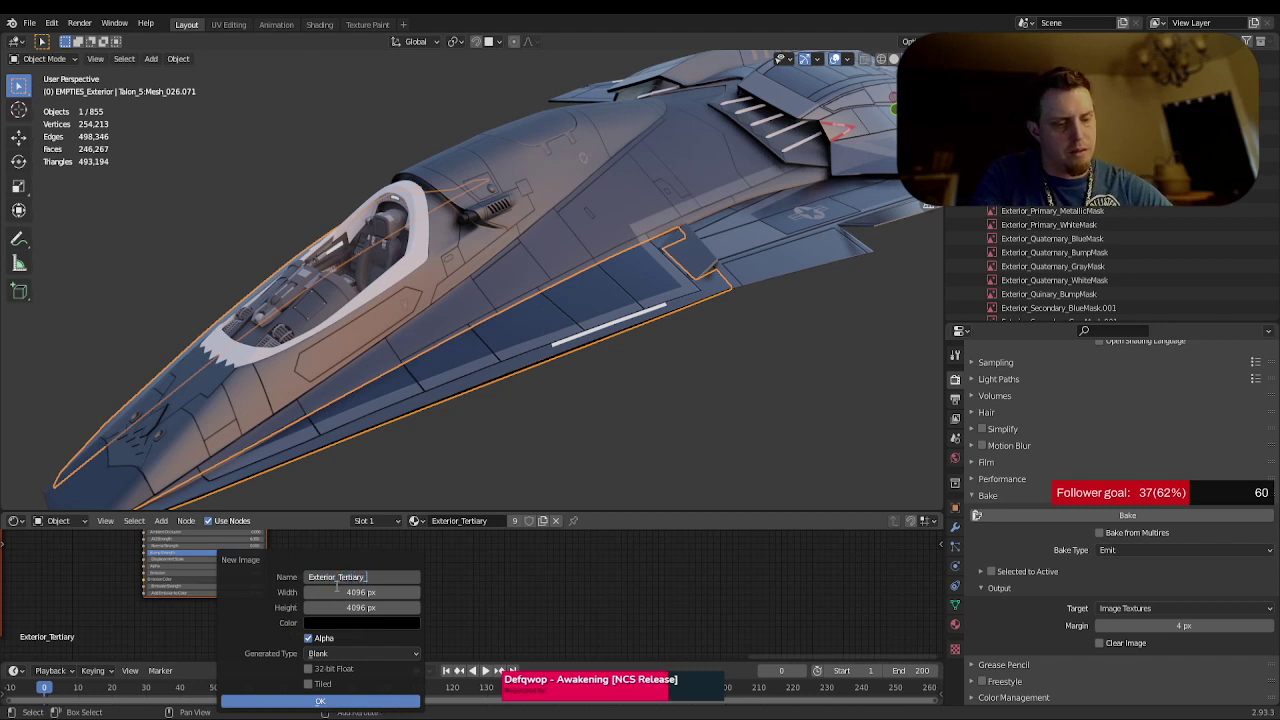
pyautogui.write('_Albedo')
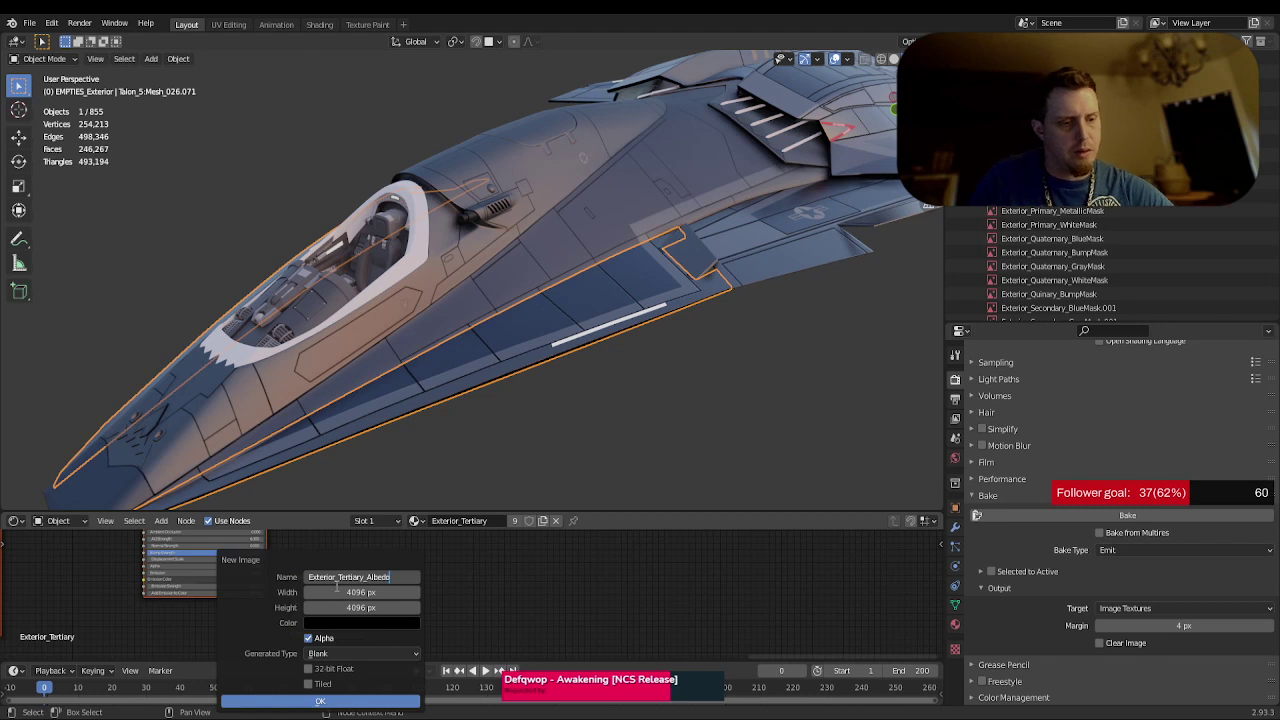
pyautogui.press('Return')
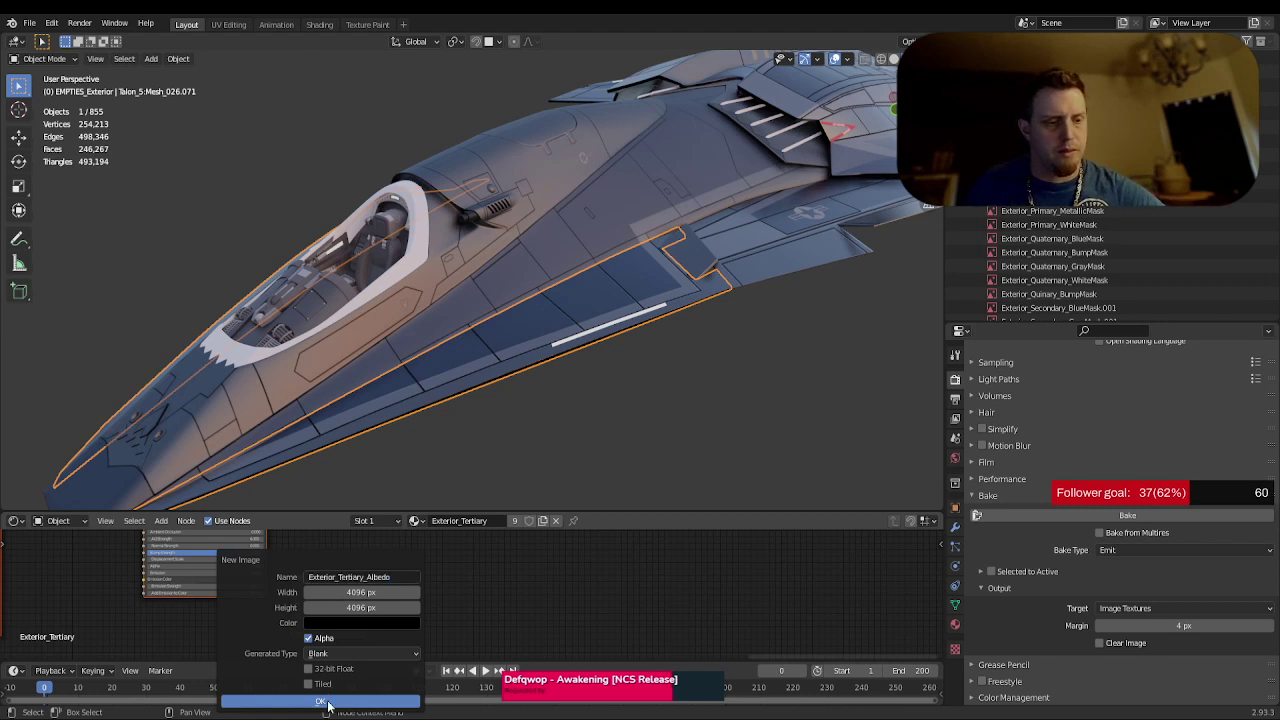
pyautogui.click(320, 701)
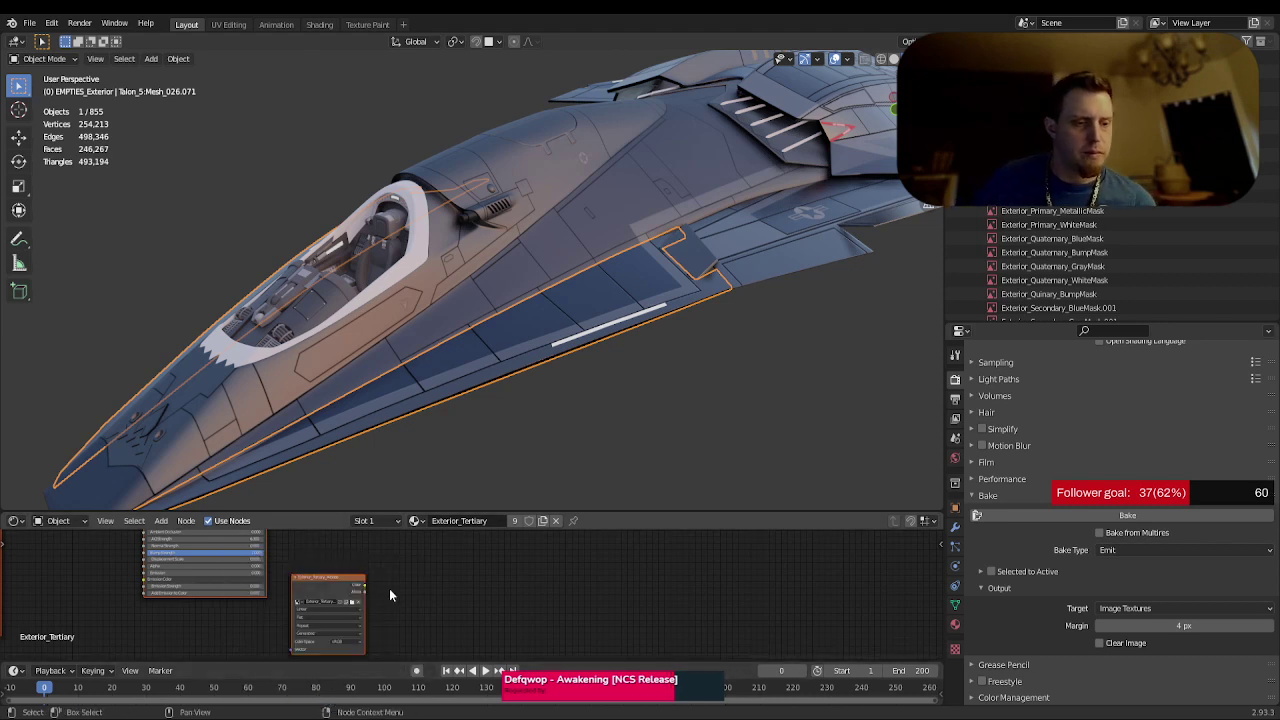
# - Connect the Material Shader_Preset group's Color output to the Material Output's Surface in the Exterior_Tertiary material
pyautogui.moveTo(397, 567); pyautogui.dragTo(396, 583, button='middle')
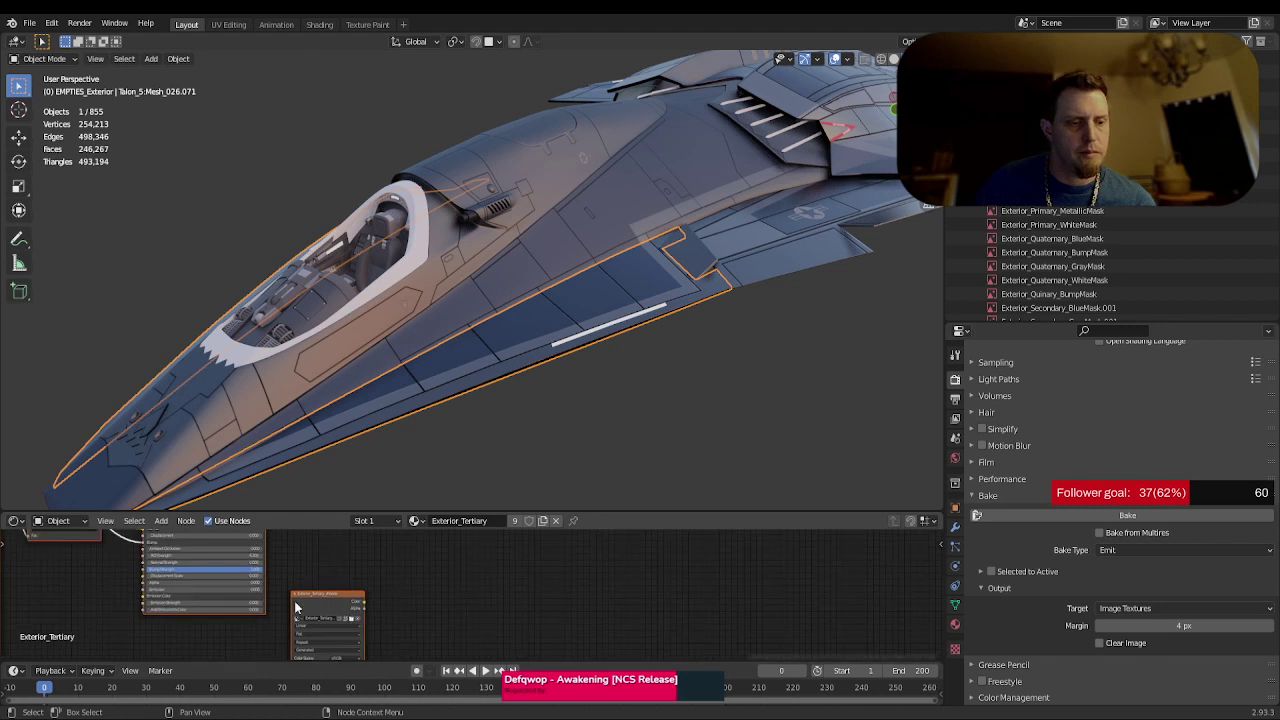
pyautogui.moveTo(309, 608); pyautogui.dragTo(321, 607, button='middle')
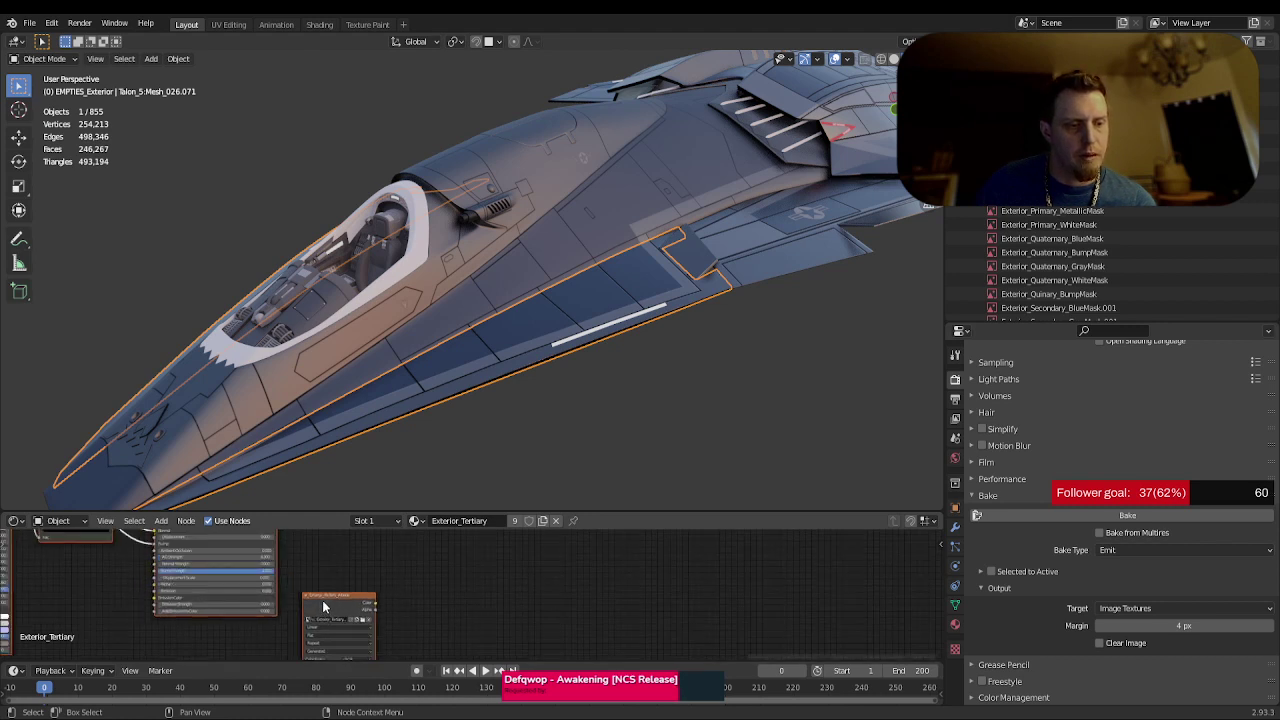
pyautogui.moveTo(460, 586); pyautogui.dragTo(450, 563, button='middle')
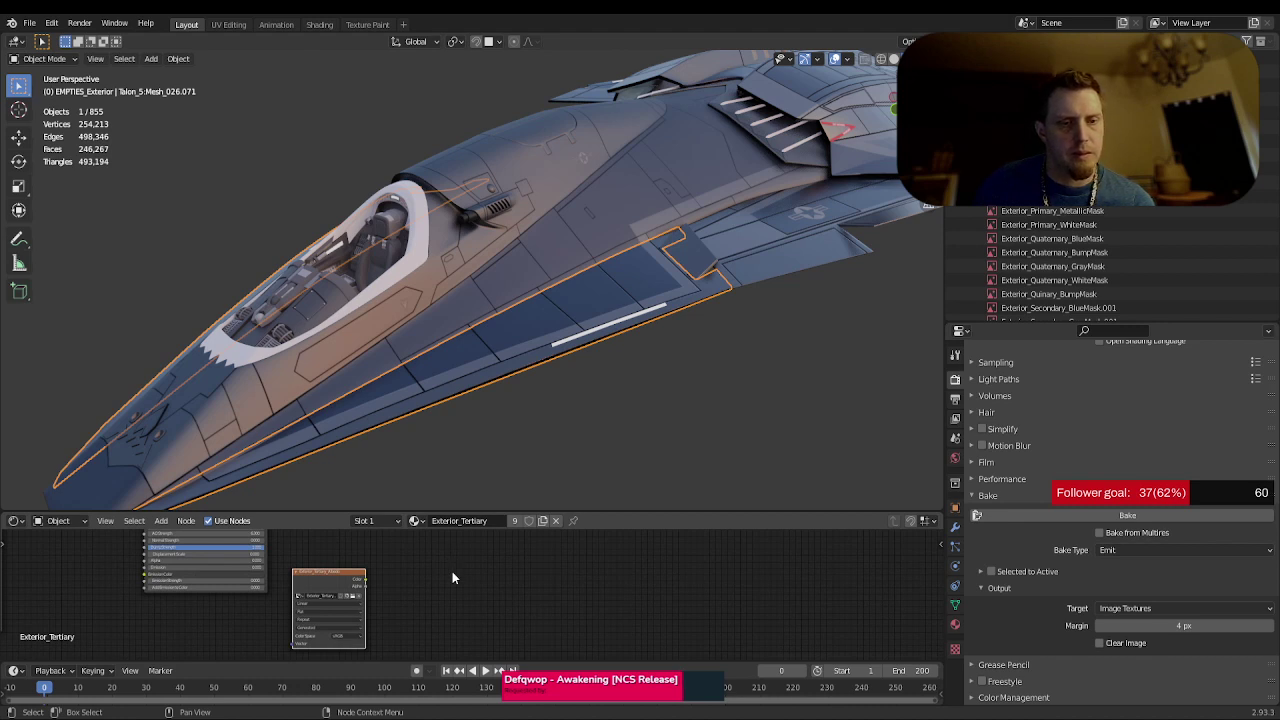
pyautogui.scroll(-10, 1100, 180)
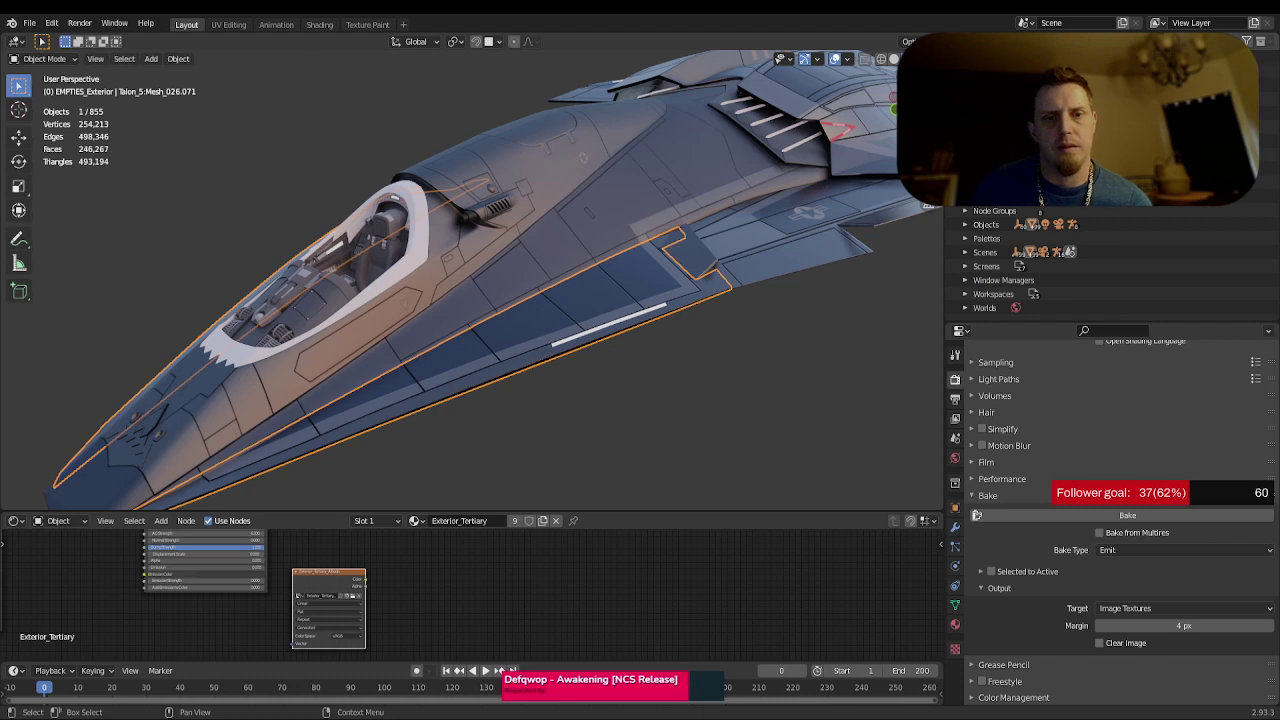
pyautogui.scroll(-5, 1100, 260)
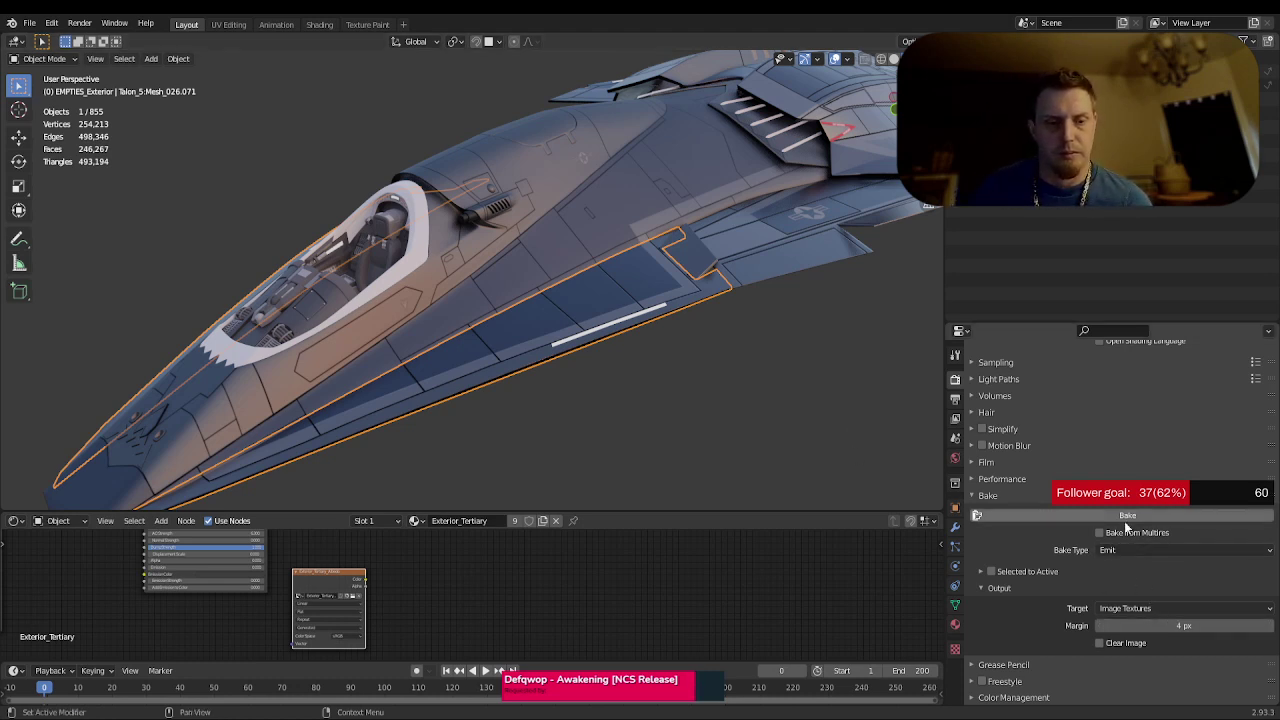
pyautogui.moveTo(402, 570); pyautogui.dragTo(240, 600, button='middle')
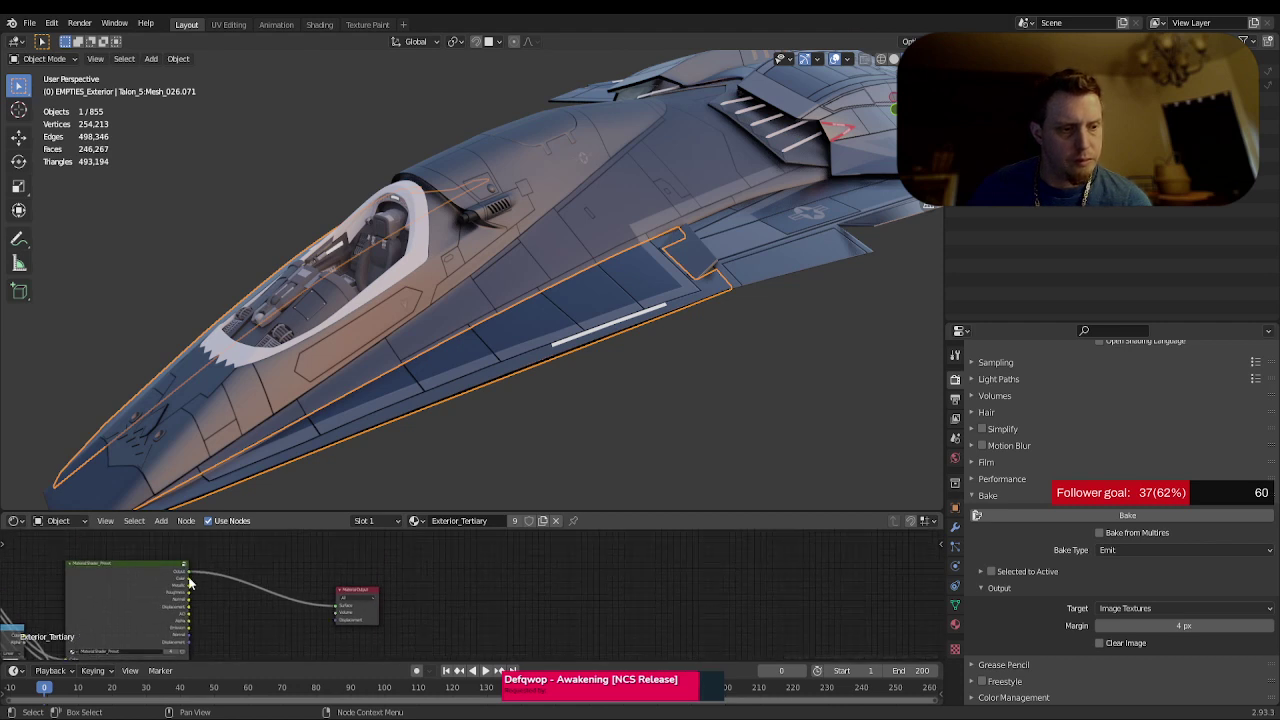
pyautogui.moveTo(187, 578); pyautogui.dragTo(376, 618)
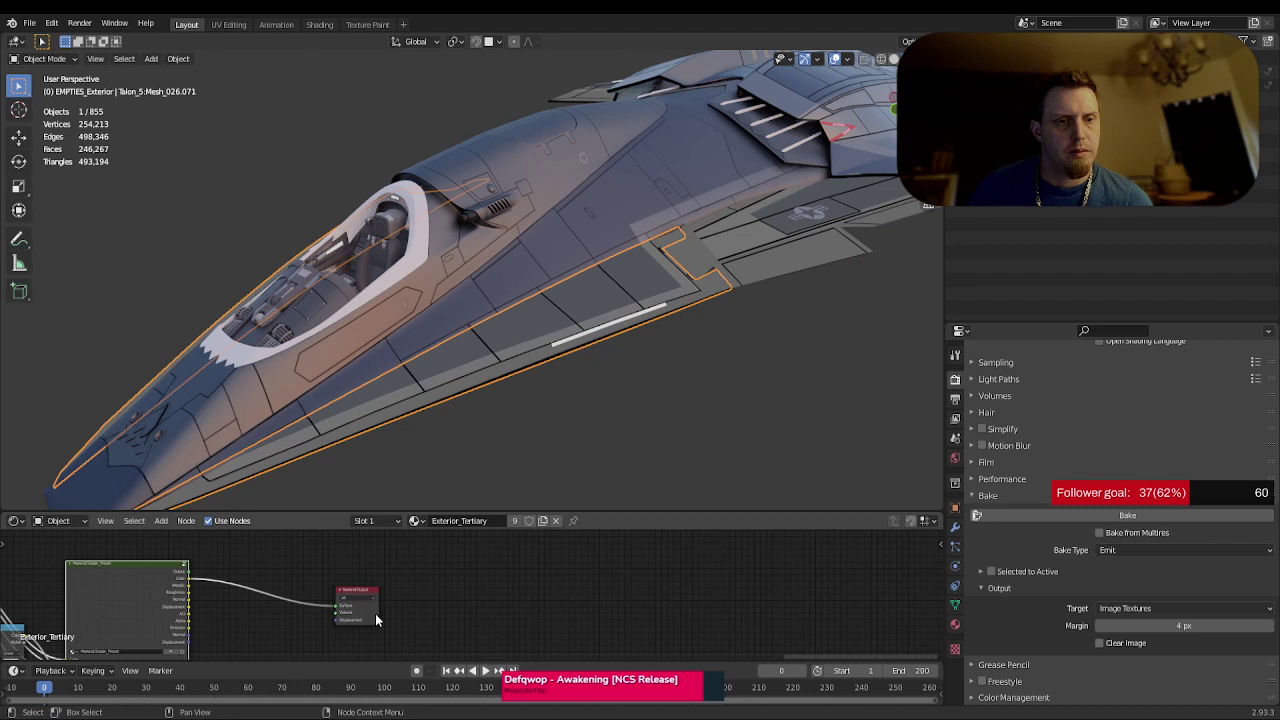
# - Preview the ship with the Diffuse Color render pass and return the viewport to Combined
pyautogui.moveTo(440, 624); pyautogui.dragTo(458, 578, button='middle')
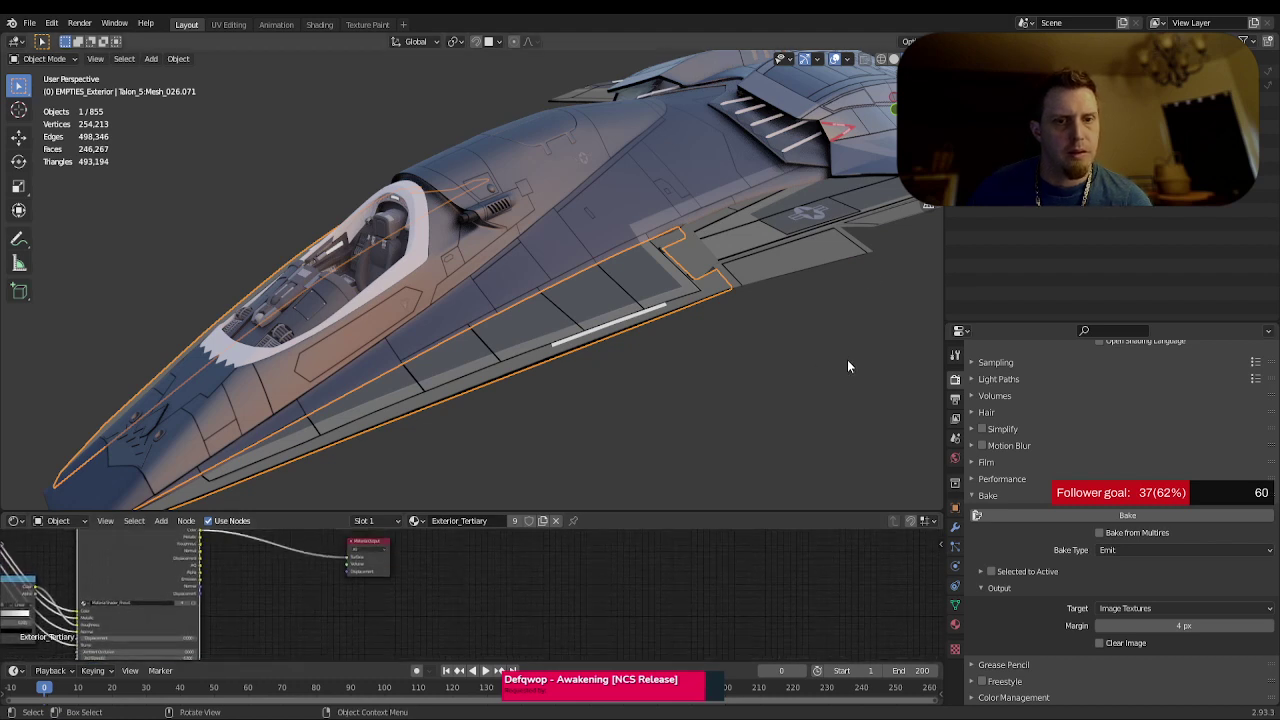
pyautogui.click(932, 59)
pyautogui.click(882, 295)
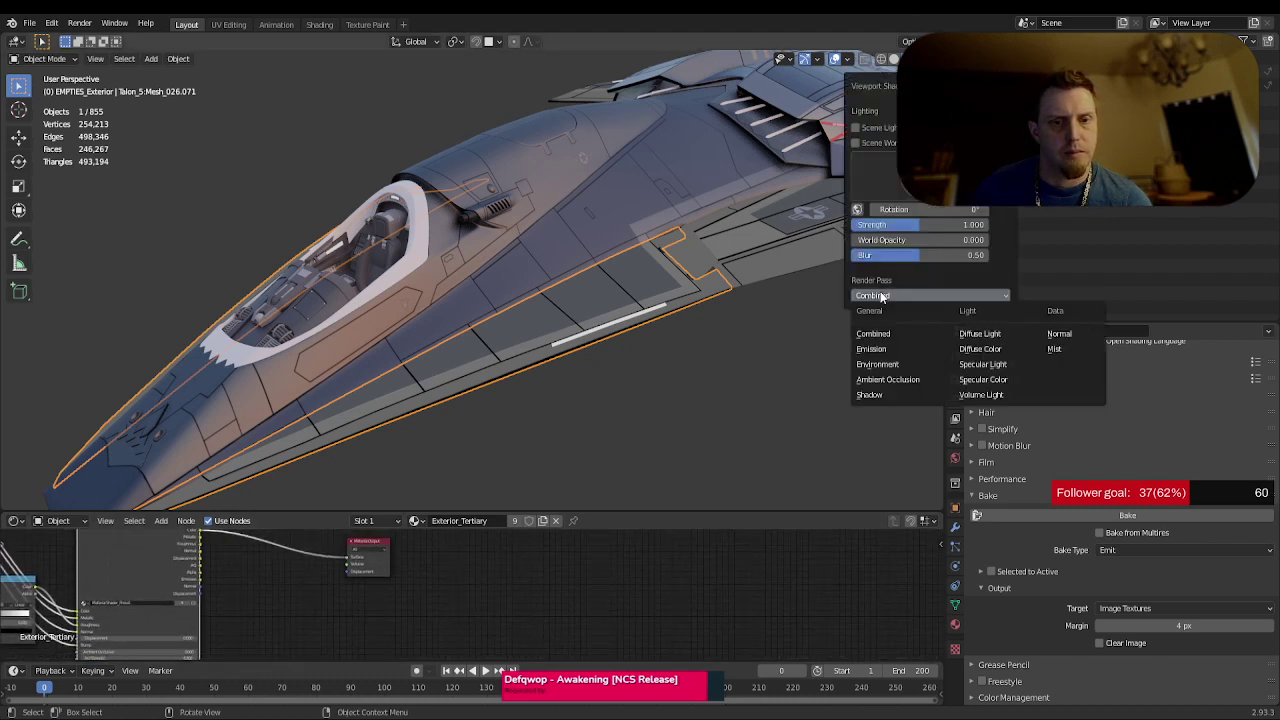
pyautogui.click(975, 350)
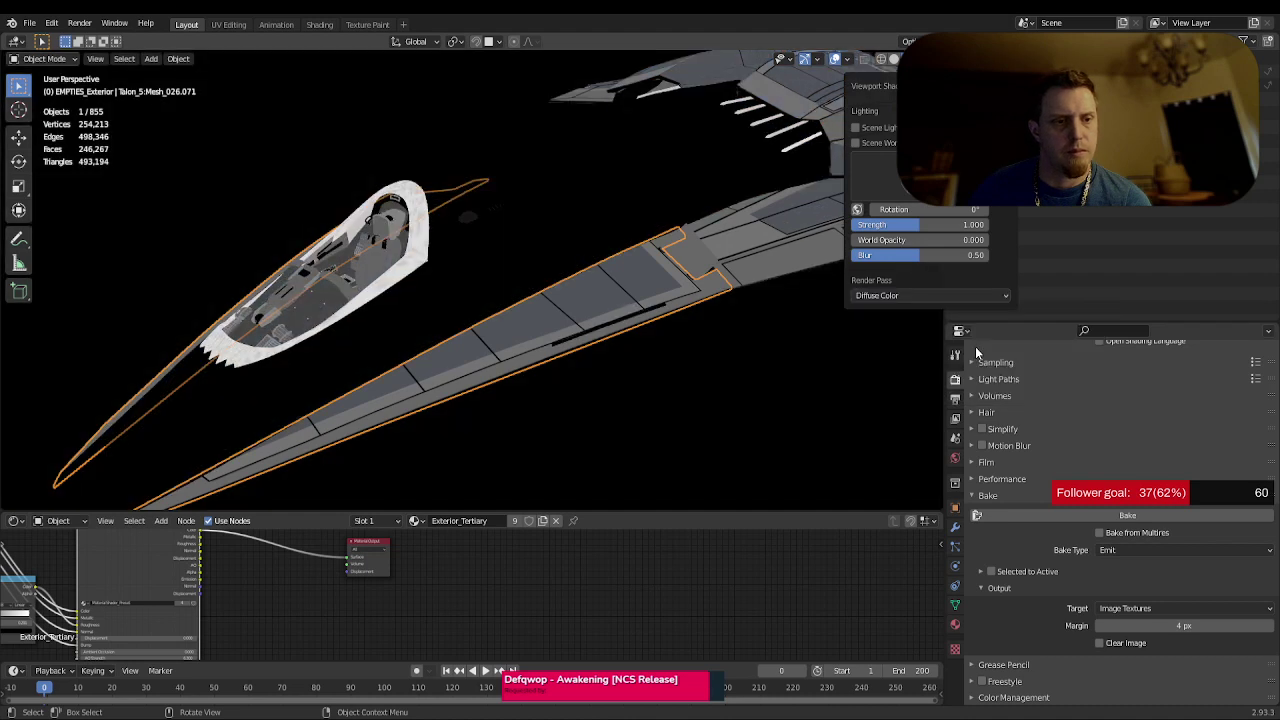
pyautogui.click(897, 296)
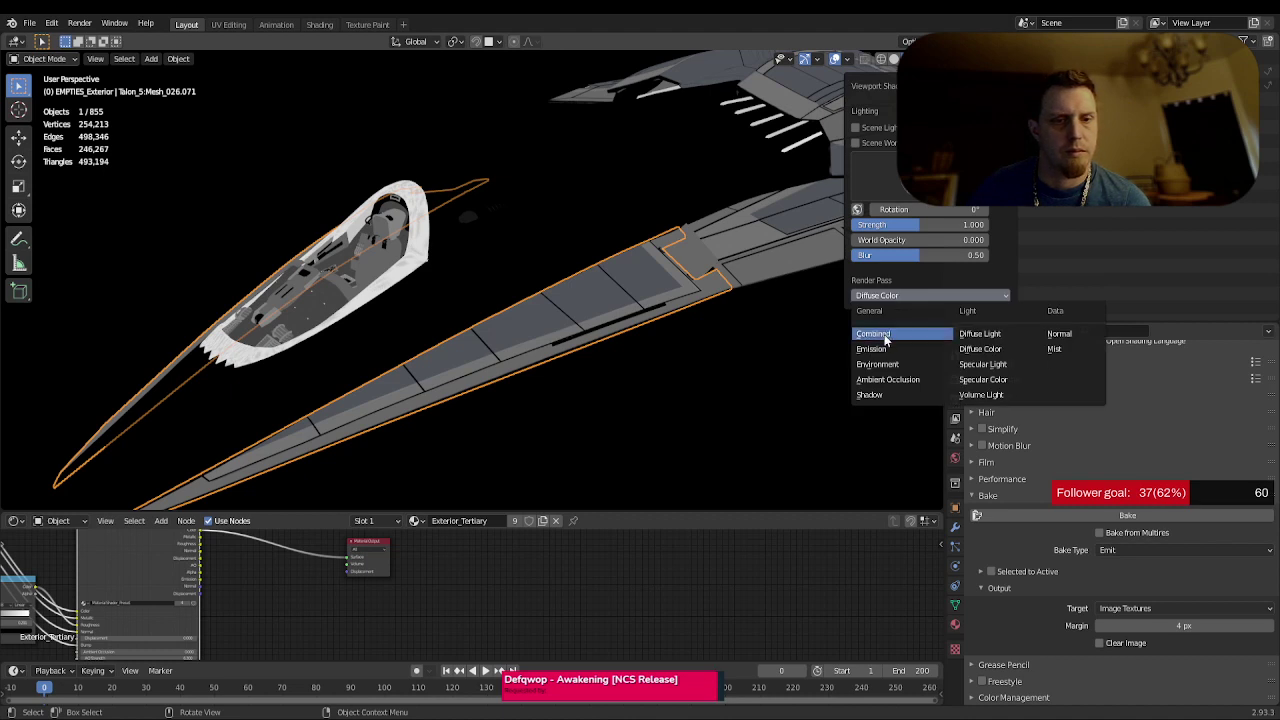
pyautogui.click(885, 337)
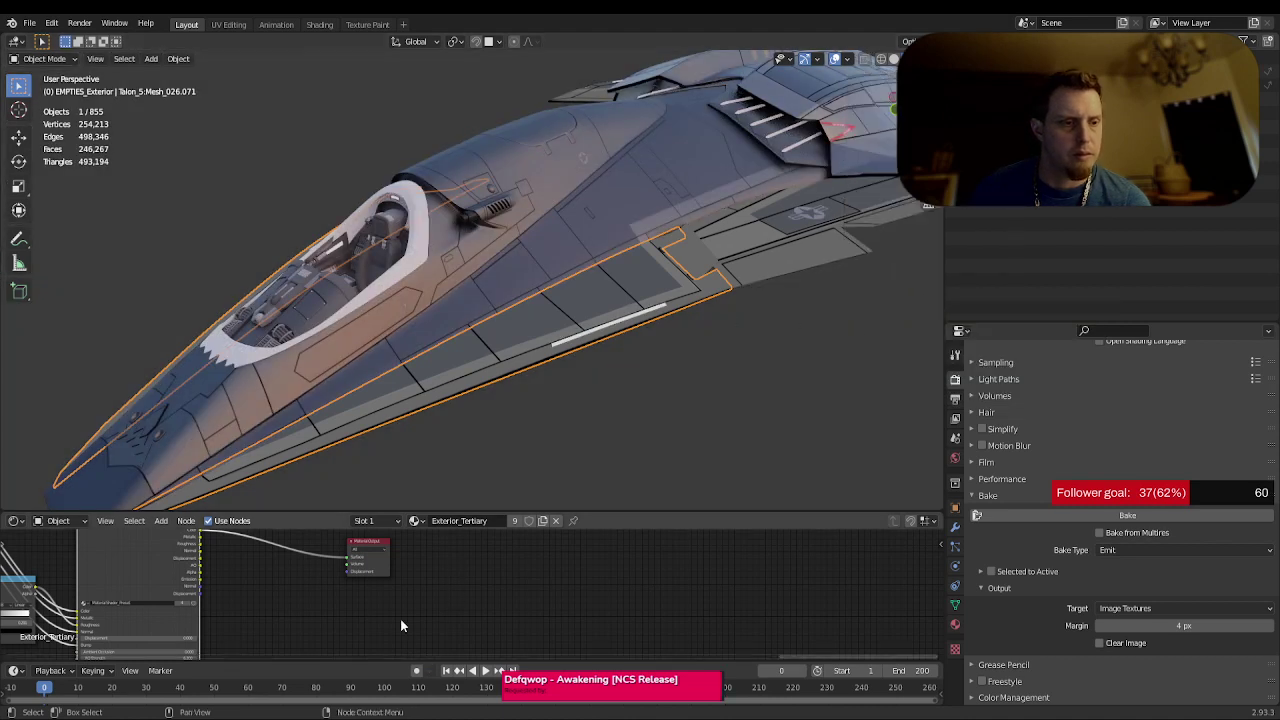
# - Make the Exterior_Tertiary_Albedo image node active, and preview the Emission render pass before restoring Combined
pyautogui.moveTo(400, 618)
pyautogui.mouseDown(button='middle')
pyautogui.moveTo(409, 553)
pyautogui.moveTo(436, 593)
pyautogui.moveTo(406, 609)
pyautogui.moveTo(346, 569)
pyautogui.moveTo(336, 651)
pyautogui.moveTo(403, 612)
pyautogui.mouseUp(button='middle')
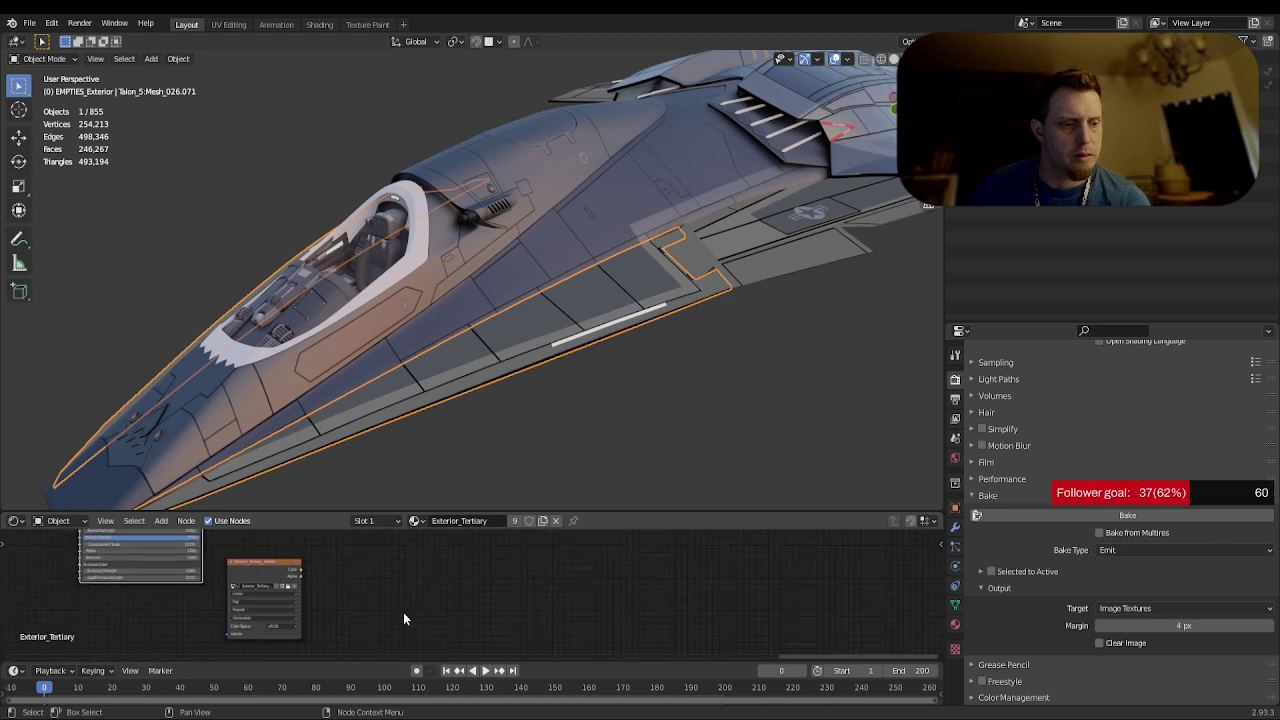
pyautogui.click(267, 562)
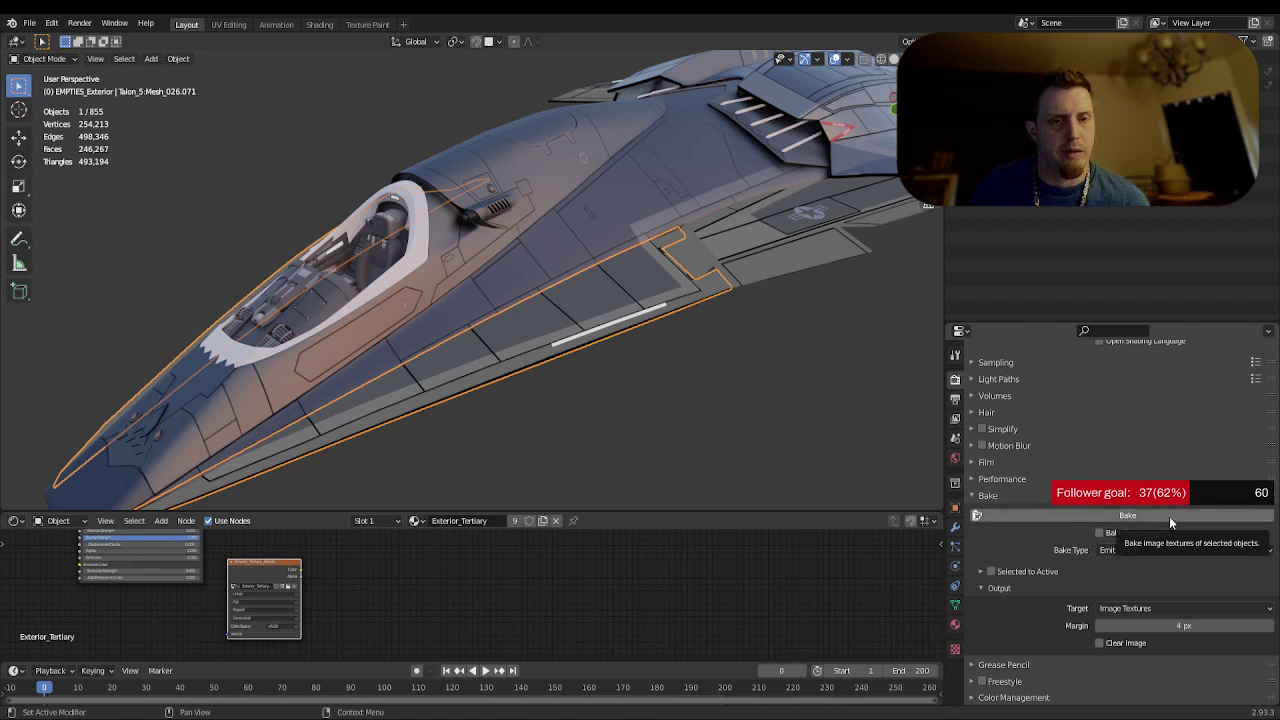
pyautogui.click(895, 58)
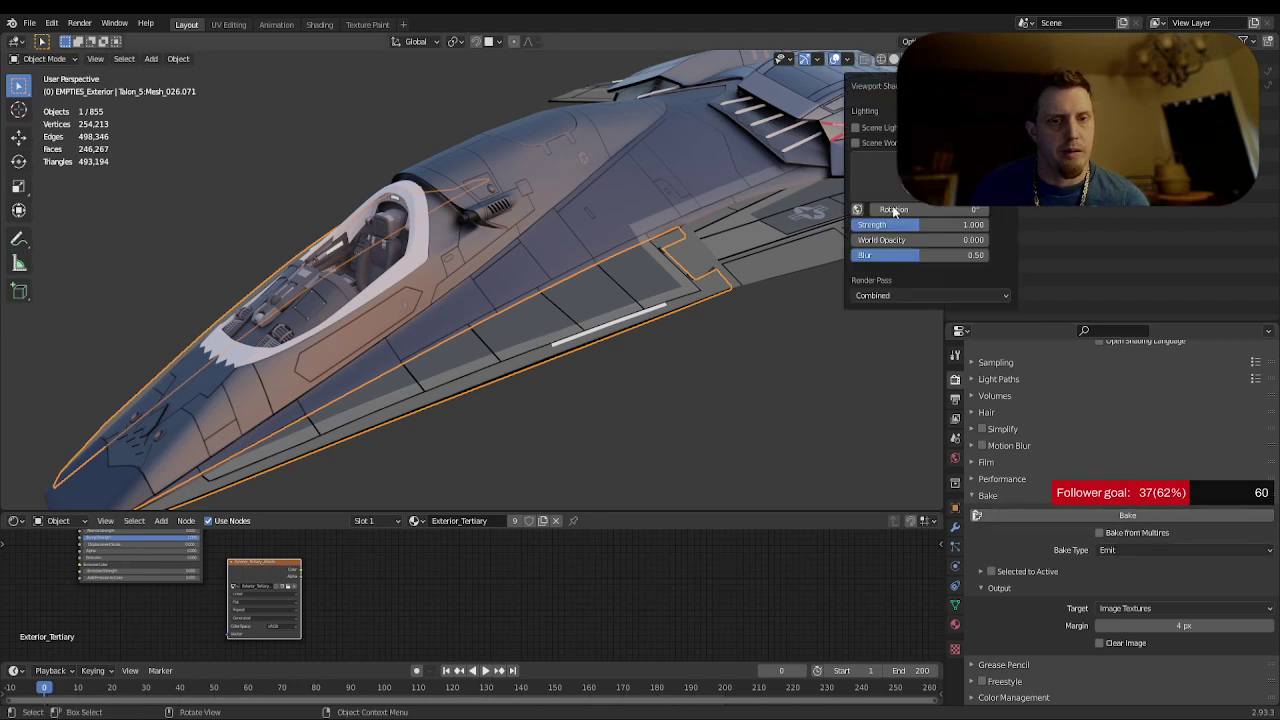
pyautogui.click(875, 295)
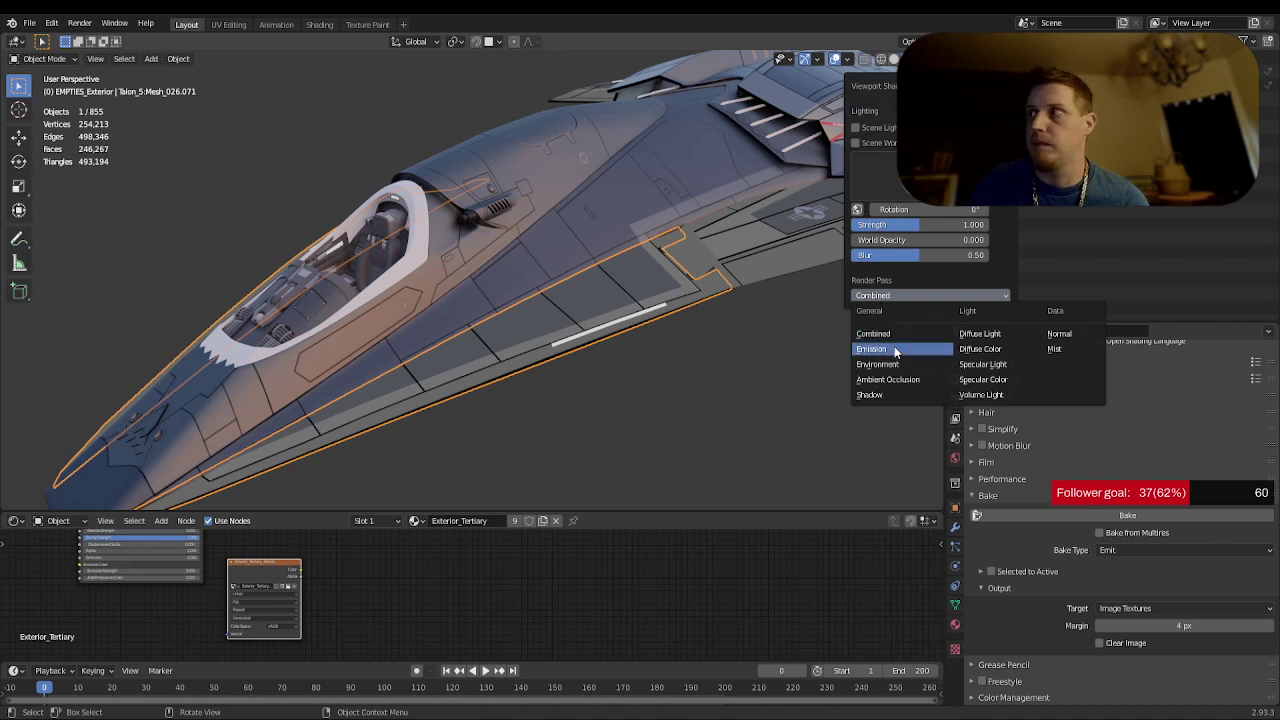
pyautogui.click(894, 348)
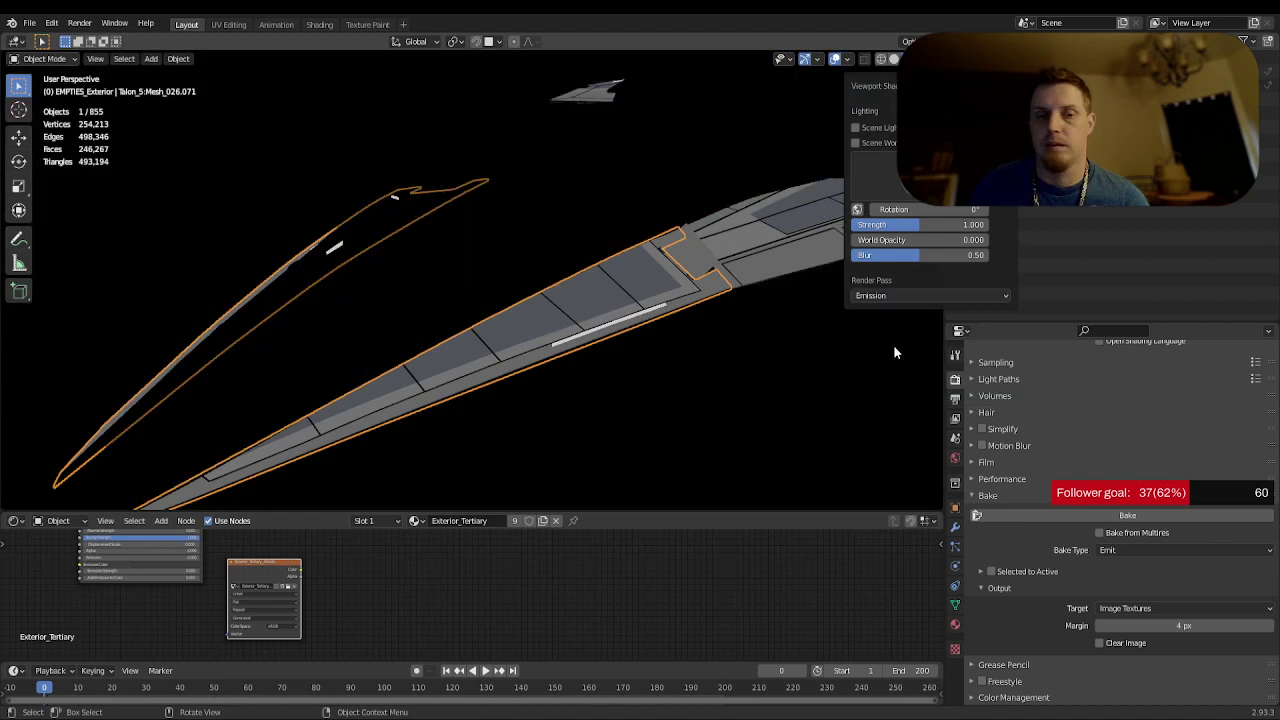
pyautogui.click(896, 294)
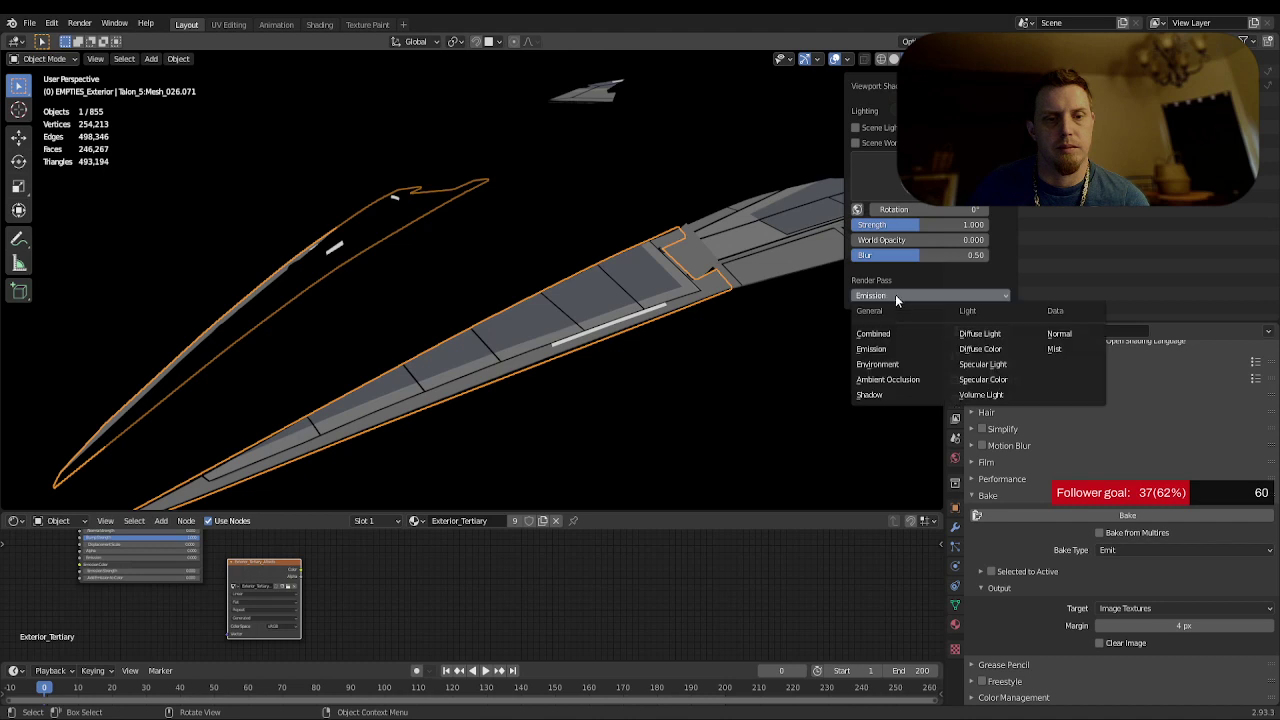
pyautogui.click(881, 334)
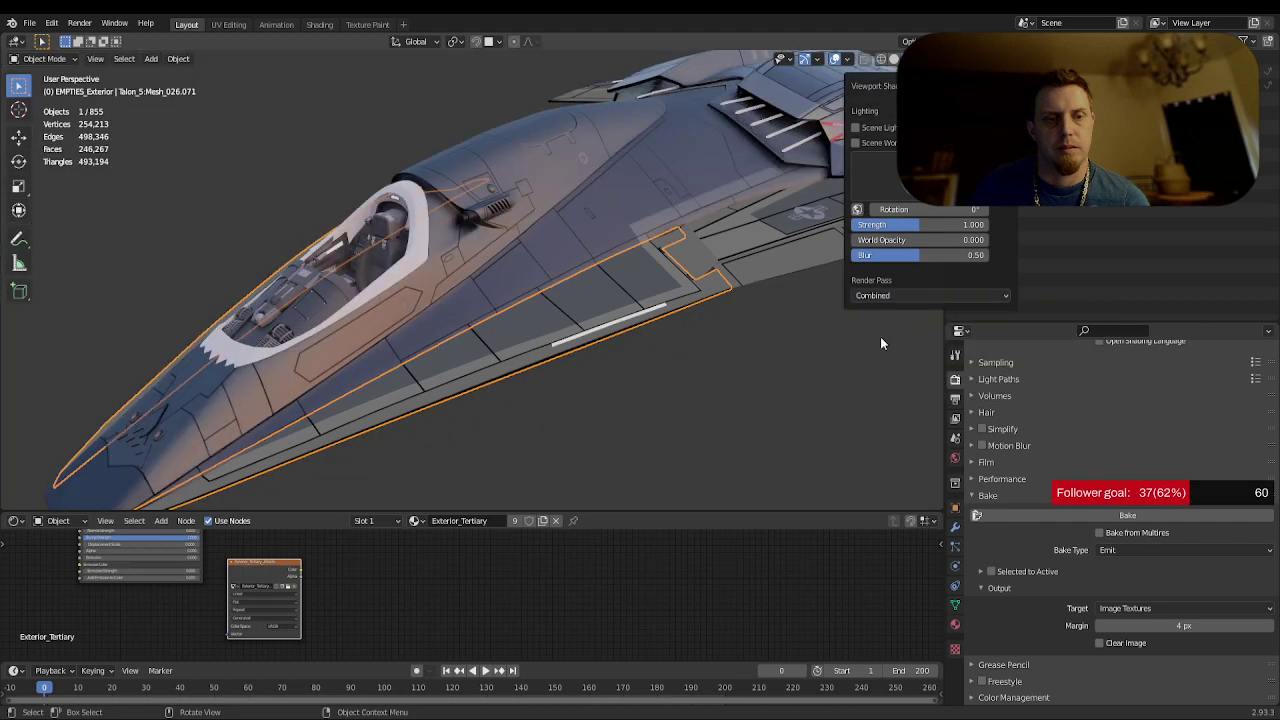
# - Bake the Emit pass into Exterior_Tertiary_Albedo and display that image in the UV Editing workspace
pyautogui.click(1127, 516)
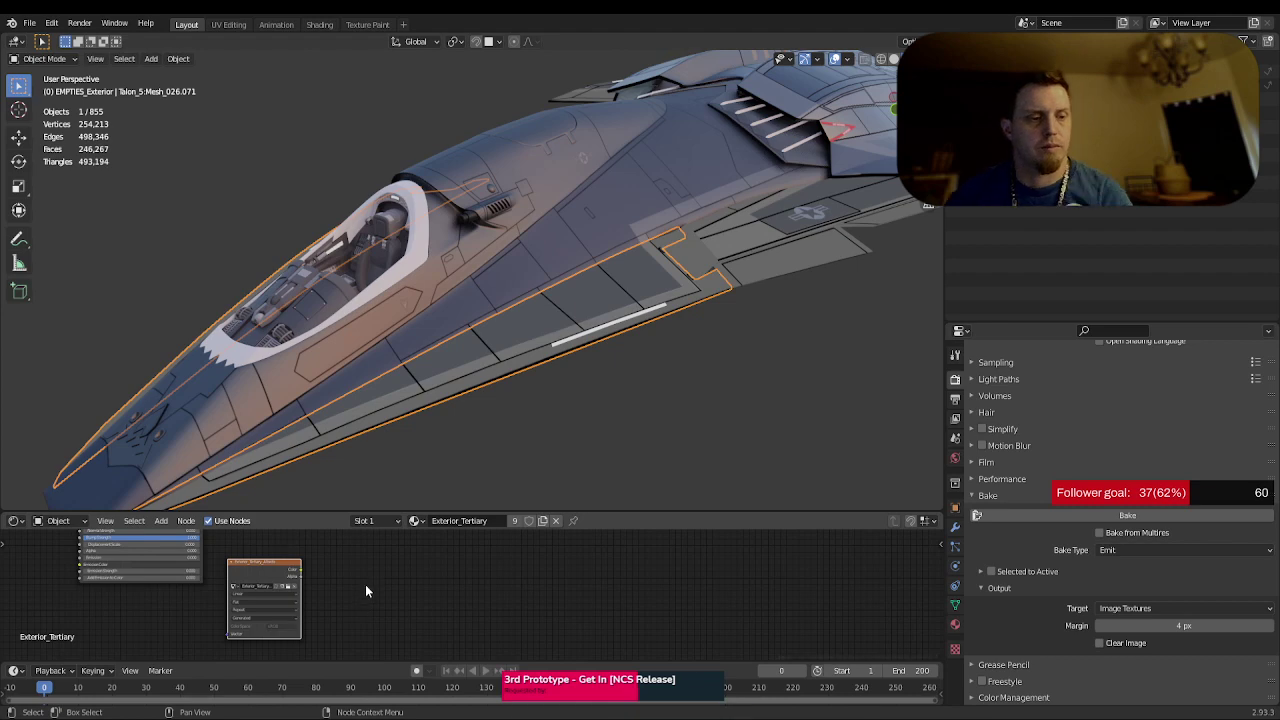
pyautogui.click(228, 24)
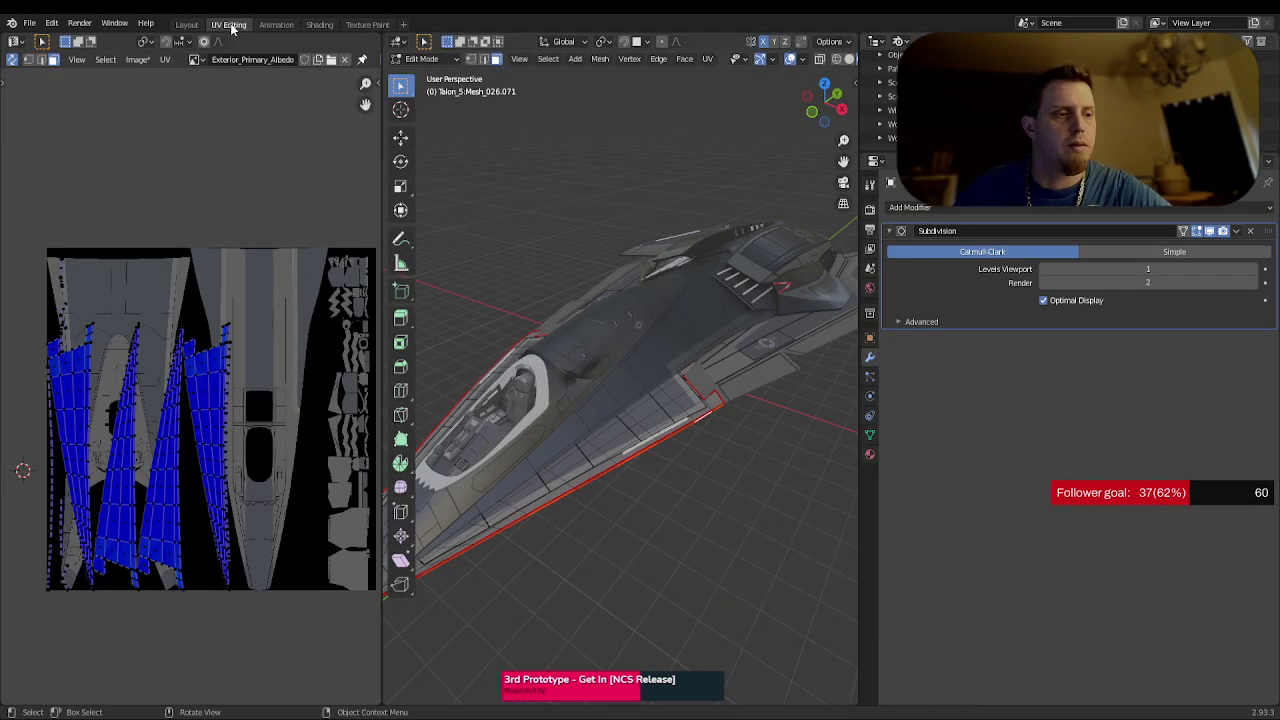
pyautogui.click(196, 59)
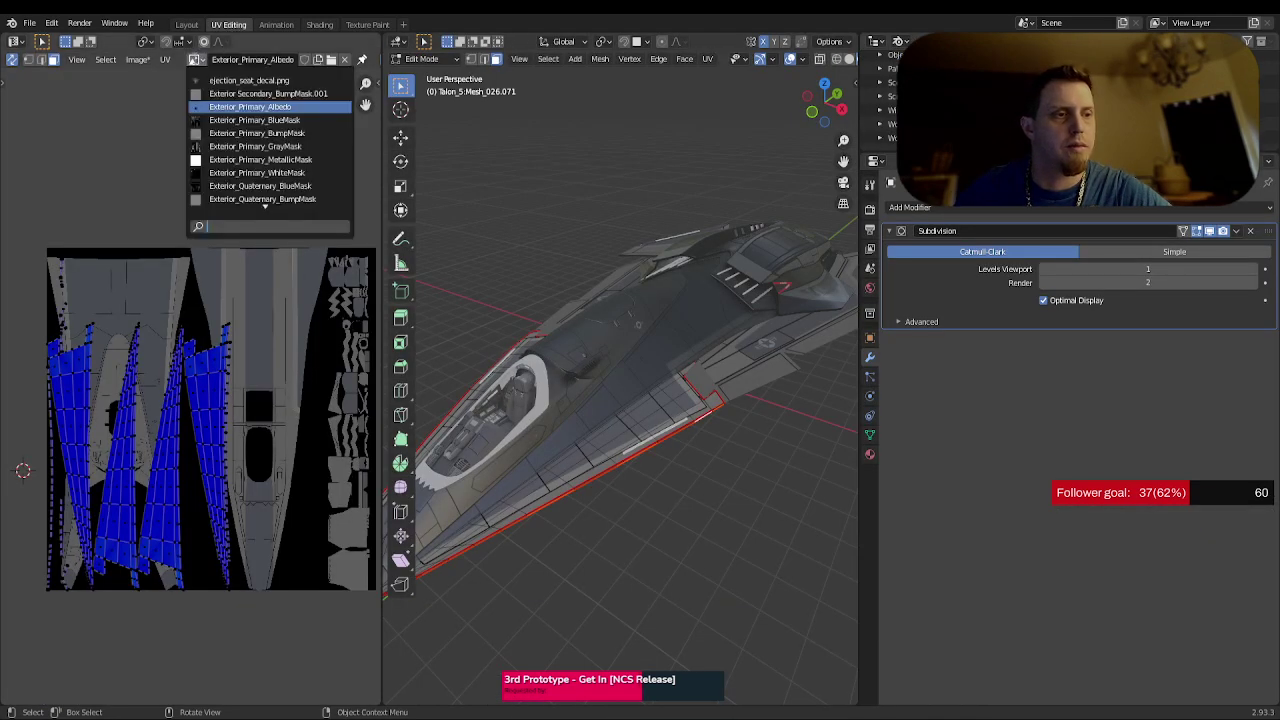
pyautogui.scroll(-15, 240, 150)
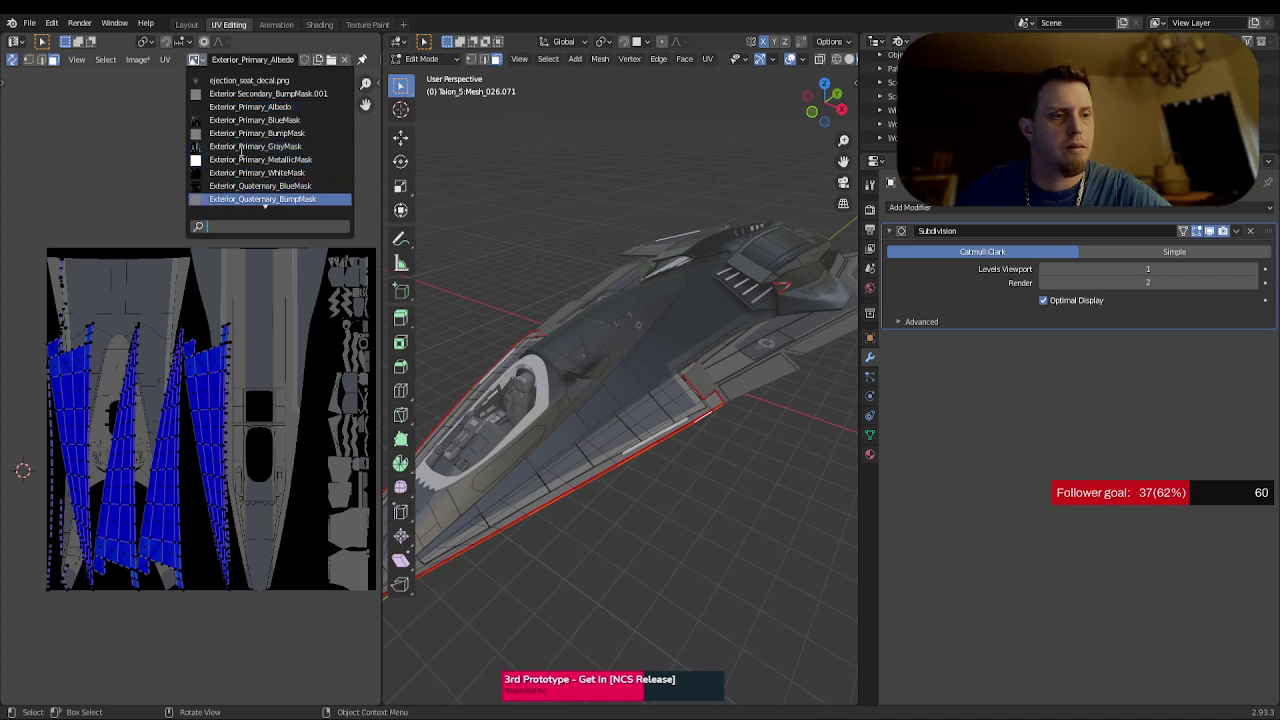
pyautogui.scroll(-1, 240, 150)
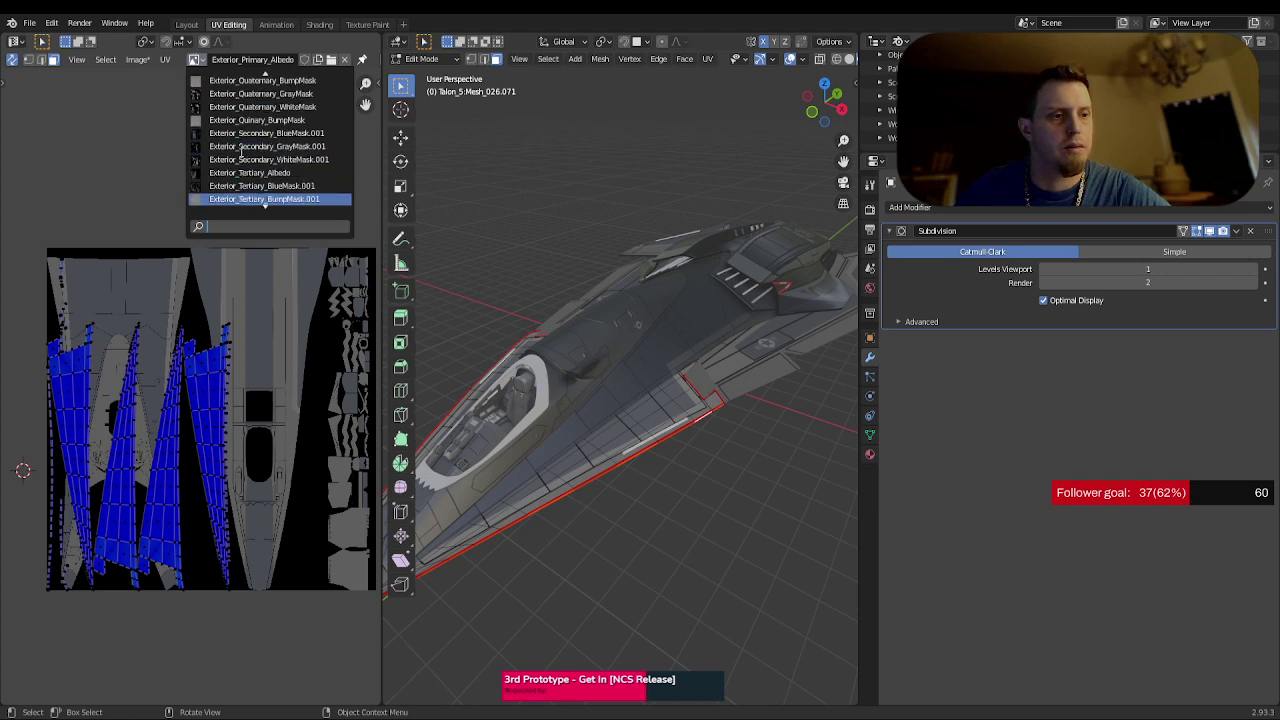
pyautogui.click(249, 172)
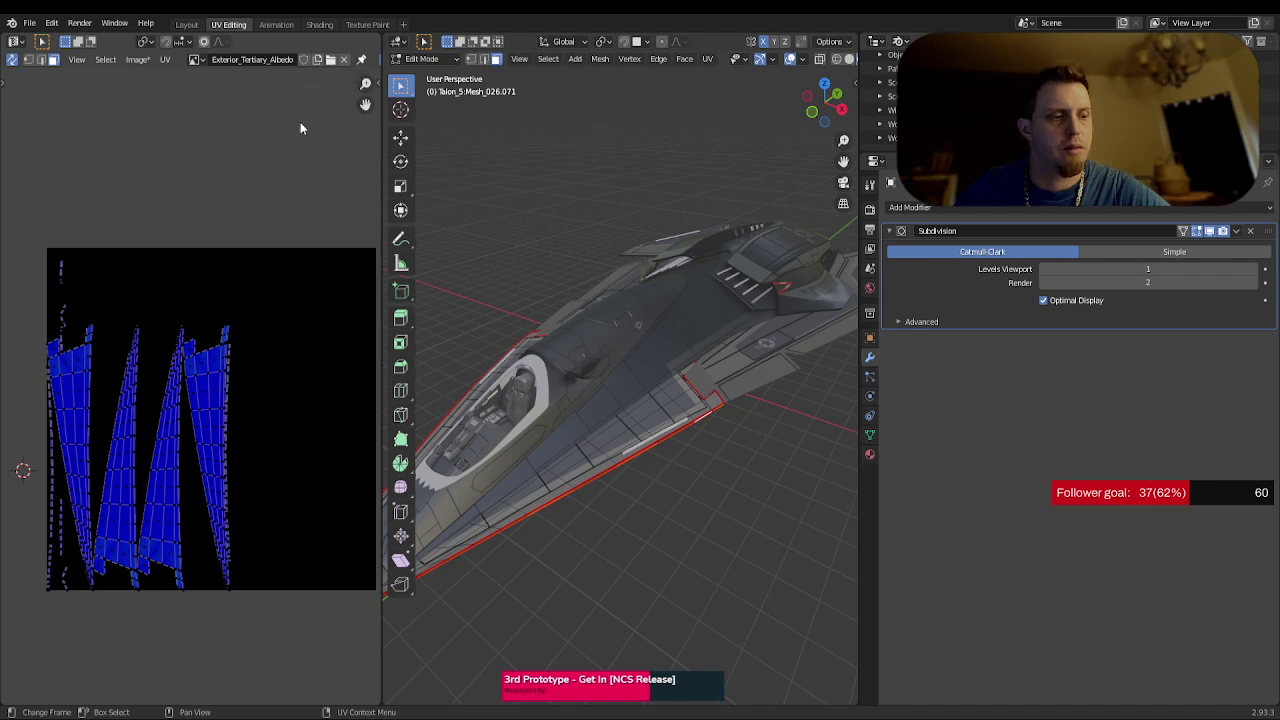
# - Inspect the baked Exterior_Tertiary_Albedo image with the UV overlays hidden, and show the overlays again
pyautogui.scroll(2, 300, 128)
pyautogui.scroll(-2, 300, 128)
pyautogui.moveTo(300, 128)
pyautogui.mouseDown(button='middle')
pyautogui.moveTo(243, 161)
pyautogui.moveTo(314, 148)
pyautogui.mouseUp(button='middle')
pyautogui.scroll(-2, 338, 62)
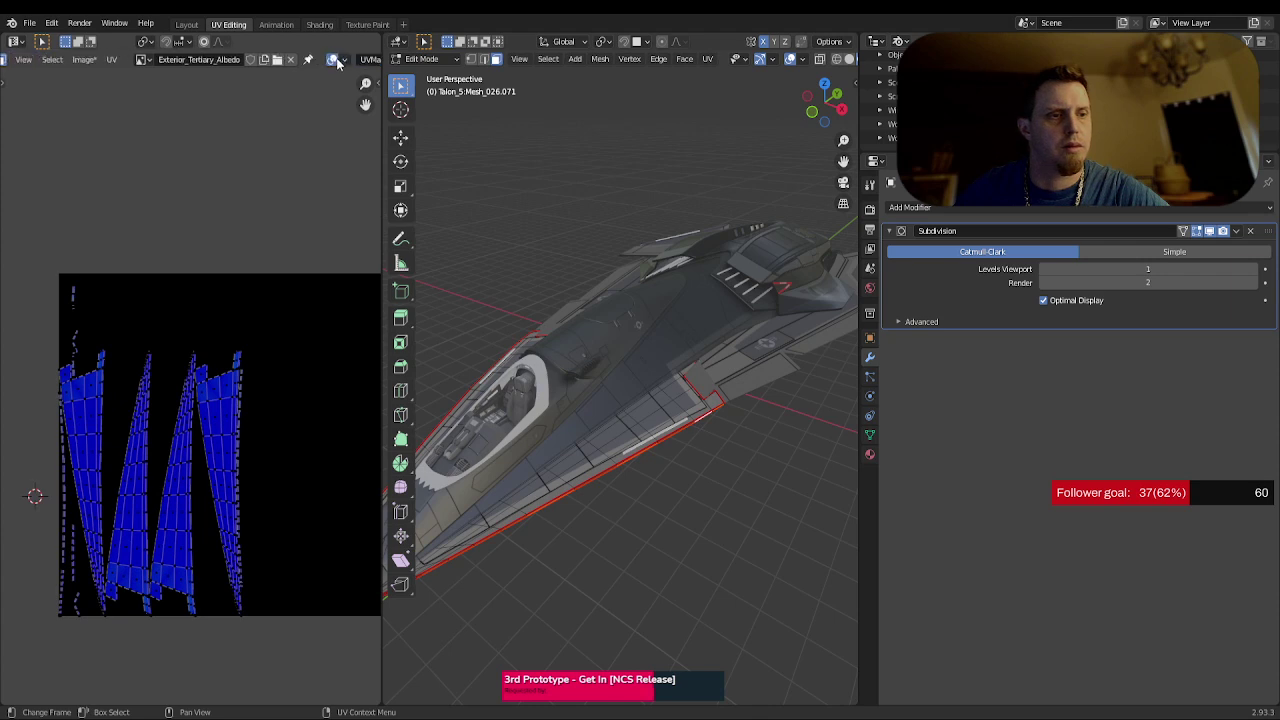
pyautogui.click(334, 60)
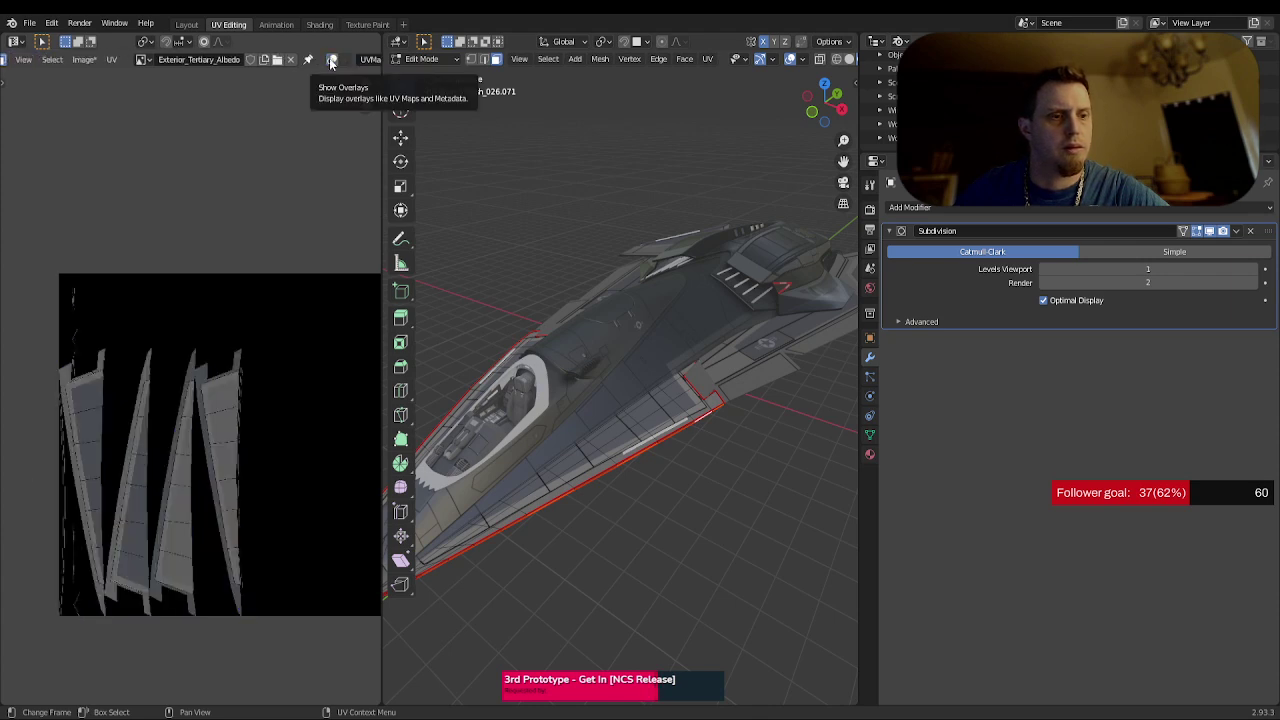
pyautogui.click(332, 60)
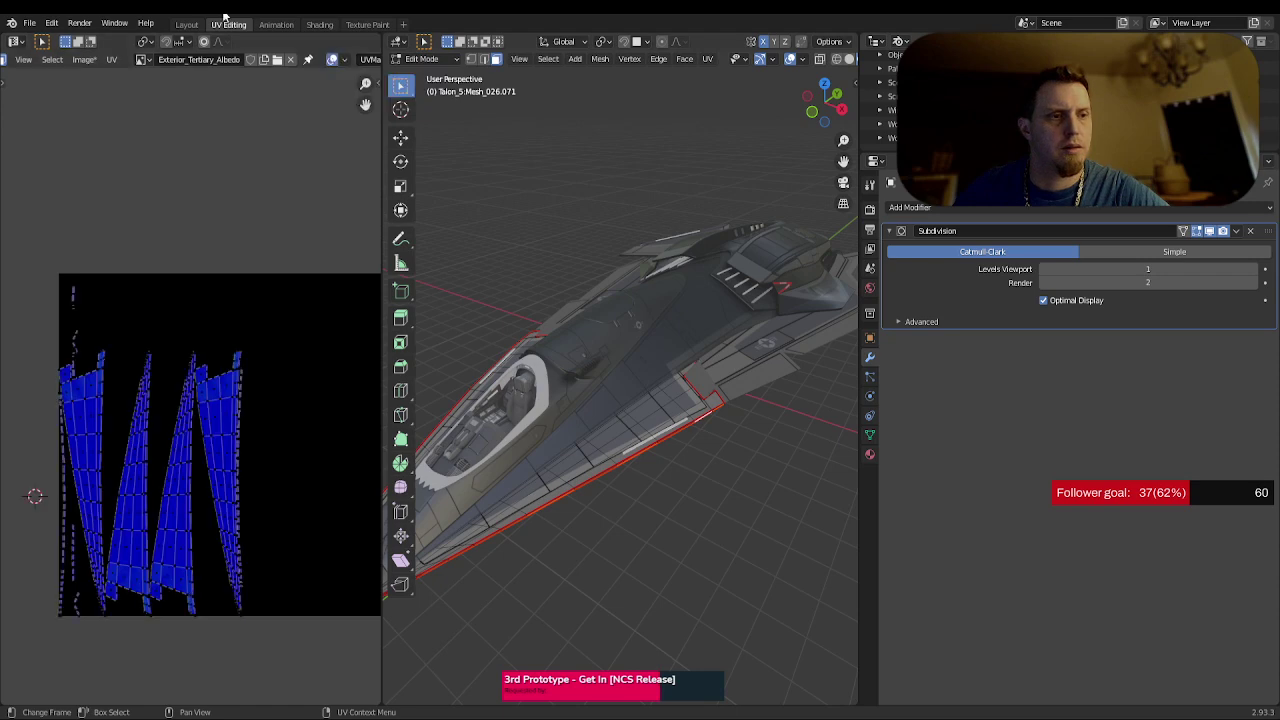
# - Return to the Layout workspace and bake the small rectangular port wing panel, Talon_5:Mesh_026.072, into Exterior_Tertiary_Albedo with the Emit bake type
pyautogui.click(186, 25)
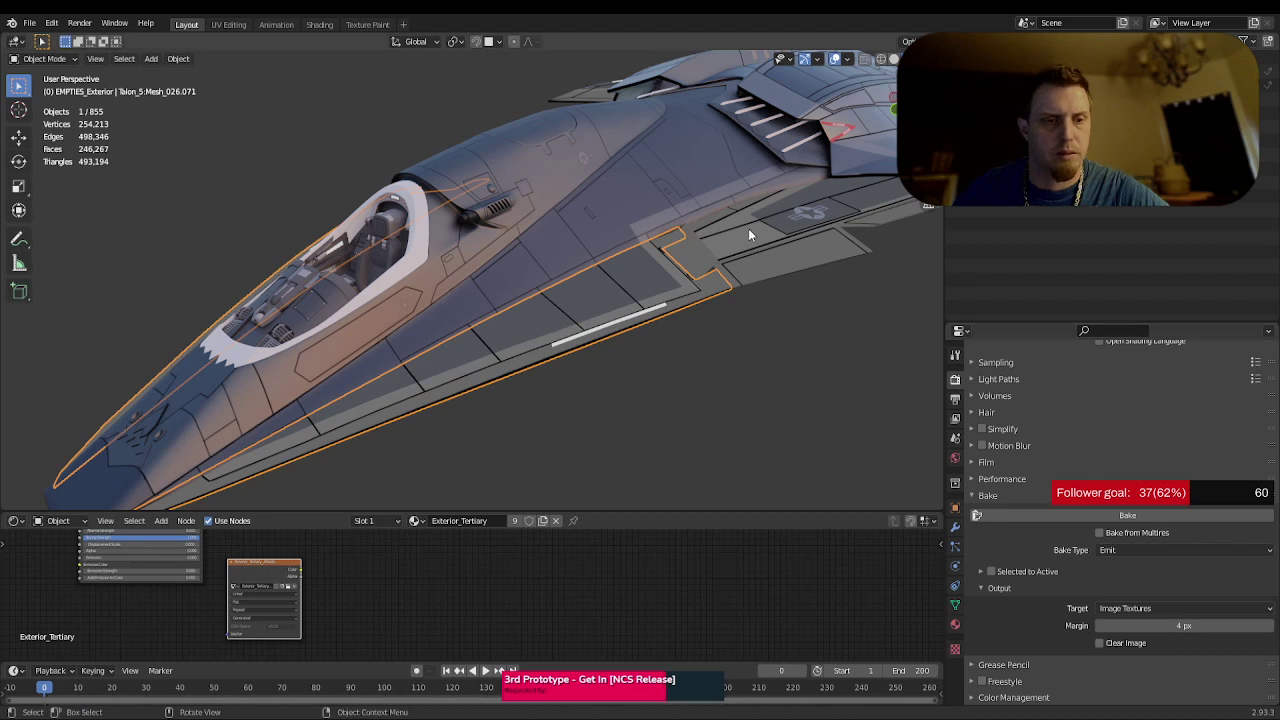
pyautogui.click(688, 257)
pyautogui.moveTo(660, 257); pyautogui.dragTo(578, 257, button='middle')
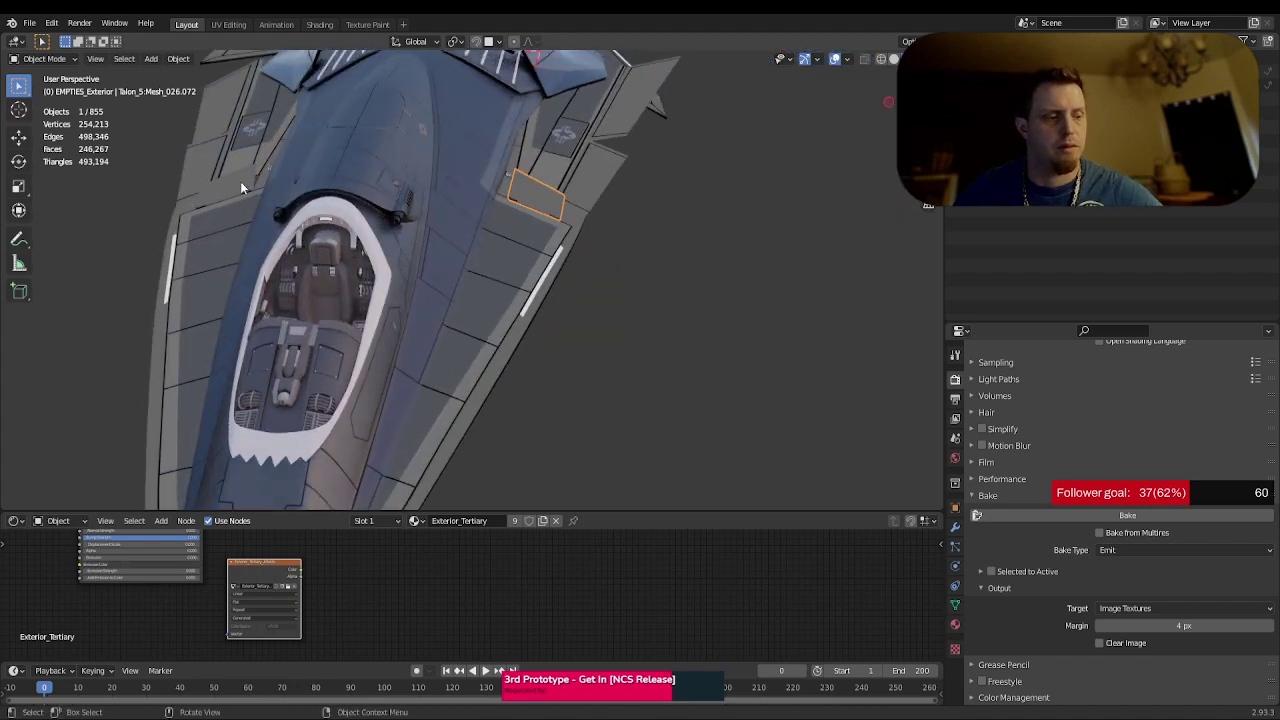
pyautogui.moveTo(777, 408); pyautogui.dragTo(734, 403, button='middle')
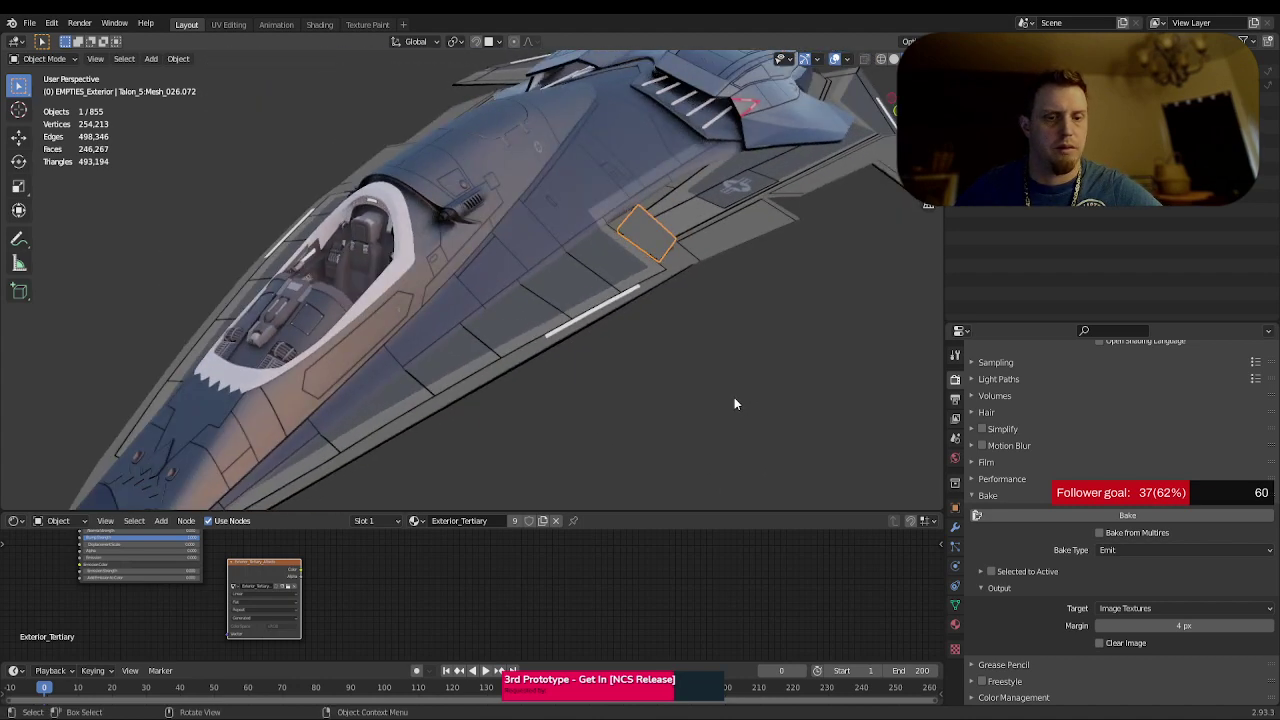
pyautogui.click(1132, 515)
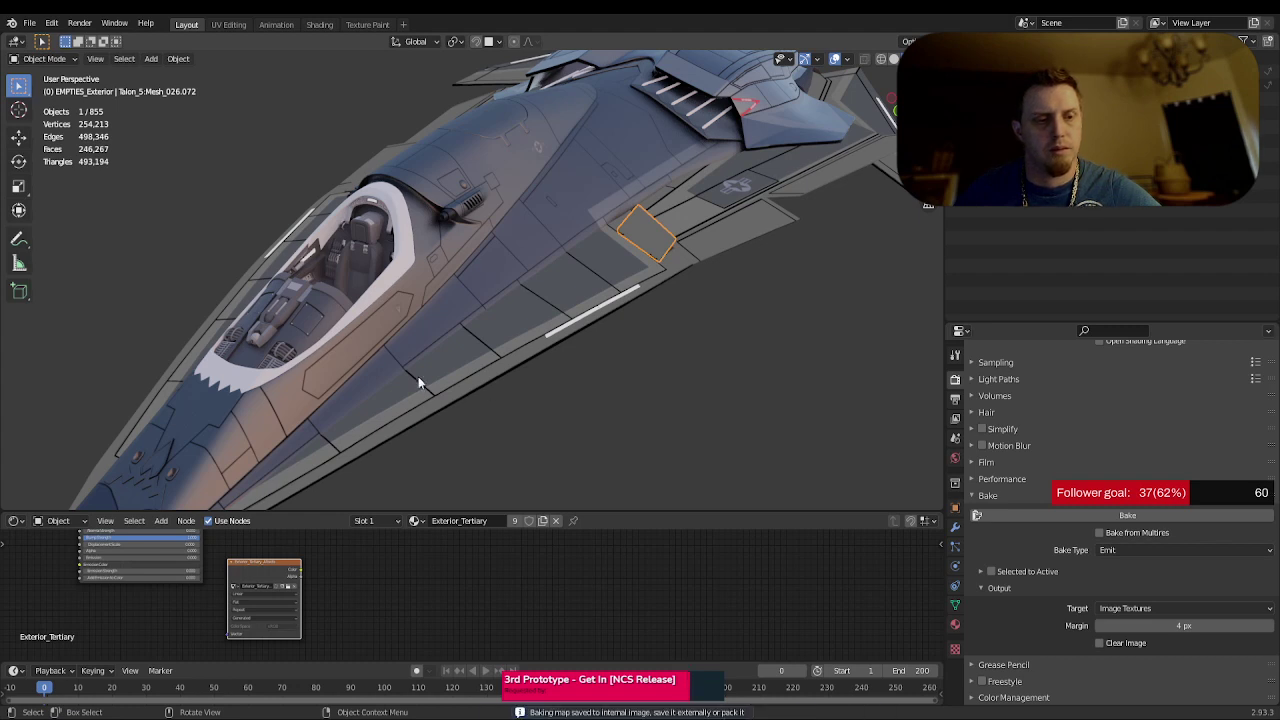
# - Bake the matching small panel on the opposite wing, Talon_5:Mesh_026.027, into the Exterior_Tertiary_Albedo image
pyautogui.moveTo(360, 373); pyautogui.dragTo(300, 310, button='middle')
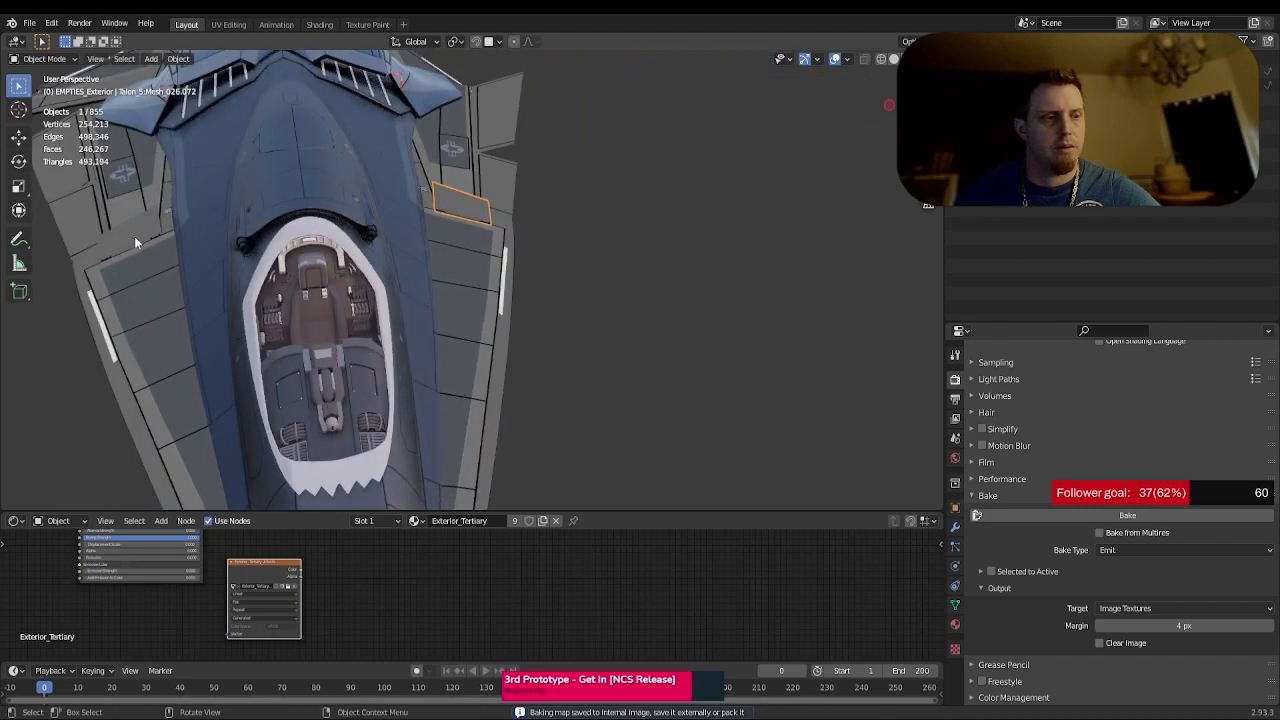
pyautogui.click(135, 236)
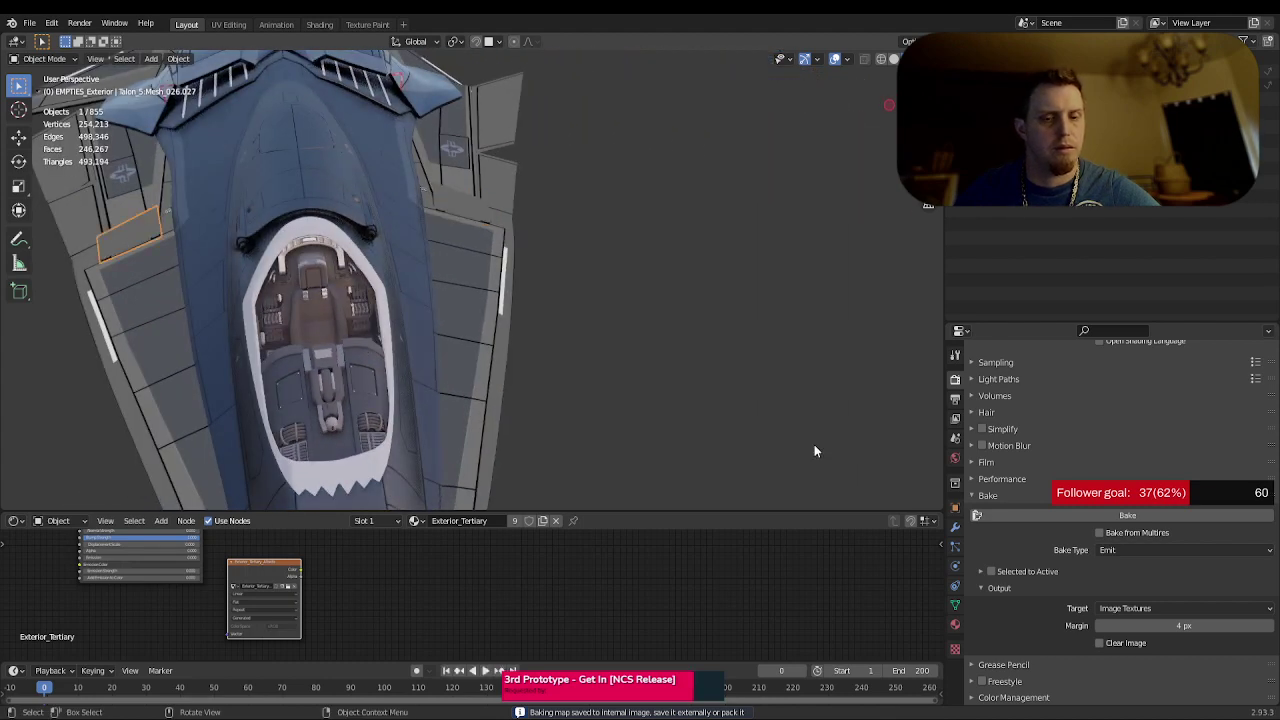
pyautogui.click(1101, 517)
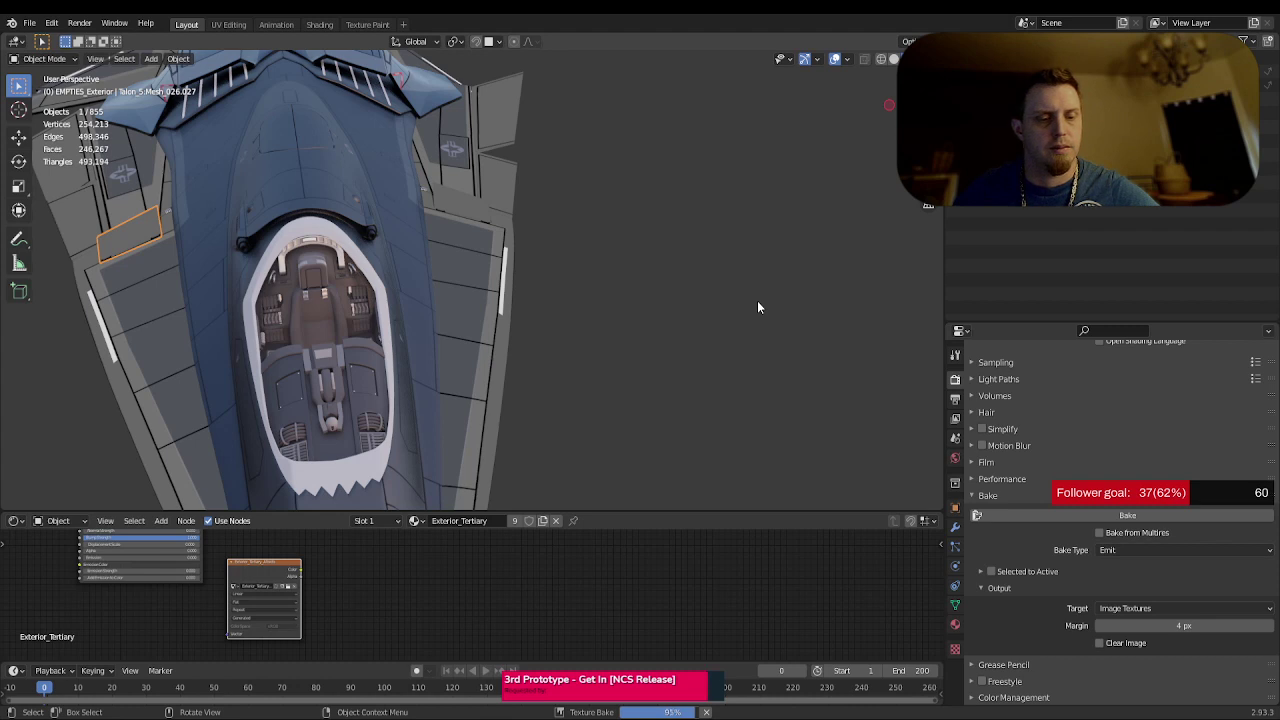
# - Bake the outer wing flaps on both sides, Talon_5:Mesh_026.075 and Talon_5:Mesh_026.149, one after the other into Exterior_Tertiary_Albedo
pyautogui.click(504, 130)
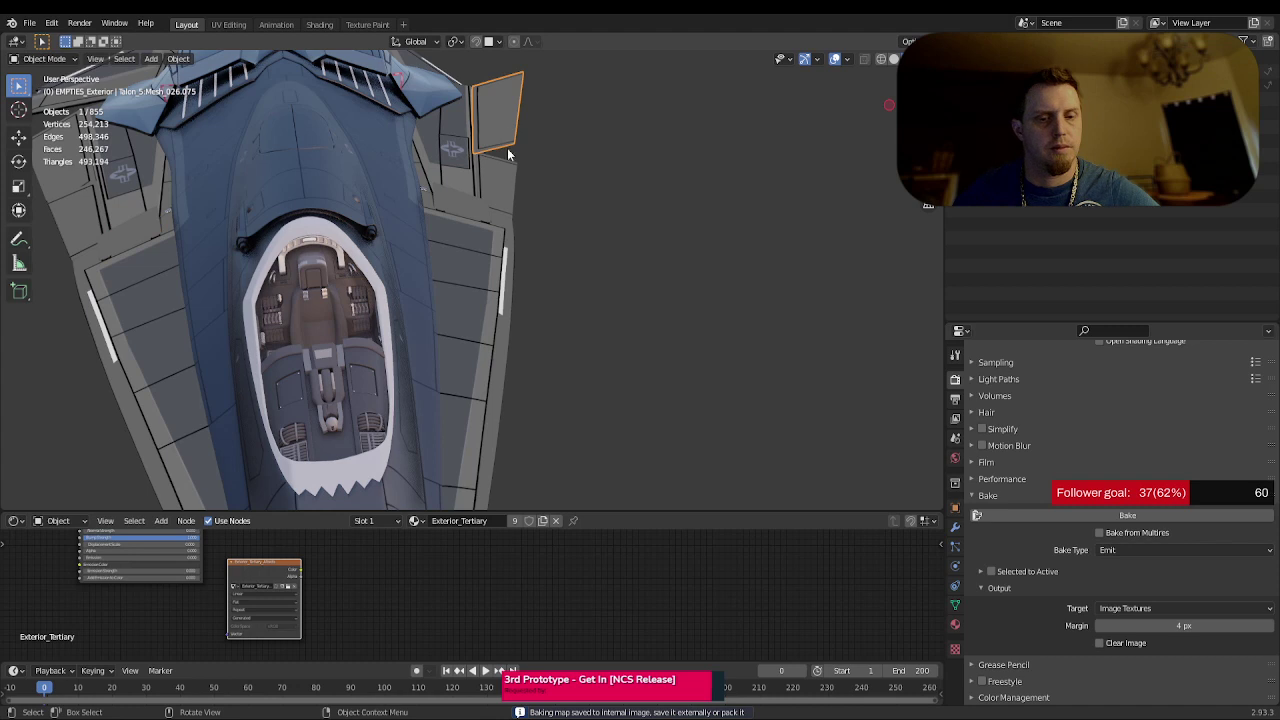
pyautogui.click(1078, 514)
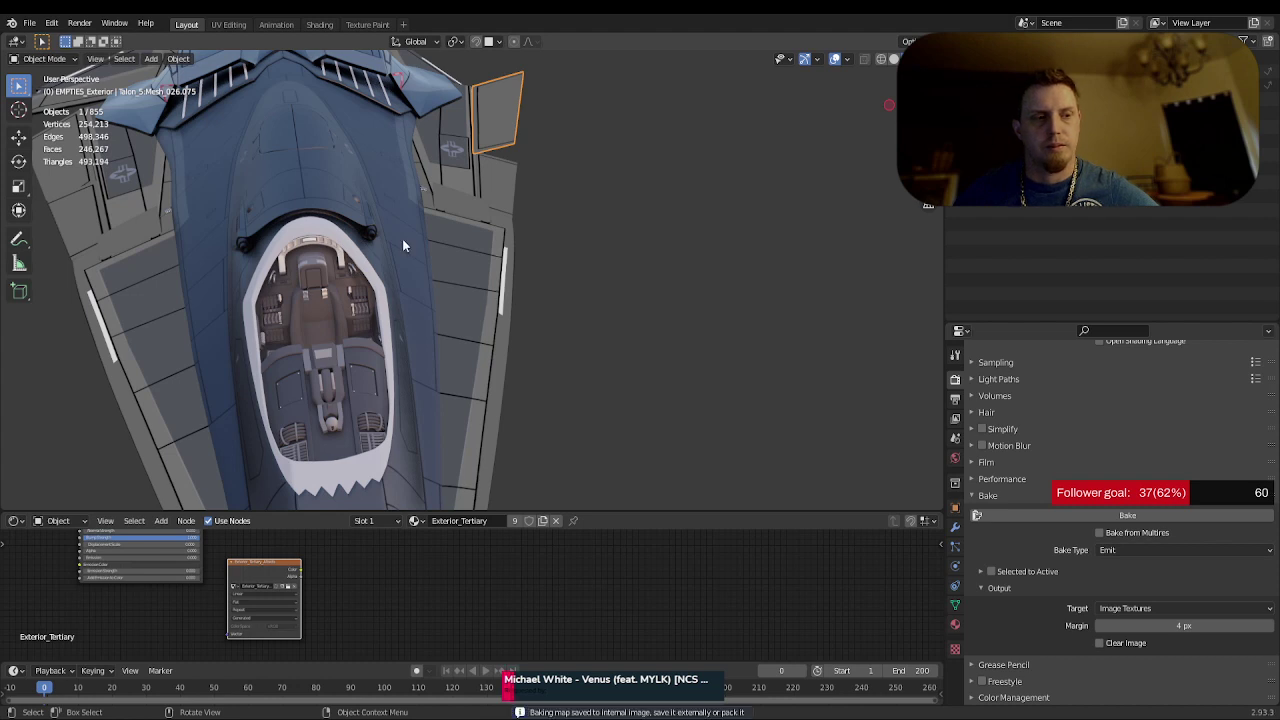
pyautogui.click(54, 169)
pyautogui.click(1090, 514)
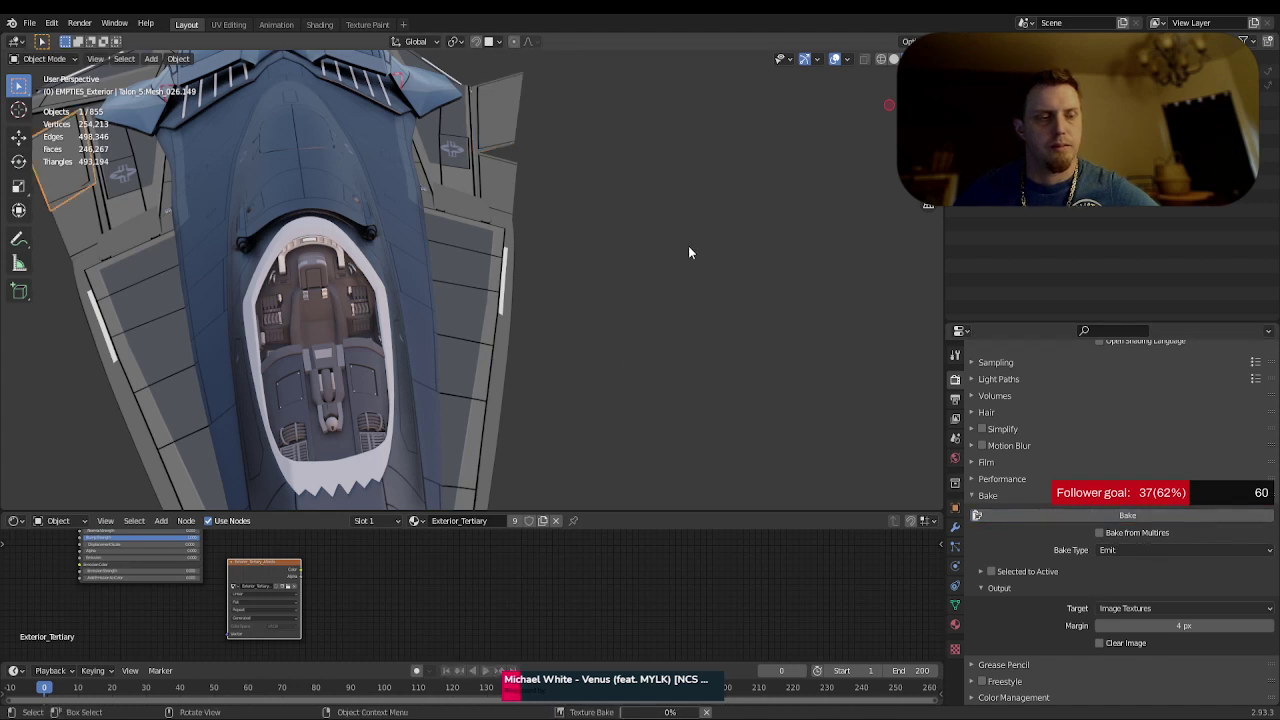
pyautogui.moveTo(654, 266); pyautogui.dragTo(766, 295, button='middle')
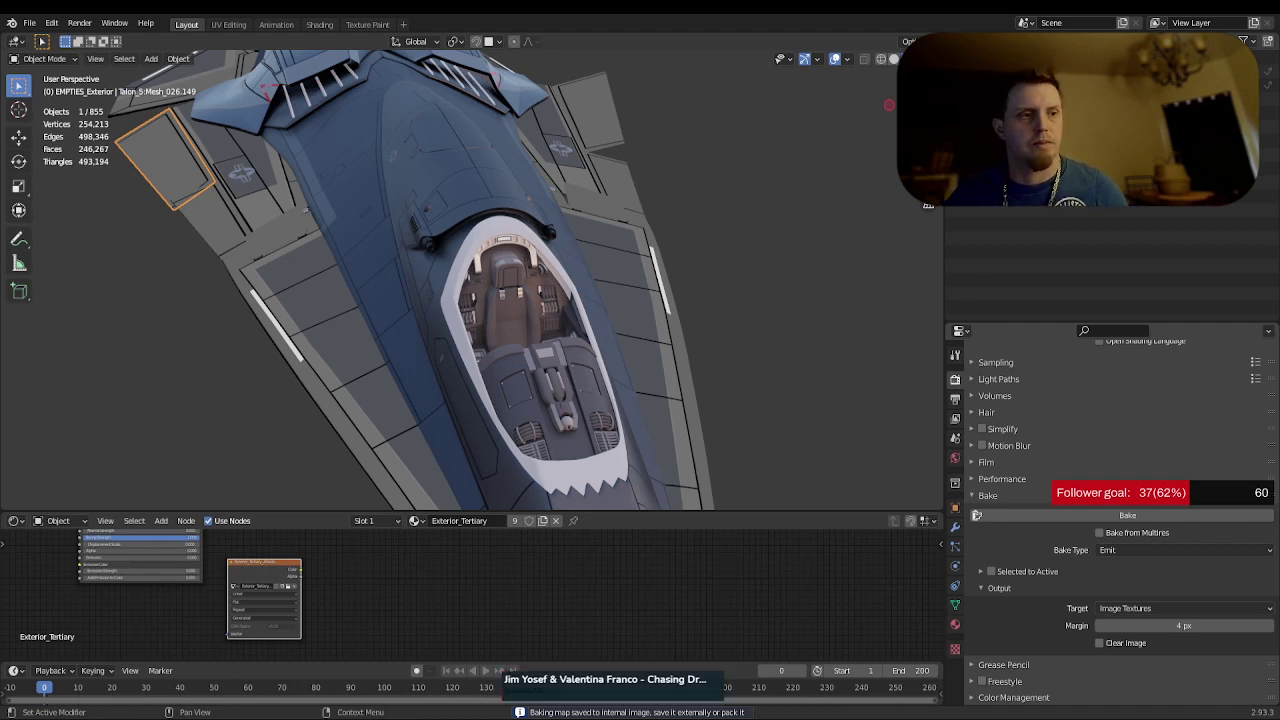
# - Check the Exterior_Tertiary_Albedo image in the UV Editing workspace with overlays hidden, and return to the Layout workspace
pyautogui.click(228, 24)
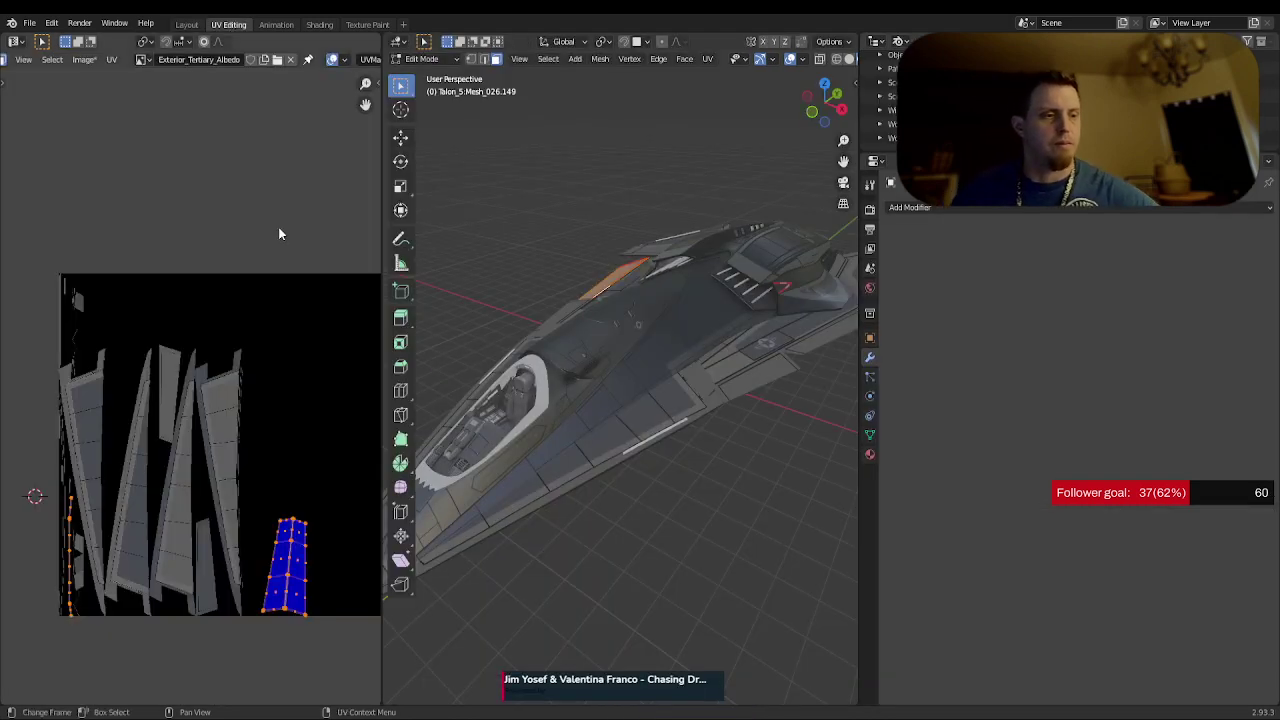
pyautogui.click(332, 61)
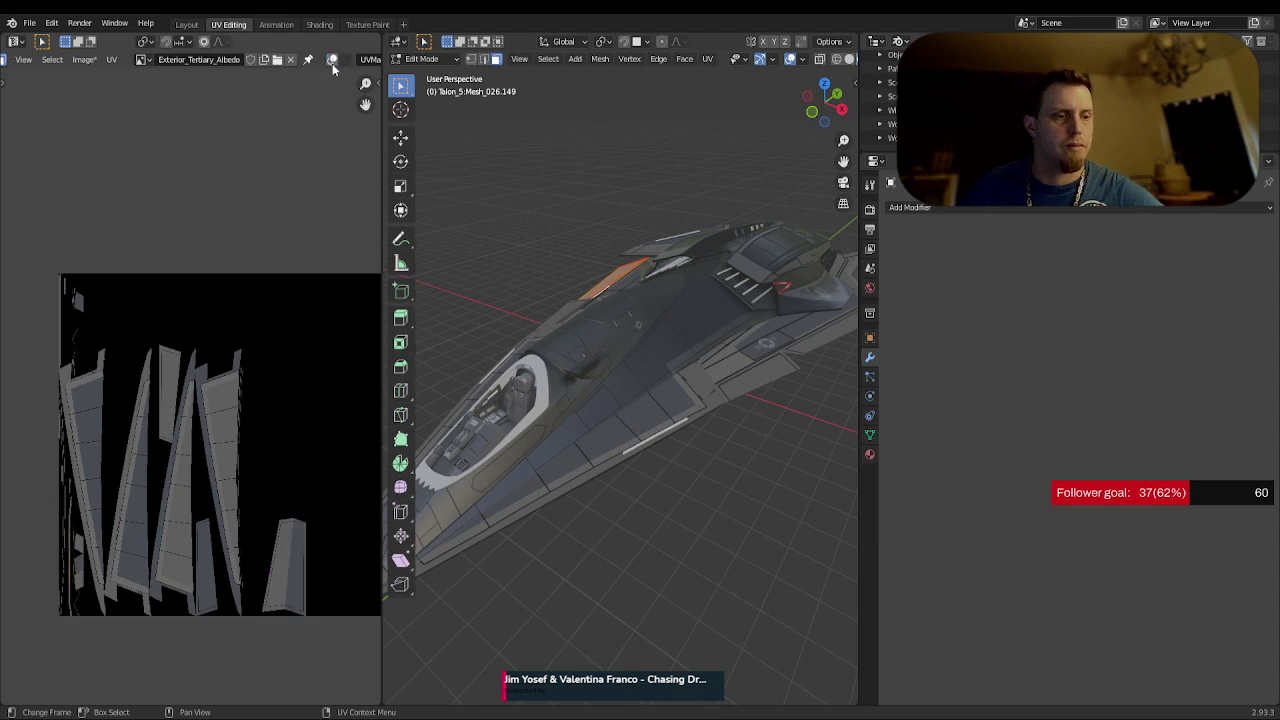
pyautogui.click(186, 25)
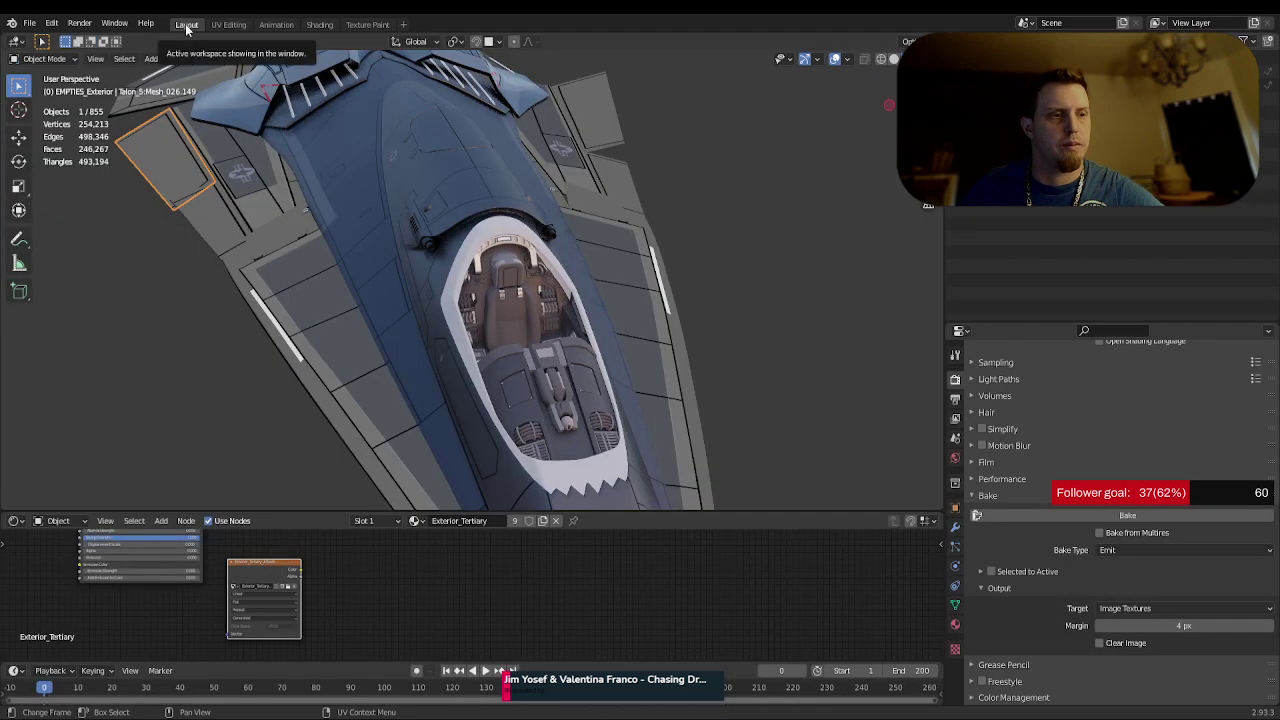
pyautogui.click(228, 25)
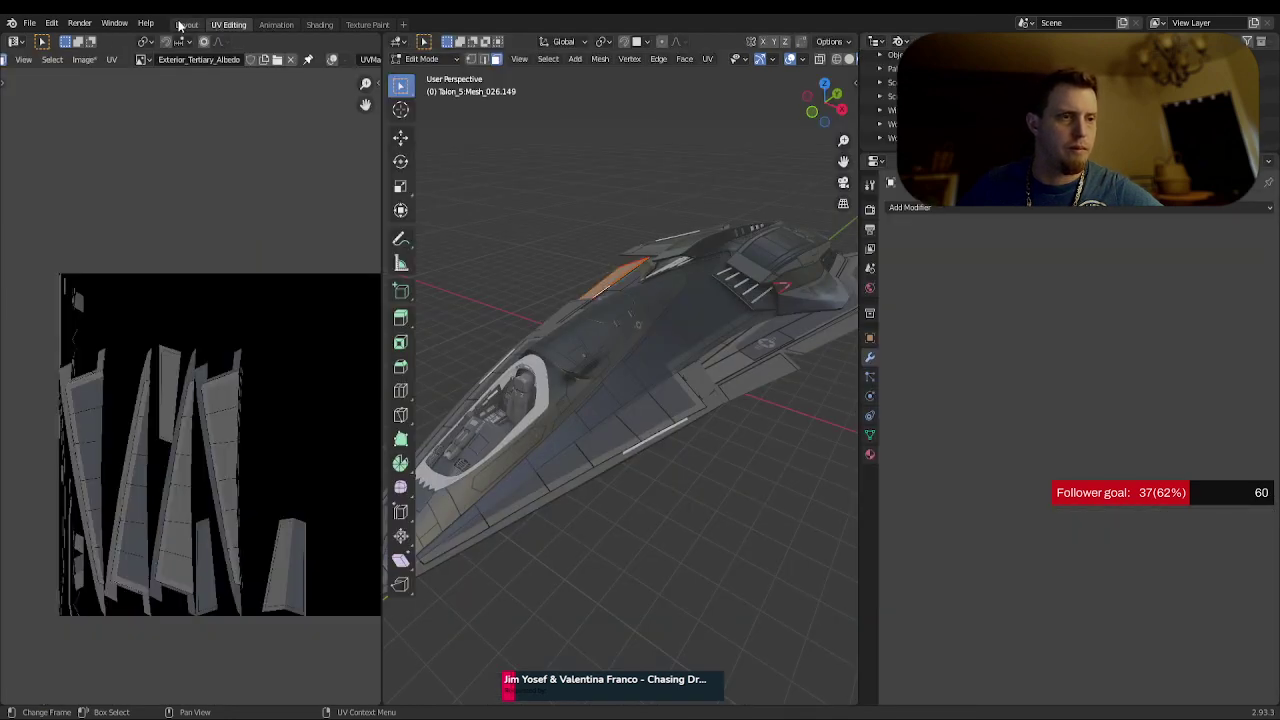
pyautogui.click(186, 25)
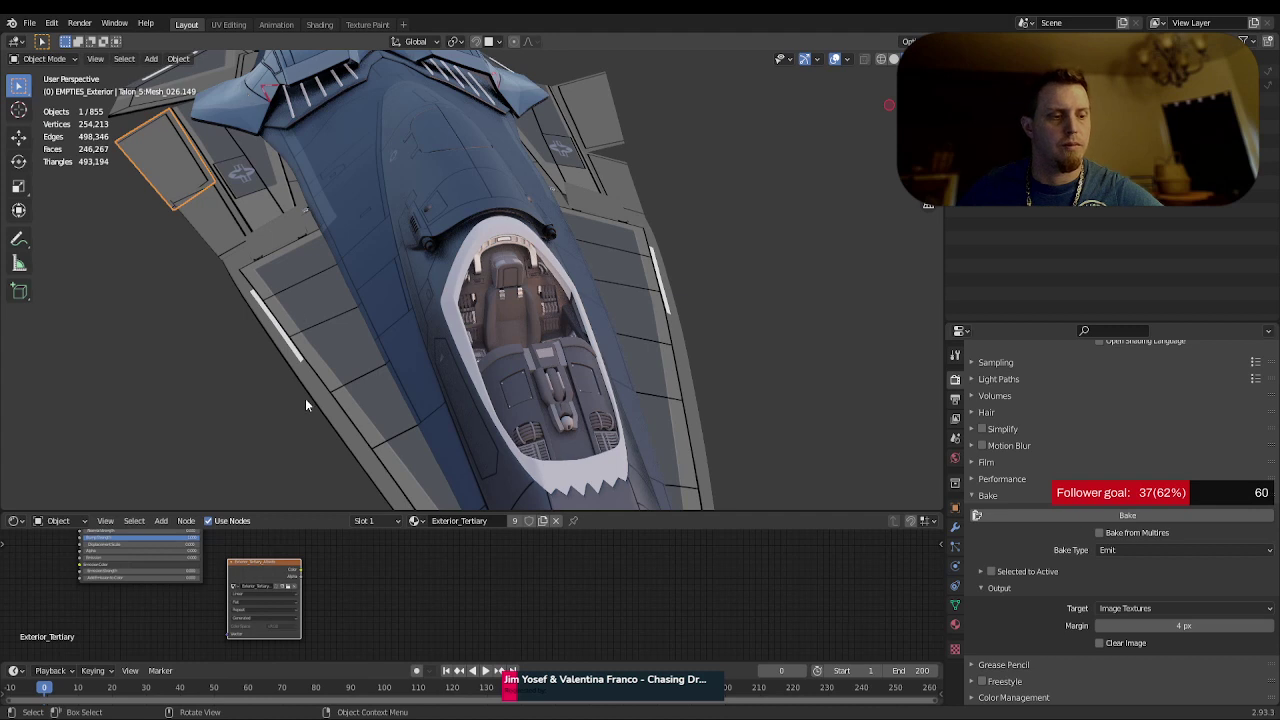
# - Bake the two insignia-bearing rear wing sections, Talon_5:Mesh_026.148 and Talon_5:Mesh_026.073, and check the image in the UV Editing workspace
pyautogui.click(269, 166)
pyautogui.click(1160, 515)
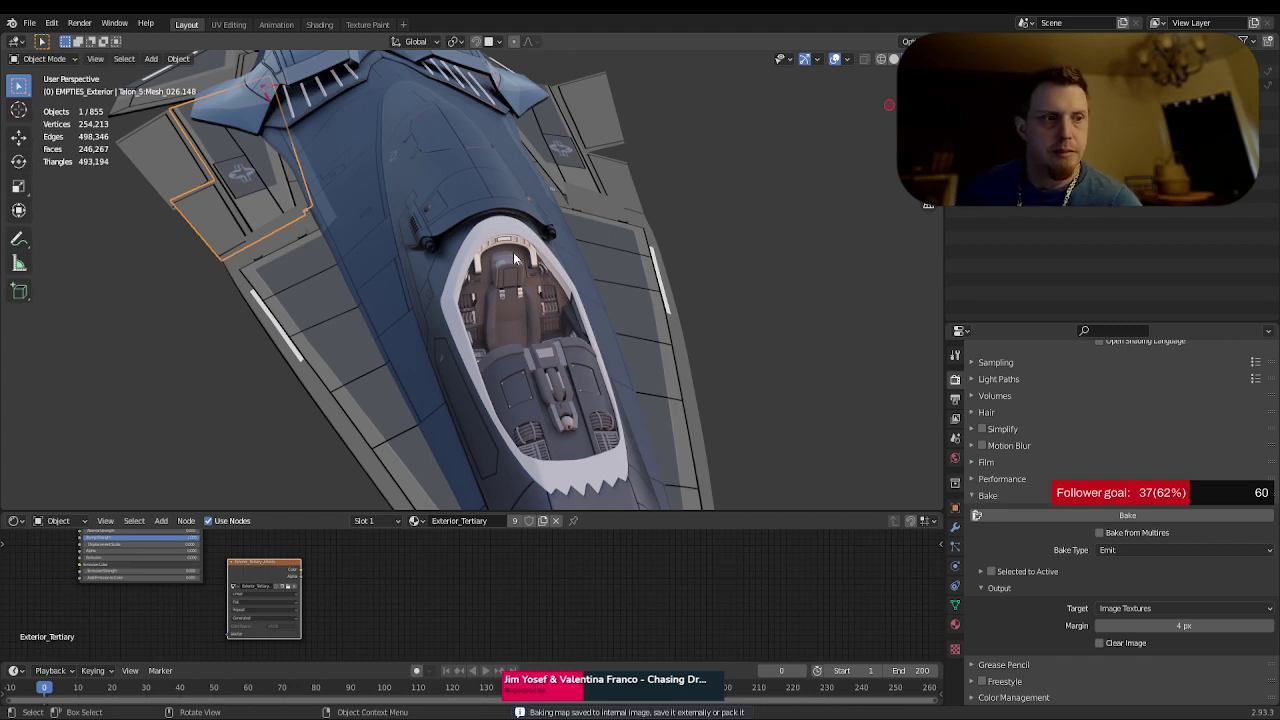
pyautogui.click(187, 25)
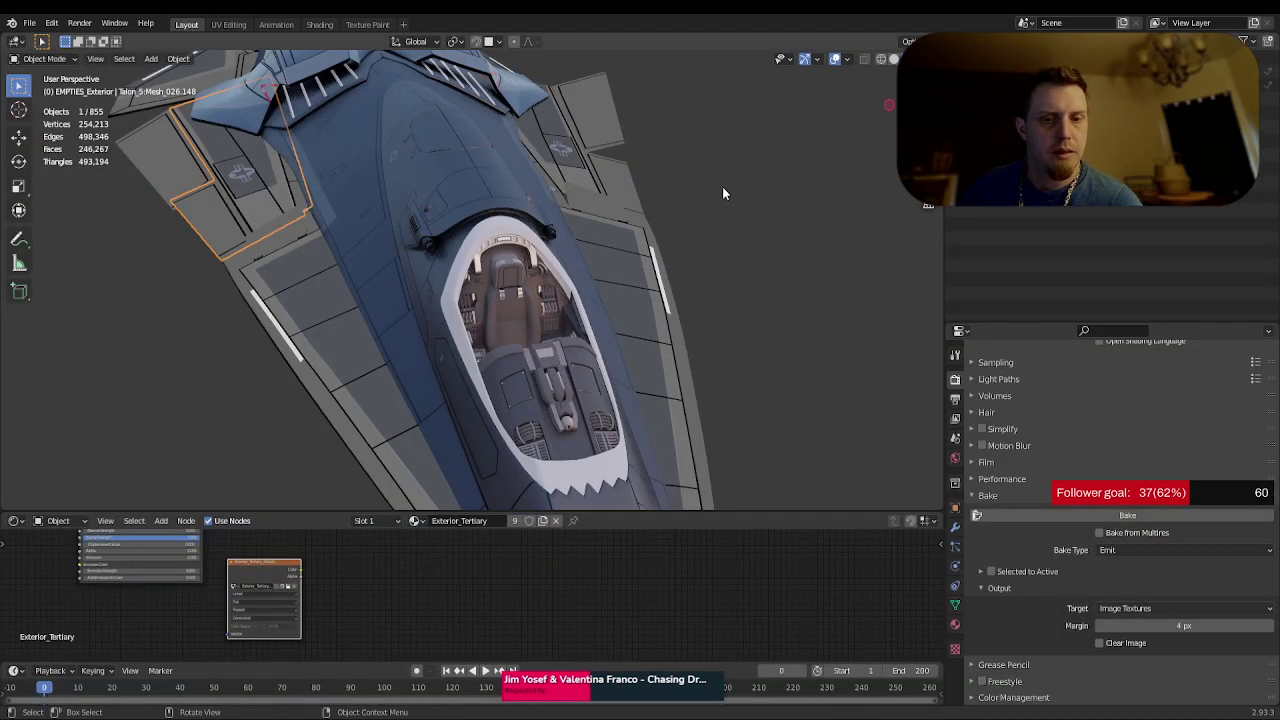
pyautogui.click(569, 164)
pyautogui.click(1160, 515)
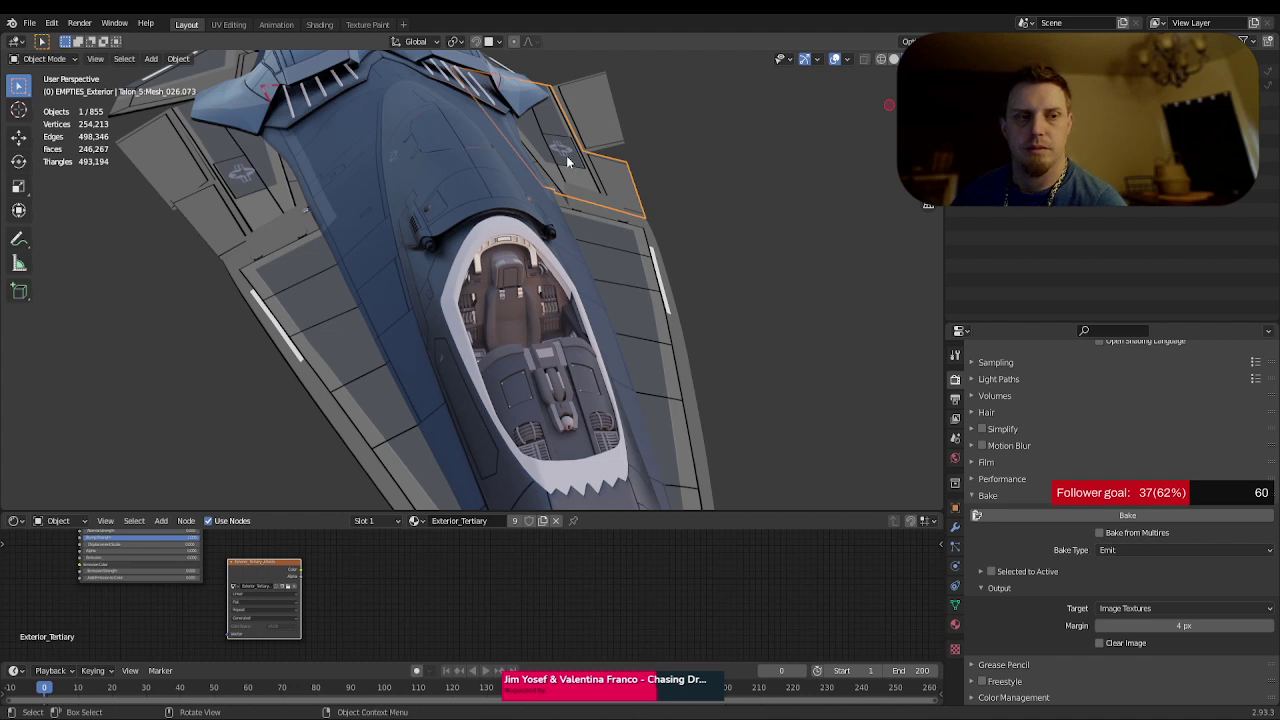
pyautogui.click(222, 24)
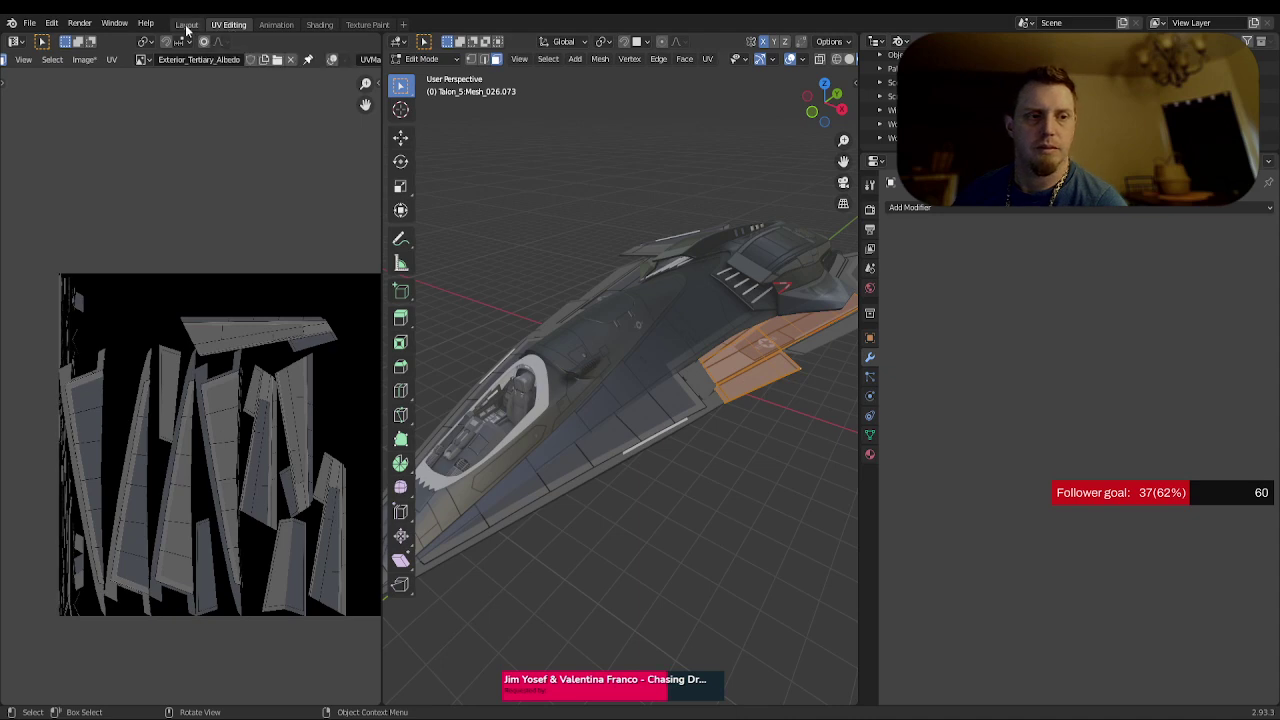
pyautogui.click(186, 24)
# - Bake the port tail fin, Talon_5:Mesh_026.081, into Exterior_Tertiary_Albedo and view the image in the UV Editing workspace
pyautogui.moveTo(670, 247)
pyautogui.mouseDown(button='middle')
pyautogui.moveTo(701, 255)
pyautogui.moveTo(661, 248)
pyautogui.mouseUp(button='middle')
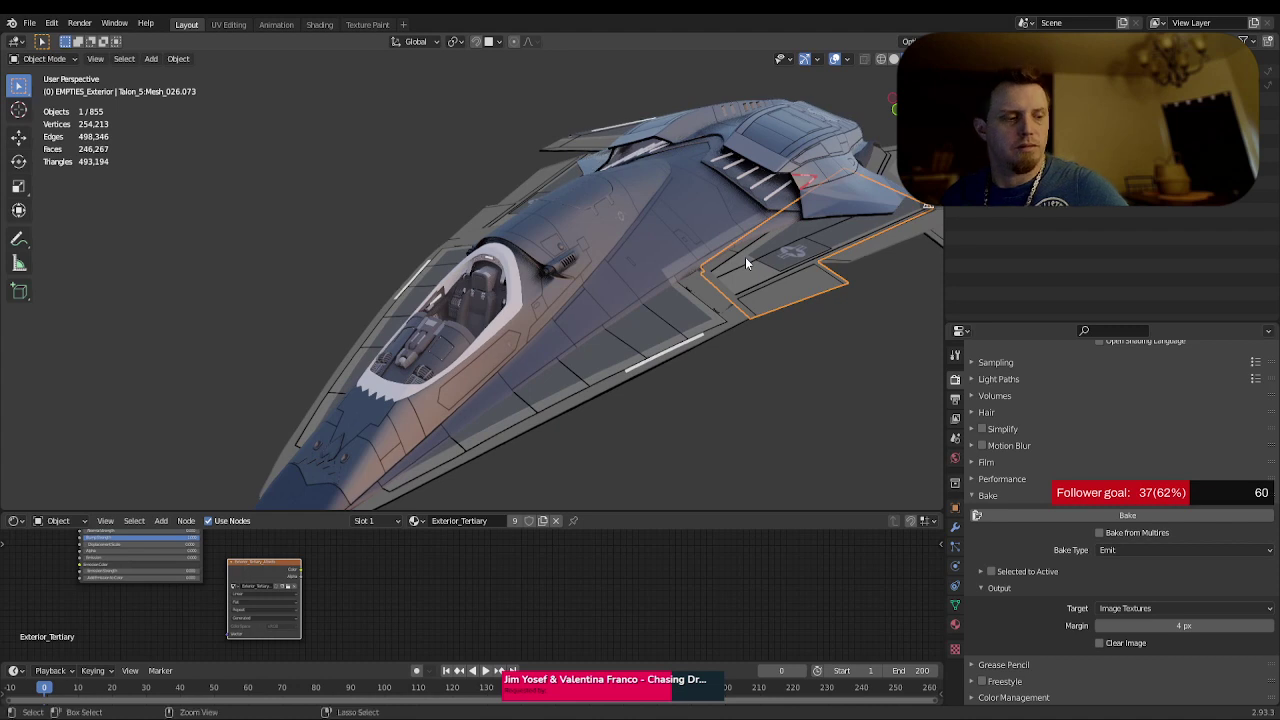
pyautogui.moveTo(745, 257); pyautogui.dragTo(443, 323, button='middle')
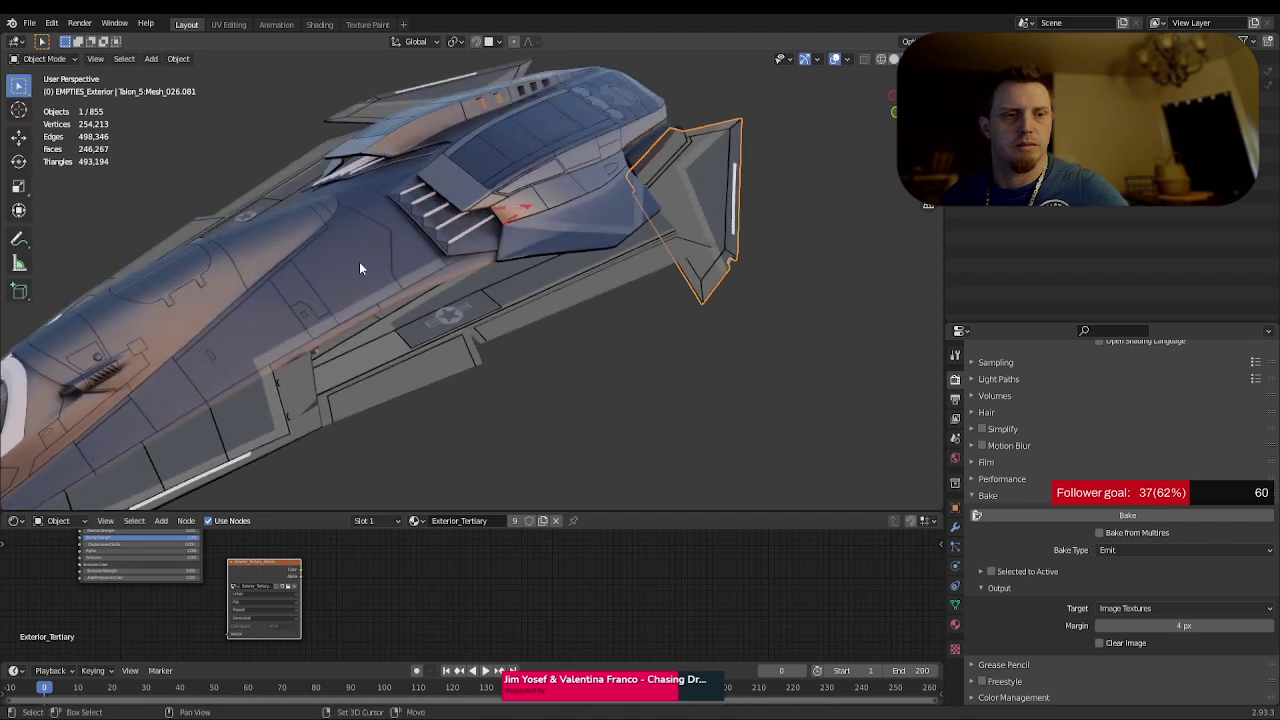
pyautogui.moveTo(359, 261); pyautogui.dragTo(436, 296, button='middle')
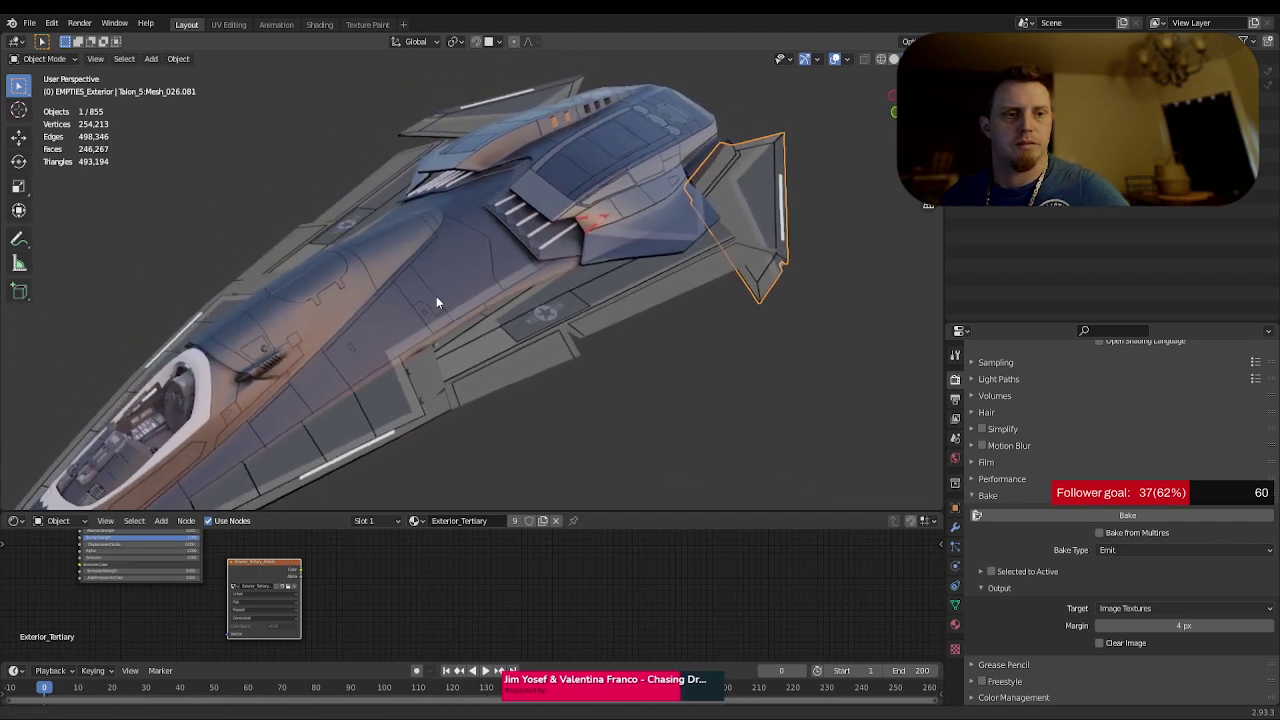
pyautogui.moveTo(357, 311); pyautogui.dragTo(420, 314, button='middle')
pyautogui.moveTo(537, 328); pyautogui.dragTo(538, 320, button='middle')
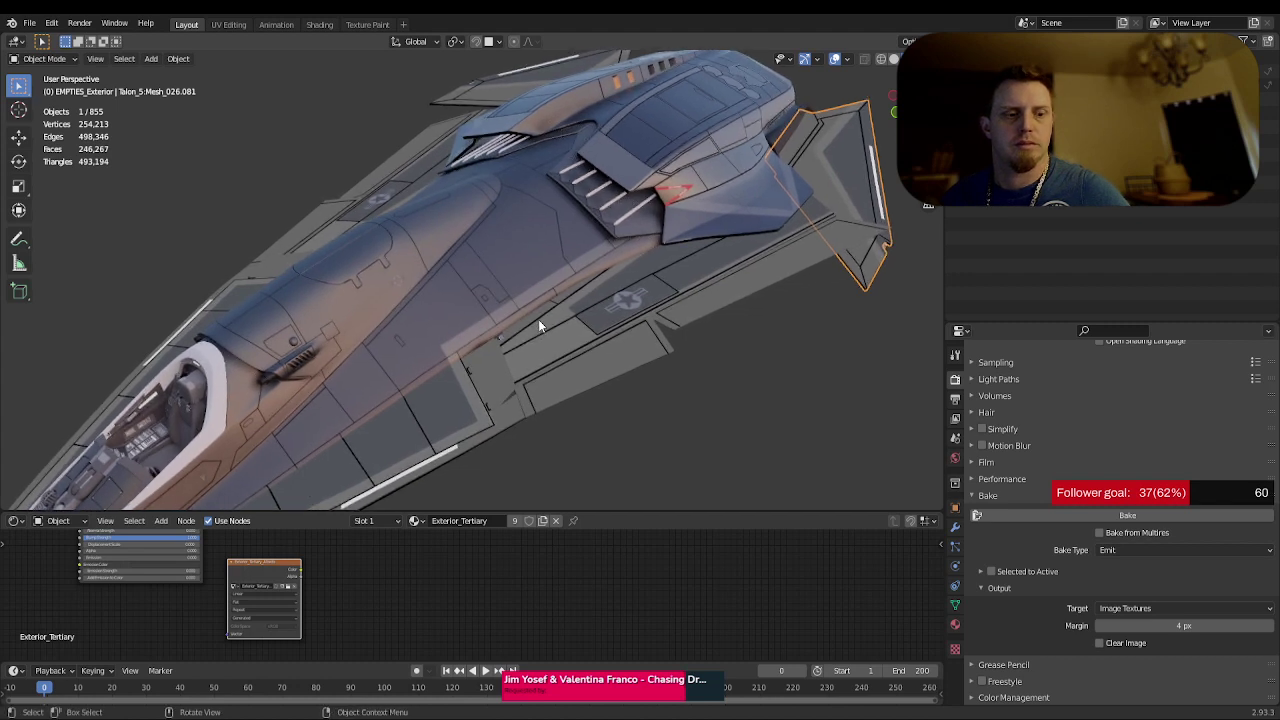
pyautogui.click(1081, 512)
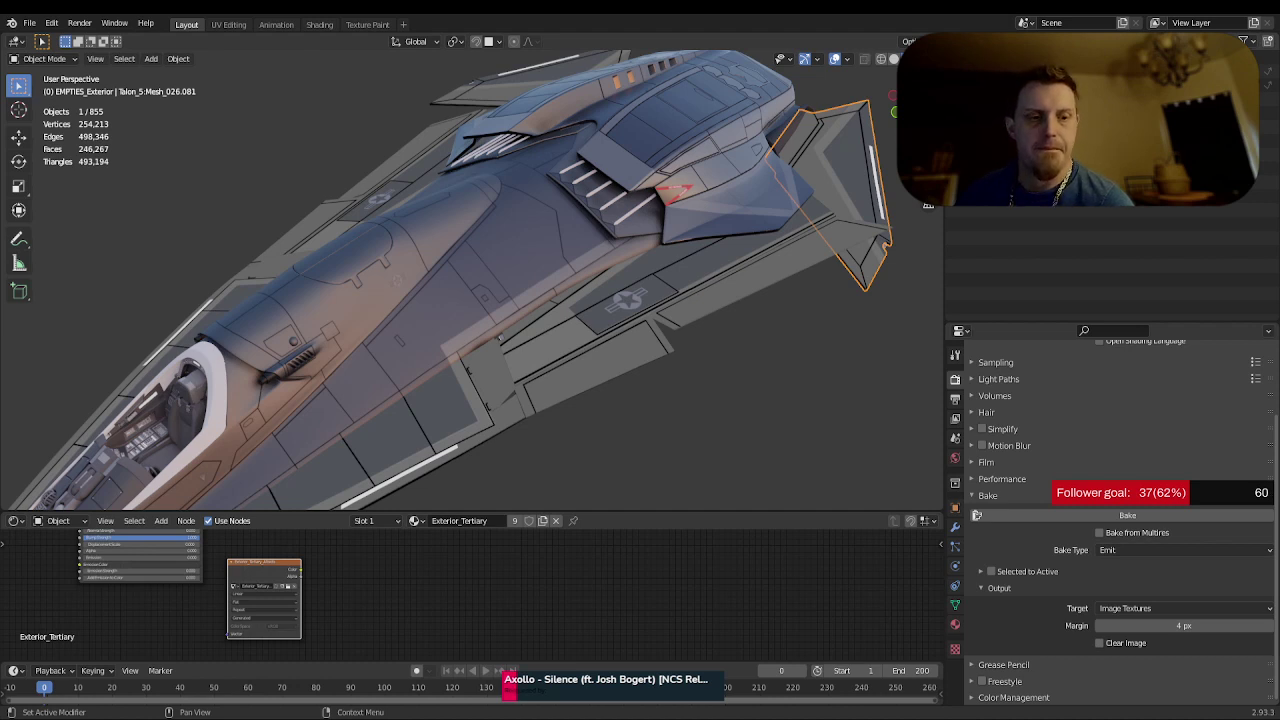
pyautogui.click(228, 24)
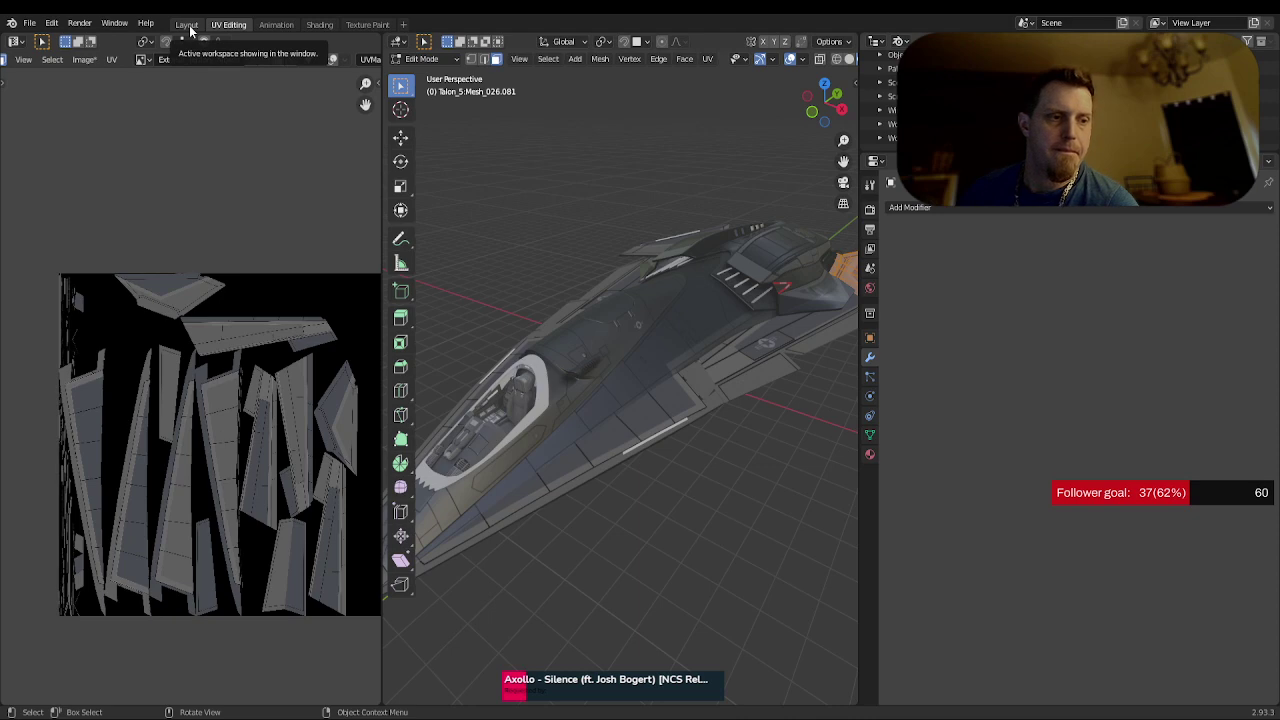
# - Bake the opposite tail fin, Talon_5:Mesh_026.022, into Exterior_Tertiary_Albedo, check the image, and return to the Layout workspace
pyautogui.click(187, 24)
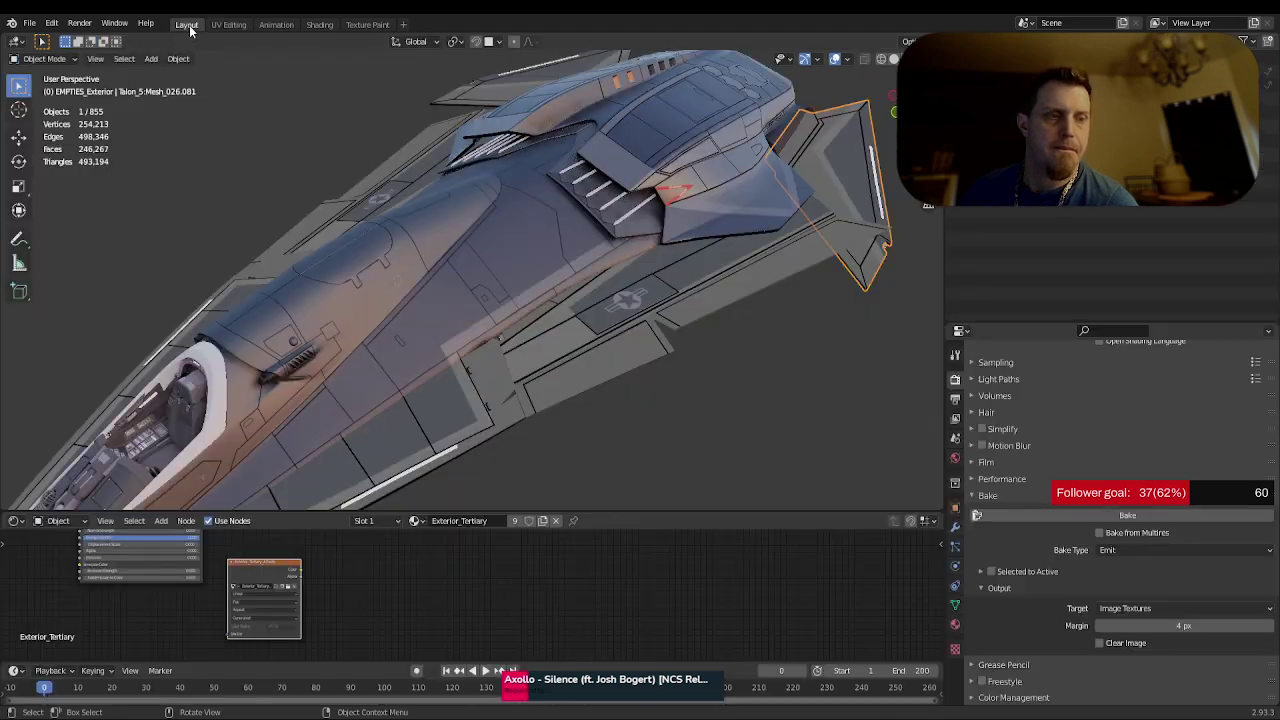
pyautogui.click(490, 85)
pyautogui.click(1108, 517)
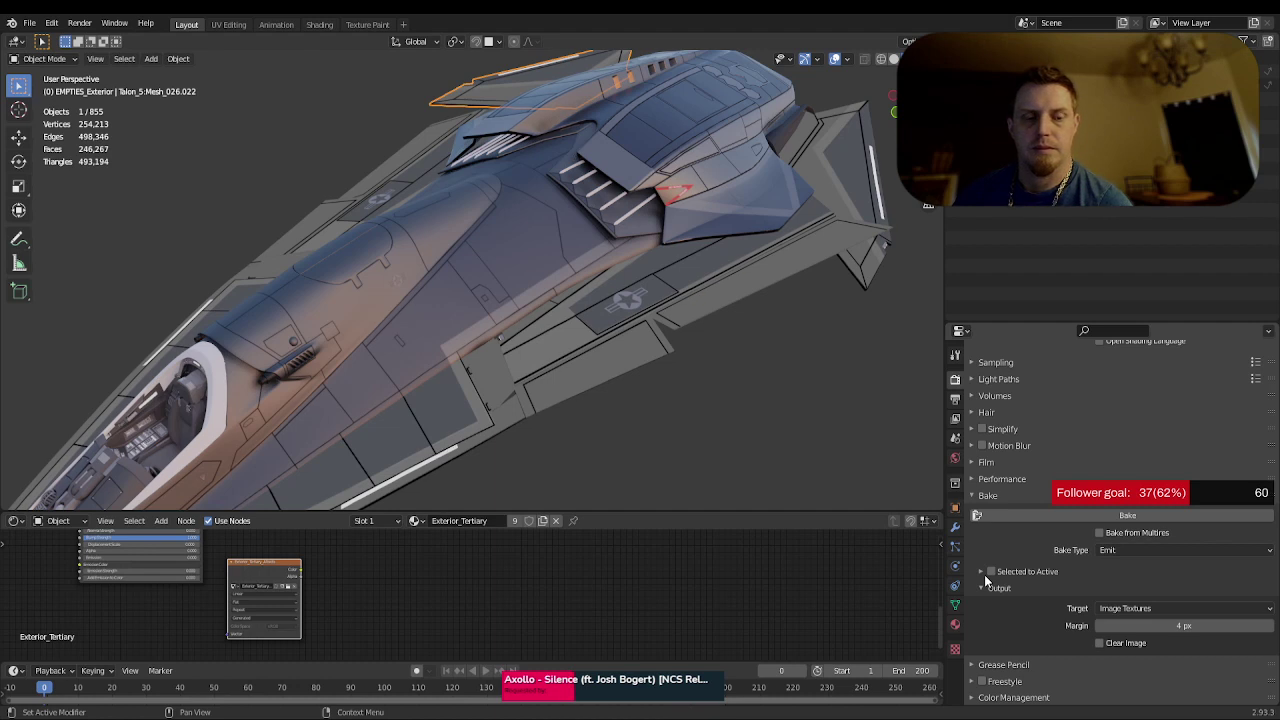
pyautogui.click(228, 24)
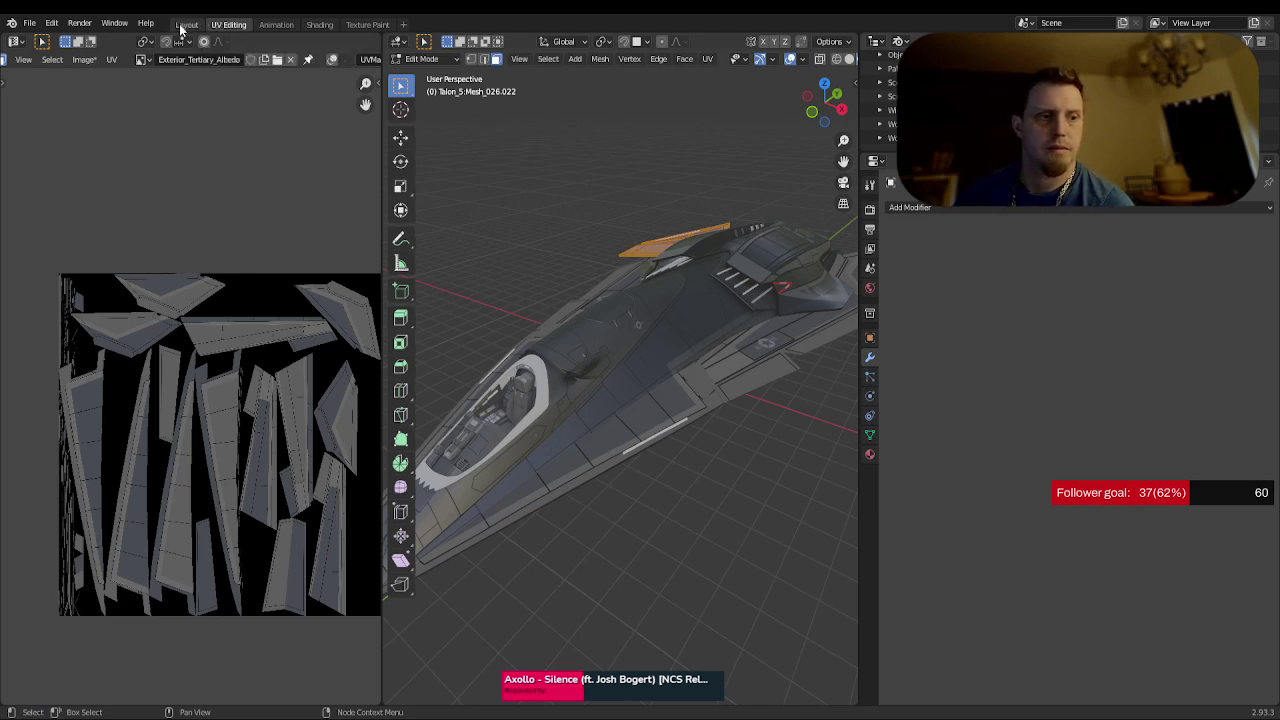
pyautogui.click(184, 25)
pyautogui.click(225, 25)
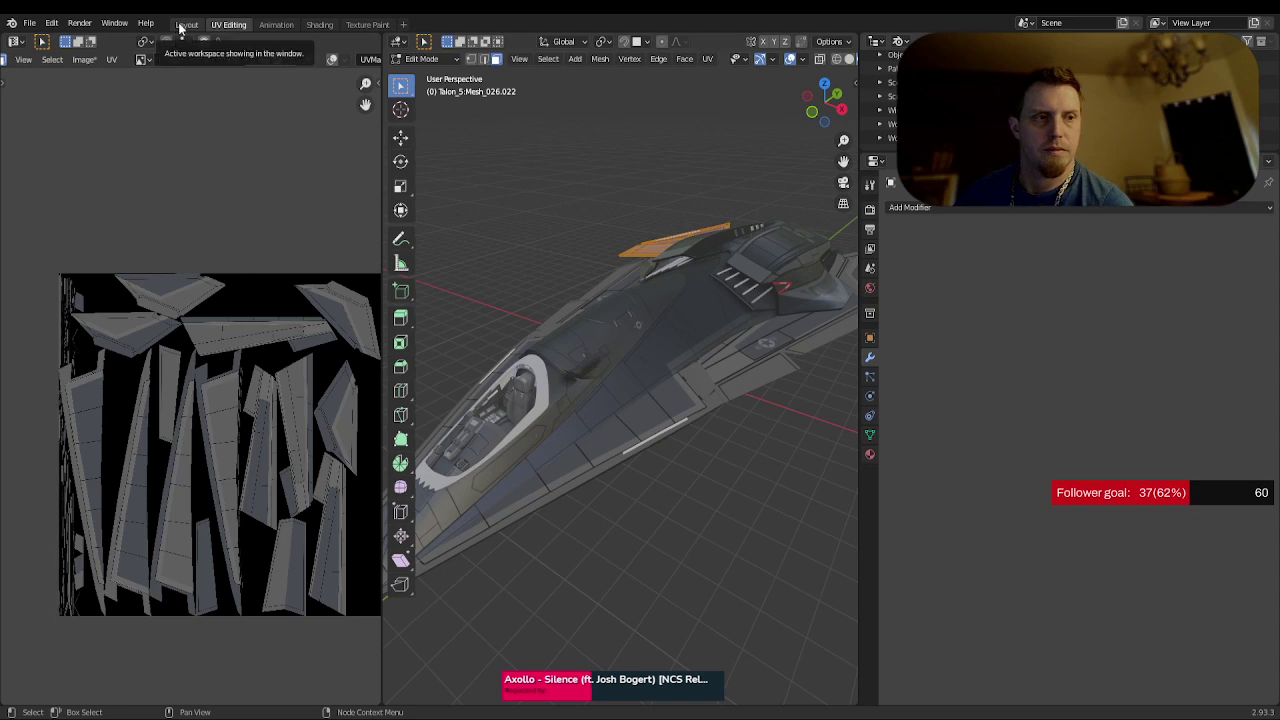
pyautogui.click(186, 25)
# - Examine the ship's wings and underside for further Exterior_Tertiary parts
pyautogui.moveTo(638, 378); pyautogui.dragTo(641, 414, button='middle')
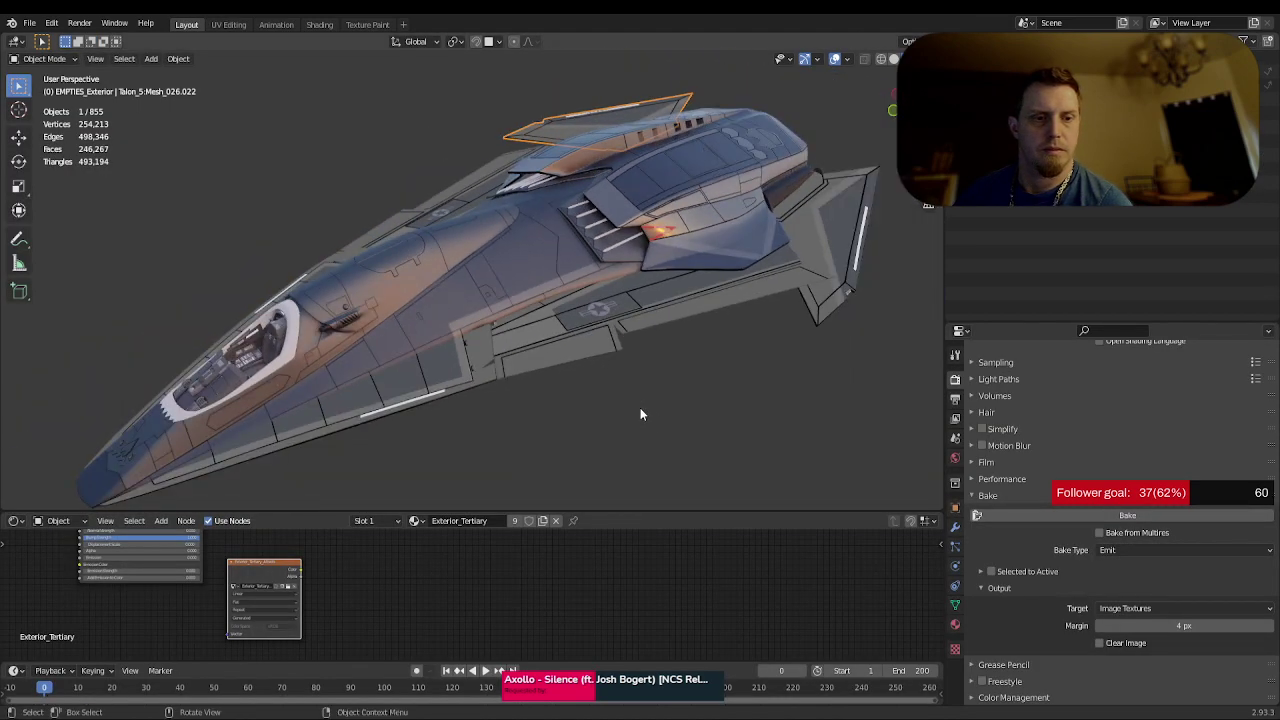
pyautogui.moveTo(737, 391); pyautogui.dragTo(724, 411, button='middle')
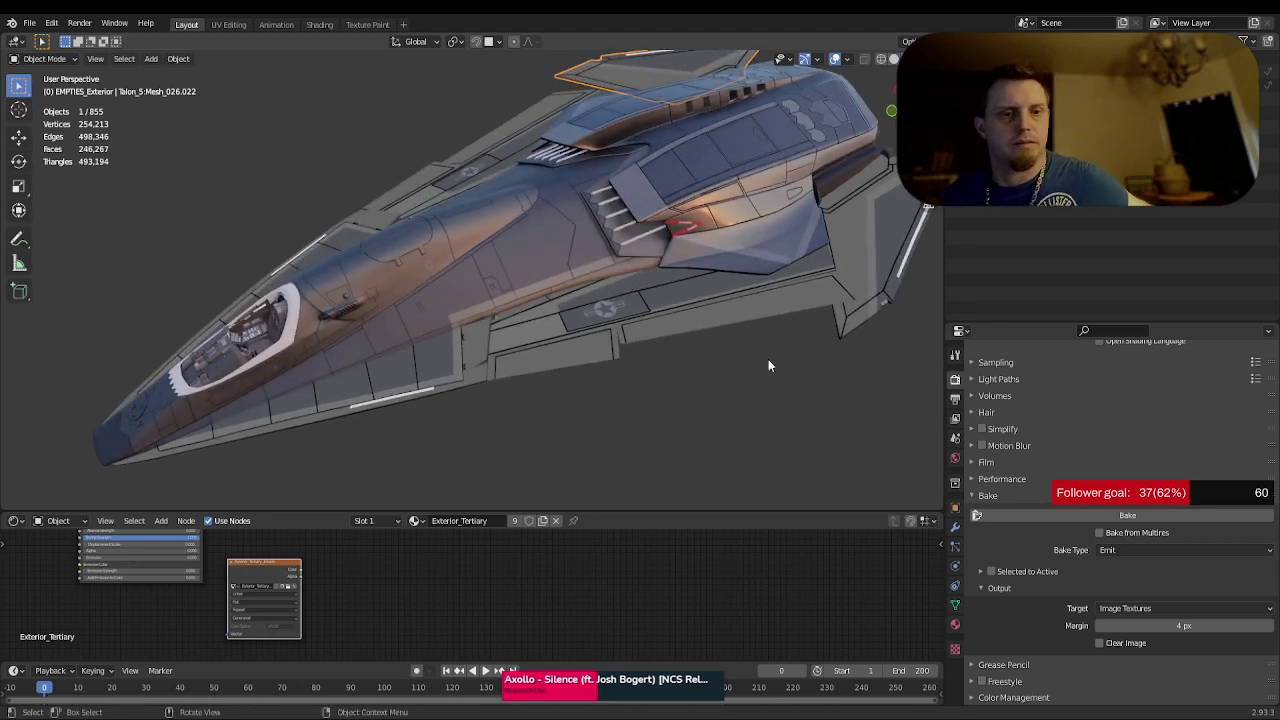
pyautogui.moveTo(808, 306); pyautogui.dragTo(663, 246, button='middle')
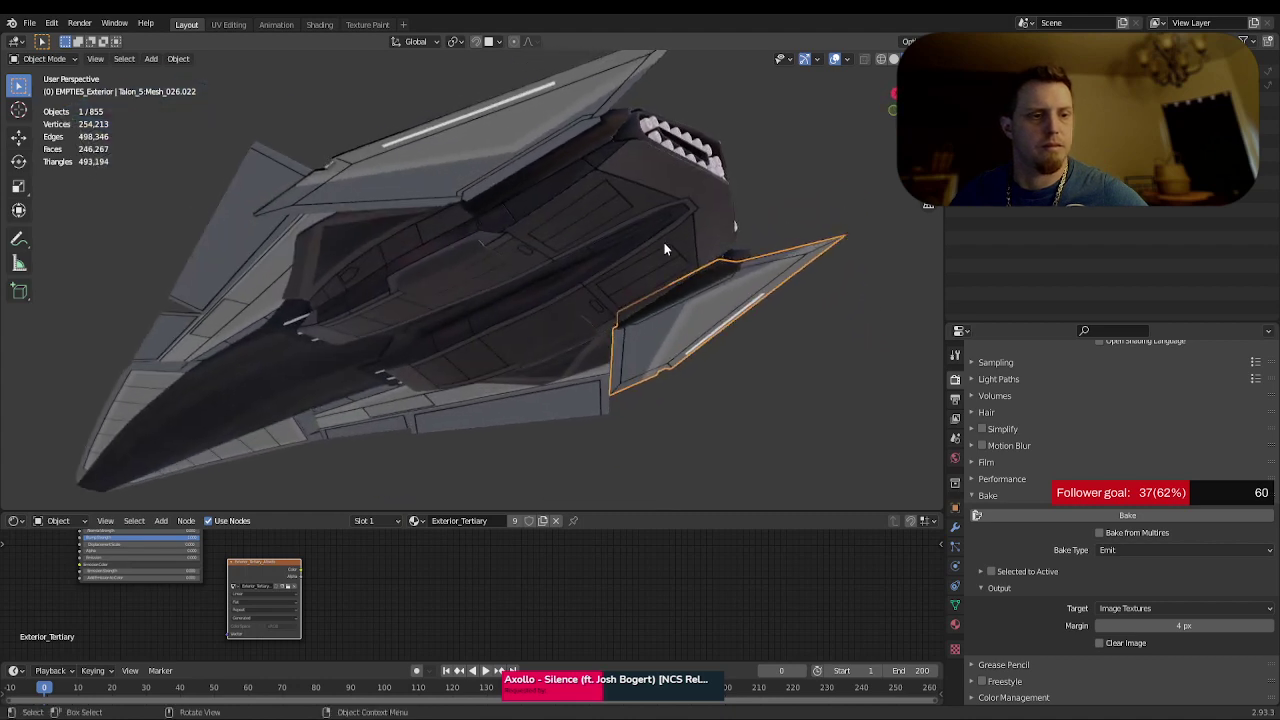
# - Add a Principled BSDF to the Exterior_Tertiary material and place it with the albedo image node below the Material Shader_Preset group
pyautogui.moveTo(500, 363); pyautogui.dragTo(488, 404, button='middle')
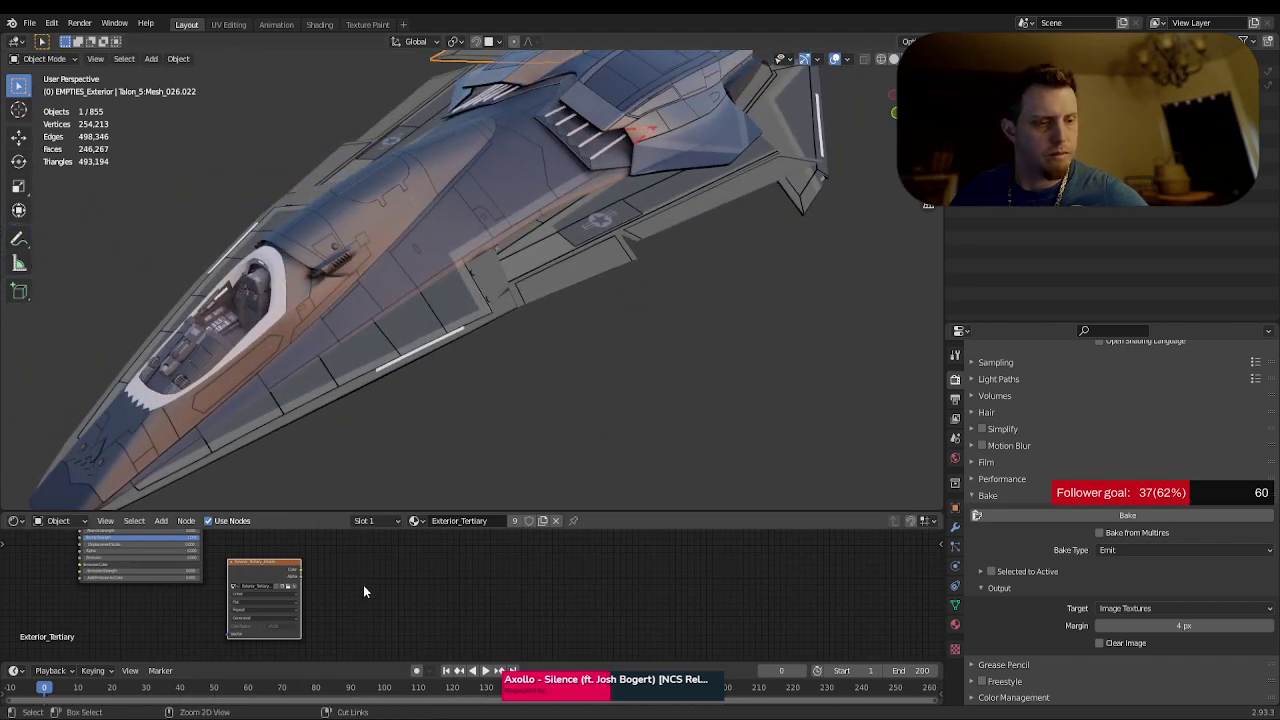
pyautogui.hotkey('ctrl', 'space')
pyautogui.hotkey('shift', 'a')
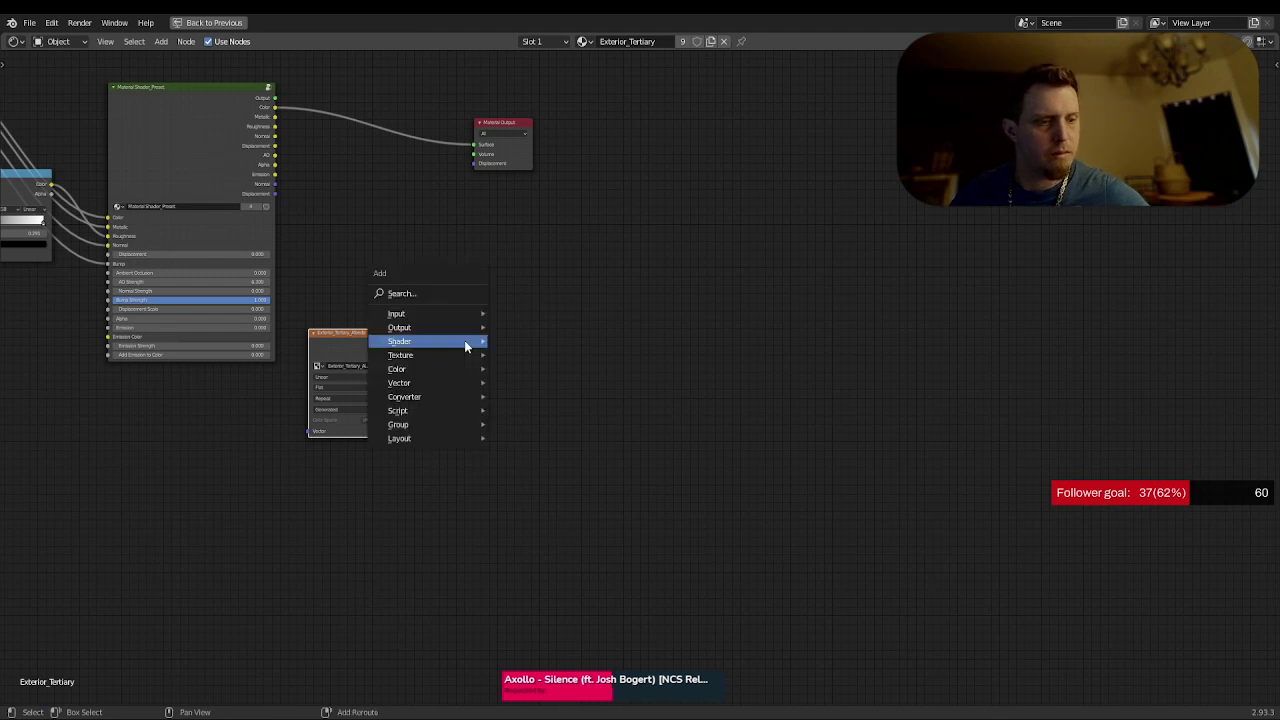
pyautogui.moveTo(464, 341)
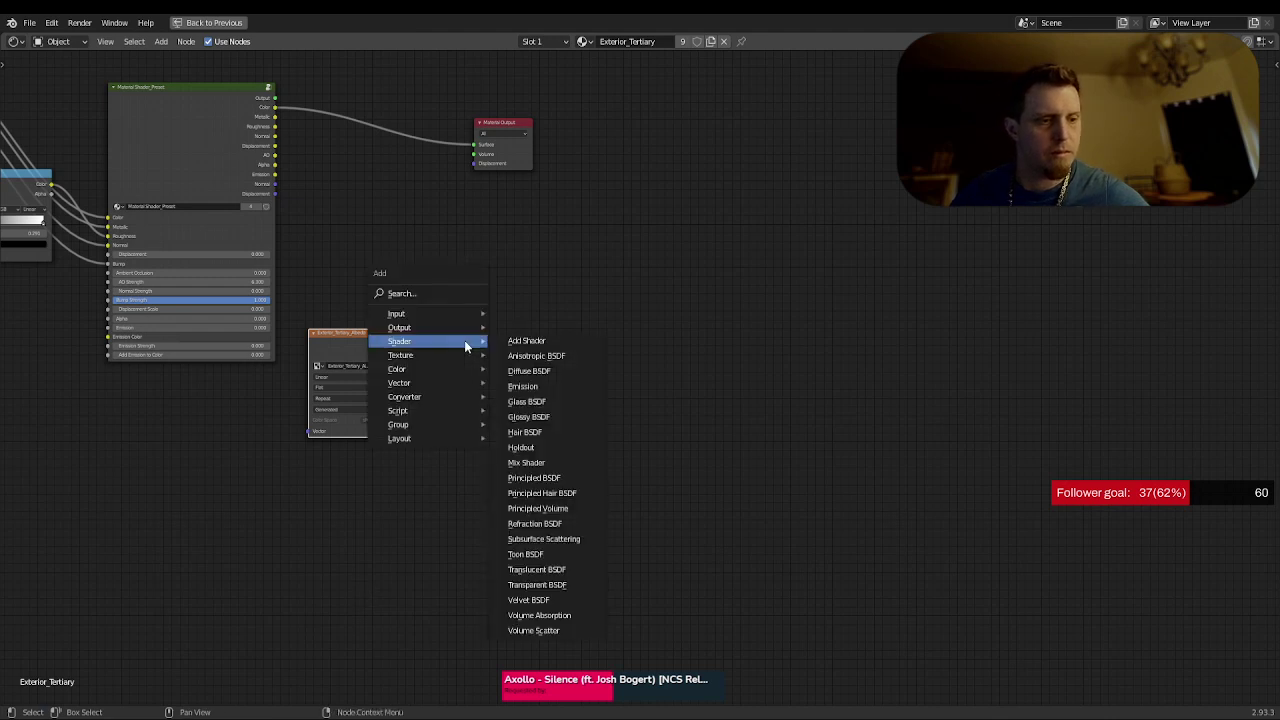
pyautogui.click(560, 479)
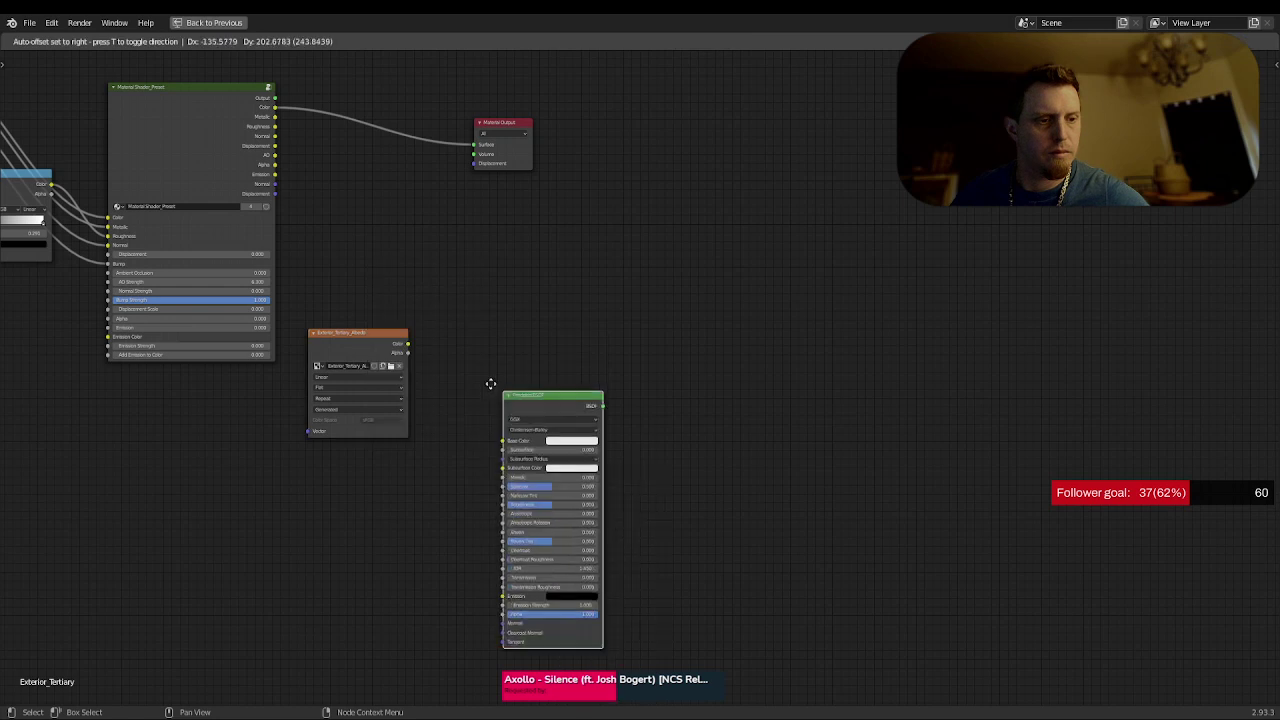
pyautogui.click(444, 357)
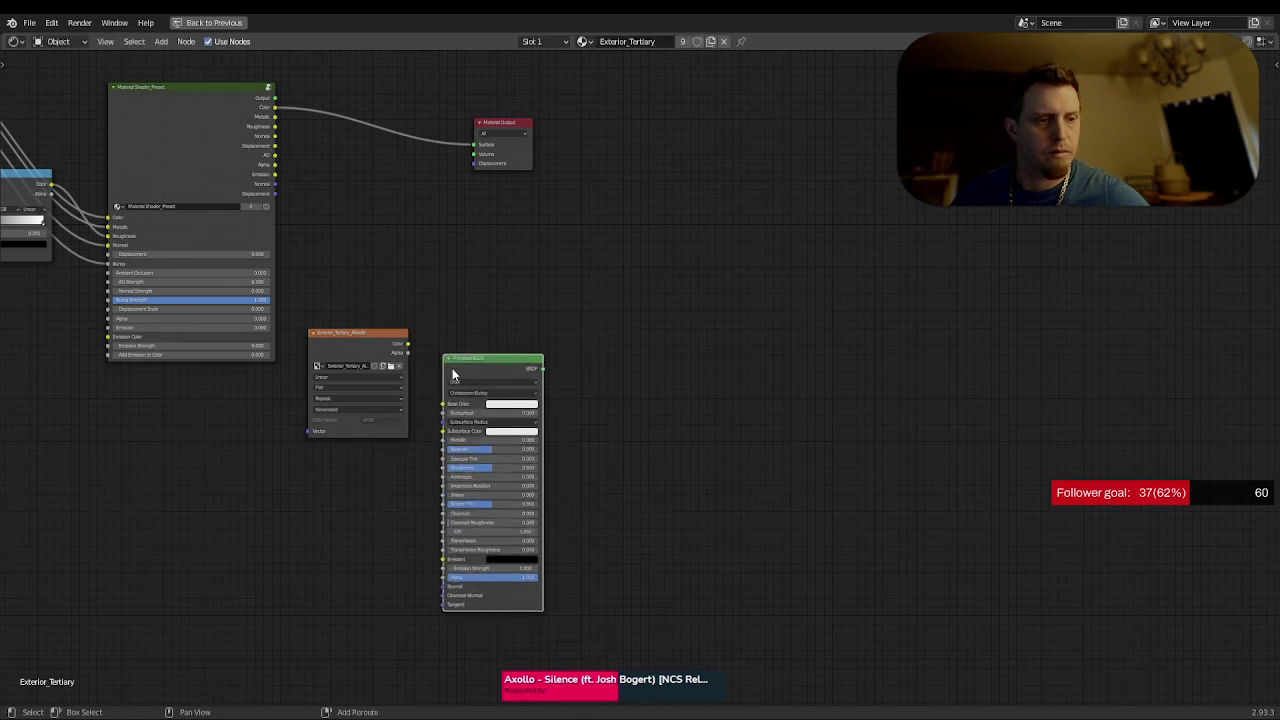
pyautogui.keyDown('shift'); pyautogui.click(366, 341); pyautogui.keyUp('shift')
pyautogui.press('g')
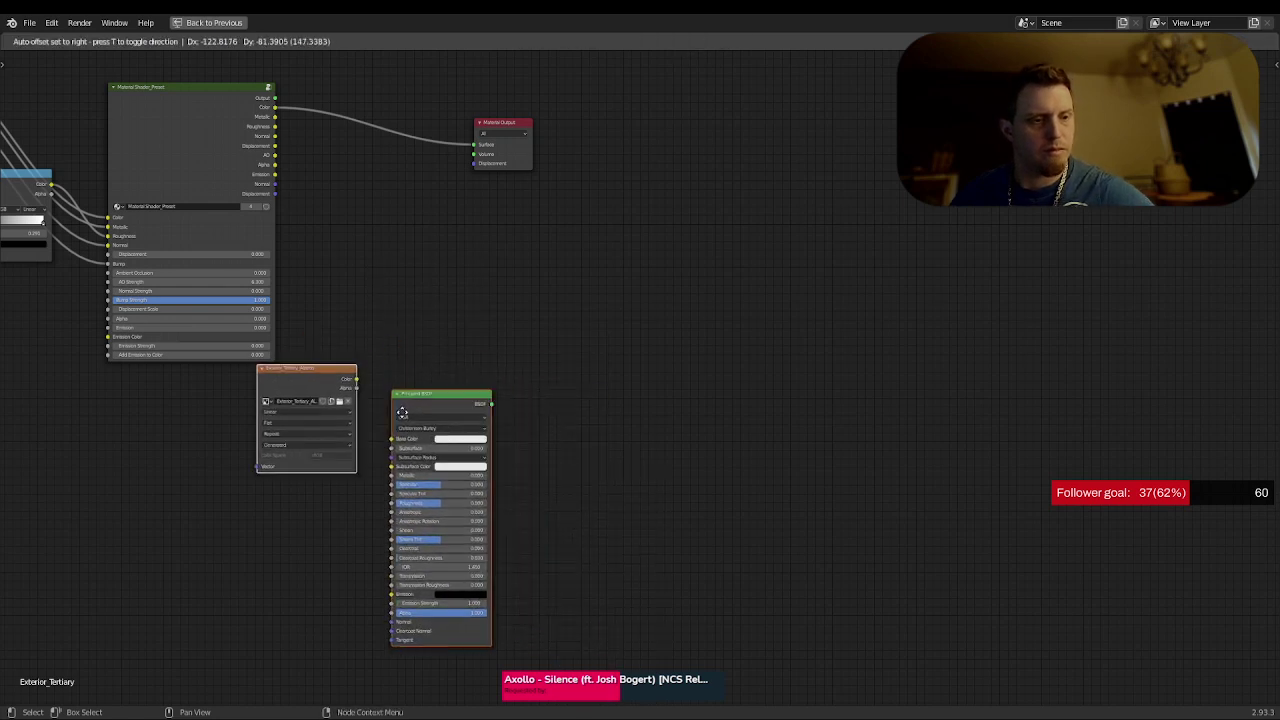
pyautogui.click(380, 457)
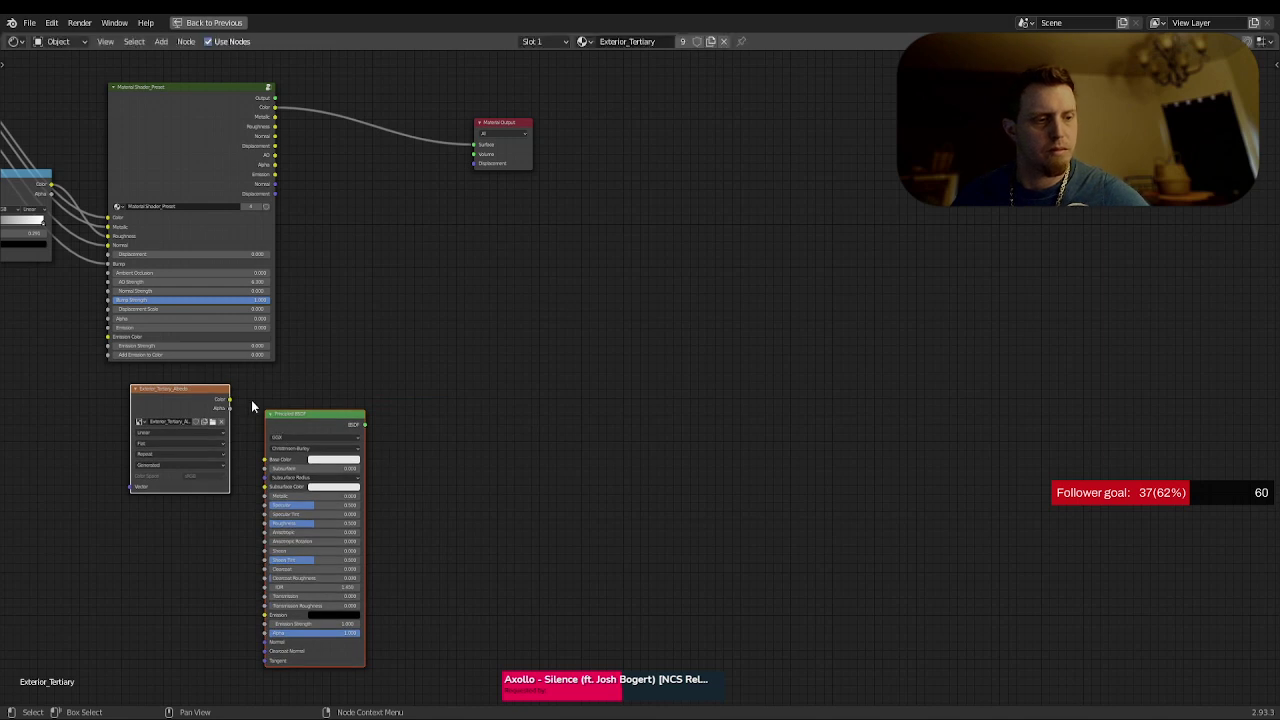
# - Wire the tertiary albedo image through the Principled BSDF's Base Color to the material output's Surface, and set Metallic to 1.000
pyautogui.moveTo(229, 399); pyautogui.dragTo(262, 460)
pyautogui.moveTo(388, 453); pyautogui.dragTo(477, 150)
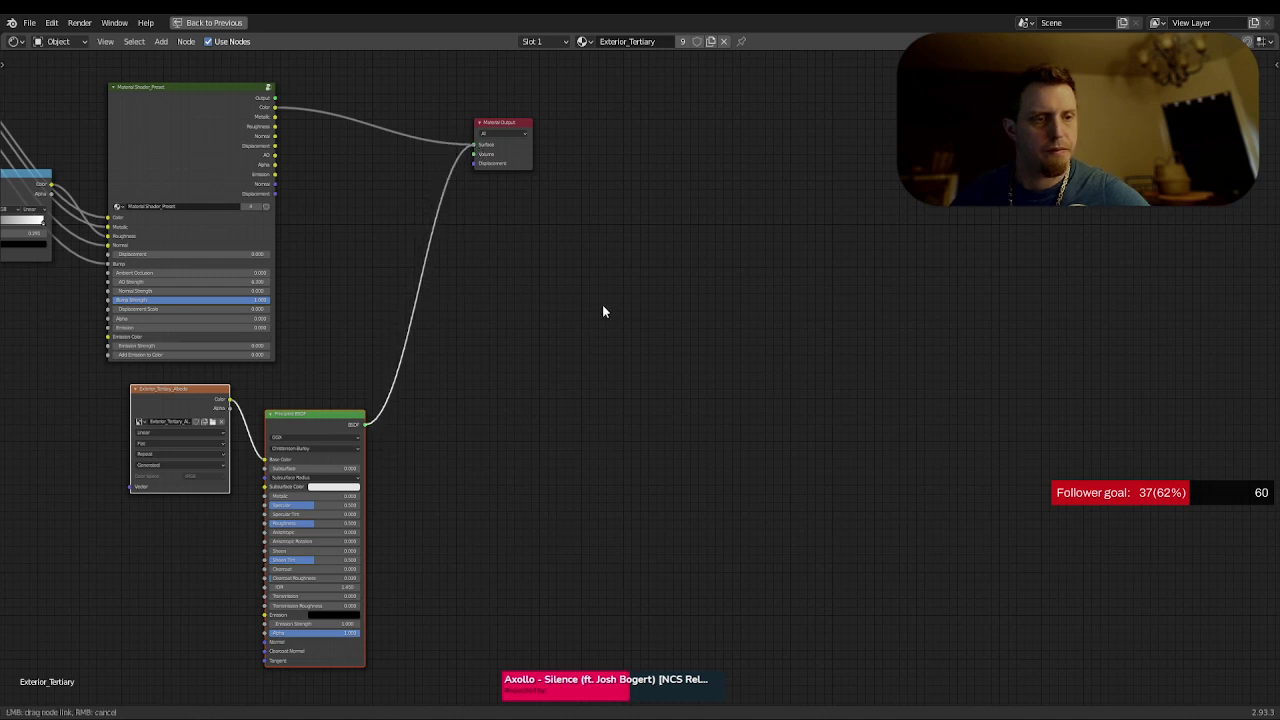
pyautogui.moveTo(602, 311); pyautogui.dragTo(602, 311)
pyautogui.moveTo(287, 496); pyautogui.dragTo(340, 496)
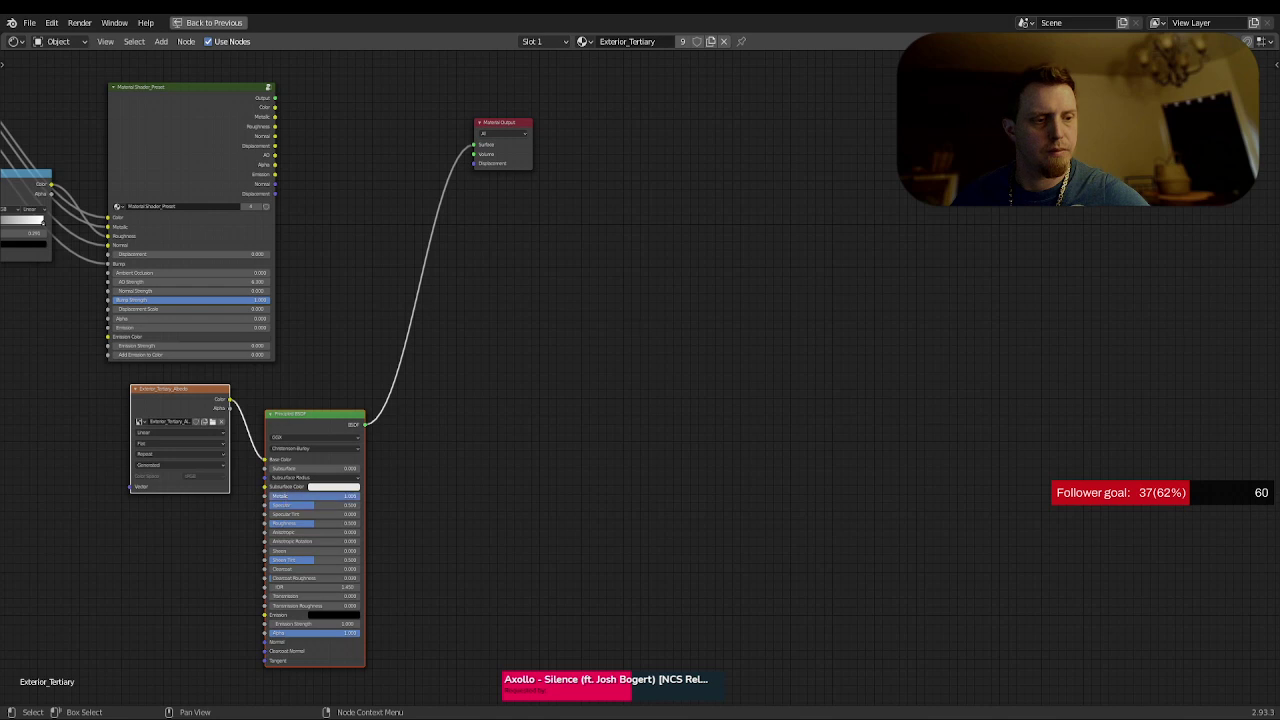
pyautogui.hotkey('ctrl', 'space')
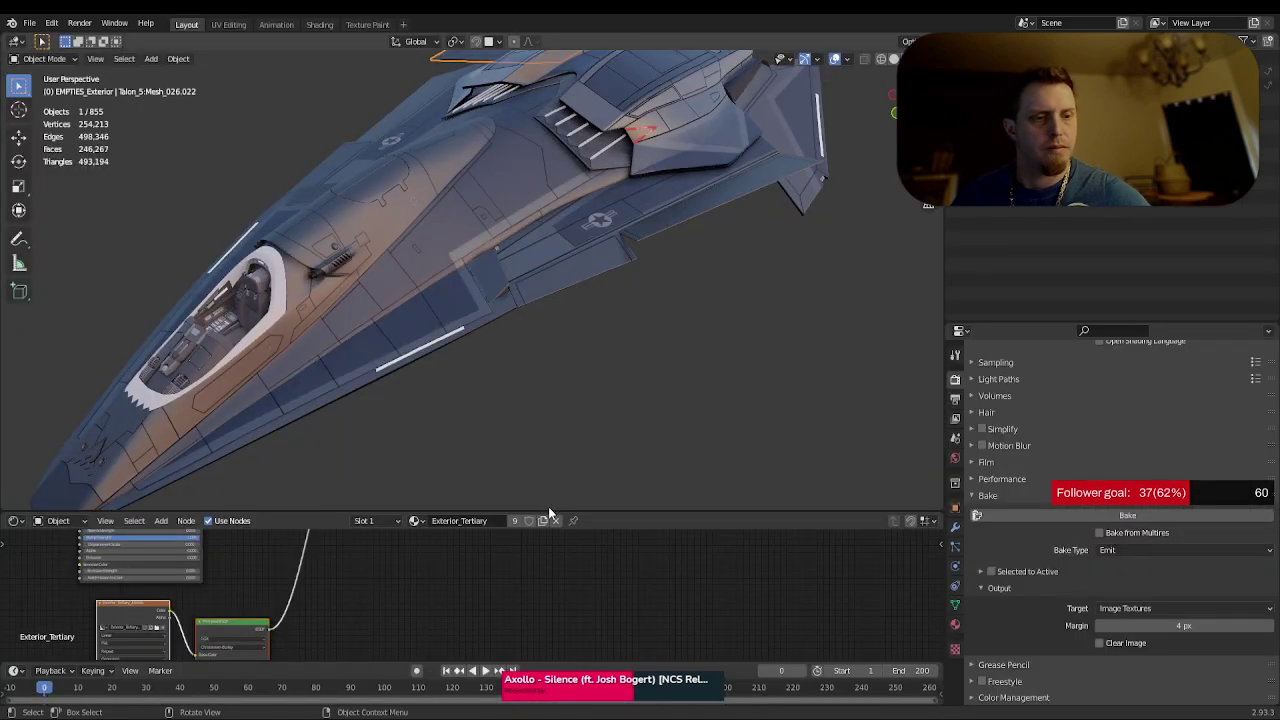
# - Select the ship's rear upper hull mesh and show its Exterior_Secondary material settings
pyautogui.moveTo(634, 317)
pyautogui.mouseDown(button='middle')
pyautogui.moveTo(623, 297)
pyautogui.moveTo(631, 309)
pyautogui.mouseUp(button='middle')
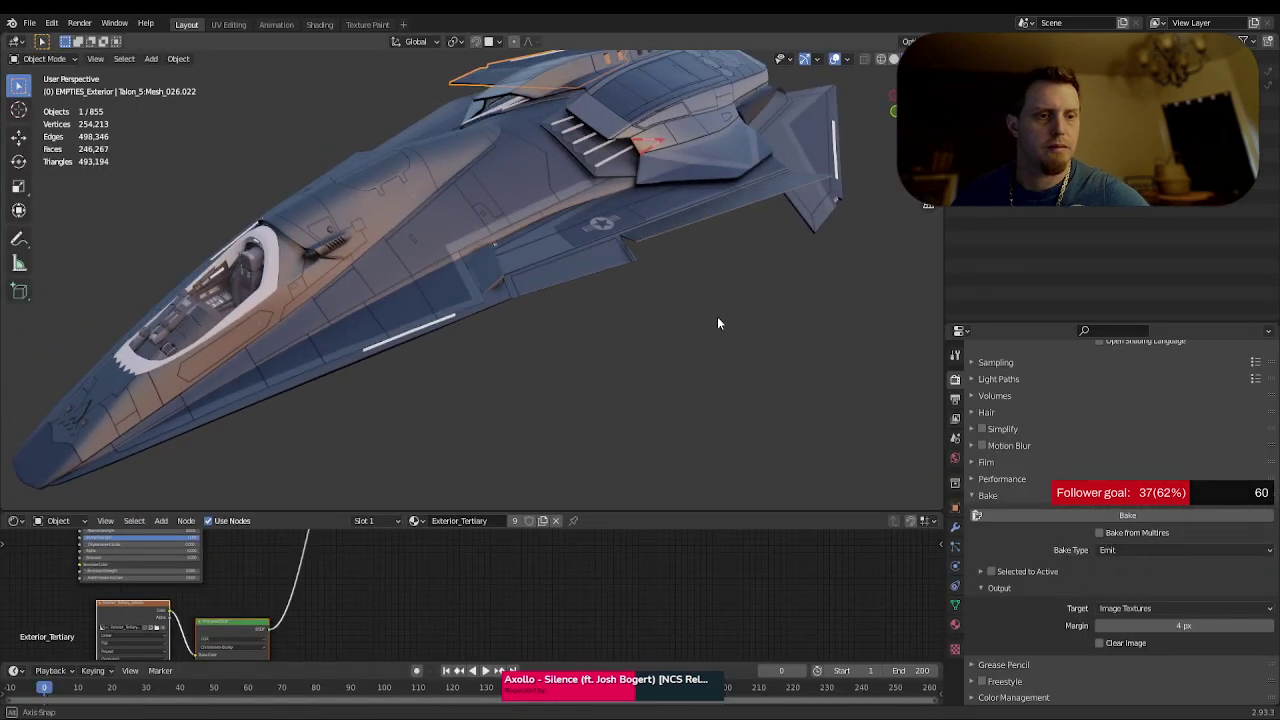
pyautogui.moveTo(718, 323); pyautogui.dragTo(638, 392, button='middle')
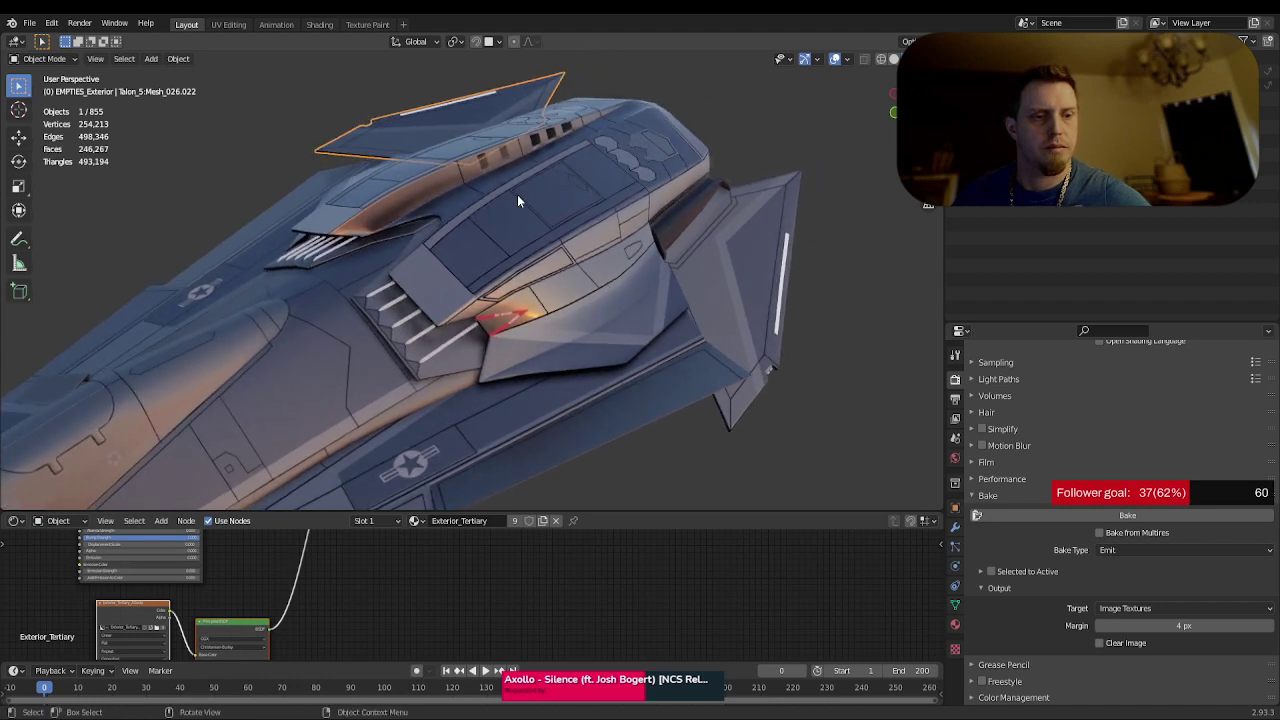
pyautogui.moveTo(533, 341)
pyautogui.mouseDown(button='middle')
pyautogui.moveTo(509, 206)
pyautogui.moveTo(520, 177)
pyautogui.moveTo(514, 200)
pyautogui.moveTo(486, 186)
pyautogui.moveTo(483, 358)
pyautogui.moveTo(496, 409)
pyautogui.moveTo(485, 441)
pyautogui.moveTo(600, 294)
pyautogui.moveTo(523, 318)
pyautogui.mouseUp(button='middle')
pyautogui.scroll(3, 485, 441)
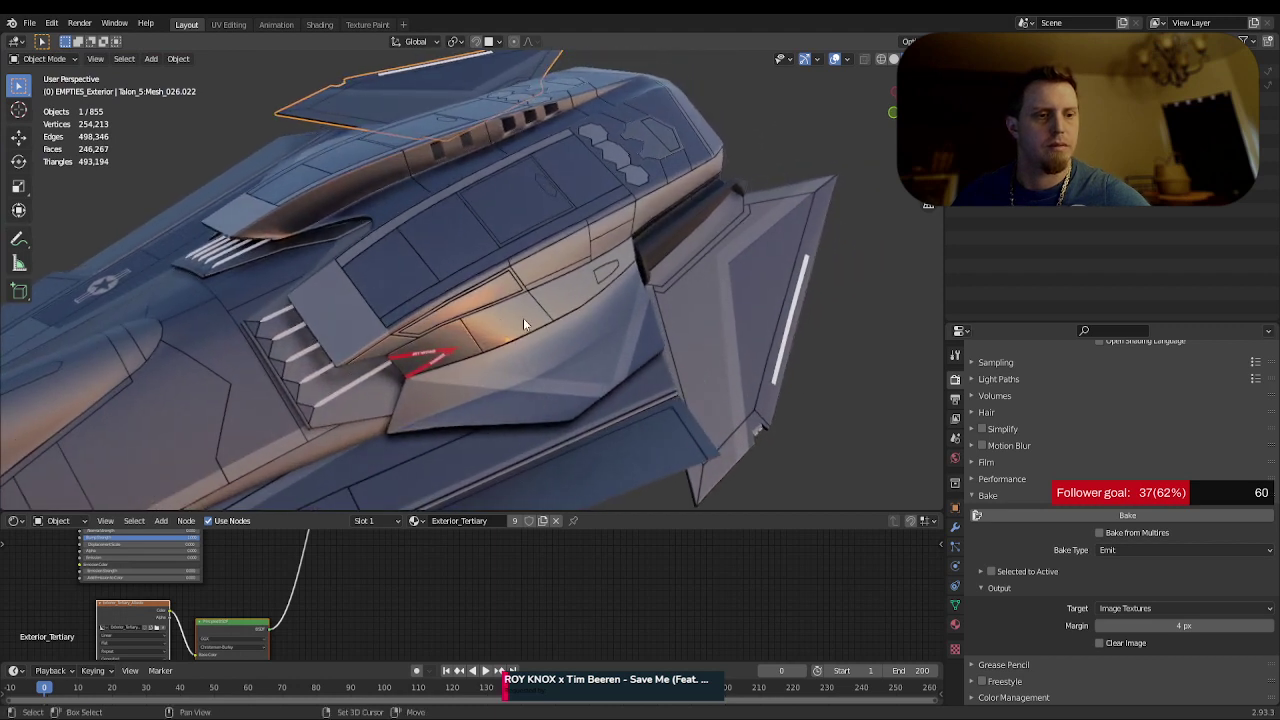
pyautogui.click(479, 236)
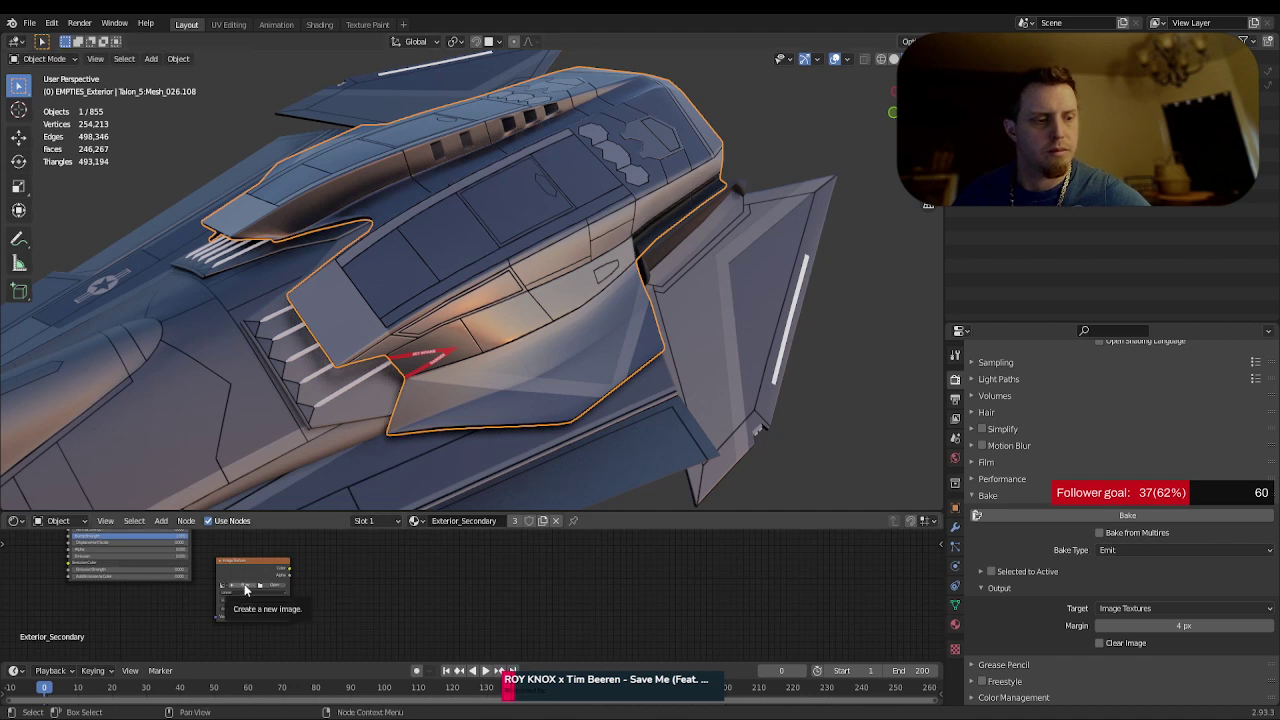
pyautogui.click(955, 624)
pyautogui.scroll(3, 1012, 536)
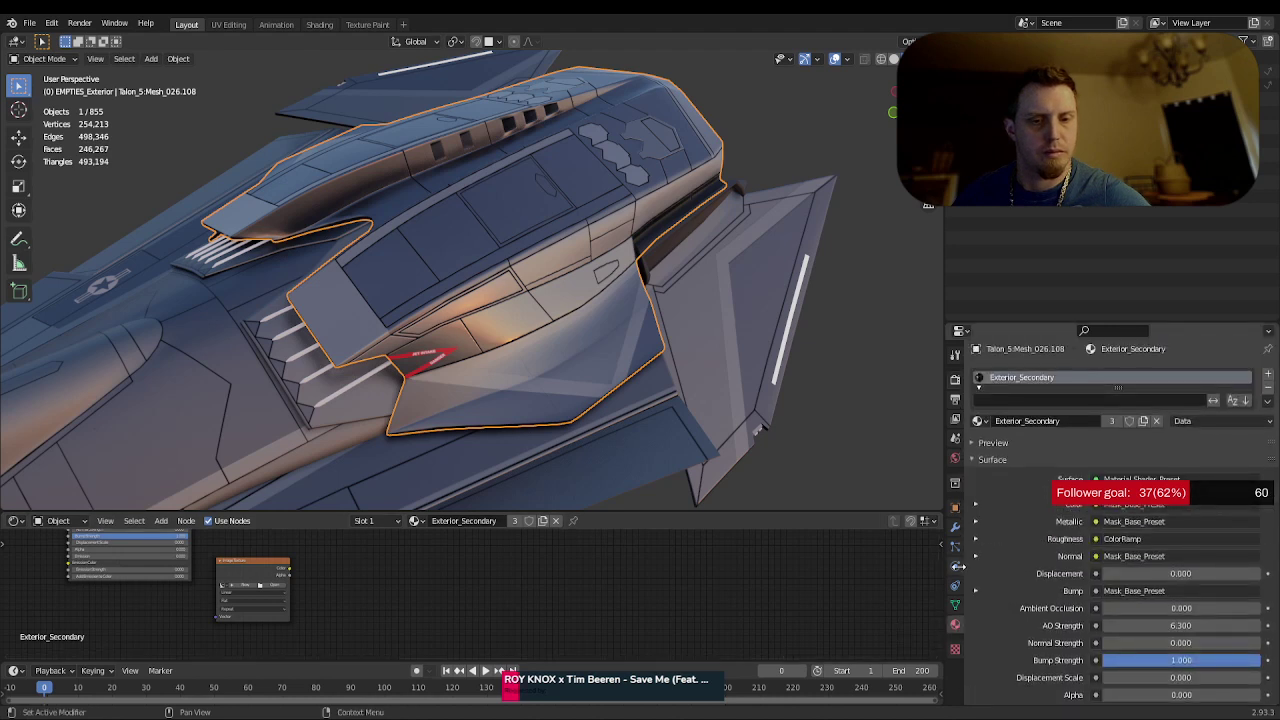
# - Create a 4096 × 4096 px image named Exterior_Secondary_Albedo in the Exterior_Secondary material's empty image texture node
pyautogui.click(241, 590)
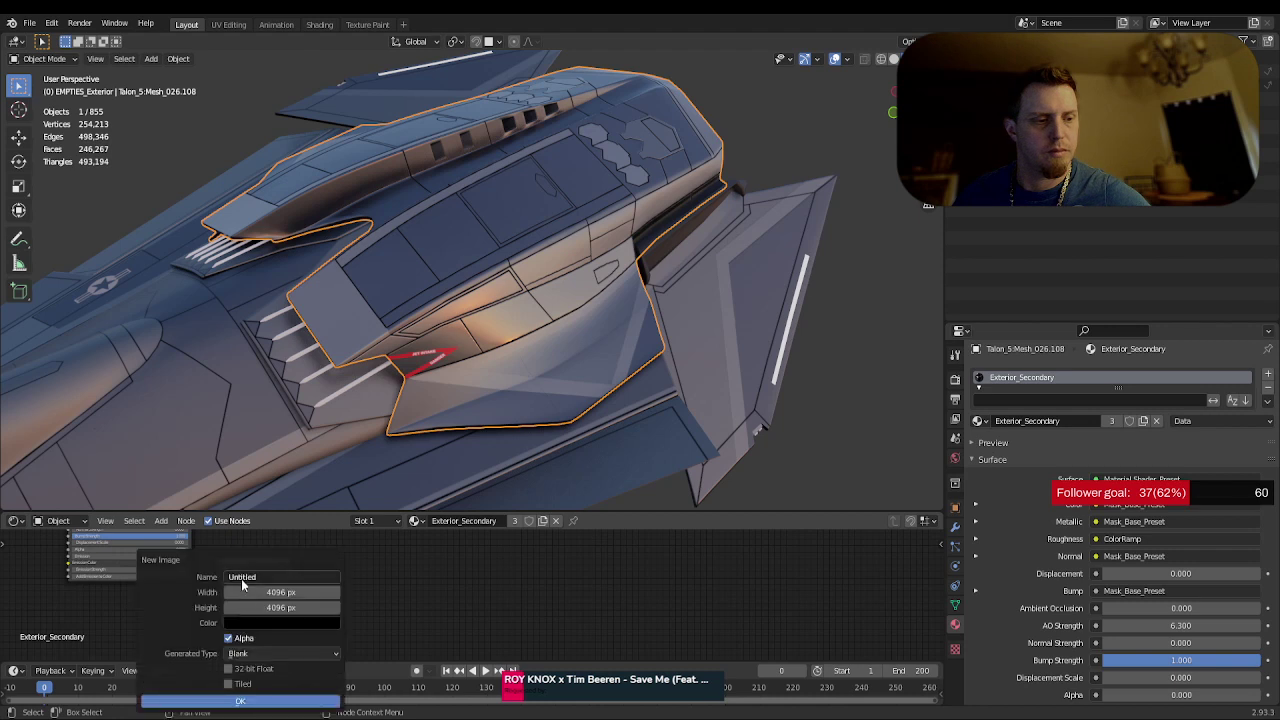
pyautogui.click(241, 578)
pyautogui.write('Ext')
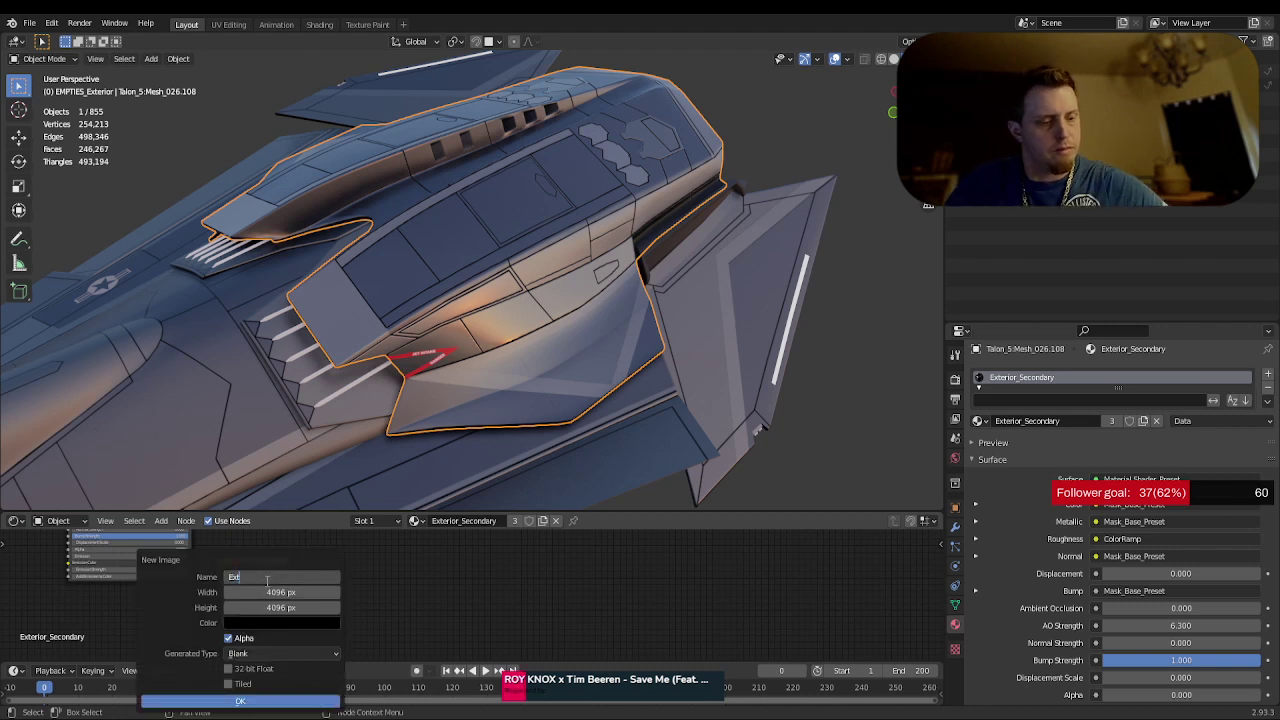
pyautogui.write('erior_')
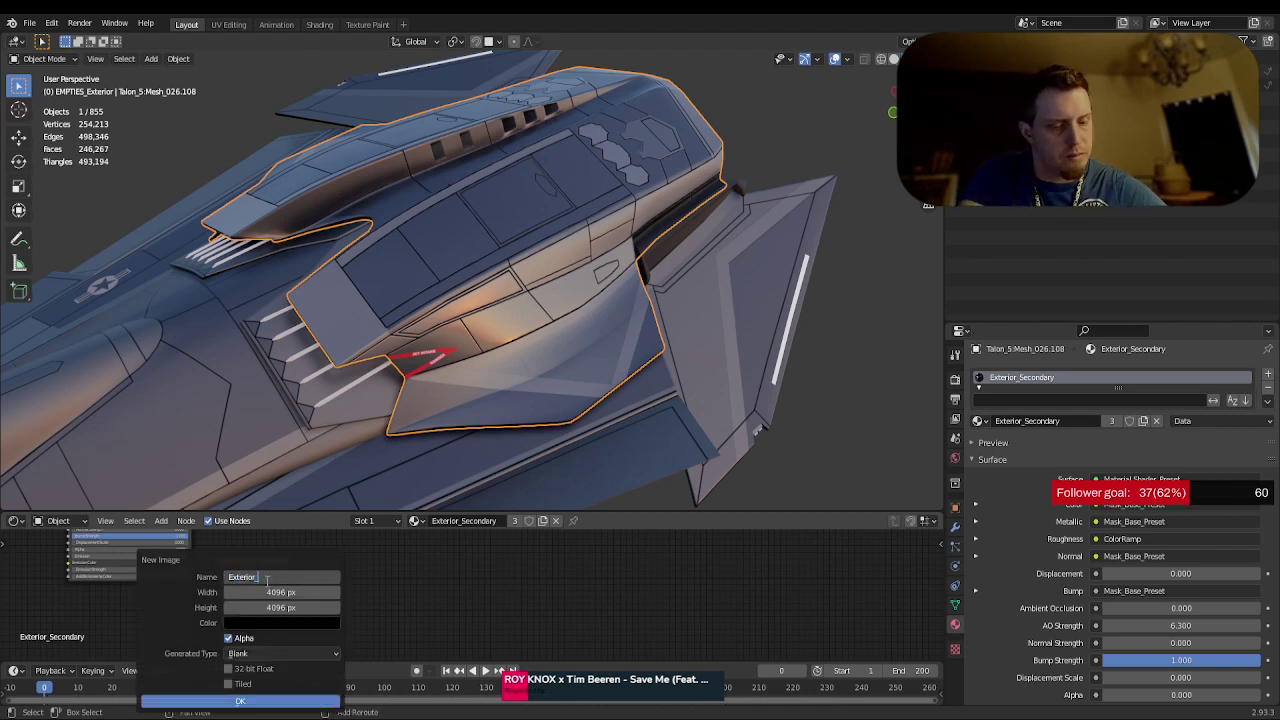
pyautogui.write('Seconda')
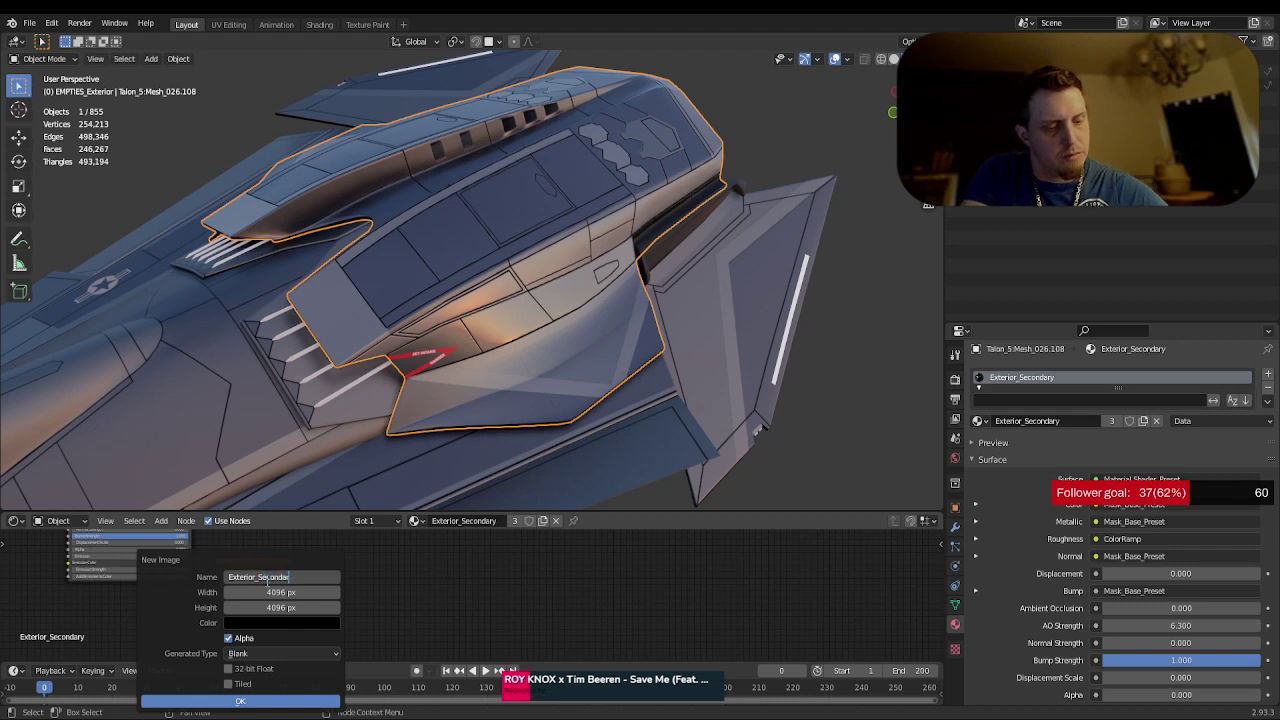
pyautogui.write('ry')
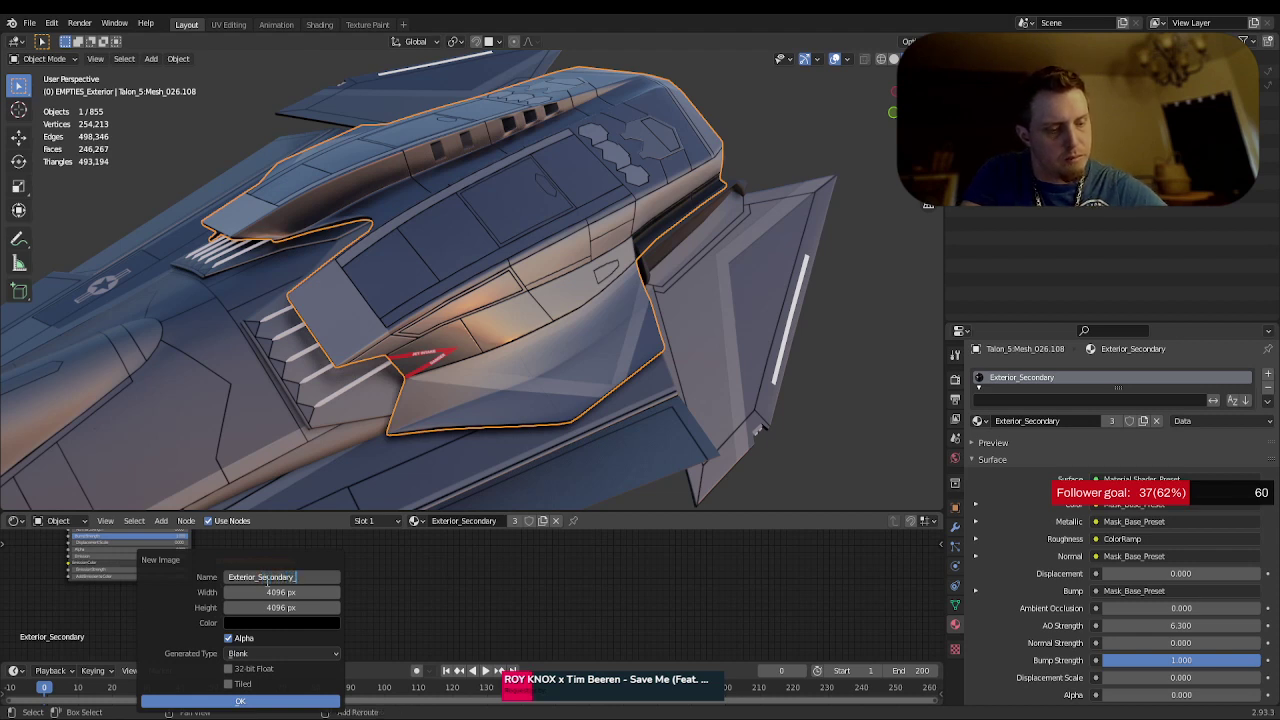
pyautogui.write('_Albedo')
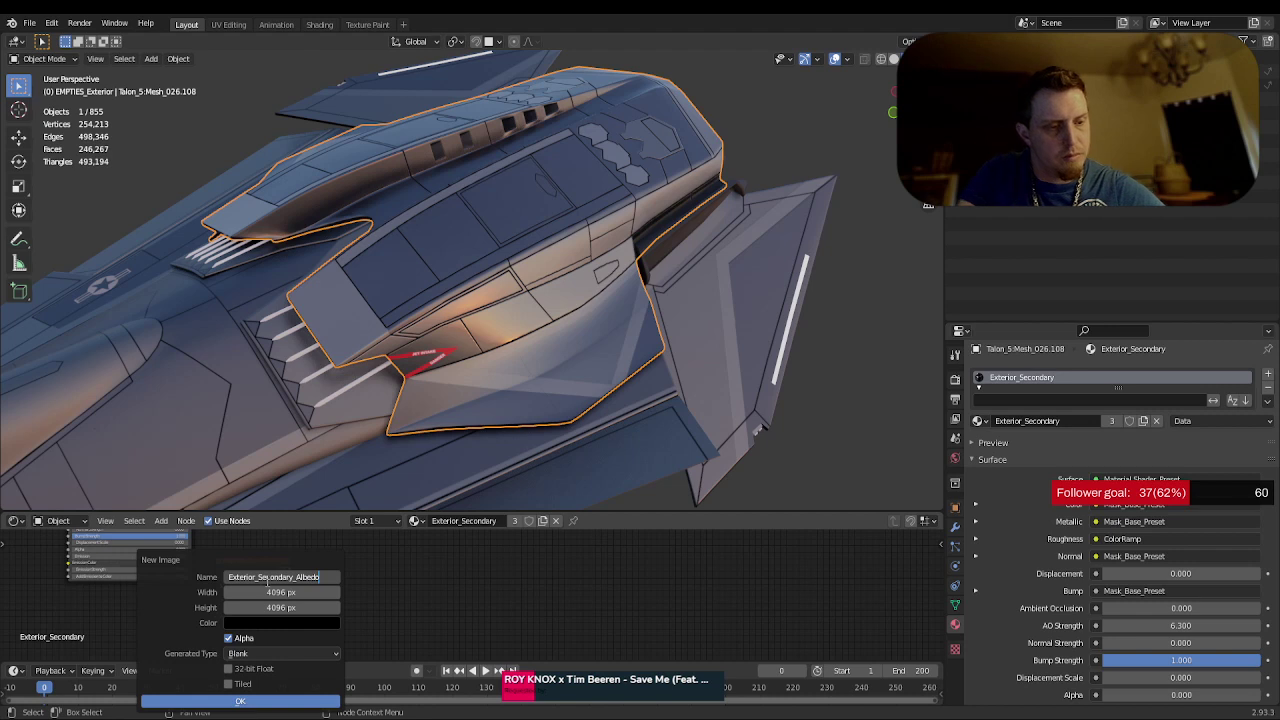
pyautogui.press('Return')
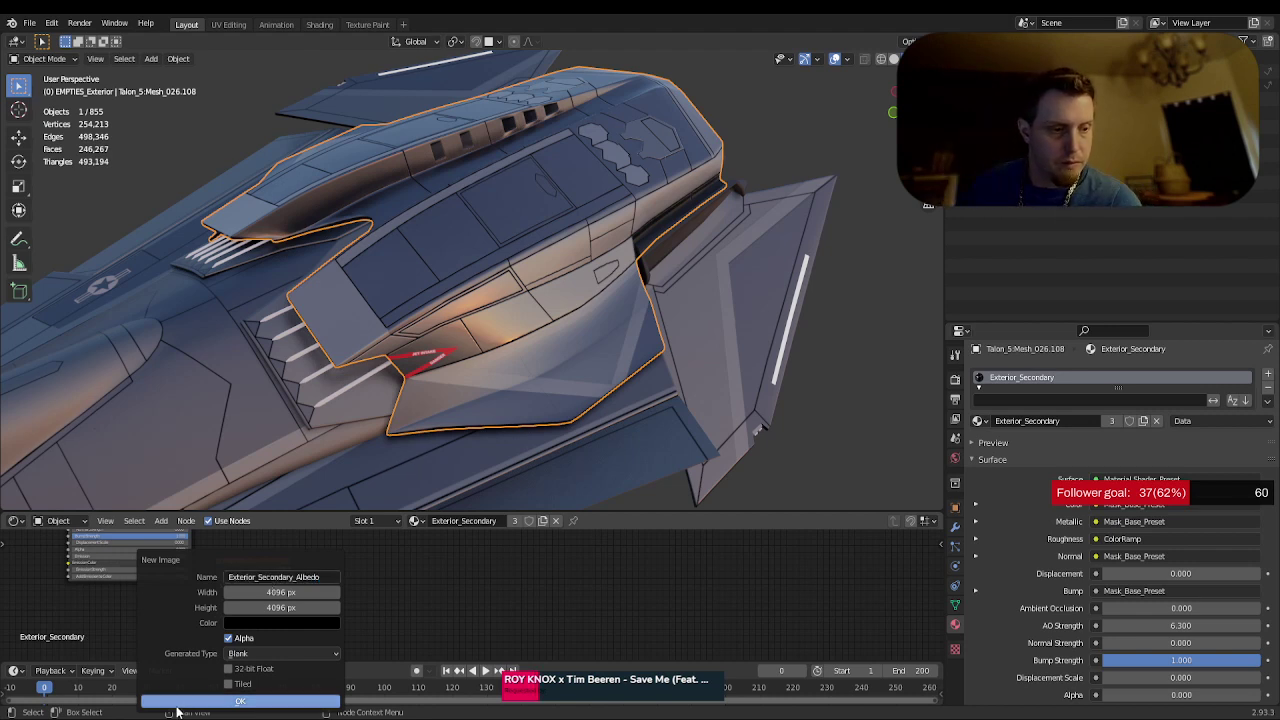
pyautogui.click(230, 702)
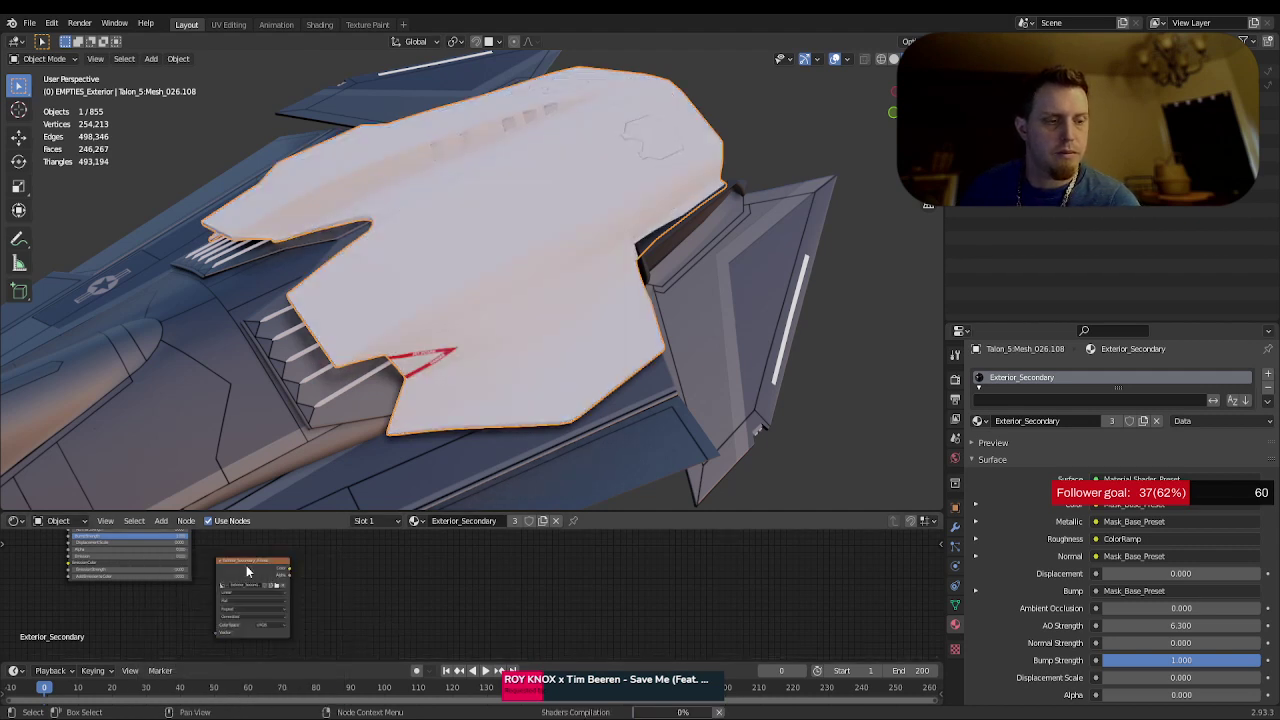
# - Connect the Material Shader_Preset group's Color output to the Surface input of the Exterior_Secondary material output
pyautogui.scroll(2, 351, 591)
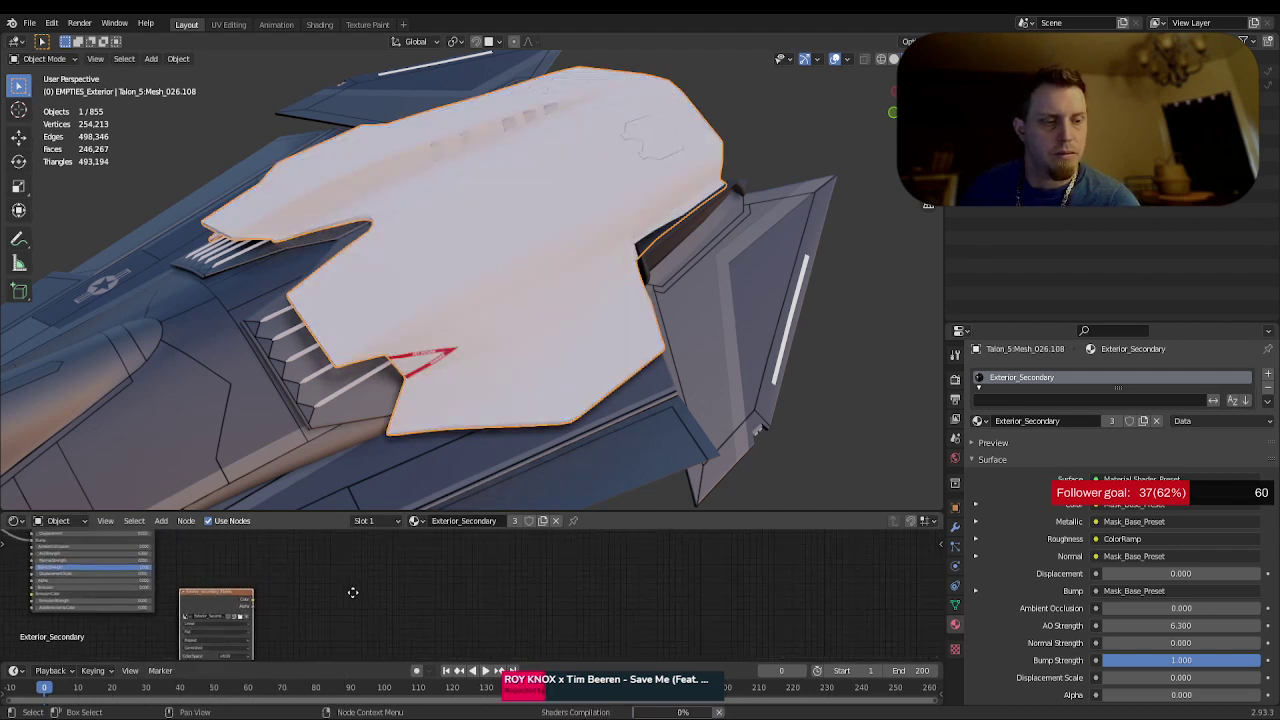
pyautogui.moveTo(351, 591)
pyautogui.mouseDown(button='middle')
pyautogui.moveTo(351, 541)
pyautogui.moveTo(352, 590)
pyautogui.moveTo(364, 596)
pyautogui.mouseUp(button='middle')
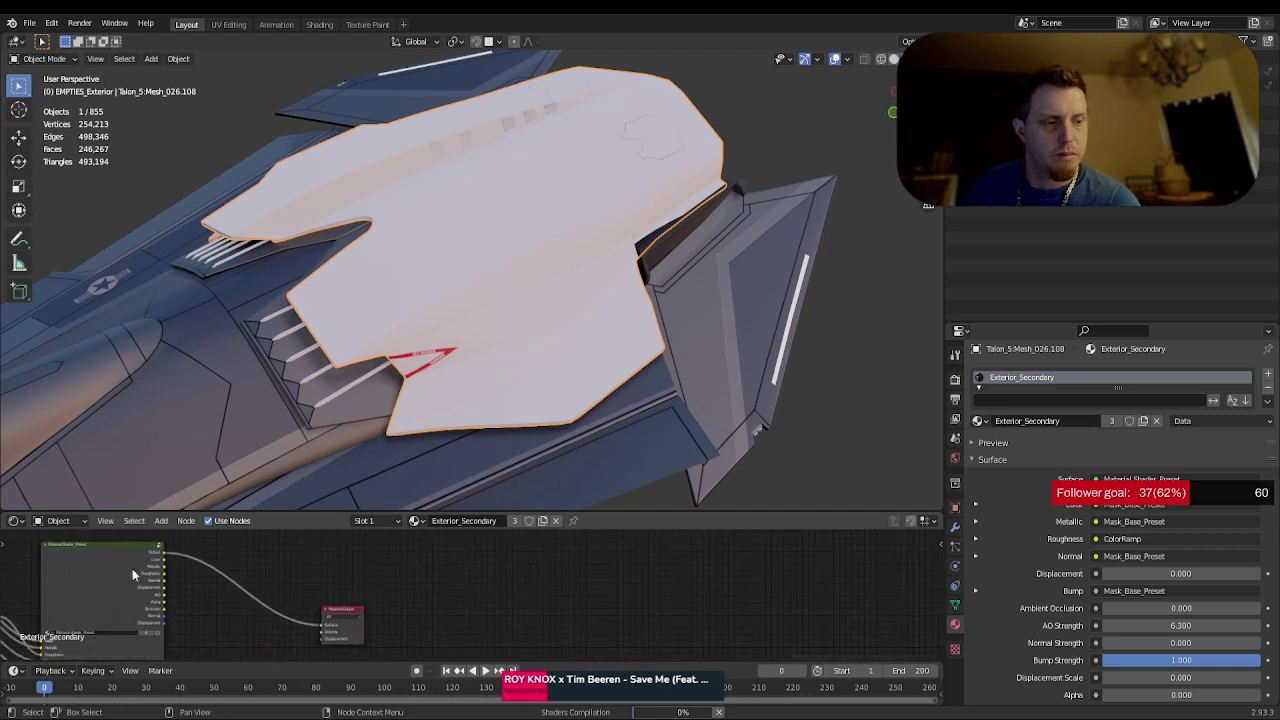
pyautogui.moveTo(165, 563); pyautogui.dragTo(325, 632)
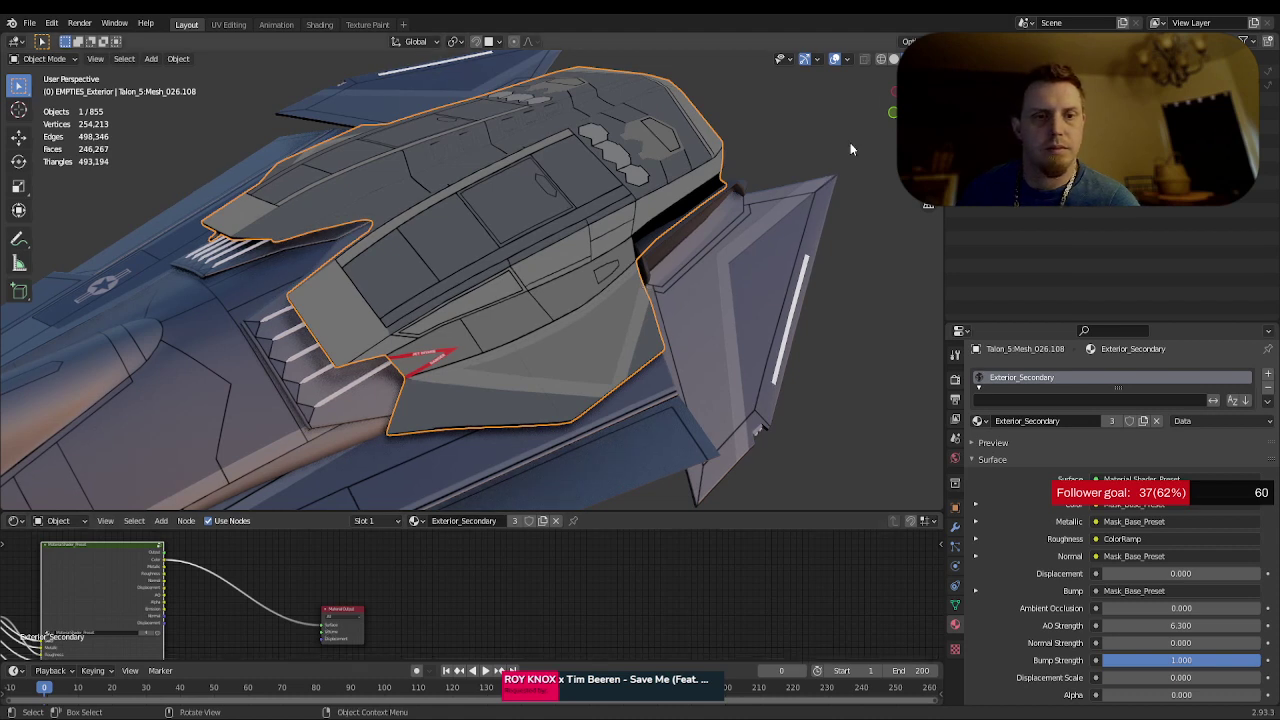
# - Inspect the rear hull in the viewport's Emission render pass, then restore the Combined pass
pyautogui.click(931, 59)
pyautogui.click(876, 295)
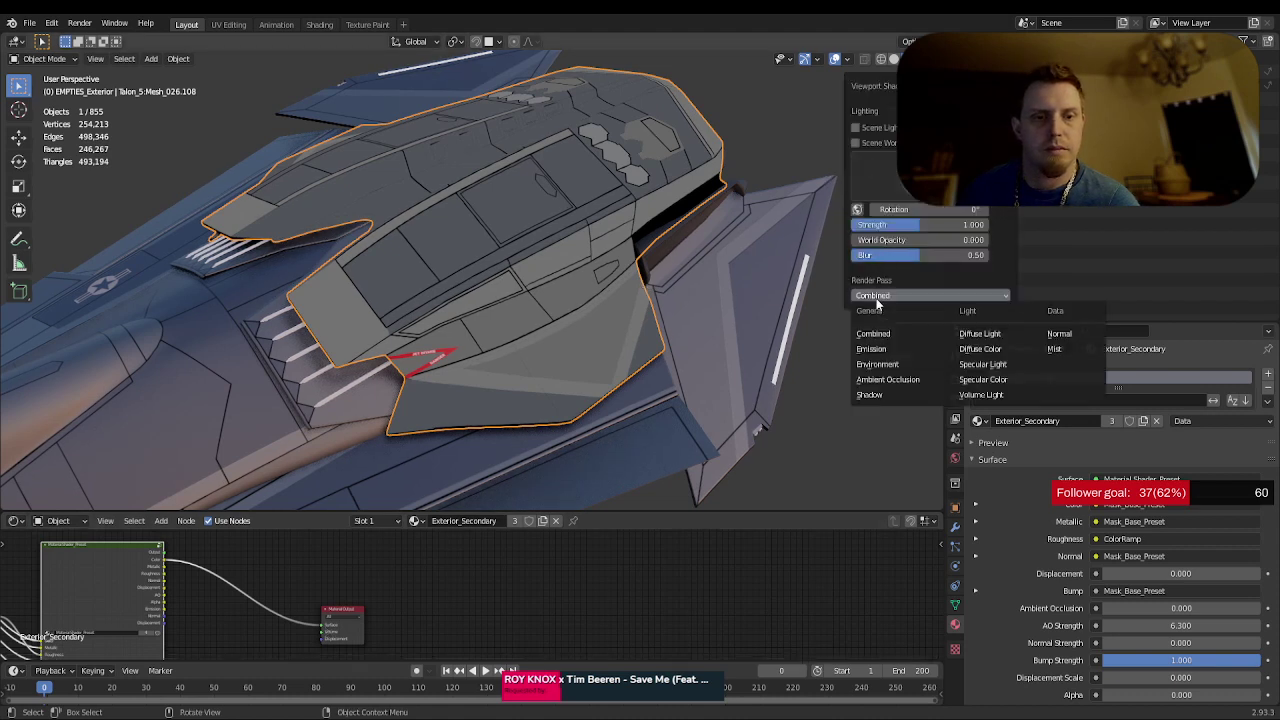
pyautogui.click(885, 350)
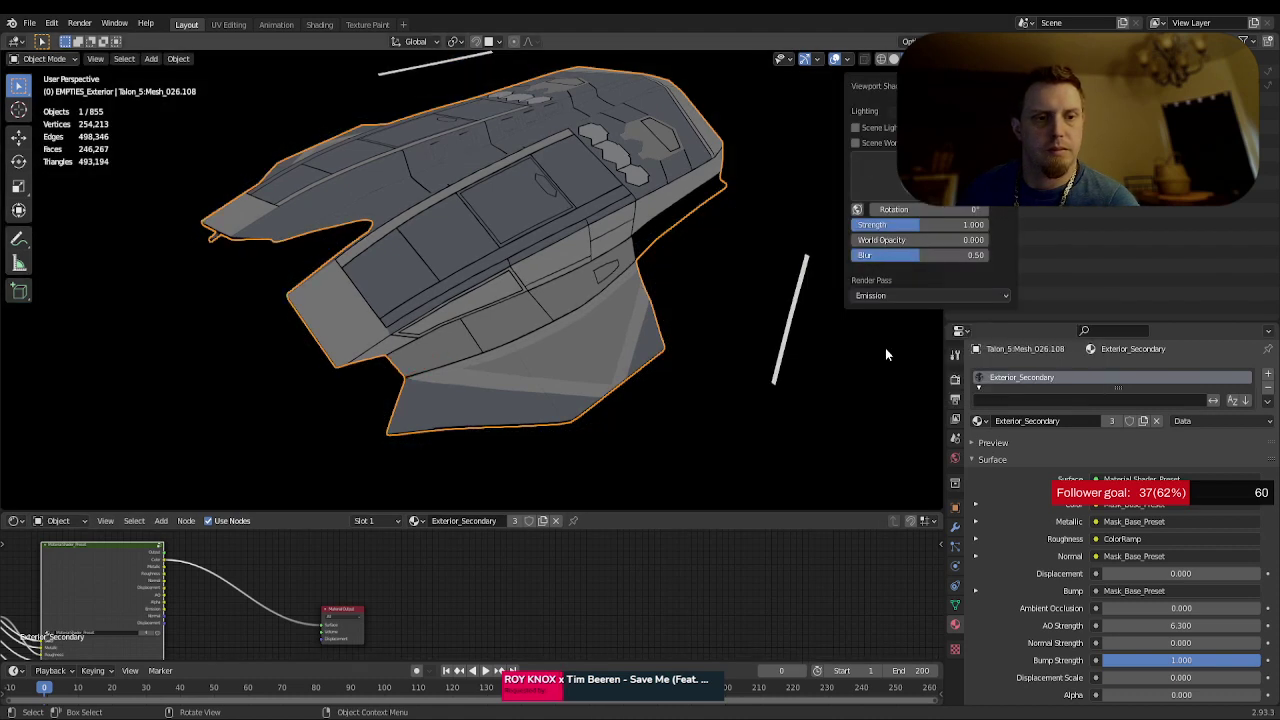
pyautogui.moveTo(863, 352)
pyautogui.mouseDown(button='middle')
pyautogui.moveTo(808, 294)
pyautogui.moveTo(800, 200)
pyautogui.moveTo(811, 342)
pyautogui.mouseUp(button='middle')
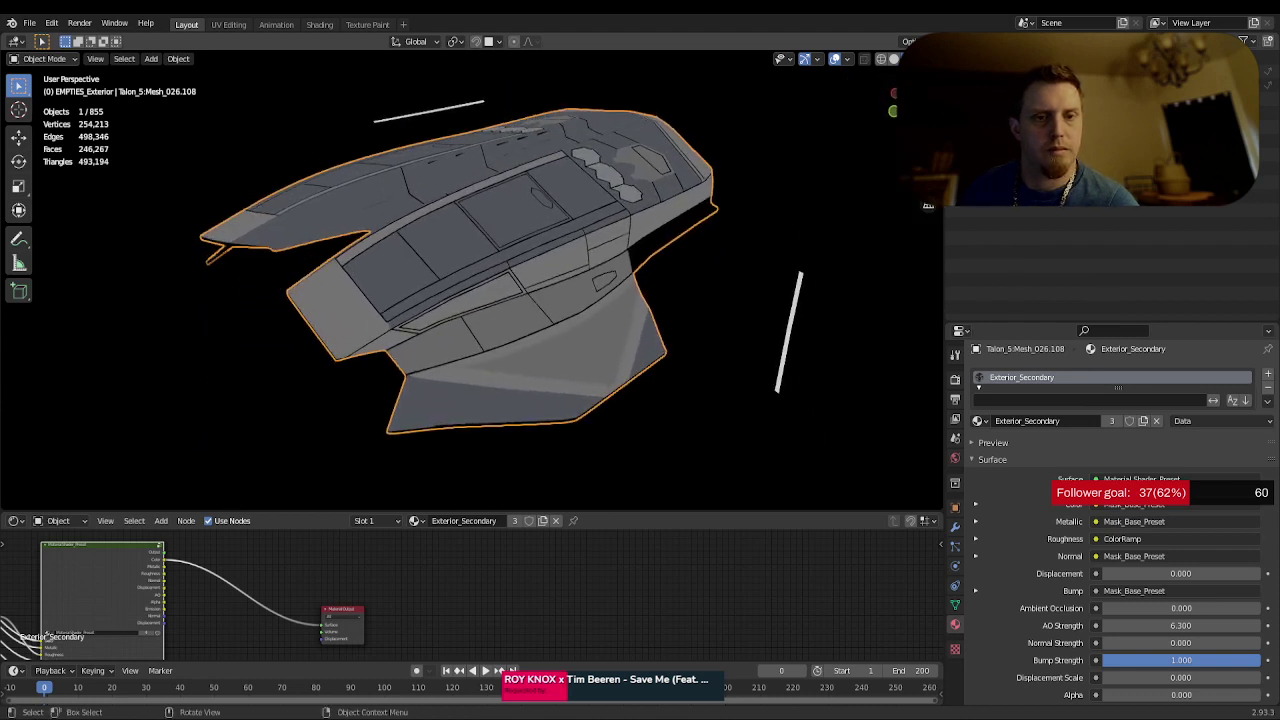
pyautogui.click(930, 58)
pyautogui.click(880, 295)
pyautogui.click(874, 331)
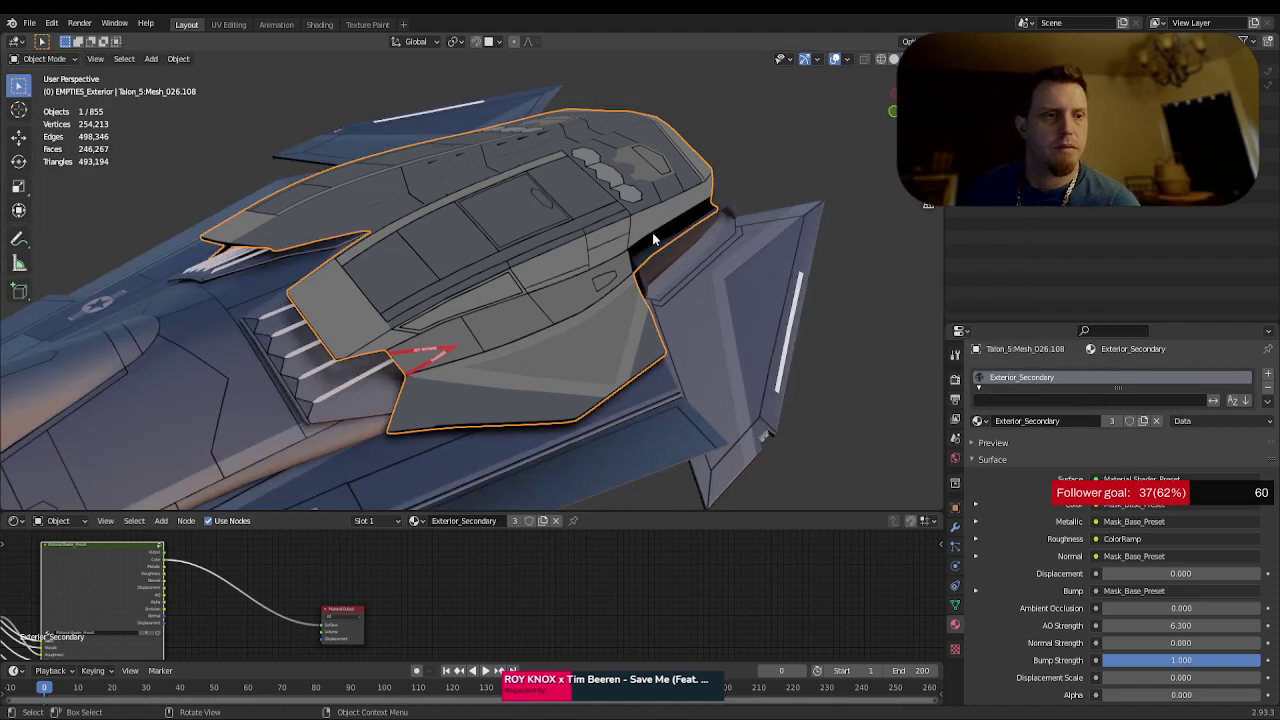
pyautogui.moveTo(652, 238)
pyautogui.mouseDown(button='middle')
pyautogui.moveTo(597, 200)
pyautogui.moveTo(543, 189)
pyautogui.moveTo(633, 193)
pyautogui.moveTo(658, 229)
pyautogui.mouseUp(button='middle')
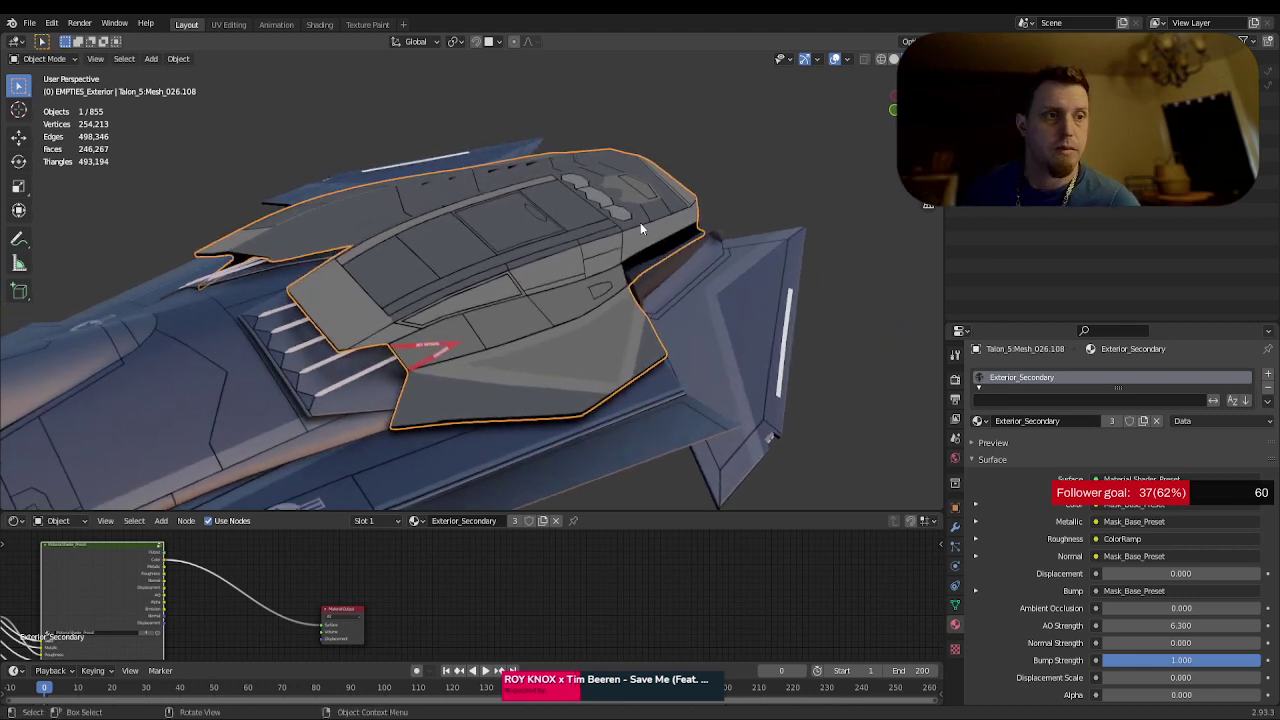
# - Display the Exterior_Secondary_Albedo image in the UV editor for the rear hull mesh
pyautogui.click(229, 25)
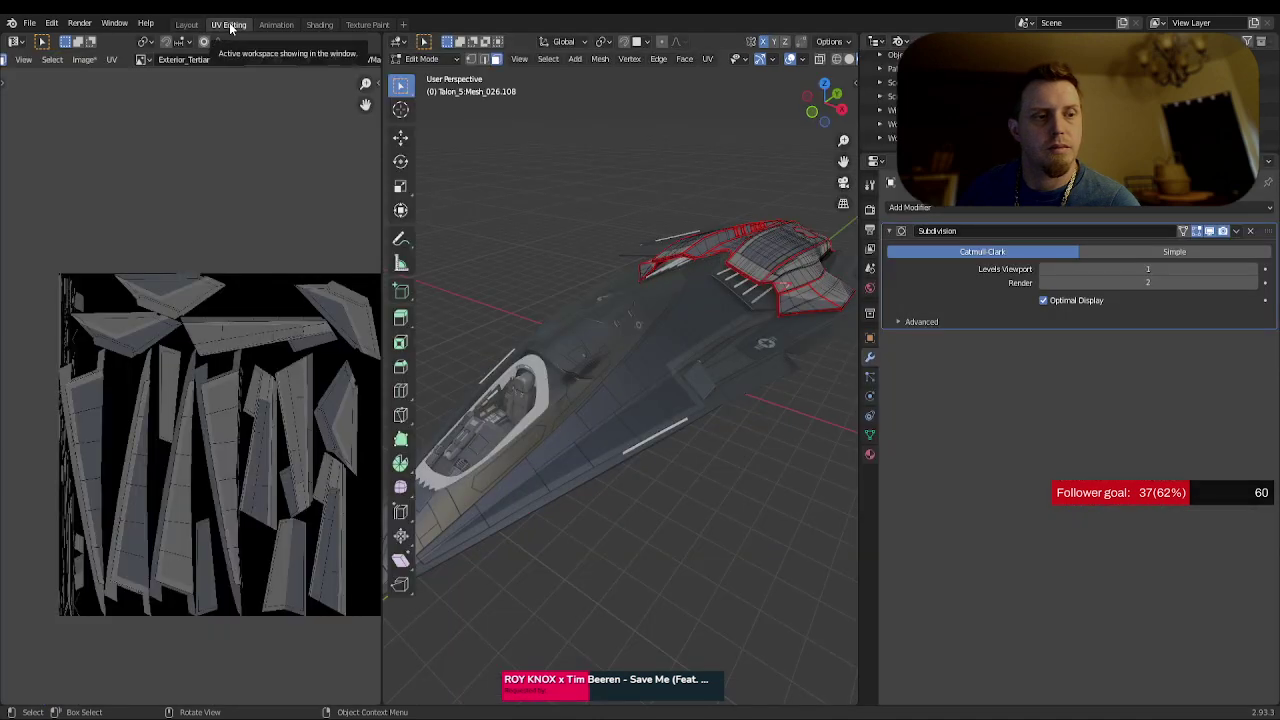
pyautogui.click(142, 60)
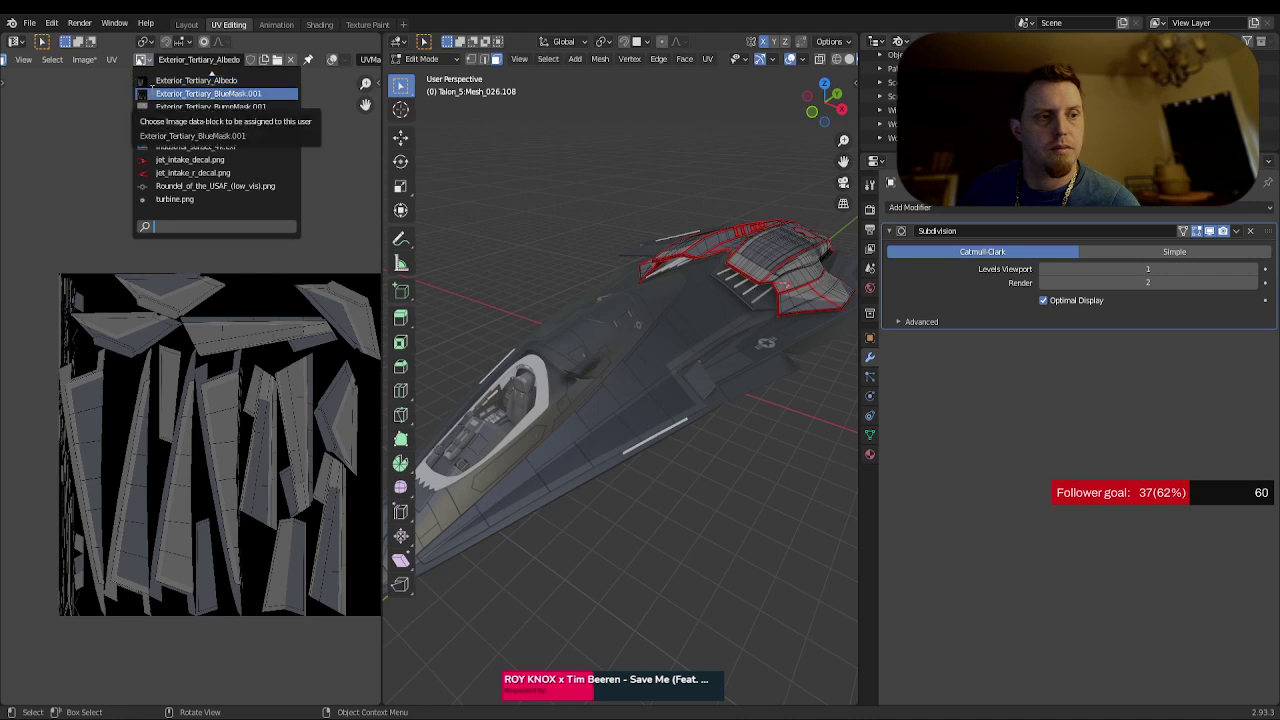
pyautogui.scroll(7, 222, 128)
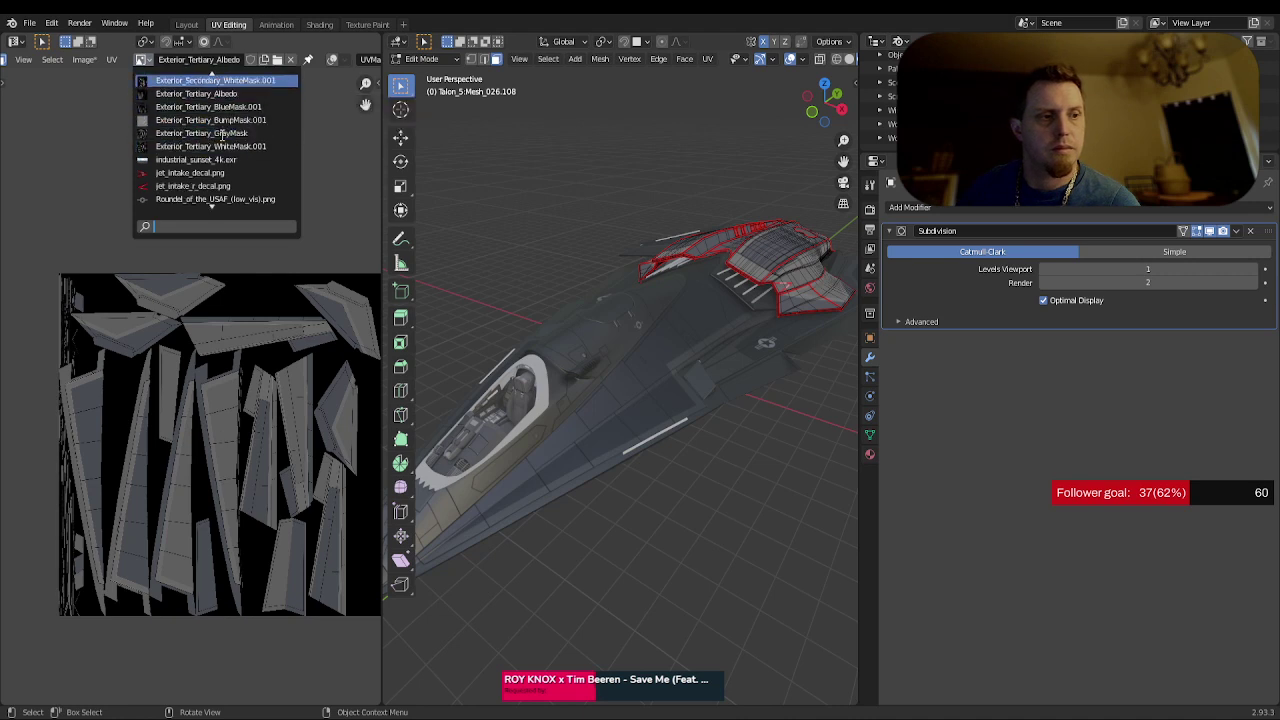
pyautogui.click(222, 120)
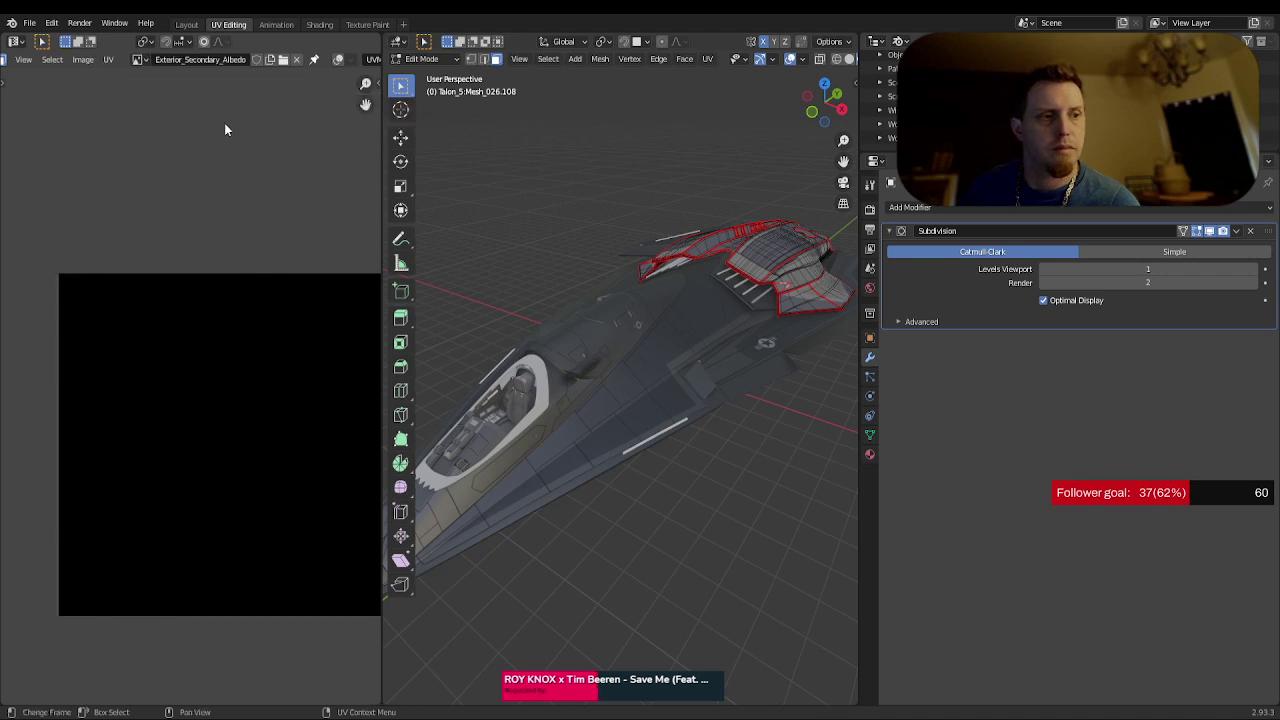
# - Bake the rear hull's Emit pass into the Exterior_Secondary_Albedo image texture node
pyautogui.click(186, 24)
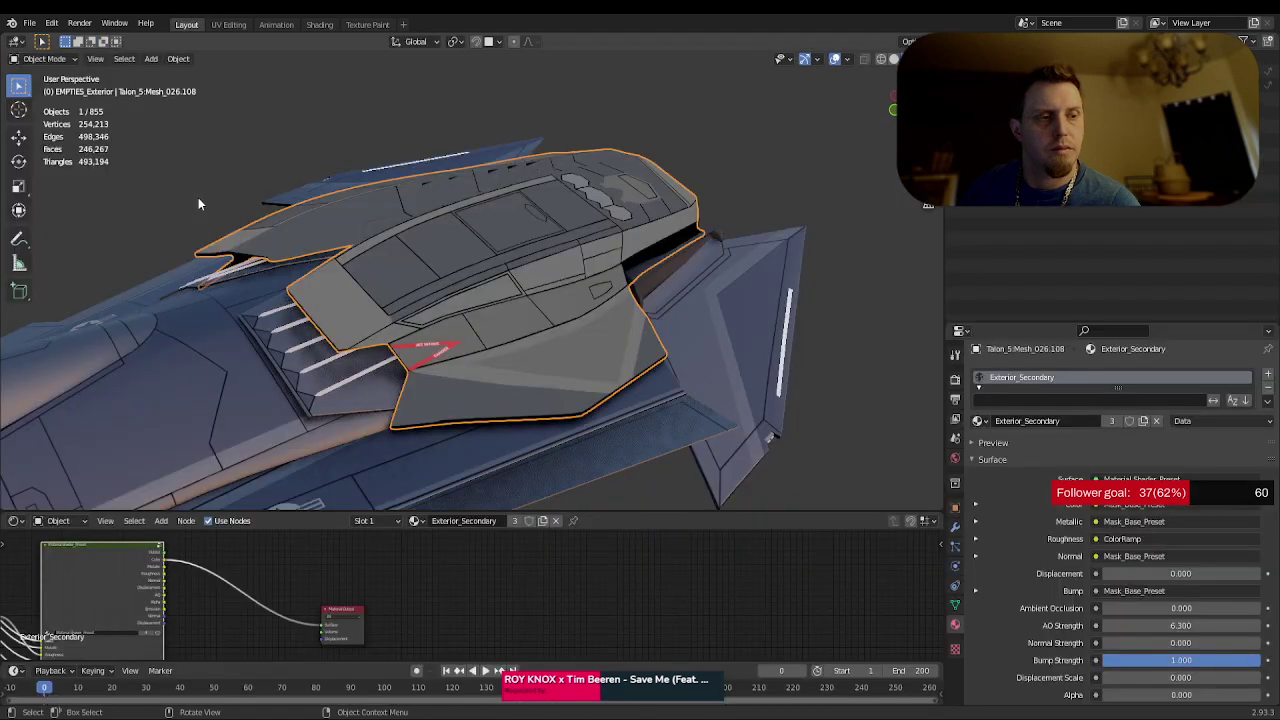
pyautogui.press('Home')
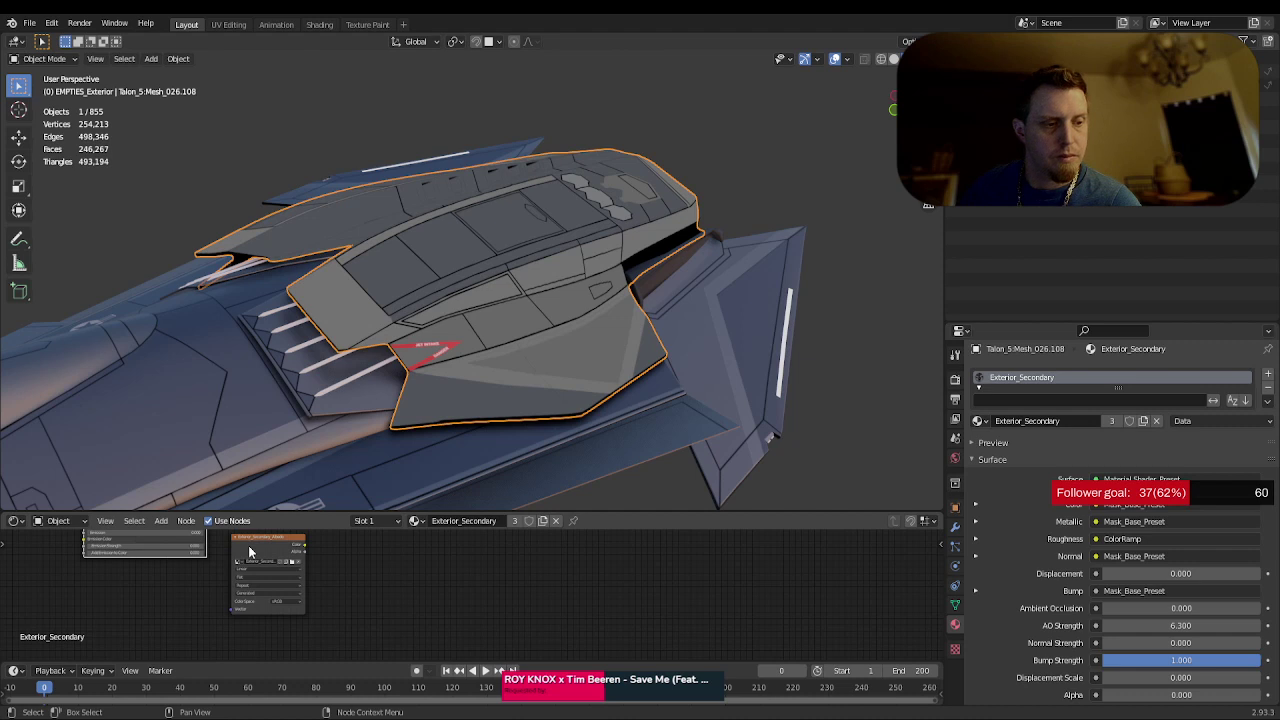
pyautogui.click(250, 552)
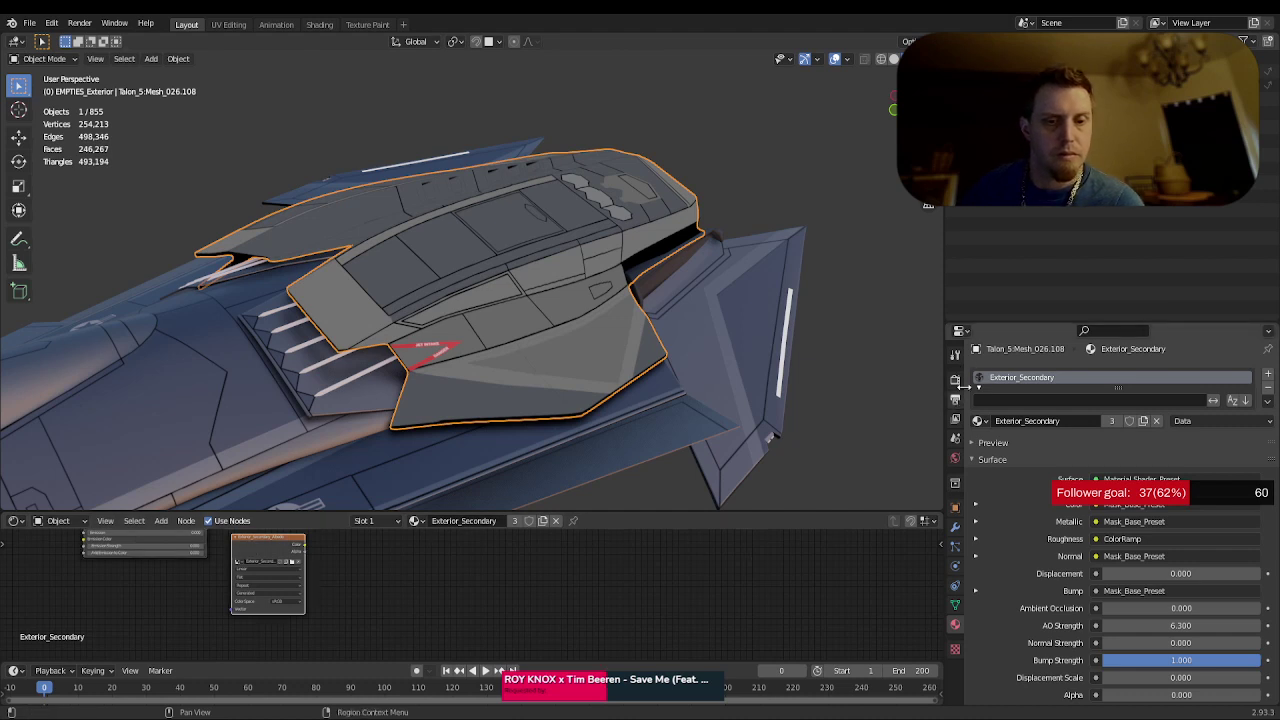
pyautogui.click(955, 380)
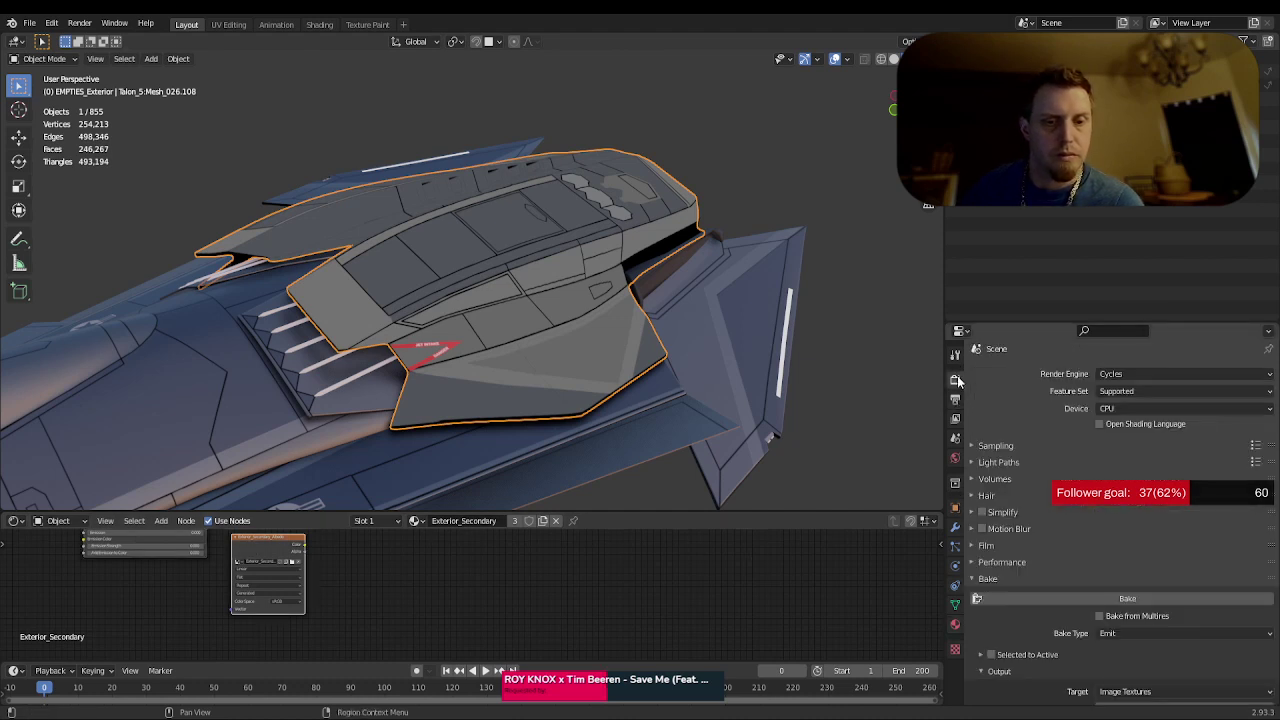
pyautogui.click(1166, 598)
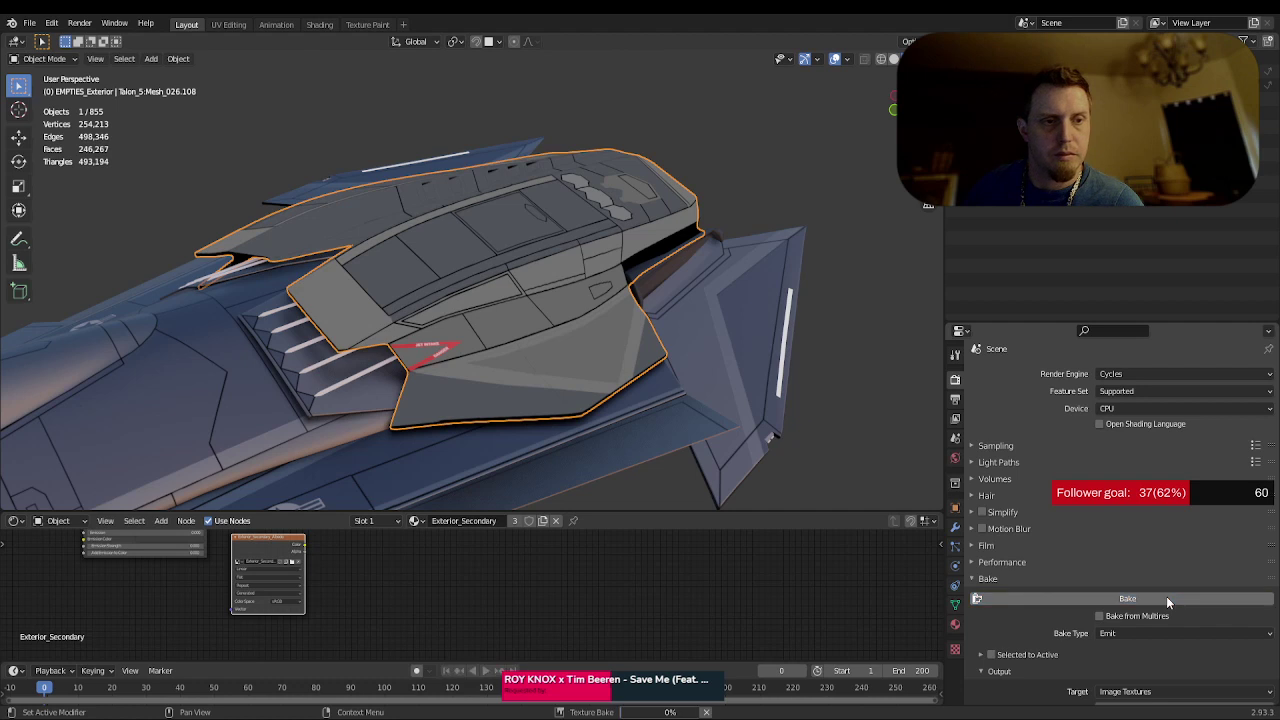
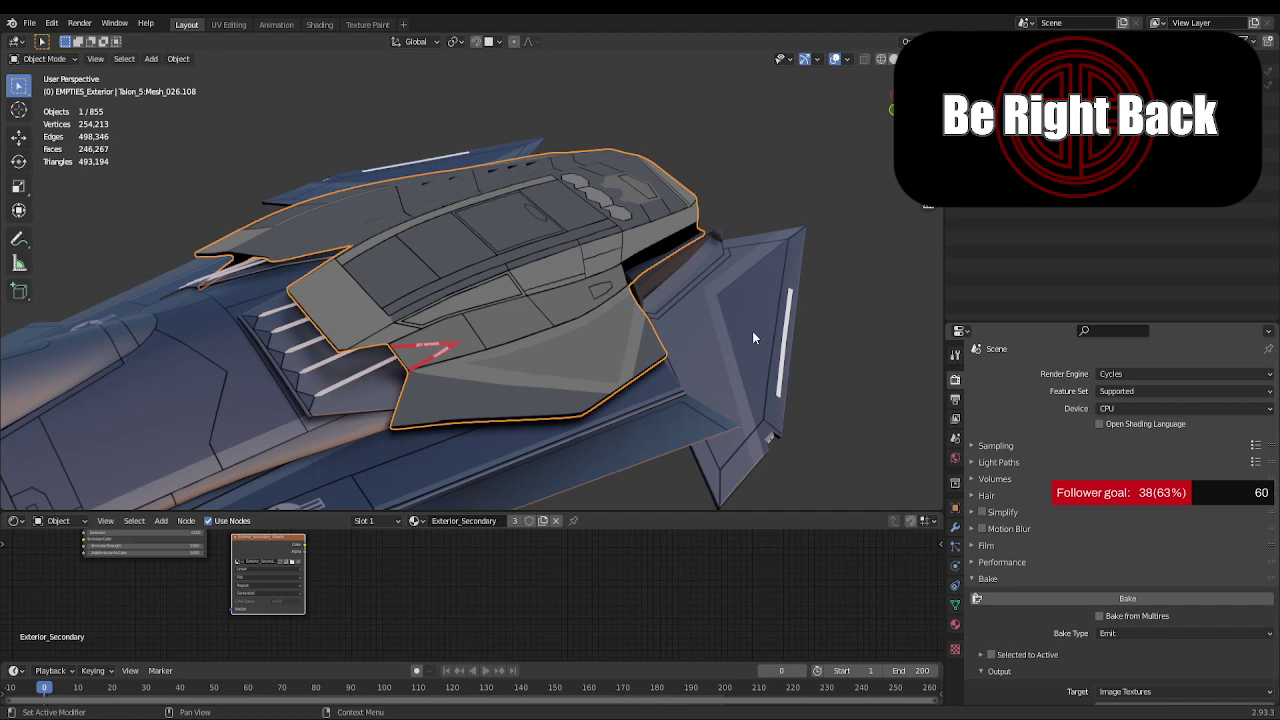
pyautogui.moveTo(752, 331); pyautogui.dragTo(736, 353, button='middle')
pyautogui.moveTo(761, 270); pyautogui.dragTo(737, 323, button='middle')
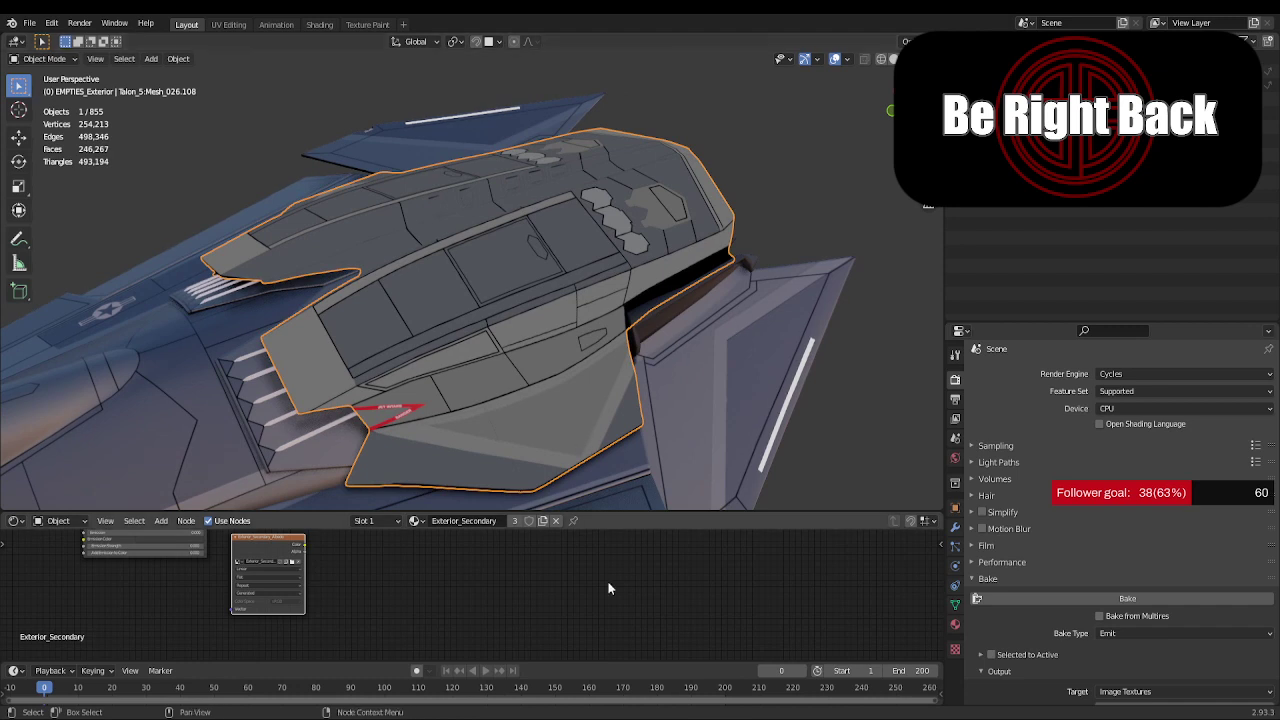
pyautogui.moveTo(786, 388); pyautogui.dragTo(582, 370, button='middle')
pyautogui.scroll(-4, 784, 372)
pyautogui.scroll(2, 676, 349)
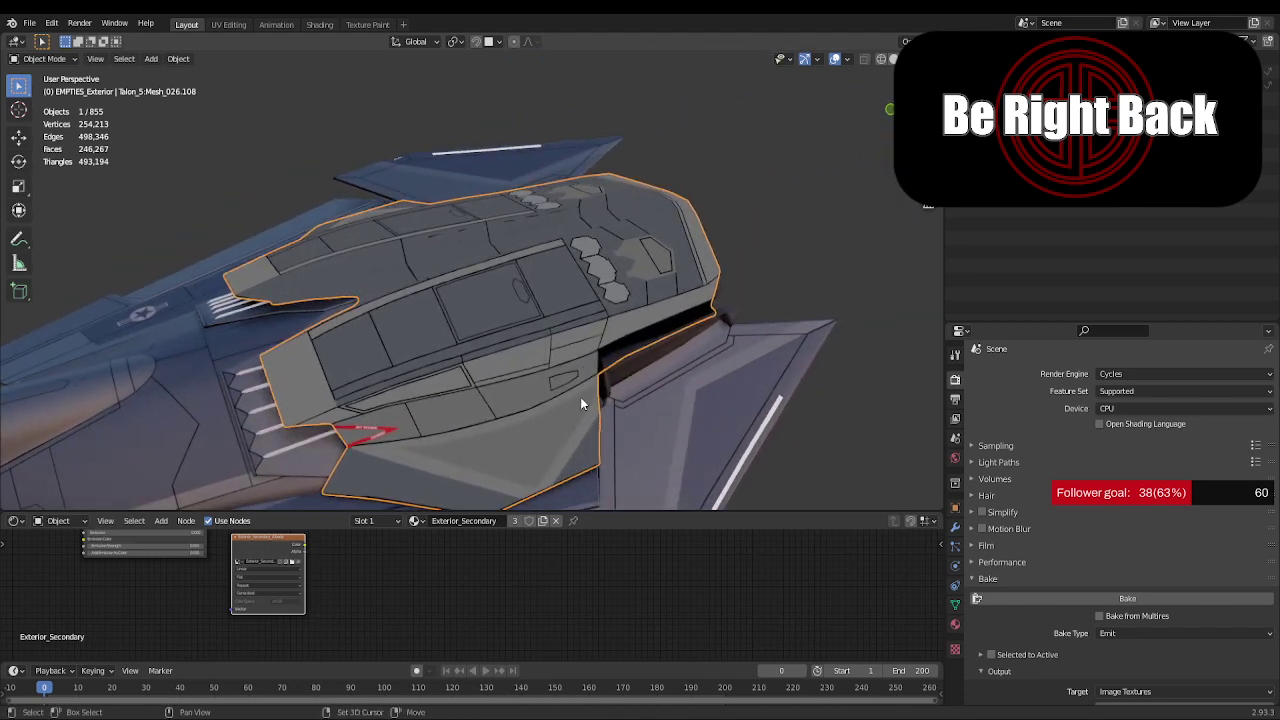
pyautogui.moveTo(559, 427); pyautogui.dragTo(559, 400, button='middle')
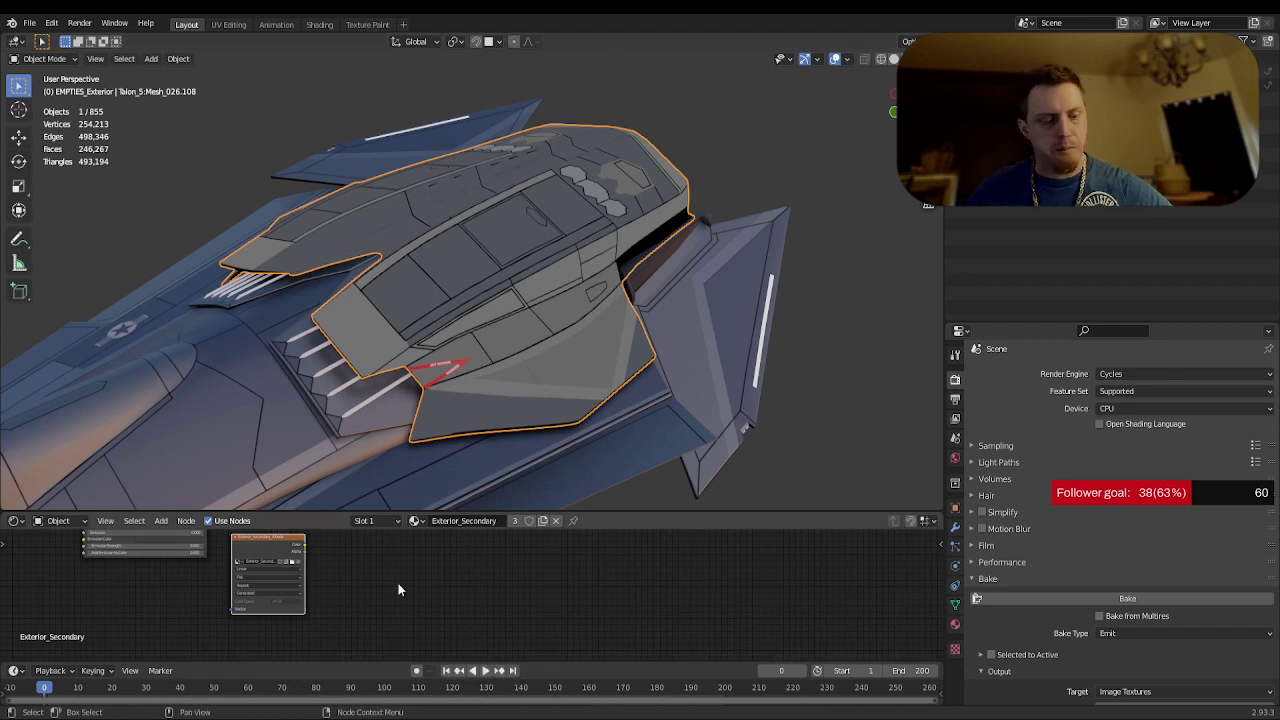
# - Add a Principled BSDF shader to the Exterior_Secondary material, beside the Exterior_Secondary_Albedo image texture node
pyautogui.hotkey('ctrl', 'space')
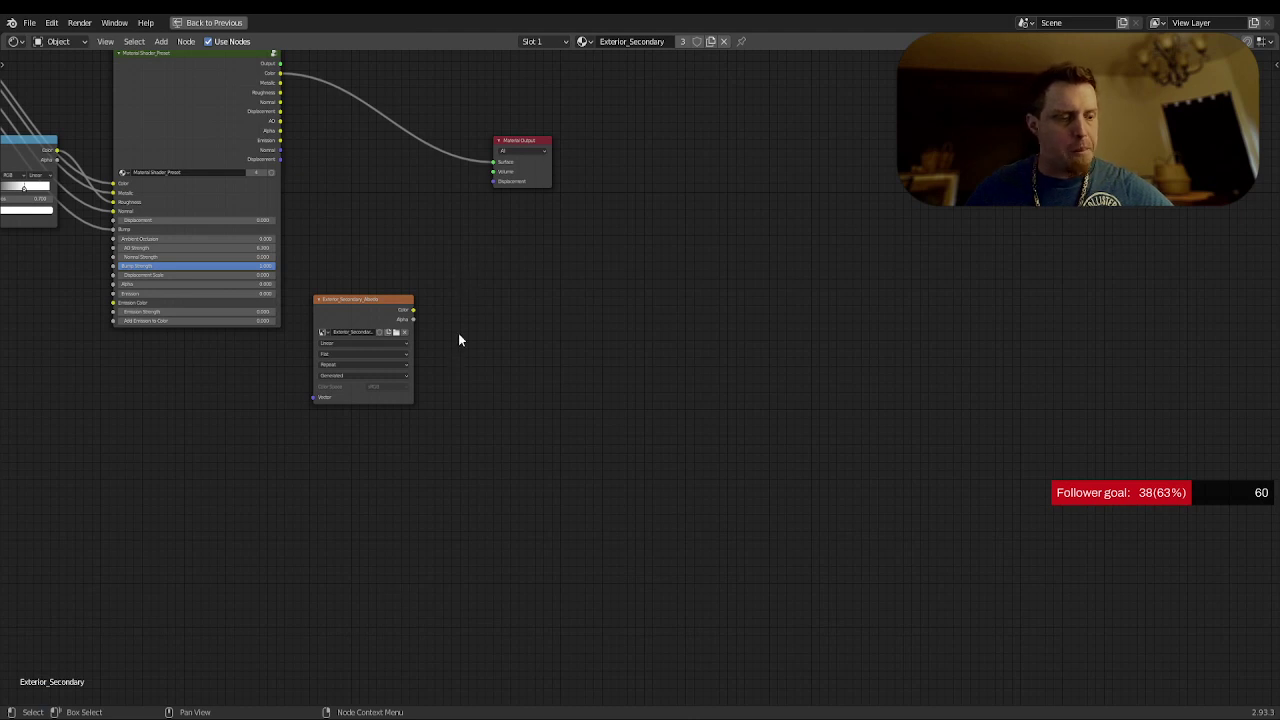
pyautogui.hotkey('shift', 'a')
pyautogui.moveTo(460, 335)
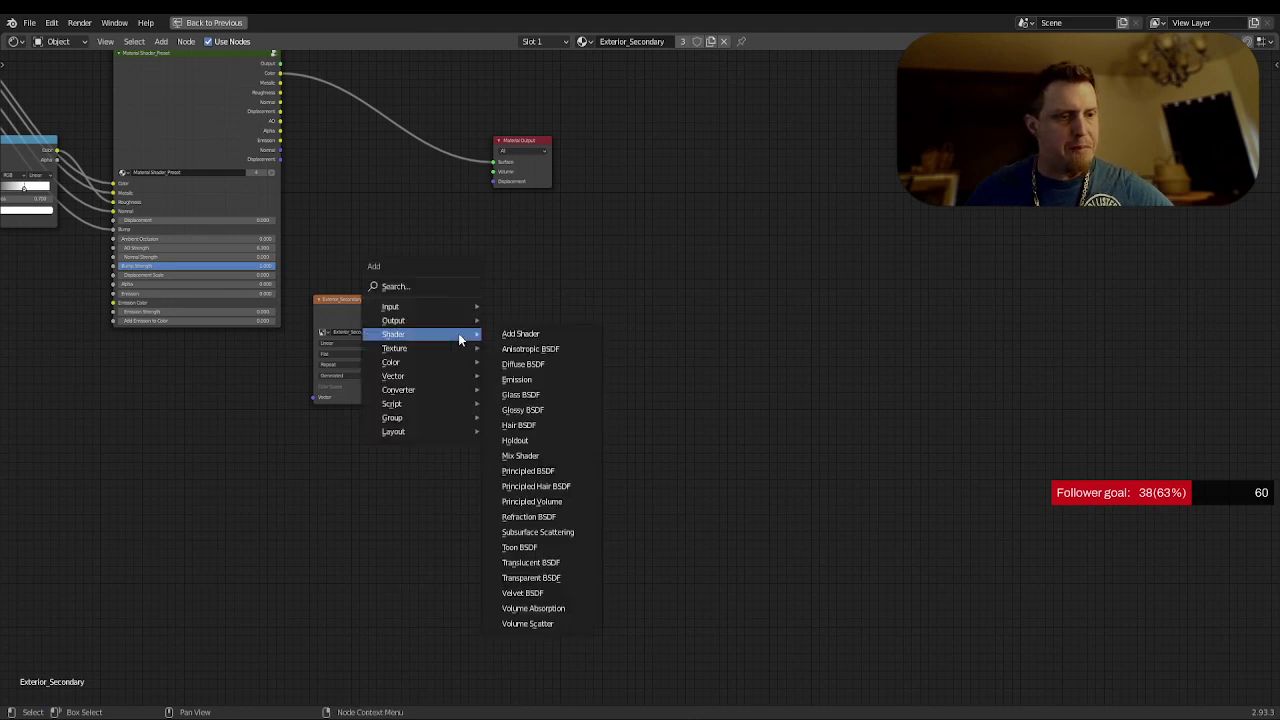
pyautogui.click(527, 471)
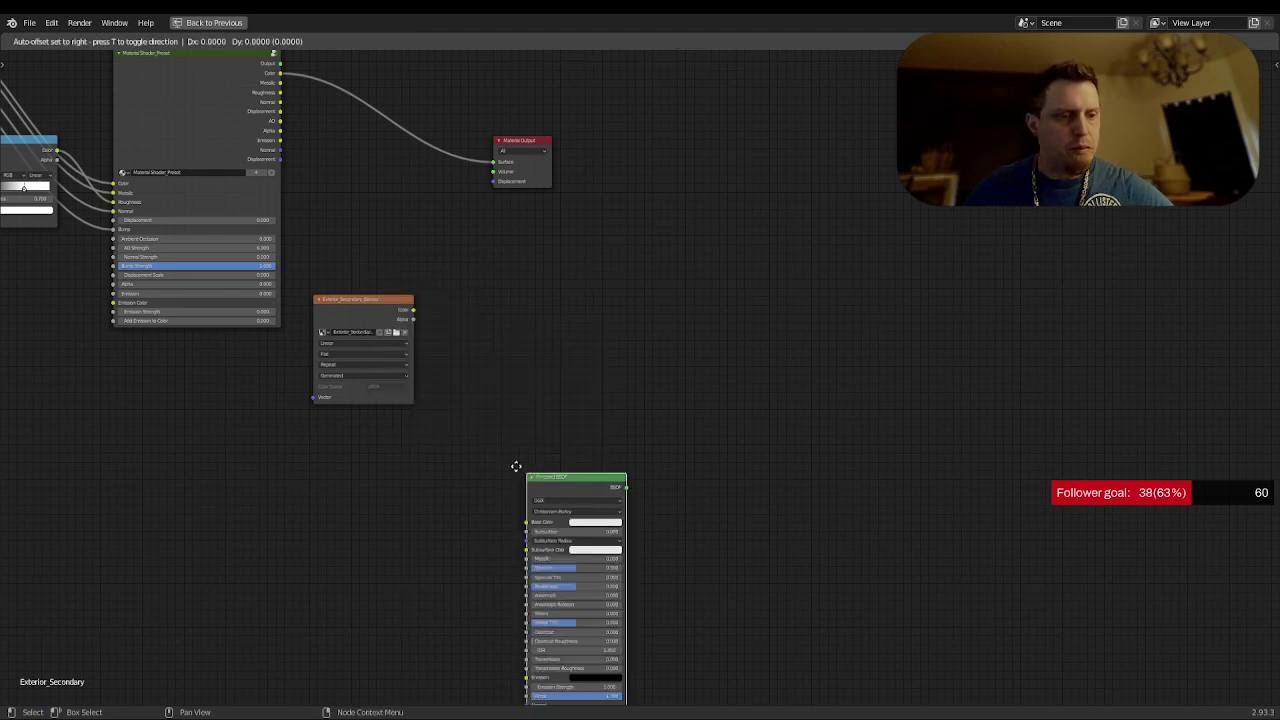
pyautogui.click(412, 360)
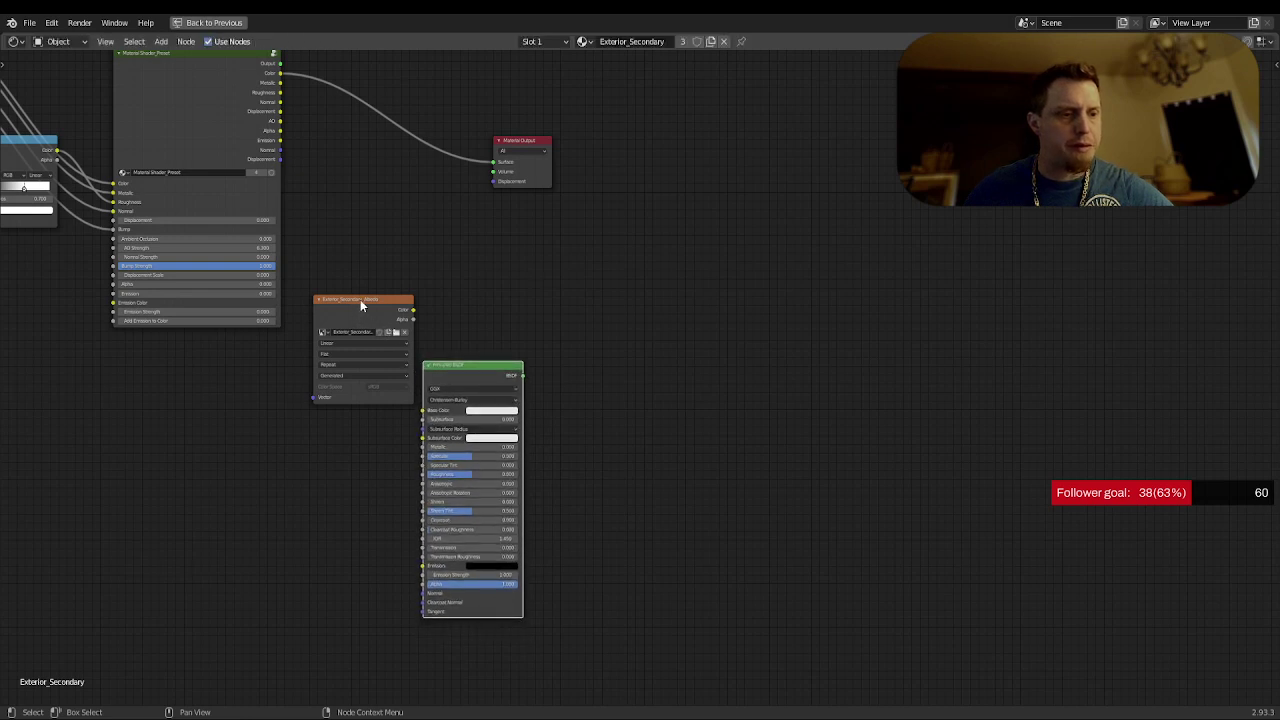
# - Arrange the albedo image texture node below the Material Shader_Preset group, with the Principled BSDF just to its right
pyautogui.moveTo(360, 299); pyautogui.dragTo(191, 371)
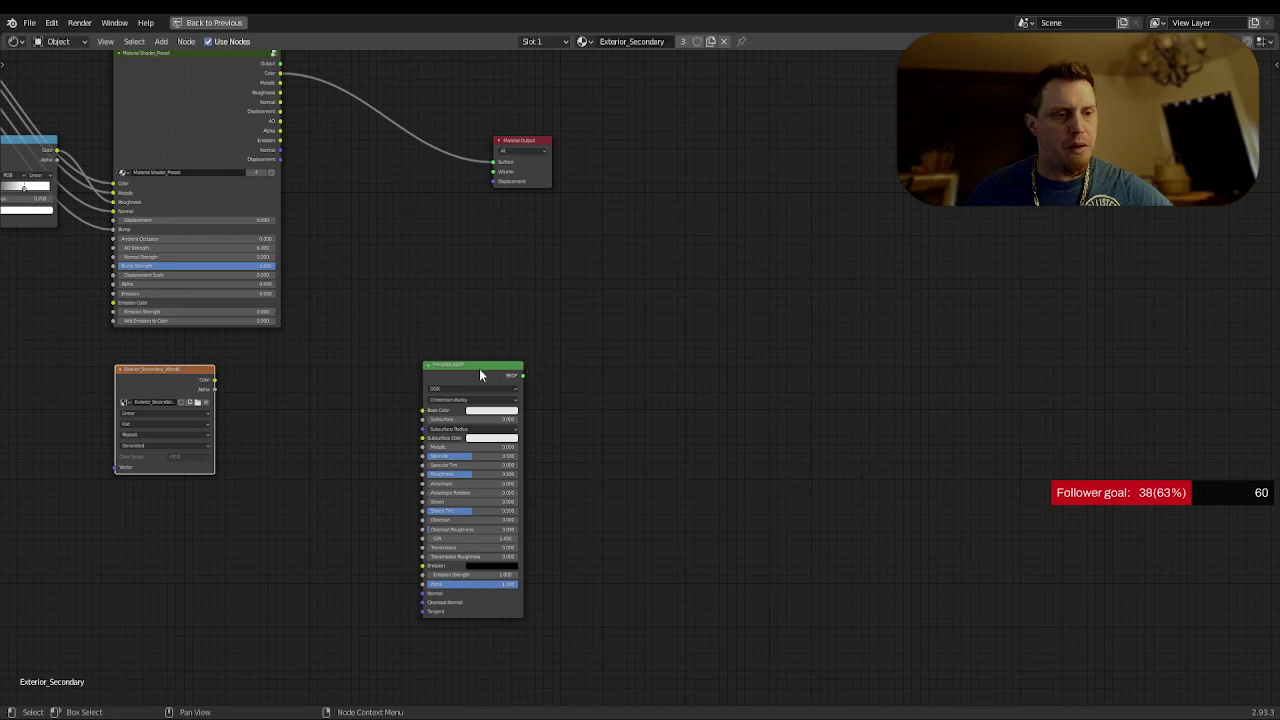
pyautogui.click(478, 375)
pyautogui.moveTo(386, 385); pyautogui.dragTo(314, 390)
pyautogui.press('g')
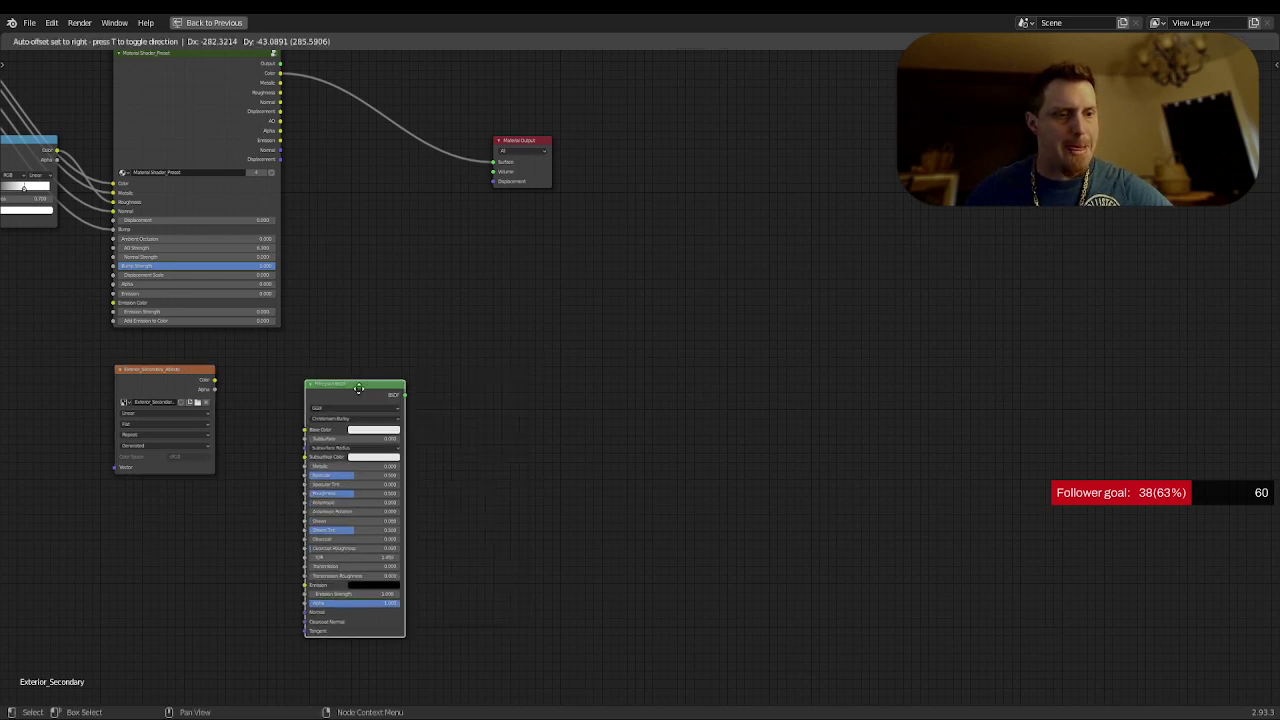
pyautogui.click(244, 375)
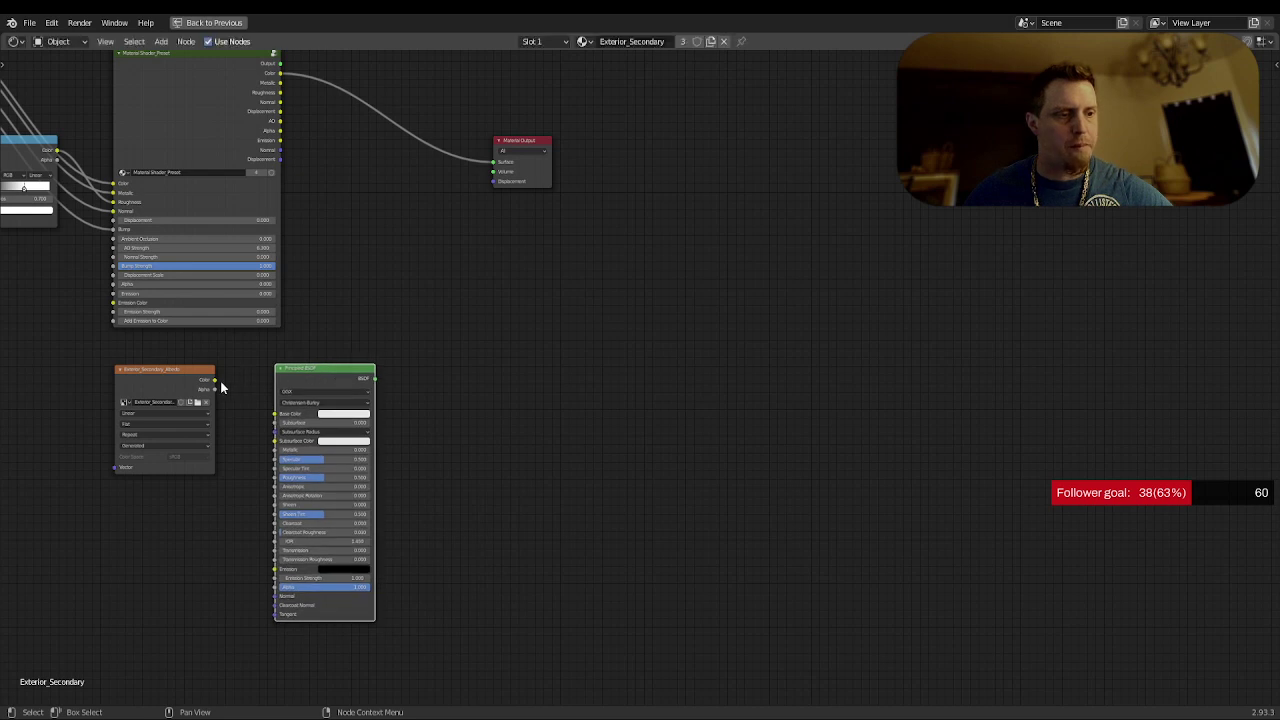
# - Connect the albedo texture's Color to the Principled BSDF's Base Color and the BSDF output to the material output's Surface
pyautogui.moveTo(214, 380); pyautogui.dragTo(274, 414)
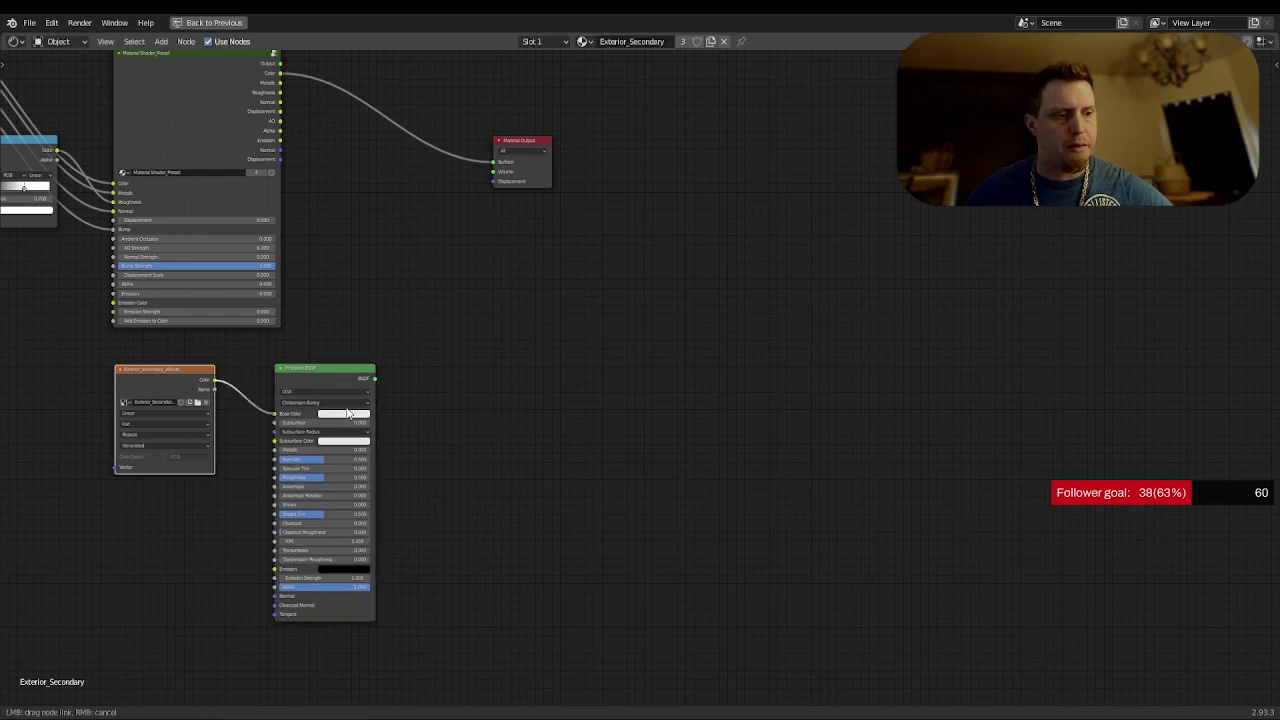
pyautogui.moveTo(374, 379); pyautogui.dragTo(494, 166)
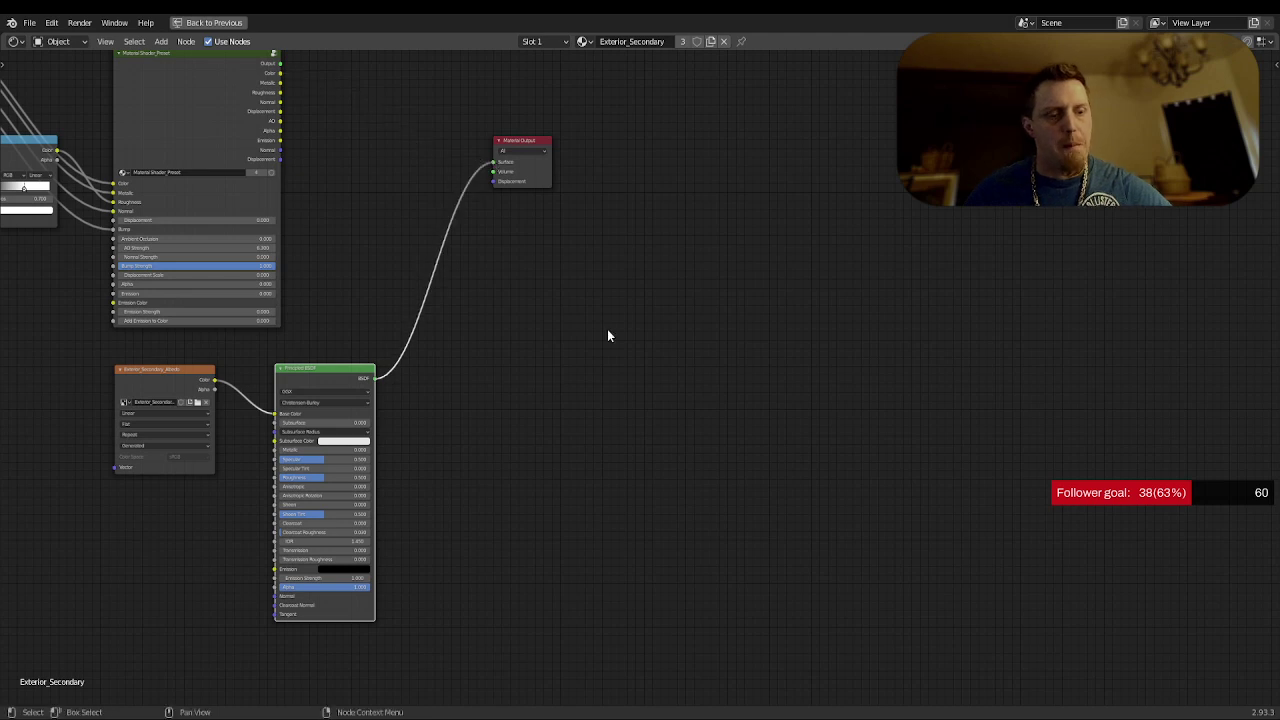
pyautogui.hotkey('ctrl', 'space')
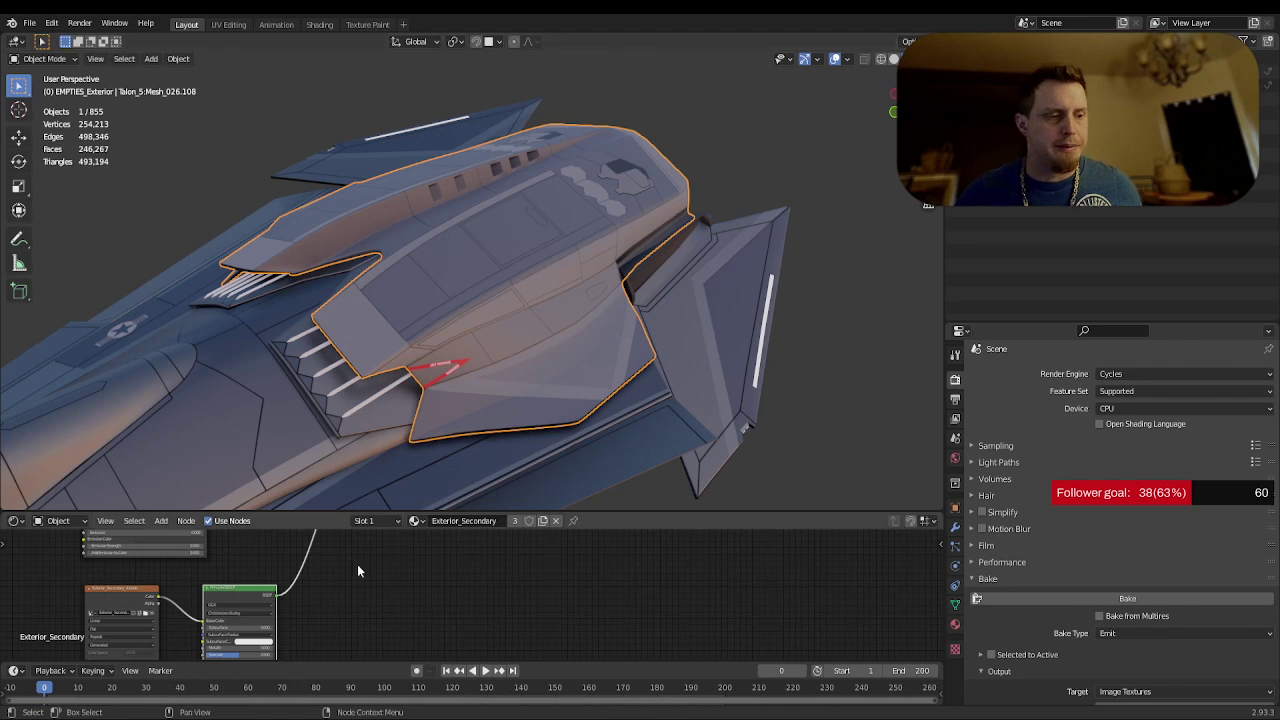
# - Raise the Principled BSDF's Metallic value to its maximum and inspect the rear hull from several angles
pyautogui.moveTo(357, 564); pyautogui.dragTo(382, 646, button='middle')
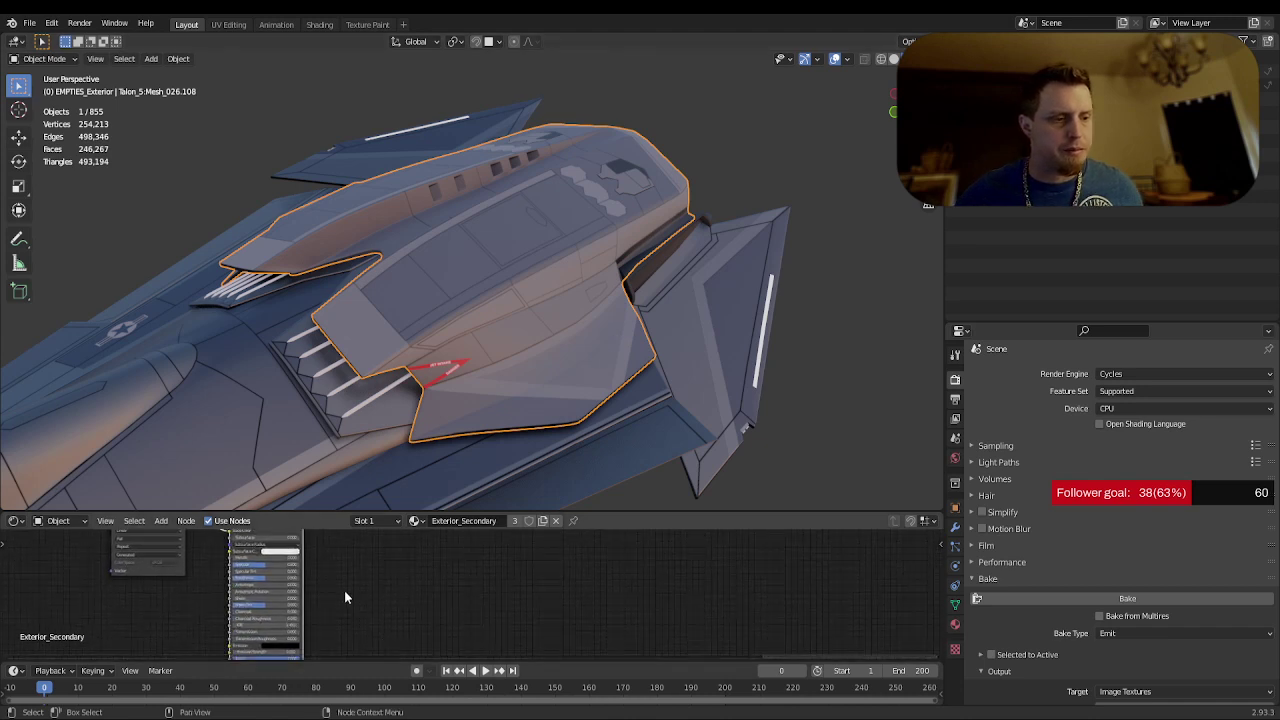
pyautogui.click(248, 563)
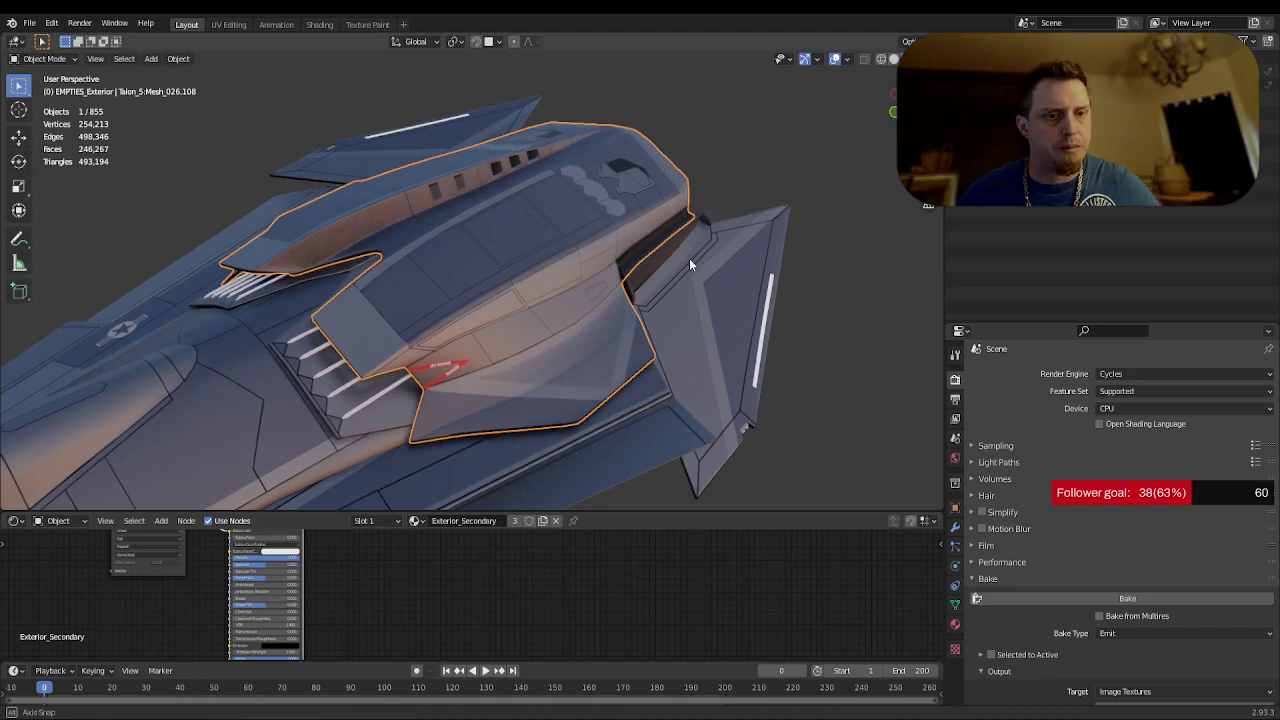
pyautogui.moveTo(689, 258)
pyautogui.mouseDown(button='middle')
pyautogui.moveTo(581, 285)
pyautogui.moveTo(719, 375)
pyautogui.moveTo(620, 359)
pyautogui.mouseUp(button='middle')
pyautogui.scroll(3, 617, 359)
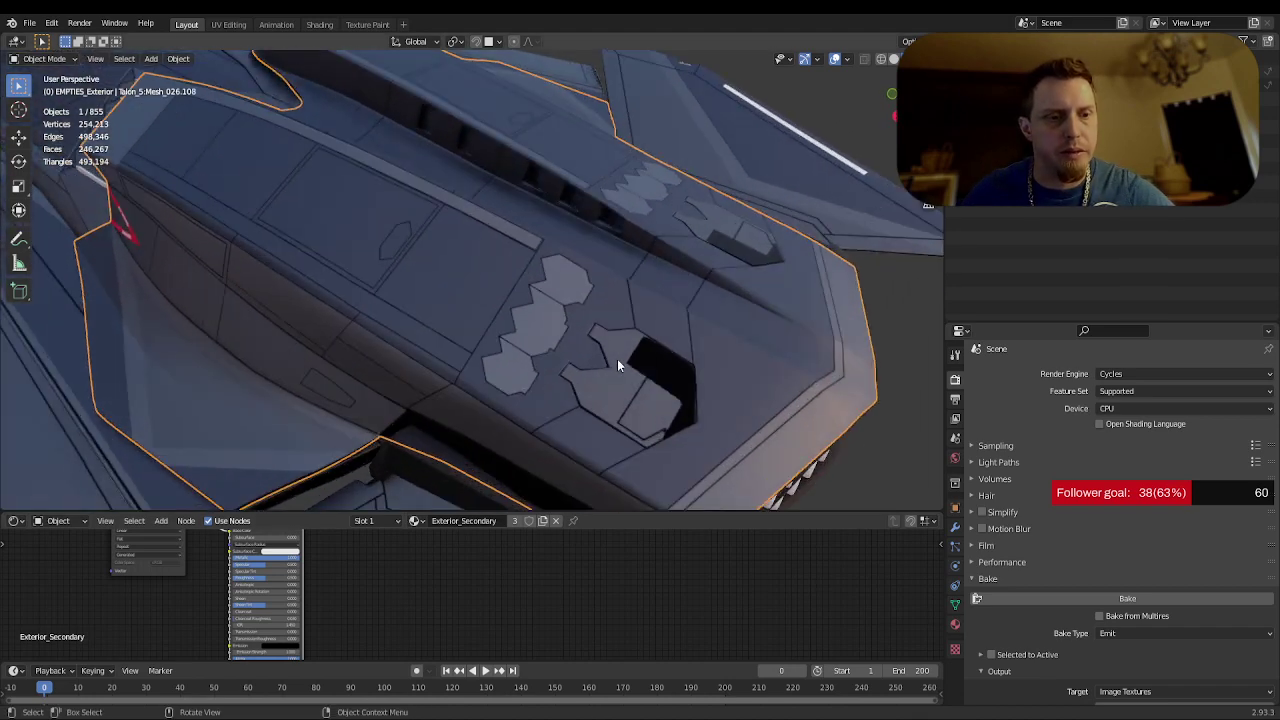
pyautogui.moveTo(689, 397); pyautogui.dragTo(618, 390, button='middle')
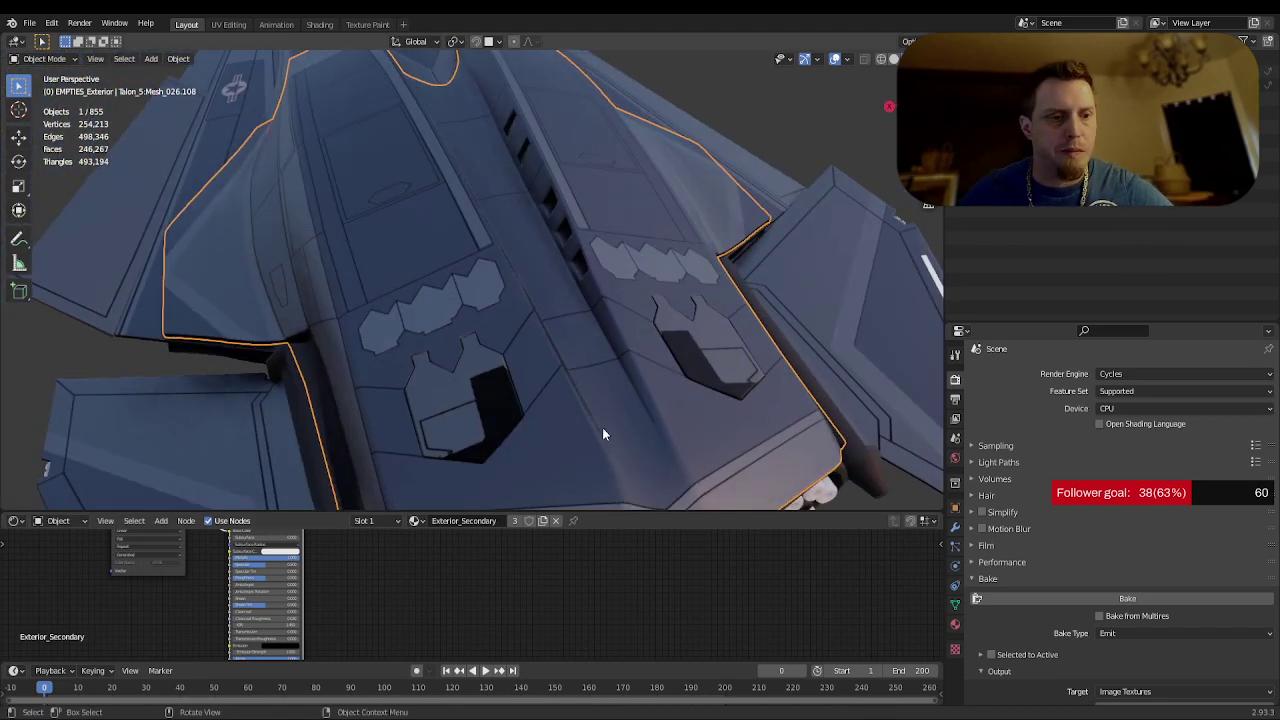
pyautogui.moveTo(603, 434)
pyautogui.mouseDown(button='middle')
pyautogui.moveTo(589, 452)
pyautogui.moveTo(606, 463)
pyautogui.moveTo(664, 441)
pyautogui.moveTo(663, 457)
pyautogui.moveTo(766, 420)
pyautogui.moveTo(750, 415)
pyautogui.mouseUp(button='middle')
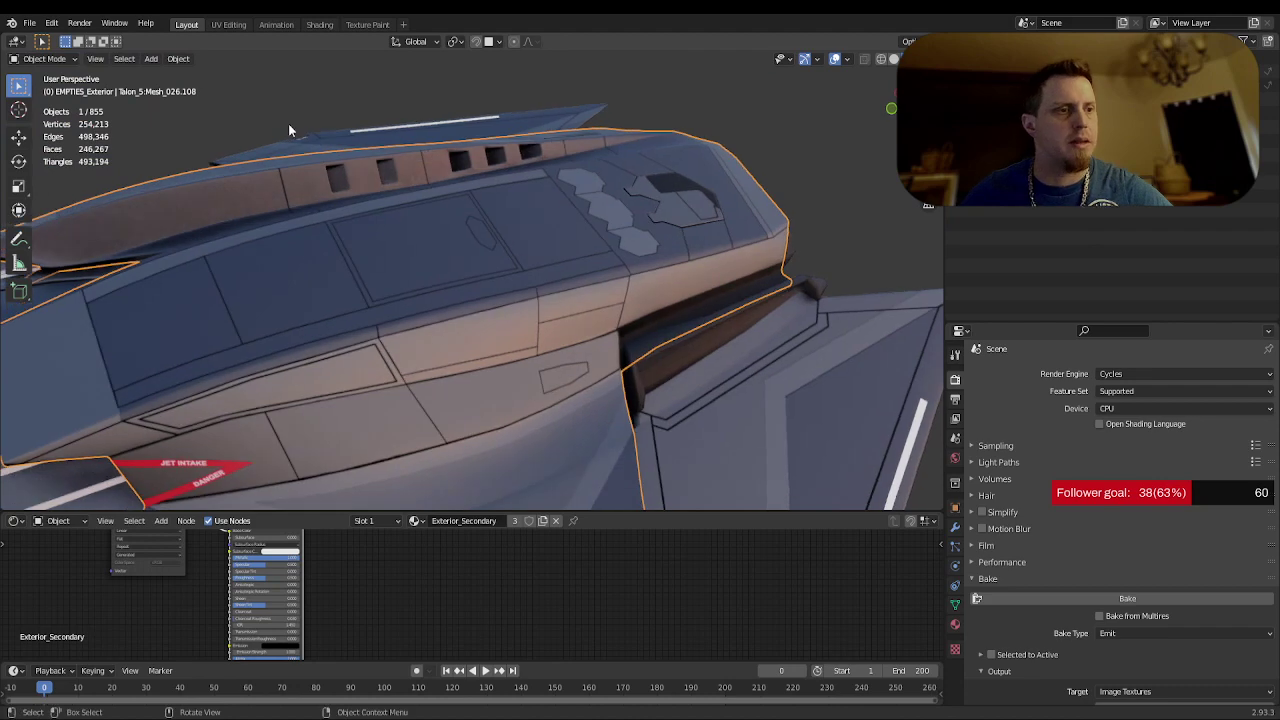
# - Examine the baked Exterior_Secondary_Albedo image in the UV editor, checking the panel lines and colours across the islands
pyautogui.click(228, 24)
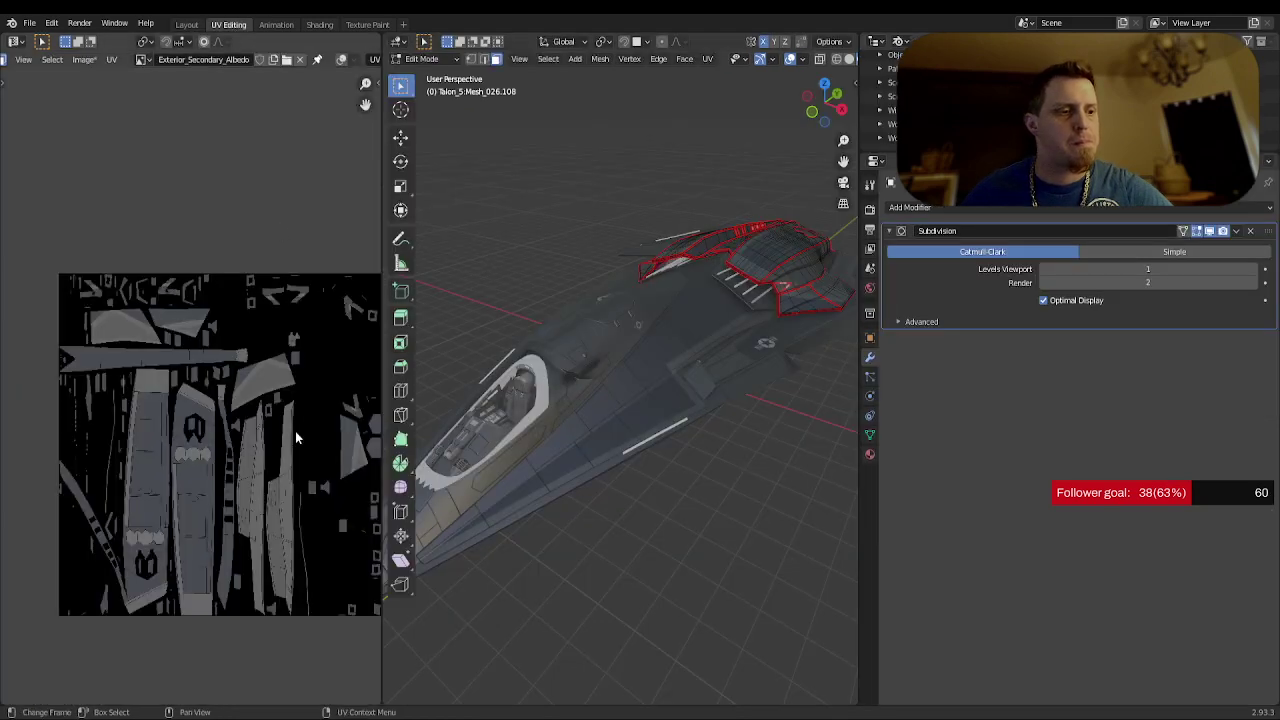
pyautogui.scroll(2, 240, 500)
pyautogui.scroll(3, 101, 580)
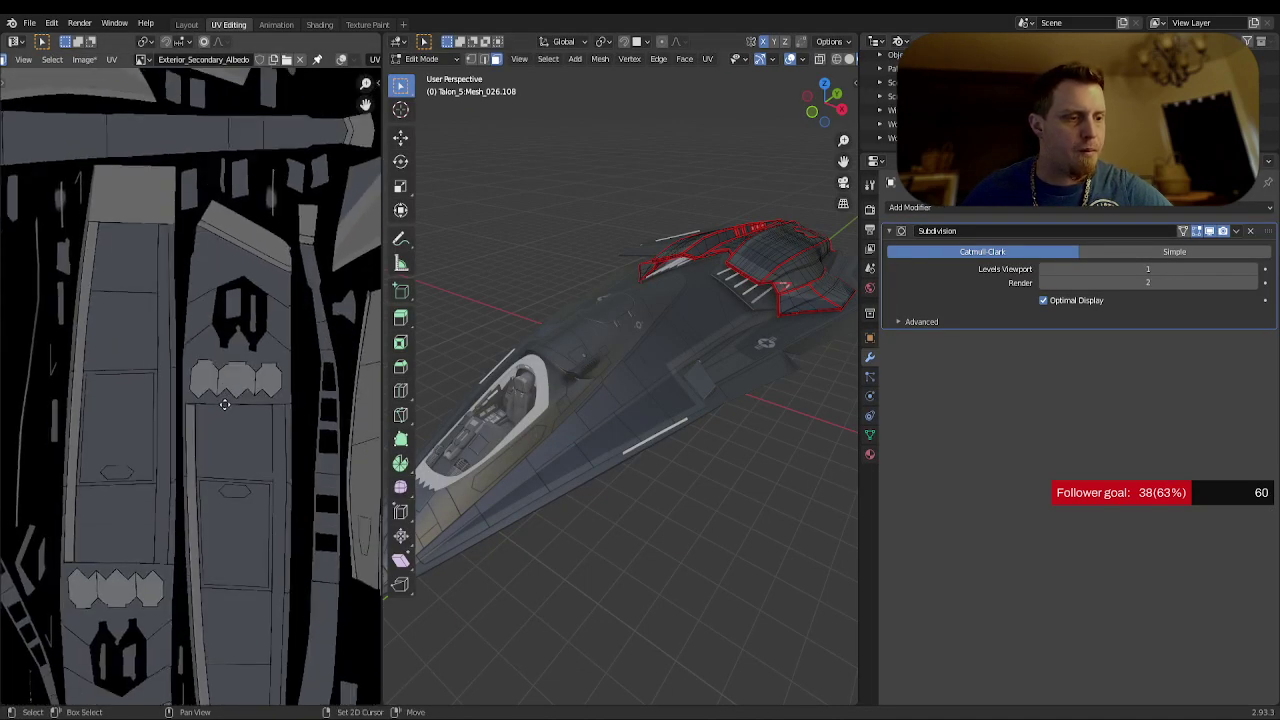
pyautogui.scroll(-3, 105, 520)
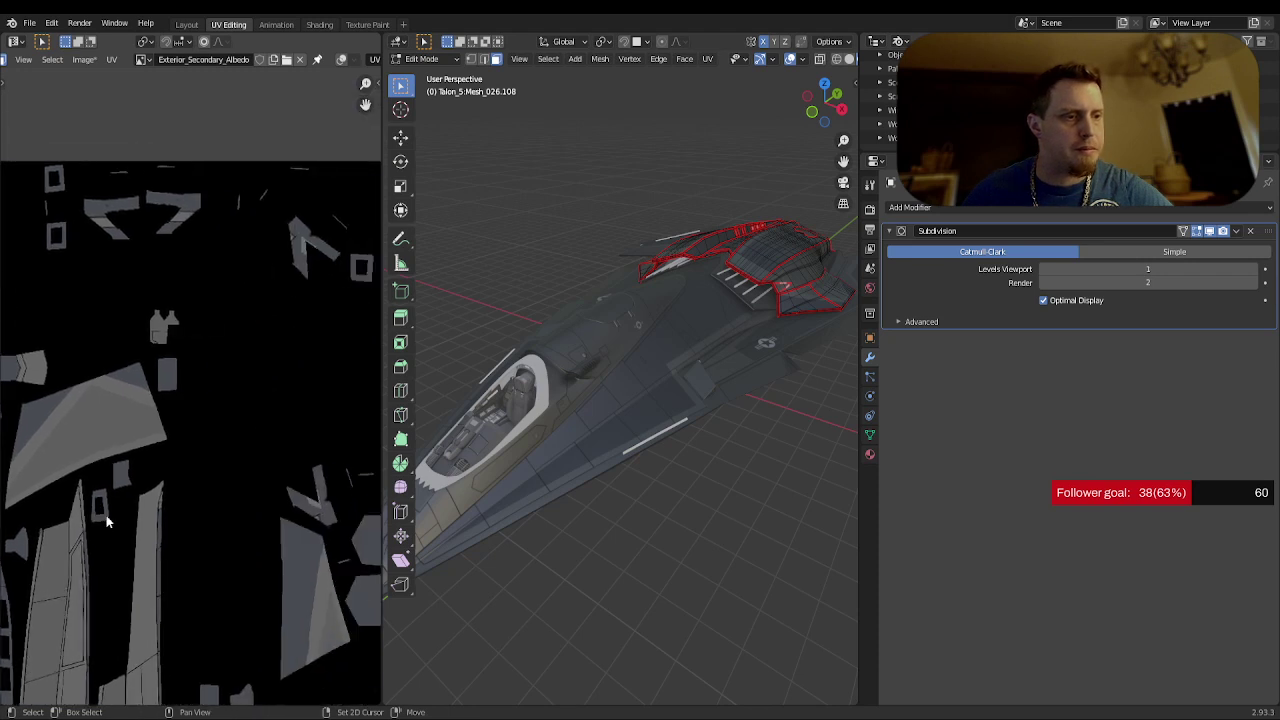
pyautogui.scroll(3, 146, 489)
pyautogui.scroll(2, 146, 489)
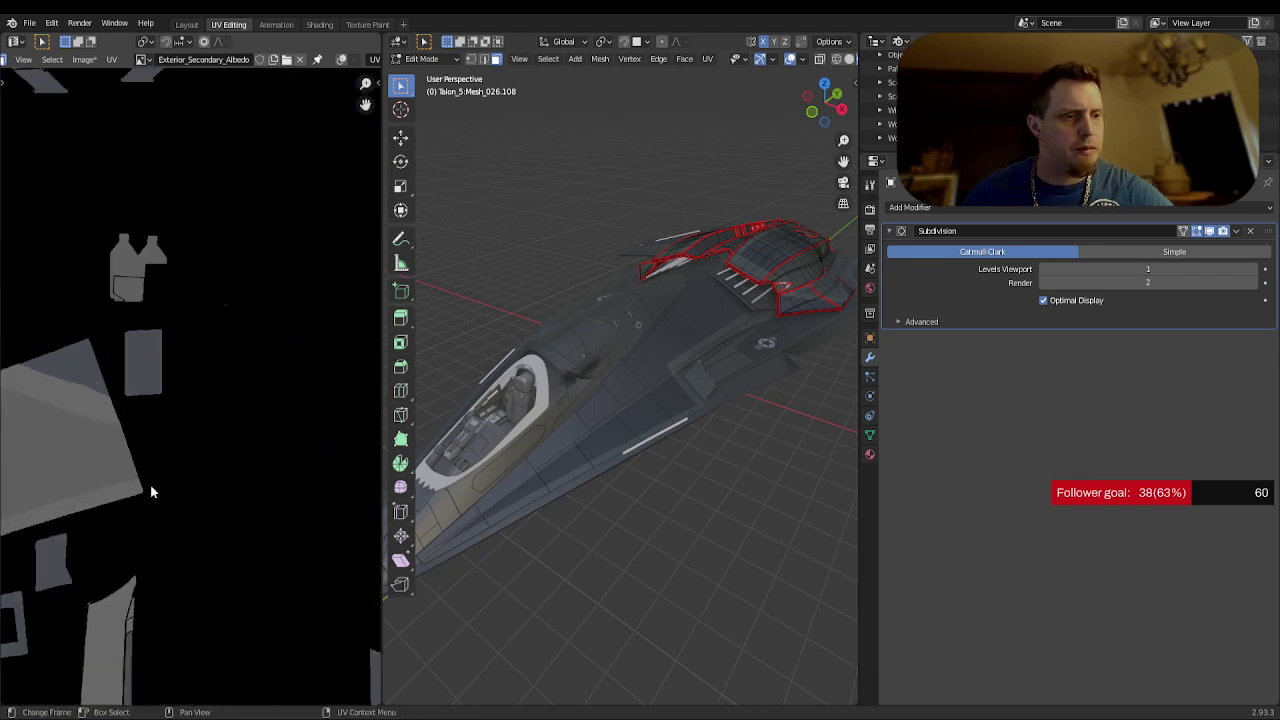
pyautogui.moveTo(184, 306); pyautogui.dragTo(216, 428, button='middle')
pyautogui.scroll(-3, 200, 462)
pyautogui.scroll(4, 191, 477)
pyautogui.scroll(2, 29, 443)
pyautogui.scroll(-3, 216, 428)
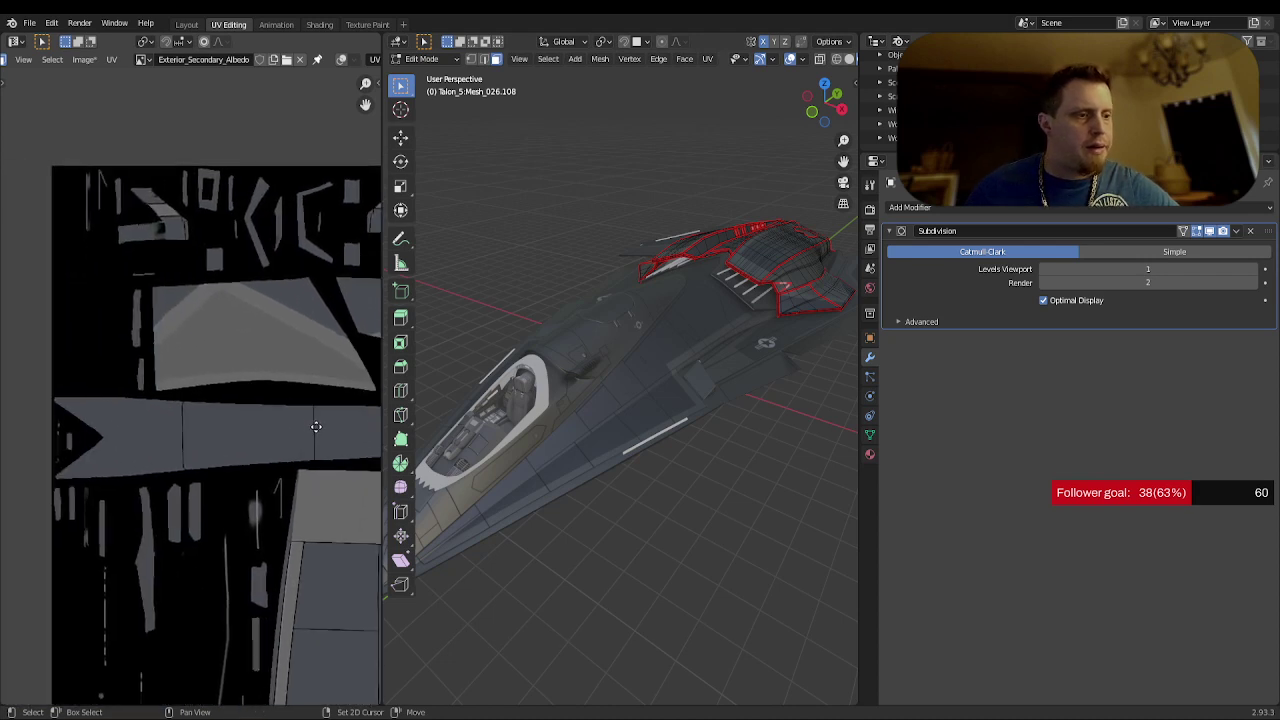
pyautogui.scroll(3, 209, 361)
pyautogui.scroll(-2, 209, 361)
pyautogui.scroll(3, 301, 671)
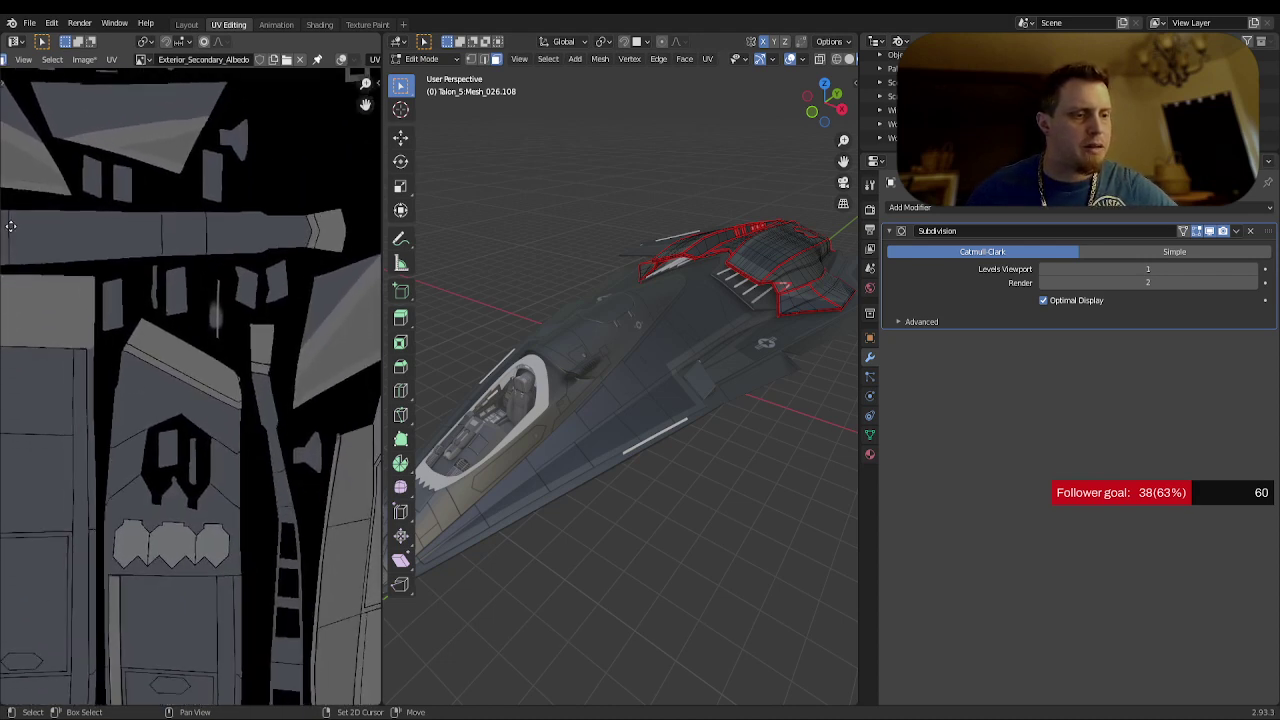
pyautogui.scroll(-5, 301, 671)
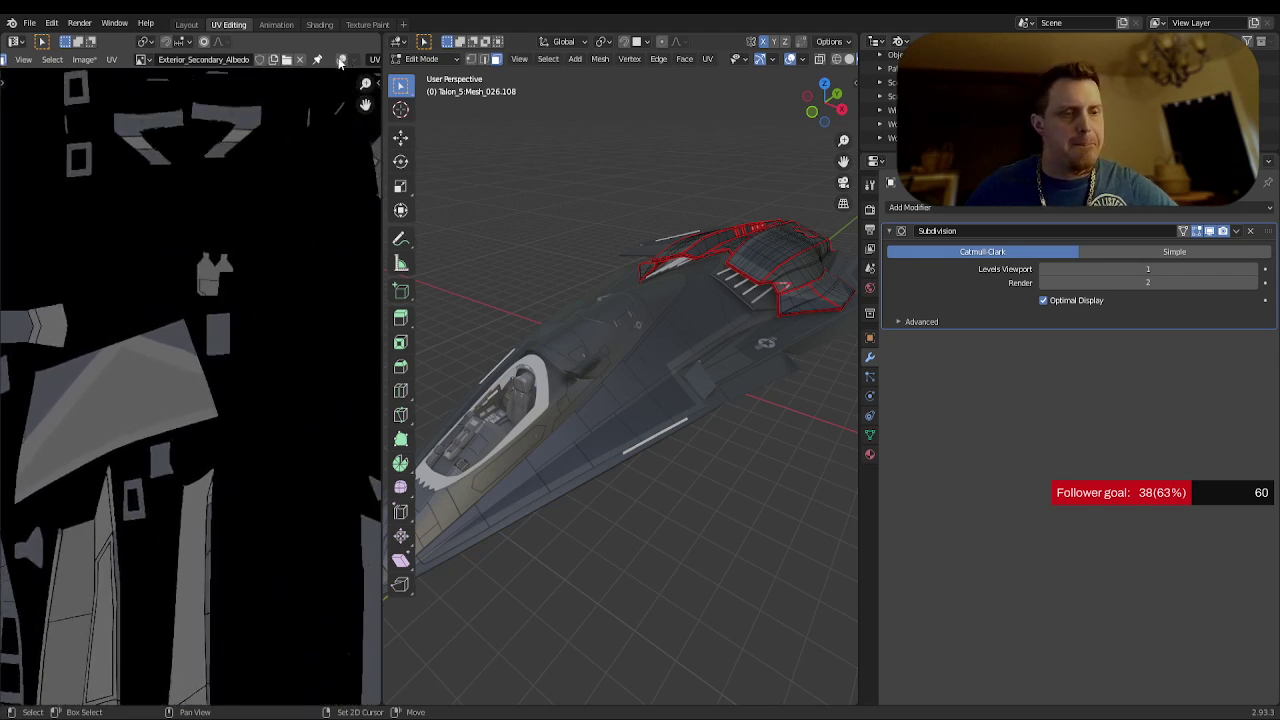
# - Toggle the UV editor's overlays on and off to compare the rear hull's UV islands with the baked albedo
pyautogui.scroll(2, 341, 63)
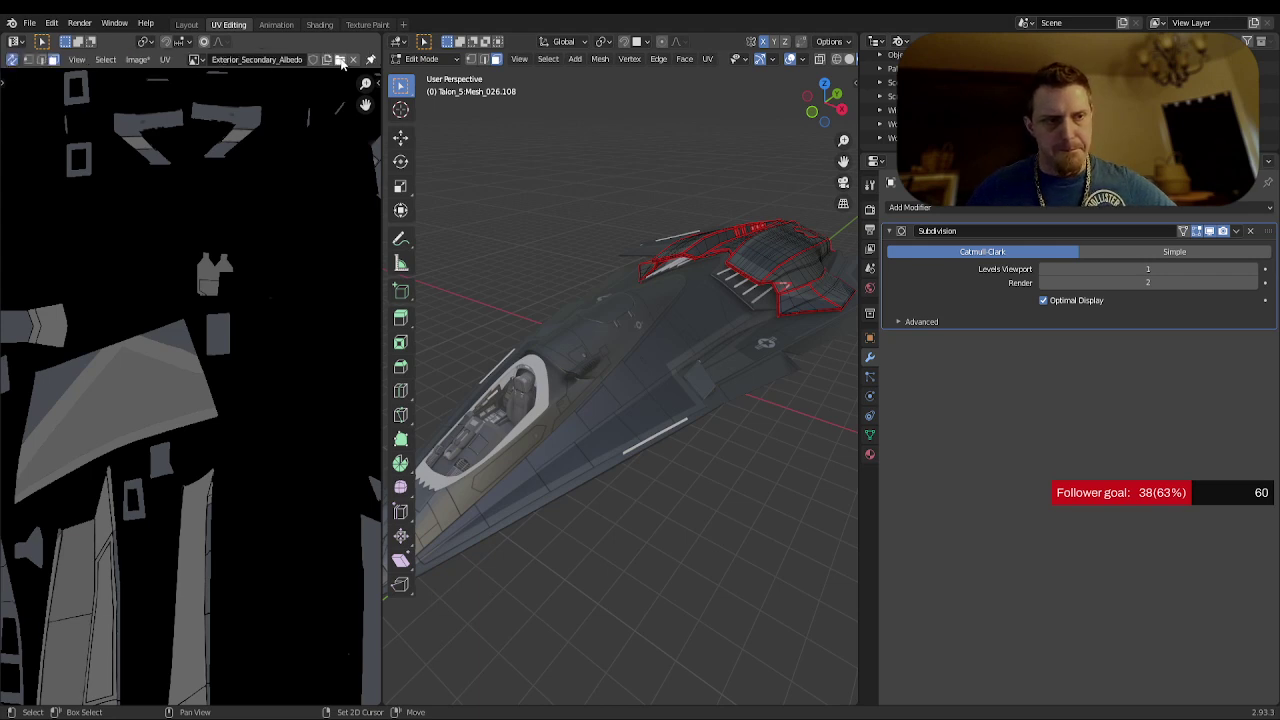
pyautogui.scroll(-4, 338, 63)
pyautogui.click(288, 60)
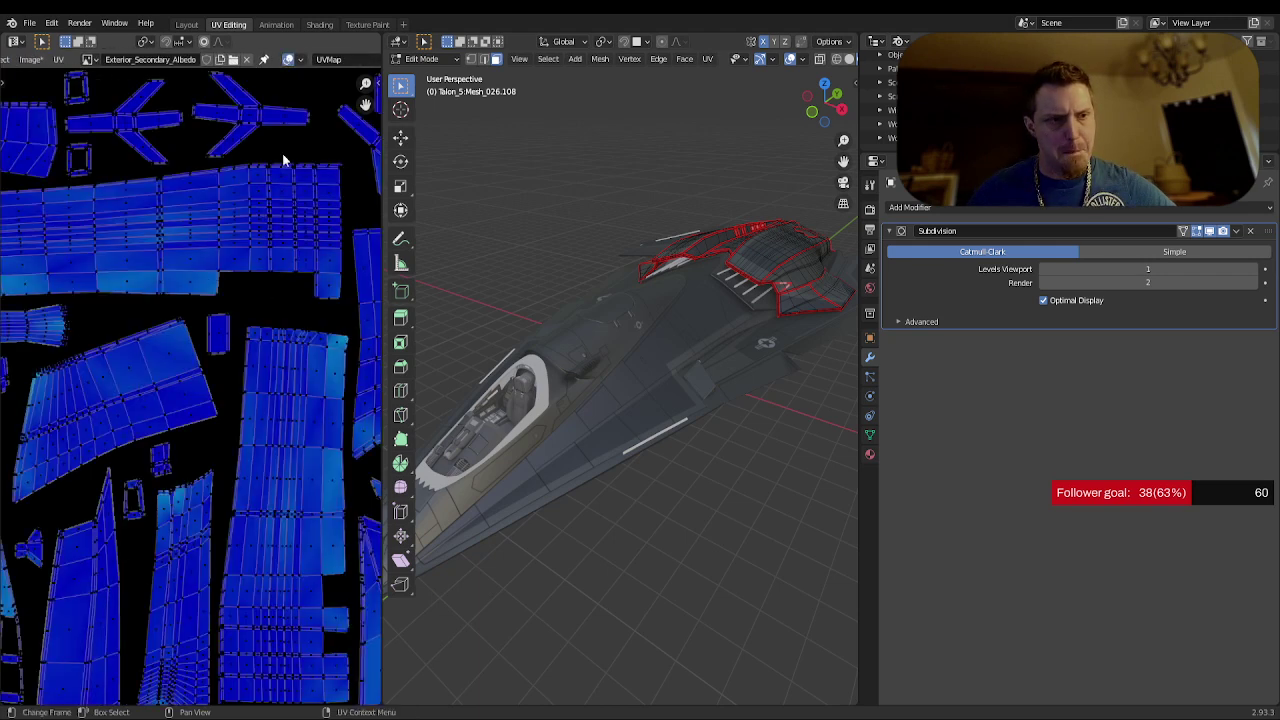
pyautogui.click(288, 59)
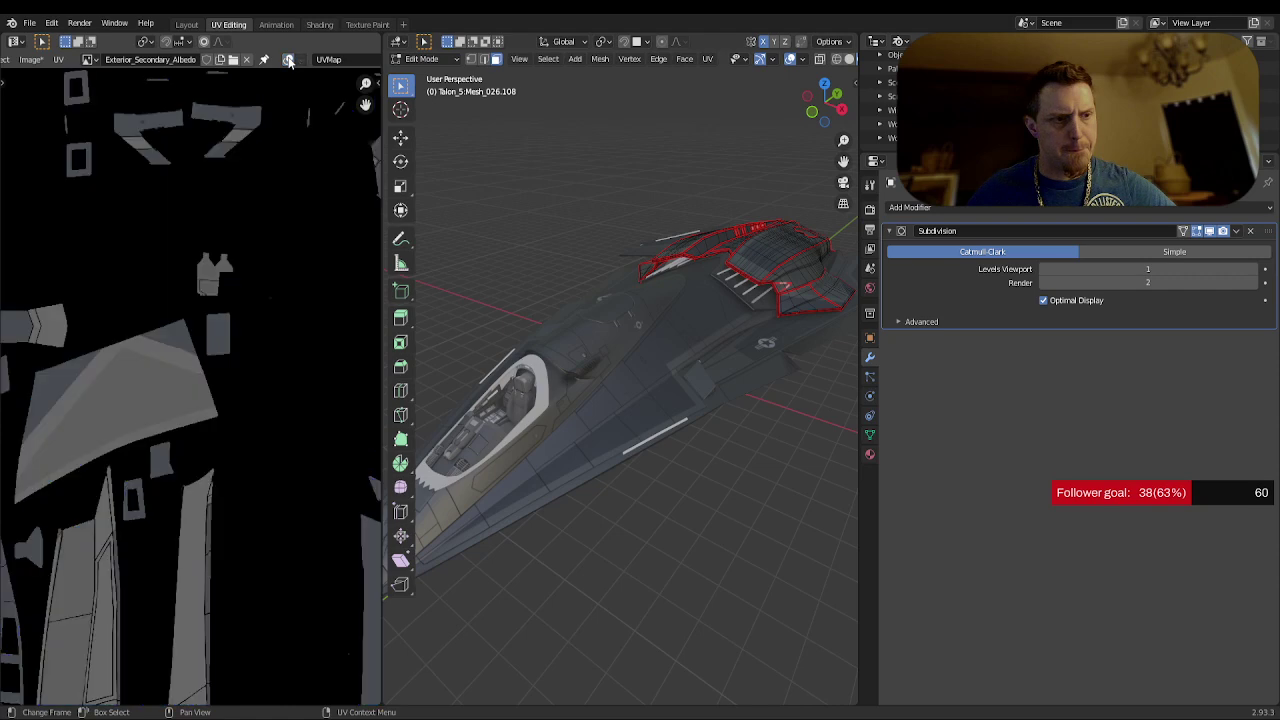
pyautogui.click(288, 60)
pyautogui.click(288, 60)
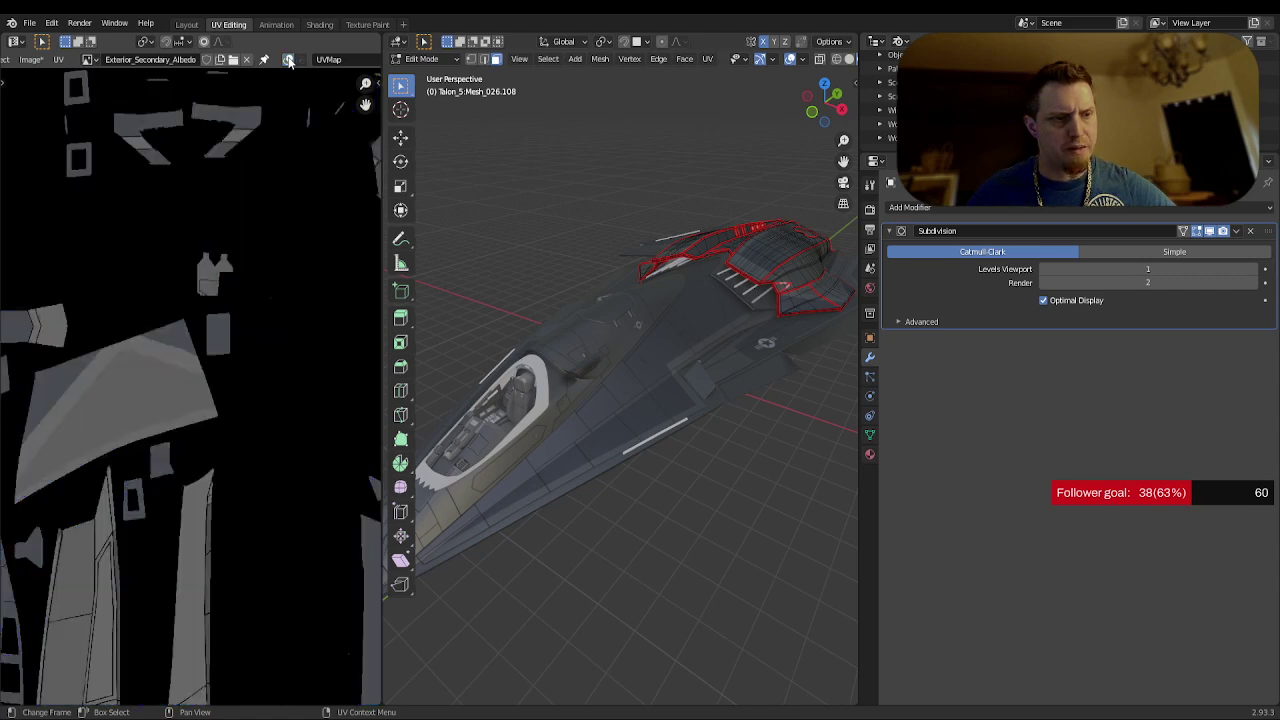
# - Inspect the rear hull's UV islands over the Exterior_Secondary_Albedo bake, including those near the image's edge, with overlays shown and hidden
pyautogui.click(288, 59)
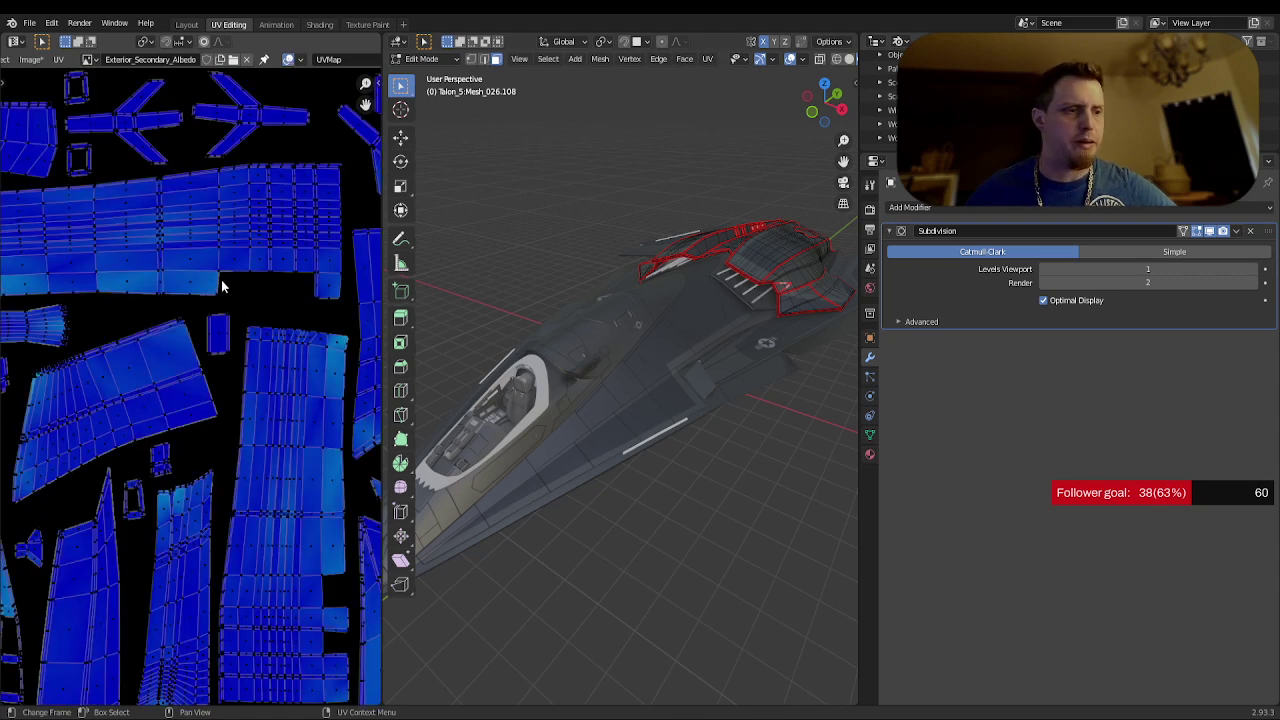
pyautogui.scroll(-3, 222, 290)
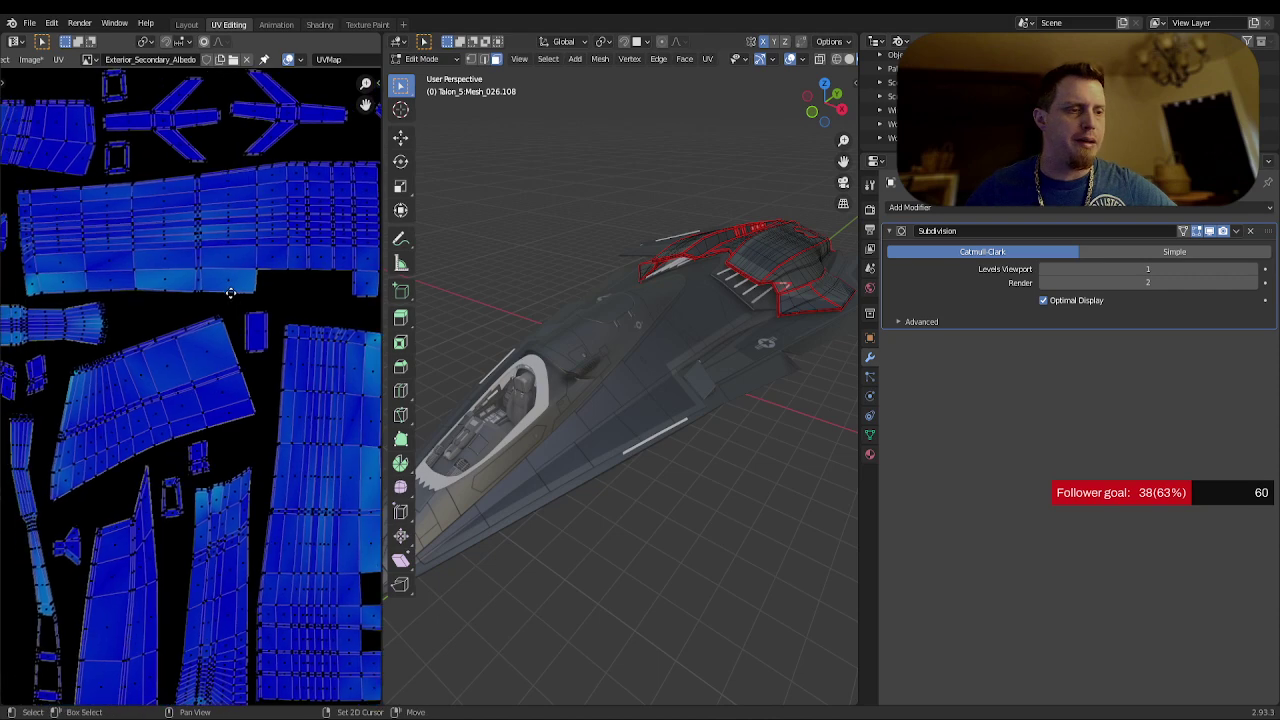
pyautogui.scroll(1, 155, 305)
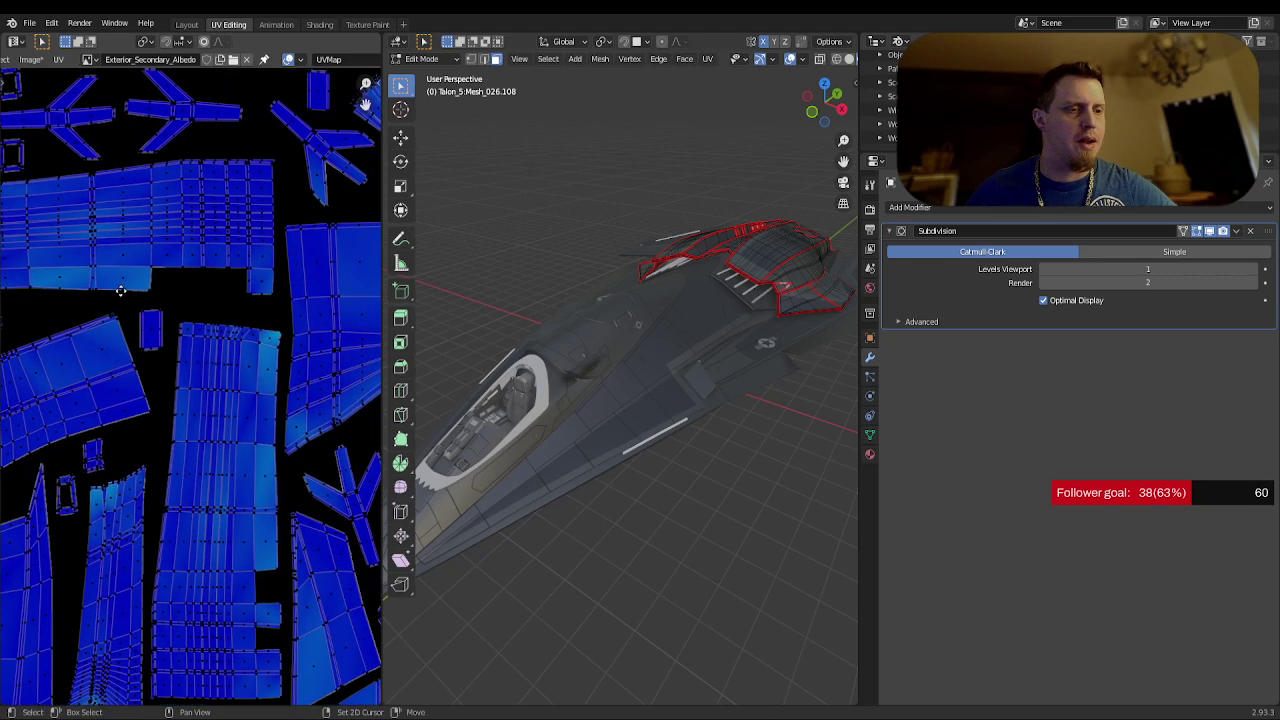
pyautogui.scroll(2, 136, 320)
pyautogui.moveTo(136, 320); pyautogui.dragTo(103, 295, button='middle')
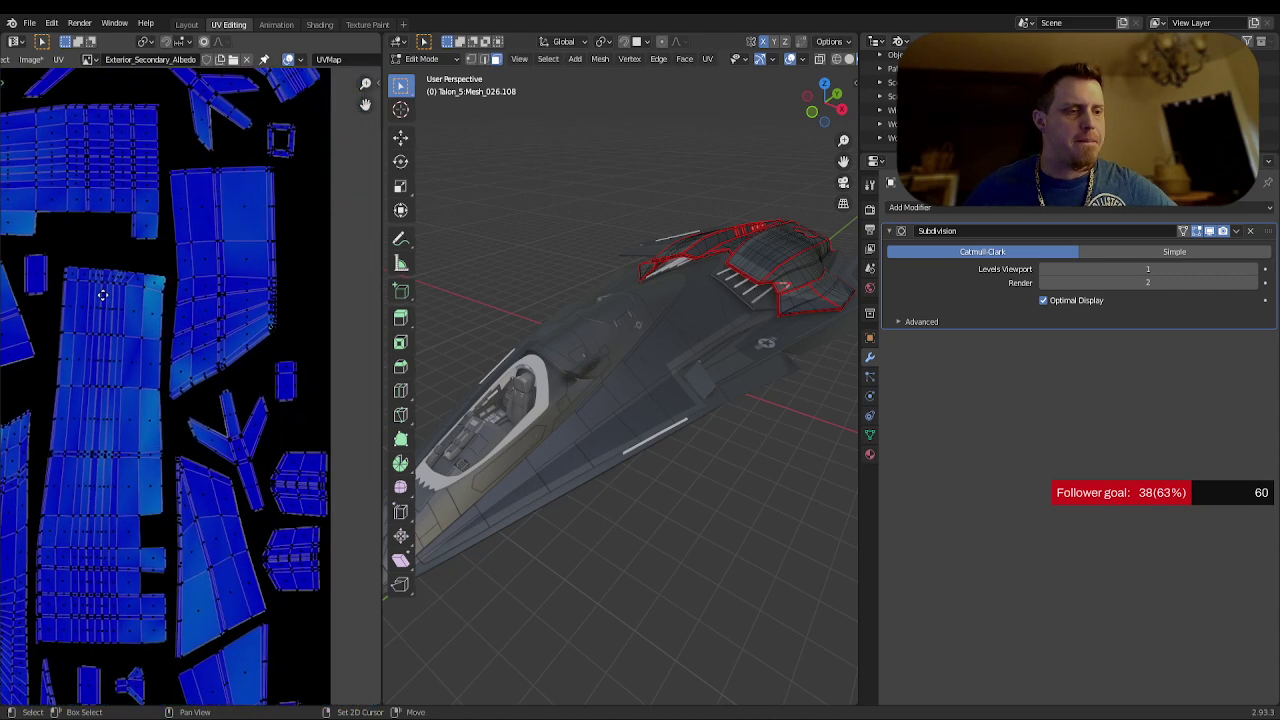
pyautogui.click(288, 59)
pyautogui.click(288, 59)
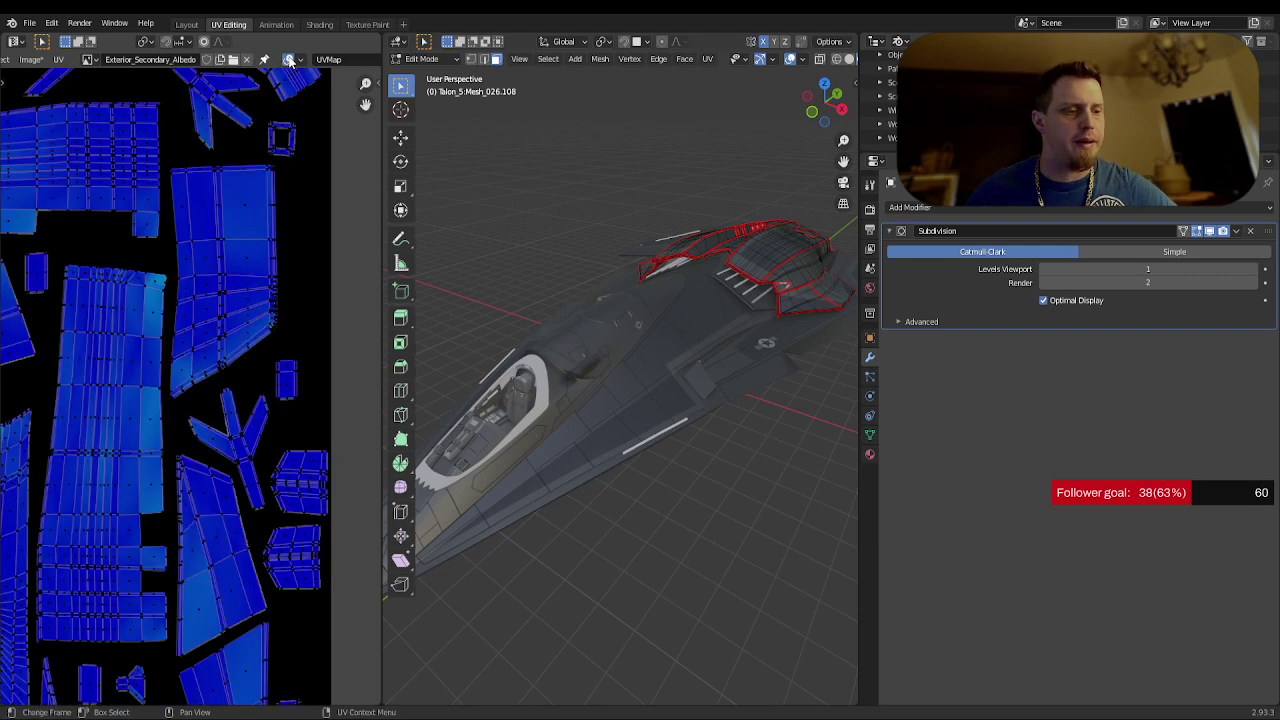
pyautogui.moveTo(91, 263)
pyautogui.mouseDown(button='middle')
pyautogui.moveTo(217, 254)
pyautogui.moveTo(191, 294)
pyautogui.mouseUp(button='middle')
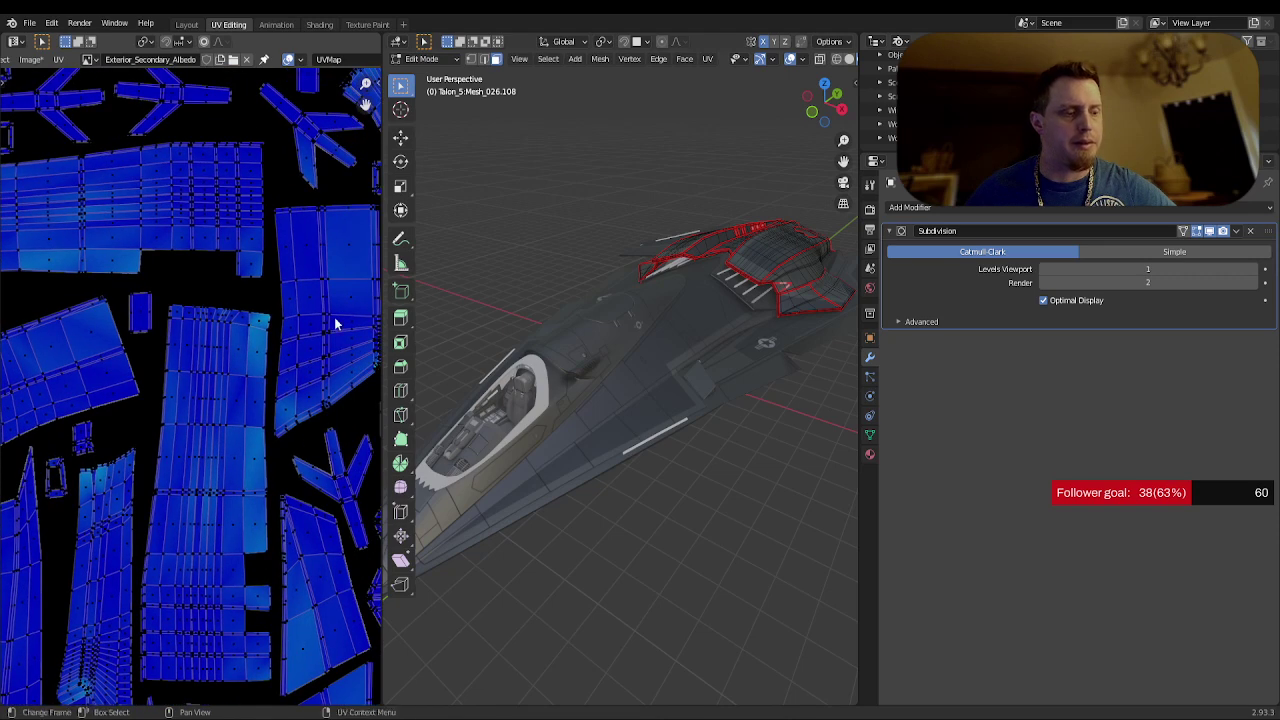
# - Return to Object Mode and select the small notched hatch piece on the side of the rear hull
pyautogui.press('Tab')
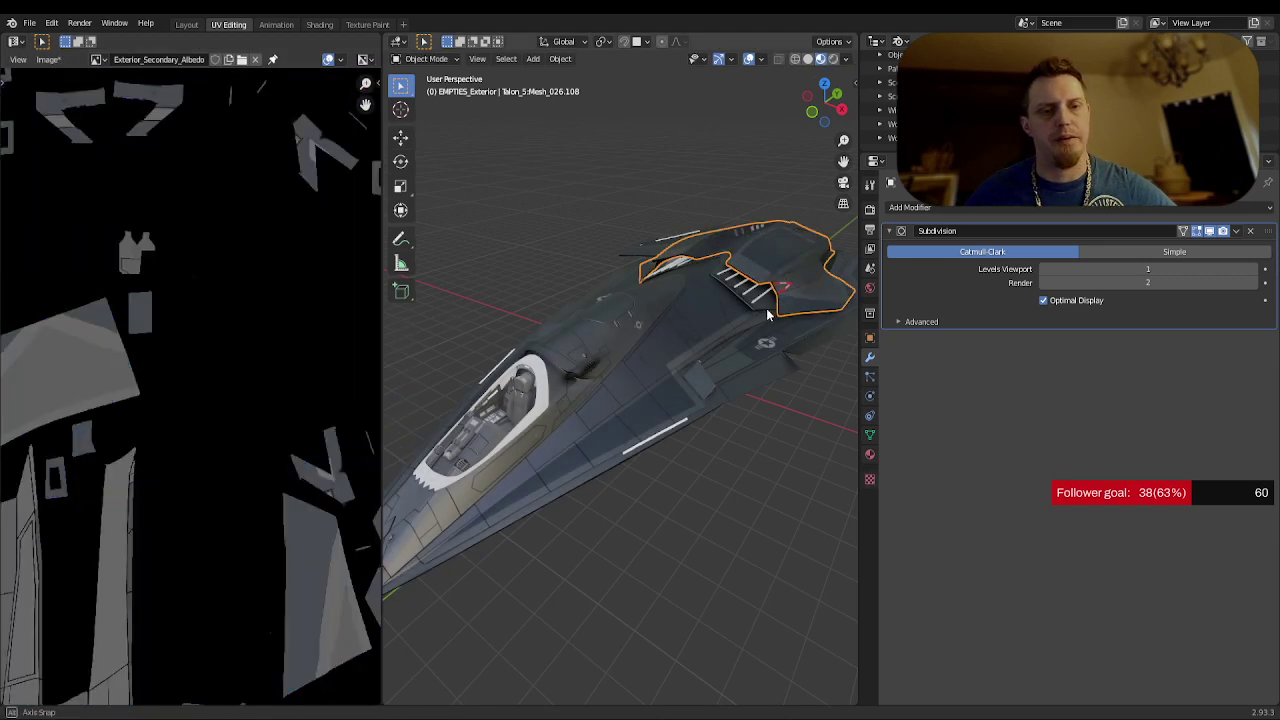
pyautogui.moveTo(769, 314); pyautogui.dragTo(647, 286, button='middle')
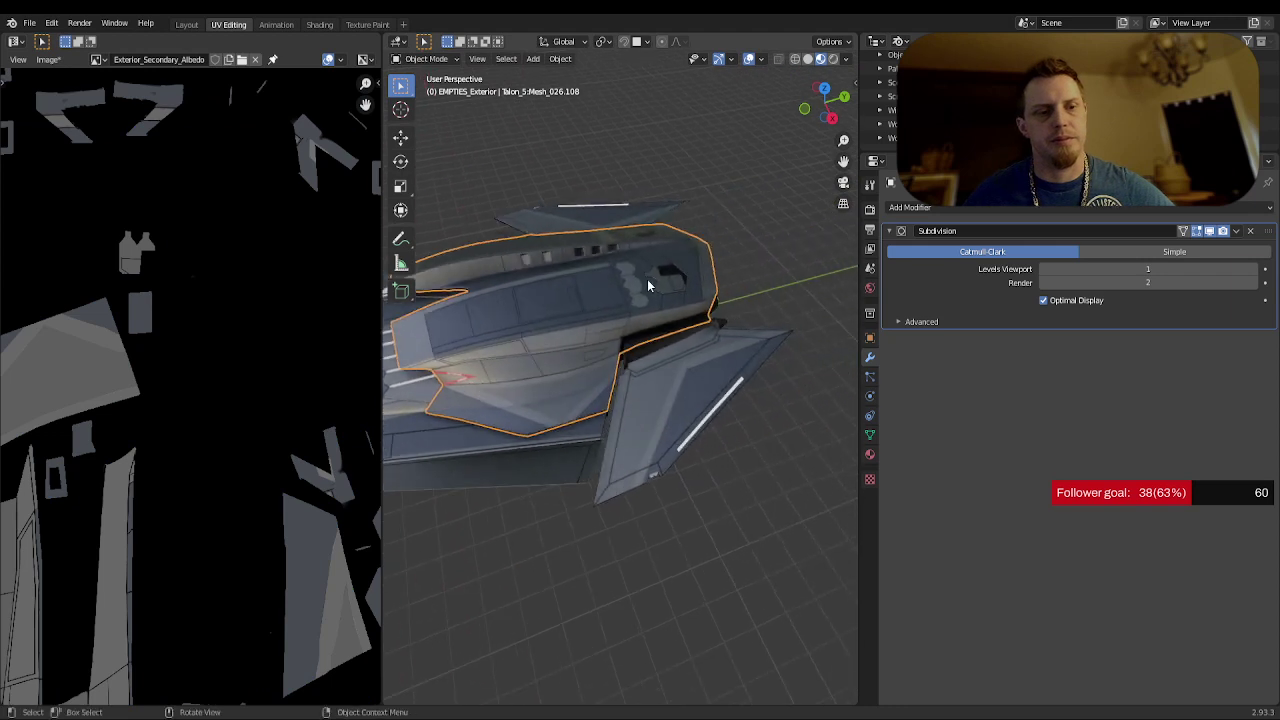
pyautogui.click(666, 277)
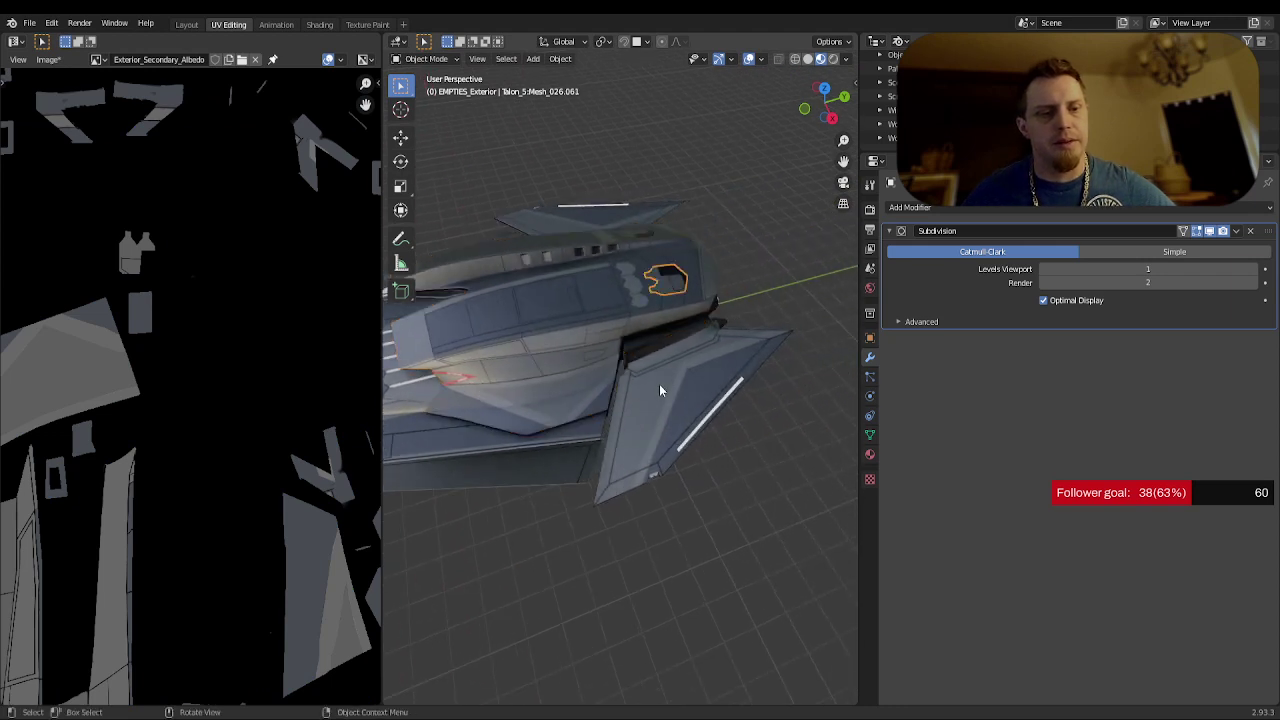
# - In the Exterior_Secondary material, replace the Principled BSDF link to the Material Output's Surface with Material Shader_Preset's Color output
pyautogui.click(186, 24)
pyautogui.scroll(4, 303, 555)
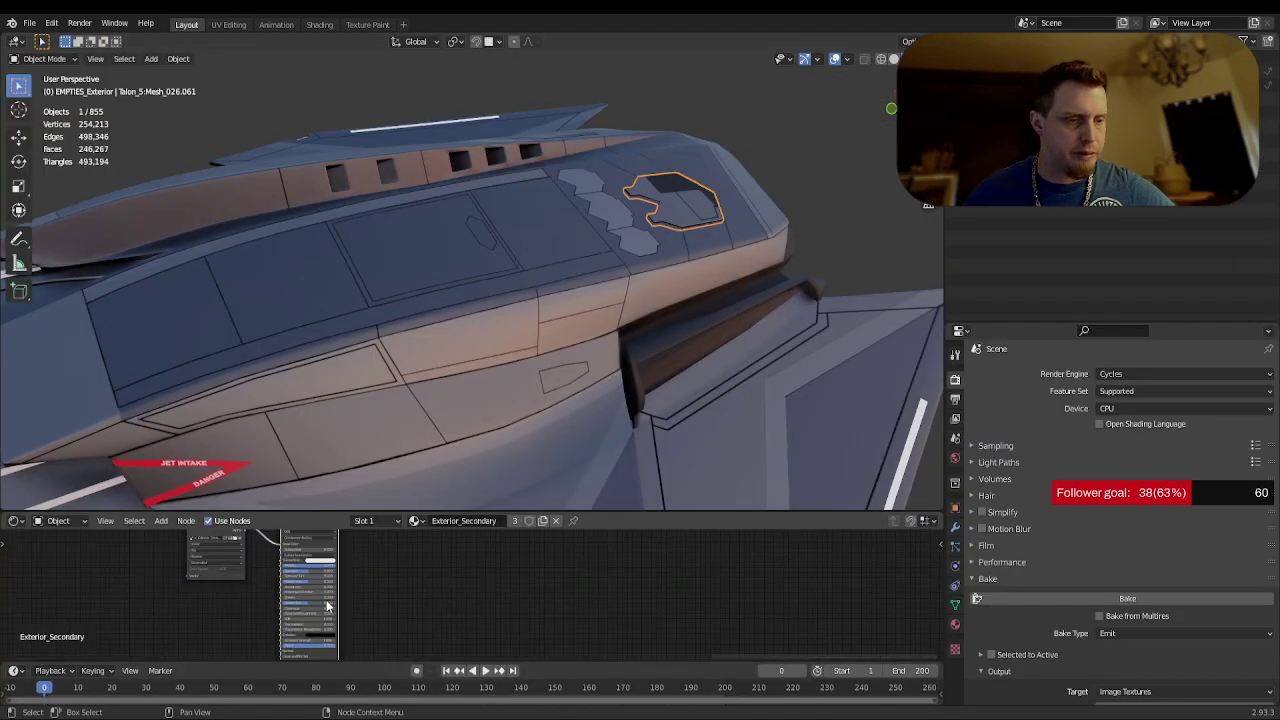
pyautogui.scroll(3, 276, 576)
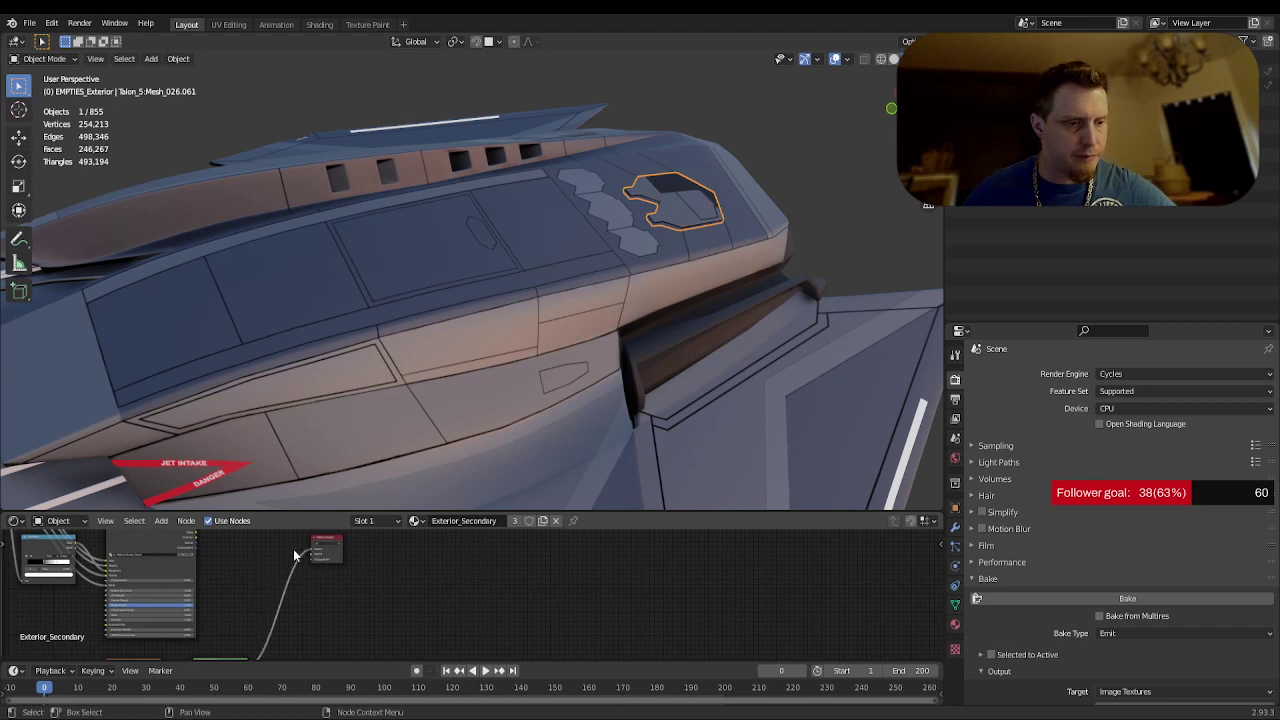
pyautogui.moveTo(313, 552); pyautogui.dragTo(281, 575)
pyautogui.moveTo(193, 569); pyautogui.dragTo(193, 566)
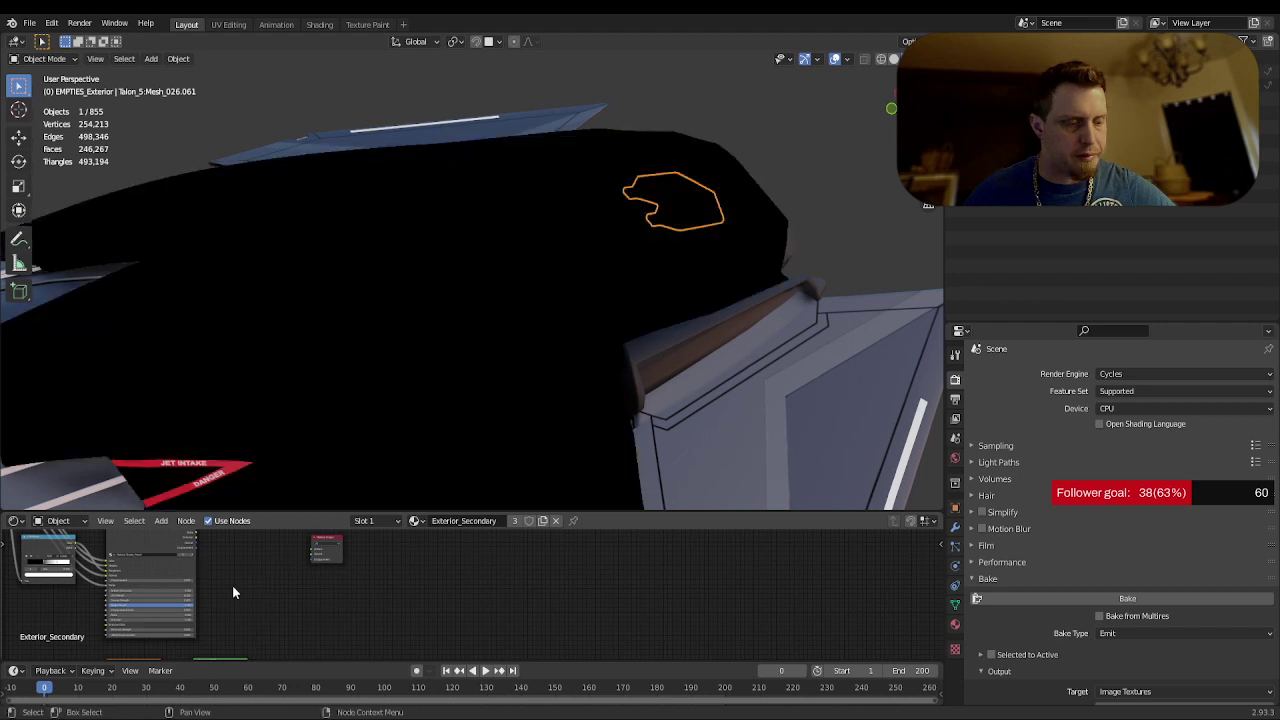
pyautogui.hotkey('ctrl', 'space')
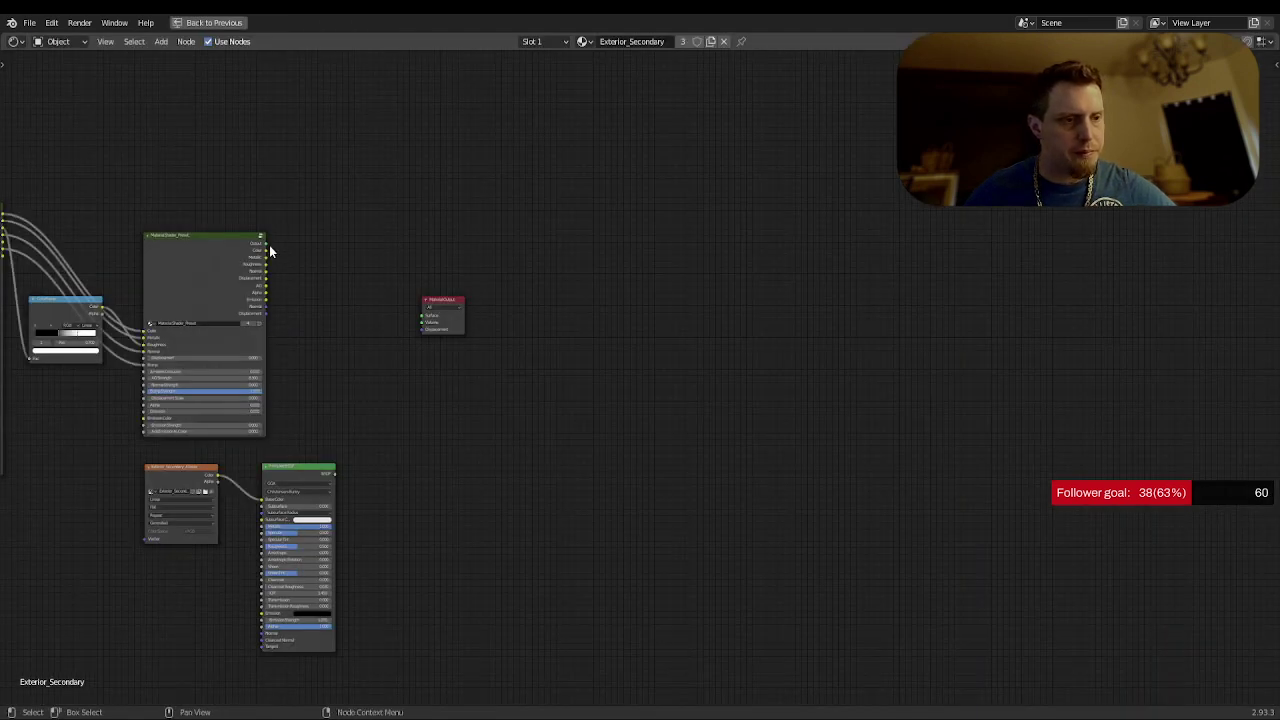
pyautogui.moveTo(266, 250); pyautogui.dragTo(455, 335)
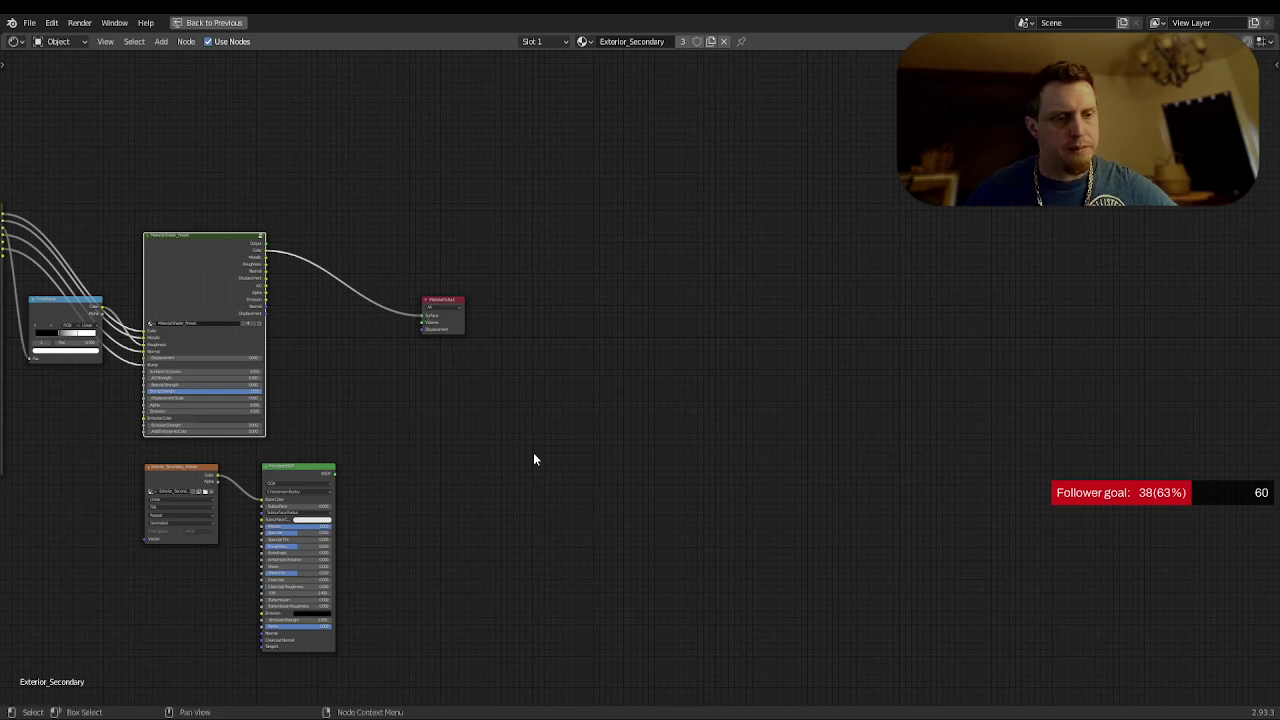
pyautogui.hotkey('ctrl', 'space')
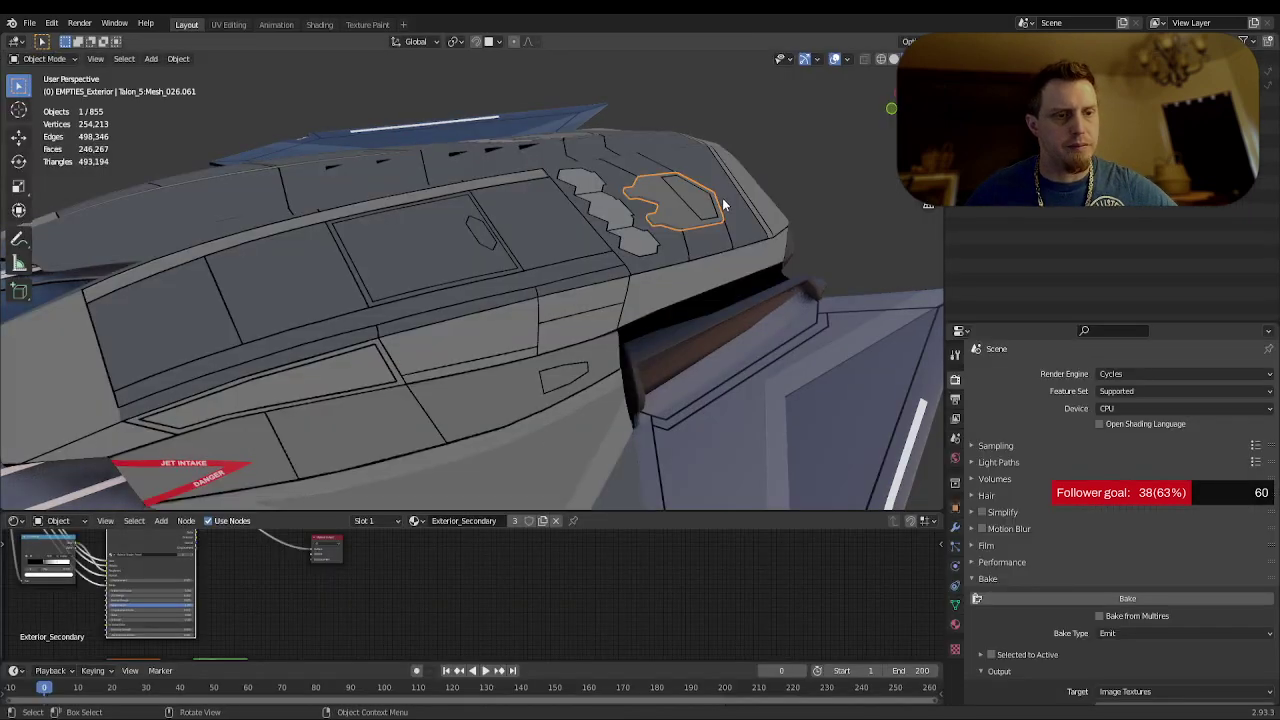
# - Bake the selected hatch piece's Emit colours into the Exterior_Secondary_Albedo image
pyautogui.moveTo(749, 213); pyautogui.dragTo(660, 234, button='middle')
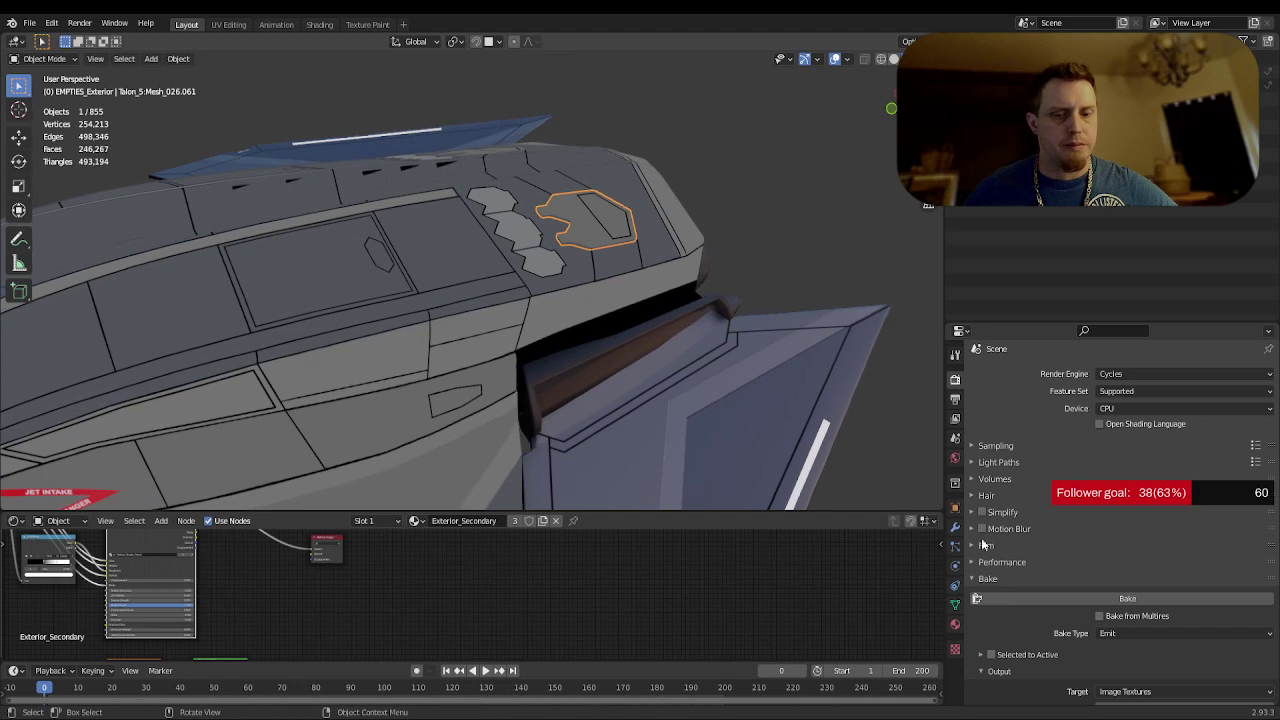
pyautogui.click(1068, 600)
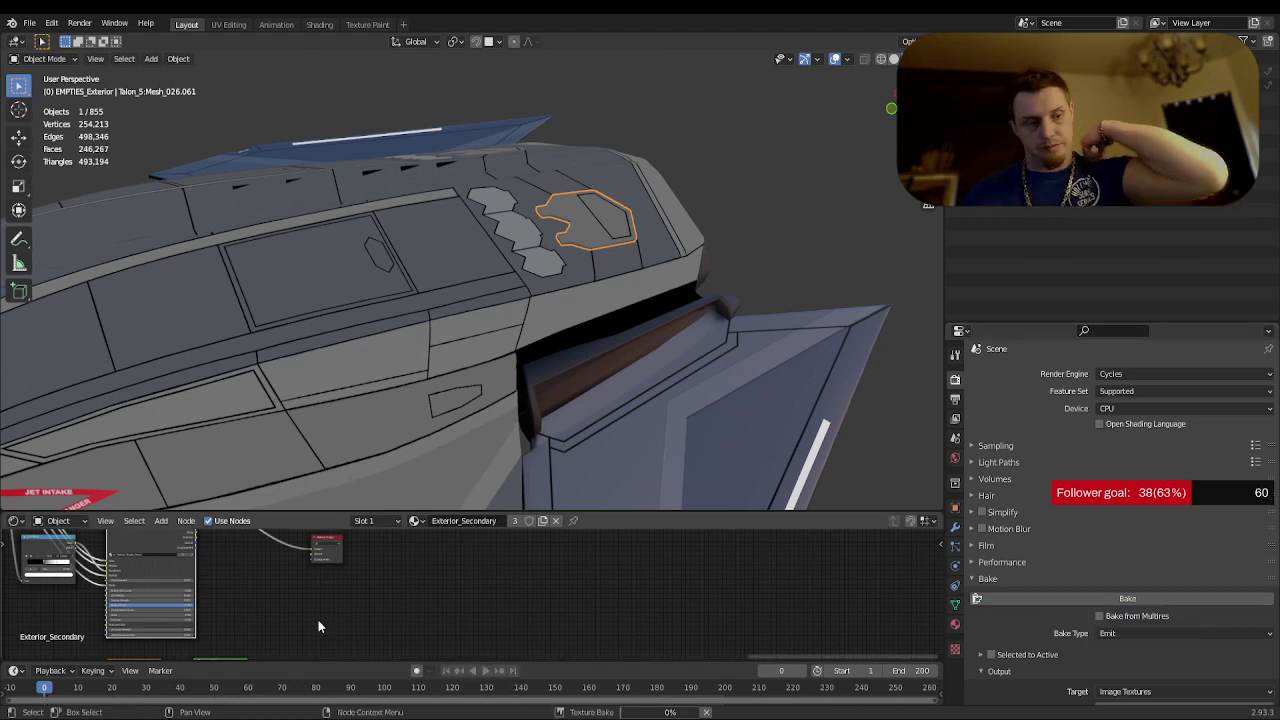
pyautogui.moveTo(317, 618); pyautogui.dragTo(400, 563, button='middle')
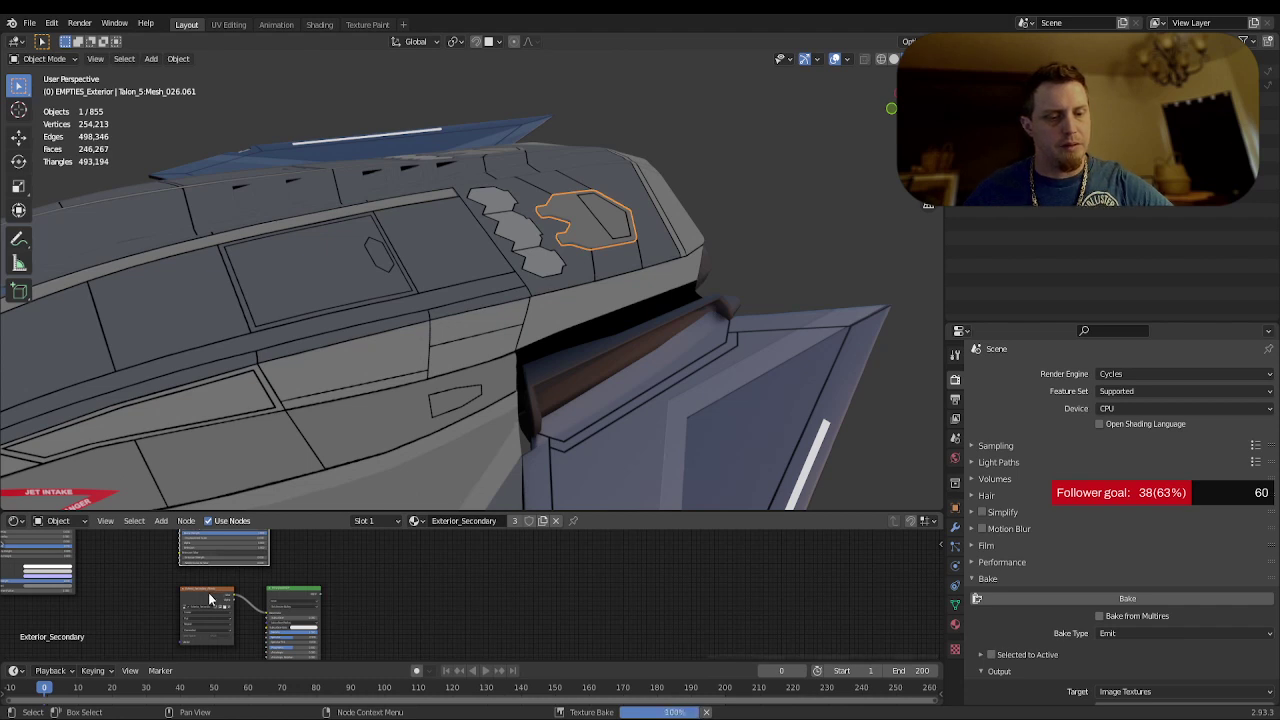
# - Check the hatch piece's baked colours against its UV islands in the UV editor by hiding and showing the overlays
pyautogui.click(228, 25)
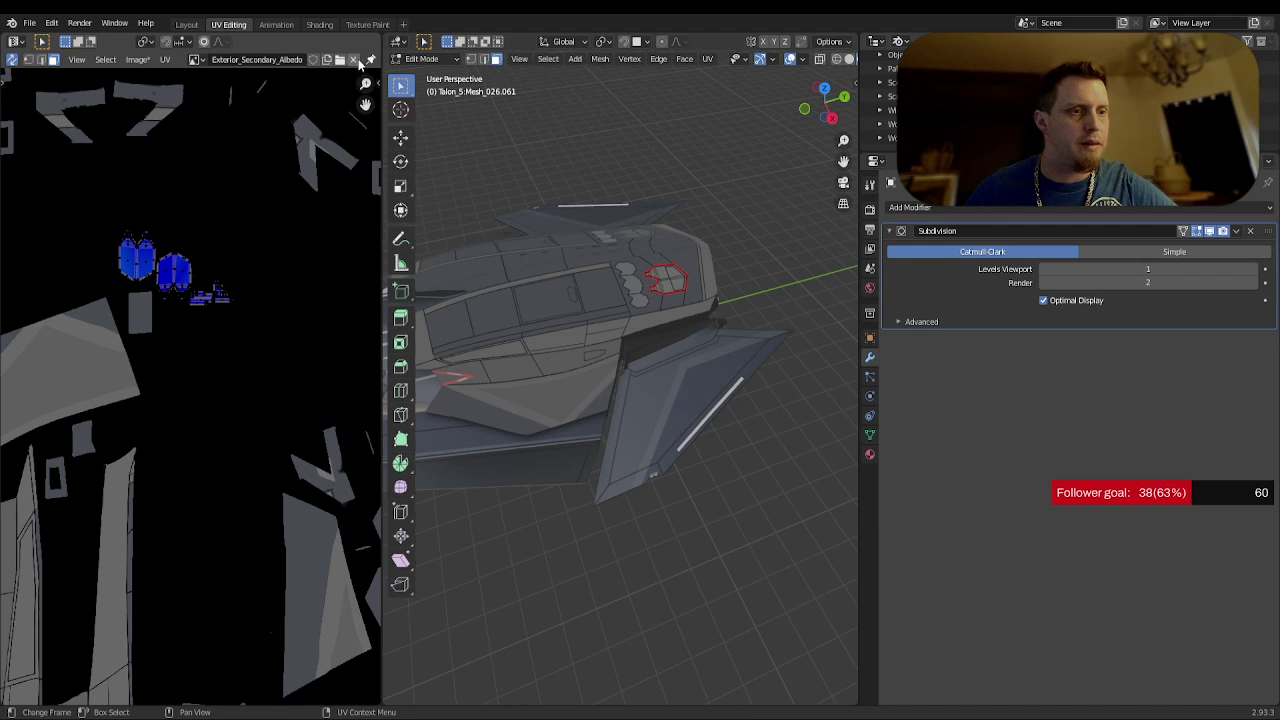
pyautogui.hscroll(4, 358, 63)
pyautogui.click(288, 59)
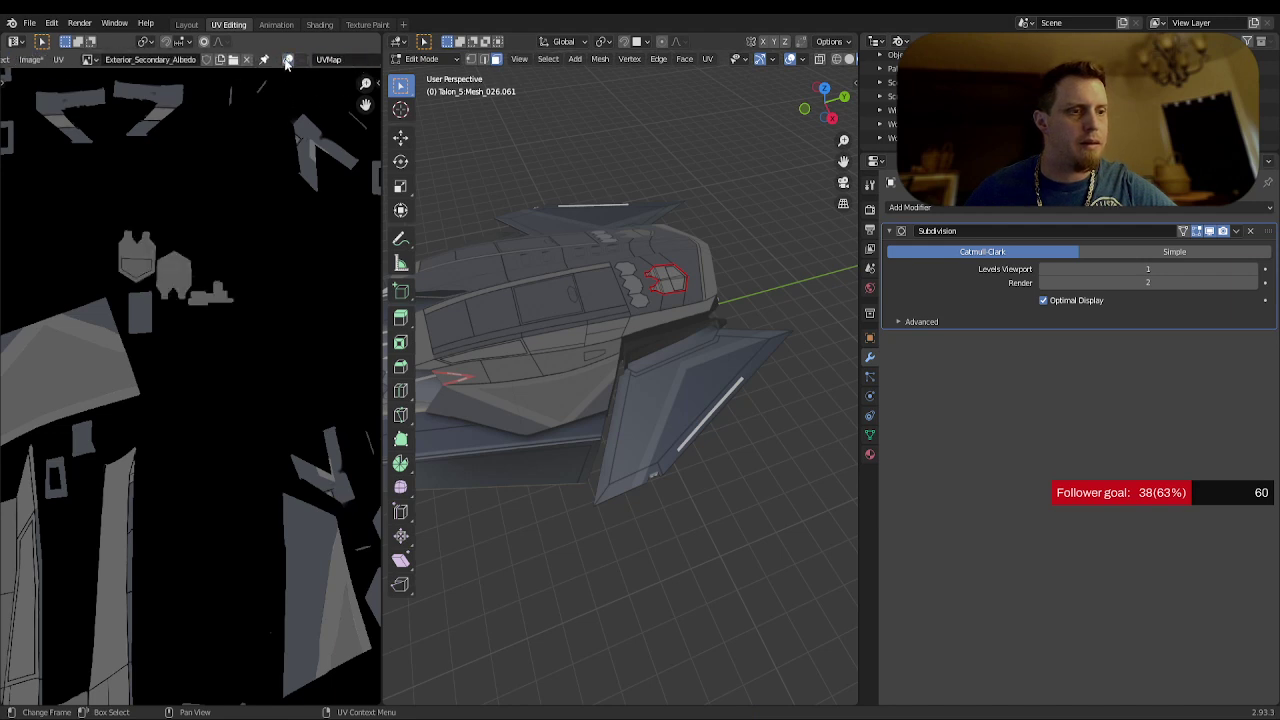
pyautogui.click(287, 61)
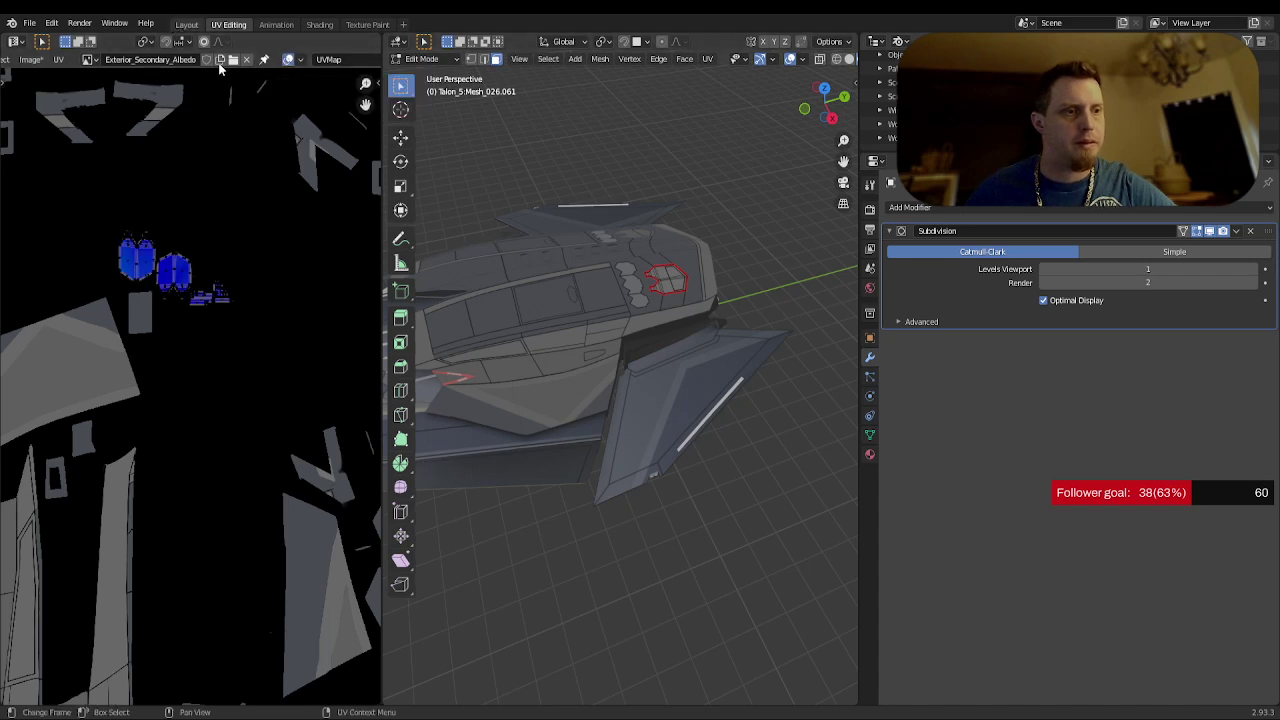
# - Disconnect the Exterior_Secondary_Albedo texture's Color from the Principled BSDF's Base Color
pyautogui.hotkey('ctrl', 'pageup')
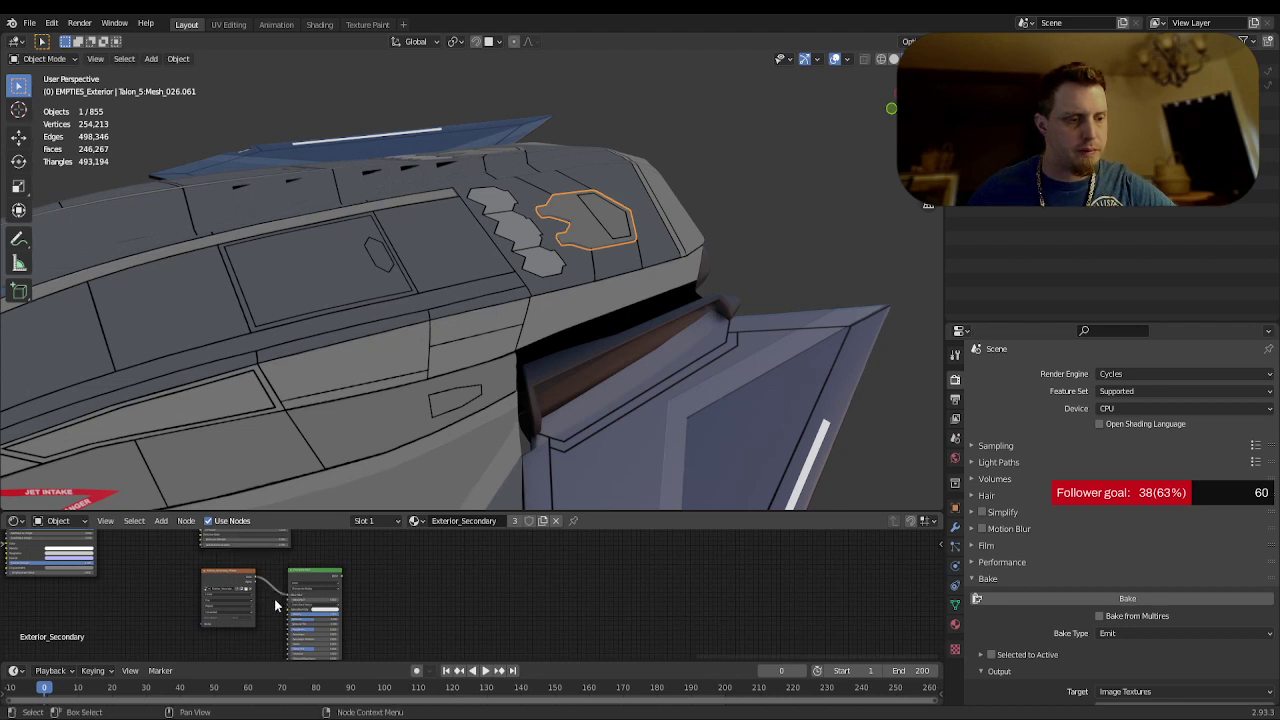
pyautogui.press('b')
pyautogui.hotkey('ctrl', 'space')
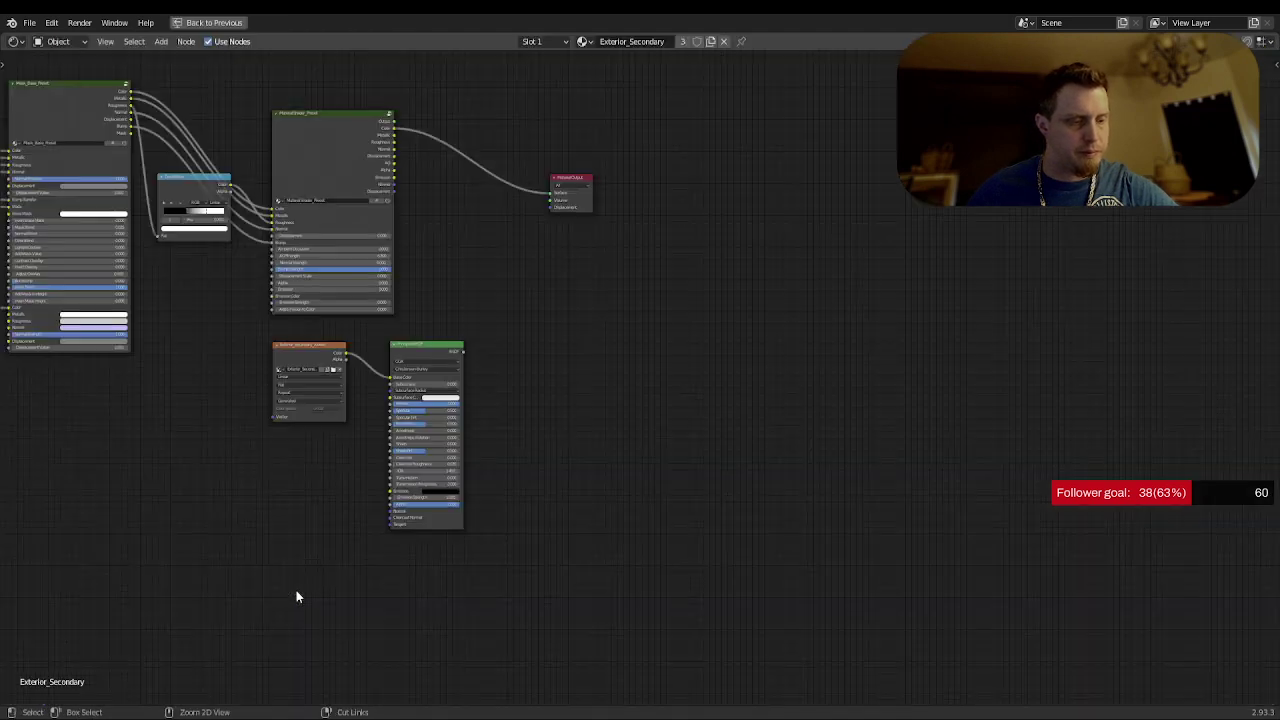
pyautogui.scroll(3, 384, 477)
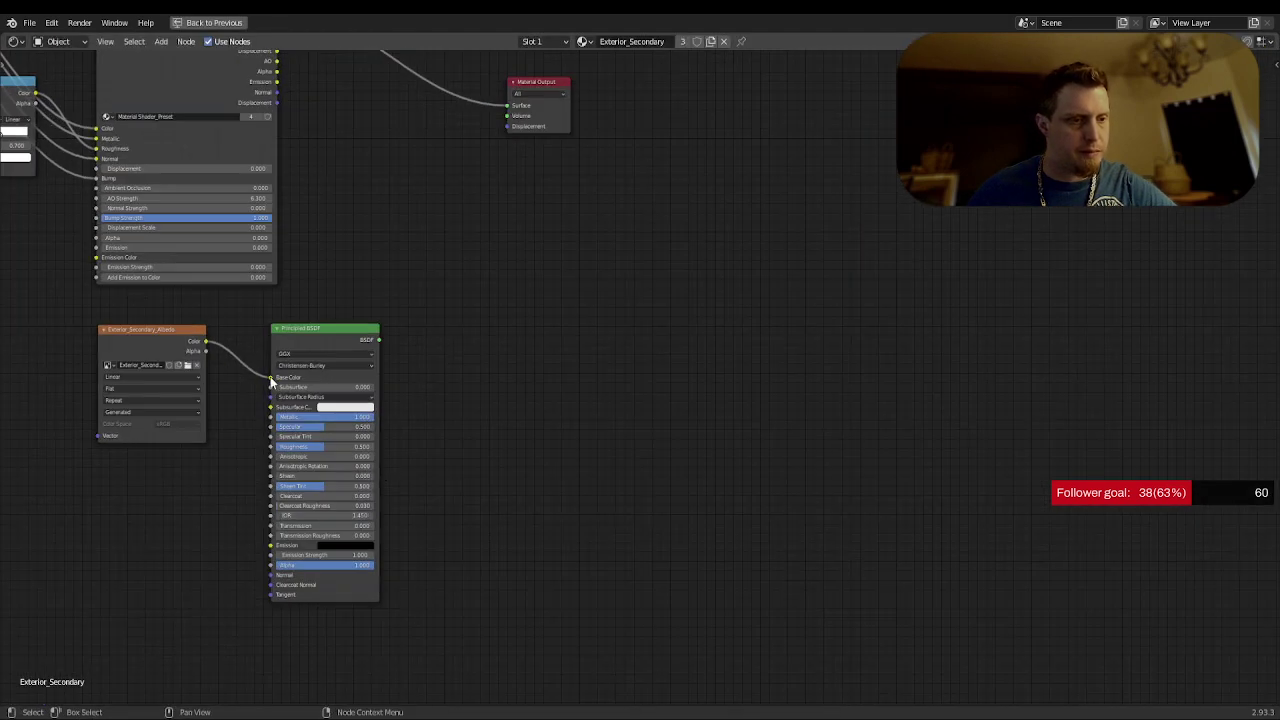
pyautogui.moveTo(253, 374); pyautogui.dragTo(817, 542)
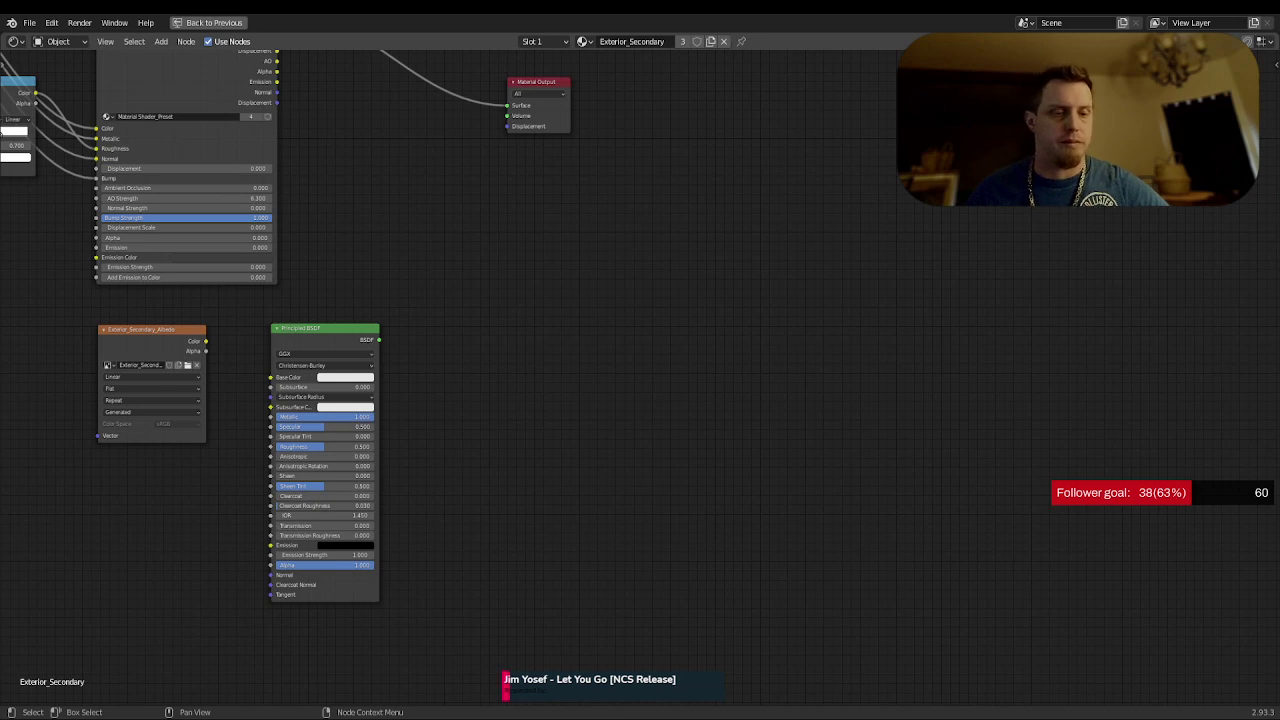
pyautogui.moveTo(389, 220); pyautogui.dragTo(463, 380, button='middle')
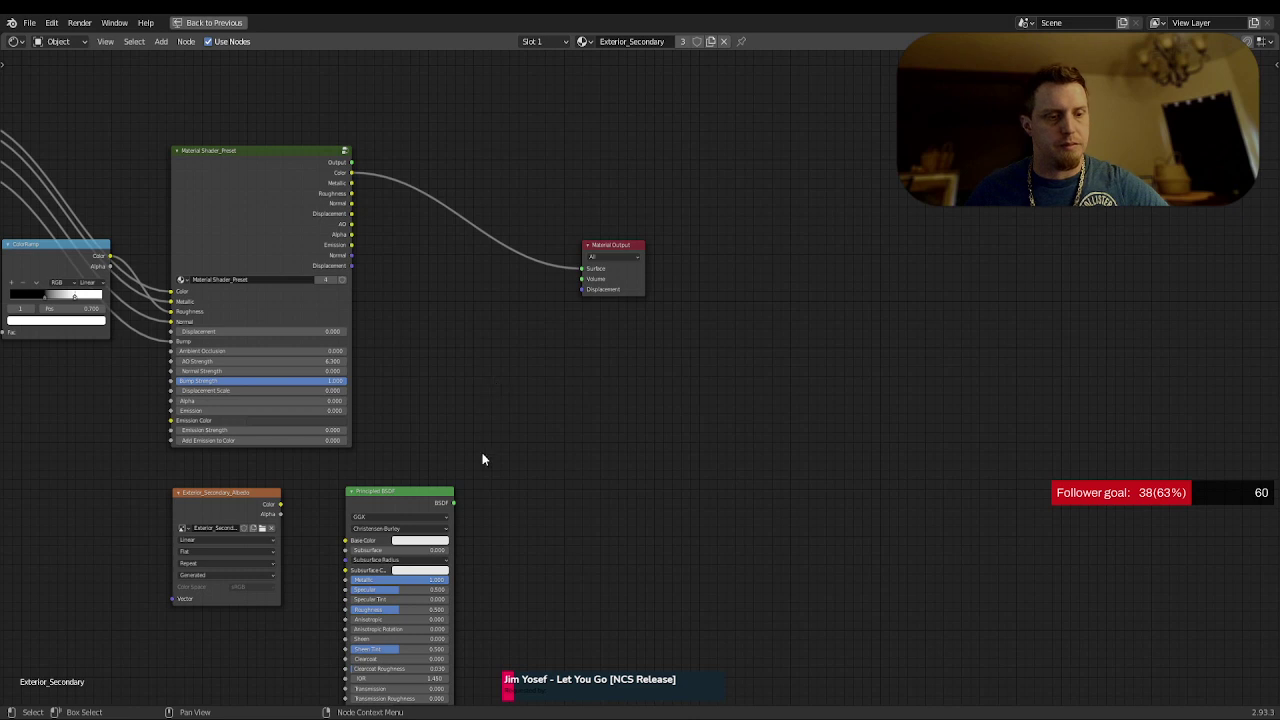
pyautogui.hotkey('ctrl', 'space')
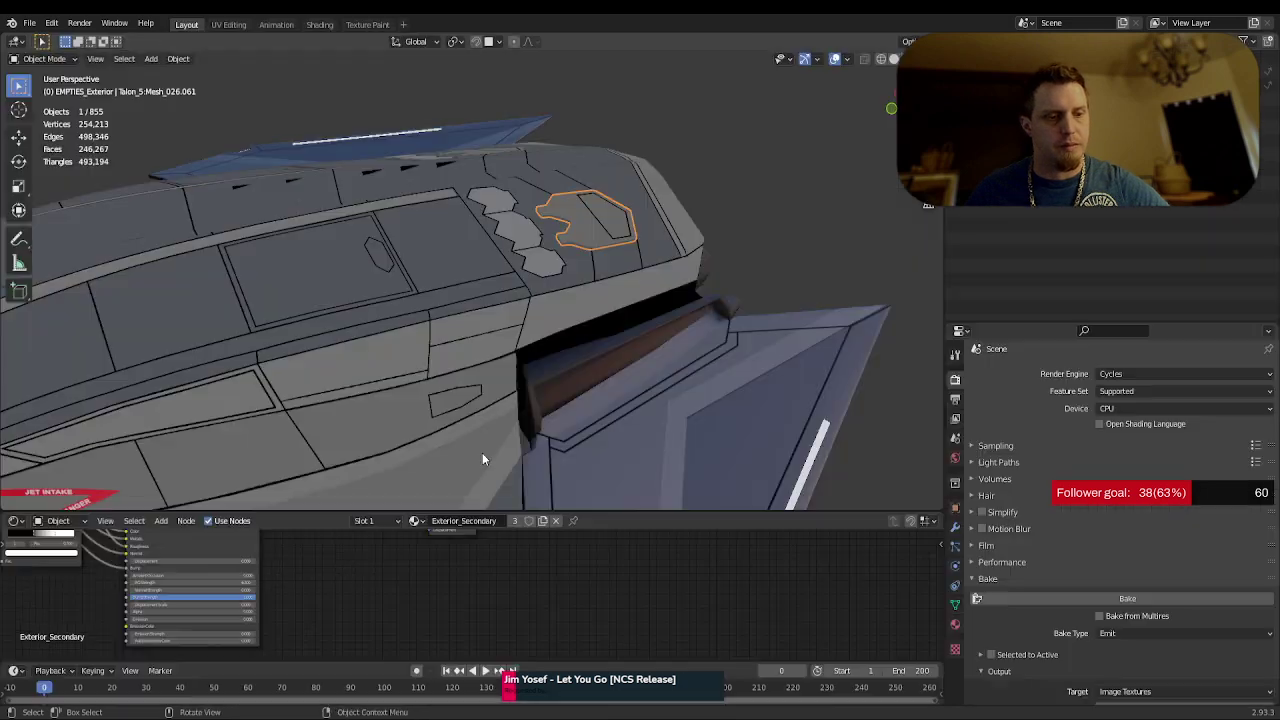
# - With the Exterior_Secondary_Albedo texture node active, select the matching hatch piece on the hull's opposite side and bake its Emit colours
pyautogui.scroll(3, 257, 575)
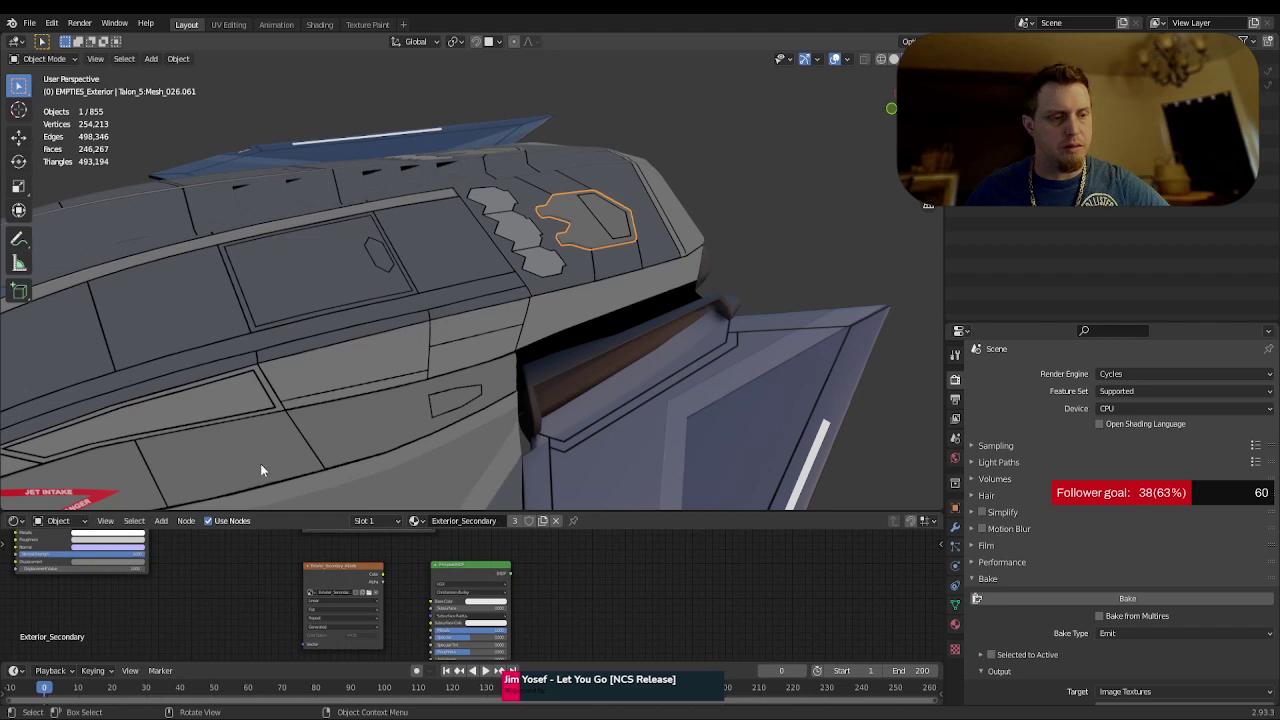
pyautogui.click(324, 578)
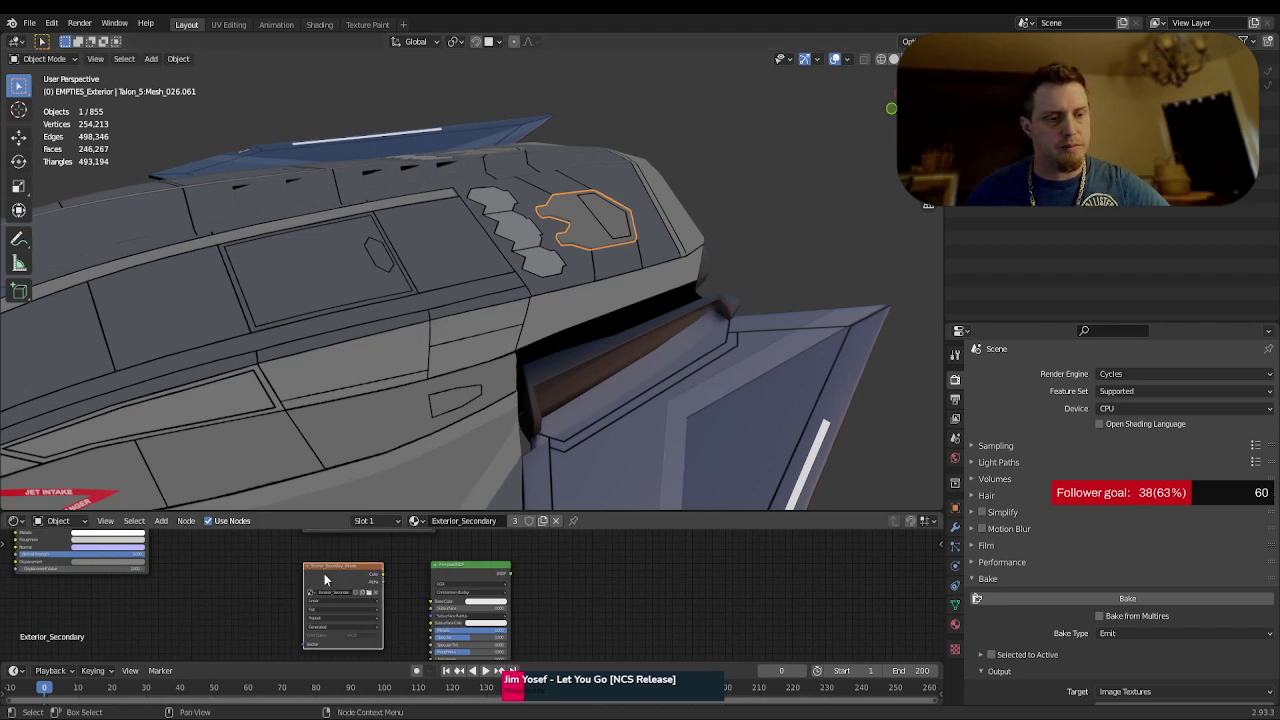
pyautogui.moveTo(388, 152); pyautogui.dragTo(260, 259, button='middle')
pyautogui.click(241, 238)
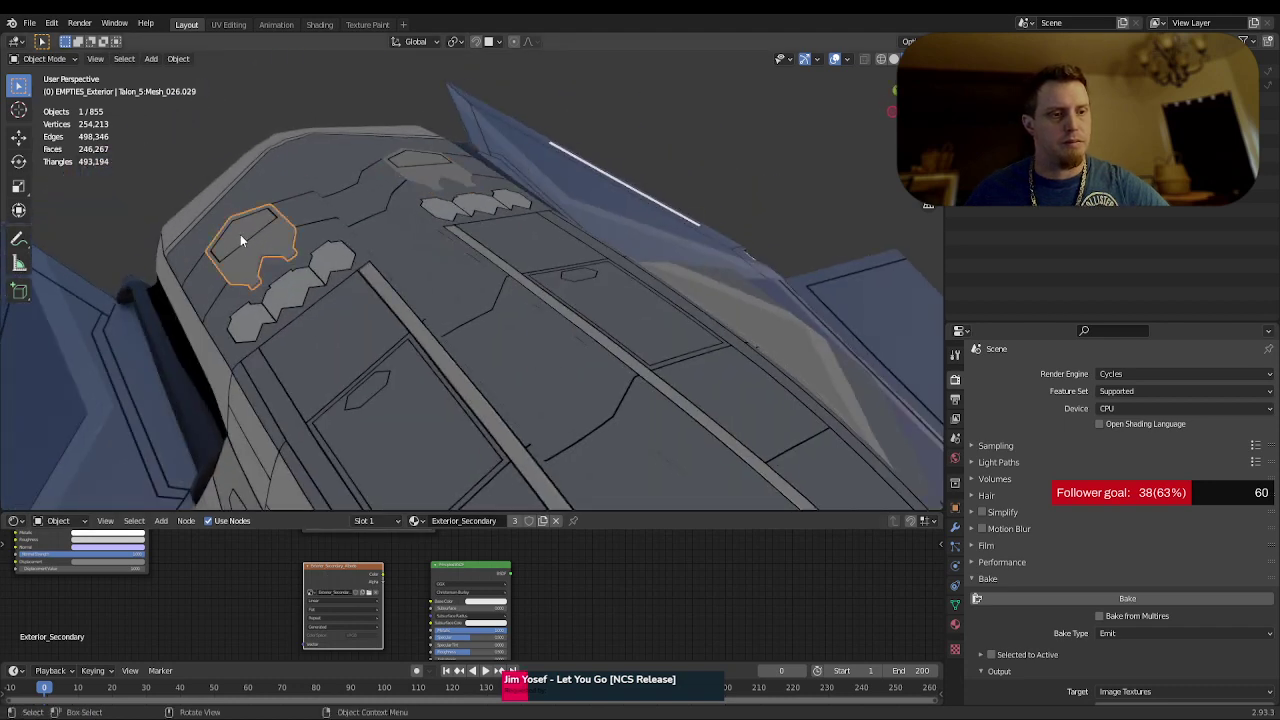
pyautogui.click(1121, 599)
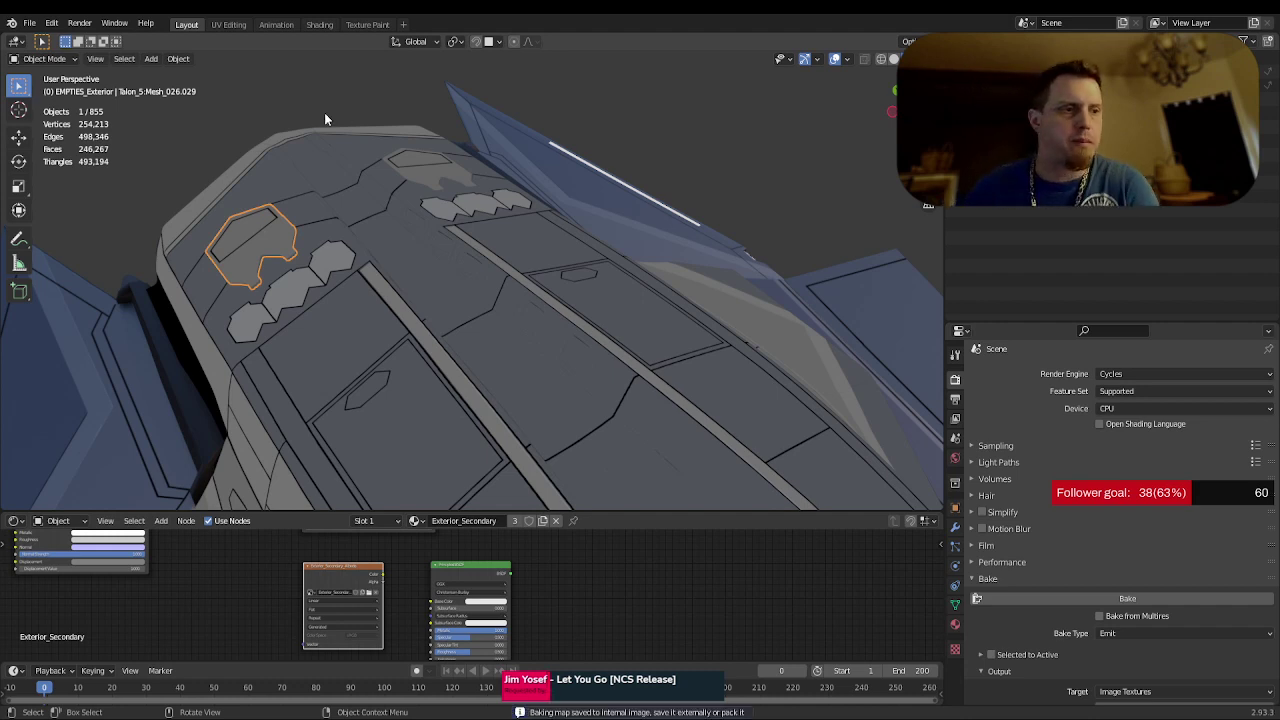
# - View the second hatch piece's UV islands over the albedo image and hide the overlays to check its bake
pyautogui.click(227, 25)
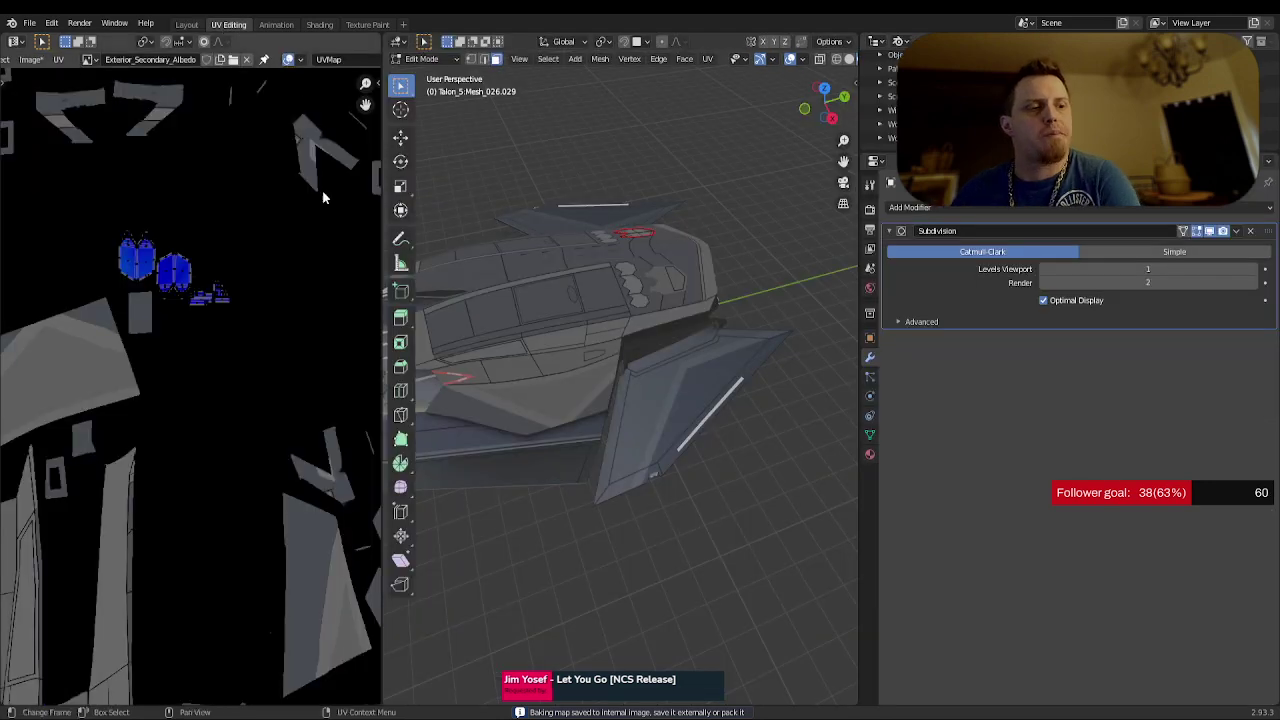
pyautogui.scroll(-3, 275, 308)
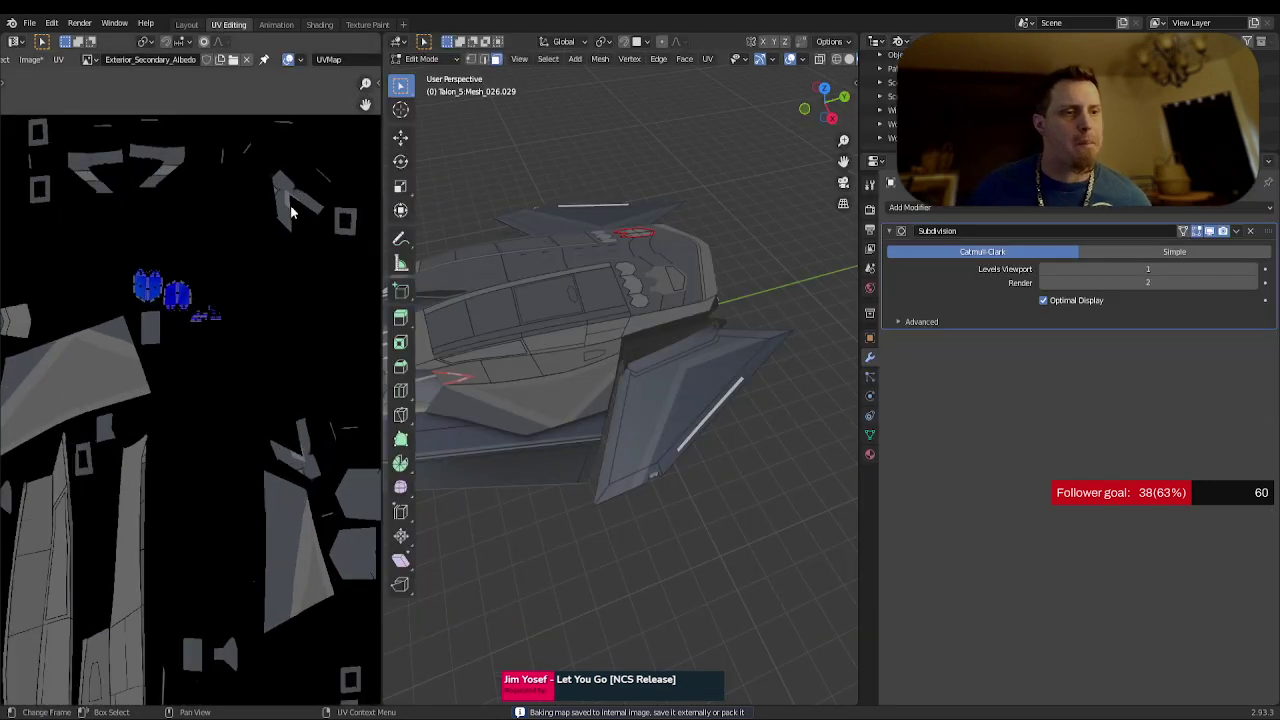
pyautogui.scroll(-2, 318, 62)
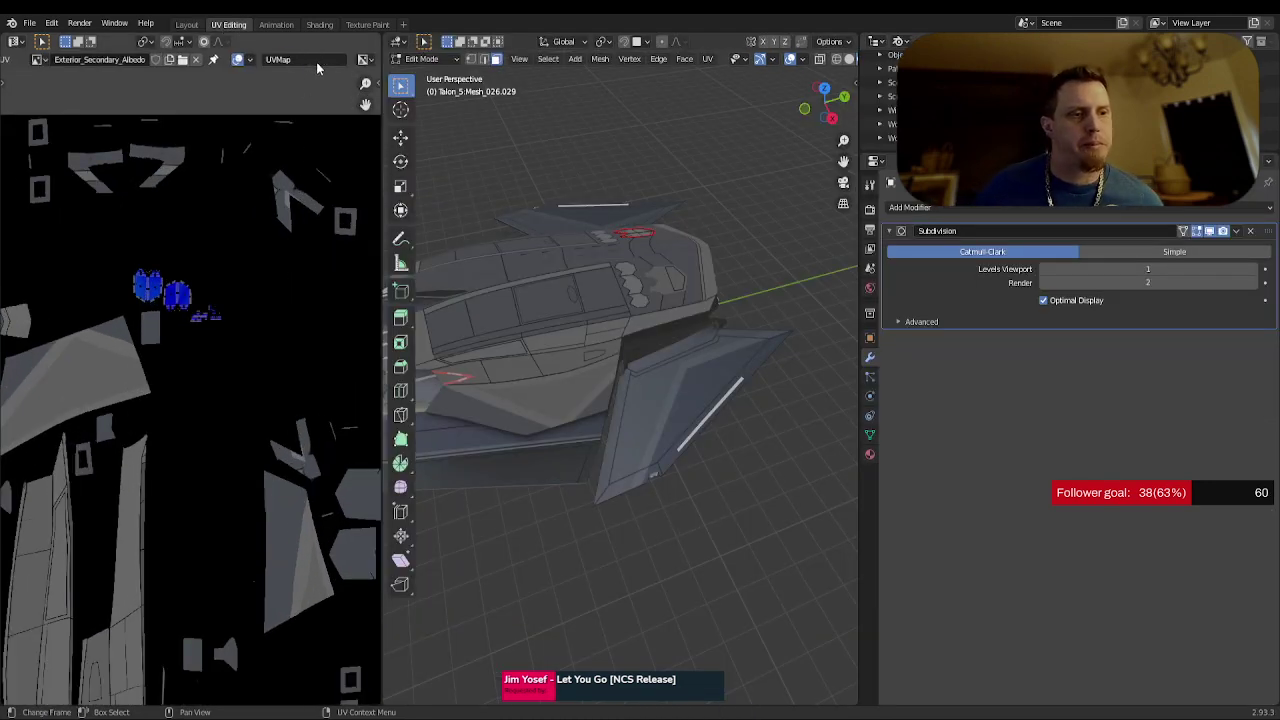
pyautogui.click(238, 59)
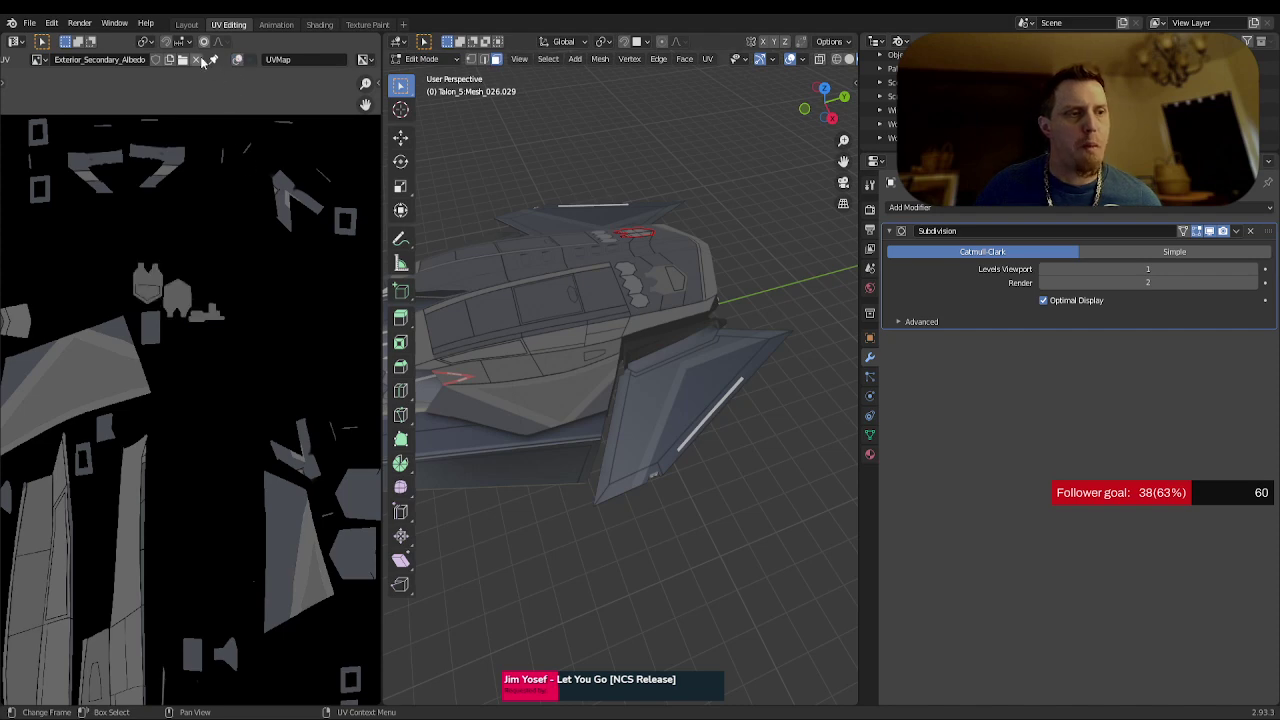
# - Connect the Exterior_Secondary_Albedo Color to the Principled BSDF's Base Color and link its BSDF output to the Material Output's Surface
pyautogui.click(186, 25)
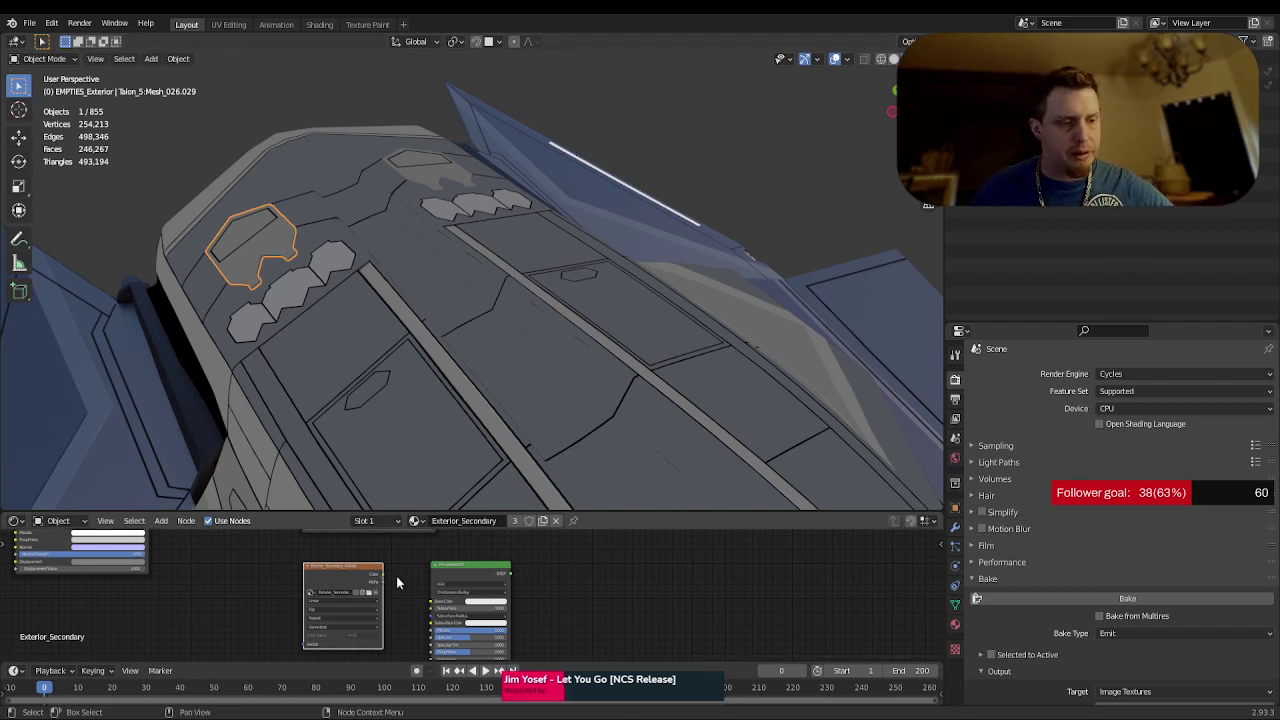
pyautogui.moveTo(382, 574); pyautogui.dragTo(433, 605)
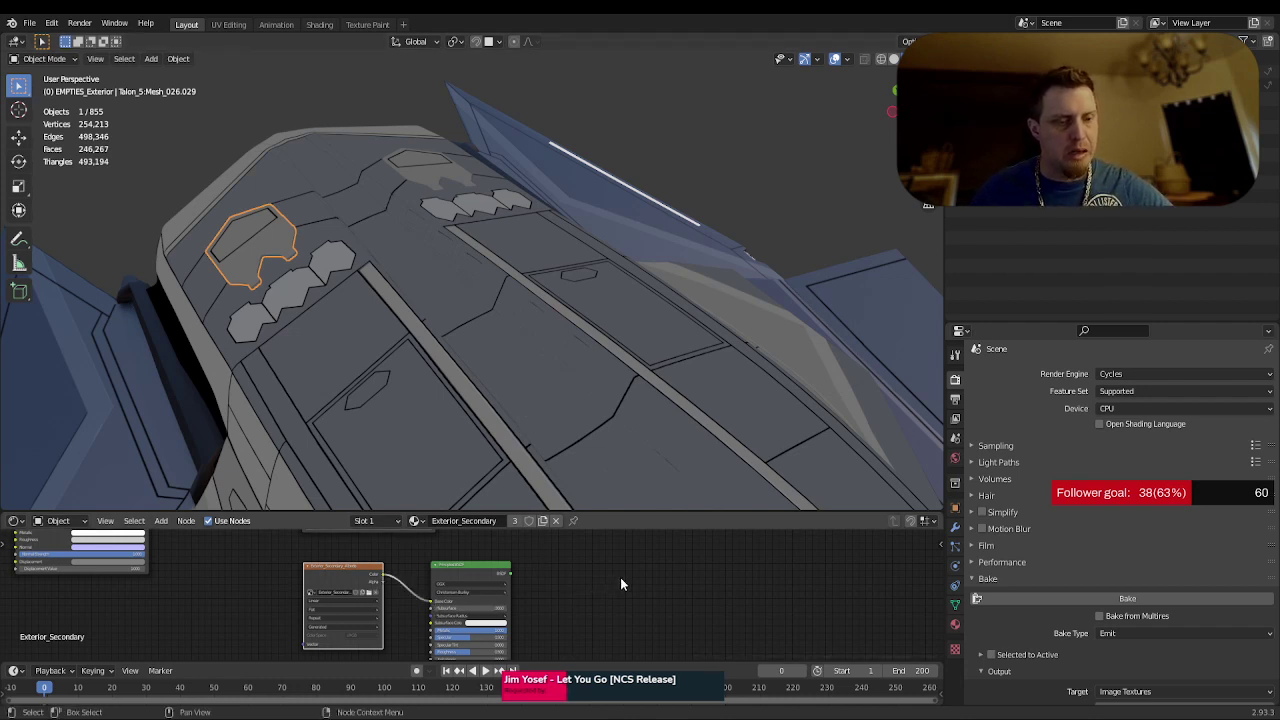
pyautogui.moveTo(621, 577); pyautogui.dragTo(450, 628, button='middle')
pyautogui.hotkey('ctrl', 'space')
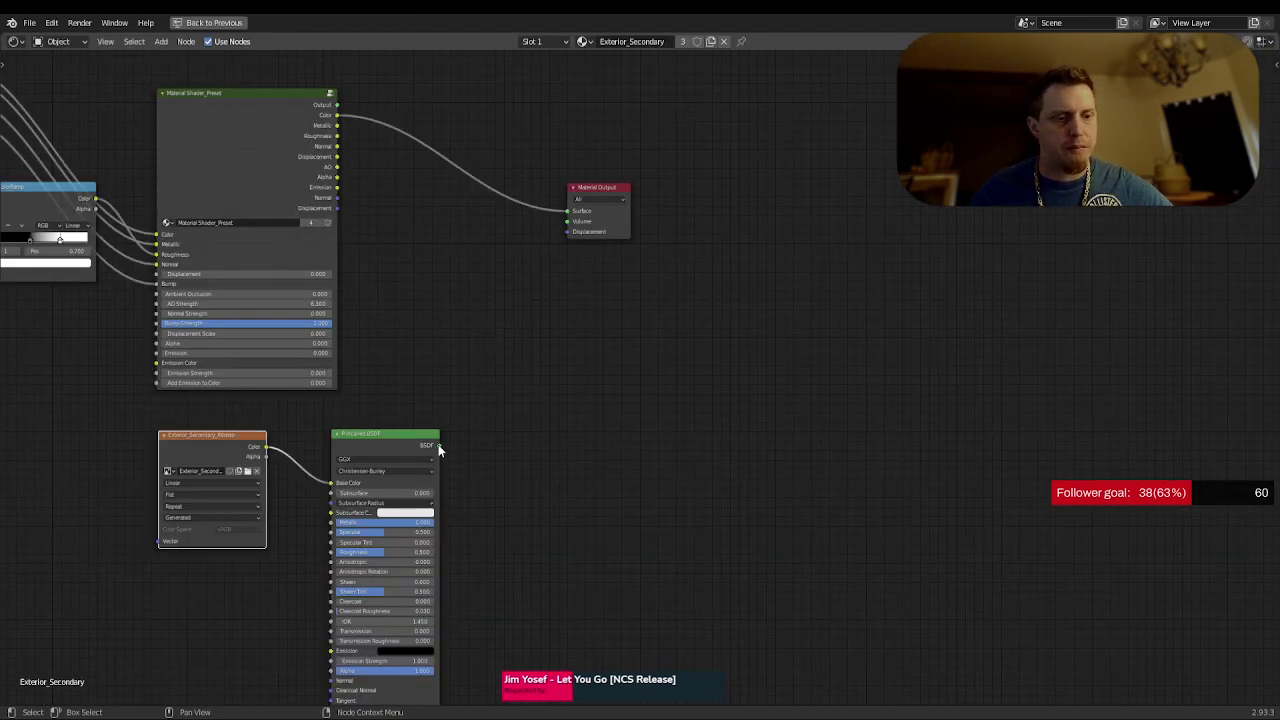
pyautogui.moveTo(438, 444); pyautogui.dragTo(568, 211)
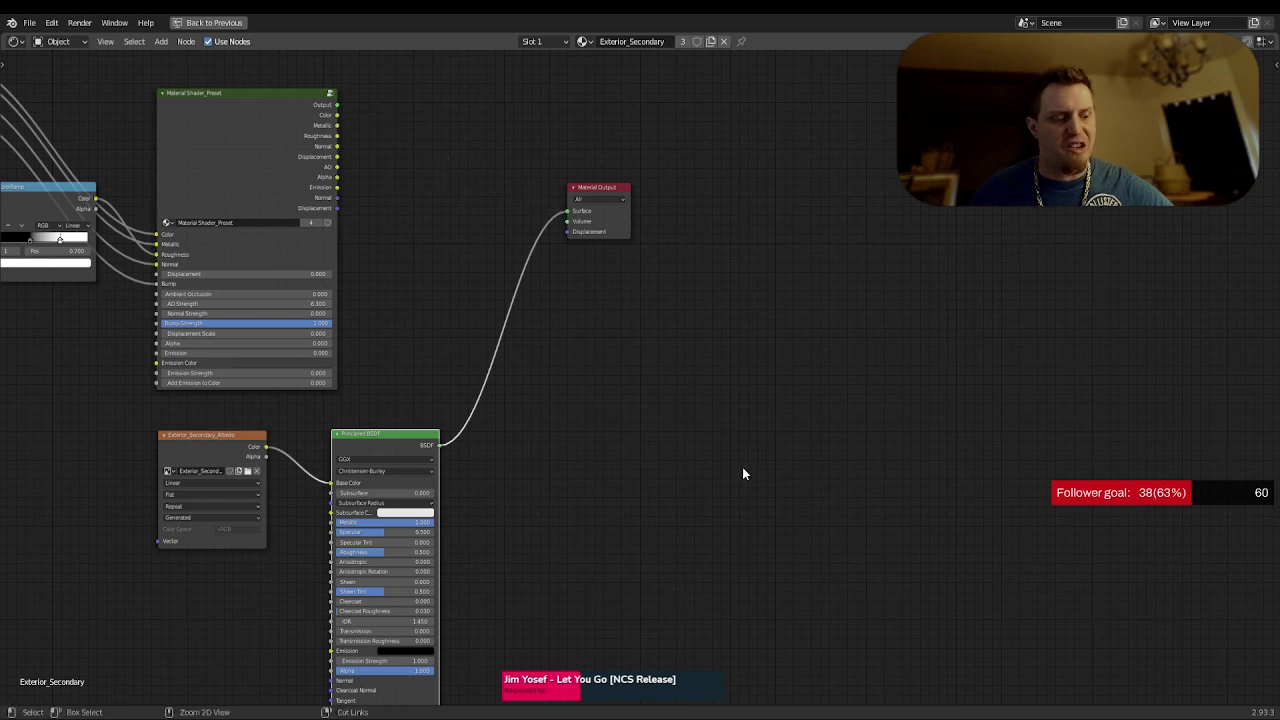
pyautogui.hotkey('ctrl', 'space')
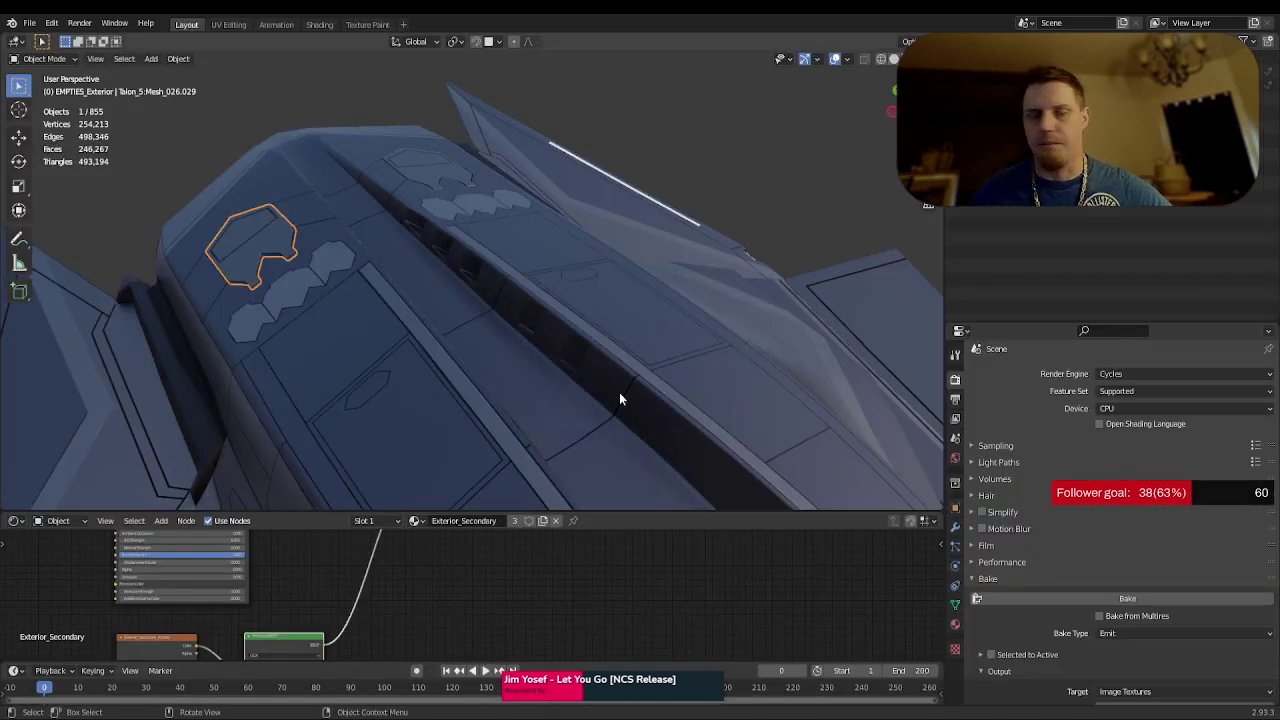
# - Examine the ship's side and underside with the baked Exterior_Secondary albedo applied through the Principled BSDF
pyautogui.moveTo(655, 268); pyautogui.dragTo(457, 254, button='middle')
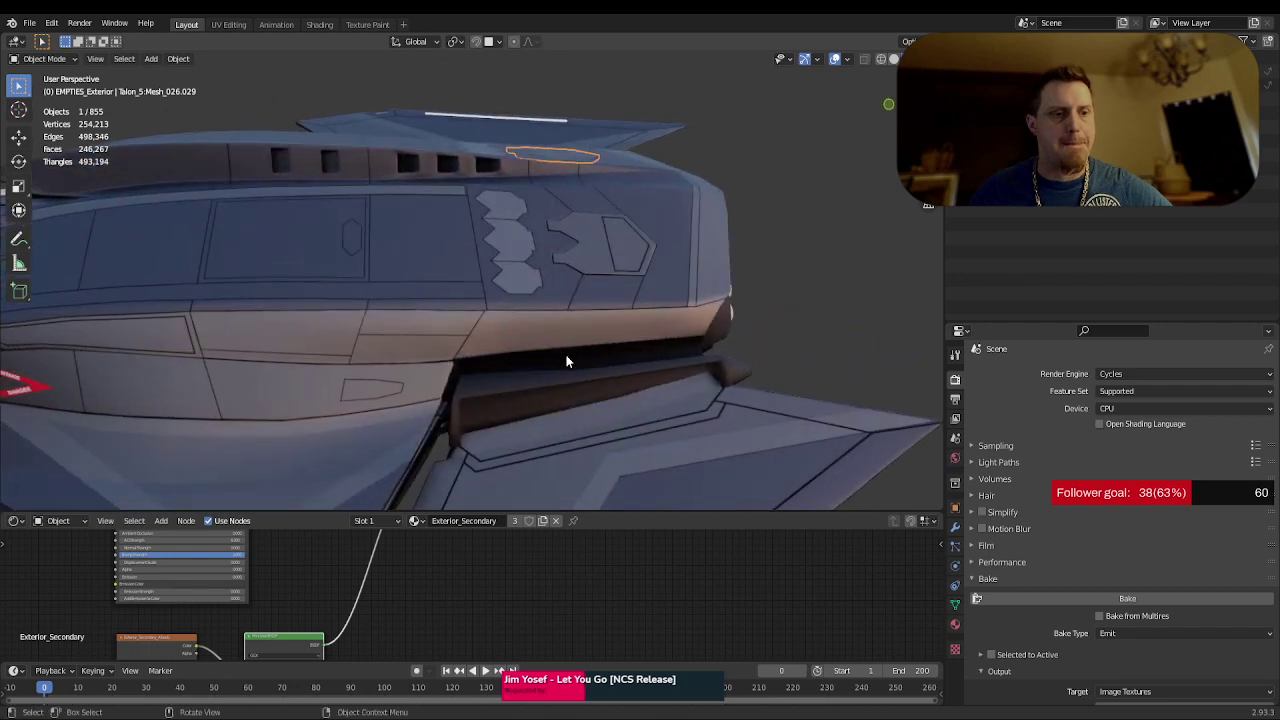
pyautogui.scroll(-2, 566, 361)
pyautogui.moveTo(566, 355); pyautogui.dragTo(518, 362, button='middle')
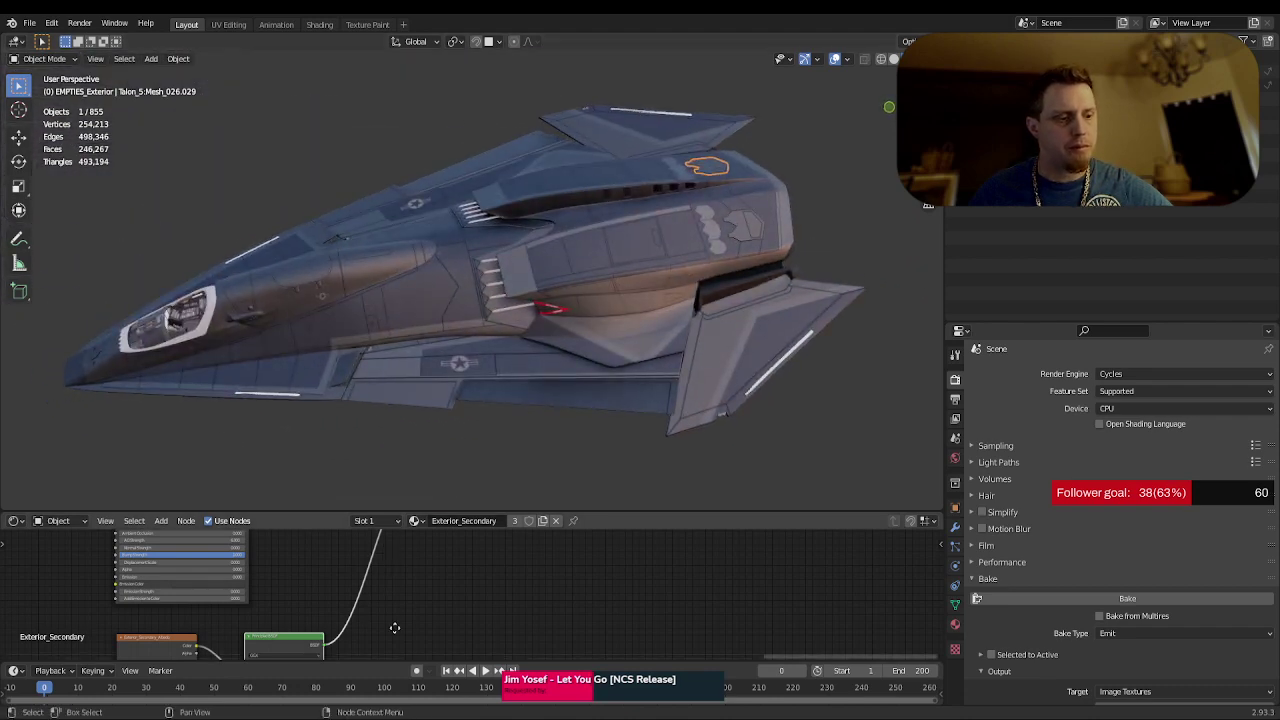
pyautogui.moveTo(380, 560); pyautogui.dragTo(391, 655, button='middle')
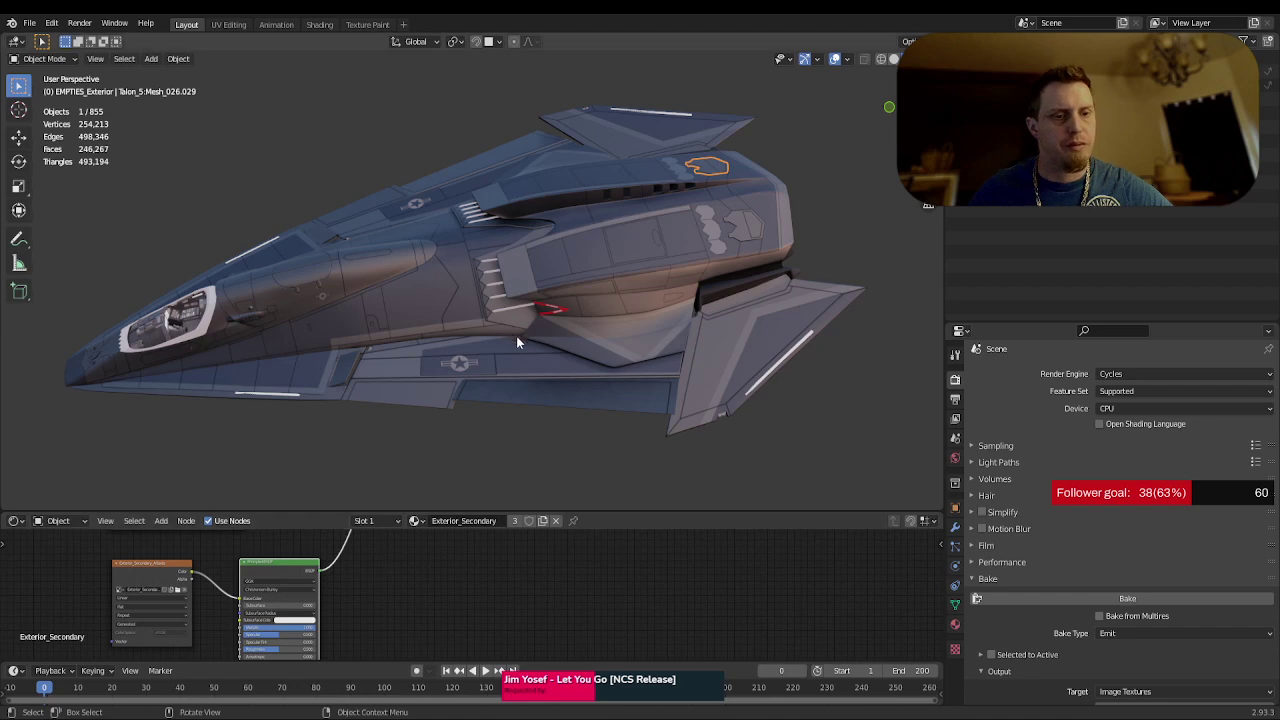
pyautogui.moveTo(702, 404); pyautogui.dragTo(673, 236, button='middle')
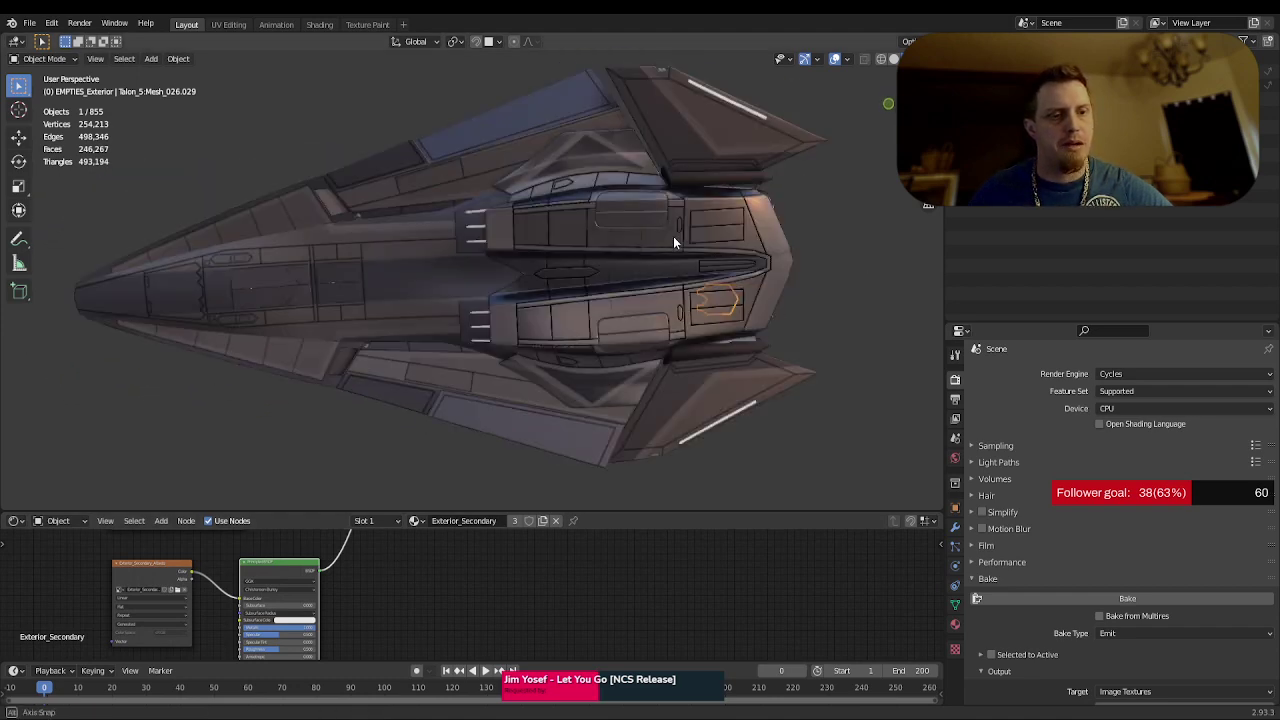
pyautogui.scroll(2, 700, 256)
pyautogui.moveTo(753, 259); pyautogui.dragTo(545, 274, button='middle')
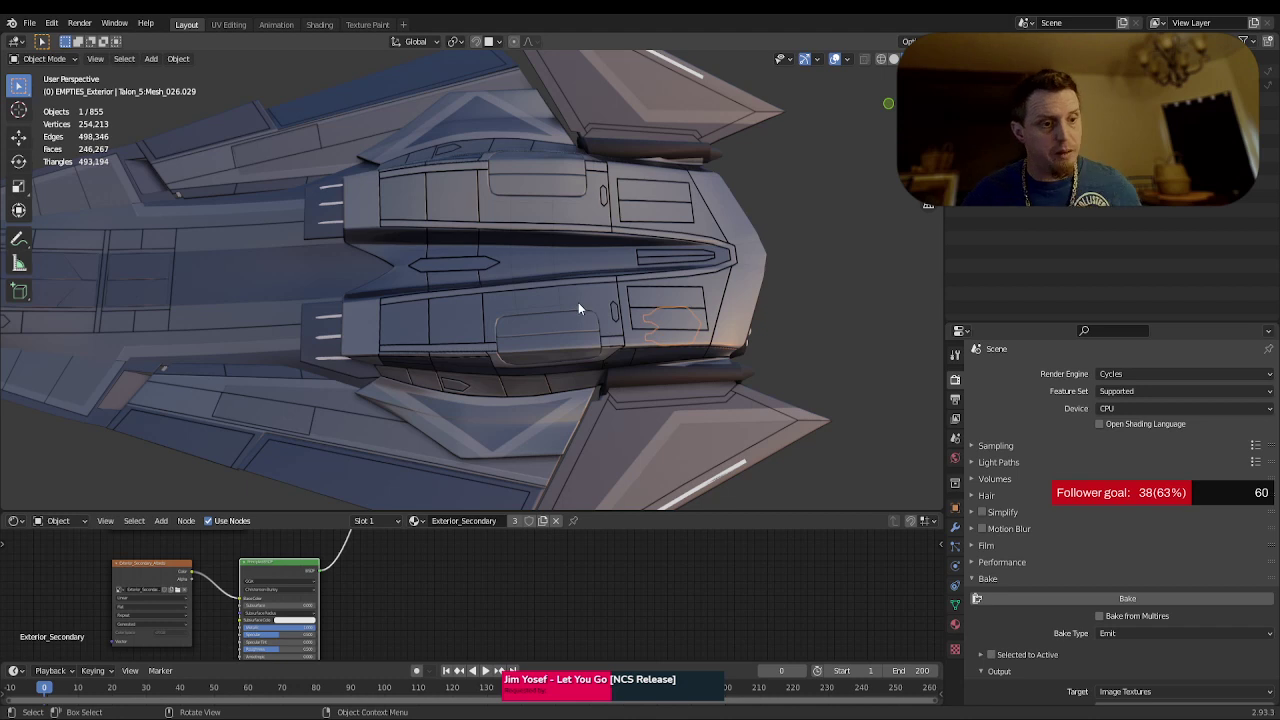
# - Select the rear underside hull piece and create a 4096 x 4096 px image named Exterior_Quaternary in its material's empty Image Texture node
pyautogui.click(578, 309)
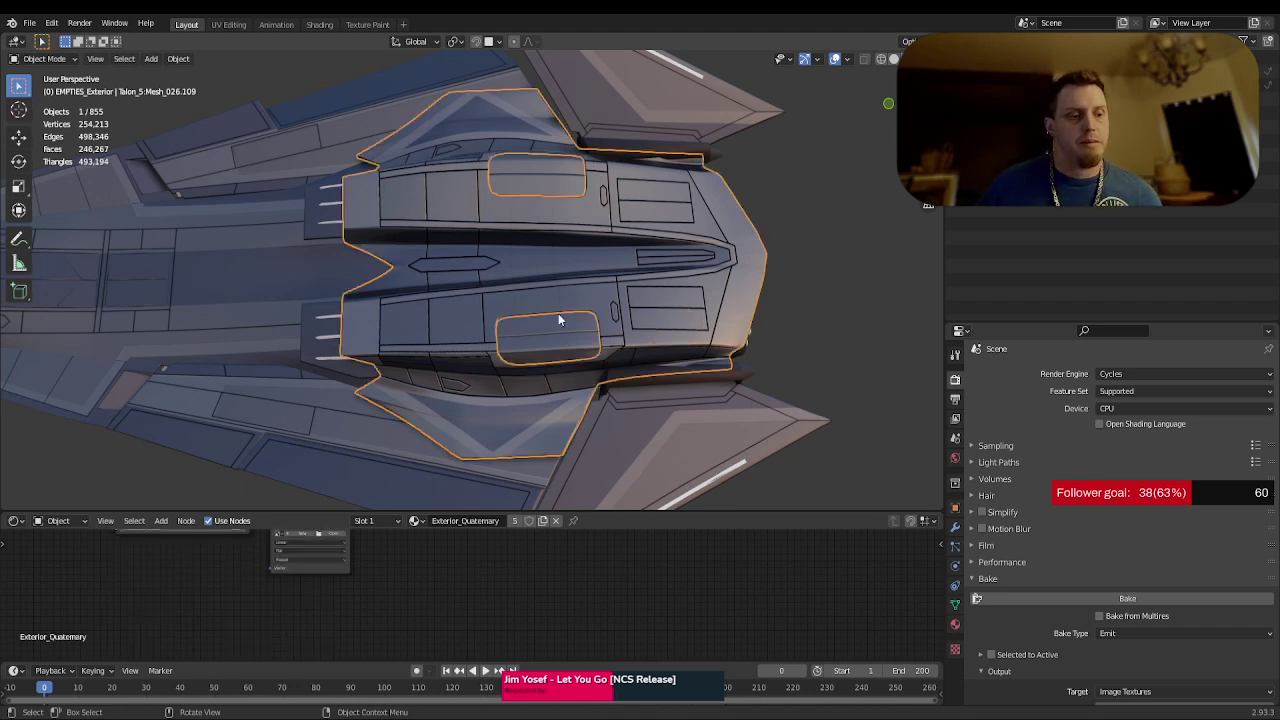
pyautogui.scroll(5, 245, 590)
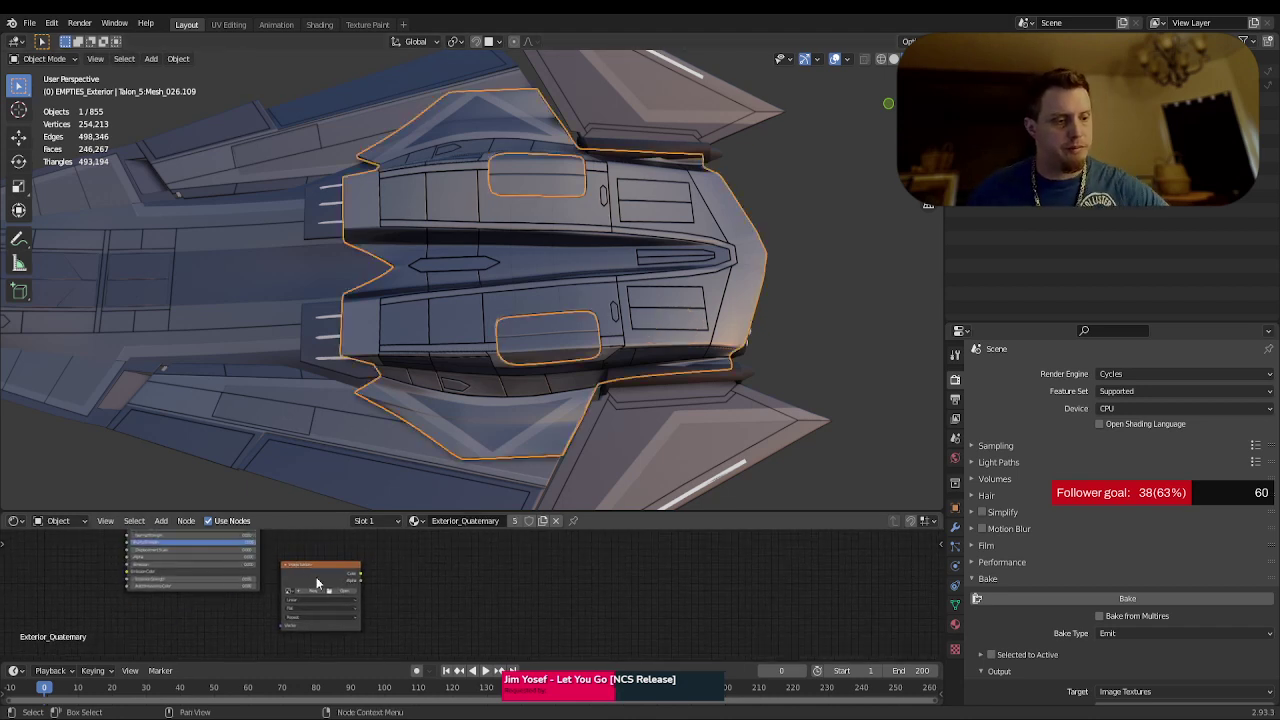
pyautogui.click(955, 625)
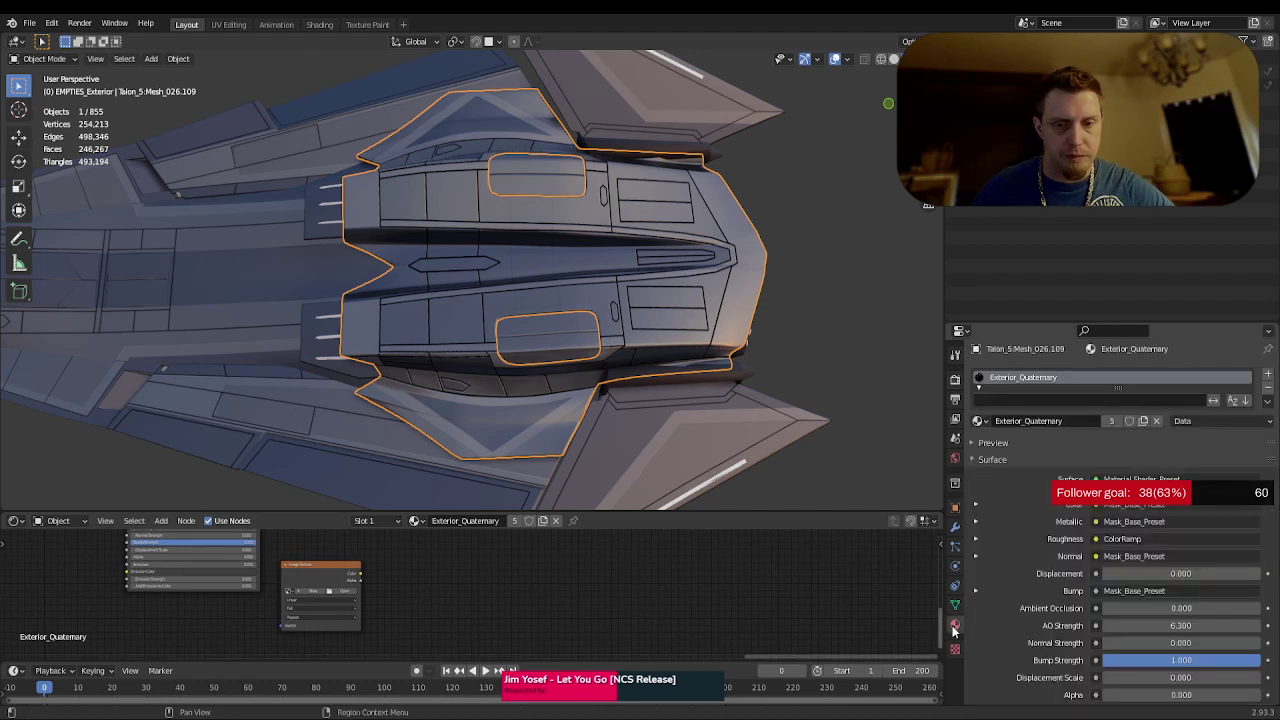
pyautogui.click(305, 595)
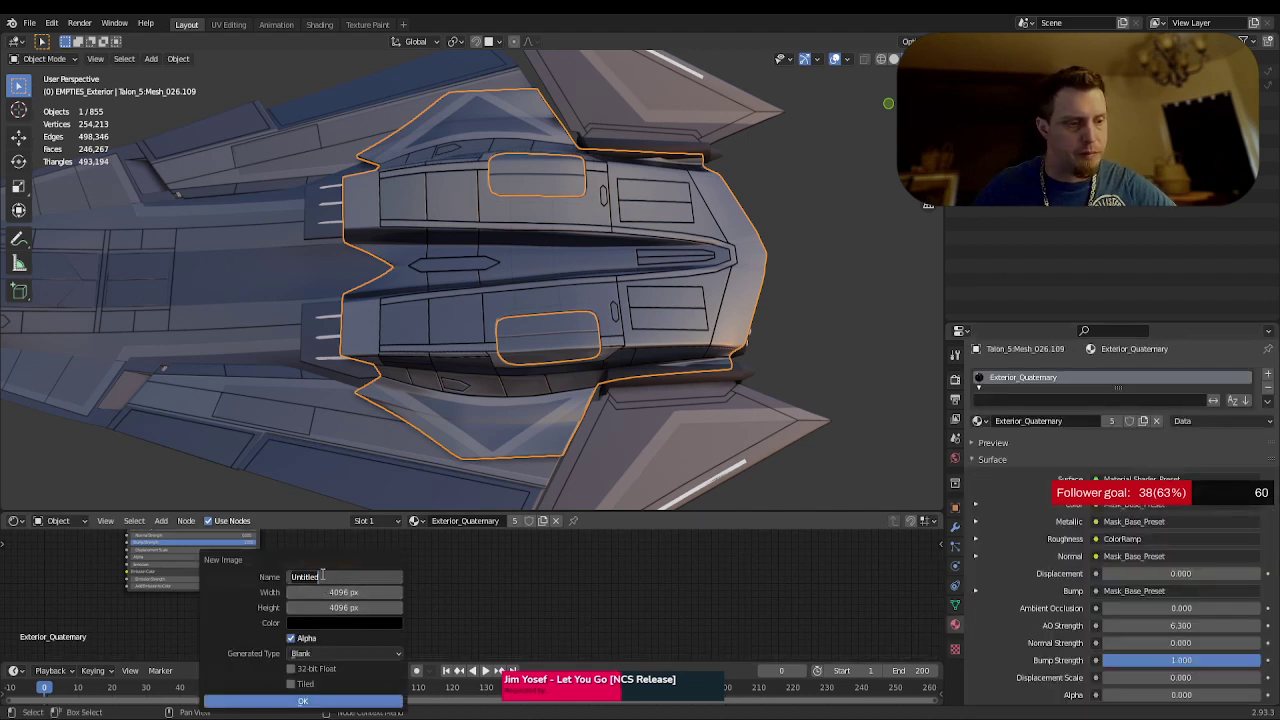
pyautogui.write('Exterio')
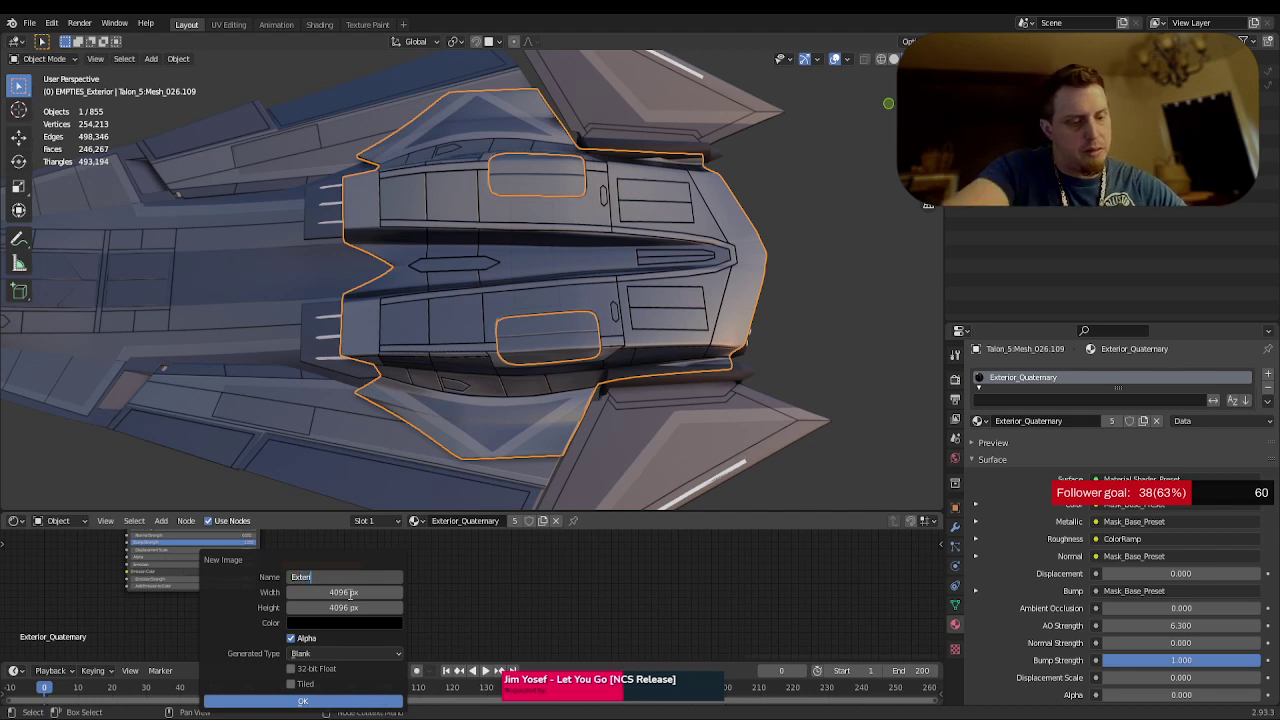
pyautogui.press('BackSpace')
pyautogui.press('BackSpace')
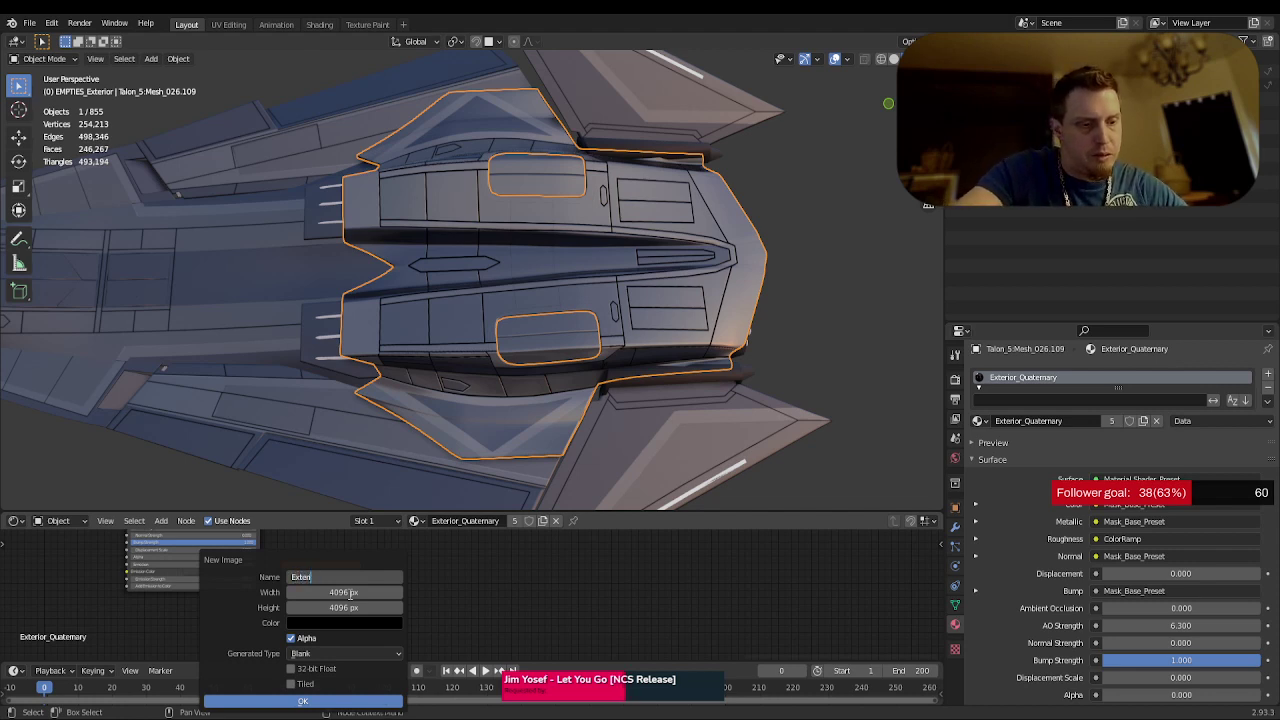
pyautogui.write('ior')
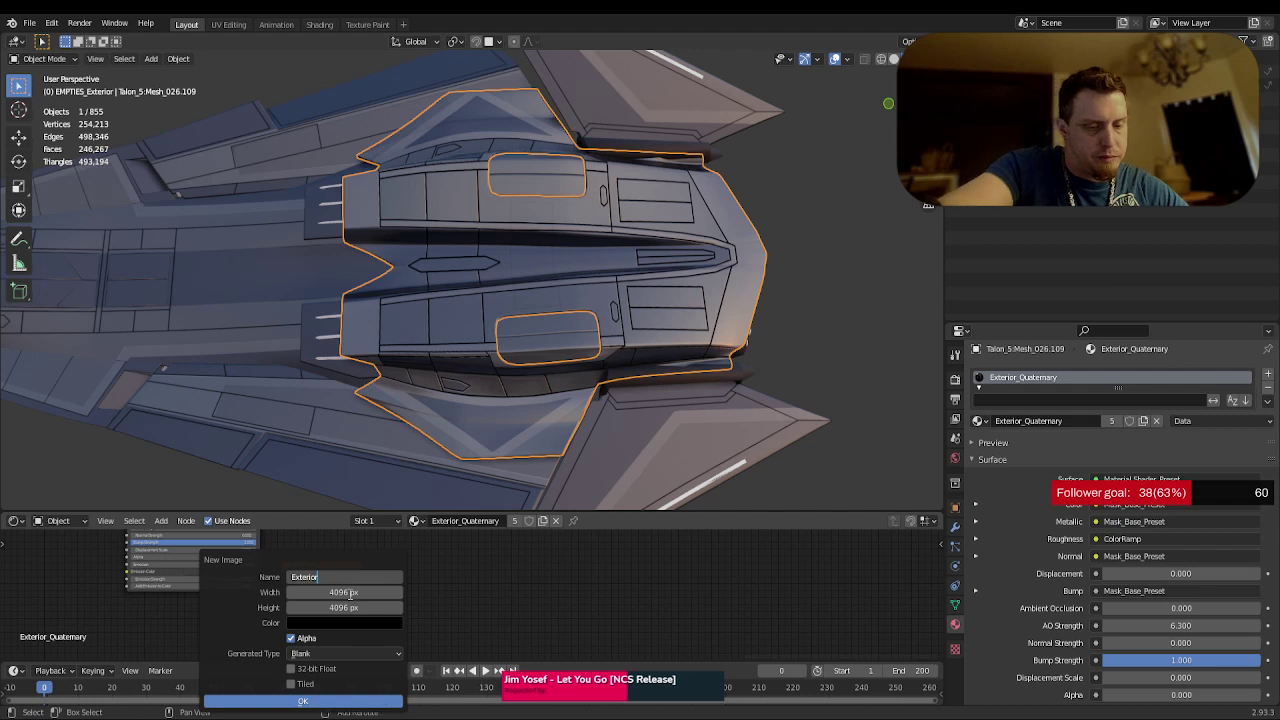
pyautogui.write('_Qua')
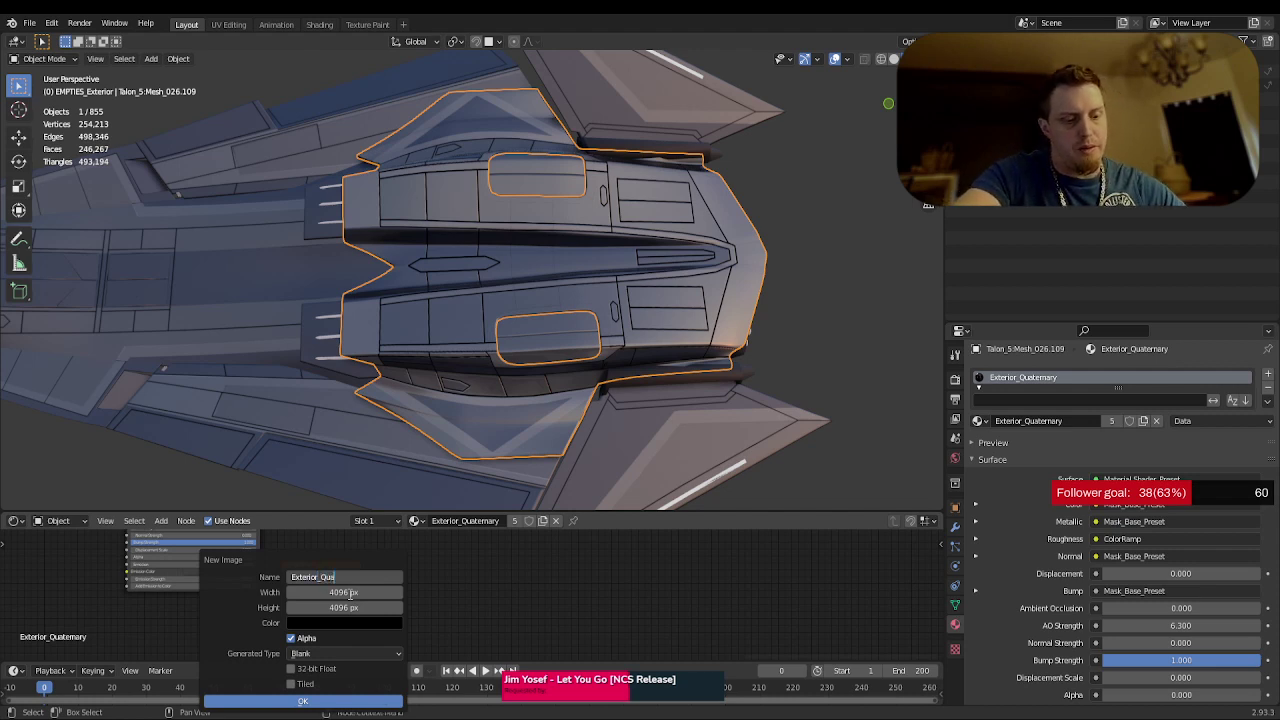
pyautogui.write('tern')
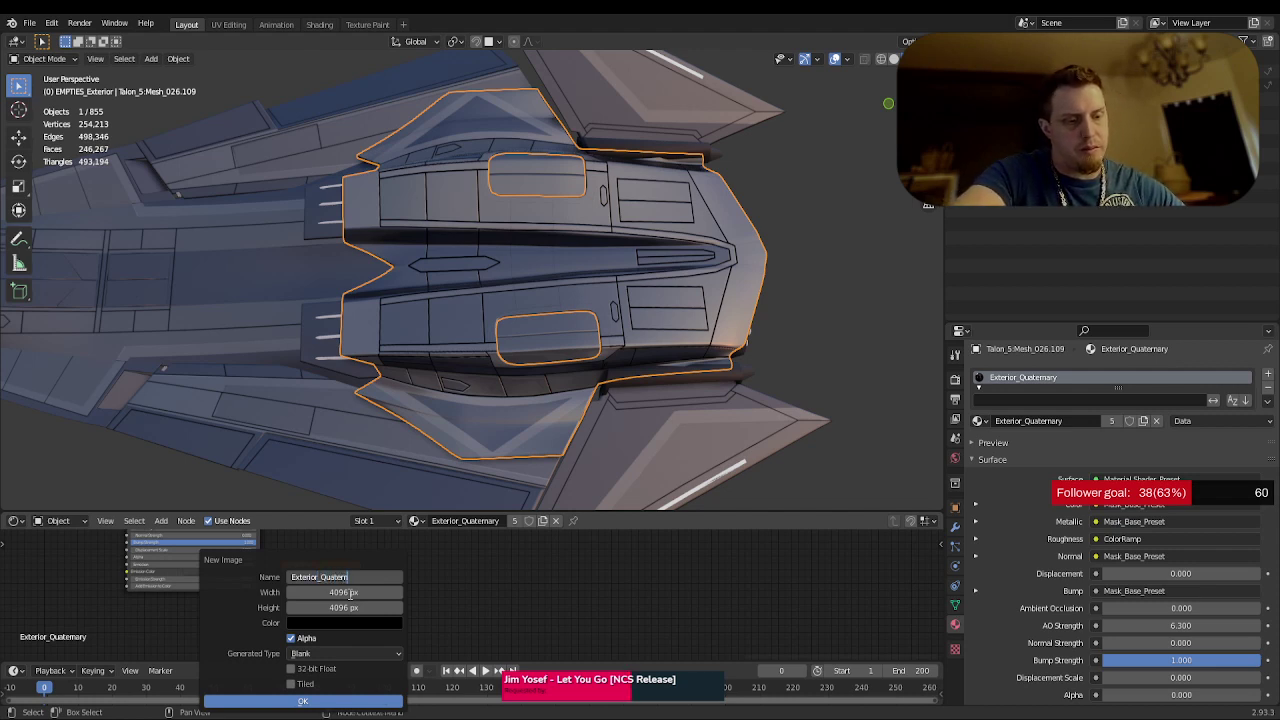
pyautogui.write('ary')
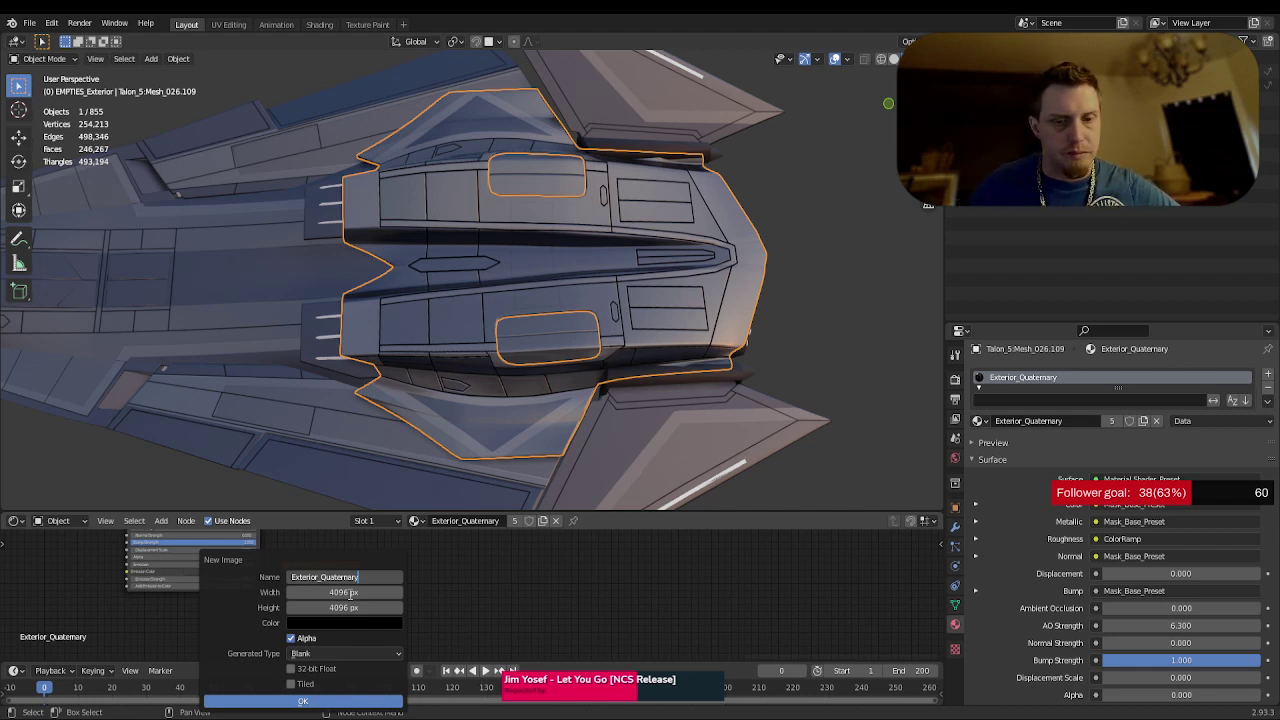
pyautogui.press('Return')
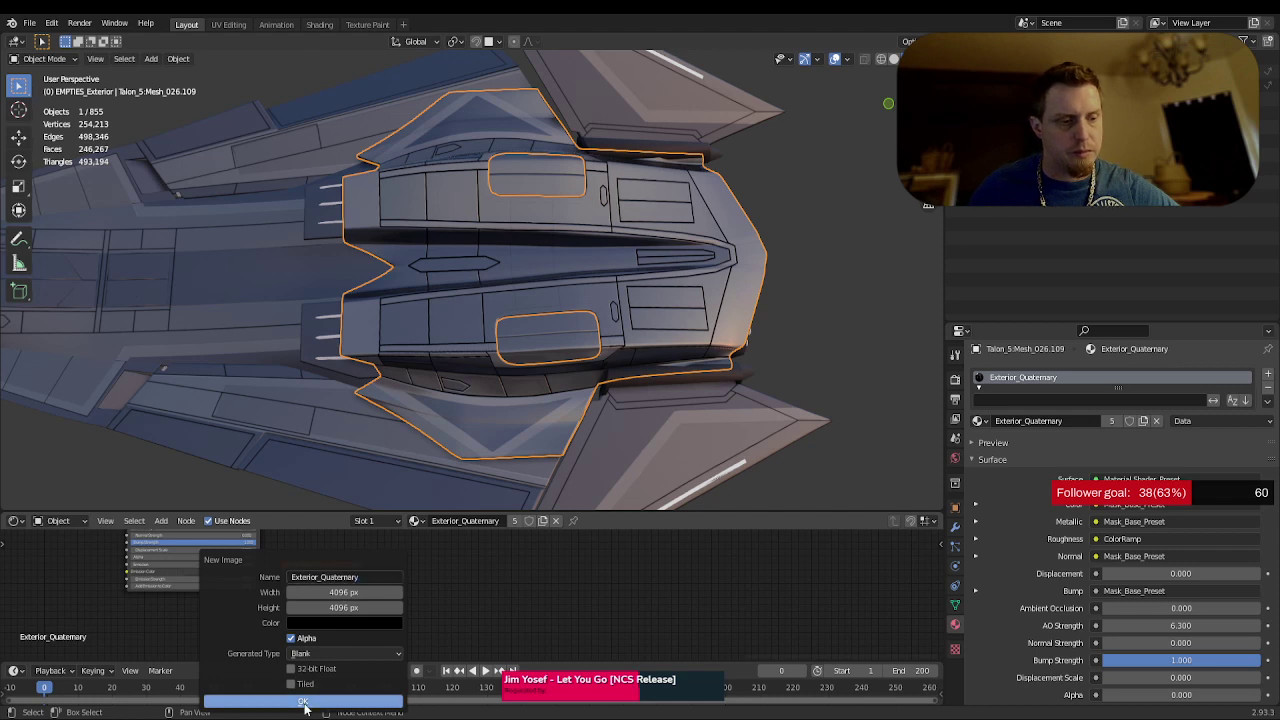
pyautogui.click(305, 702)
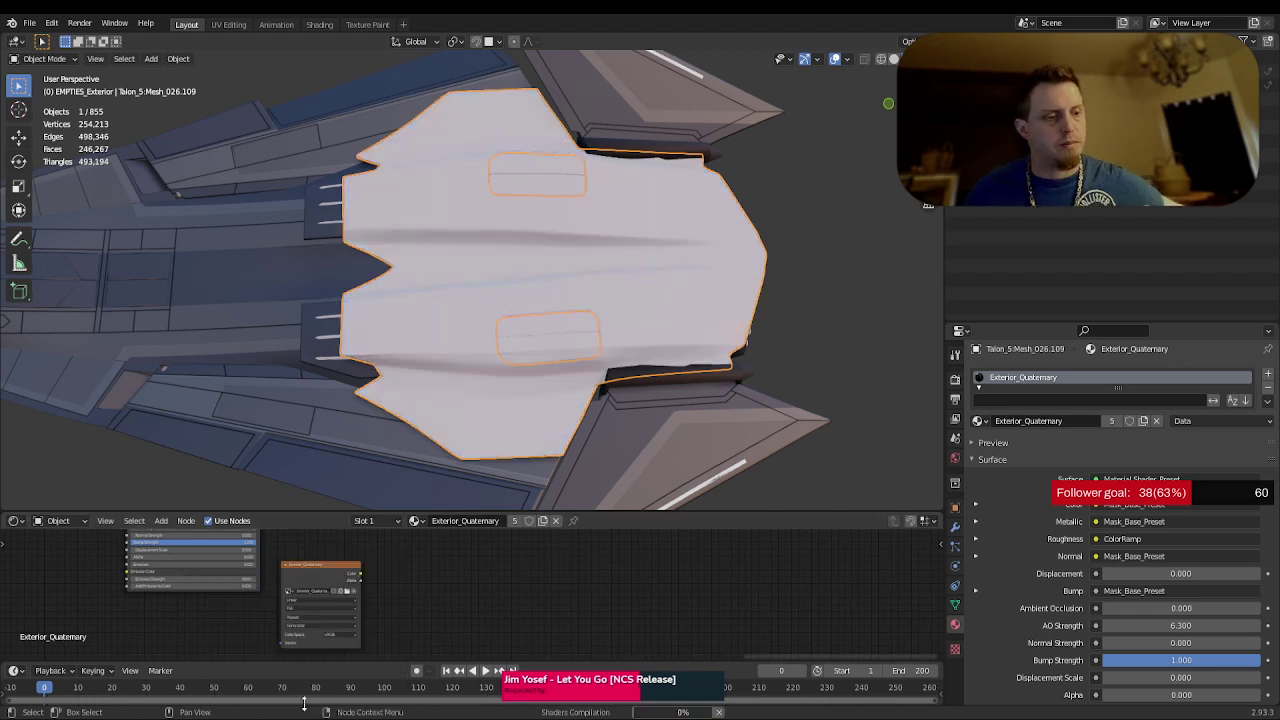
# - Route the Material Shader_Preset's Color output to the Material Output's Surface and bake the rear hull's Emit colours into the Exterior_Quaternary image
pyautogui.click(298, 574)
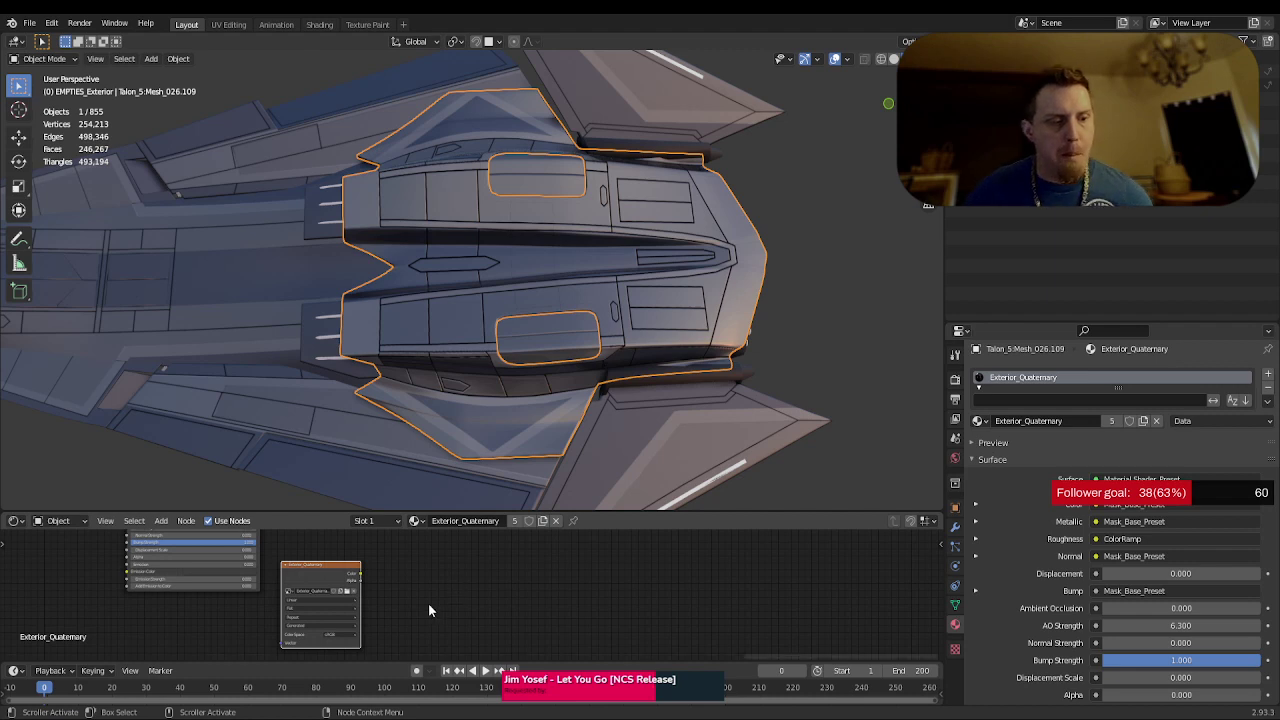
pyautogui.moveTo(433, 583)
pyautogui.mouseDown(button='middle')
pyautogui.moveTo(350, 650)
pyautogui.moveTo(323, 557)
pyautogui.moveTo(309, 606)
pyautogui.moveTo(374, 623)
pyautogui.moveTo(409, 568)
pyautogui.moveTo(428, 573)
pyautogui.mouseUp(button='middle')
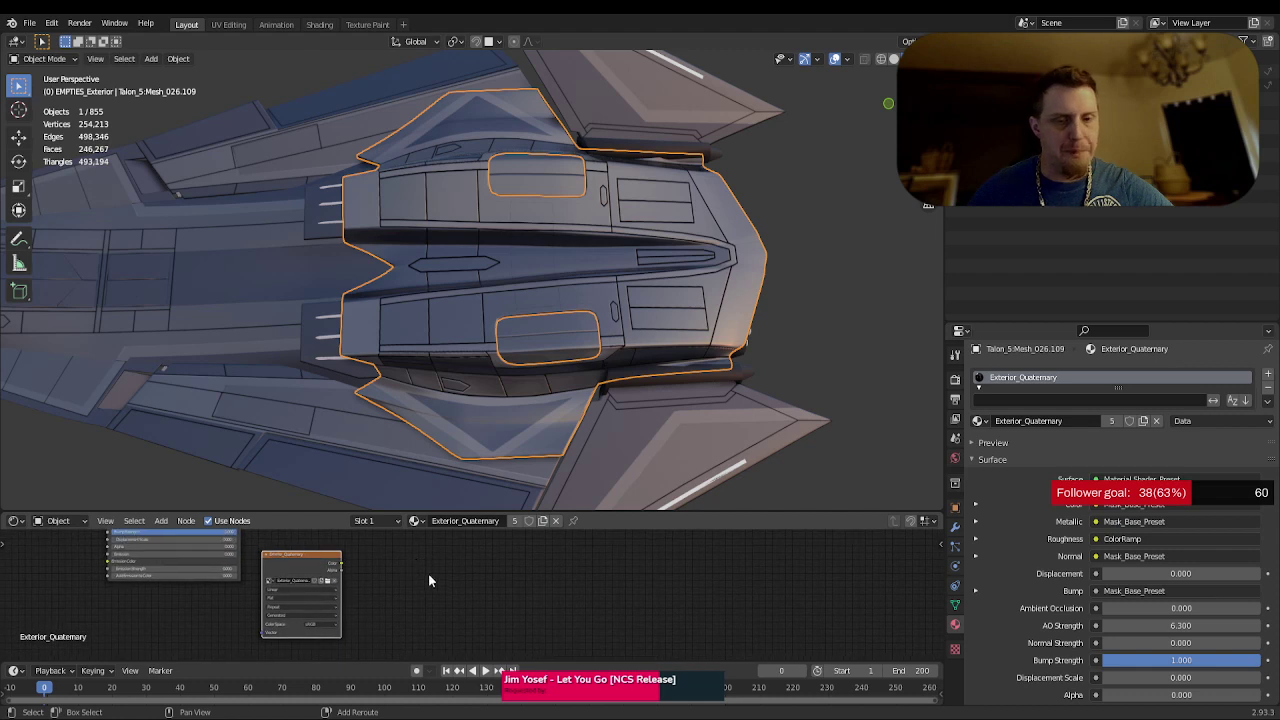
pyautogui.click(955, 380)
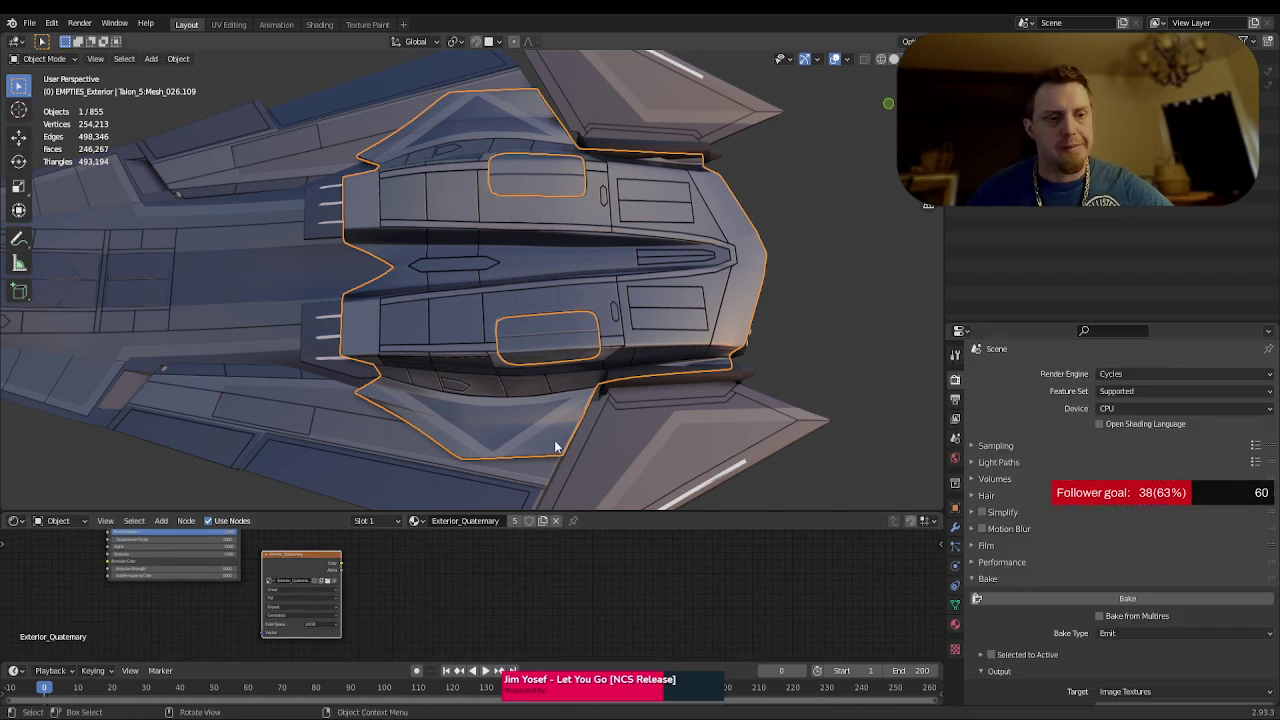
pyautogui.moveTo(400, 571); pyautogui.dragTo(363, 647, button='middle')
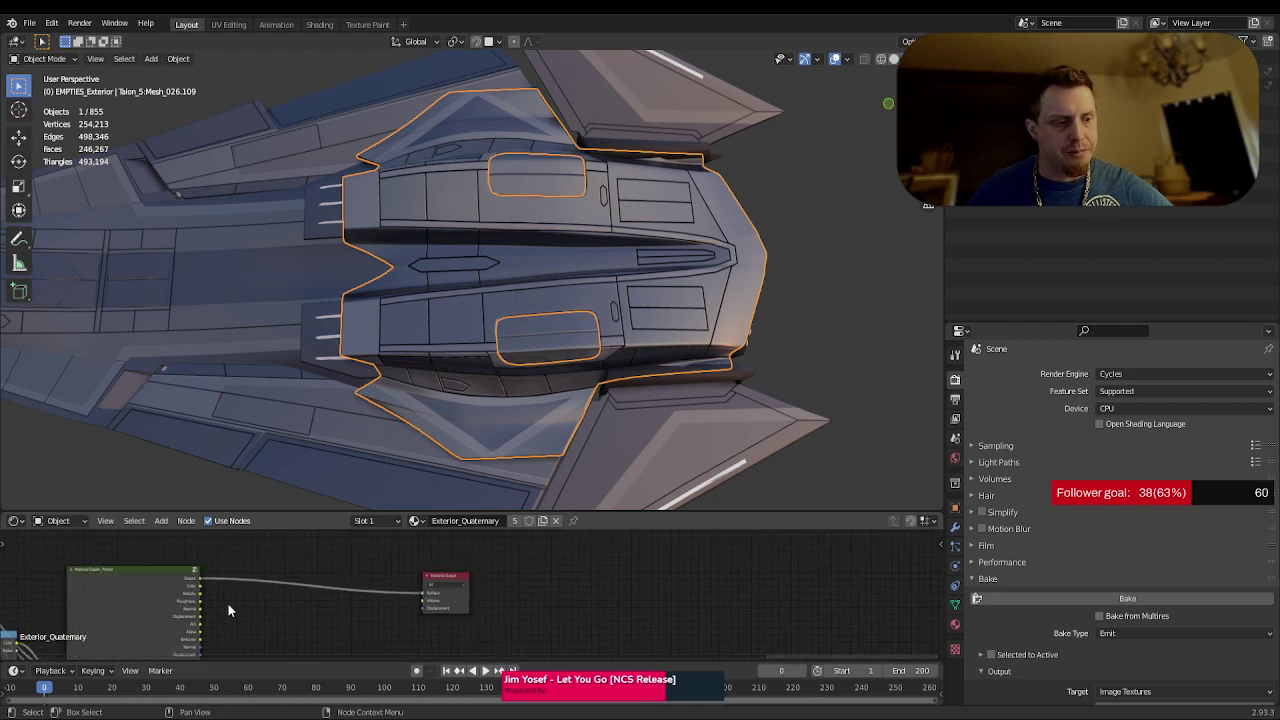
pyautogui.moveTo(426, 594); pyautogui.dragTo(430, 598)
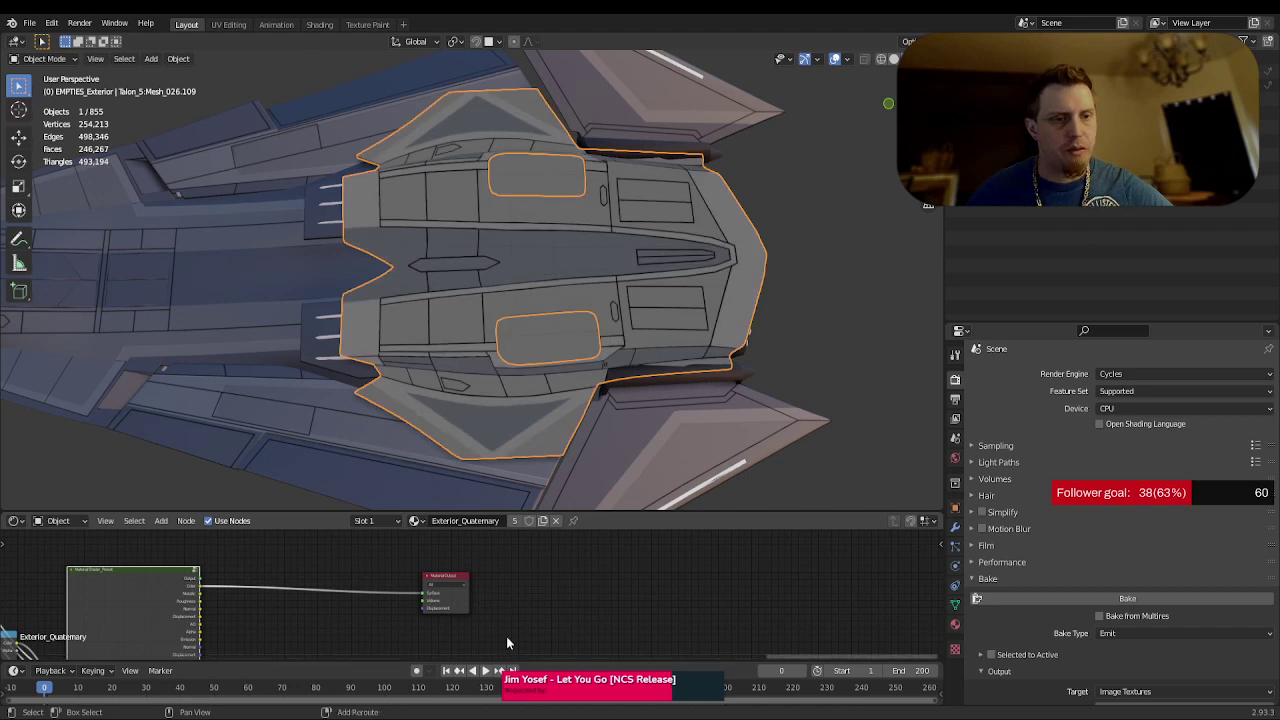
pyautogui.moveTo(506, 636); pyautogui.dragTo(540, 547, button='middle')
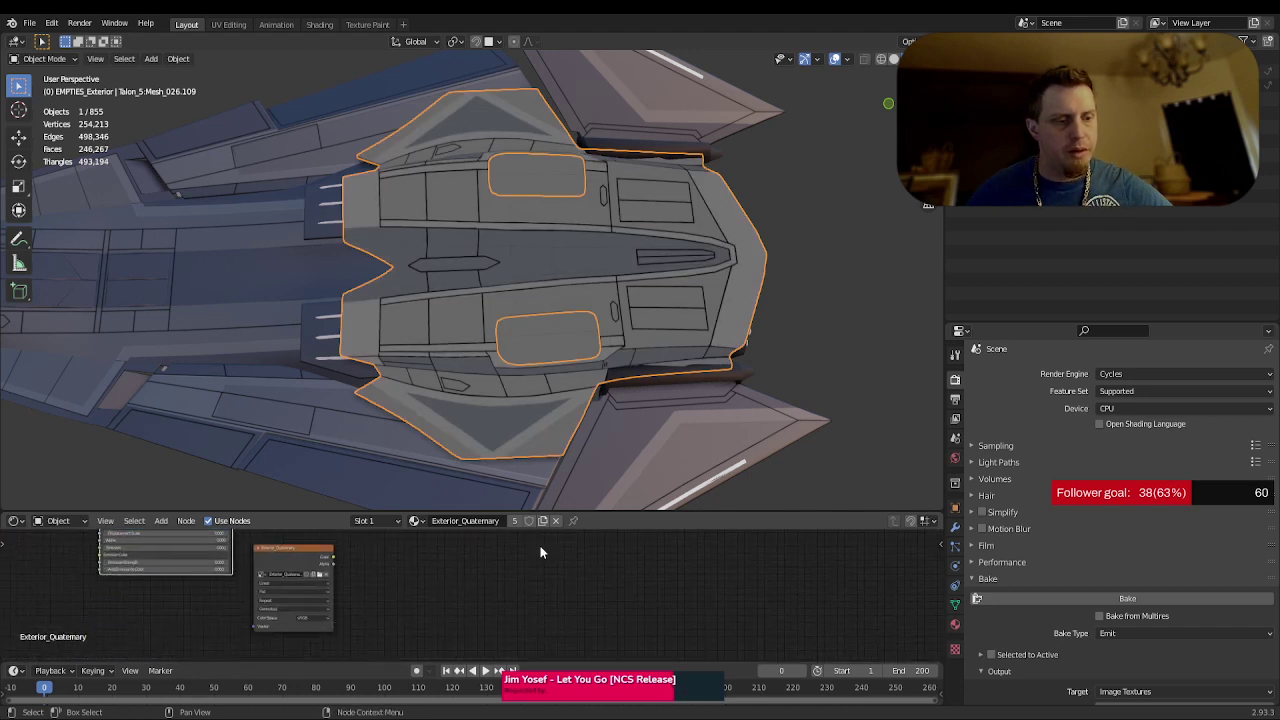
pyautogui.click(1160, 598)
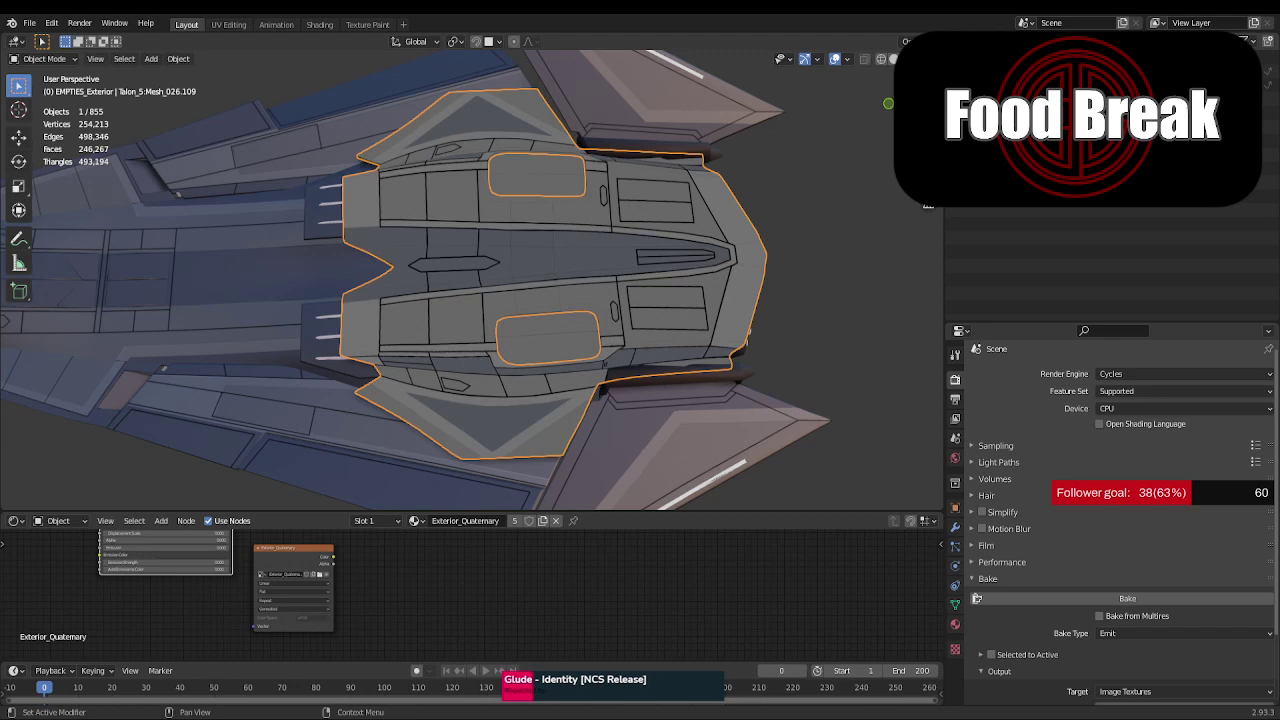
# - Select the Exterior_Quaternary image texture node and look for its image in the UV editor's image list
pyautogui.moveTo(520, 386); pyautogui.dragTo(429, 433, button='middle')
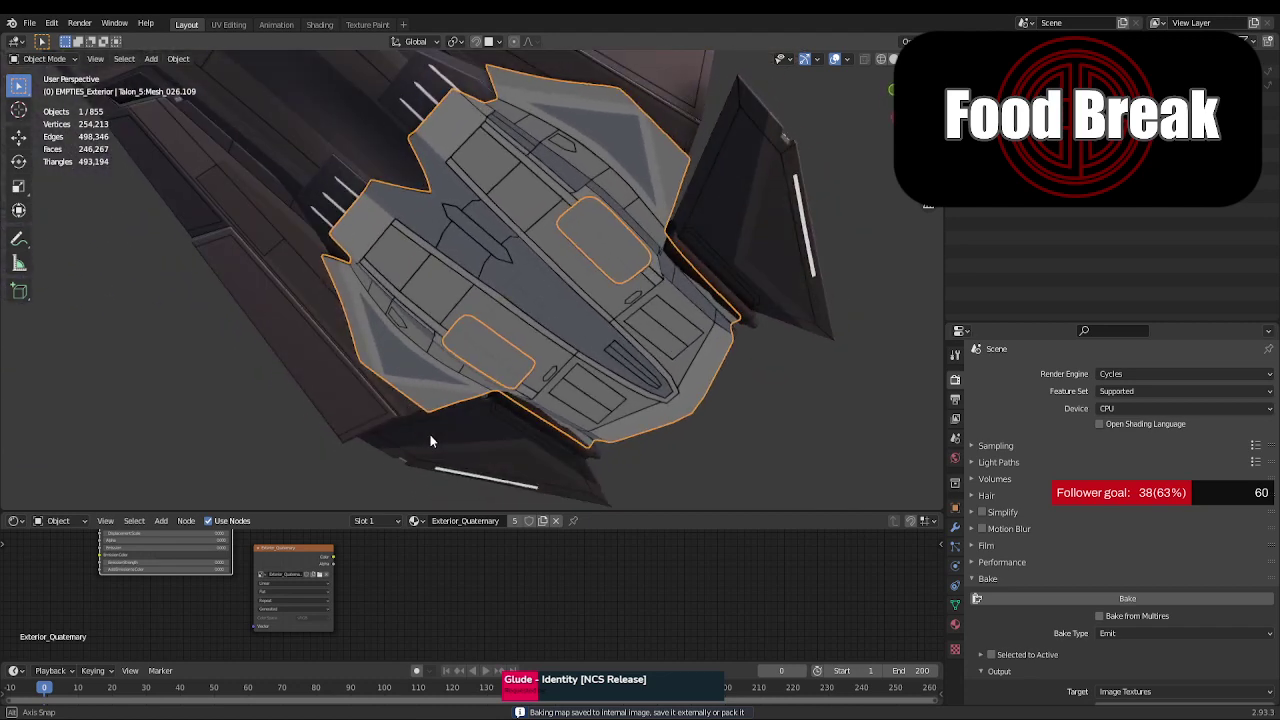
pyautogui.click(280, 568)
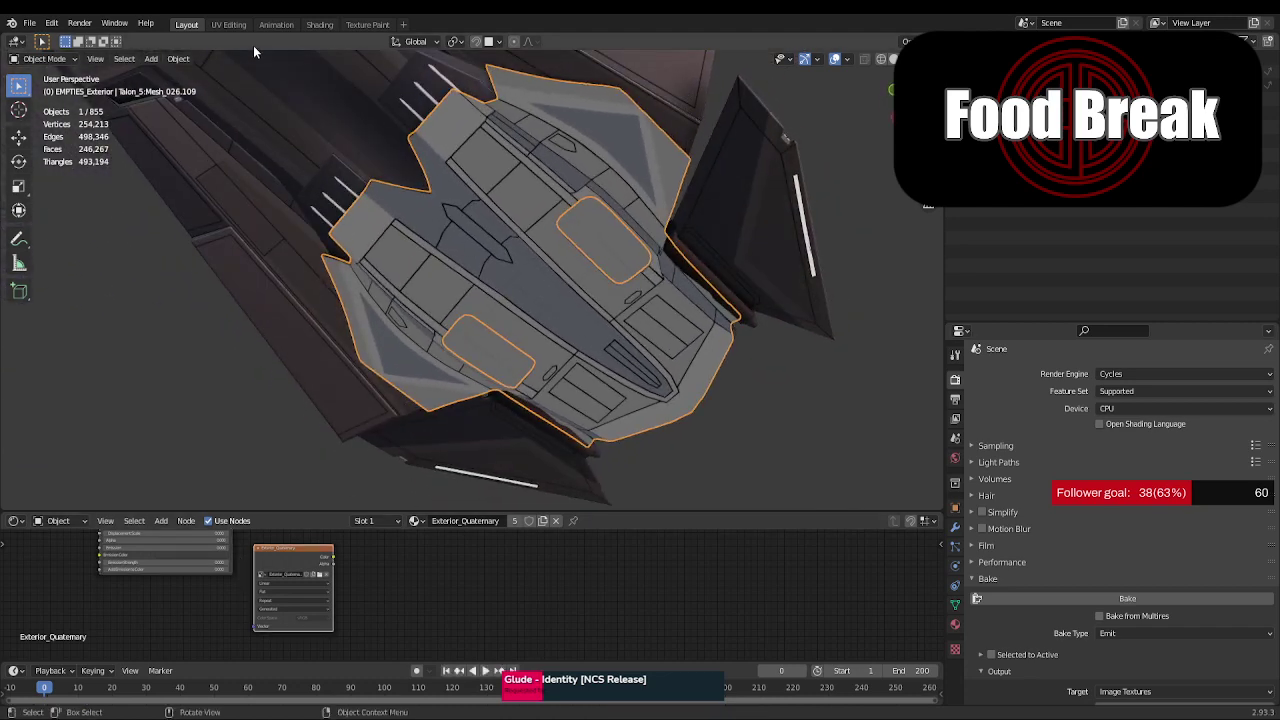
pyautogui.click(229, 24)
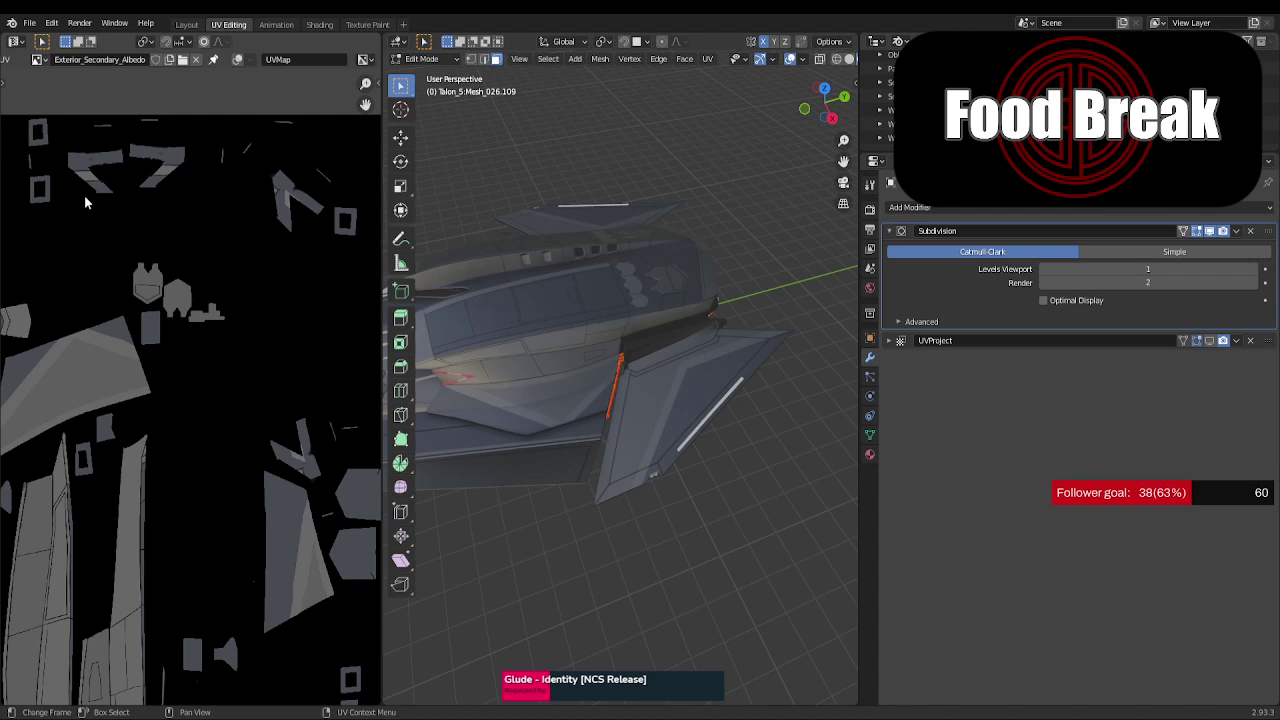
pyautogui.click(37, 59)
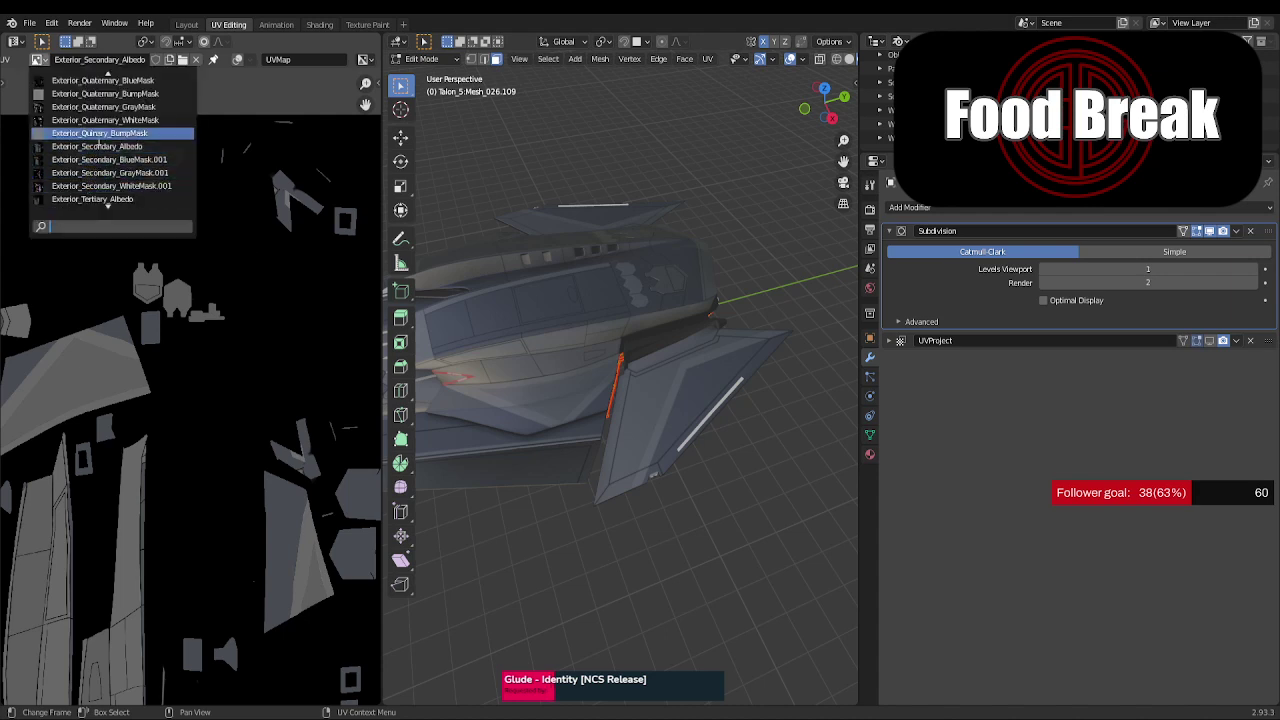
pyautogui.scroll(1, 99, 133)
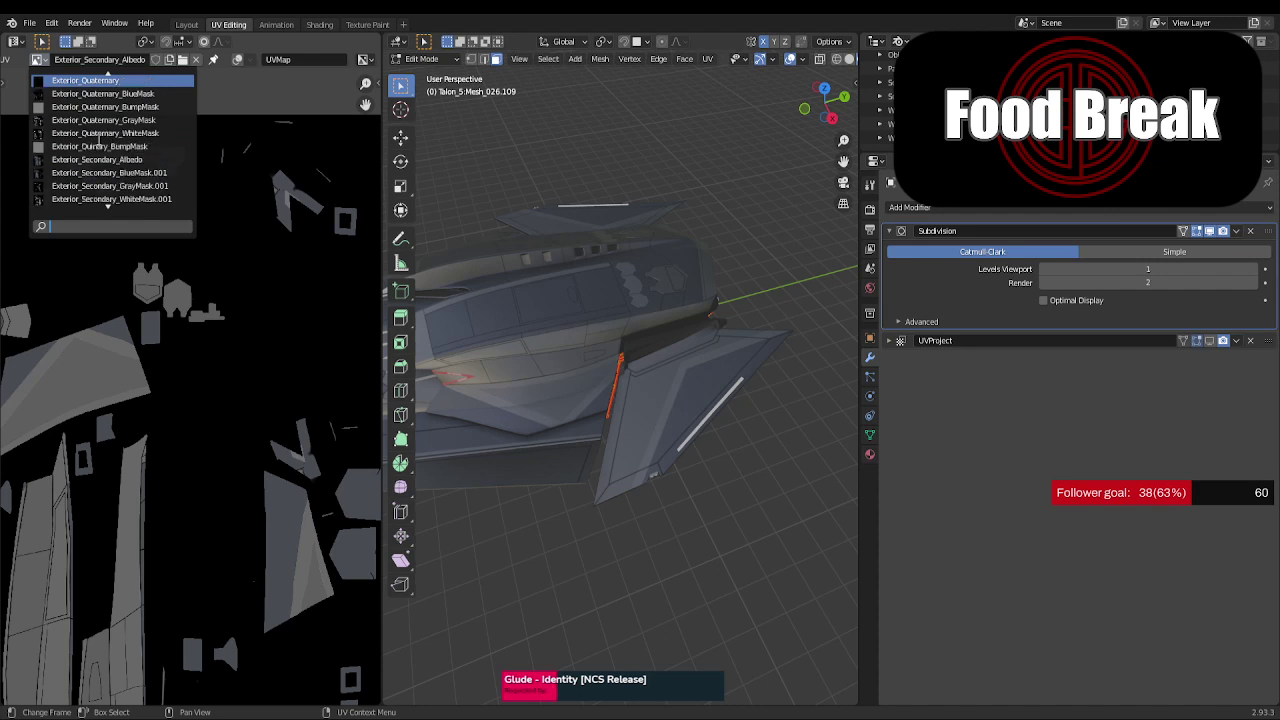
pyautogui.scroll(1, 99, 140)
pyautogui.scroll(2, 99, 140)
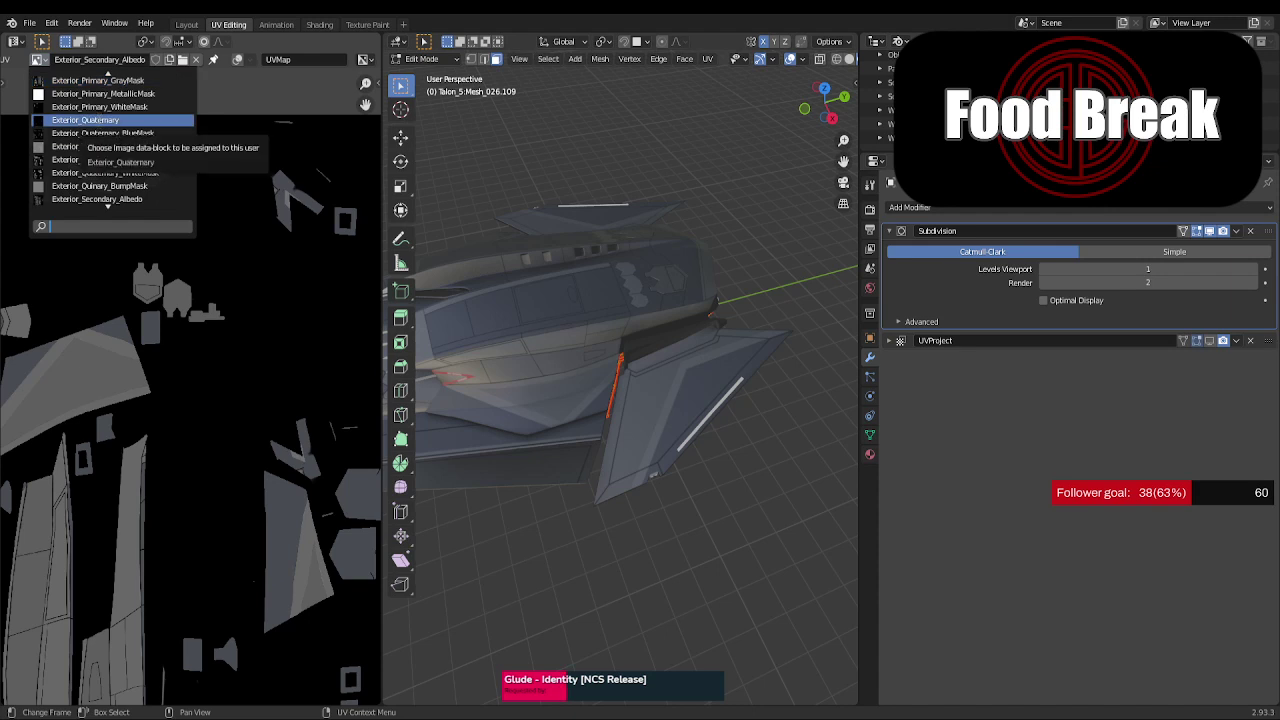
# - Rename the image in the rear hull's Image Texture node to Exterior_Quaternary_Albedo
pyautogui.click(186, 25)
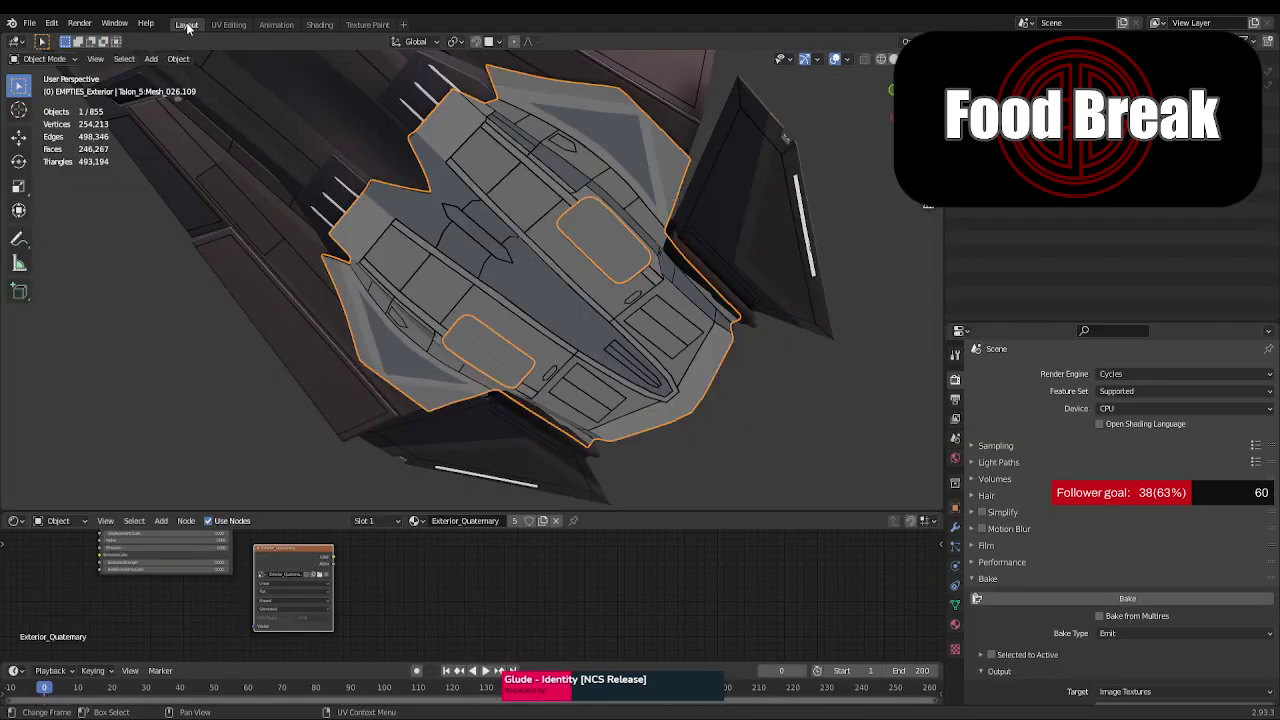
pyautogui.scroll(3, 285, 588)
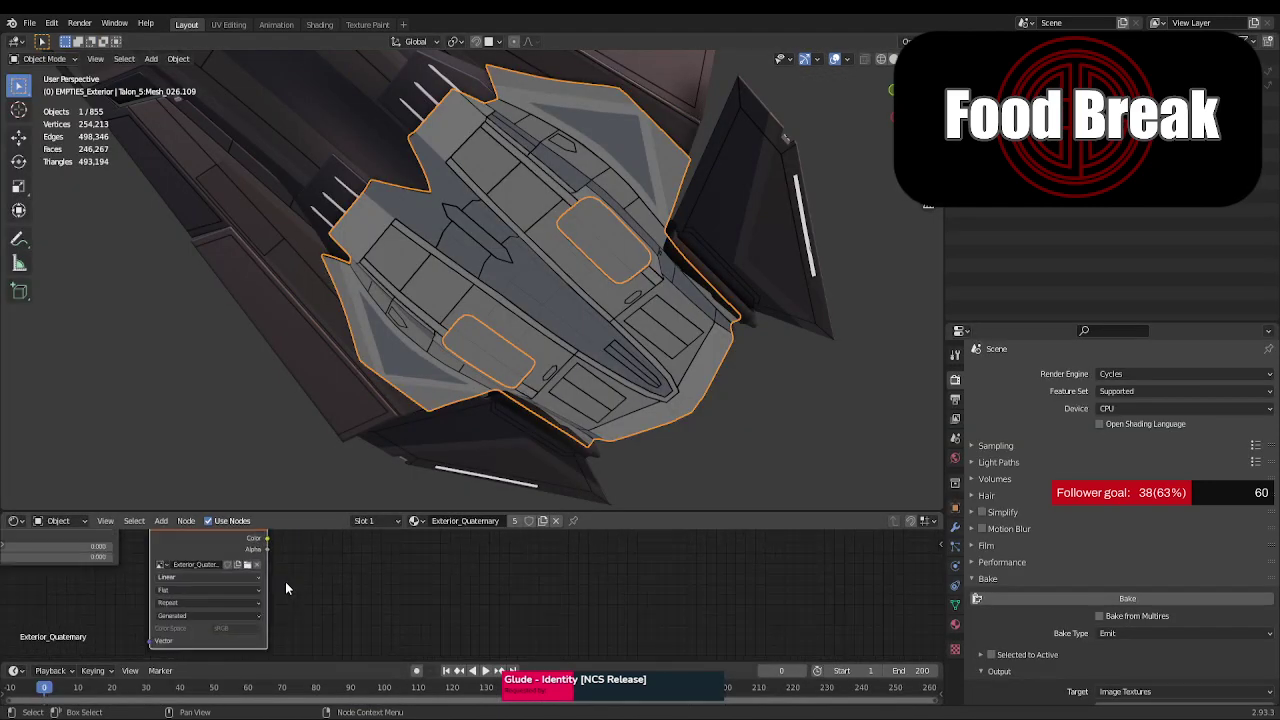
pyautogui.click(195, 564)
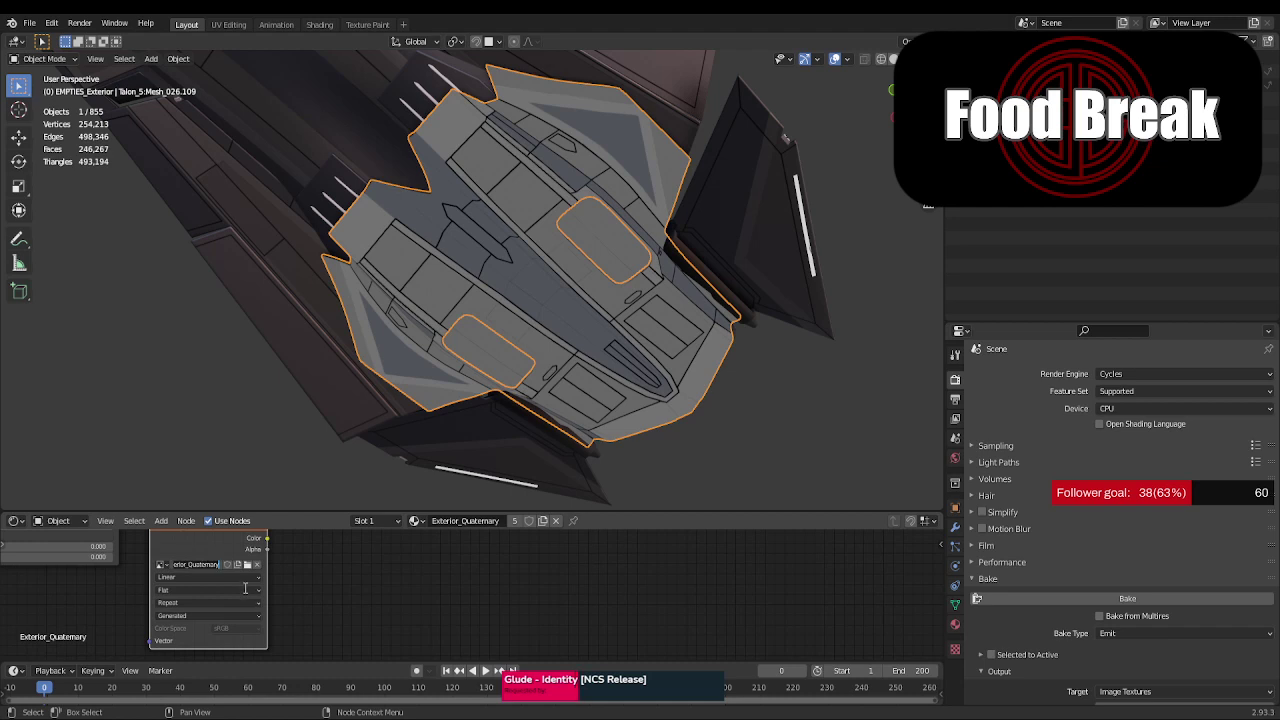
pyautogui.press('BackSpace')
pyautogui.write('Ex')
pyautogui.write('Exterio')
pyautogui.write('r')
pyautogui.write('_Quate')
pyautogui.write('rnary_')
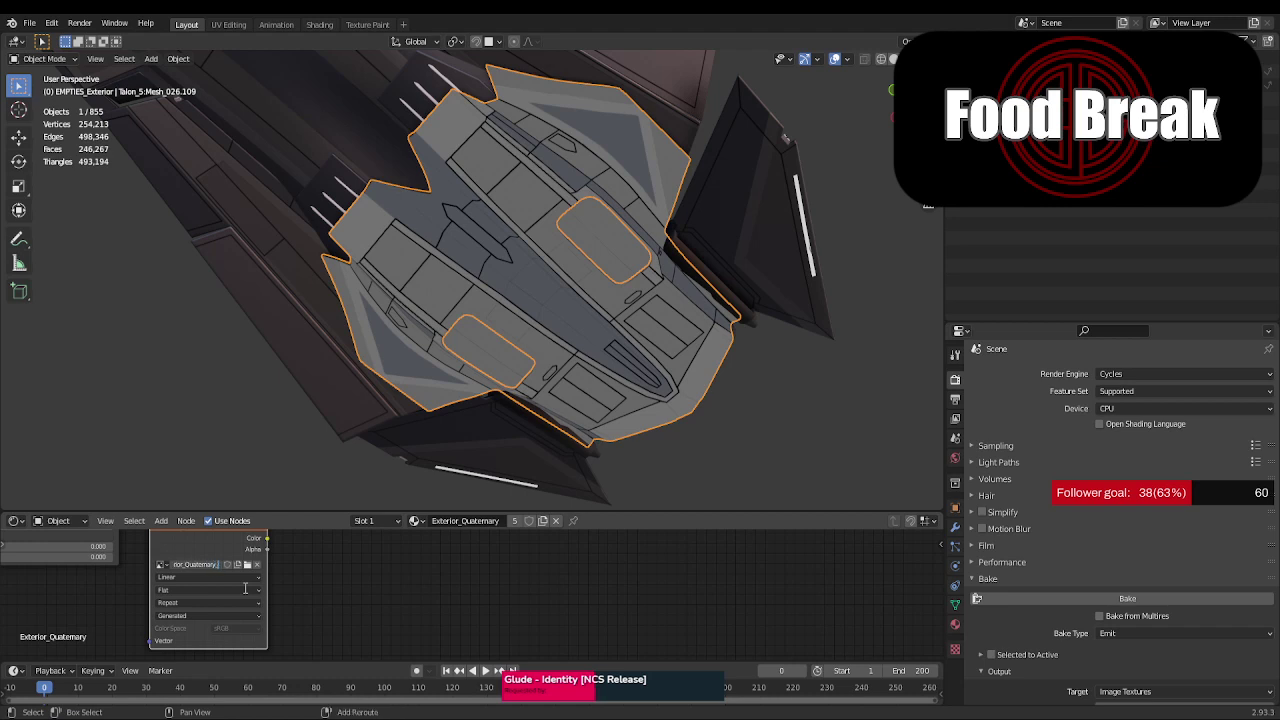
pyautogui.write('Albedo')
pyautogui.press('Return')
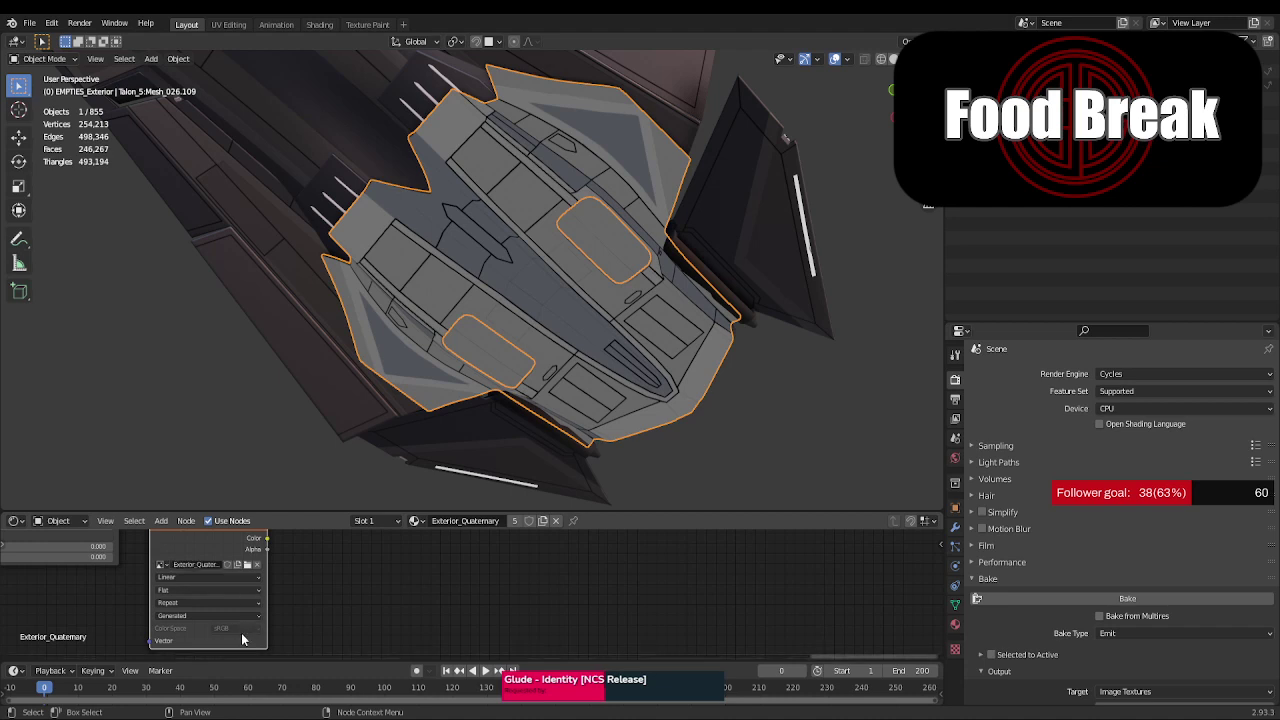
pyautogui.keyDown('shift'); pyautogui.scroll(2, 197, 553); pyautogui.keyUp('shift')
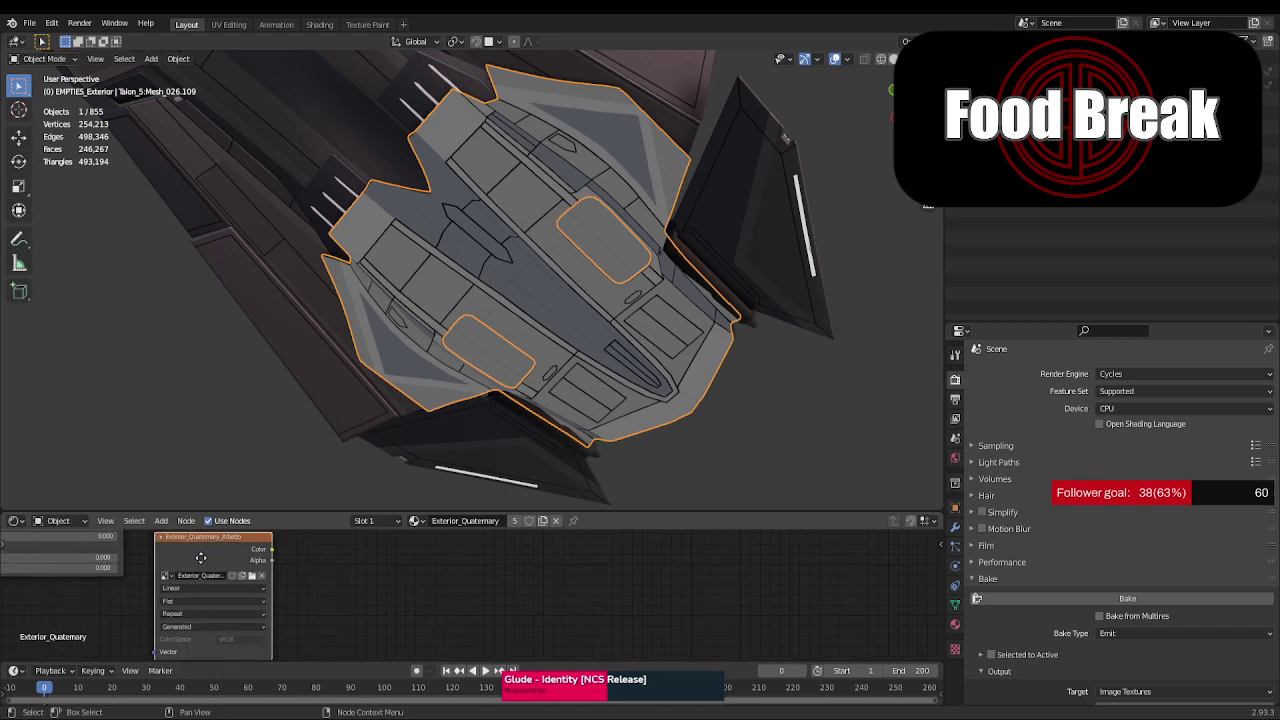
# - Display the Exterior_Quaternary_Albedo image in the UV editor and inspect the whole texture
pyautogui.click(228, 24)
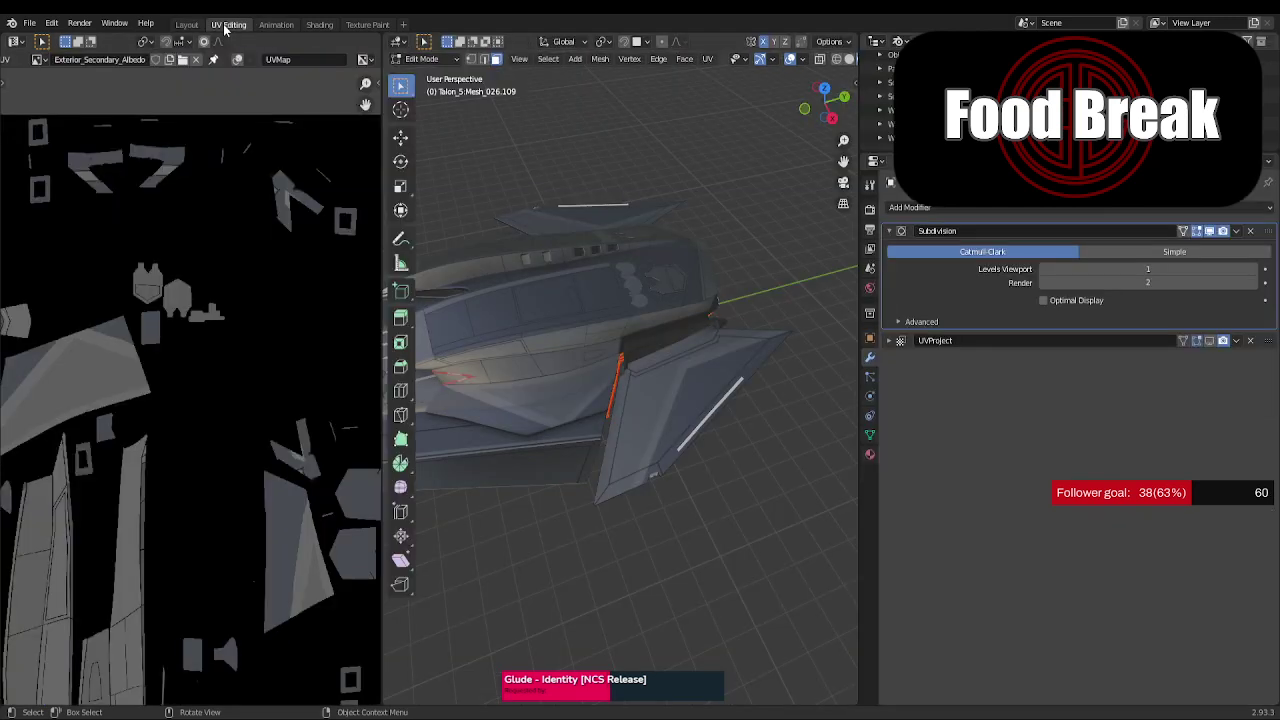
pyautogui.click(39, 59)
pyautogui.scroll(2, 68, 100)
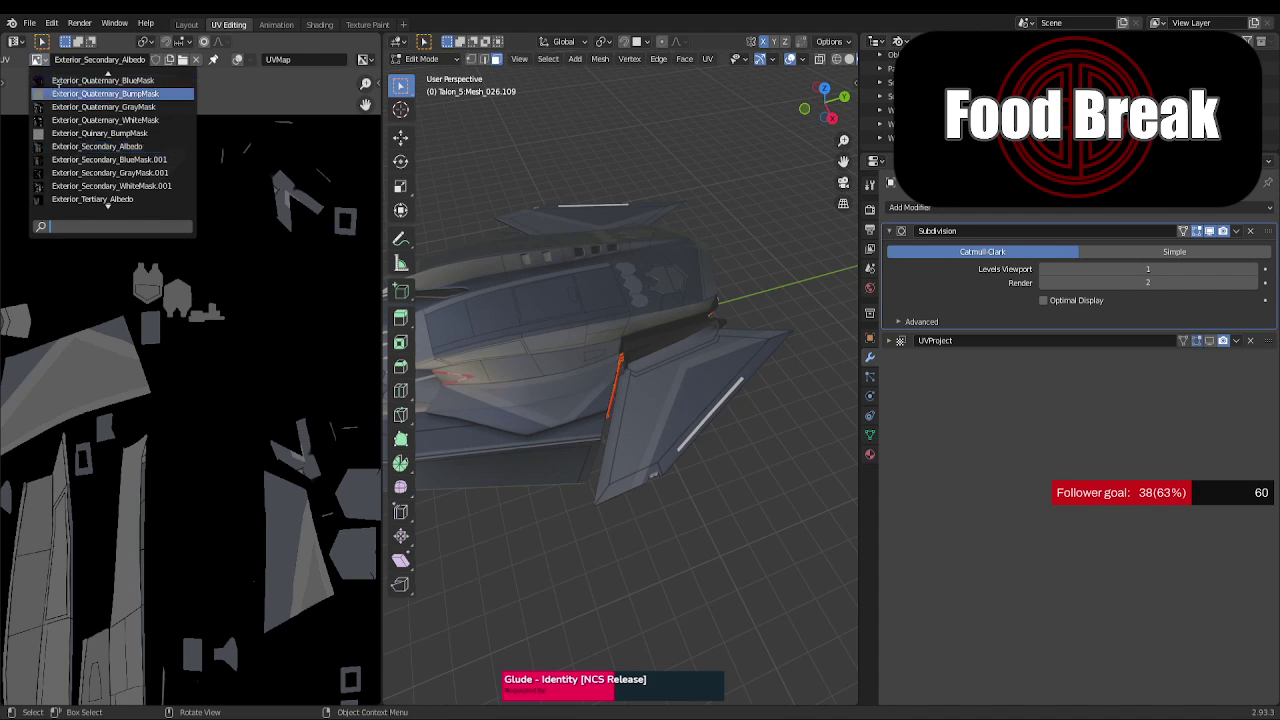
pyautogui.scroll(2, 68, 100)
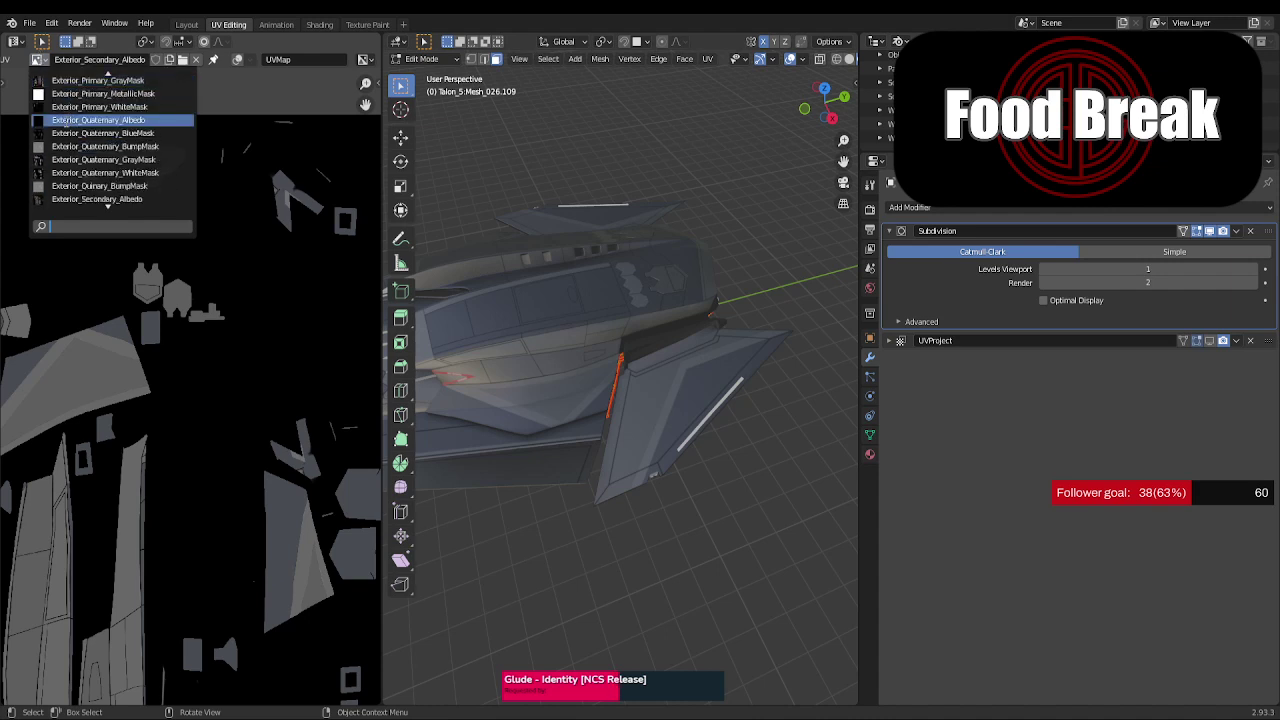
pyautogui.click(64, 119)
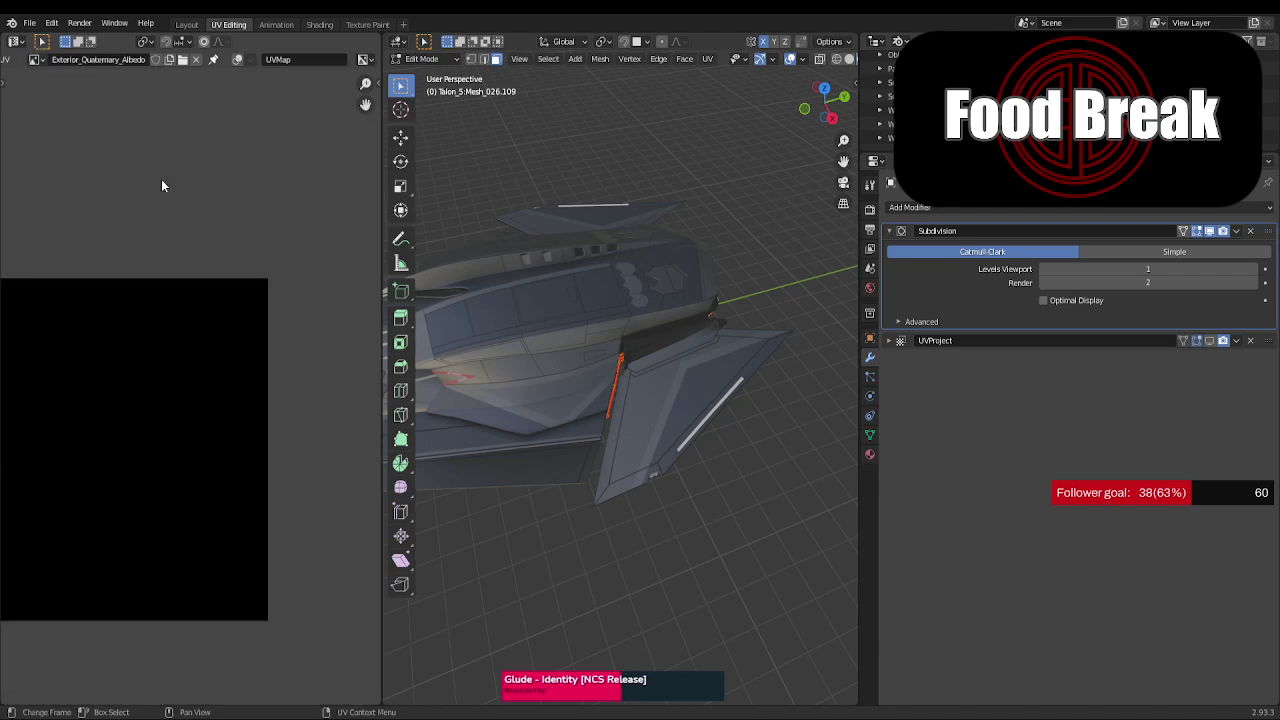
pyautogui.moveTo(87, 286); pyautogui.dragTo(160, 260, button='middle')
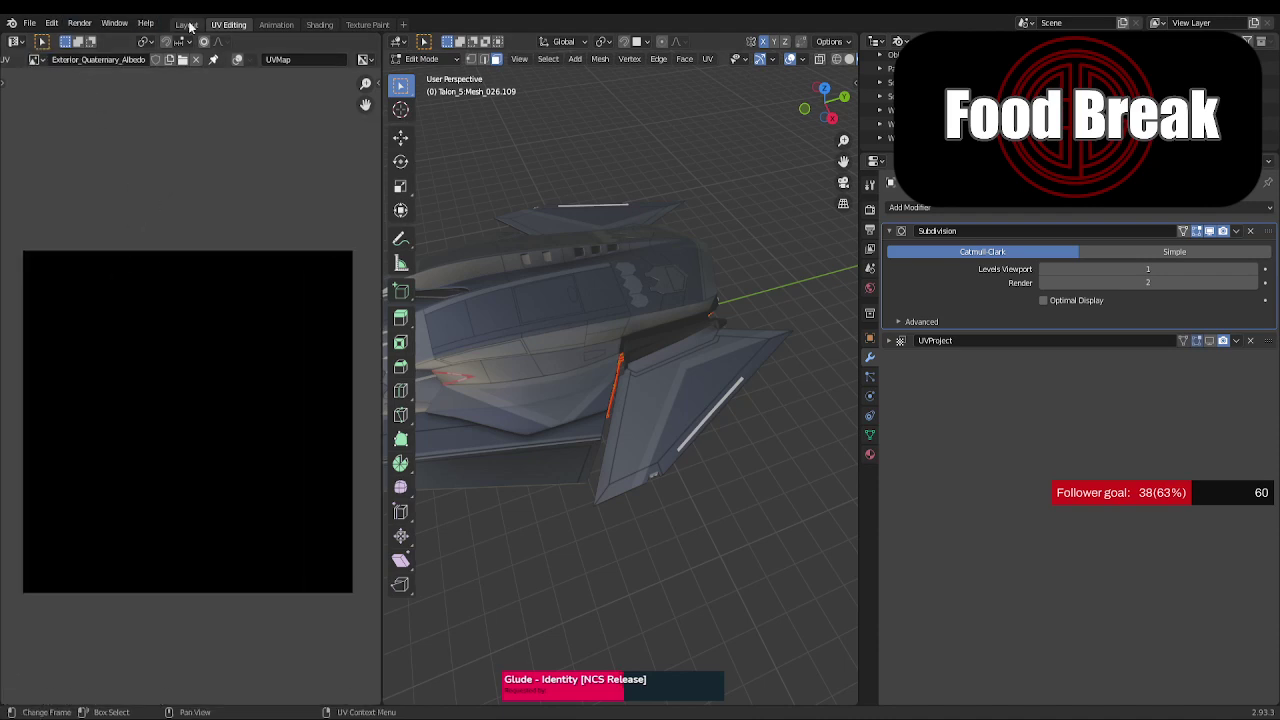
# - Try to bake the rear hull's Emit colours into Exterior_Quaternary_Albedo and check the image in the UV editor
pyautogui.click(189, 26)
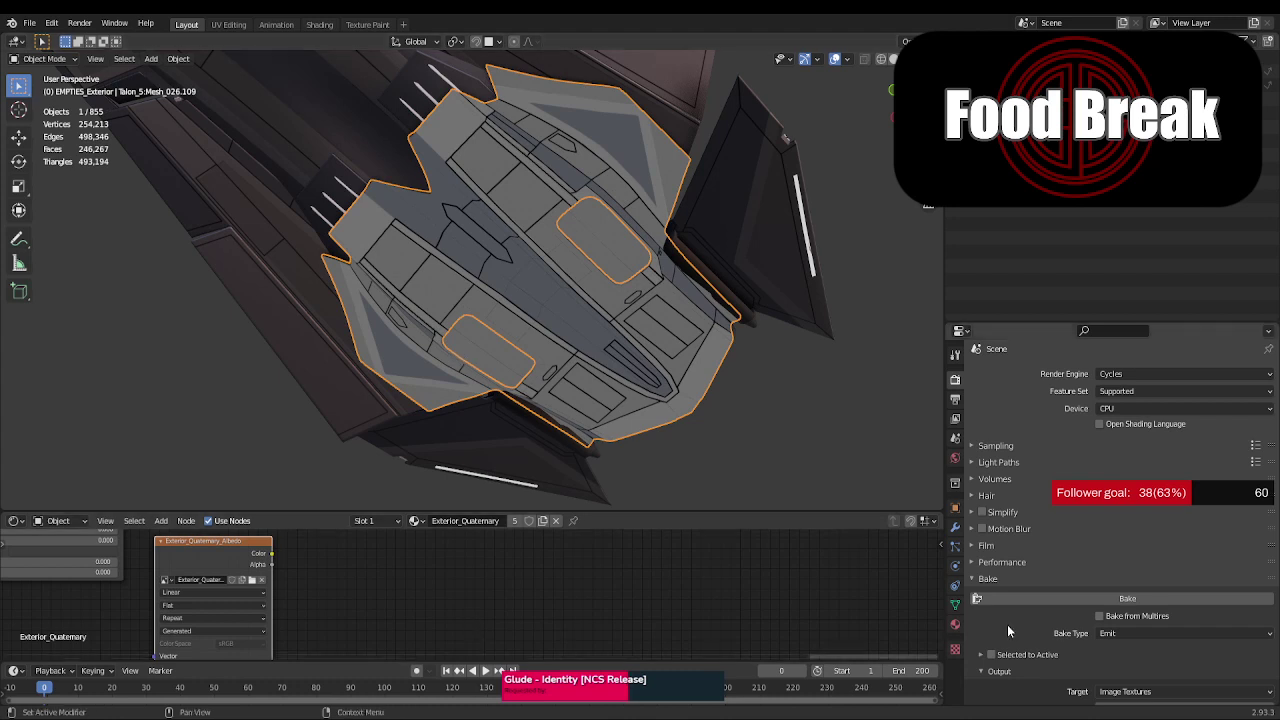
pyautogui.click(1152, 599)
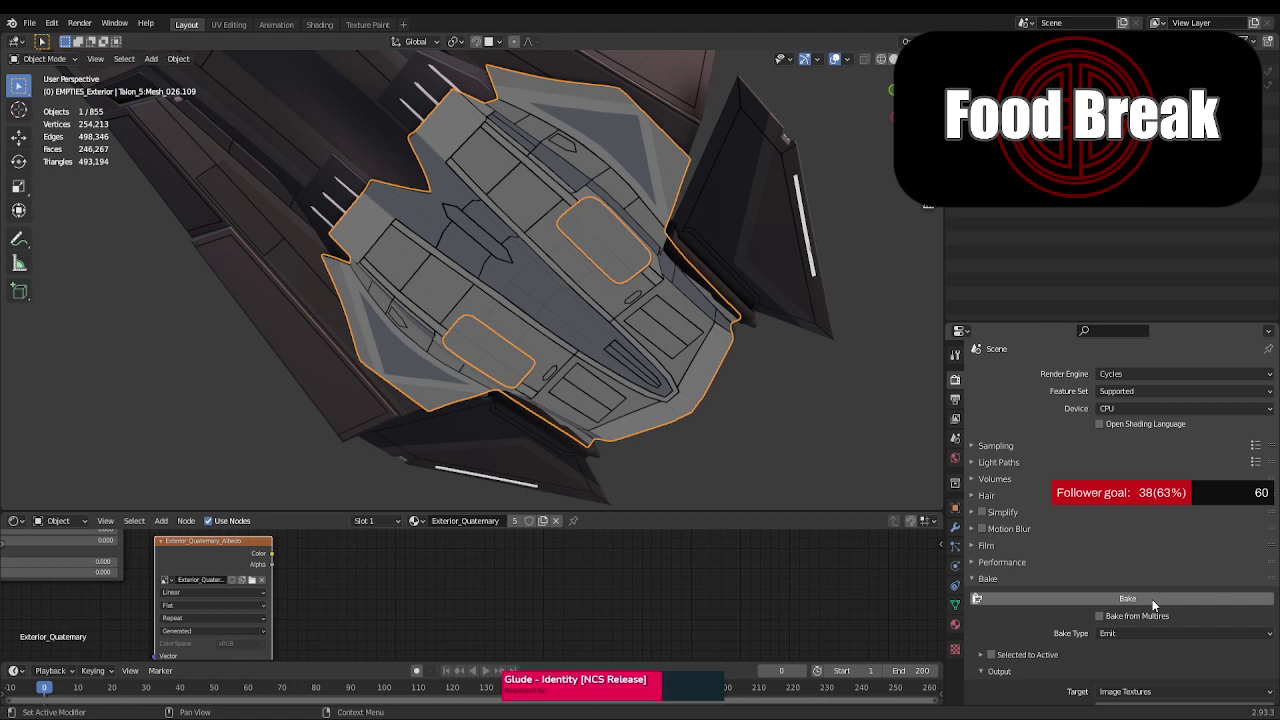
pyautogui.click(1152, 599)
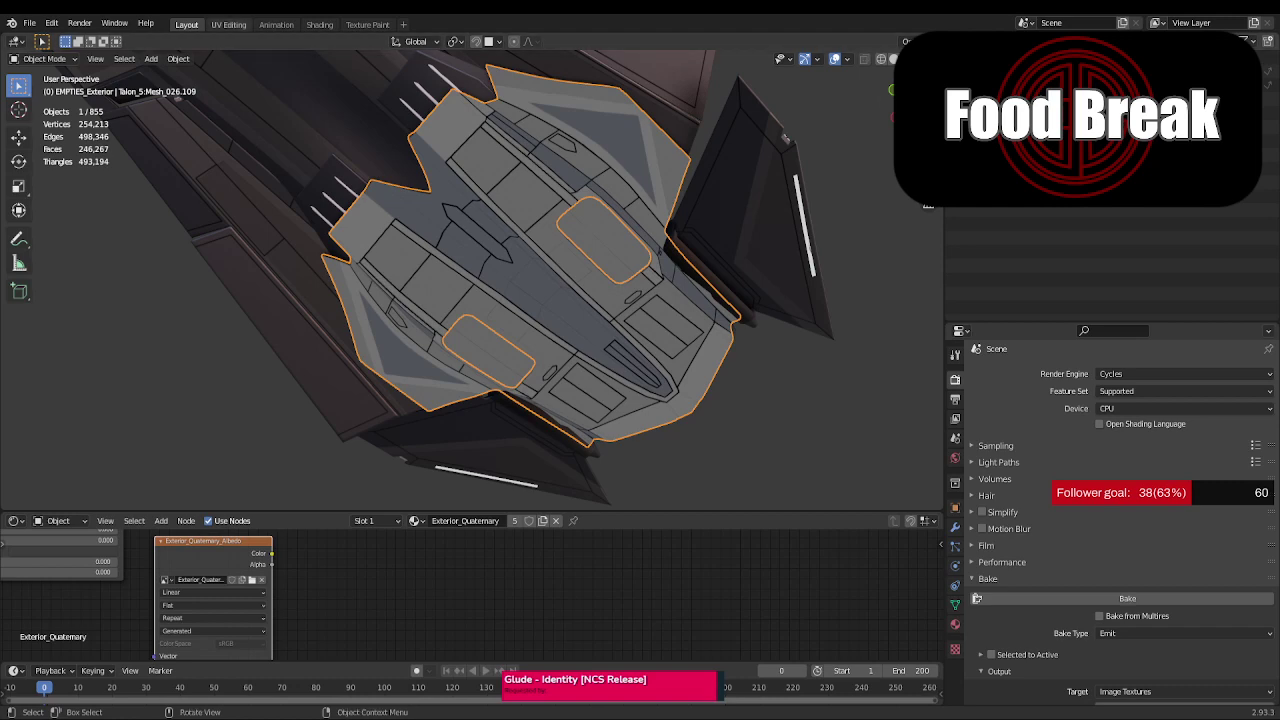
pyautogui.click(229, 24)
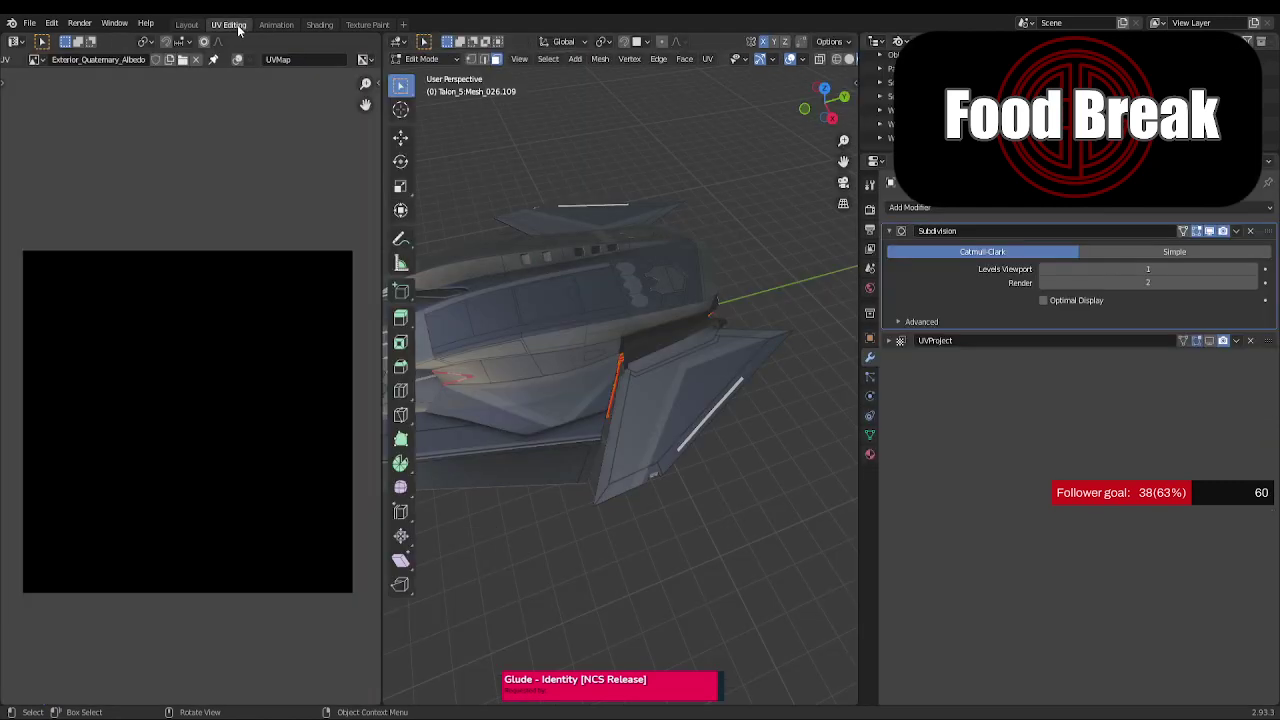
pyautogui.click(186, 24)
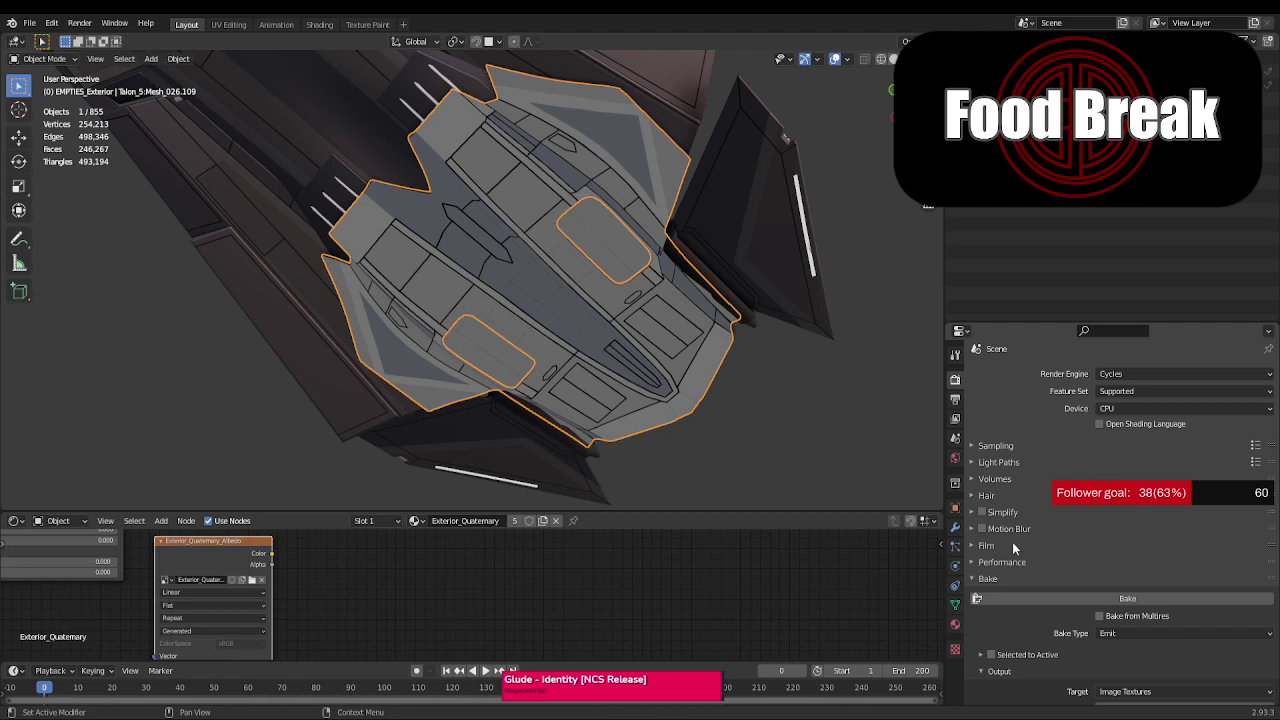
# - Remove the Subdivision and UVProject modifiers from the rear underside hull piece
pyautogui.click(955, 528)
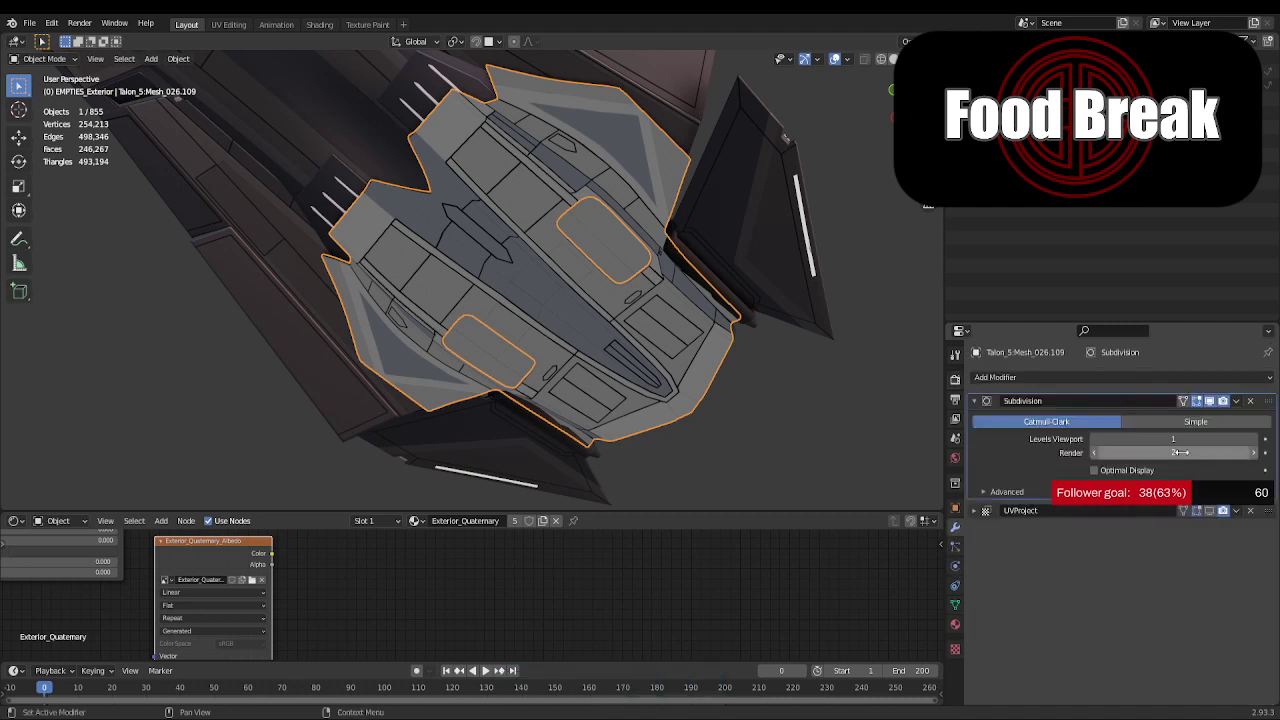
pyautogui.click(1251, 401)
pyautogui.click(1251, 401)
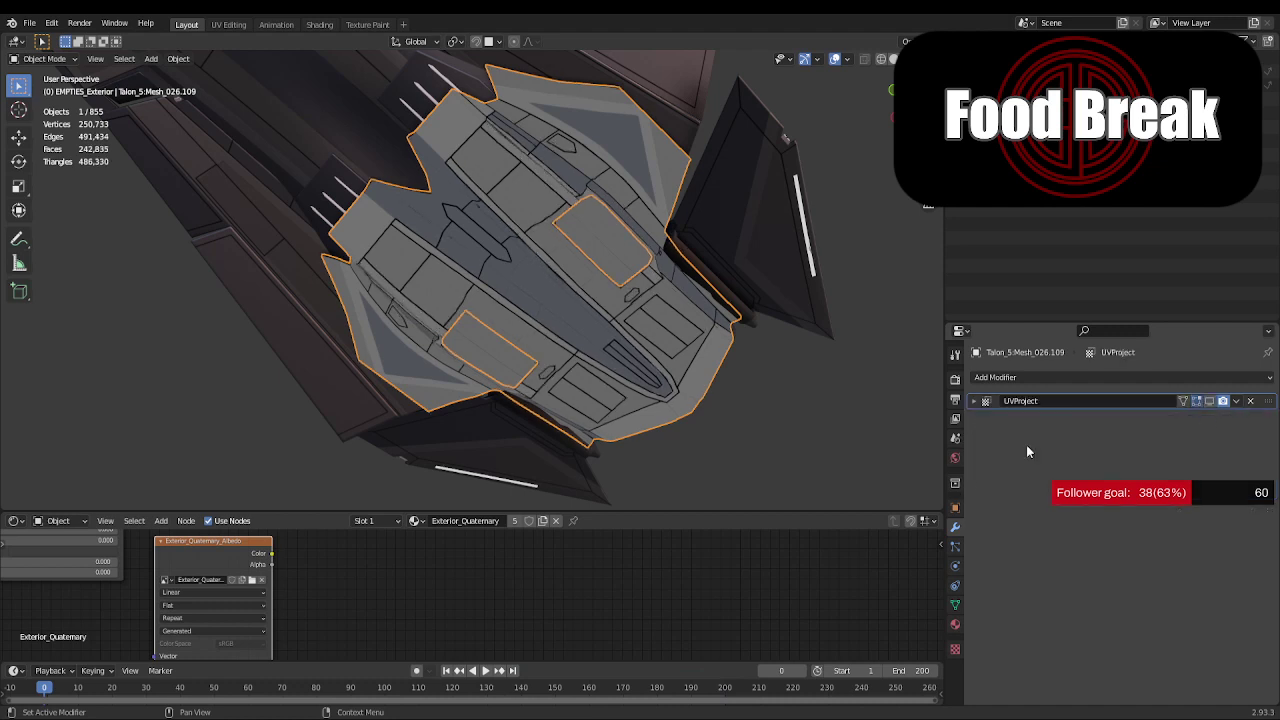
# - Bake the rear hull's Emit colours into Exterior_Quaternary_Albedo and inspect the texture in the UV editor
pyautogui.click(955, 380)
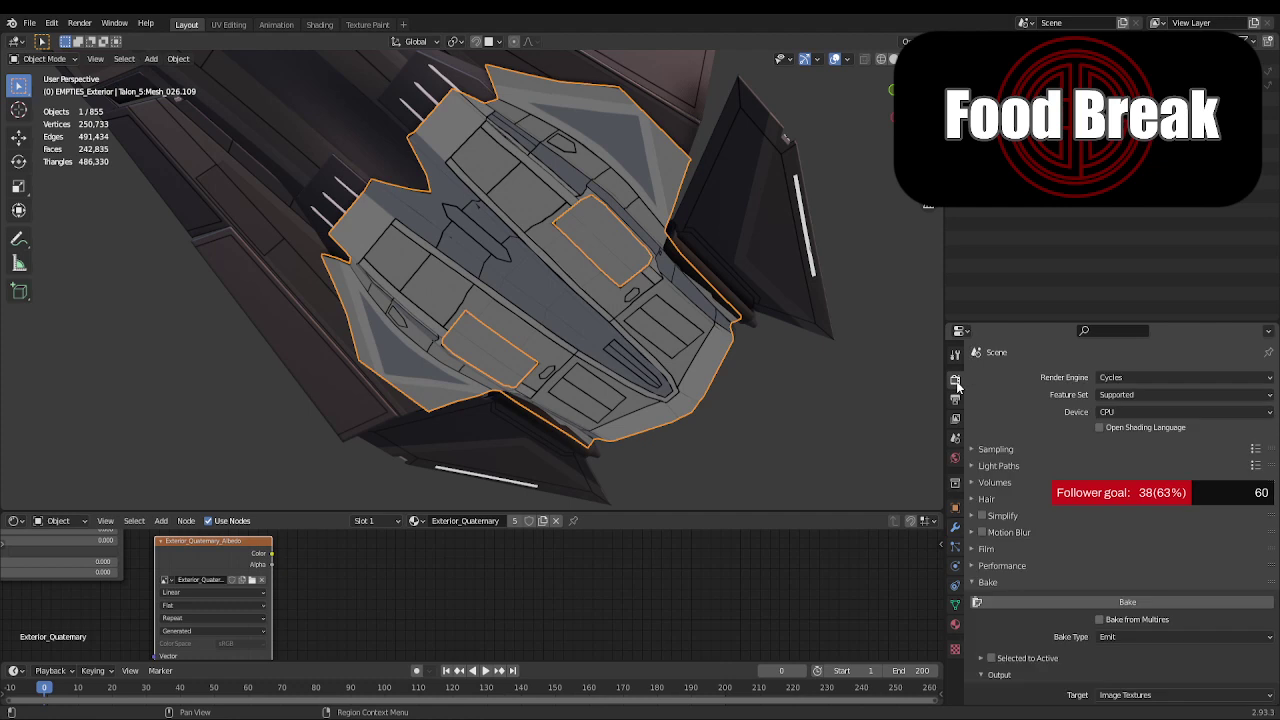
pyautogui.click(1100, 601)
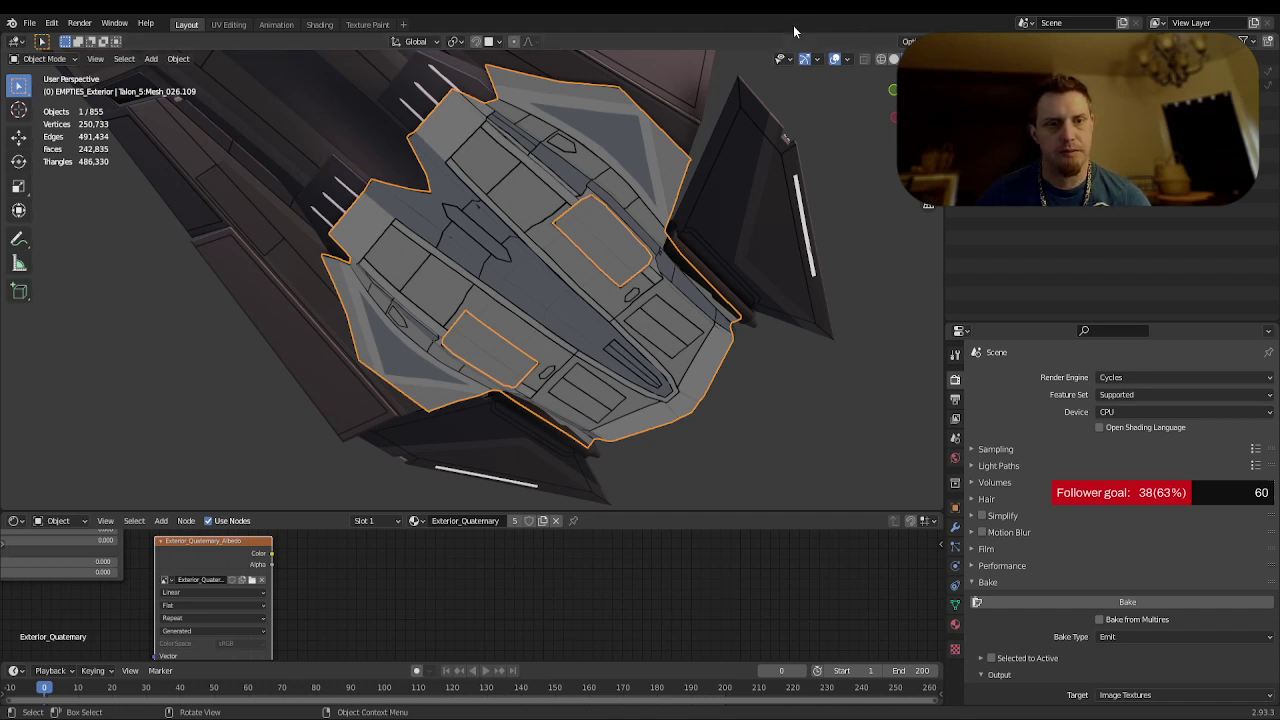
pyautogui.click(229, 24)
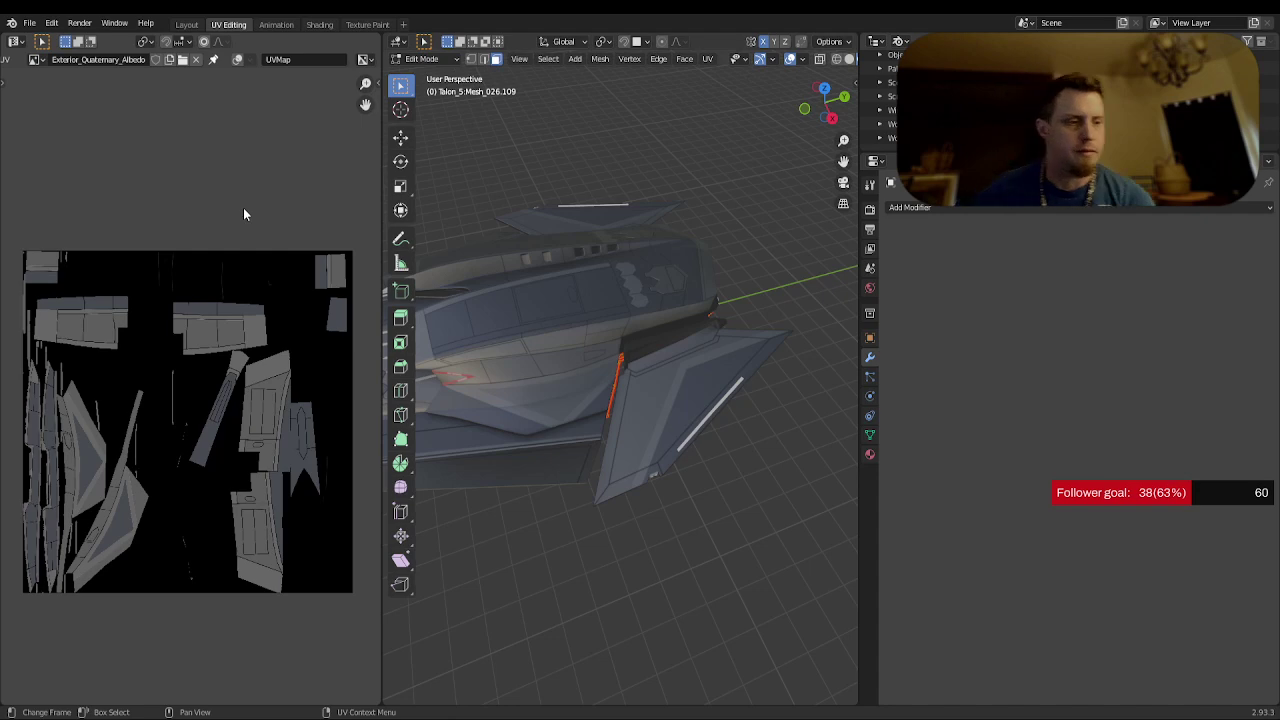
pyautogui.click(187, 25)
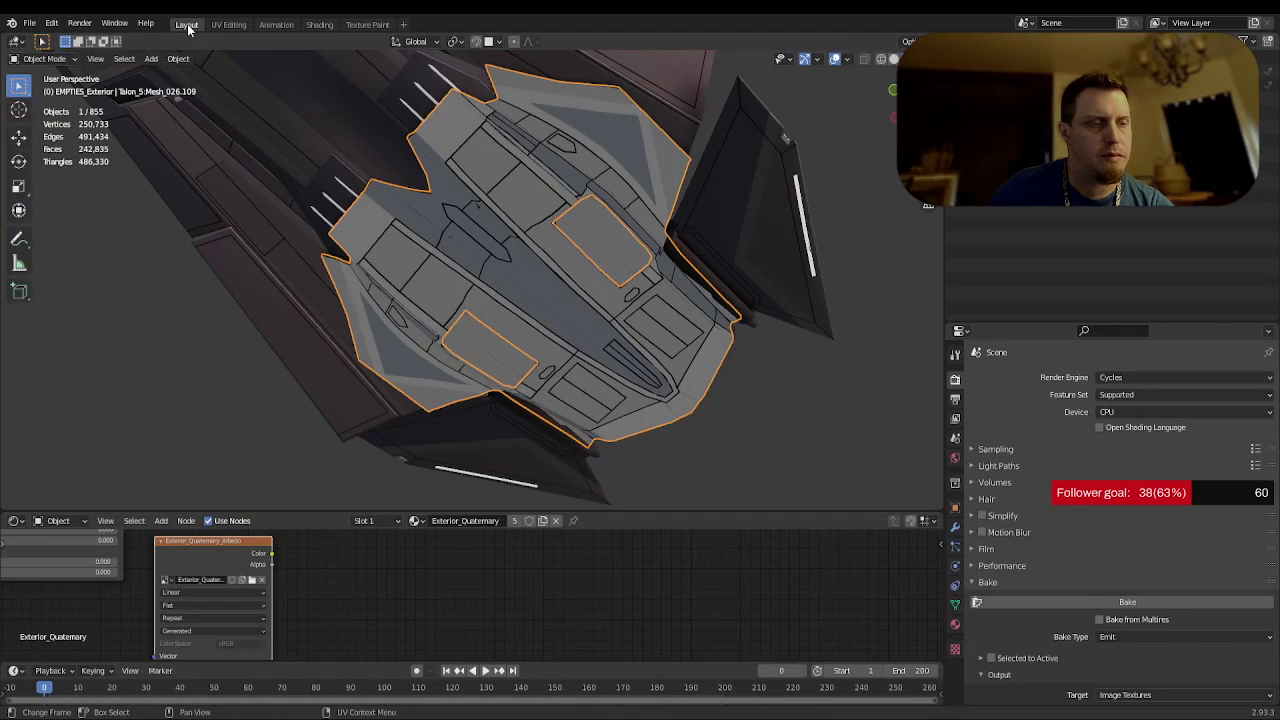
# - Select the narrow rounded panel on the rear hull's underside, bake its Emit colours into Exterior_Quaternary_Albedo, and check the texture
pyautogui.click(490, 371)
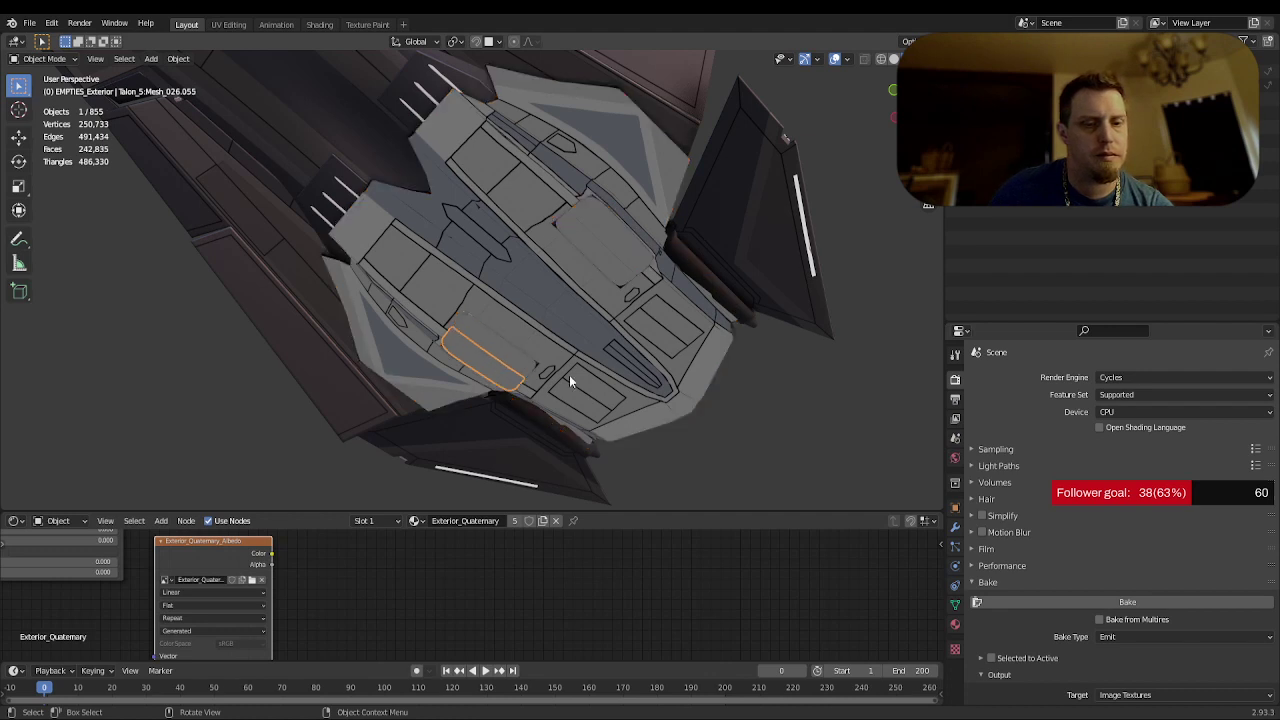
pyautogui.click(1104, 601)
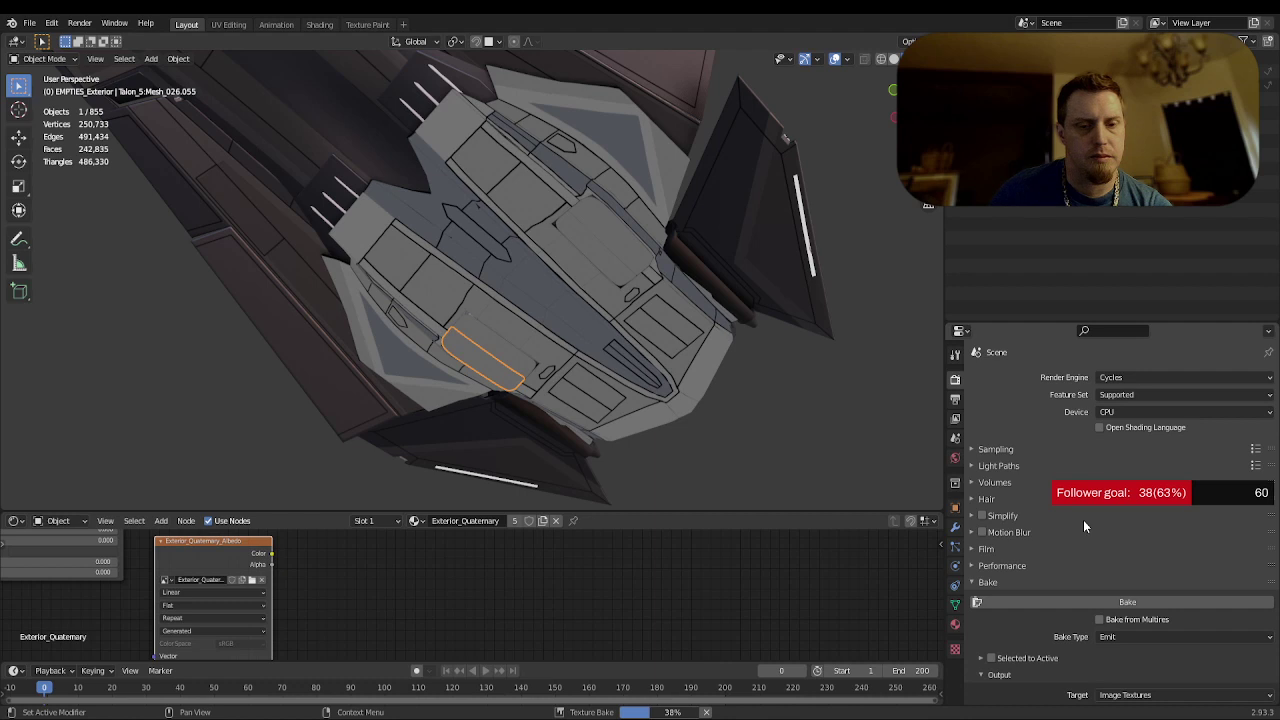
pyautogui.click(954, 528)
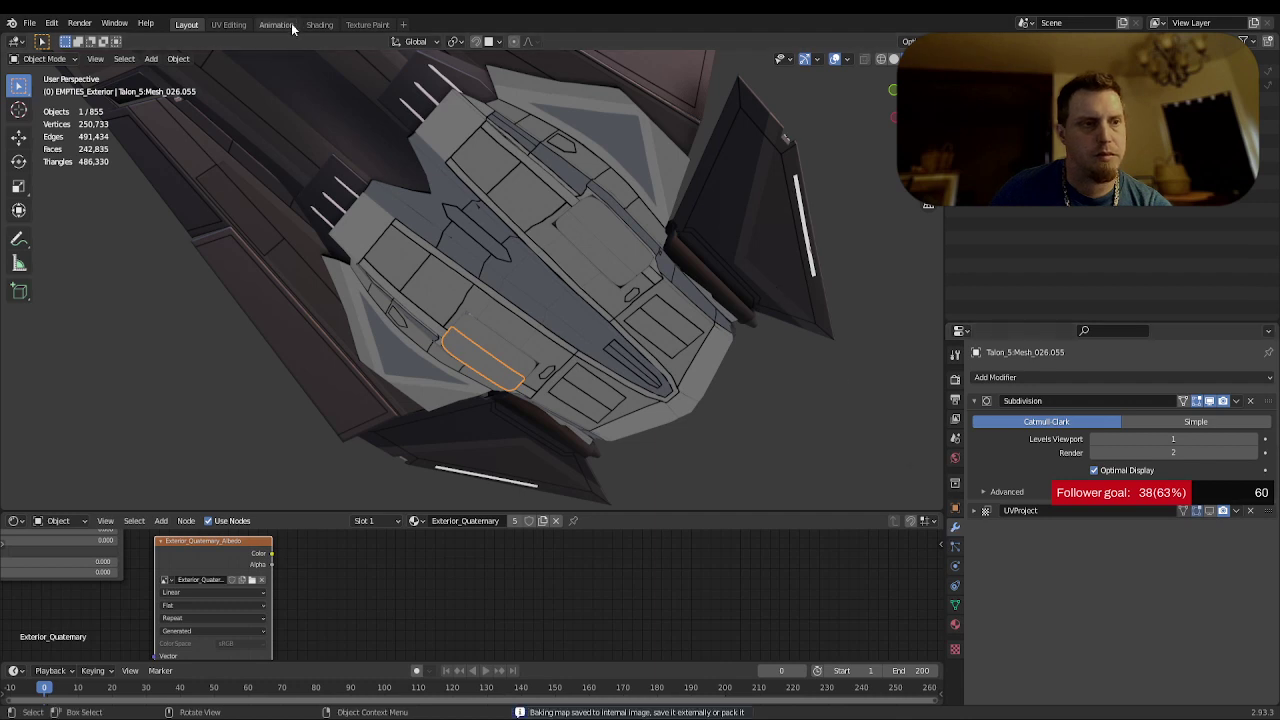
pyautogui.click(229, 25)
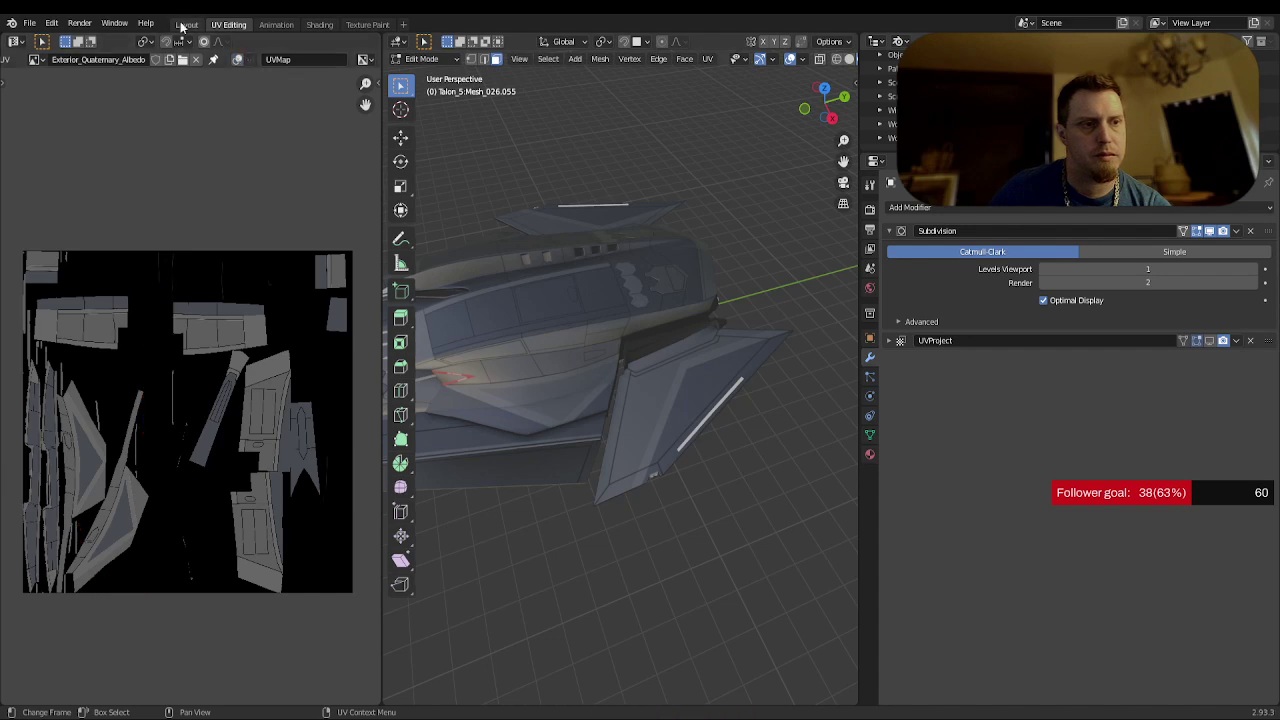
# - Remove the Subdivision and UVProject modifiers from the narrow rounded panel on the rear hull's underside
pyautogui.click(184, 25)
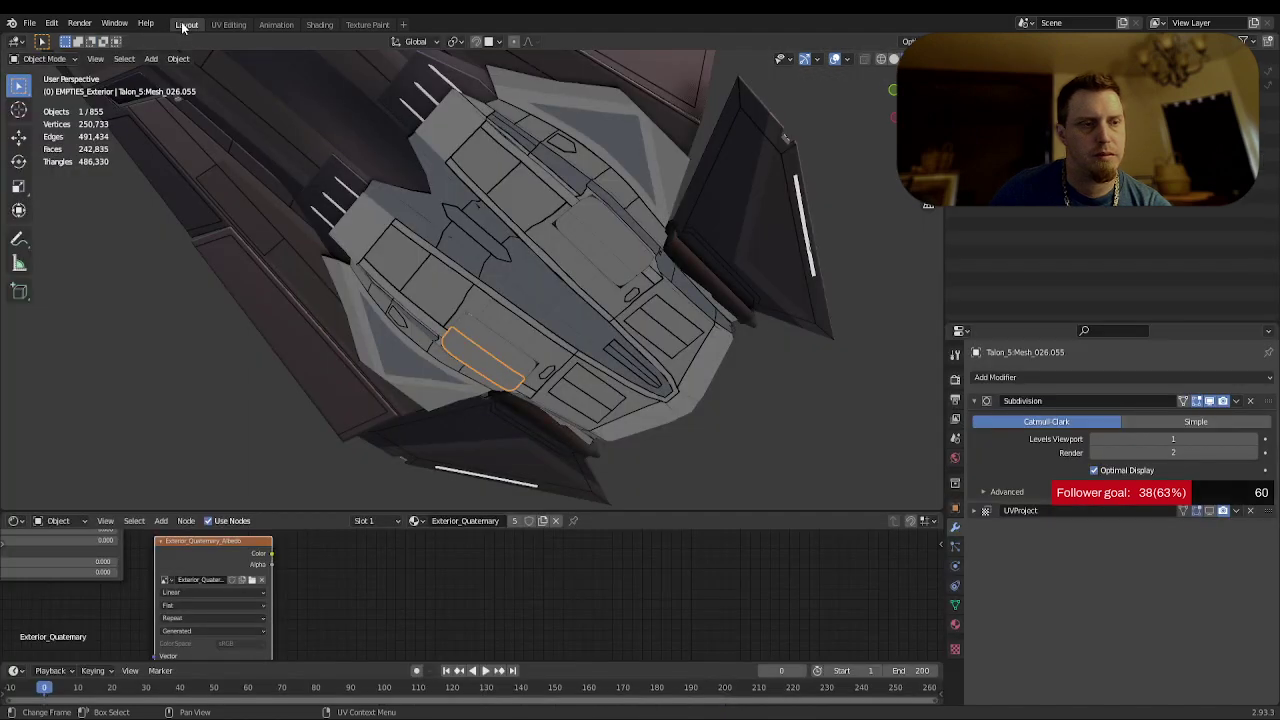
pyautogui.click(1250, 401)
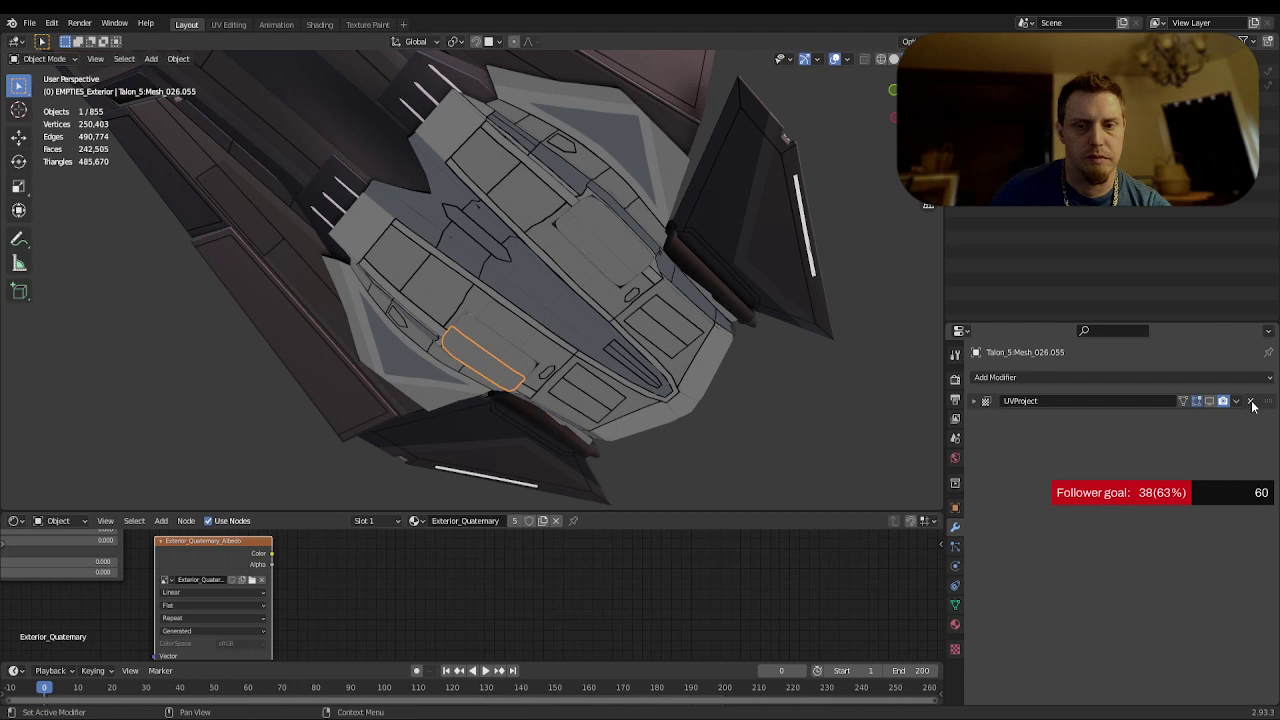
pyautogui.click(1250, 401)
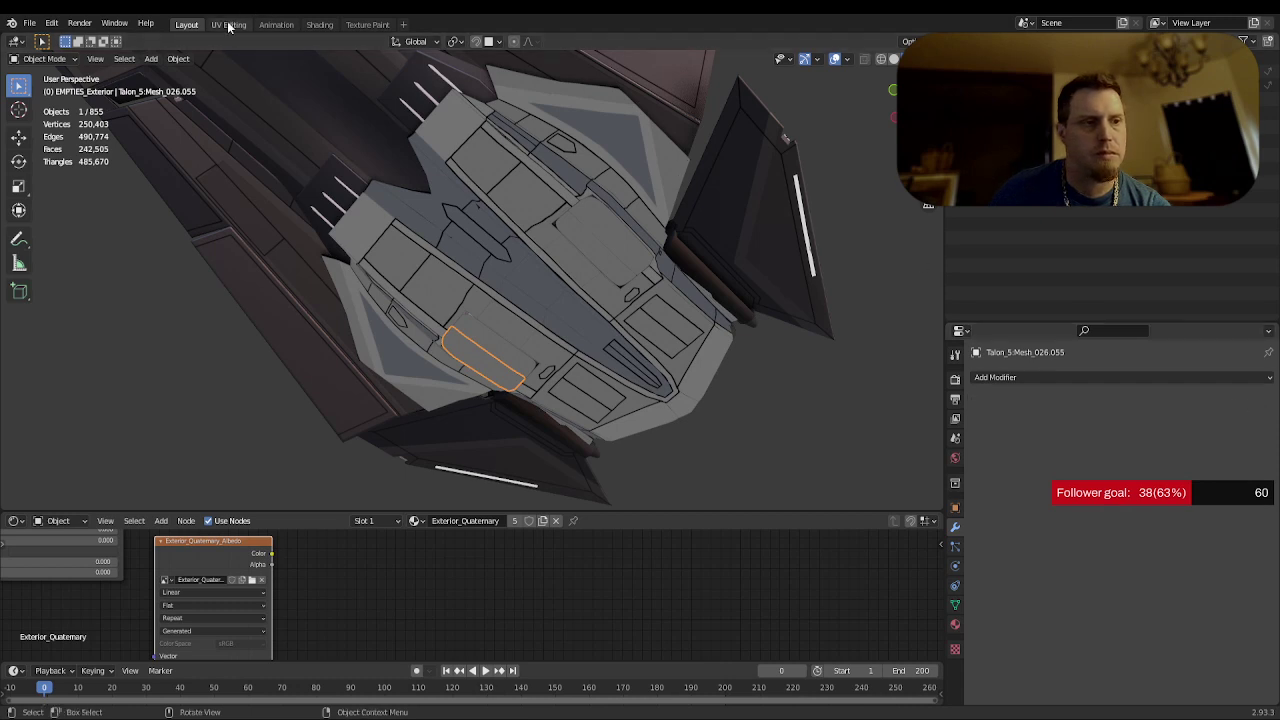
# - Bake the Emit colours of the selected outer rounded panel on the rear hull's underside into Exterior_Quaternary_Albedo
pyautogui.click(955, 379)
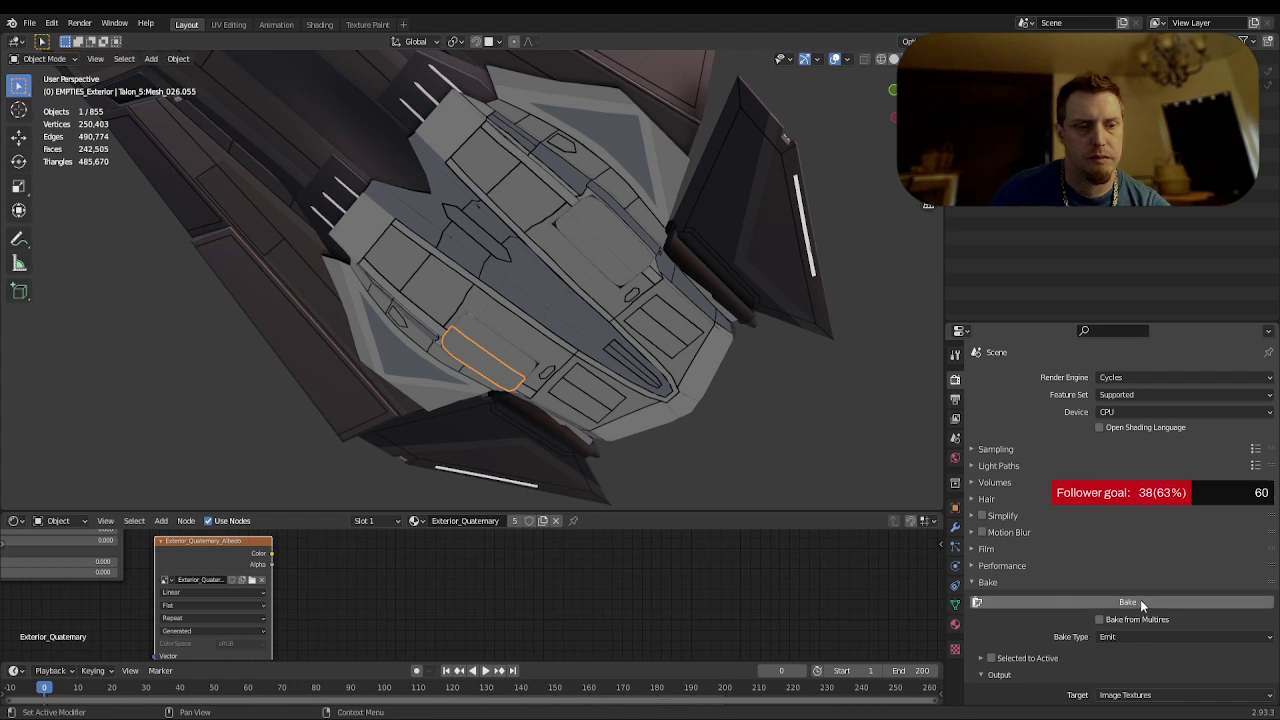
pyautogui.click(1140, 601)
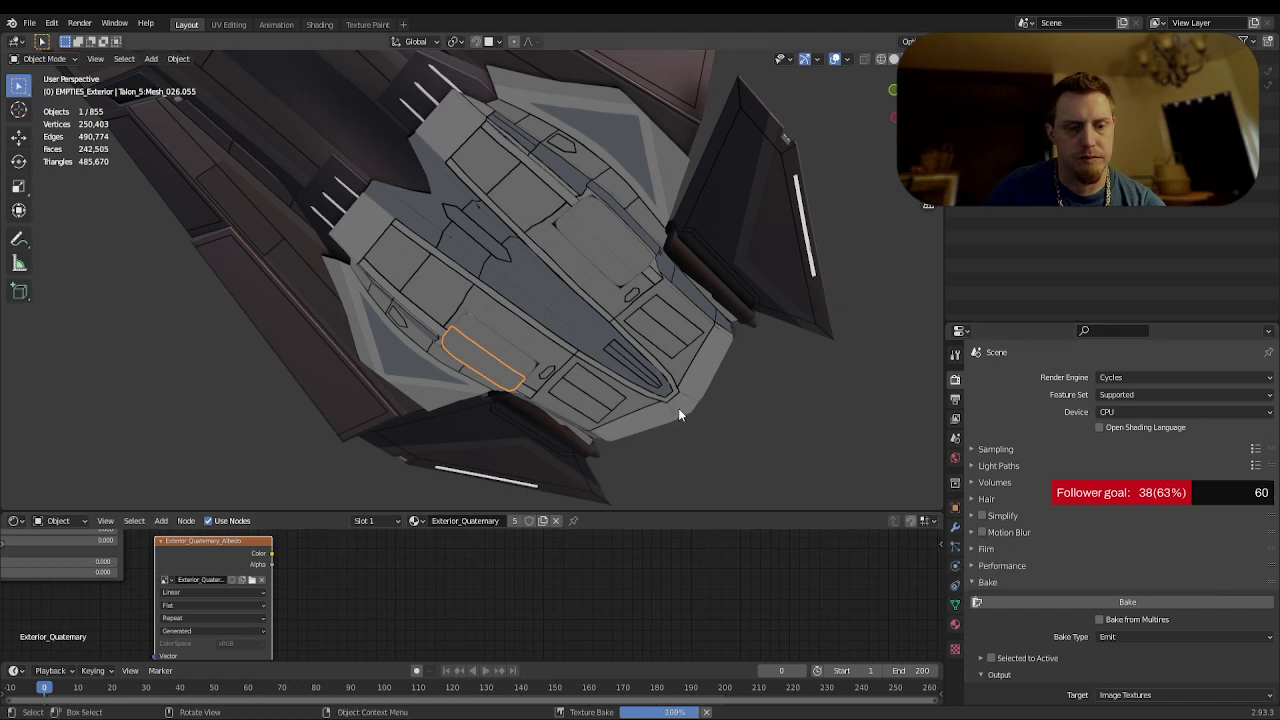
# - Select the adjoining inner rounded panel on the same side of the underside and remove its Subdivision and UVProject modifiers
pyautogui.click(519, 368)
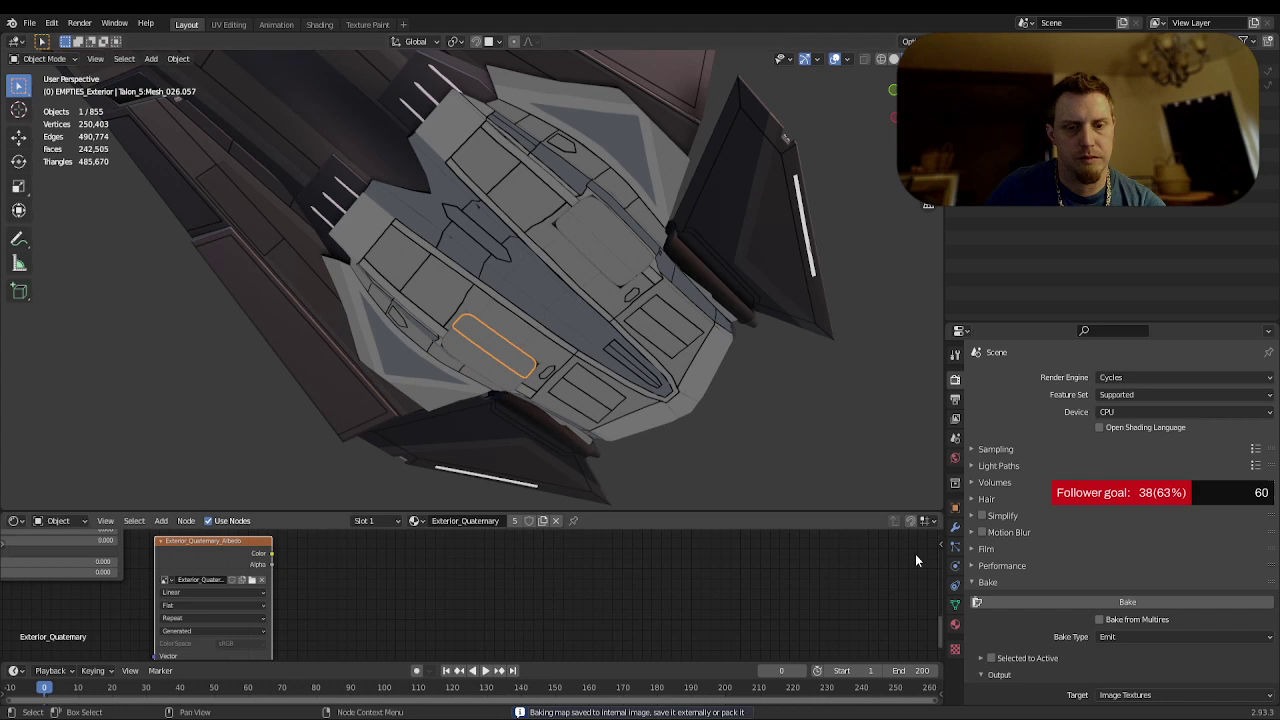
pyautogui.click(955, 527)
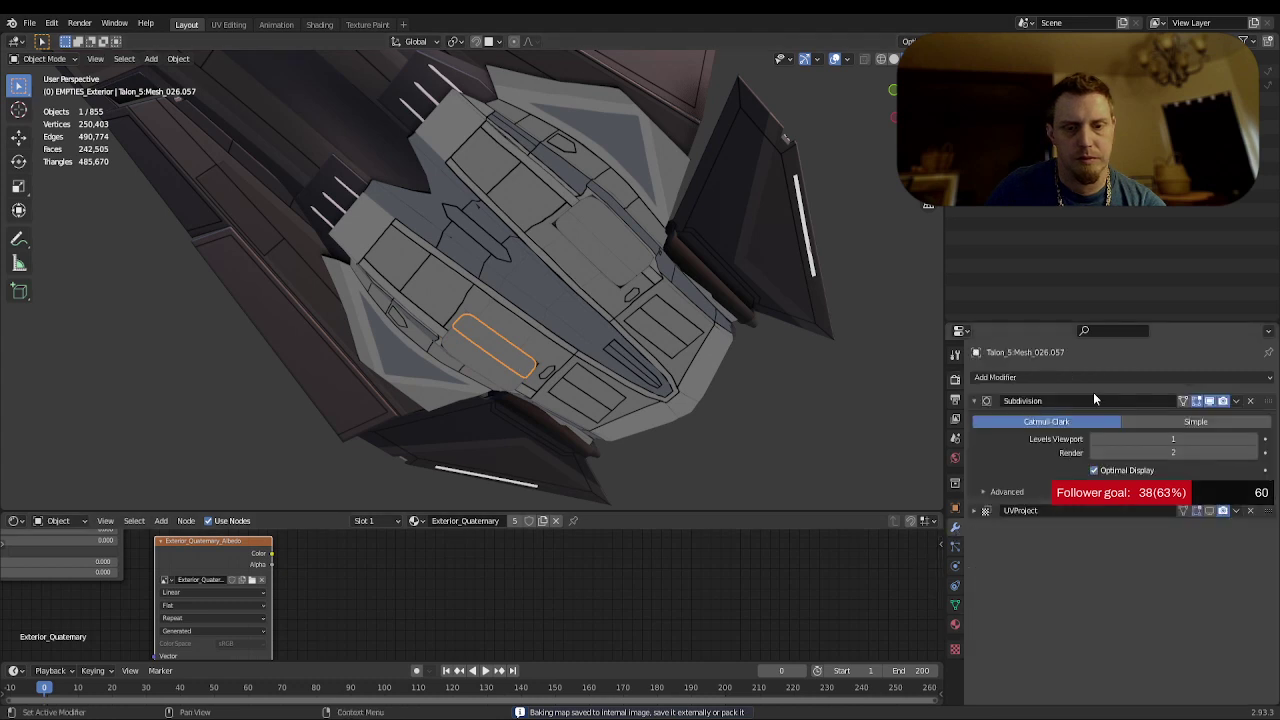
pyautogui.click(1250, 401)
pyautogui.click(1250, 401)
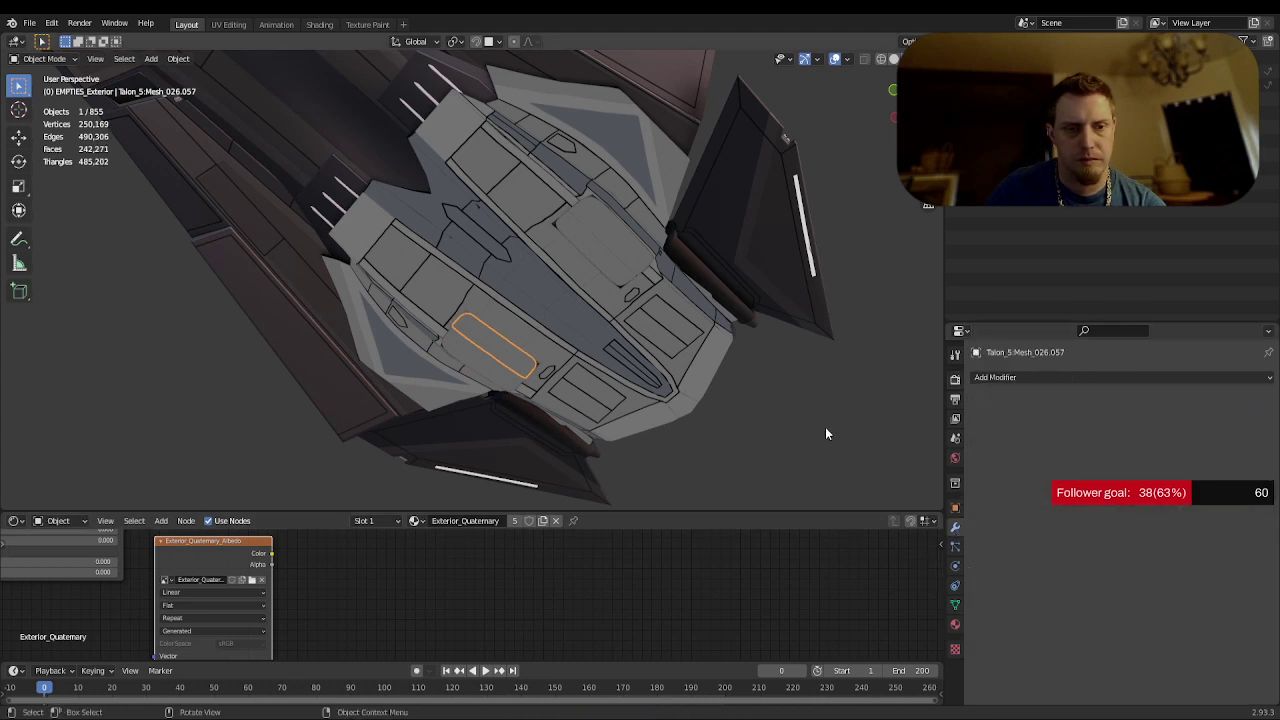
# - Bake the inner rounded panel's Emit colours into Exterior_Quaternary_Albedo and check the texture in the UV editor
pyautogui.click(955, 379)
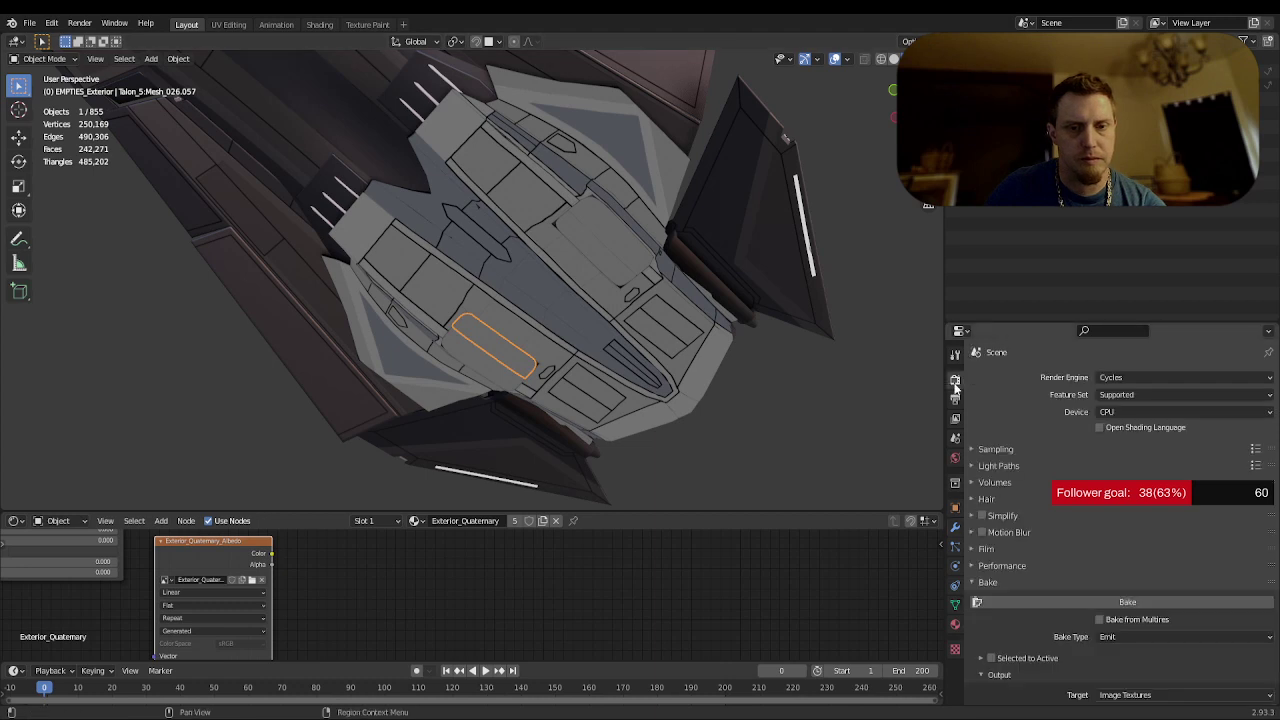
pyautogui.click(1138, 603)
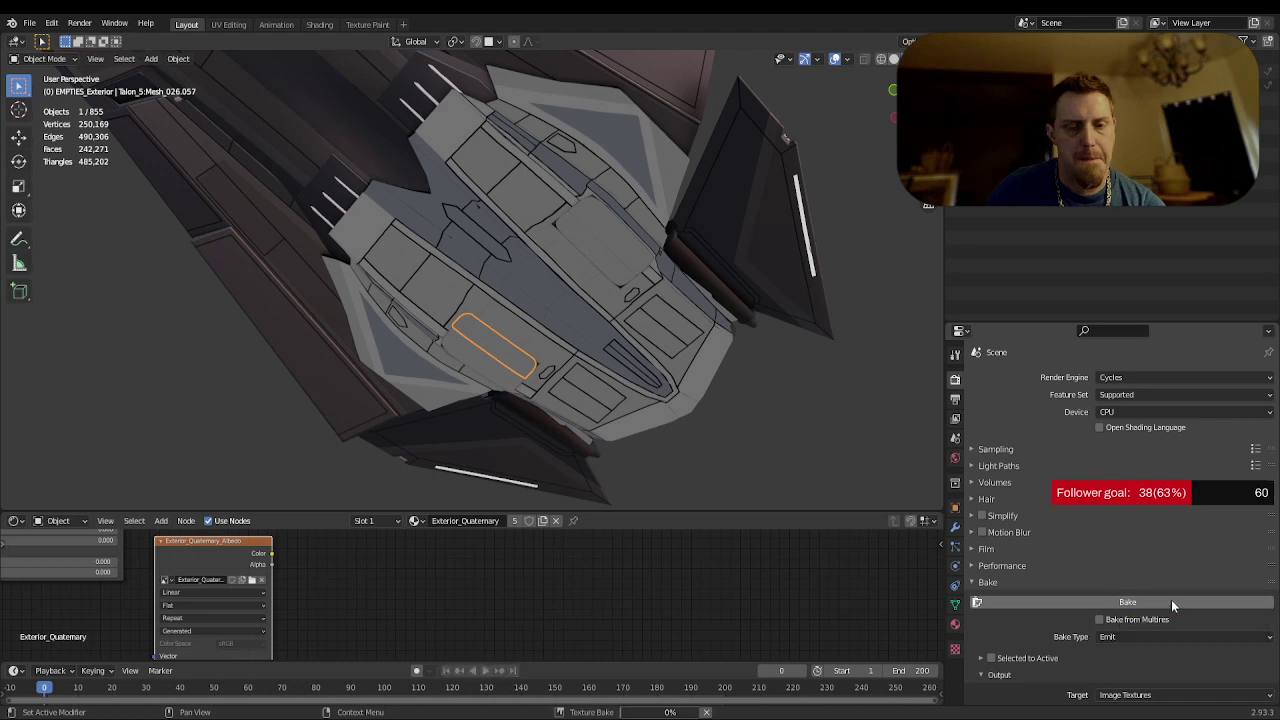
pyautogui.click(228, 24)
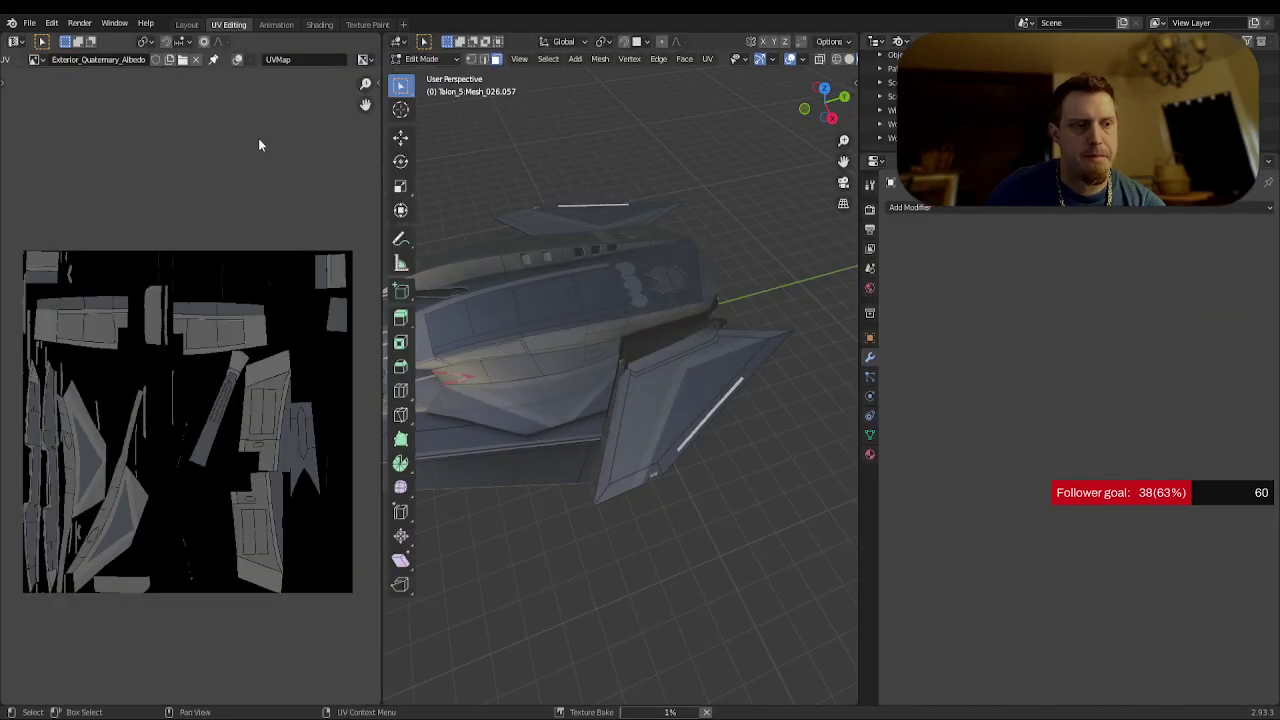
pyautogui.click(187, 25)
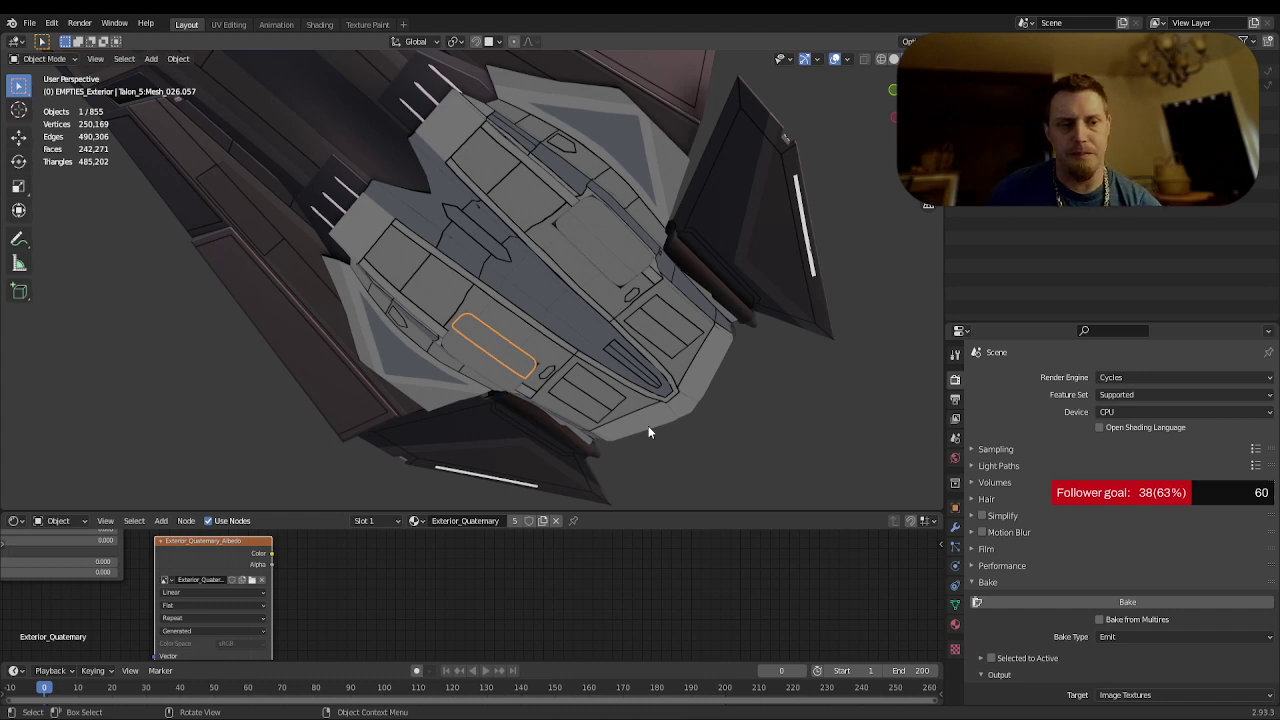
pyautogui.click(229, 25)
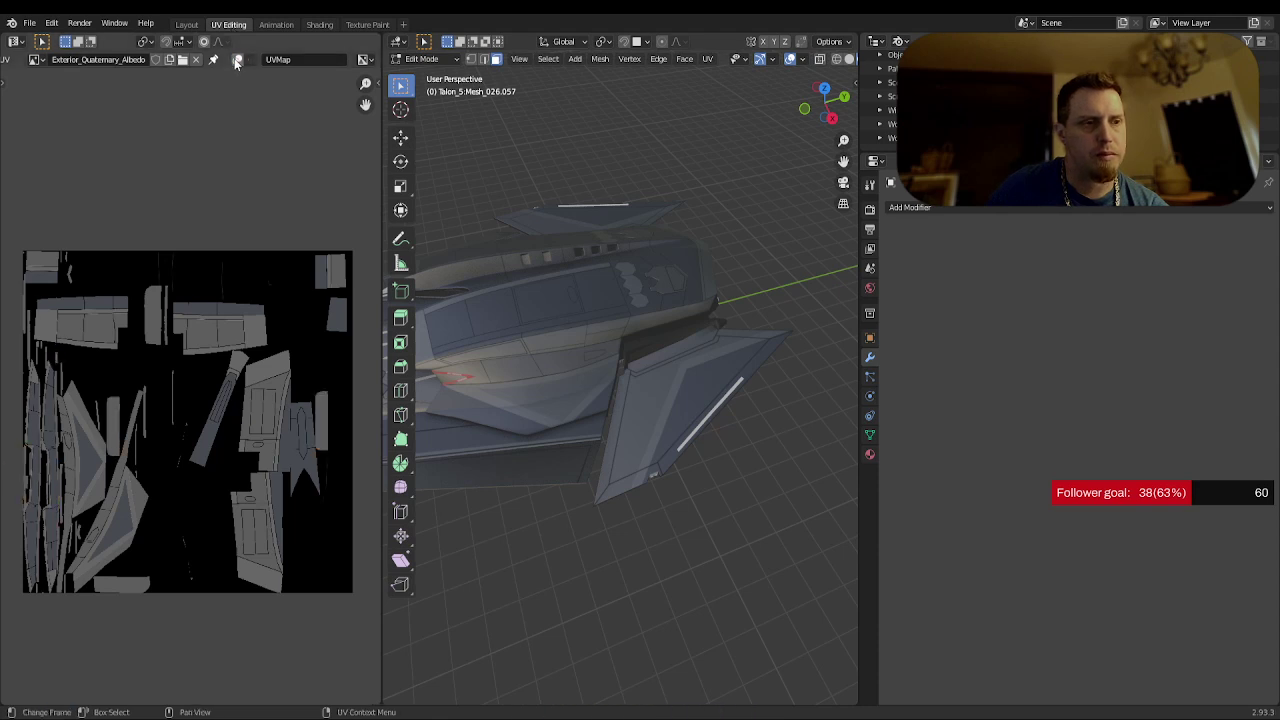
pyautogui.click(187, 25)
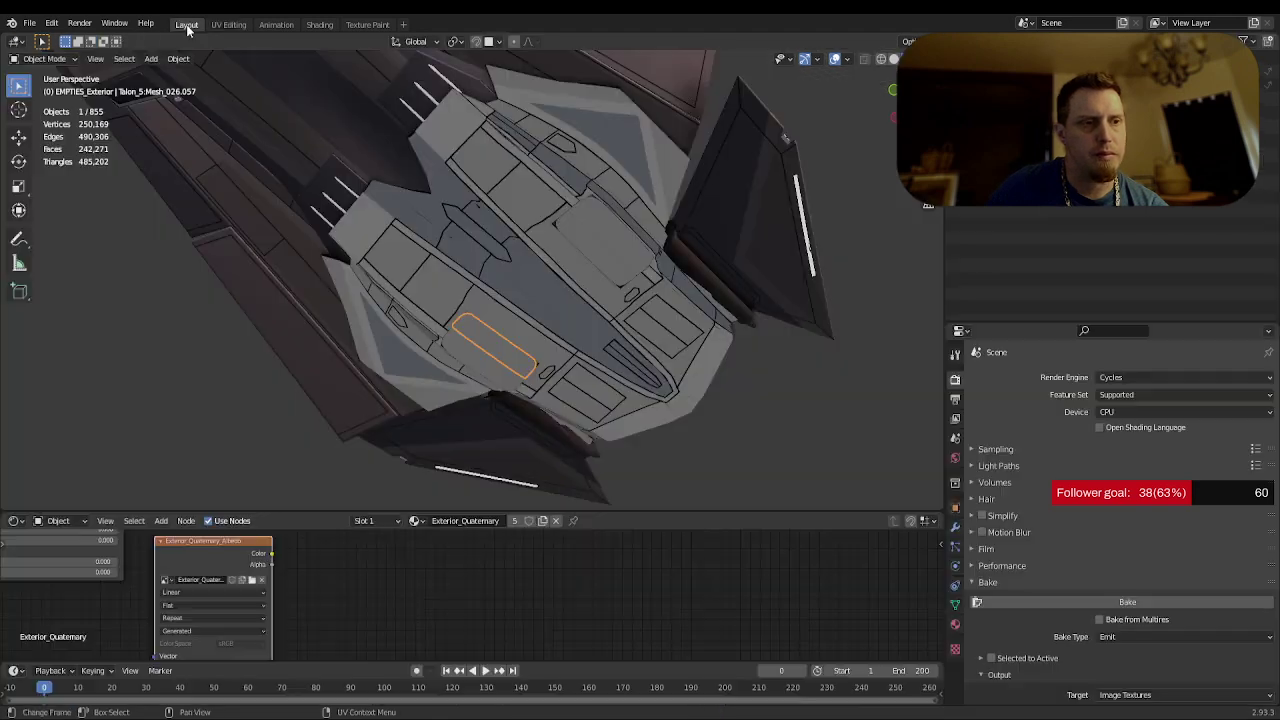
# - Select the matching inner rounded panel on the opposite side of the underside and remove its Subdivision and UVProject modifiers
pyautogui.click(596, 255)
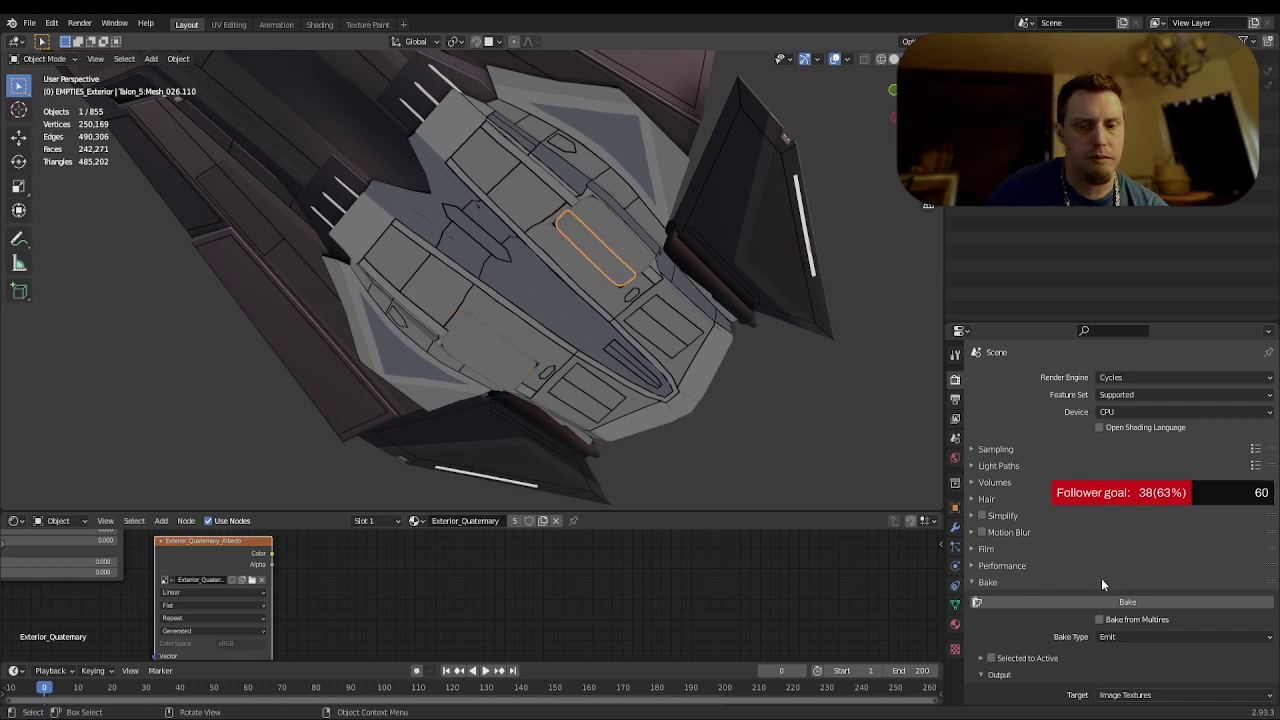
pyautogui.click(955, 531)
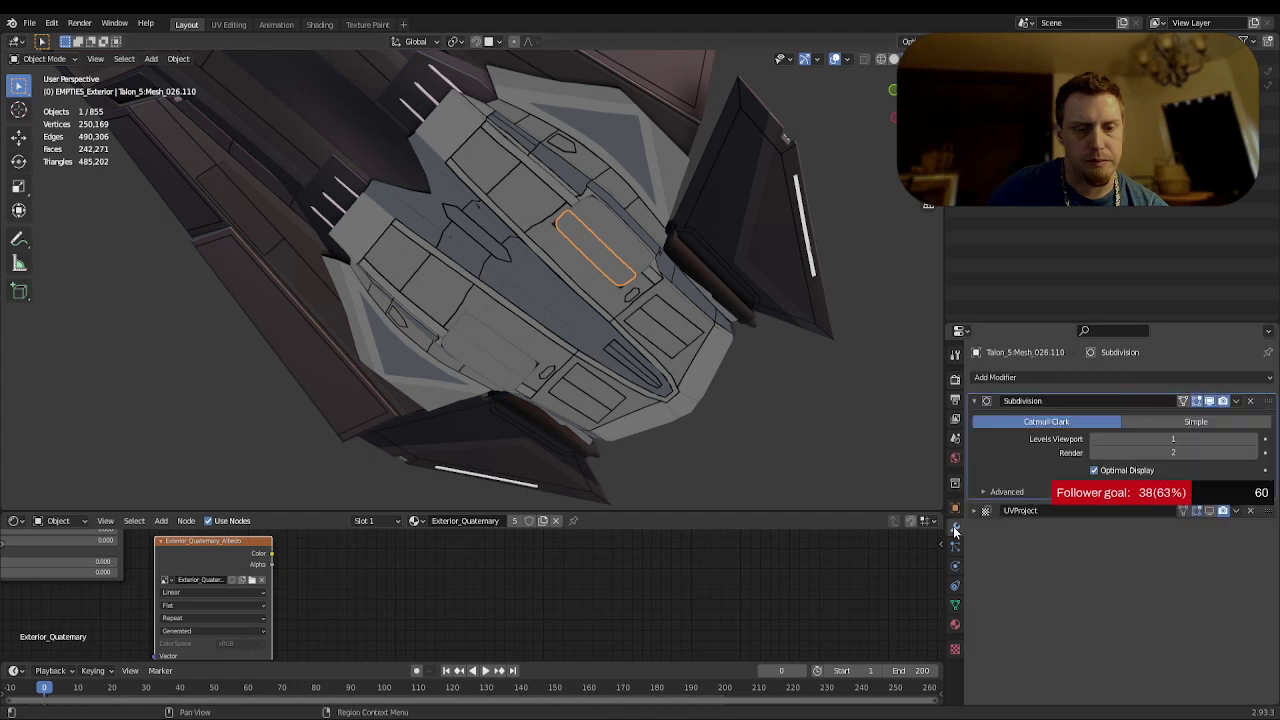
pyautogui.click(1250, 401)
pyautogui.click(1250, 401)
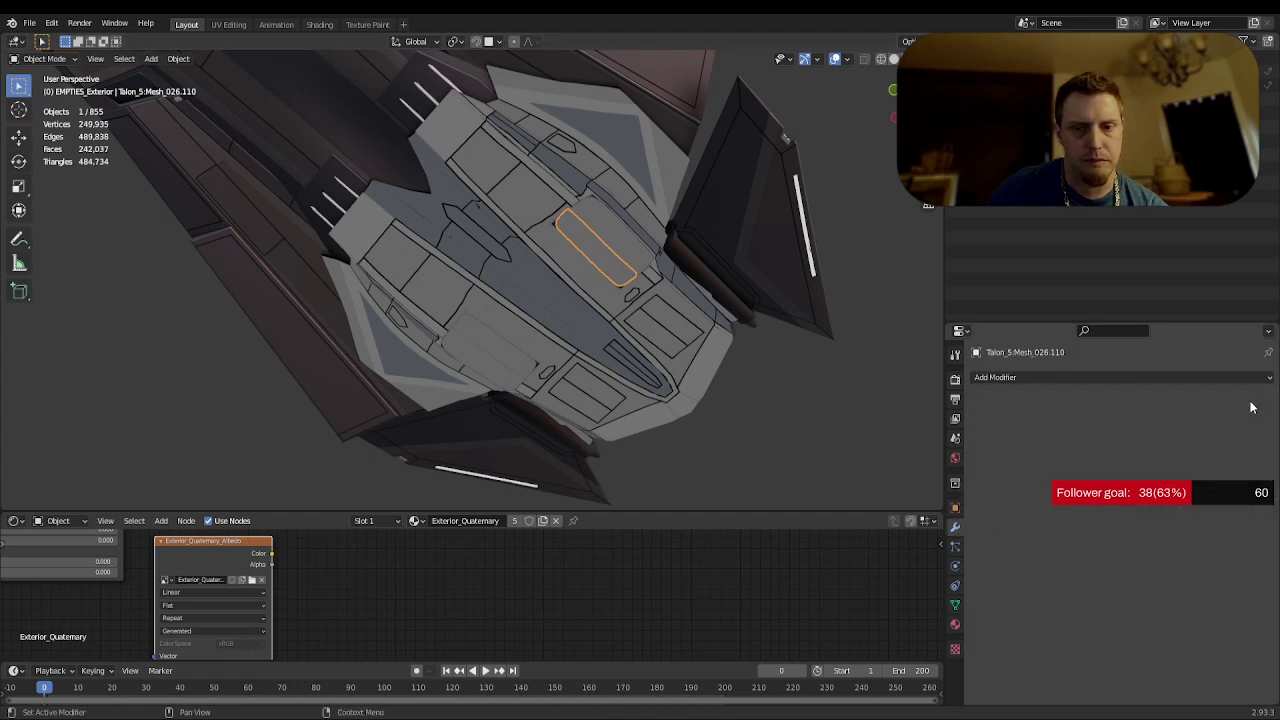
# - Bake the opposite inner panel's Emit colours into Exterior_Quaternary_Albedo and inspect the resulting texture
pyautogui.click(955, 379)
pyautogui.click(1143, 603)
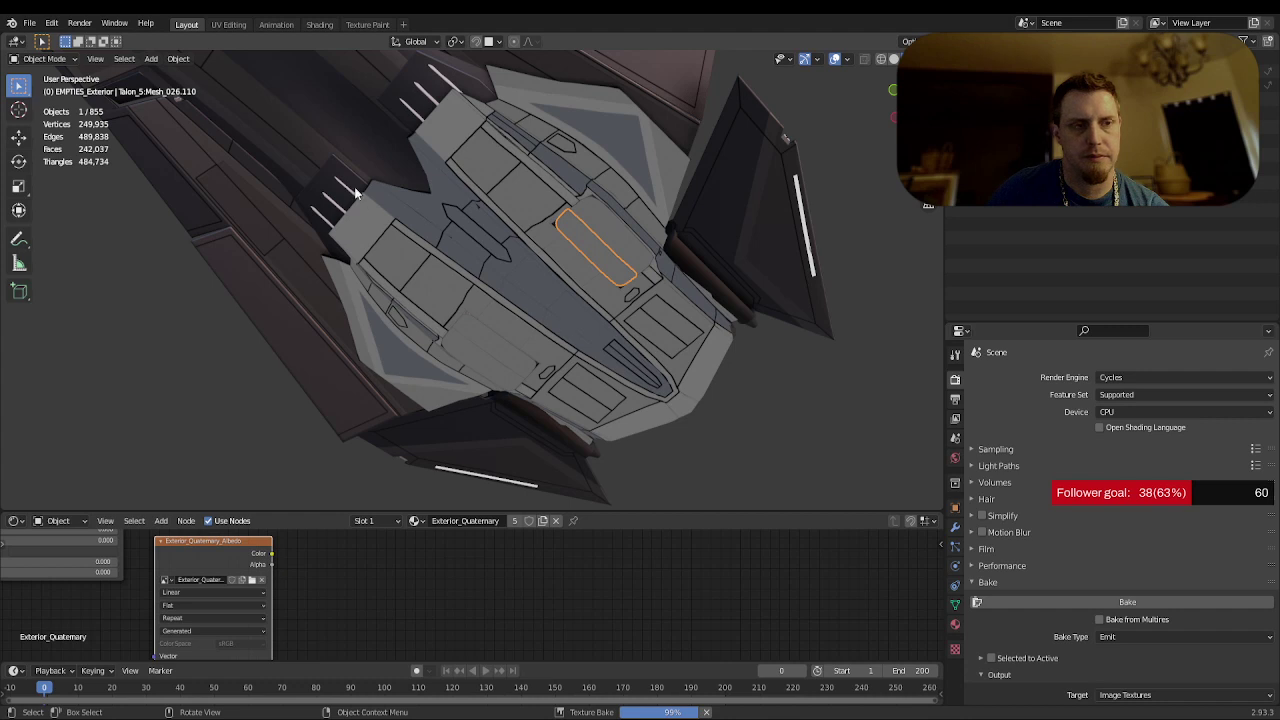
pyautogui.click(226, 25)
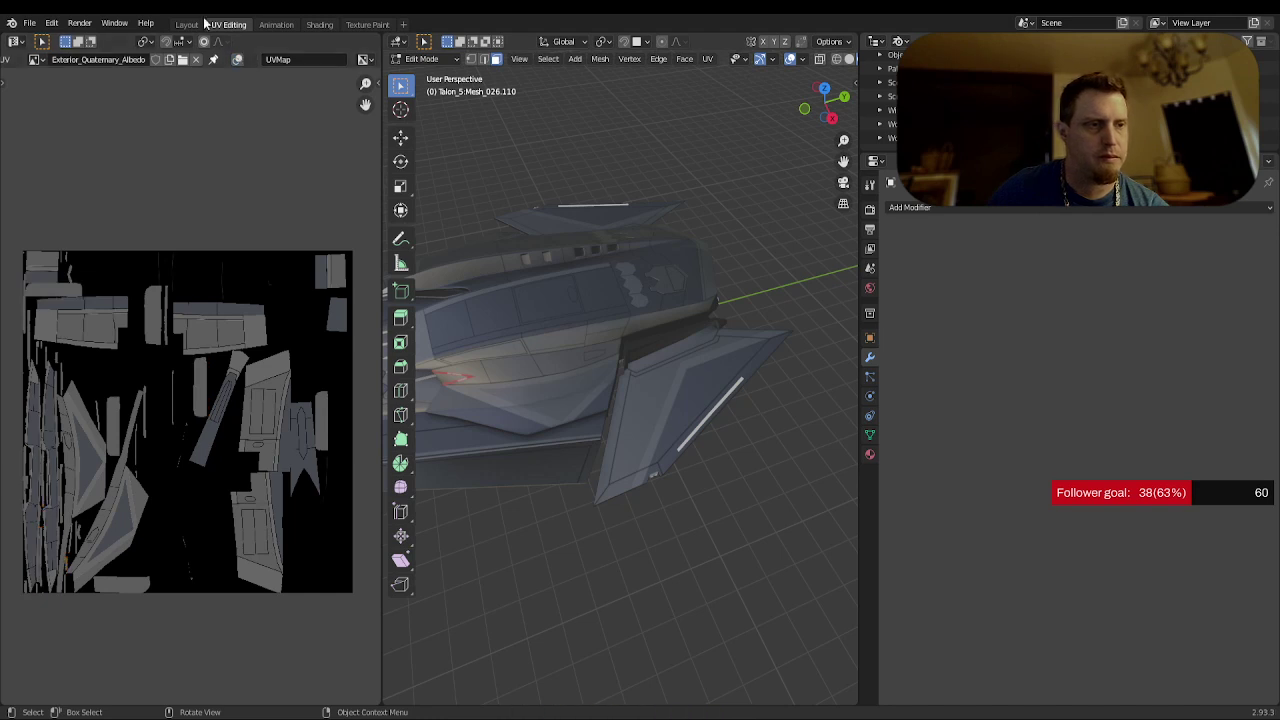
pyautogui.hotkey('ctrl', 'pageup')
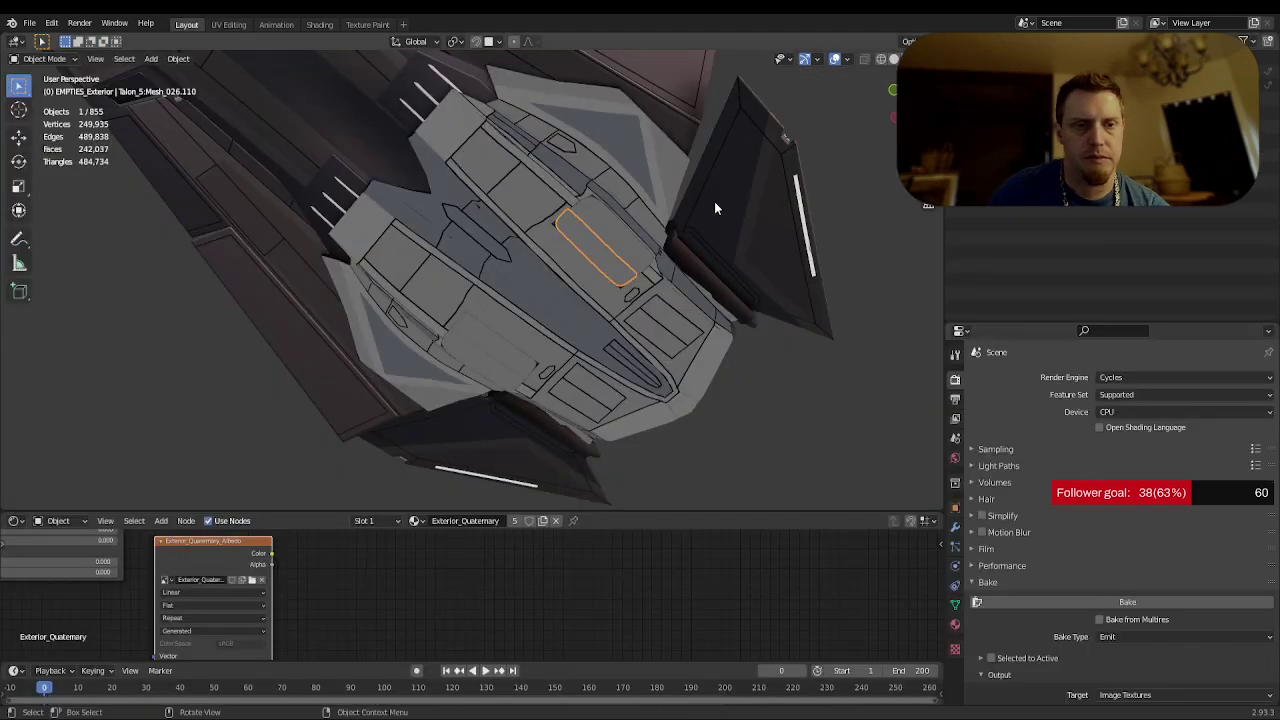
# - Select the outer rounded panel next to the one just baked and remove its Subdivision and UVProject modifiers
pyautogui.click(626, 254)
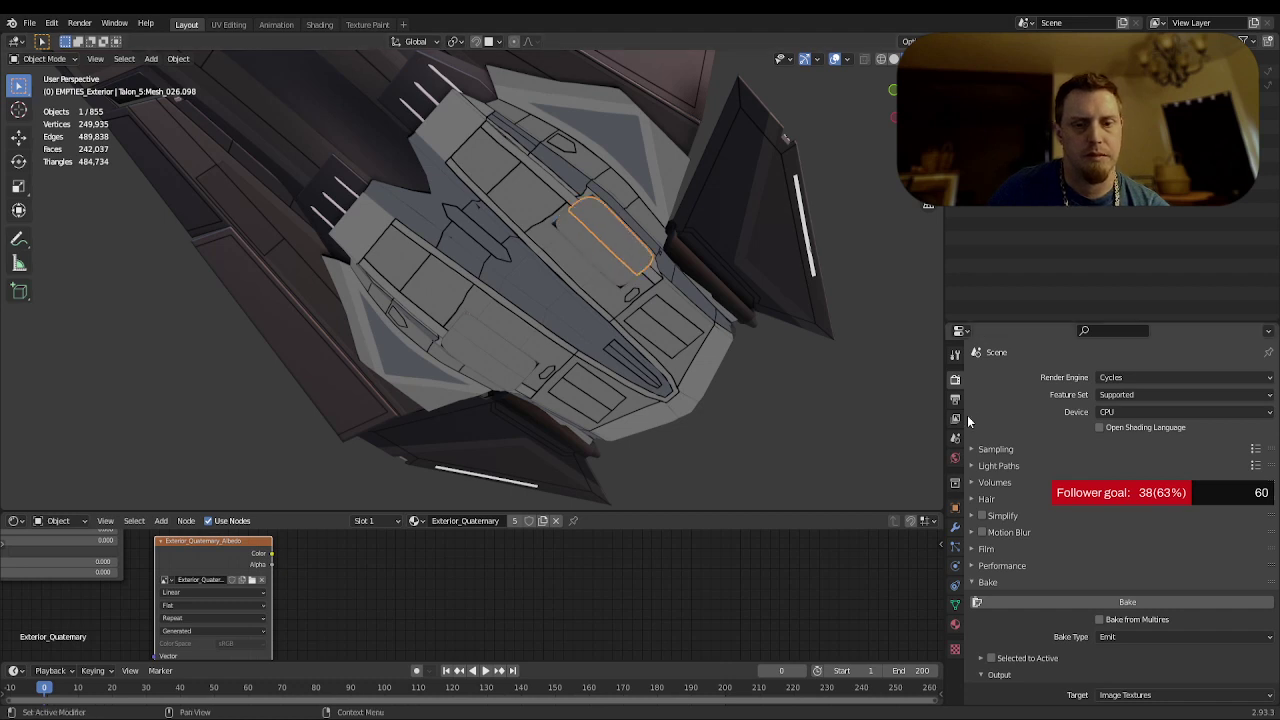
pyautogui.click(955, 529)
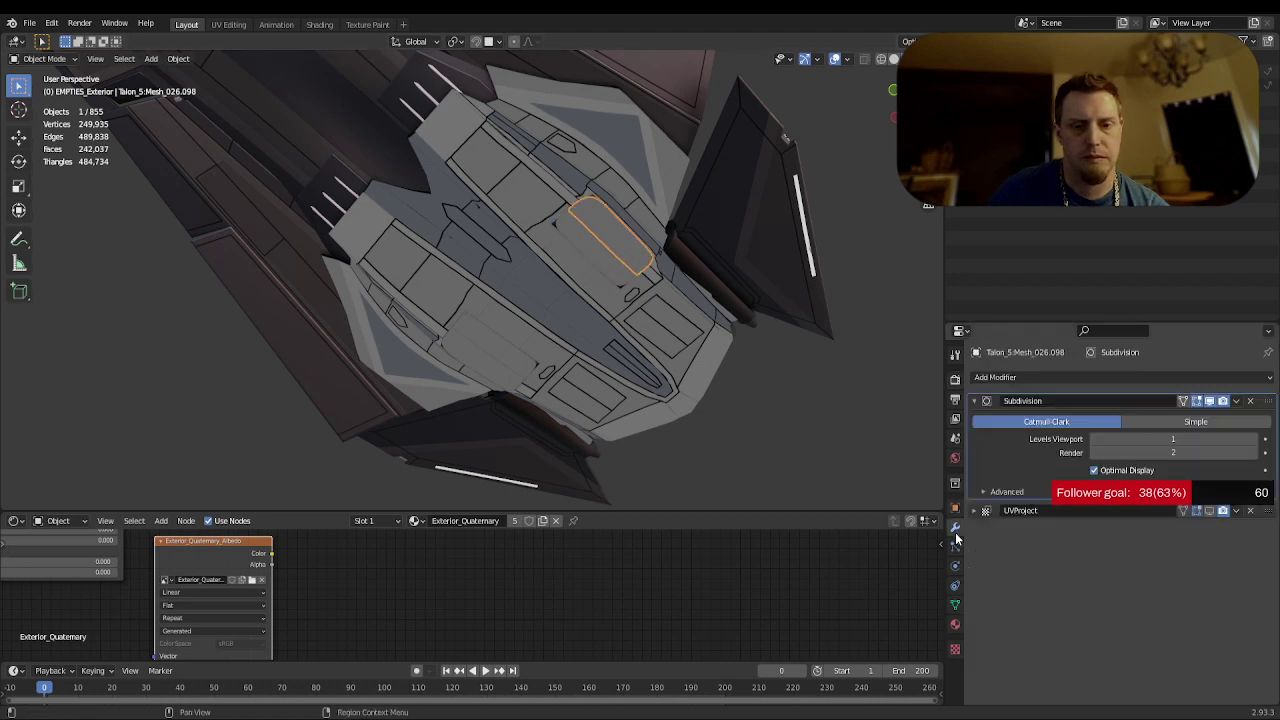
pyautogui.click(1250, 401)
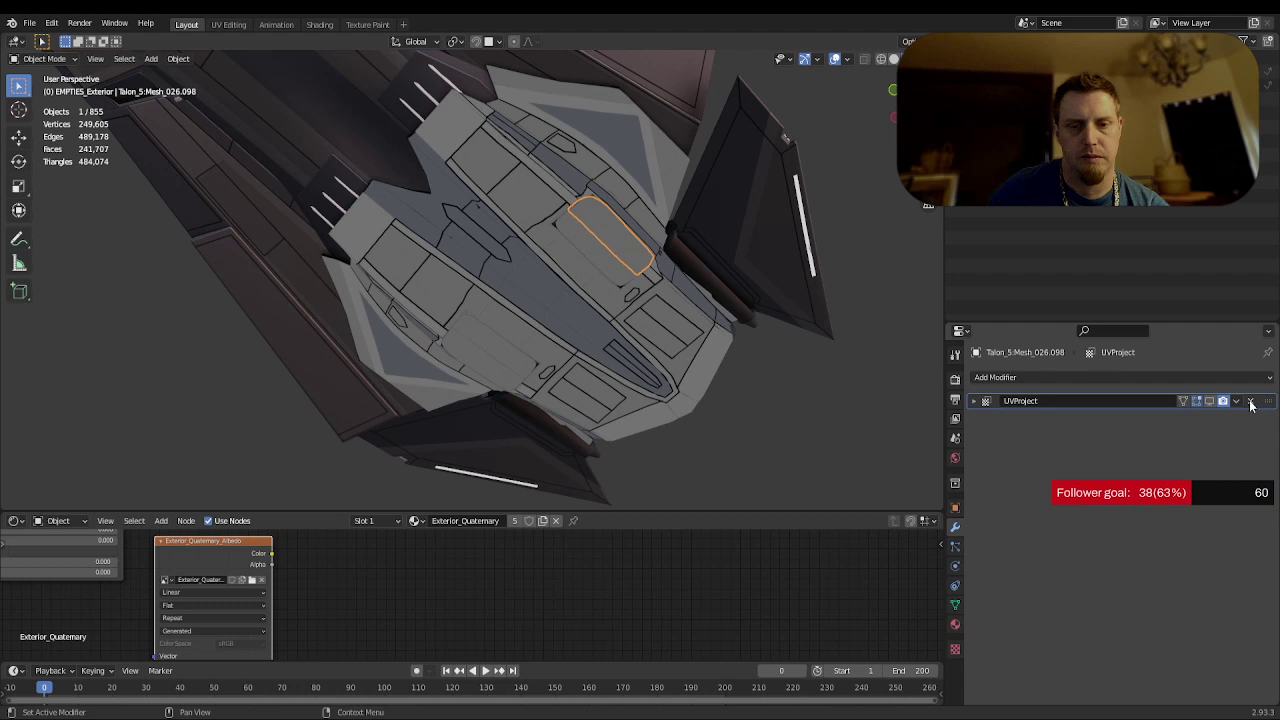
pyautogui.click(1250, 401)
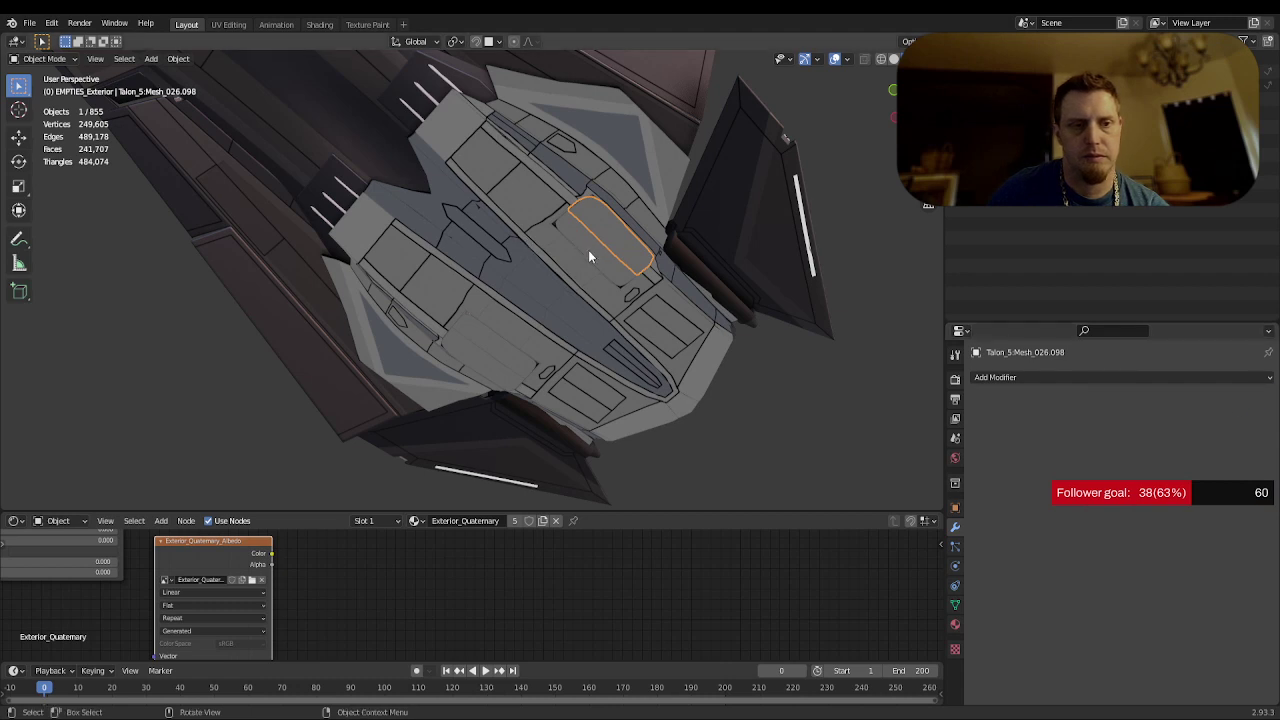
# - Bake this outer panel's Emit colours into Exterior_Quaternary_Albedo and check the texture in the UV editor
pyautogui.click(955, 380)
pyautogui.click(1125, 601)
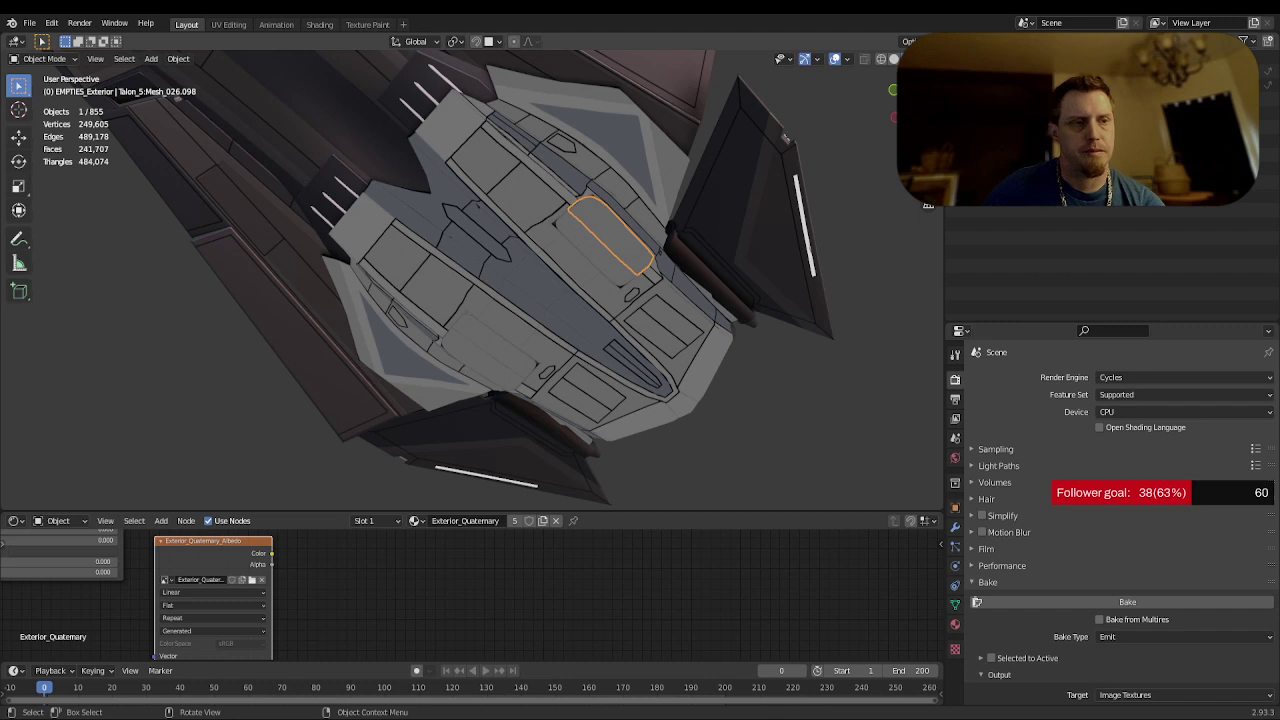
pyautogui.click(228, 24)
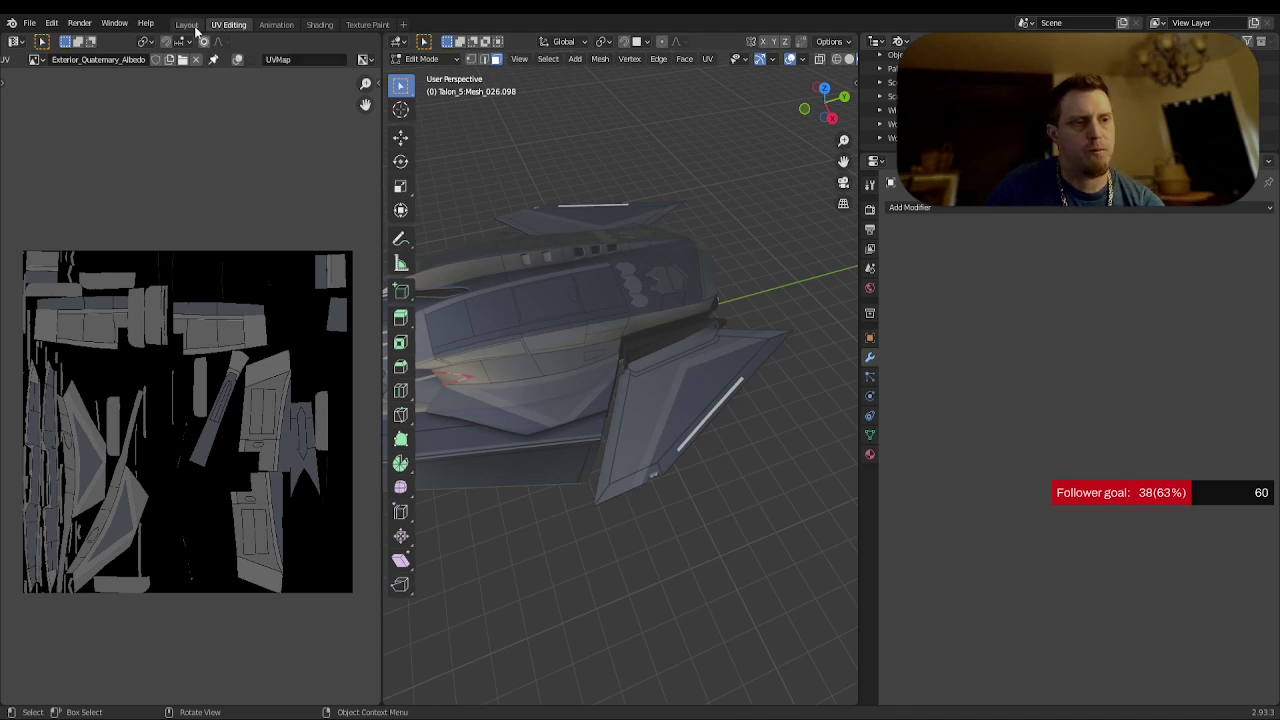
pyautogui.click(187, 25)
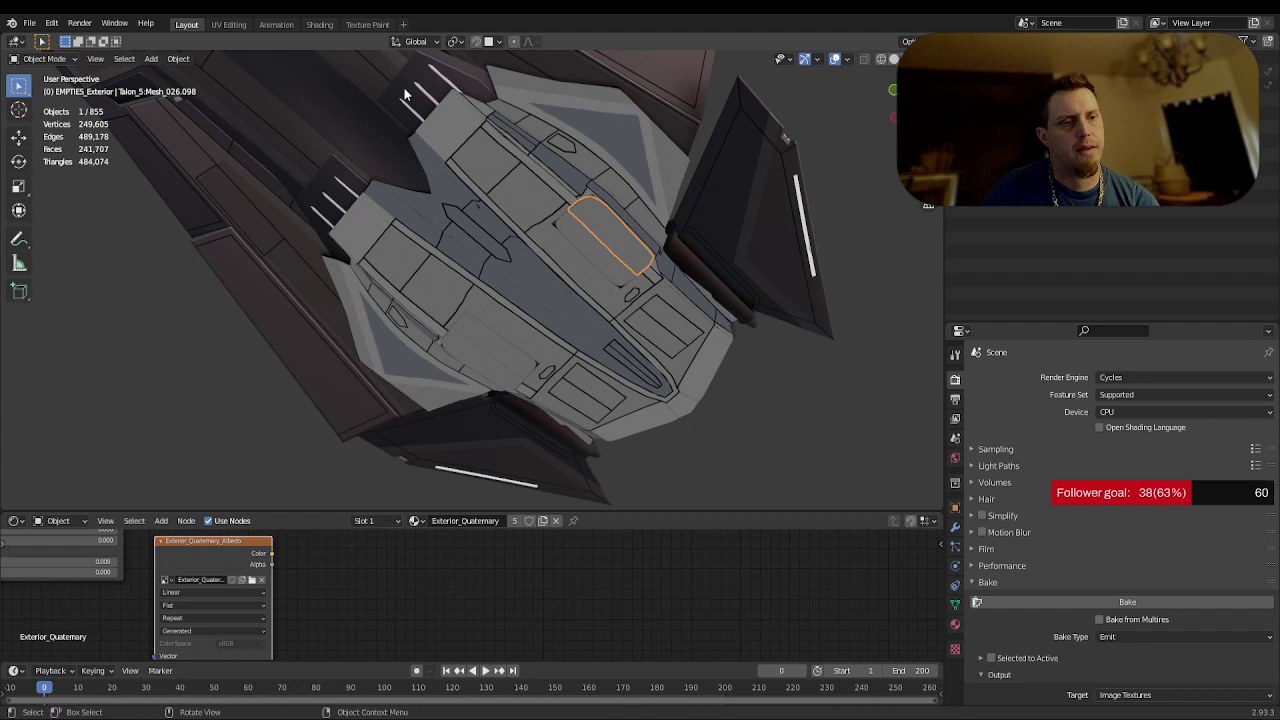
# - Check which materials are assigned to the plates behind the prongs, the rear hull, the side strips, the engine housing and its cylinders
pyautogui.moveTo(438, 130); pyautogui.dragTo(530, 234, button='middle')
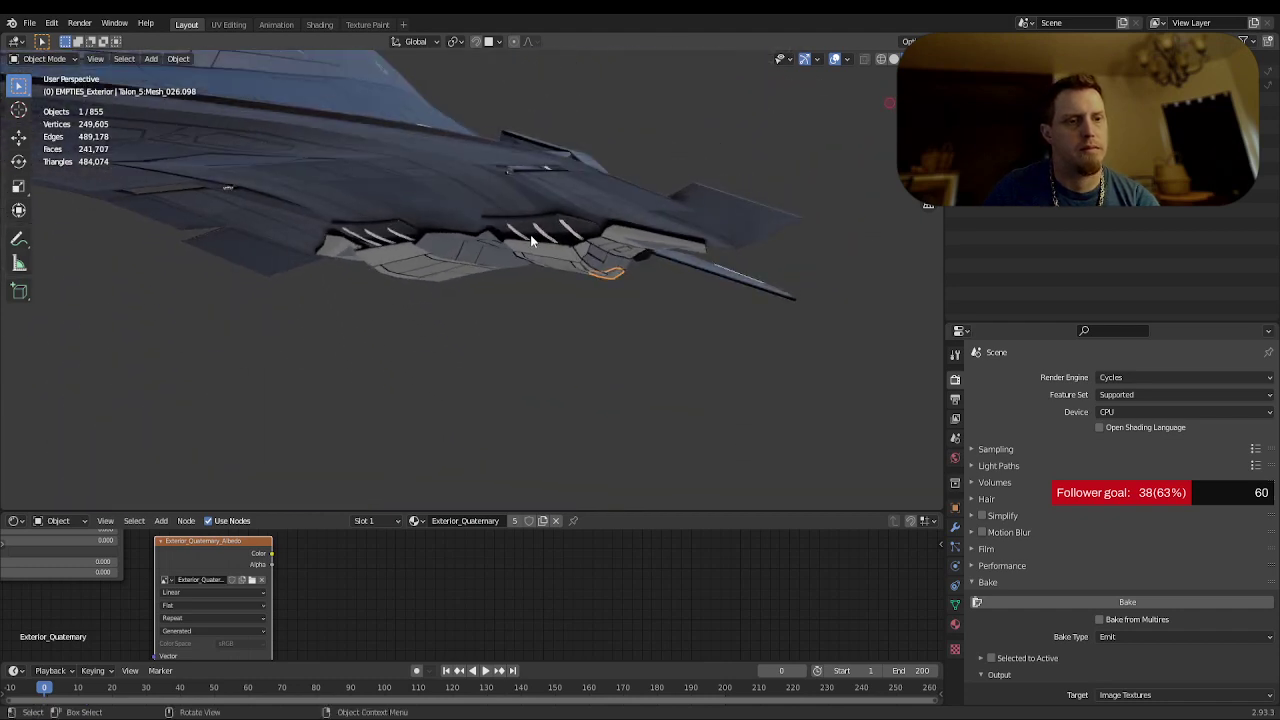
pyautogui.scroll(2, 530, 234)
pyautogui.click(596, 148)
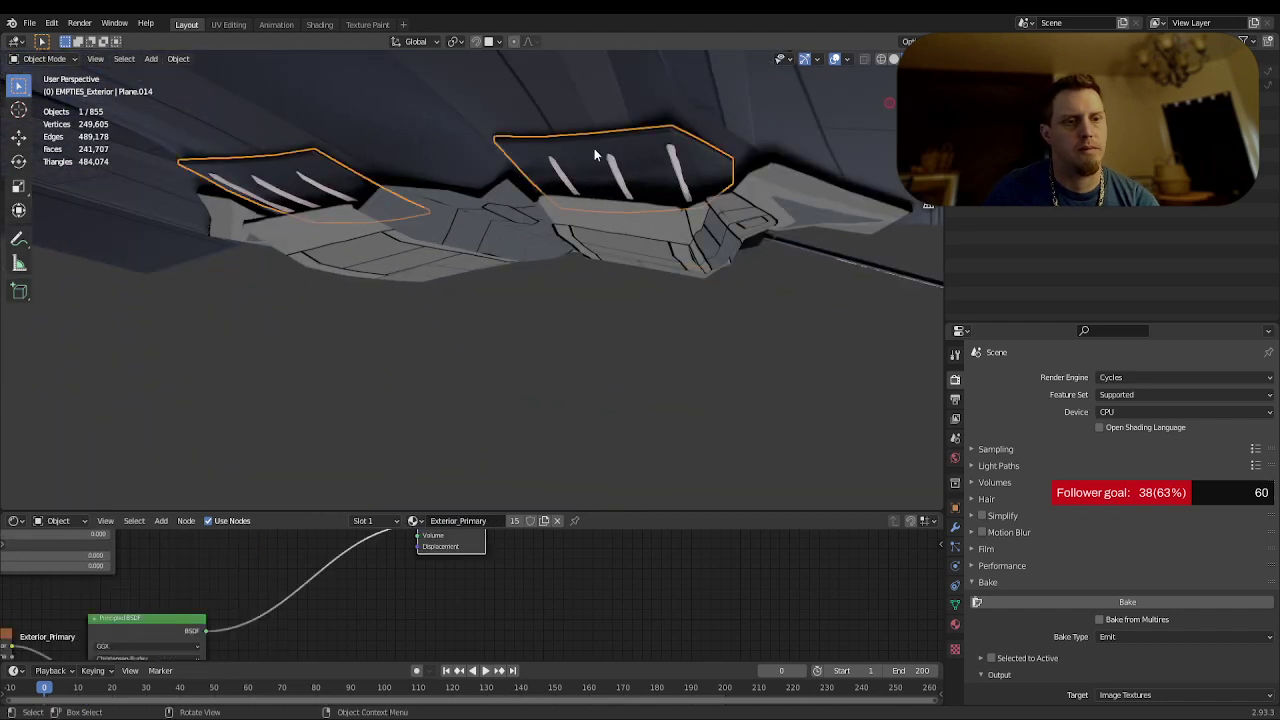
pyautogui.click(955, 625)
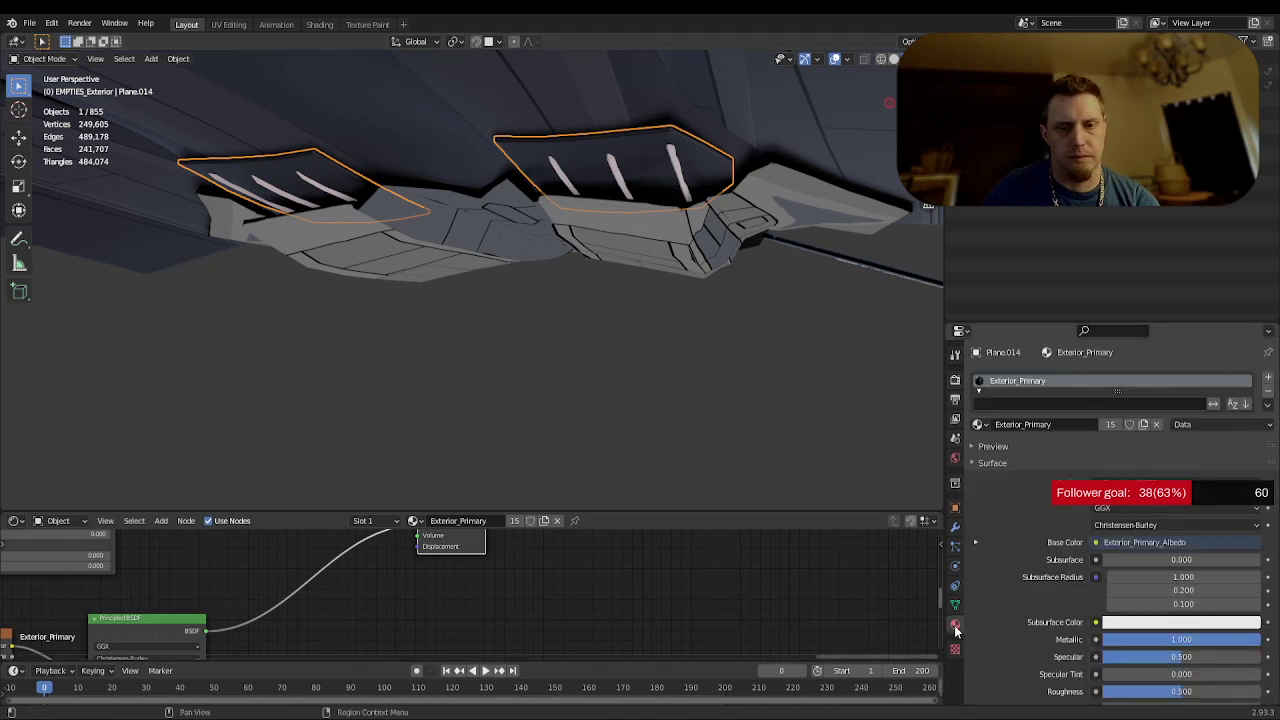
pyautogui.click(703, 247)
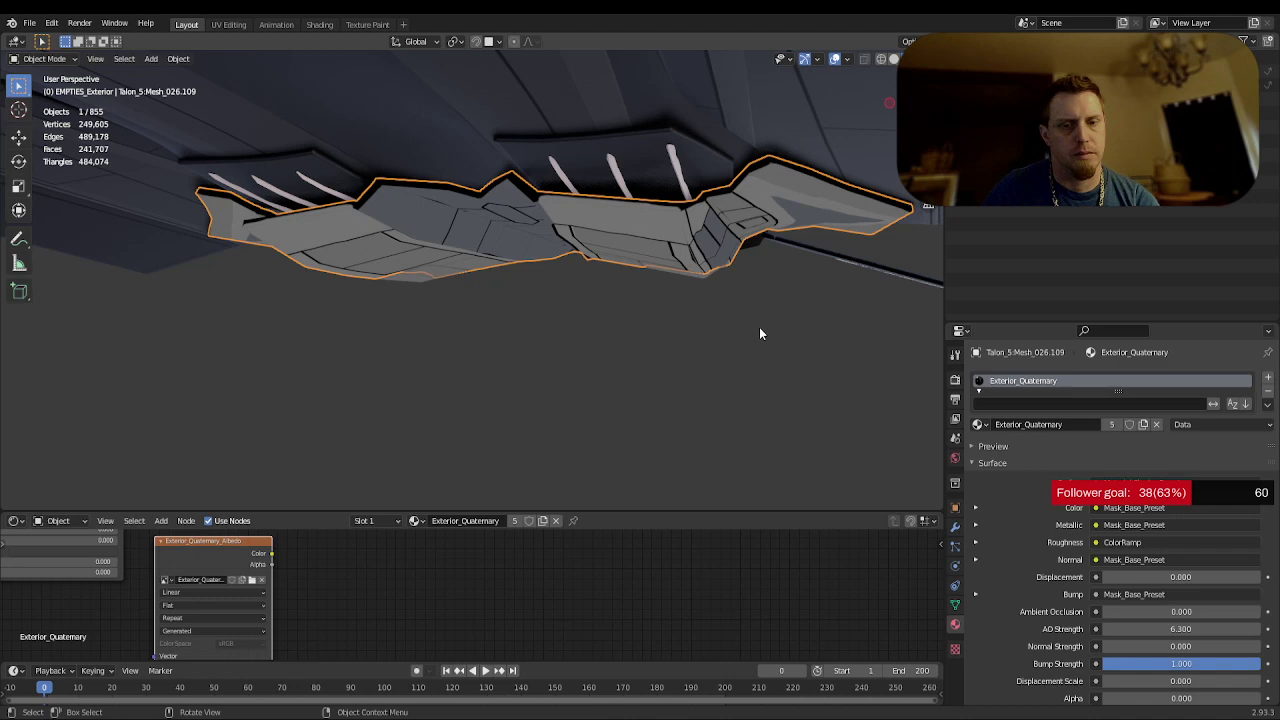
pyautogui.press('KP_Decimal')
pyautogui.moveTo(677, 260)
pyautogui.mouseDown(button='middle')
pyautogui.moveTo(700, 263)
pyautogui.moveTo(641, 305)
pyautogui.moveTo(671, 274)
pyautogui.mouseUp(button='middle')
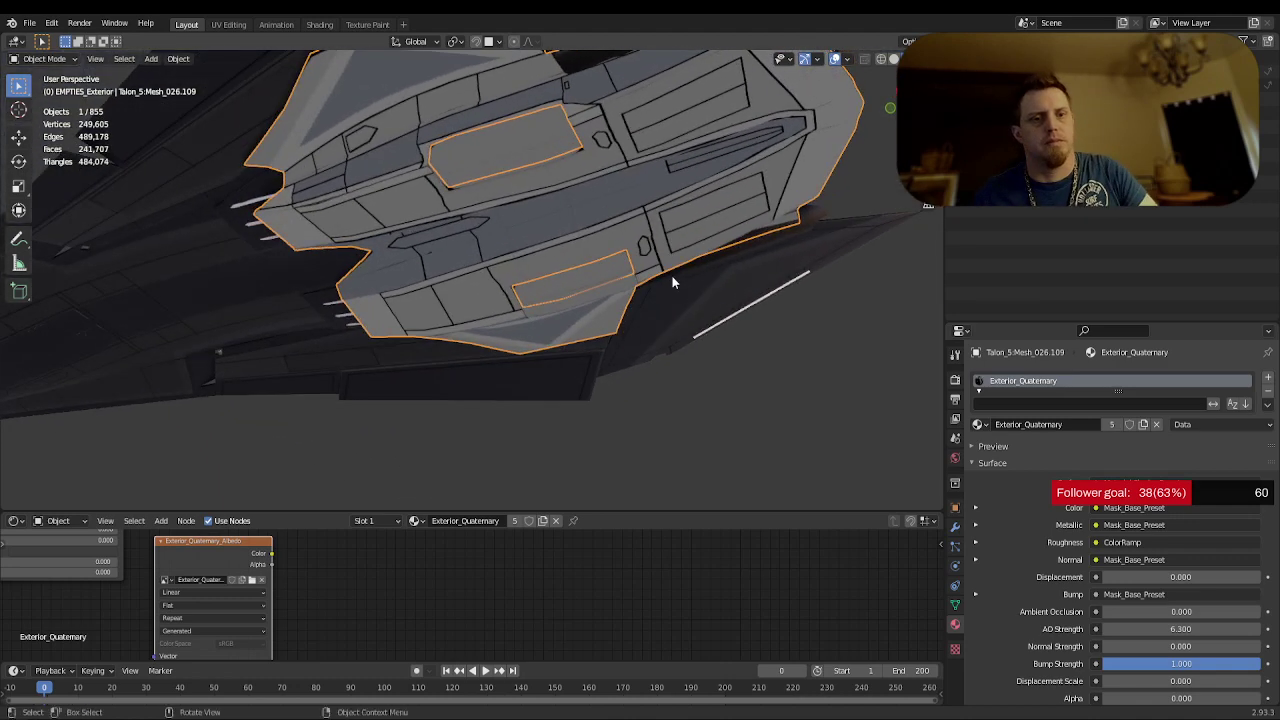
pyautogui.click(822, 212)
pyautogui.moveTo(822, 212); pyautogui.dragTo(670, 278, button='middle')
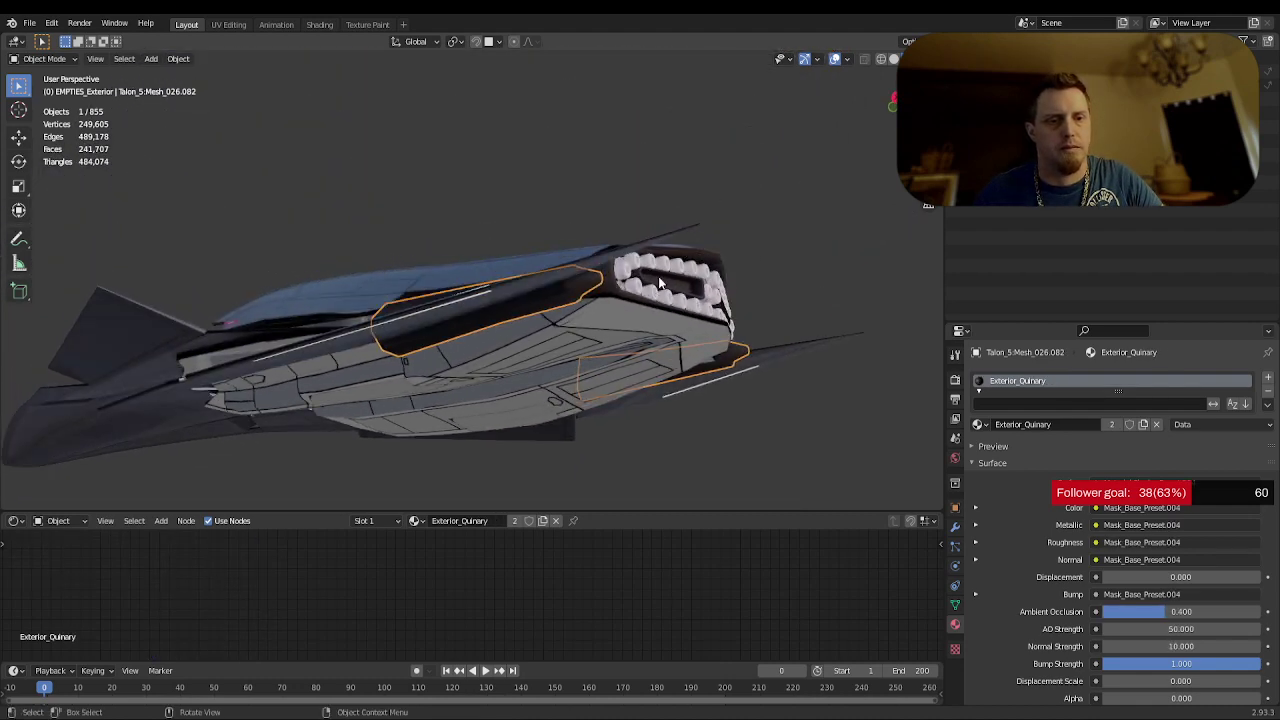
pyautogui.click(658, 285)
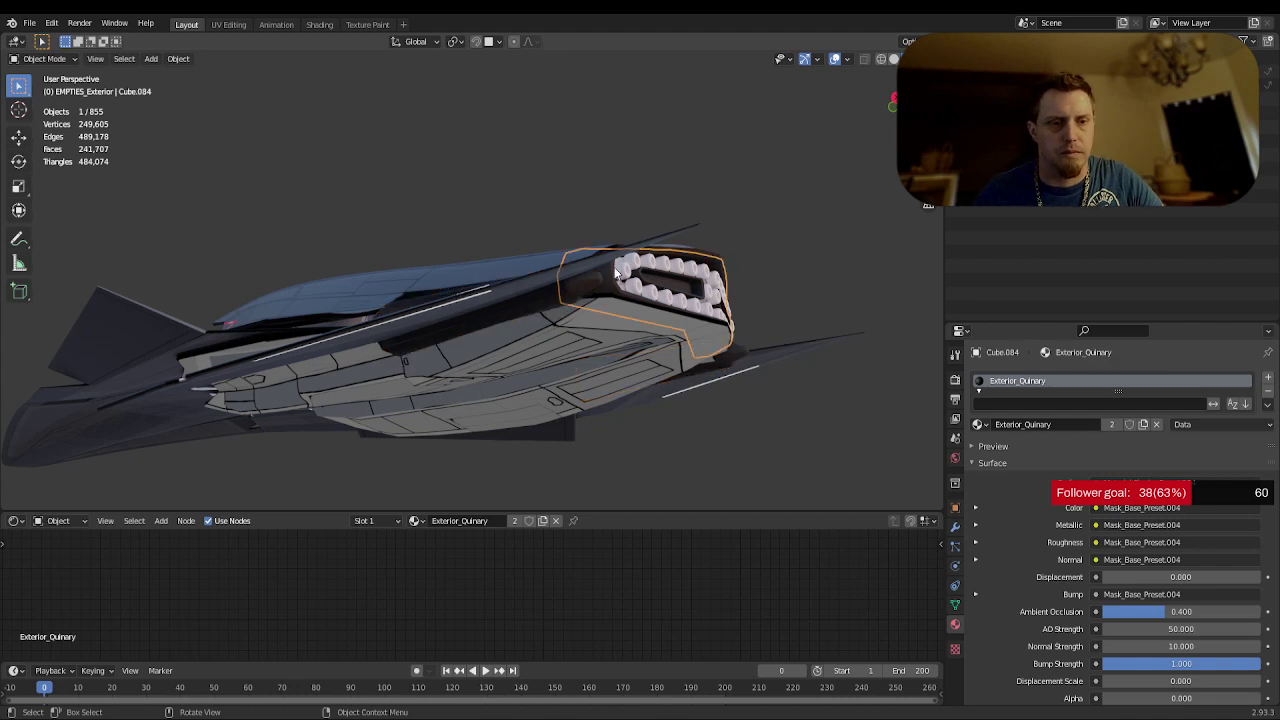
pyautogui.click(622, 272)
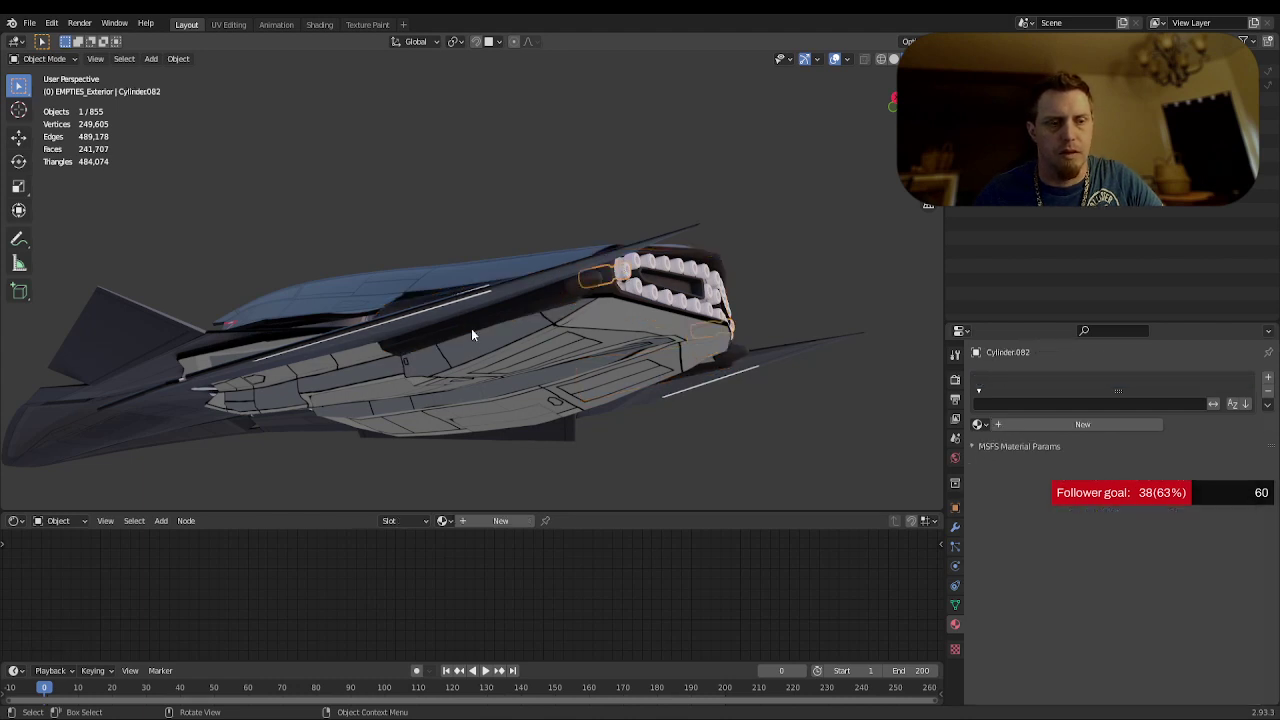
# - Select the rear underside hull together with its inset panels that use the Exterior_Quaternary material
pyautogui.moveTo(471, 328); pyautogui.dragTo(486, 363, button='middle')
pyautogui.scroll(-3, 560, 308)
pyautogui.scroll(2, 327, 198)
pyautogui.scroll(-3, 340, 203)
pyautogui.moveTo(357, 209)
pyautogui.mouseDown(button='middle')
pyautogui.moveTo(349, 240)
pyautogui.moveTo(349, 226)
pyautogui.mouseUp(button='middle')
pyautogui.scroll(3, 704, 494)
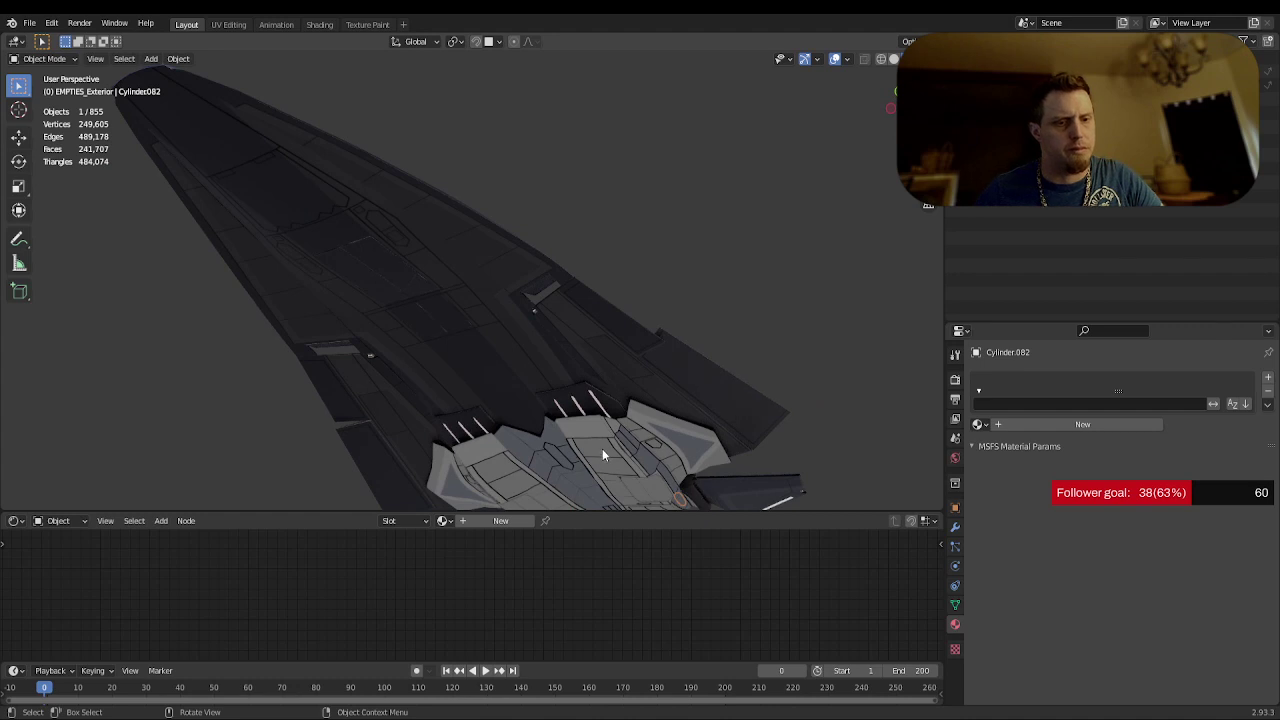
pyautogui.click(641, 478)
pyautogui.keyDown('shift'); pyautogui.moveTo(641, 477); pyautogui.dragTo(610, 331, button='middle'); pyautogui.keyUp('shift')
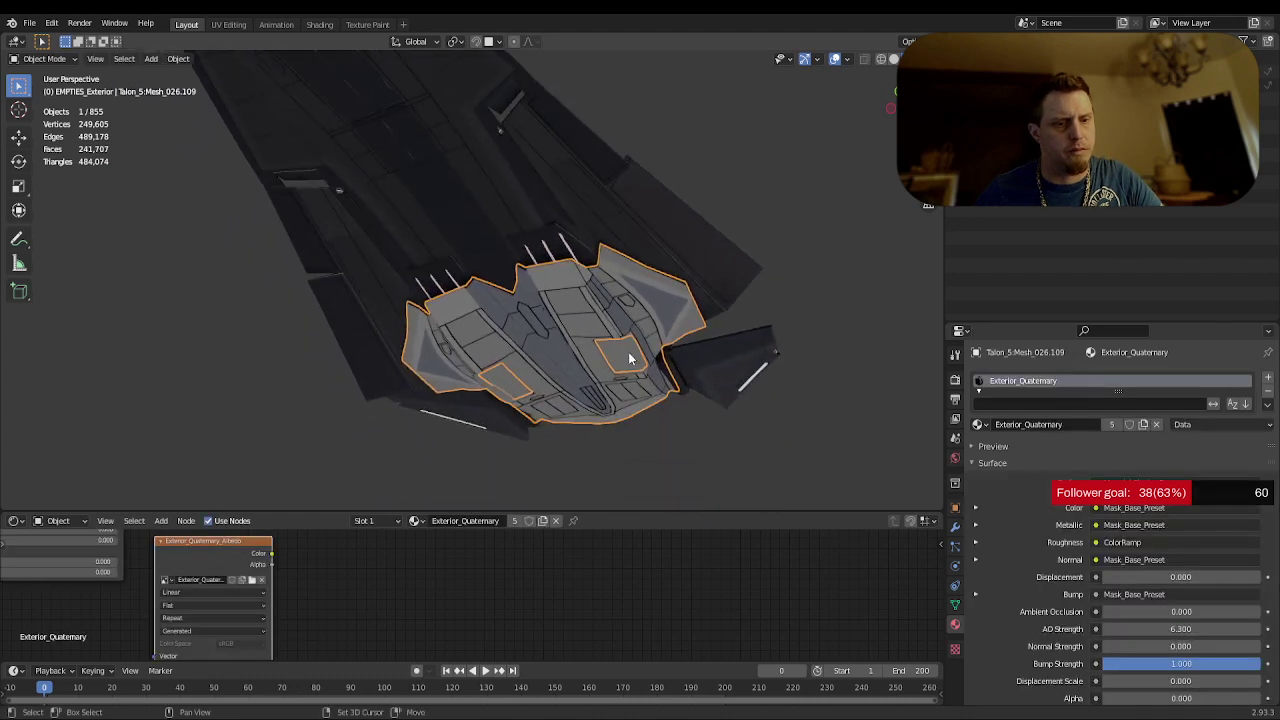
pyautogui.keyDown('shift'); pyautogui.click(610, 360); pyautogui.keyUp('shift')
pyautogui.keyDown('shift'); pyautogui.click(608, 358); pyautogui.keyUp('shift')
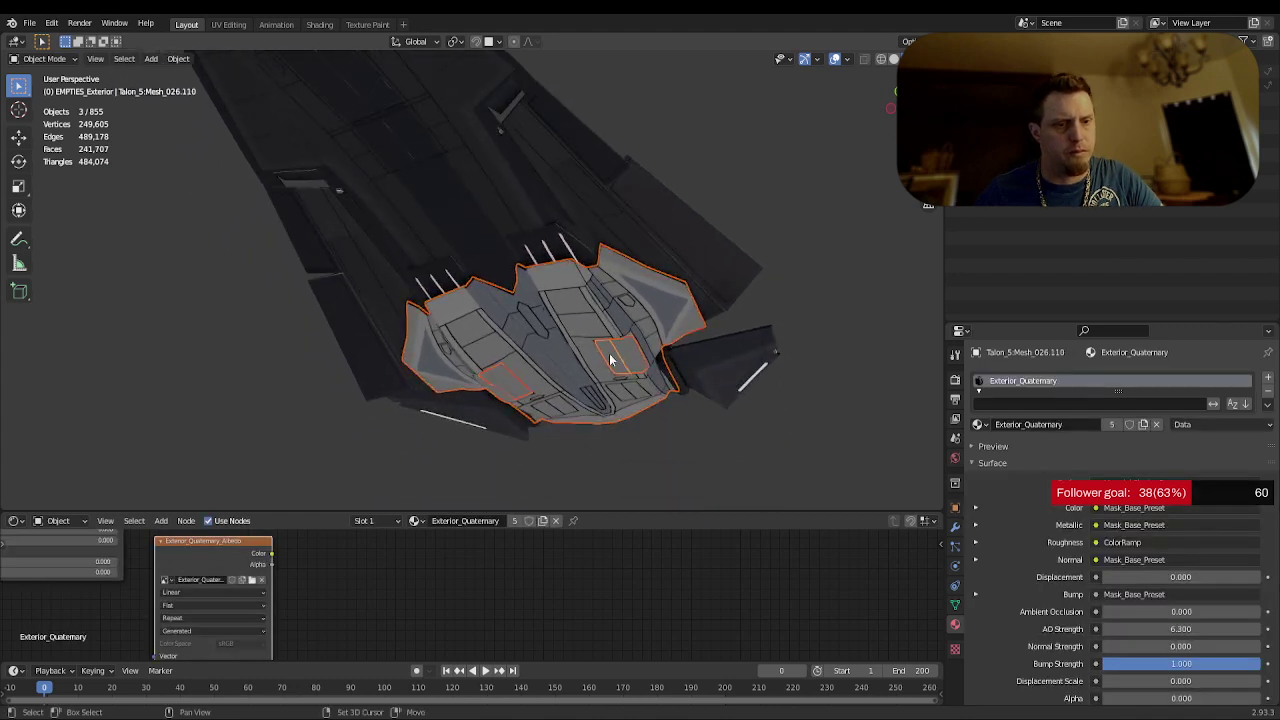
pyautogui.keyDown('shift'); pyautogui.click(497, 388); pyautogui.keyUp('shift')
pyautogui.moveTo(493, 388); pyautogui.dragTo(618, 364, button='middle')
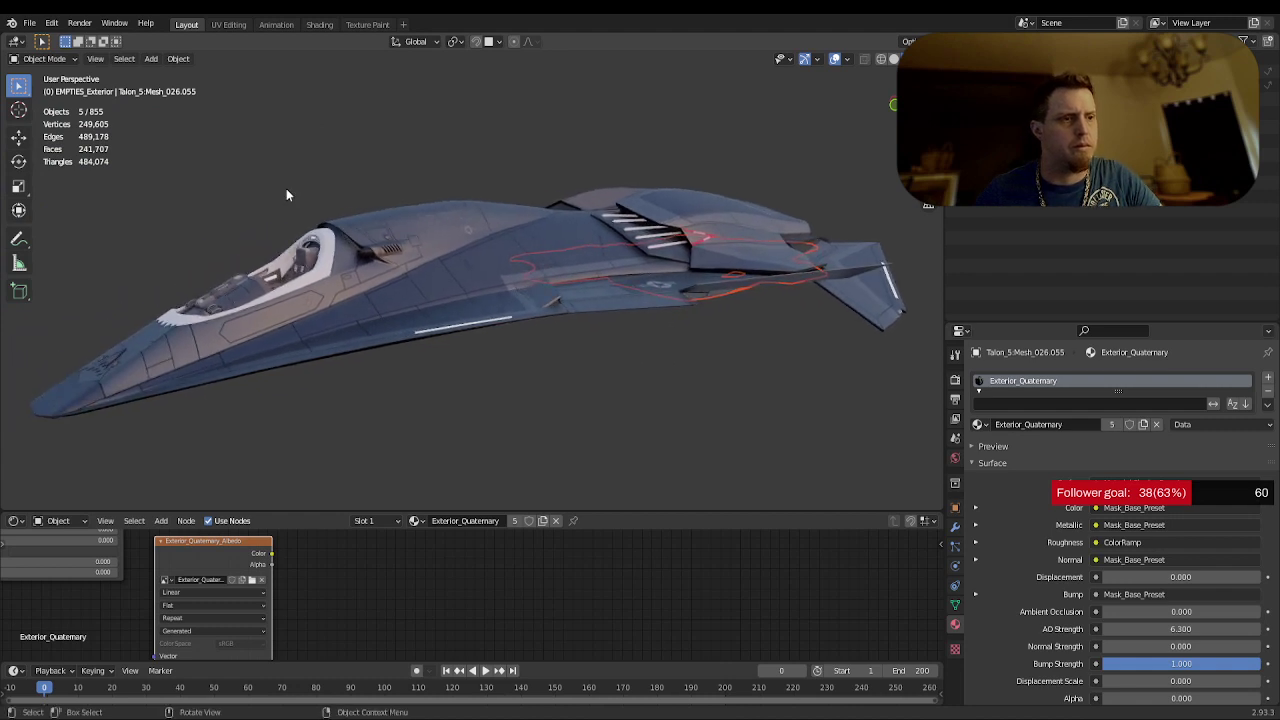
# - Compare the selected parts' UV layout with the baked Exterior_Quaternary_Albedo texture by toggling the UV overlays
pyautogui.click(228, 24)
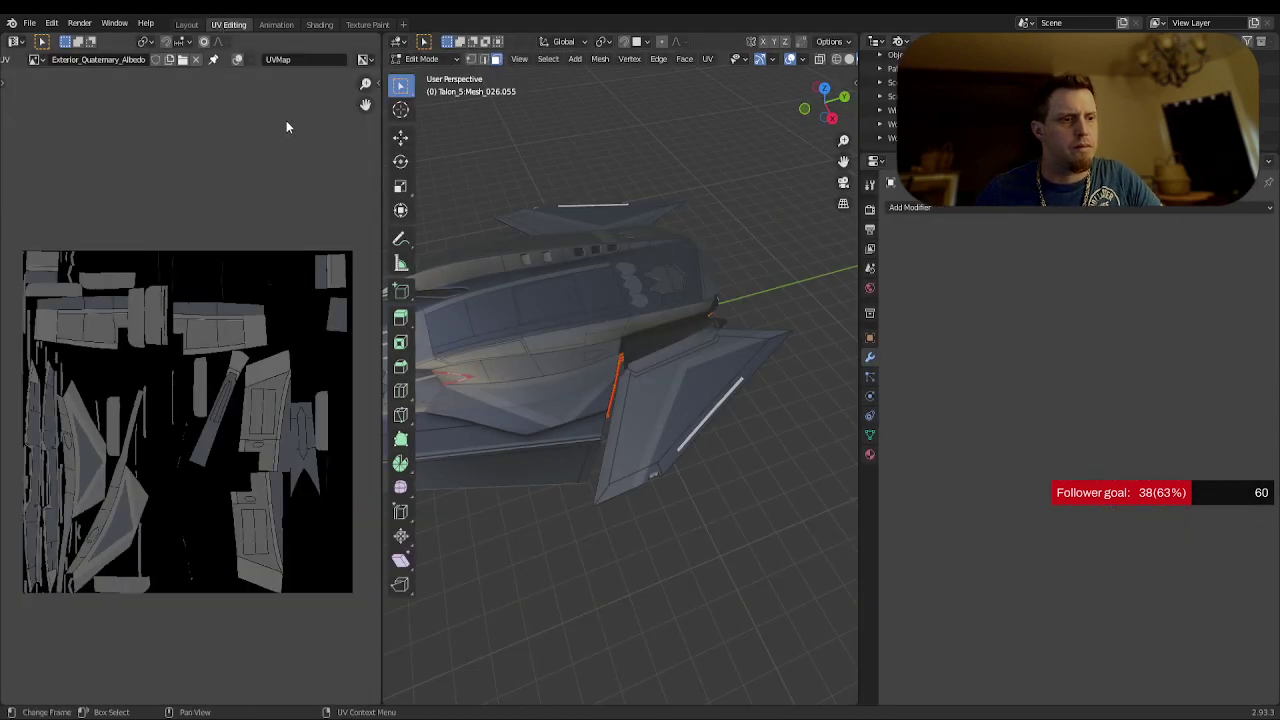
pyautogui.click(237, 60)
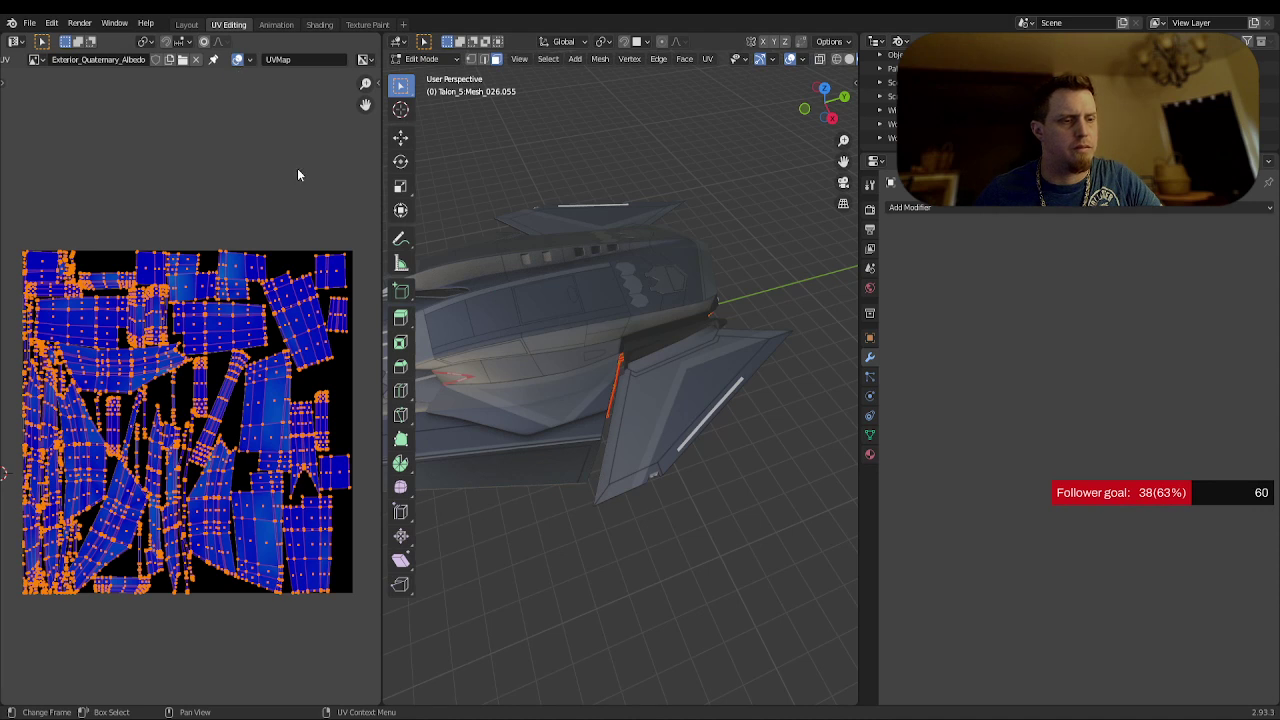
pyautogui.click(238, 61)
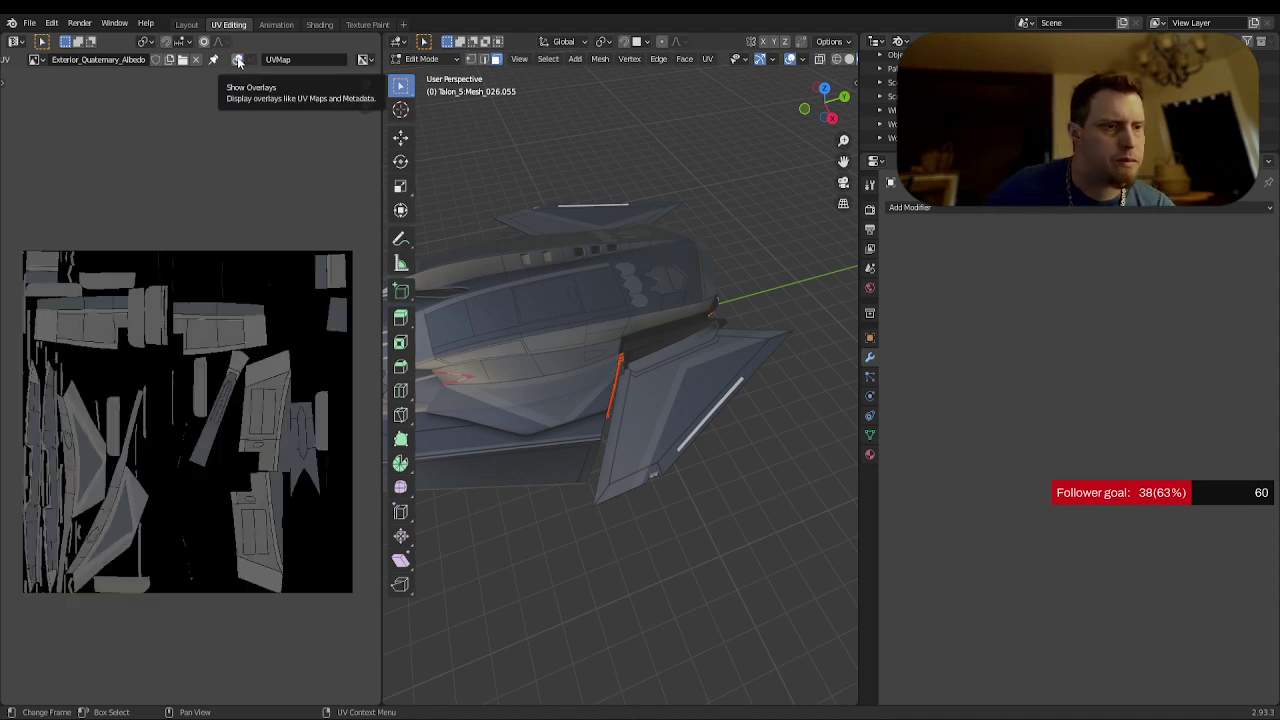
pyautogui.click(238, 61)
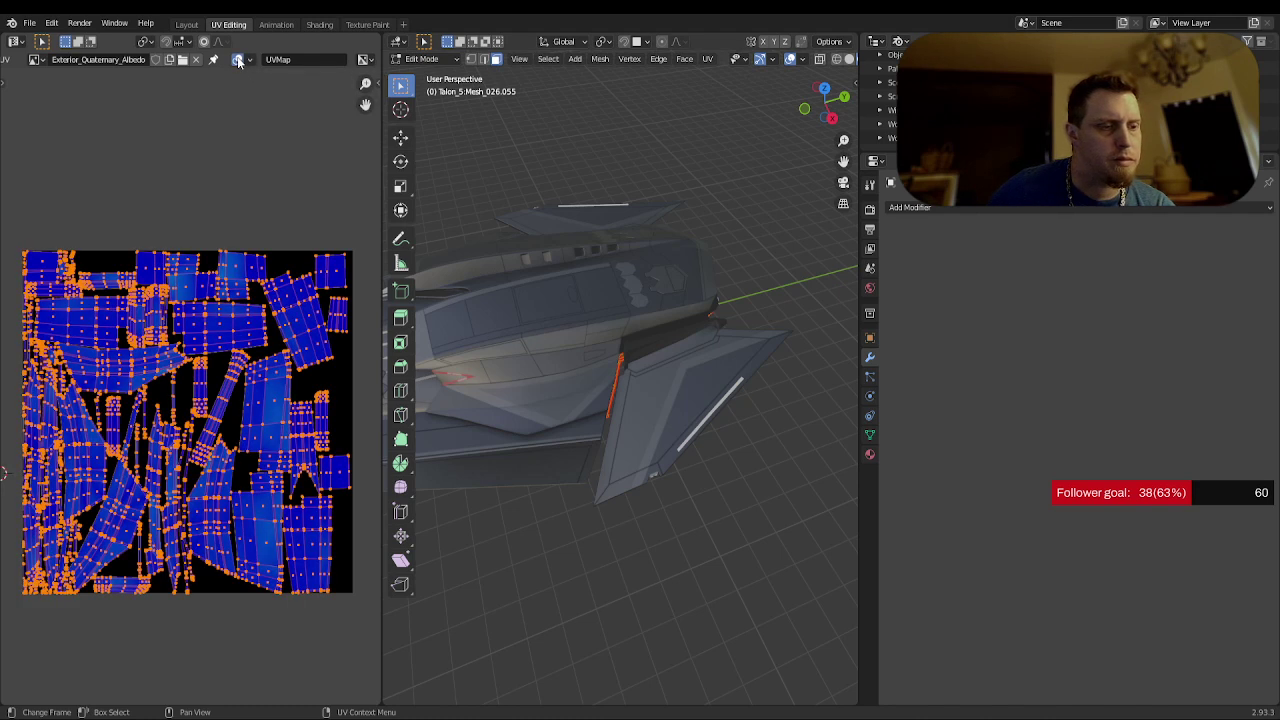
pyautogui.click(238, 61)
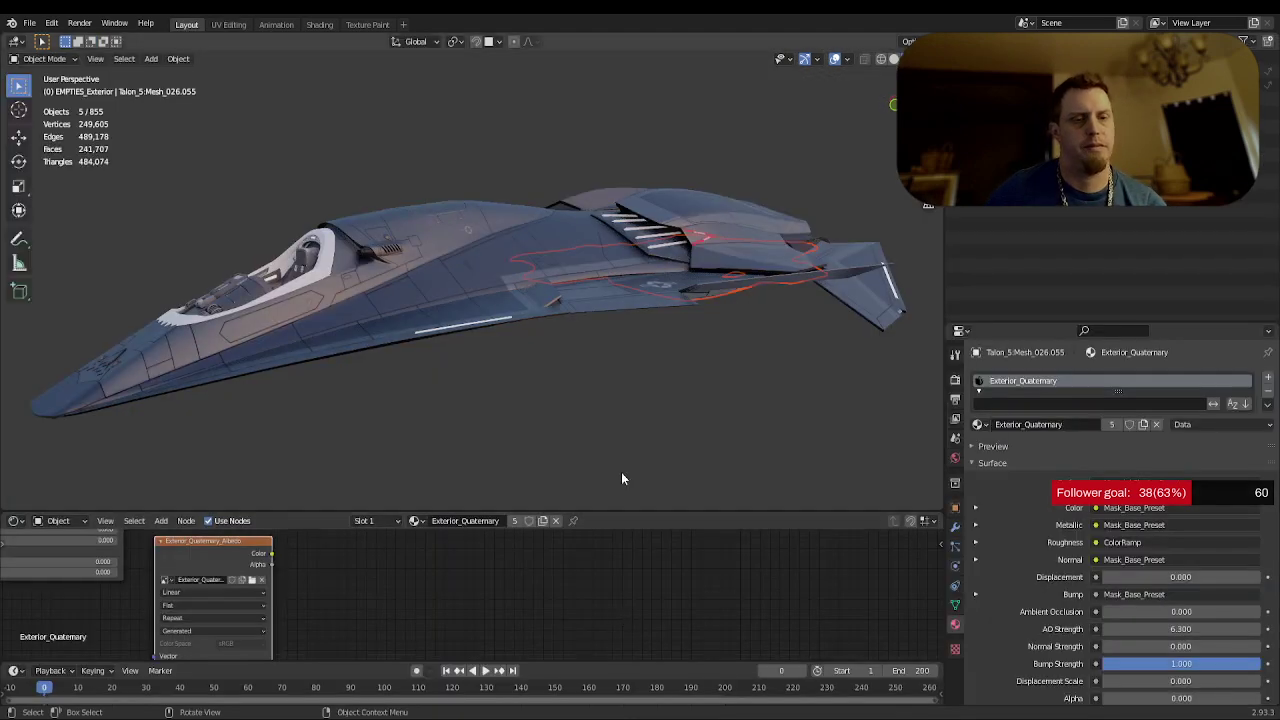
# - Add a Principled BSDF to the Exterior_Quaternary material and place it with the albedo texture node below the Material Shader_Preset group
pyautogui.moveTo(620, 614); pyautogui.dragTo(748, 425, button='middle')
pyautogui.click(860, 473)
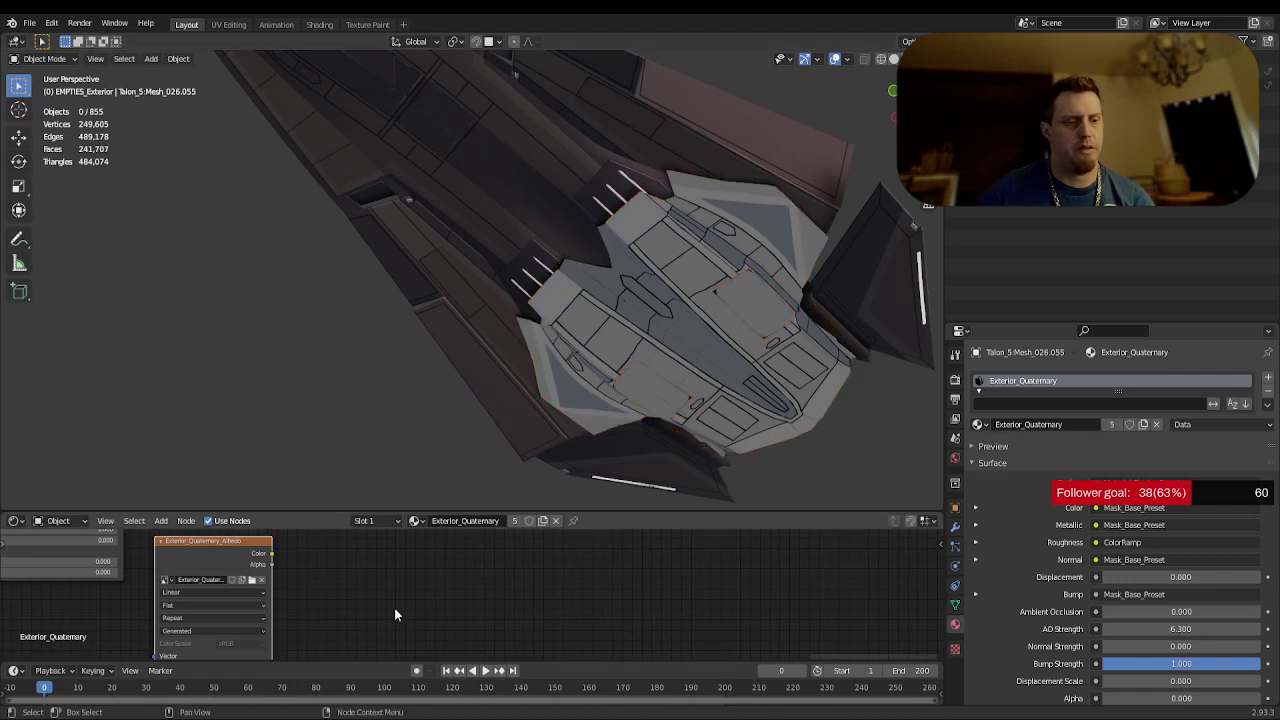
pyautogui.hotkey('ctrl', 'space')
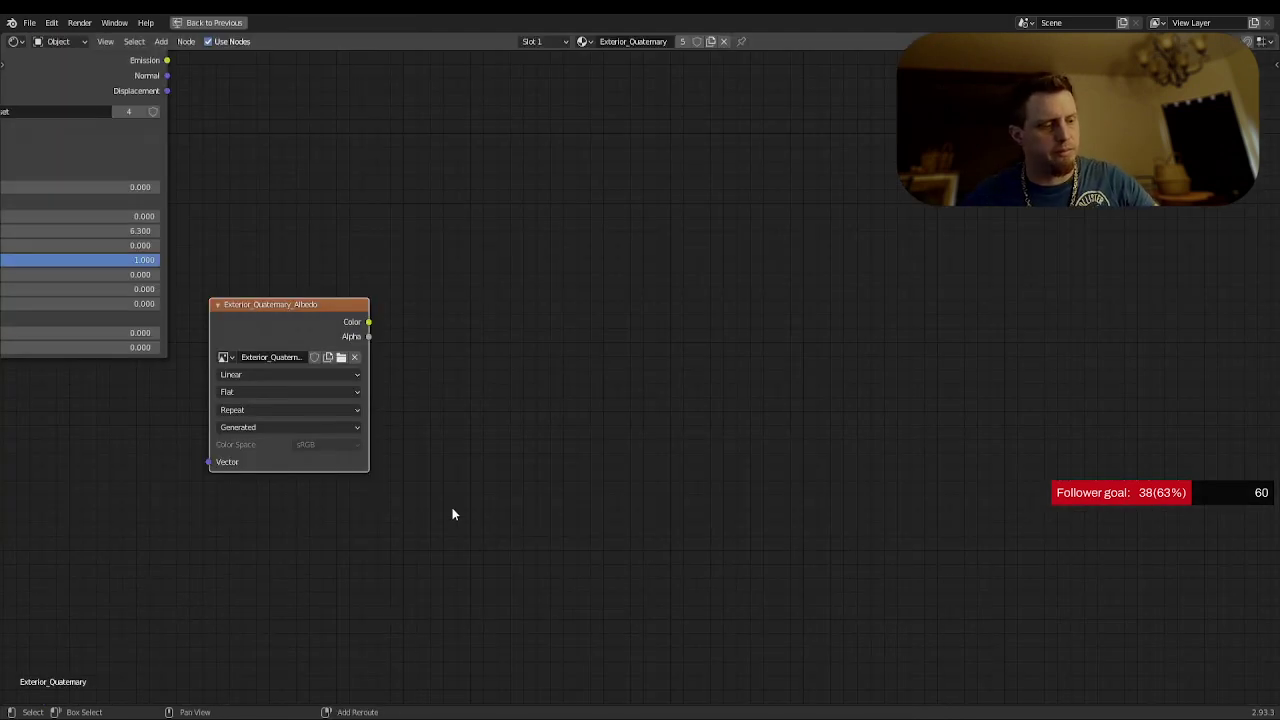
pyautogui.hotkey('shift', 'a')
pyautogui.moveTo(452, 513)
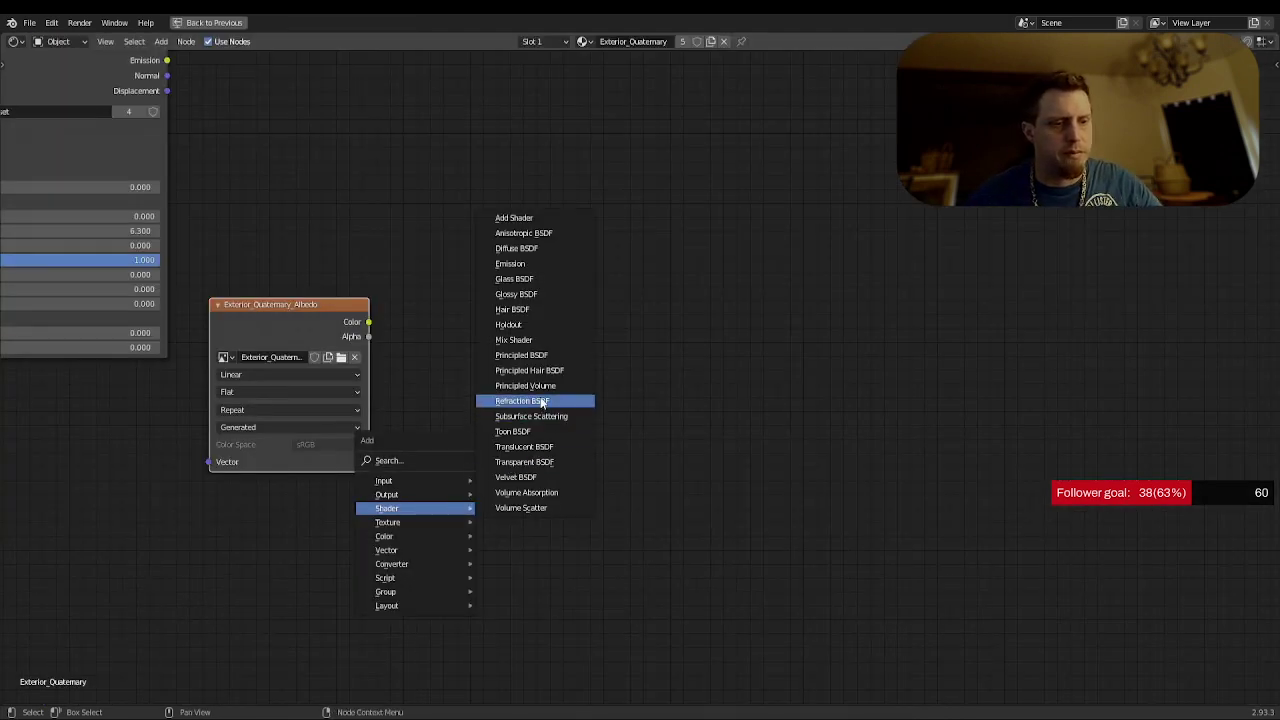
pyautogui.click(536, 354)
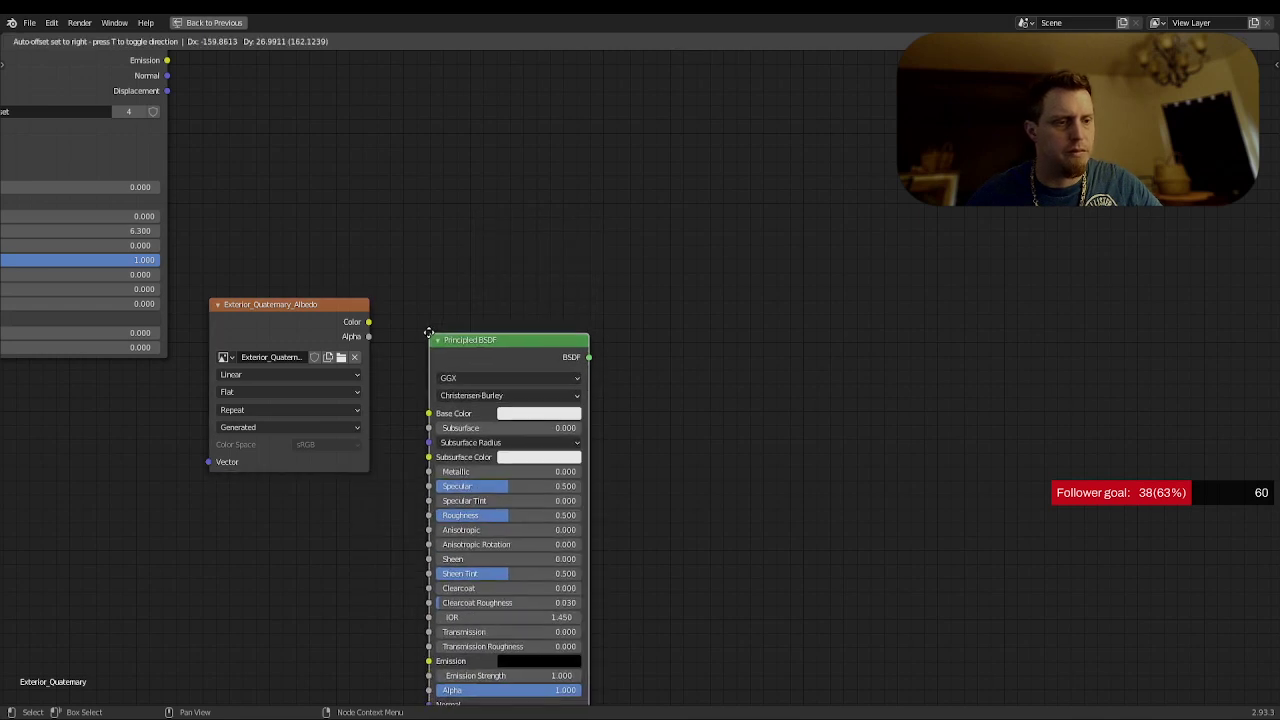
pyautogui.click(519, 268)
pyautogui.keyDown('shift'); pyautogui.click(319, 323); pyautogui.keyUp('shift')
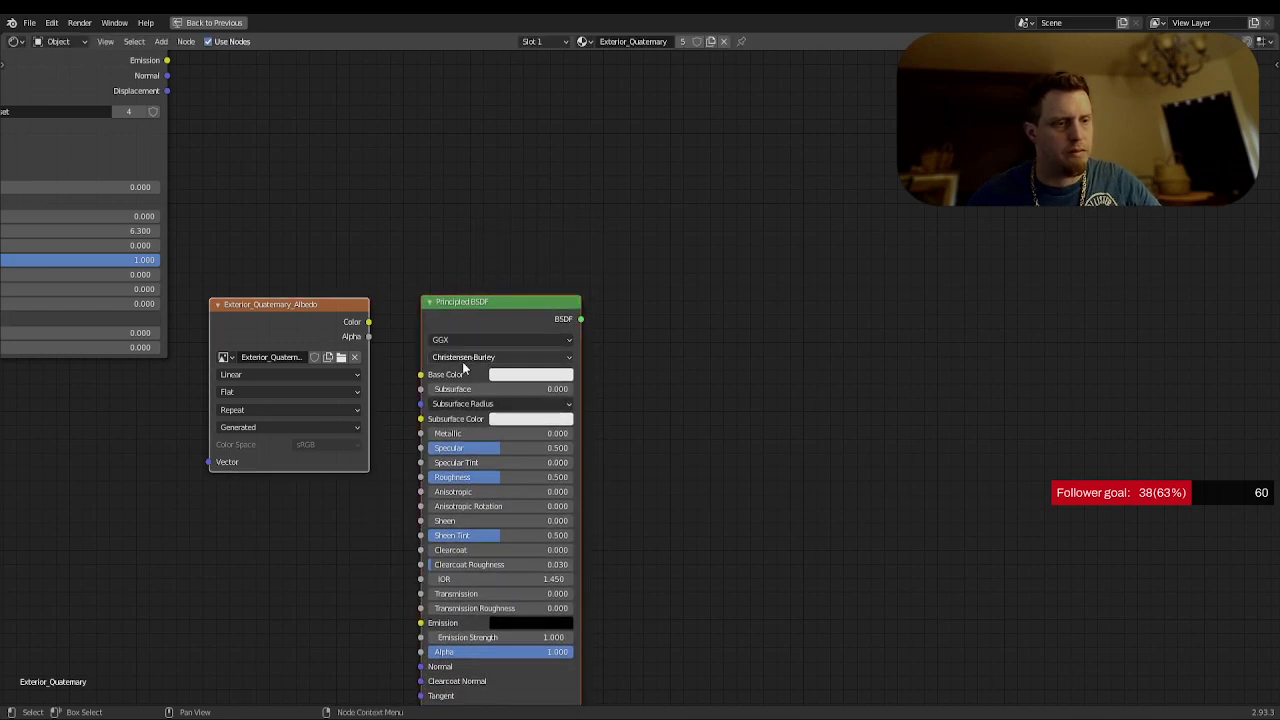
pyautogui.press('g')
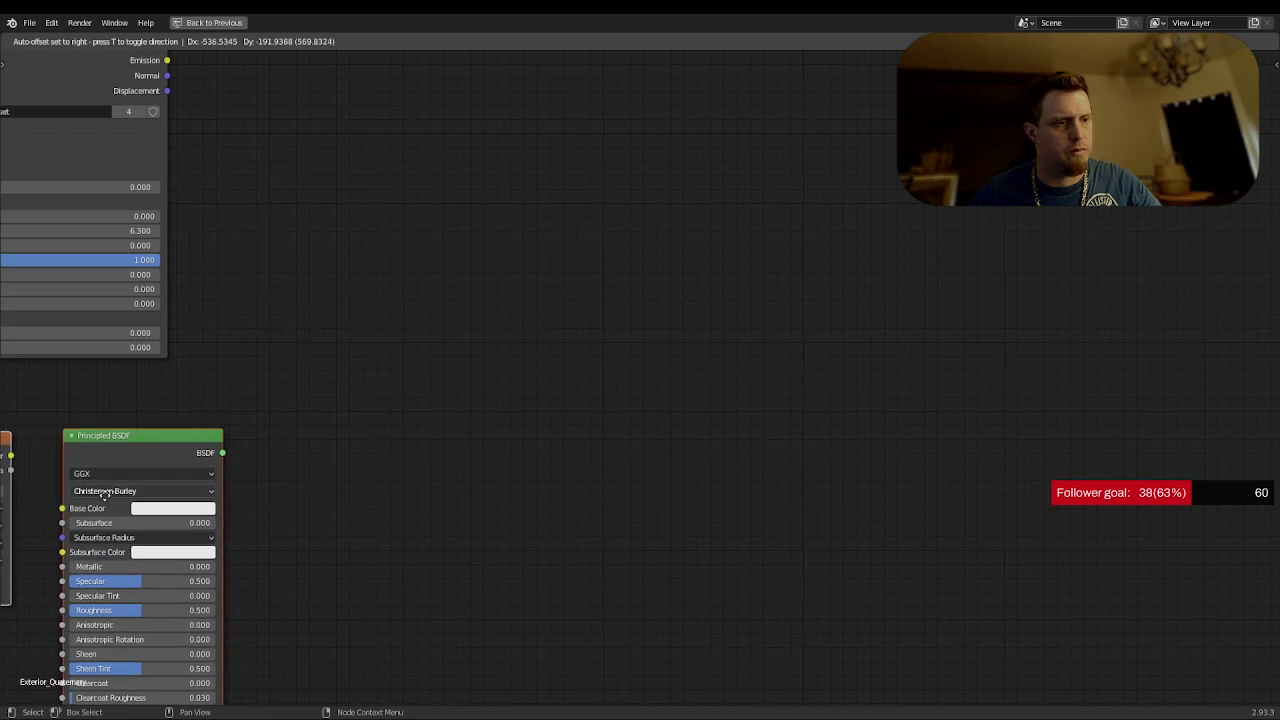
pyautogui.click(185, 479)
pyautogui.scroll(-2, 185, 479)
pyautogui.moveTo(347, 446); pyautogui.dragTo(408, 518, button='middle')
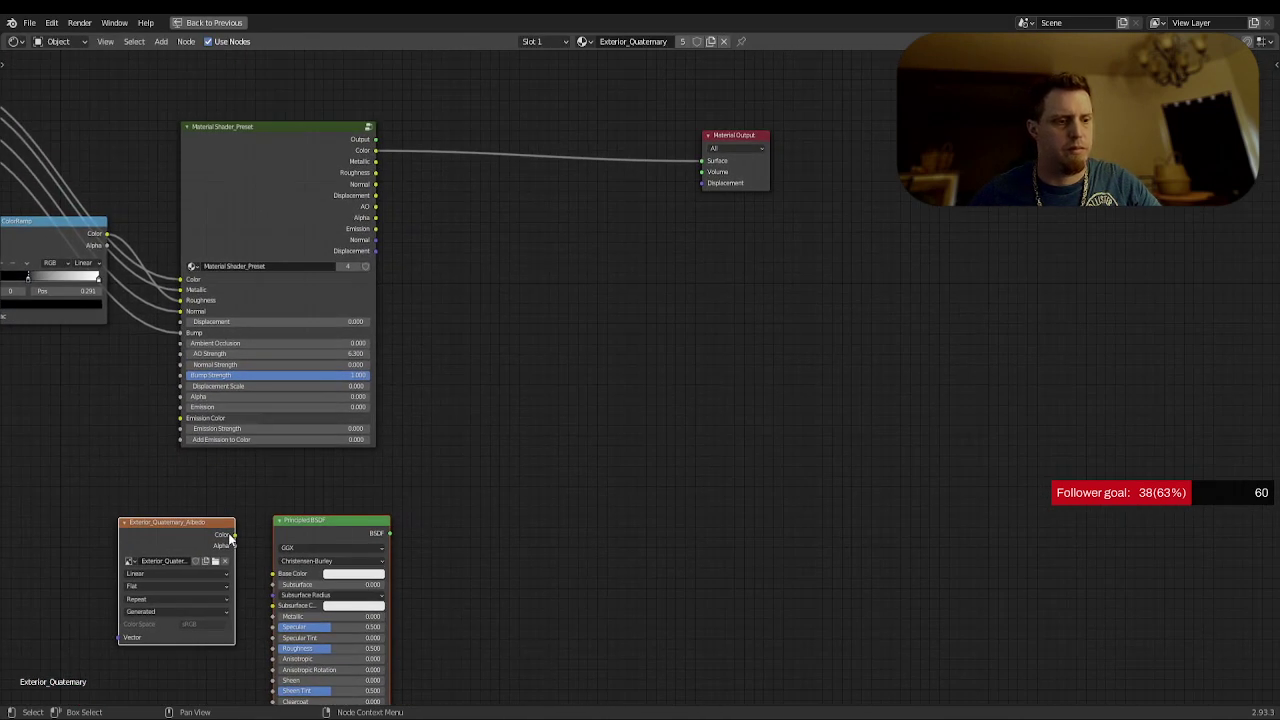
# - Link the Exterior_Quaternary_Albedo colour to the Principled BSDF's Base Color and the BSDF to the Material Output's Surface
pyautogui.moveTo(234, 534); pyautogui.dragTo(272, 573)
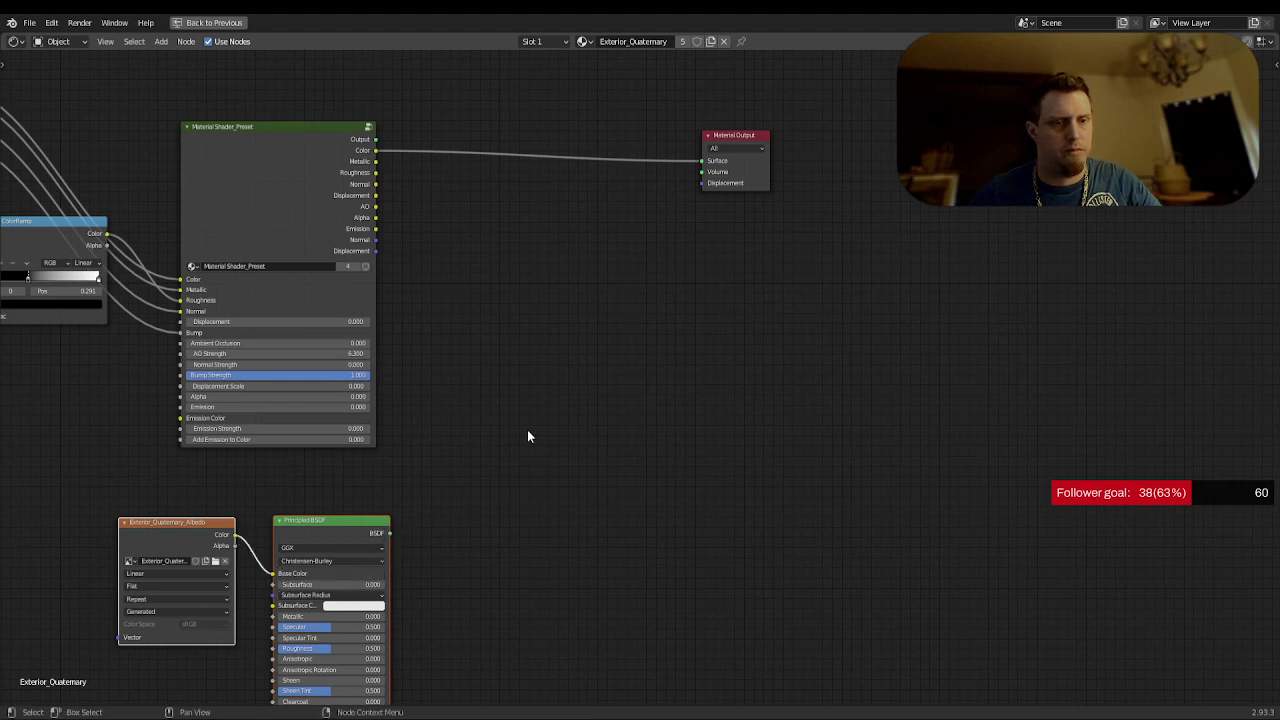
pyautogui.moveTo(528, 436); pyautogui.dragTo(702, 161)
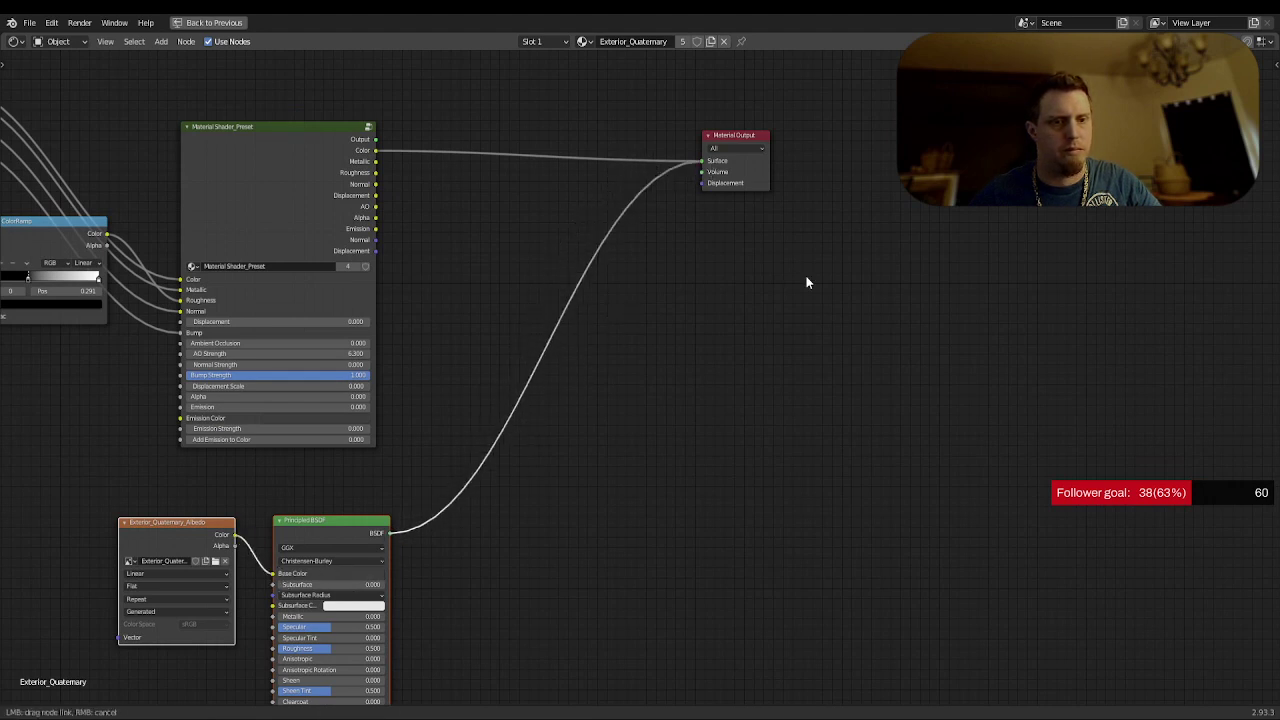
pyautogui.hotkey('ctrl', 'space')
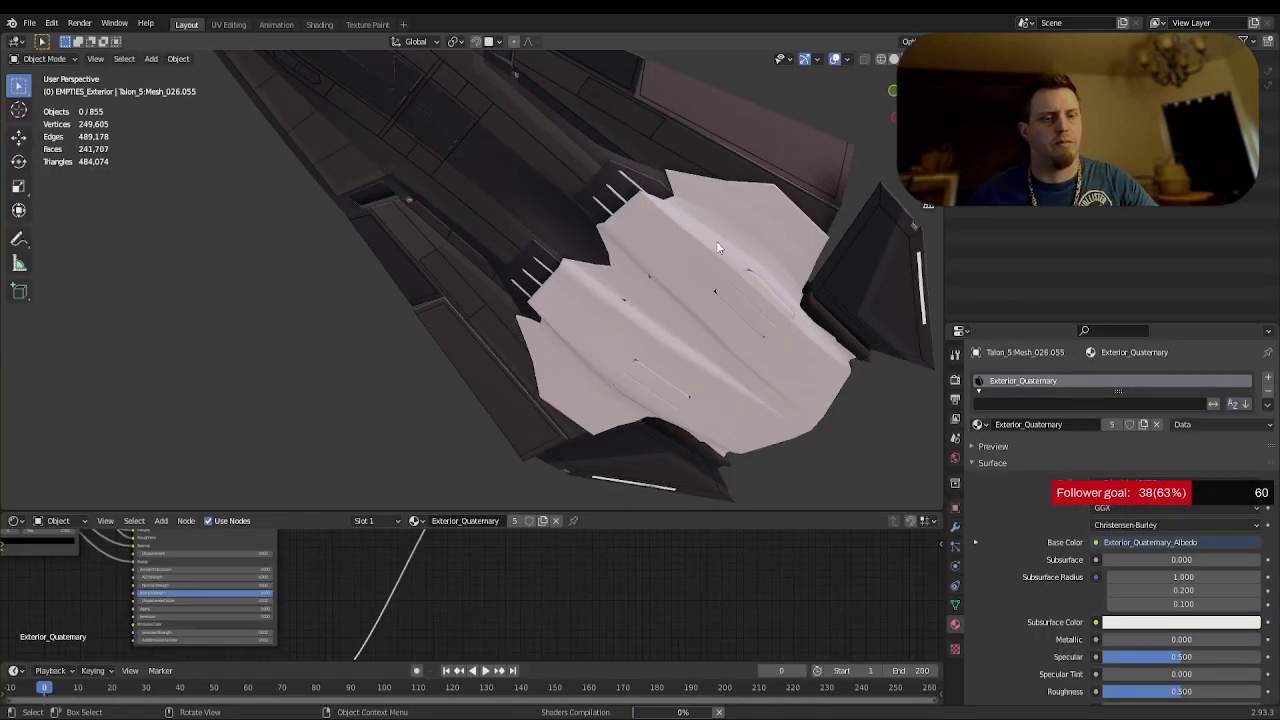
# - Try a Subdivision Surface modifier at viewport level 2 on the rear underside hull, and remove it after inspecting the panel edges
pyautogui.click(667, 275)
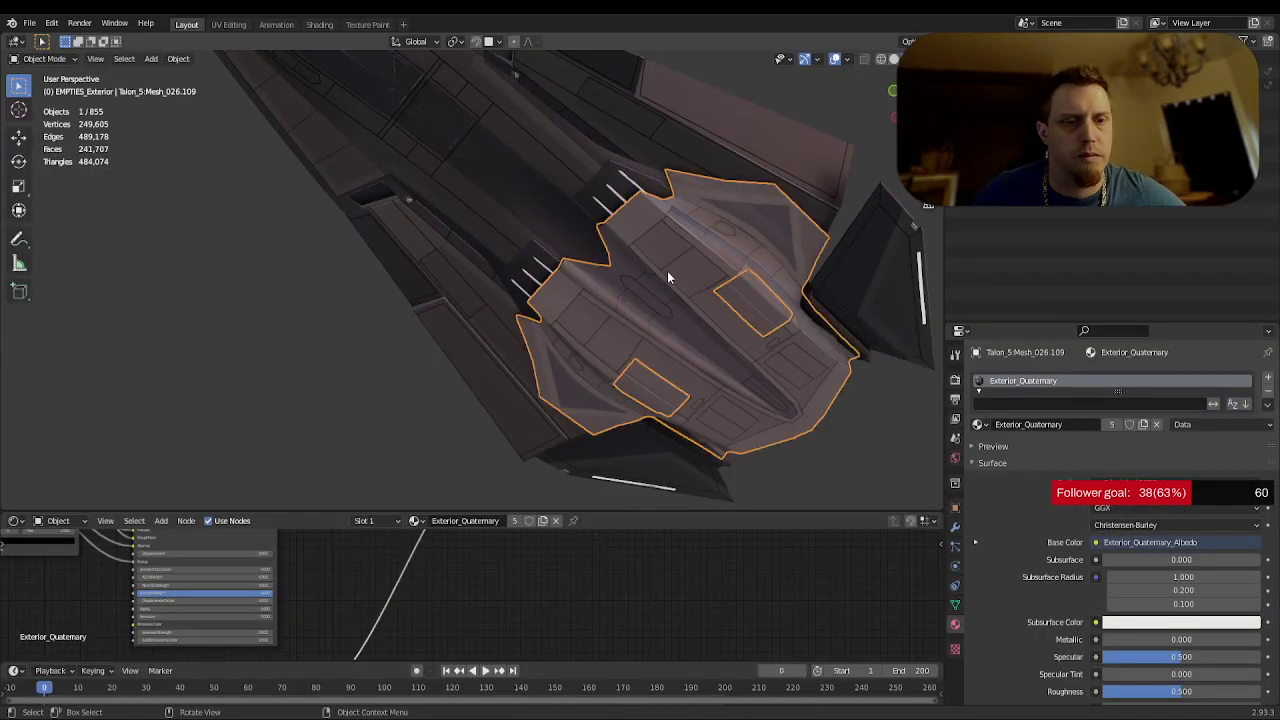
pyautogui.click(955, 527)
pyautogui.click(1011, 377)
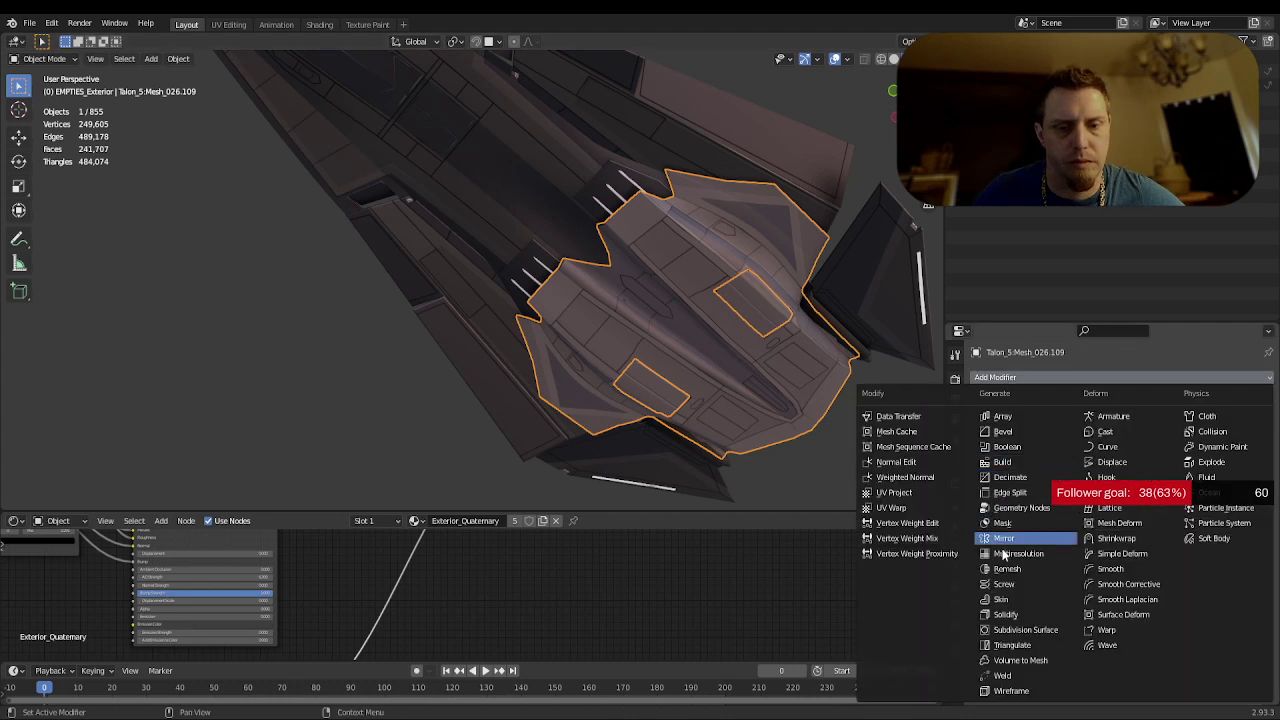
pyautogui.click(1020, 630)
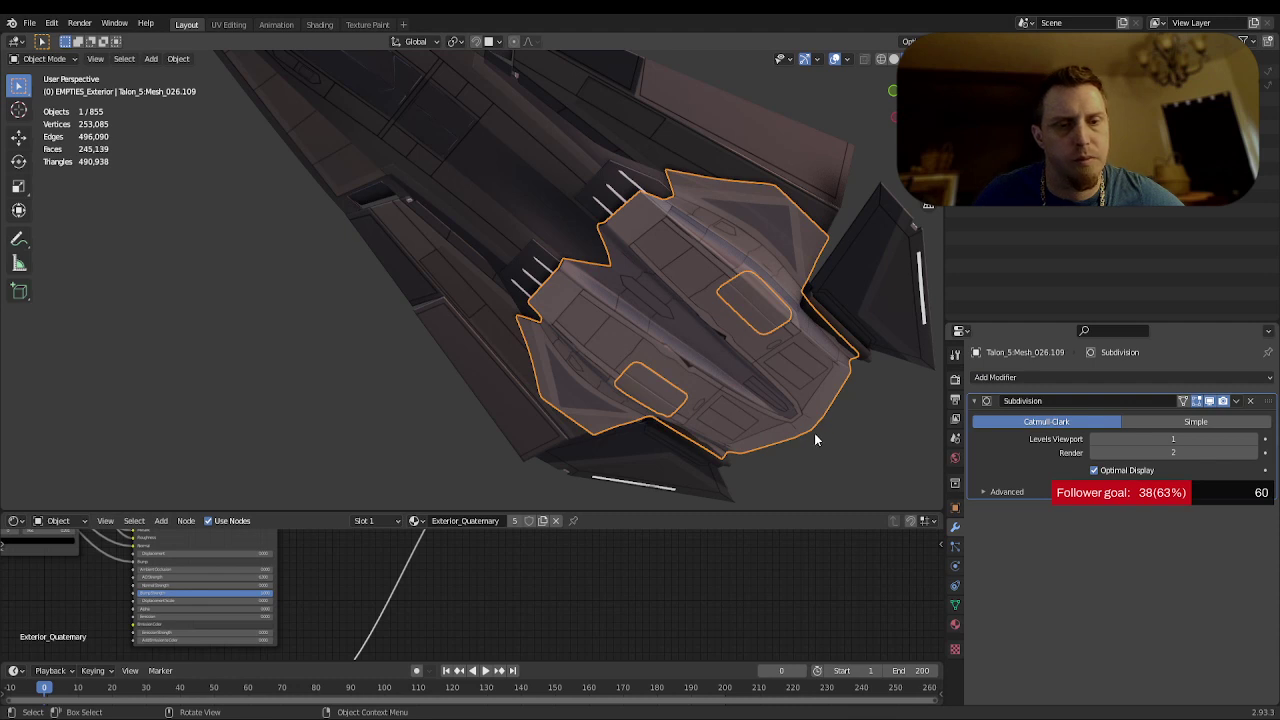
pyautogui.click(1256, 440)
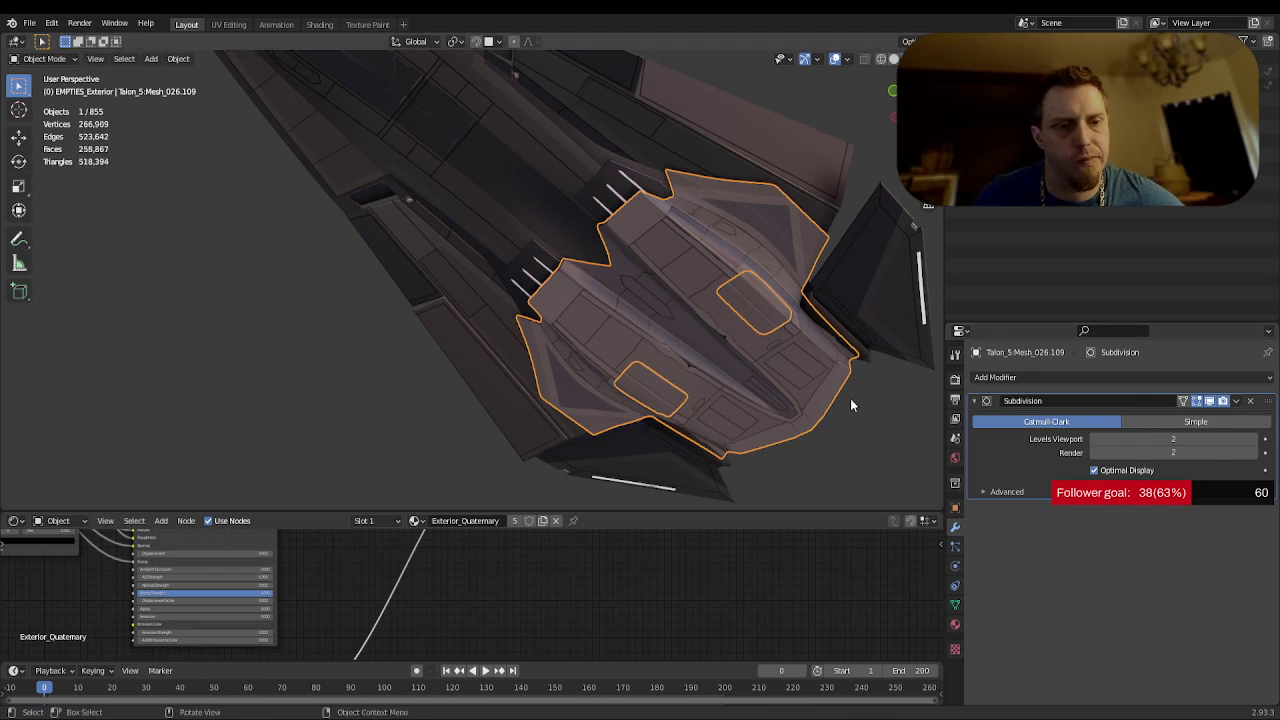
pyautogui.moveTo(850, 398); pyautogui.dragTo(534, 366, button='middle')
pyautogui.scroll(2, 794, 354)
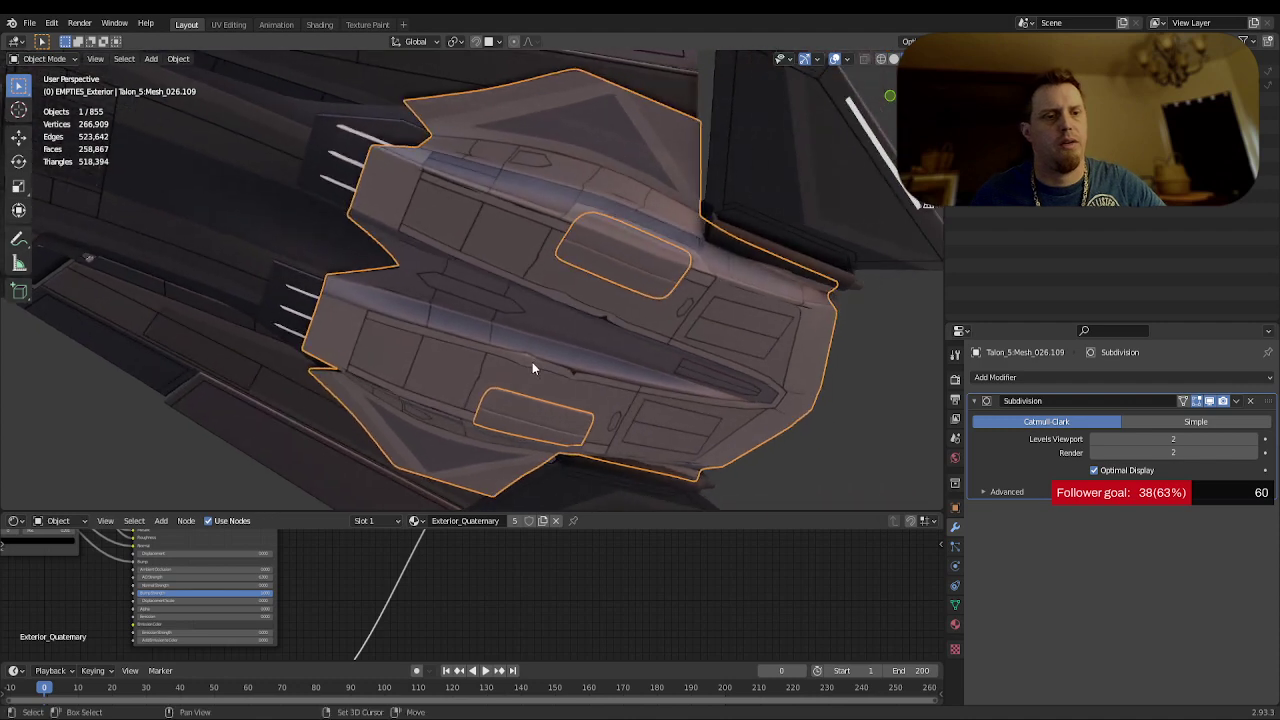
pyautogui.moveTo(646, 366); pyautogui.dragTo(544, 320, button='middle')
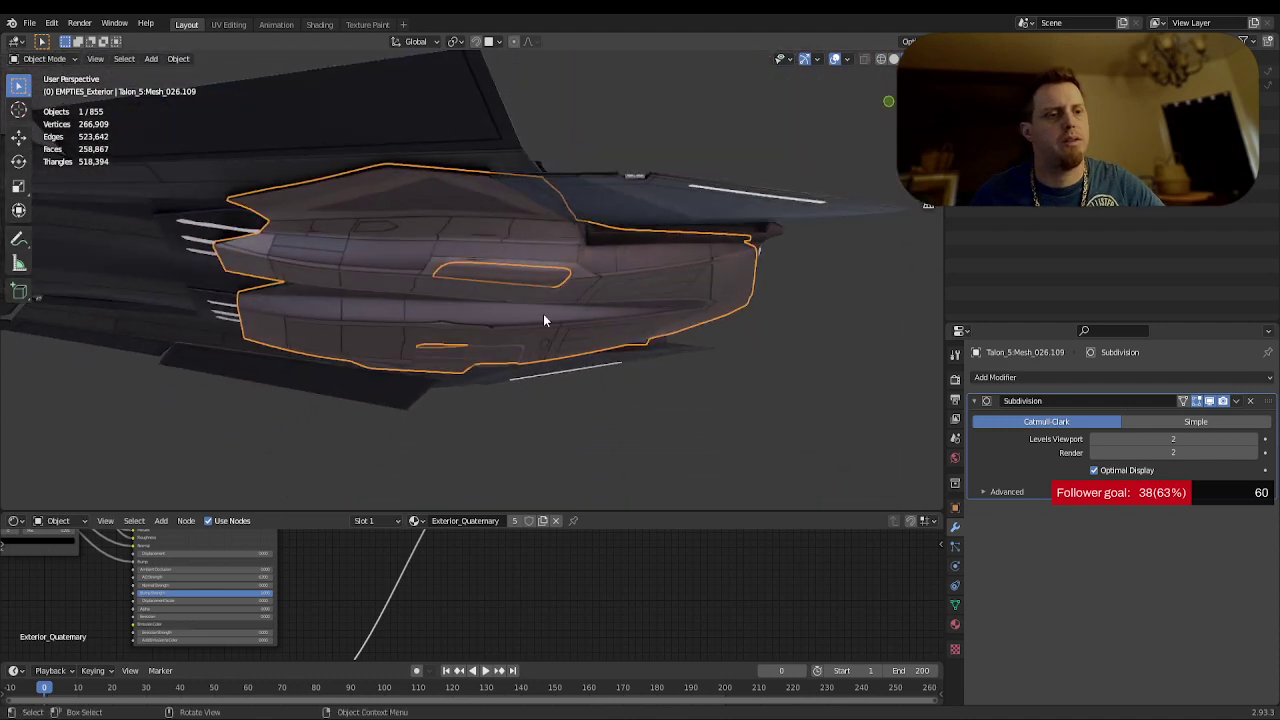
pyautogui.moveTo(388, 280); pyautogui.dragTo(404, 220, button='middle')
pyautogui.scroll(4, 410, 190)
pyautogui.moveTo(419, 155); pyautogui.dragTo(420, 185, button='middle')
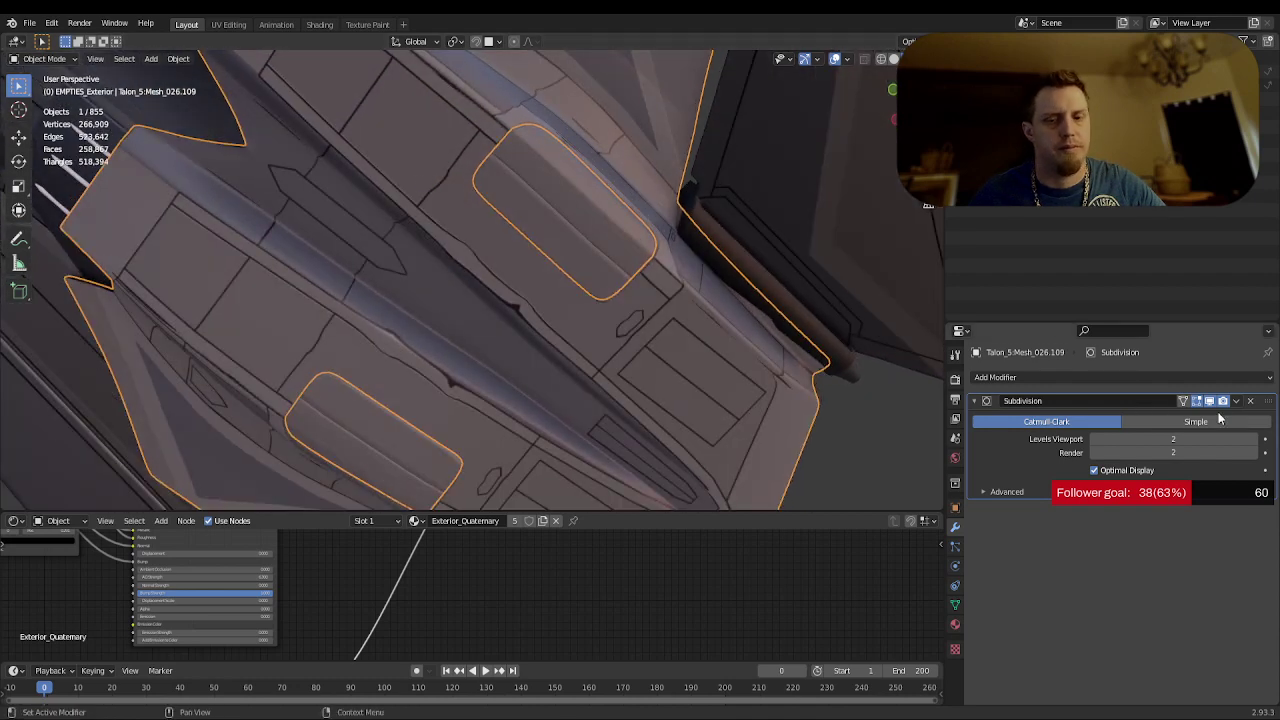
pyautogui.click(1252, 401)
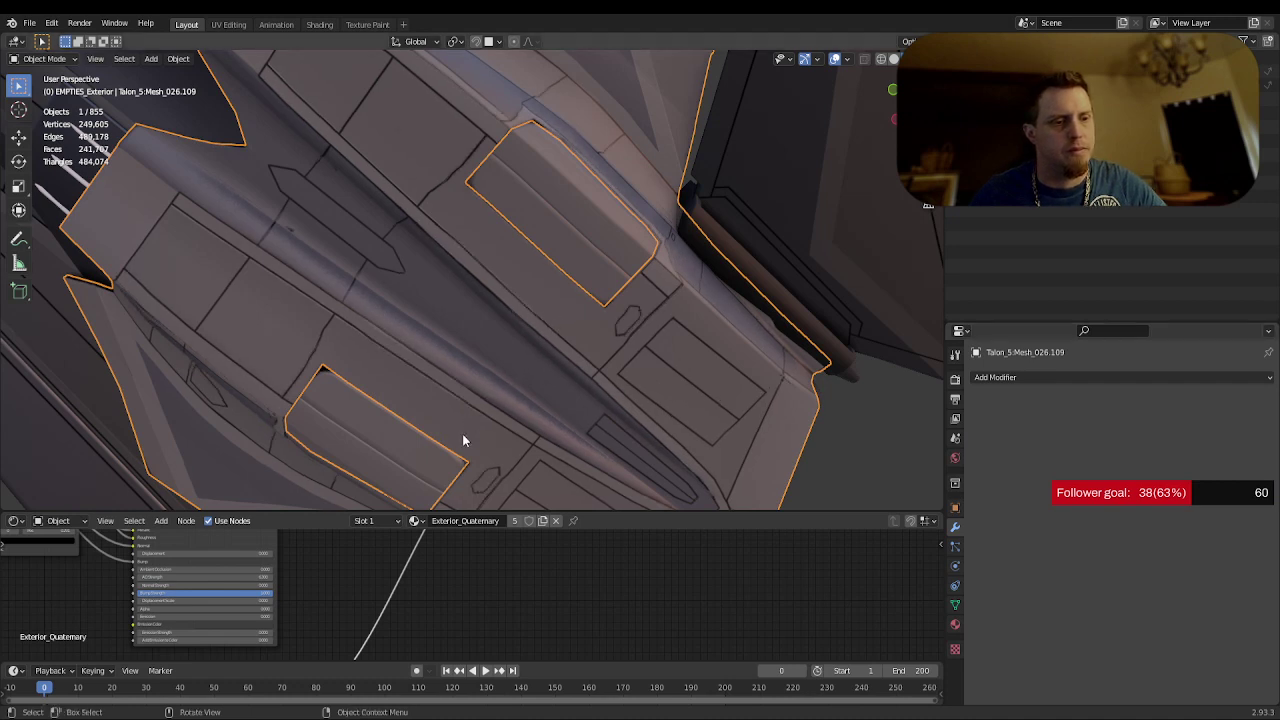
# - Examine the upper rear hull's panel lines and geometry in both solid and material preview shading
pyautogui.moveTo(487, 430)
pyautogui.mouseDown(button='middle')
pyautogui.moveTo(457, 443)
pyautogui.moveTo(477, 380)
pyautogui.moveTo(495, 425)
pyautogui.mouseUp(button='middle')
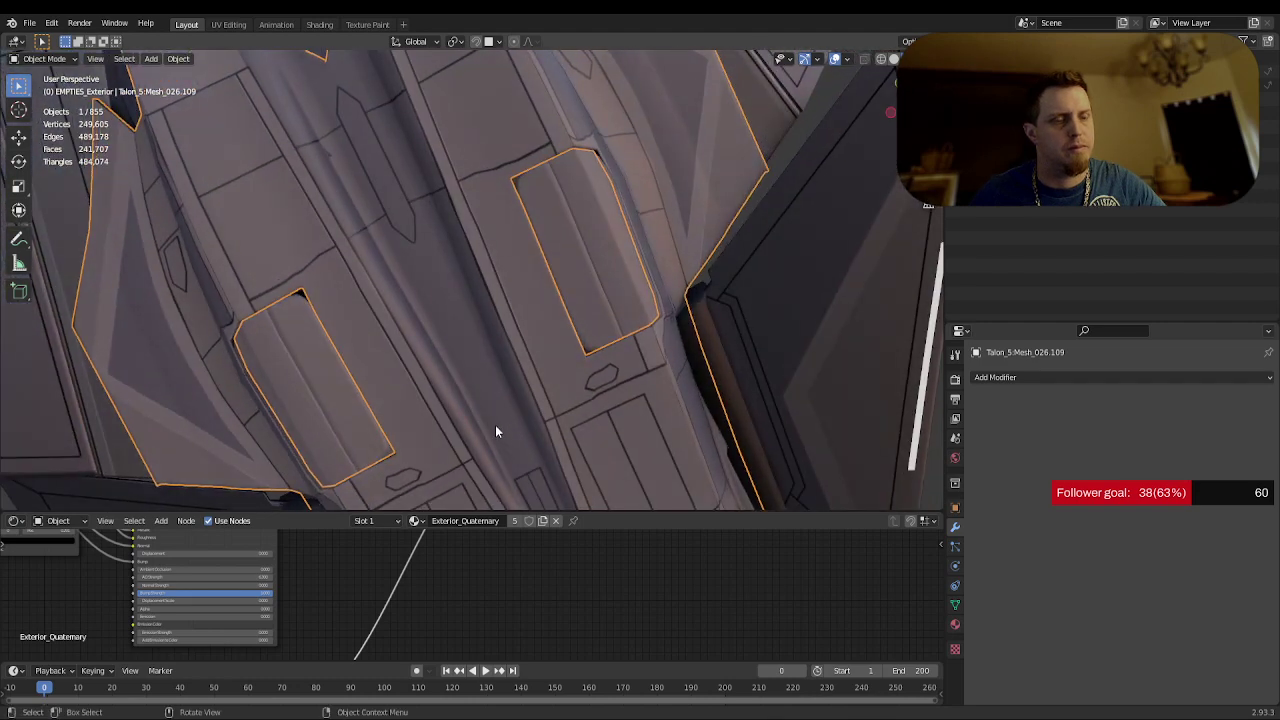
pyautogui.scroll(-5, 495, 425)
pyautogui.moveTo(512, 220); pyautogui.dragTo(486, 397, button='middle')
pyautogui.moveTo(488, 243)
pyautogui.mouseDown(button='middle')
pyautogui.moveTo(491, 277)
pyautogui.moveTo(517, 297)
pyautogui.moveTo(506, 260)
pyautogui.moveTo(466, 289)
pyautogui.moveTo(489, 268)
pyautogui.mouseUp(button='middle')
pyautogui.scroll(4, 500, 303)
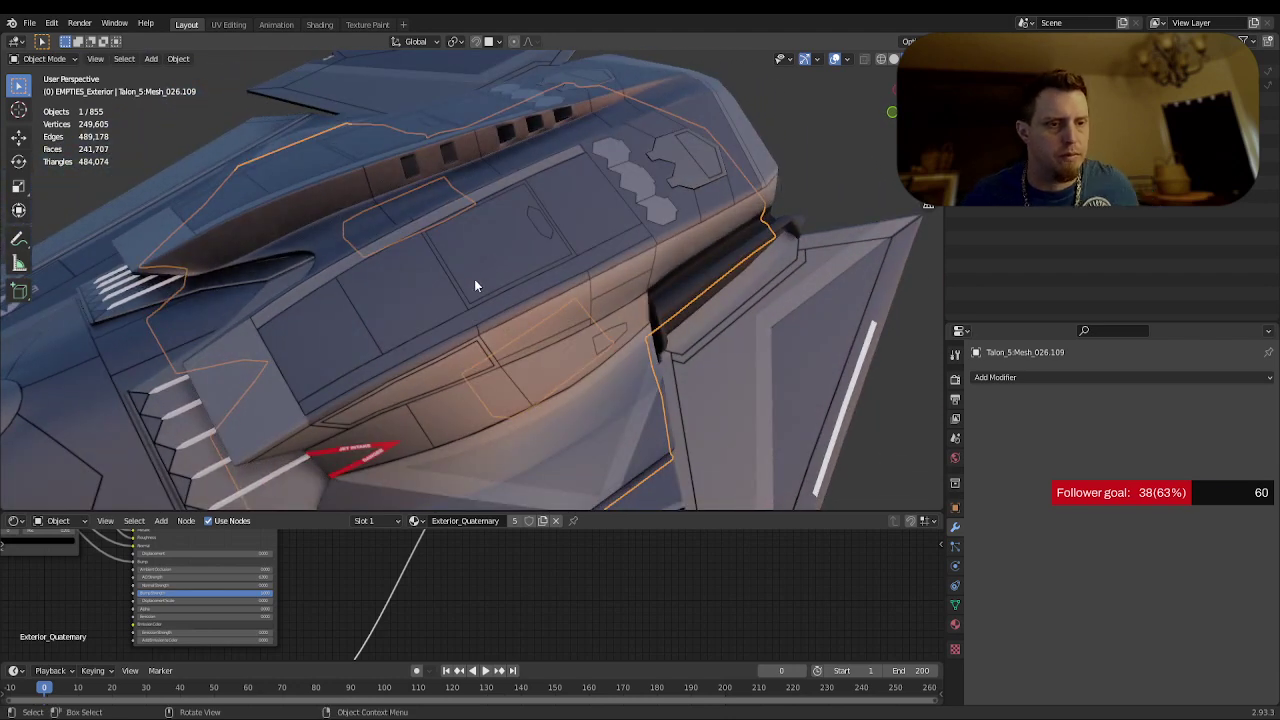
pyautogui.click(474, 279)
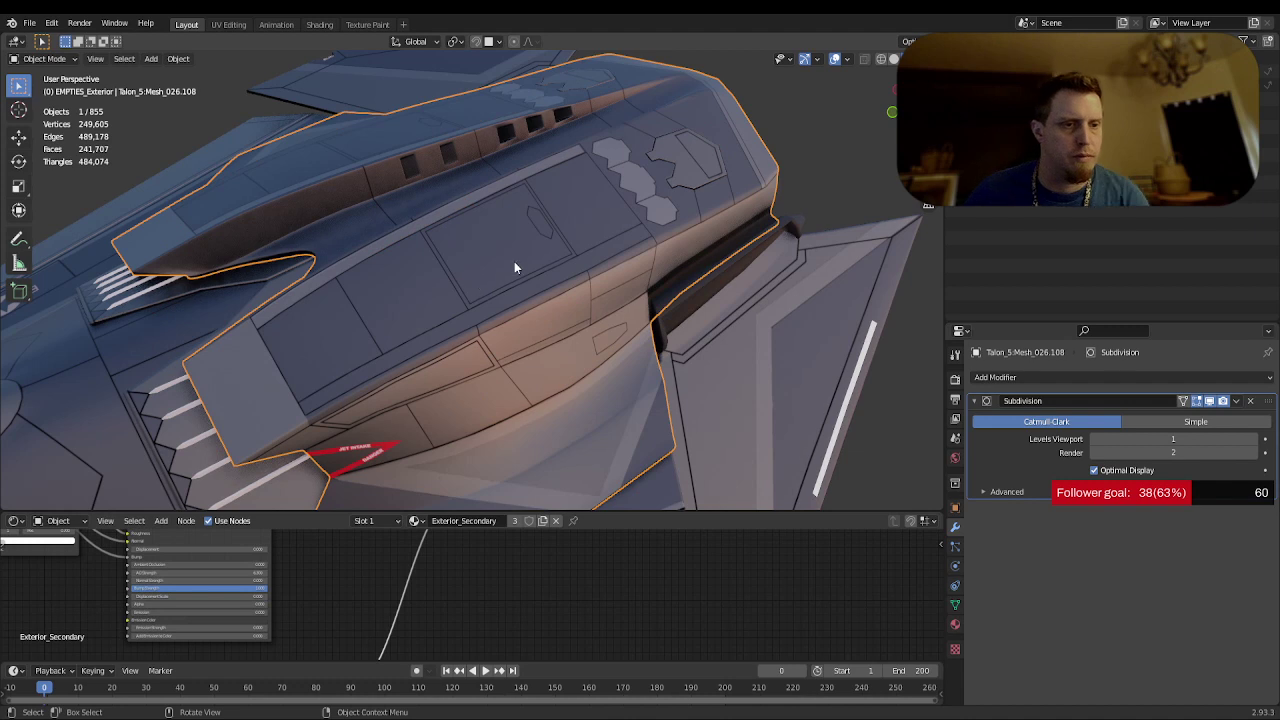
pyautogui.click(894, 61)
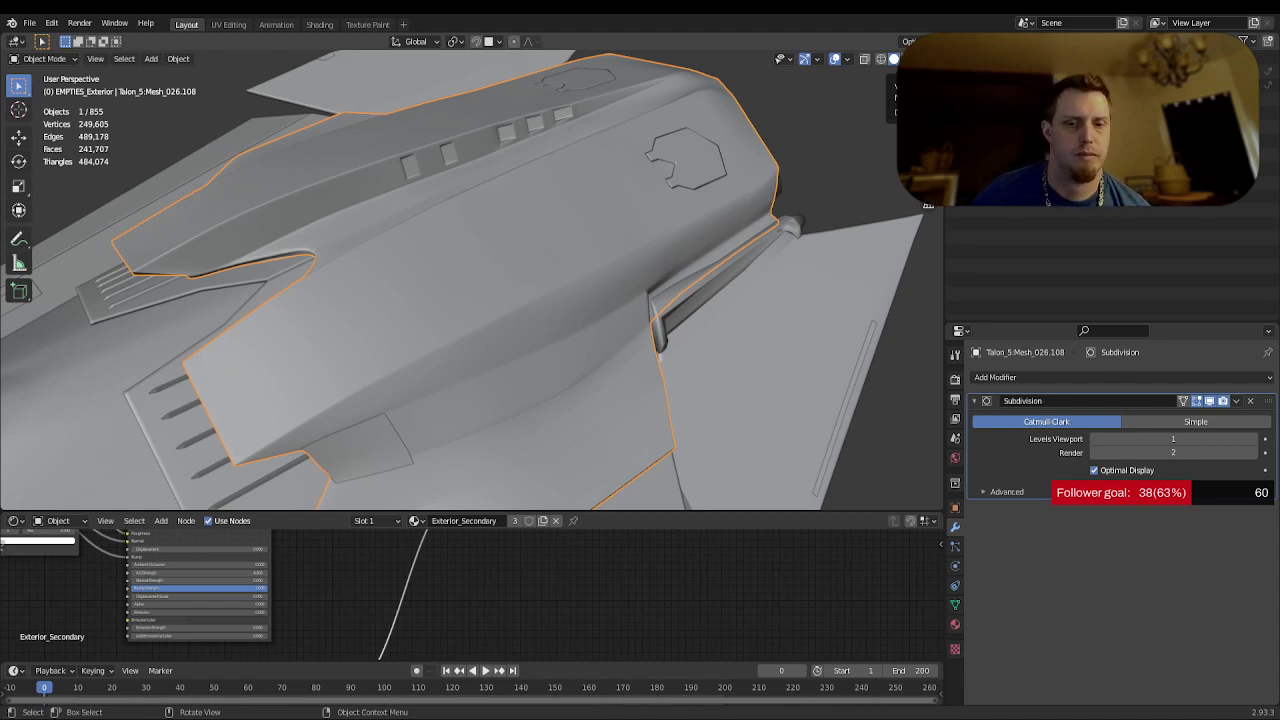
pyautogui.click(909, 58)
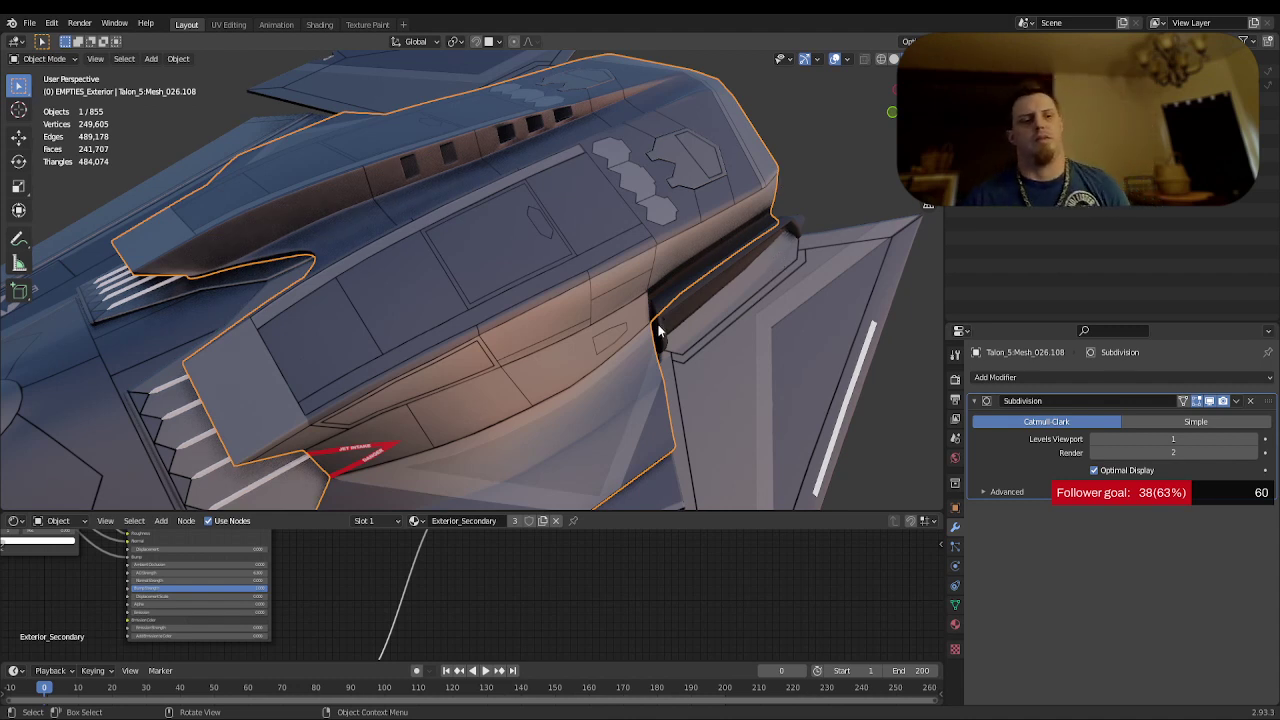
# - Try a Subdivision Surface modifier on the rear hull mesh that uses the Exterior_Quaternary material
pyautogui.moveTo(524, 402); pyautogui.dragTo(527, 162, button='middle')
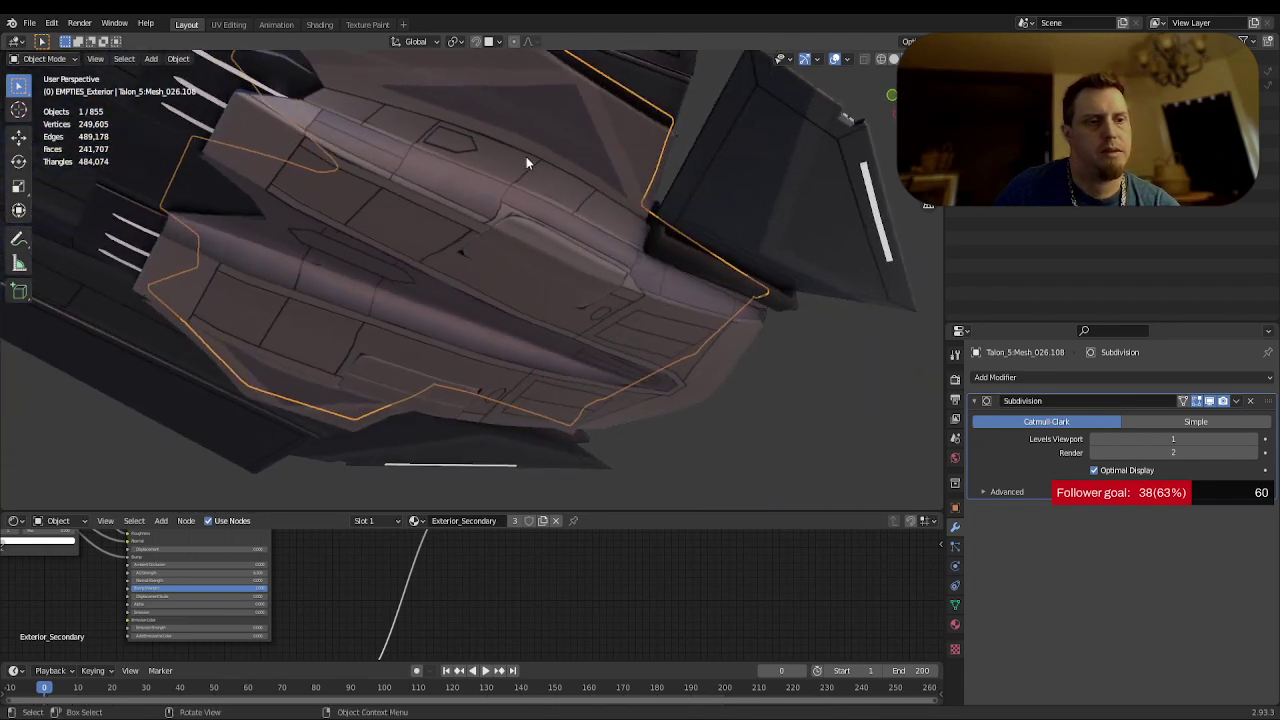
pyautogui.click(464, 199)
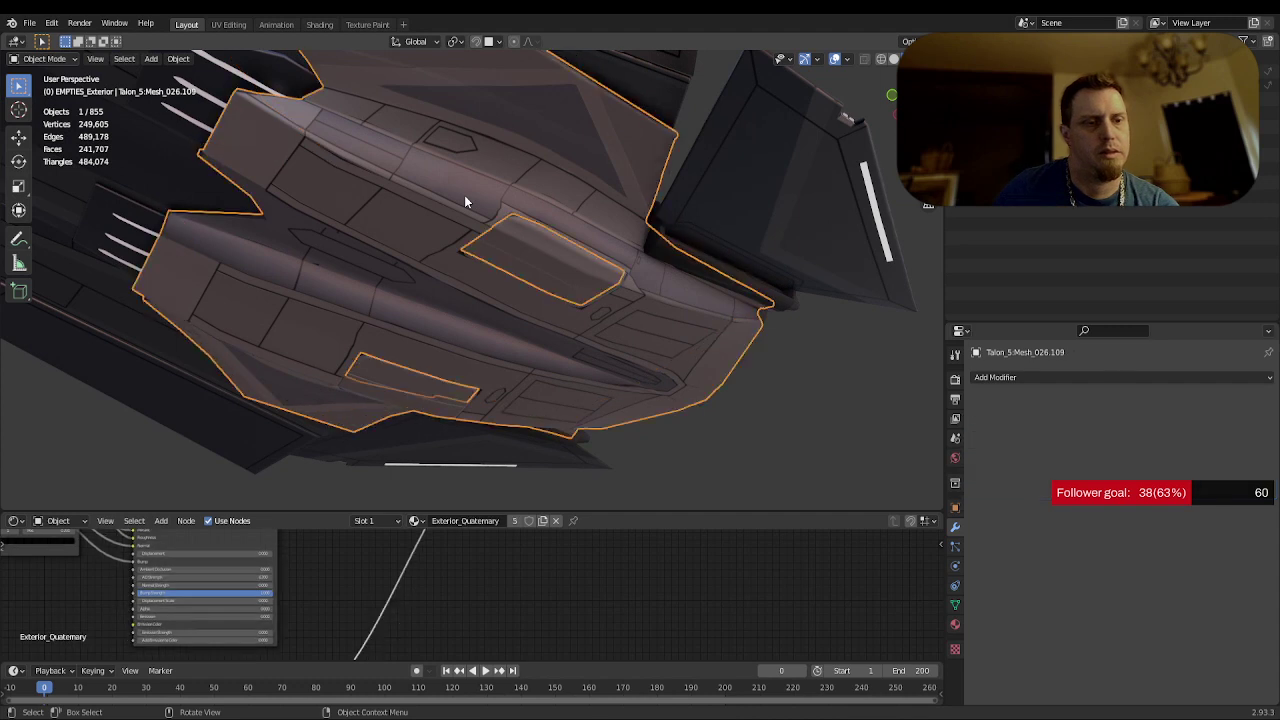
pyautogui.scroll(-6, 383, 636)
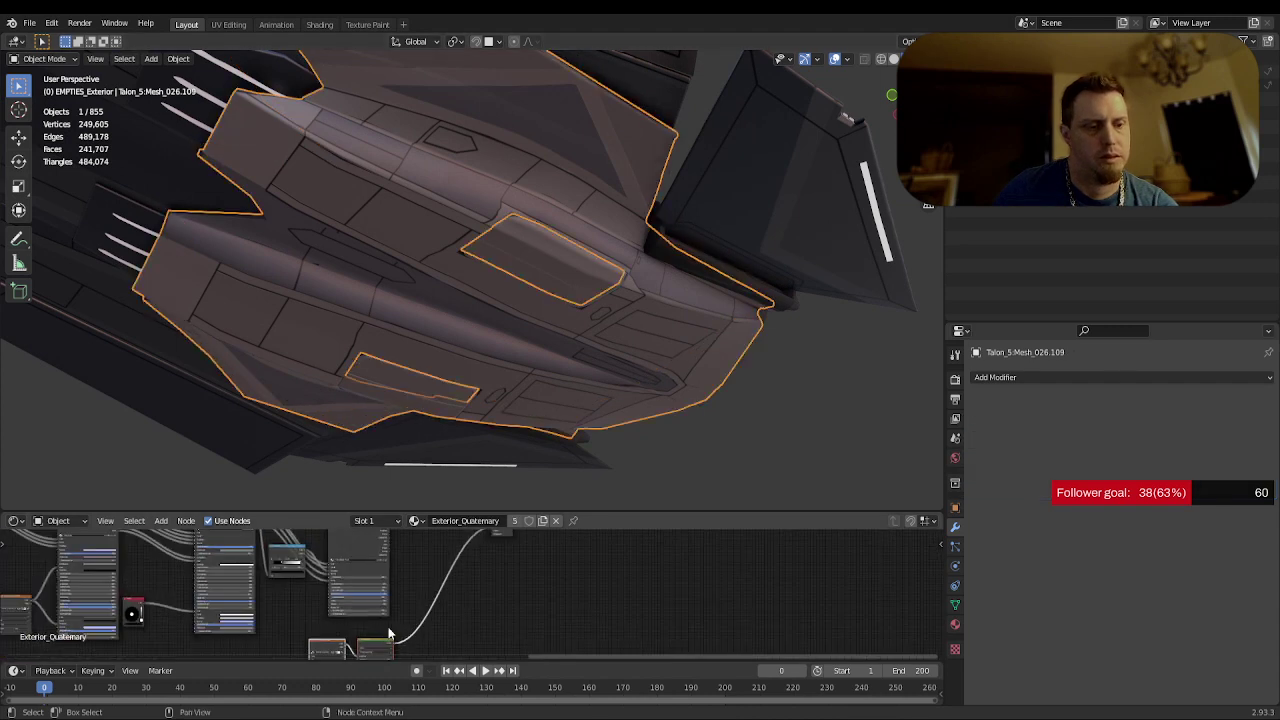
pyautogui.click(996, 377)
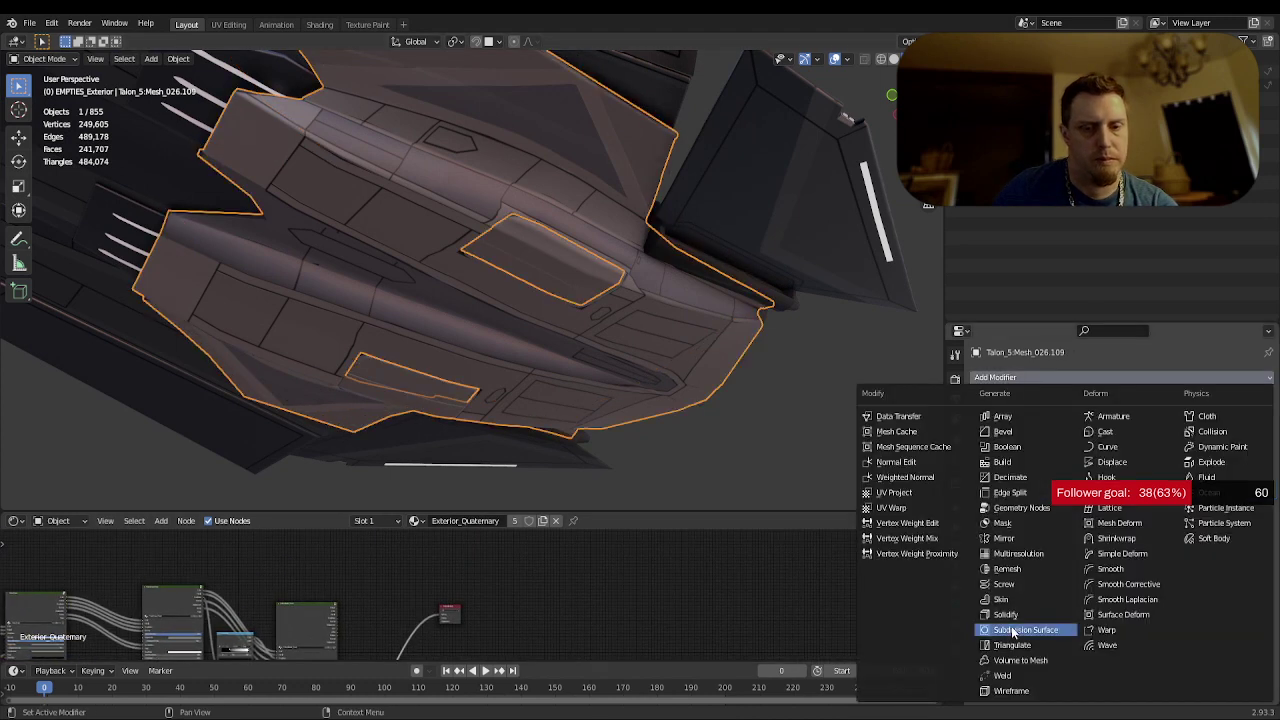
pyautogui.click(979, 636)
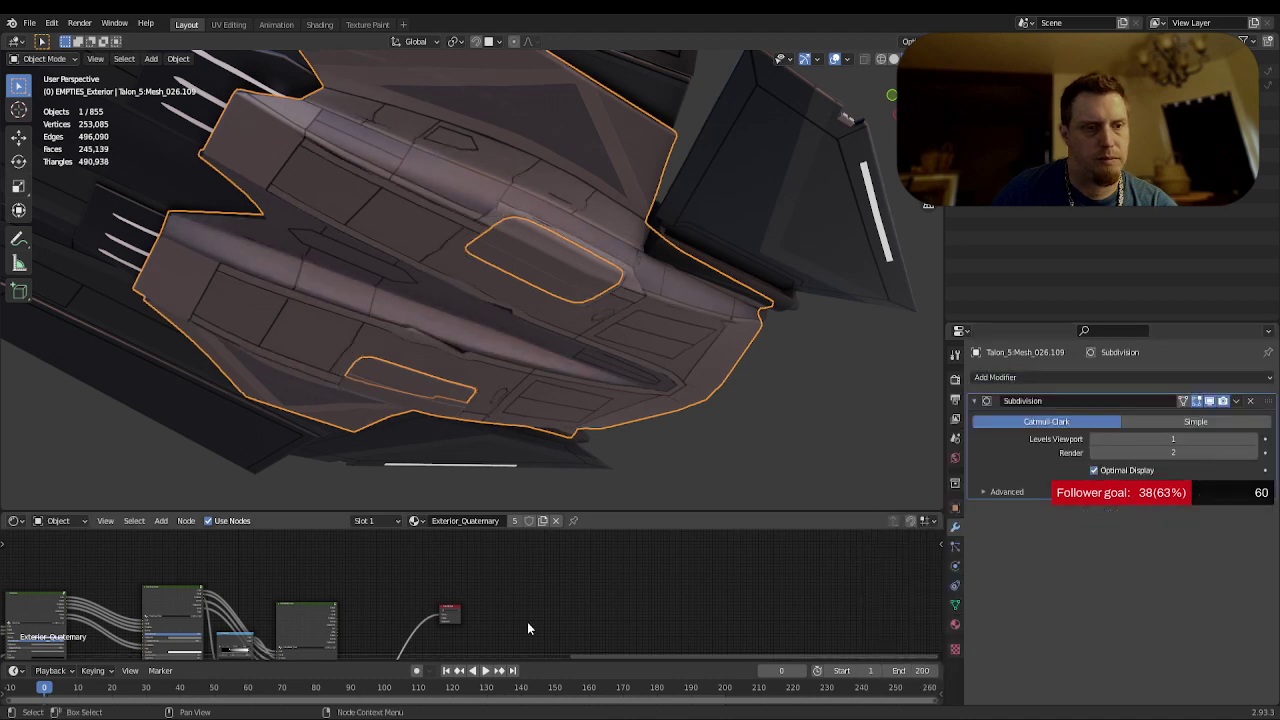
# - Unlink the Exterior_Quaternary albedo texture and Principled BSDF, and link the Material Shader_Preset group's Color output to the Material Output's Surface
pyautogui.scroll(2, 395, 600)
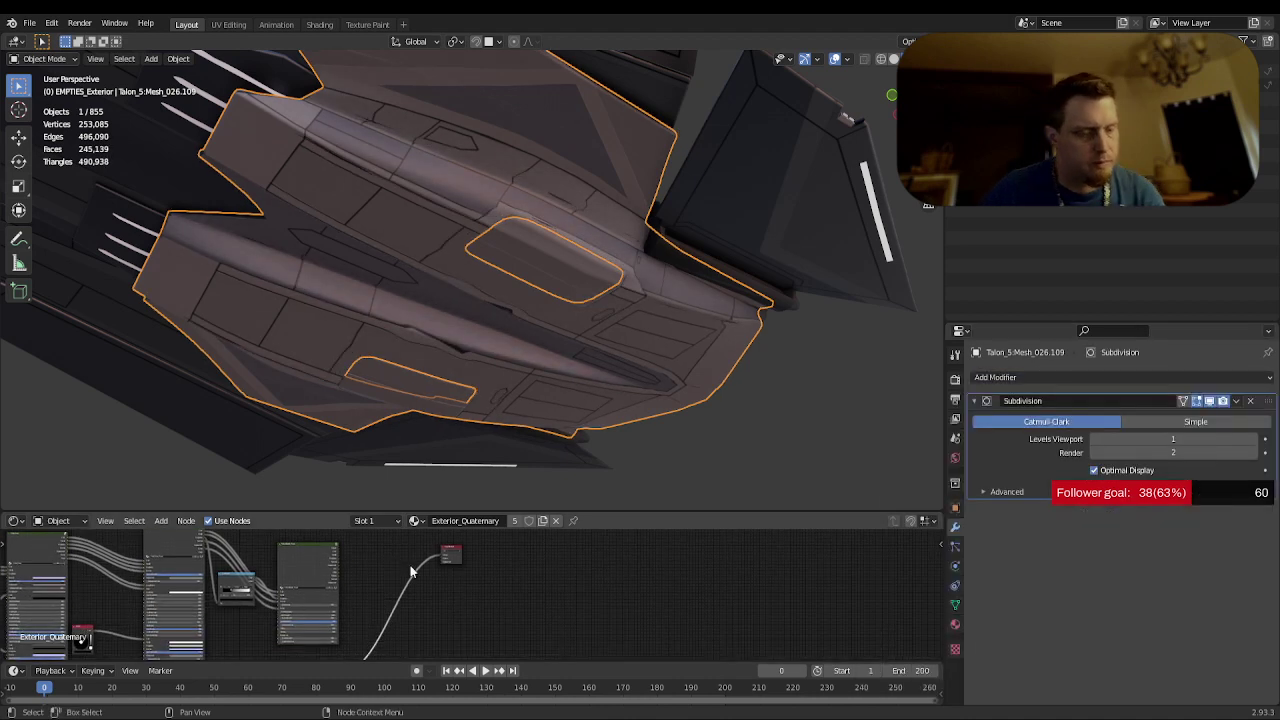
pyautogui.hotkey('ctrl', 'space')
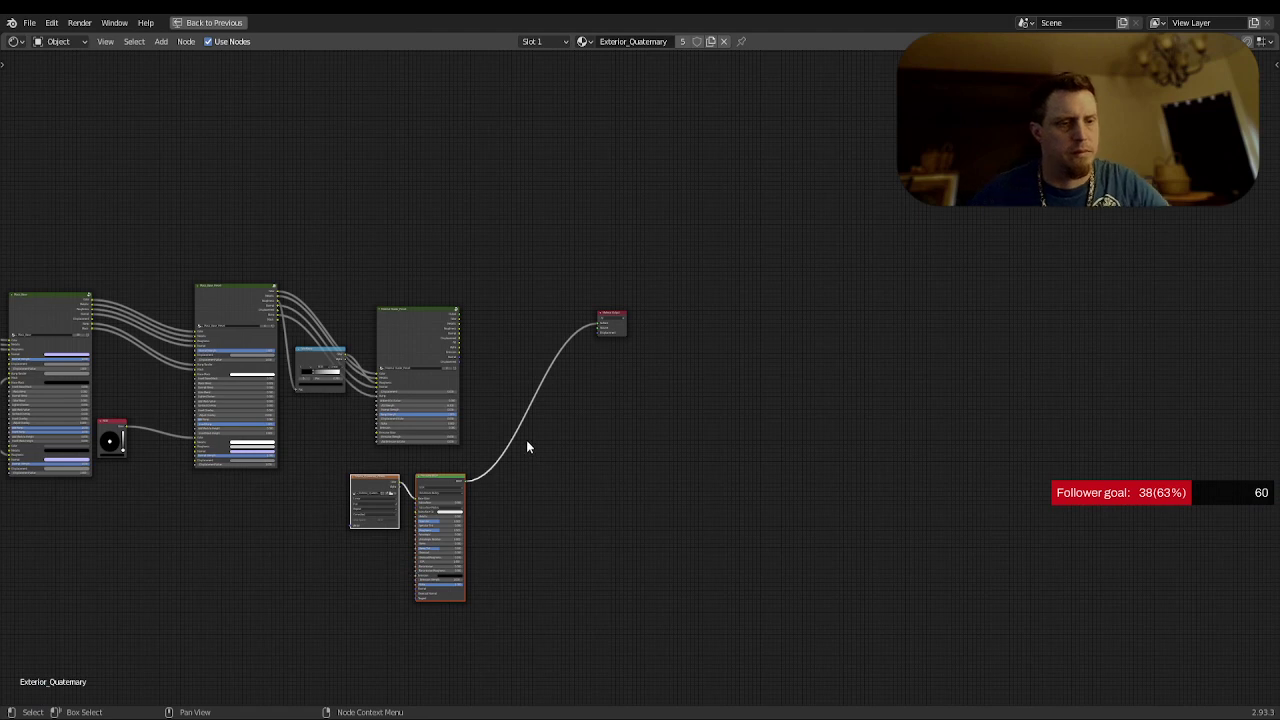
pyautogui.scroll(3, 526, 440)
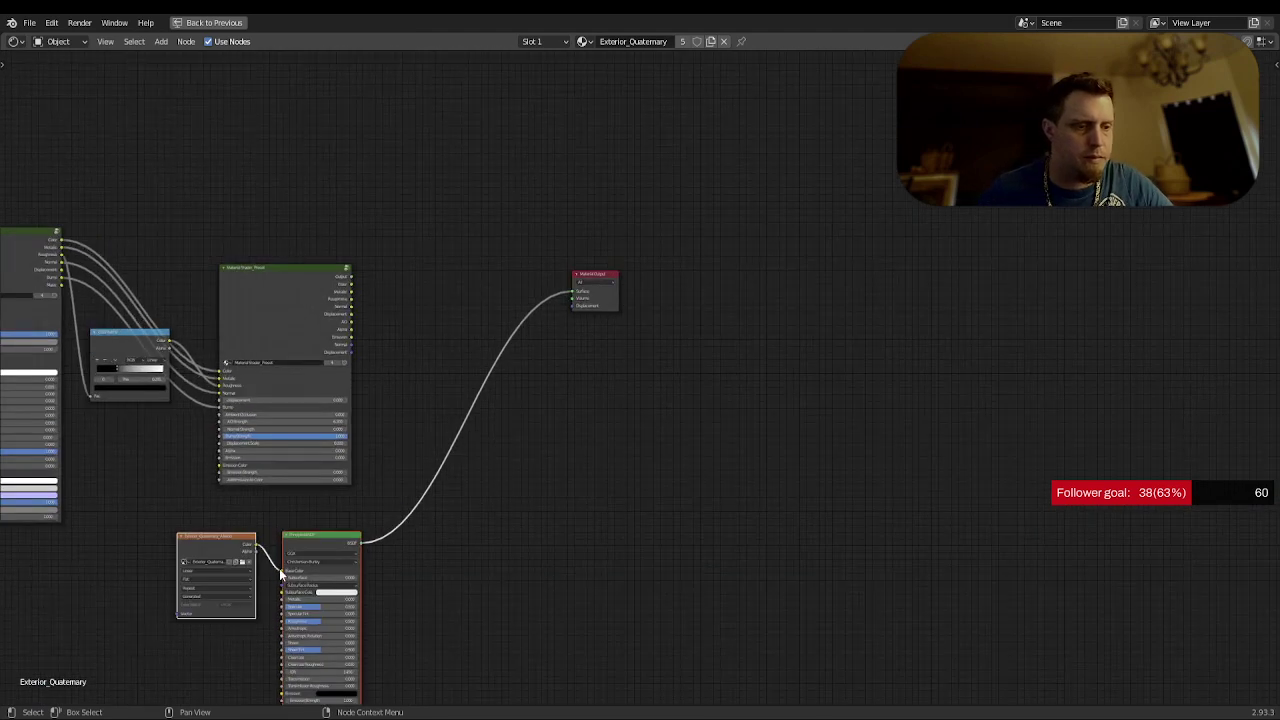
pyautogui.moveTo(260, 568); pyautogui.dragTo(505, 266)
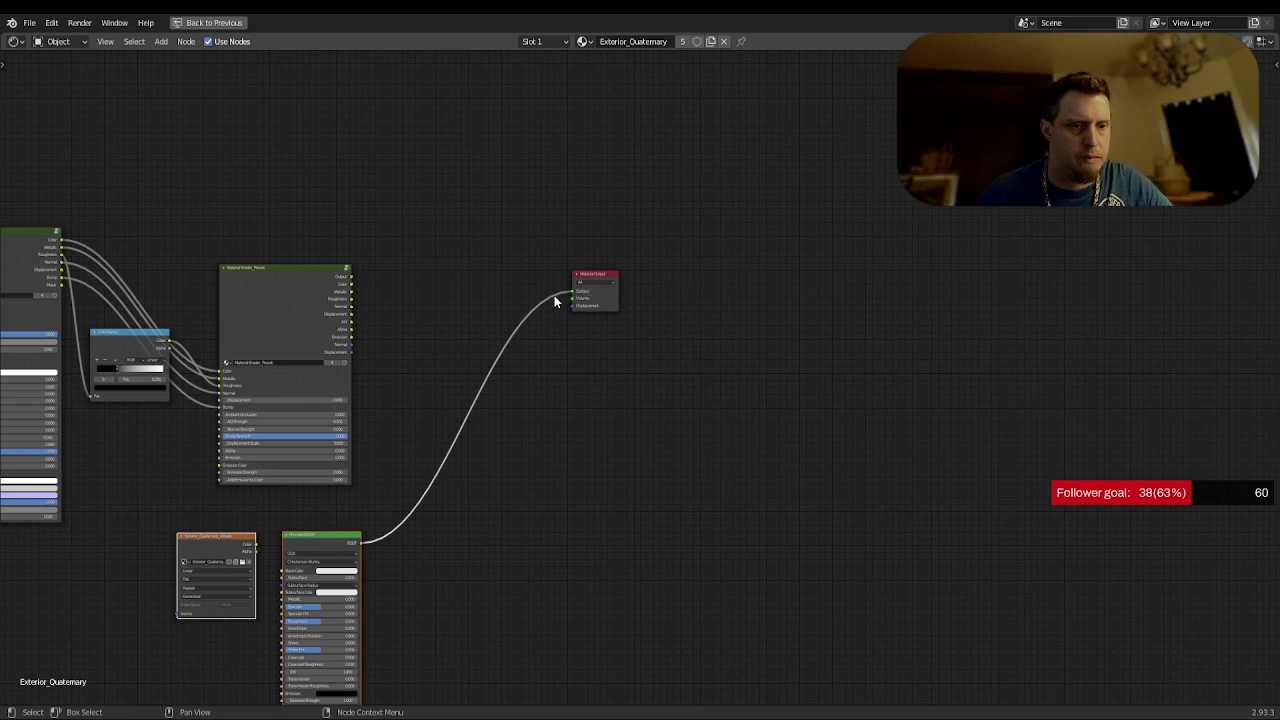
pyautogui.moveTo(573, 291); pyautogui.dragTo(510, 341)
pyautogui.moveTo(336, 298); pyautogui.dragTo(340, 295)
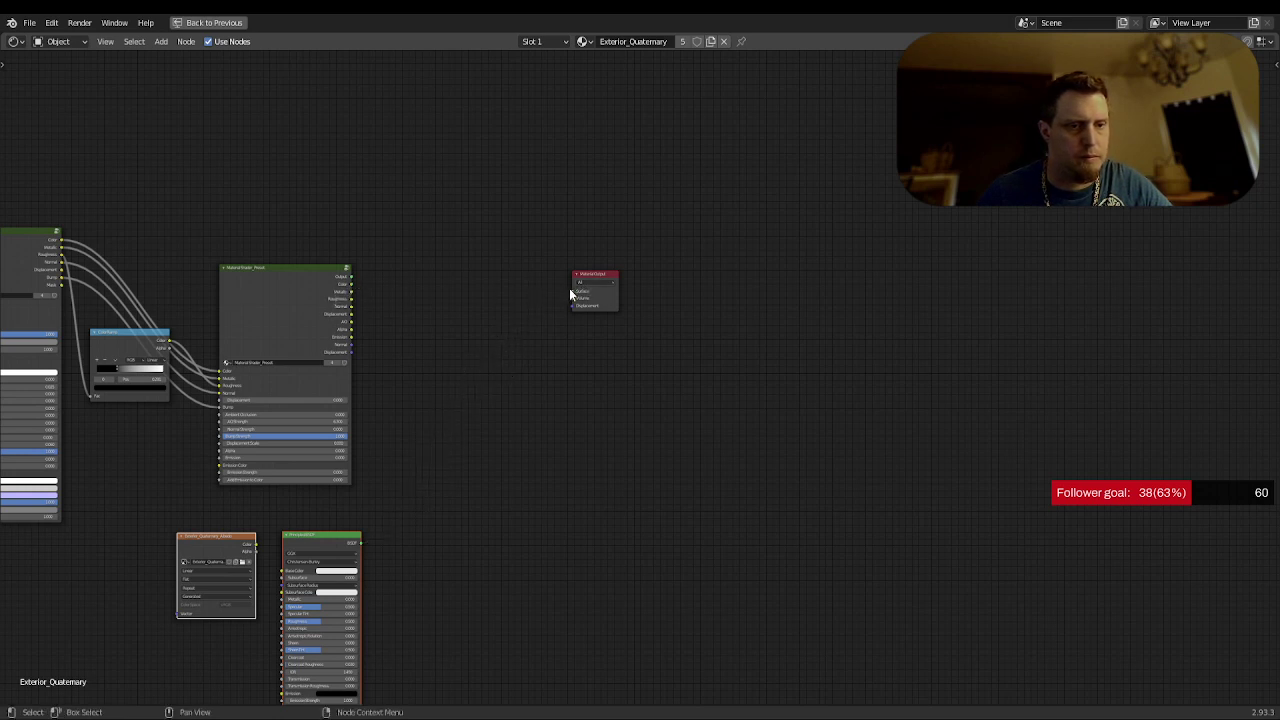
pyautogui.moveTo(571, 294); pyautogui.dragTo(574, 295)
pyautogui.moveTo(732, 342); pyautogui.dragTo(745, 352)
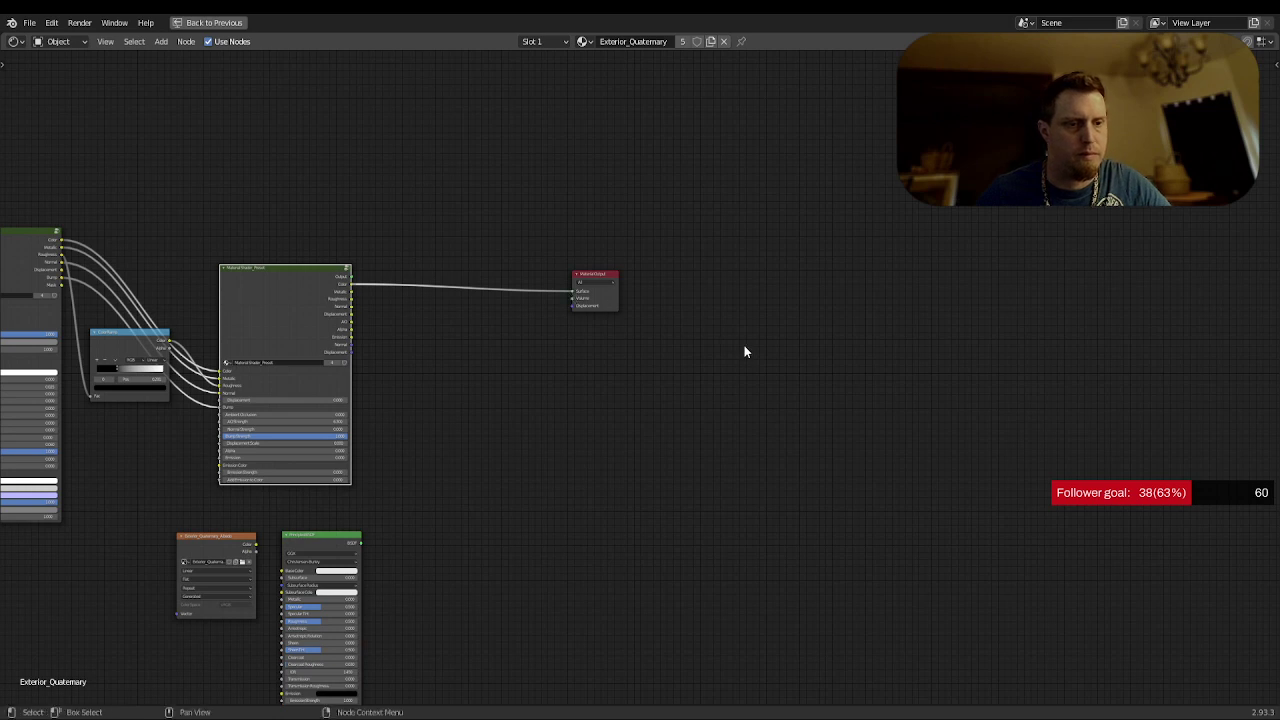
pyautogui.hotkey('ctrl', 'space')
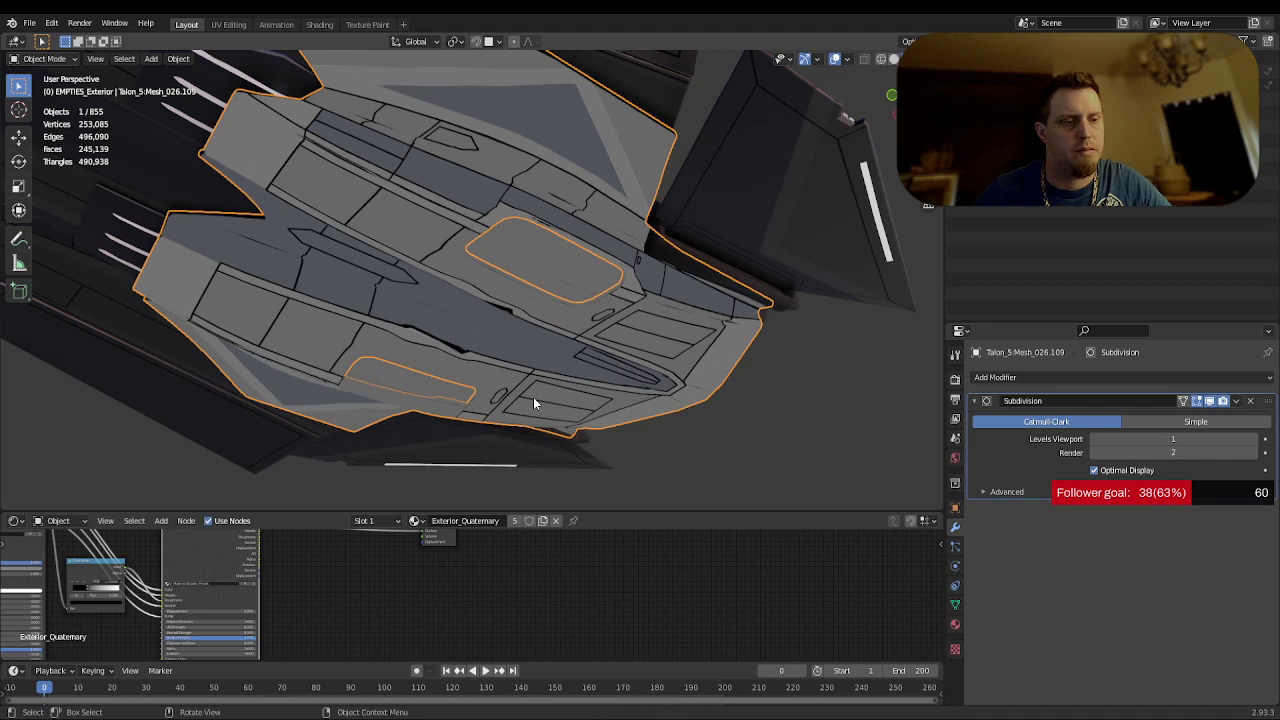
# - Set the Subdivision viewport level to 2 and link the Material Shader_Preset group's Output to the Material Output's Surface
pyautogui.moveTo(366, 591); pyautogui.dragTo(361, 632, button='middle')
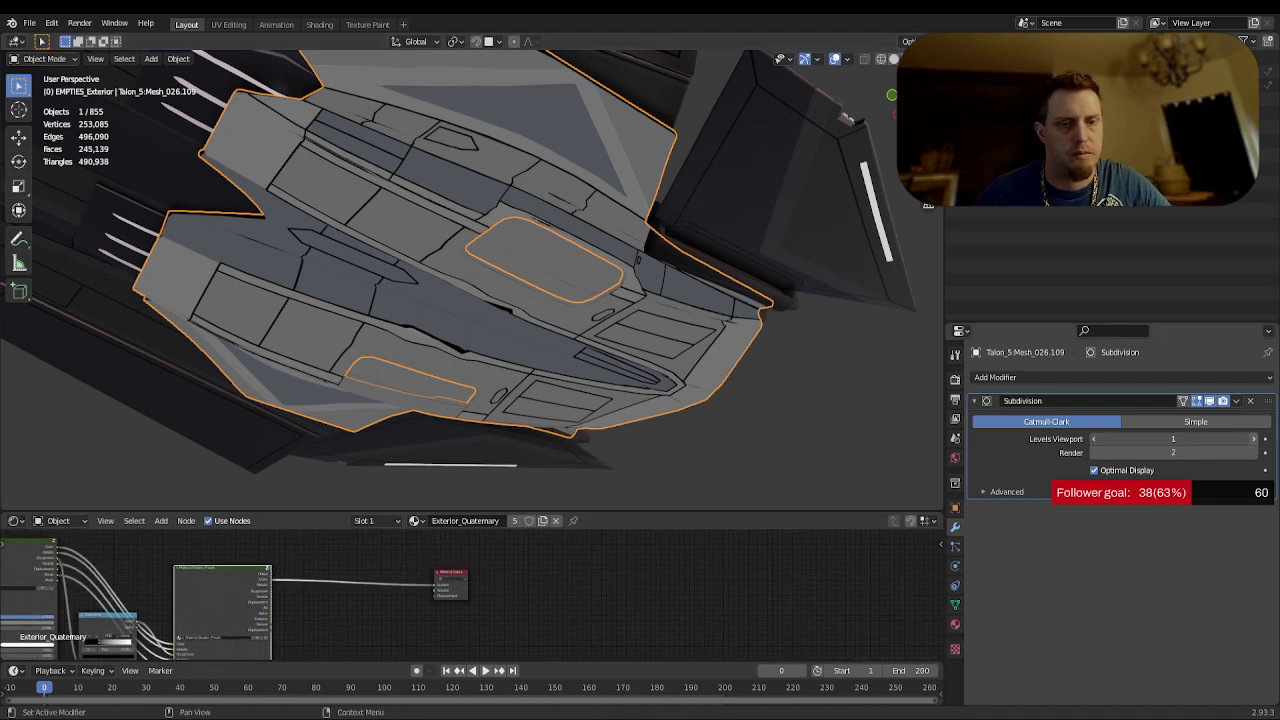
pyautogui.click(1255, 439)
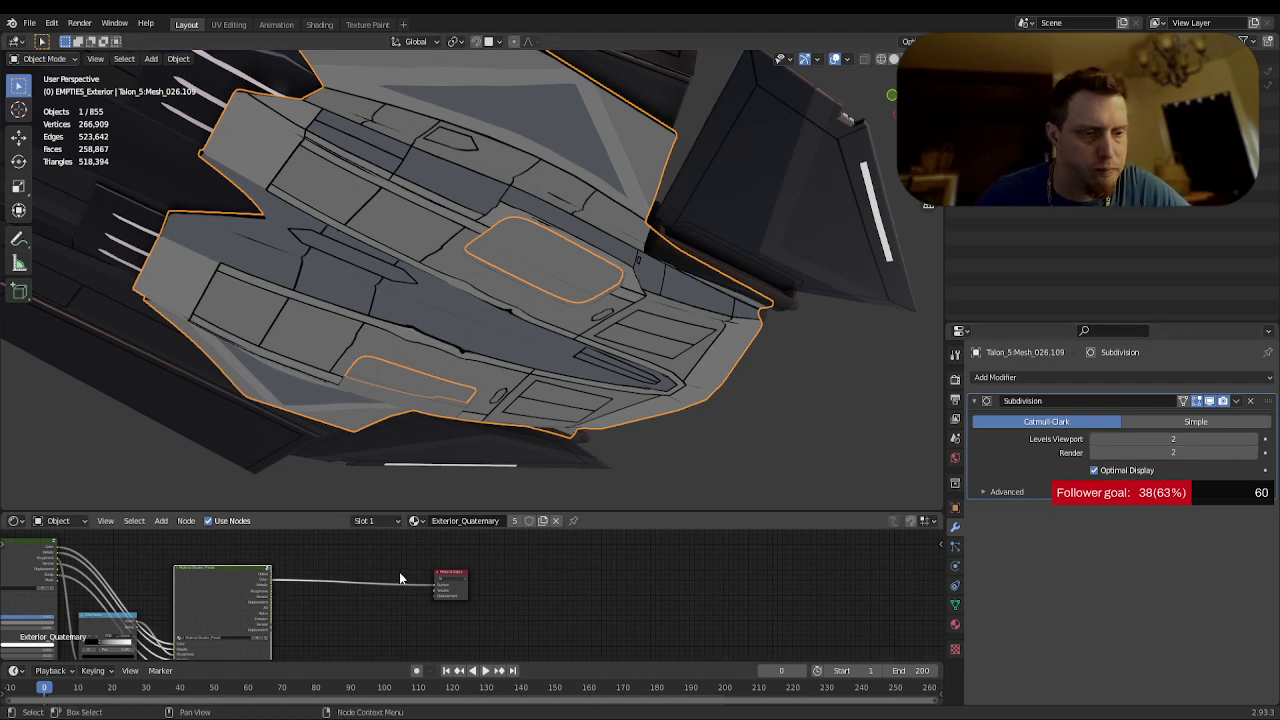
pyautogui.moveTo(438, 583); pyautogui.dragTo(445, 590)
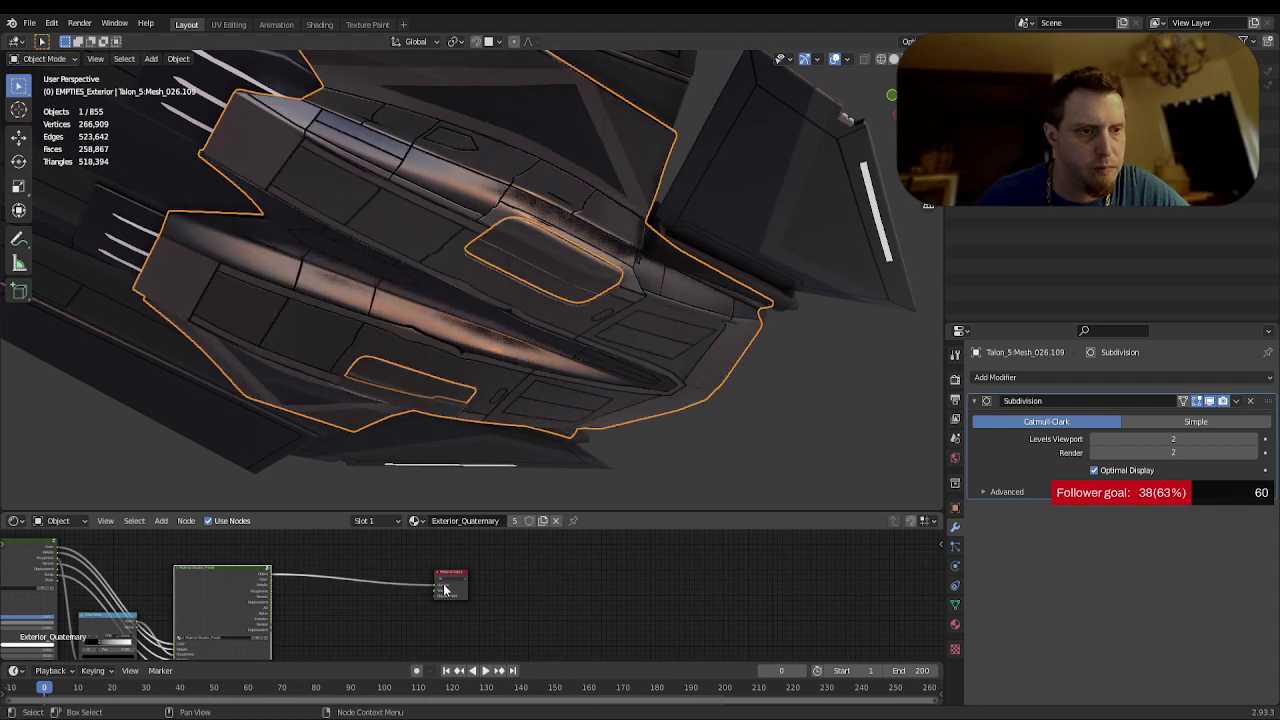
pyautogui.moveTo(529, 386); pyautogui.dragTo(554, 294, button='middle')
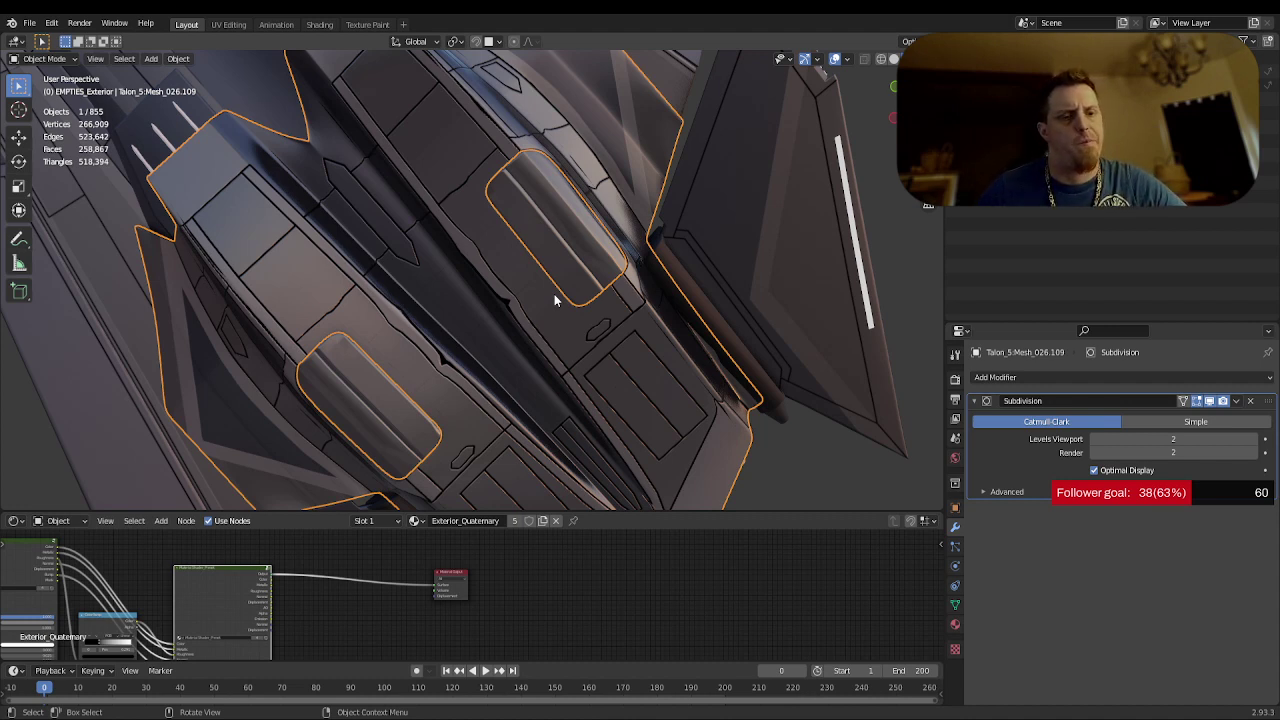
pyautogui.moveTo(554, 294); pyautogui.dragTo(709, 323, button='middle')
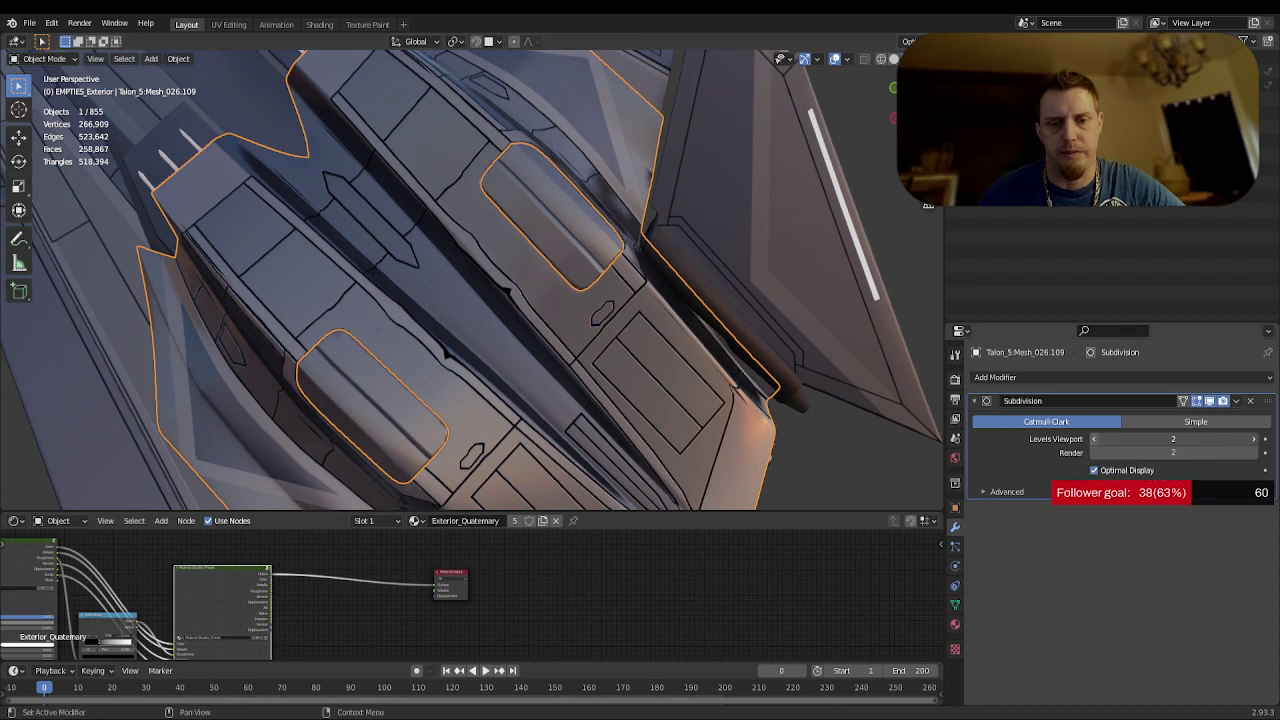
# - Test Use Custom Normals on the rear hull's Subdivision modifier at viewport level 1, and remove the modifier
pyautogui.hotkey('ctrl', '1')
pyautogui.click(983, 491)
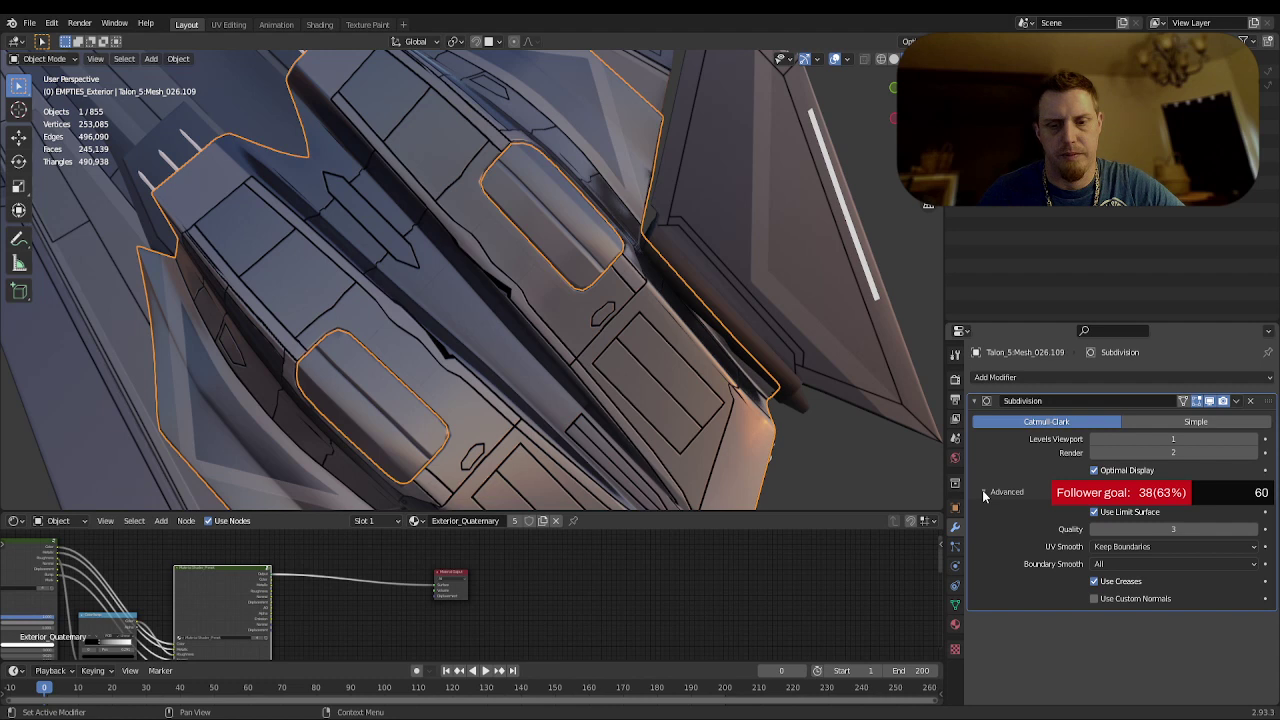
pyautogui.click(1095, 599)
pyautogui.click(1095, 599)
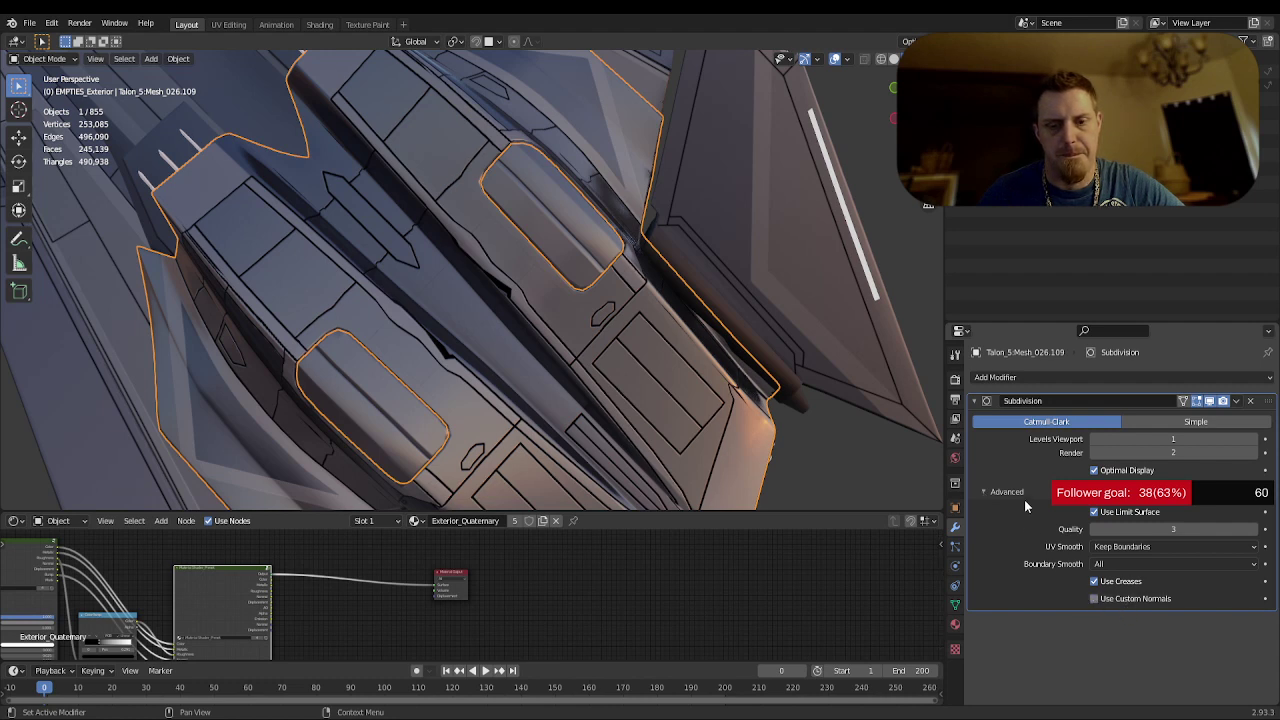
pyautogui.click(984, 490)
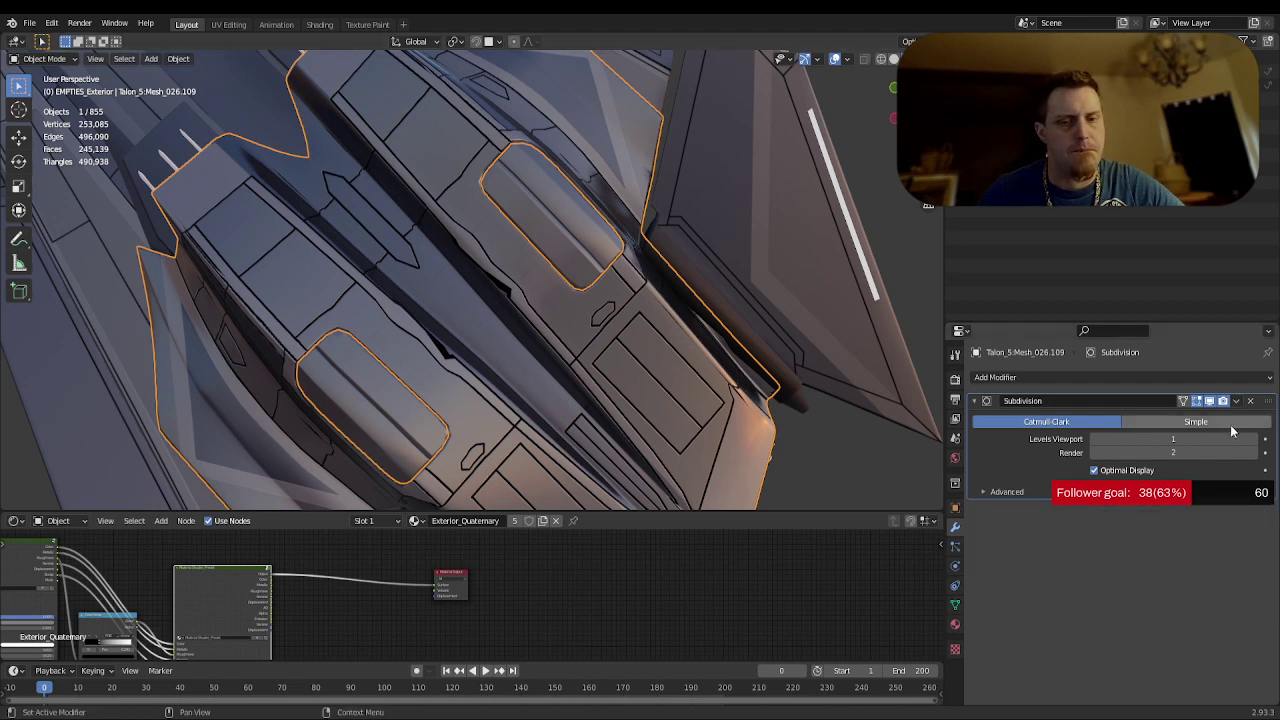
pyautogui.click(1252, 402)
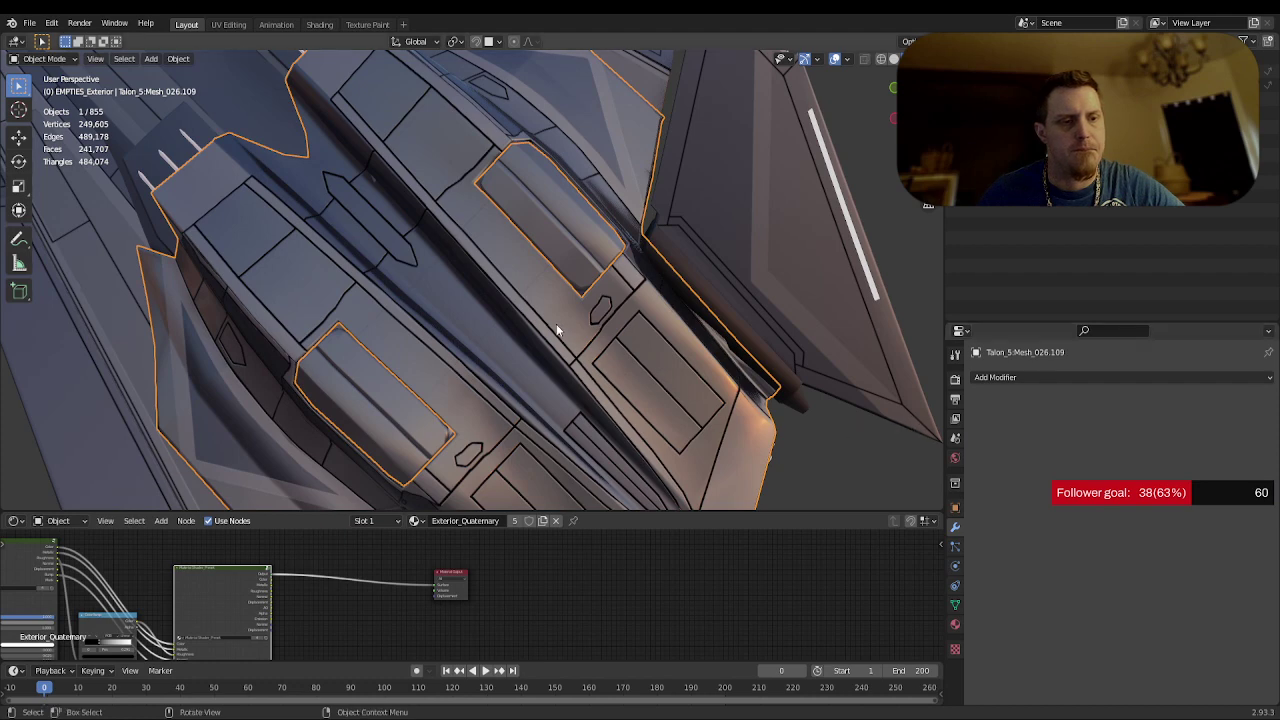
# - Unlink the Material Shader_Preset group's Output from the Material Output's Surface and link it back to compare the rear hull's shading
pyautogui.moveTo(554, 326)
pyautogui.mouseDown(button='middle')
pyautogui.moveTo(529, 344)
pyautogui.moveTo(530, 333)
pyautogui.mouseUp(button='middle')
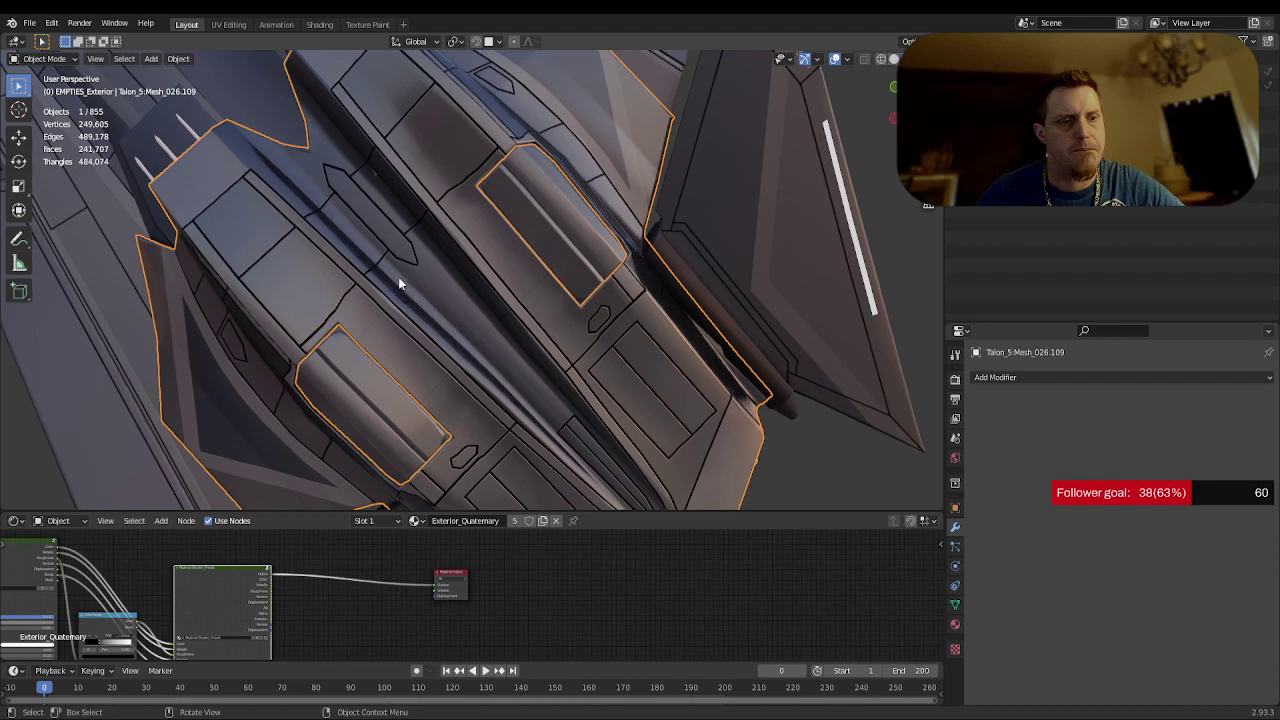
pyautogui.moveTo(398, 277); pyautogui.dragTo(251, 362, button='middle')
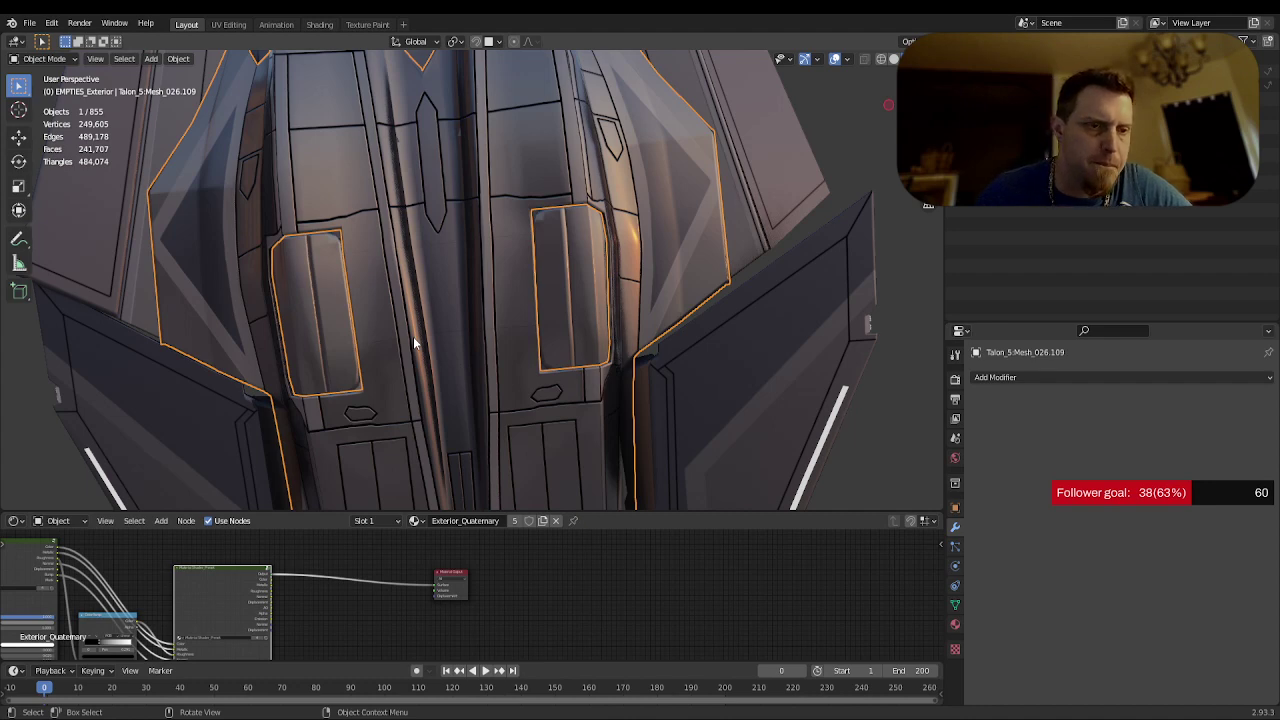
pyautogui.scroll(-2, 413, 336)
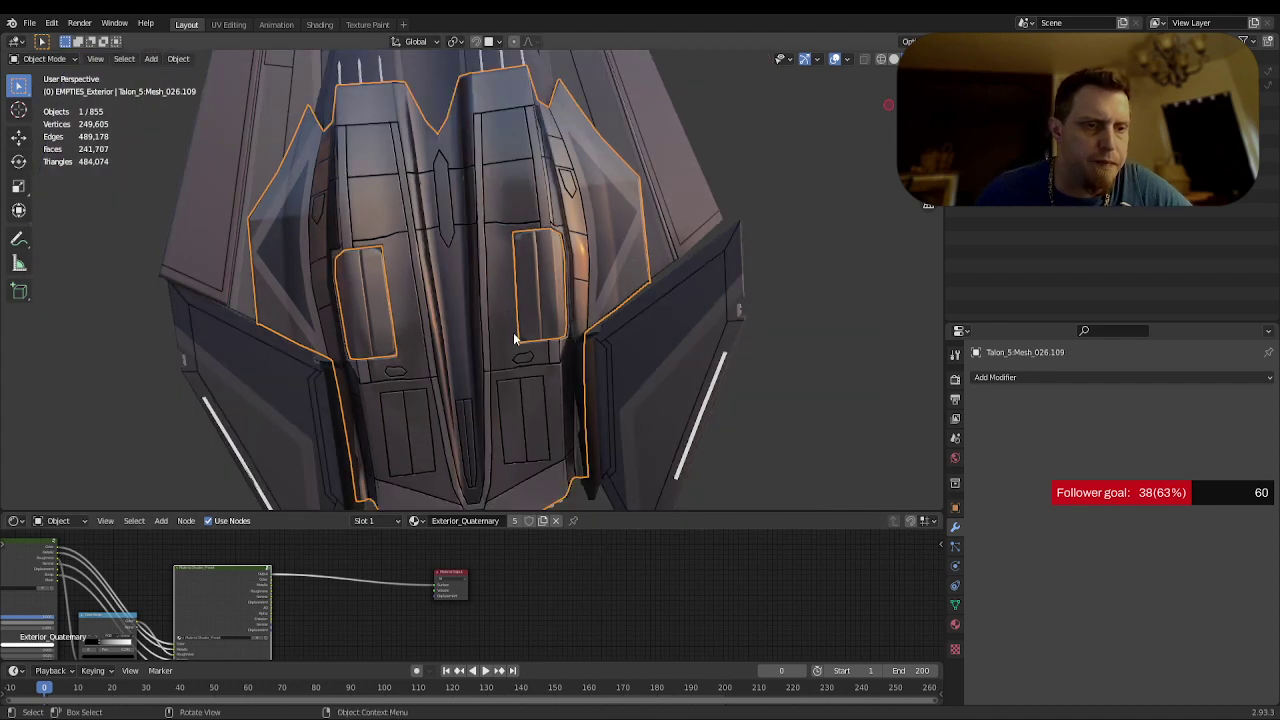
pyautogui.moveTo(517, 337); pyautogui.dragTo(514, 337, button='middle')
pyautogui.moveTo(514, 277); pyautogui.dragTo(545, 345, button='middle')
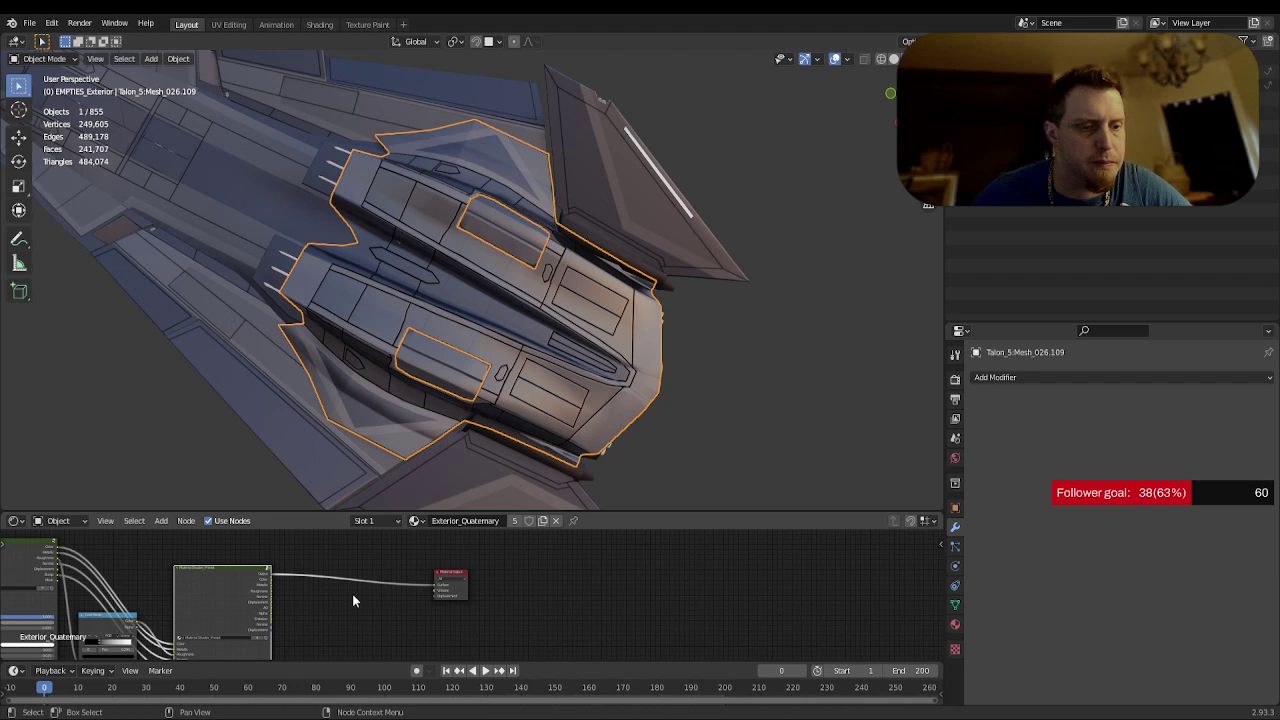
pyautogui.moveTo(435, 584); pyautogui.dragTo(349, 598)
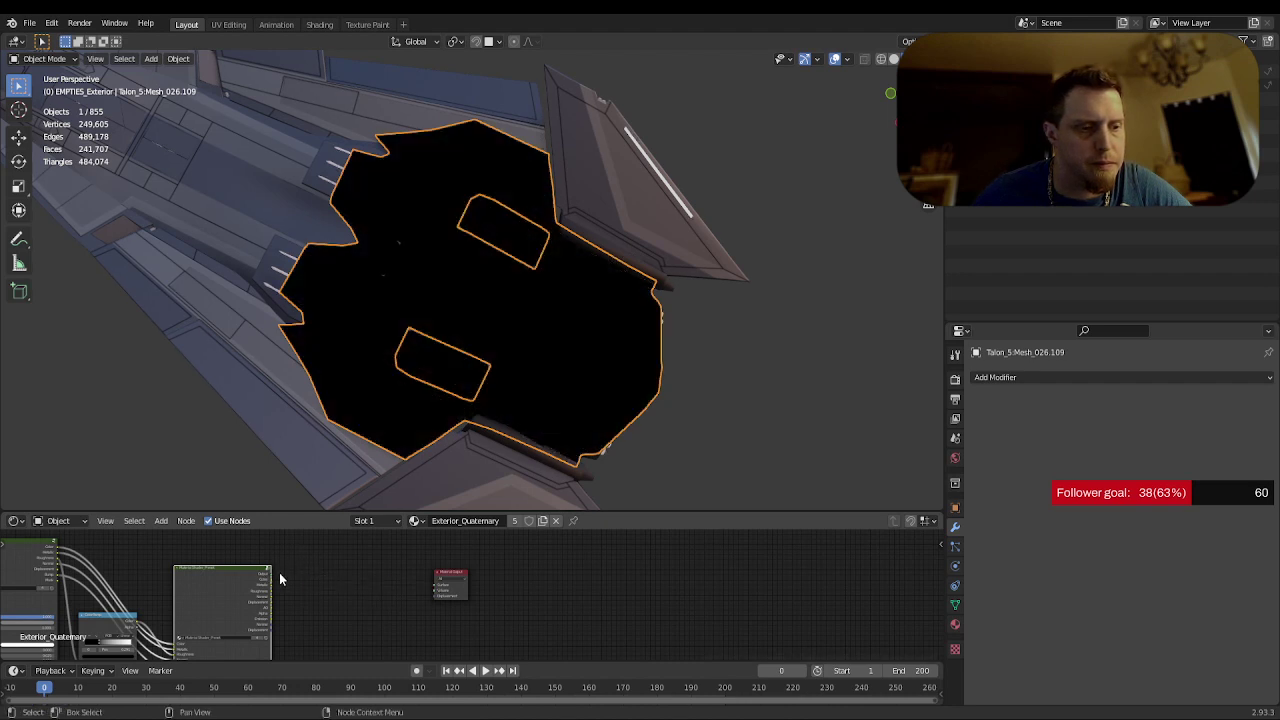
pyautogui.moveTo(272, 574); pyautogui.dragTo(481, 612)
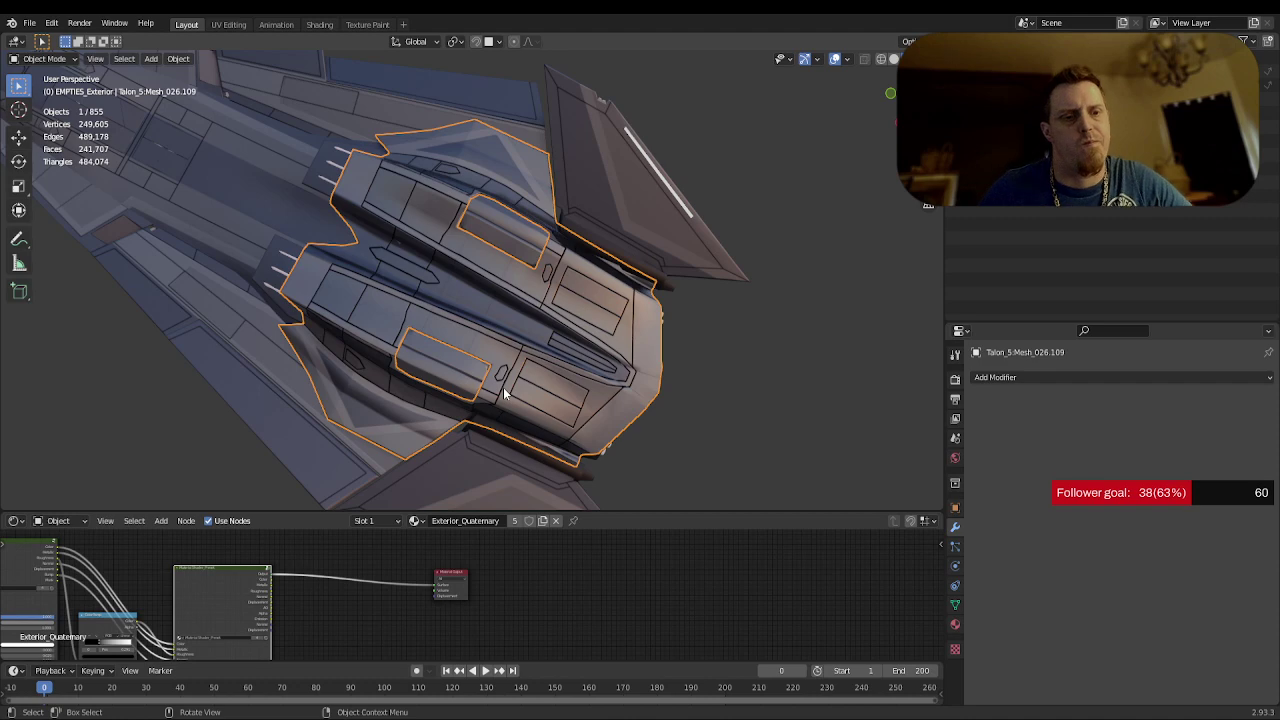
# - Examine the rear hull's panel lines and surface shading with the original shader preset from several angles and distances
pyautogui.moveTo(505, 393); pyautogui.dragTo(520, 305, button='middle')
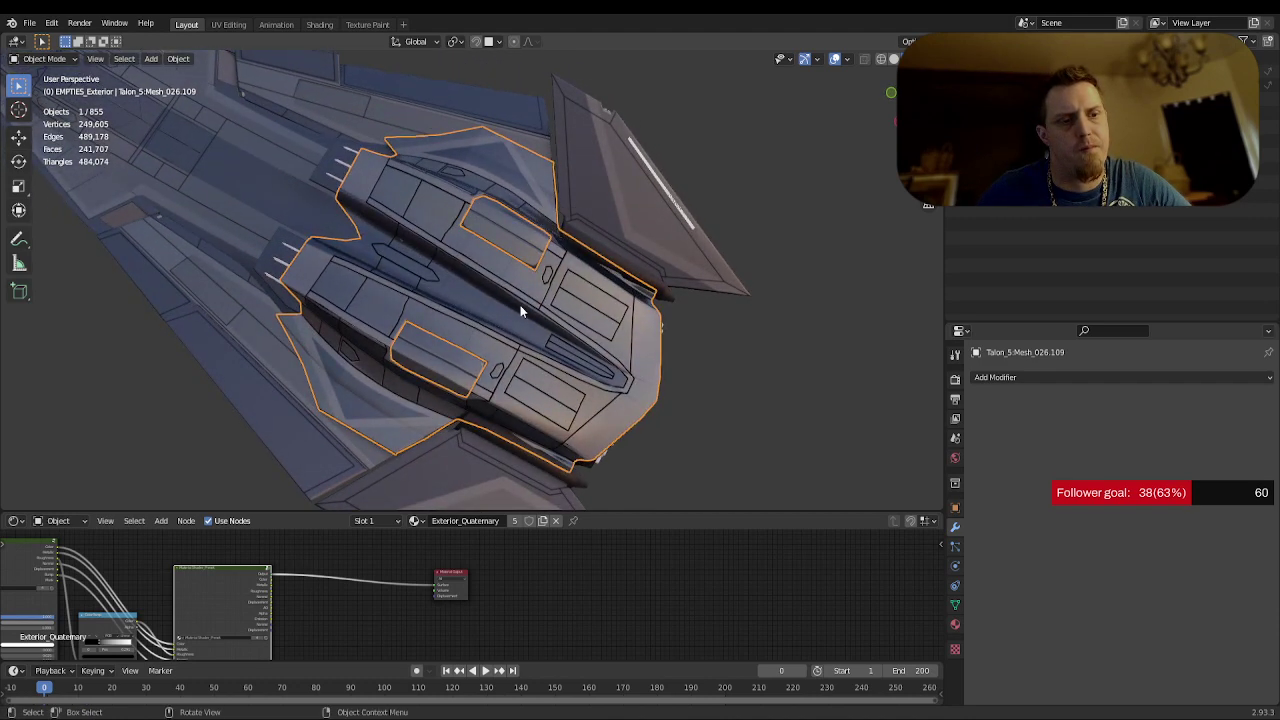
pyautogui.scroll(2, 520, 310)
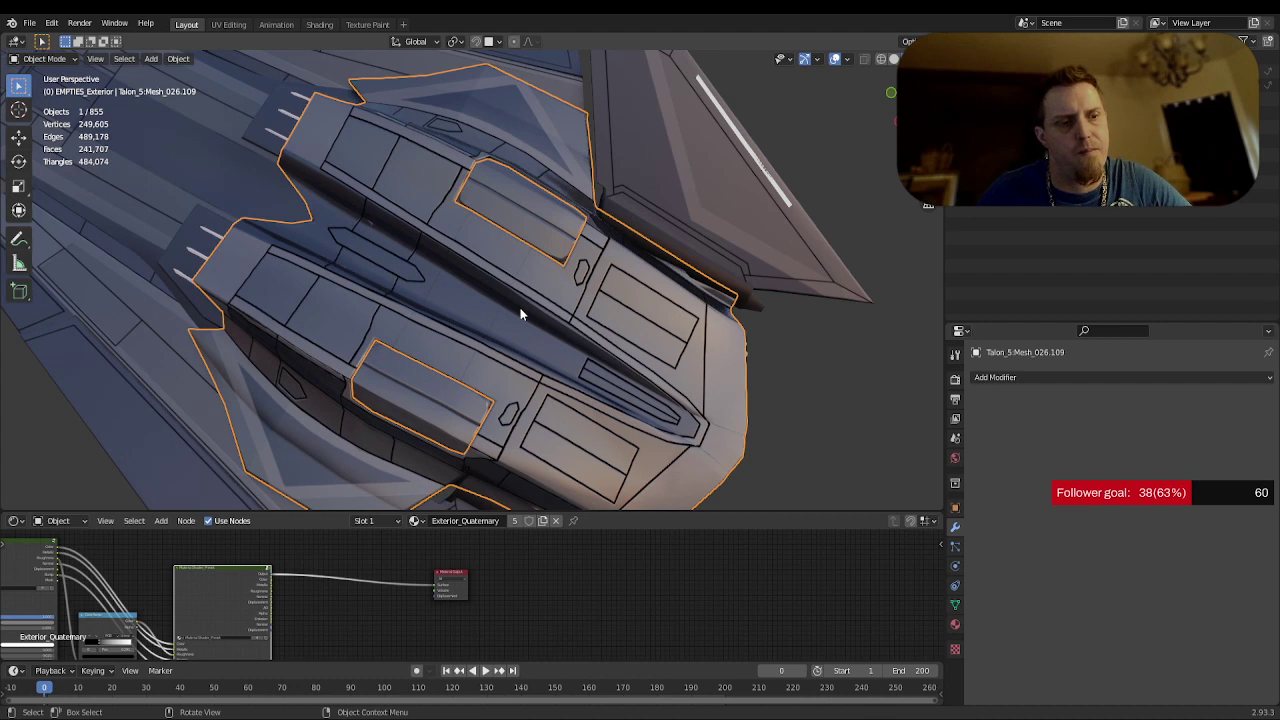
pyautogui.scroll(-2, 520, 314)
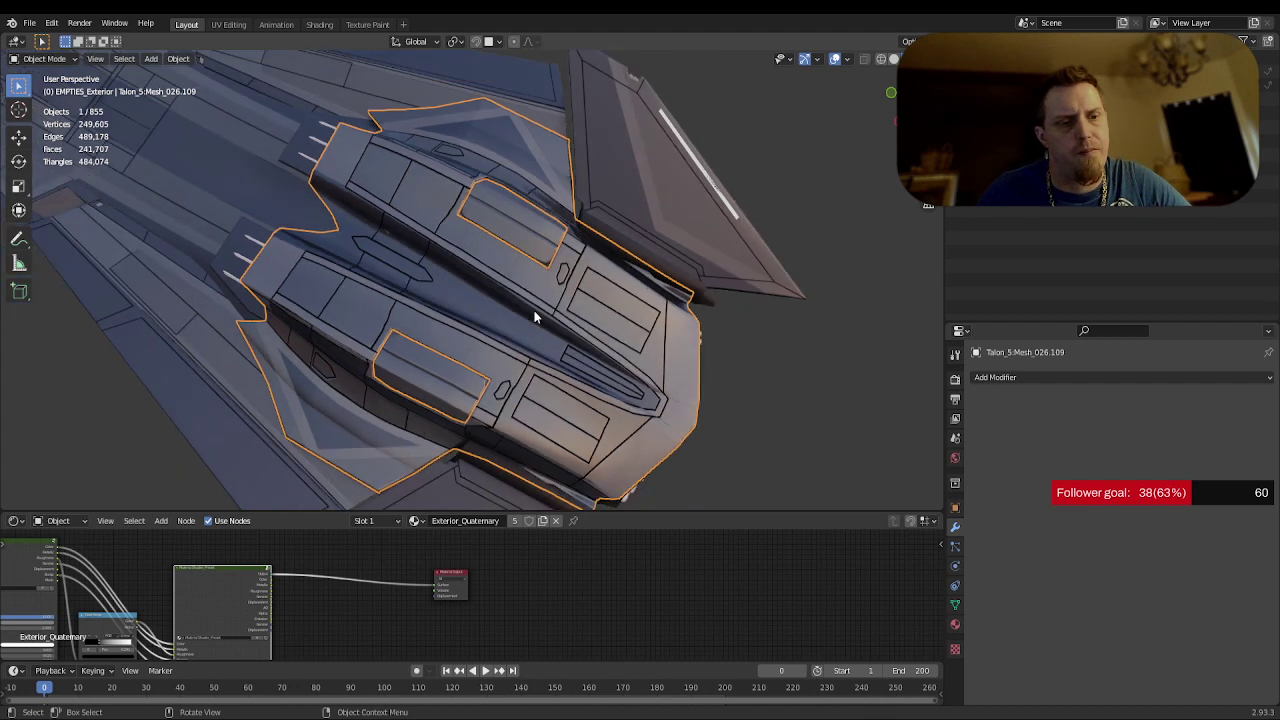
pyautogui.moveTo(534, 310)
pyautogui.mouseDown(button='middle')
pyautogui.moveTo(536, 332)
pyautogui.moveTo(539, 321)
pyautogui.mouseUp(button='middle')
pyautogui.scroll(2, 539, 321)
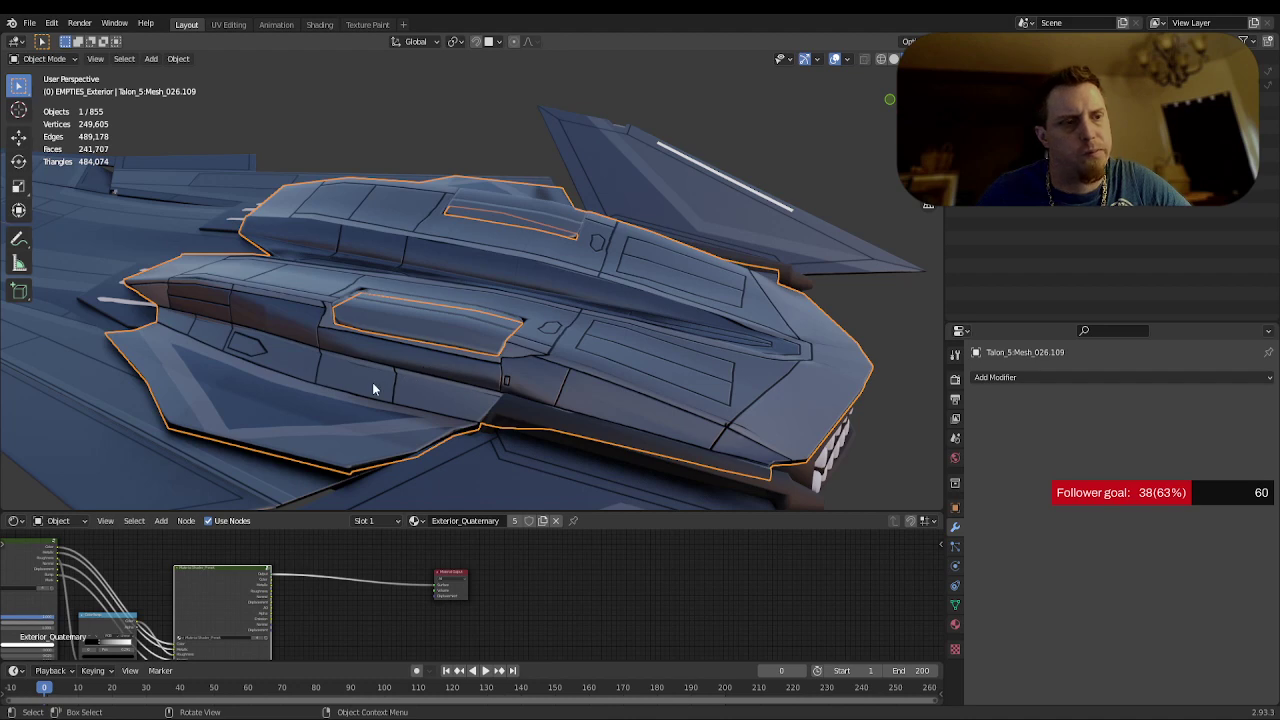
pyautogui.moveTo(372, 388); pyautogui.dragTo(448, 491, button='middle')
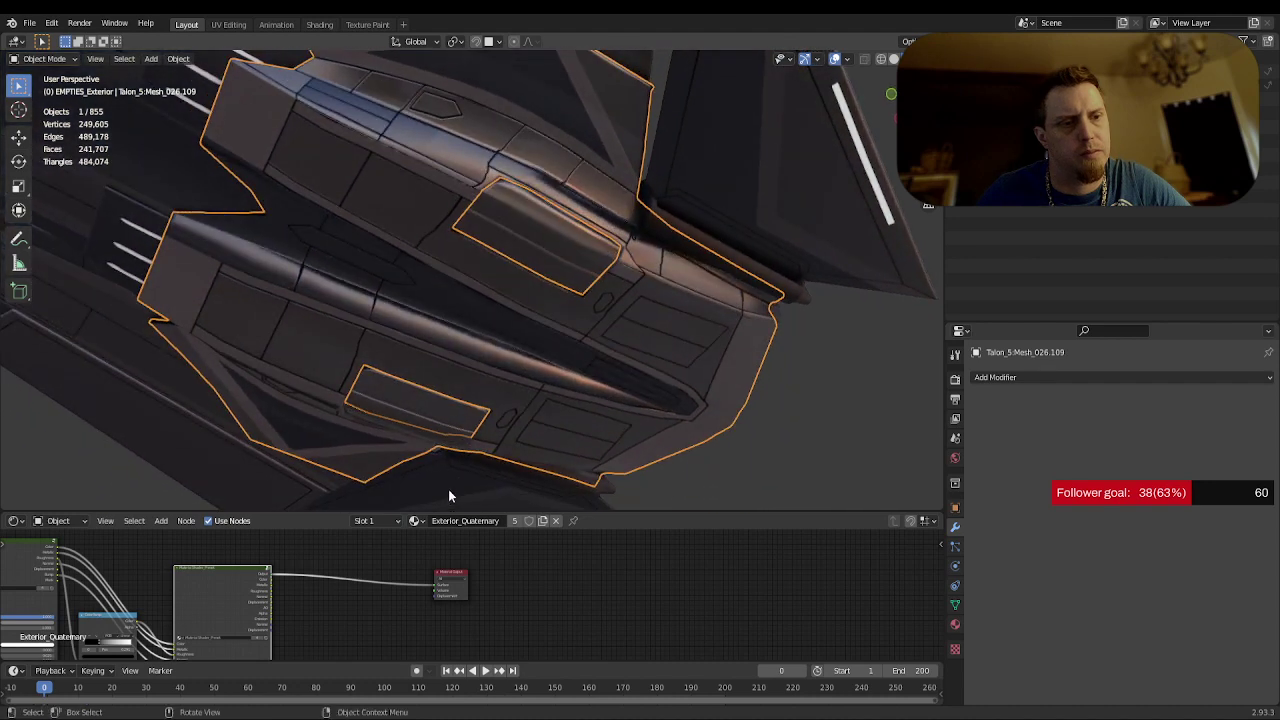
pyautogui.moveTo(422, 258); pyautogui.dragTo(397, 225, button='middle')
pyautogui.scroll(-3, 397, 225)
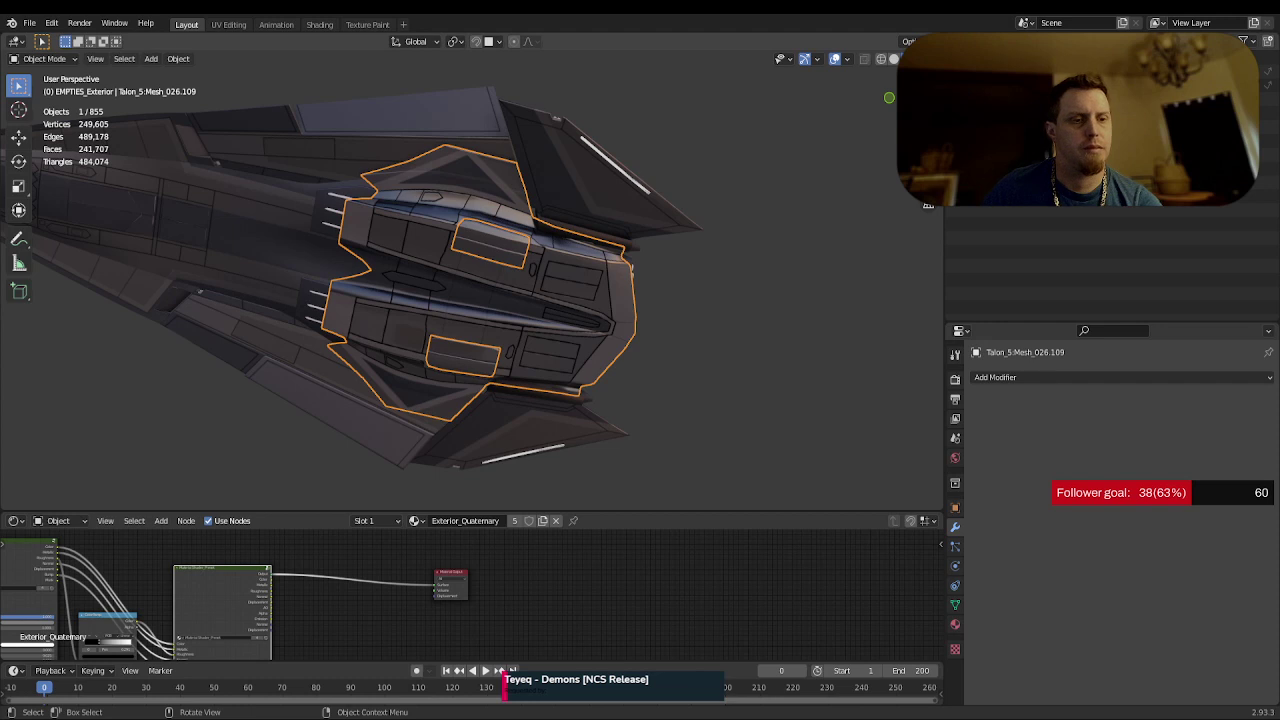
pyautogui.scroll(4, 470, 280)
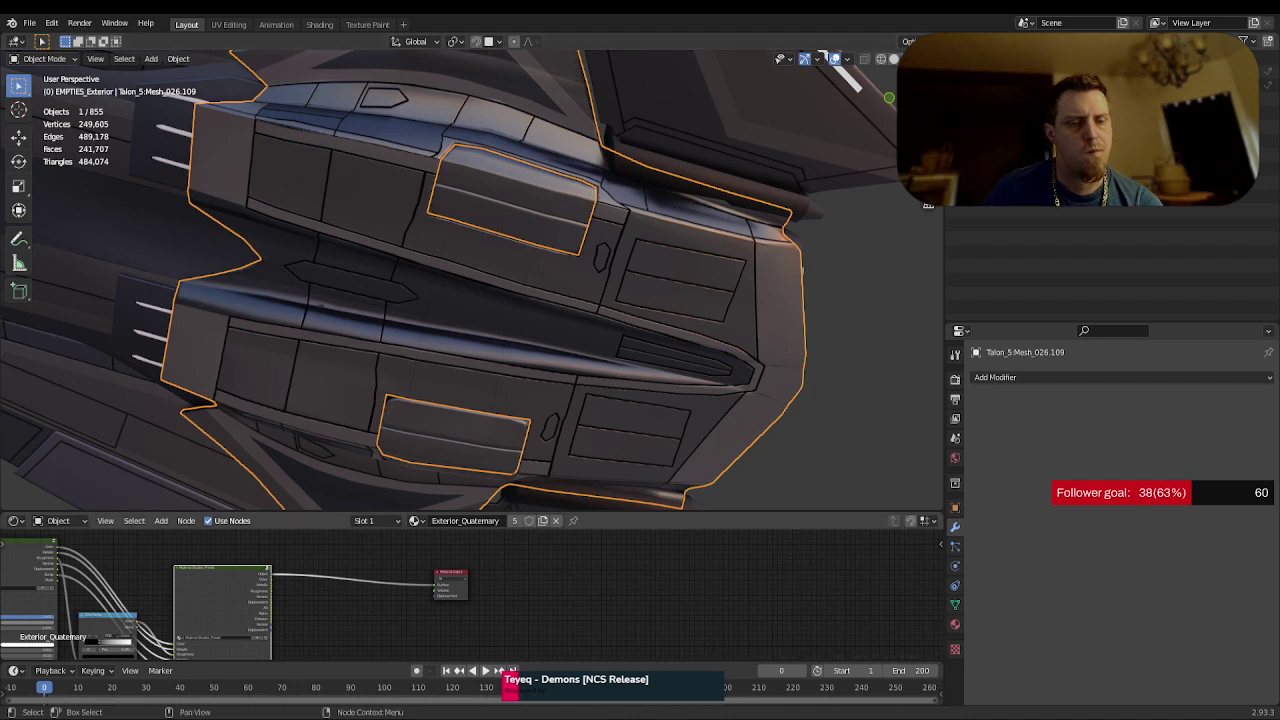
pyautogui.moveTo(470, 300); pyautogui.dragTo(500, 280, button='middle')
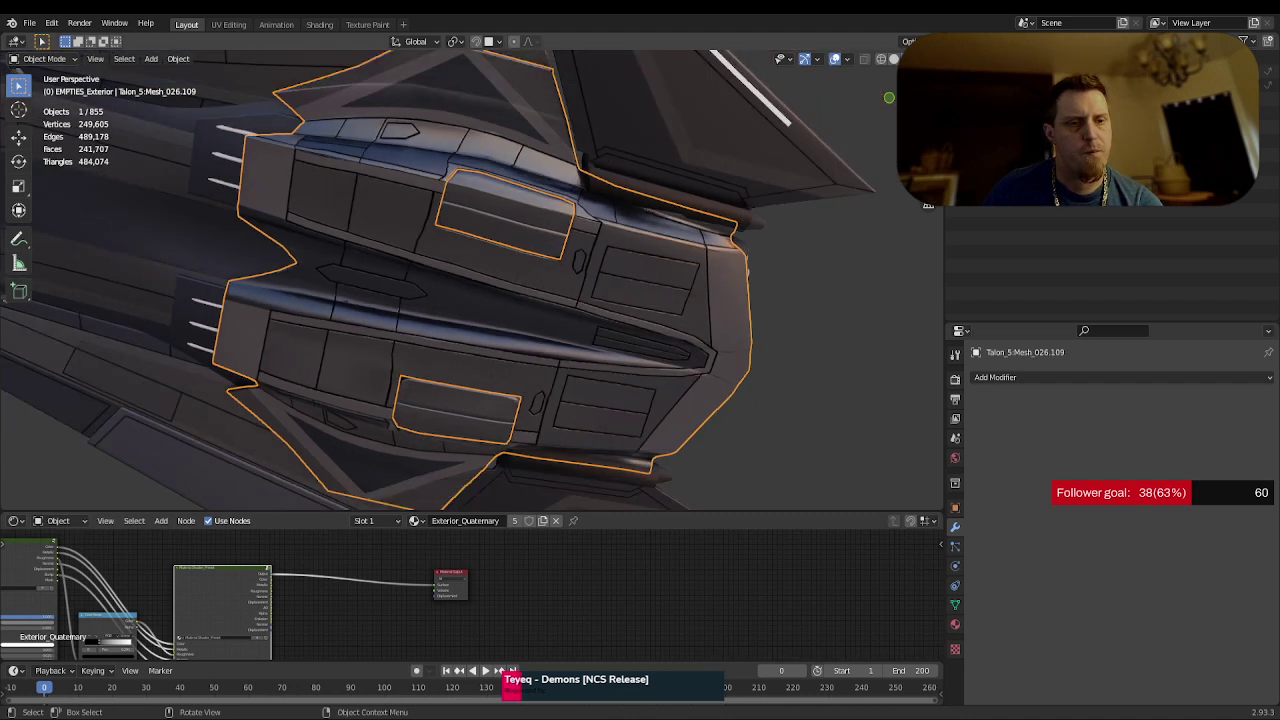
# - Link the Material Shader_Preset group's Color output to the Material Output's Surface in Exterior_Quaternary
pyautogui.moveTo(560, 315); pyautogui.dragTo(574, 339, button='middle')
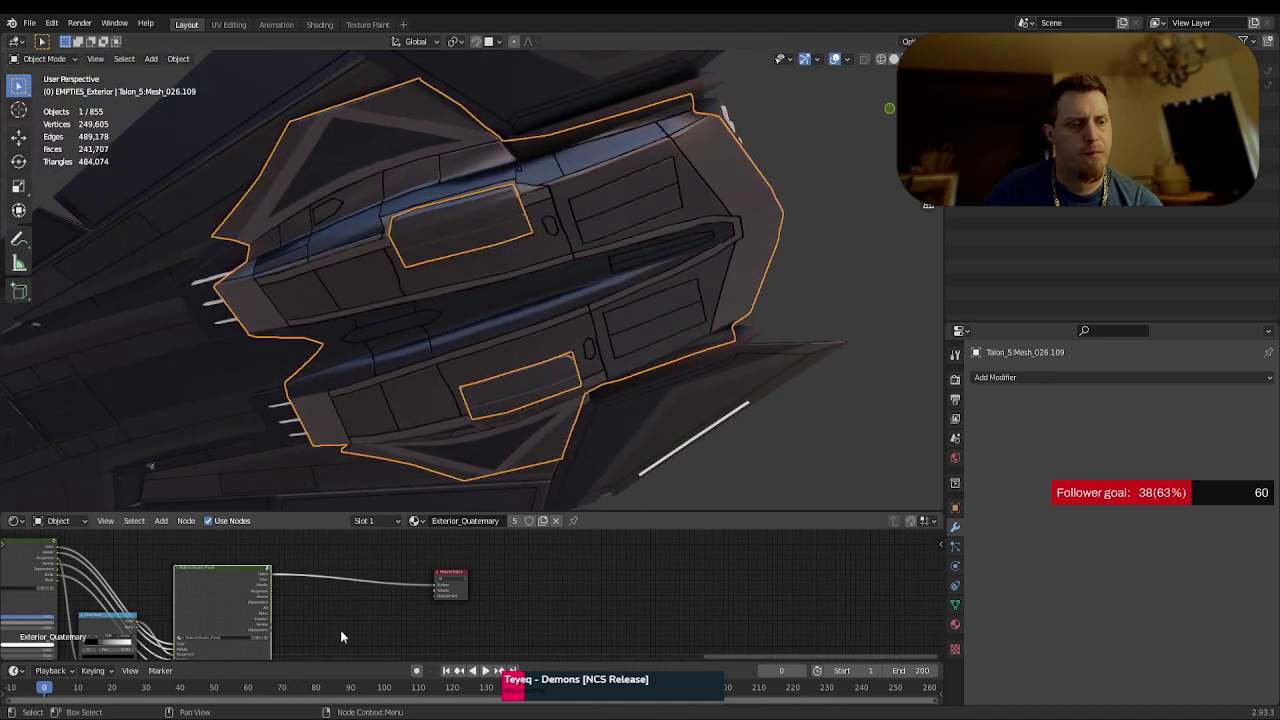
pyautogui.moveTo(340, 637); pyautogui.dragTo(432, 600, button='middle')
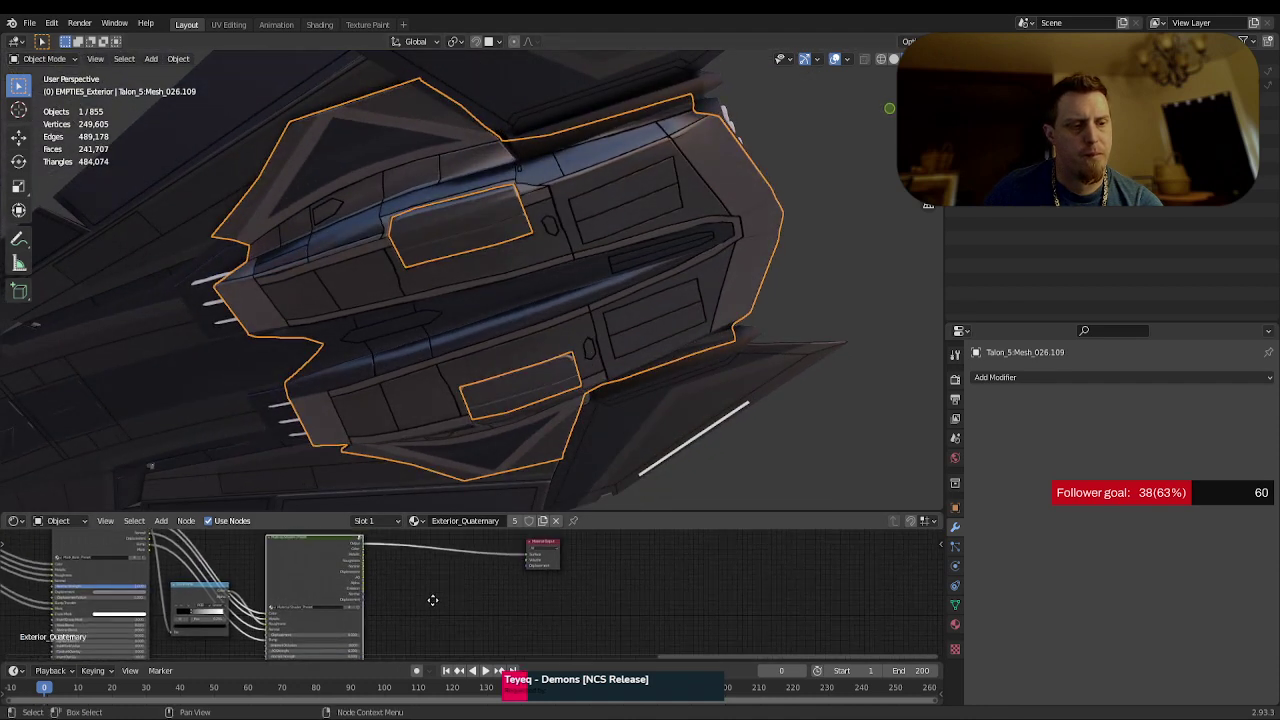
pyautogui.moveTo(362, 548); pyautogui.dragTo(525, 553)
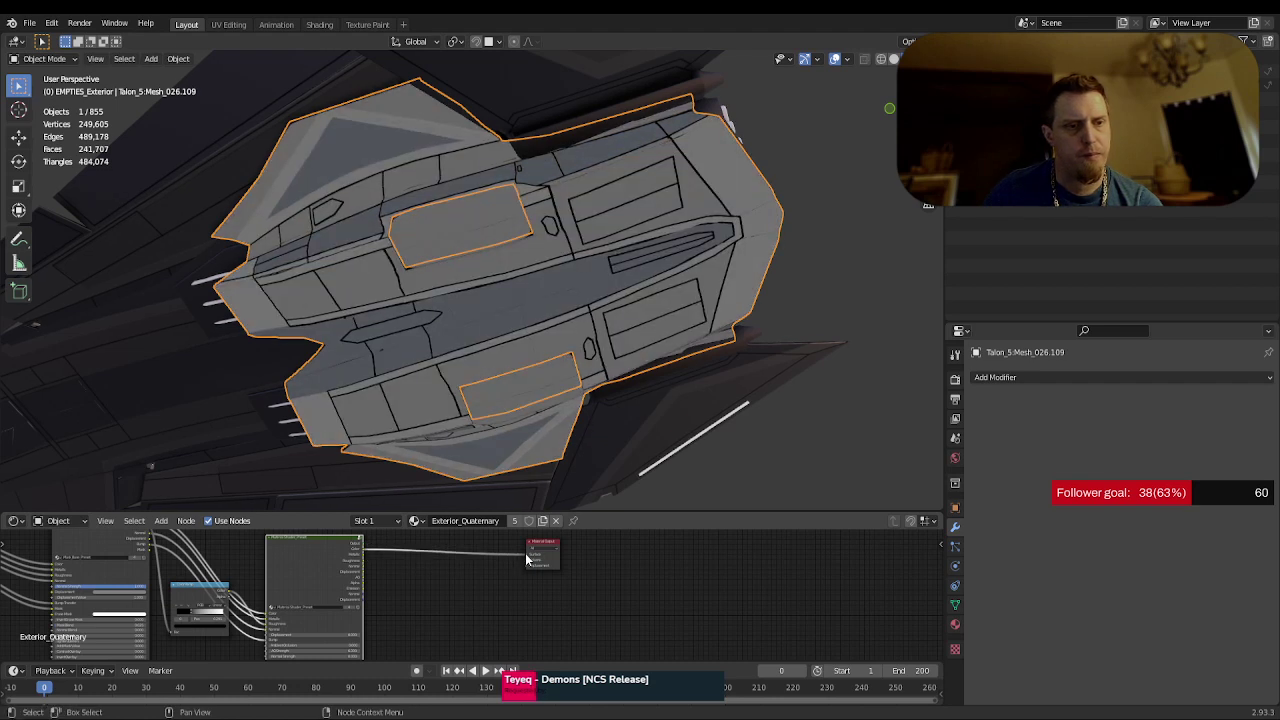
# - Add a Subdivision Surface modifier to the rear hull, test toggling Optimal Display, and set the subdivision type to Simple
pyautogui.moveTo(586, 385); pyautogui.dragTo(592, 300, button='middle')
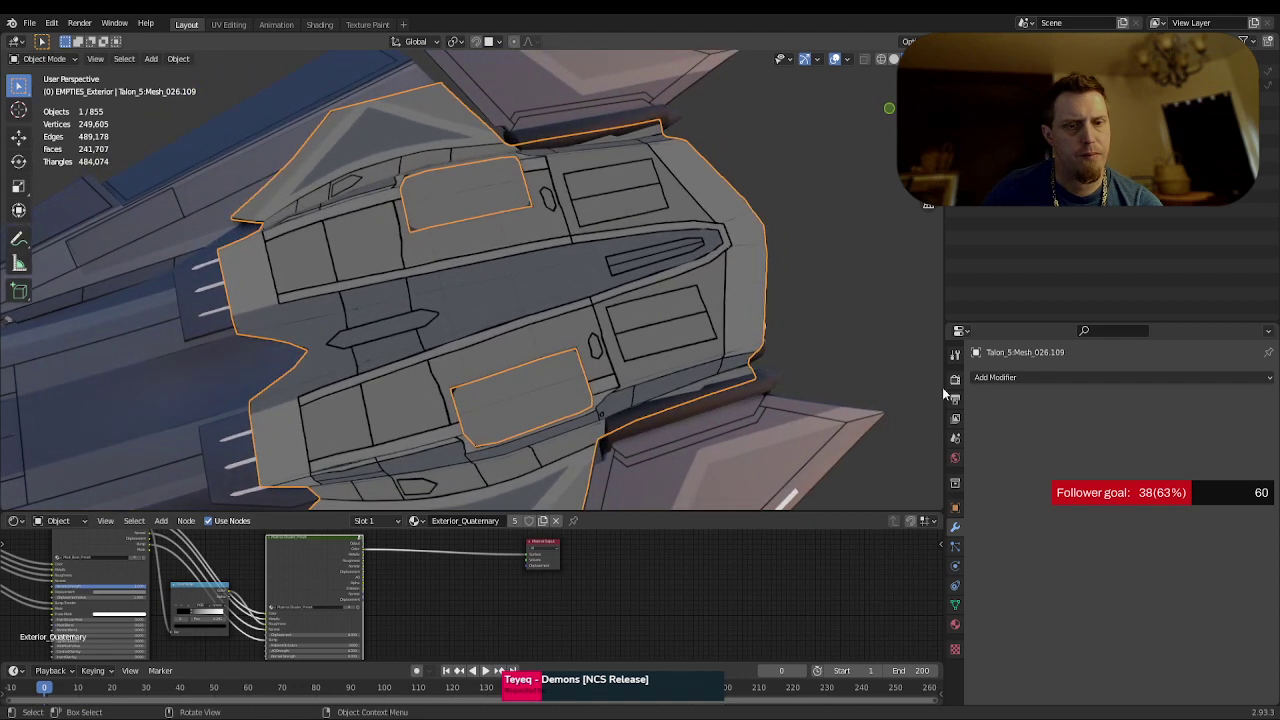
pyautogui.click(1014, 377)
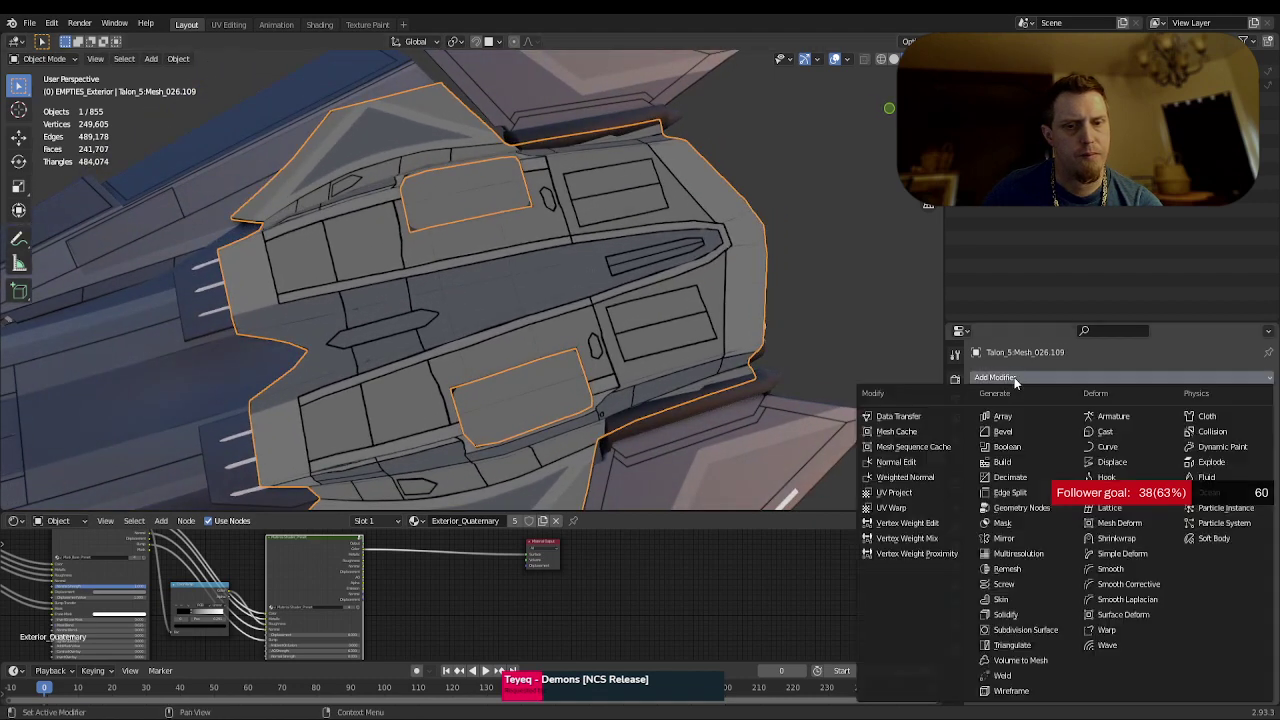
pyautogui.click(1024, 630)
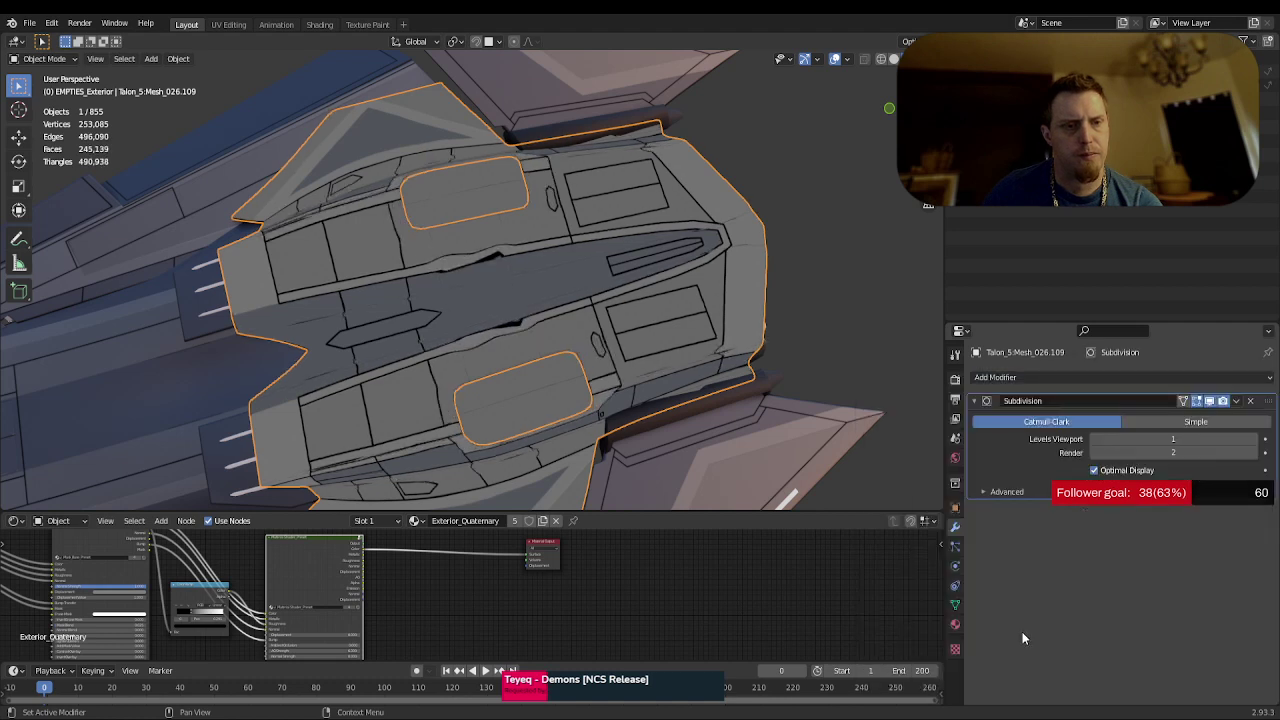
pyautogui.click(1094, 470)
pyautogui.click(1095, 470)
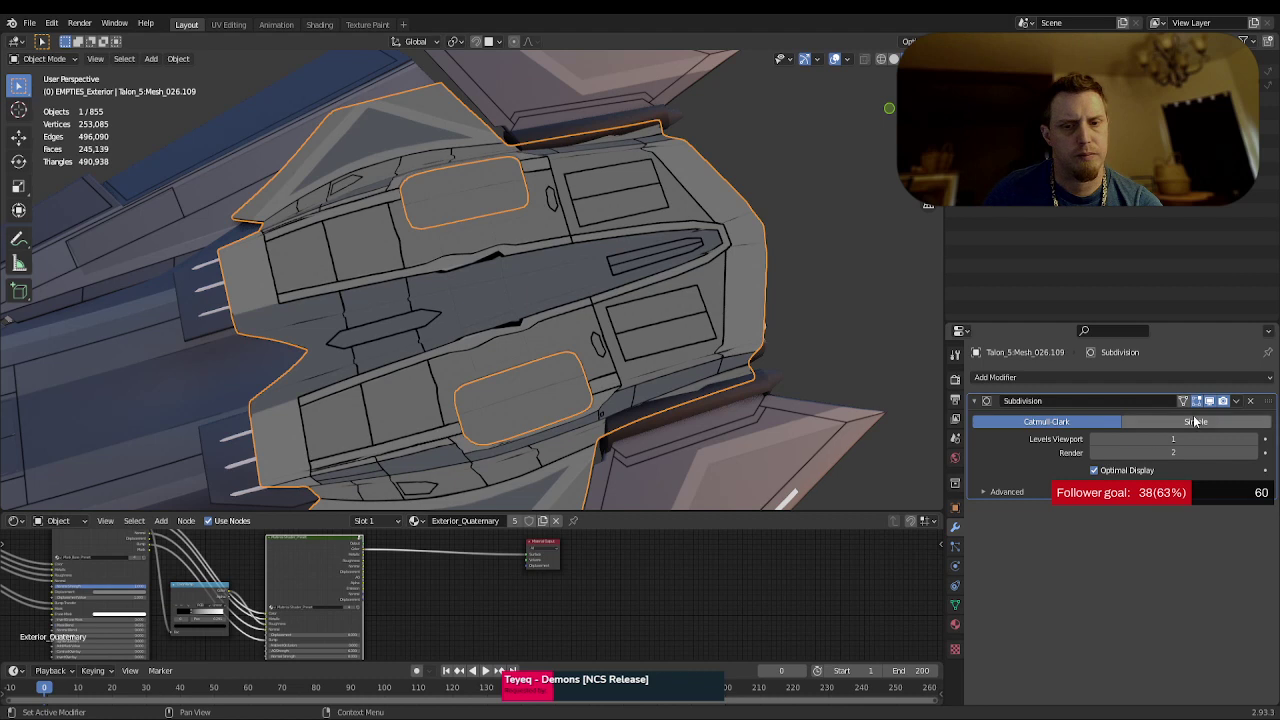
pyautogui.click(1195, 423)
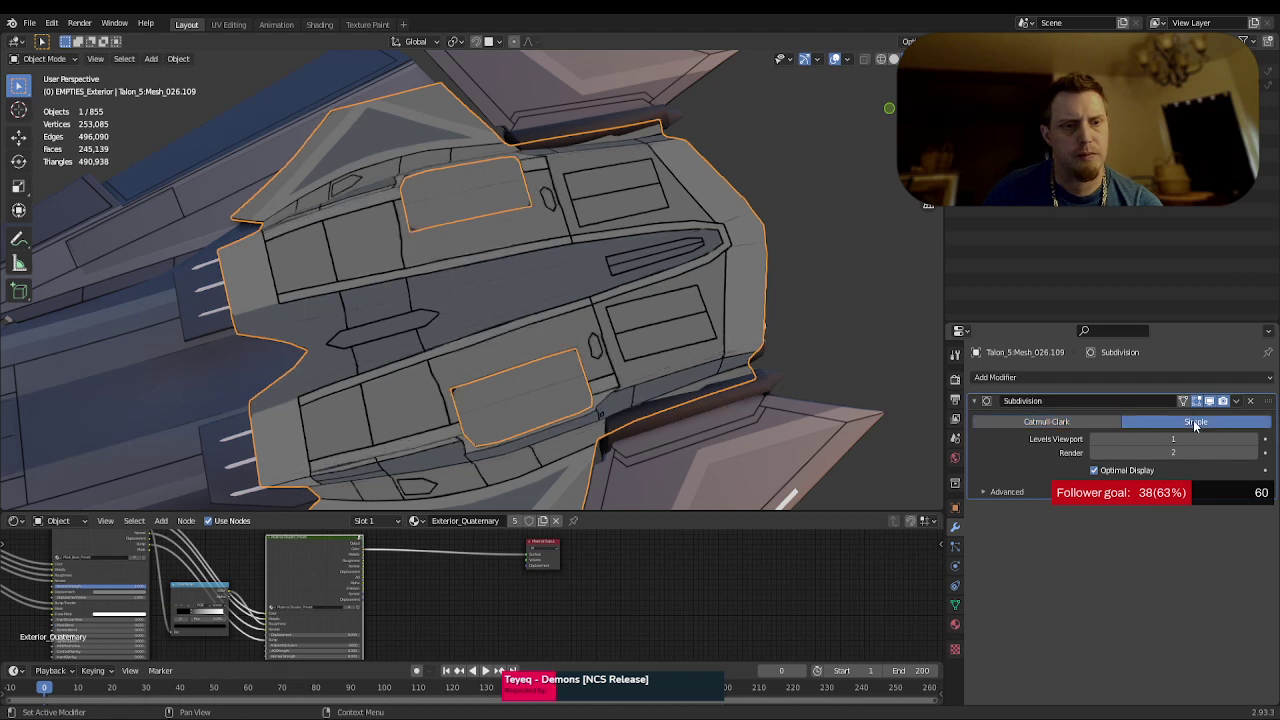
# - Set the Subdivision modifier of Talon_5:Mesh_026.109 to Catmull-Clark and check the mesh's UV layout
pyautogui.click(1072, 426)
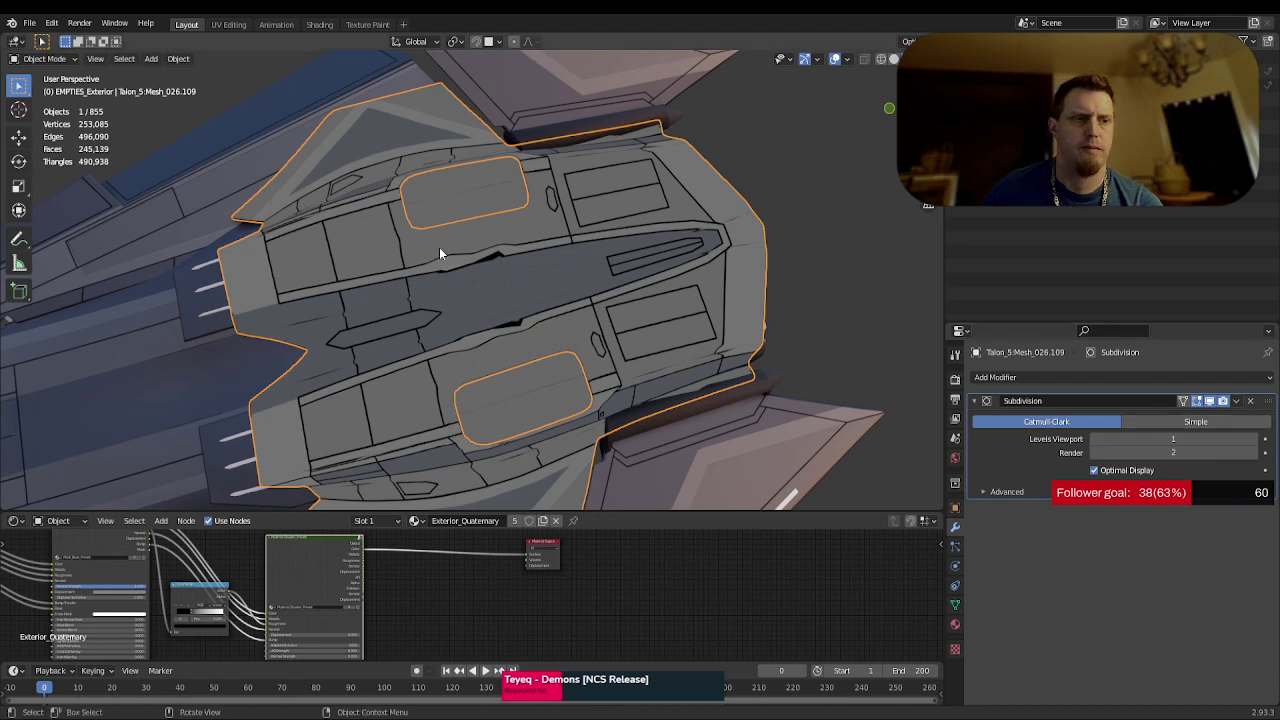
pyautogui.click(230, 25)
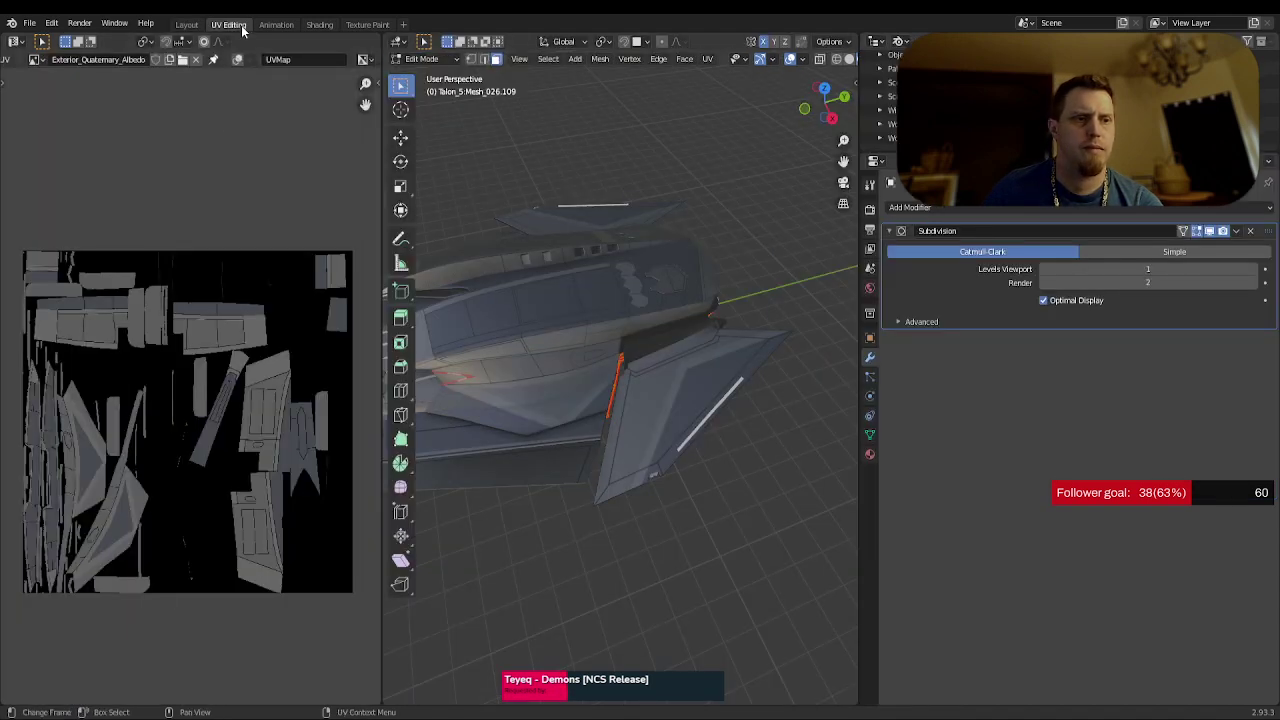
pyautogui.click(184, 25)
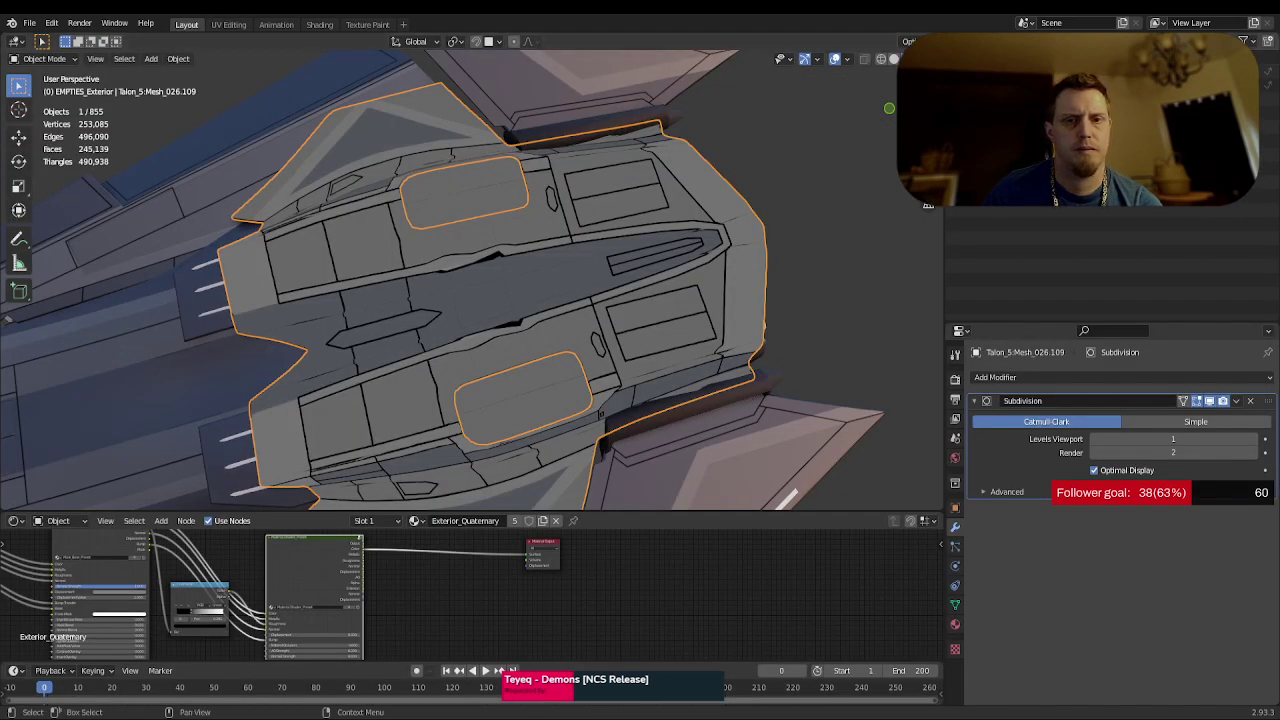
# - Delete the Exterior_Quaternary_Albedo image from the file's image data
pyautogui.scroll(5, 1150, 248)
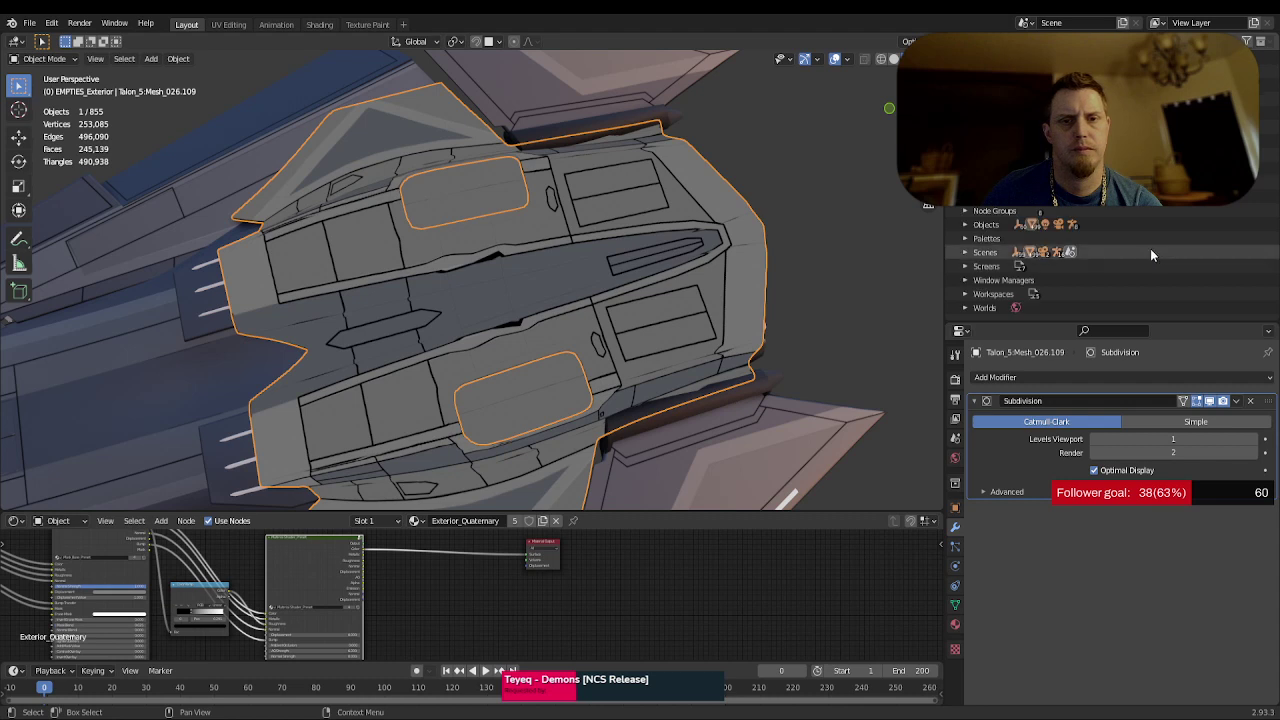
pyautogui.scroll(5, 1118, 242)
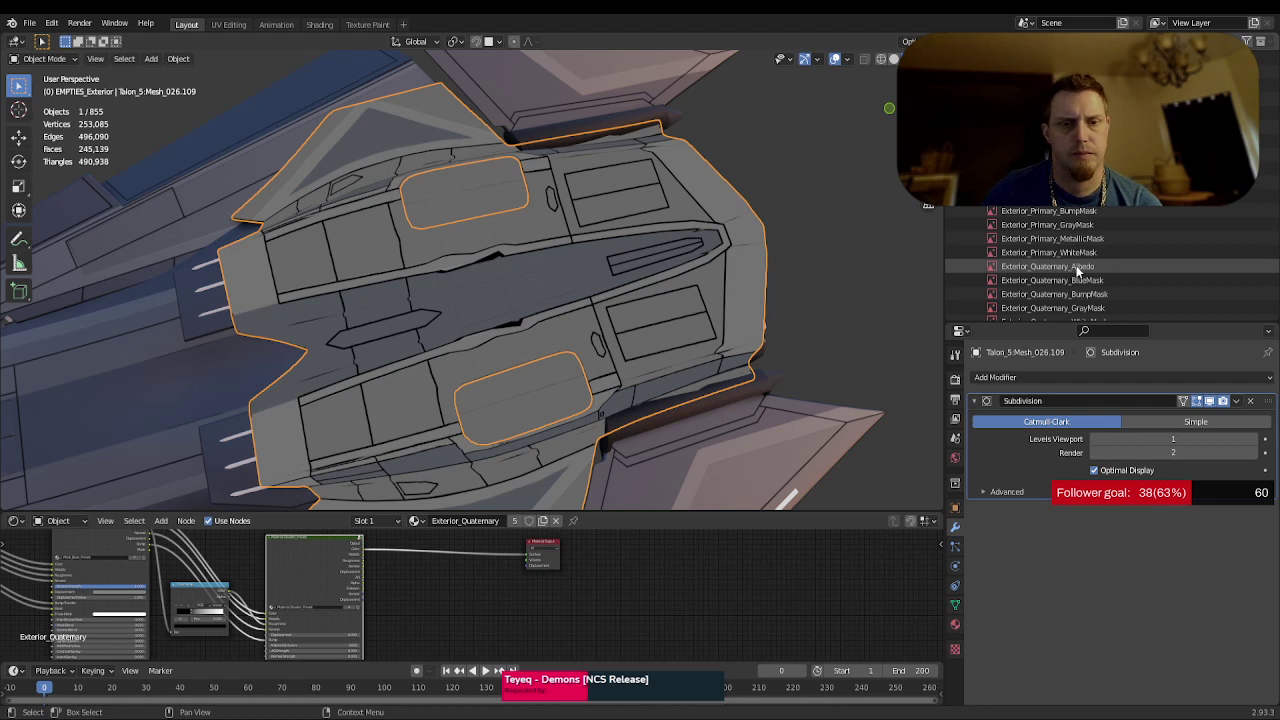
pyautogui.rightClick(1077, 270)
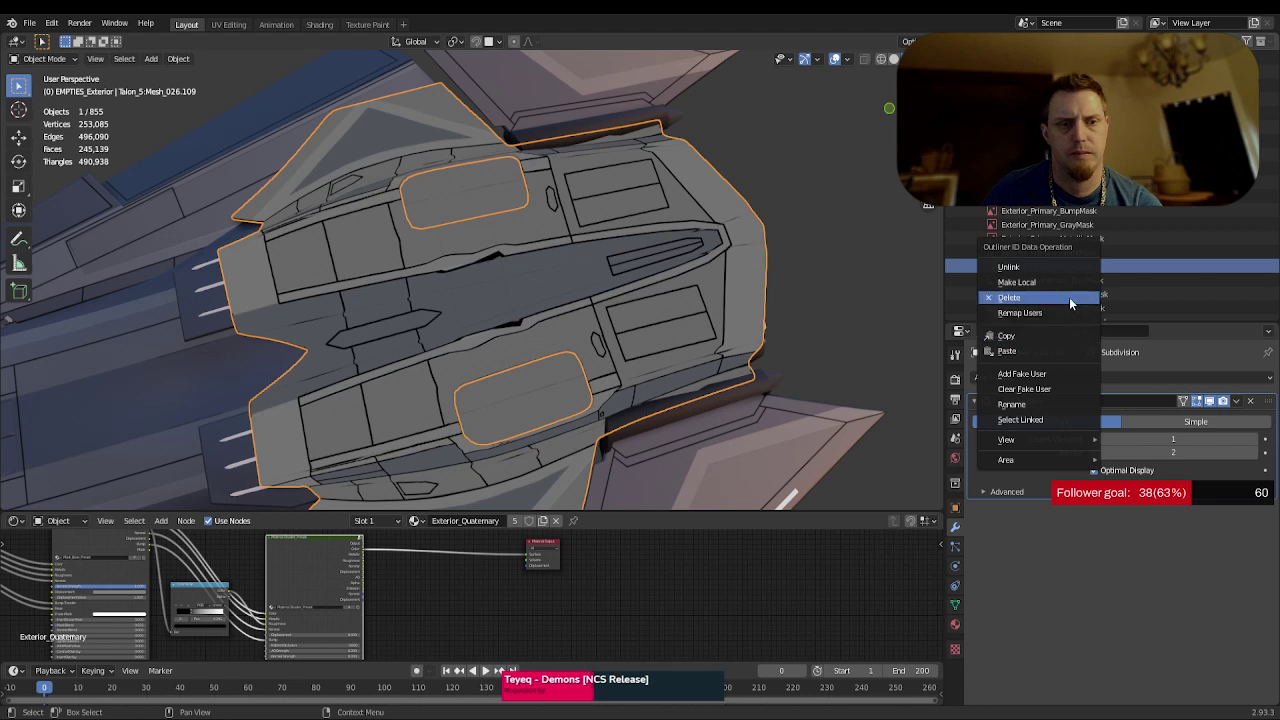
pyautogui.click(1069, 297)
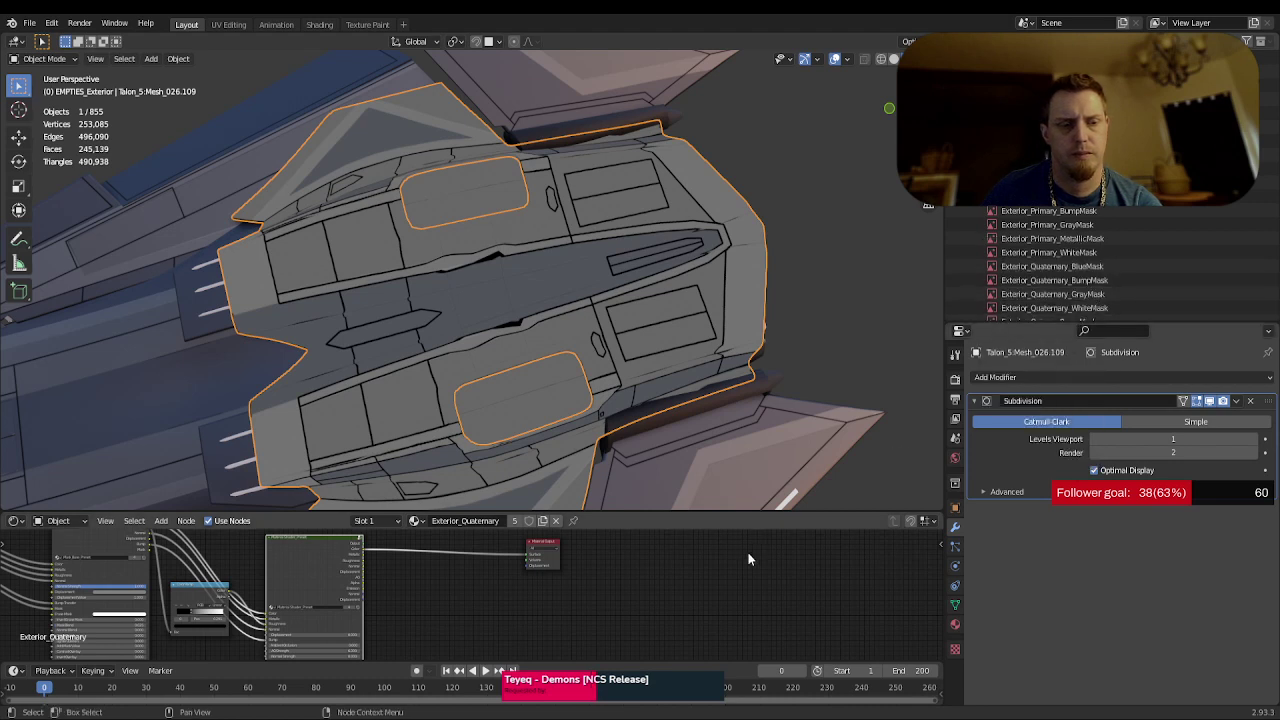
# - Remove the Subdivision modifier from the selected rear hull mesh
pyautogui.moveTo(747, 551); pyautogui.dragTo(699, 546, button='middle')
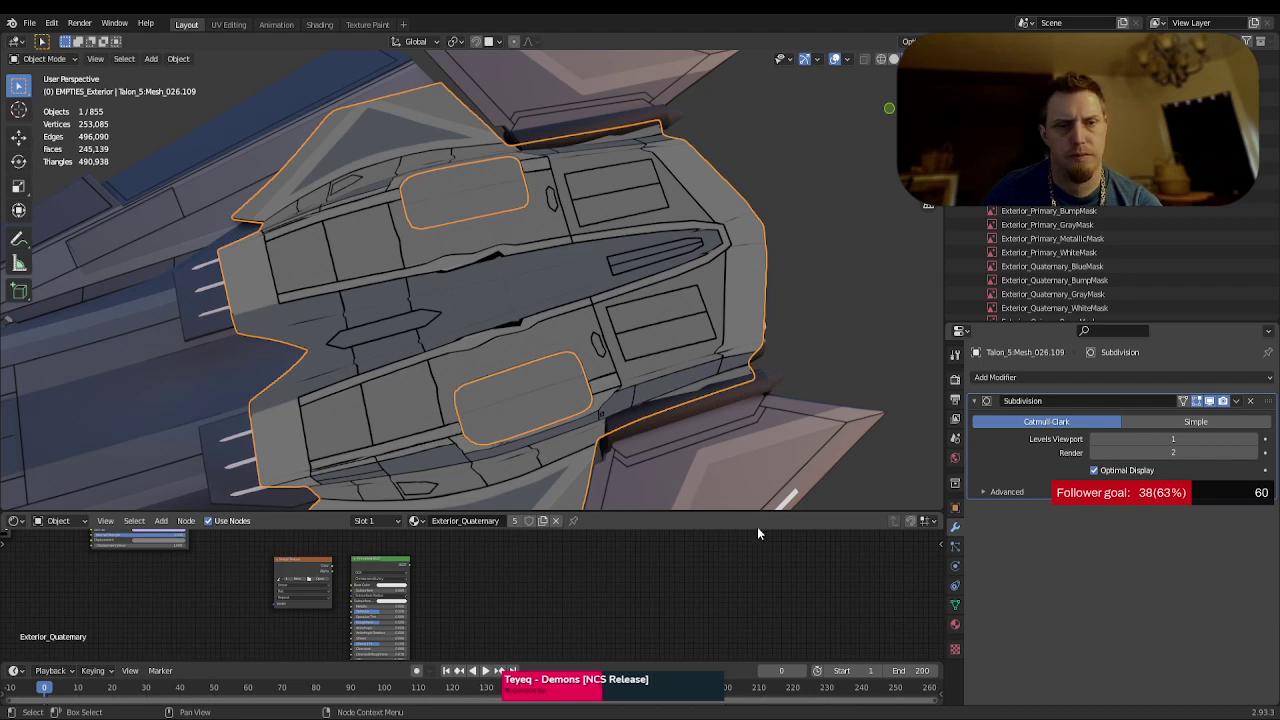
pyautogui.click(1251, 401)
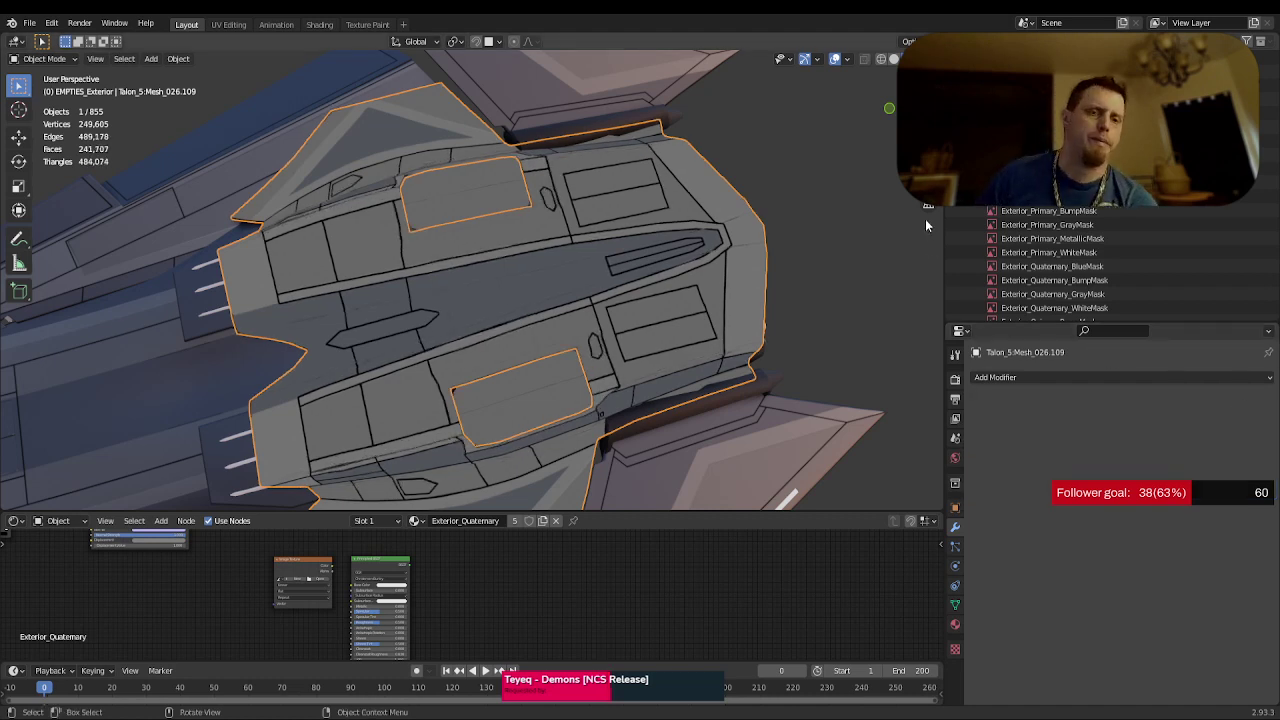
# - Examine the rear hull mesh from several angles in wireframe, solid and textured shading
pyautogui.click(881, 58)
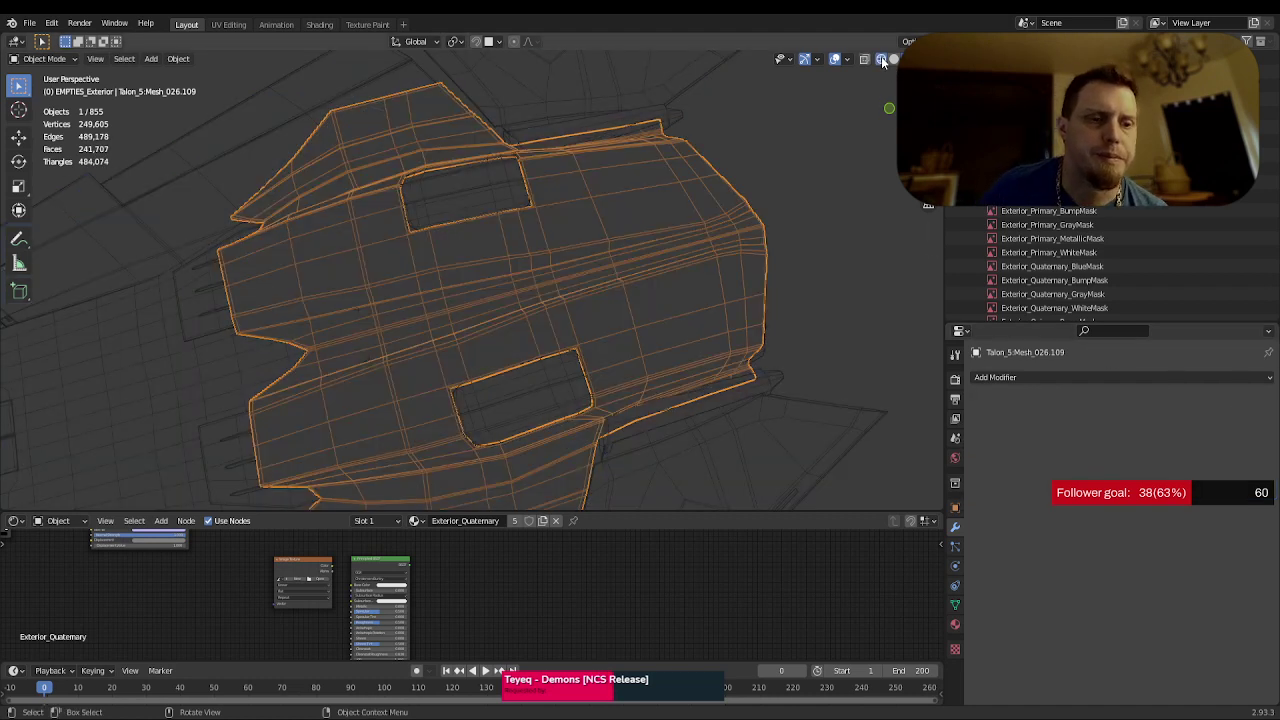
pyautogui.click(894, 59)
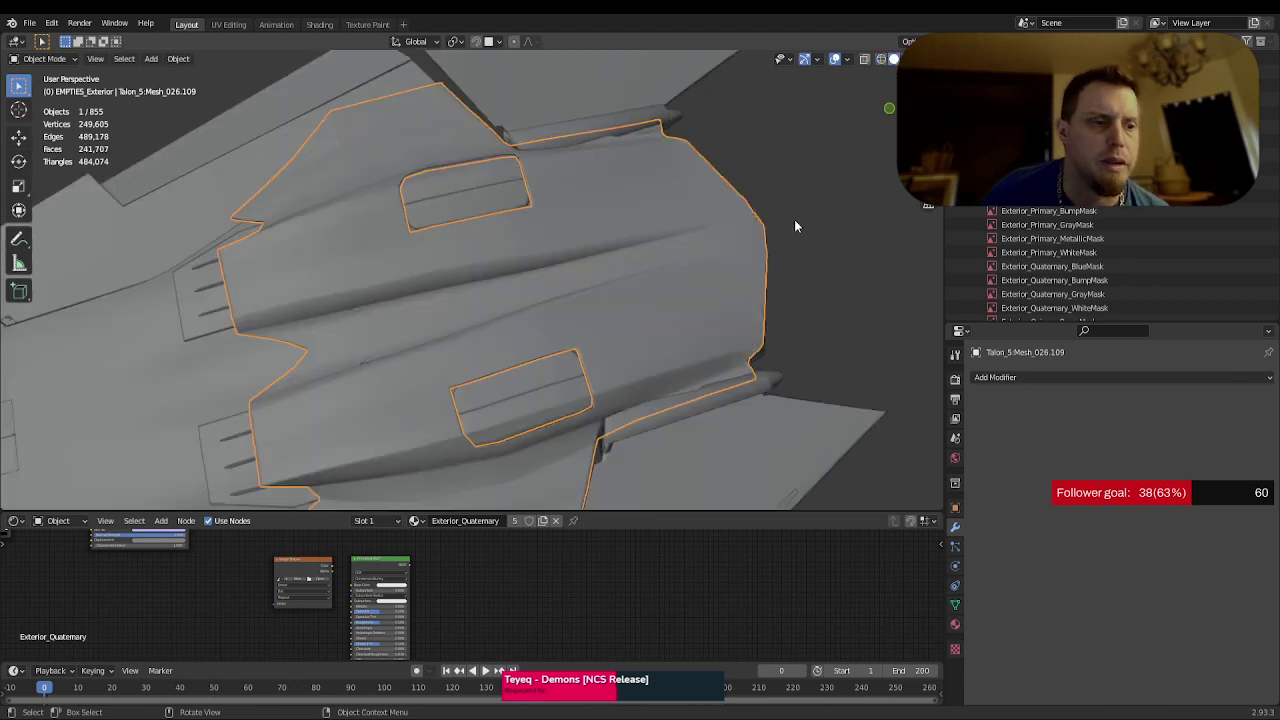
pyautogui.moveTo(794, 222); pyautogui.dragTo(500, 297, button='middle')
pyautogui.scroll(2, 373, 271)
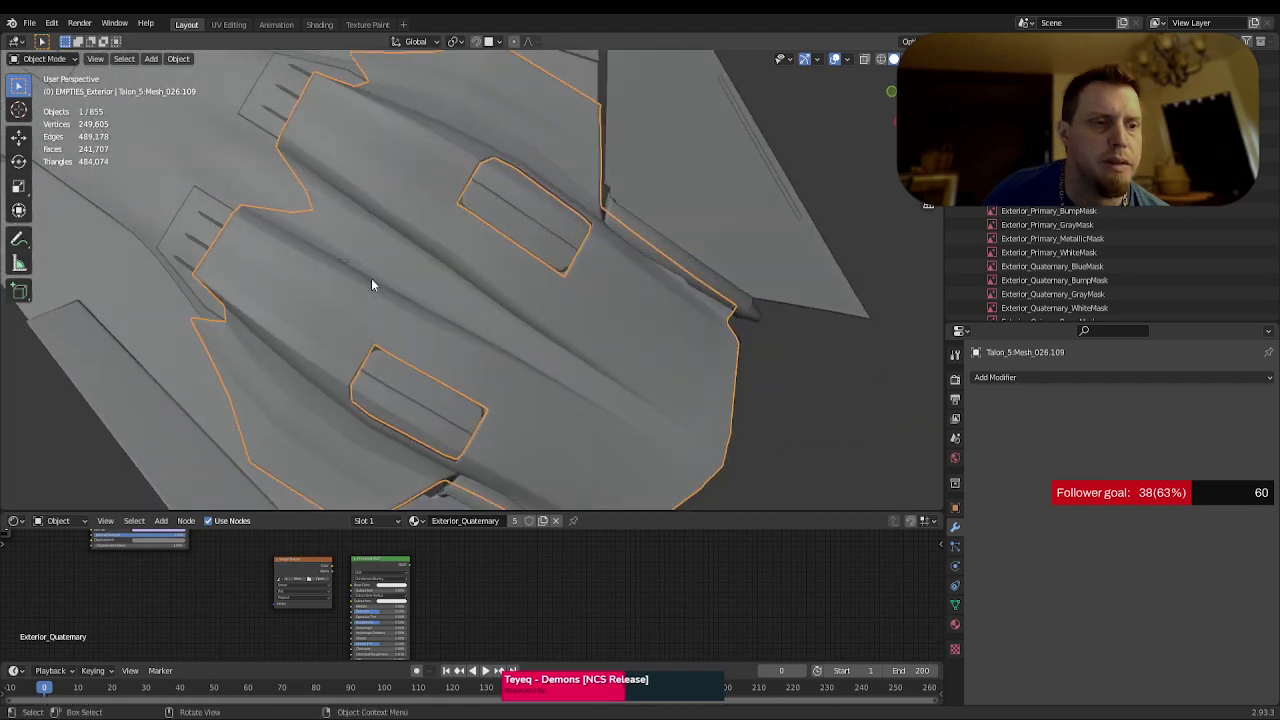
pyautogui.scroll(3, 371, 278)
pyautogui.moveTo(372, 280); pyautogui.dragTo(543, 183, button='middle')
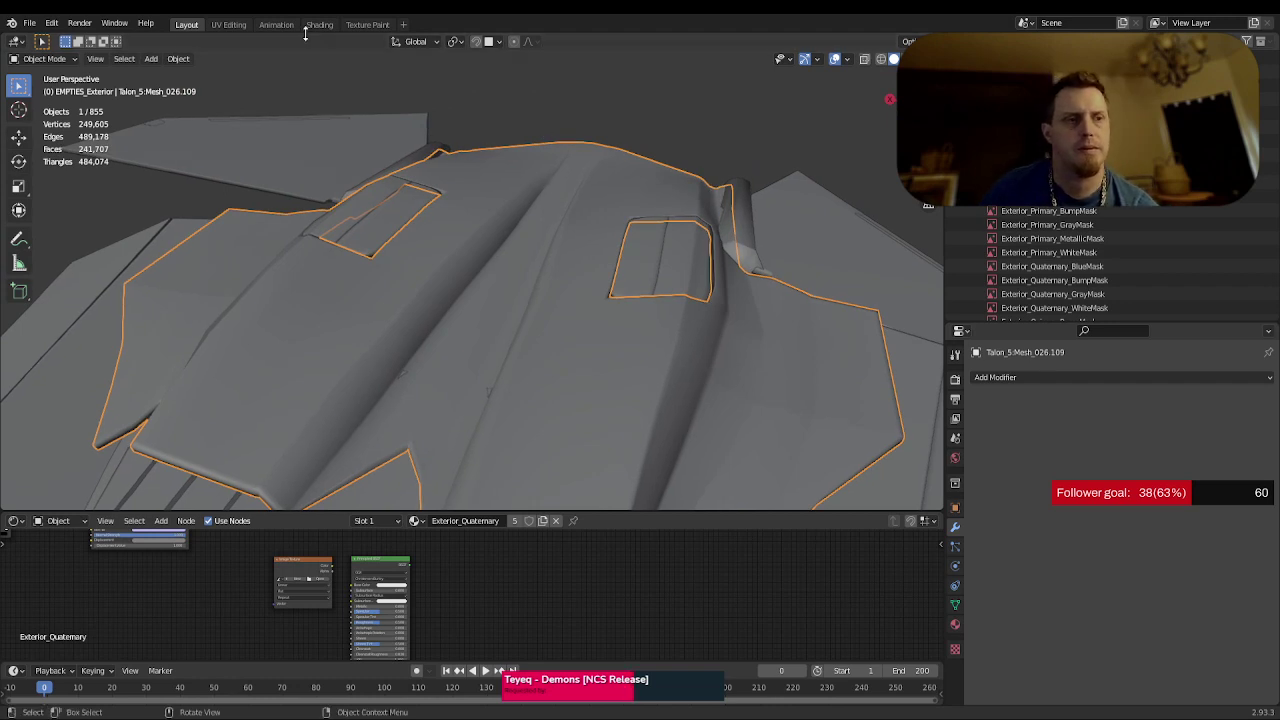
pyautogui.moveTo(641, 350); pyautogui.dragTo(811, 131, button='middle')
pyautogui.click(895, 62)
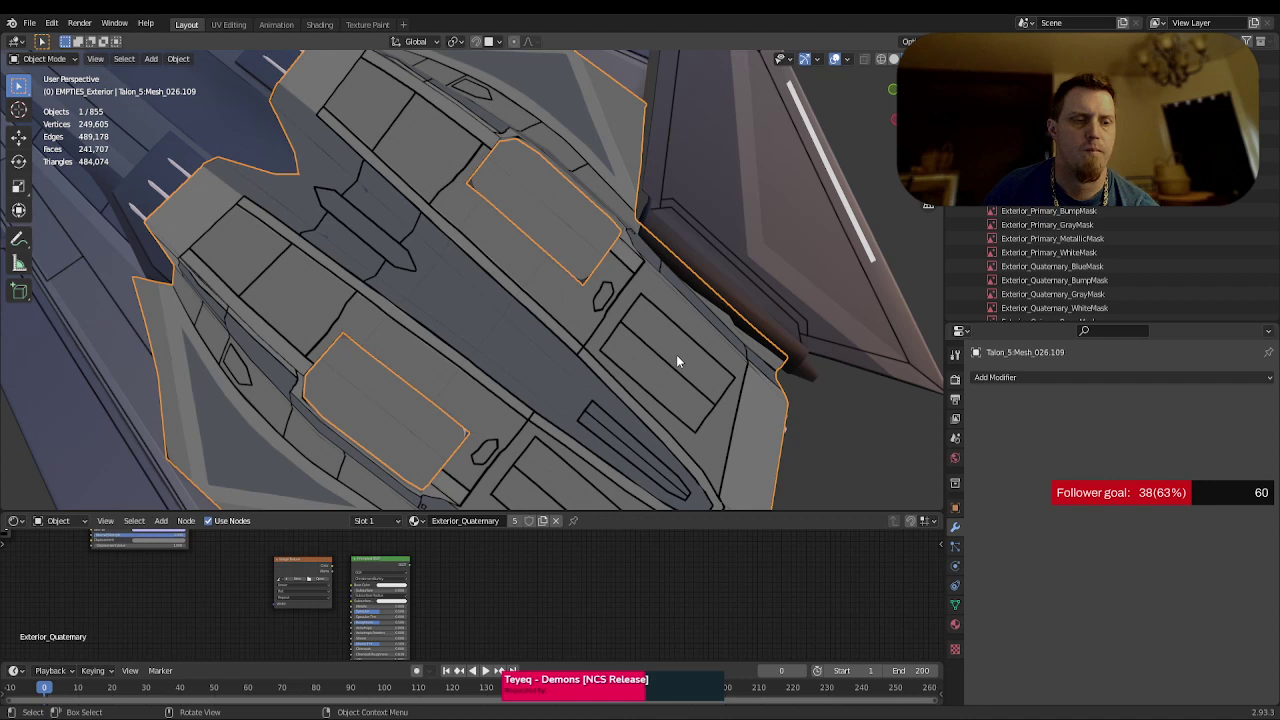
pyautogui.moveTo(676, 355); pyautogui.dragTo(697, 338, button='middle')
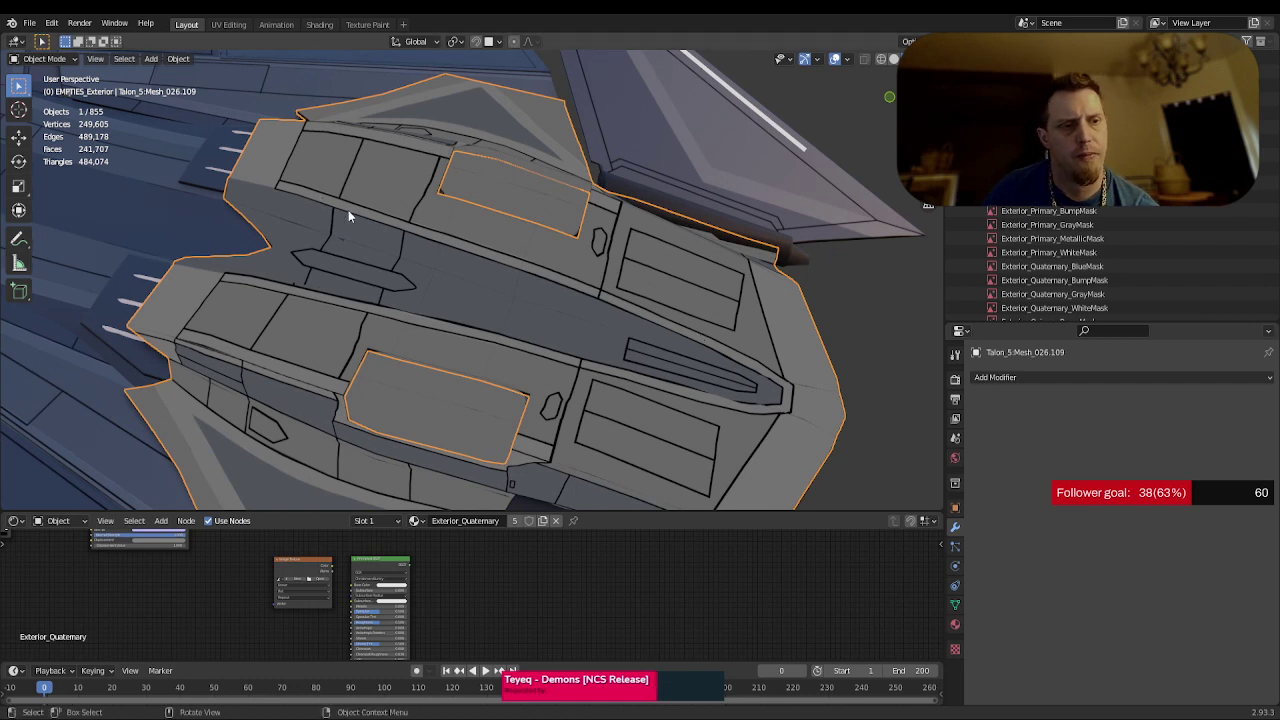
# - Try deleting the rear hull mesh Talon_5:Mesh_026.109 and open the file commands
pyautogui.press('x')
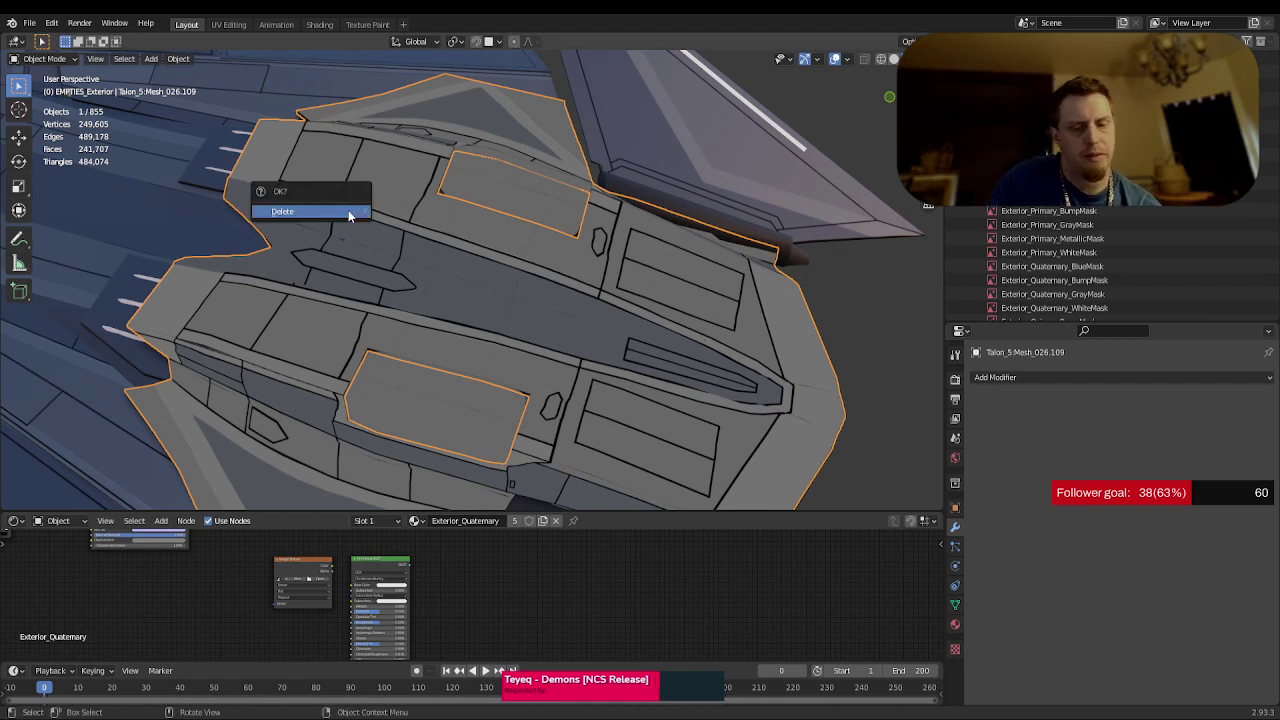
pyautogui.click(349, 213)
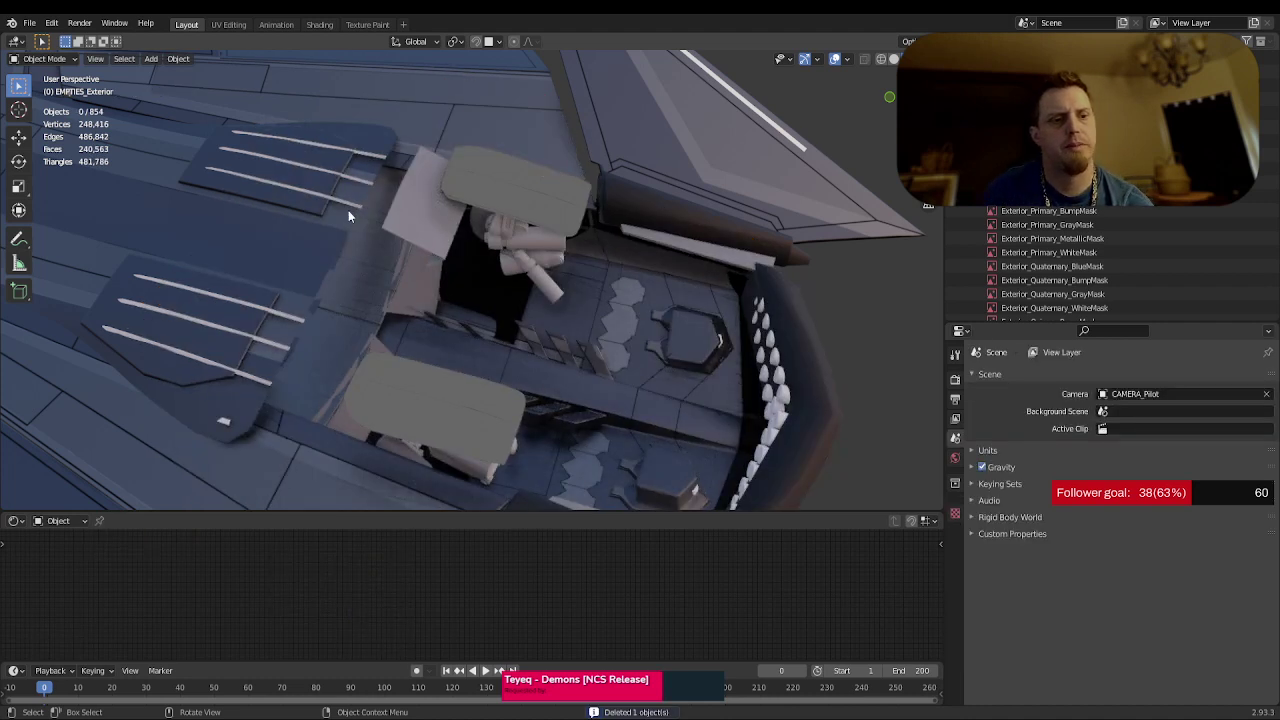
pyautogui.click(30, 22)
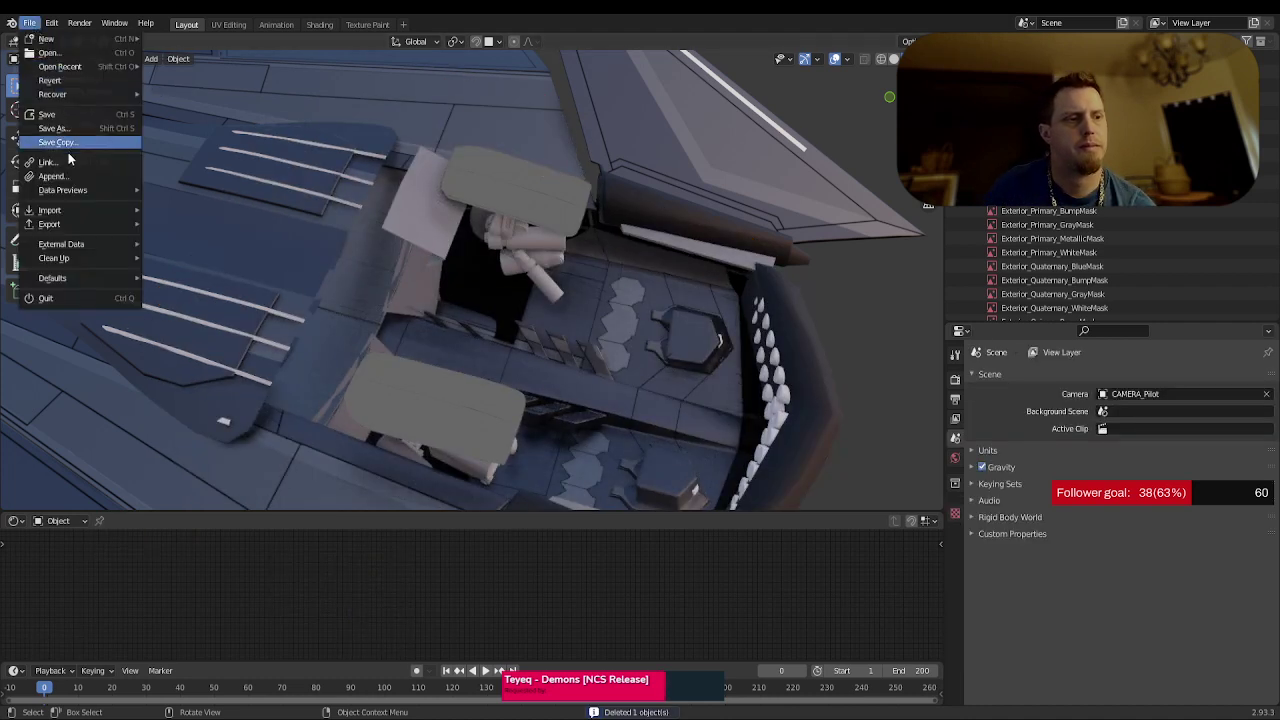
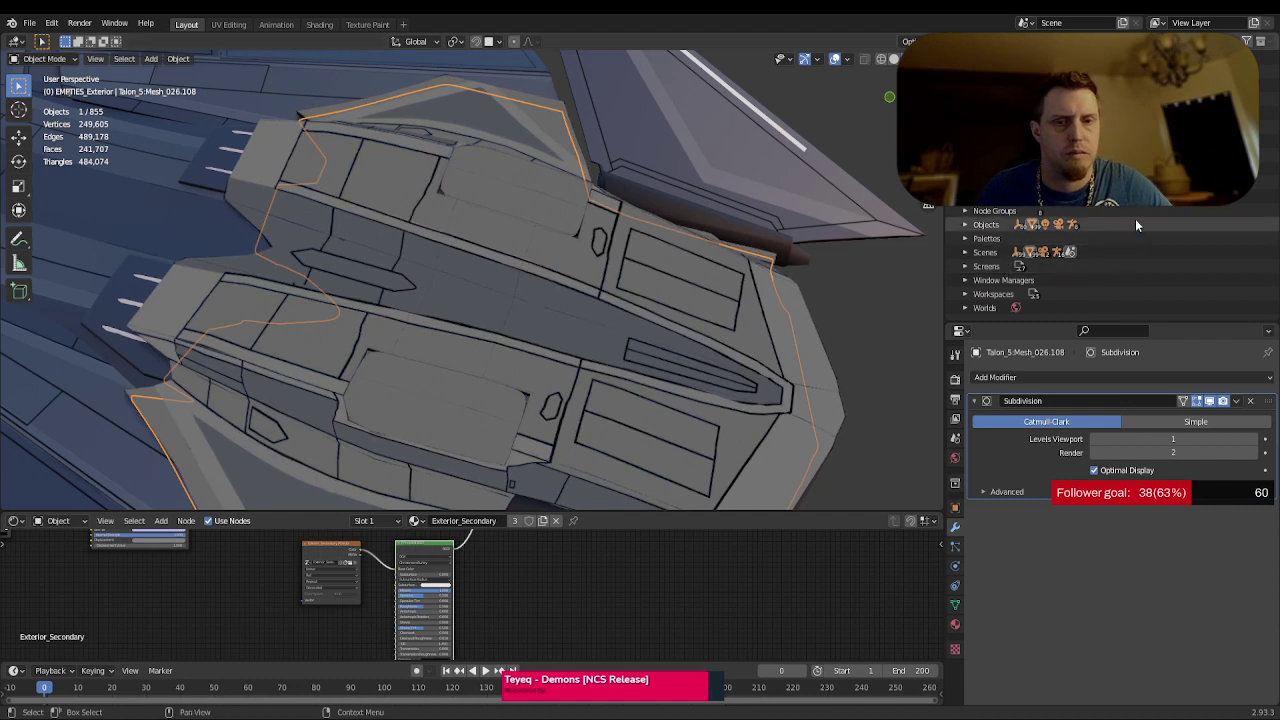
# - Select the rear hull mesh, list the scene's objects in the outliner, and open the mesh's object name for editing
pyautogui.click(577, 279)
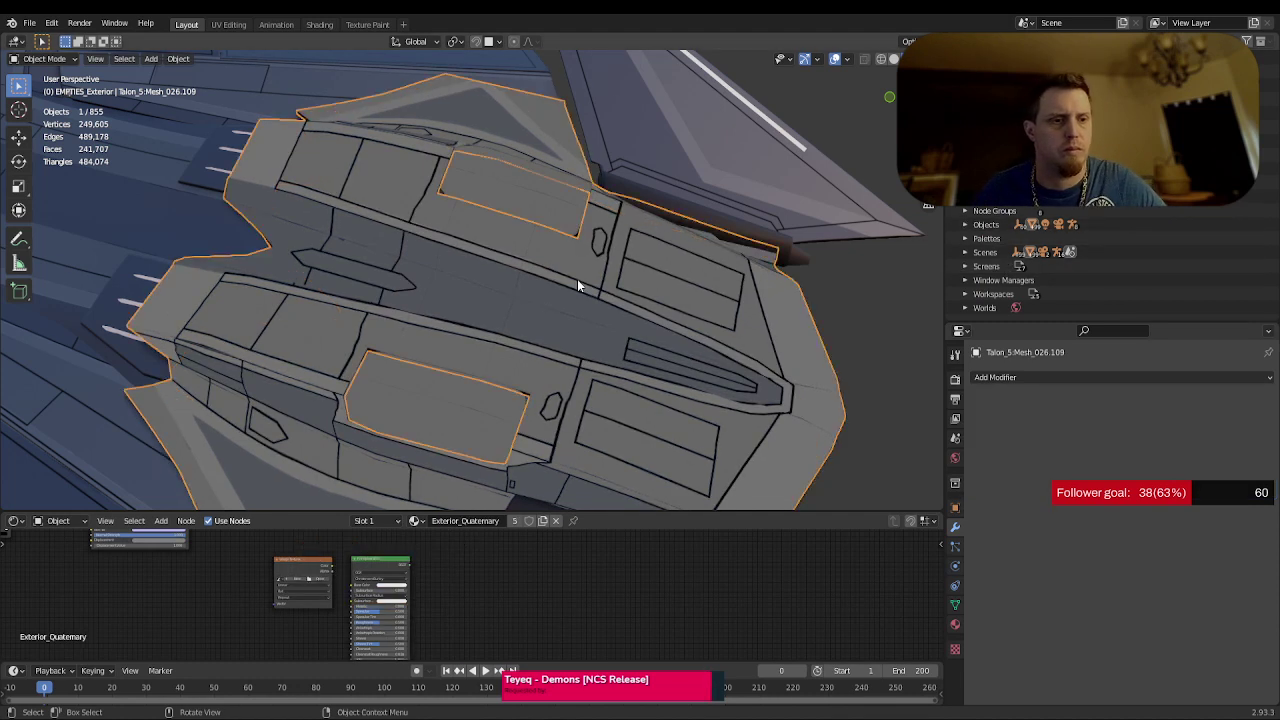
pyautogui.click(985, 41)
pyautogui.click(1010, 120)
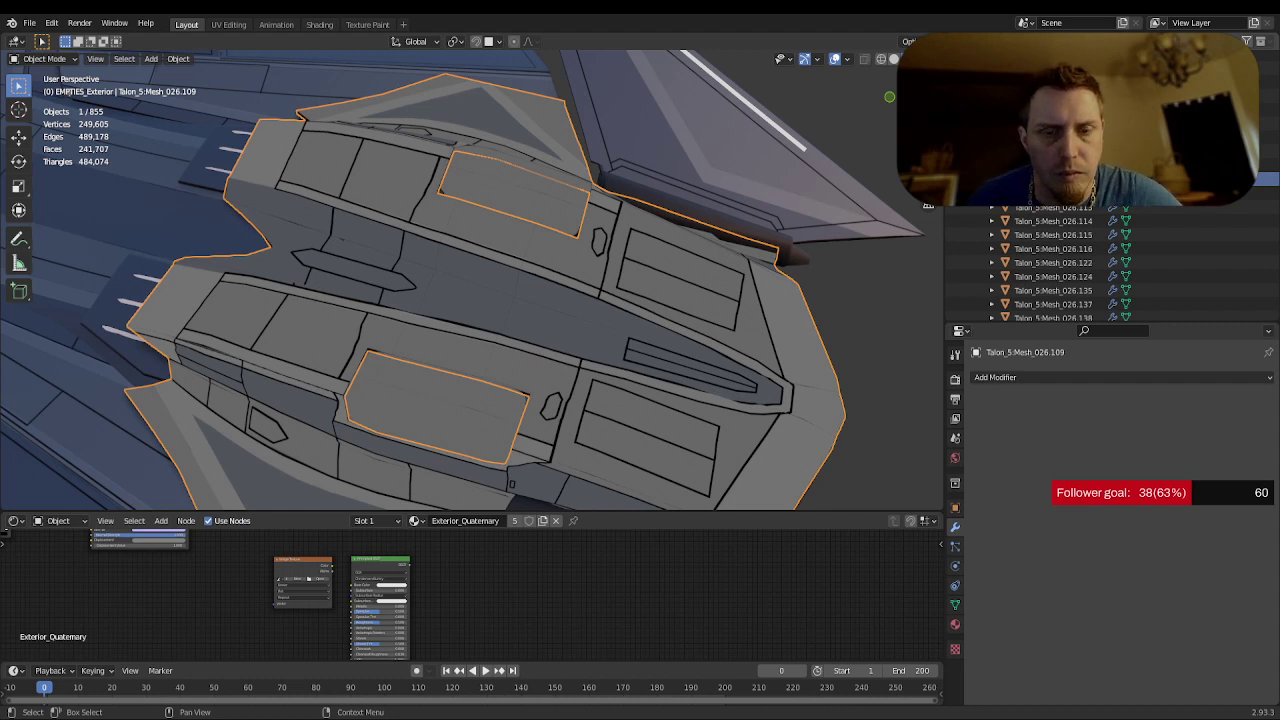
pyautogui.rightClick(952, 250)
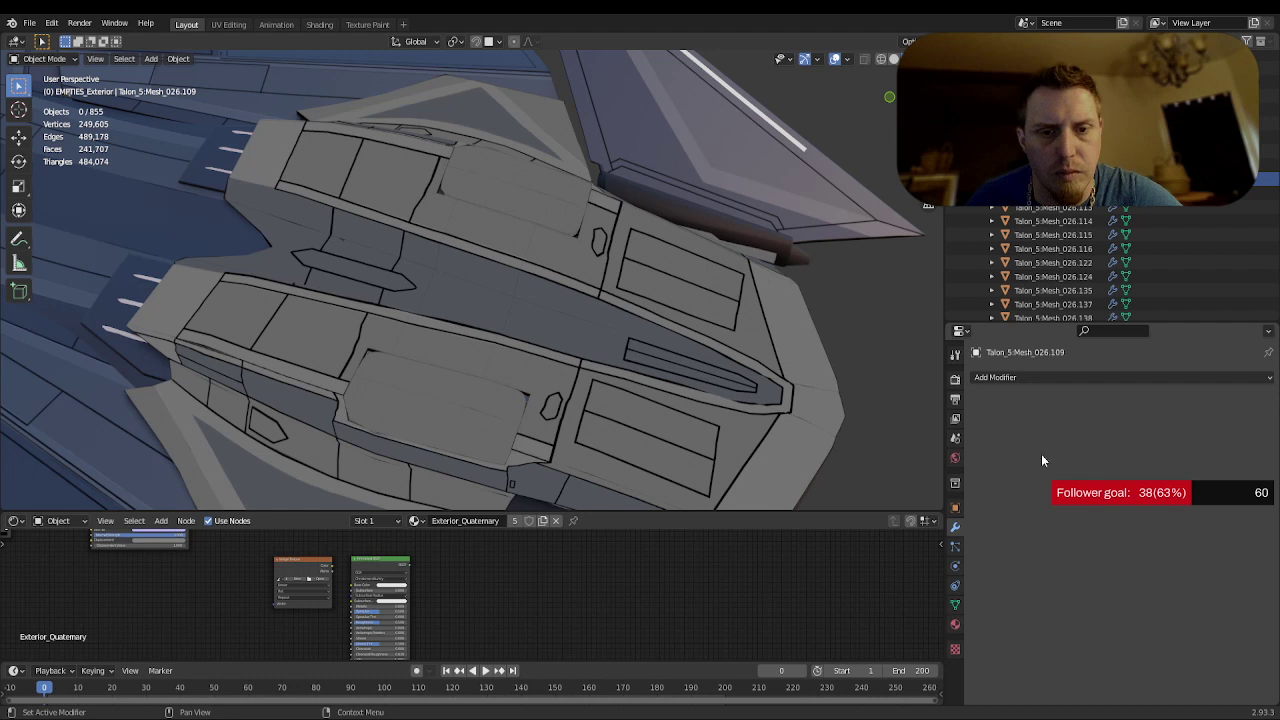
pyautogui.click(955, 379)
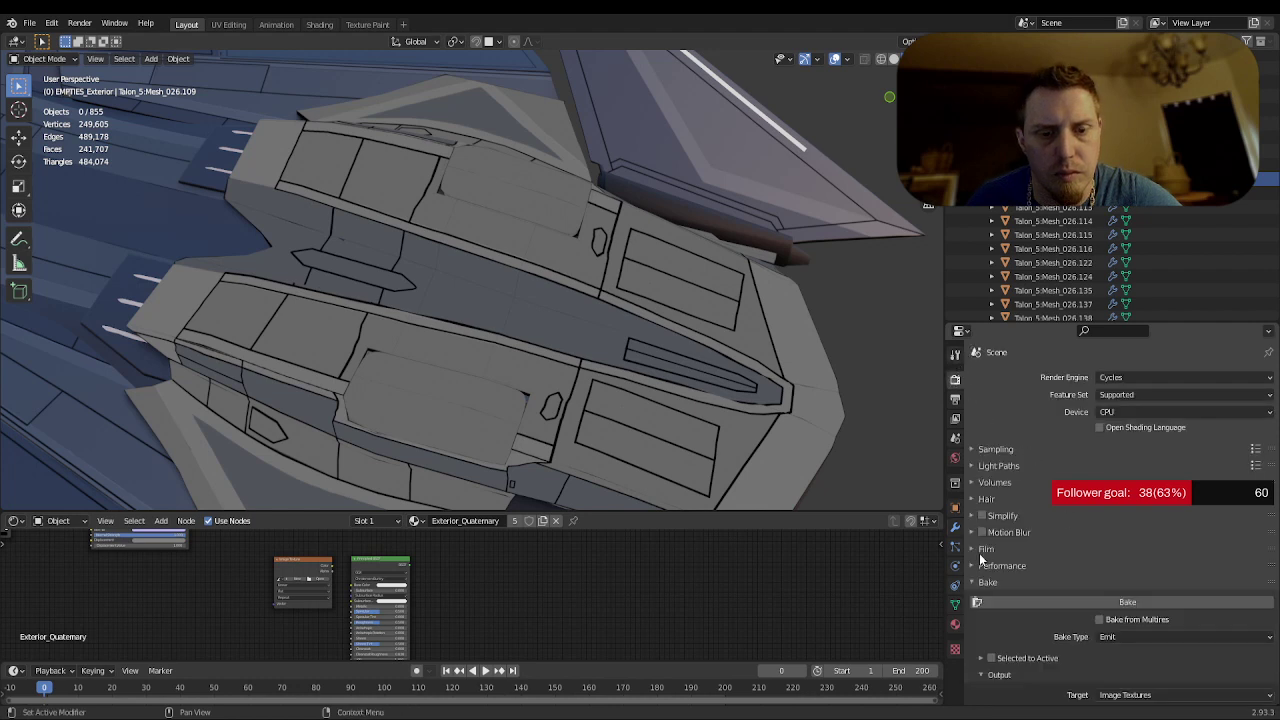
pyautogui.click(955, 507)
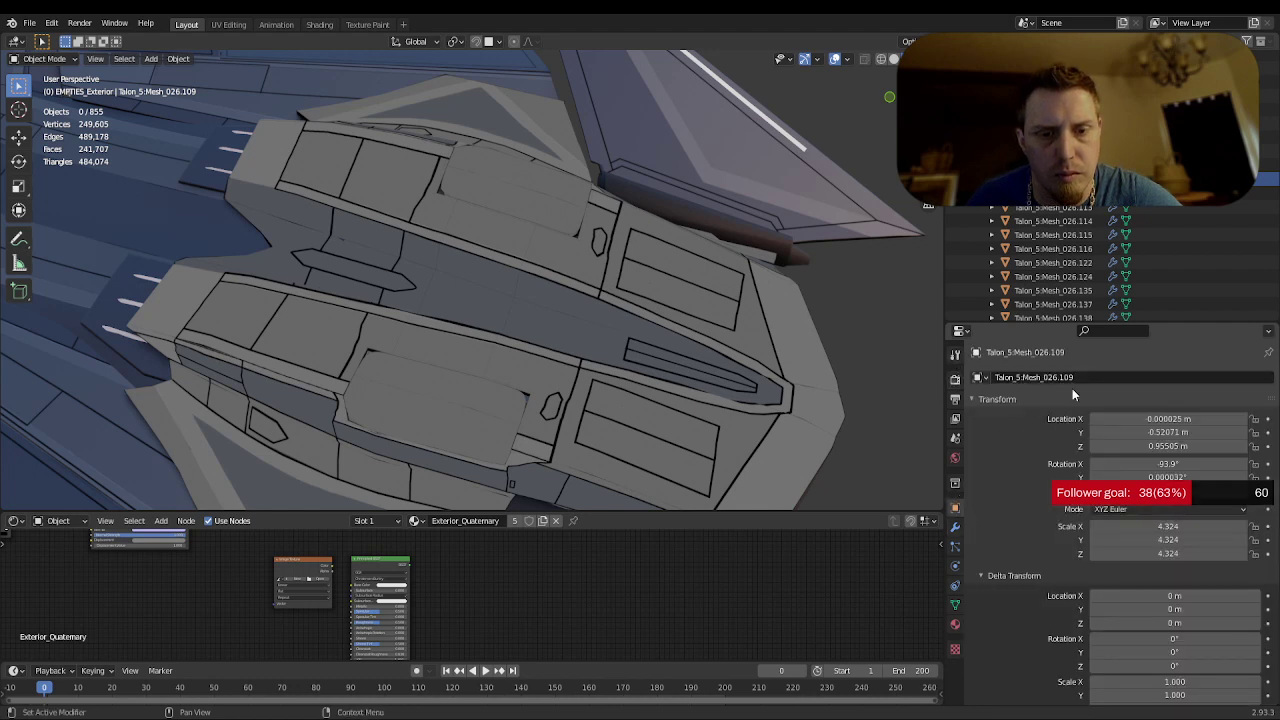
pyautogui.click(1068, 378)
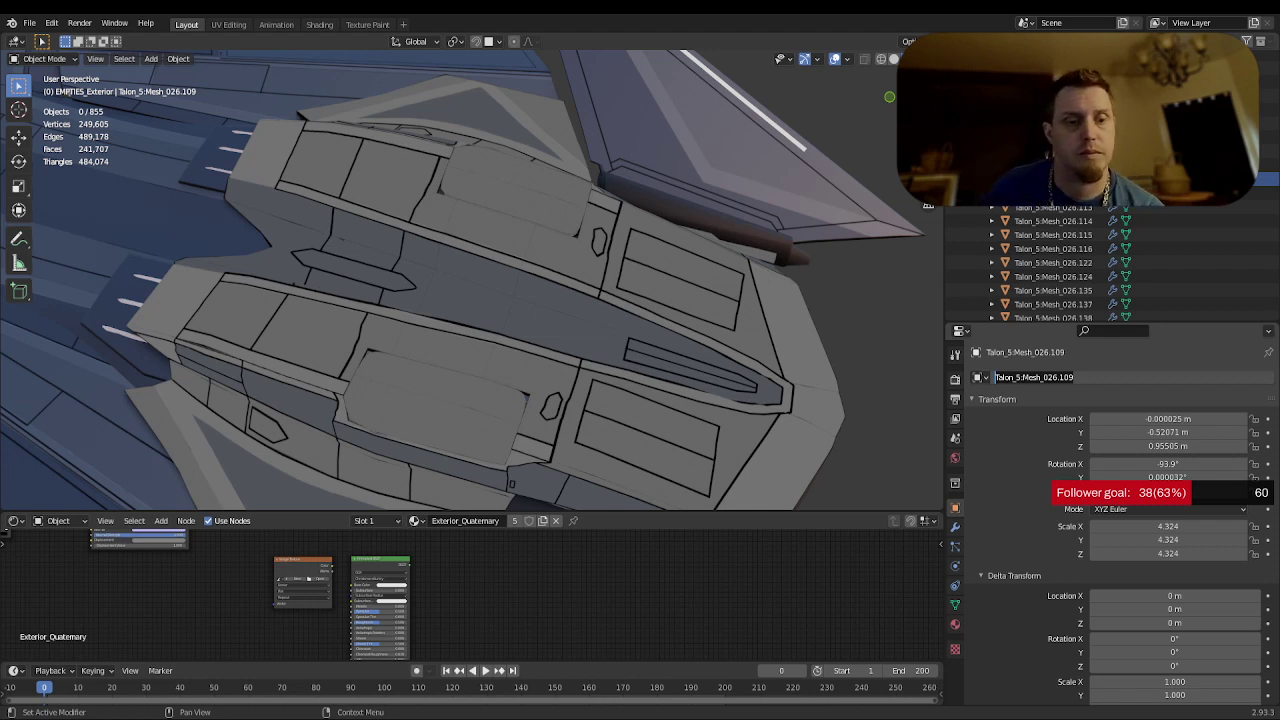
# - Delete the rear hull mesh Talon_5:Mesh_026.109 from the scene
pyautogui.click(625, 428)
pyautogui.press('x')
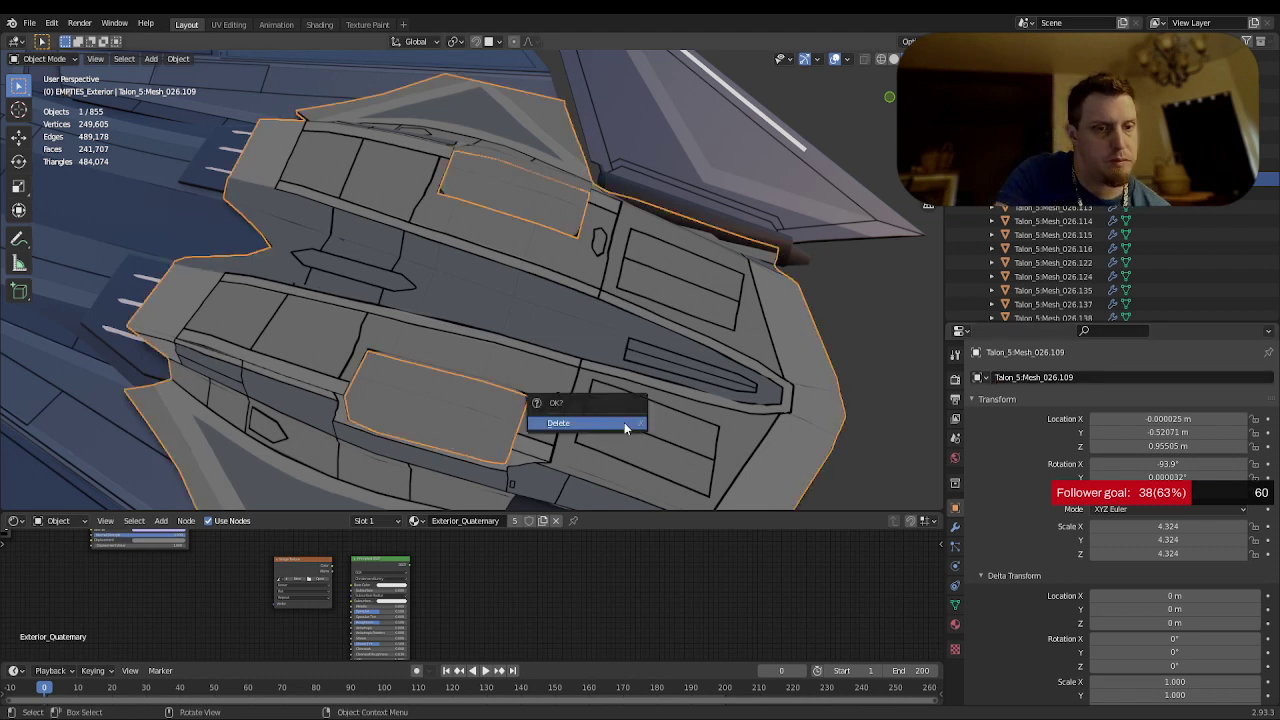
pyautogui.click(625, 423)
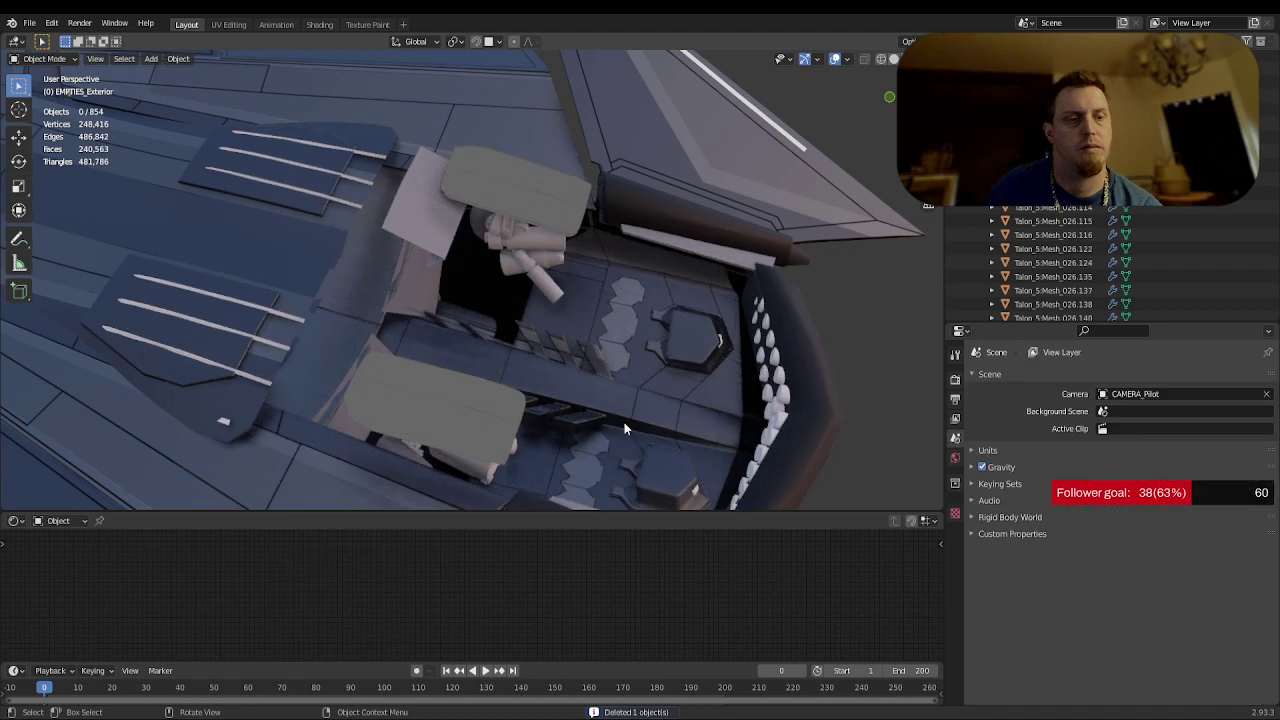
# - Paste the copied mesh object into the scene and look for it around the ship and in the outliner
pyautogui.click(30, 22)
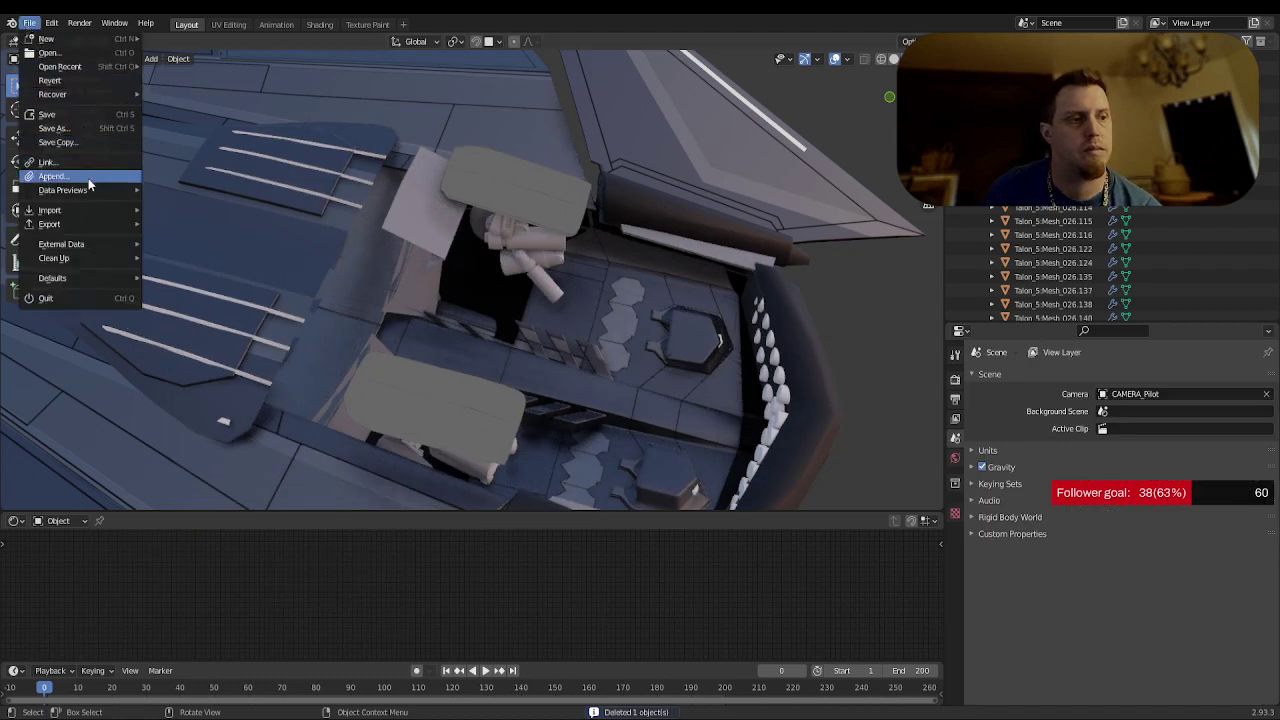
pyautogui.press('Escape')
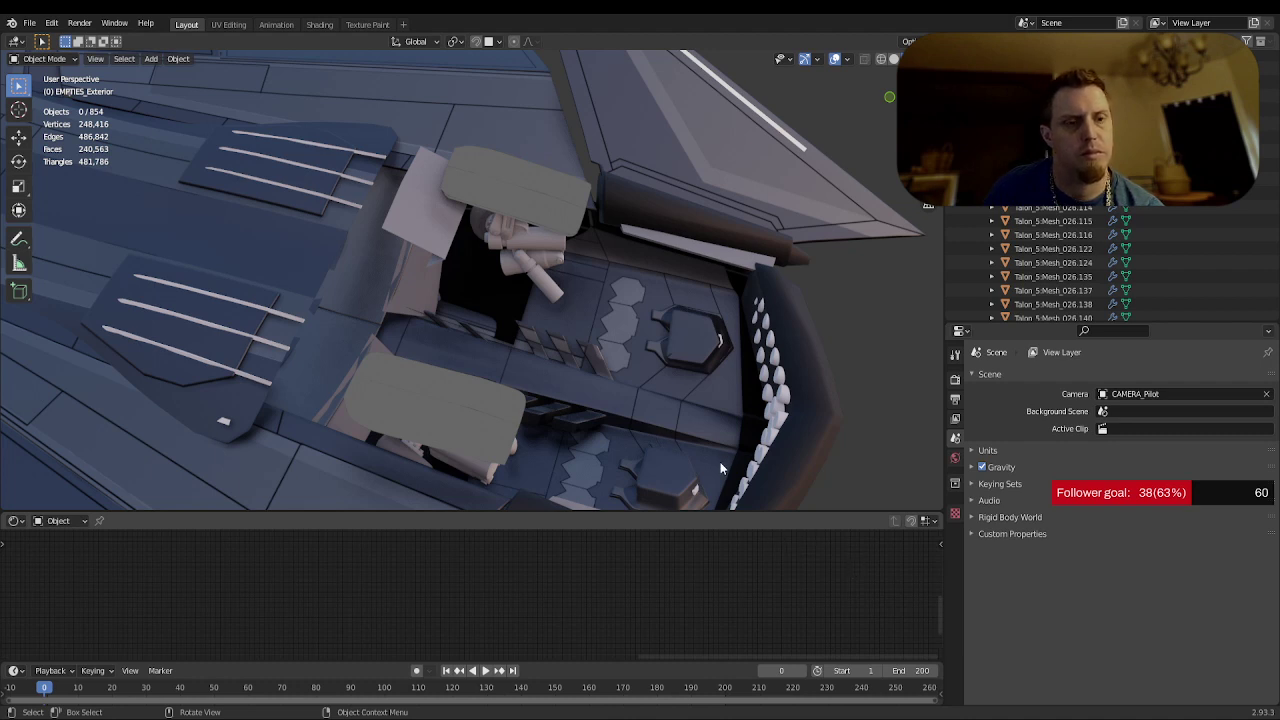
pyautogui.hotkey('ctrl', 'v')
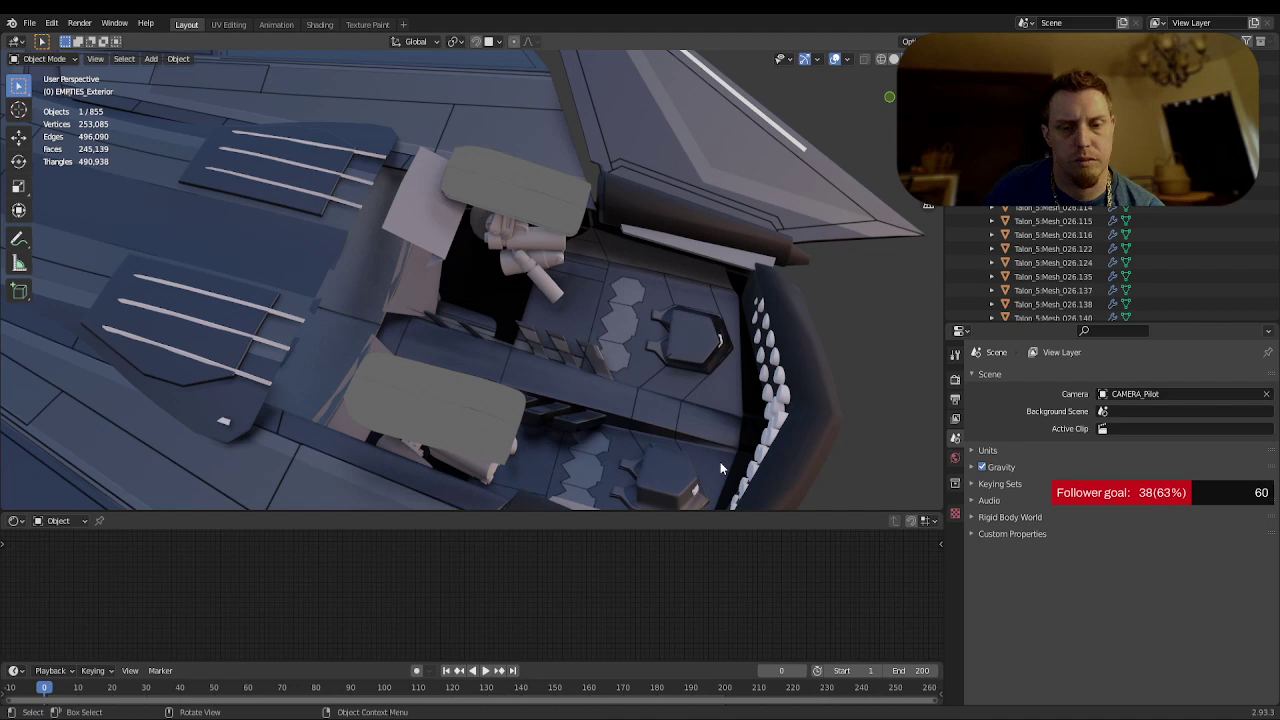
pyautogui.scroll(-12, 748, 408)
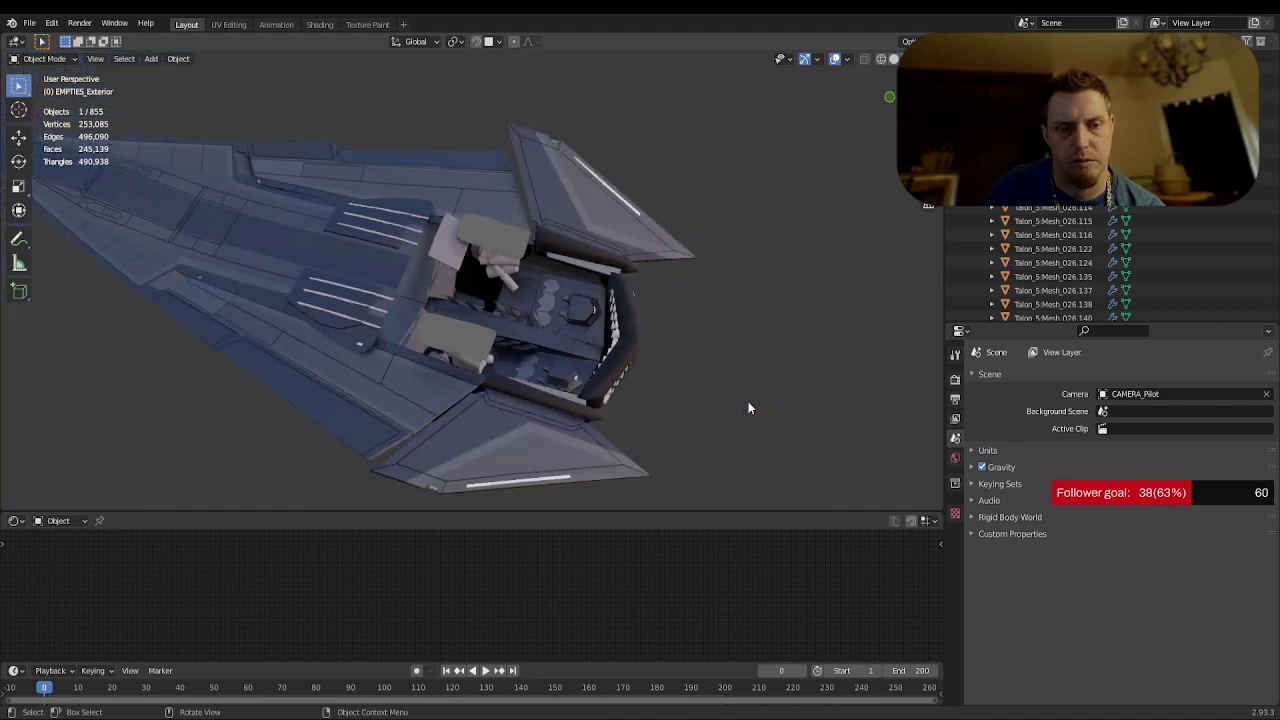
pyautogui.scroll(12, 748, 408)
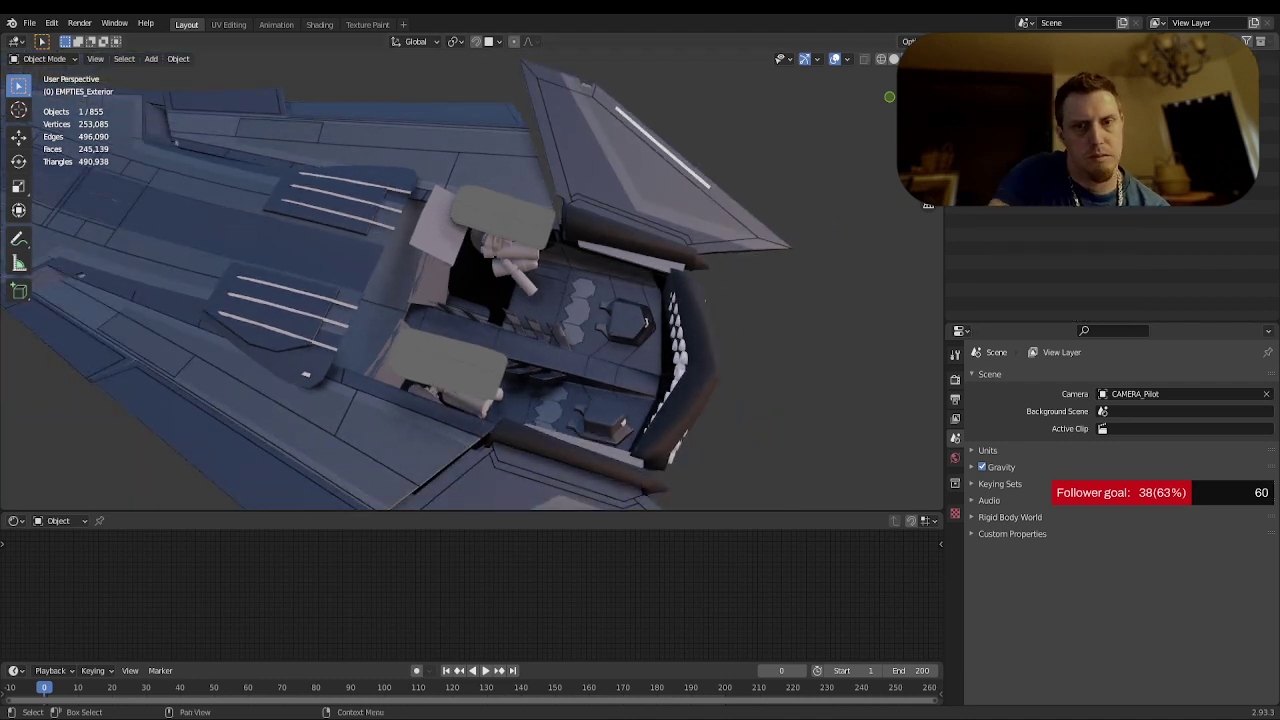
pyautogui.scroll(10, 1110, 265)
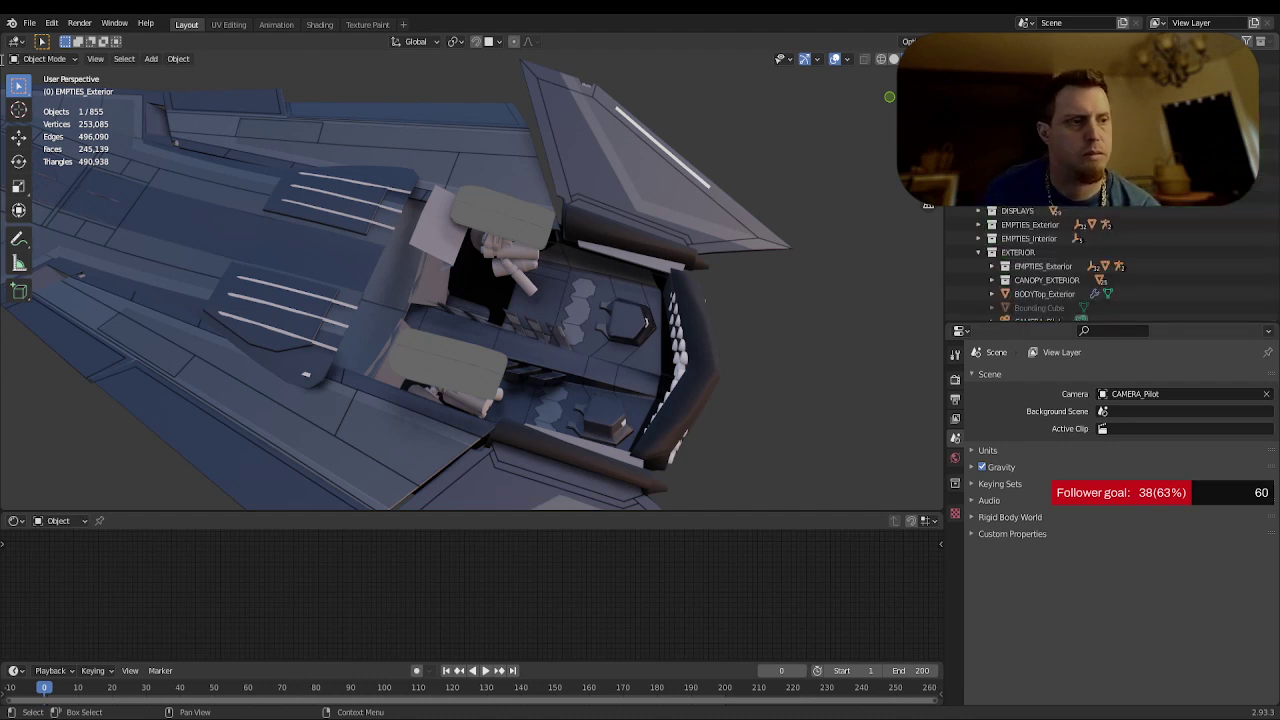
pyautogui.click(31, 23)
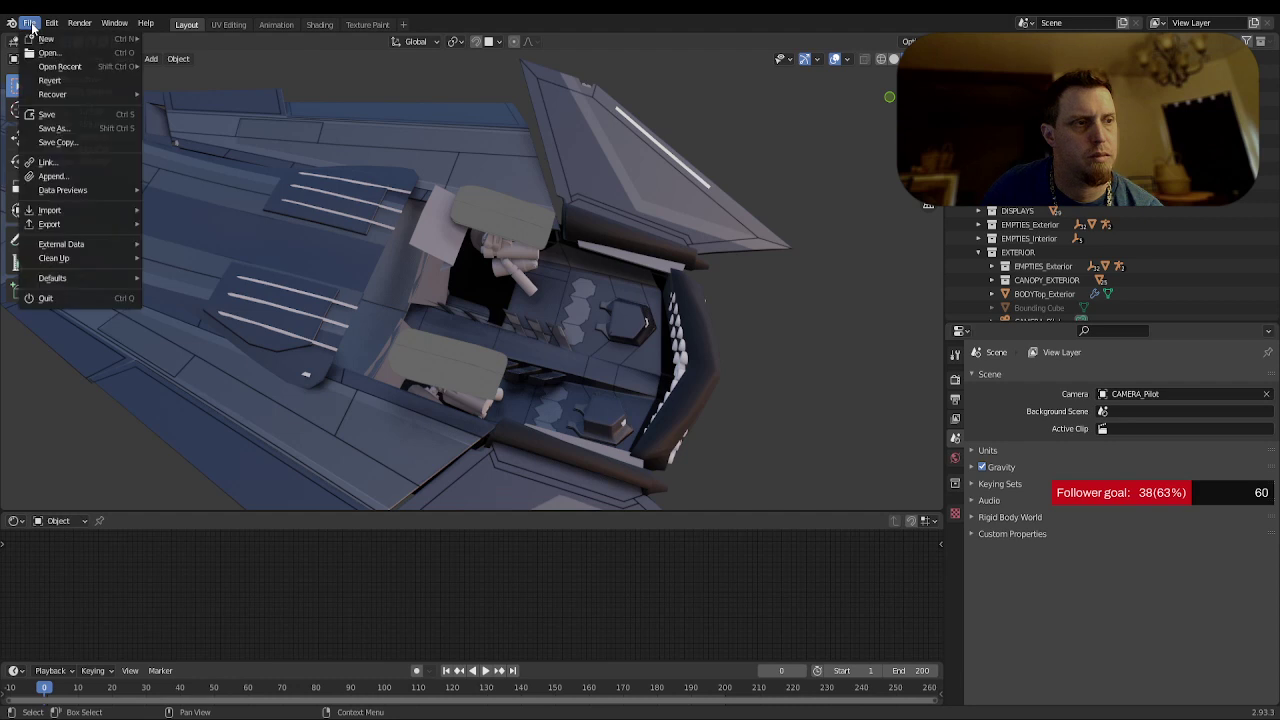
pyautogui.press('Escape')
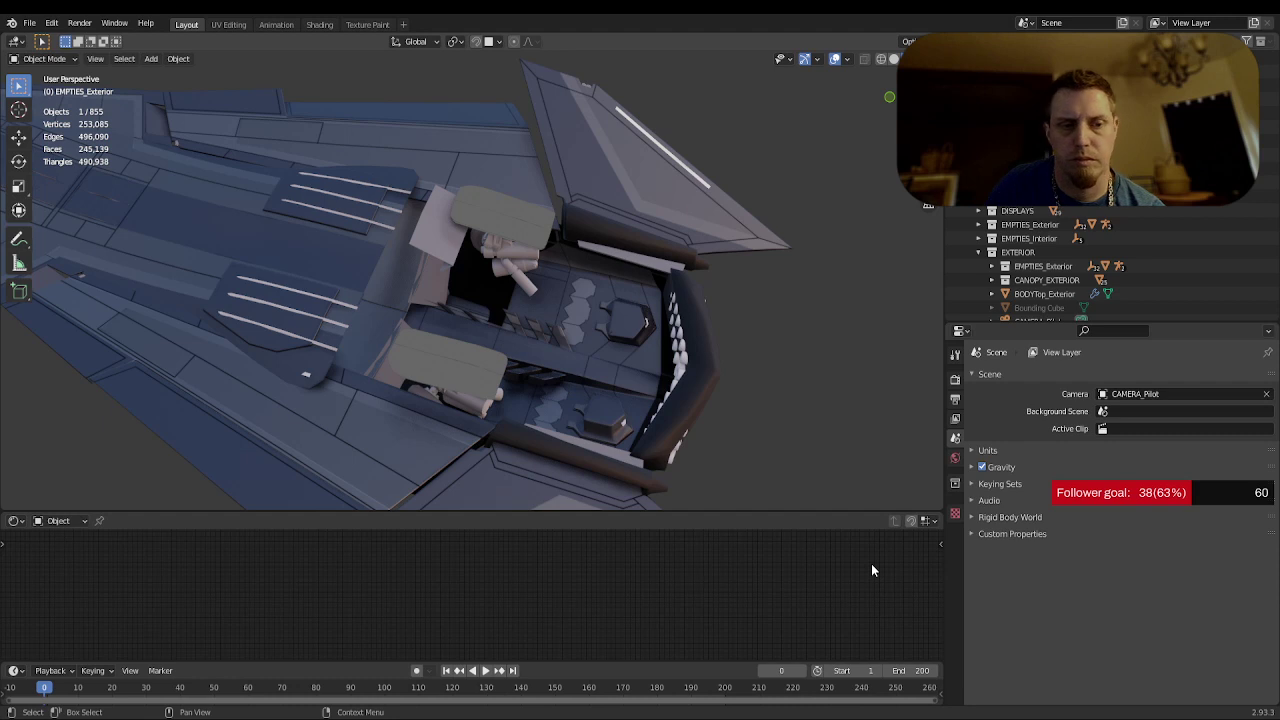
pyautogui.scroll(-10, 1100, 260)
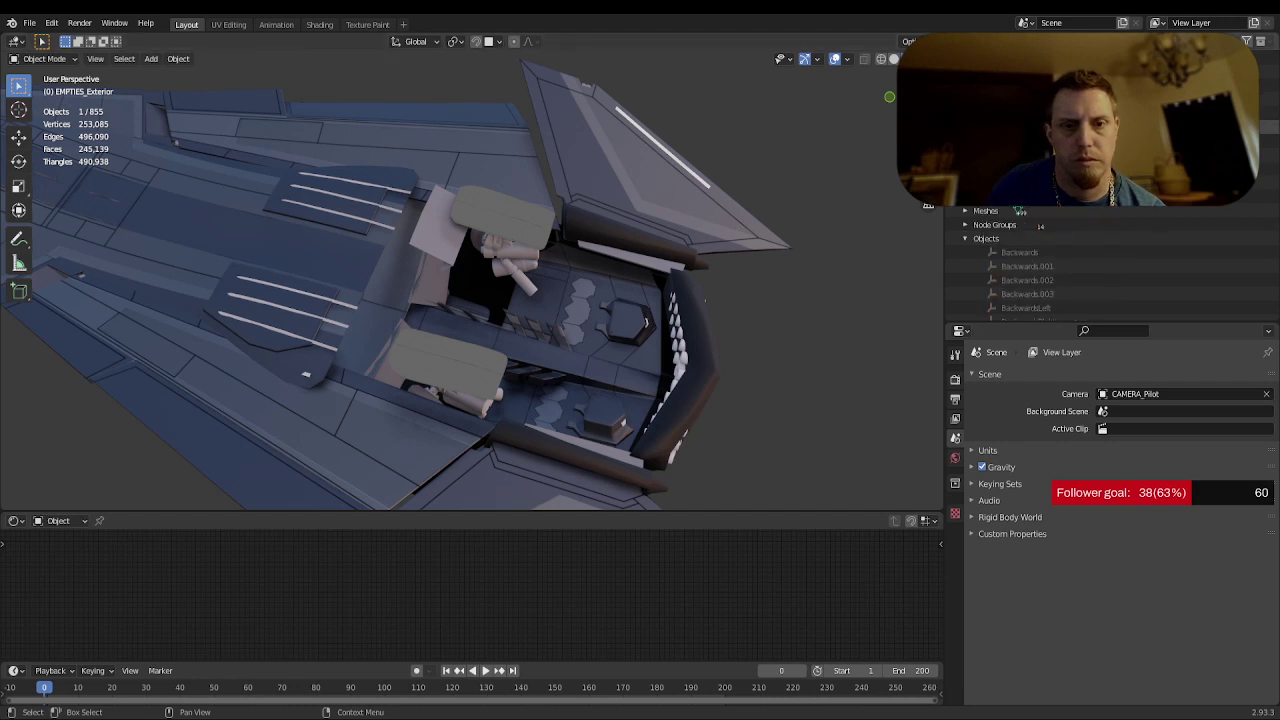
pyautogui.scroll(10, 1100, 260)
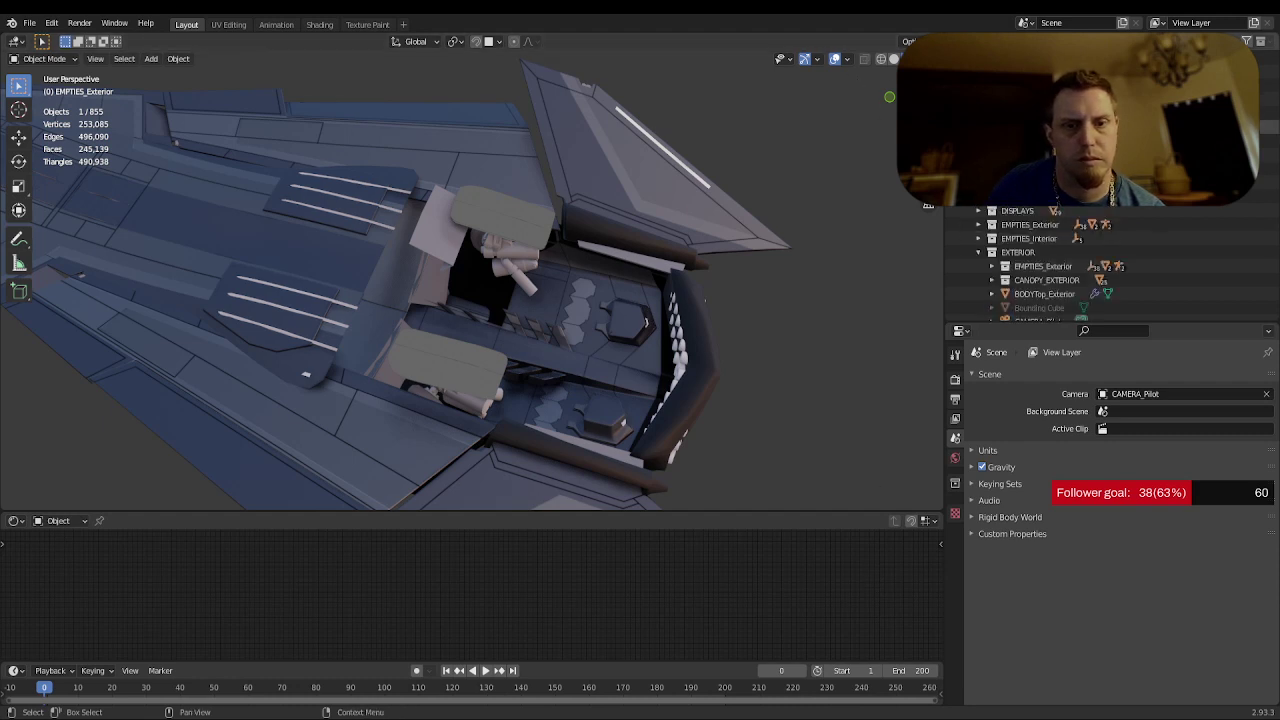
pyautogui.click(29, 23)
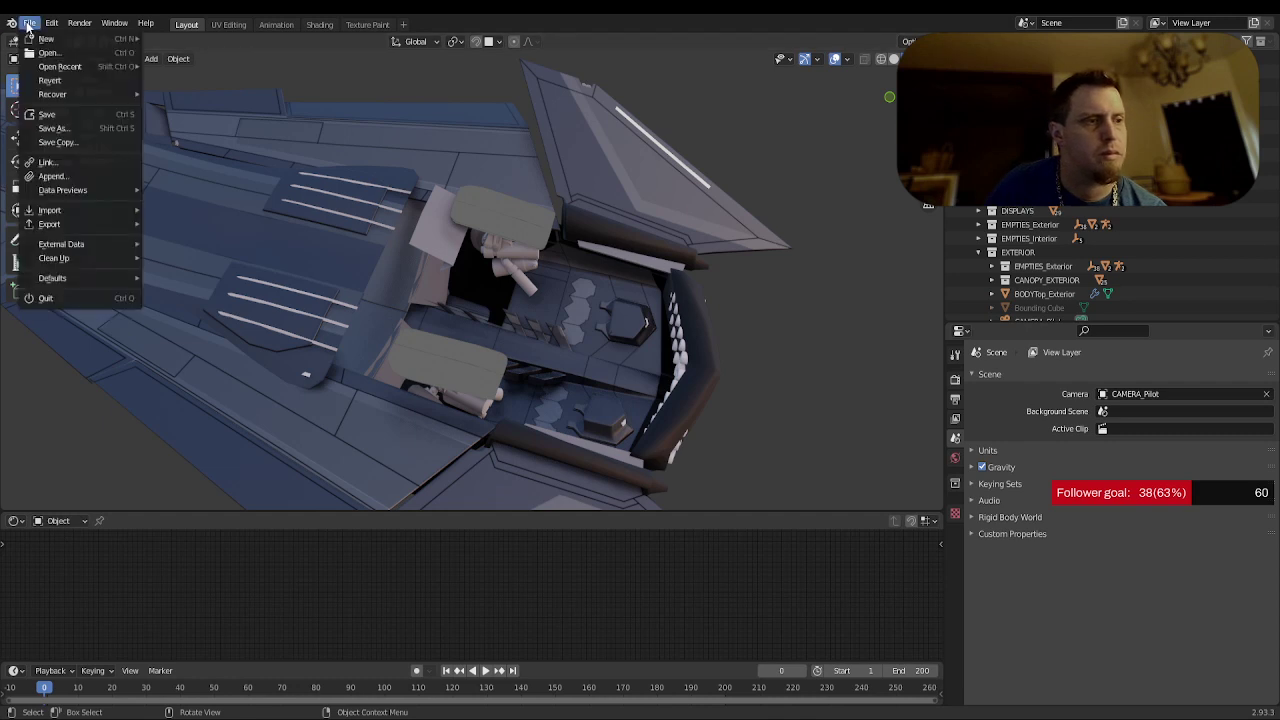
pyautogui.press('Escape')
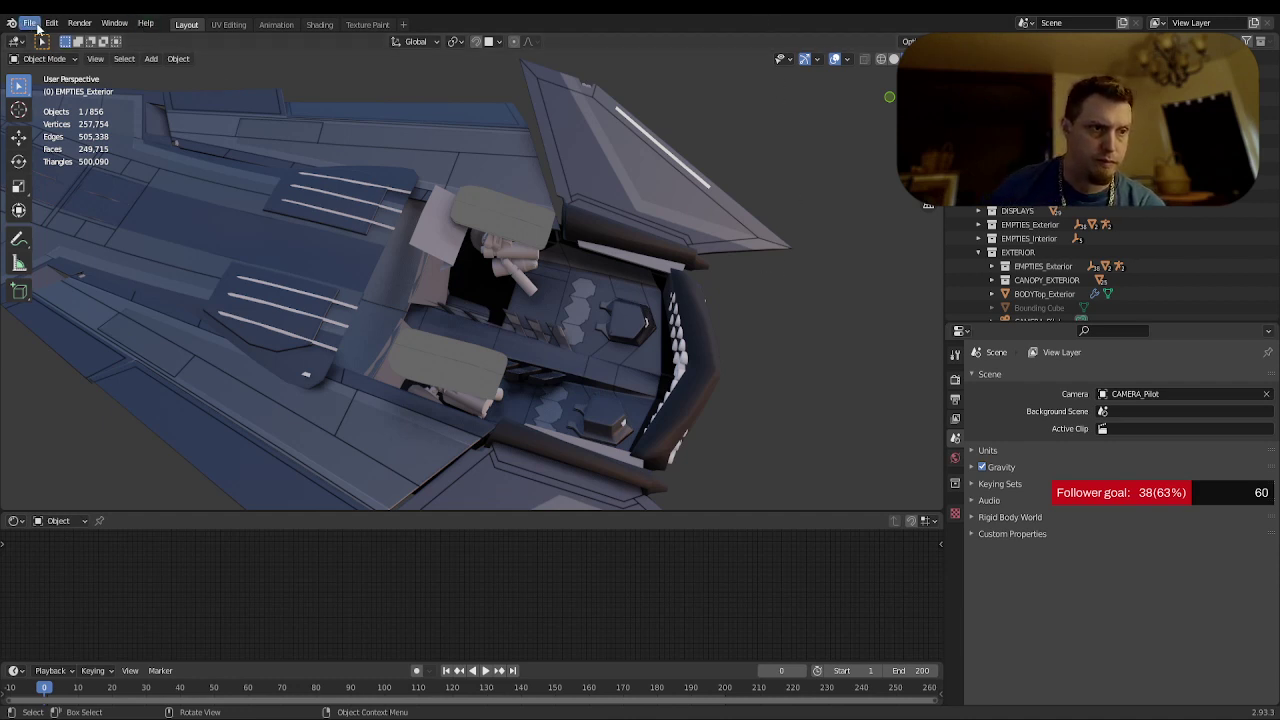
# - Switch to the UV Editing workspace, display the Exterior_Primary_Albedo image and save it
pyautogui.click(229, 25)
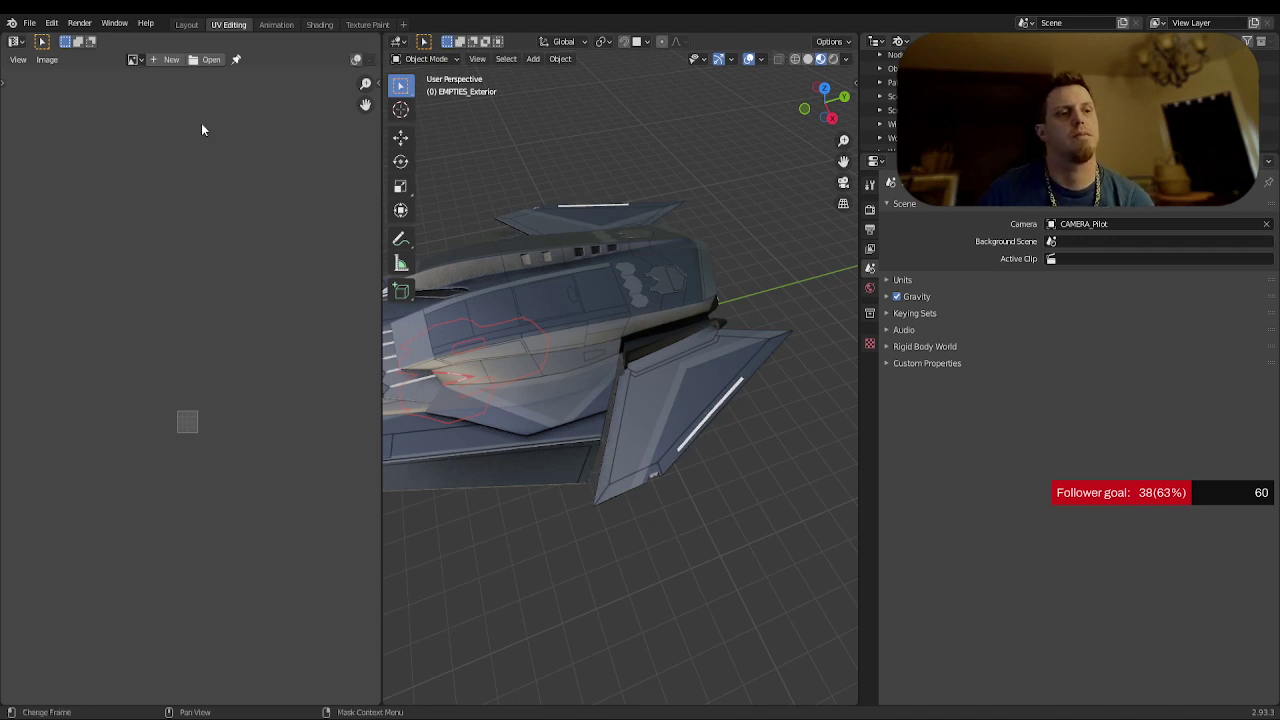
pyautogui.click(134, 59)
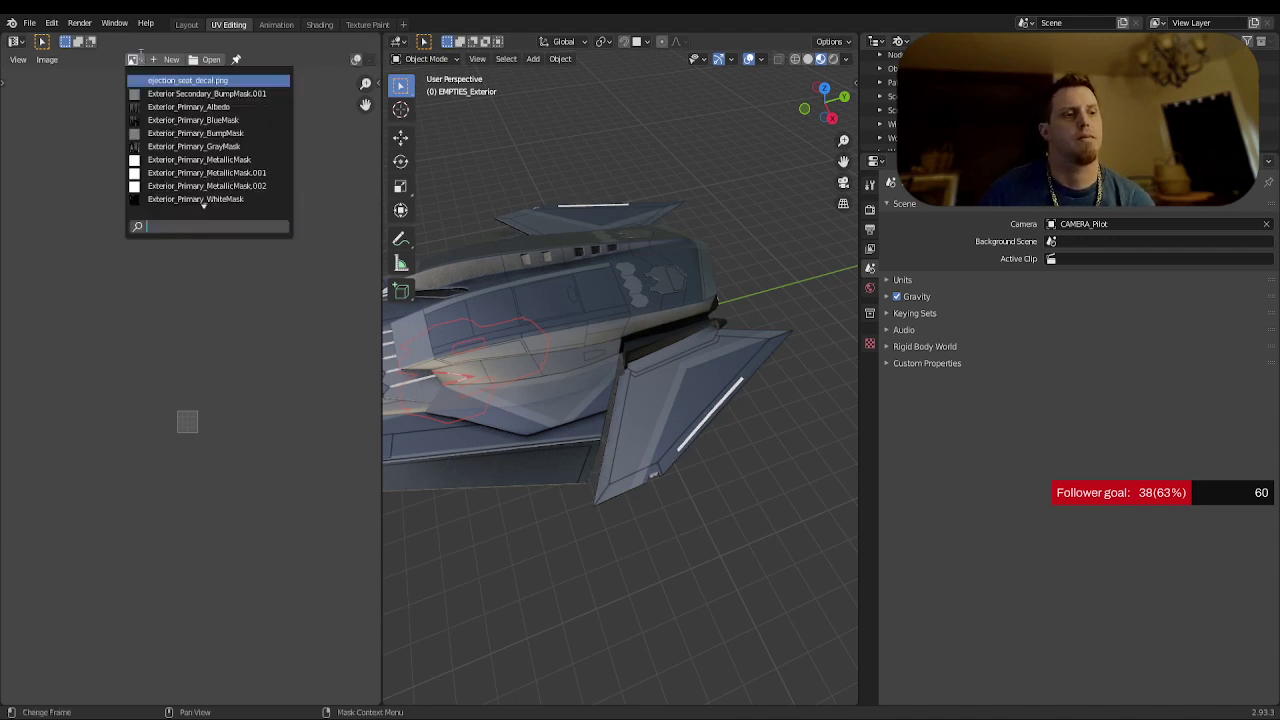
pyautogui.click(165, 108)
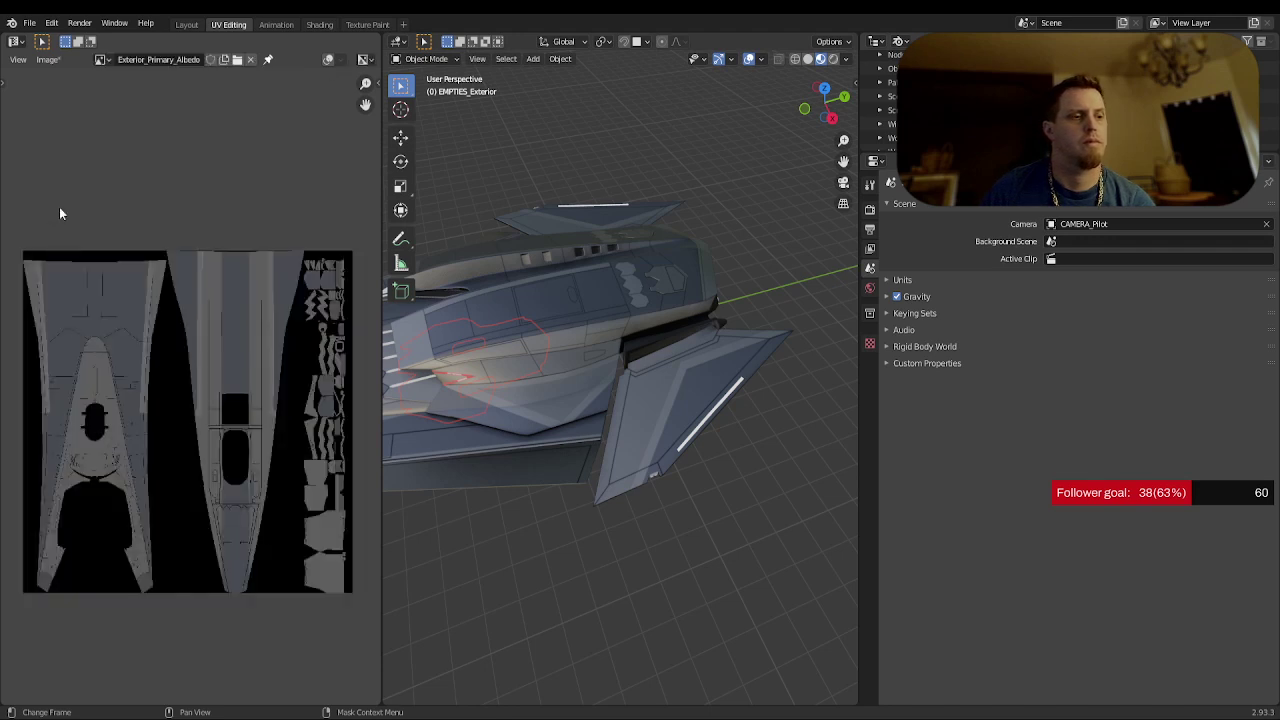
pyautogui.click(47, 59)
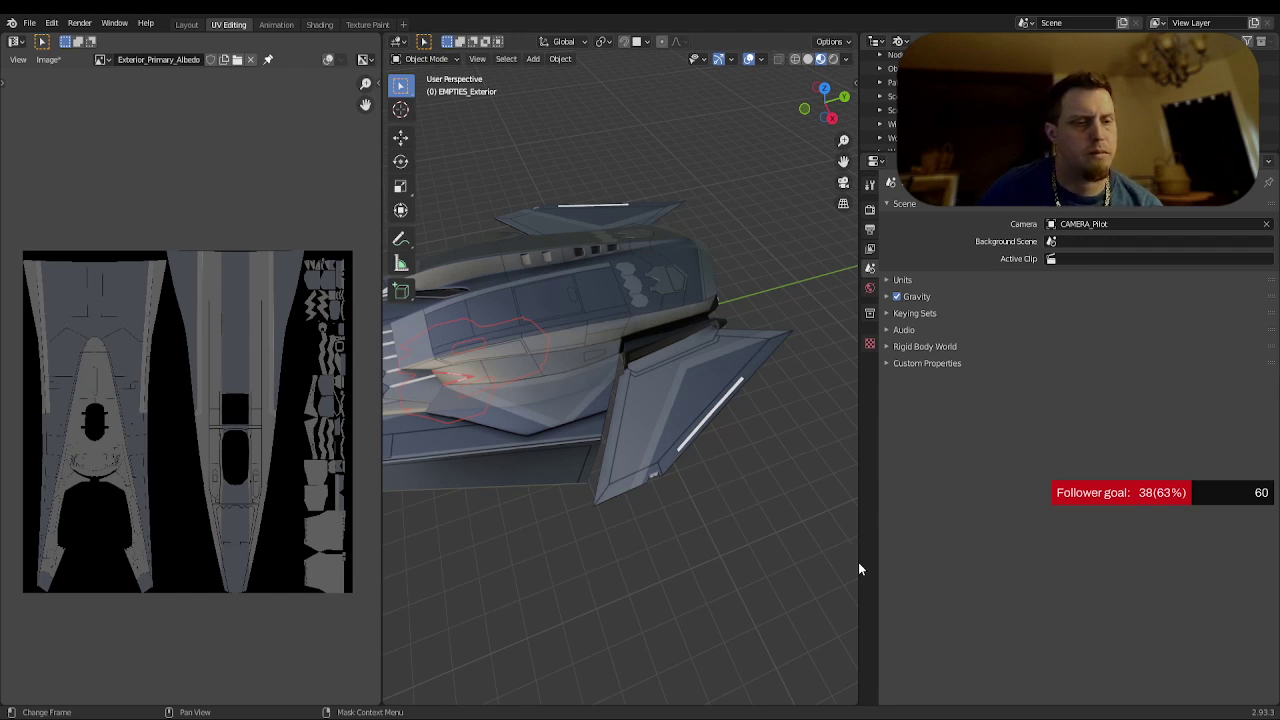
# - Browse the image list to Exterior_Secondary_Albedo, display it and save that image
pyautogui.click(102, 59)
pyautogui.press('Up')
pyautogui.press('Up')
pyautogui.press('Down')
pyautogui.press('Down')
pyautogui.press('Down')
pyautogui.press('Down')
pyautogui.press('Down')
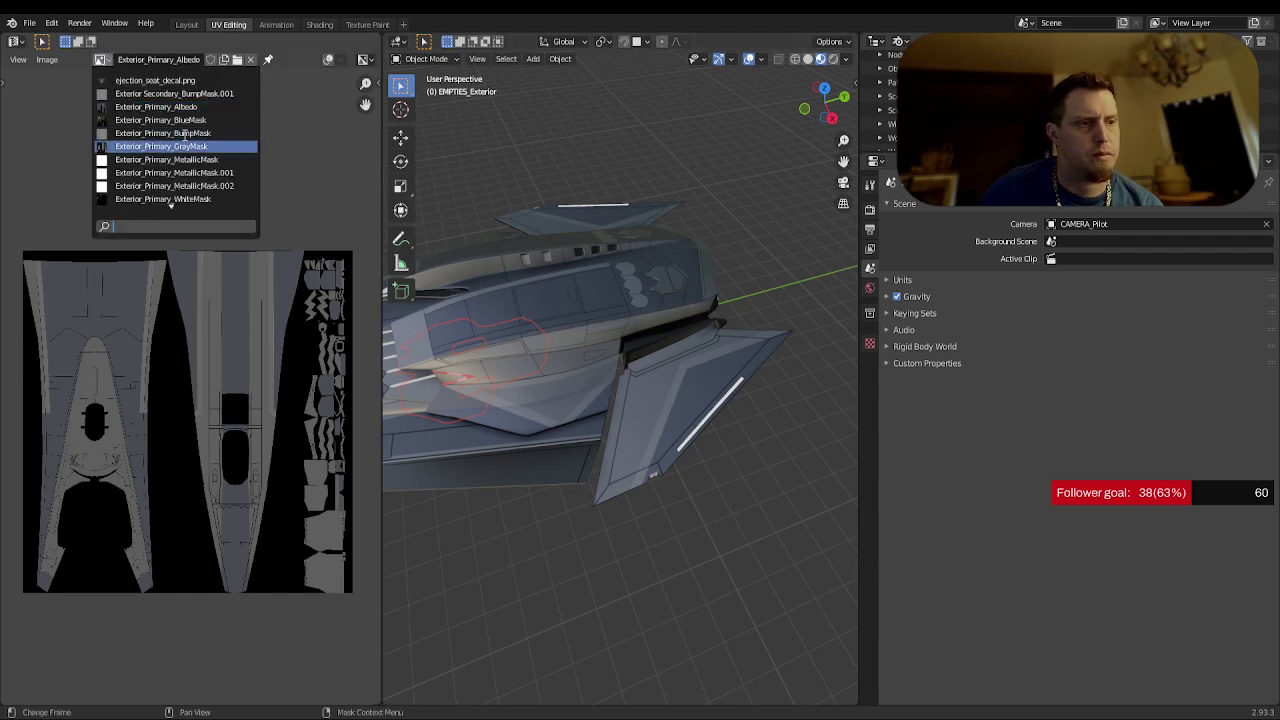
pyautogui.press('Down')
pyautogui.press('Down')
pyautogui.press('Down')
pyautogui.press('Down')
pyautogui.press('Down')
pyautogui.press('Down')
pyautogui.press('Down')
pyautogui.press('Down')
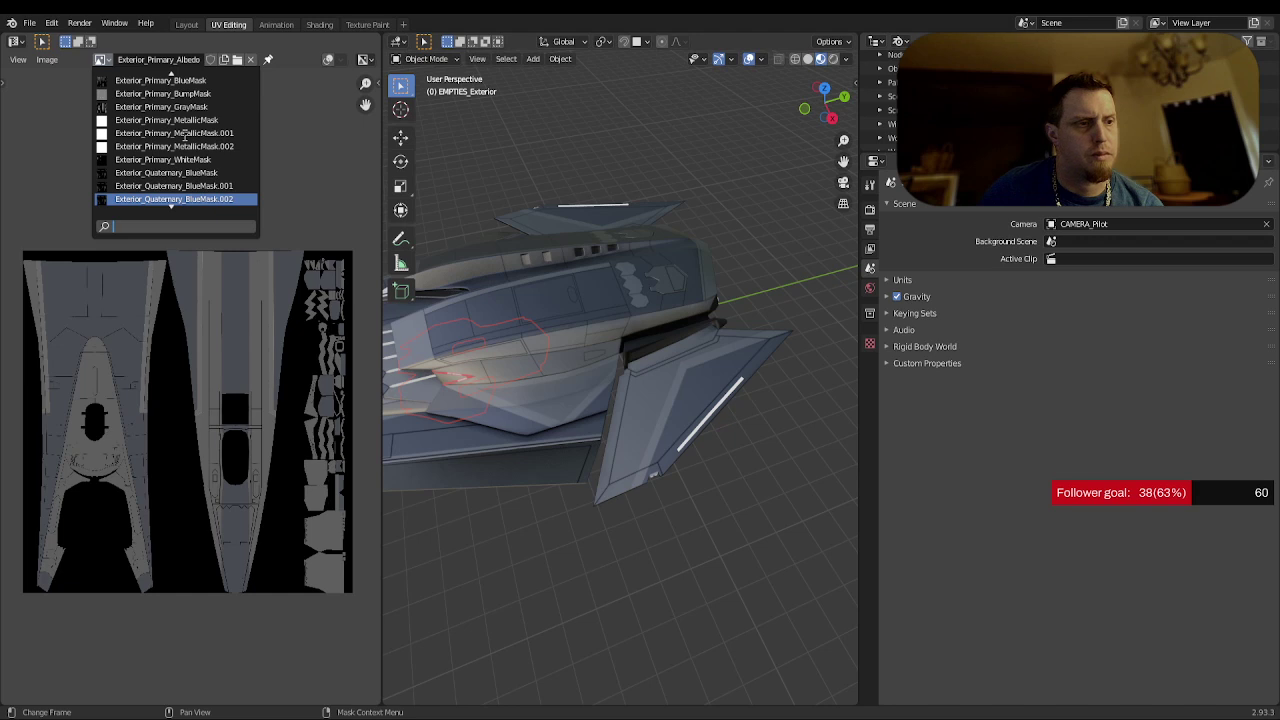
pyautogui.press('Up')
pyautogui.press('Up')
pyautogui.press('Up')
pyautogui.press('Up')
pyautogui.press('Down')
pyautogui.press('Down')
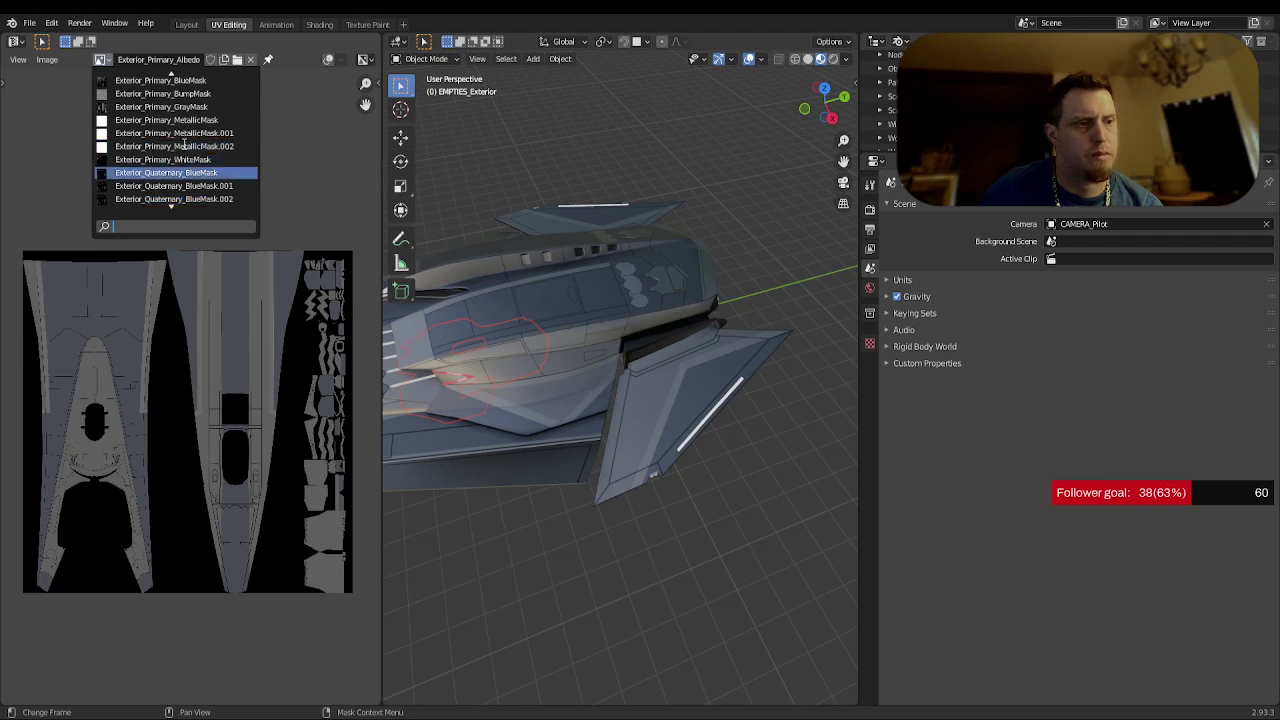
pyautogui.press('Down')
pyautogui.press('Down')
pyautogui.press('Down')
pyautogui.press('Down')
pyautogui.press('Down')
pyautogui.press('Down')
pyautogui.press('Down')
pyautogui.press('Down')
pyautogui.press('Down')
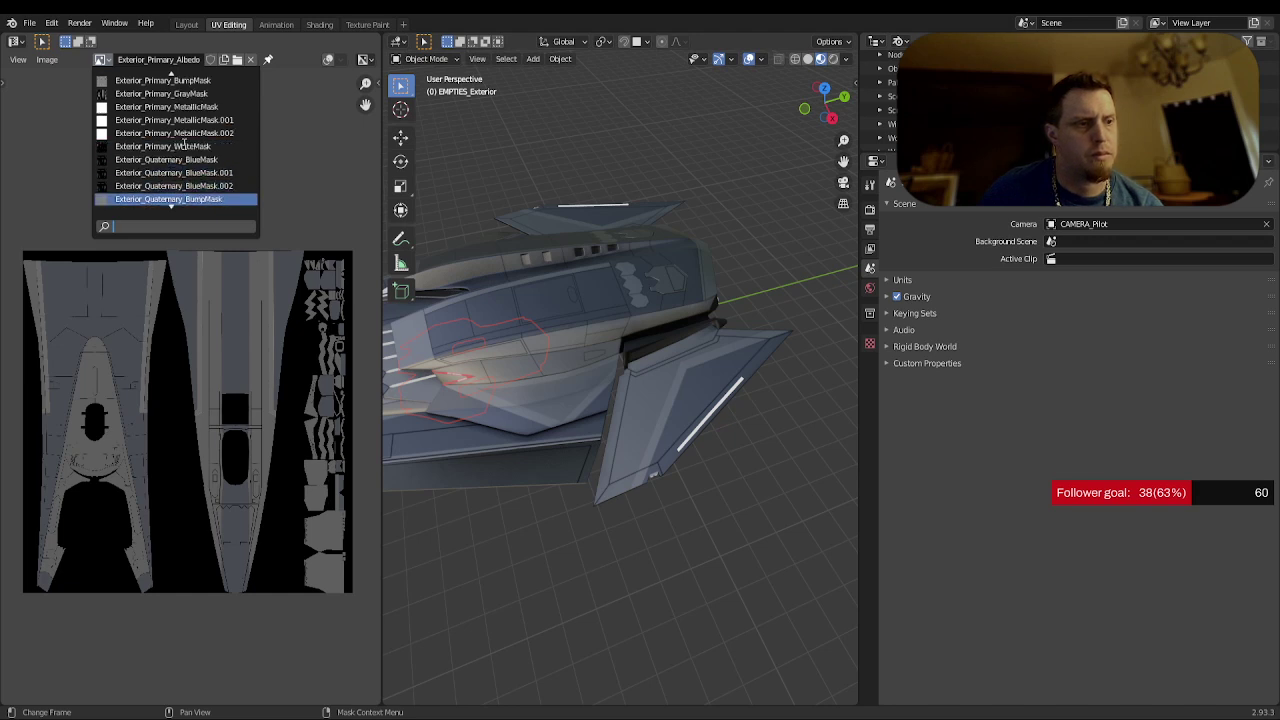
pyautogui.press('Down')
pyautogui.press('Down')
pyautogui.press('Down')
pyautogui.press('Down')
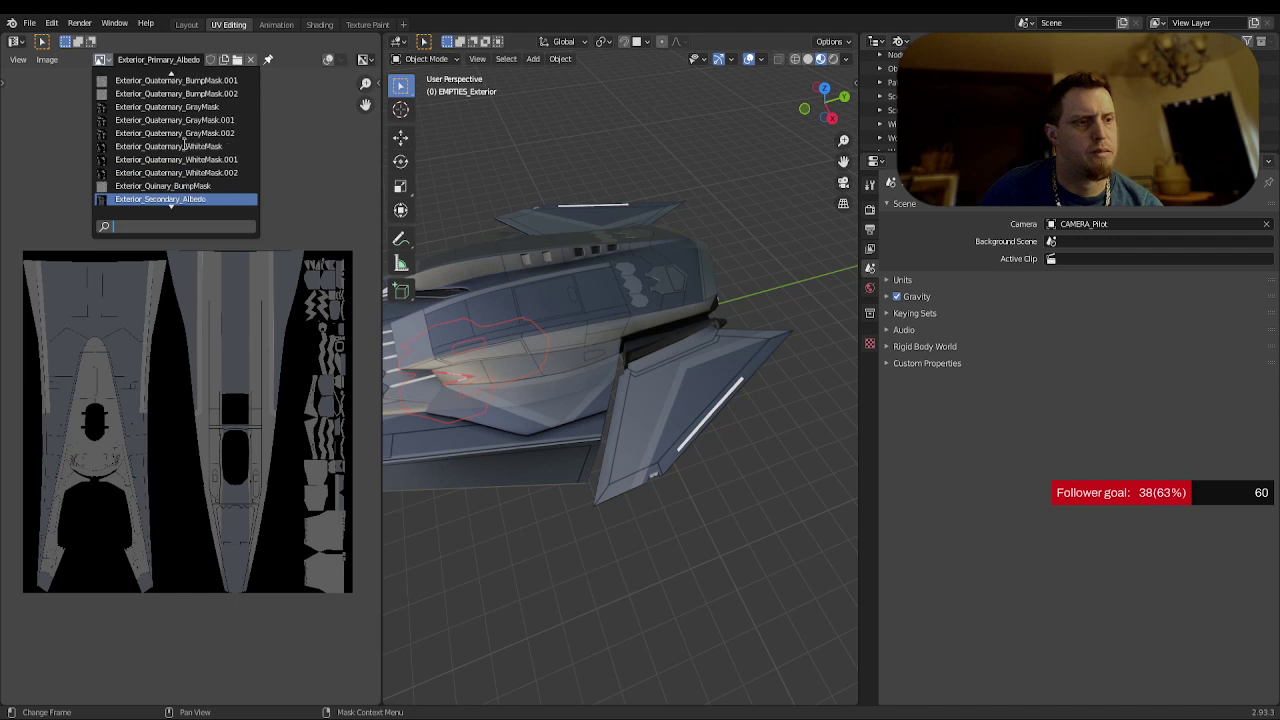
pyautogui.click(177, 198)
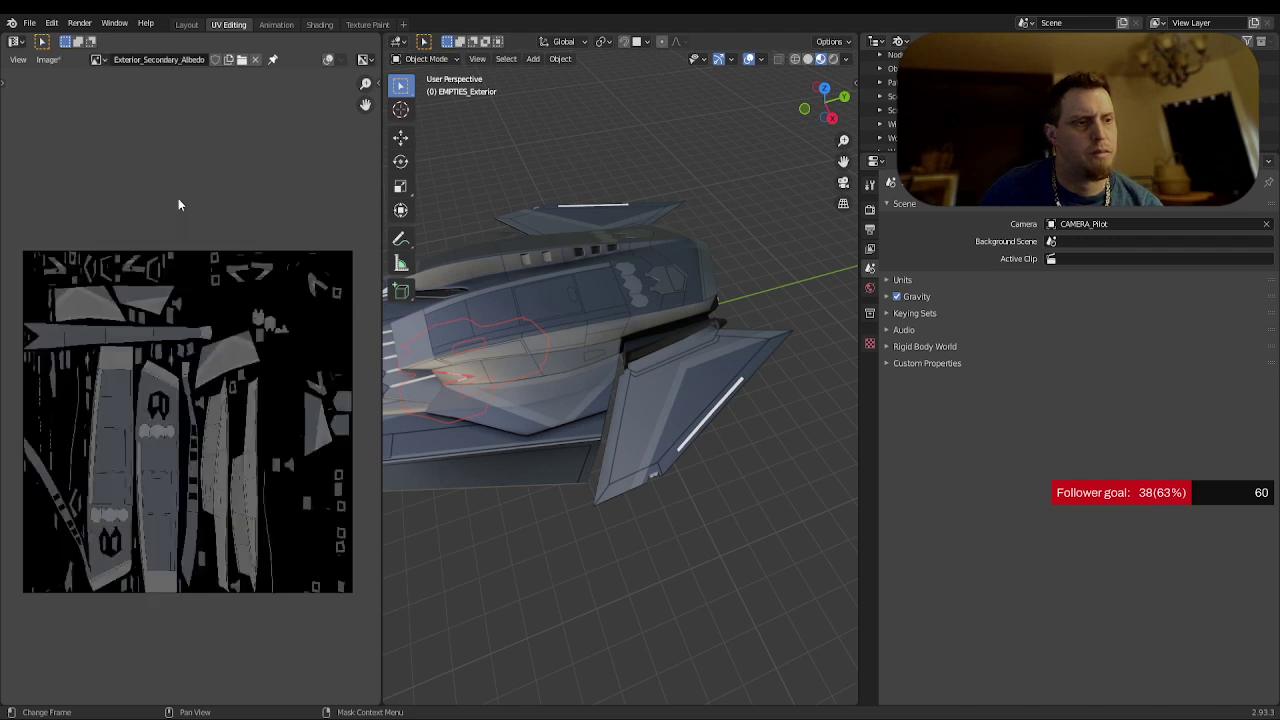
pyautogui.click(47, 59)
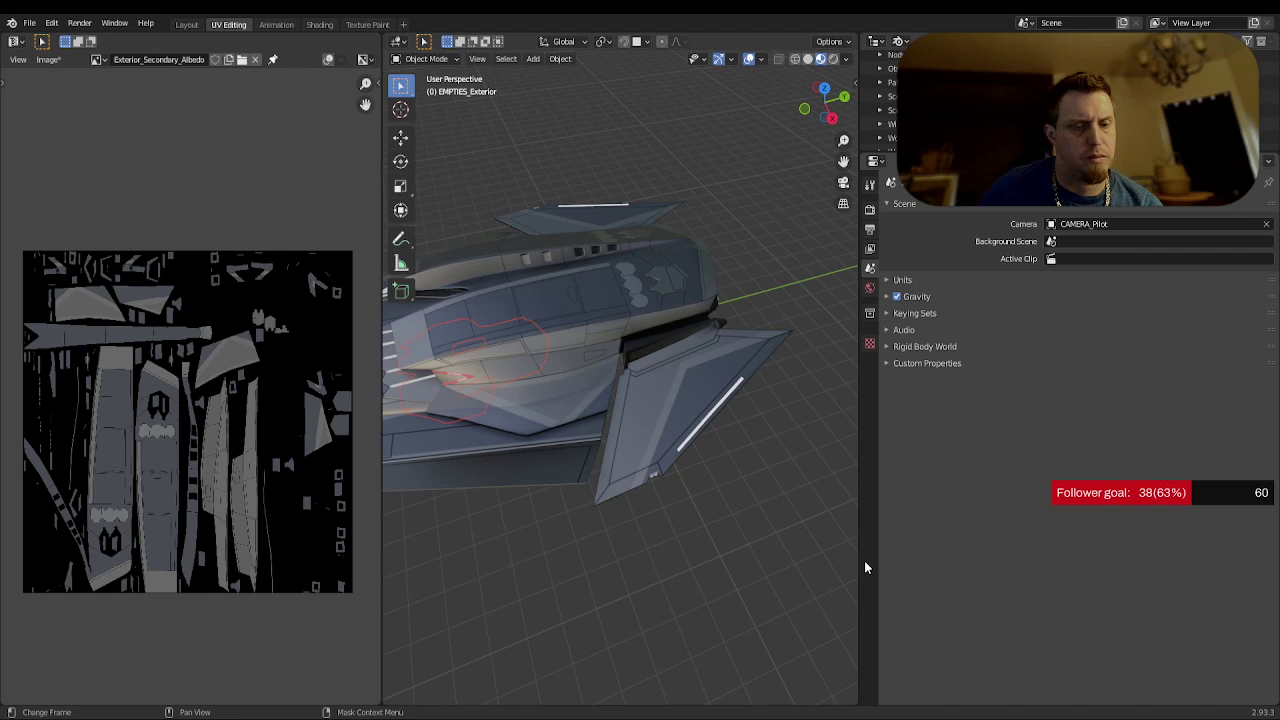
# - Display the Exterior_Tertiary_Albedo image in the image editor and save it
pyautogui.click(96, 62)
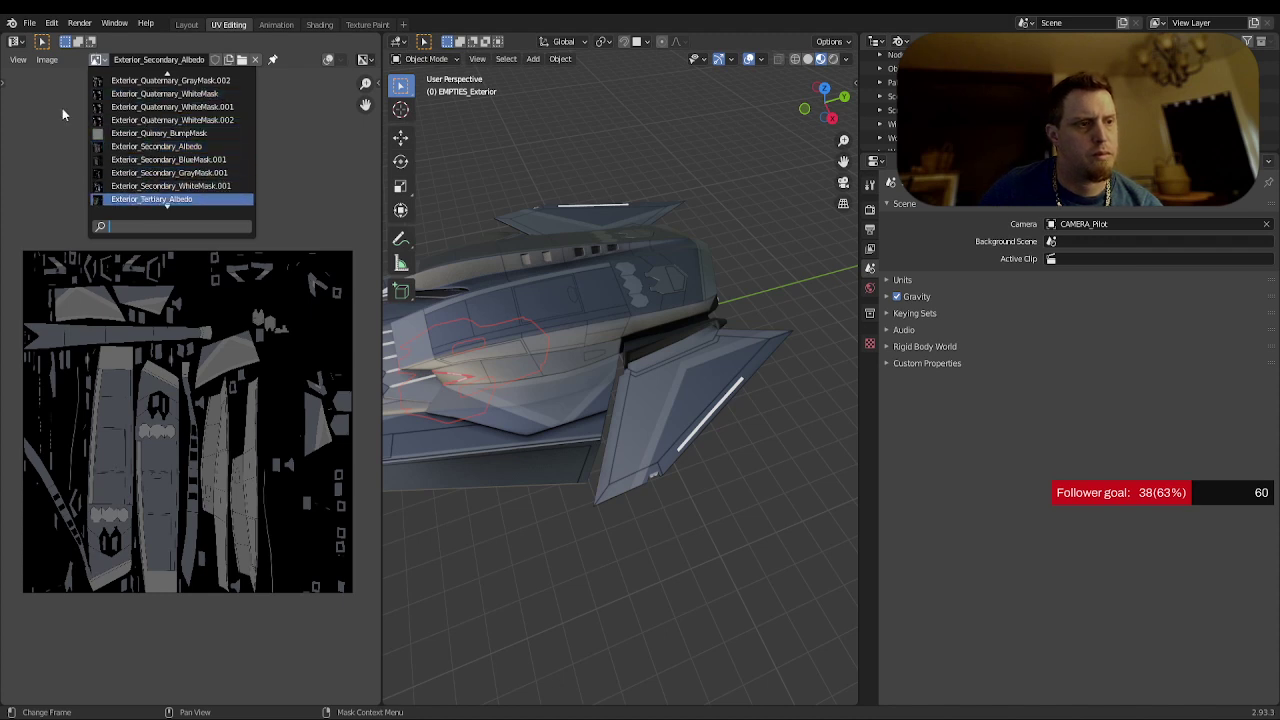
pyautogui.press('Return')
pyautogui.click(47, 60)
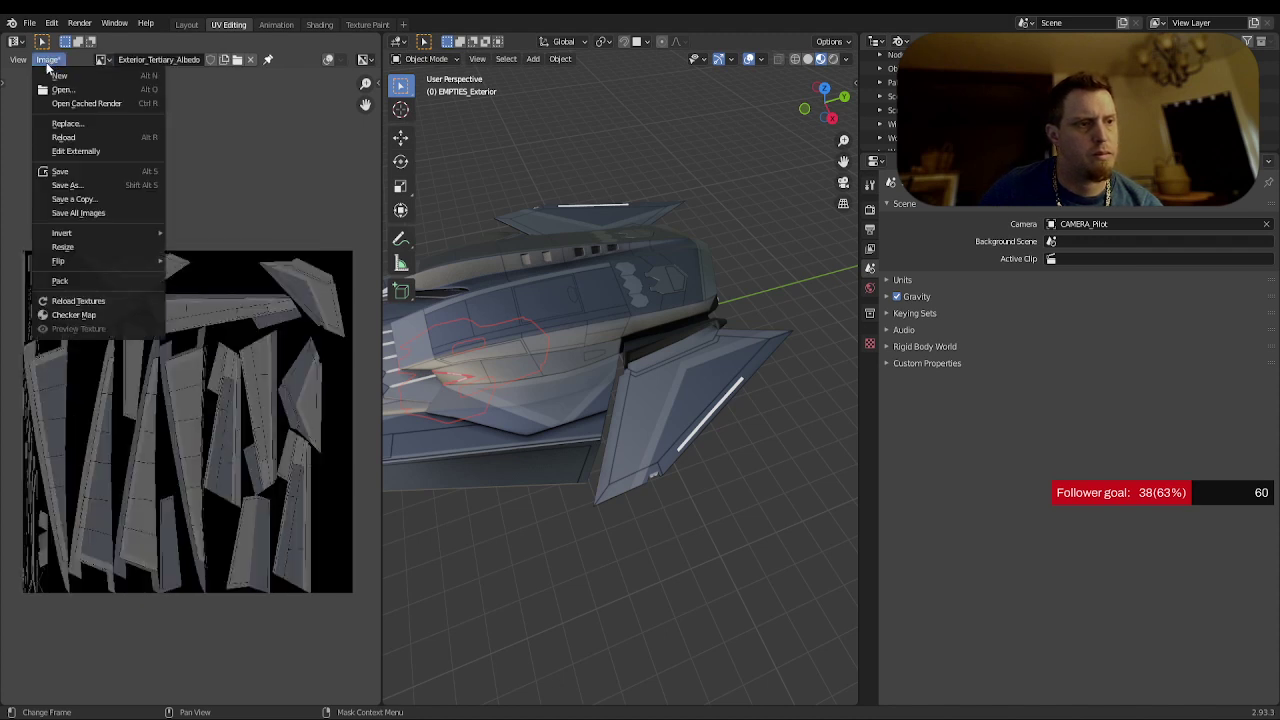
pyautogui.click(65, 176)
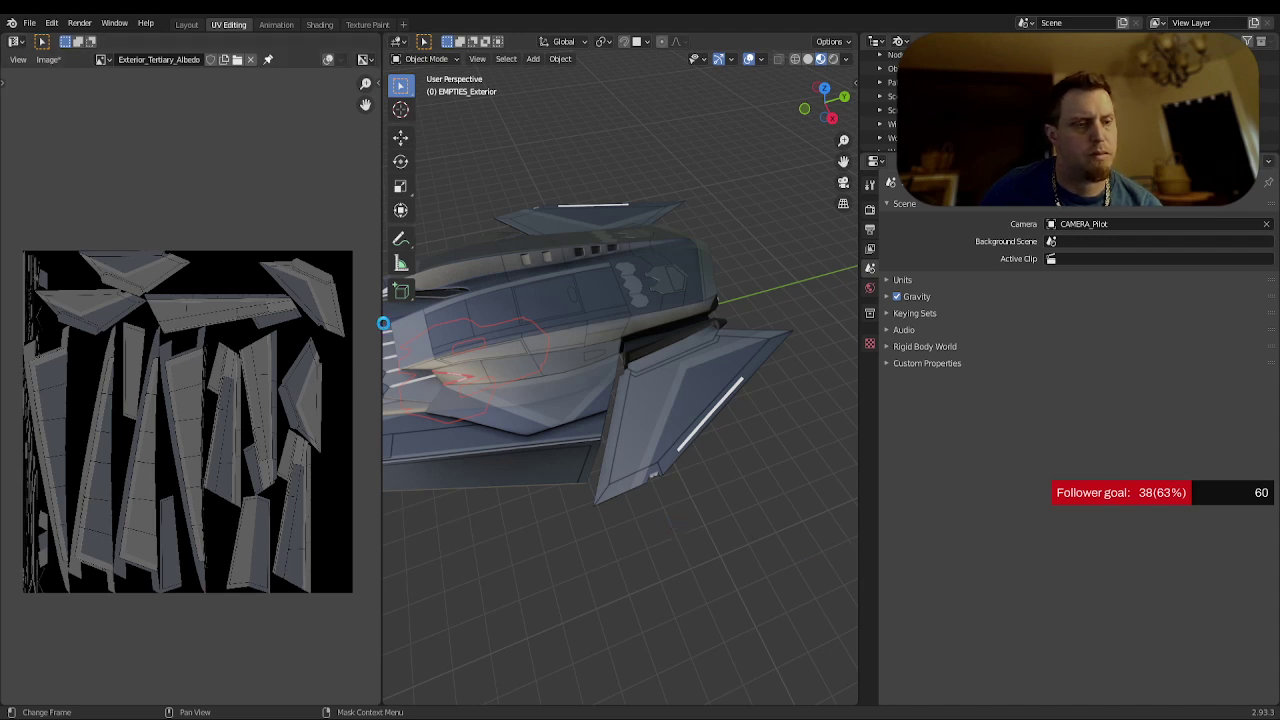
pyautogui.click(47, 59)
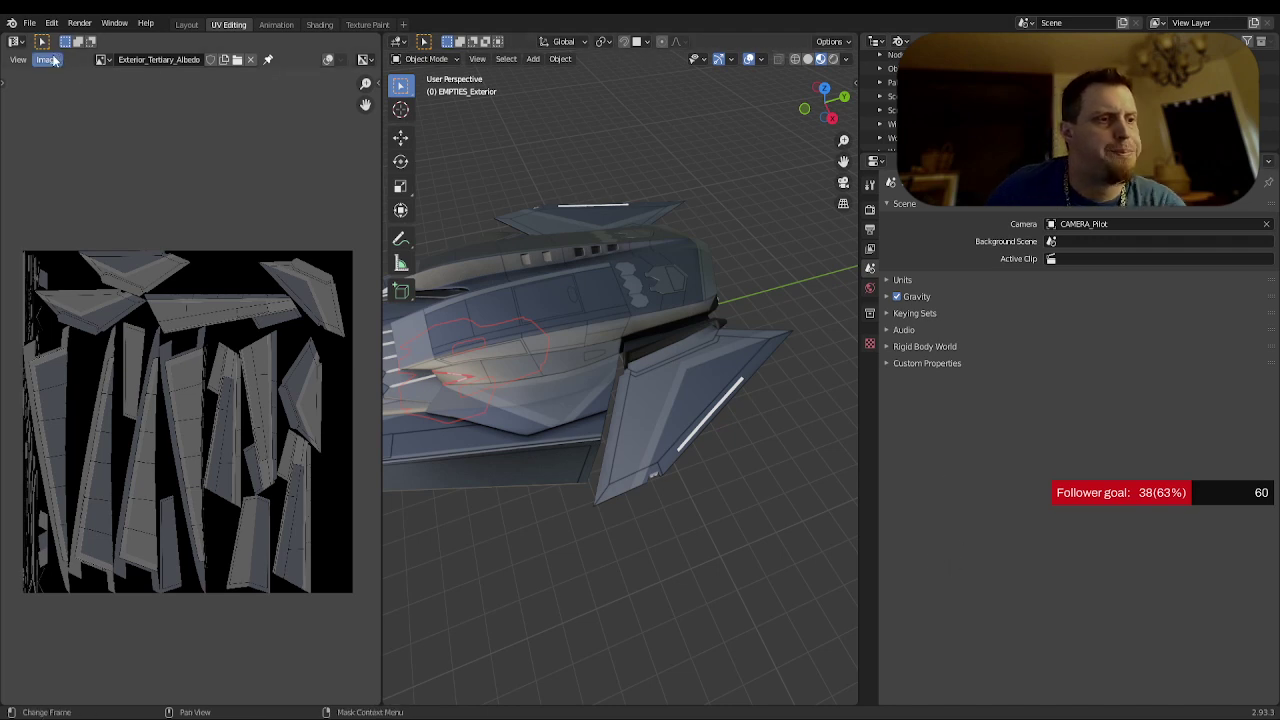
# - Show the Exterior_Secondary_Albedo image again and open its image commands
pyautogui.click(102, 59)
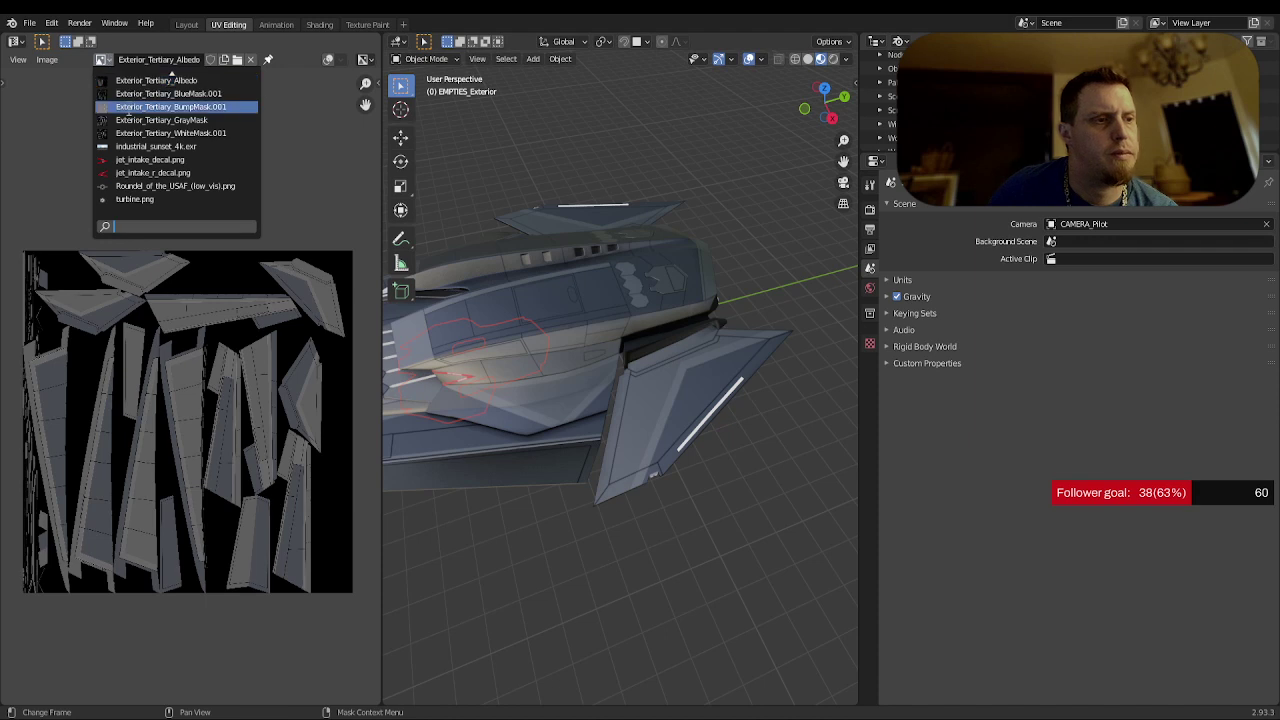
pyautogui.scroll(1, 128, 107)
pyautogui.scroll(5, 130, 107)
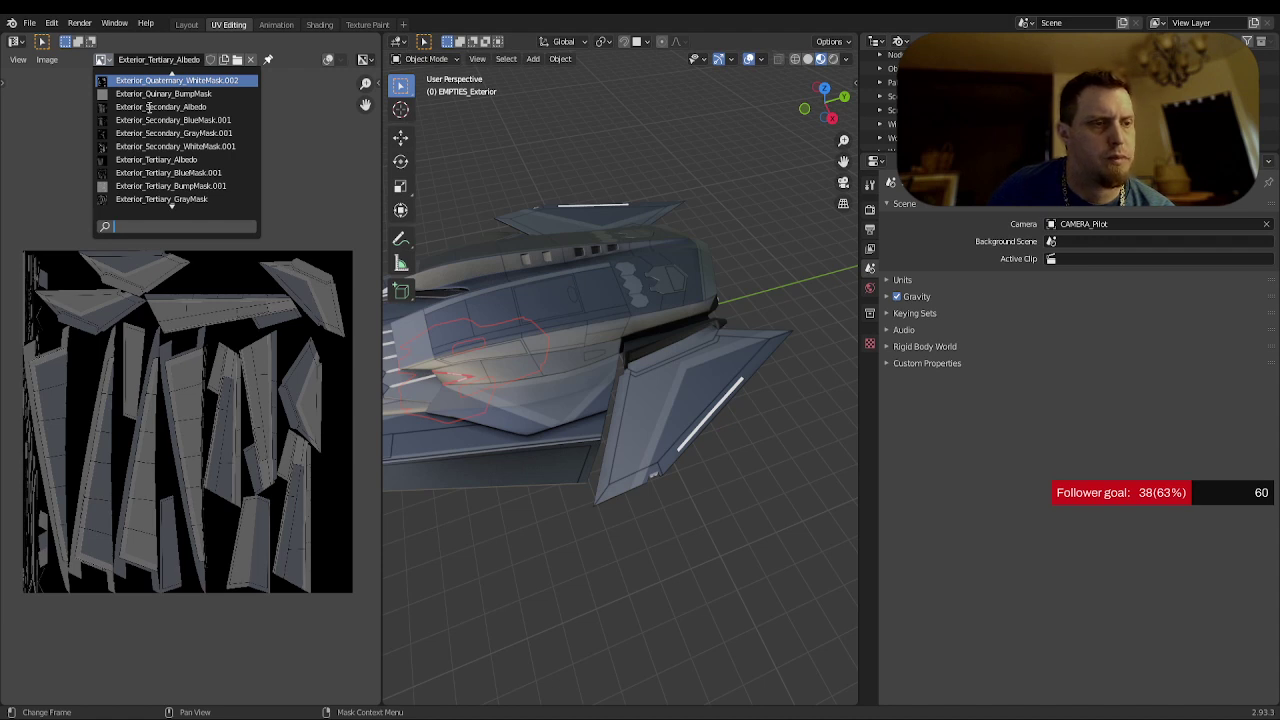
pyautogui.click(148, 107)
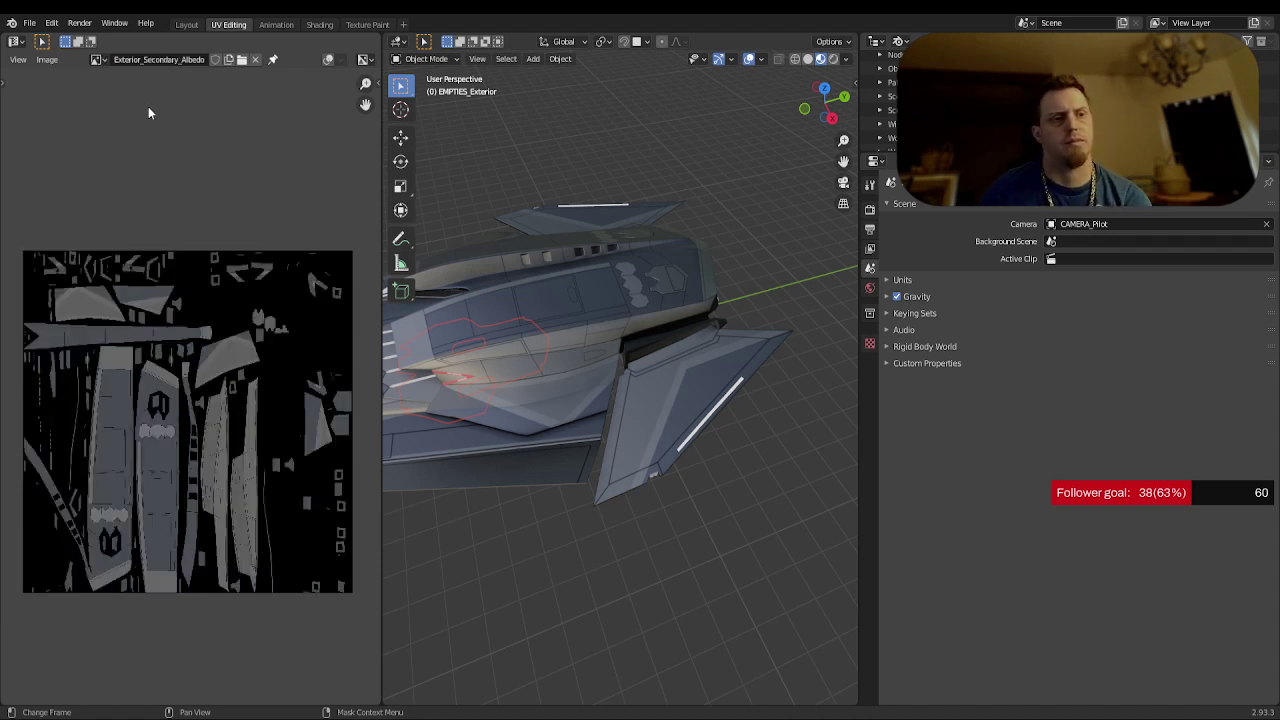
pyautogui.click(47, 60)
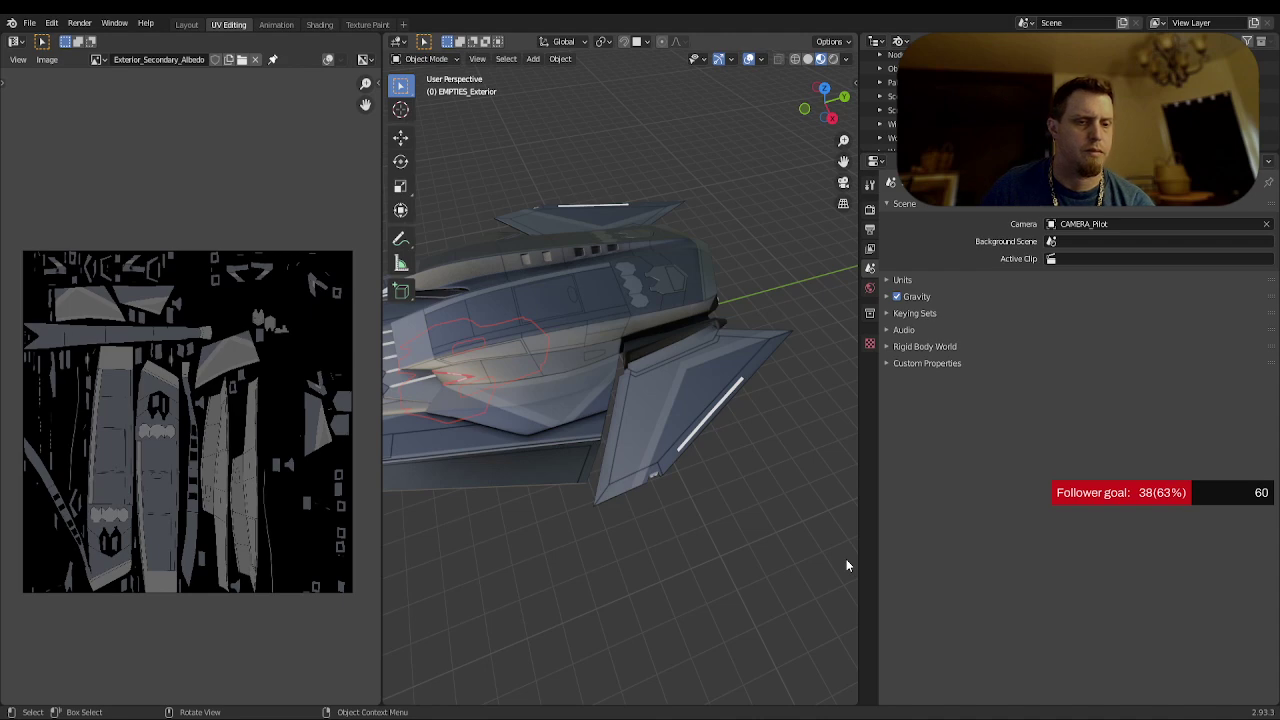
# - Select the rear hull mesh Talon_5:Mesh_026.109 and delete it from the scene
pyautogui.moveTo(690, 545); pyautogui.dragTo(606, 220, button='middle')
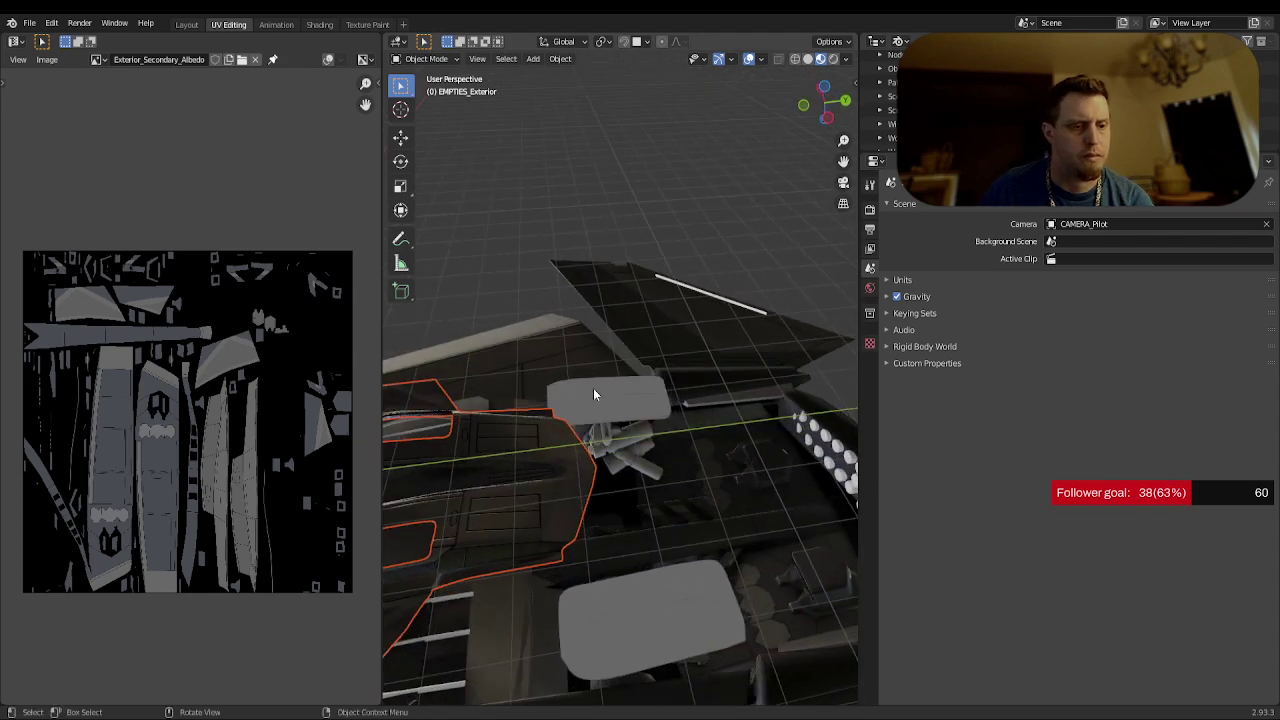
pyautogui.moveTo(516, 537); pyautogui.dragTo(649, 531, button='middle')
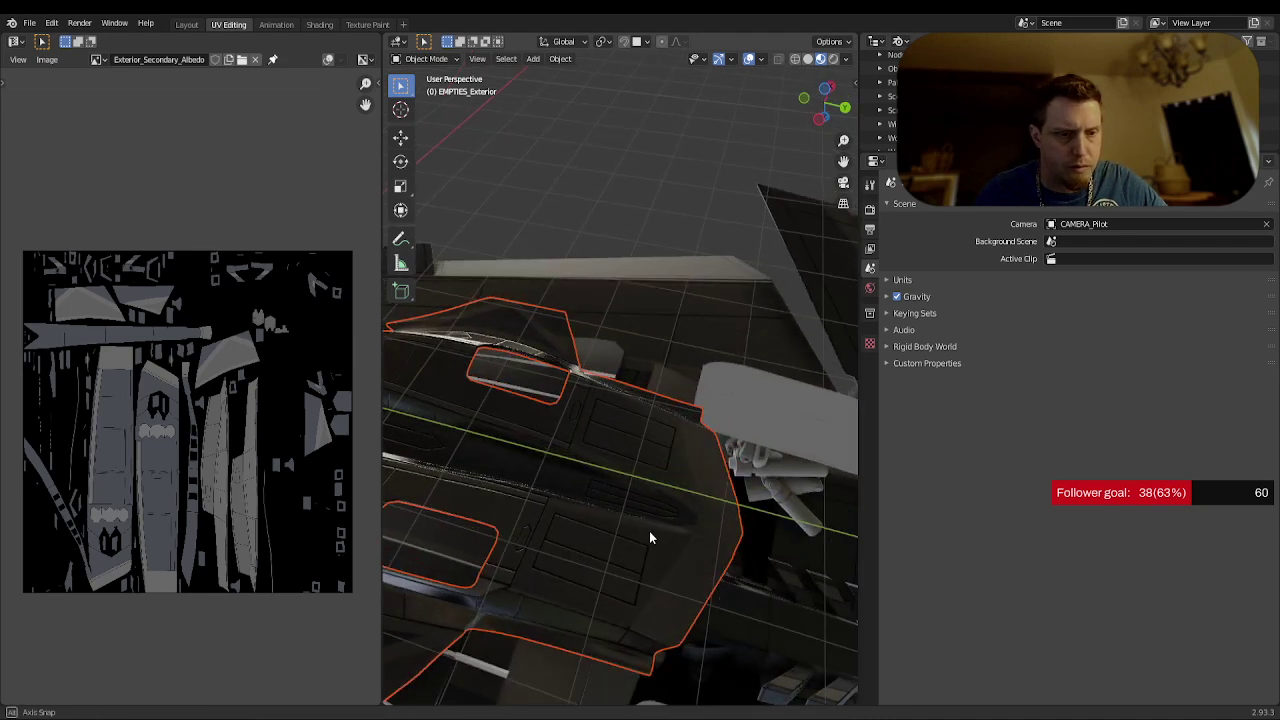
pyautogui.press('x')
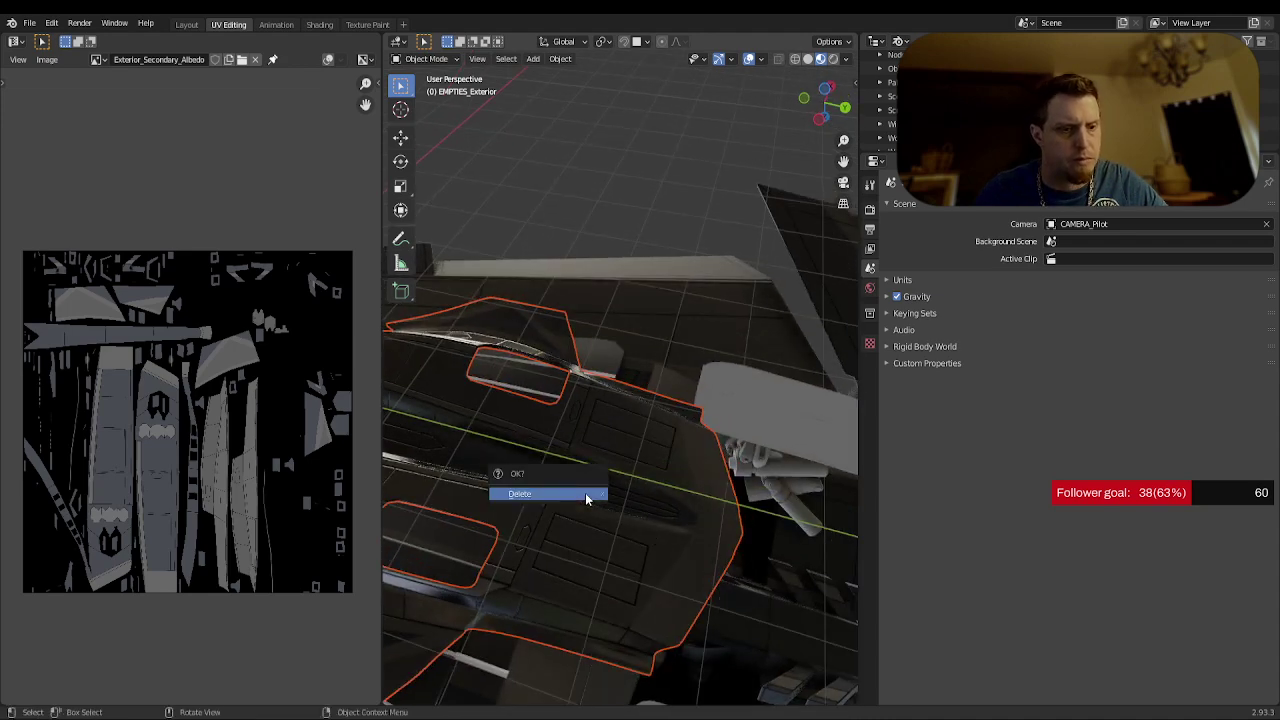
pyautogui.click(598, 438)
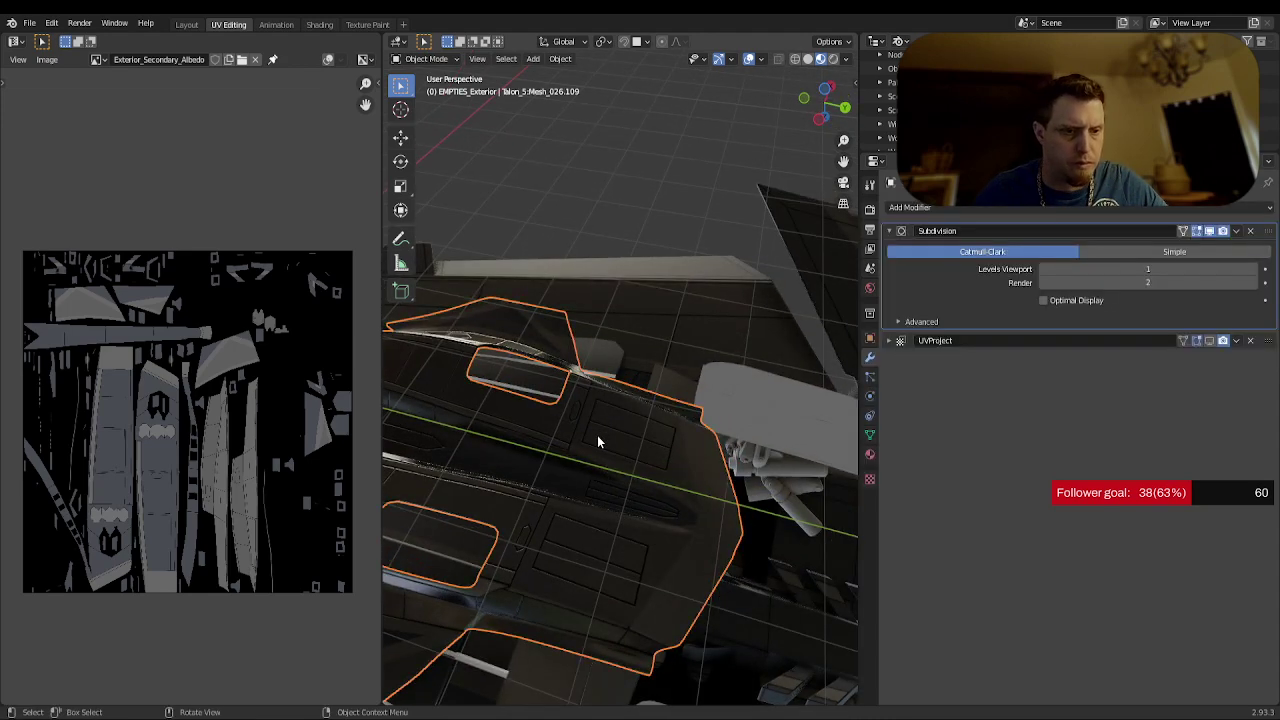
pyautogui.press('x')
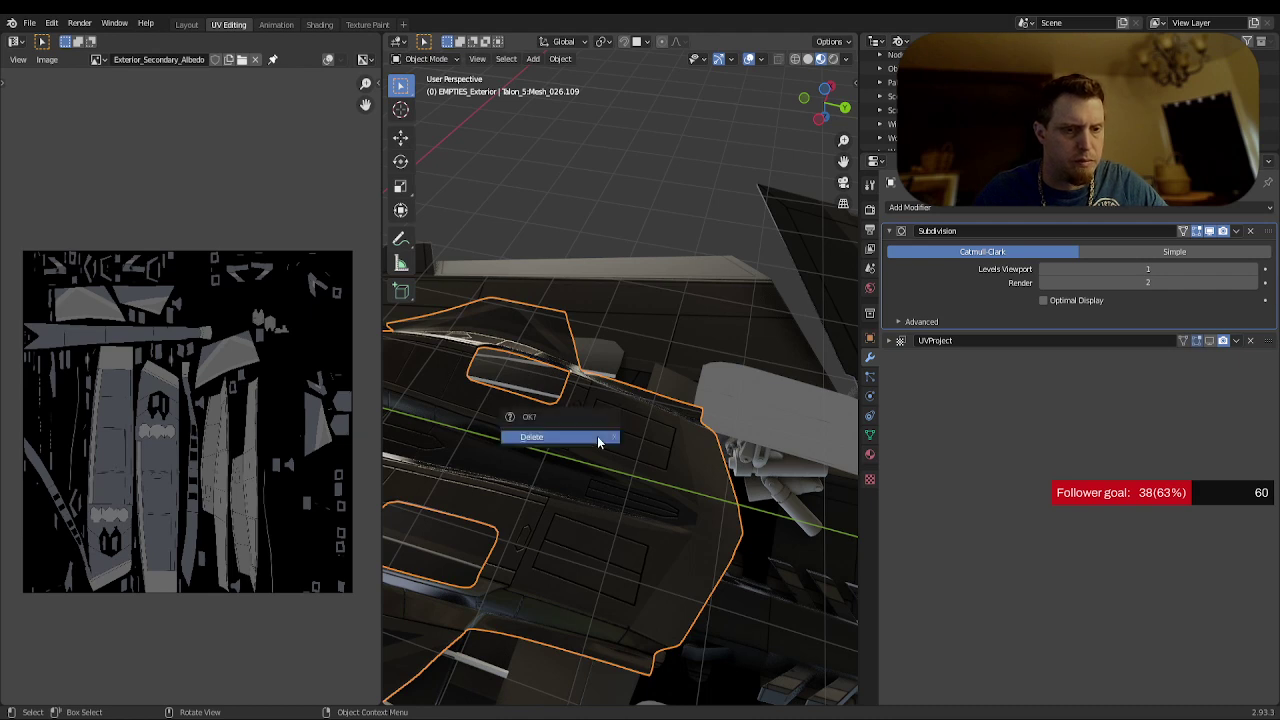
pyautogui.click(597, 436)
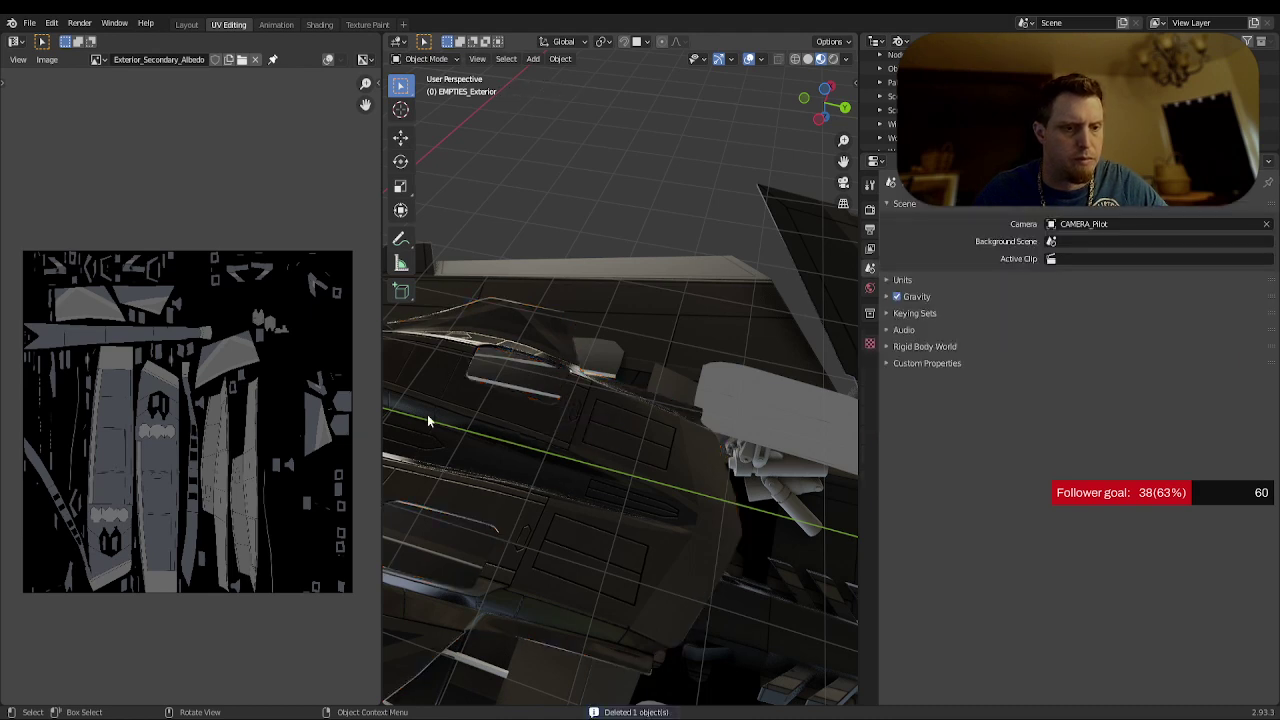
# - Delete the overlapping rear hull mesh Talon_5:Mesh_026.030 in the same place
pyautogui.click(578, 418)
pyautogui.press('x')
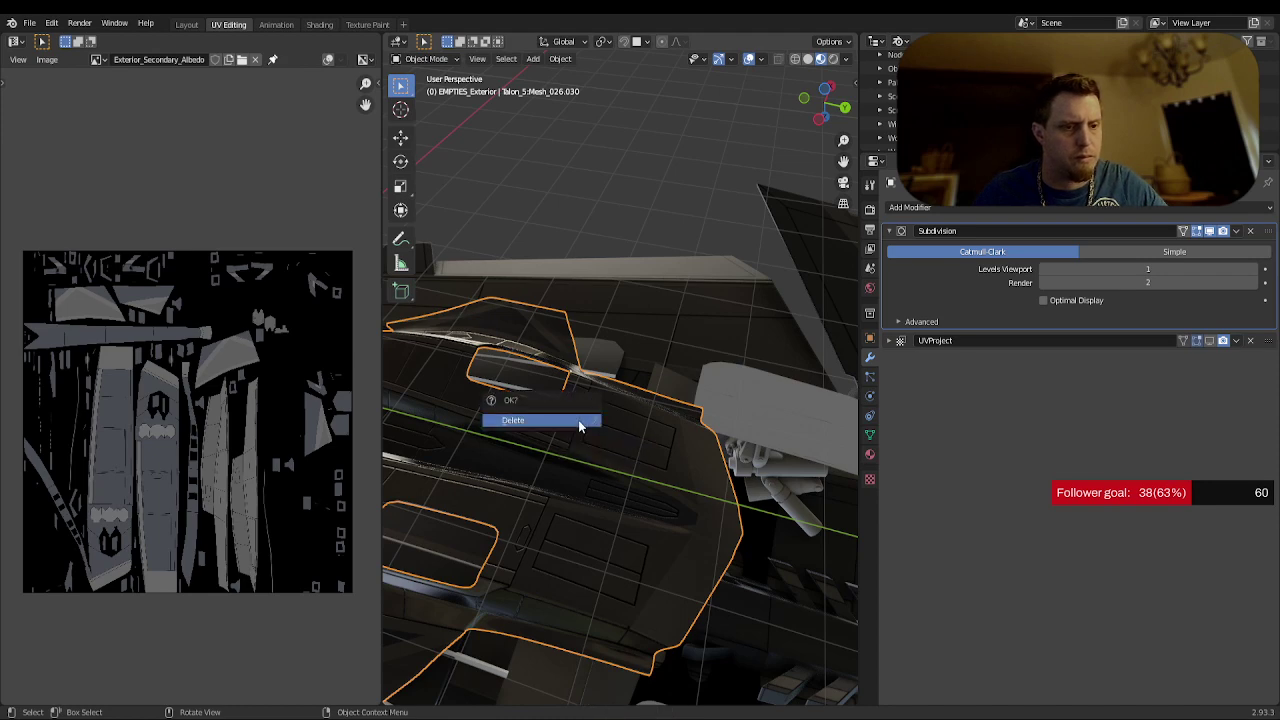
pyautogui.click(578, 421)
pyautogui.scroll(-5, 620, 464)
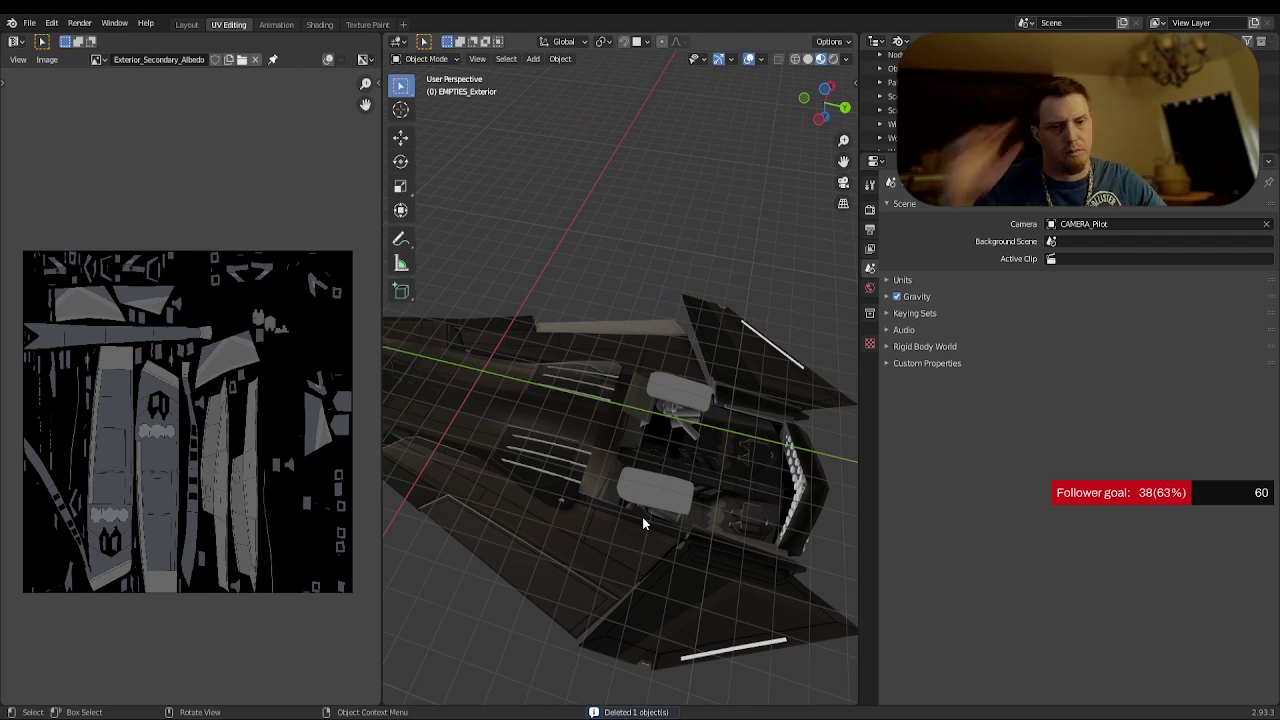
# - Quit without saving the scene changes, restart the program and reopen the recent file Talon_84_Exterior.blend
pyautogui.press('ctrl')
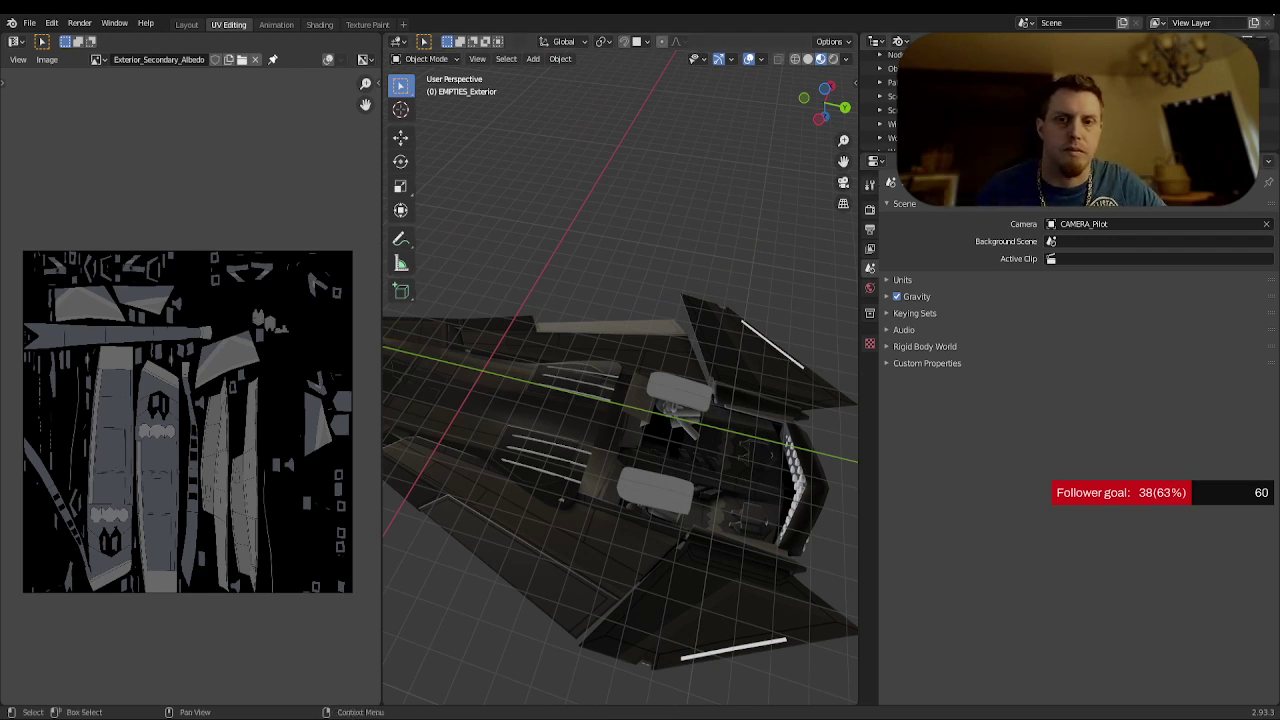
pyautogui.hotkey('ctrl', 'q')
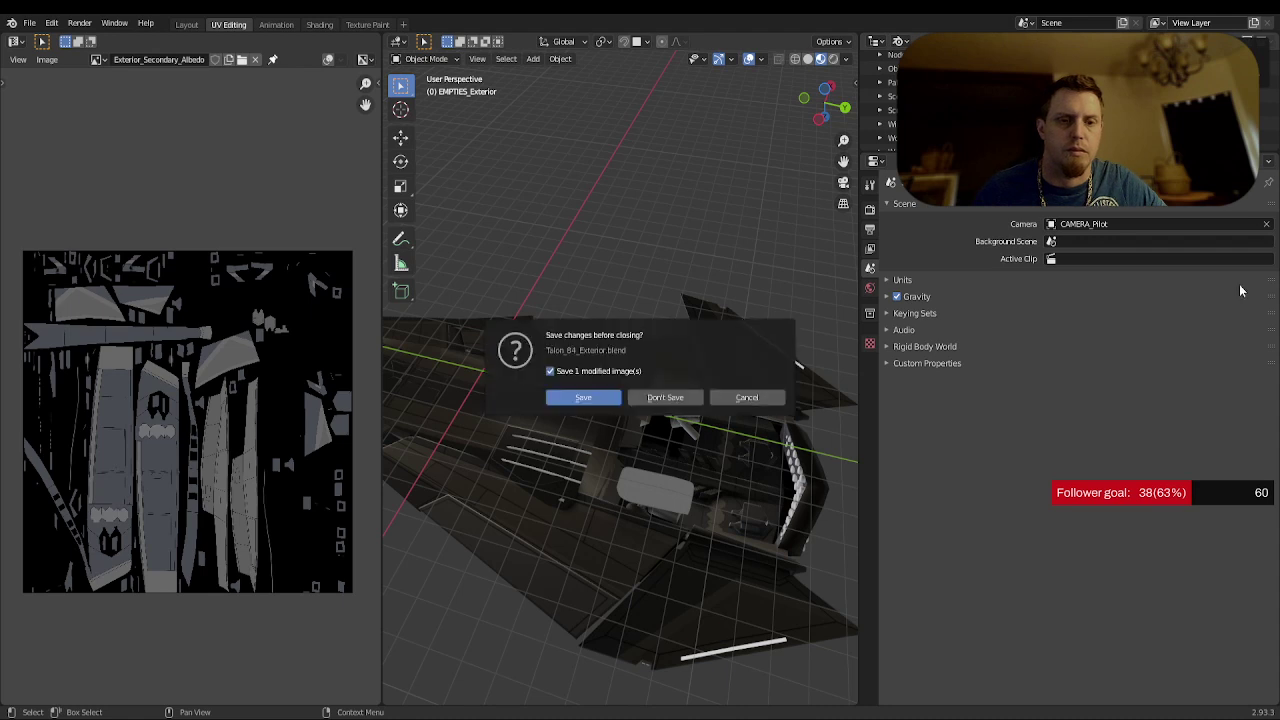
pyautogui.click(676, 398)
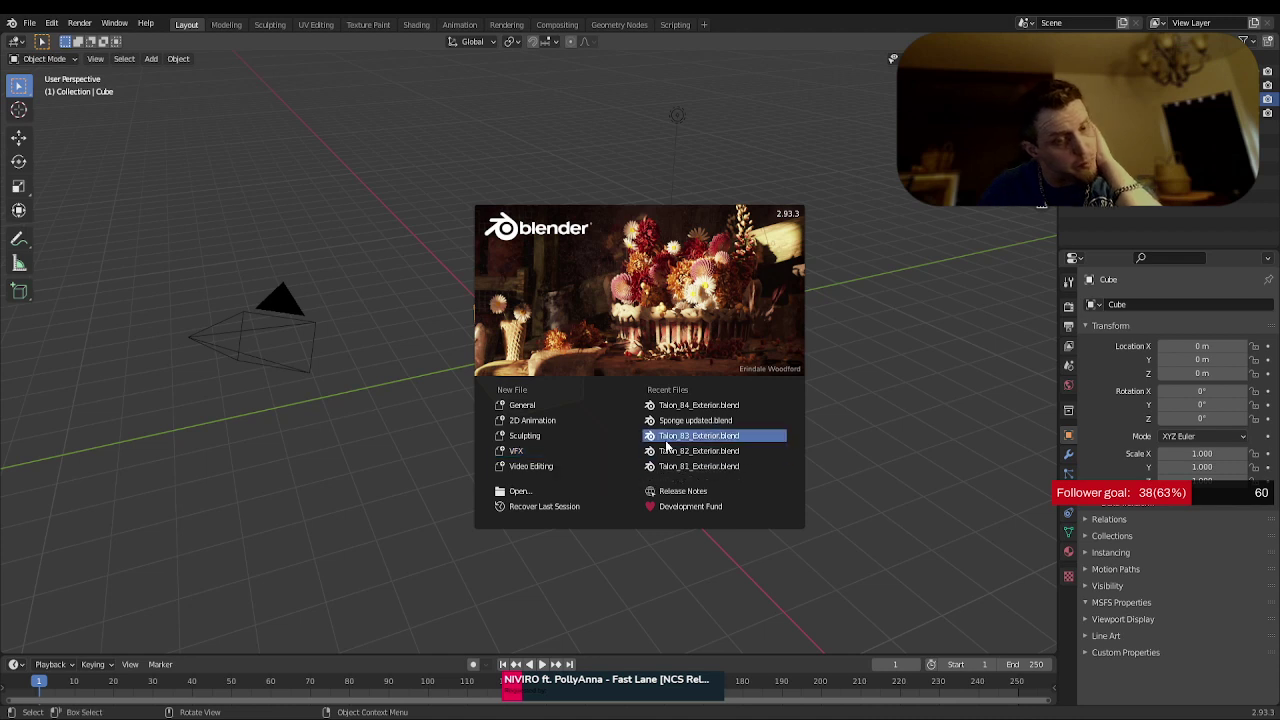
pyautogui.click(677, 410)
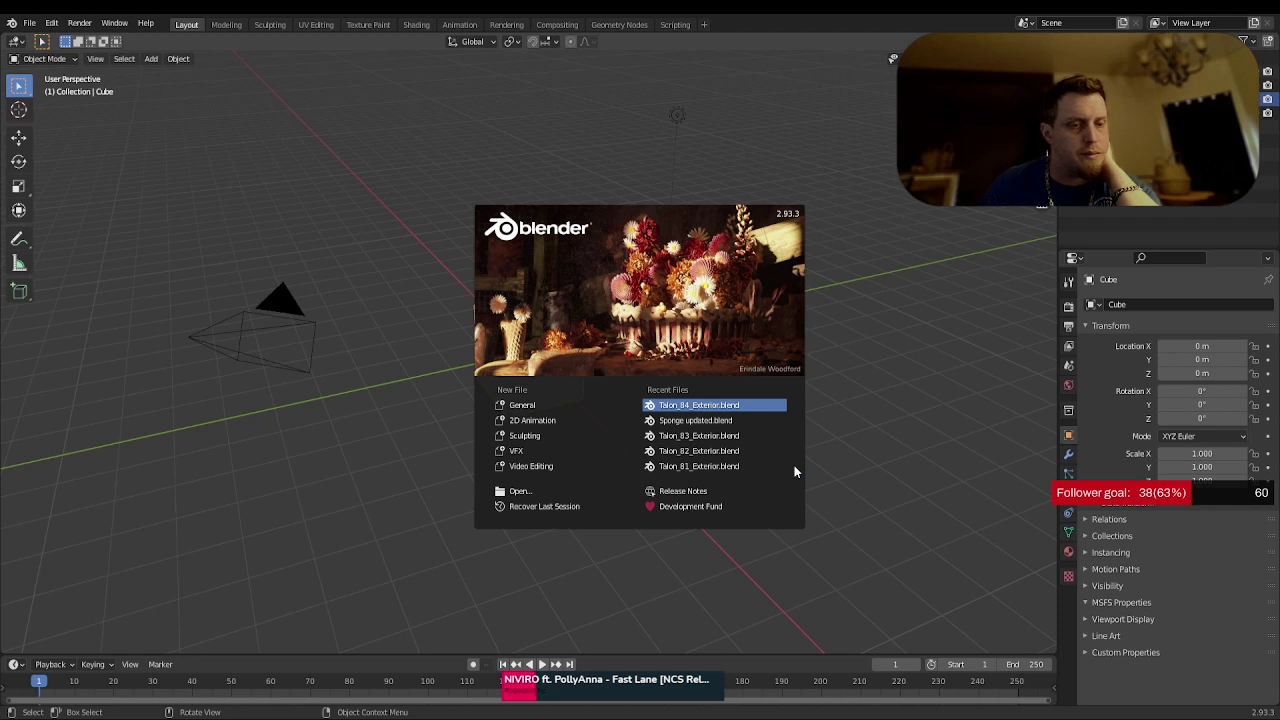
# - Open the recent file Talon_84_Exterior.blend
pyautogui.click(701, 410)
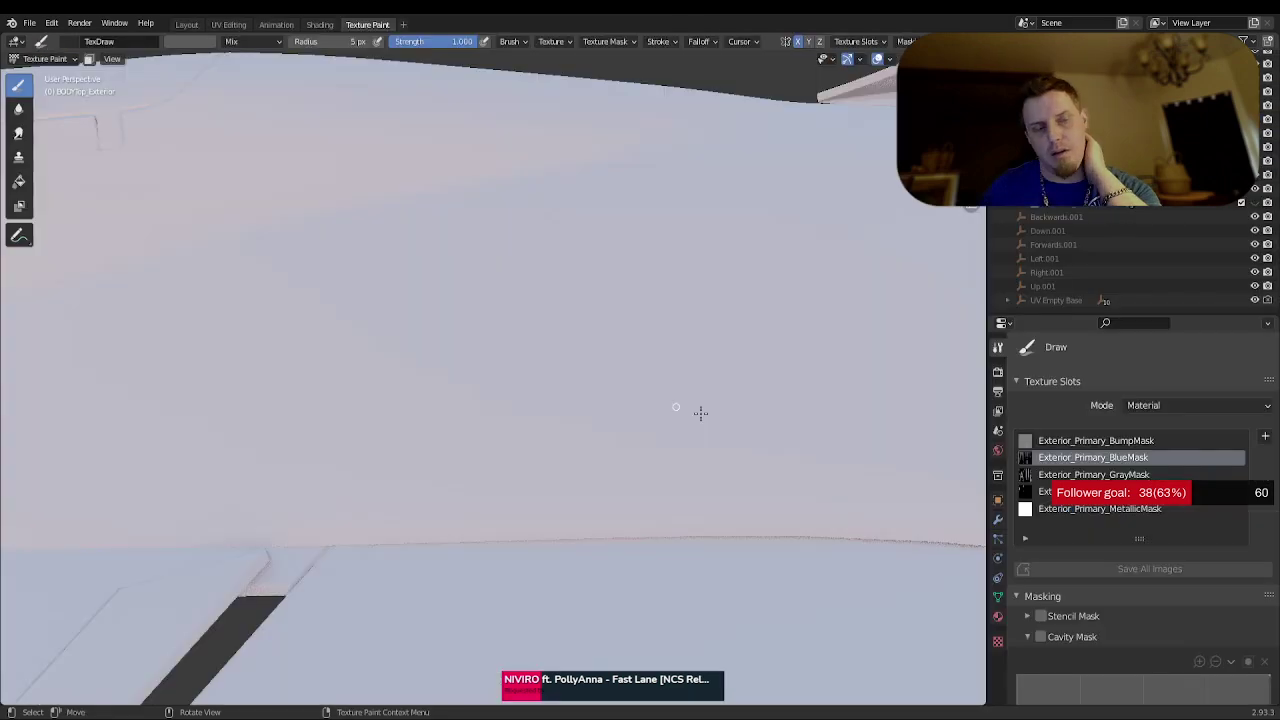
pyautogui.scroll(-6, 559, 378)
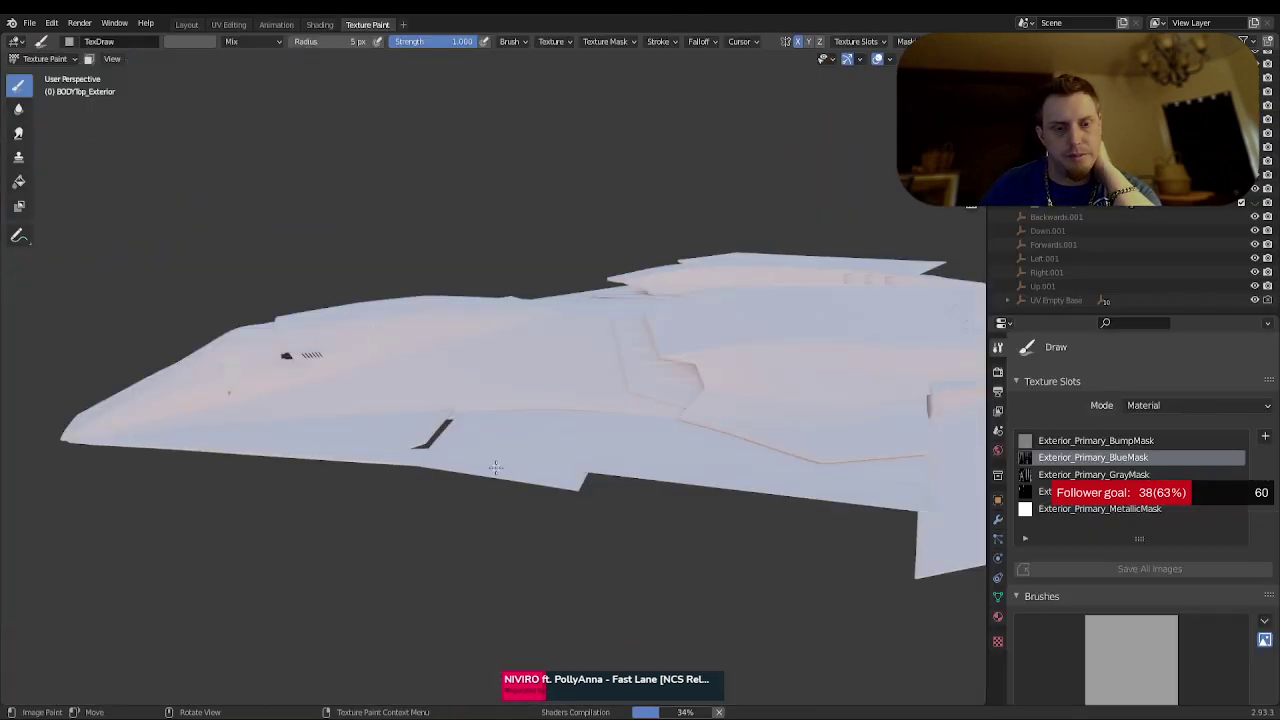
pyautogui.moveTo(497, 465)
pyautogui.mouseDown(button='middle')
pyautogui.moveTo(524, 496)
pyautogui.moveTo(510, 477)
pyautogui.mouseUp(button='middle')
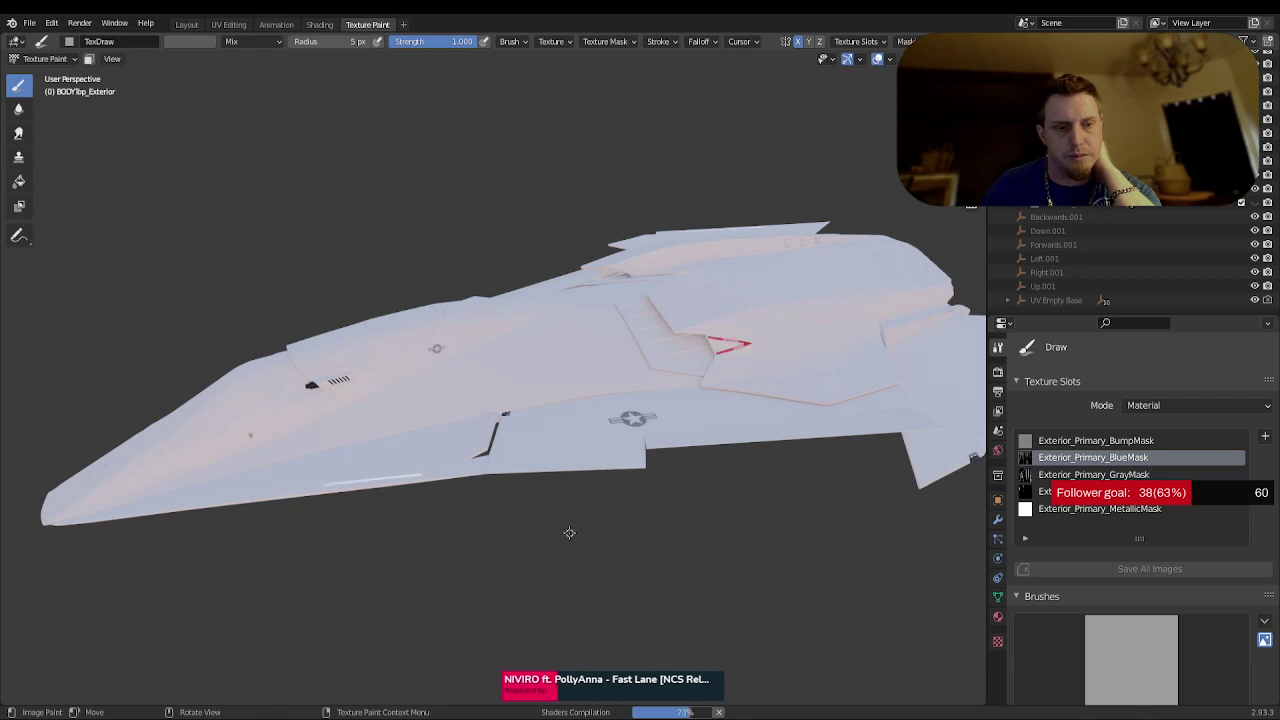
# - Examine the ship's textured exterior from several angles, including the underside, cockpit, side hull panels and rear hull
pyautogui.scroll(4, 569, 533)
pyautogui.moveTo(569, 533); pyautogui.dragTo(366, 428, button='middle')
pyautogui.moveTo(685, 461); pyautogui.dragTo(482, 222, button='middle')
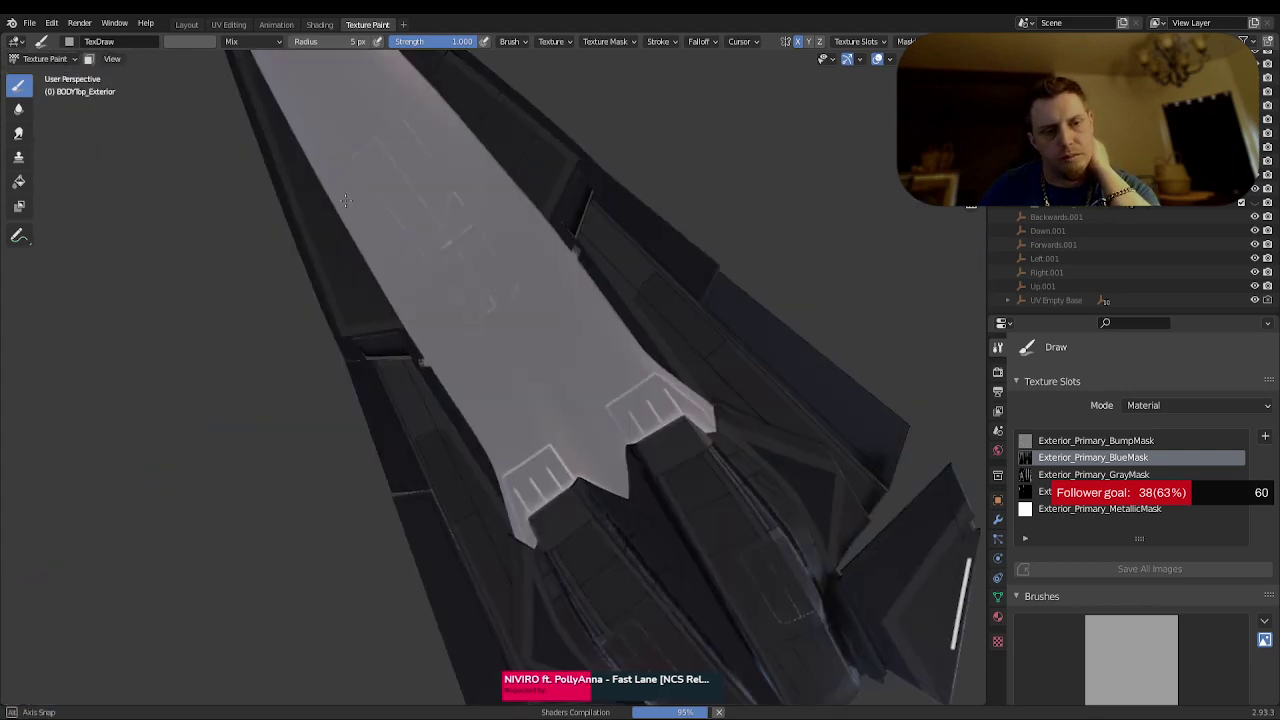
pyautogui.moveTo(345, 200); pyautogui.dragTo(455, 507, button='middle')
pyautogui.scroll(4, 445, 505)
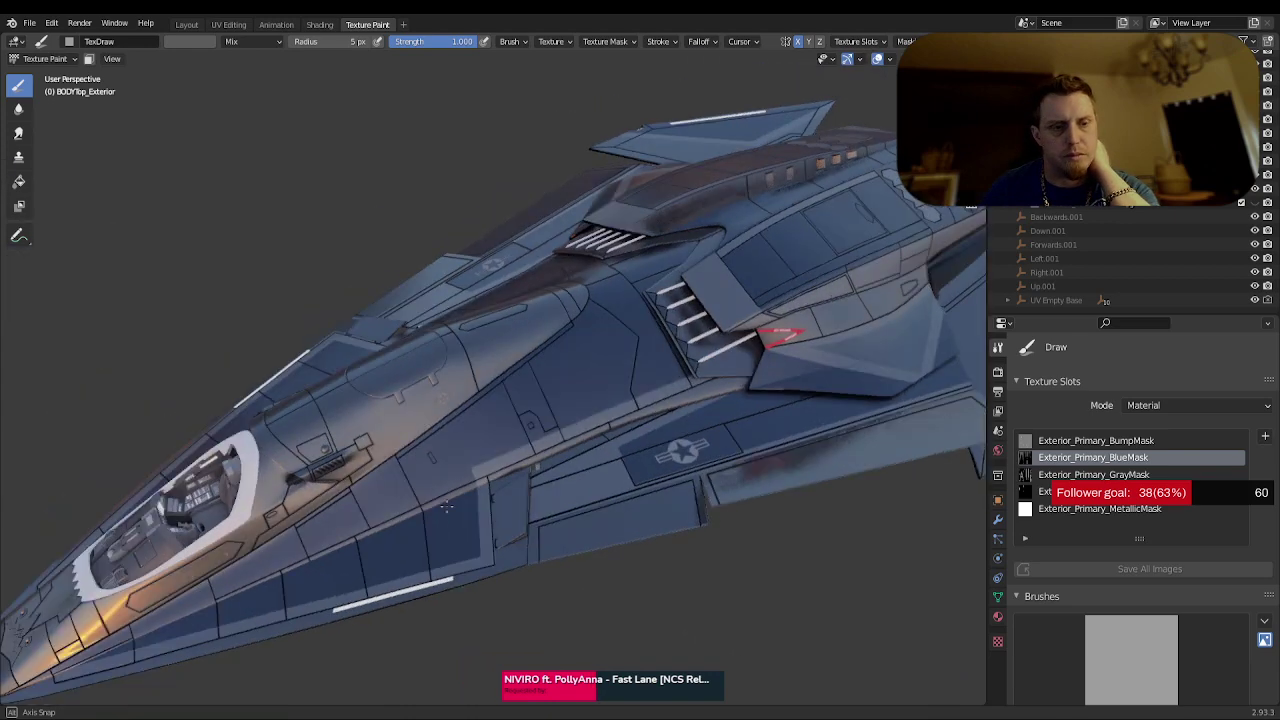
pyautogui.scroll(2, 445, 505)
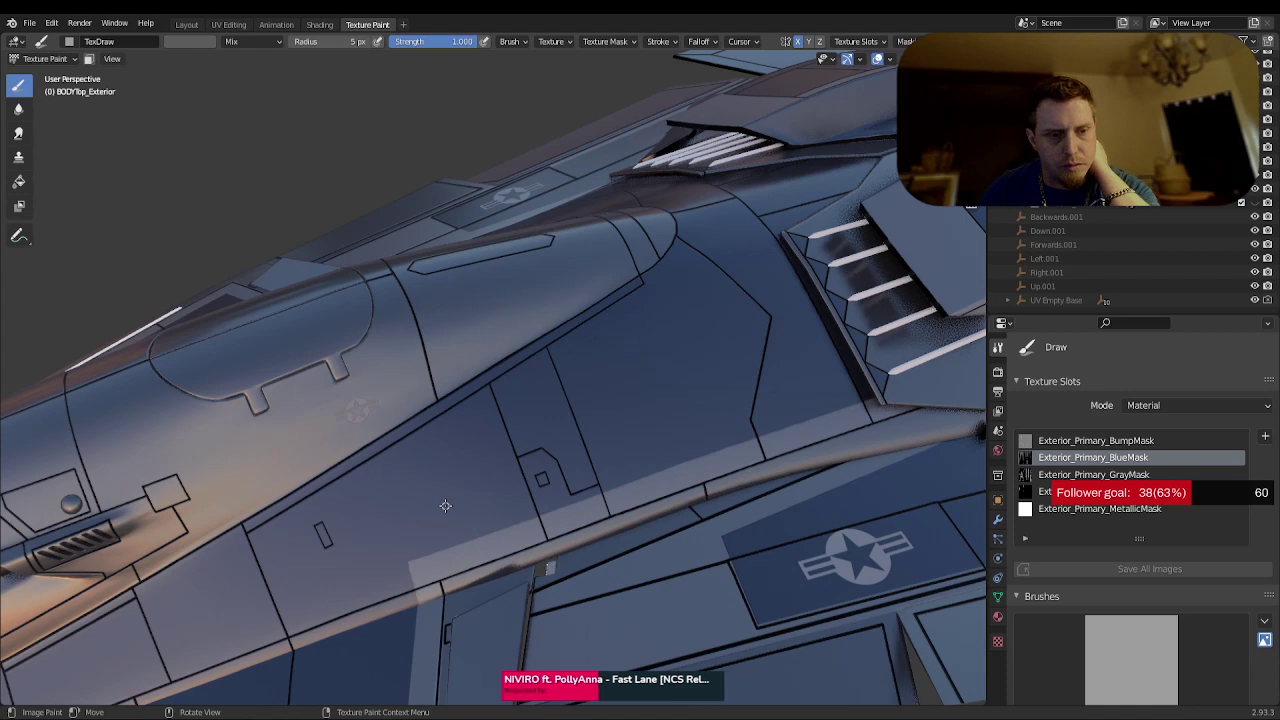
pyautogui.scroll(2, 445, 505)
pyautogui.moveTo(466, 503); pyautogui.dragTo(506, 487, button='middle')
pyautogui.scroll(-3, 506, 487)
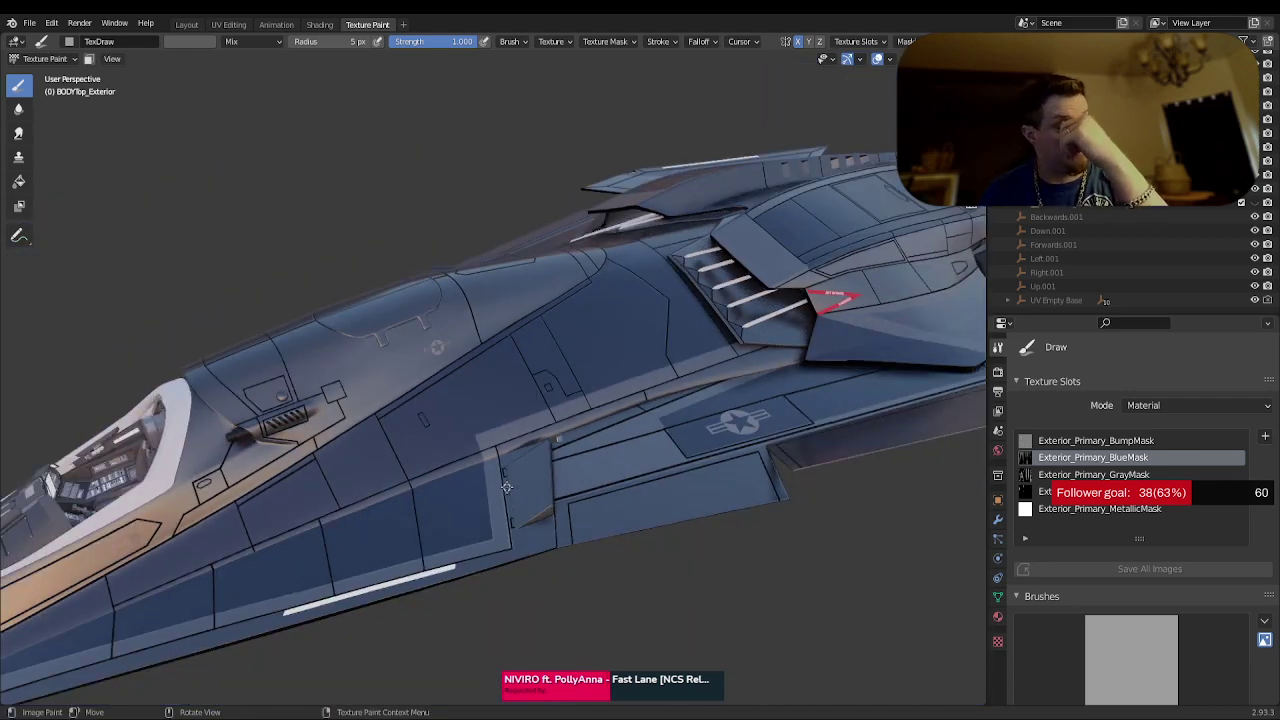
pyautogui.scroll(-5, 507, 487)
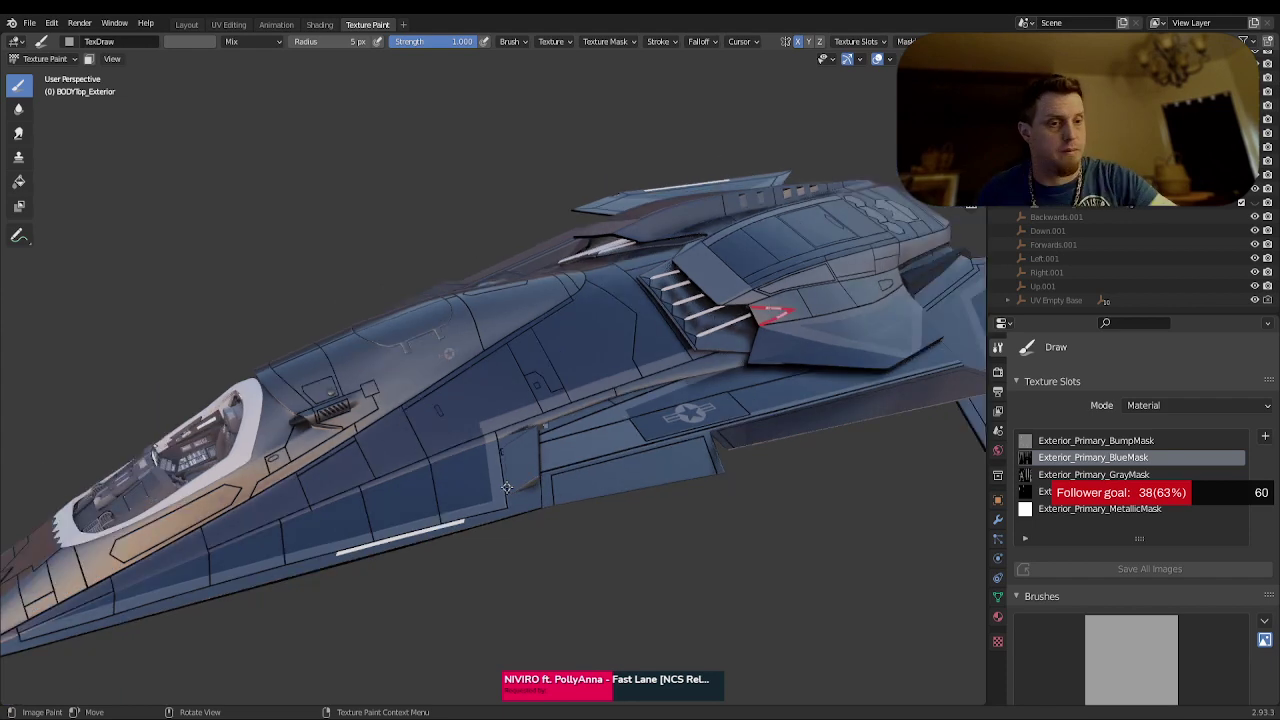
pyautogui.scroll(5, 508, 485)
pyautogui.scroll(-2, 508, 485)
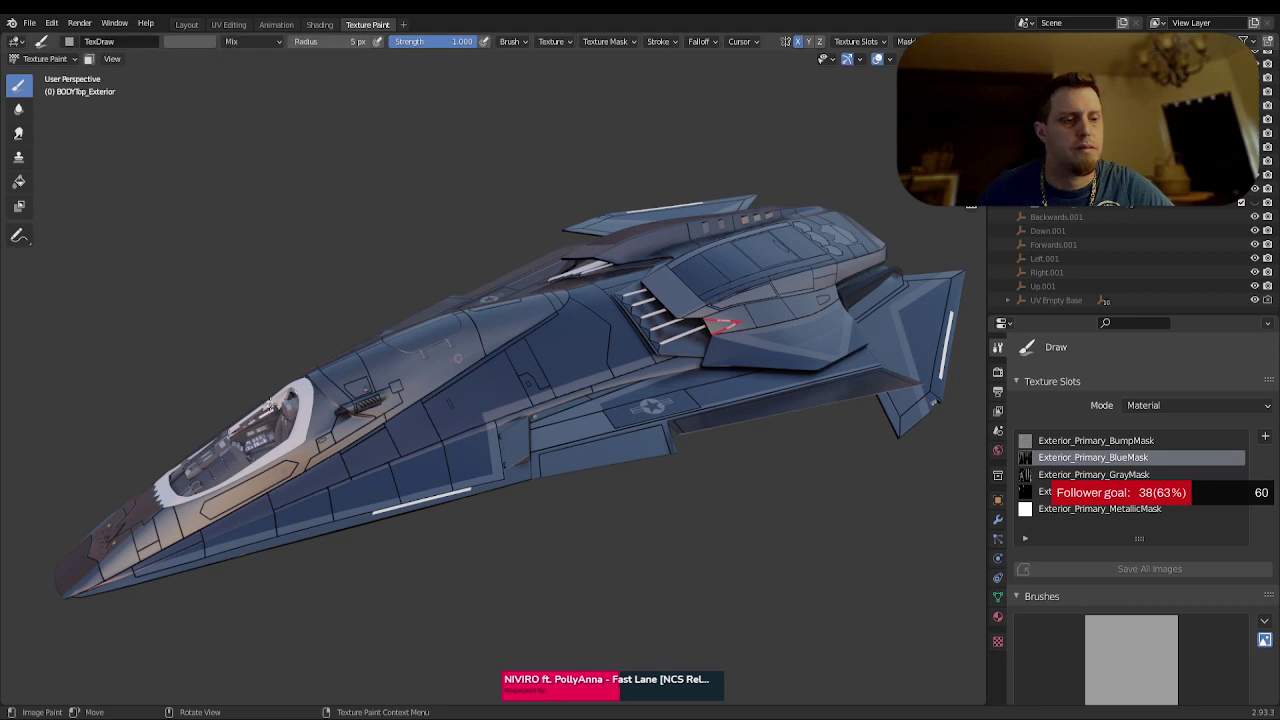
# - Switch to the Layout workspace and add a Shader Editor area between the 3D viewport and the timeline
pyautogui.click(187, 28)
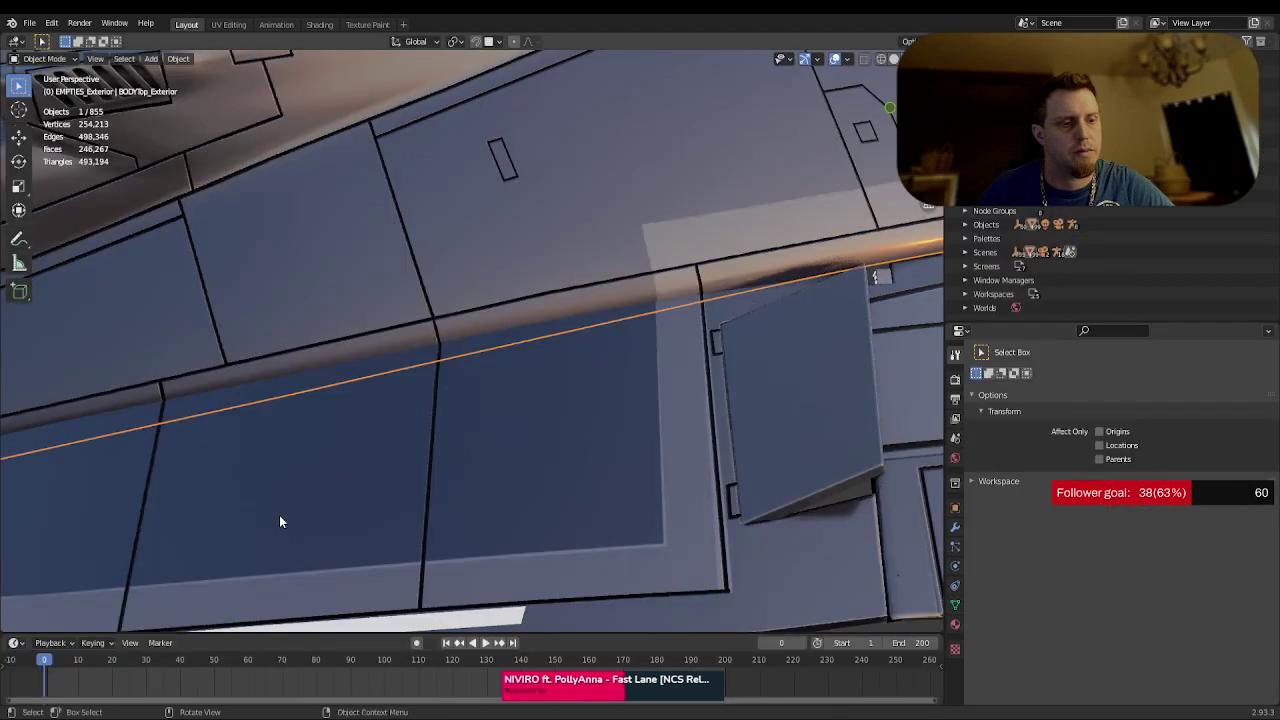
pyautogui.scroll(-5, 294, 511)
pyautogui.scroll(-4, 294, 518)
pyautogui.moveTo(294, 518); pyautogui.dragTo(334, 474, button='middle')
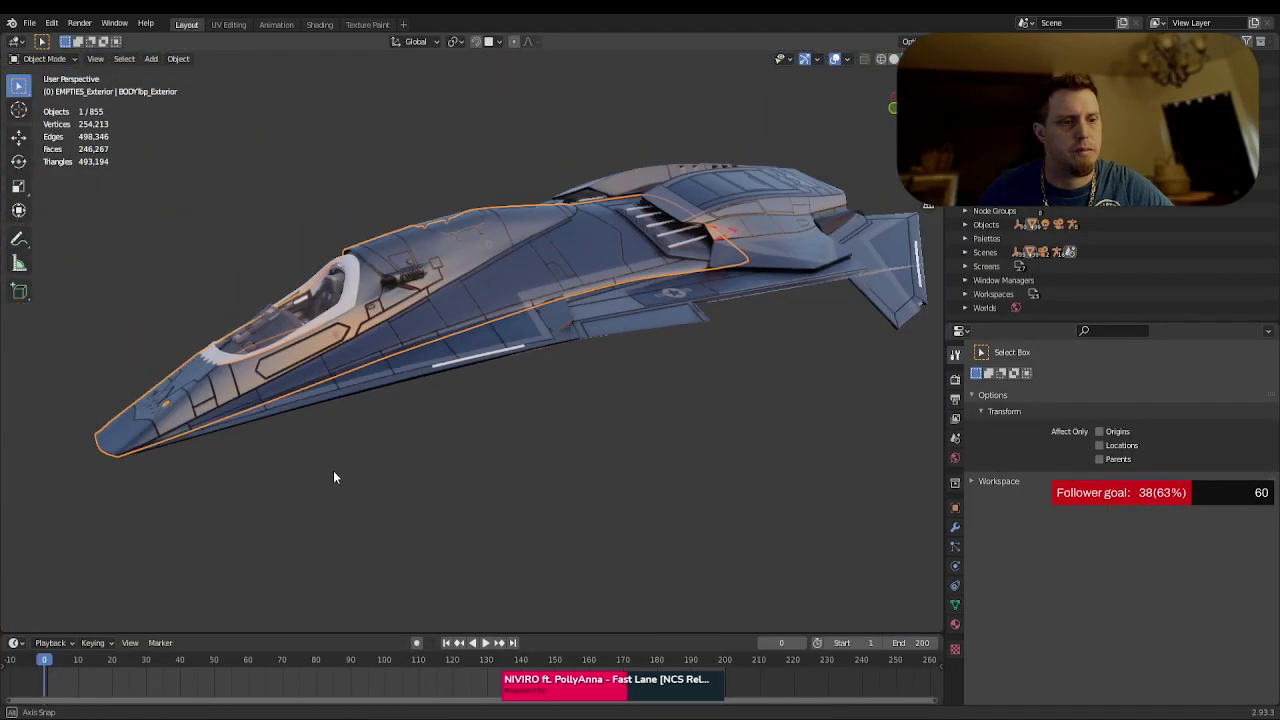
pyautogui.moveTo(678, 351); pyautogui.dragTo(711, 360, button='middle')
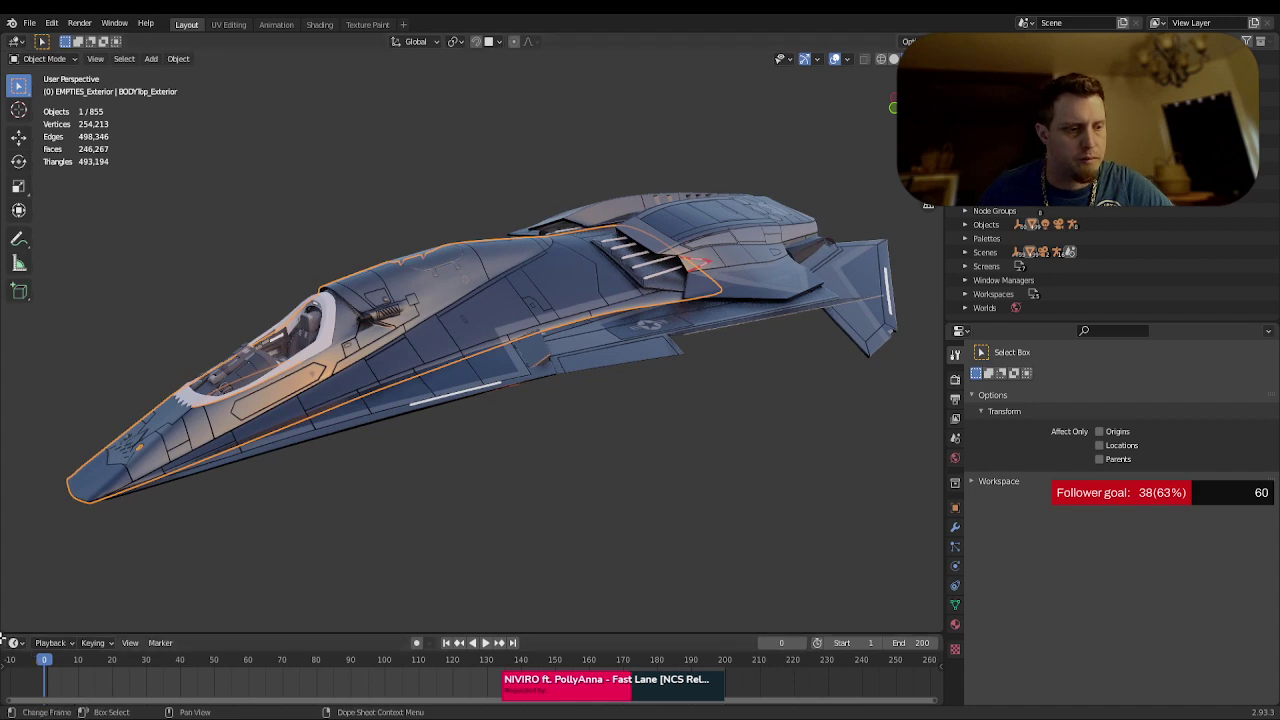
pyautogui.moveTo(5, 638); pyautogui.dragTo(19, 481)
pyautogui.click(19, 481)
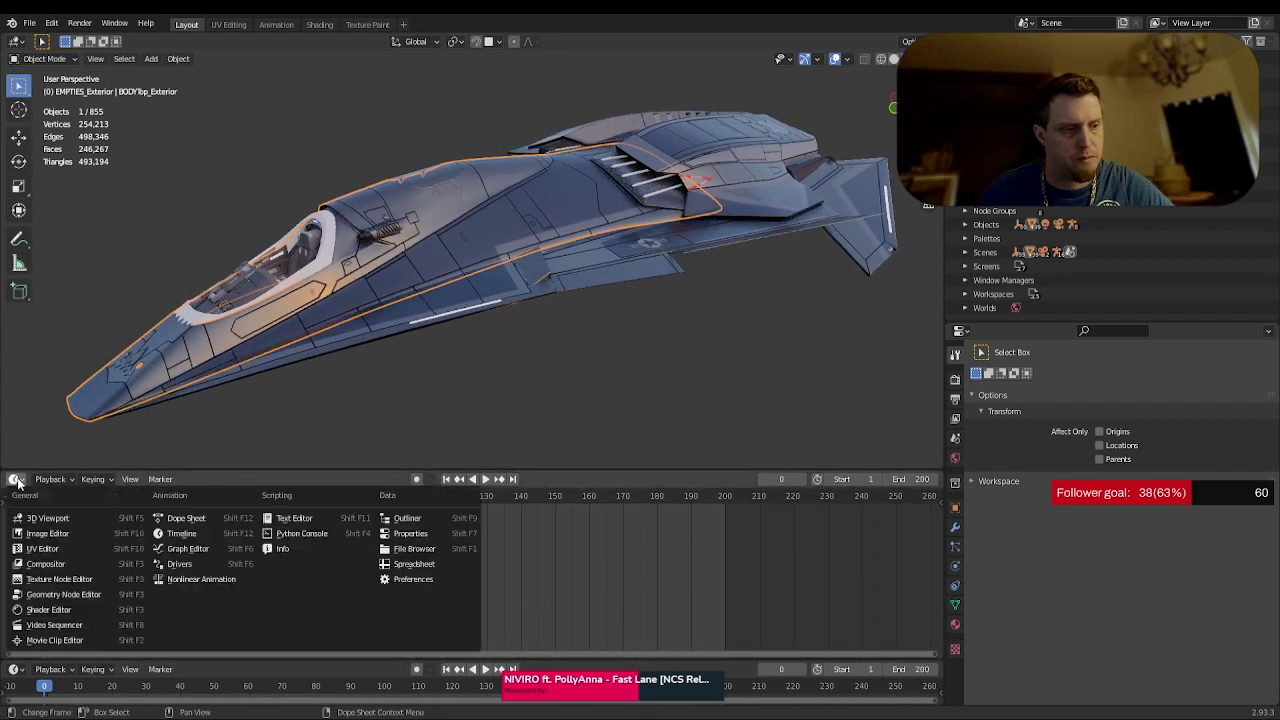
pyautogui.click(62, 605)
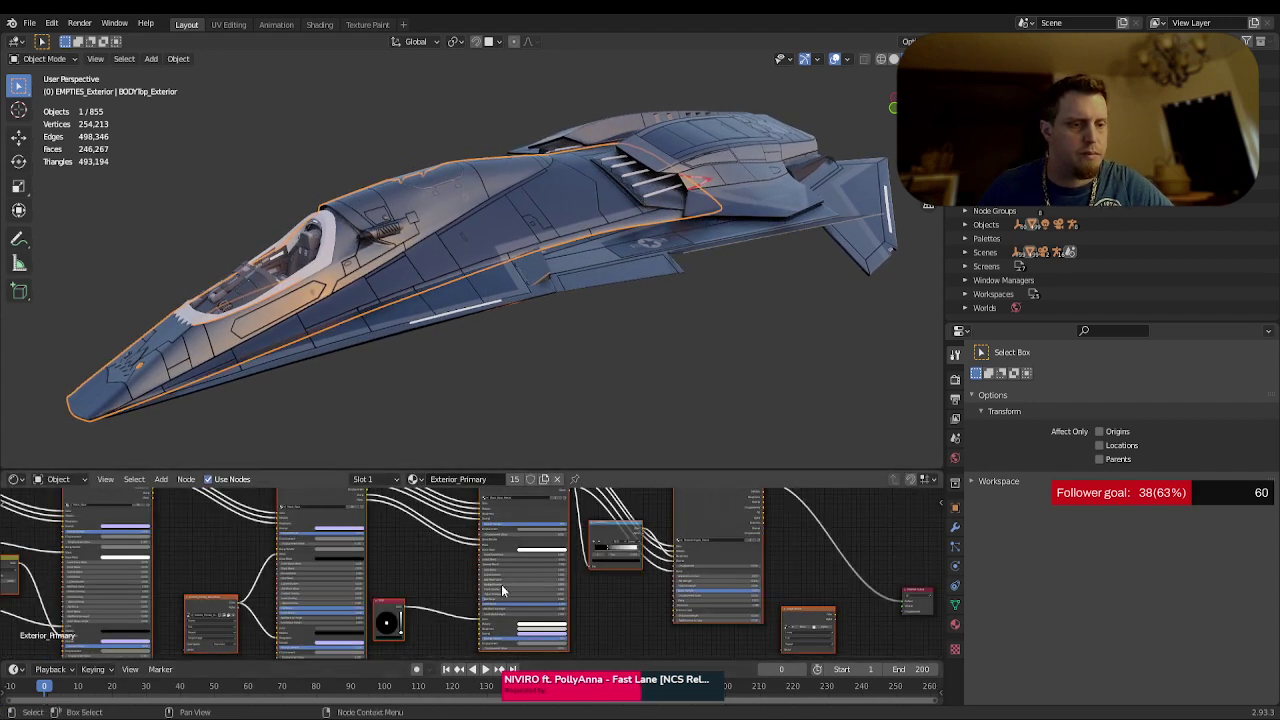
# - Load Exterior_Primary_Albedo.png into the empty Image Texture node of the Exterior_Primary material and place the node below the shader group
pyautogui.moveTo(666, 632); pyautogui.dragTo(310, 575, button='middle')
pyautogui.scroll(3, 310, 568)
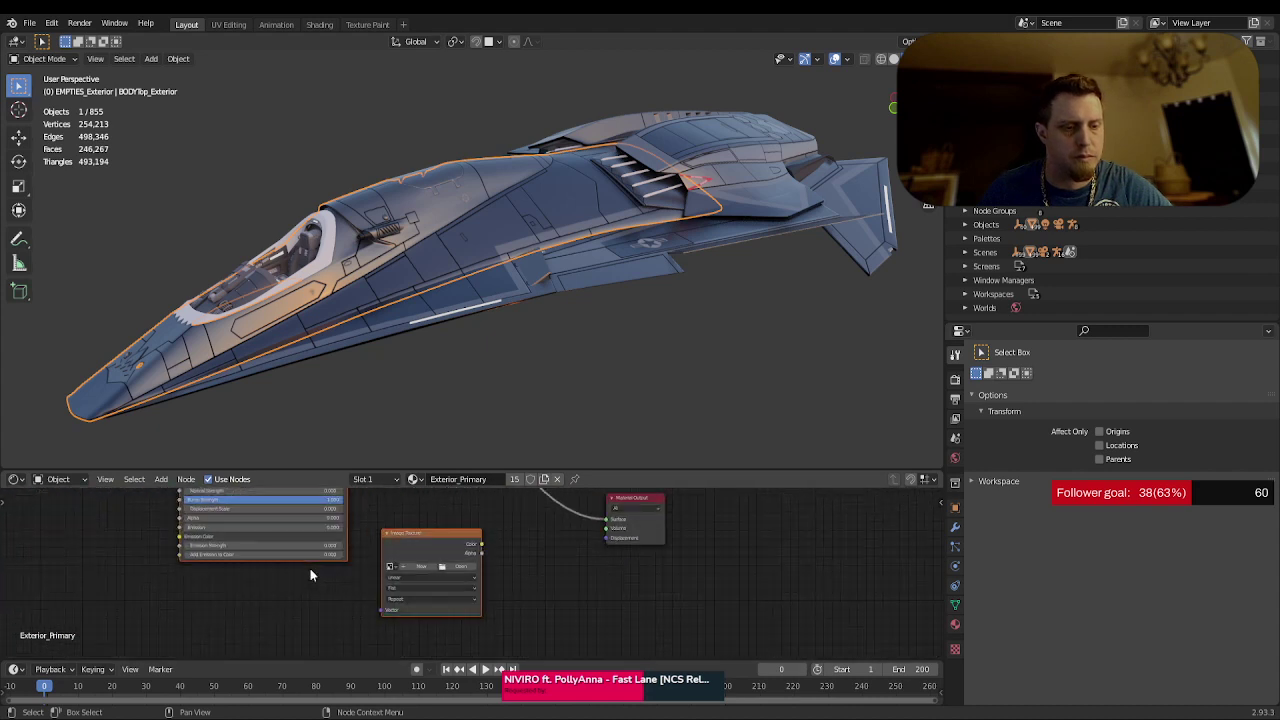
pyautogui.click(377, 566)
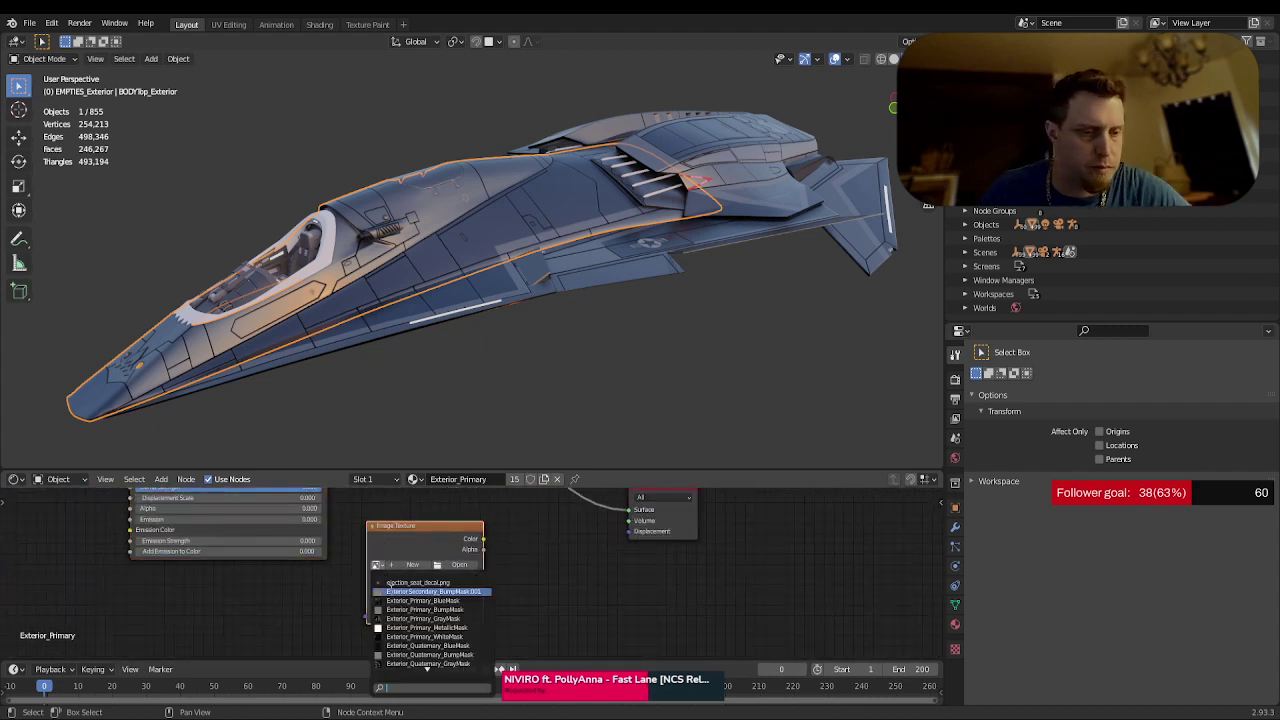
pyautogui.press('Escape')
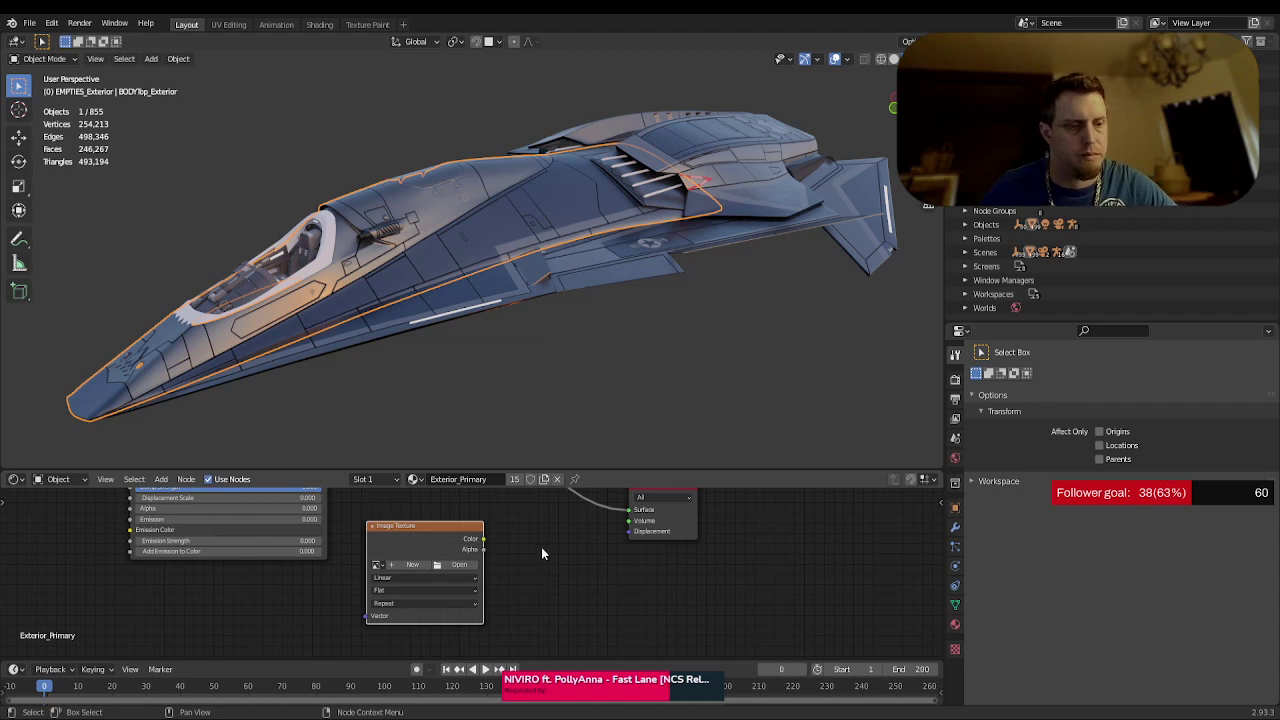
pyautogui.scroll(-3, 542, 553)
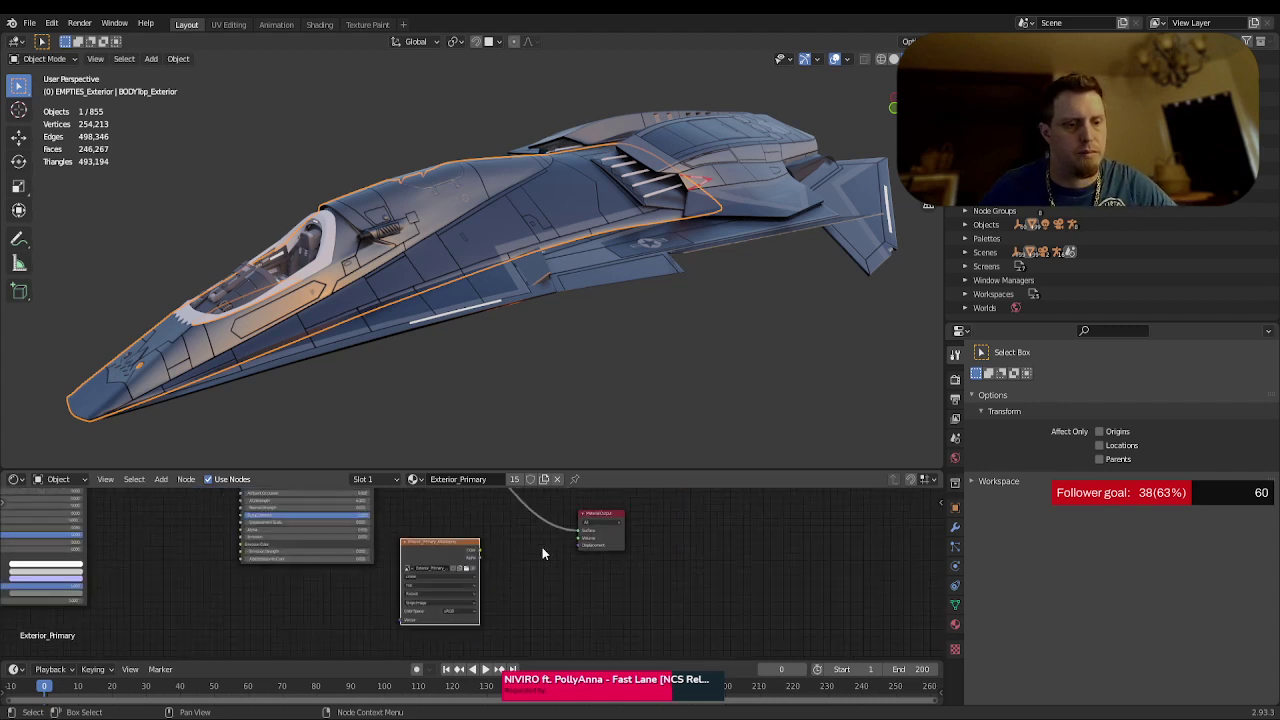
pyautogui.moveTo(486, 514); pyautogui.dragTo(365, 605)
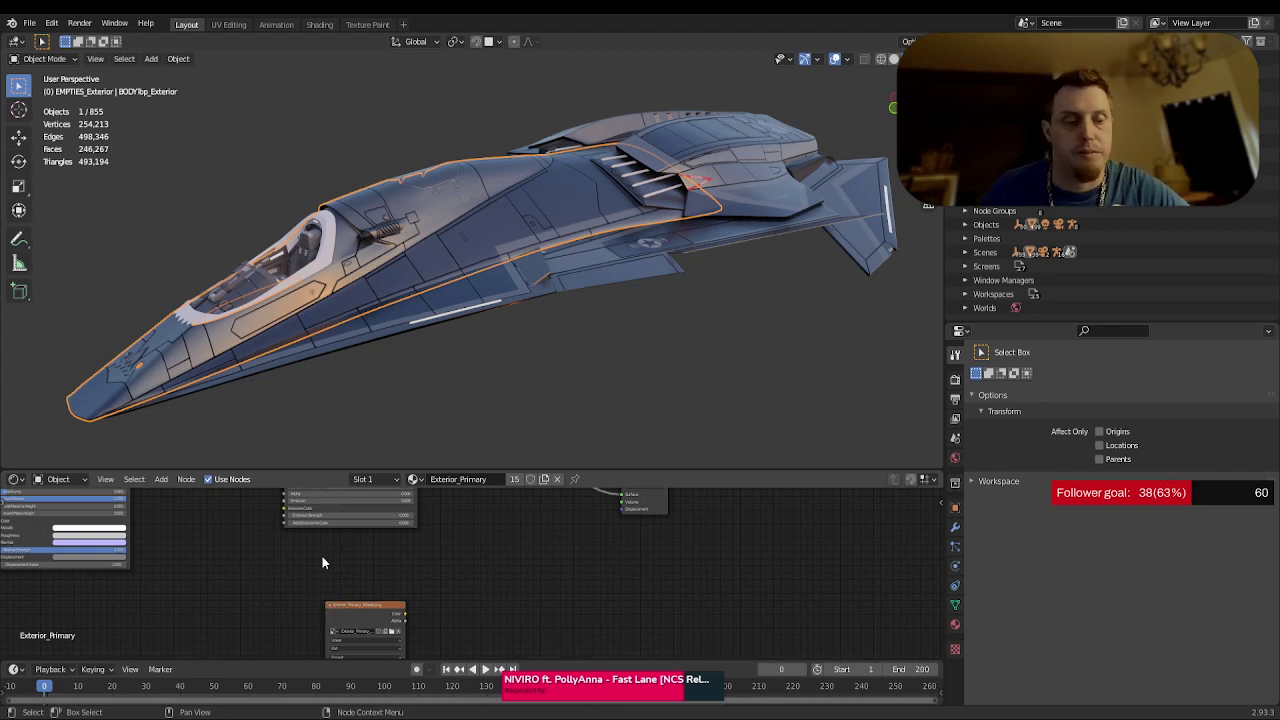
pyautogui.moveTo(356, 622); pyautogui.dragTo(316, 575)
# - Add a Principled BSDF shader node beside the primary albedo image node
pyautogui.hotkey('shift', 'a')
pyautogui.moveTo(447, 595)
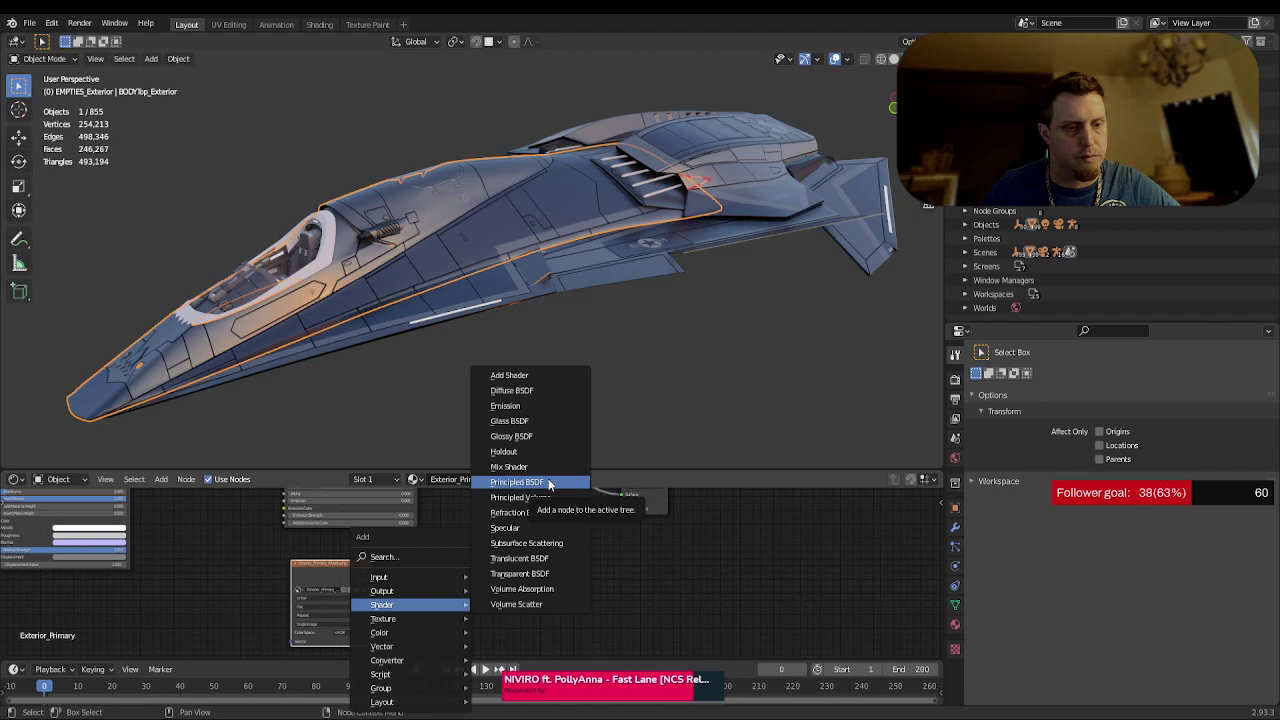
pyautogui.click(548, 483)
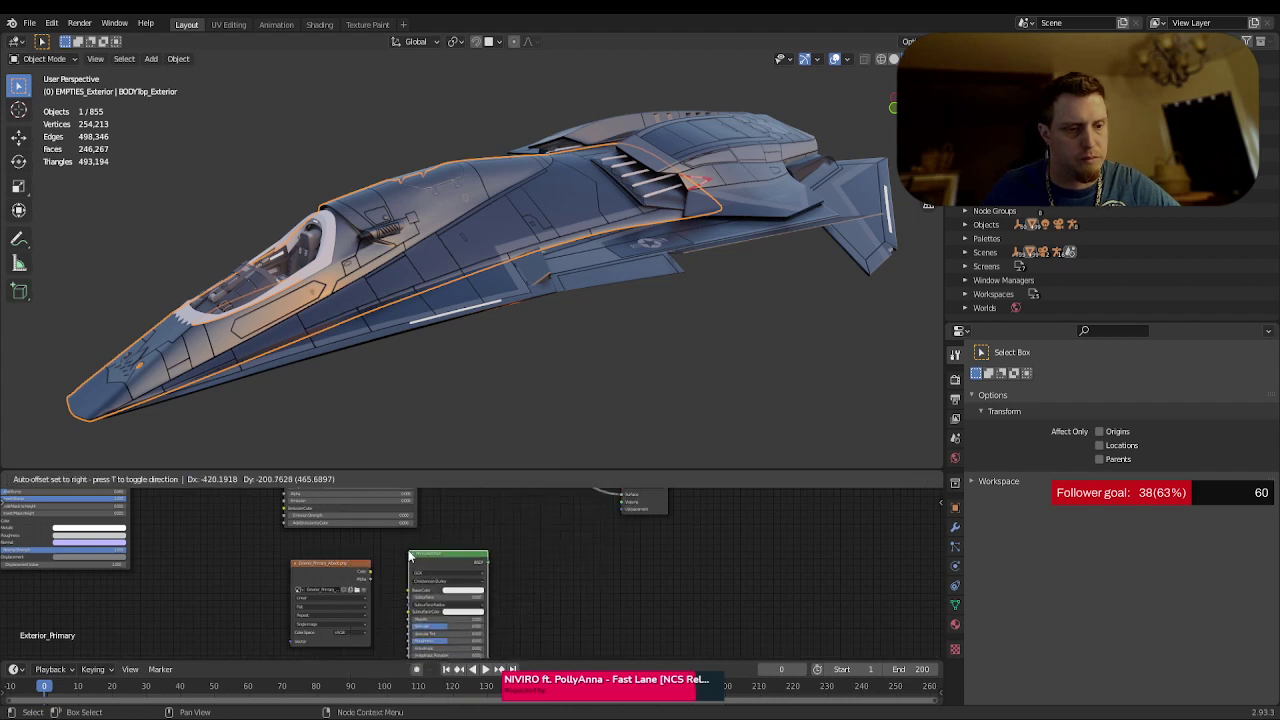
pyautogui.click(562, 525)
pyautogui.moveTo(562, 525); pyautogui.dragTo(486, 560, button='middle')
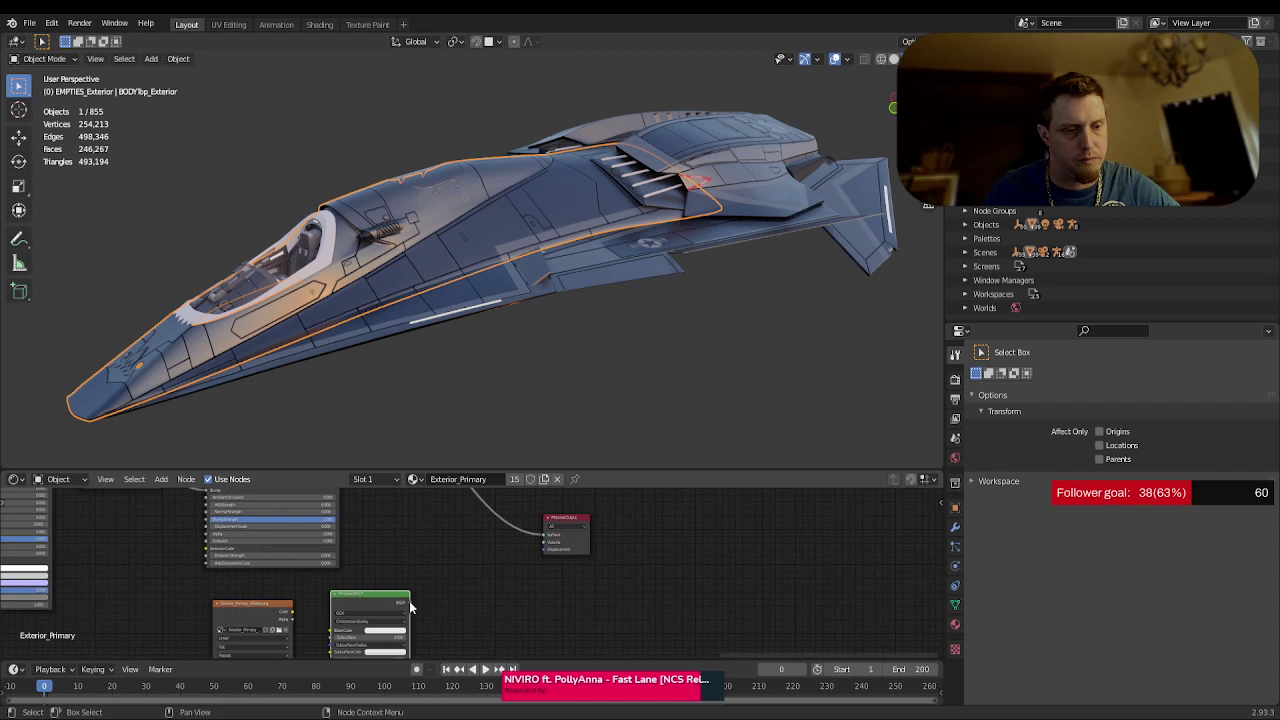
# - Wire the primary albedo color through the Principled BSDF's Base Color to the Material Output surface and set Metallic to 1
pyautogui.moveTo(293, 617); pyautogui.dragTo(553, 549)
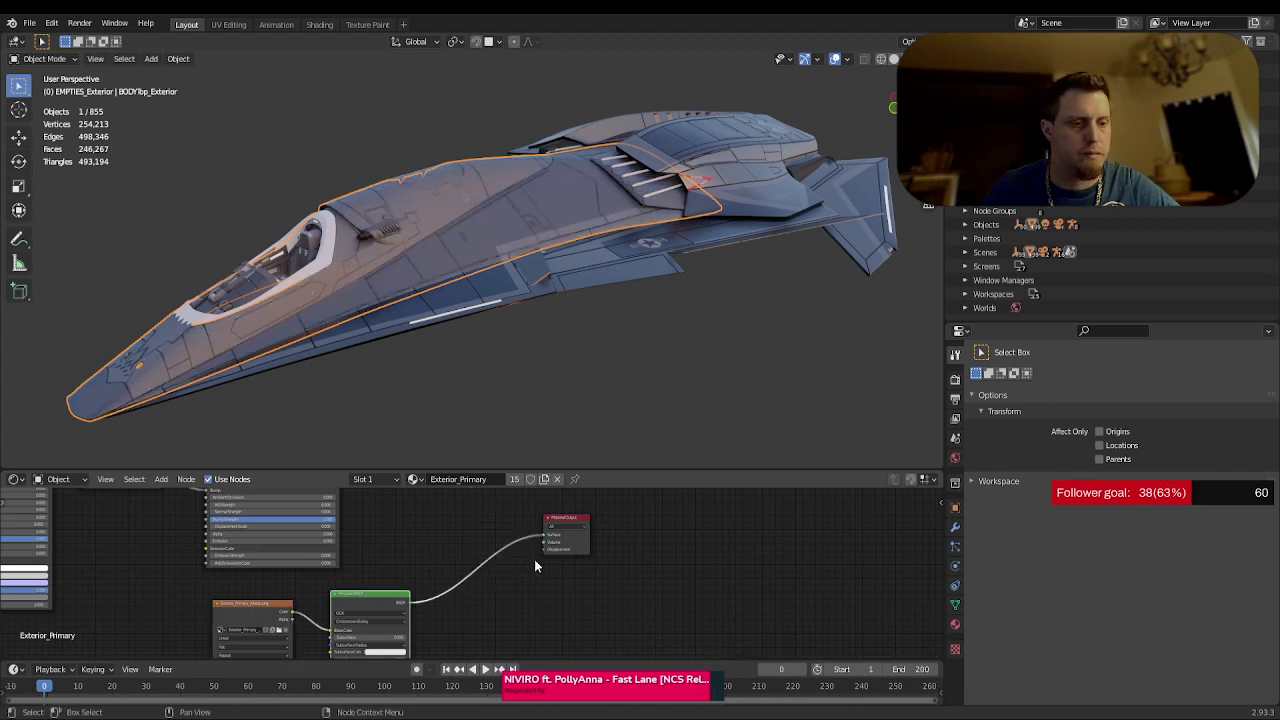
pyautogui.moveTo(474, 618); pyautogui.dragTo(486, 492, button='middle')
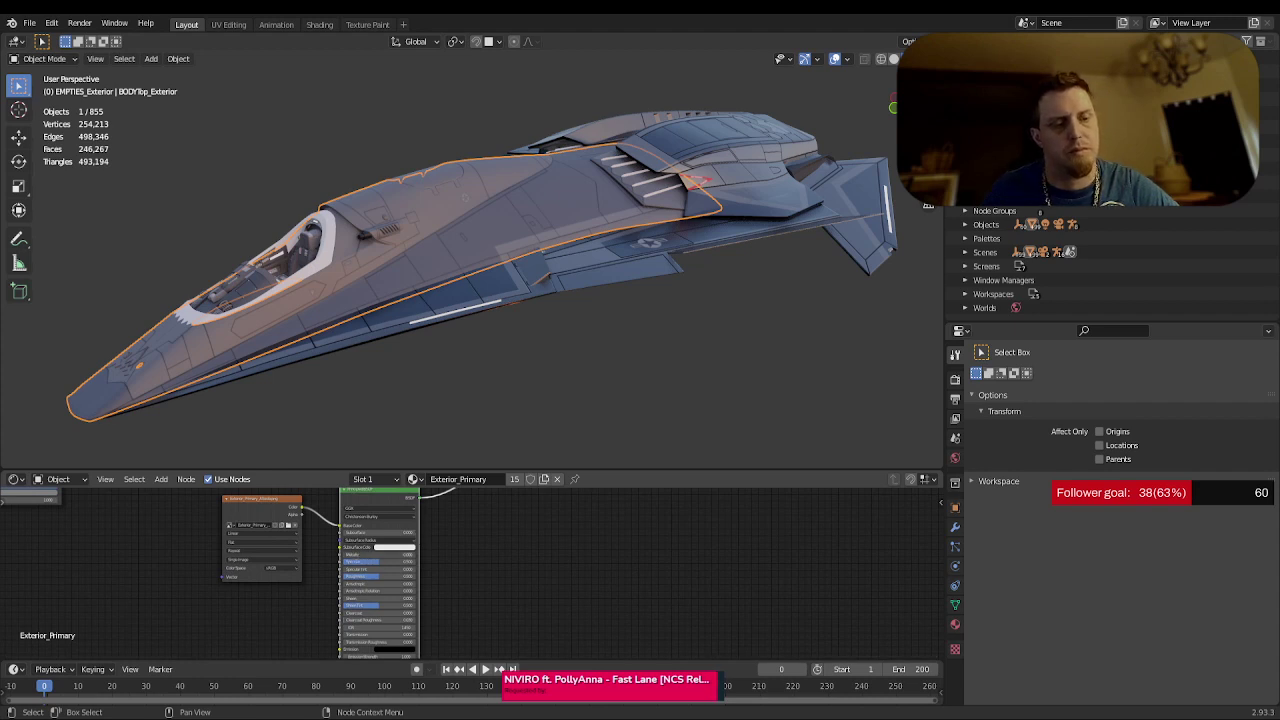
pyautogui.moveTo(416, 555); pyautogui.dragTo(416, 555)
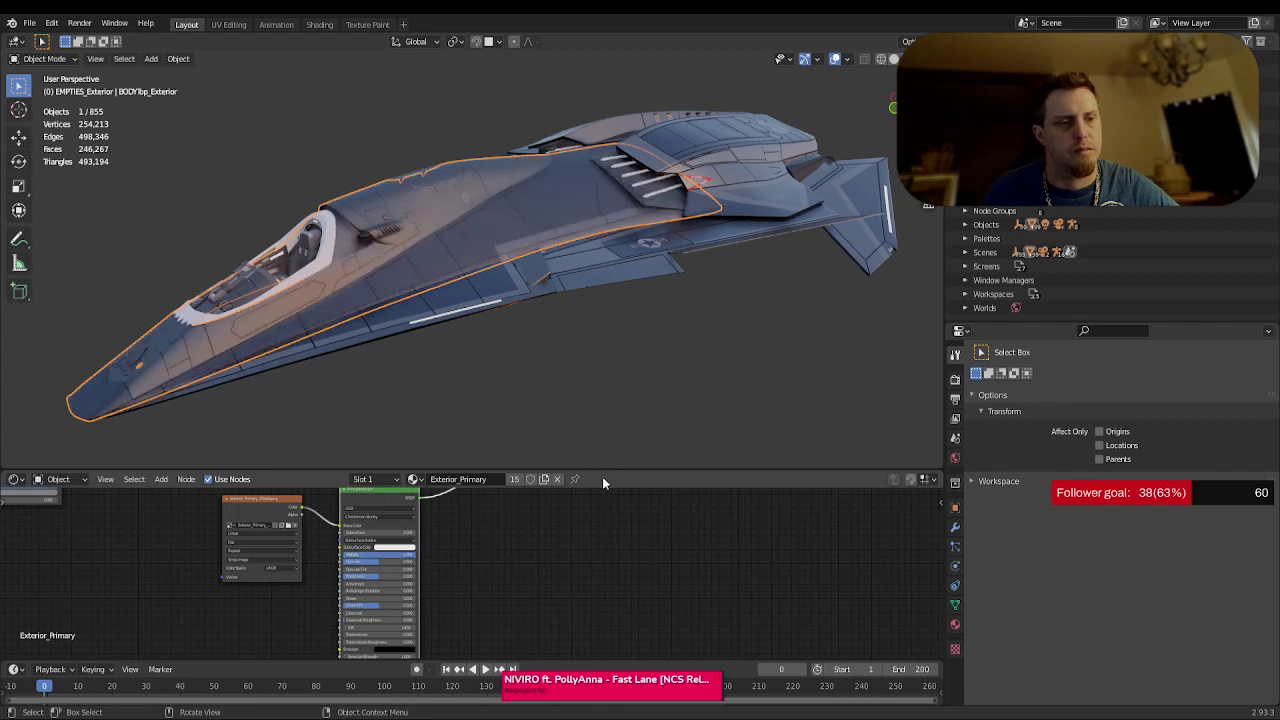
# - Select the front side hull mesh Talon_5:Mesh_026.071 and move Exterior_Tertiary's empty Image Texture node below the shader group
pyautogui.moveTo(625, 536); pyautogui.dragTo(537, 623, button='middle')
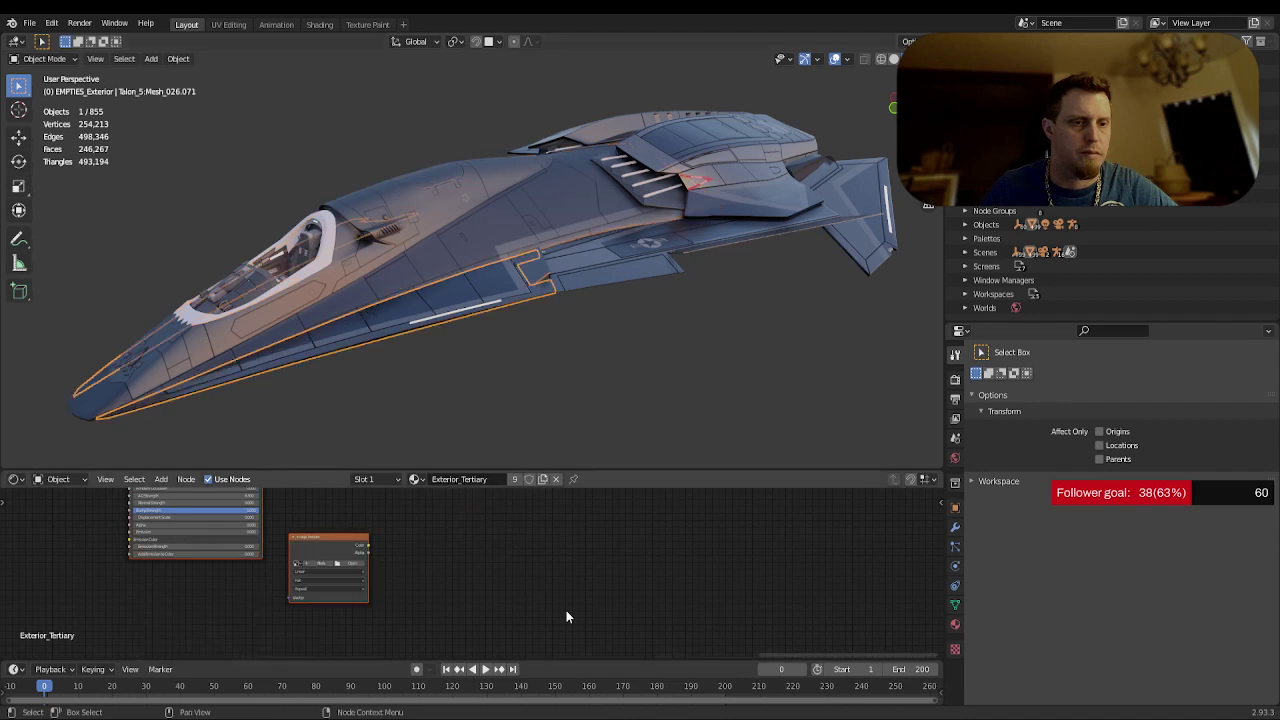
pyautogui.click(324, 536)
pyautogui.press('g')
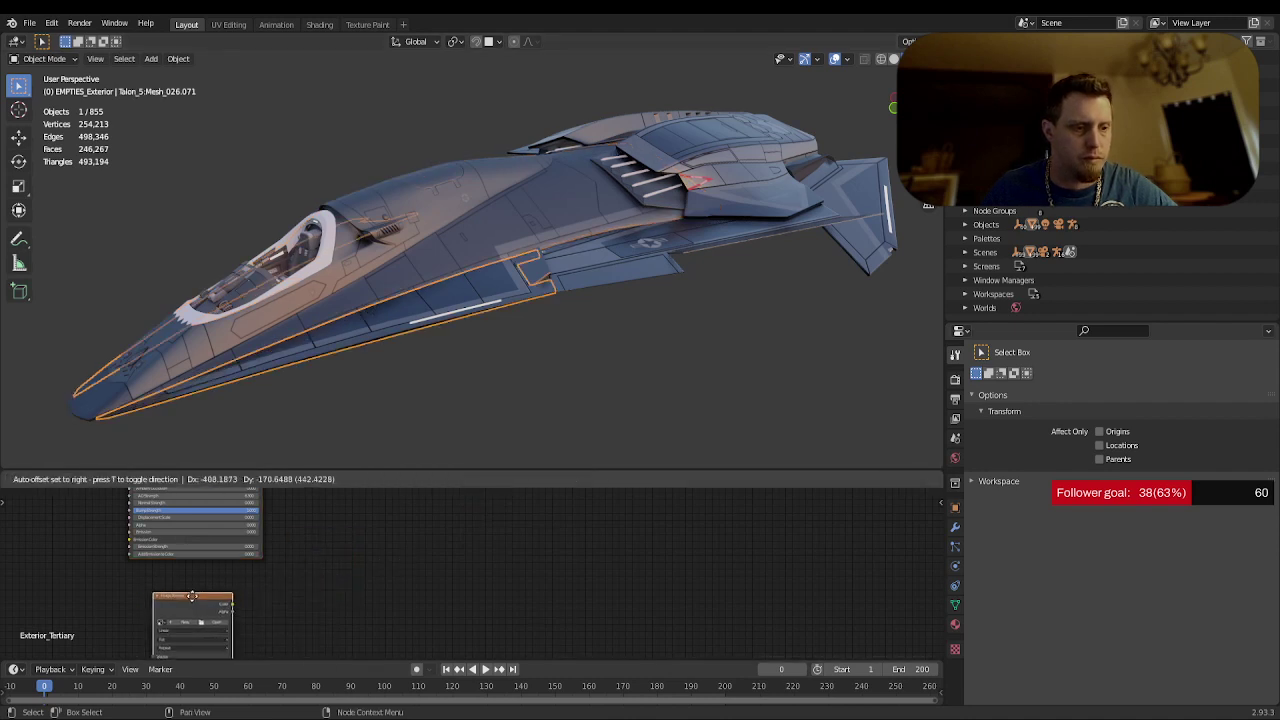
pyautogui.click(62, 660)
# - Add a Principled BSDF node to Exterior_Tertiary and link the Image Texture's color to its Base Color
pyautogui.hotkey('shift', 'a')
pyautogui.moveTo(362, 604)
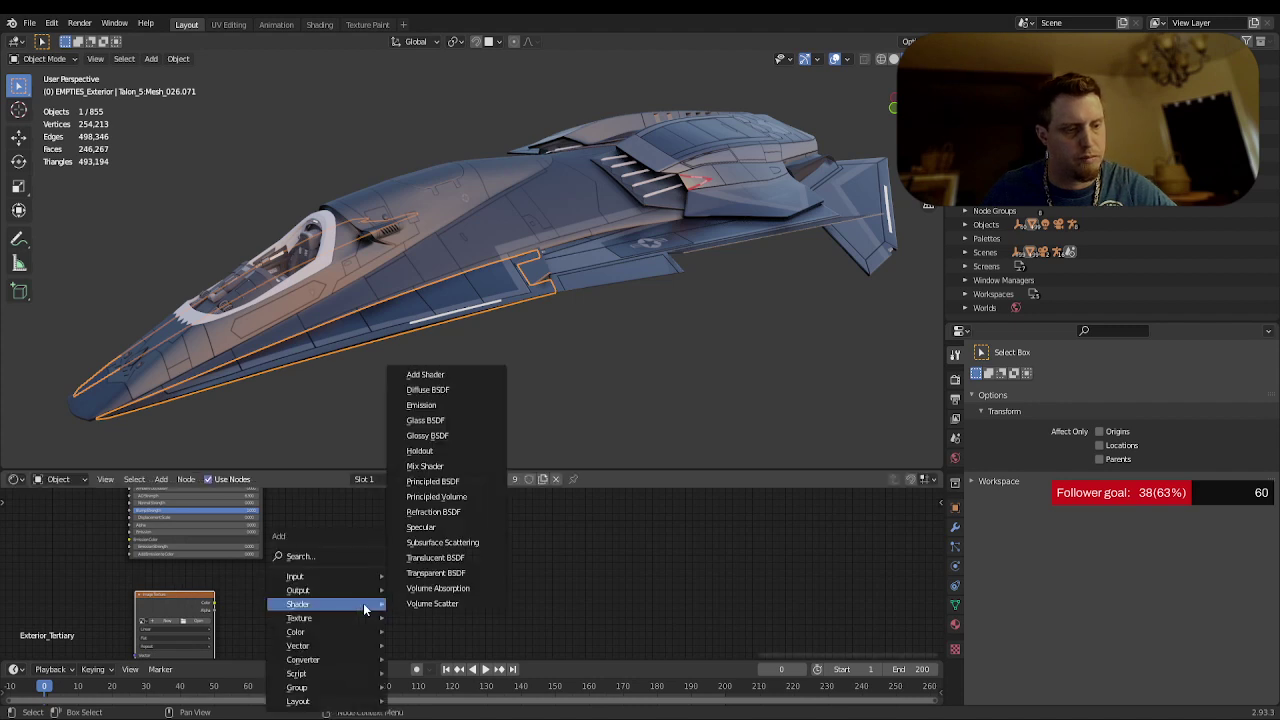
pyautogui.click(424, 484)
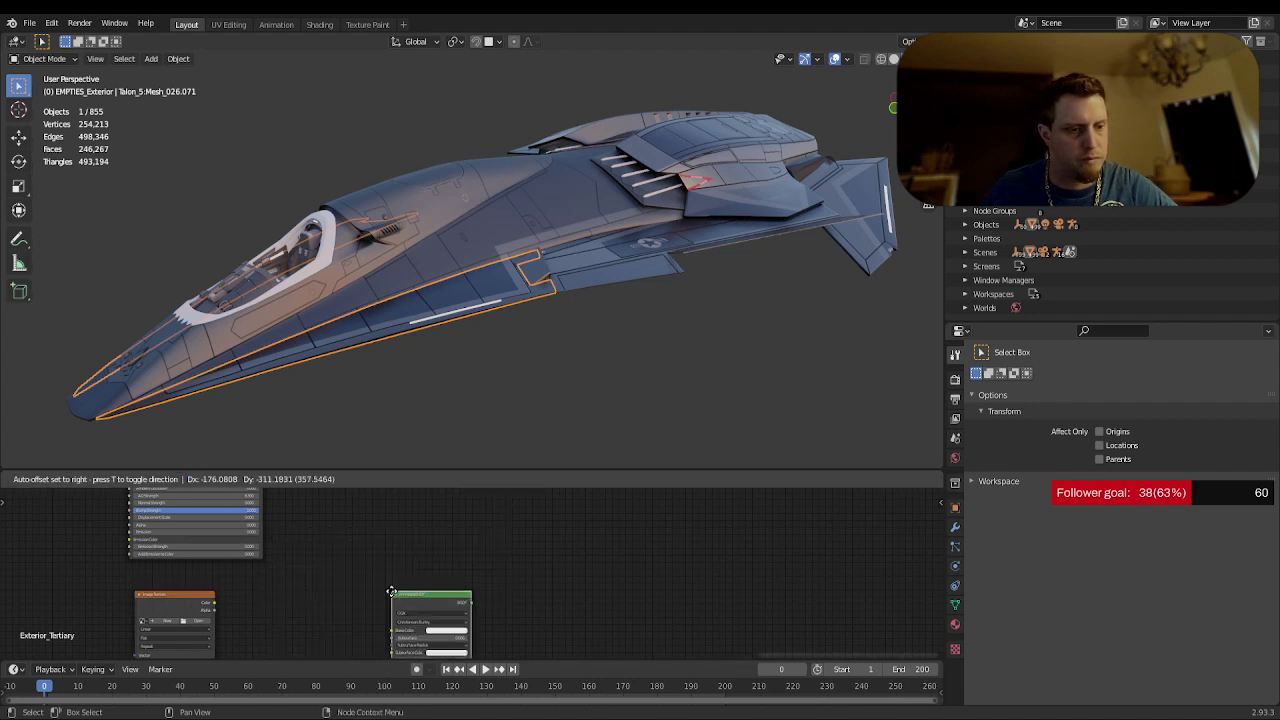
pyautogui.click(211, 605)
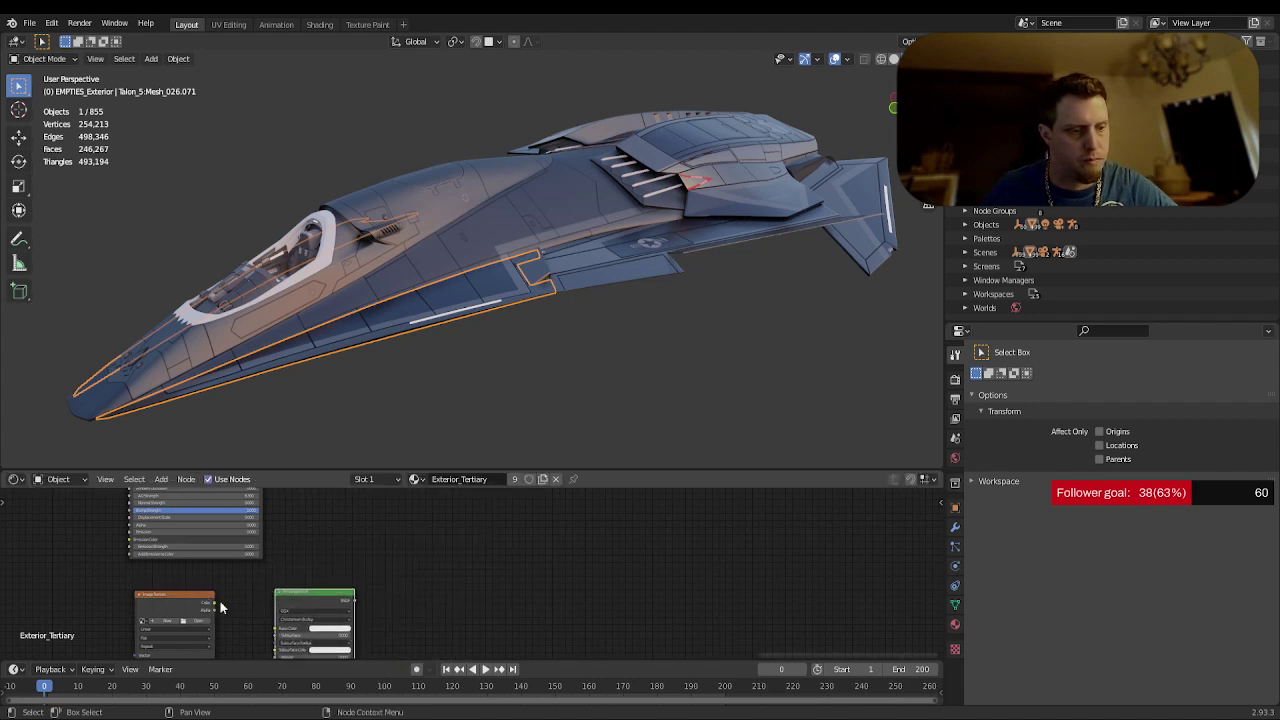
pyautogui.moveTo(214, 606); pyautogui.dragTo(277, 634)
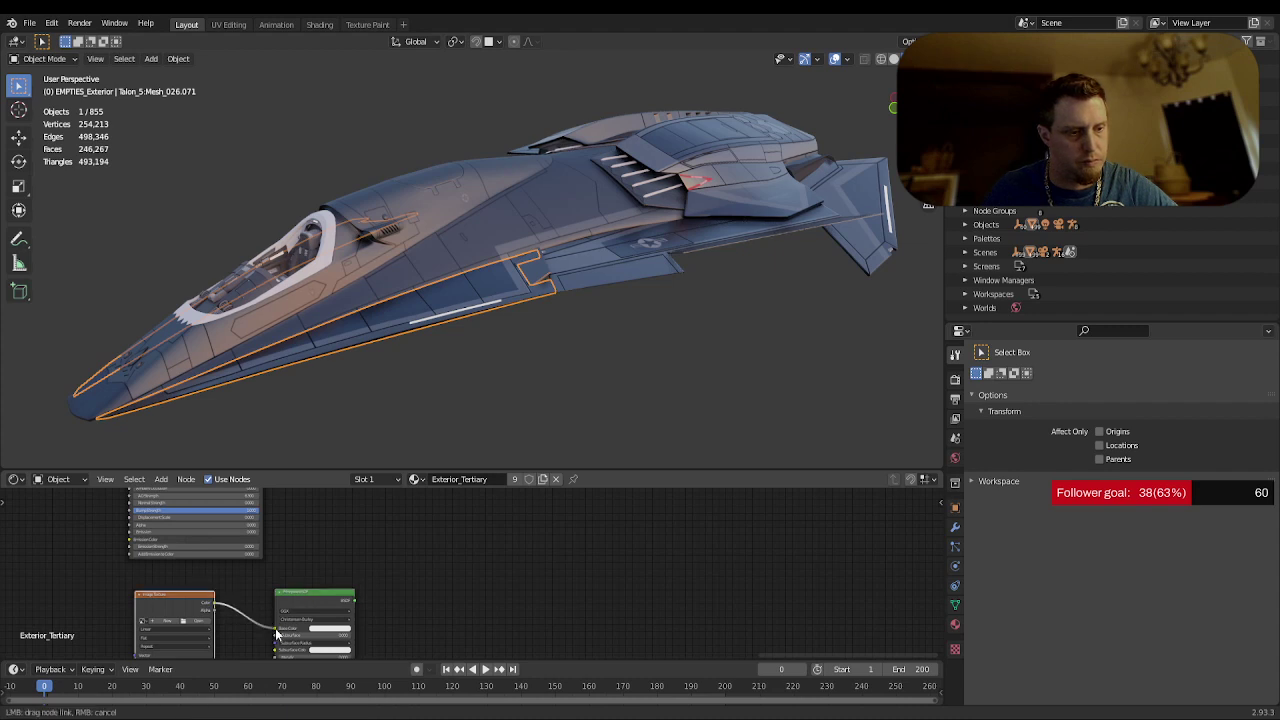
# - Load Exterior_Tertiary_Albedo.png into the Image Texture node and connect the Principled BSDF to the Material Output surface in a maximized node editor
pyautogui.moveTo(440, 557); pyautogui.dragTo(517, 529, button='middle')
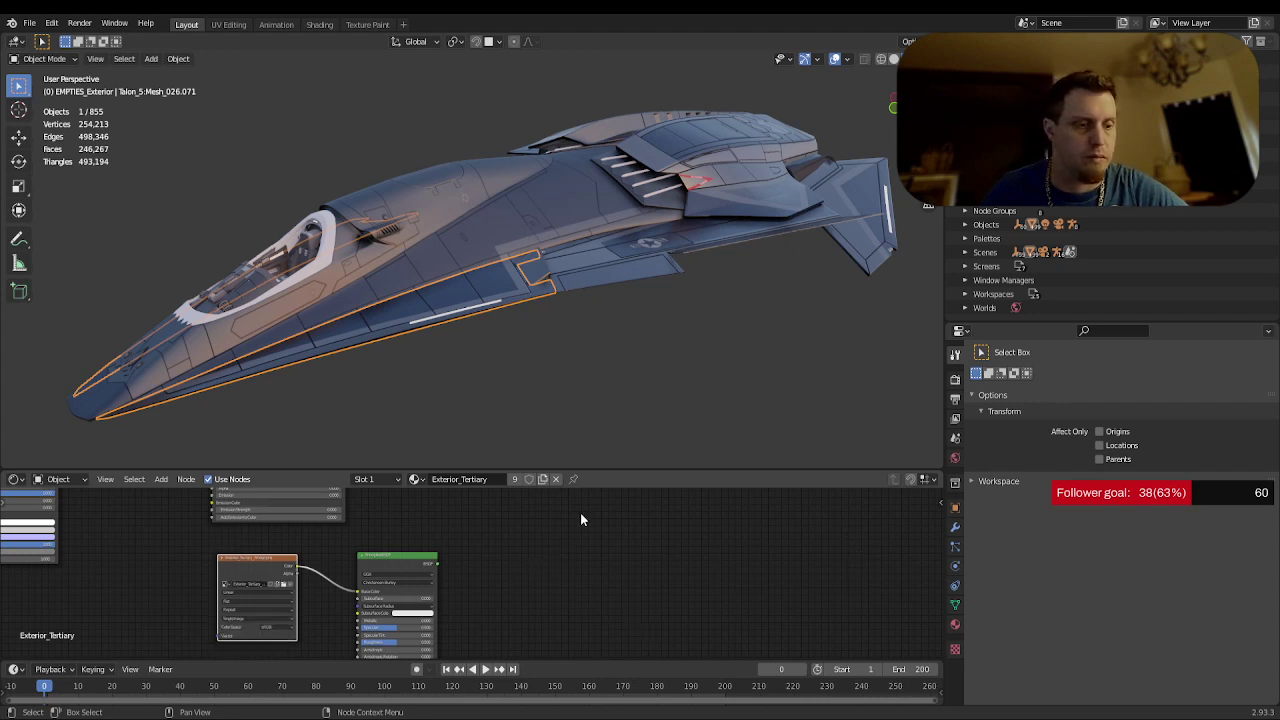
pyautogui.moveTo(580, 519); pyautogui.dragTo(428, 585, button='middle')
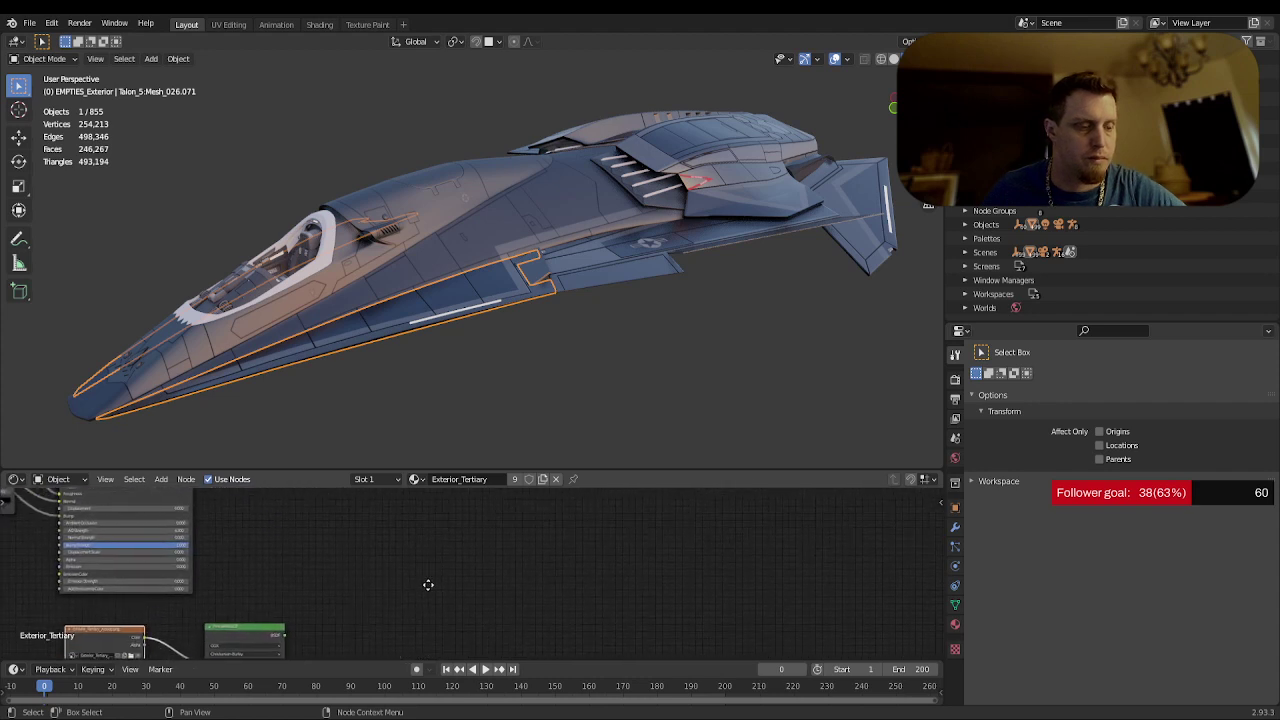
pyautogui.hotkey('ctrl', 'space')
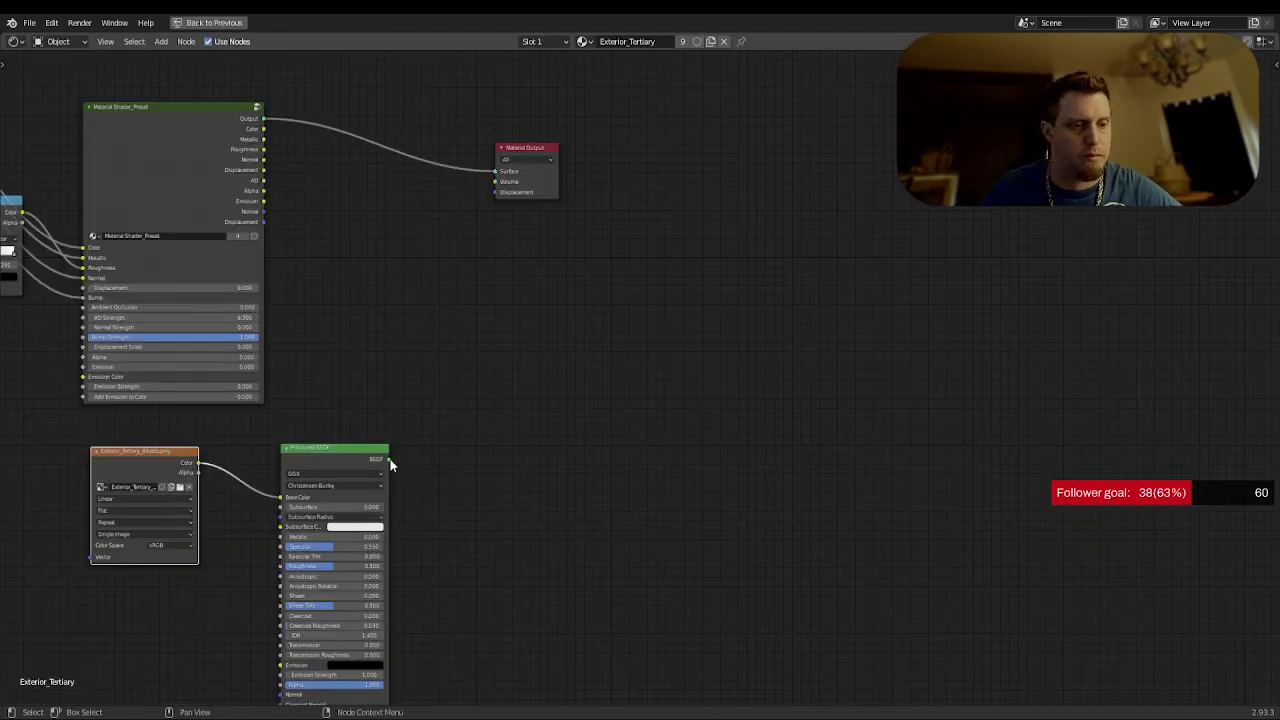
pyautogui.moveTo(389, 459); pyautogui.dragTo(495, 174)
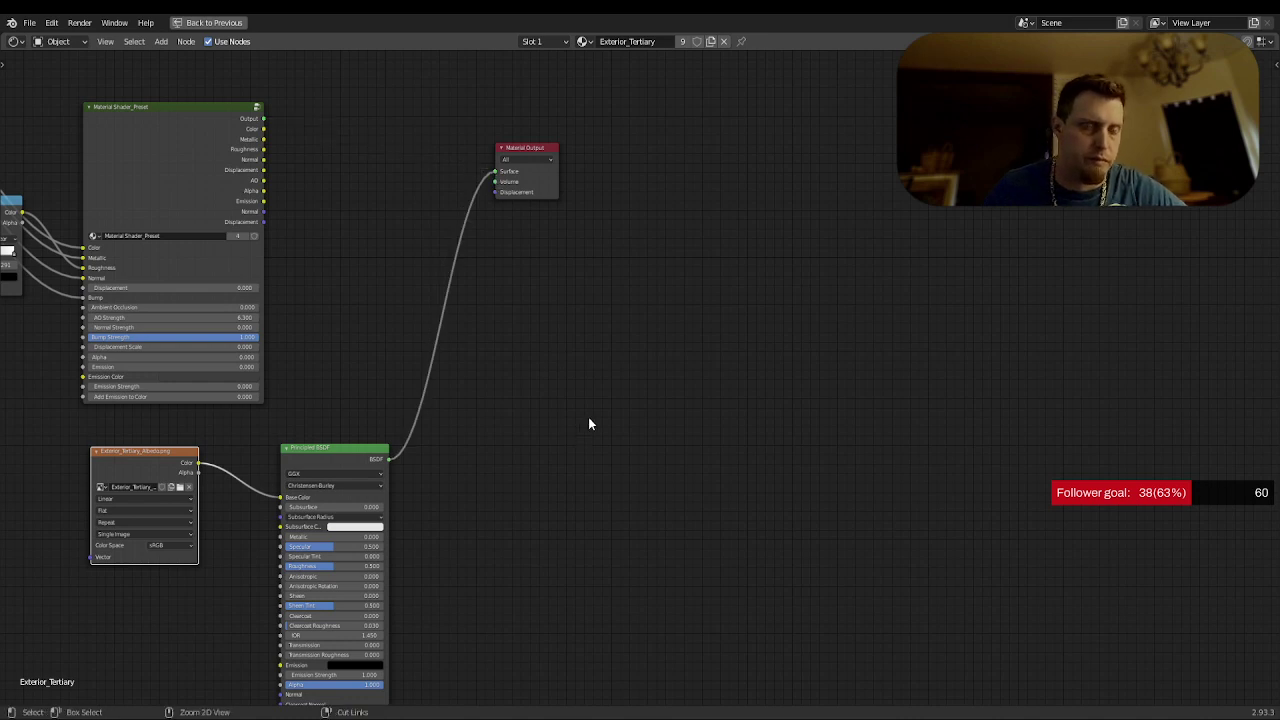
# - Restore the full layout and set Metallic to 1 on Exterior_Tertiary's Principled BSDF node
pyautogui.hotkey('ctrl', 'space')
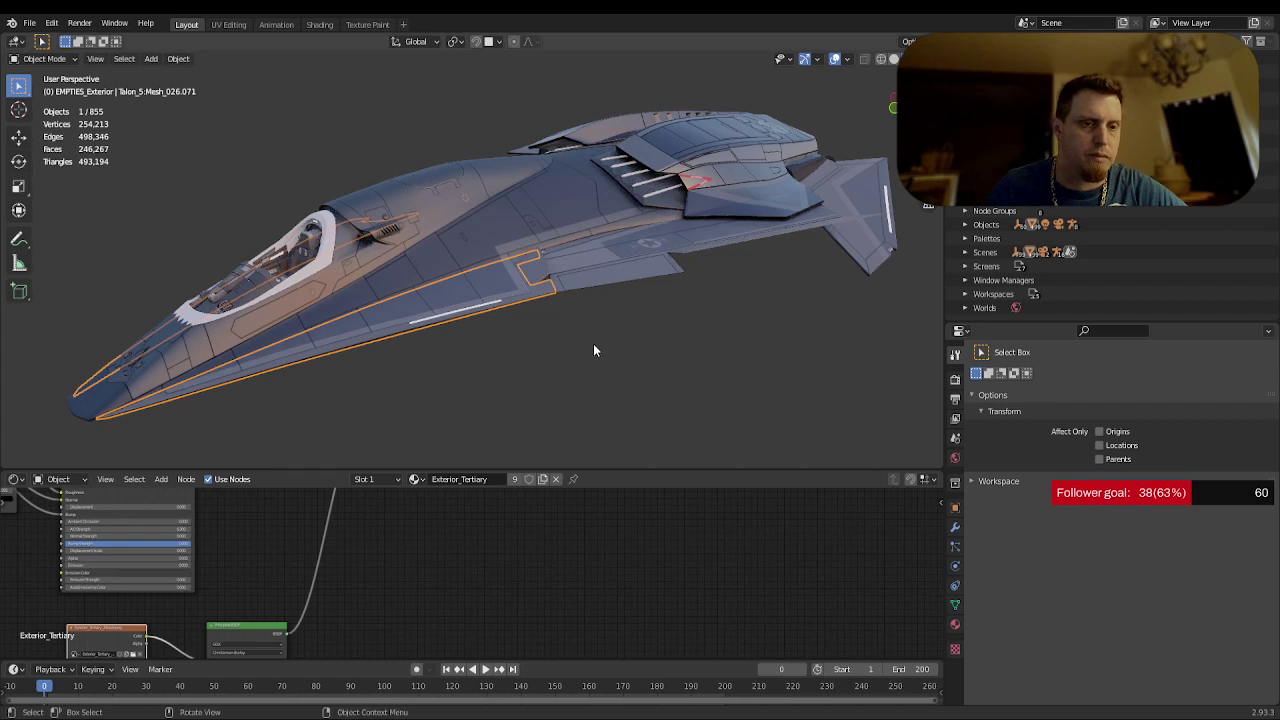
pyautogui.moveTo(355, 550); pyautogui.dragTo(395, 417, button='middle')
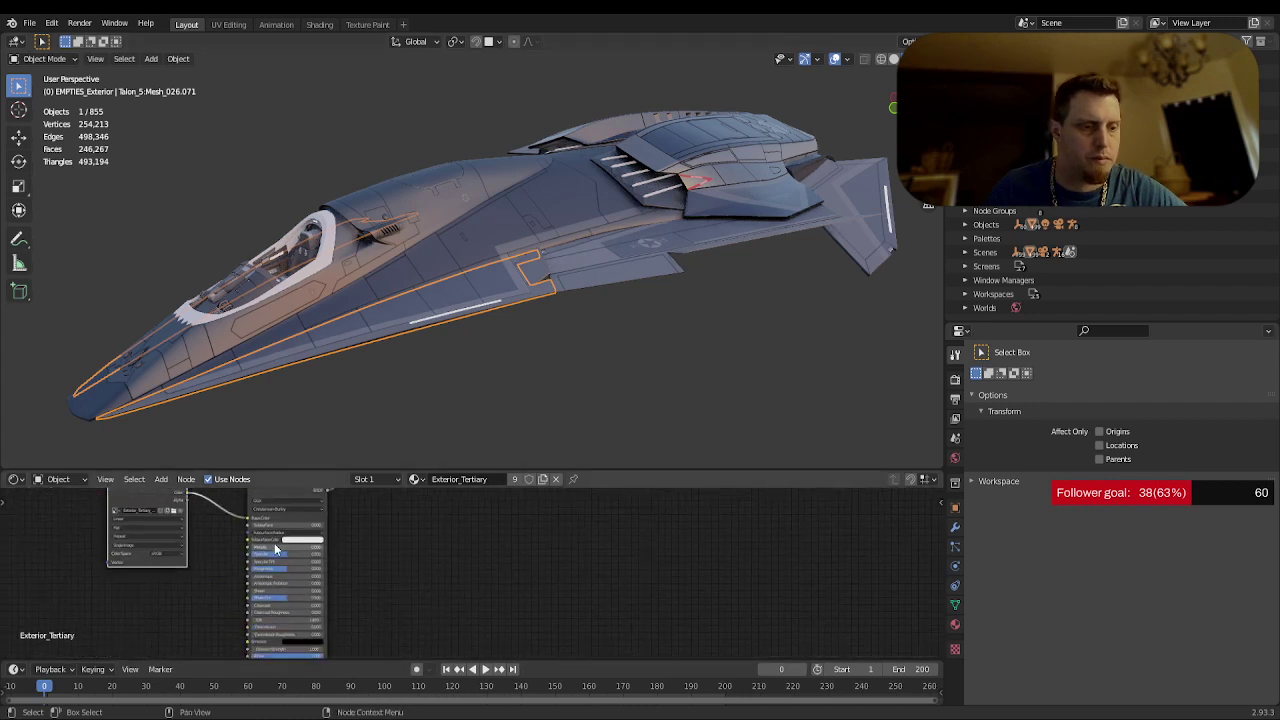
pyautogui.moveTo(285, 547); pyautogui.dragTo(300, 547)
# - Select the rear engine hull mesh Talon_5:Mesh_026.108 and move Exterior_Secondary's empty Image Texture node below the shader group
pyautogui.moveTo(553, 358)
pyautogui.mouseDown(button='middle')
pyautogui.moveTo(600, 306)
pyautogui.moveTo(591, 368)
pyautogui.moveTo(591, 331)
pyautogui.moveTo(637, 331)
pyautogui.moveTo(588, 363)
pyautogui.moveTo(681, 355)
pyautogui.moveTo(576, 357)
pyautogui.mouseUp(button='middle')
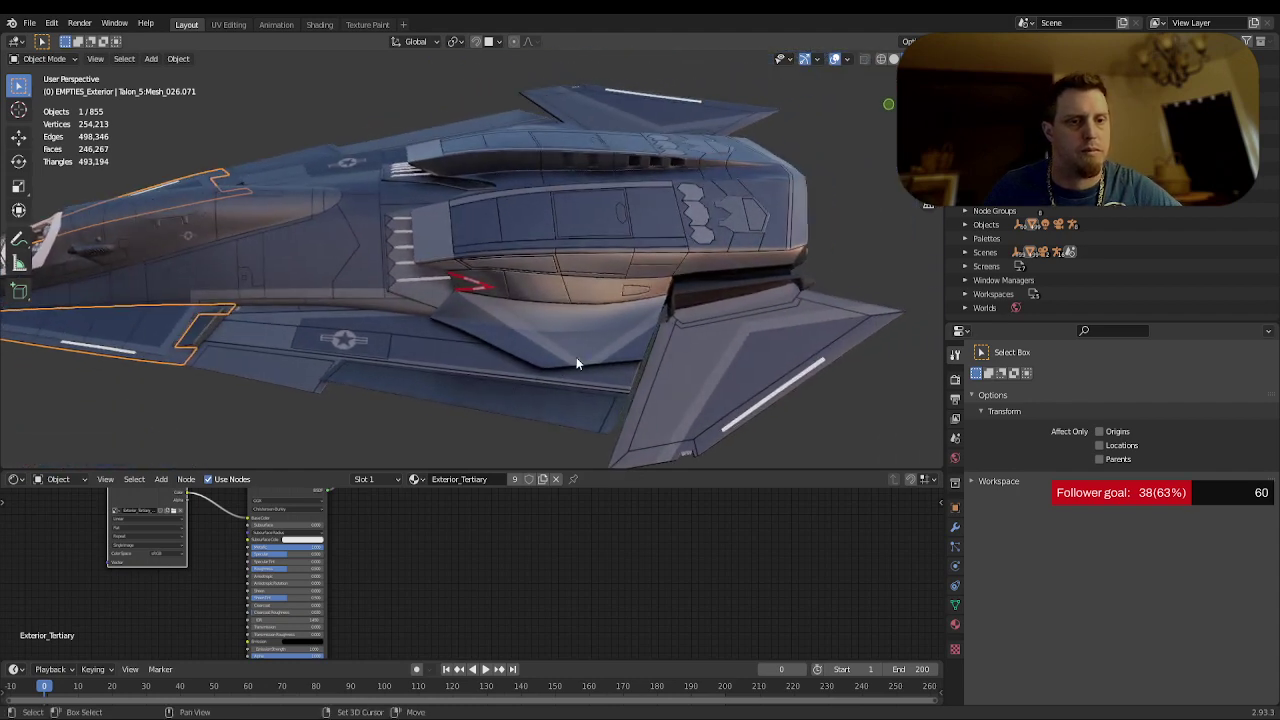
pyautogui.click(539, 228)
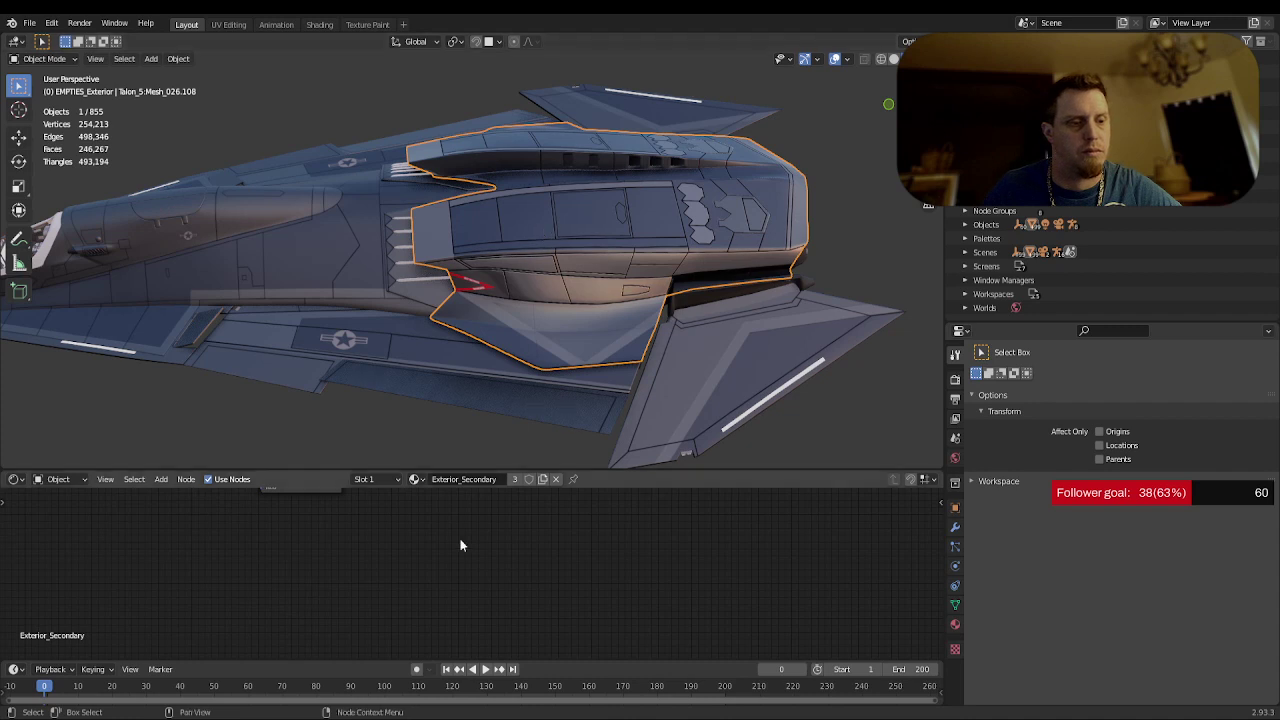
pyautogui.scroll(-6, 352, 575)
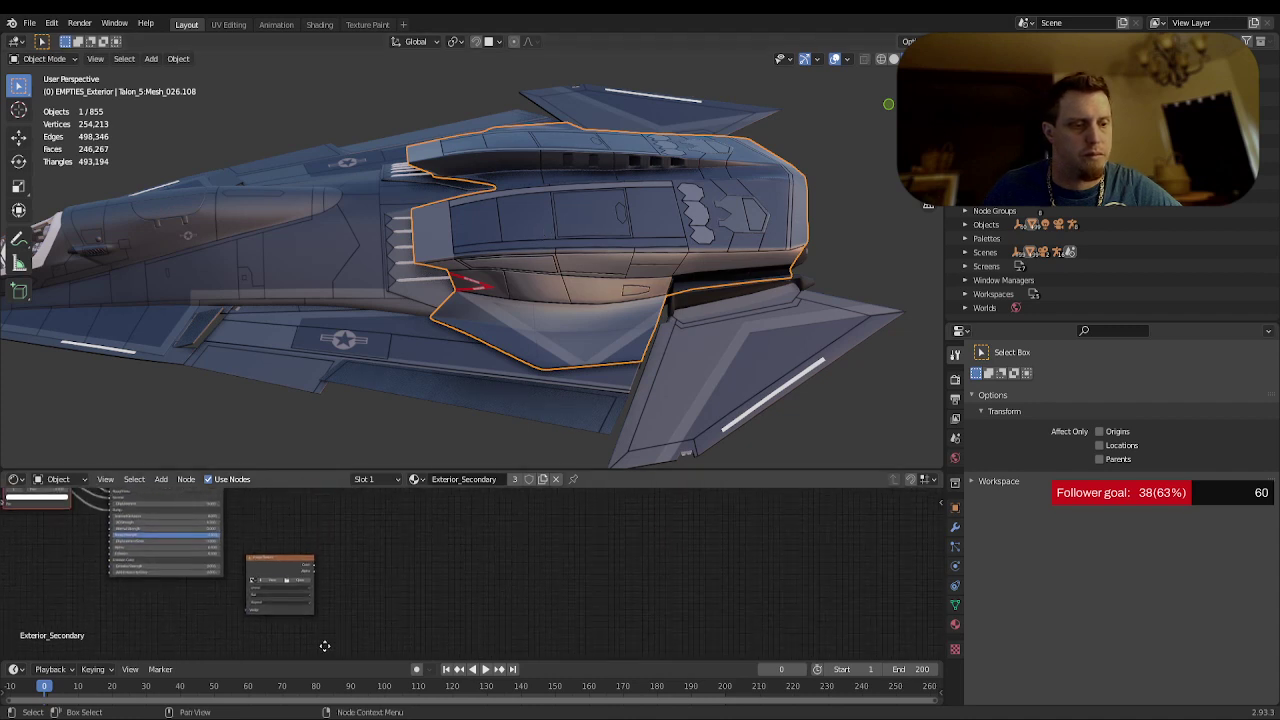
pyautogui.moveTo(272, 548); pyautogui.dragTo(131, 597)
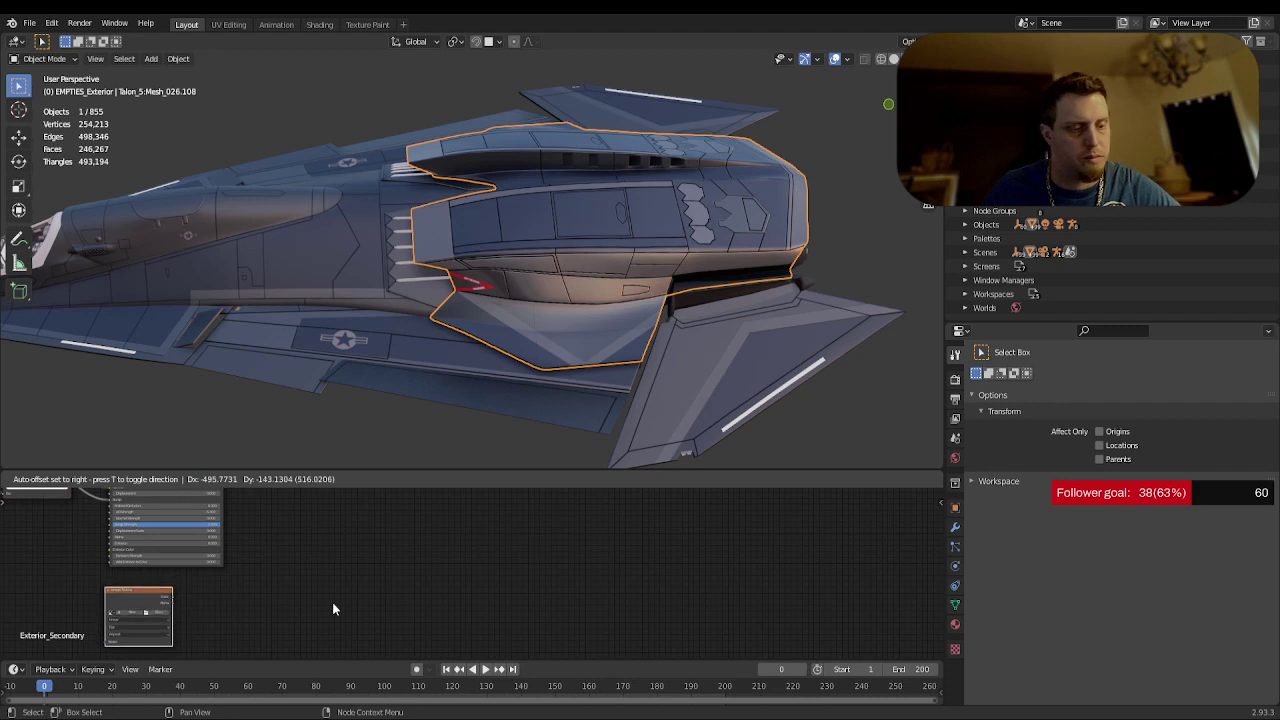
# - Add a Principled BSDF node to Exterior_Secondary and place it beside the Image Texture node
pyautogui.moveTo(333, 608); pyautogui.dragTo(332, 602)
pyautogui.hotkey('shift', 'a')
pyautogui.moveTo(332, 602)
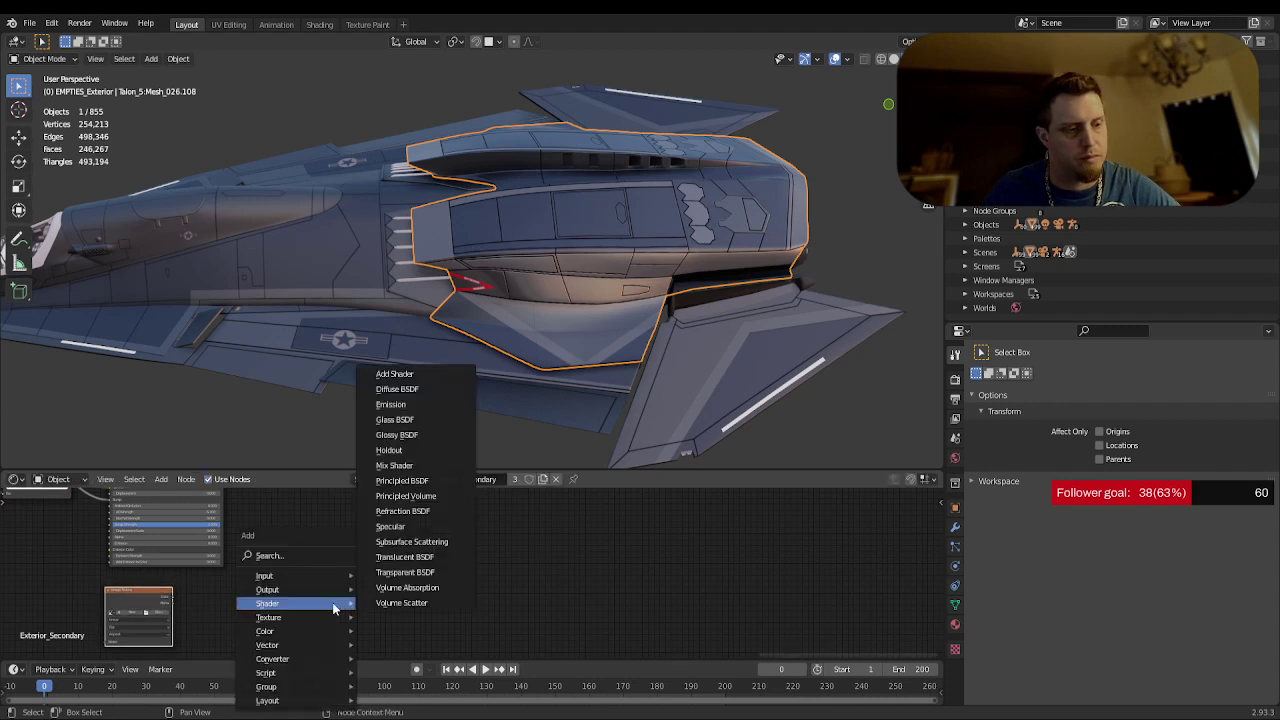
pyautogui.click(418, 467)
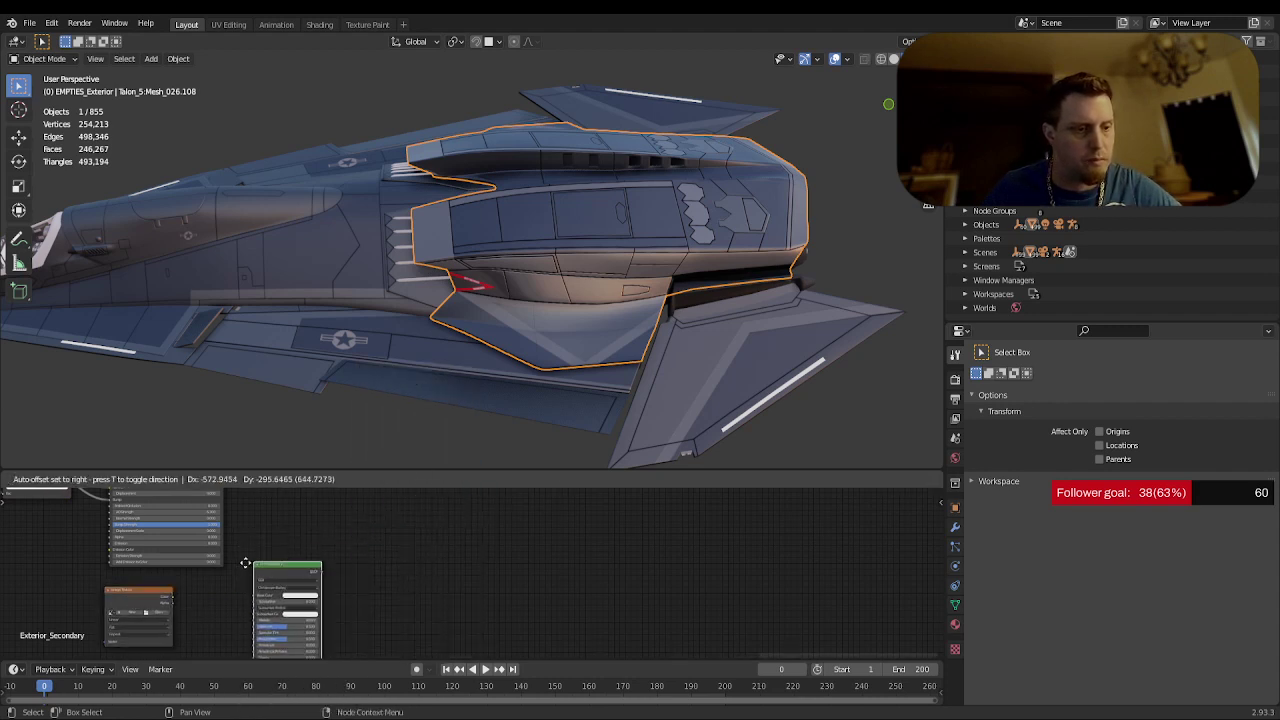
pyautogui.click(210, 584)
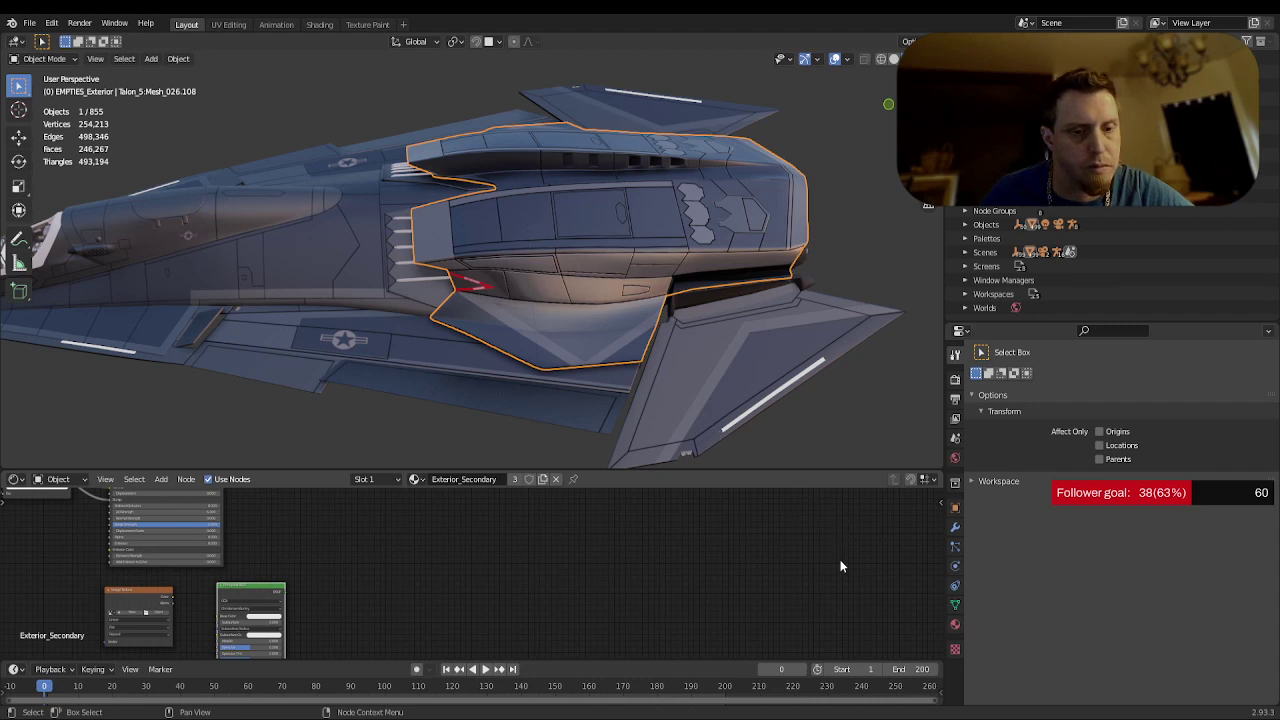
# - Load Exterior_Secondary_Albedo.png into the Image Texture node and link its color to the Principled BSDF's Base Color
pyautogui.click(172, 600)
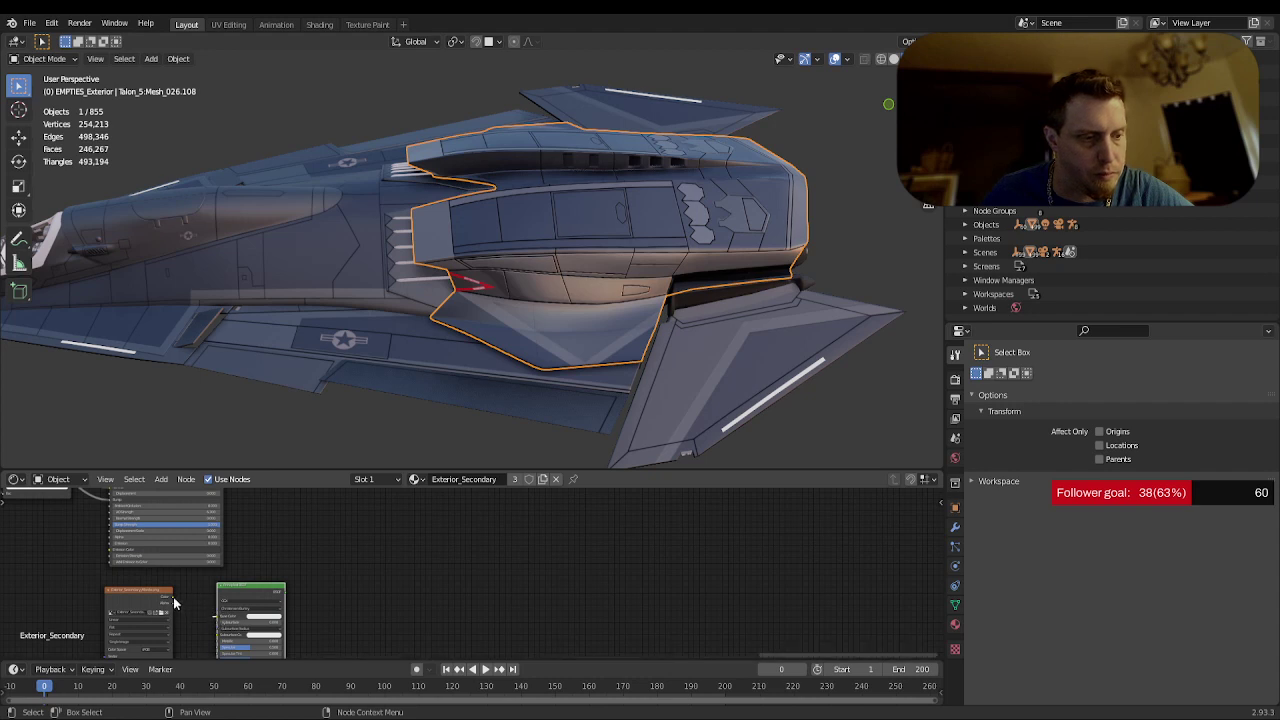
pyautogui.moveTo(172, 595); pyautogui.dragTo(222, 615)
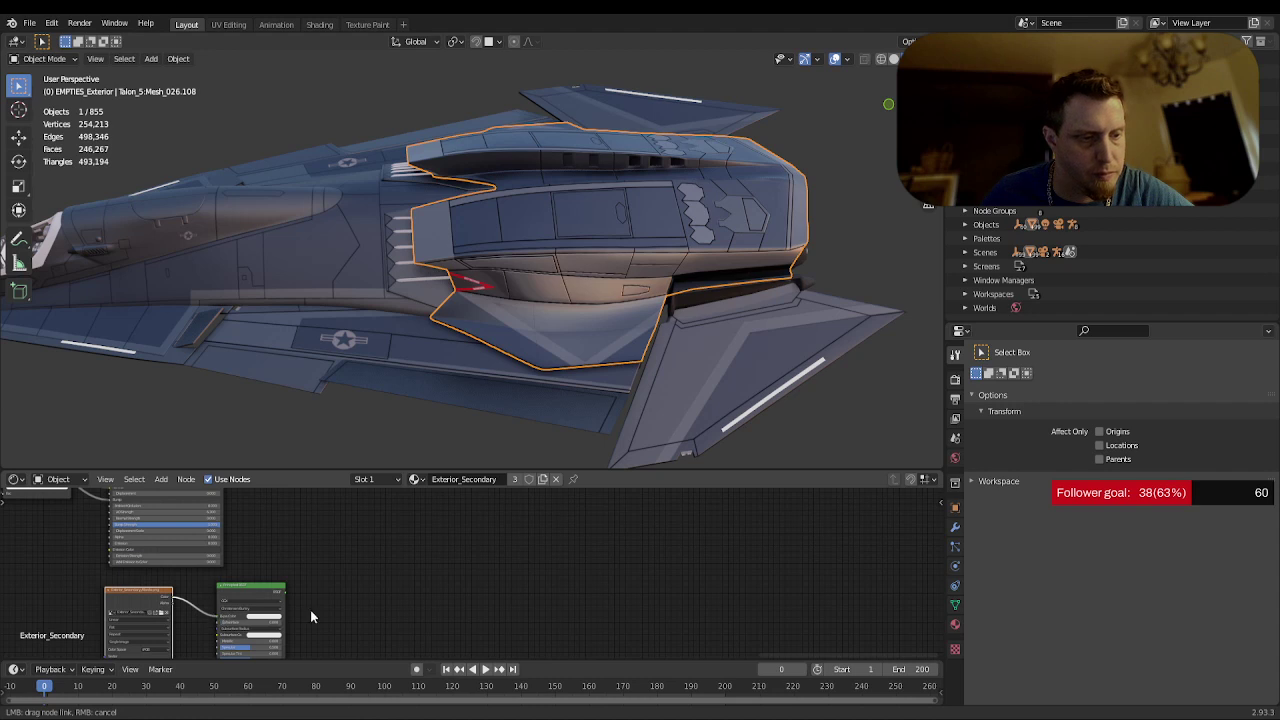
pyautogui.moveTo(310, 617); pyautogui.dragTo(318, 608)
# - In a maximized node editor, set Exterior_Secondary's Metallic to 1 and connect the Principled BSDF to the Material Output surface
pyautogui.hotkey('ctrl', 'space')
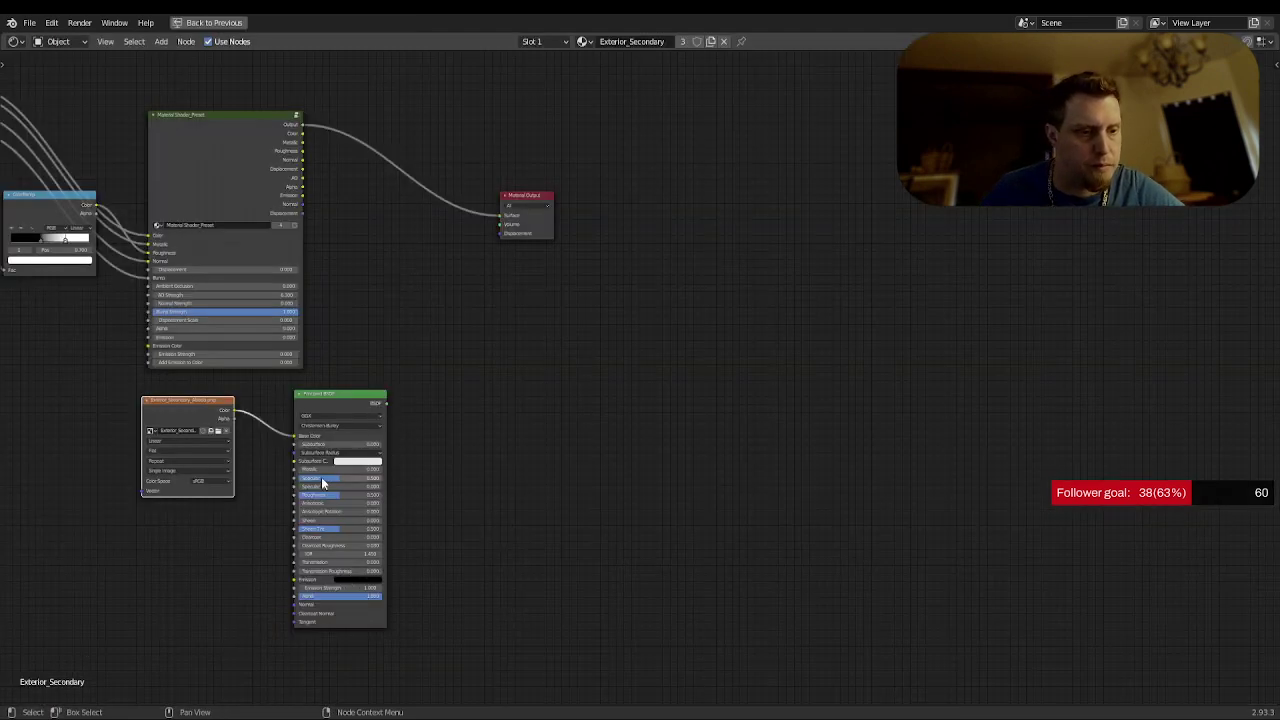
pyautogui.click(350, 469)
pyautogui.write('1')
pyautogui.press('Return')
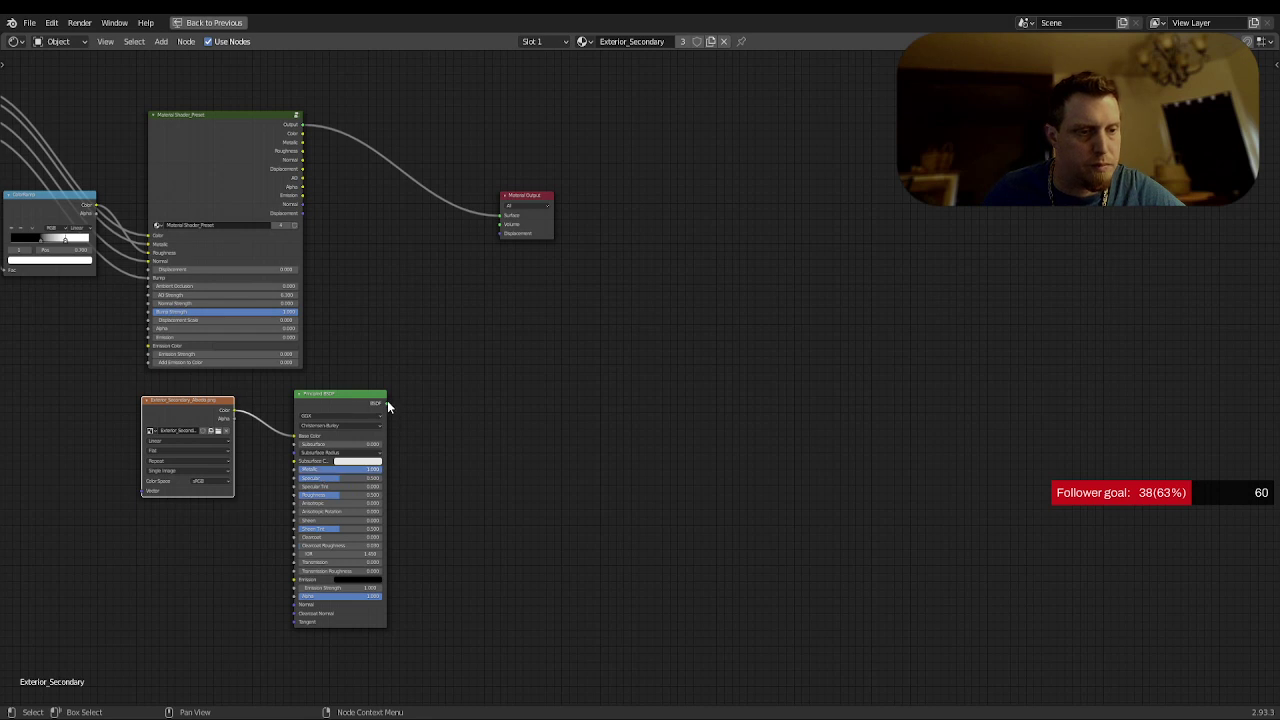
pyautogui.moveTo(386, 401); pyautogui.dragTo(504, 218)
pyautogui.hotkey('ctrl', 'space')
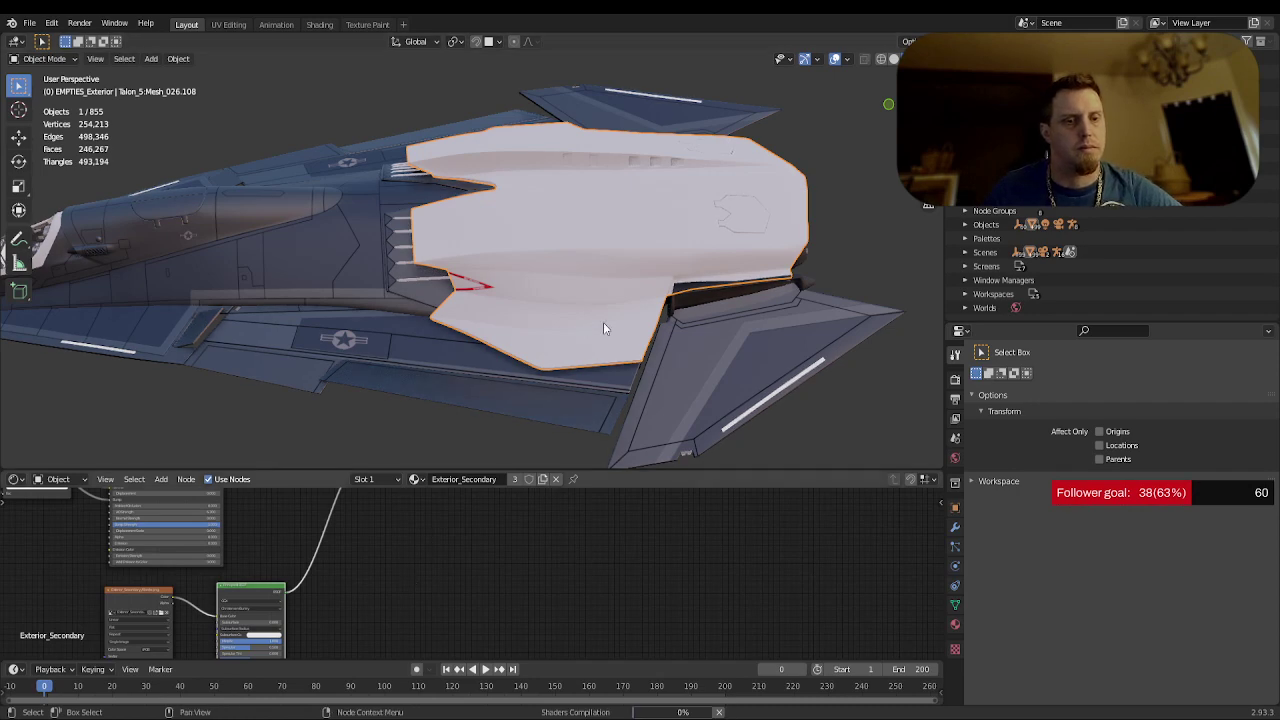
# - Display the object modifiers and check those on the rear engine hull and on BODYTop_Exterior
pyautogui.moveTo(603, 328)
pyautogui.mouseDown(button='middle')
pyautogui.moveTo(611, 310)
pyautogui.moveTo(541, 295)
pyautogui.moveTo(570, 360)
pyautogui.moveTo(630, 340)
pyautogui.moveTo(628, 362)
pyautogui.moveTo(626, 266)
pyautogui.moveTo(746, 266)
pyautogui.moveTo(469, 403)
pyautogui.moveTo(614, 318)
pyautogui.moveTo(452, 246)
pyautogui.moveTo(640, 252)
pyautogui.moveTo(390, 248)
pyautogui.moveTo(486, 240)
pyautogui.moveTo(620, 249)
pyautogui.moveTo(274, 277)
pyautogui.moveTo(560, 240)
pyautogui.moveTo(626, 320)
pyautogui.mouseUp(button='middle')
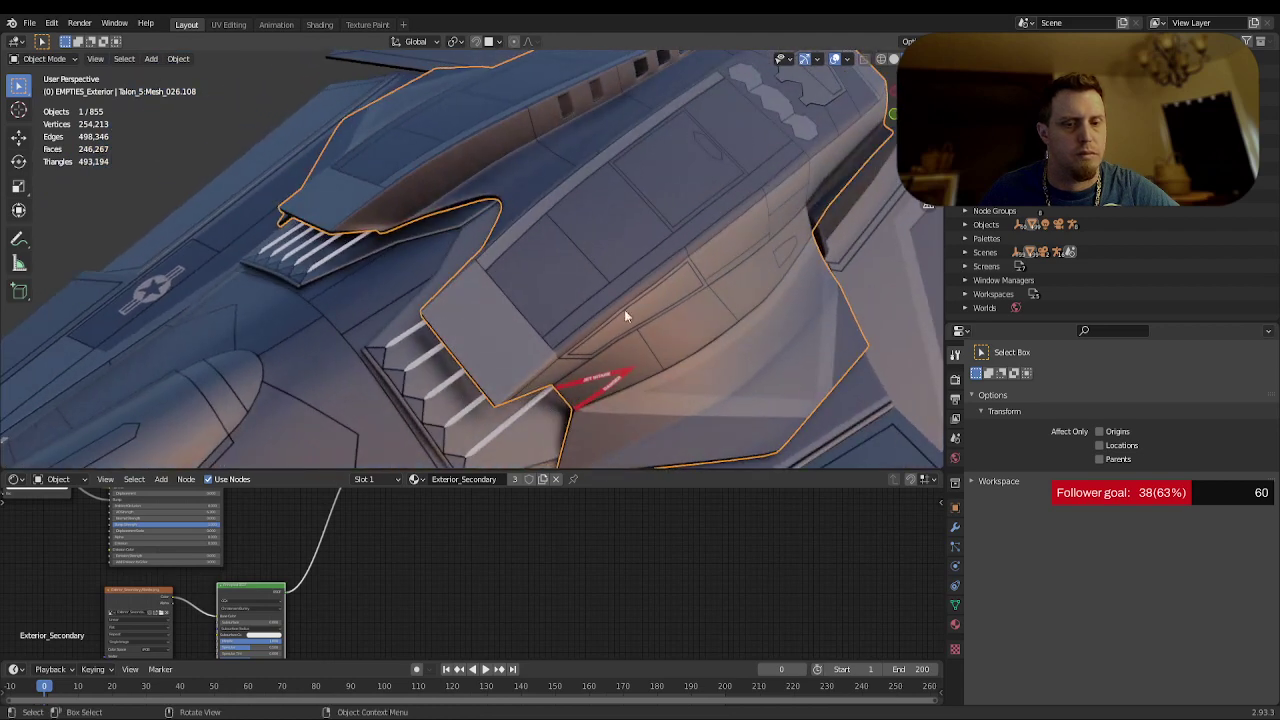
pyautogui.click(955, 529)
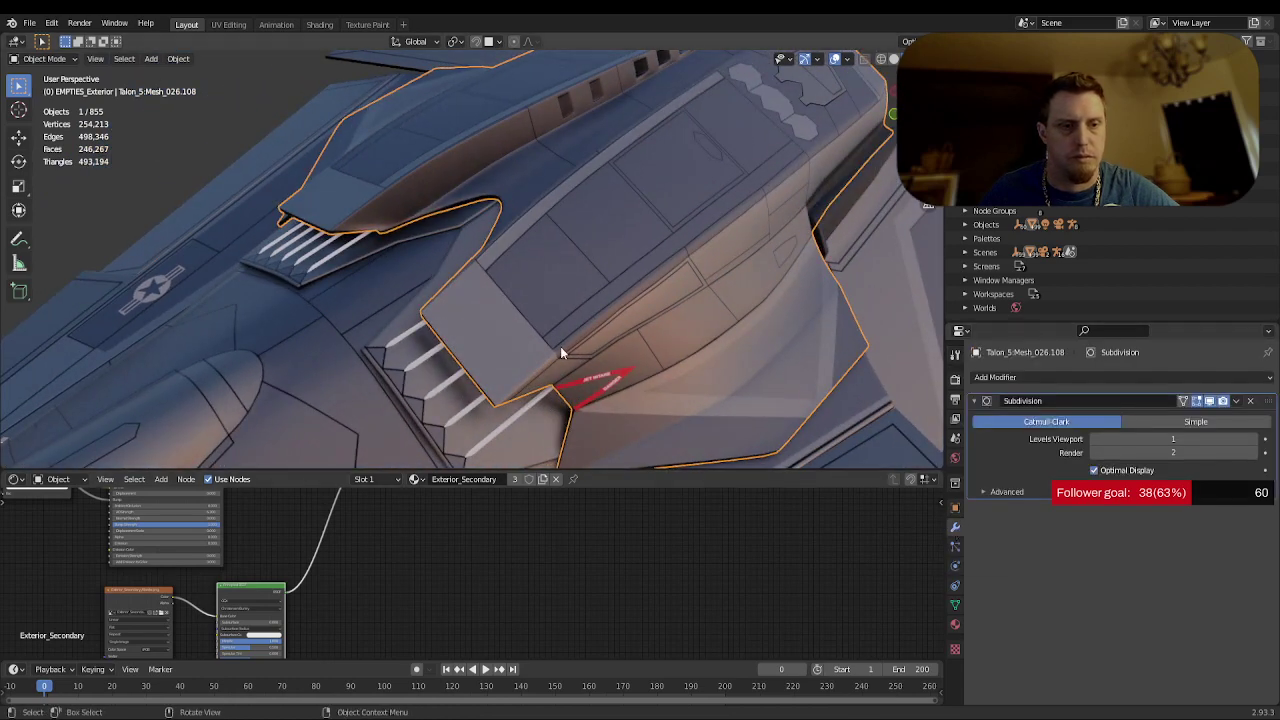
pyautogui.click(287, 350)
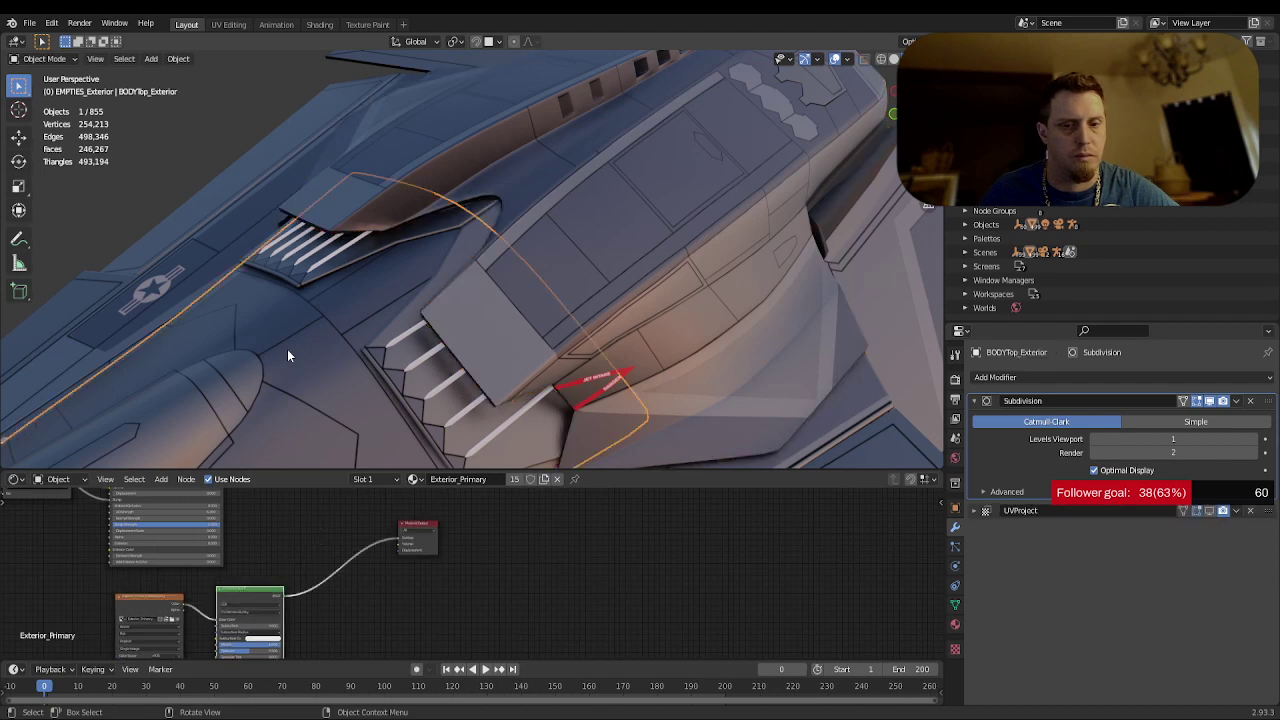
pyautogui.scroll(-5, 389, 333)
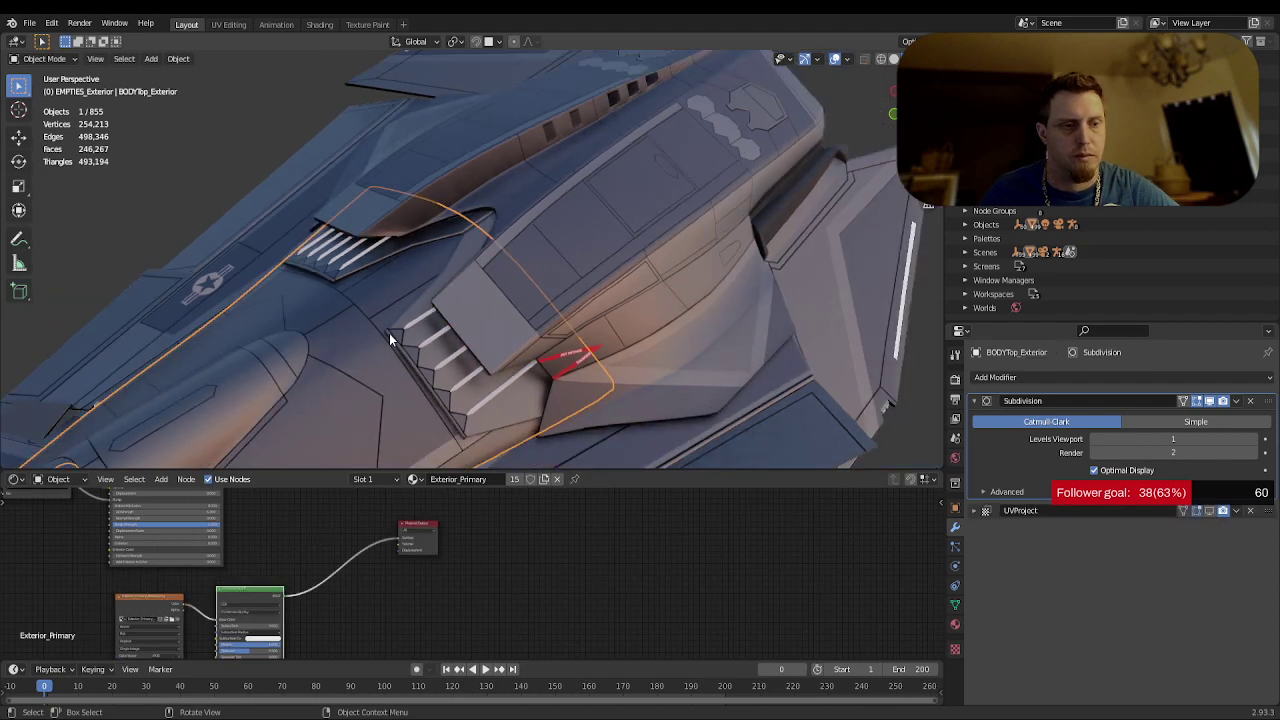
# - Select mesh Talon_5:Mesh_026.109 on the ship's underside and move Exterior_Quaternary's empty Image Texture node below the shader group
pyautogui.moveTo(389, 333); pyautogui.dragTo(548, 300, button='middle')
pyautogui.click(550, 326)
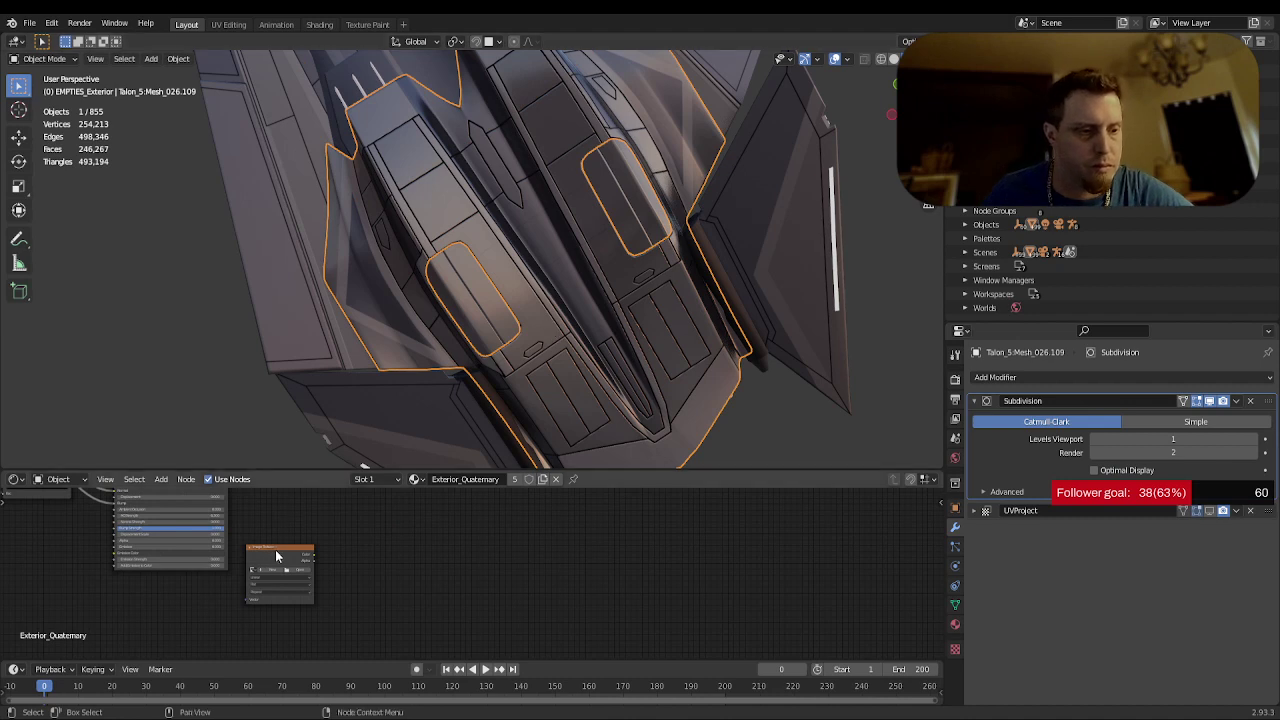
pyautogui.moveTo(276, 554); pyautogui.dragTo(148, 606)
# - Create a blank 4096 × 4096 px image named Exterior_Quaternary_Albedo in the Image Texture node
pyautogui.click(148, 605)
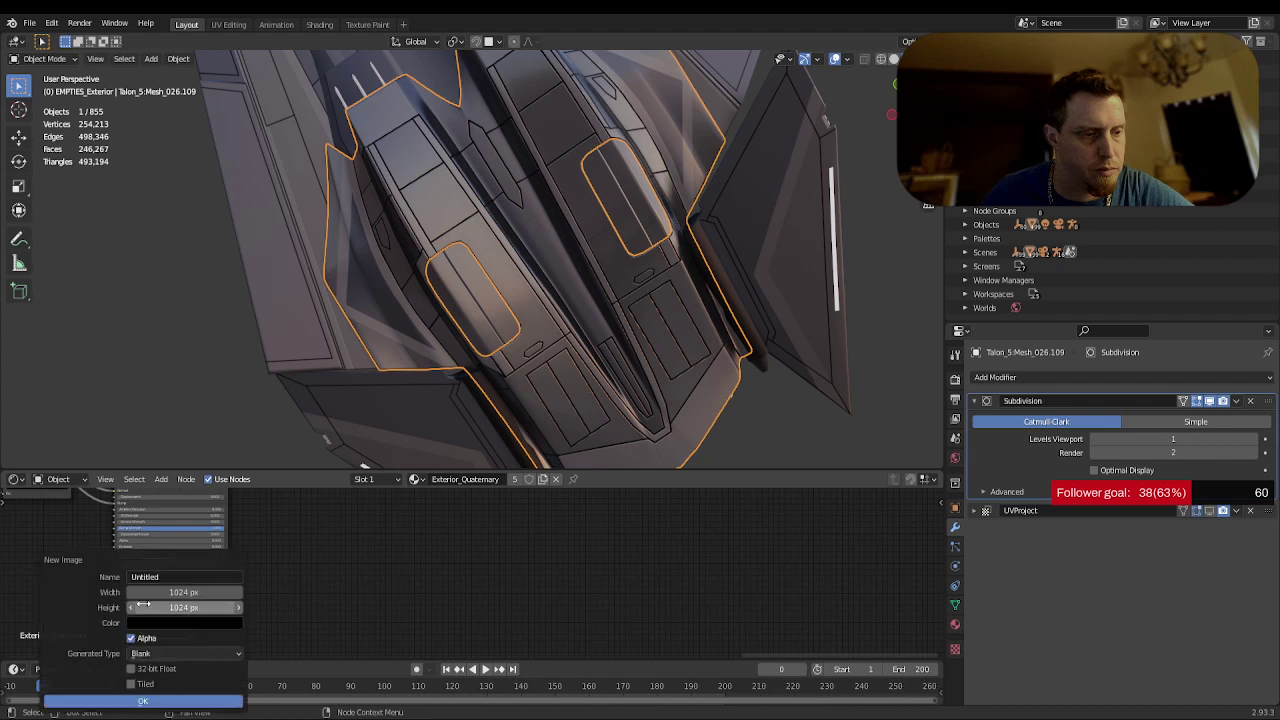
pyautogui.click(162, 578)
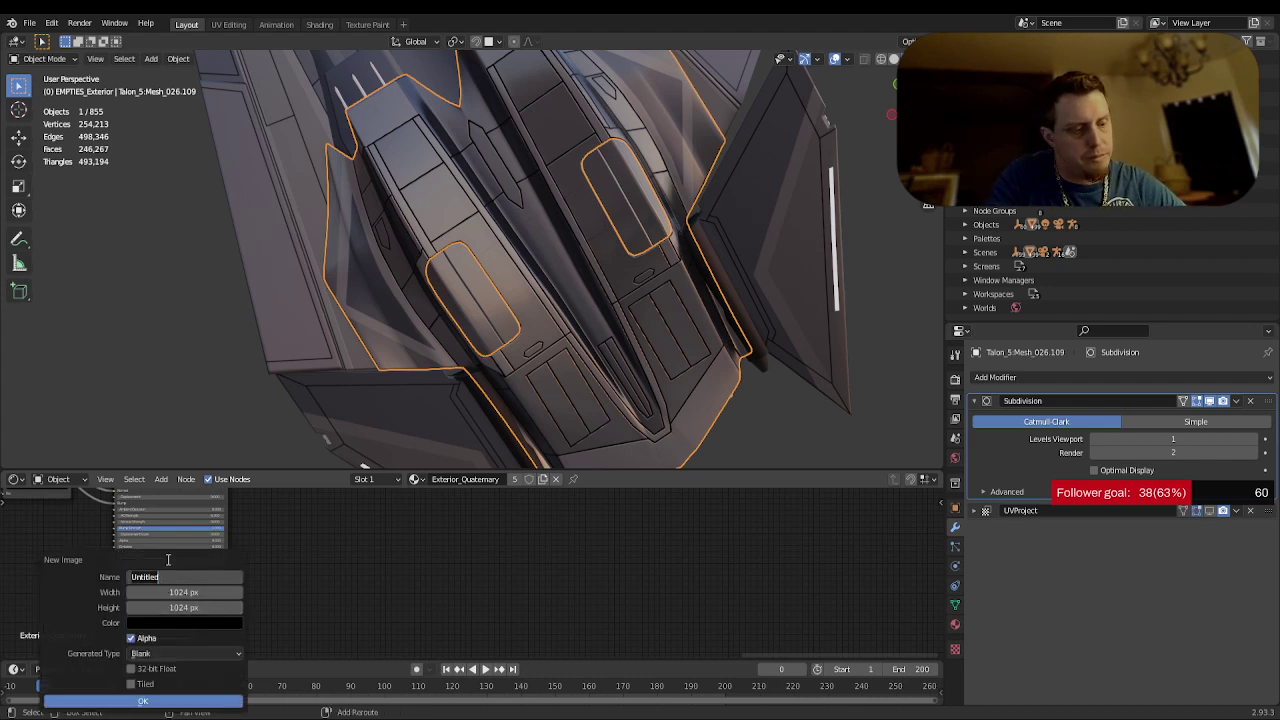
pyautogui.write('Ex')
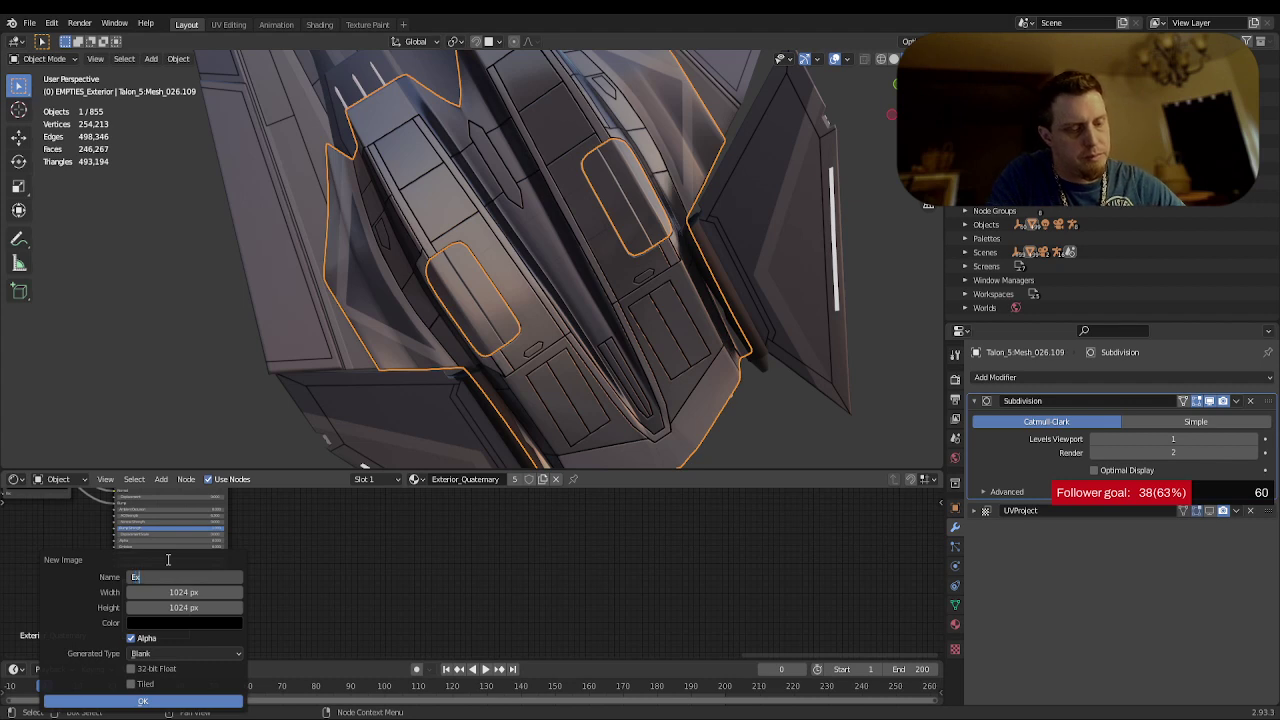
pyautogui.write('terior_')
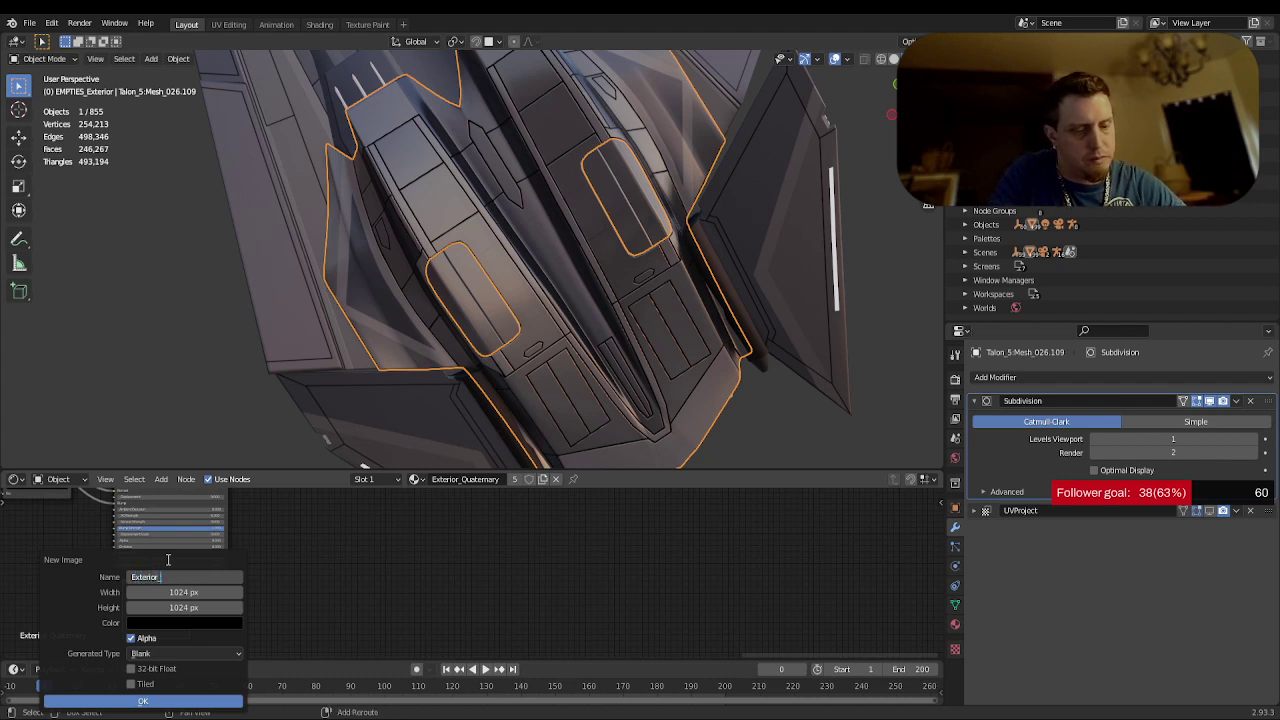
pyautogui.write('Quatern')
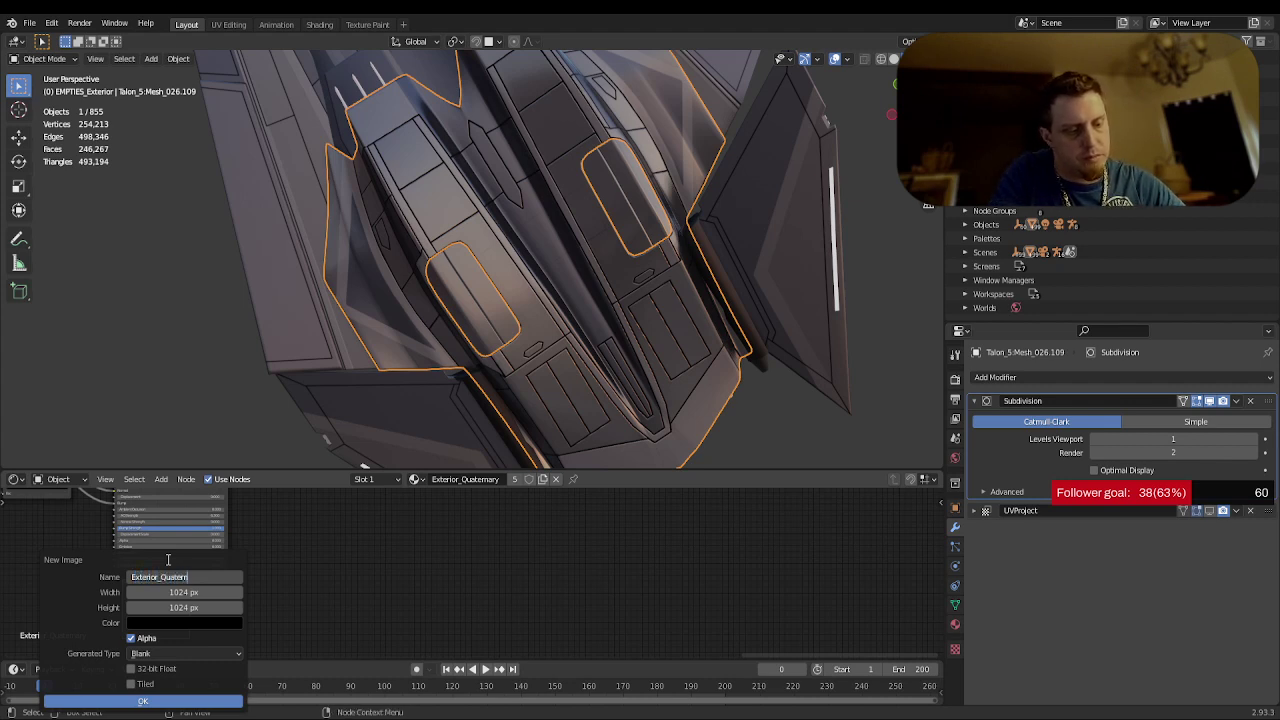
pyautogui.write('ary_')
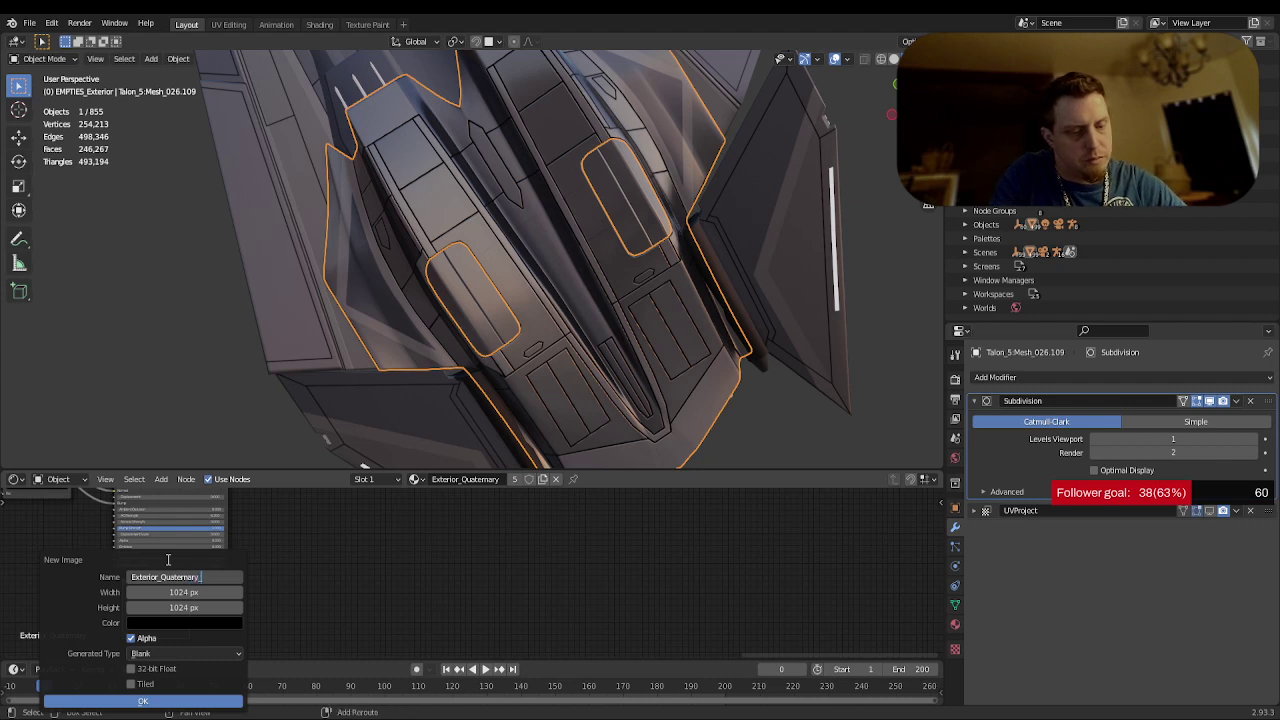
pyautogui.write('Albedo')
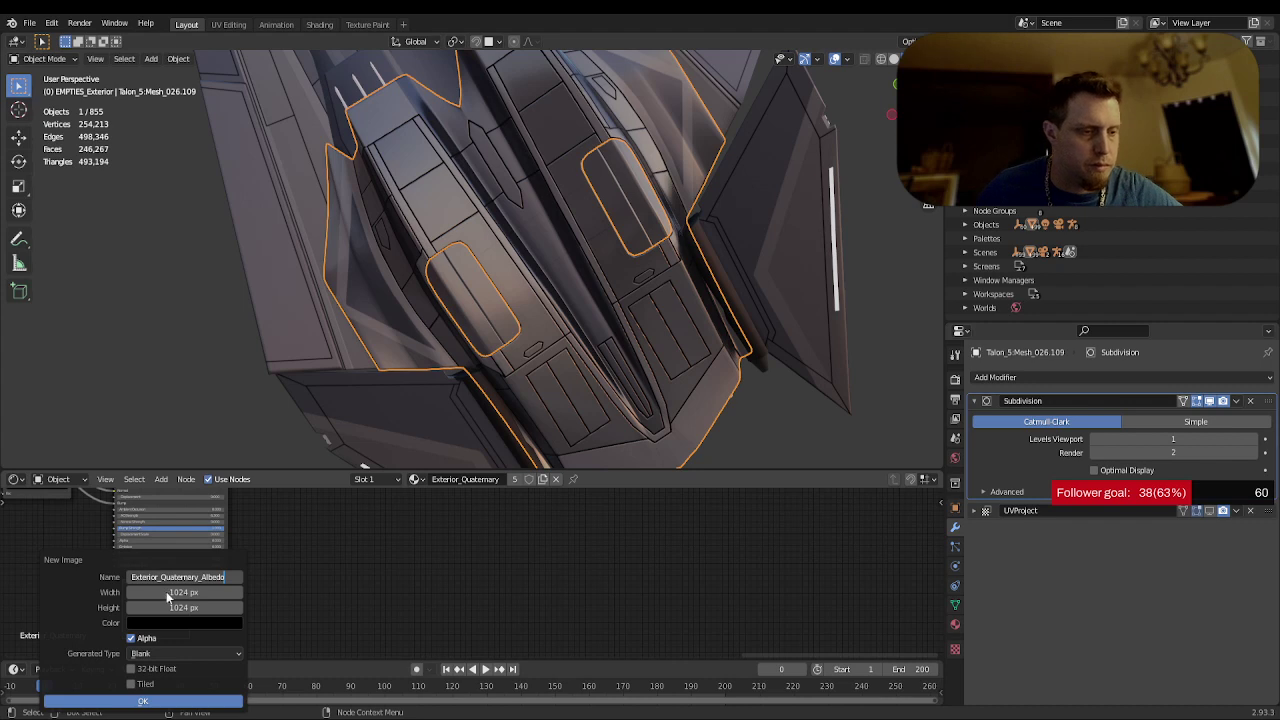
pyautogui.click(166, 591)
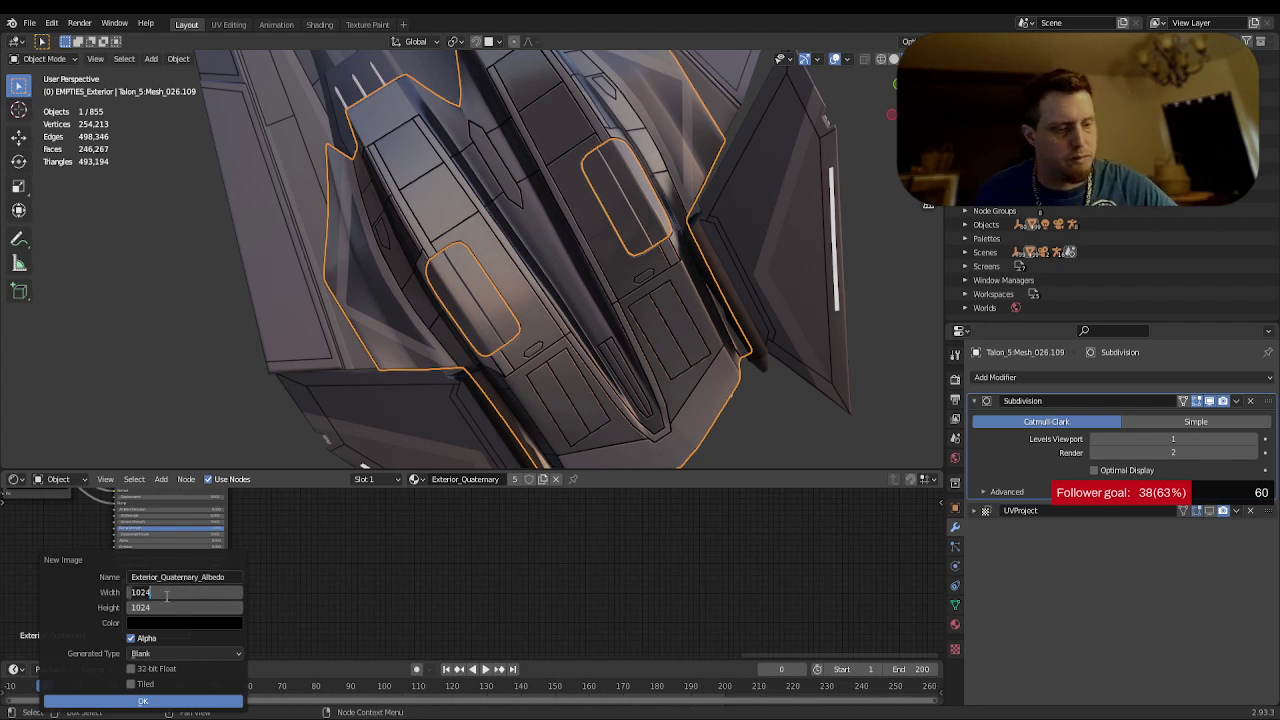
pyautogui.write('4096')
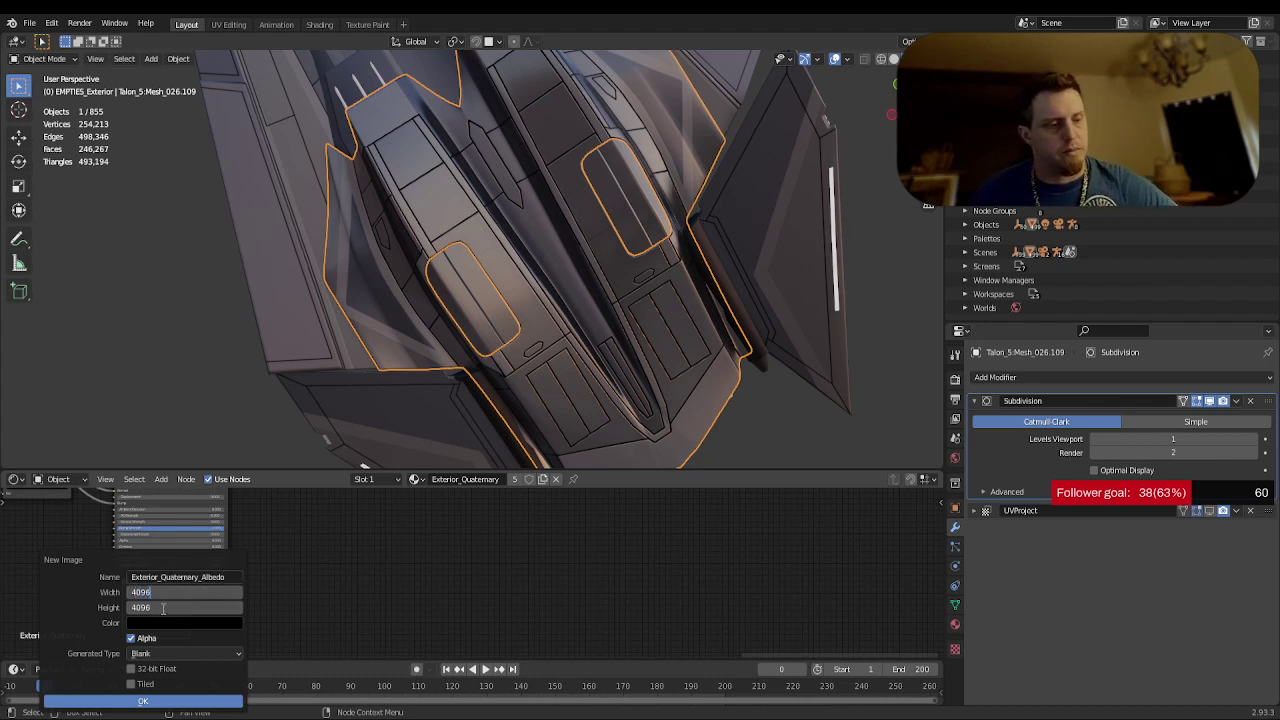
pyautogui.press('Return')
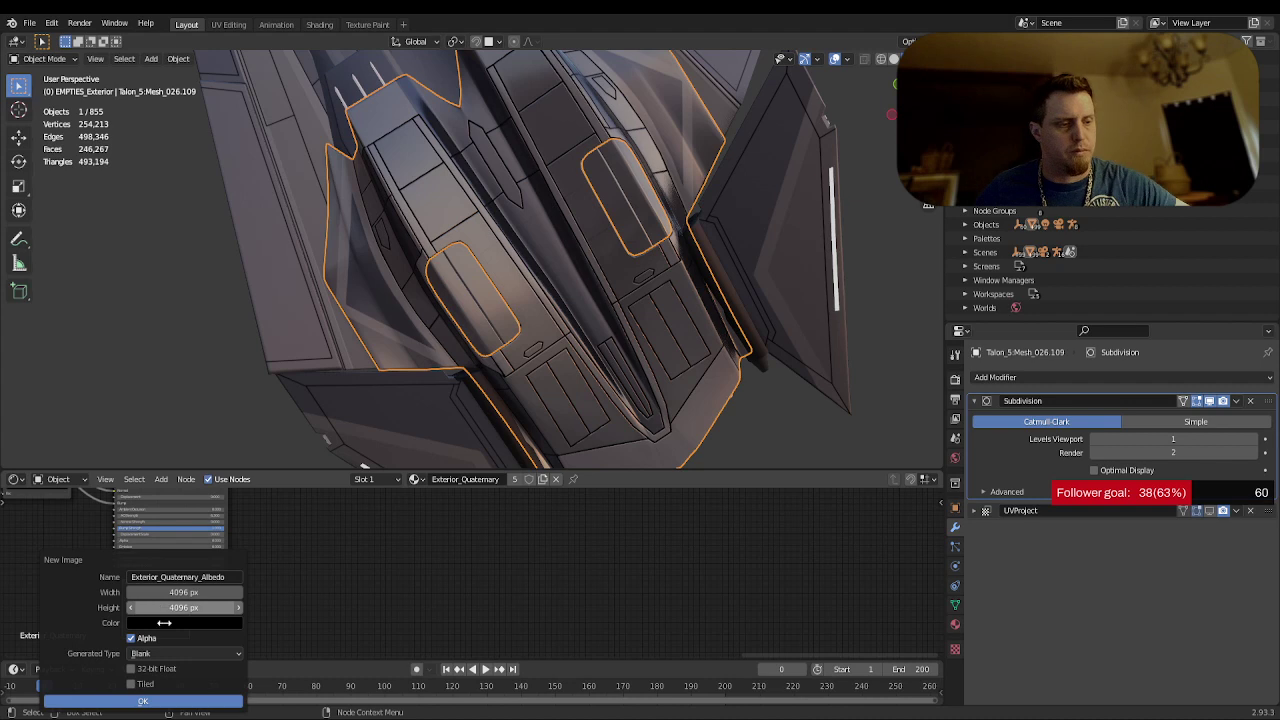
pyautogui.click(129, 703)
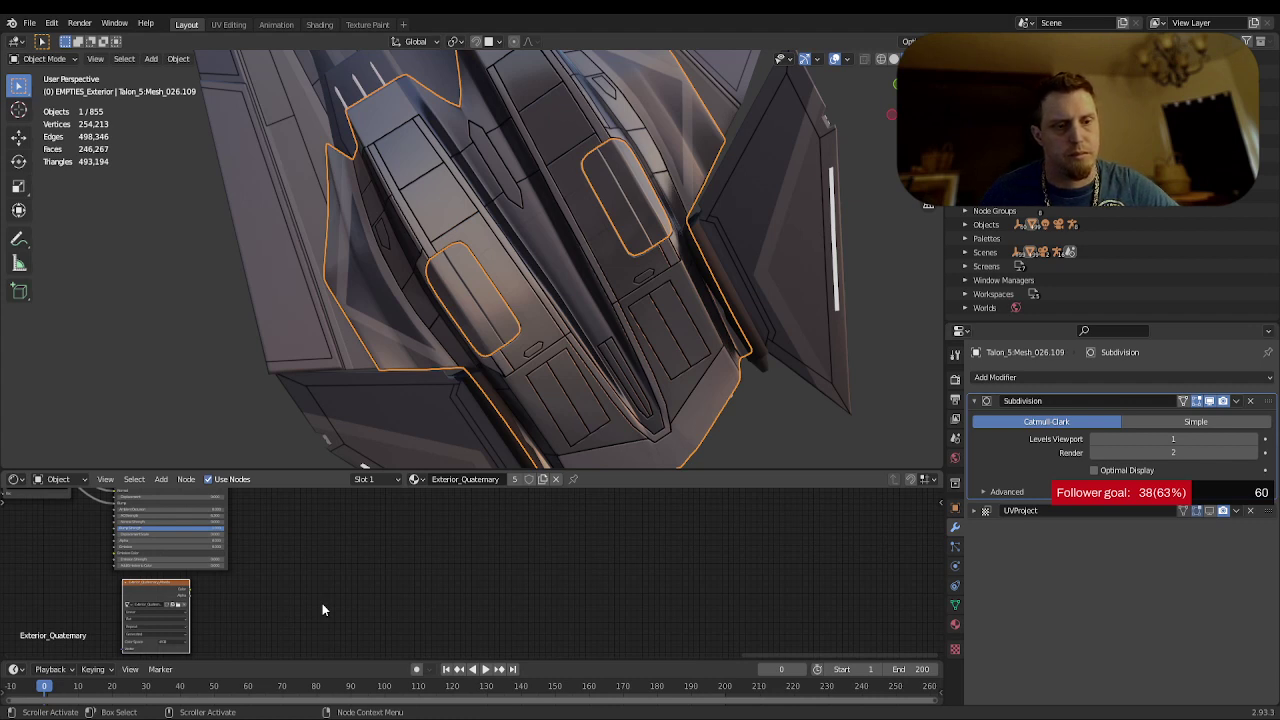
# - Remove the UVProject modifier from Talon_5:Mesh_026.109
pyautogui.click(1250, 511)
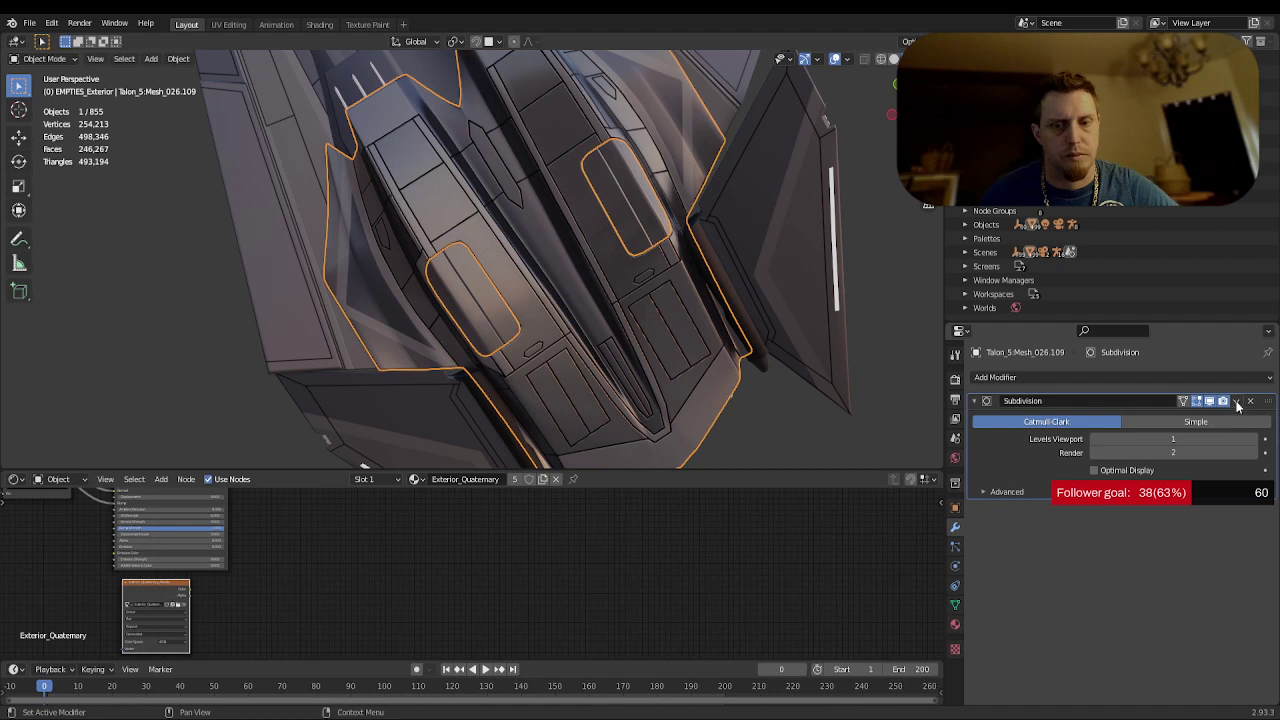
pyautogui.scroll(-2, 267, 586)
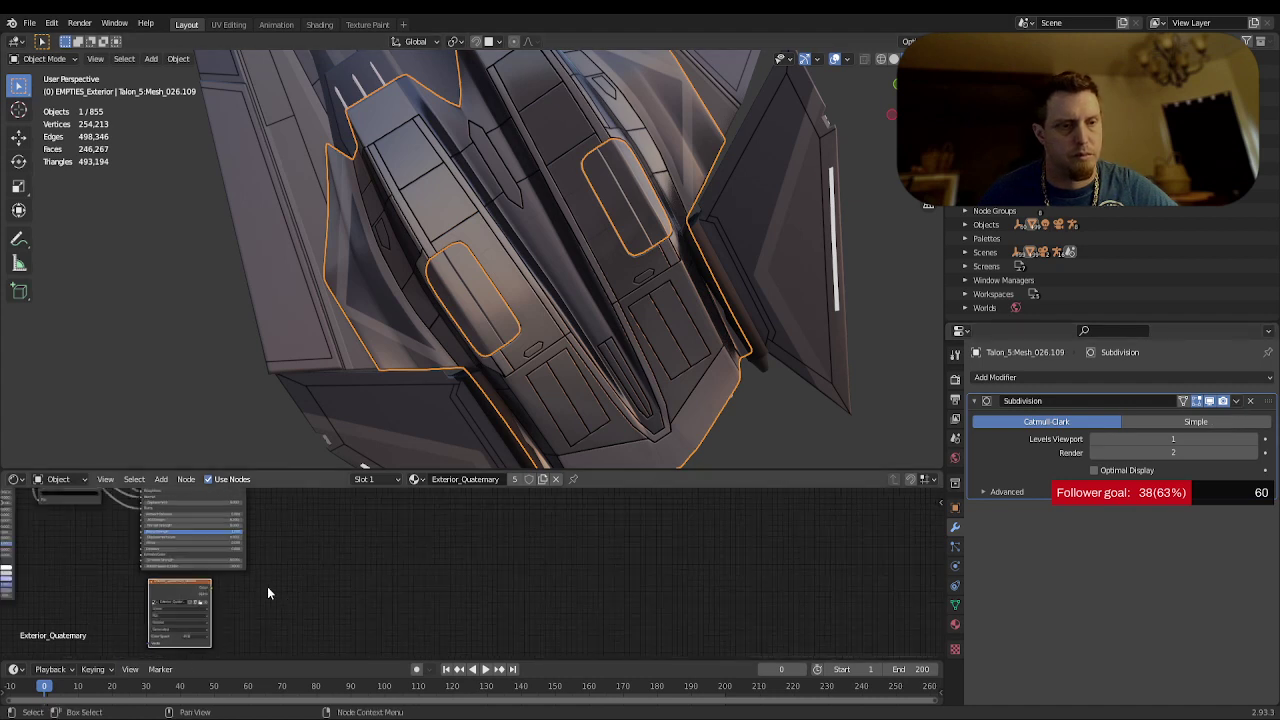
pyautogui.moveTo(285, 592); pyautogui.dragTo(287, 558, button='middle')
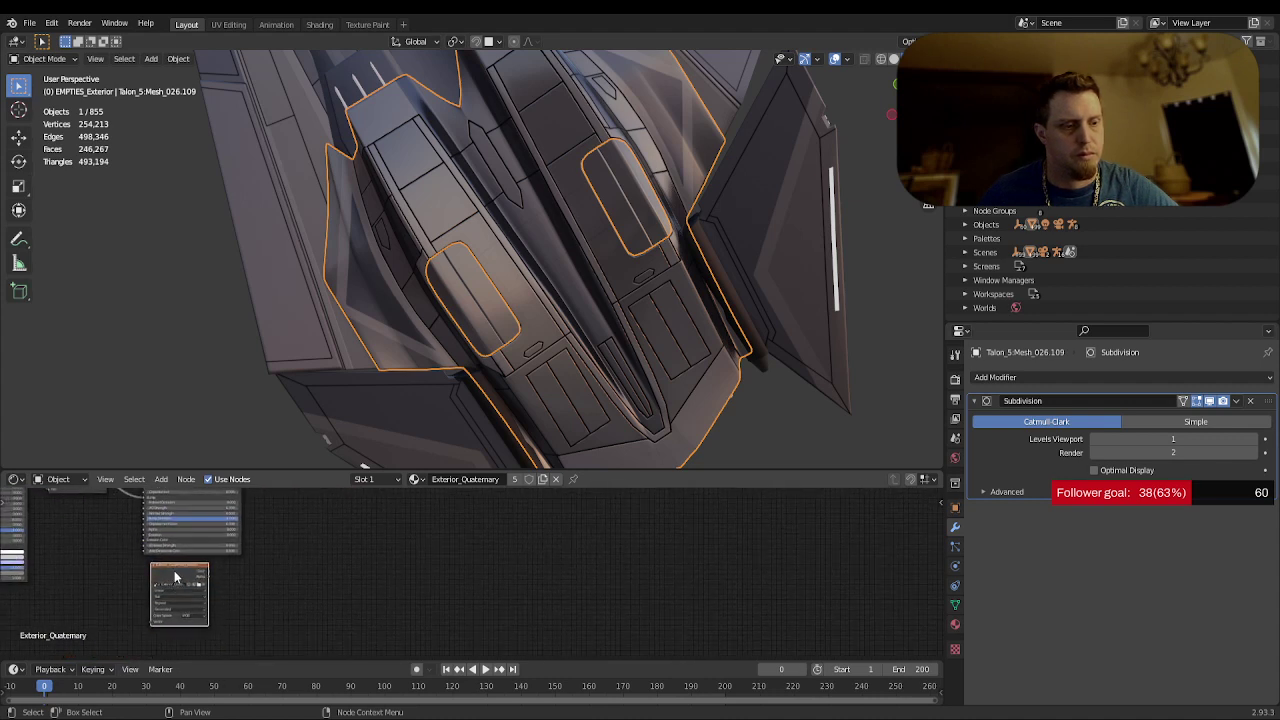
# - Show the Exterior_Quaternary_Albedo image behind the UV layout of Talon_5:Mesh_026.109 in the UV Editing workspace
pyautogui.click(225, 25)
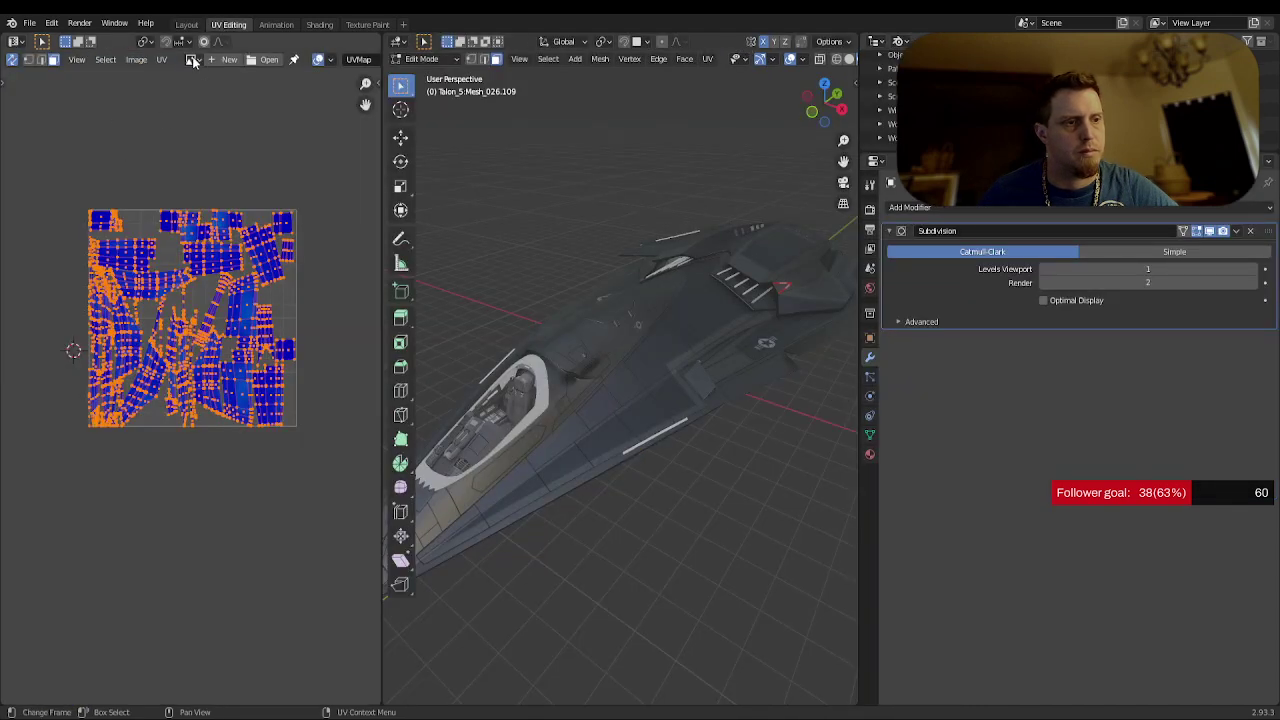
pyautogui.click(192, 60)
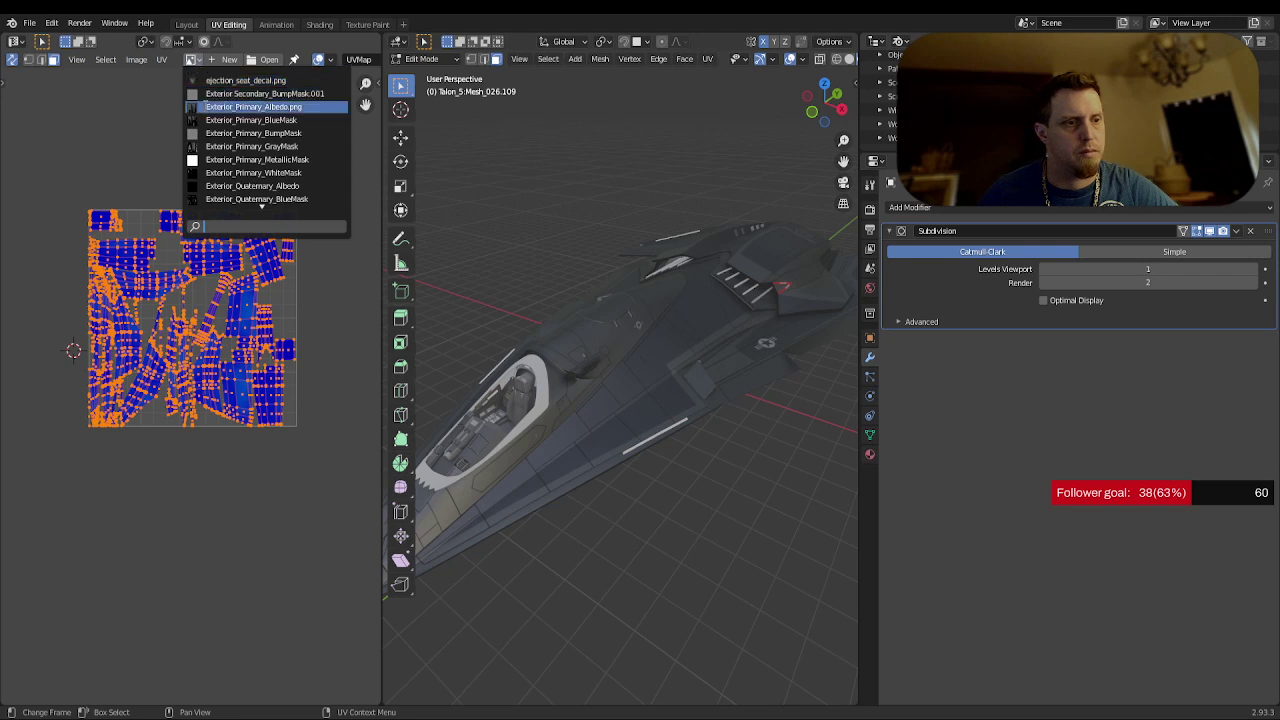
pyautogui.scroll(-5, 203, 113)
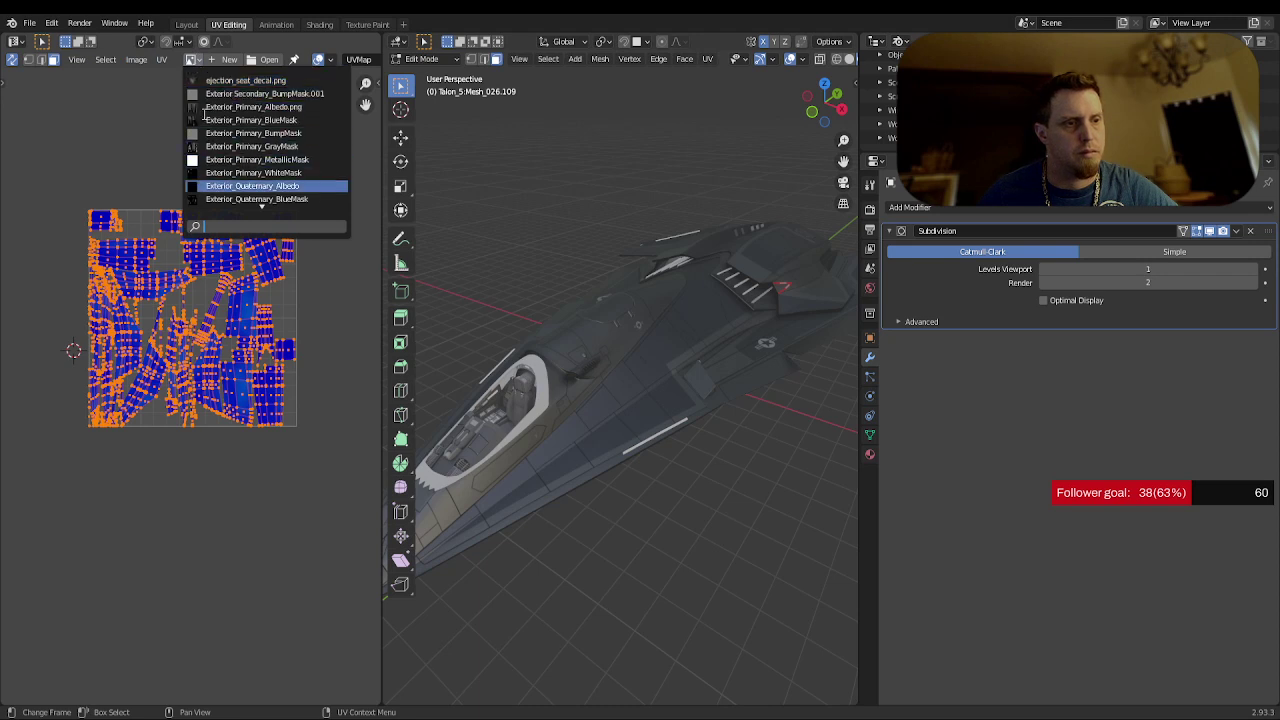
pyautogui.click(220, 187)
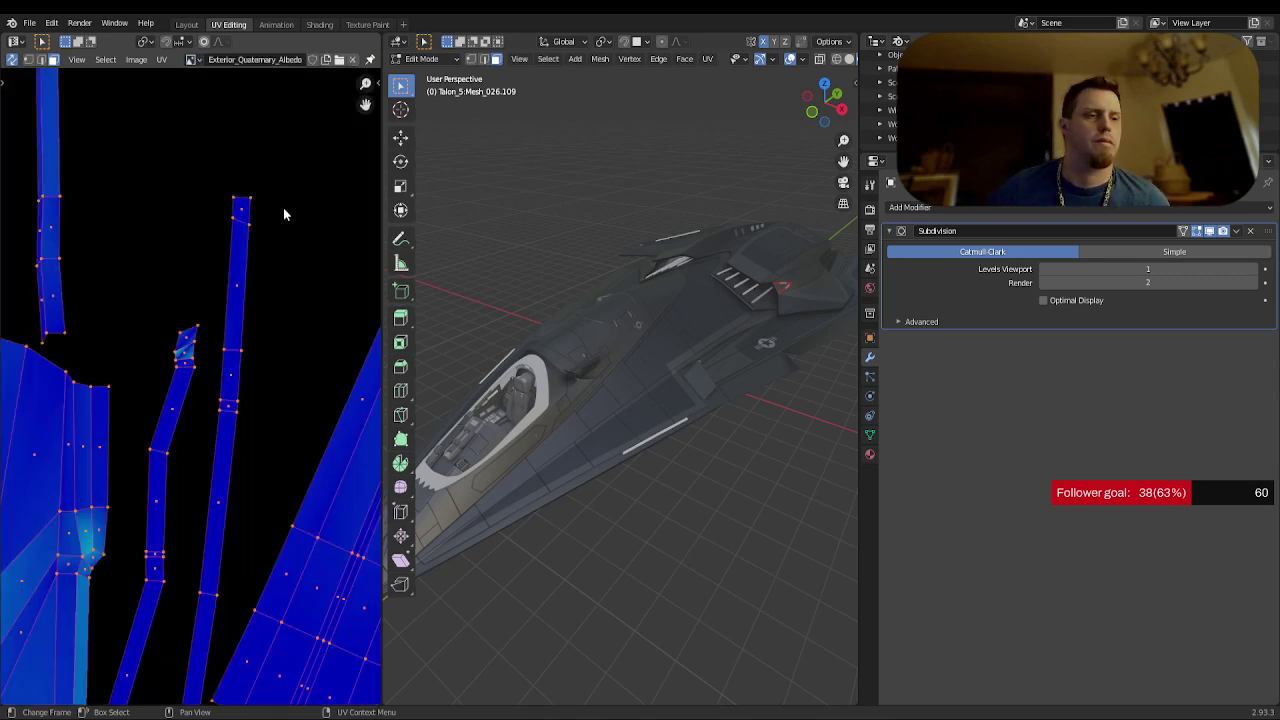
pyautogui.scroll(-5, 302, 214)
pyautogui.press('a')
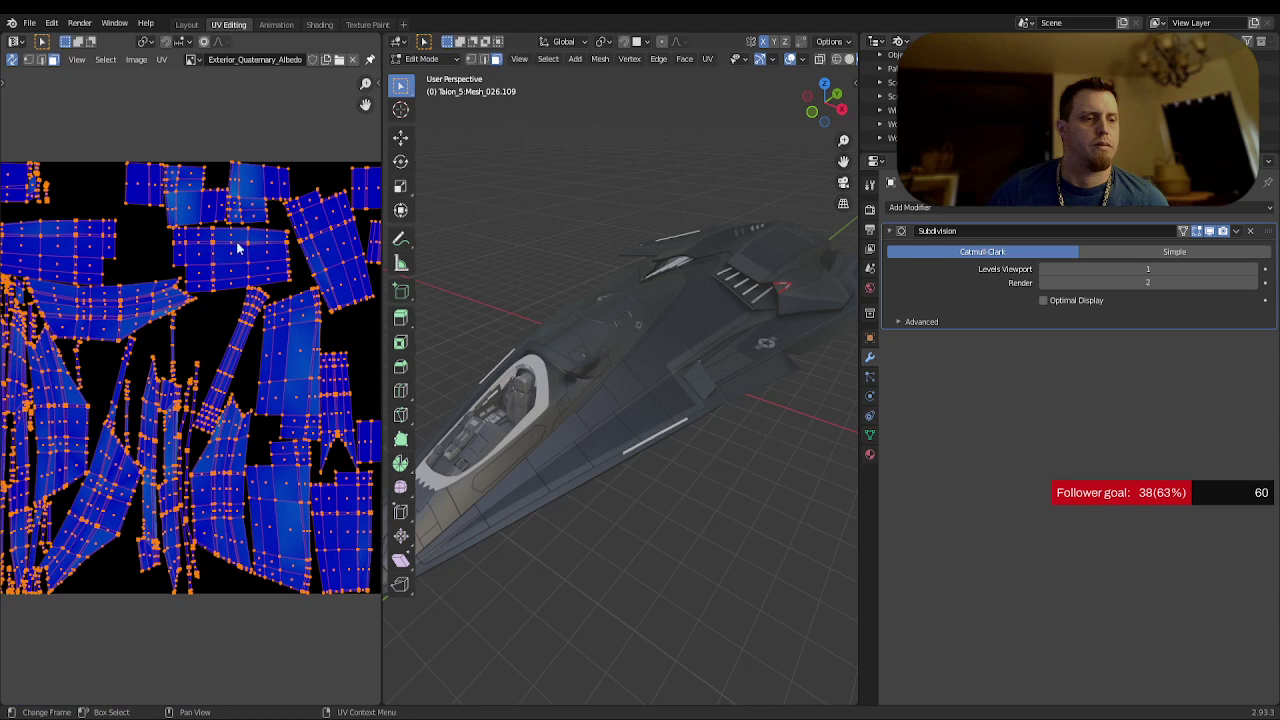
pyautogui.press('Home')
pyautogui.scroll(2, 233, 260)
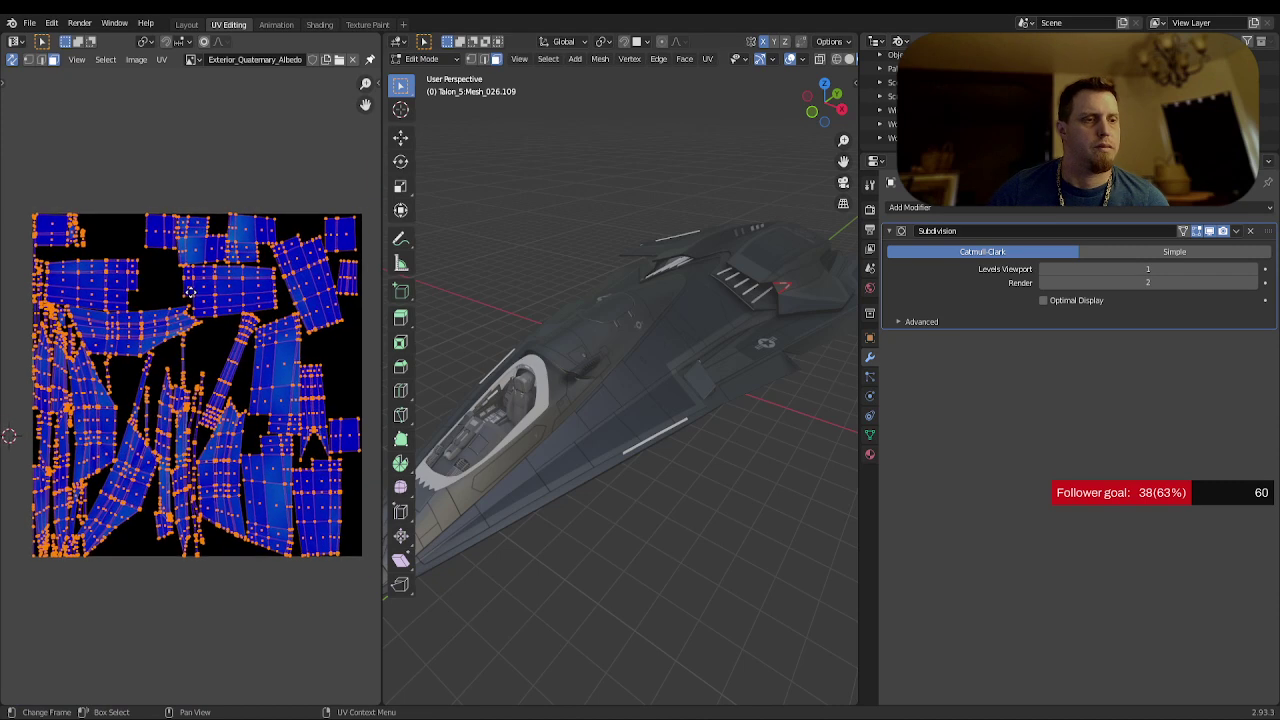
# - Return to the Layout workspace and set the render engine to Cycles to access the bake settings
pyautogui.click(186, 24)
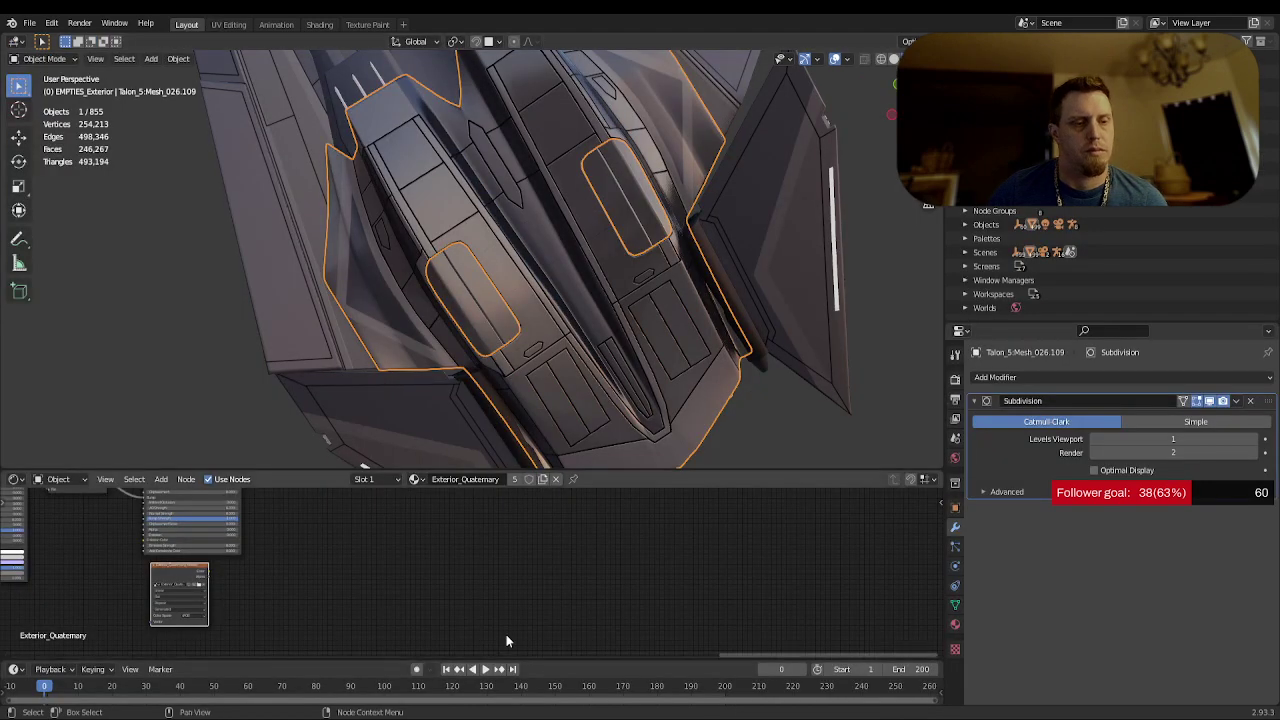
pyautogui.click(955, 382)
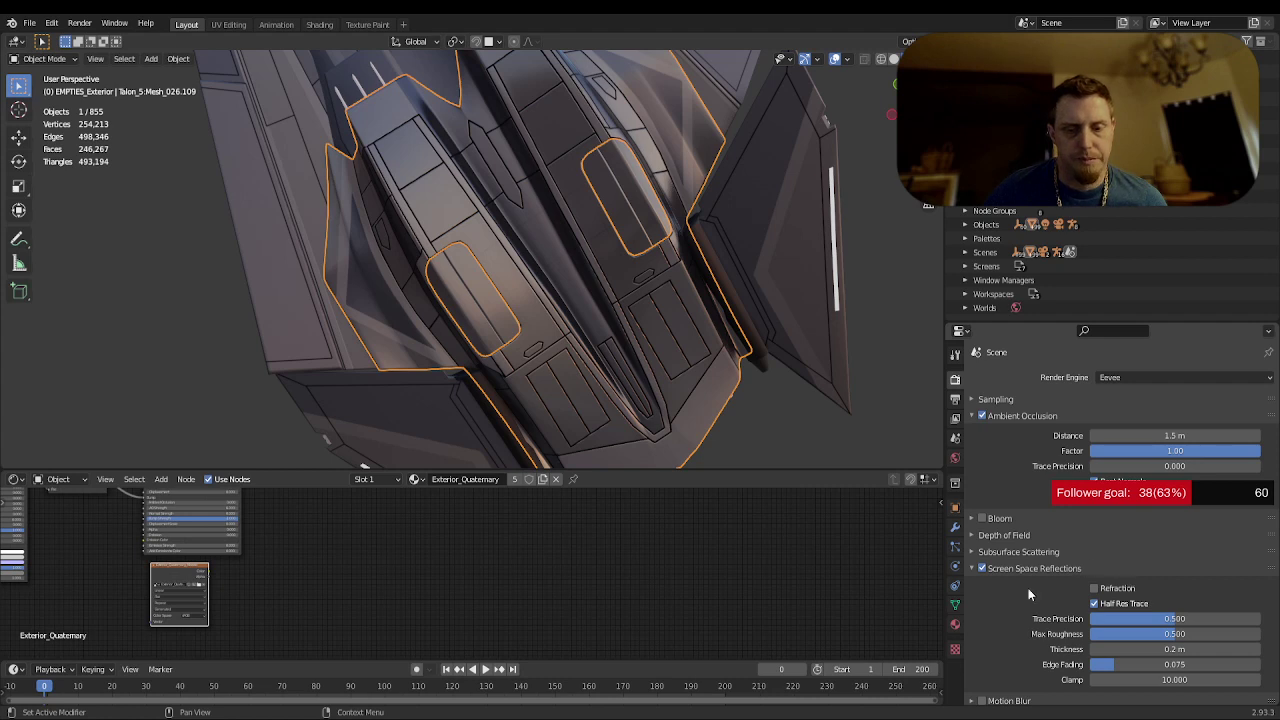
pyautogui.scroll(-3, 1028, 588)
pyautogui.scroll(3, 1028, 588)
pyautogui.click(1150, 377)
pyautogui.click(1123, 423)
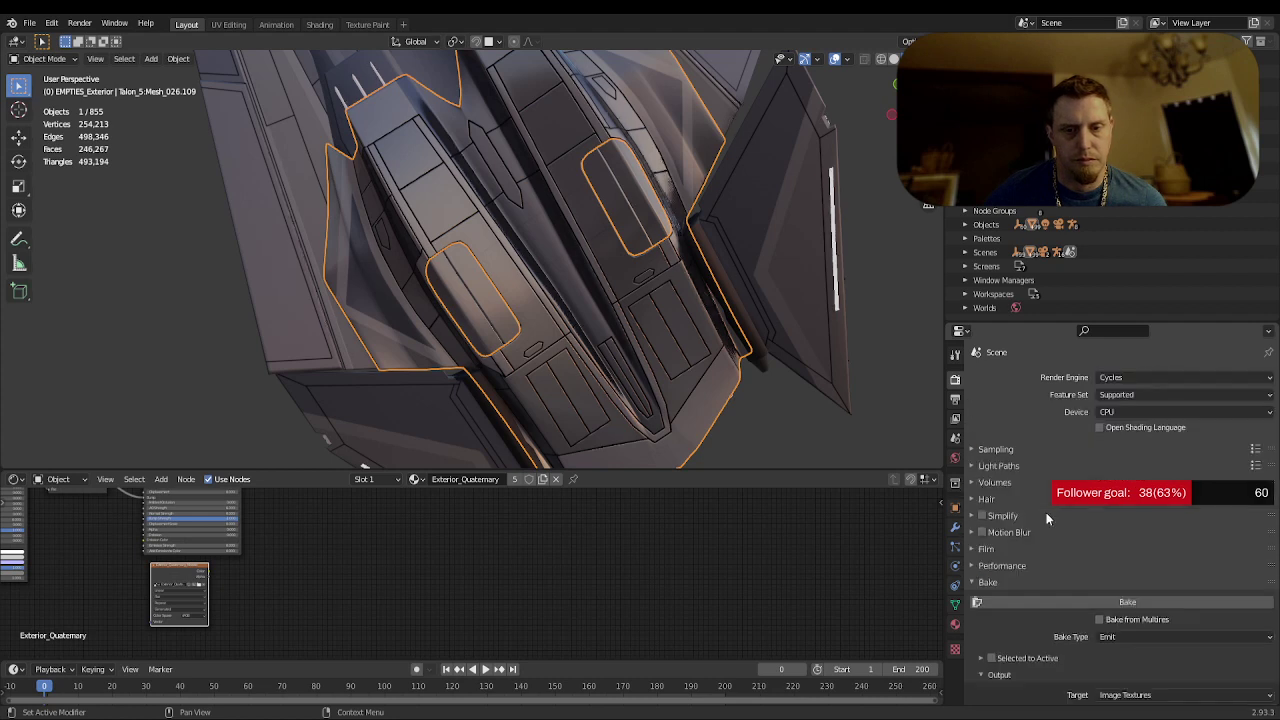
pyautogui.scroll(-2, 1082, 559)
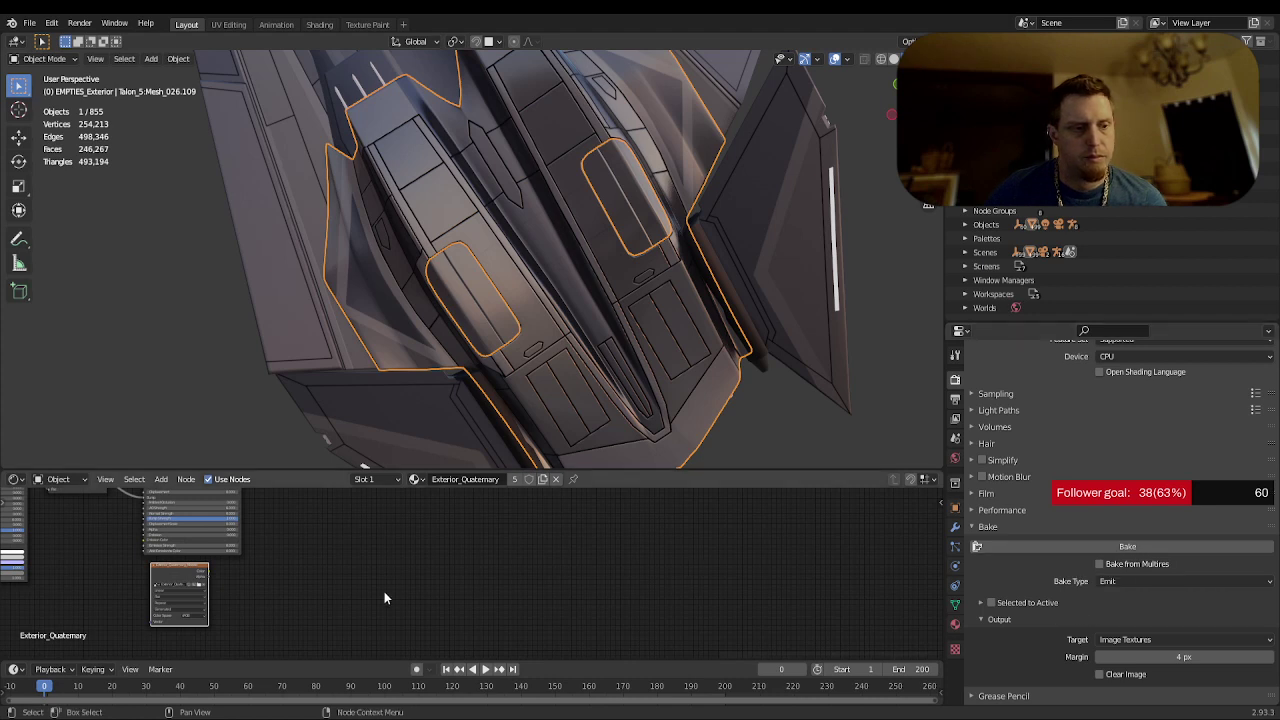
# - Connect the Exterior_Quaternary shader group's color output to the Material Output's Surface and bake the Emit pass of Talon_5:Mesh_026.109 into the albedo image
pyautogui.press('Tab')
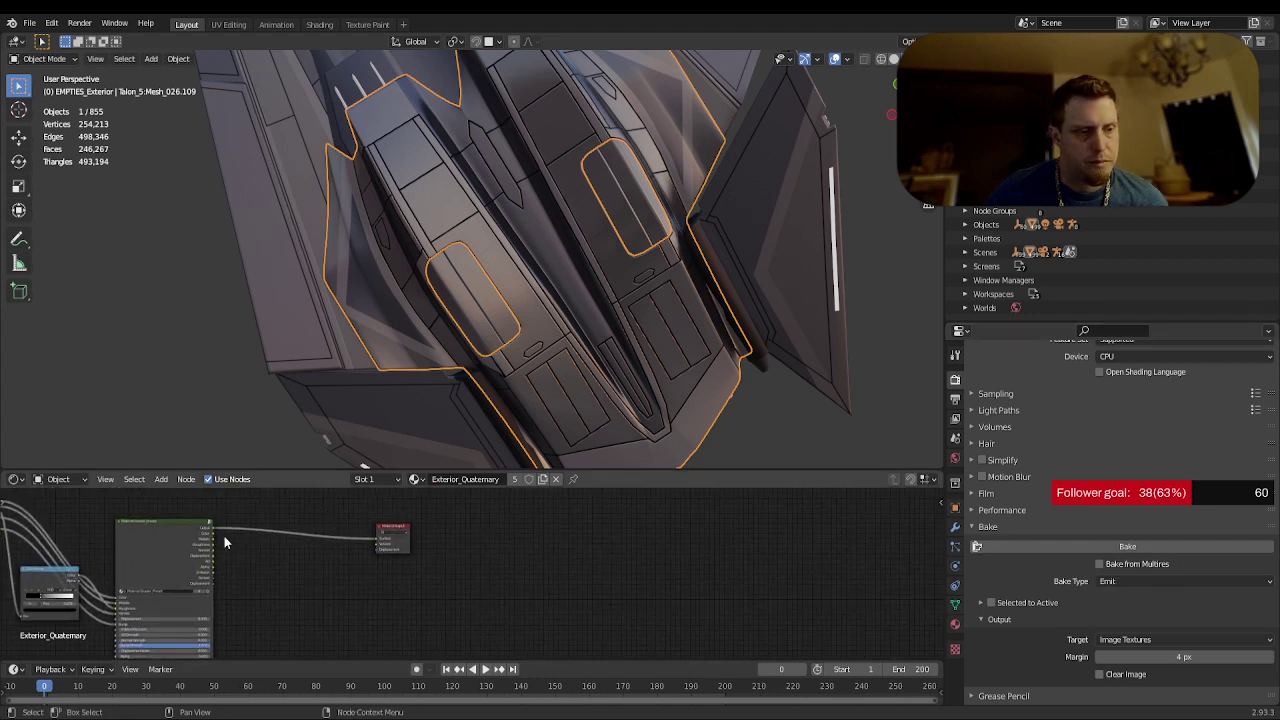
pyautogui.moveTo(212, 533); pyautogui.dragTo(407, 545)
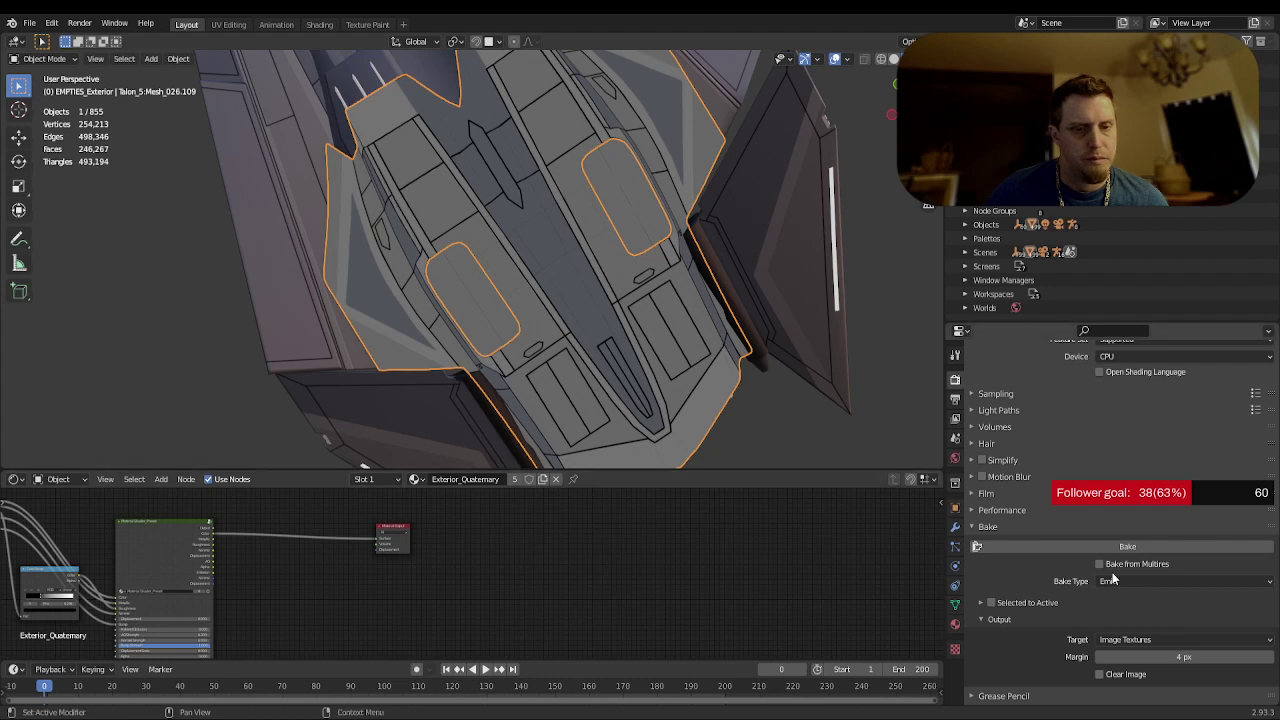
pyautogui.moveTo(607, 571); pyautogui.dragTo(649, 605, button='middle')
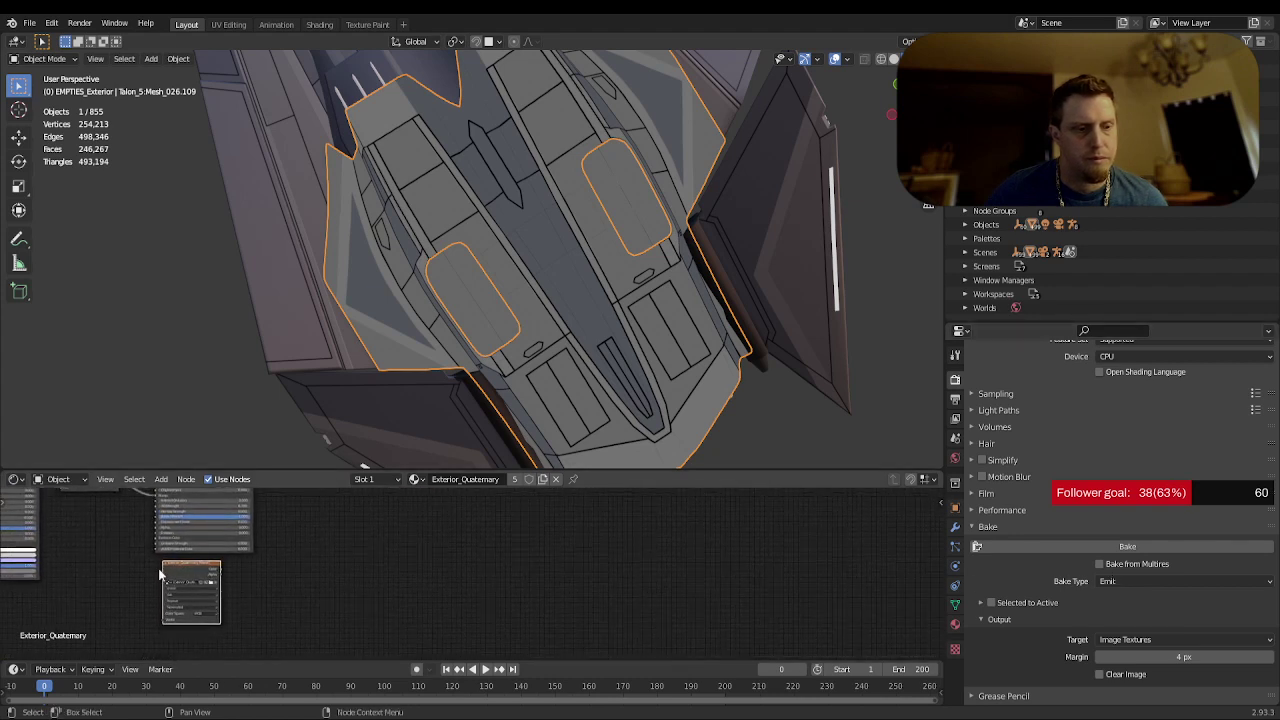
pyautogui.click(1081, 548)
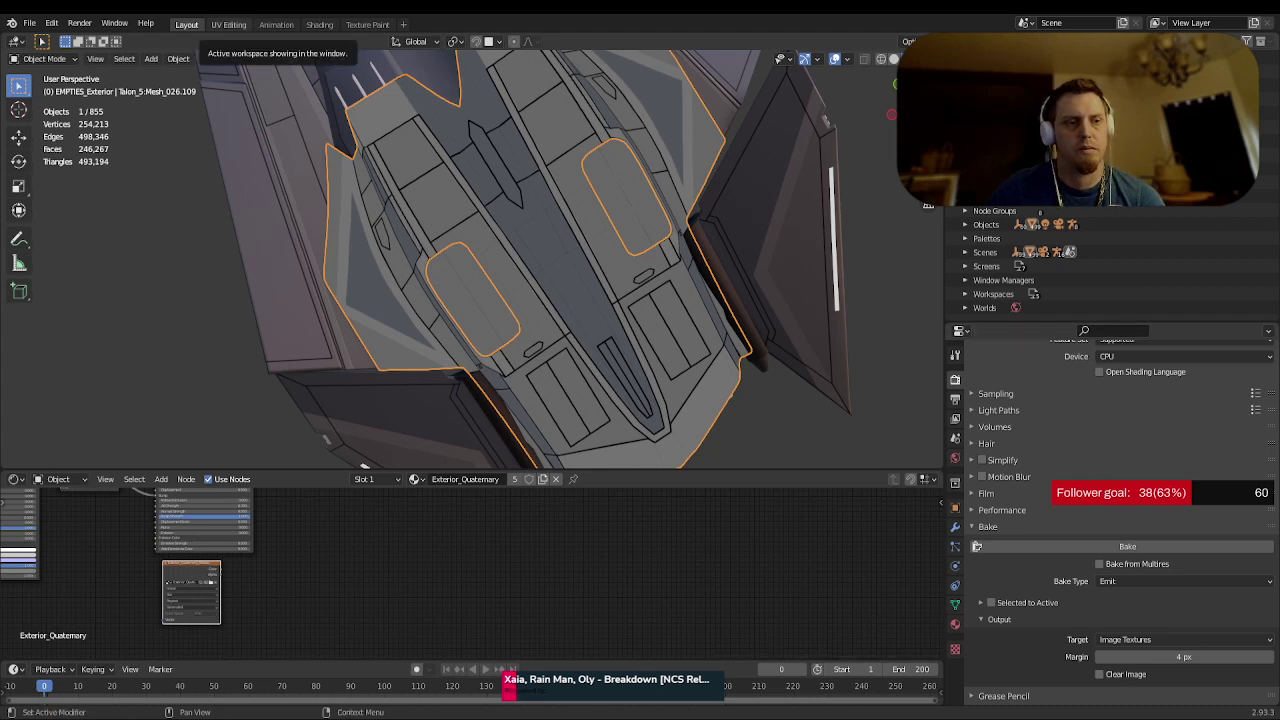
# - Hide the UV overlay in the UV Editing workspace and inspect the panel lines in the baked Exterior_Quaternary_Albedo image
pyautogui.click(222, 26)
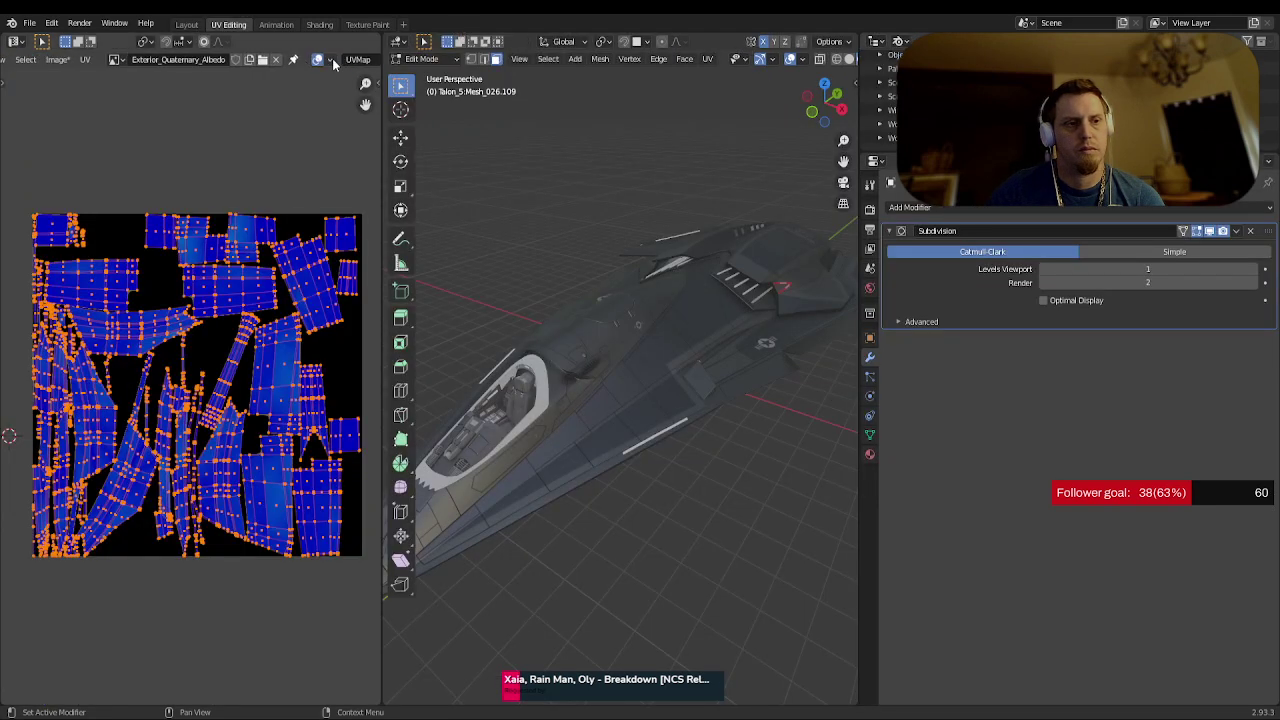
pyautogui.scroll(-3, 336, 60)
pyautogui.click(317, 61)
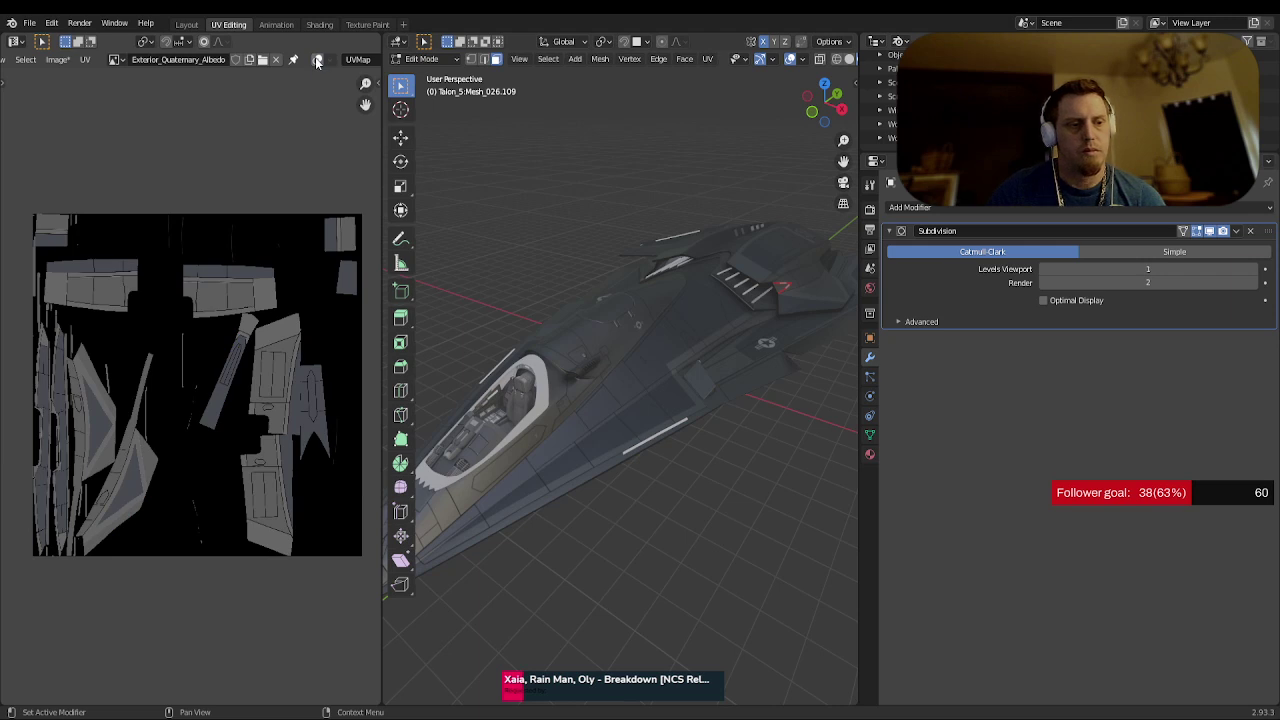
pyautogui.scroll(5, 240, 369)
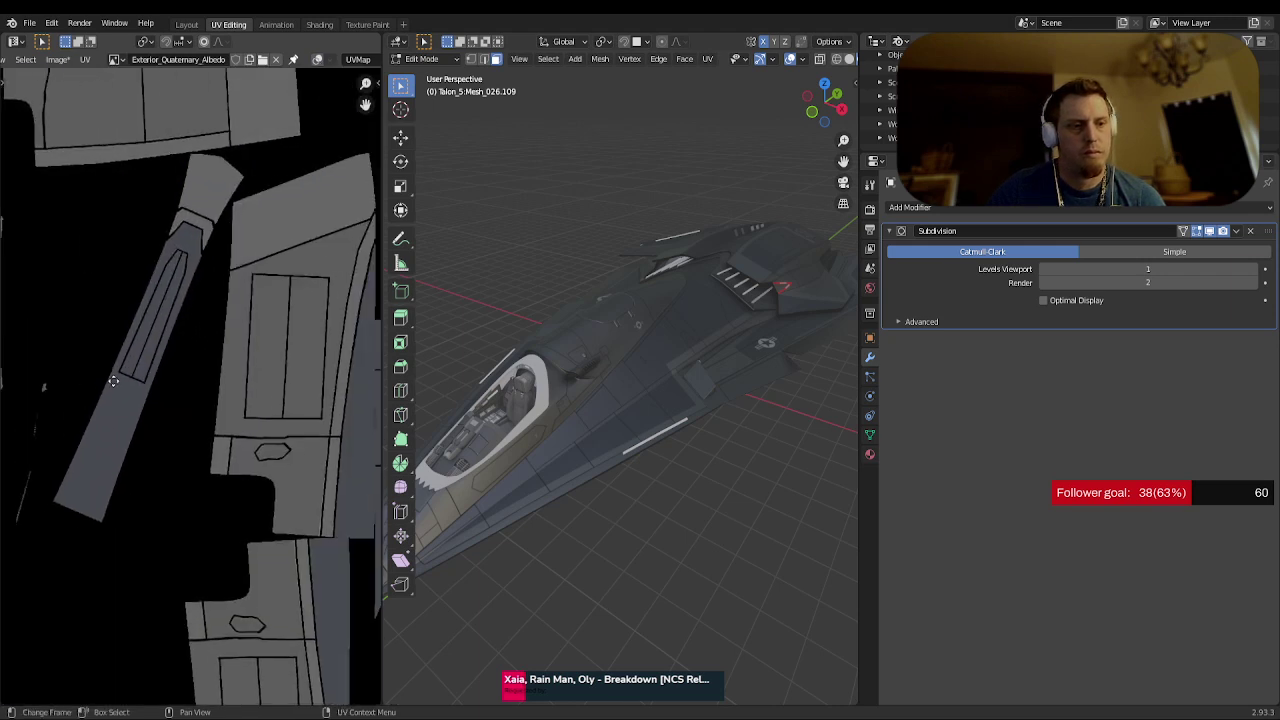
pyautogui.moveTo(186, 477); pyautogui.dragTo(158, 262, button='middle')
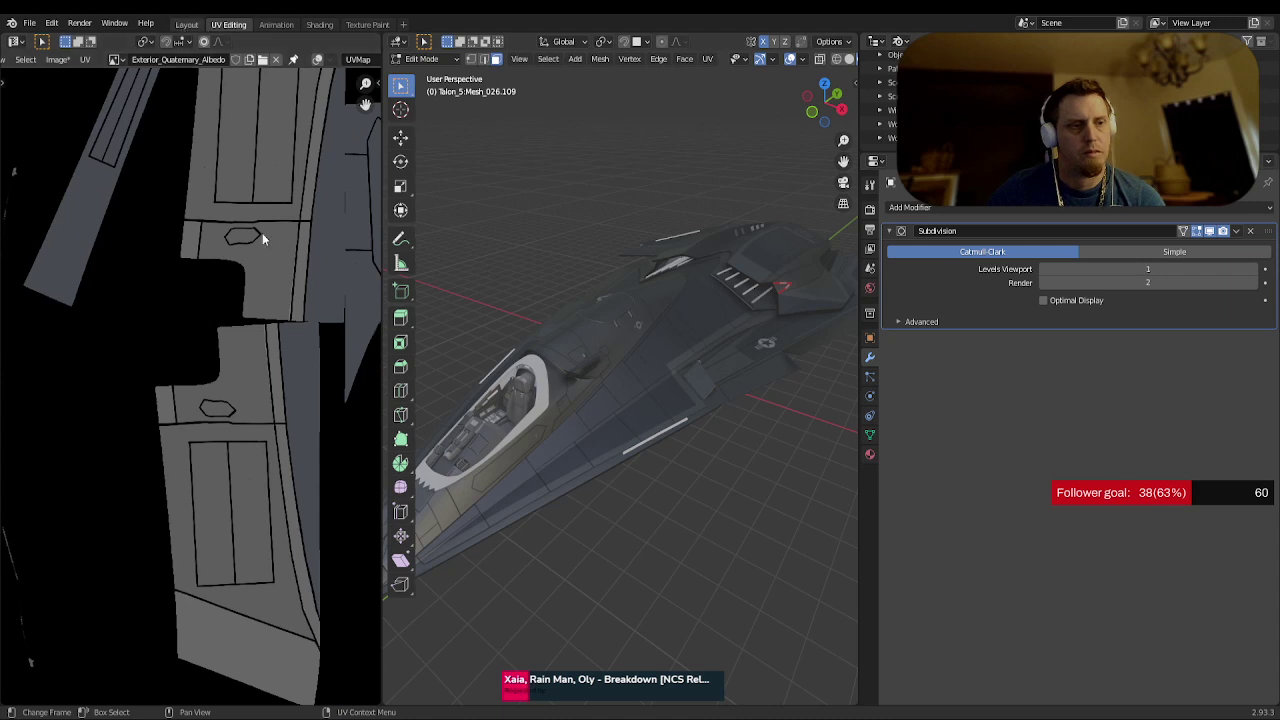
# - Back in the Layout workspace, remove the UVProject modifier from underside panel Talon_5:Mesh_026.055 and bake its Emit pass into Exterior_Quaternary_Albedo
pyautogui.hotkey('ctrl', 'pageup')
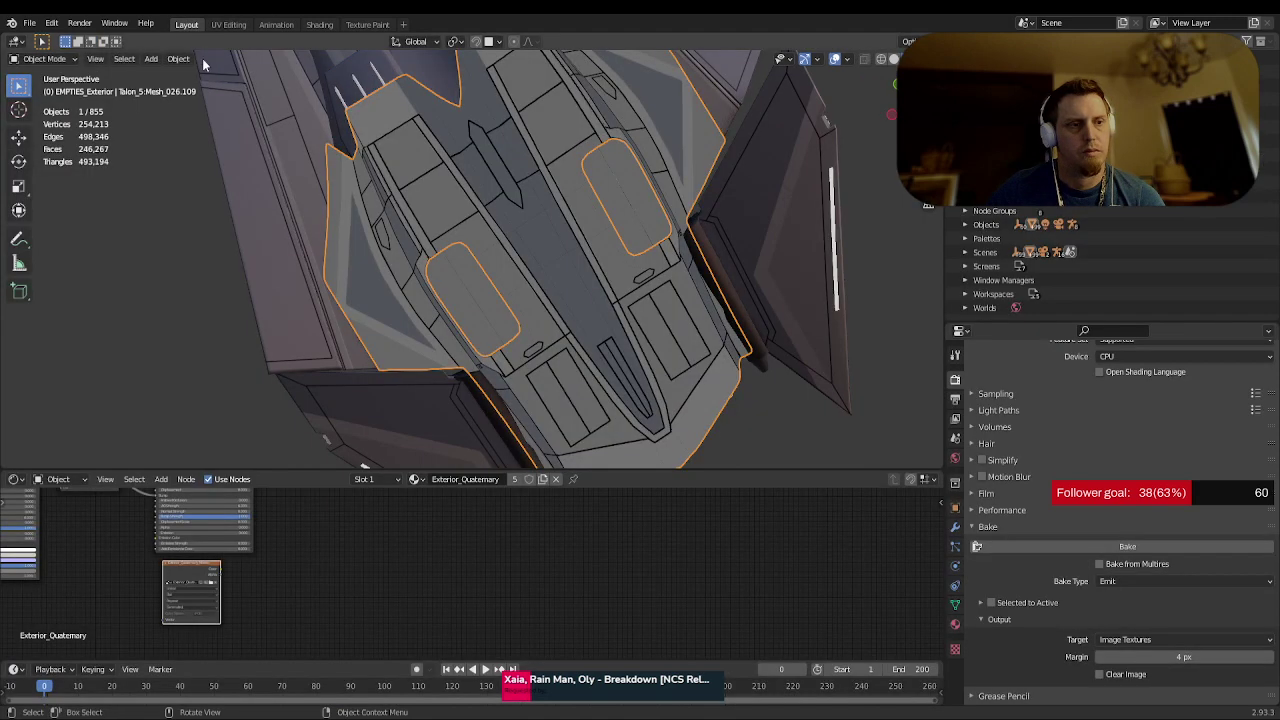
pyautogui.click(468, 318)
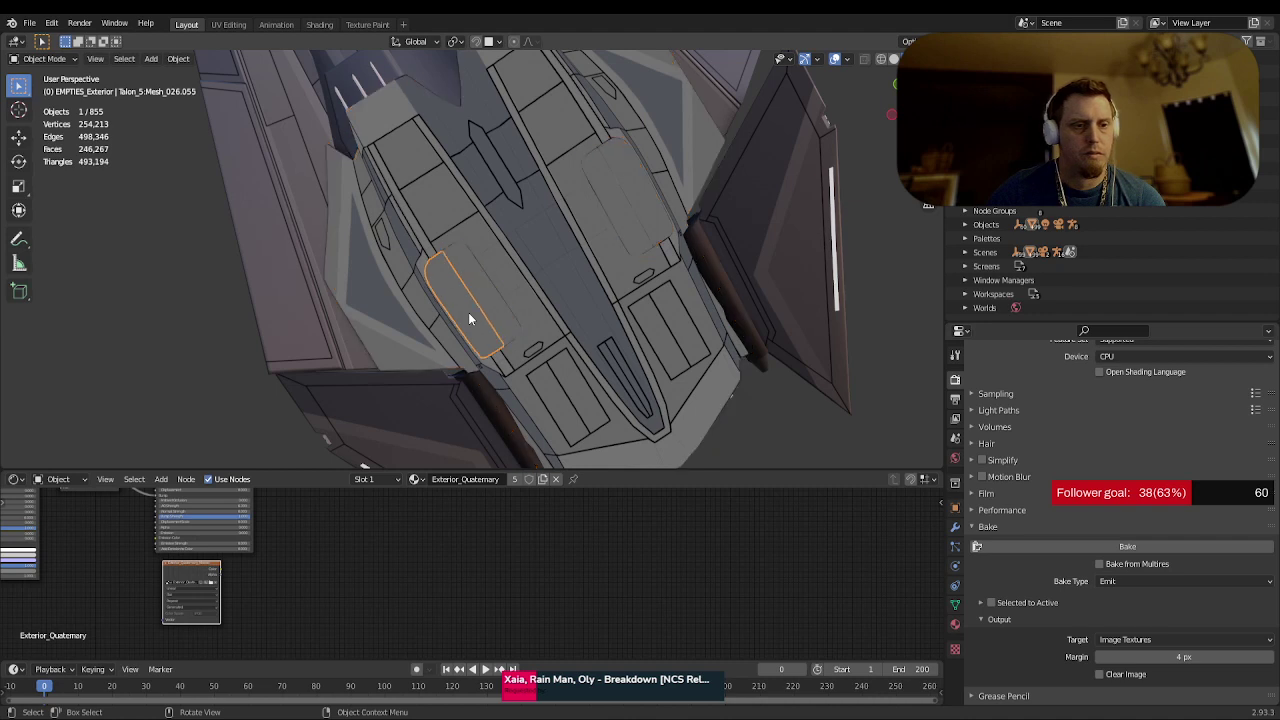
pyautogui.click(955, 527)
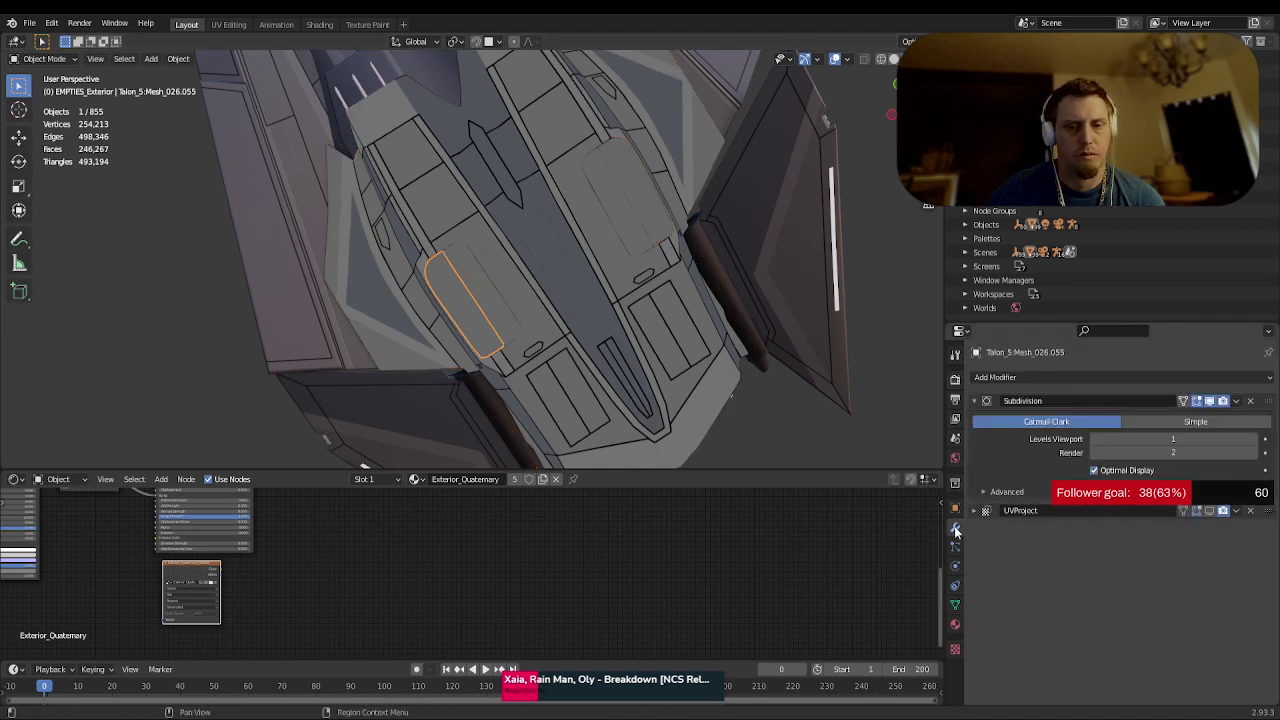
pyautogui.click(1250, 511)
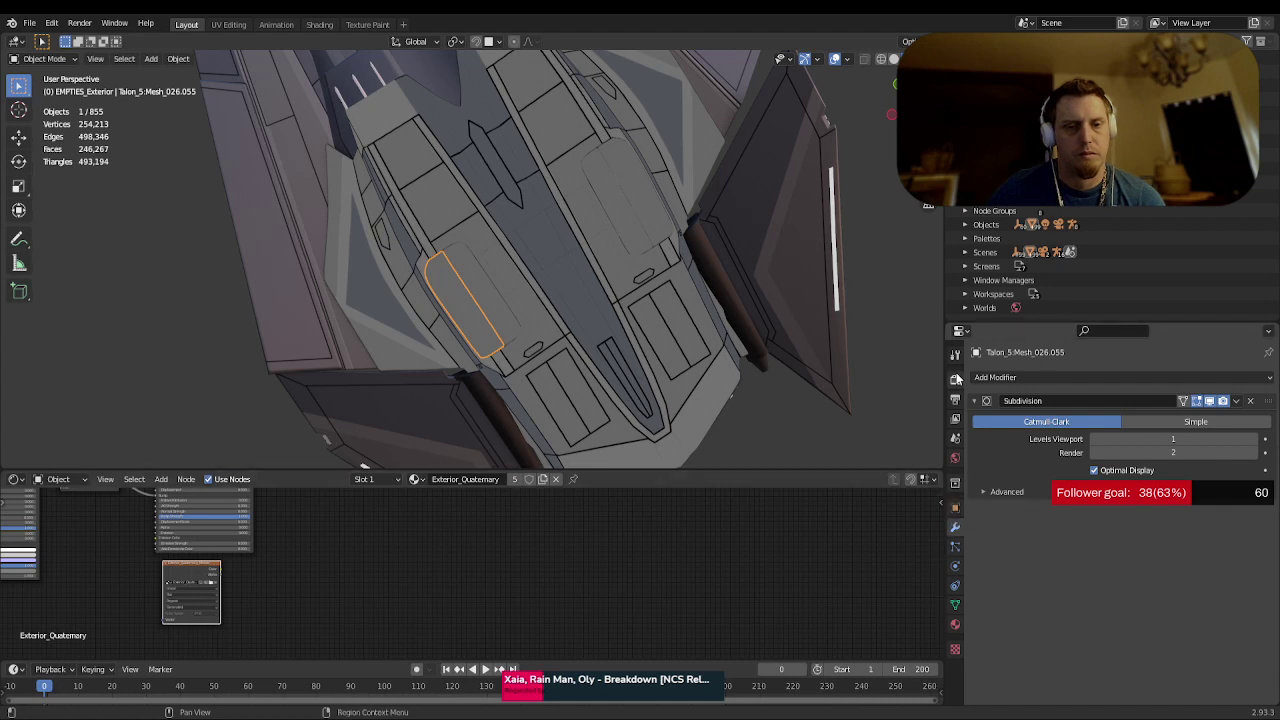
pyautogui.click(955, 379)
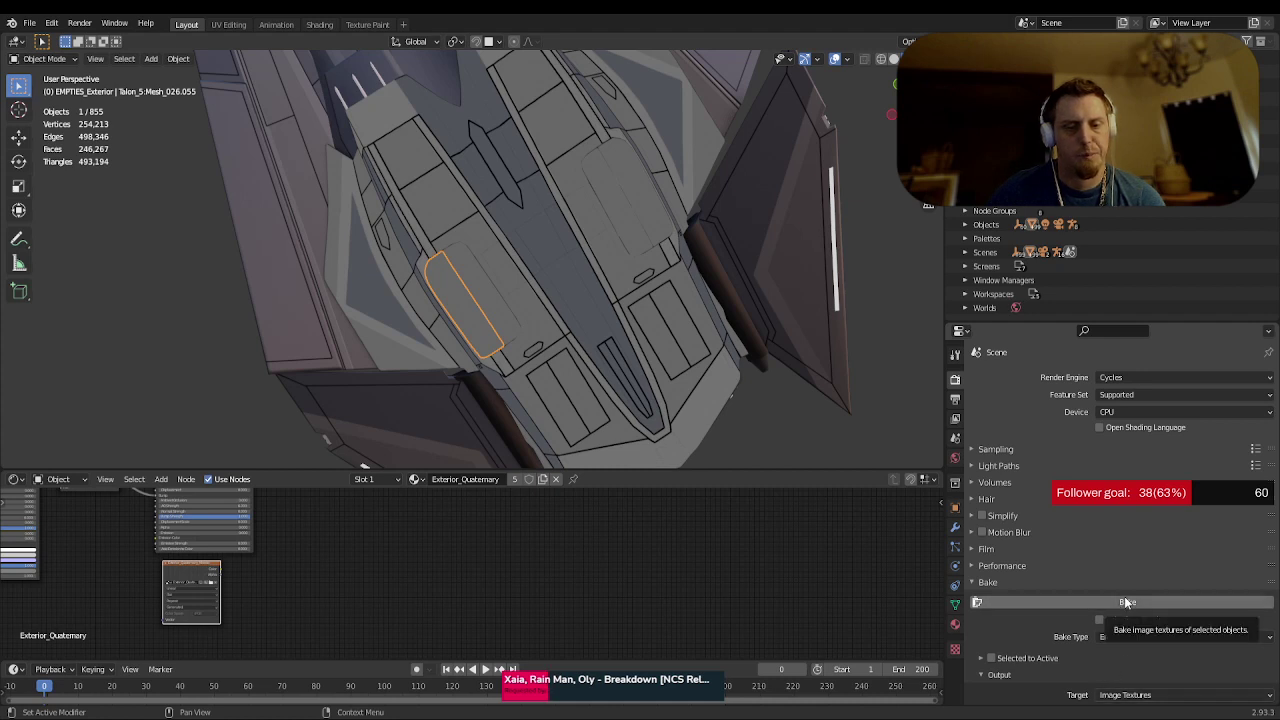
pyautogui.click(1124, 601)
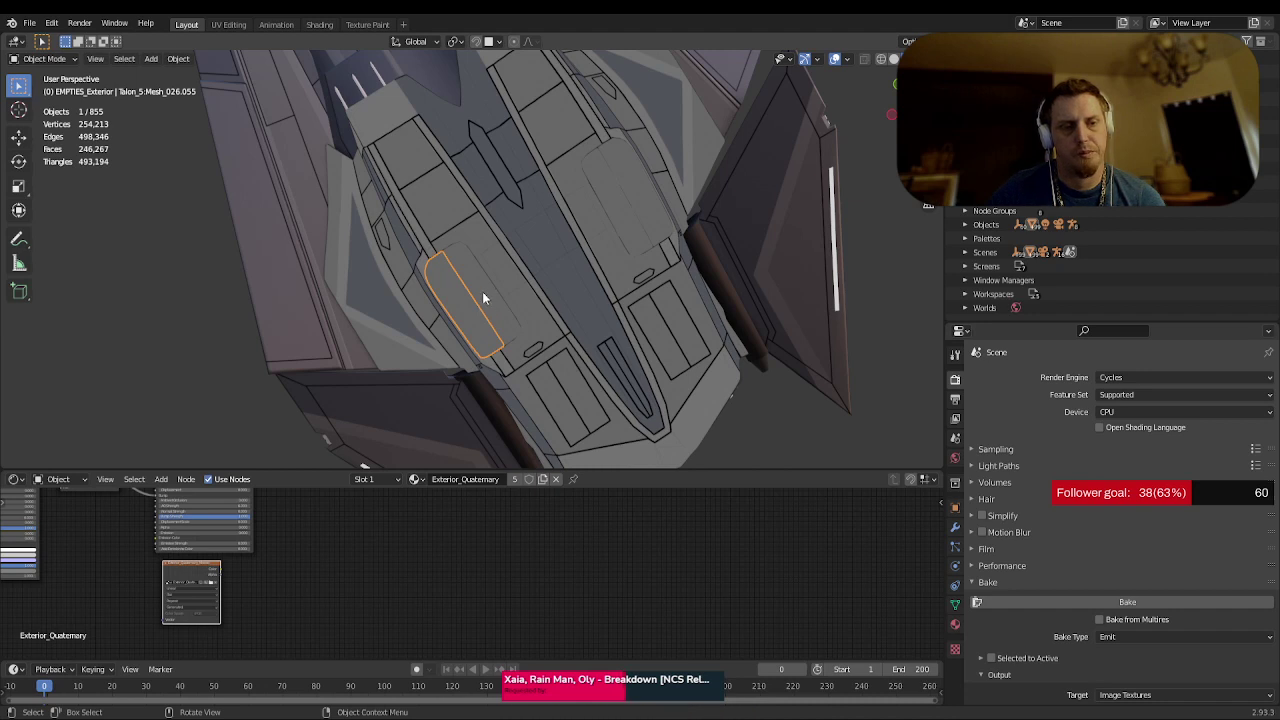
# - Remove the UVProject modifier from the adjacent panel Talon_5:Mesh_026.057 and bake its Emit pass into the albedo image
pyautogui.click(482, 297)
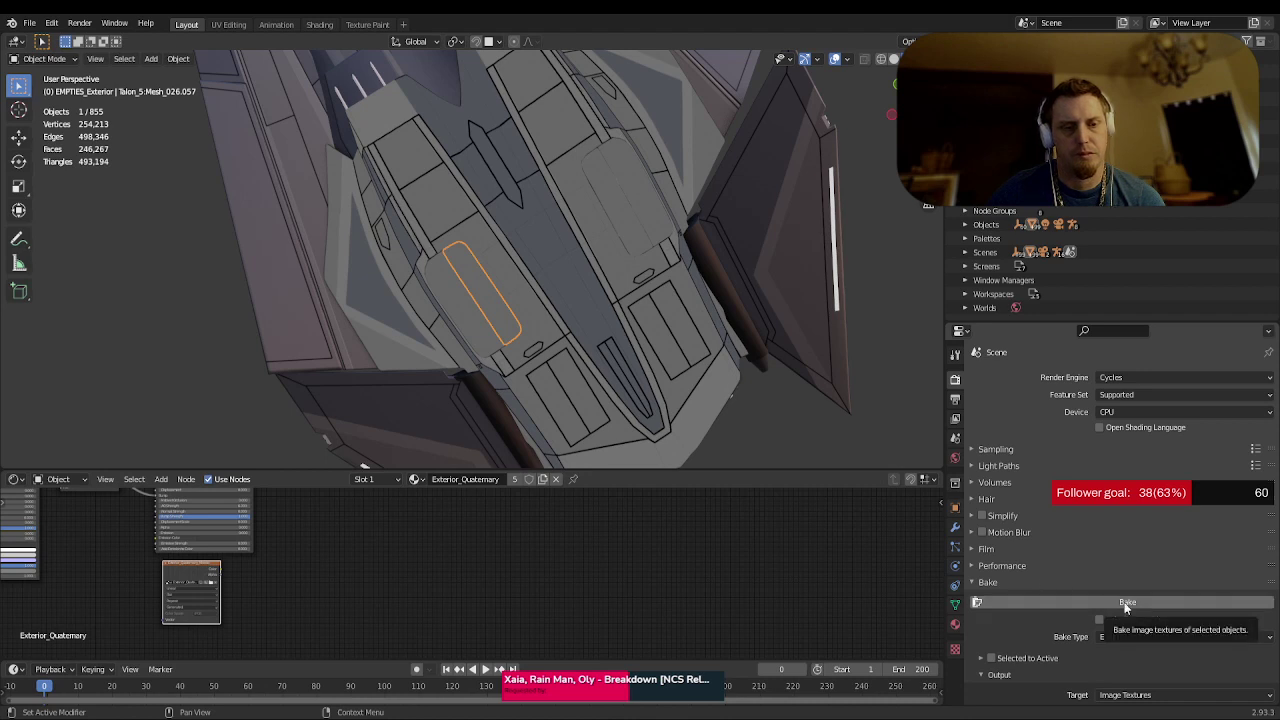
pyautogui.click(955, 527)
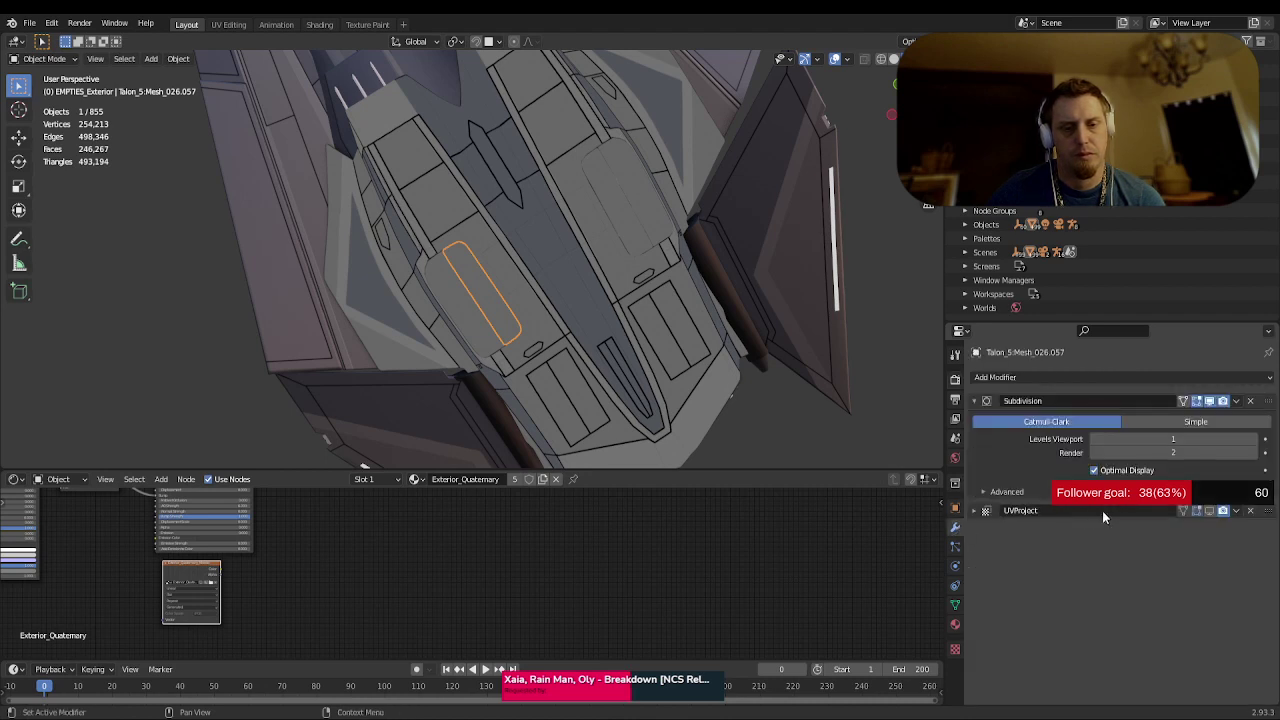
pyautogui.click(1250, 511)
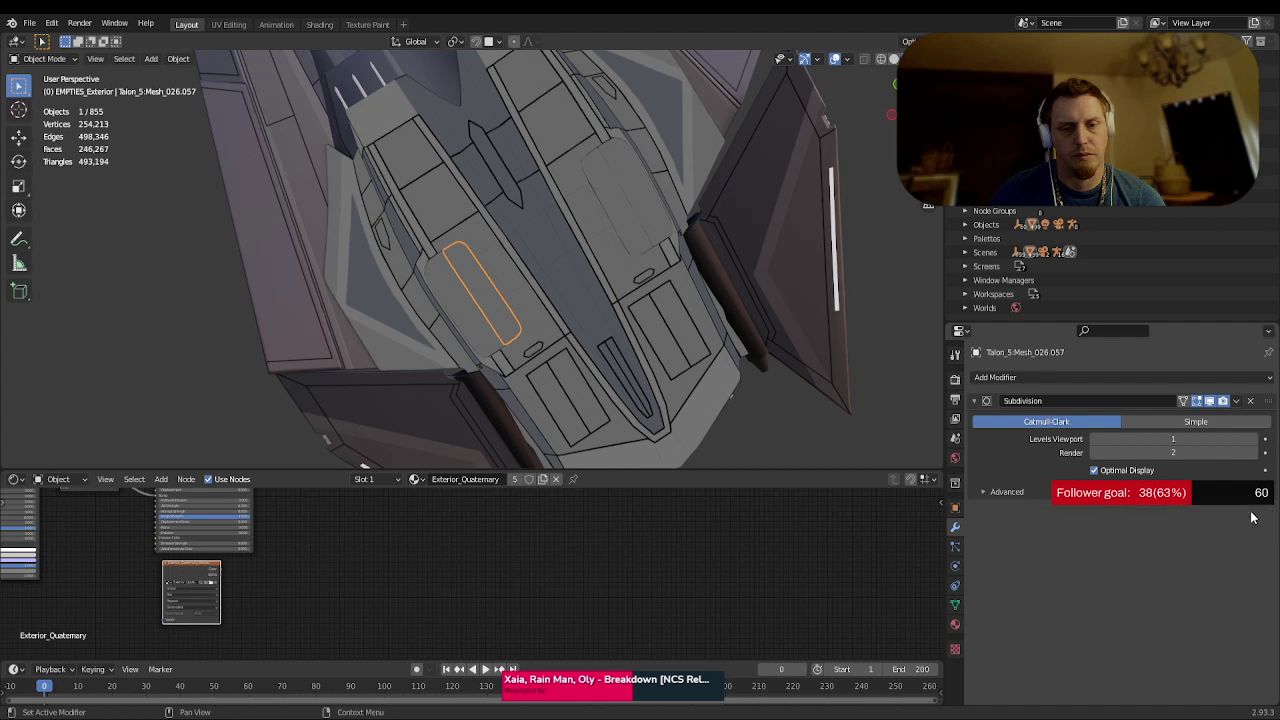
pyautogui.click(957, 378)
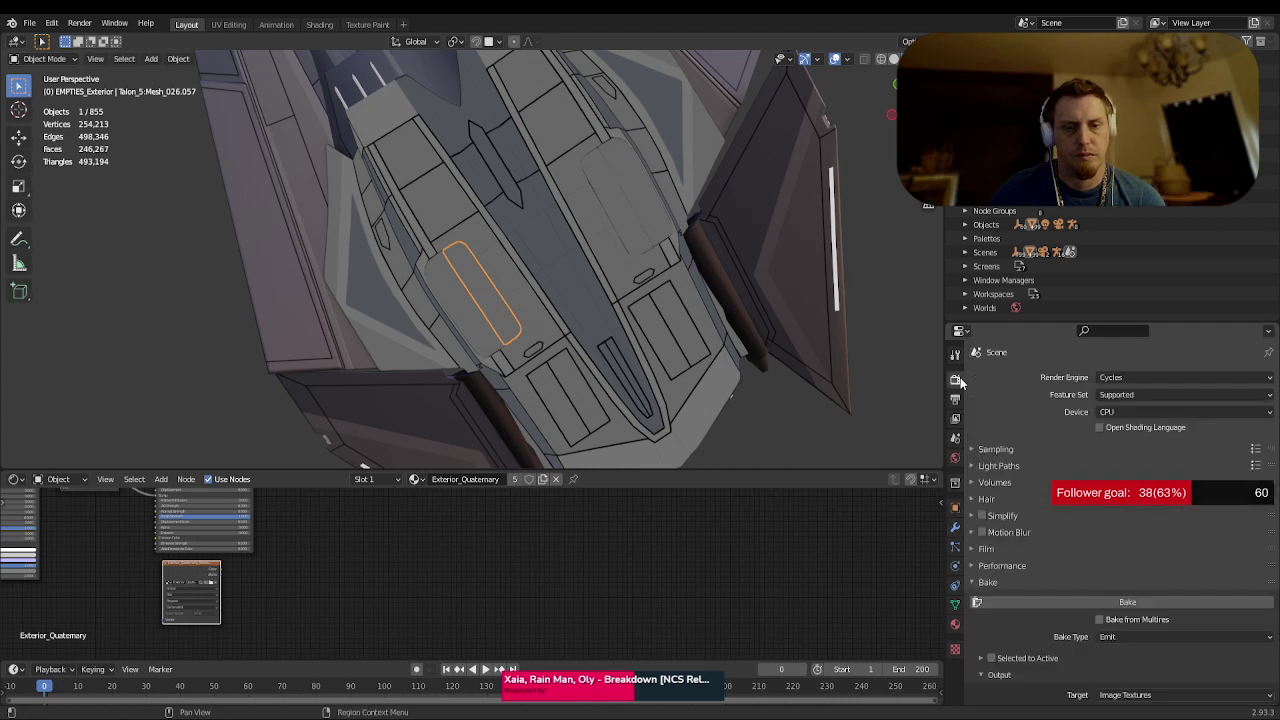
pyautogui.click(1146, 599)
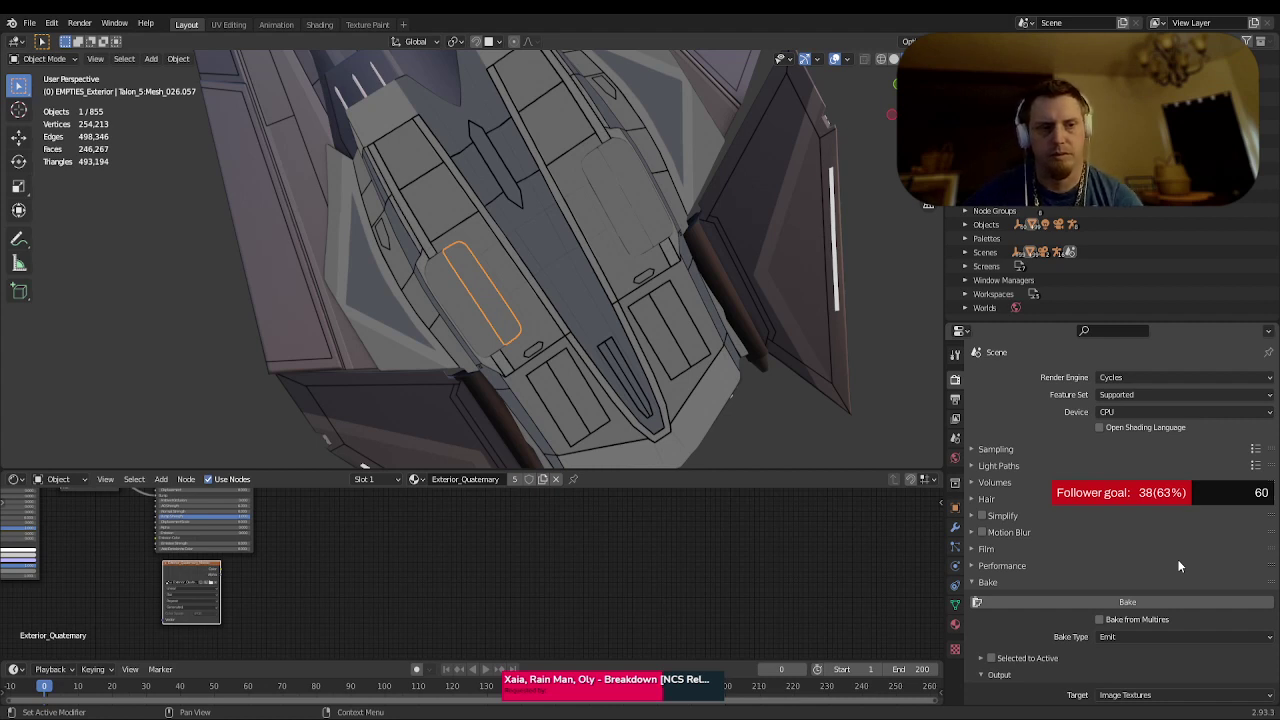
# - Remove the UVProject modifier from panel Talon_5:Mesh_026.110 on the opposite engine hull and bake its Emit pass
pyautogui.click(621, 220)
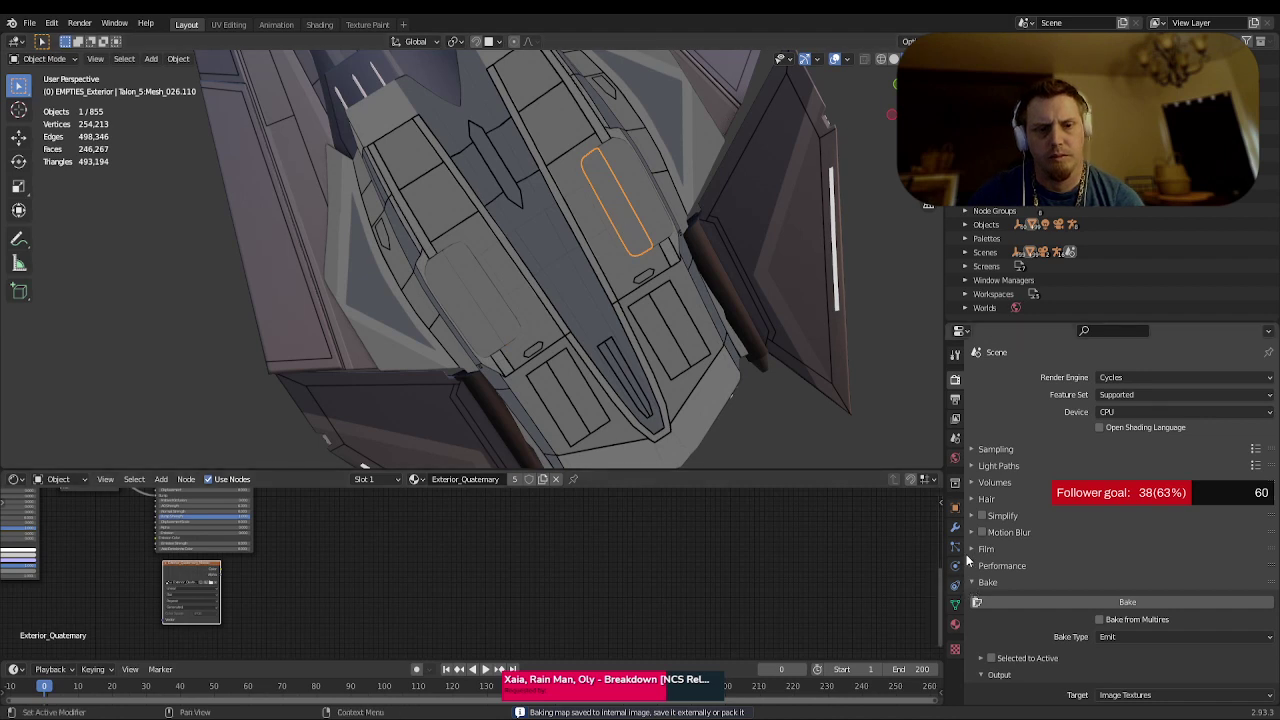
pyautogui.click(955, 527)
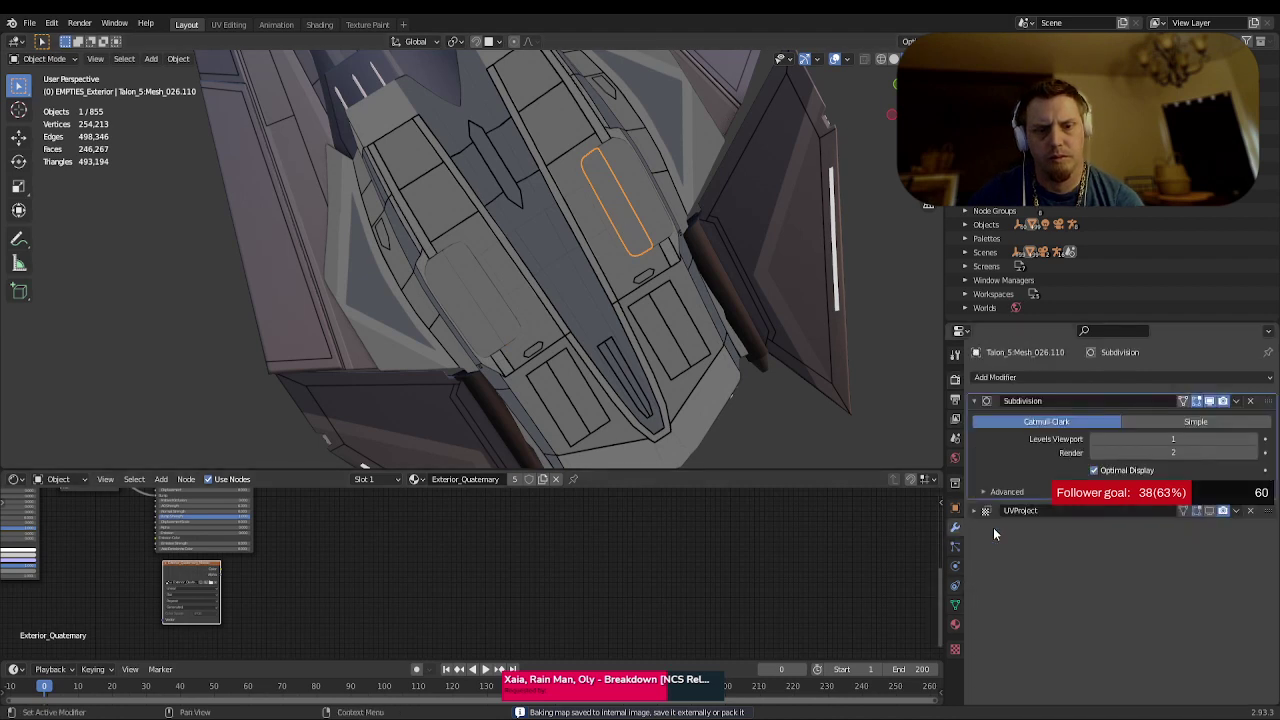
pyautogui.click(1250, 511)
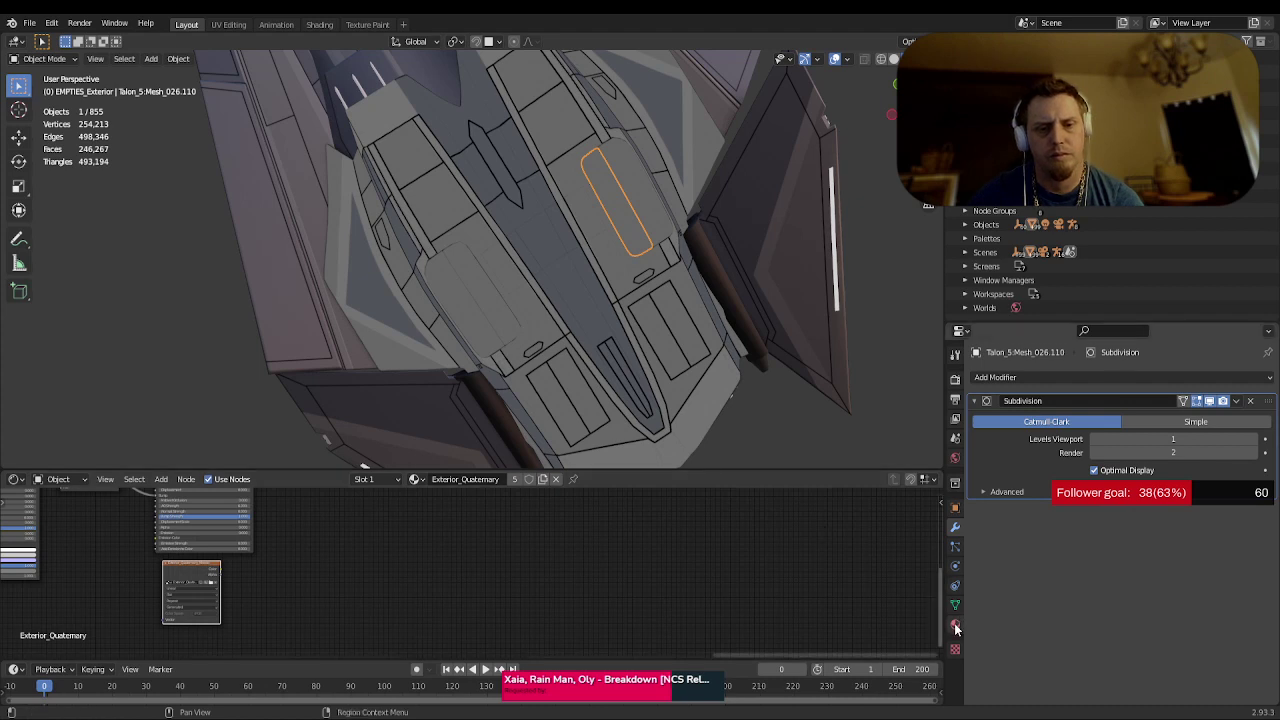
pyautogui.click(956, 381)
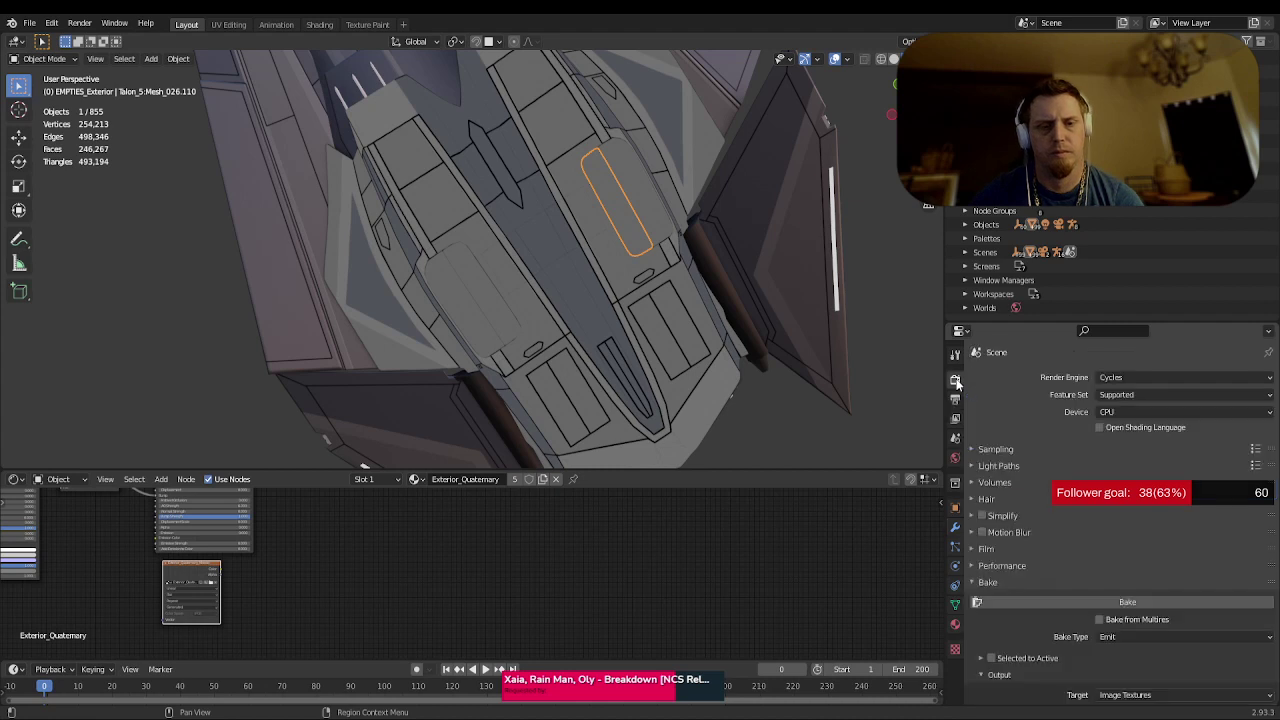
pyautogui.click(1146, 601)
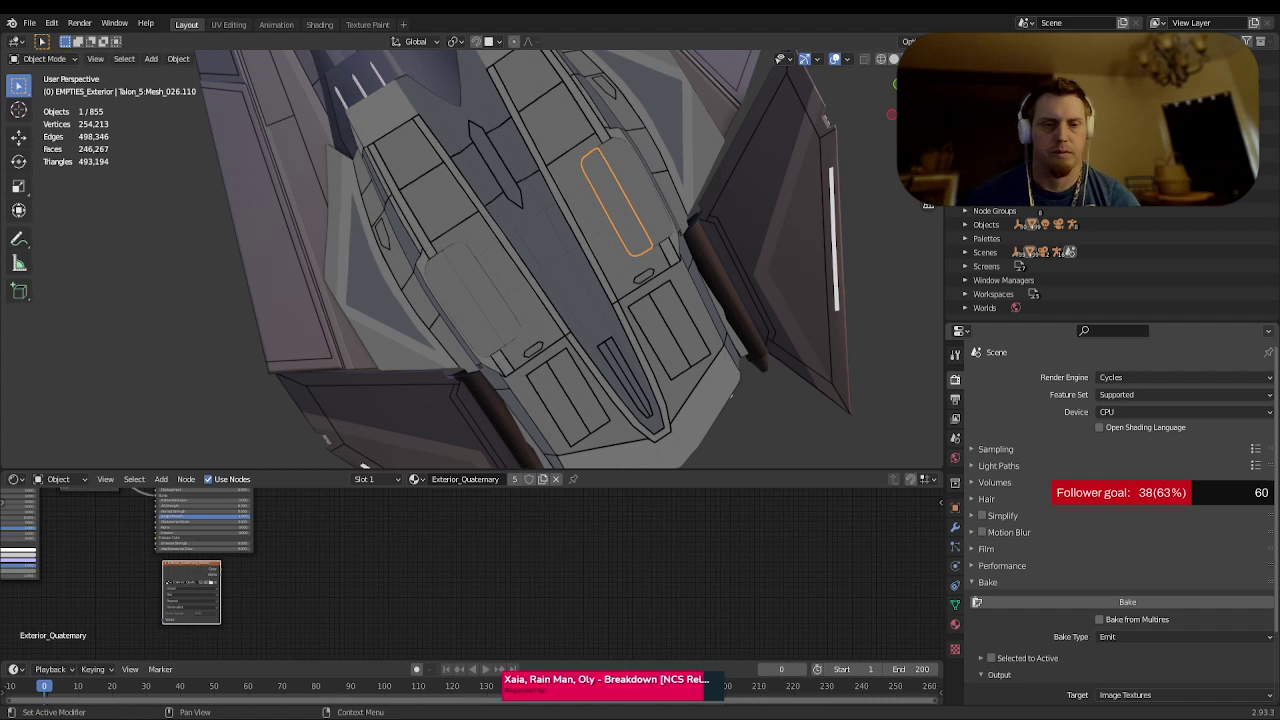
# - Remove the UVProject modifier from neighbouring panel Talon_5:Mesh_026.098 and bake its Emit pass into Exterior_Quaternary_Albedo
pyautogui.click(654, 215)
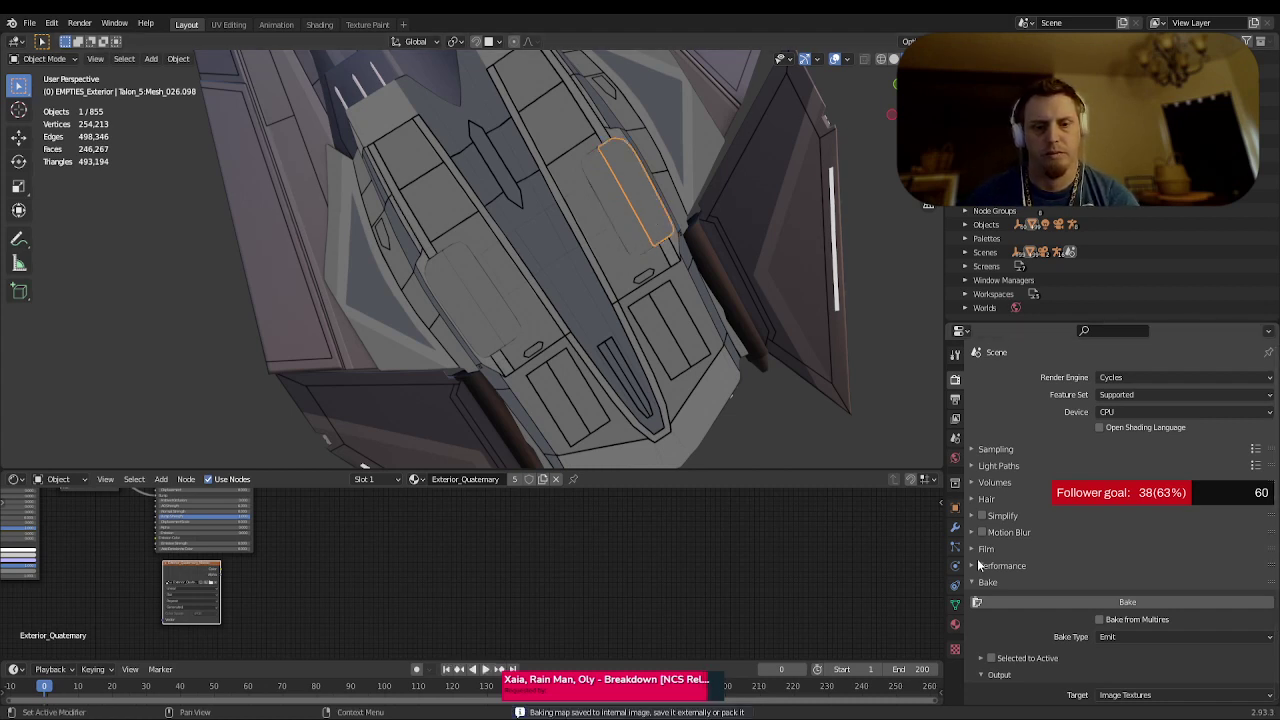
pyautogui.click(955, 527)
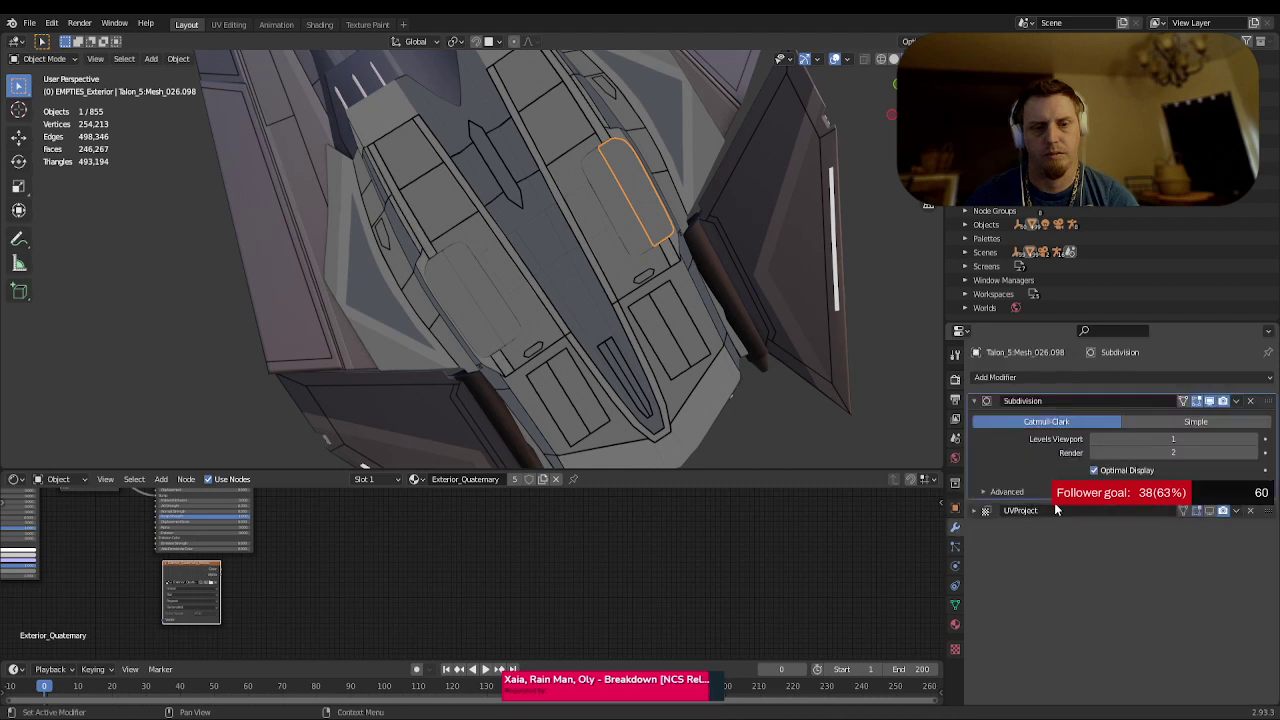
pyautogui.click(1249, 511)
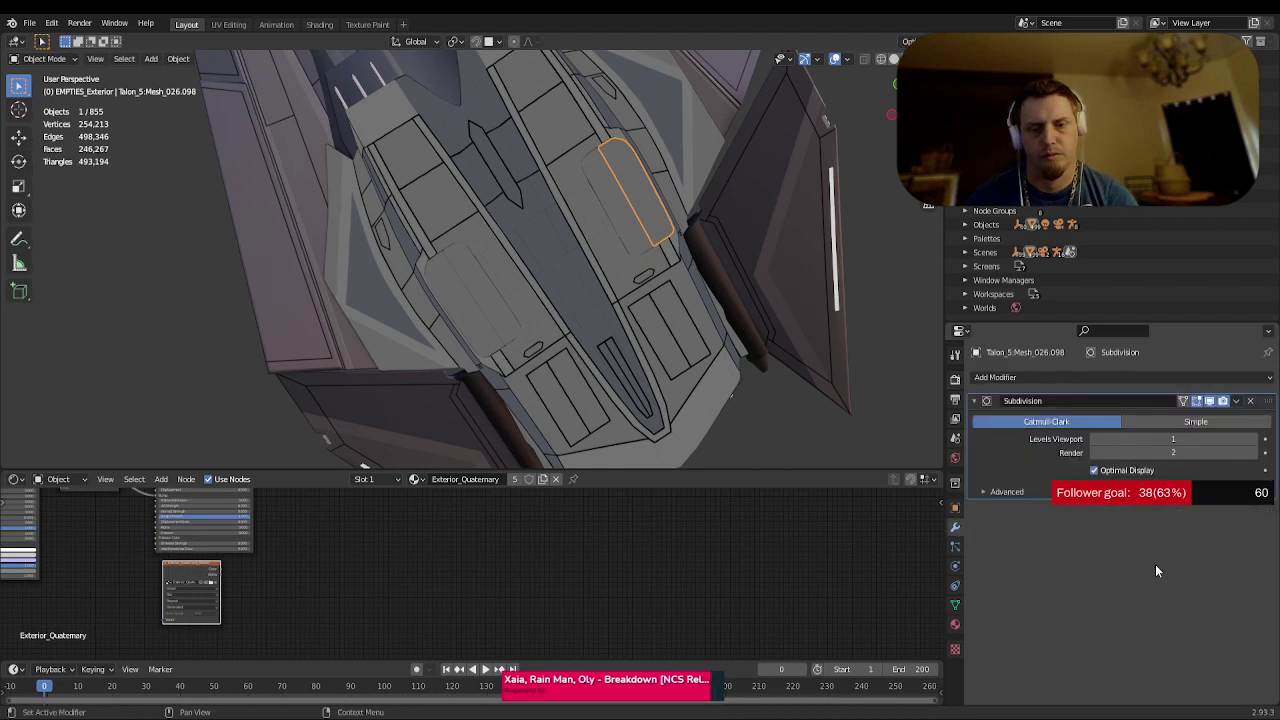
pyautogui.click(955, 380)
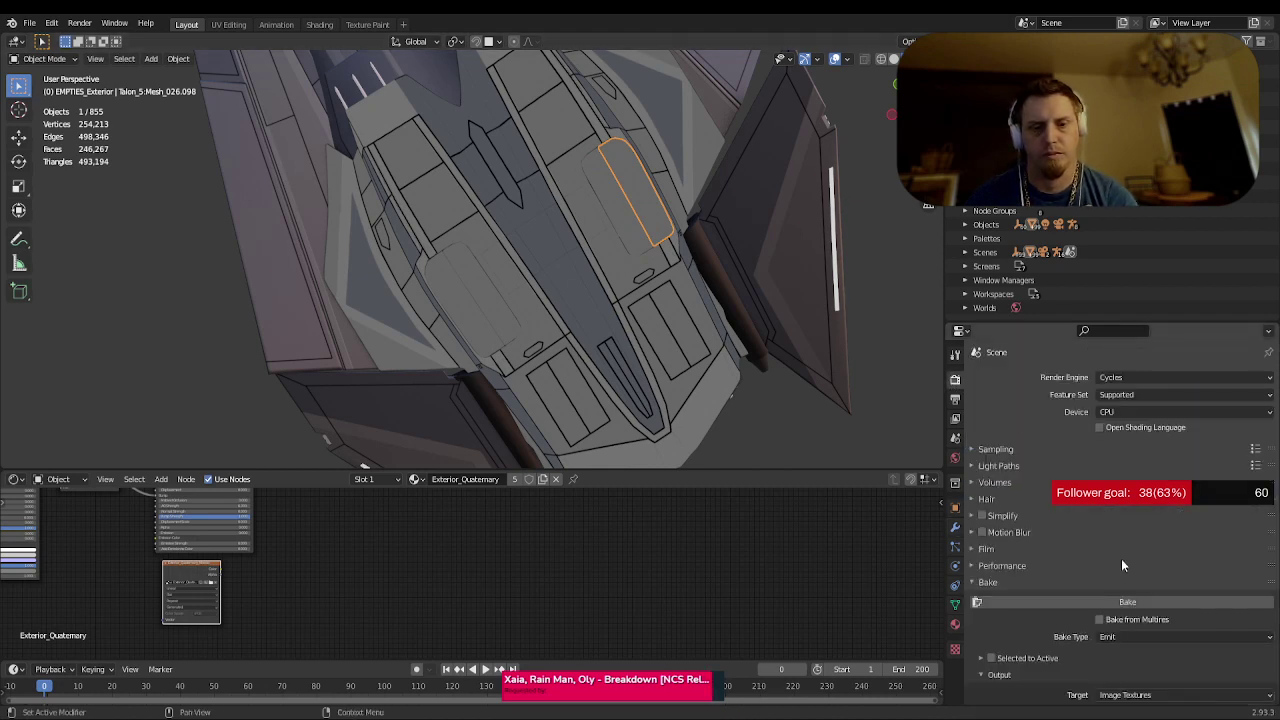
pyautogui.click(1147, 602)
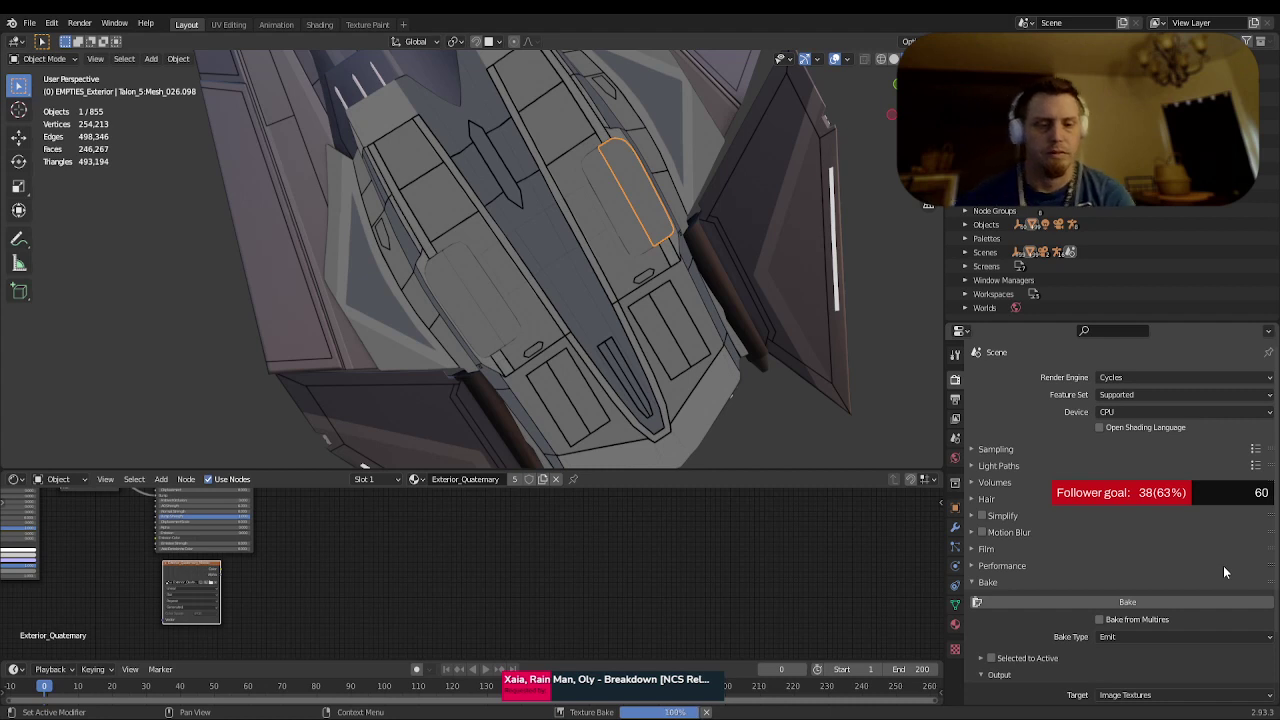
# - Examine the full baked Exterior_Quaternary_Albedo image in the UV Editing workspace for missing panels
pyautogui.click(228, 24)
pyautogui.scroll(-8, 246, 296)
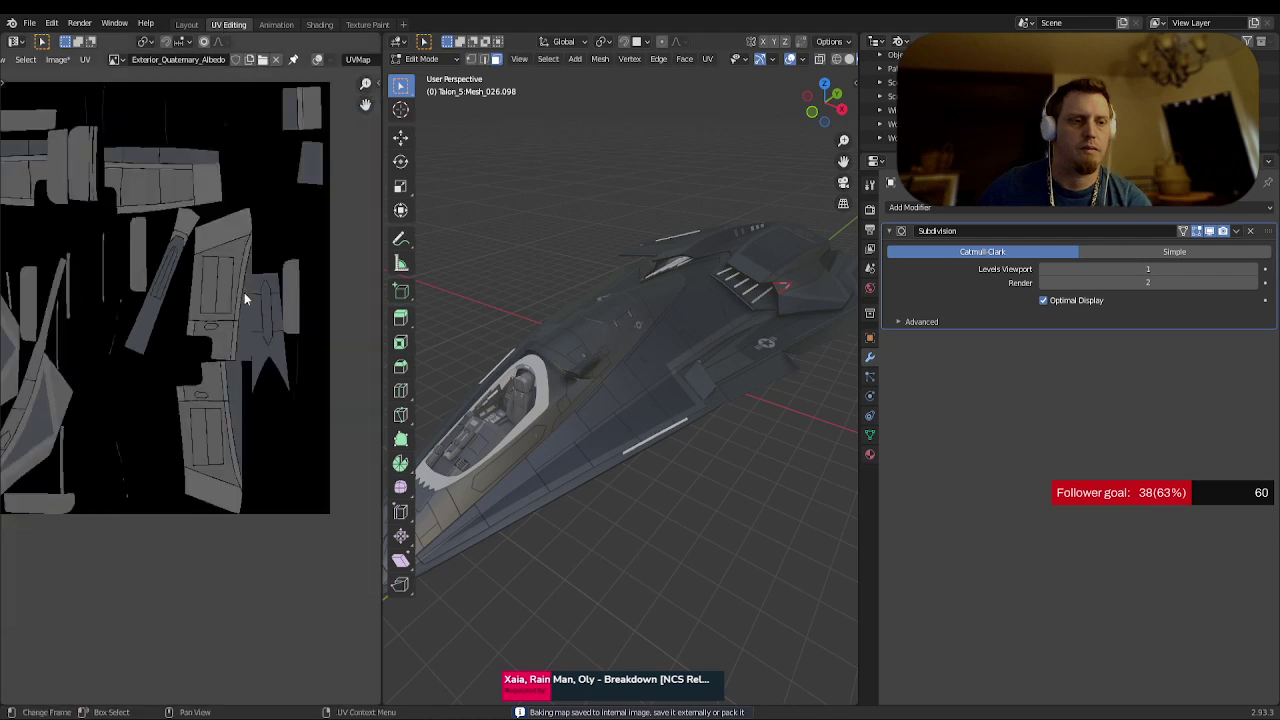
pyautogui.moveTo(118, 333); pyautogui.dragTo(186, 363, button='middle')
pyautogui.scroll(2, 183, 368)
pyautogui.keyDown('ctrl'); pyautogui.hscroll(4, 183, 368); pyautogui.keyUp('ctrl')
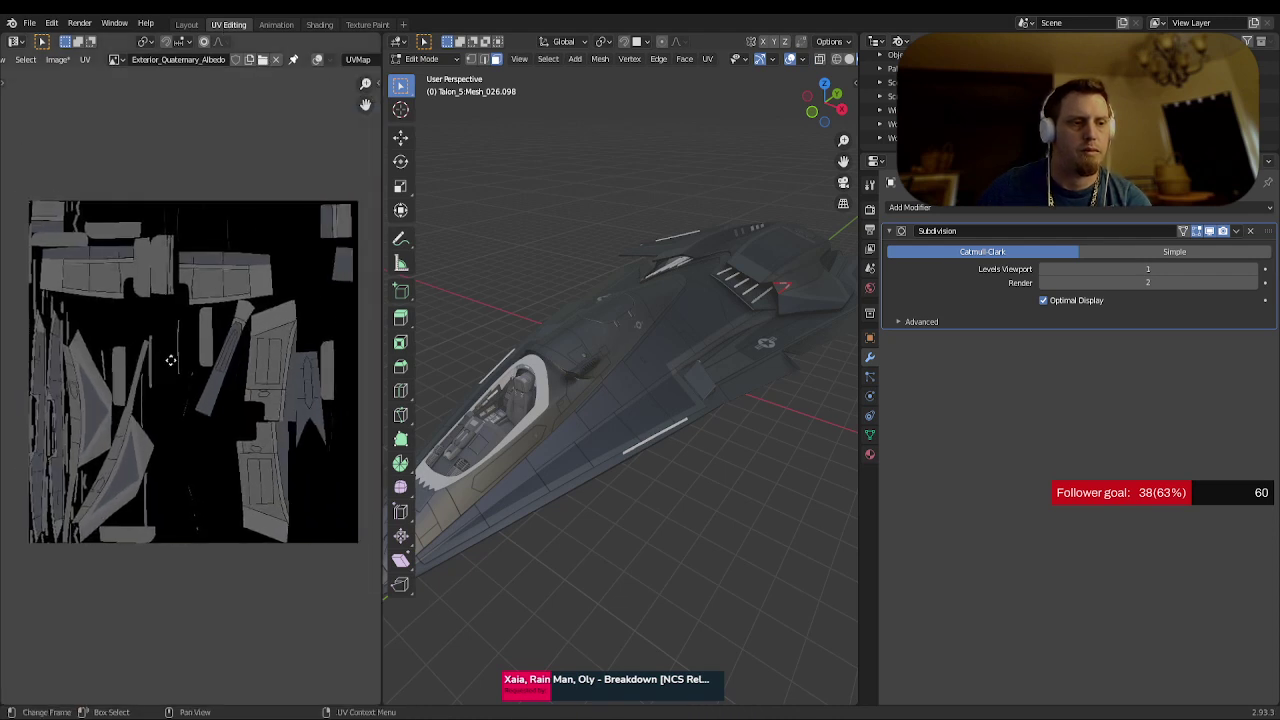
pyautogui.click(318, 60)
pyautogui.click(318, 60)
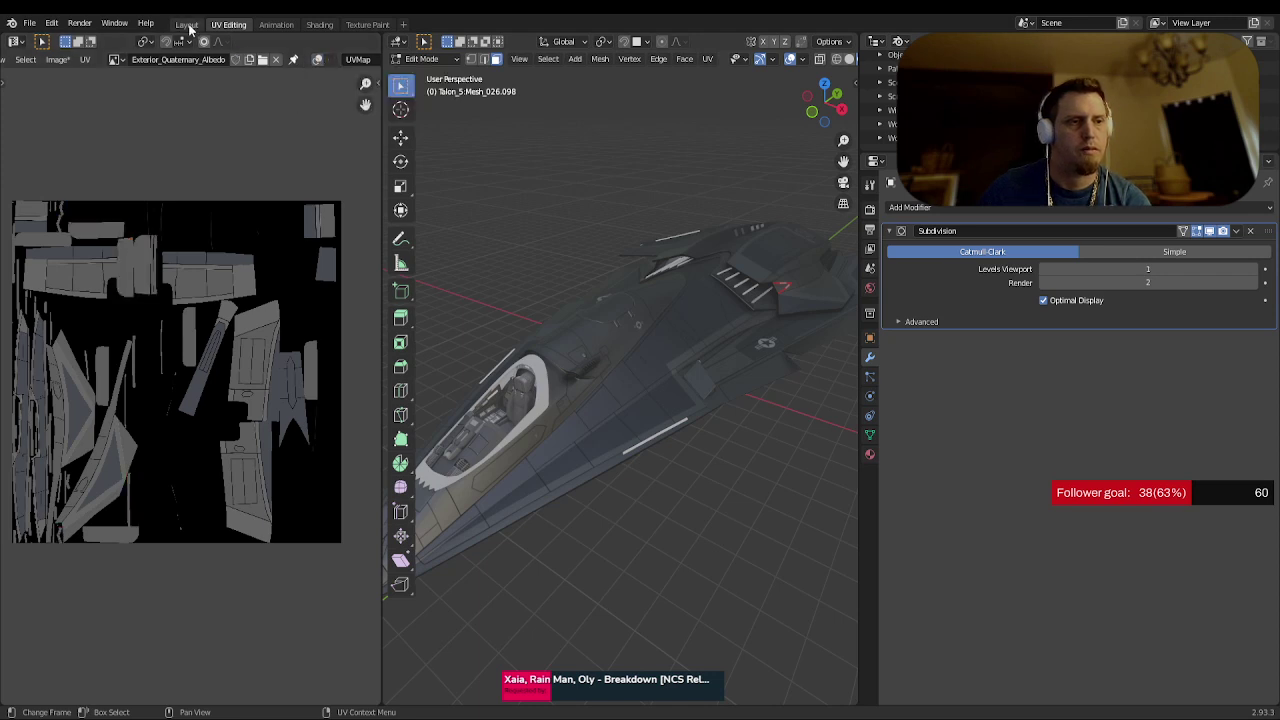
# - In the Layout workspace, add a Principled BSDF to Exterior_Quaternary beside the albedo image node and link the image's Color to Base Color
pyautogui.hotkey('ctrl', 'pageup')
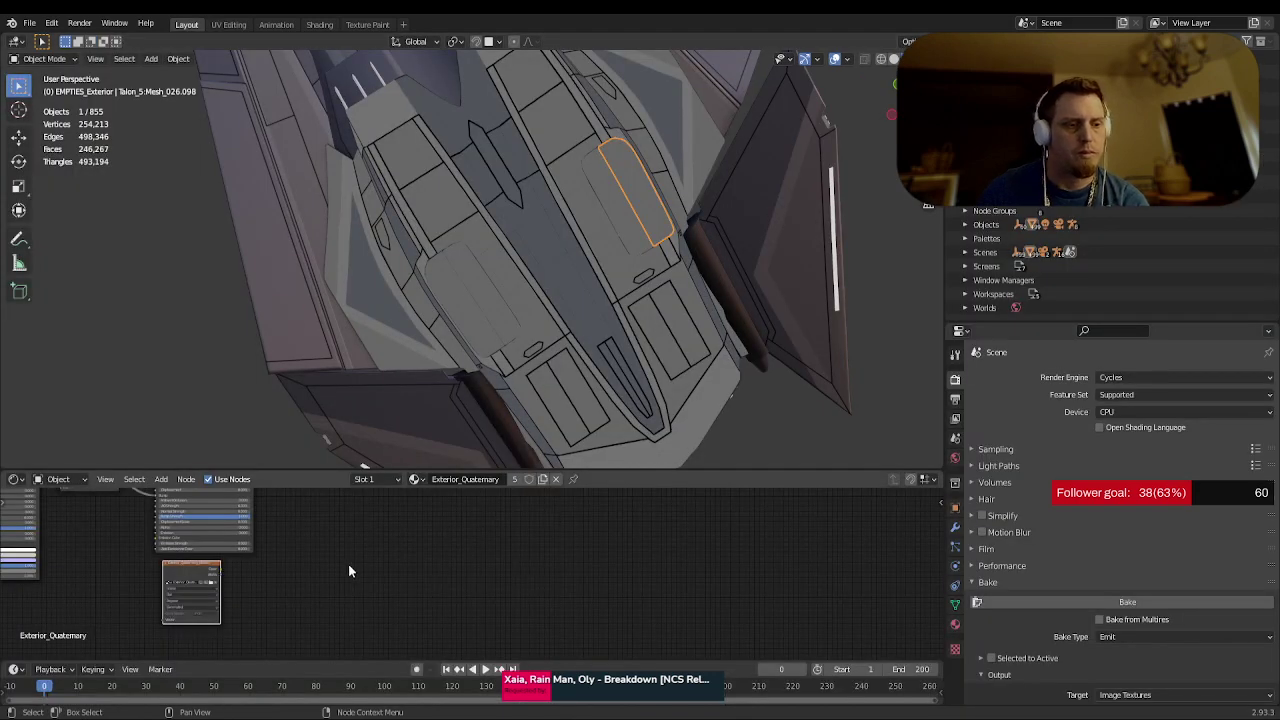
pyautogui.moveTo(348, 571); pyautogui.dragTo(532, 566, button='middle')
pyautogui.scroll(1, 532, 566)
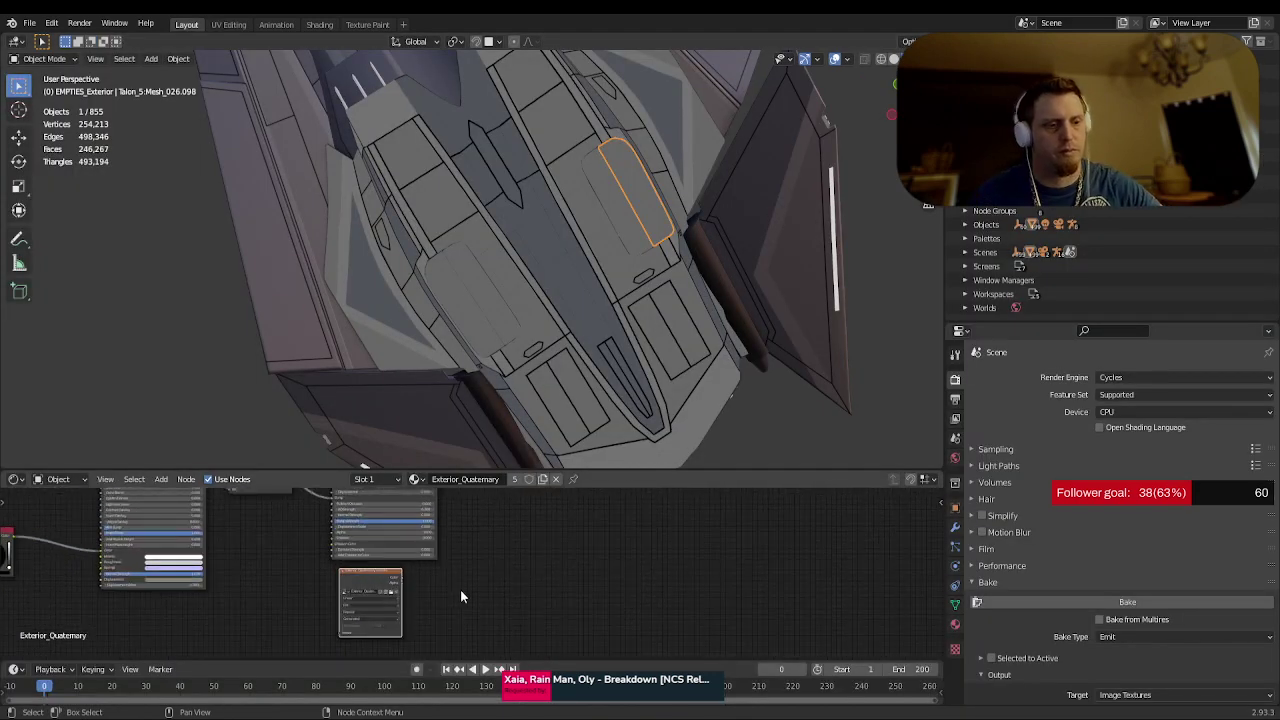
pyautogui.moveTo(460, 597); pyautogui.dragTo(508, 585, button='middle')
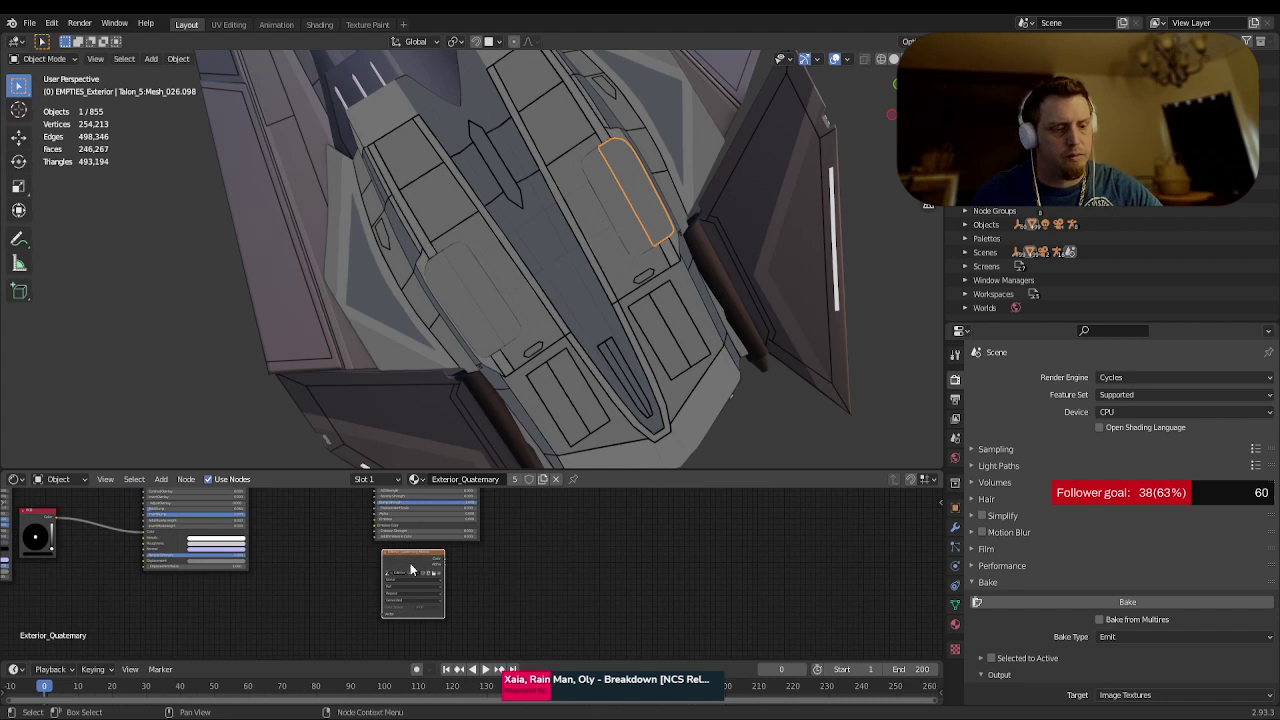
pyautogui.moveTo(410, 570); pyautogui.dragTo(356, 572)
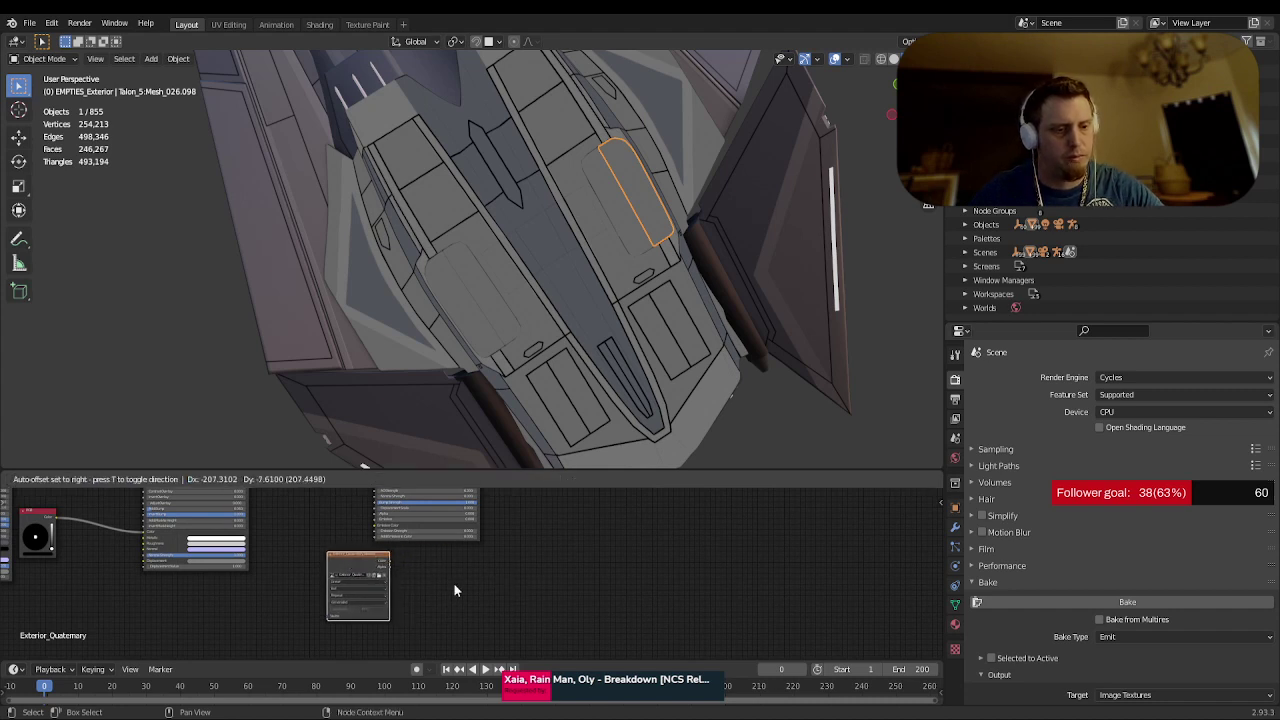
pyautogui.hotkey('shift', 'a')
pyautogui.moveTo(455, 584)
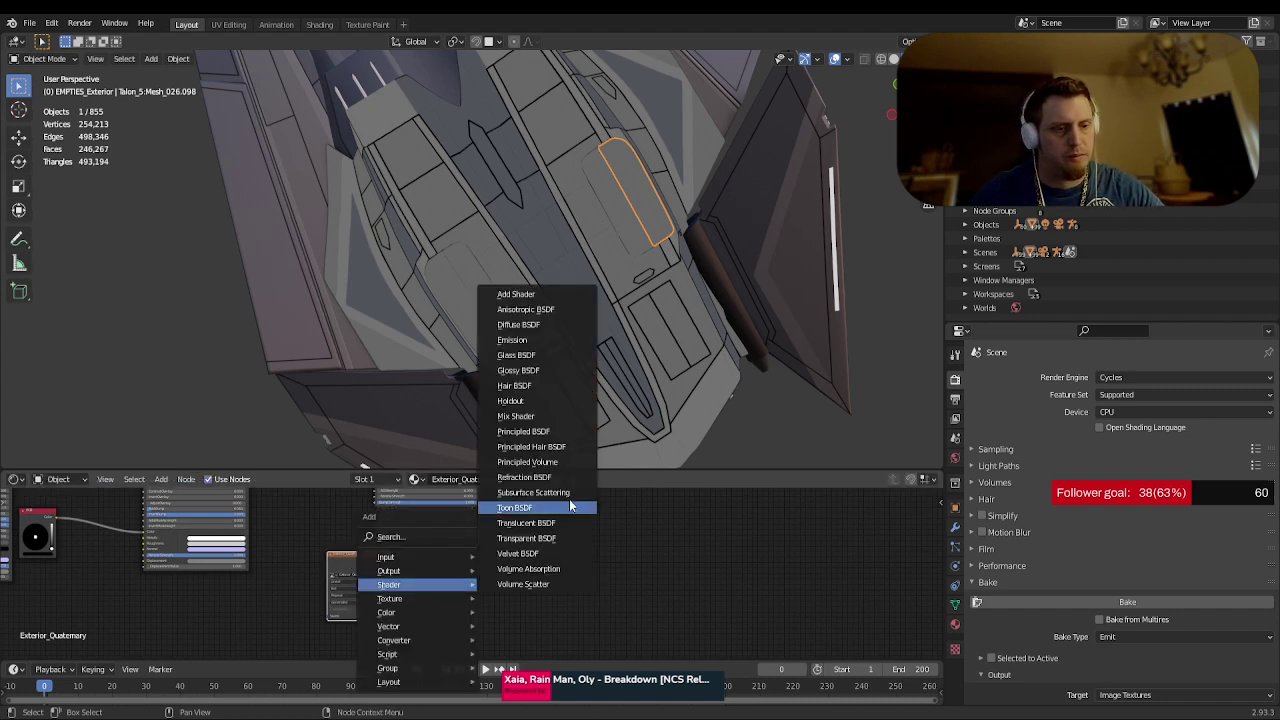
pyautogui.click(540, 432)
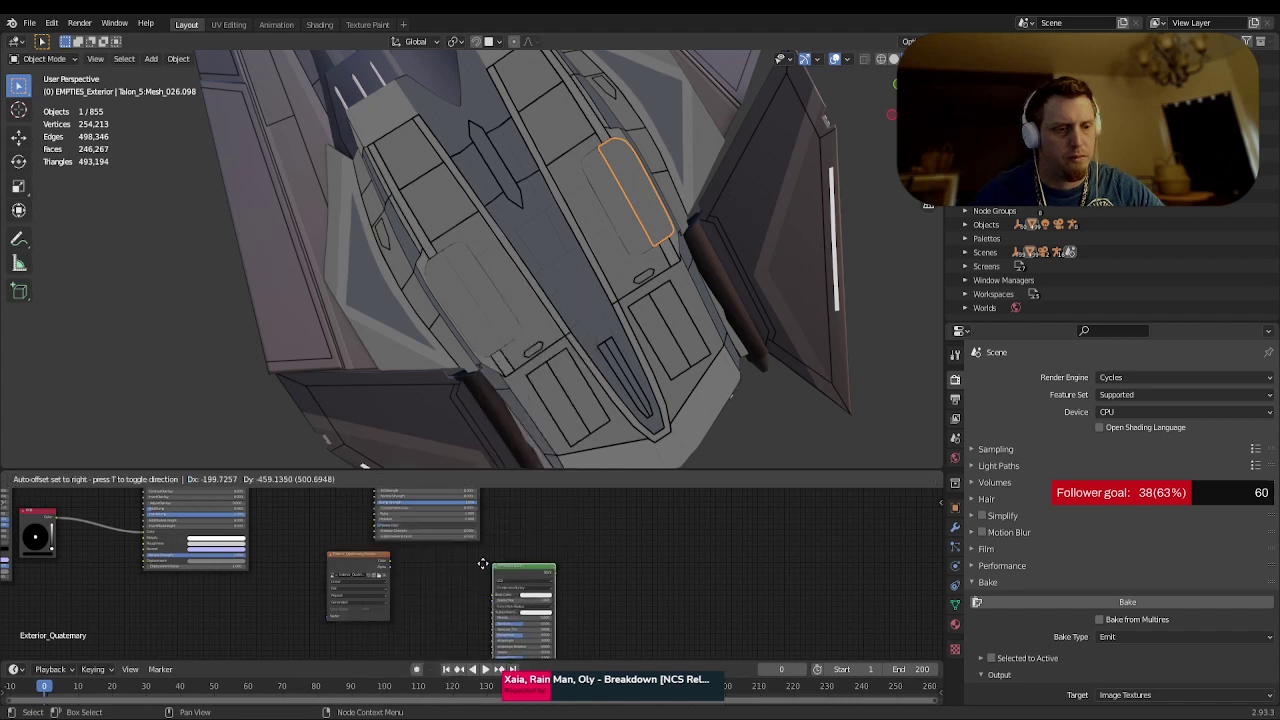
pyautogui.click(418, 549)
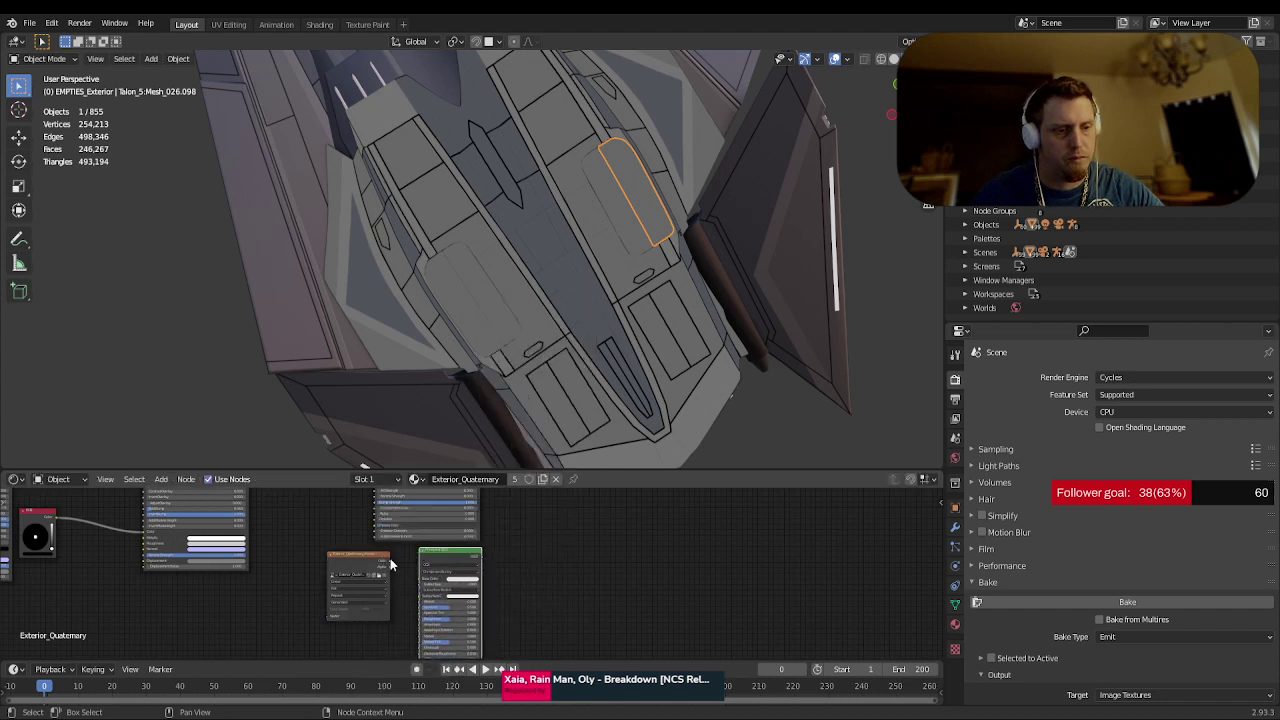
pyautogui.moveTo(392, 561); pyautogui.dragTo(421, 578)
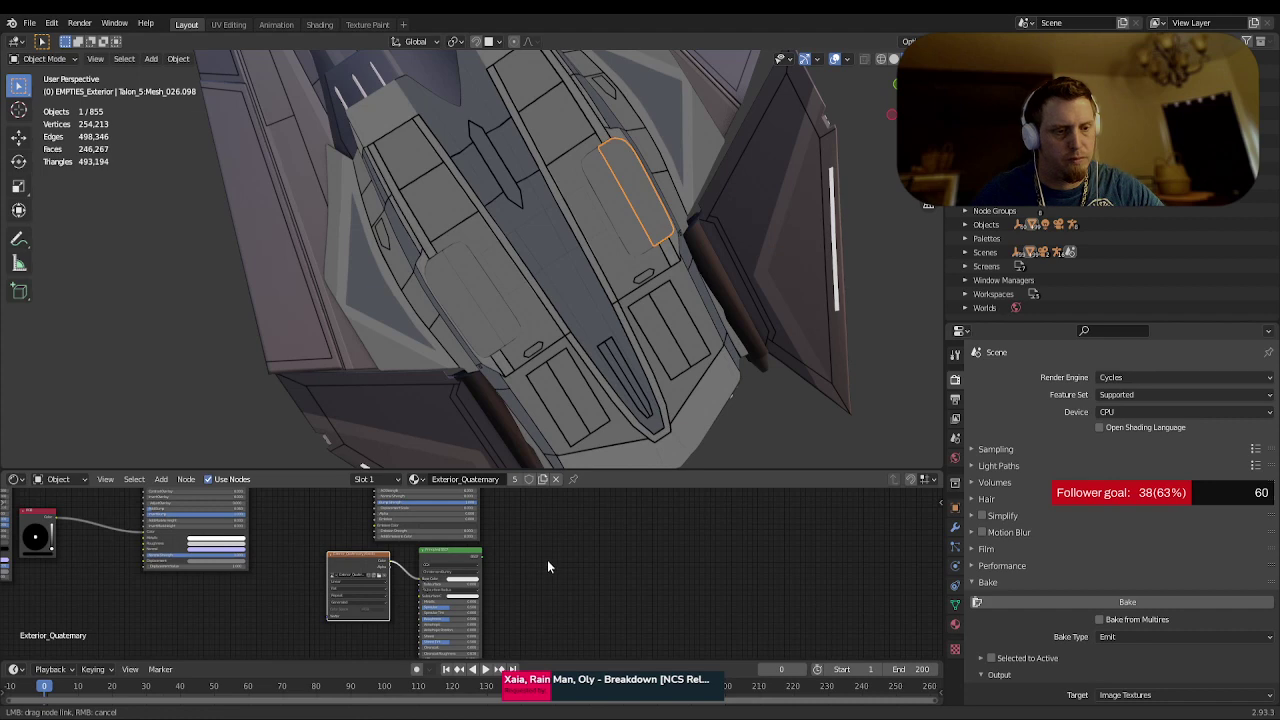
# - Connect the new Principled BSDF to the Material Output's Surface input and check the shading on the hull
pyautogui.hotkey('ctrl', 'space')
pyautogui.moveTo(697, 392); pyautogui.dragTo(560, 493, button='middle')
pyautogui.moveTo(522, 454); pyautogui.dragTo(760, 223)
pyautogui.moveTo(557, 488); pyautogui.dragTo(553, 486)
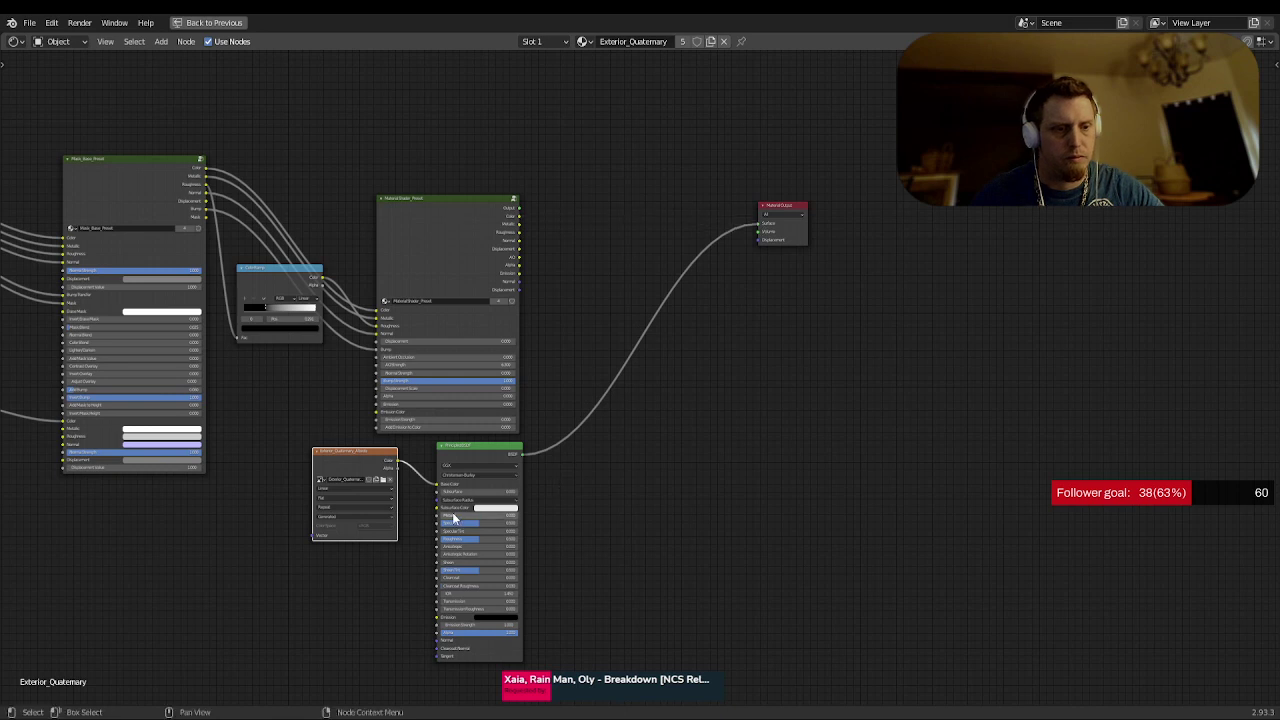
pyautogui.hotkey('ctrl', 'space')
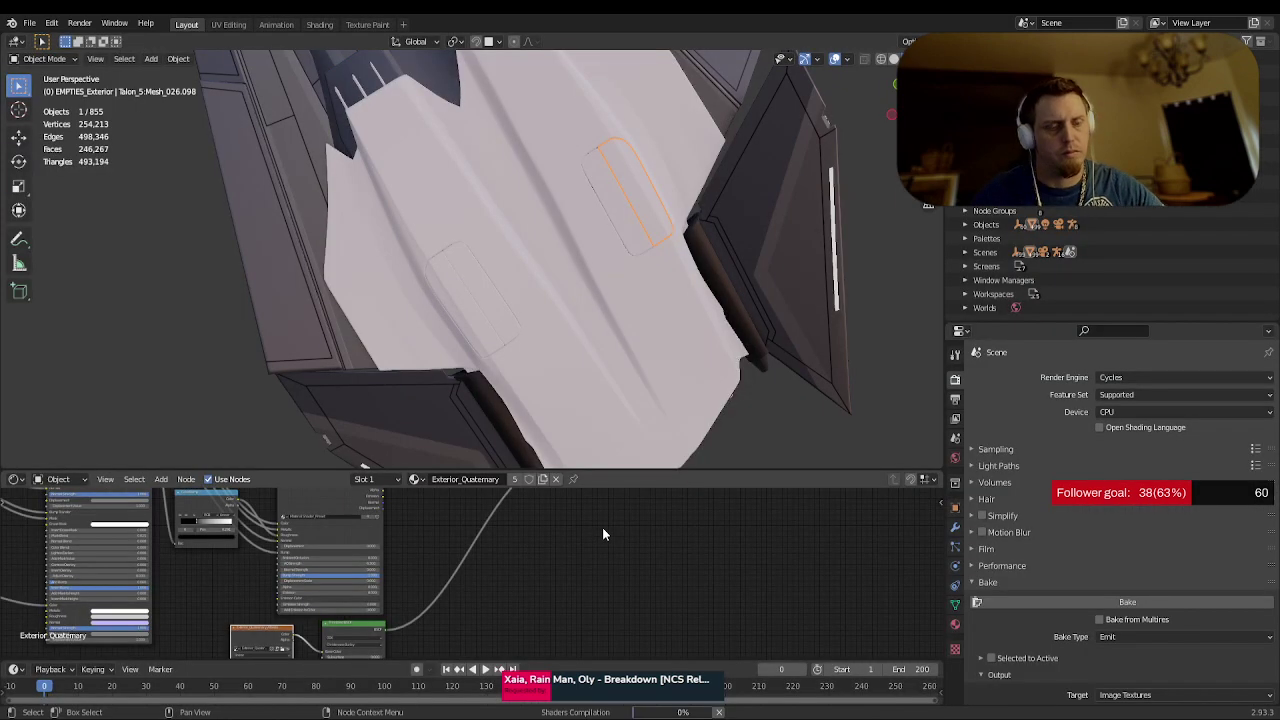
pyautogui.moveTo(726, 356); pyautogui.dragTo(591, 289, button='middle')
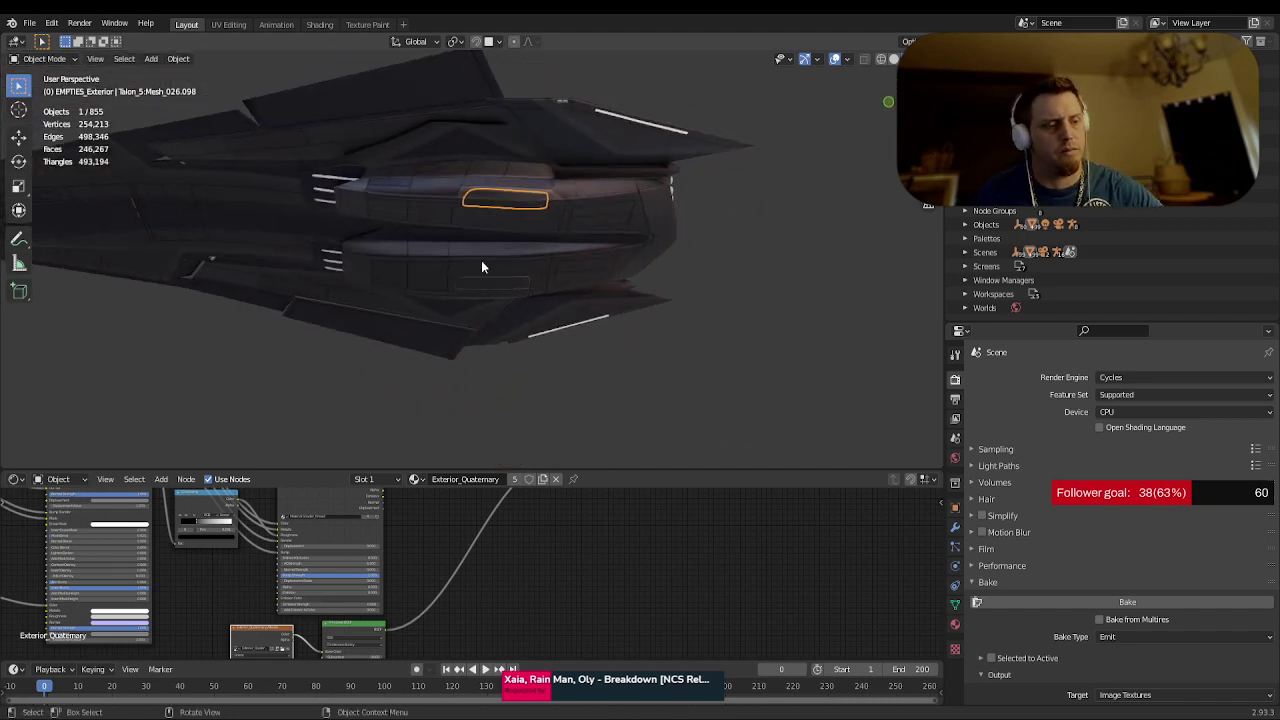
pyautogui.moveTo(481, 263); pyautogui.dragTo(628, 291, button='middle')
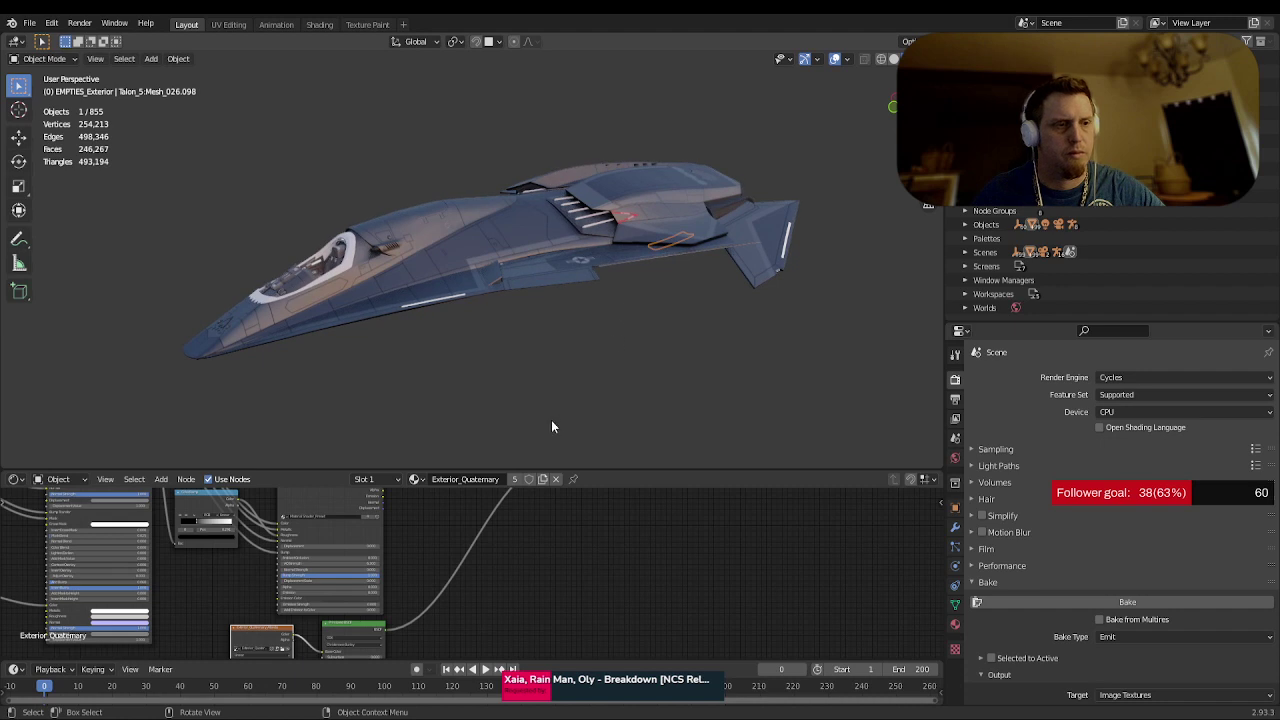
# - Save the baked Exterior_Quaternary_Albedo image from the UV Editing workspace
pyautogui.click(229, 25)
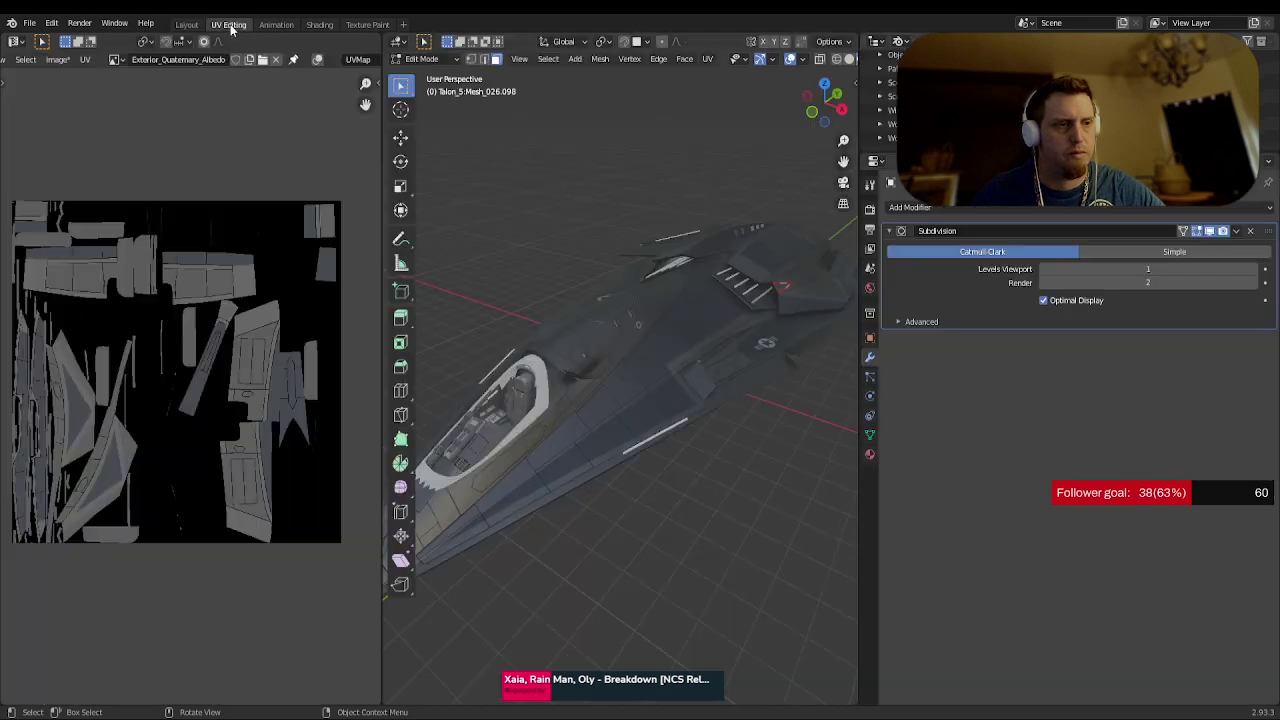
pyautogui.click(57, 59)
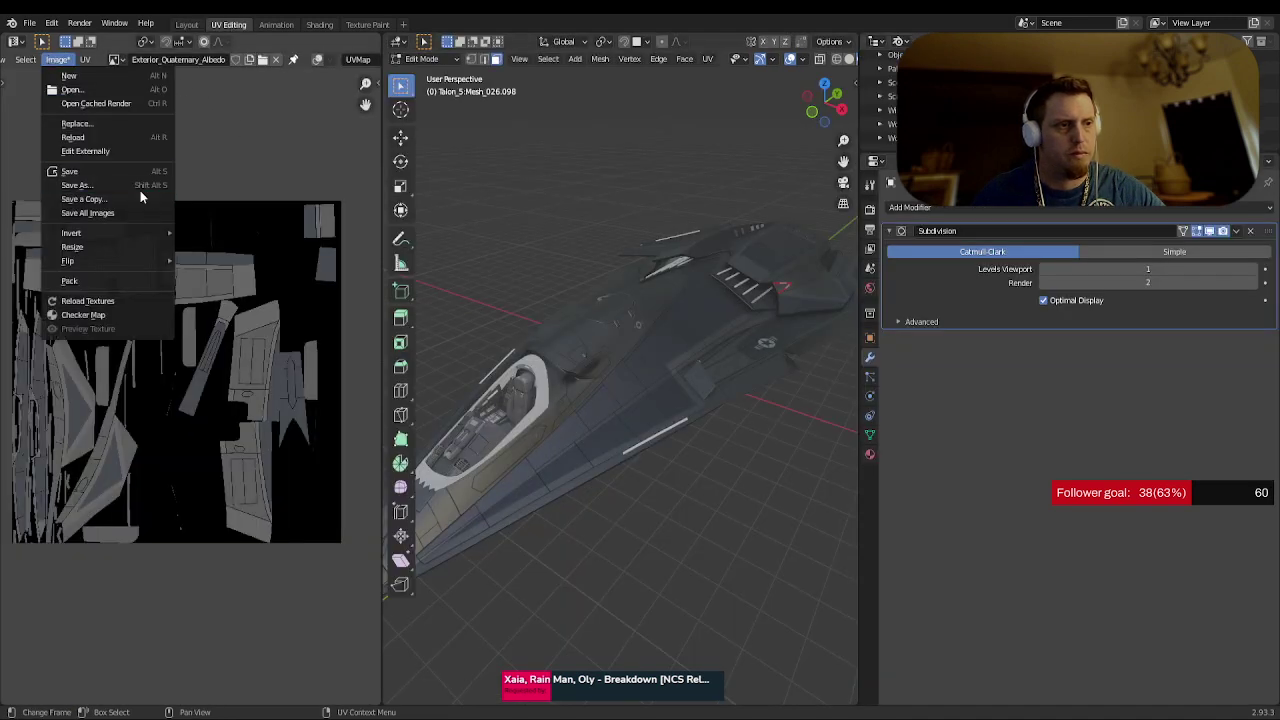
pyautogui.press('Escape')
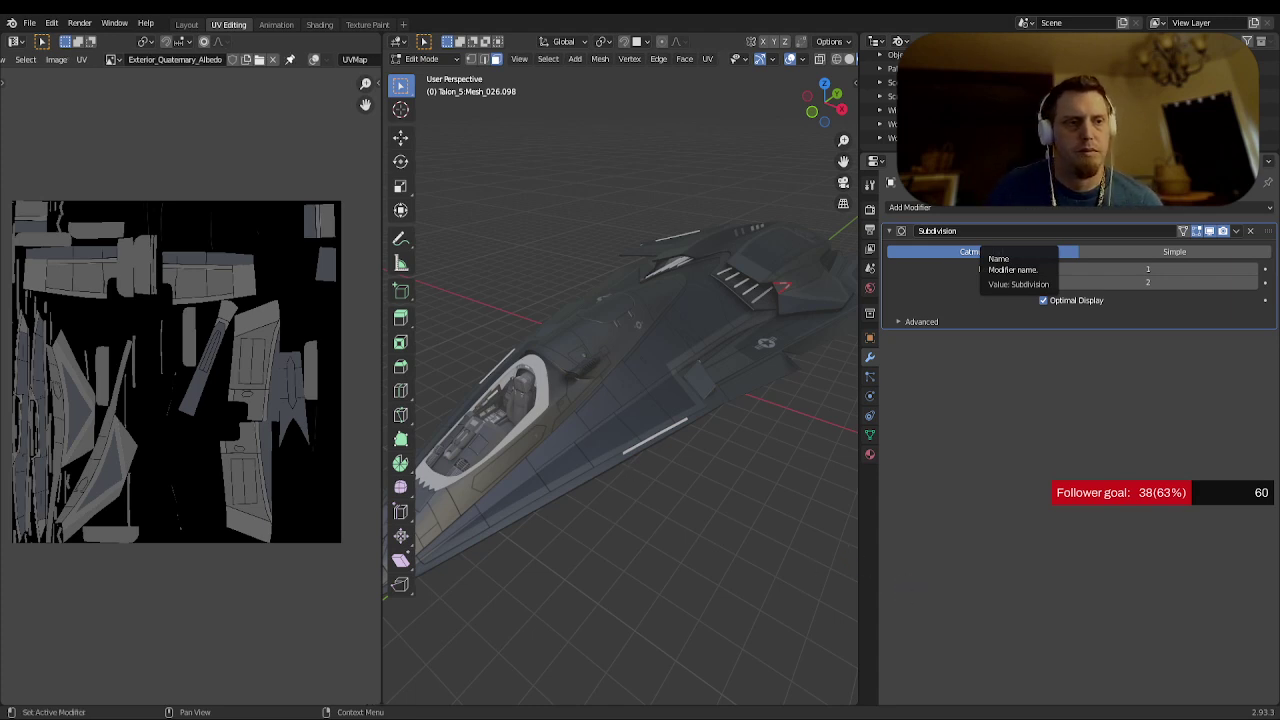
# - Return to the Layout workspace, view the whole ship and save the Blender file
pyautogui.click(186, 25)
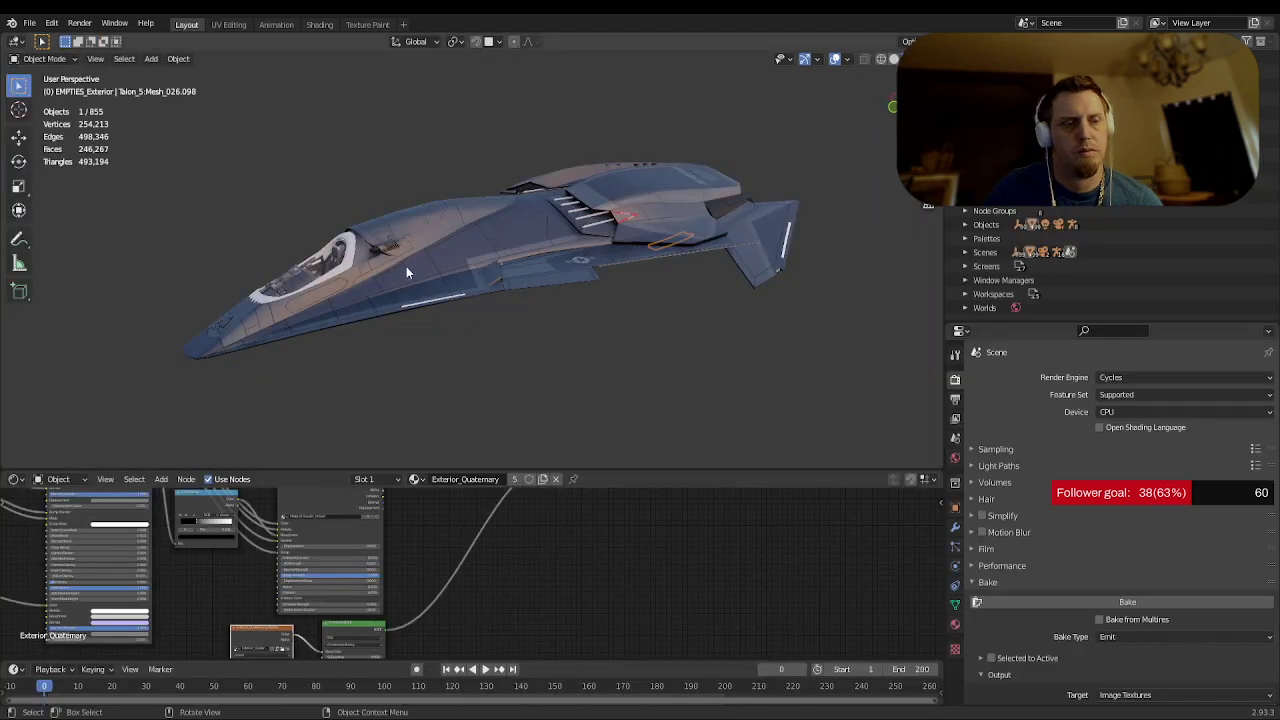
pyautogui.moveTo(542, 322); pyautogui.dragTo(540, 346, button='middle')
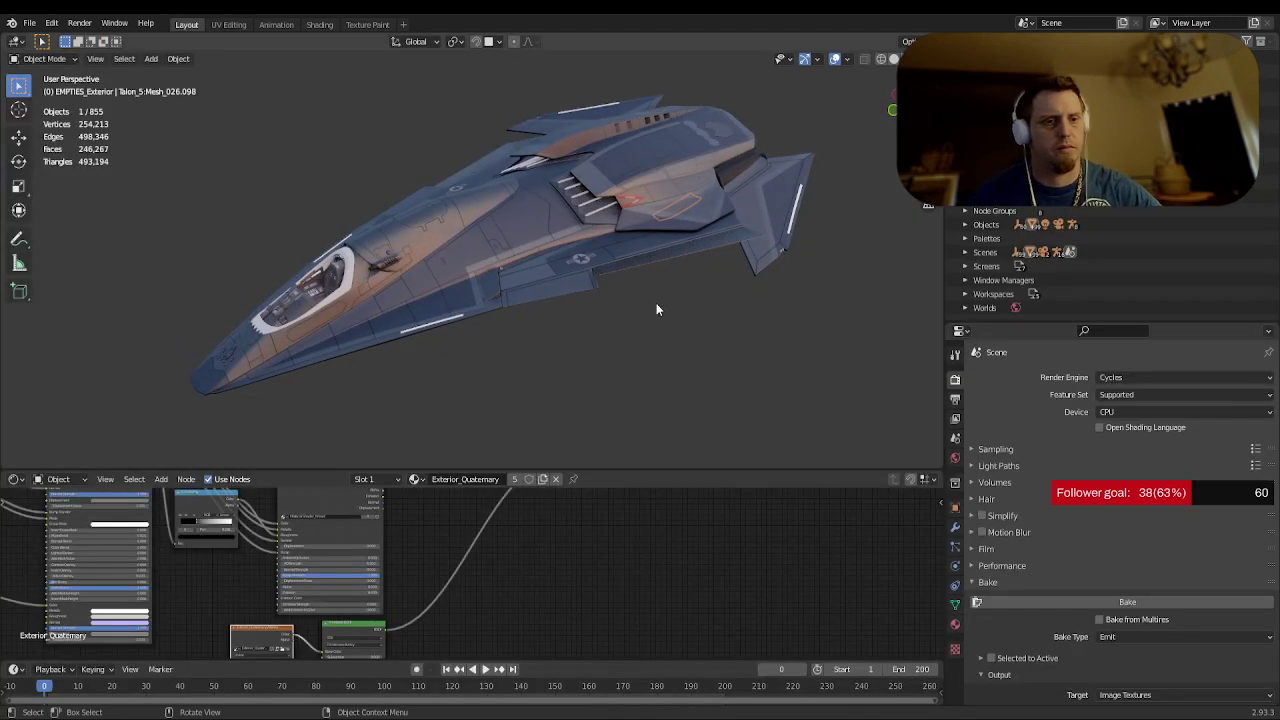
pyautogui.moveTo(669, 297); pyautogui.dragTo(714, 346, button='middle')
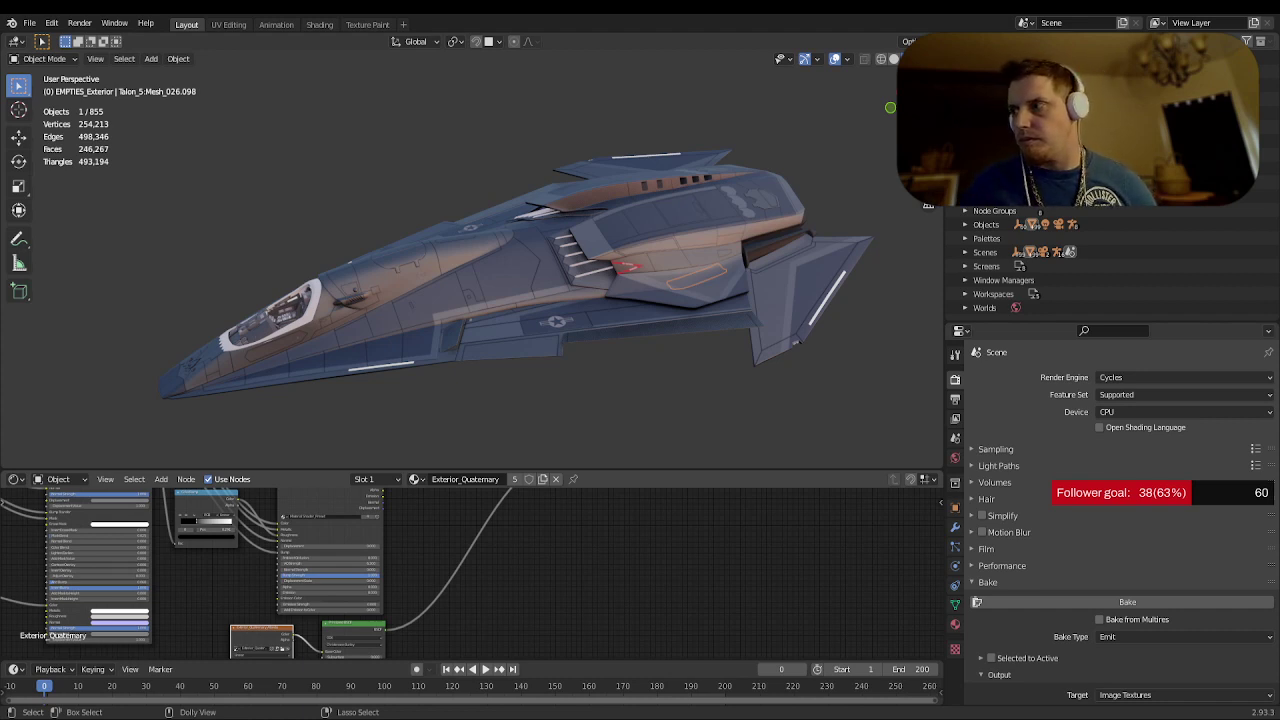
pyautogui.hotkey('ctrl', 's')
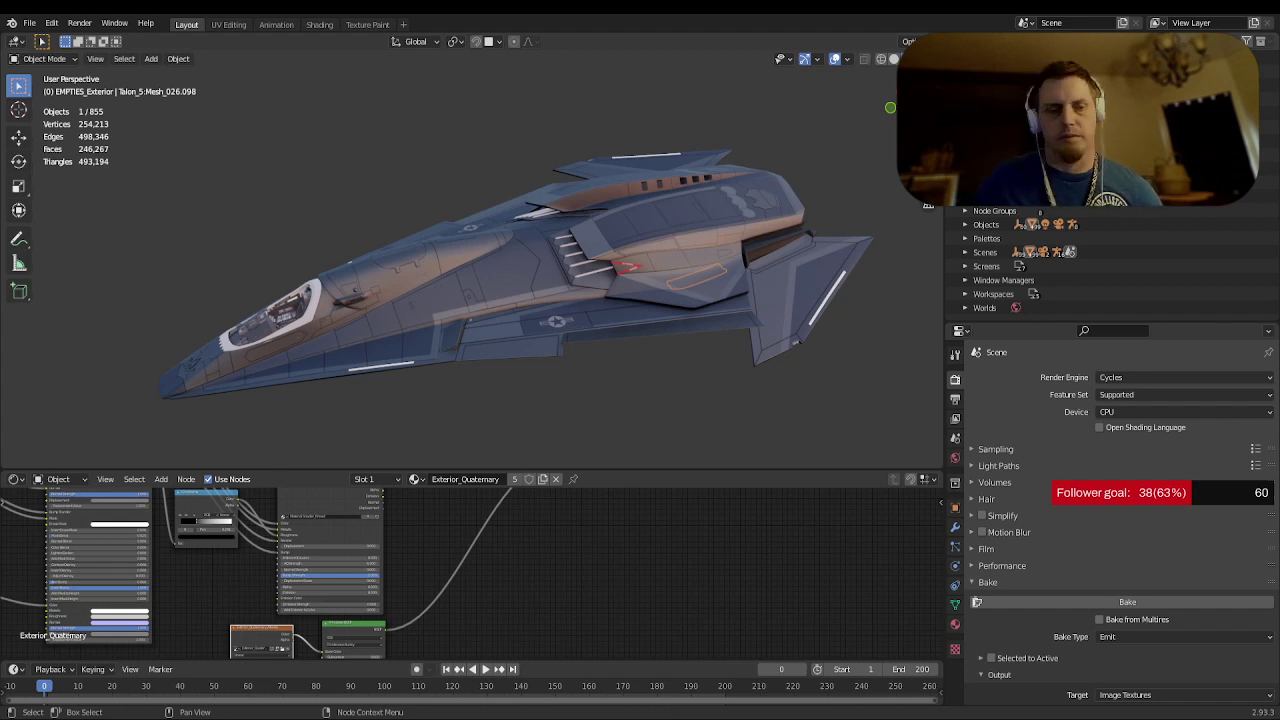
# - Deselect the panel and examine the rewired exterior materials on the ship from several angles
pyautogui.moveTo(585, 300); pyautogui.dragTo(508, 448, button='middle')
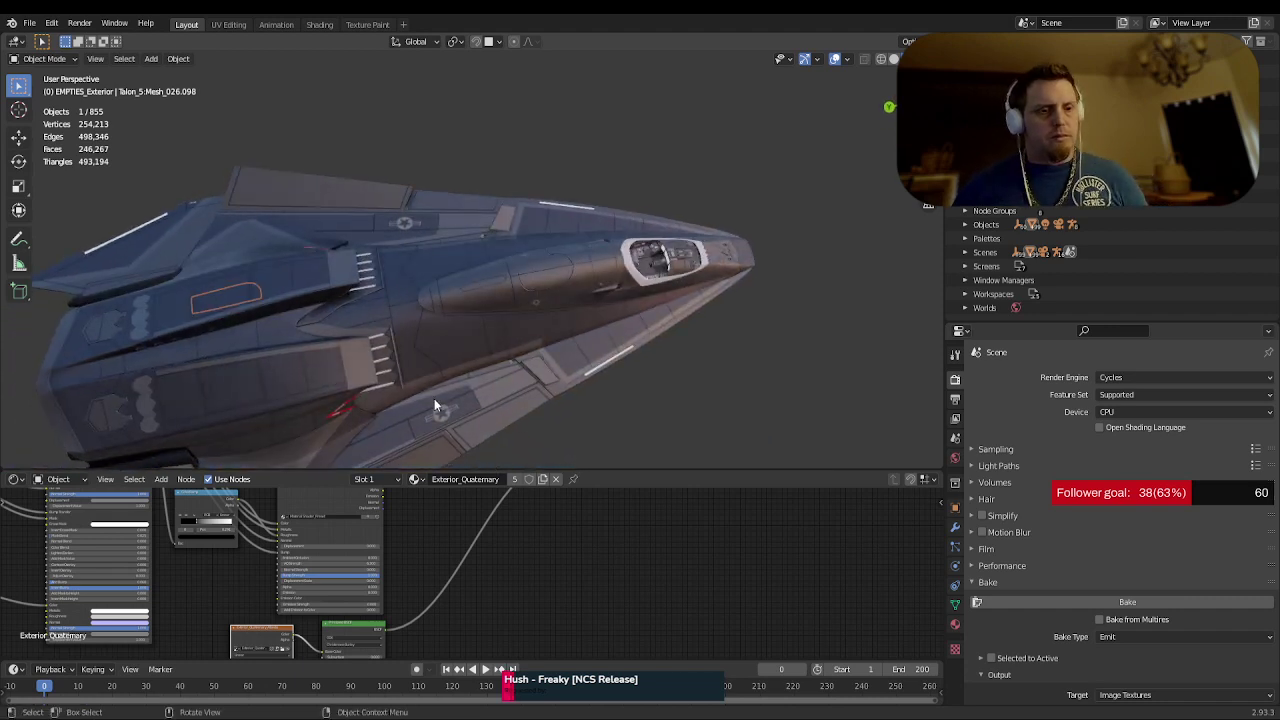
pyautogui.moveTo(329, 381); pyautogui.dragTo(566, 316, button='middle')
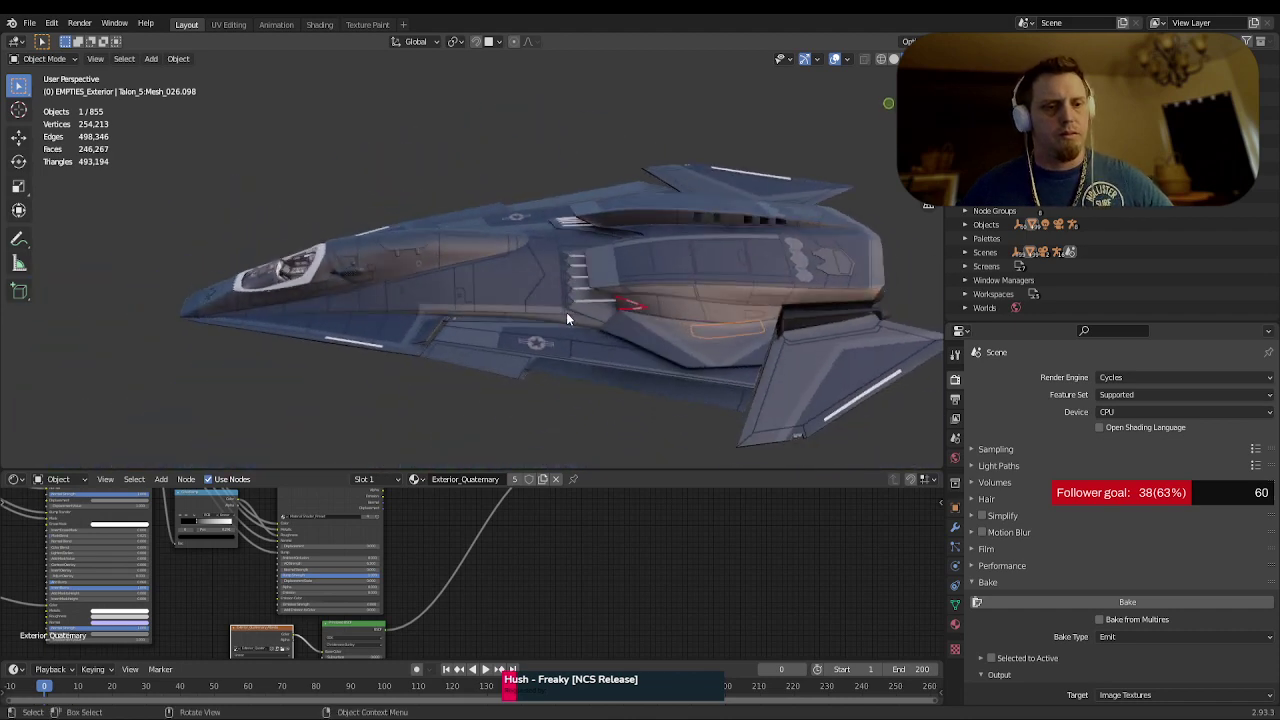
pyautogui.moveTo(425, 326); pyautogui.dragTo(480, 321, button='middle')
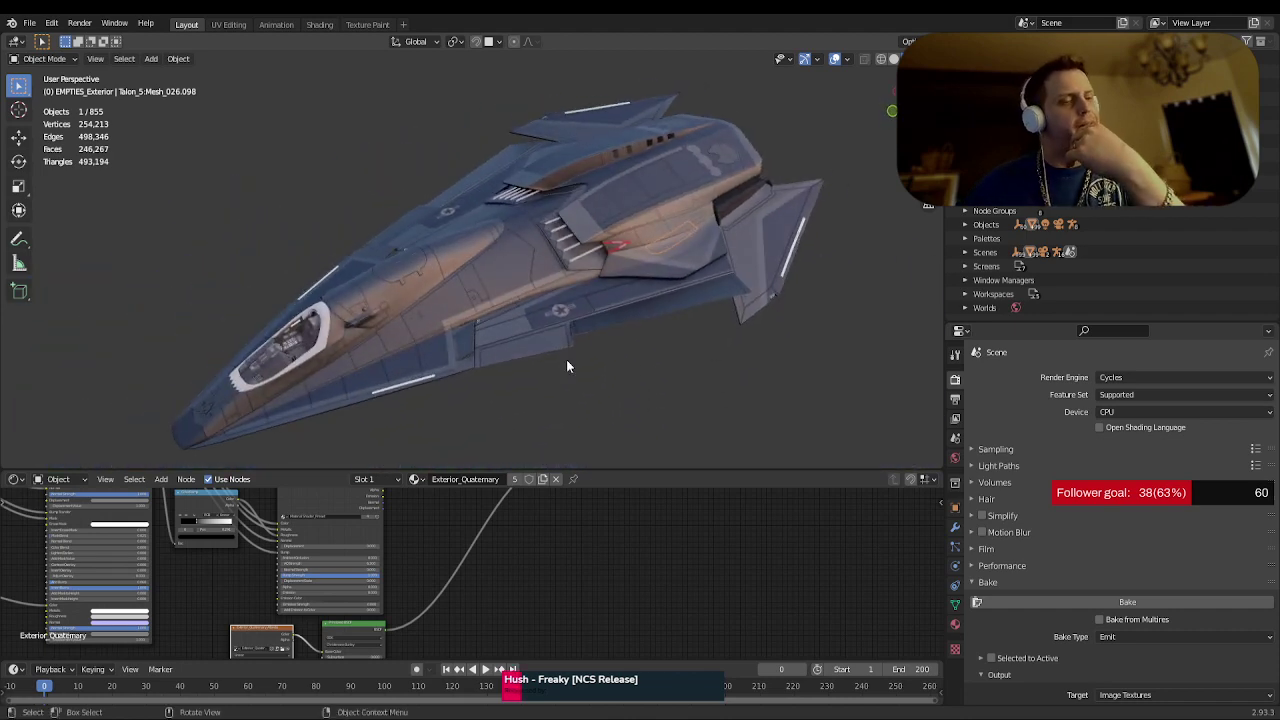
pyautogui.click(660, 388)
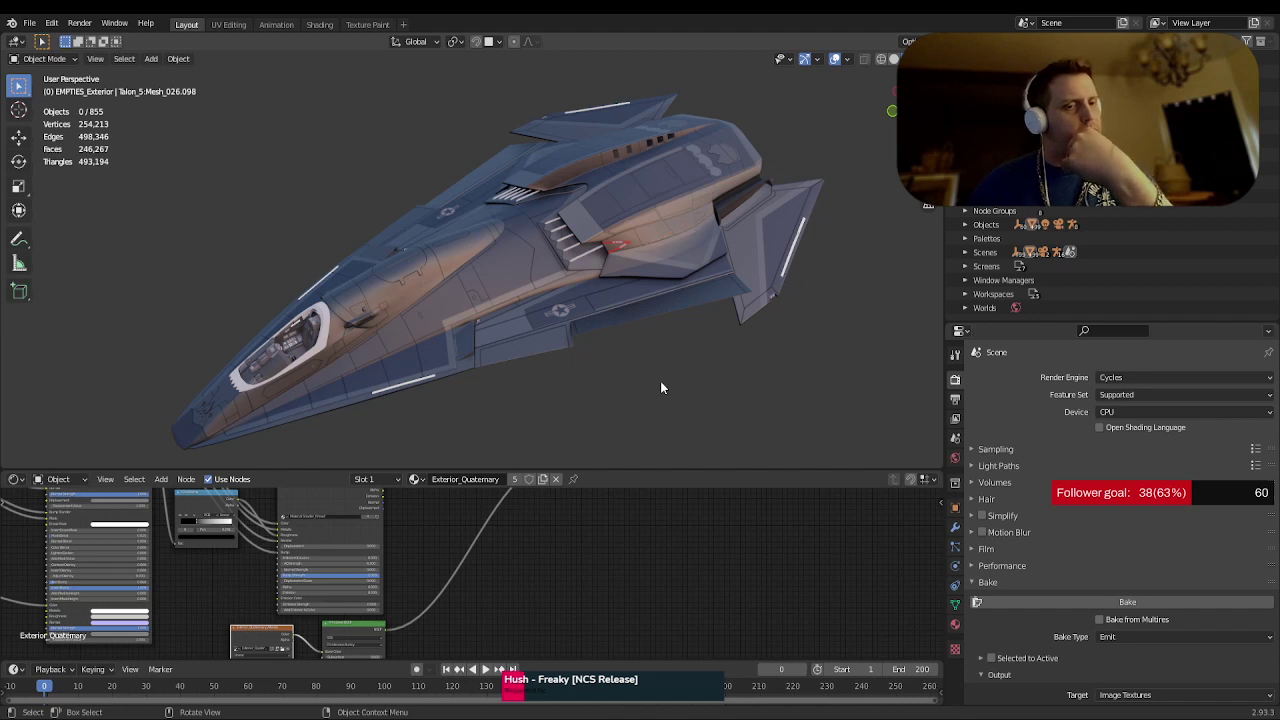
pyautogui.moveTo(654, 394)
pyautogui.mouseDown(button='middle')
pyautogui.moveTo(620, 210)
pyautogui.moveTo(577, 152)
pyautogui.moveTo(576, 215)
pyautogui.moveTo(630, 368)
pyautogui.moveTo(652, 387)
pyautogui.mouseUp(button='middle')
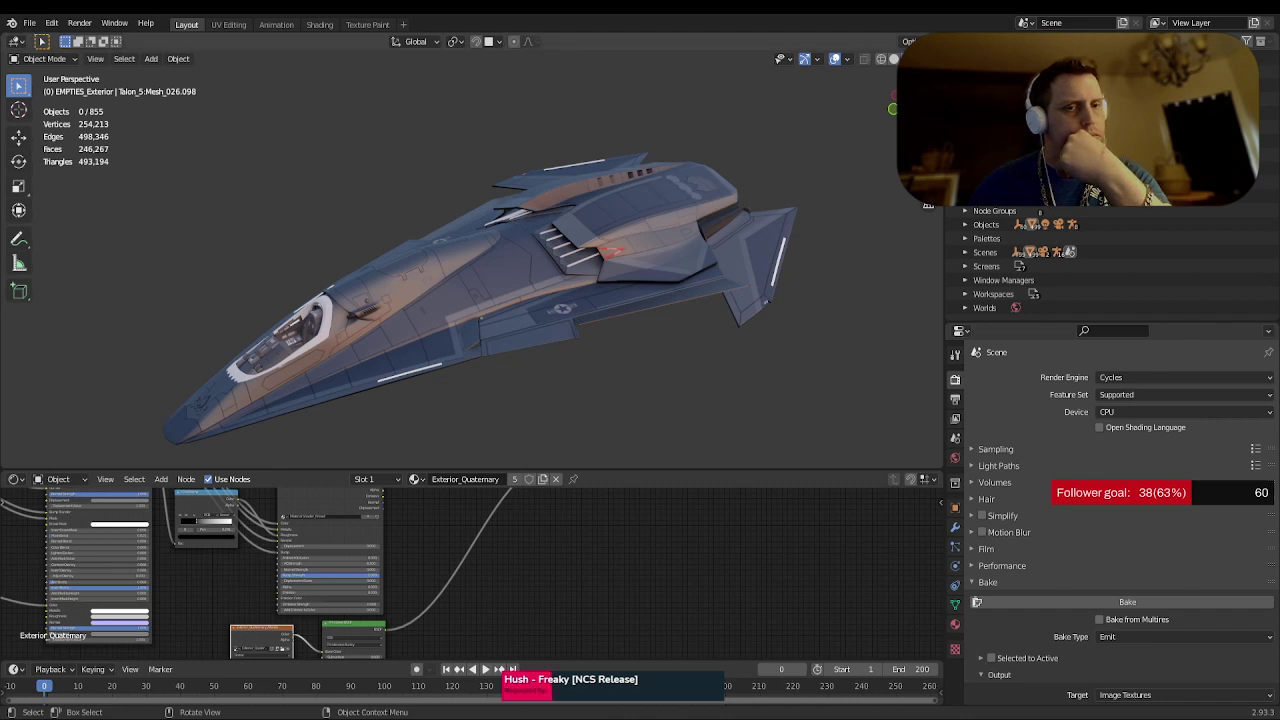
# - Set the viewport render pass to Diffuse Color and inspect how the ship's materials display
pyautogui.click(938, 58)
pyautogui.click(892, 296)
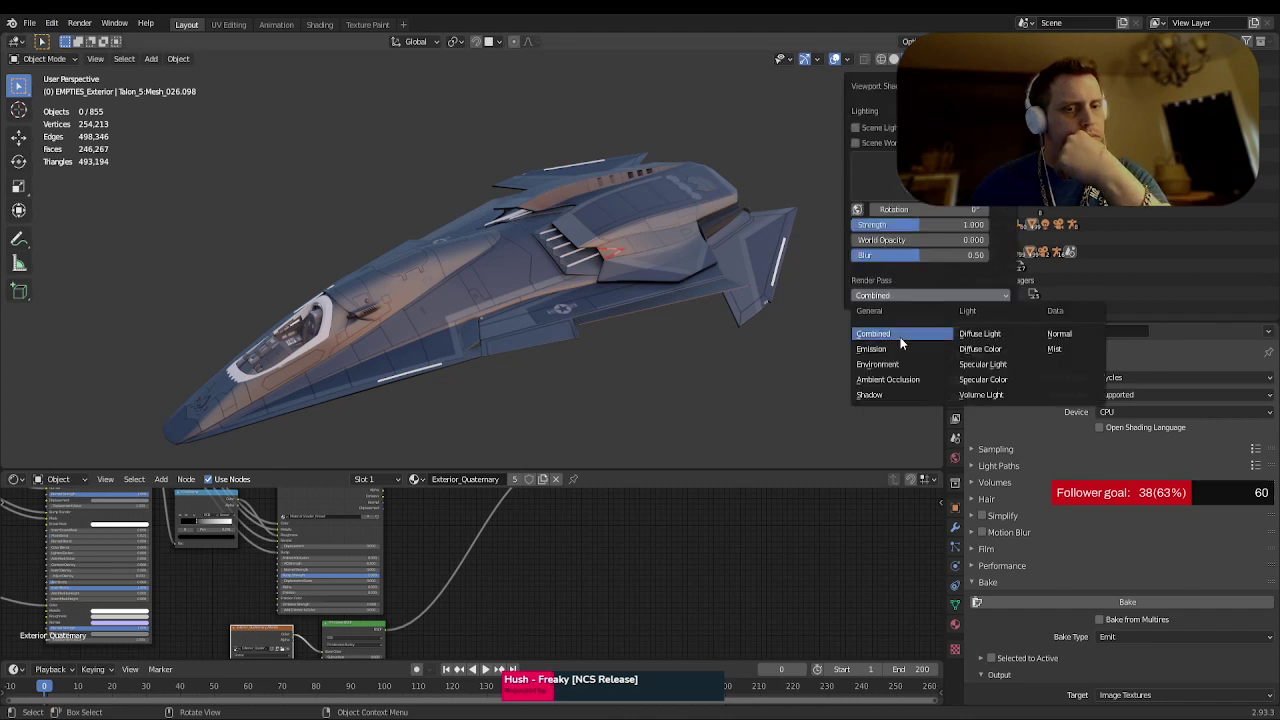
pyautogui.click(975, 348)
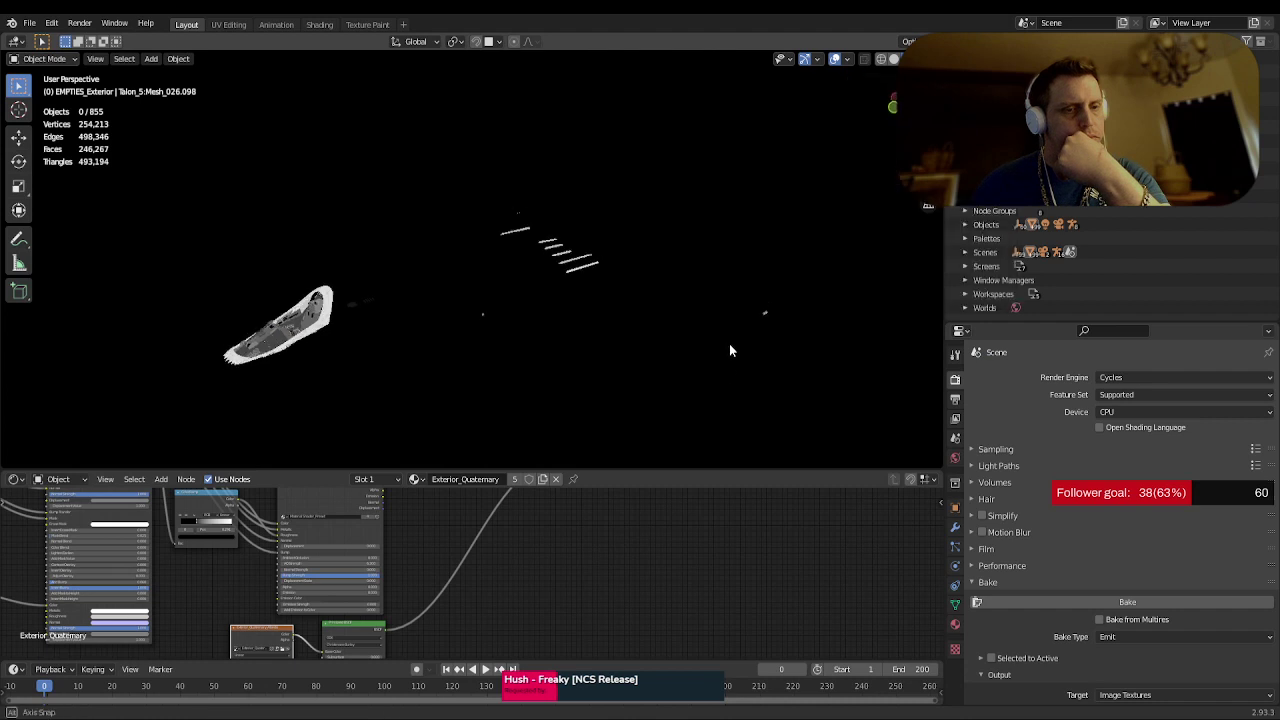
pyautogui.moveTo(730, 350)
pyautogui.mouseDown(button='middle')
pyautogui.moveTo(729, 234)
pyautogui.moveTo(714, 343)
pyautogui.moveTo(752, 352)
pyautogui.mouseUp(button='middle')
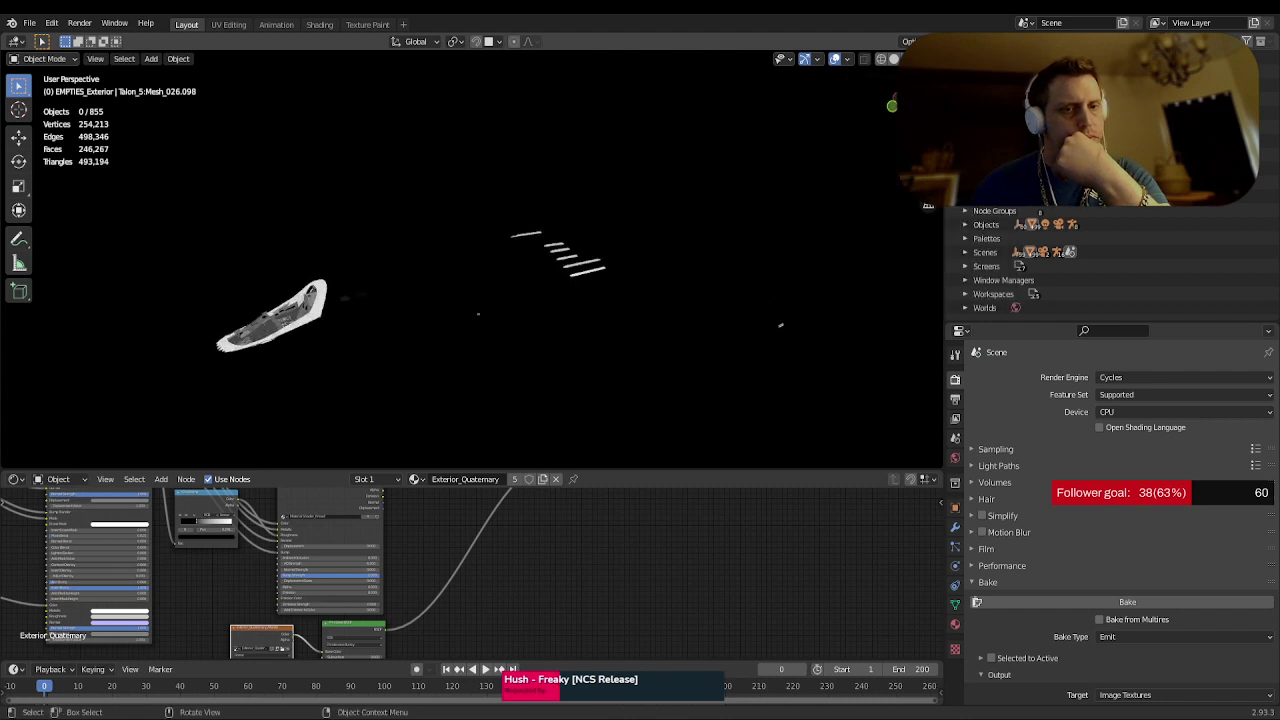
# - Inspect the ship in the viewport with the Diffuse Light, Specular Light and Specular Color render passes
pyautogui.click(938, 58)
pyautogui.click(900, 297)
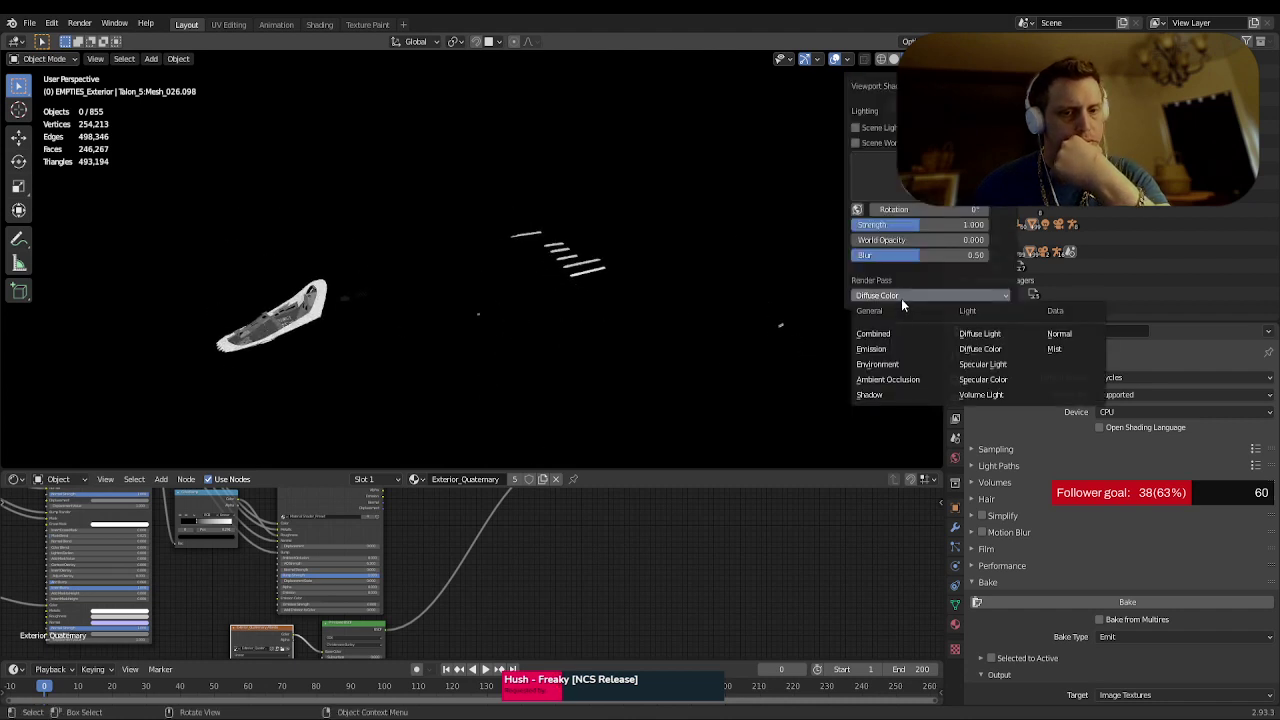
pyautogui.click(975, 338)
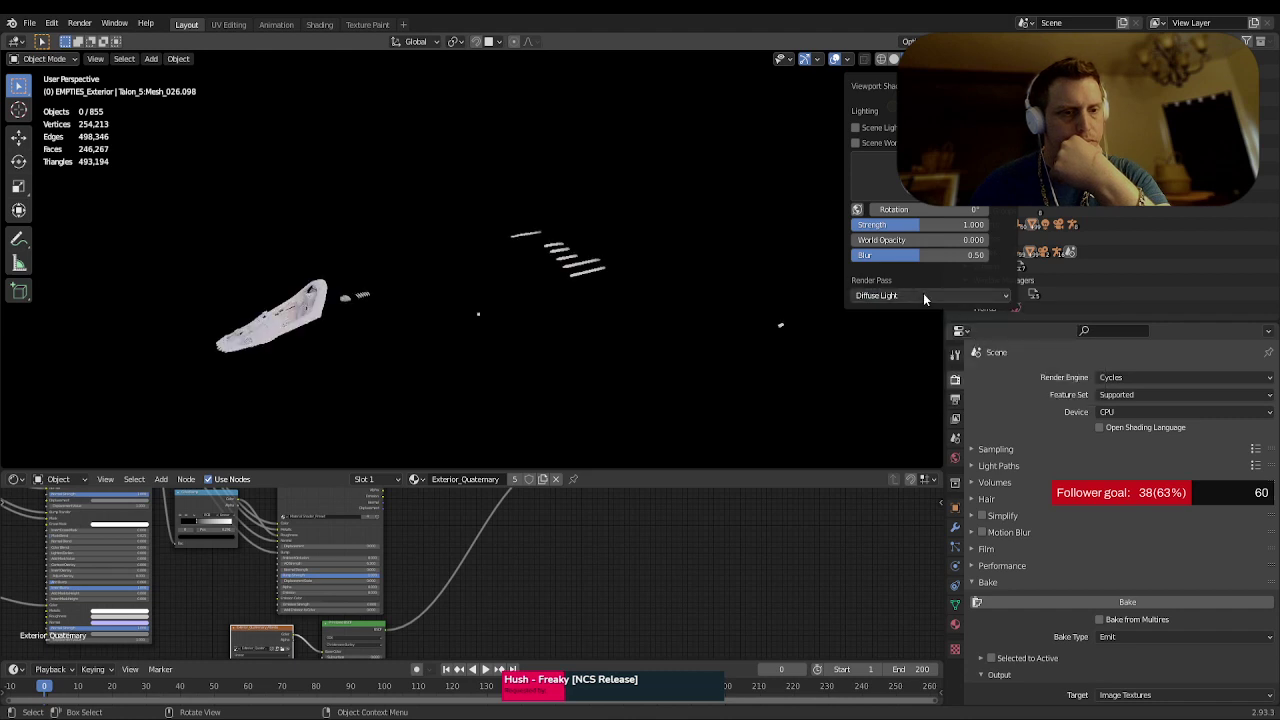
pyautogui.click(923, 293)
pyautogui.click(968, 364)
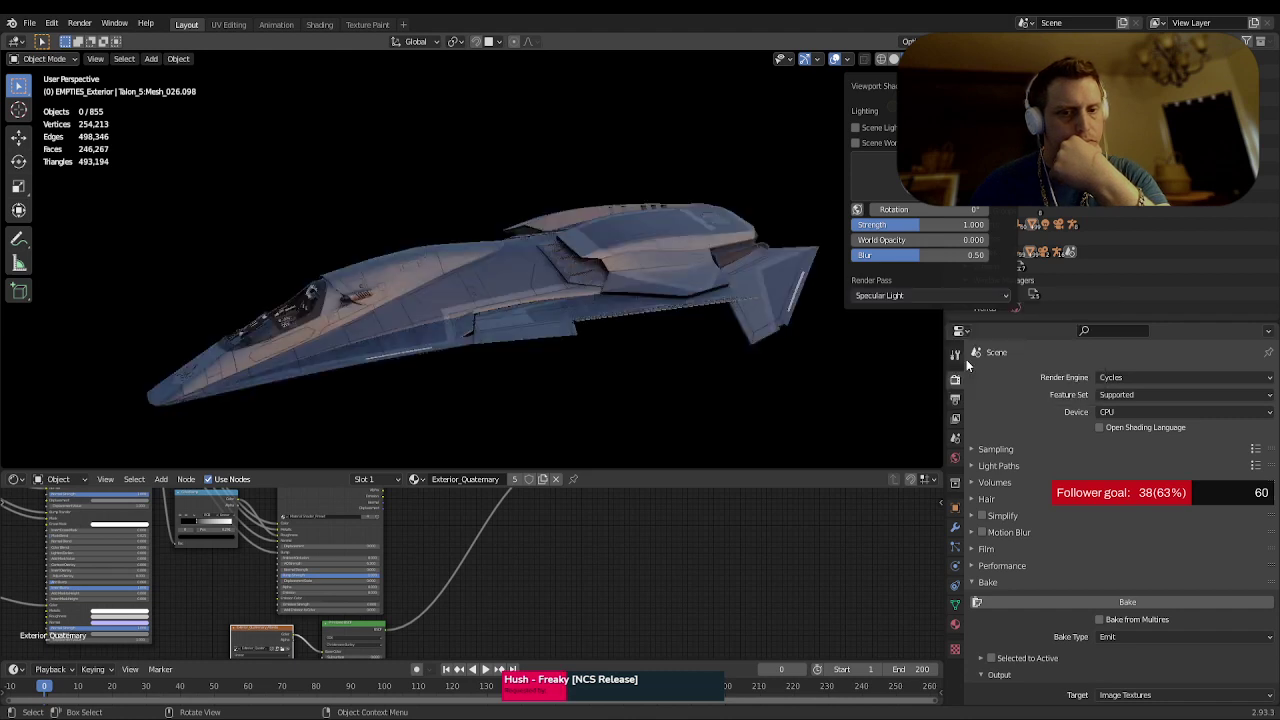
pyautogui.click(961, 295)
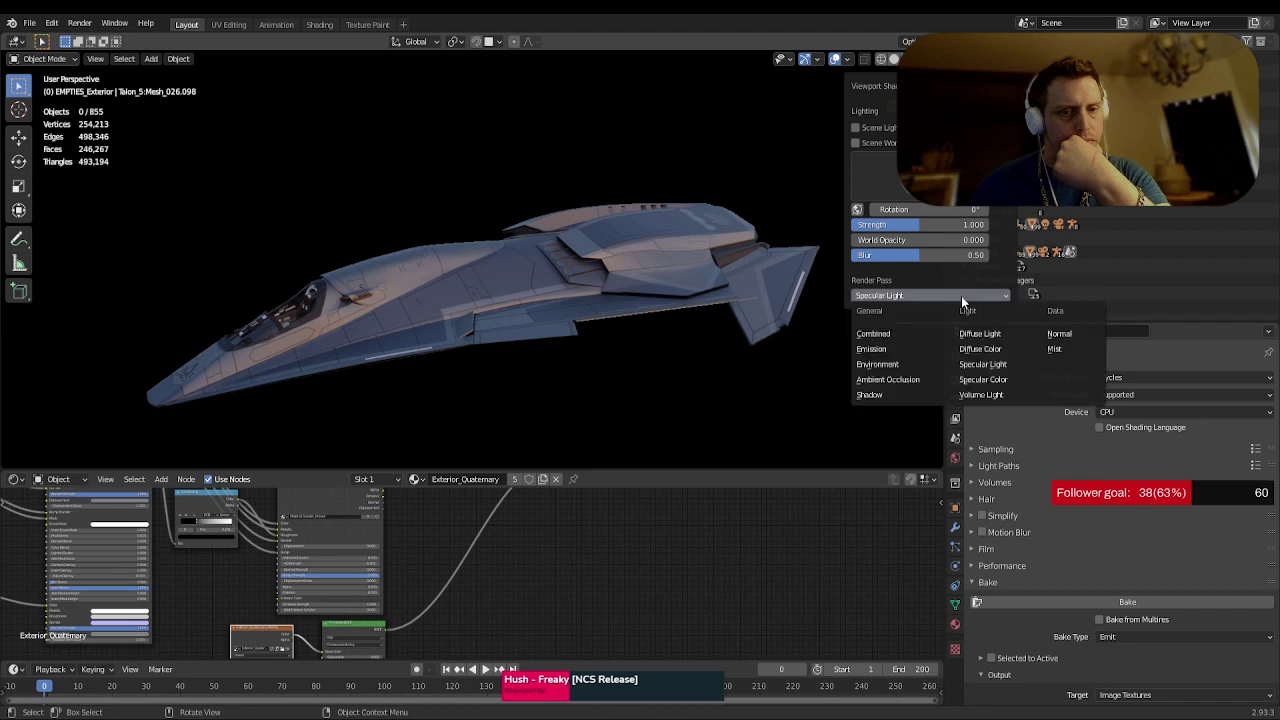
pyautogui.click(967, 380)
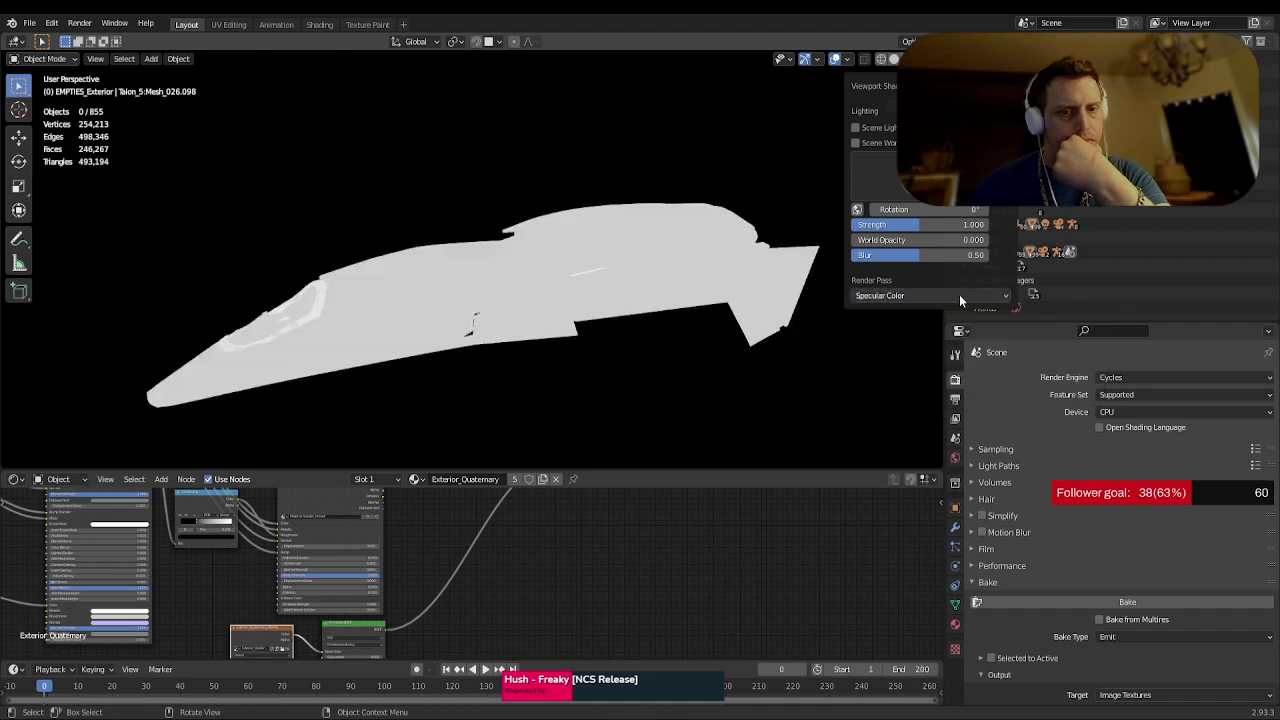
# - Inspect the ship in the viewport with the Ambient Occlusion, Environment, Emission and Shadow render passes
pyautogui.click(959, 294)
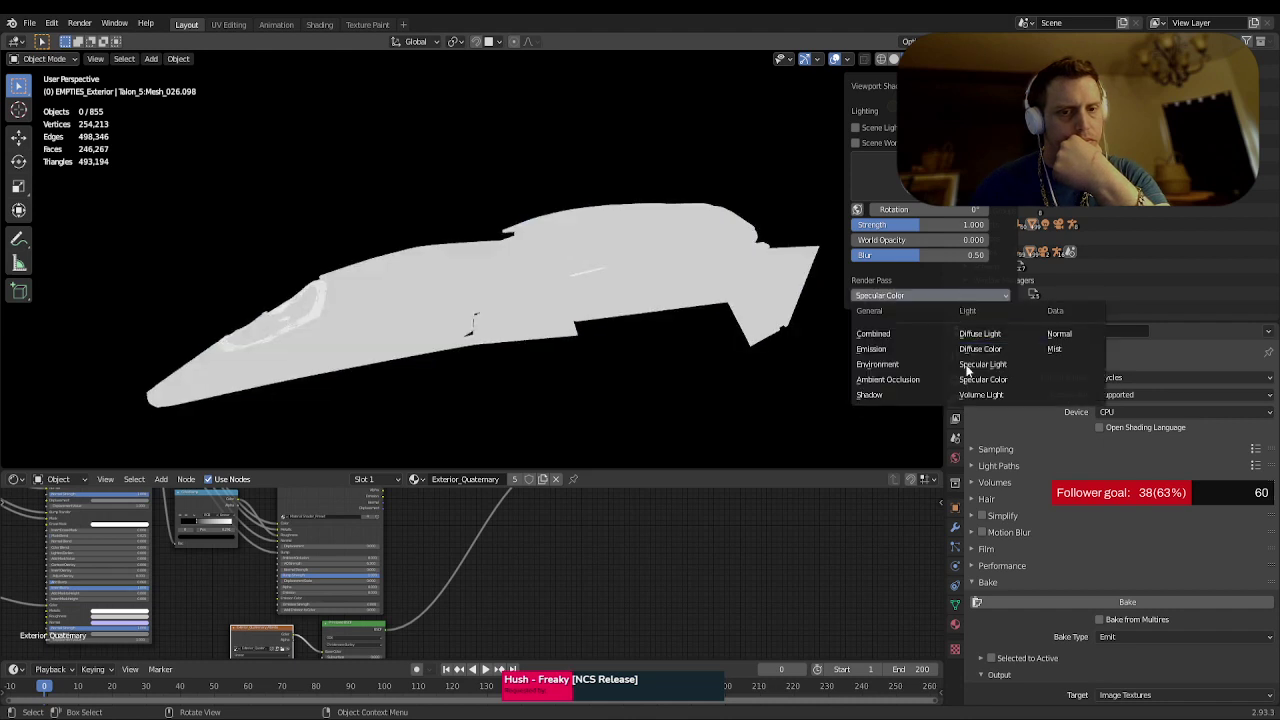
pyautogui.click(902, 382)
pyautogui.click(952, 297)
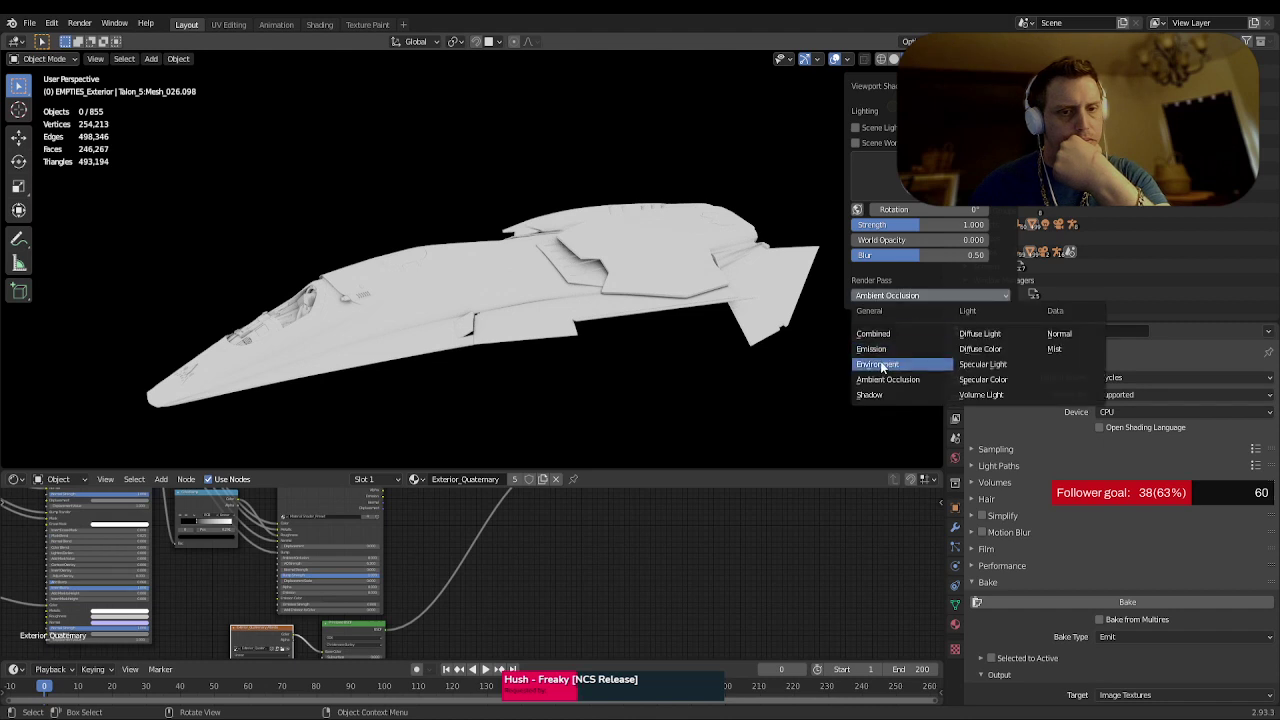
pyautogui.press('Return')
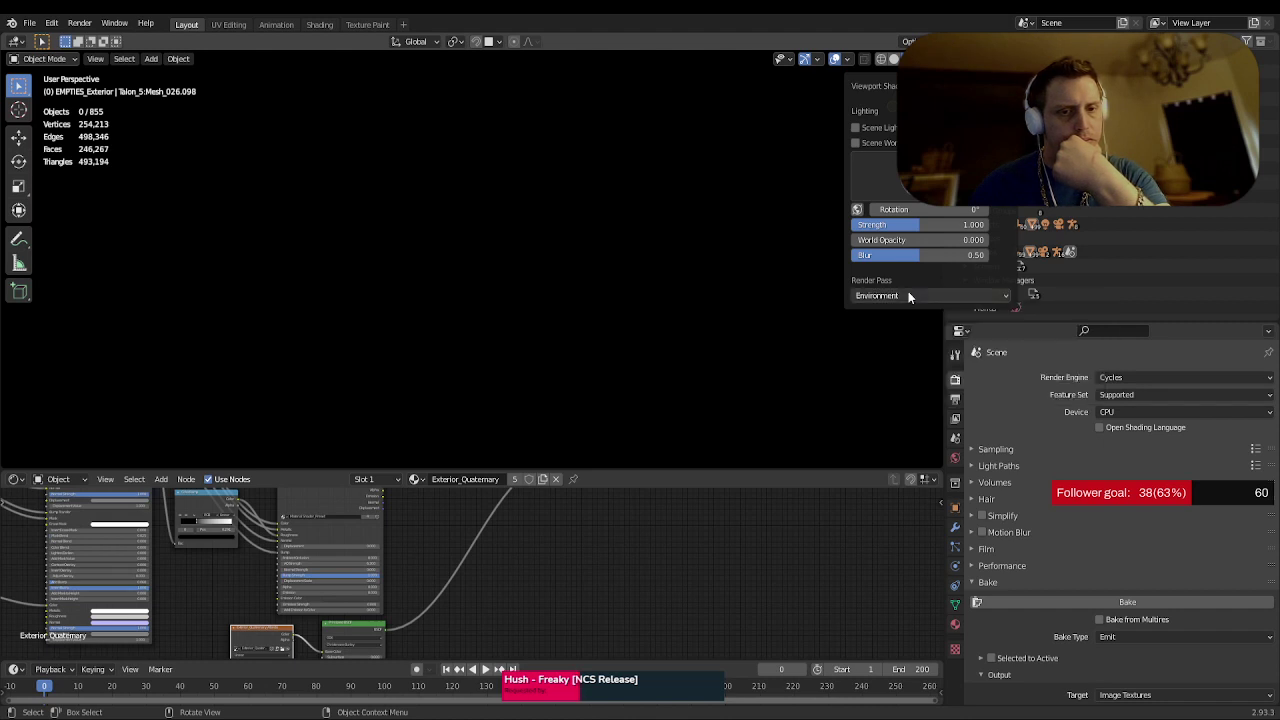
pyautogui.click(910, 296)
pyautogui.click(871, 348)
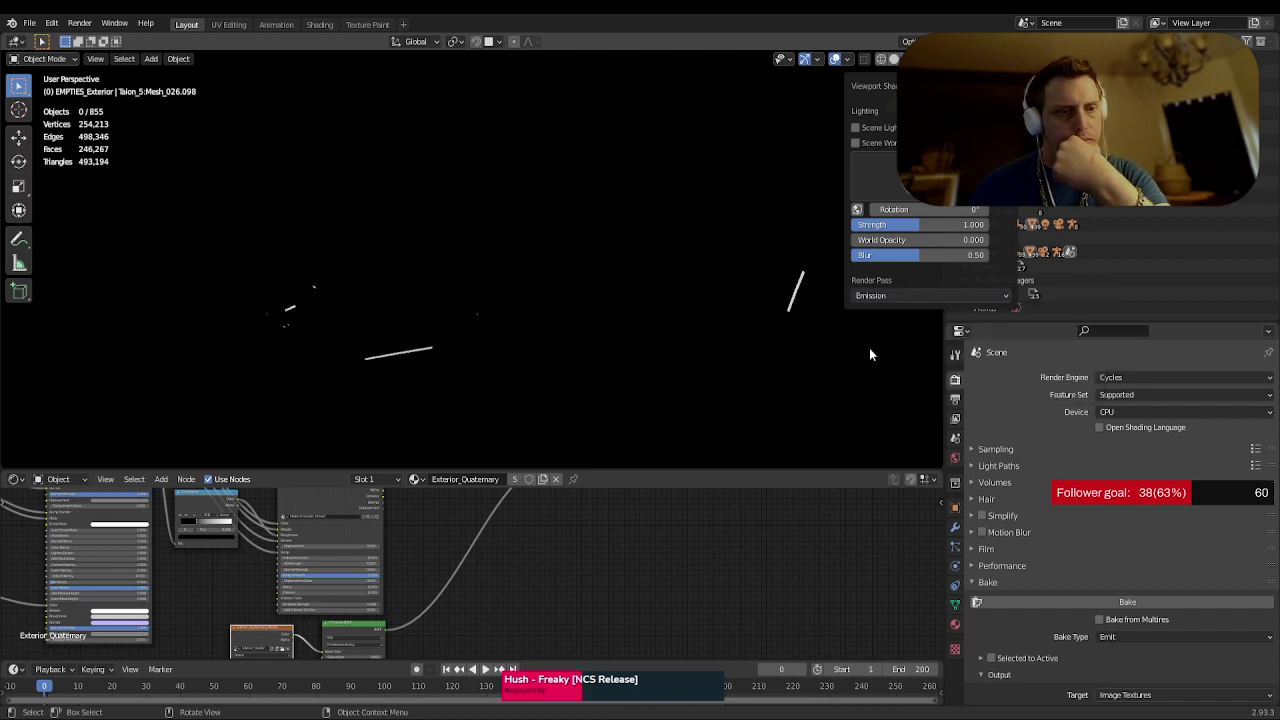
pyautogui.click(896, 295)
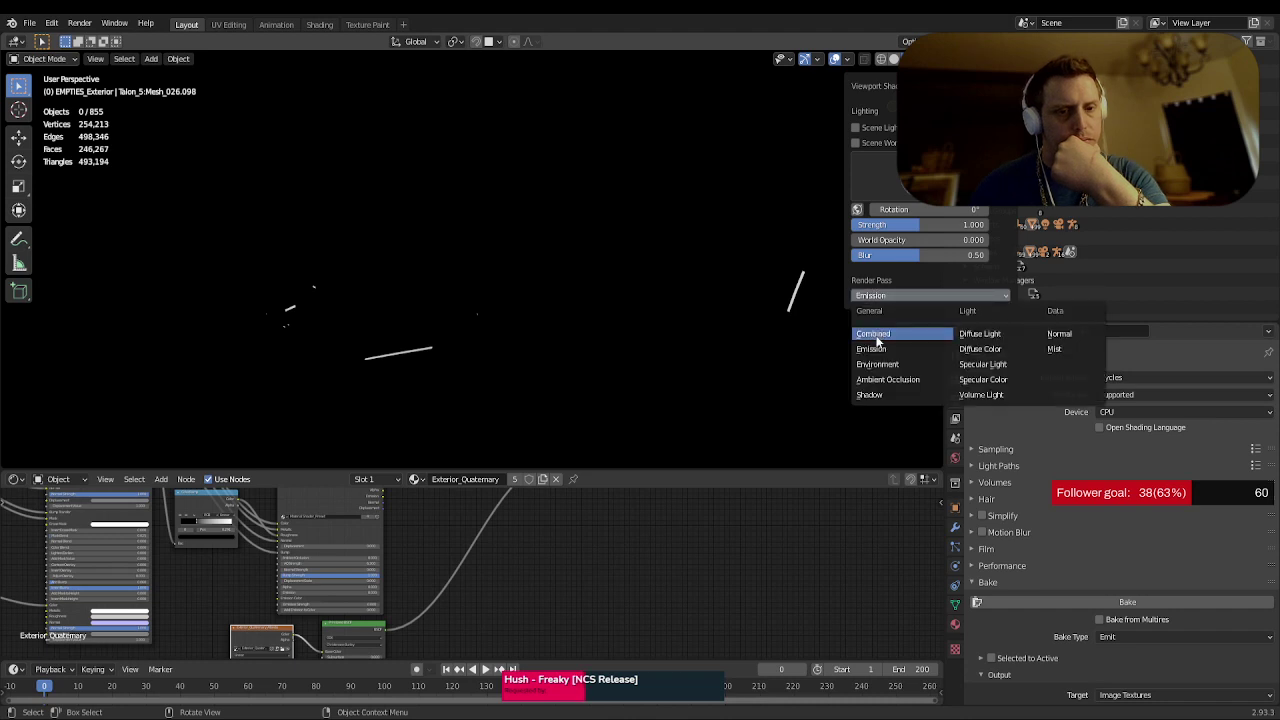
pyautogui.click(869, 395)
# - Set the viewport render pass back to Combined and view the ship from a higher angle
pyautogui.click(898, 296)
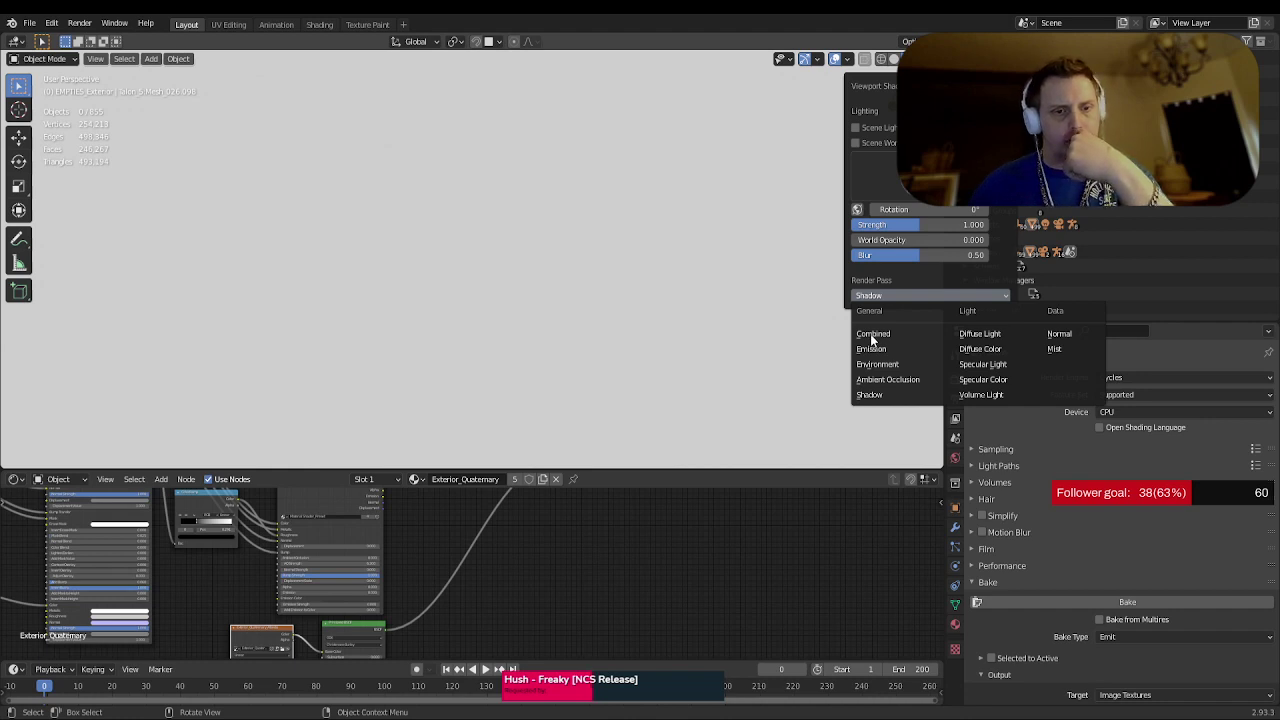
pyautogui.click(870, 334)
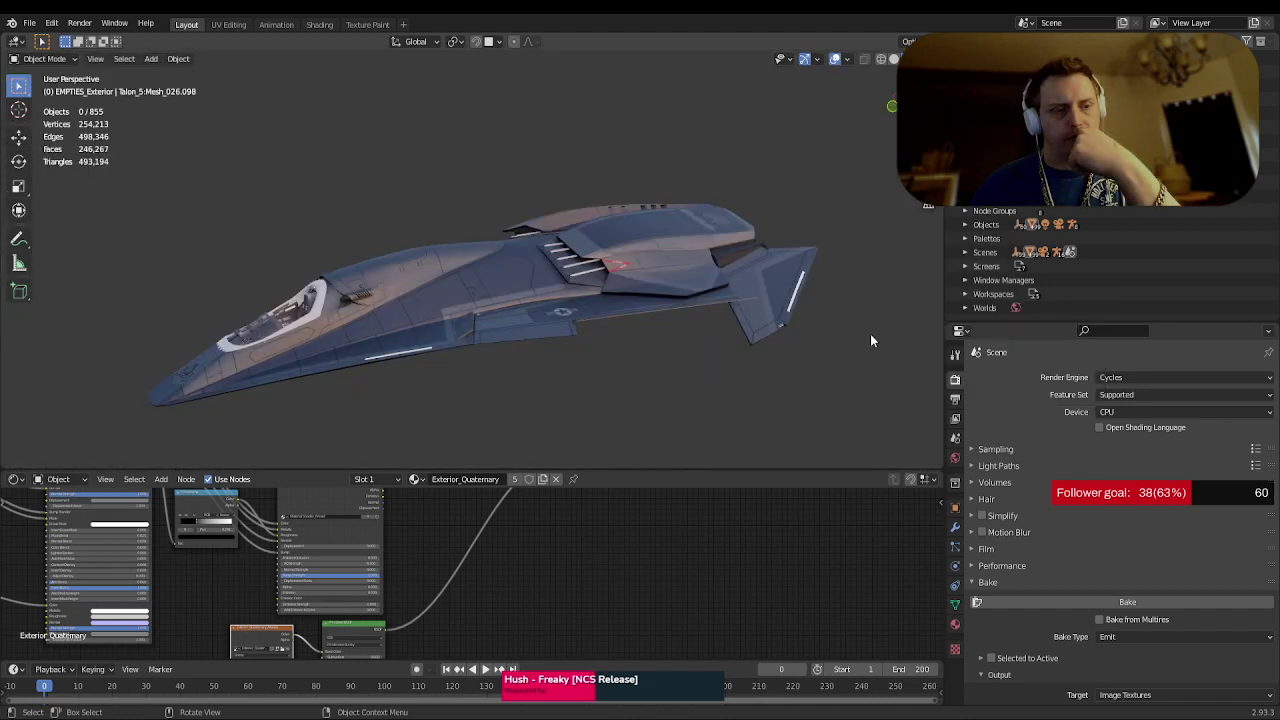
pyautogui.moveTo(829, 371); pyautogui.dragTo(590, 405, button='middle')
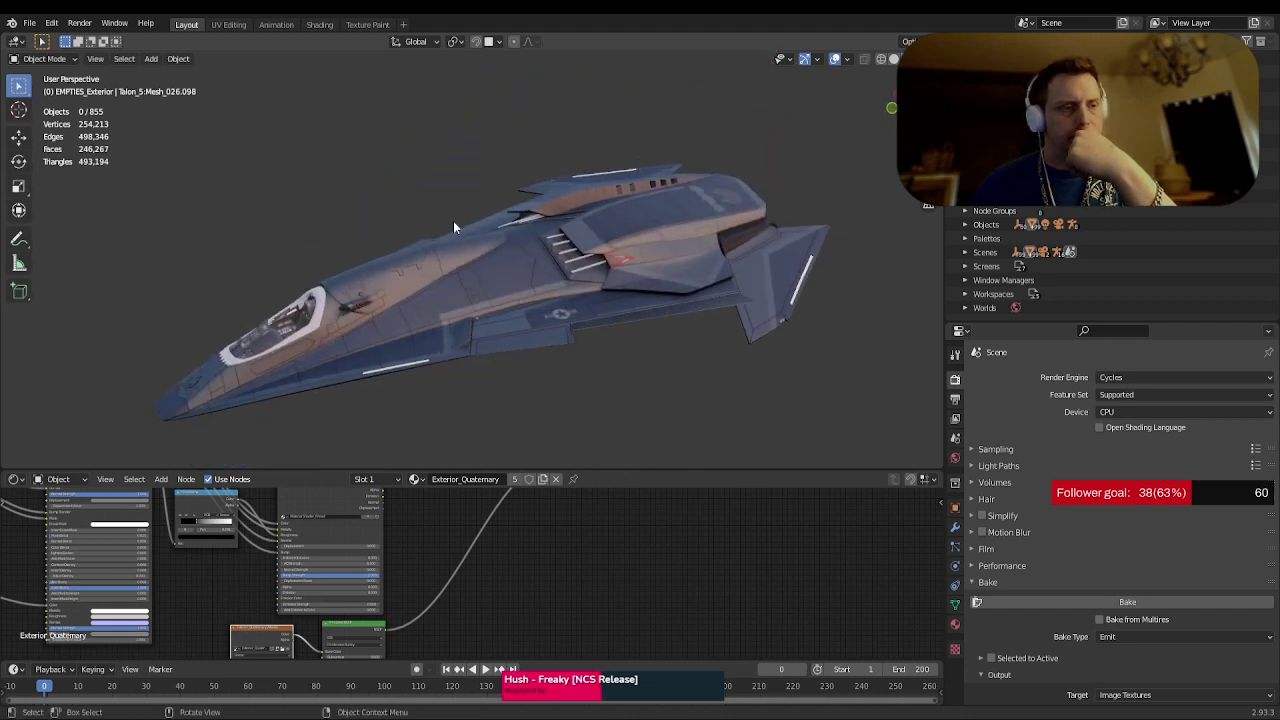
# - Show the scene's collections in the outliner, enable the CANOPY_INTERIOR collection and display the ship in Solid shading
pyautogui.click(31, 24)
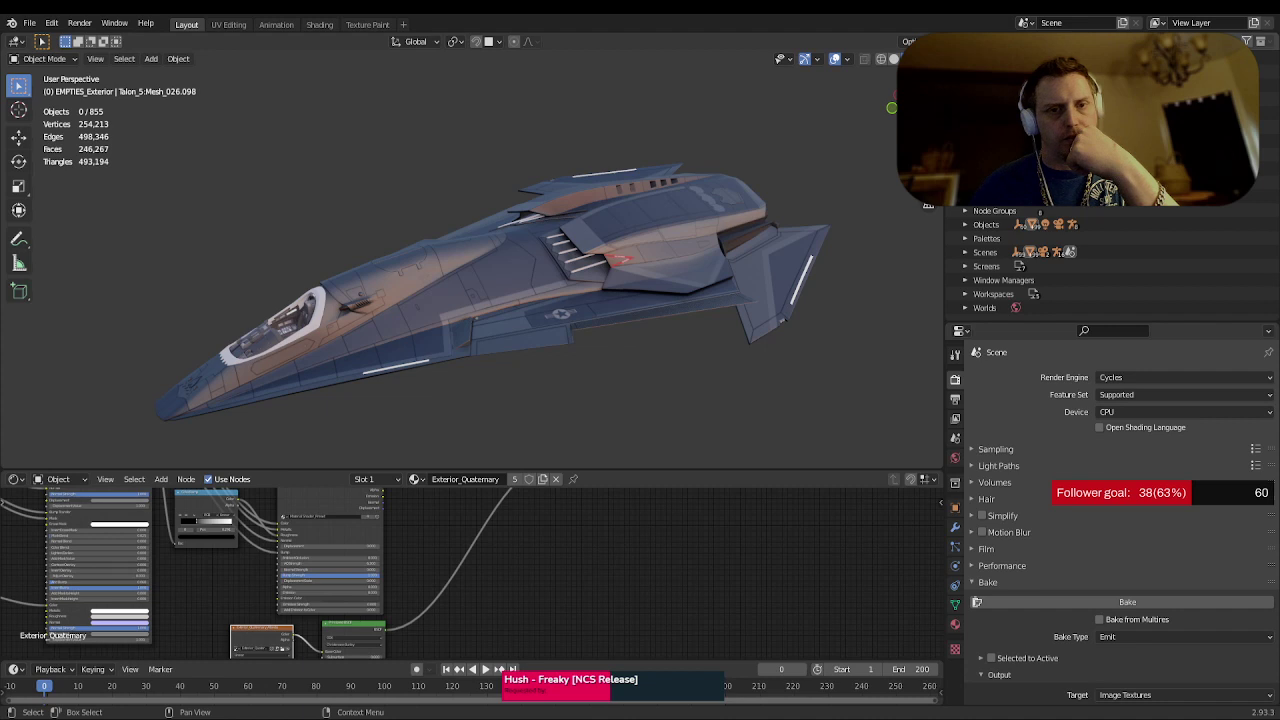
pyautogui.scroll(-5, 985, 229)
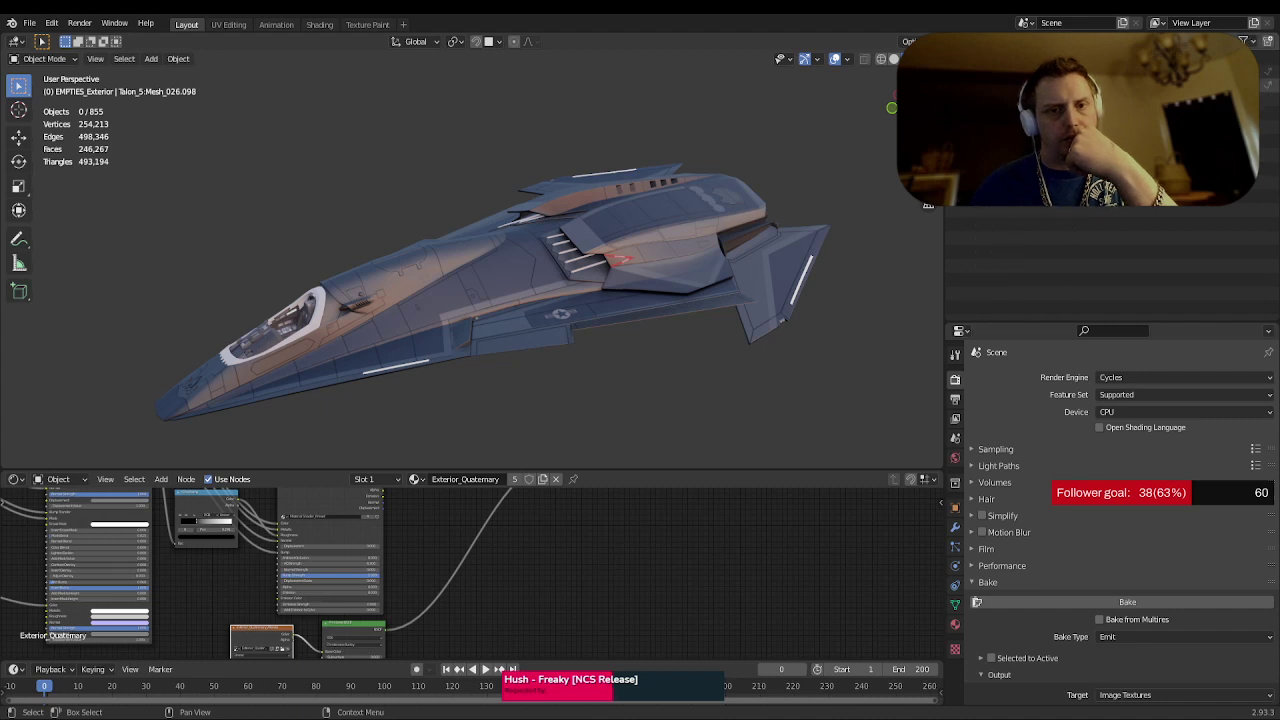
pyautogui.scroll(5, 1052, 251)
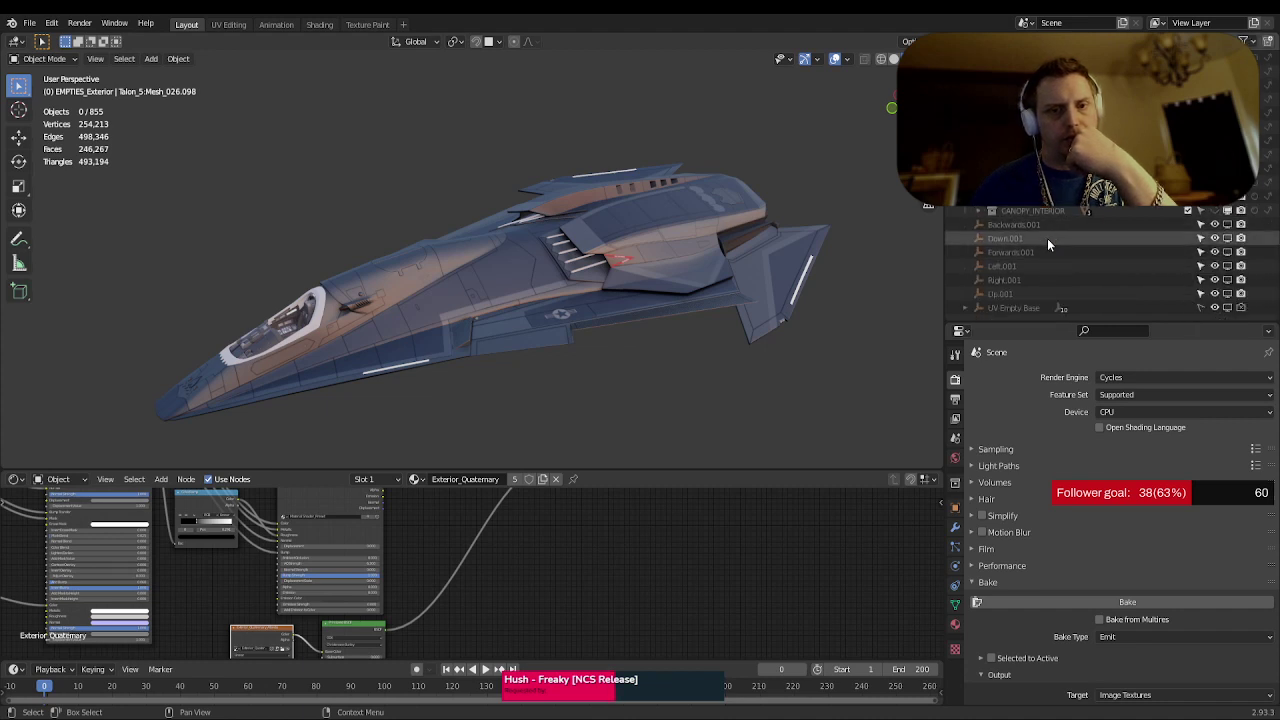
pyautogui.click(1188, 211)
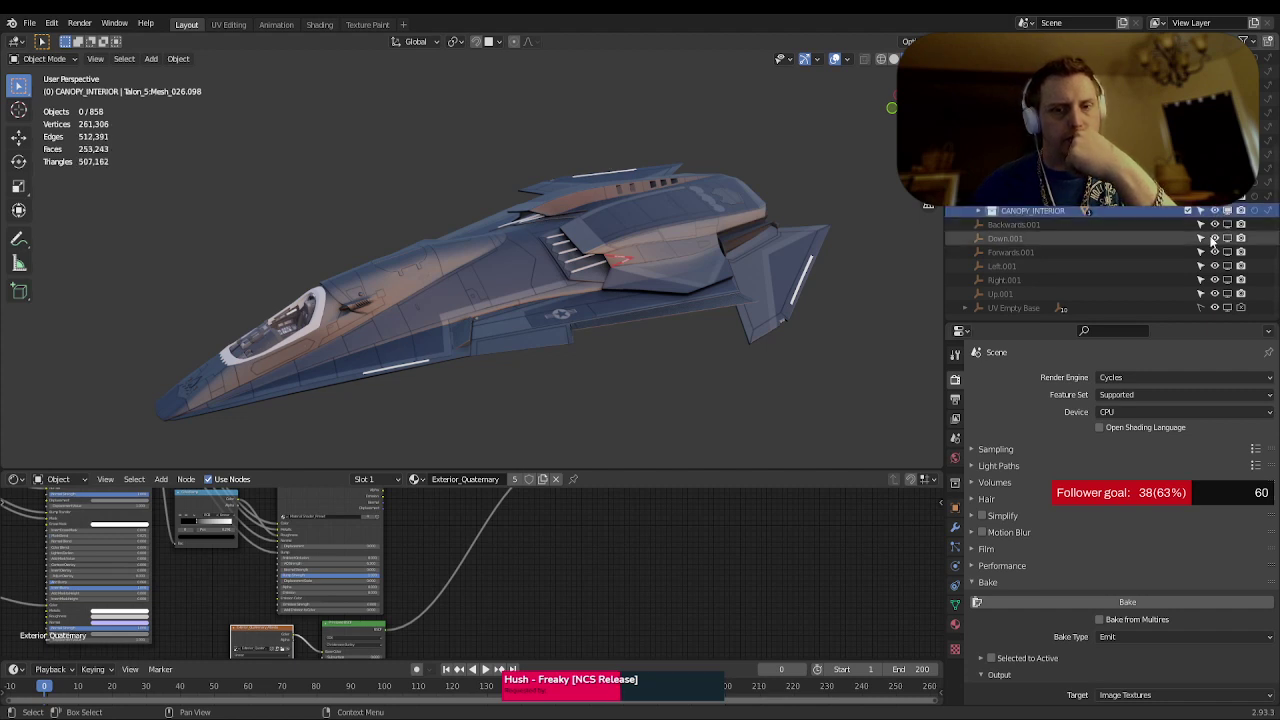
pyautogui.click(880, 58)
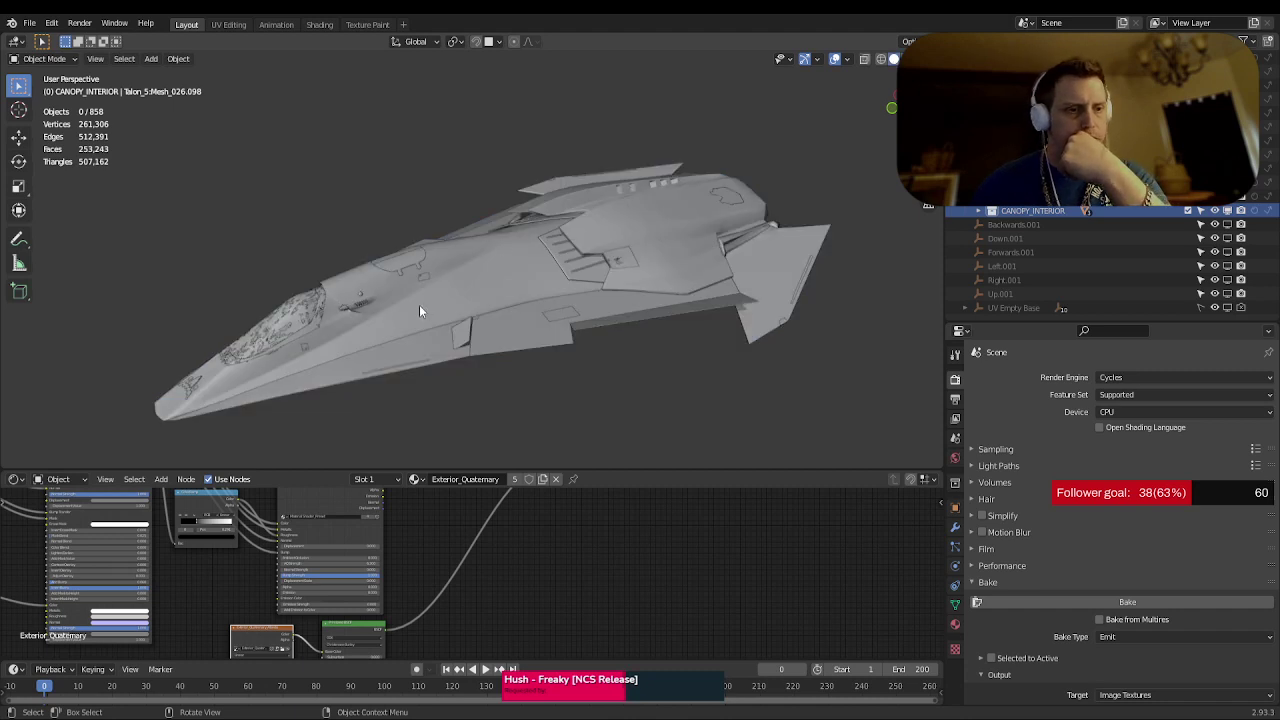
# - Select all objects in the CANOPY_INTERIOR collection and delete them
pyautogui.rightClick(1016, 214)
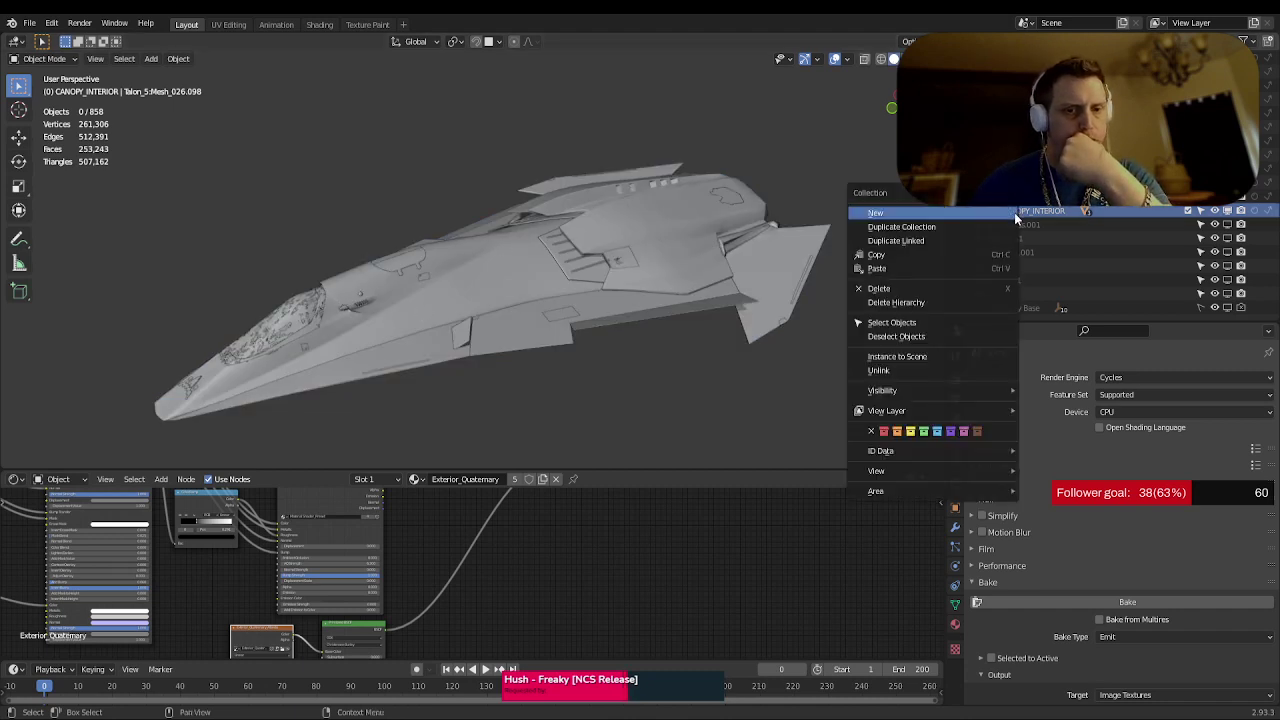
pyautogui.click(954, 323)
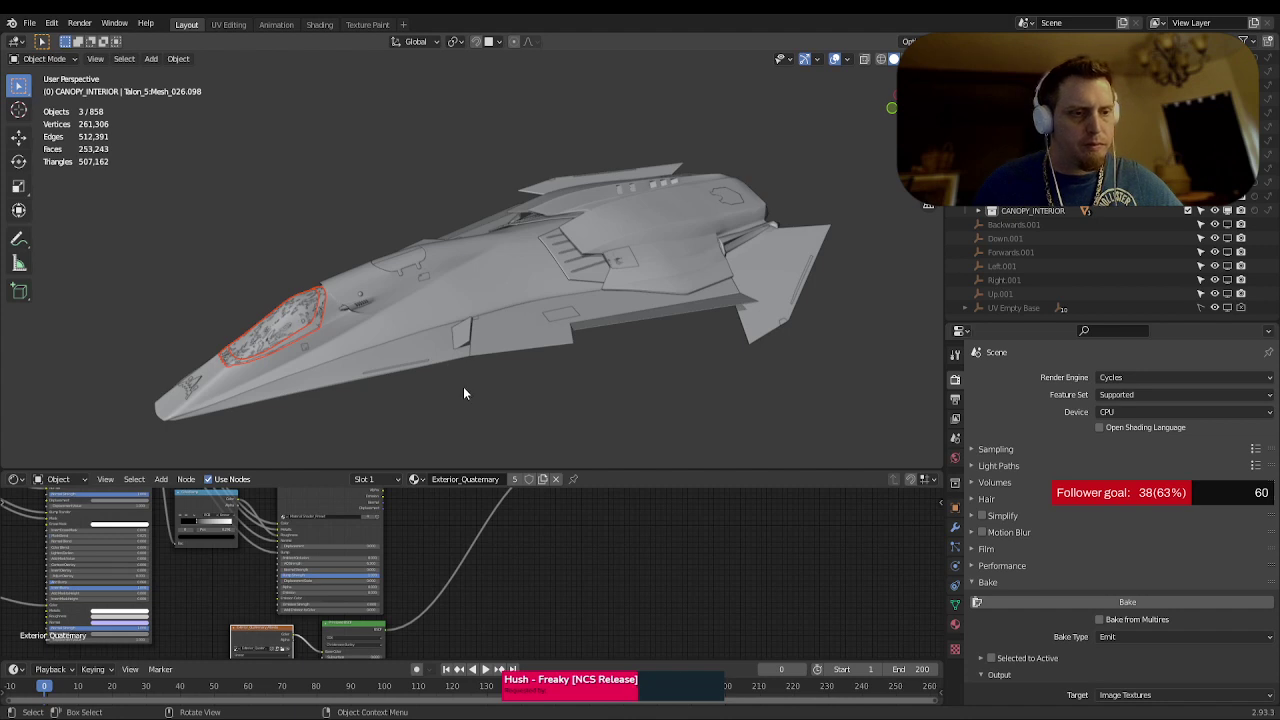
pyautogui.press('x')
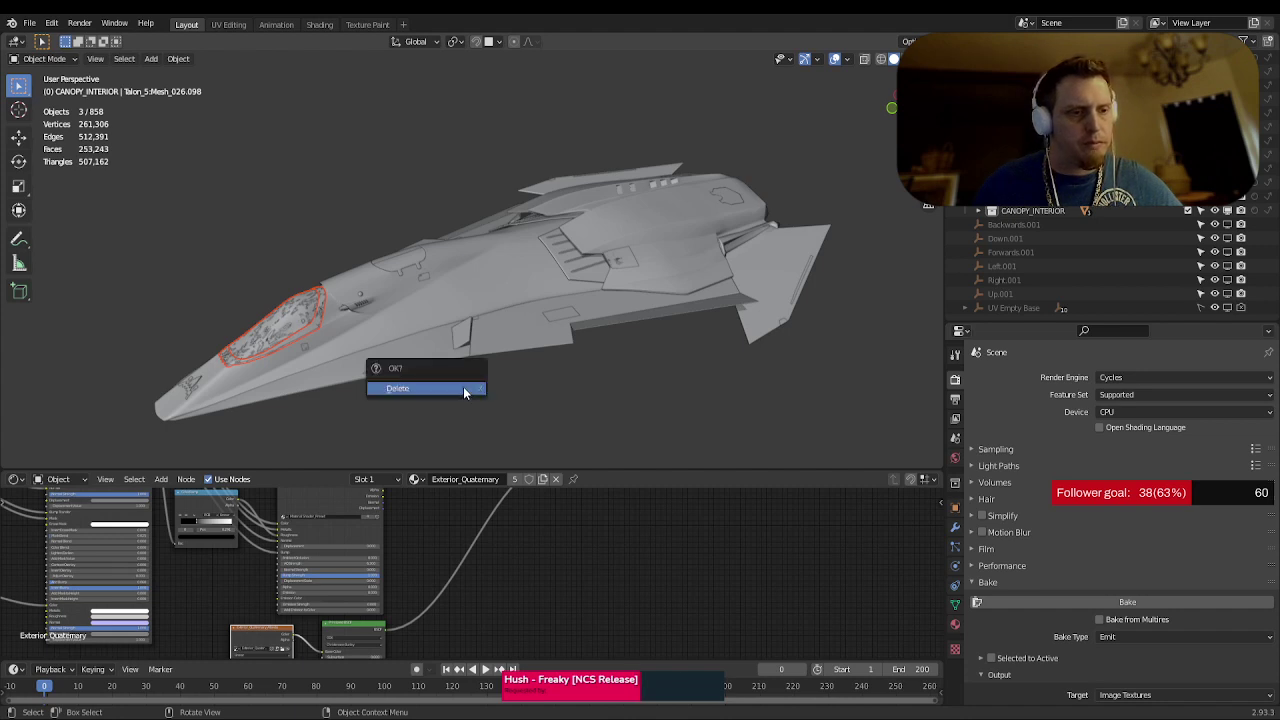
pyautogui.click(463, 389)
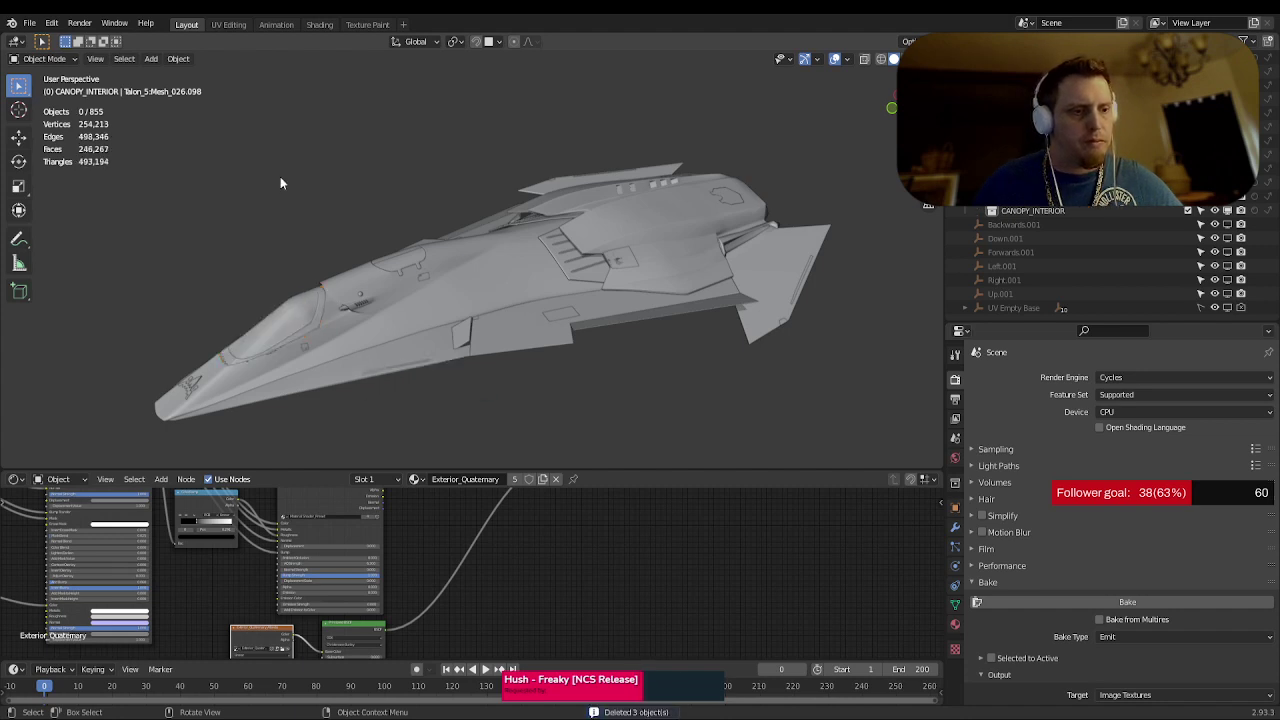
# - Start exporting the ship in the extended glTF 2.0 (.glb/.gltf) format for MSFS
pyautogui.click(30, 22)
pyautogui.moveTo(101, 192)
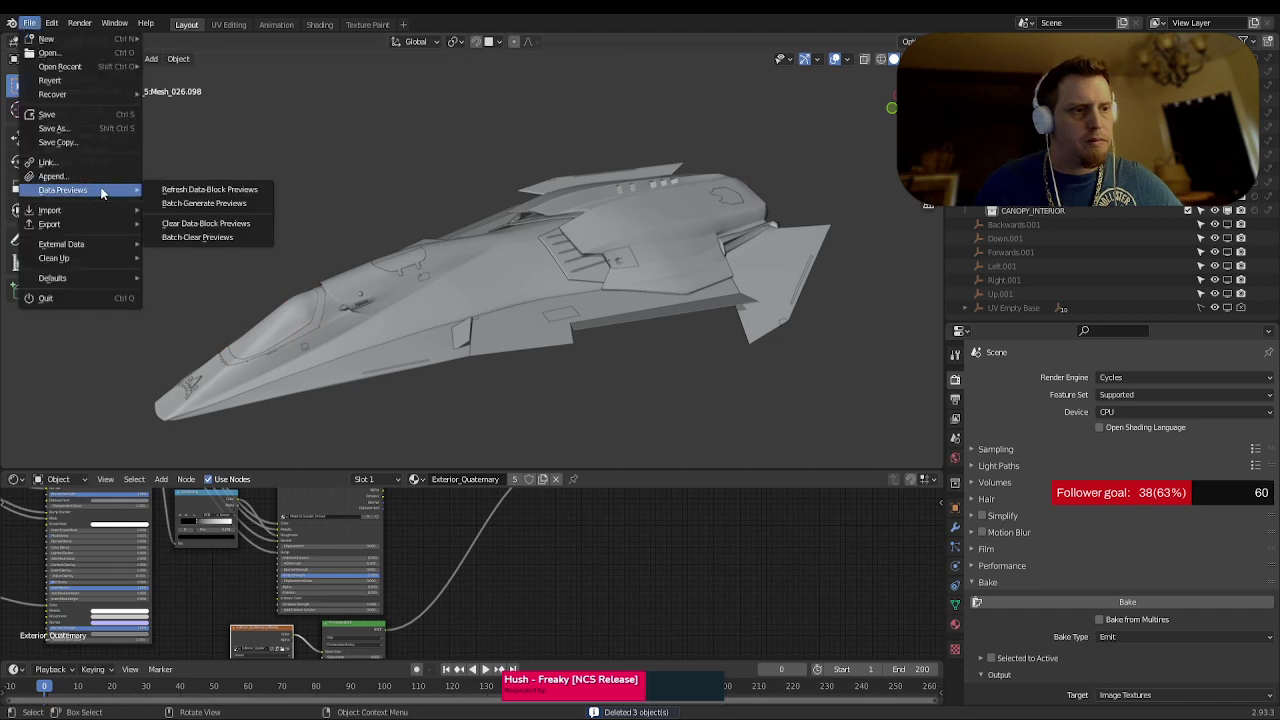
pyautogui.moveTo(97, 225)
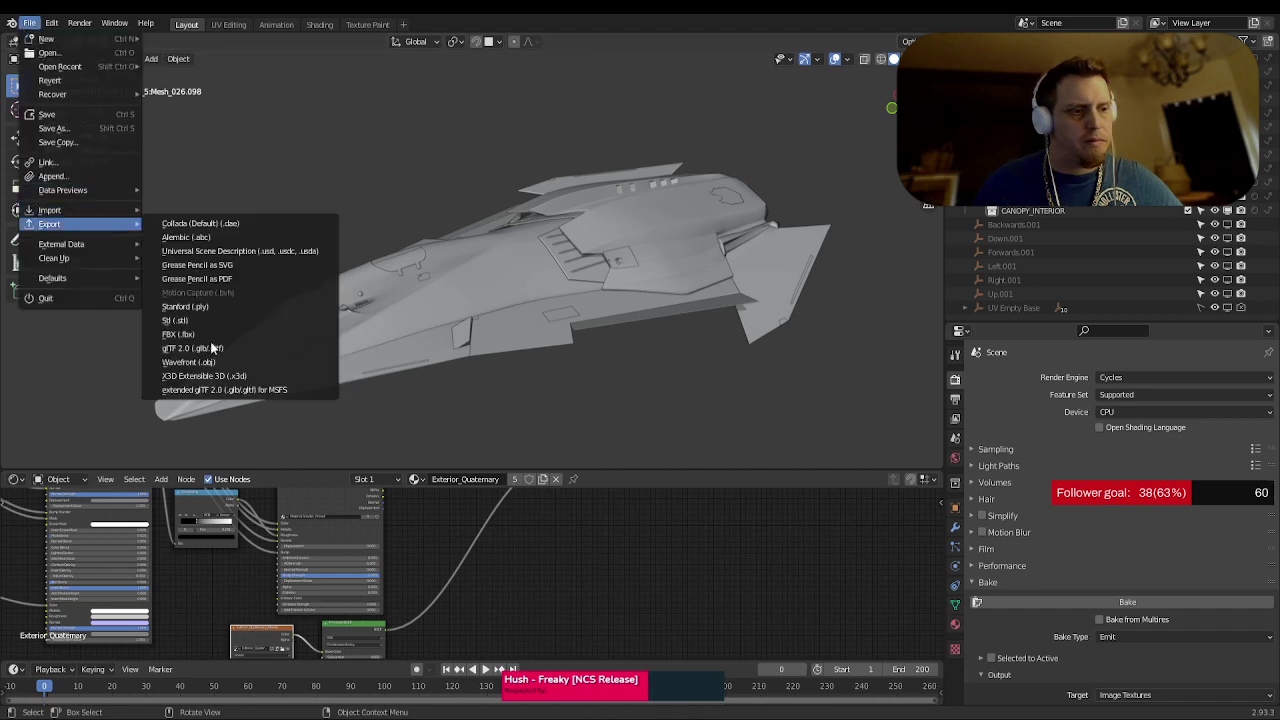
pyautogui.click(212, 390)
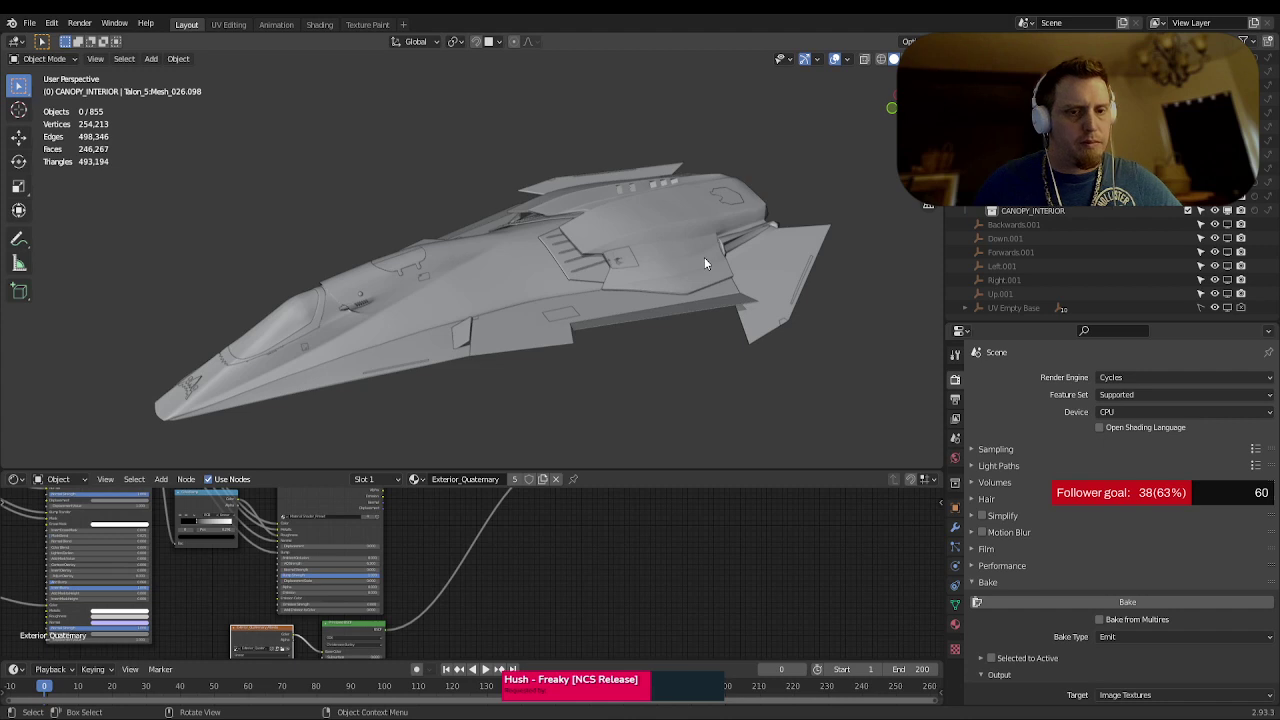
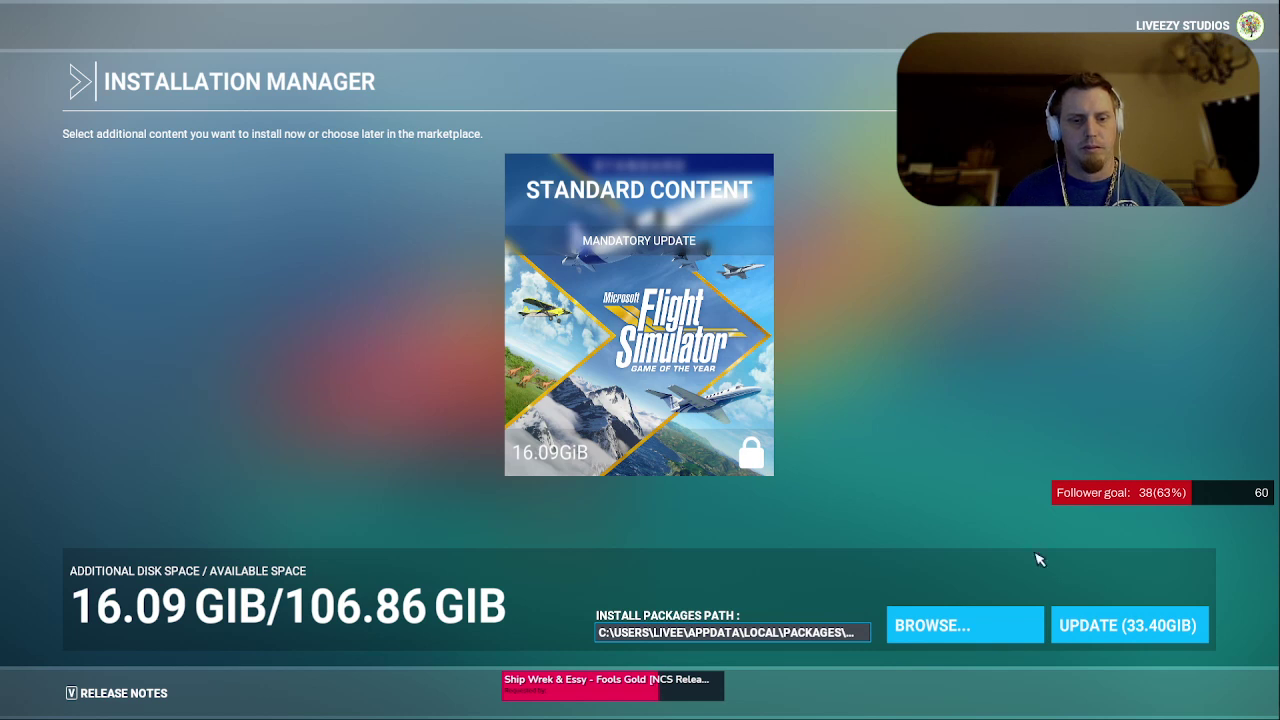
# - Switch to Microsoft Flight Simulator and start the mandatory Standard Content update in the Installation Manager
pyautogui.click(1095, 637)
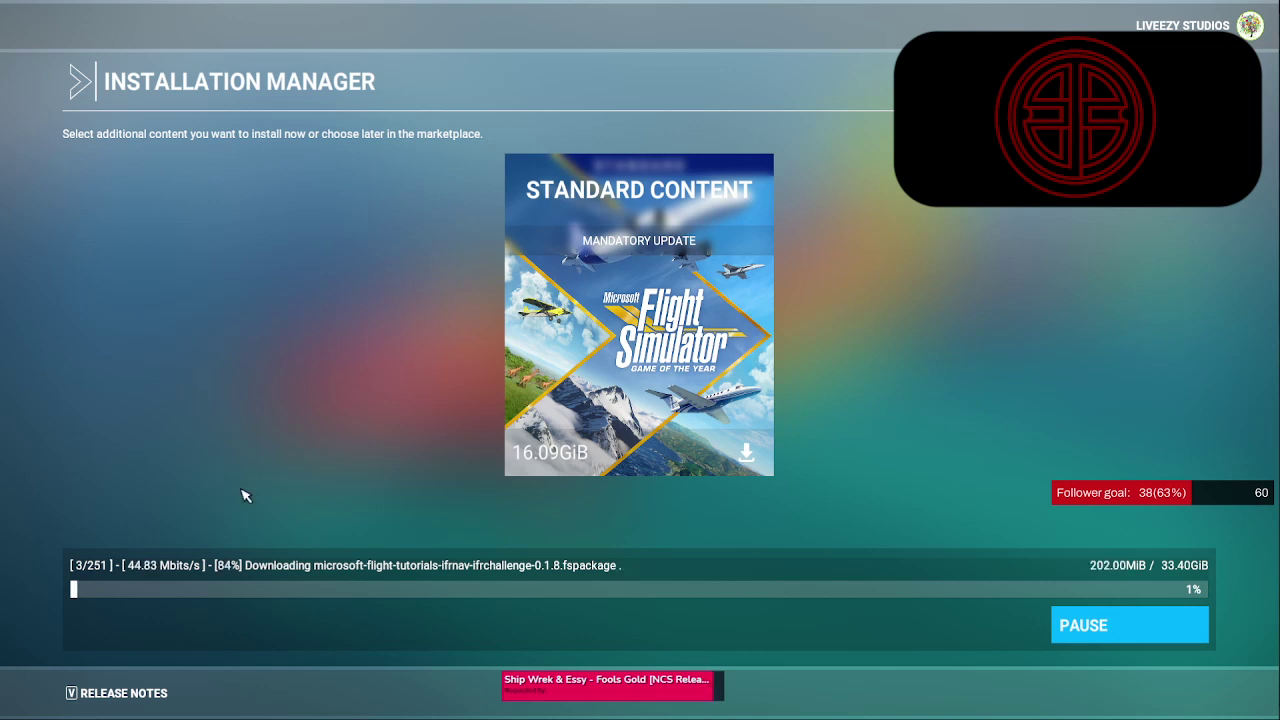
# - Open the Installation Manager's 1.21.13.0 release notes, read them from the new aircraft through the known issues, and close them
pyautogui.click(124, 694)
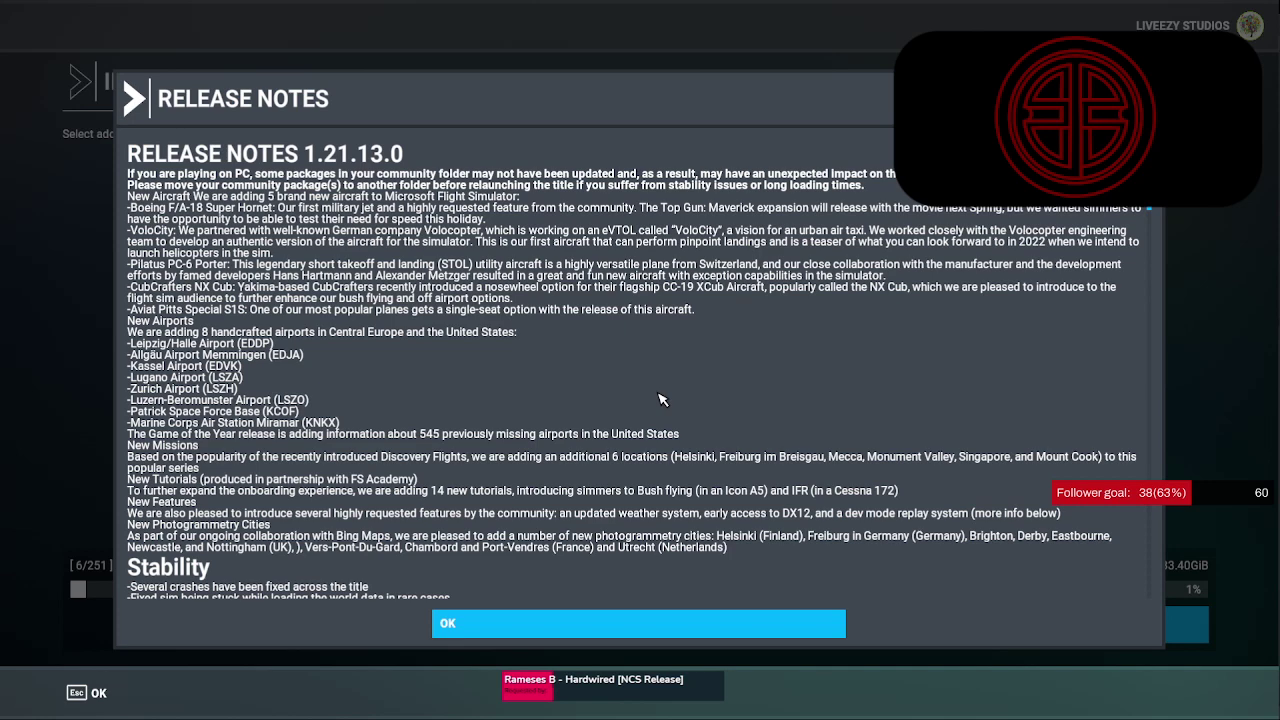
pyautogui.scroll(-3, 660, 399)
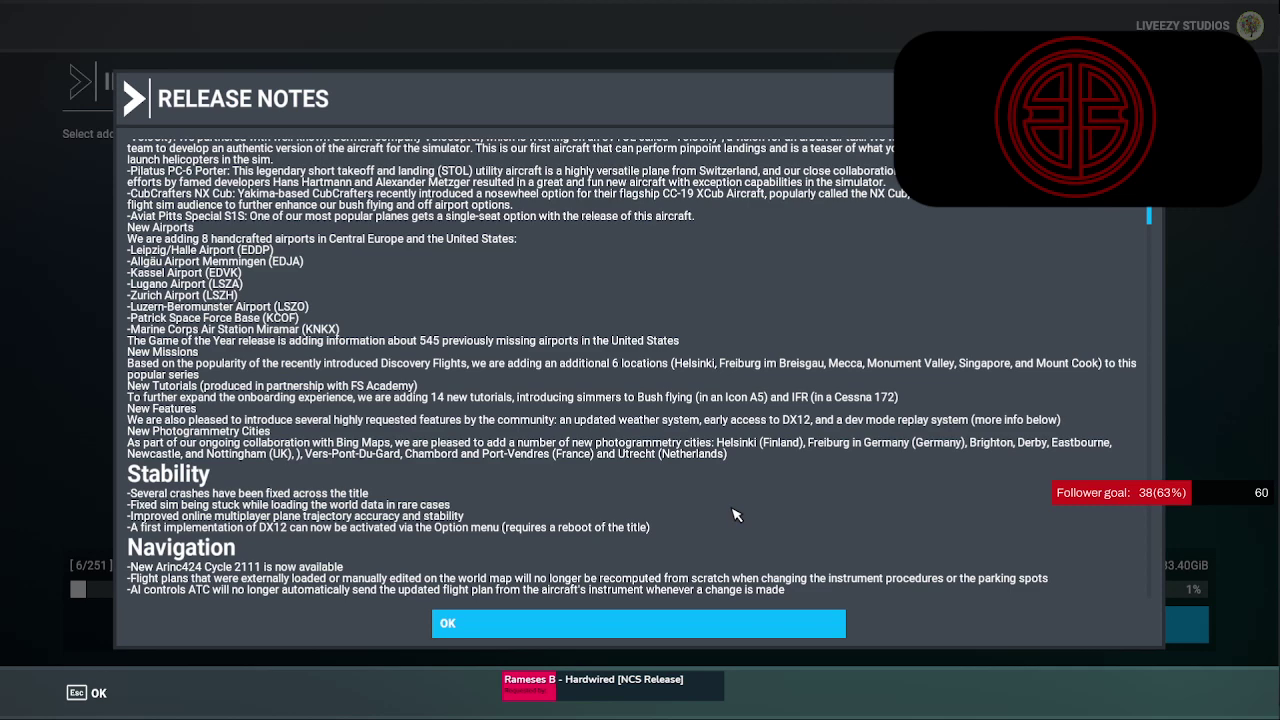
pyautogui.scroll(-3, 735, 514)
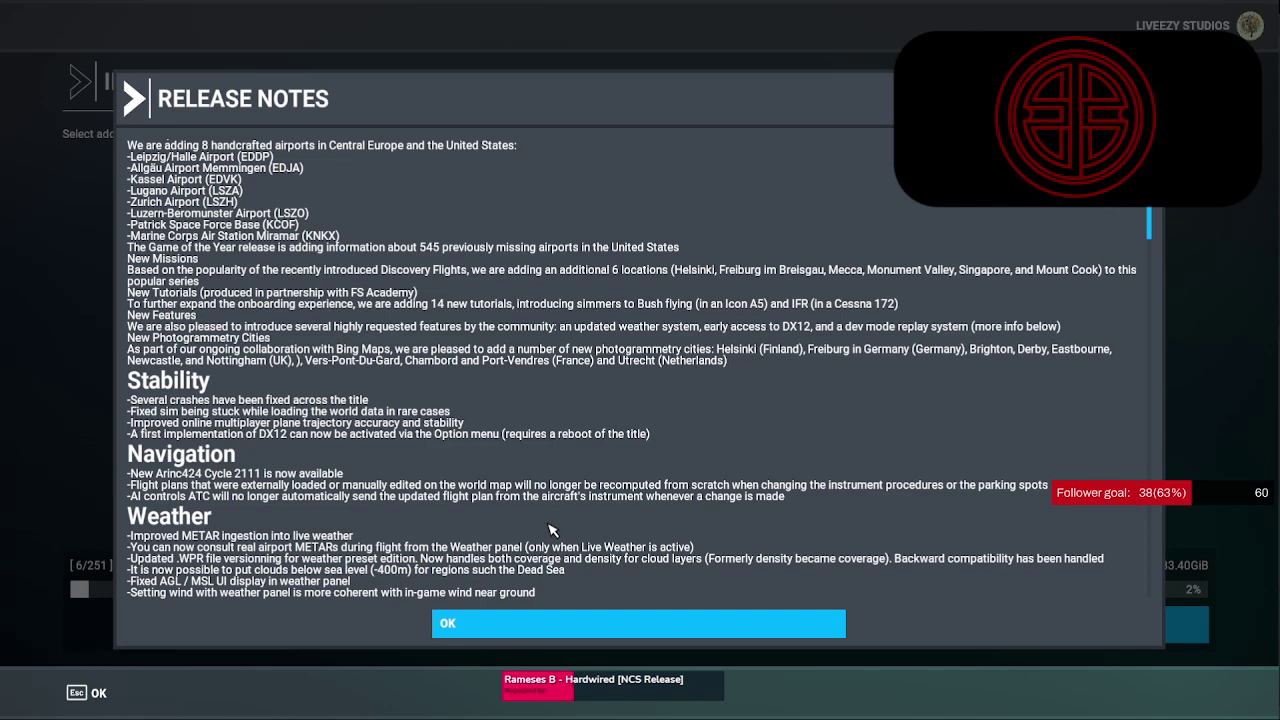
pyautogui.scroll(-2, 551, 530)
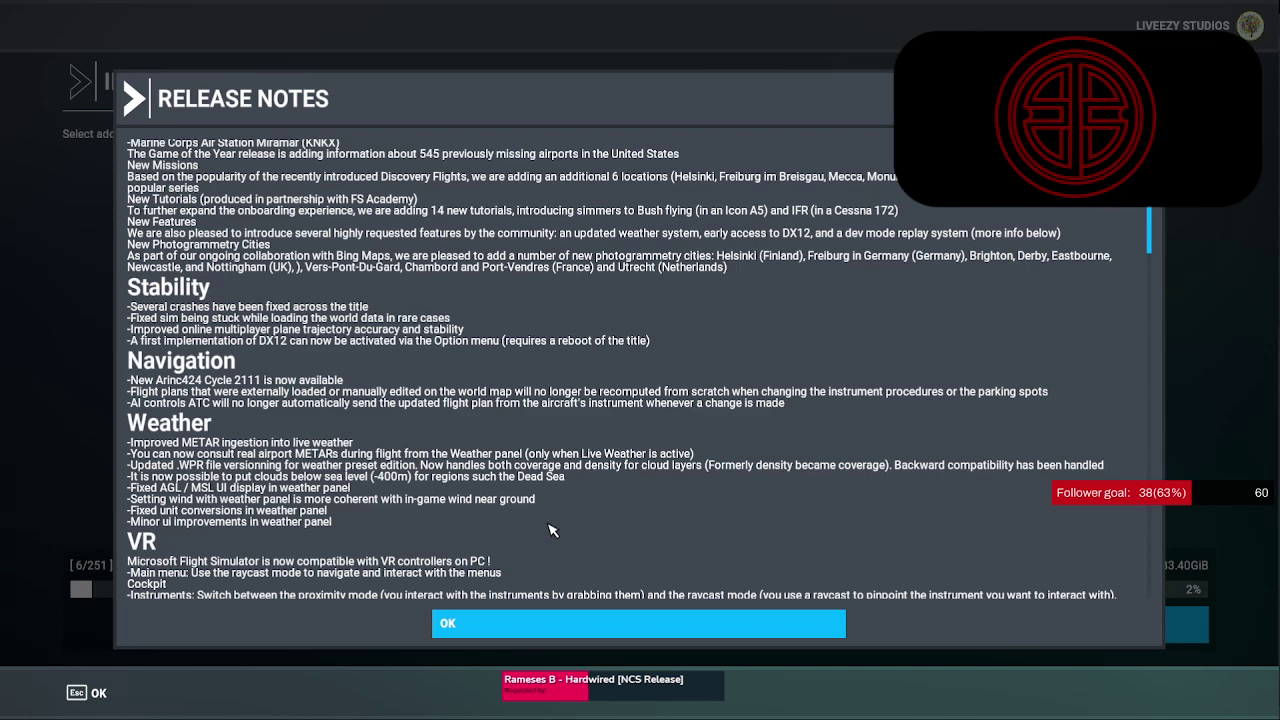
pyautogui.scroll(-3, 553, 530)
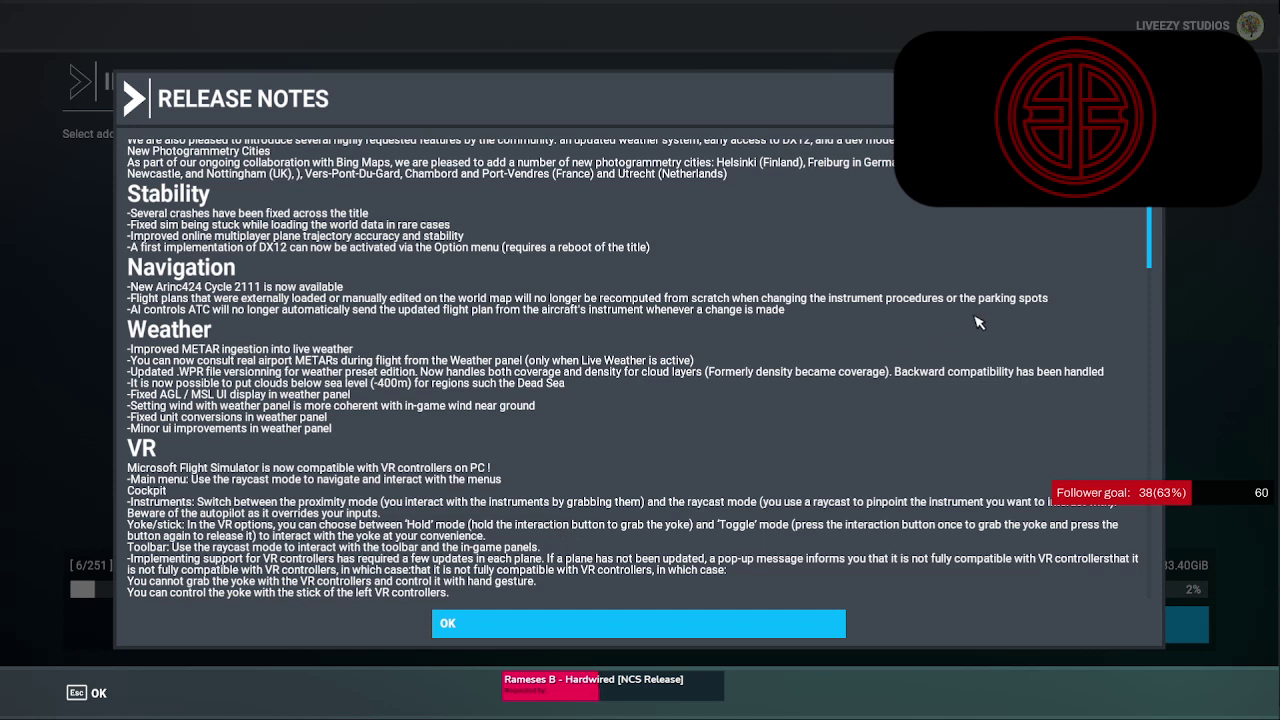
pyautogui.moveTo(1150, 222); pyautogui.dragTo(1141, 287)
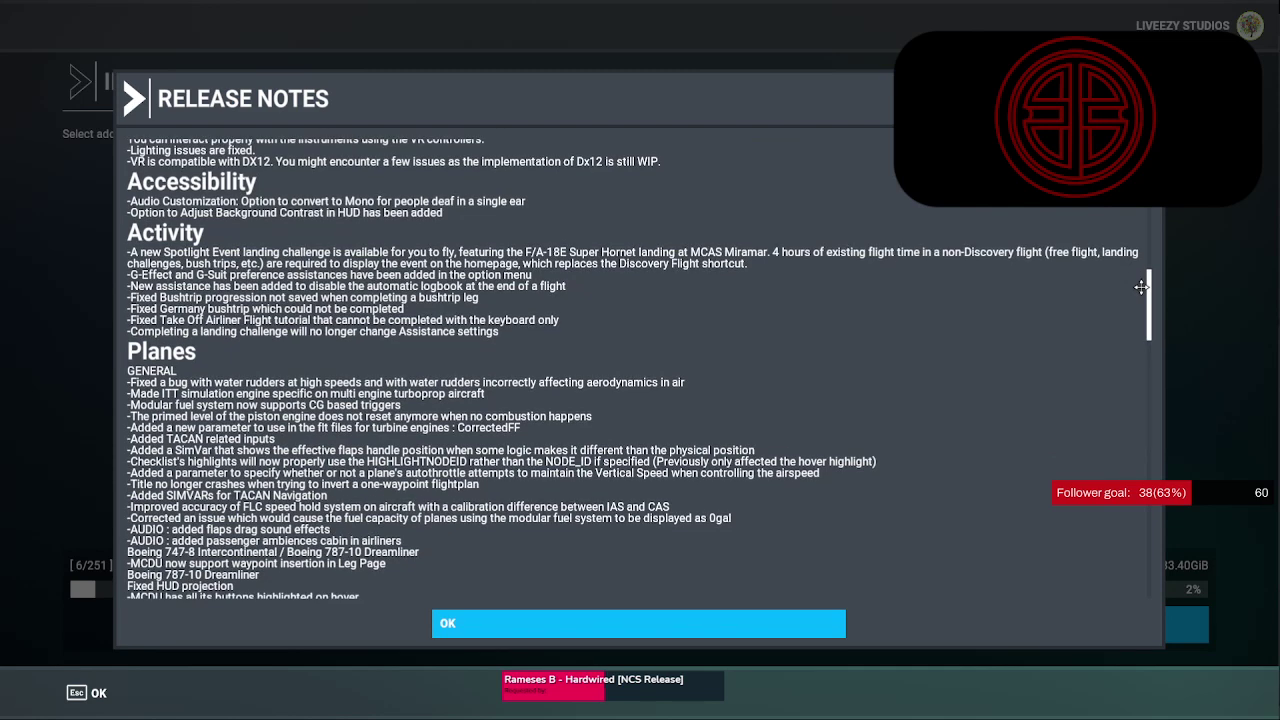
pyautogui.moveTo(1141, 287); pyautogui.dragTo(1140, 307)
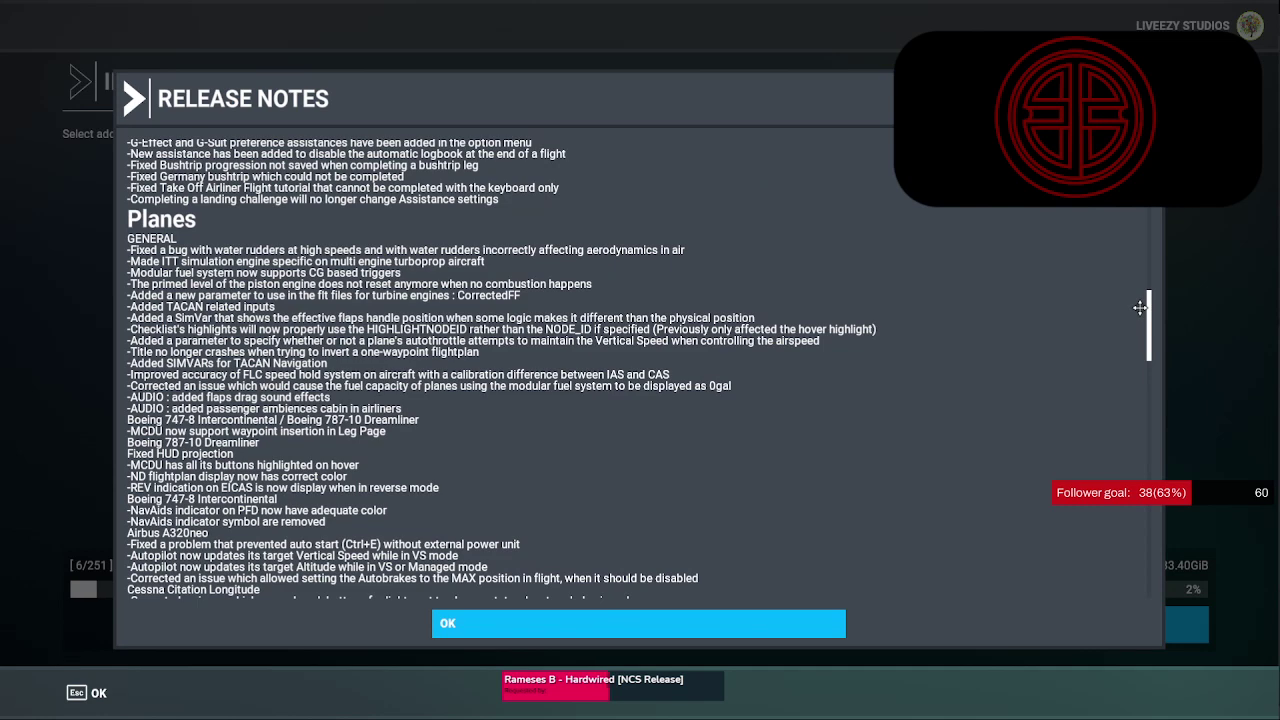
pyautogui.moveTo(1140, 307); pyautogui.dragTo(1135, 318)
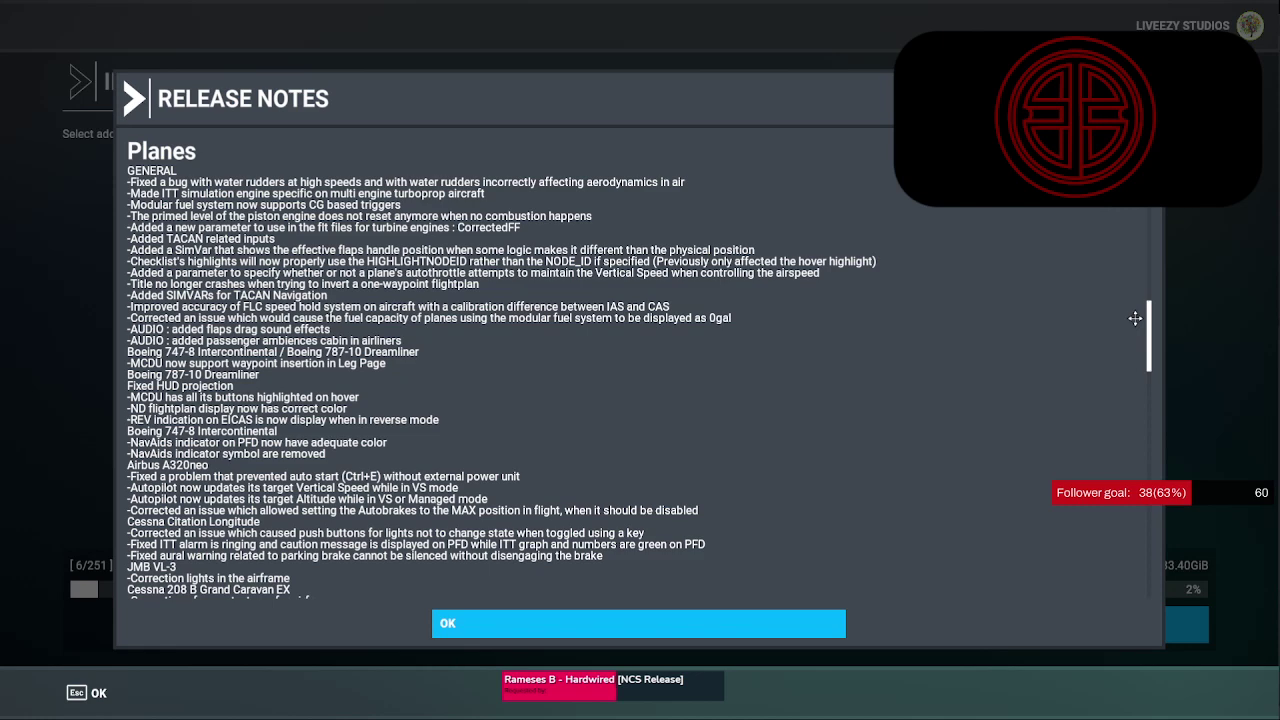
pyautogui.moveTo(1135, 318); pyautogui.dragTo(1131, 341)
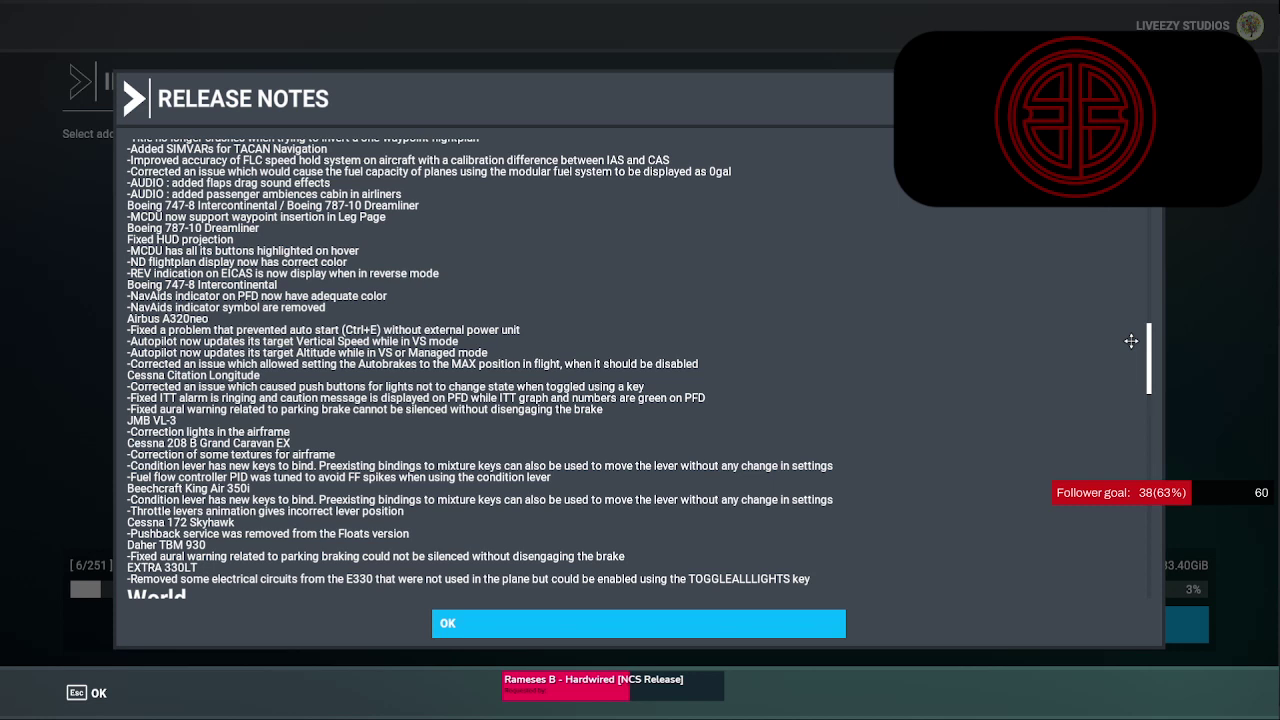
pyautogui.scroll(-5, 1131, 341)
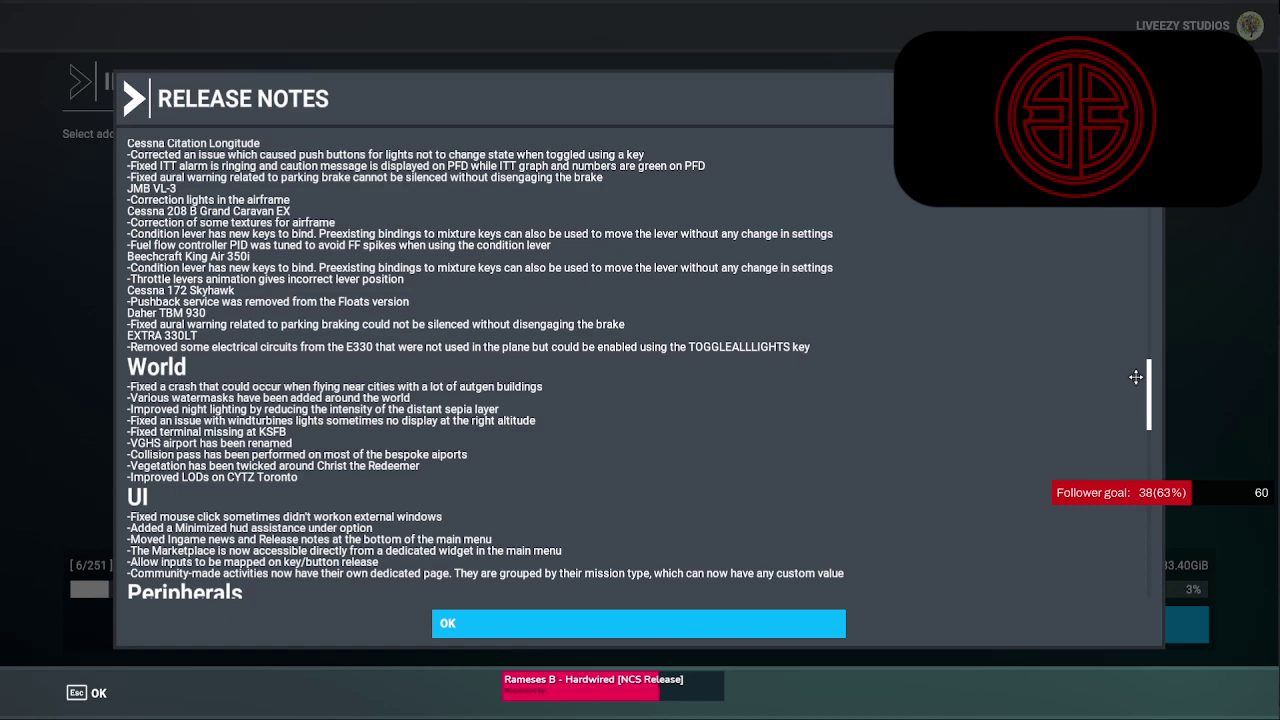
pyautogui.moveTo(1136, 376); pyautogui.dragTo(1133, 423)
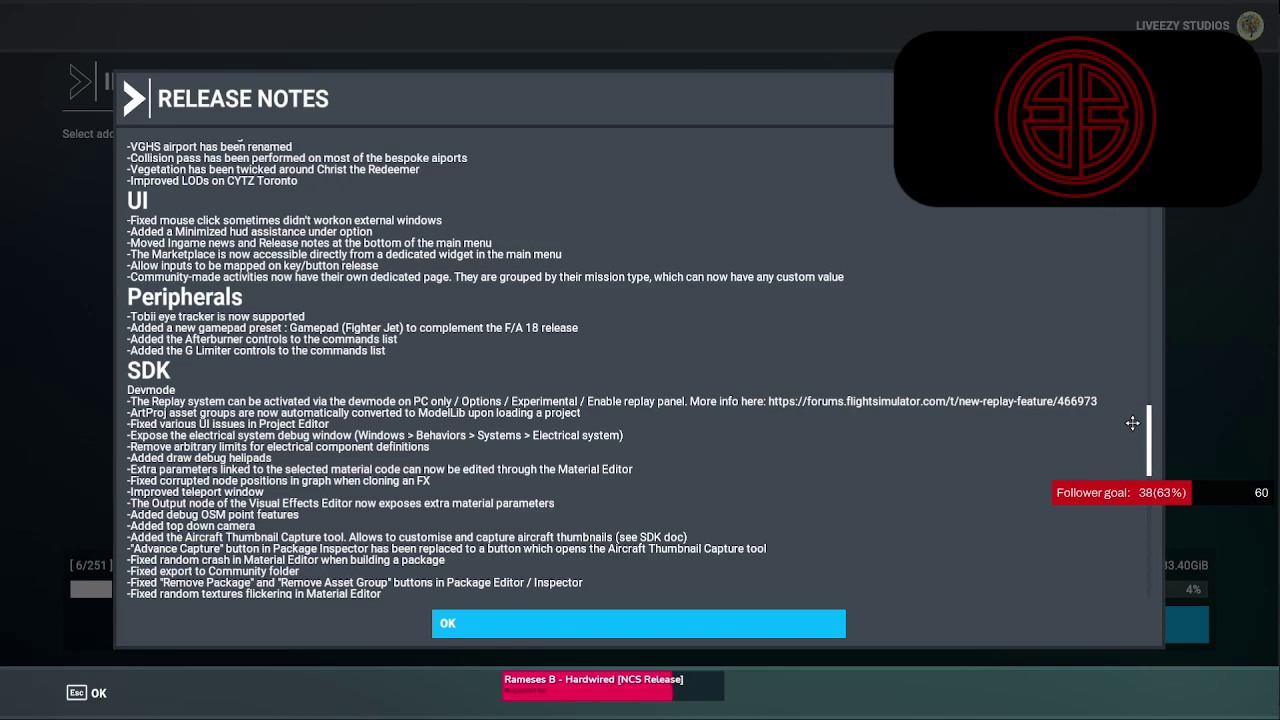
pyautogui.moveTo(1132, 423); pyautogui.dragTo(1120, 594)
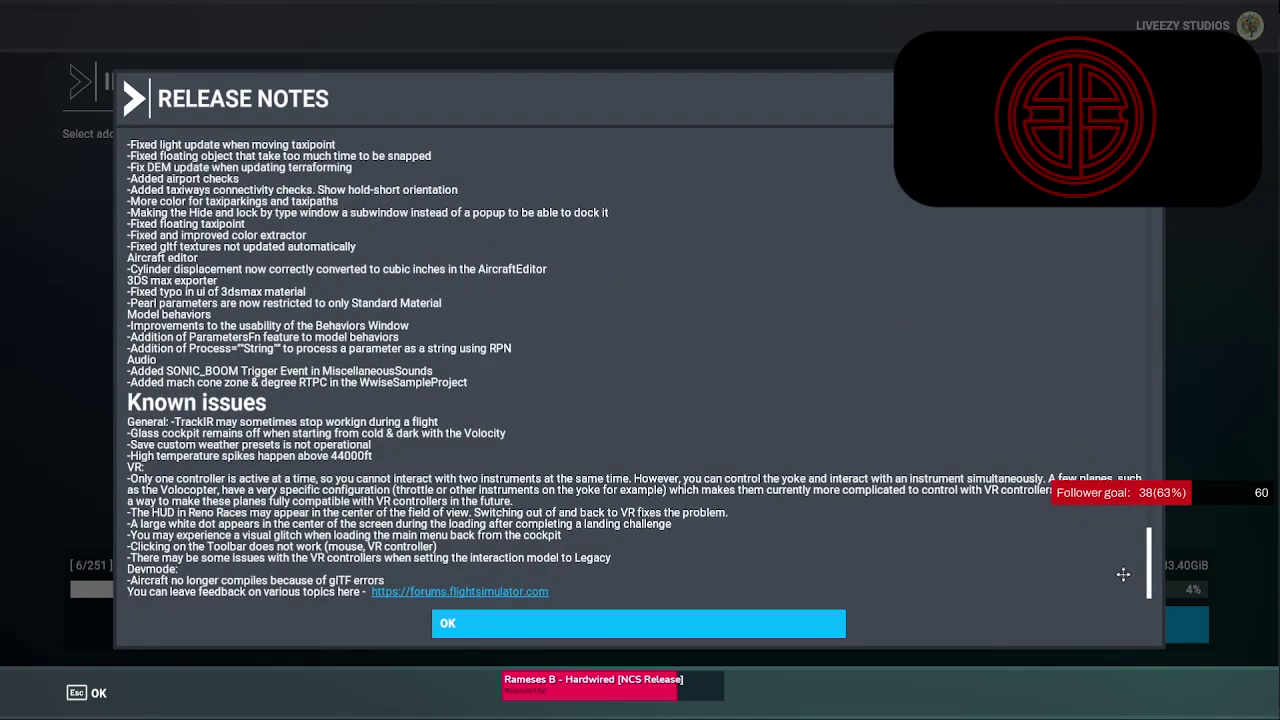
pyautogui.scroll(20, 1120, 568)
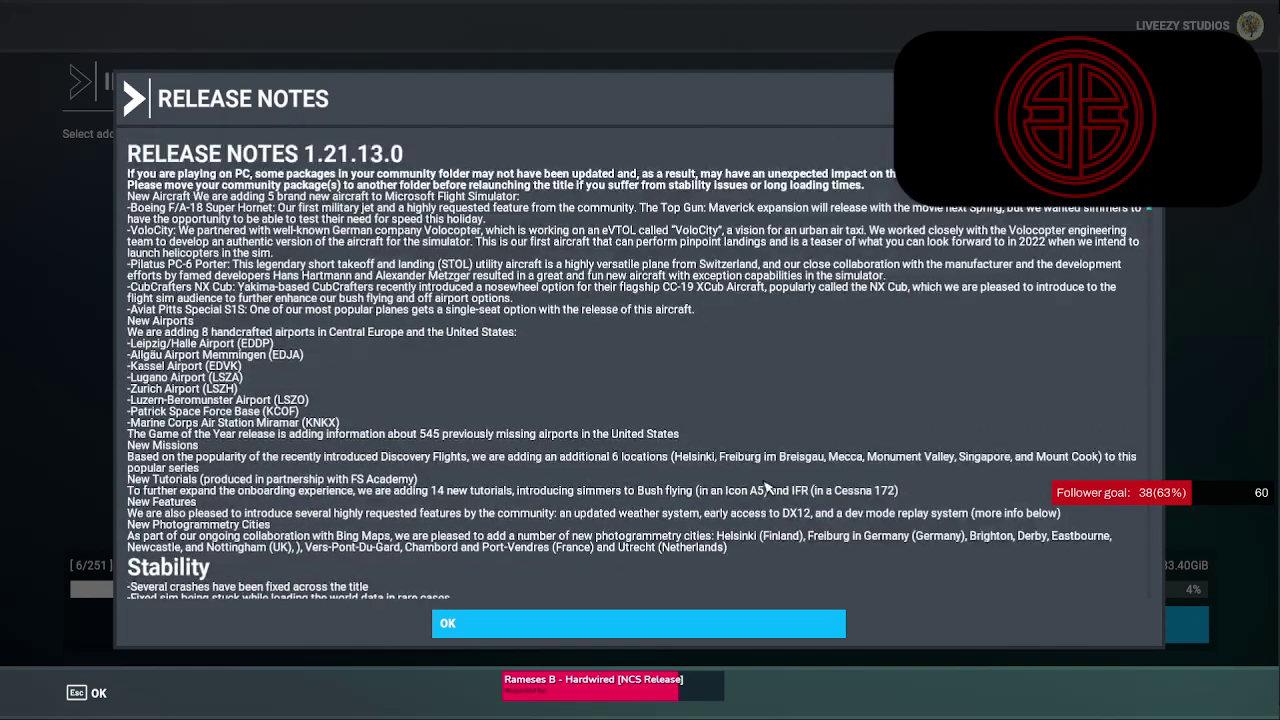
pyautogui.click(518, 626)
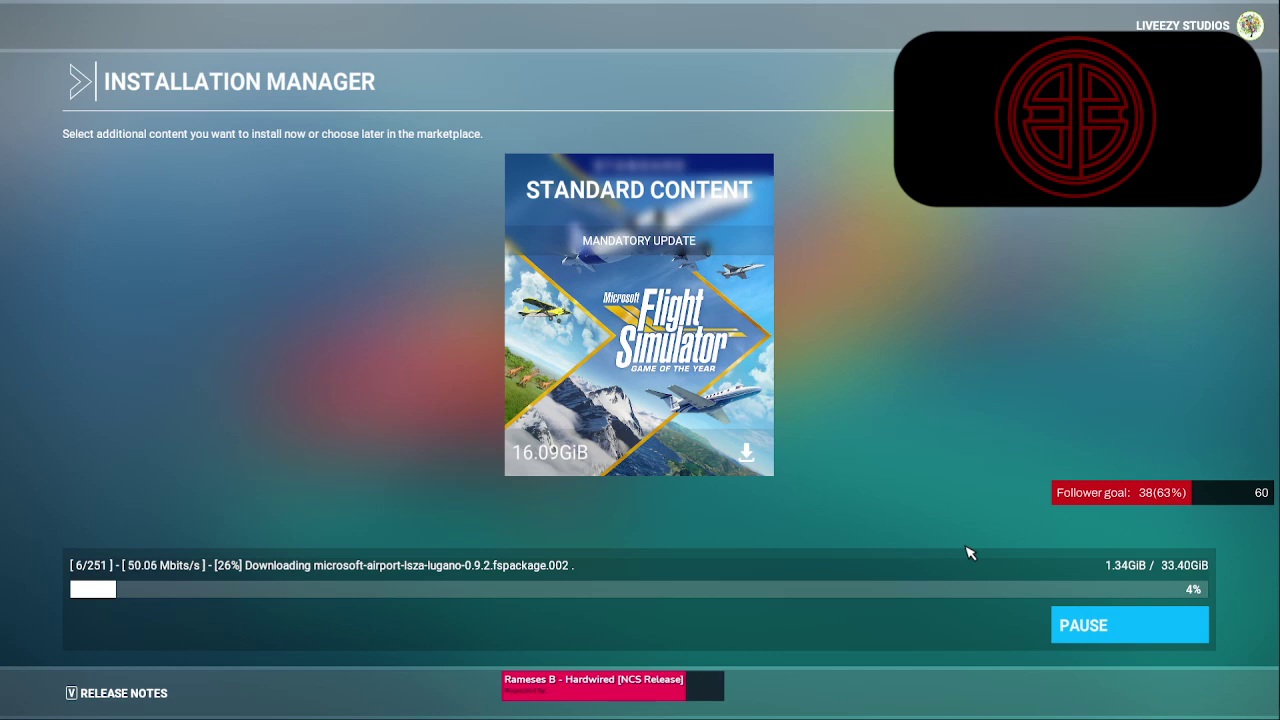
pyautogui.click(106, 700)
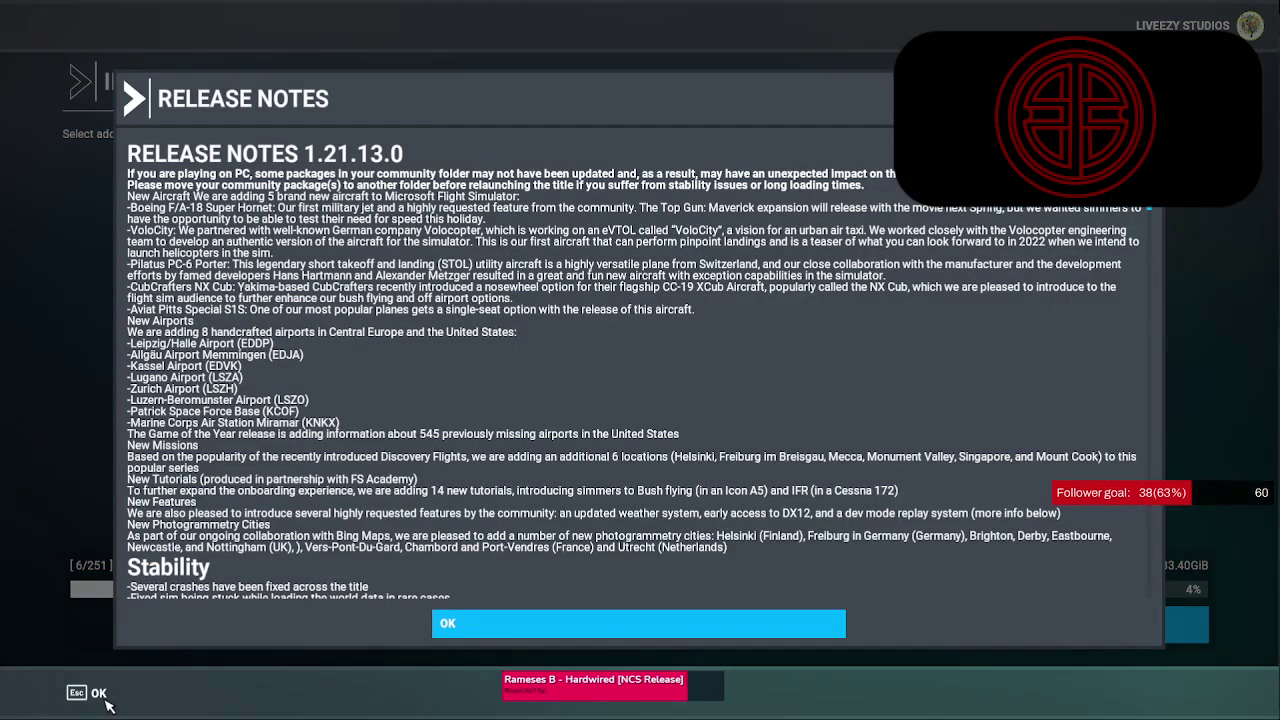
pyautogui.click(98, 695)
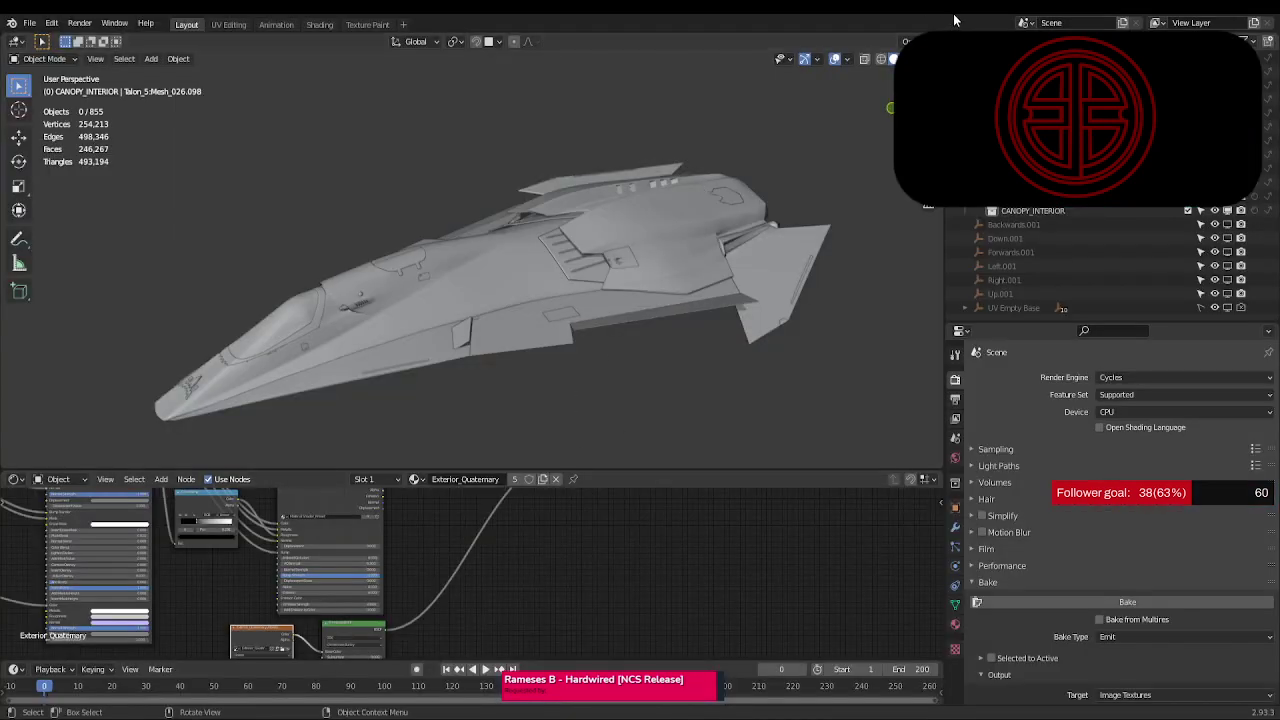
# - Switch to Blender, display the ship in Material Preview shading and examine the textures on its rear hull, wing and cockpit area
pyautogui.press('z')
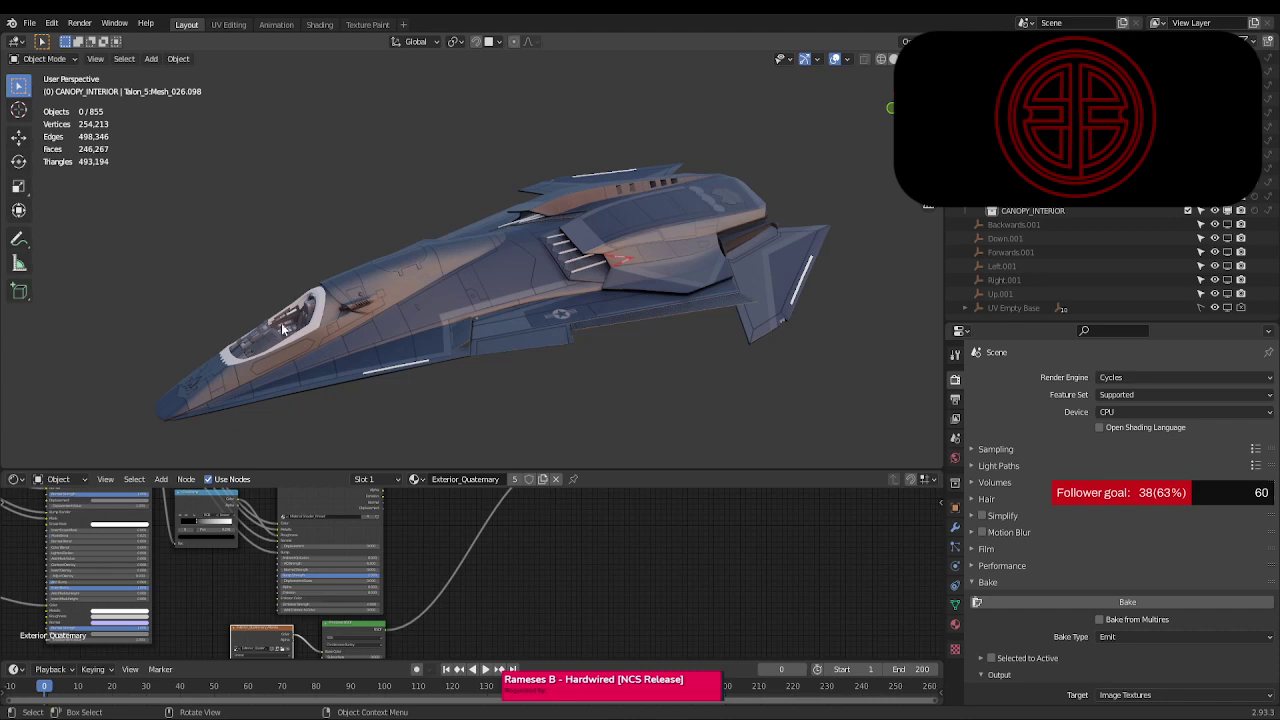
pyautogui.moveTo(283, 328); pyautogui.dragTo(559, 318, button='middle')
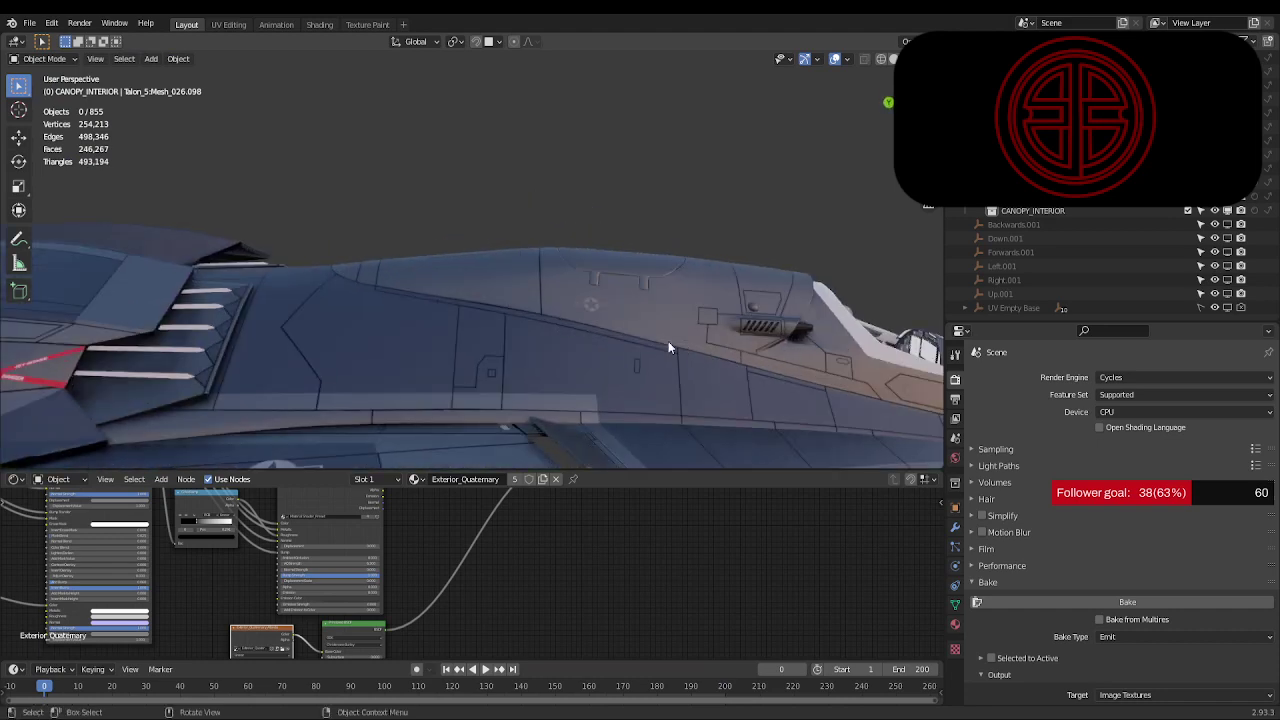
pyautogui.moveTo(669, 347); pyautogui.dragTo(609, 345, button='middle')
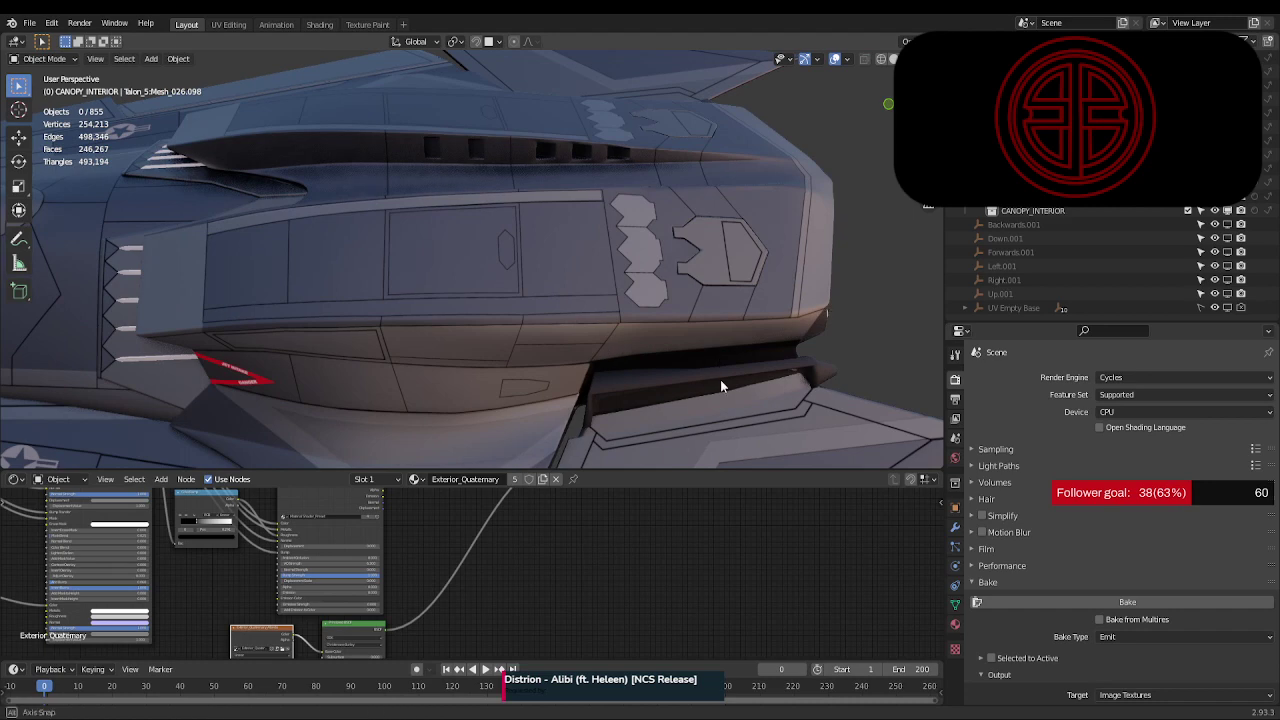
pyautogui.moveTo(721, 381); pyautogui.dragTo(694, 391, button='middle')
pyautogui.click(703, 324)
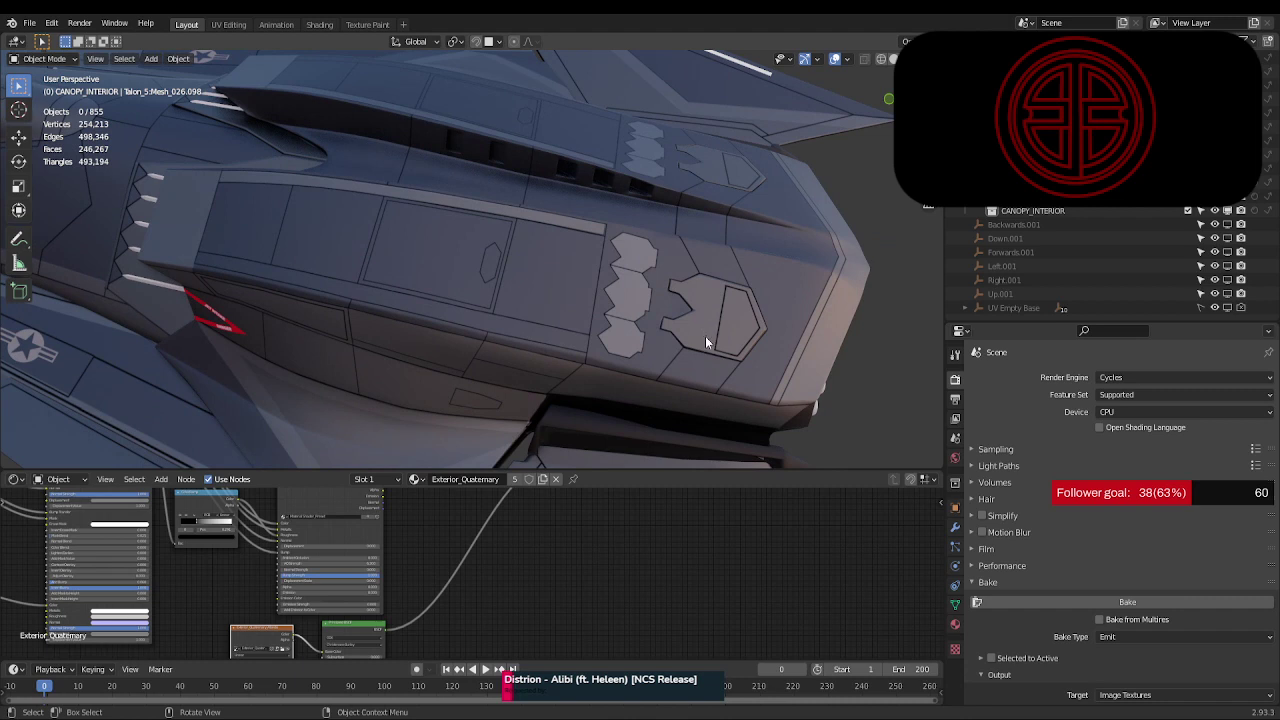
pyautogui.click(539, 303)
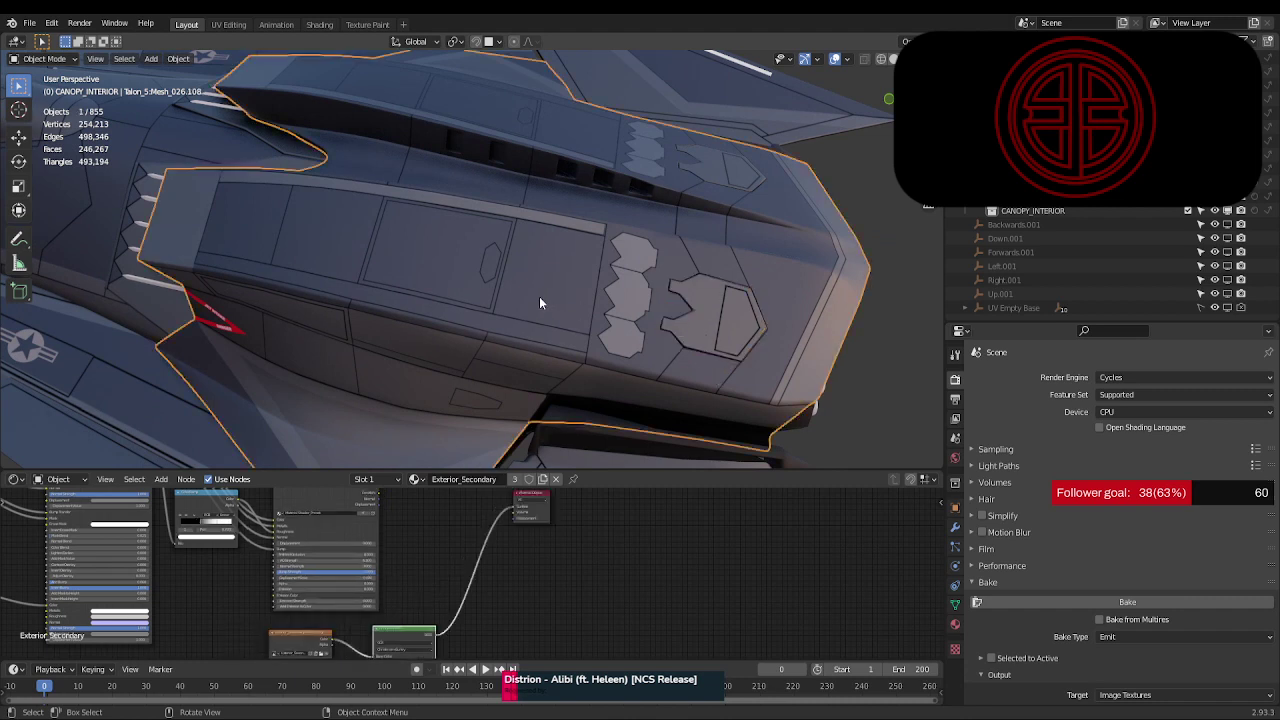
pyautogui.moveTo(539, 303); pyautogui.dragTo(16, 412, button='middle')
pyautogui.moveTo(394, 411); pyautogui.dragTo(604, 374, button='middle')
pyautogui.scroll(6, 604, 374)
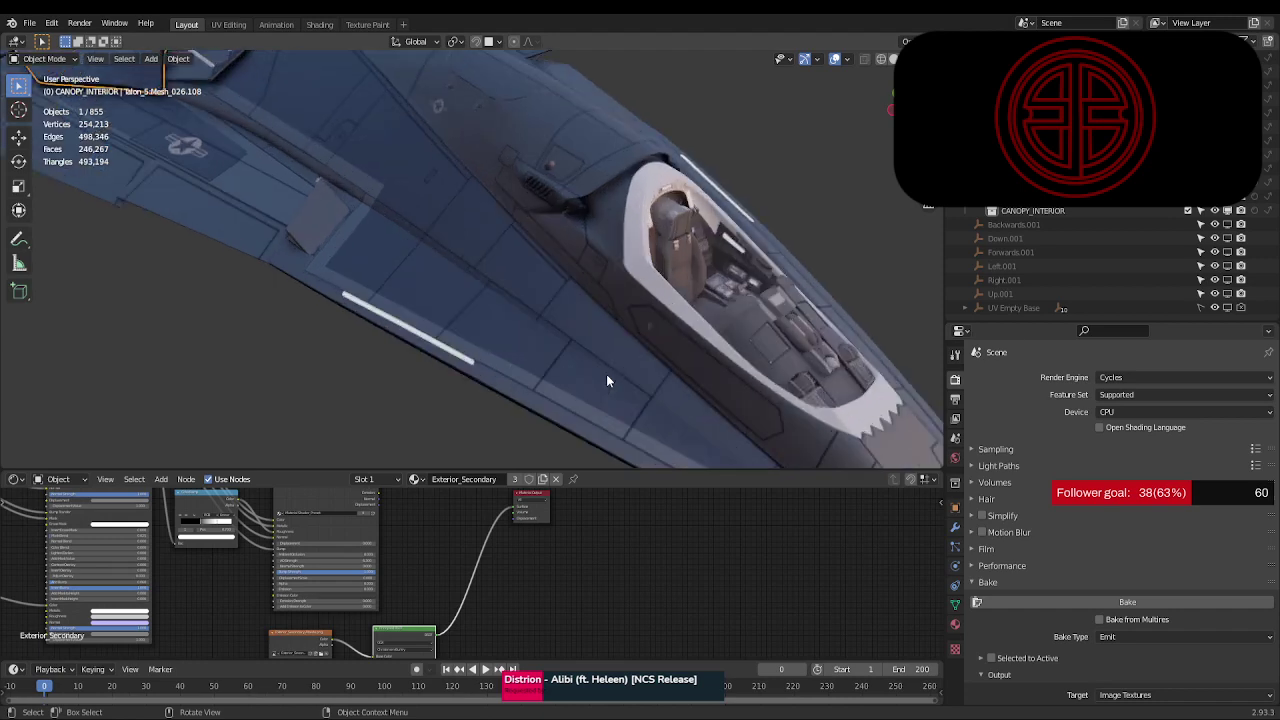
pyautogui.keyDown('shift'); pyautogui.moveTo(666, 328); pyautogui.dragTo(561, 251, button='middle'); pyautogui.keyUp('shift')
pyautogui.scroll(4, 431, 301)
pyautogui.scroll(2, 548, 312)
pyautogui.scroll(2, 505, 328)
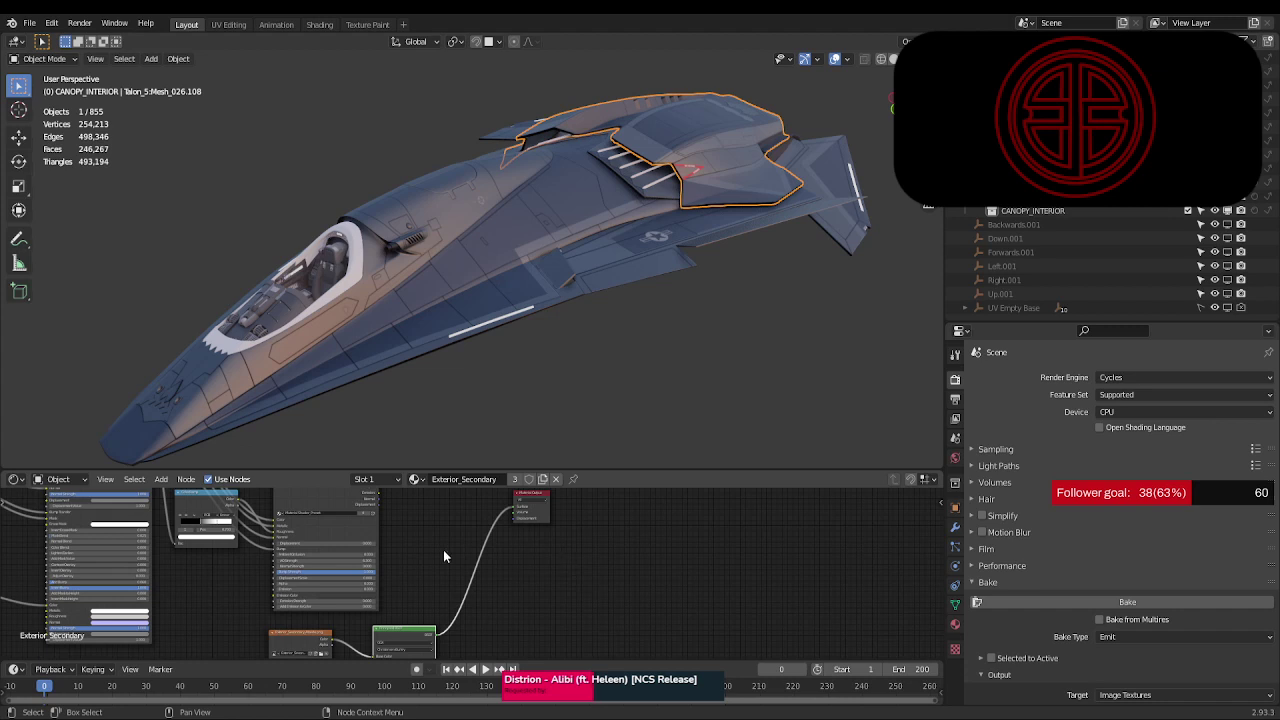
pyautogui.moveTo(586, 374)
pyautogui.mouseDown(button='middle')
pyautogui.moveTo(580, 395)
pyautogui.moveTo(594, 361)
pyautogui.mouseUp(button='middle')
# - Connect the original shader node group's output to the Material Output surface in the Exterior_Secondary and Exterior_Primary materials, replacing the baked shader
pyautogui.moveTo(492, 545); pyautogui.dragTo(420, 598, button='middle')
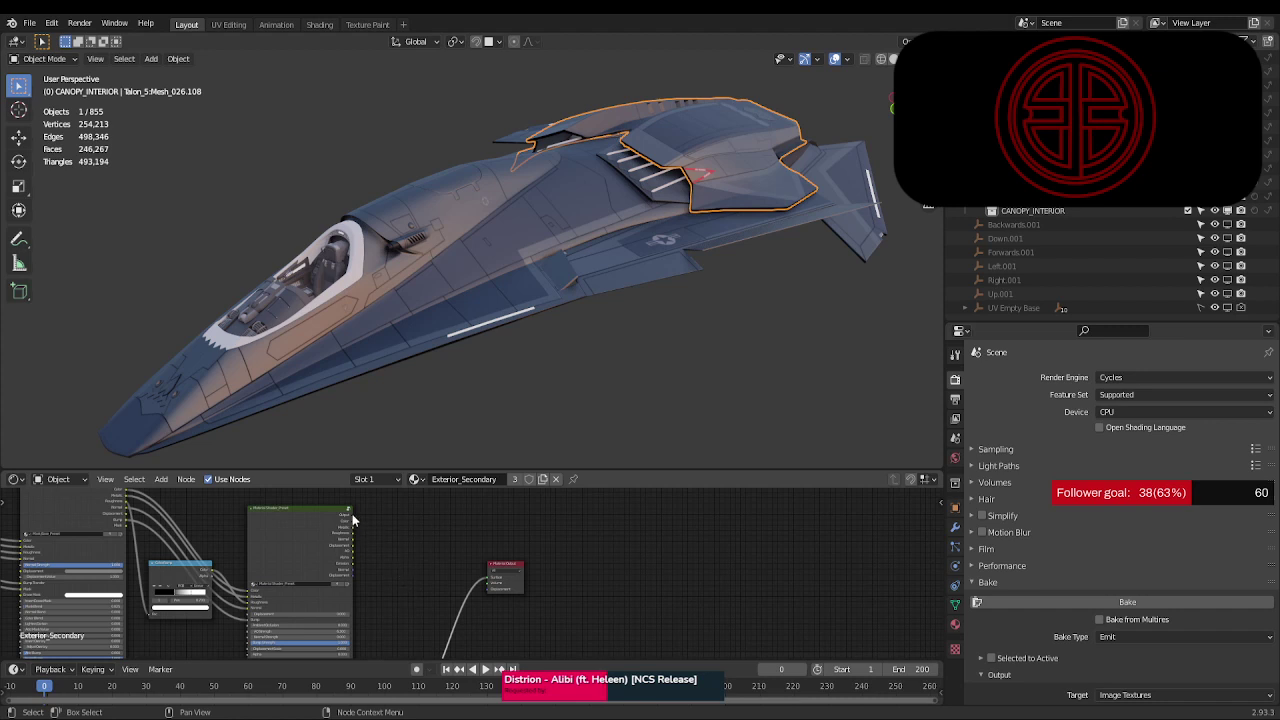
pyautogui.moveTo(481, 581); pyautogui.dragTo(542, 564)
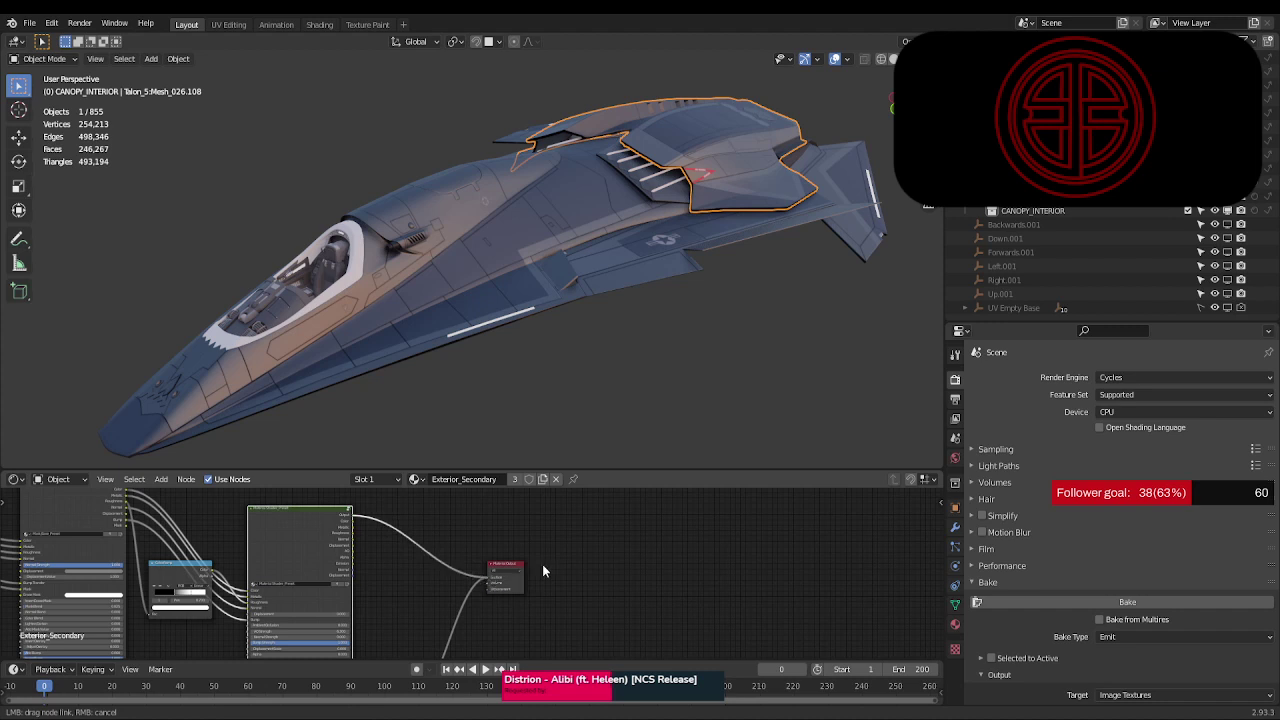
pyautogui.click(483, 242)
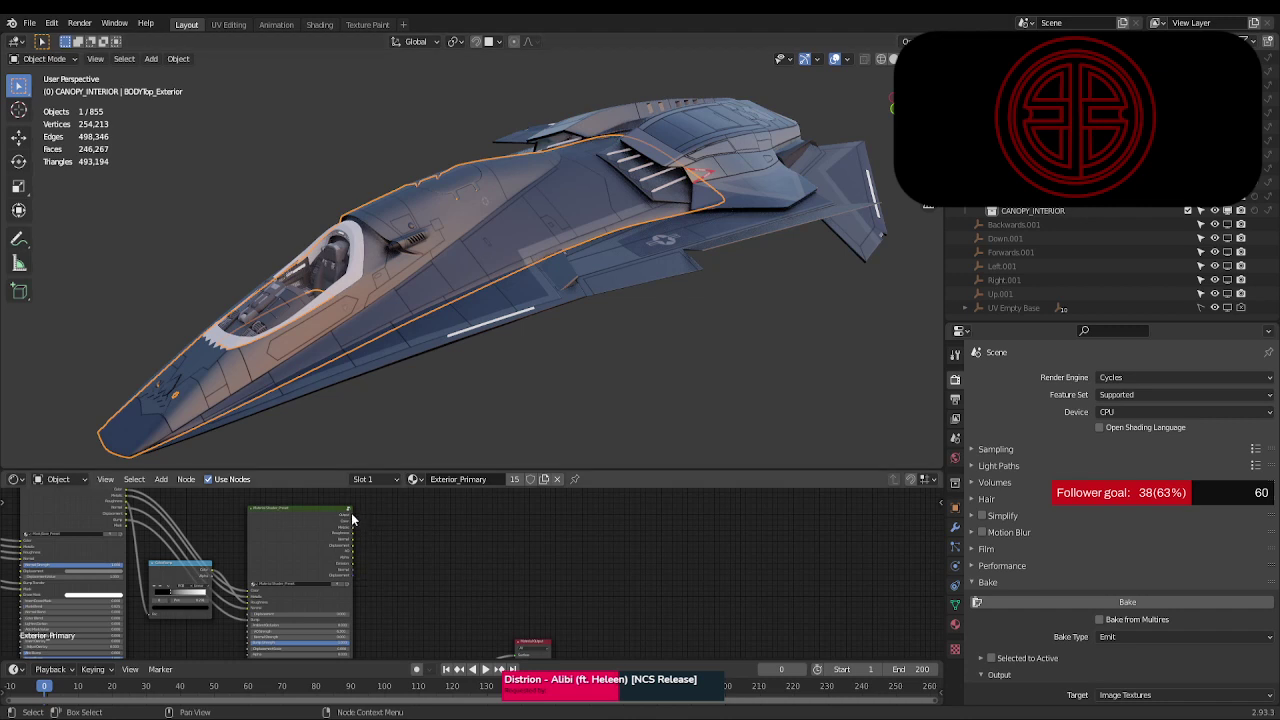
pyautogui.moveTo(351, 515); pyautogui.dragTo(515, 653)
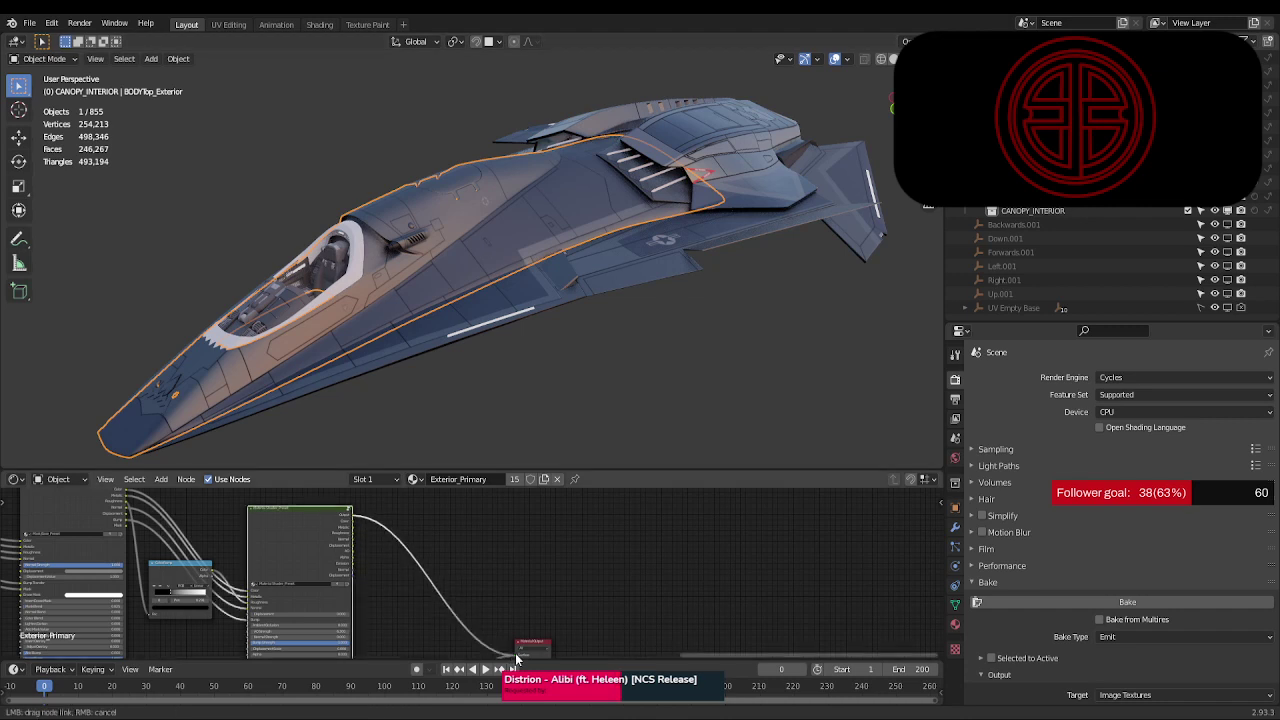
pyautogui.moveTo(550, 463); pyautogui.dragTo(571, 388)
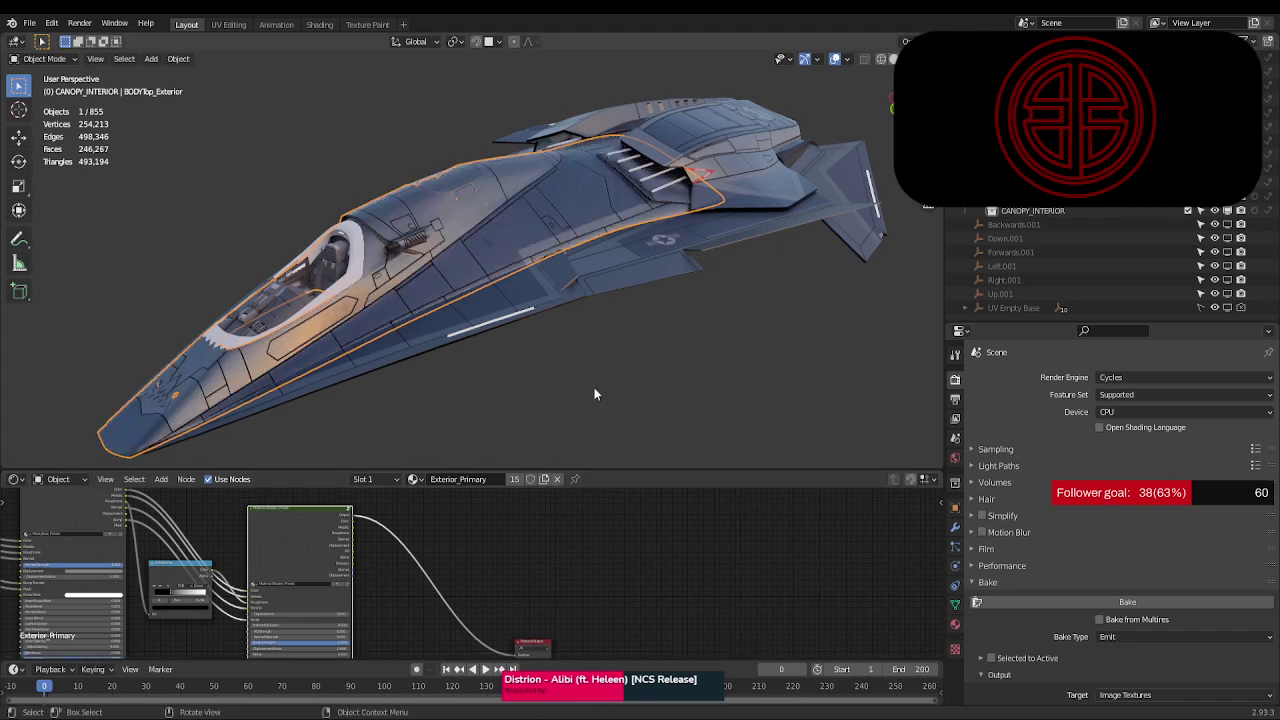
# - Connect the original shader node group's output to the Material Output surface in the Exterior_Tertiary and Exterior_Quaternary materials, and deselect everything
pyautogui.click(493, 297)
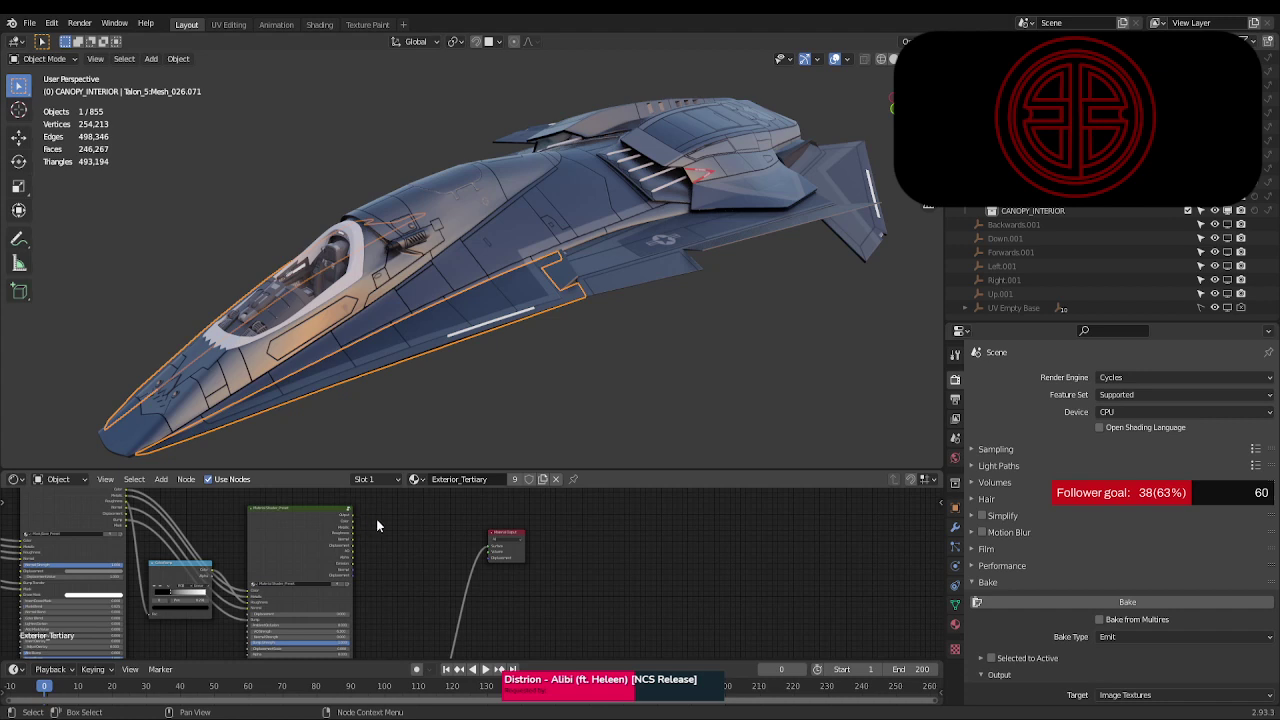
pyautogui.moveTo(349, 514); pyautogui.dragTo(489, 546)
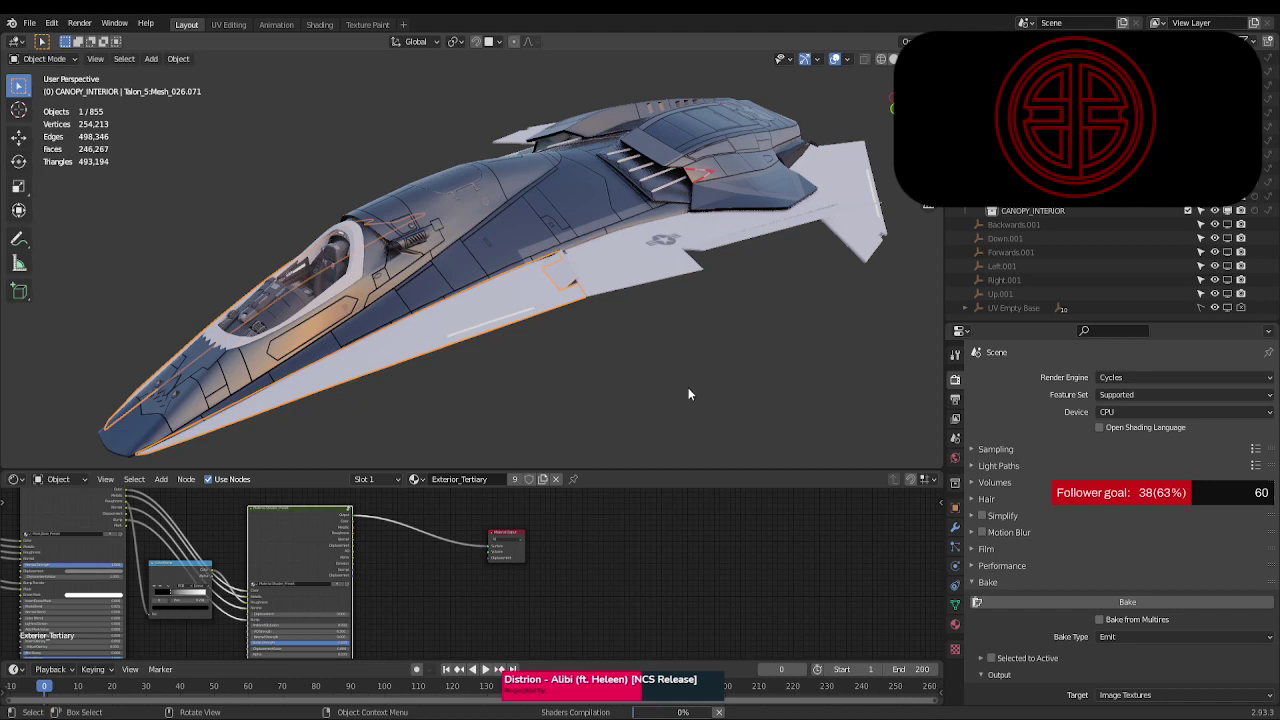
pyautogui.moveTo(688, 392)
pyautogui.mouseDown(button='middle')
pyautogui.moveTo(699, 317)
pyautogui.moveTo(678, 317)
pyautogui.moveTo(626, 372)
pyautogui.mouseUp(button='middle')
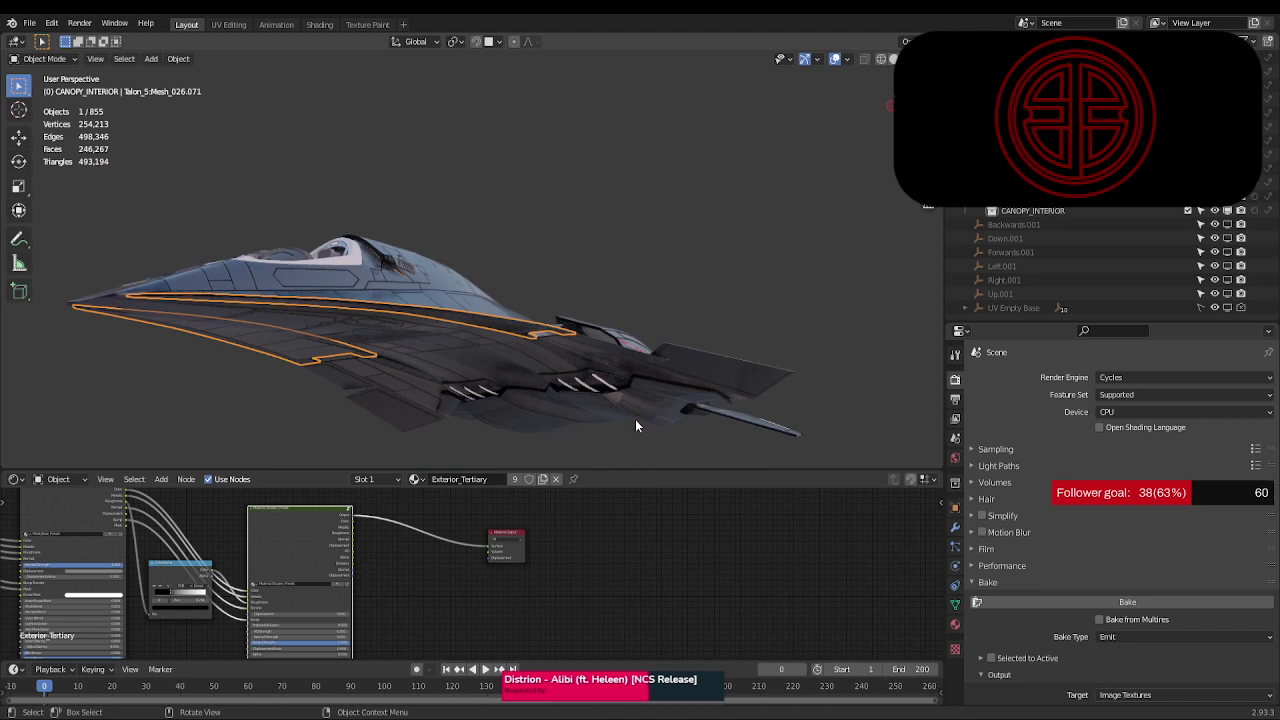
pyautogui.click(635, 419)
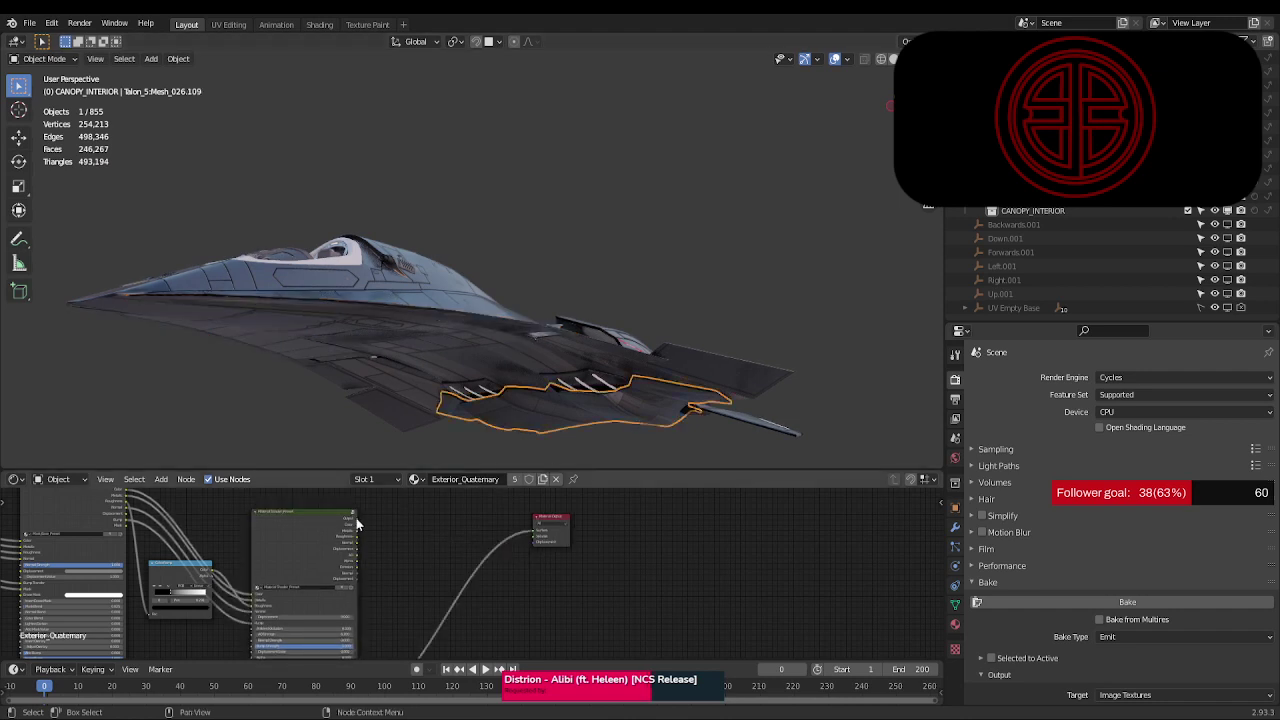
pyautogui.moveTo(355, 517); pyautogui.dragTo(536, 535)
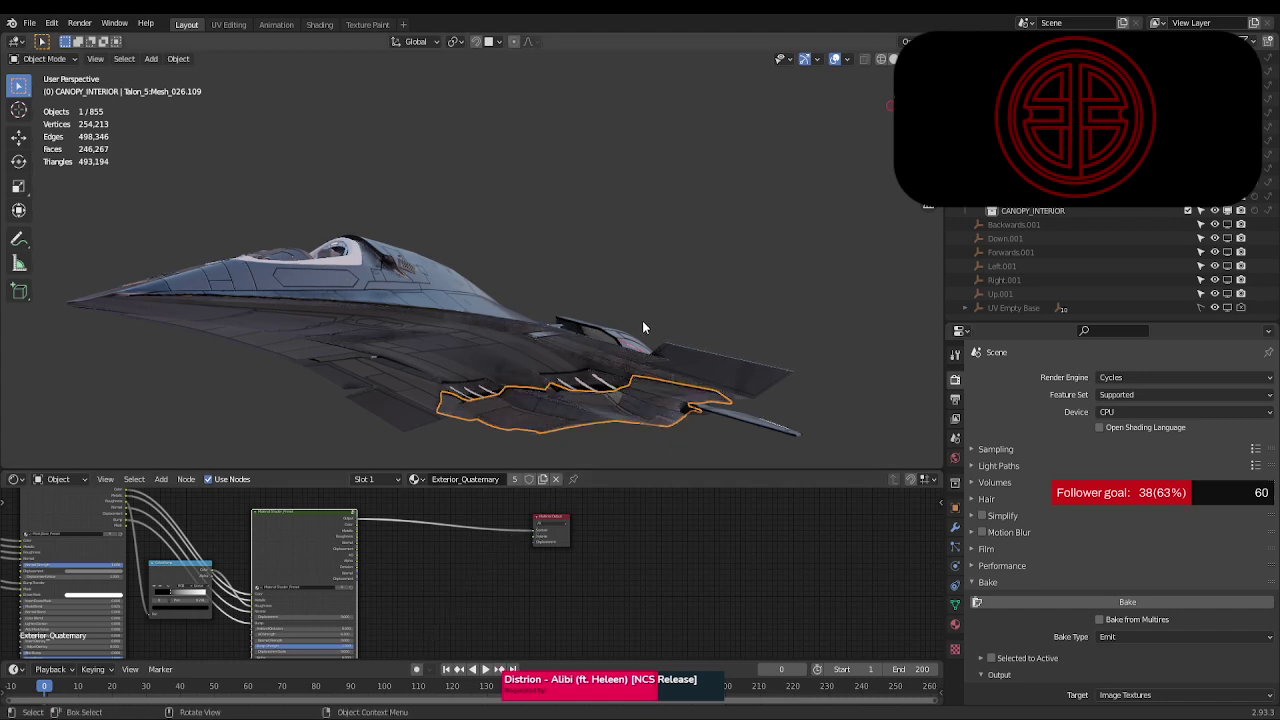
pyautogui.moveTo(642, 322); pyautogui.dragTo(604, 381, button='middle')
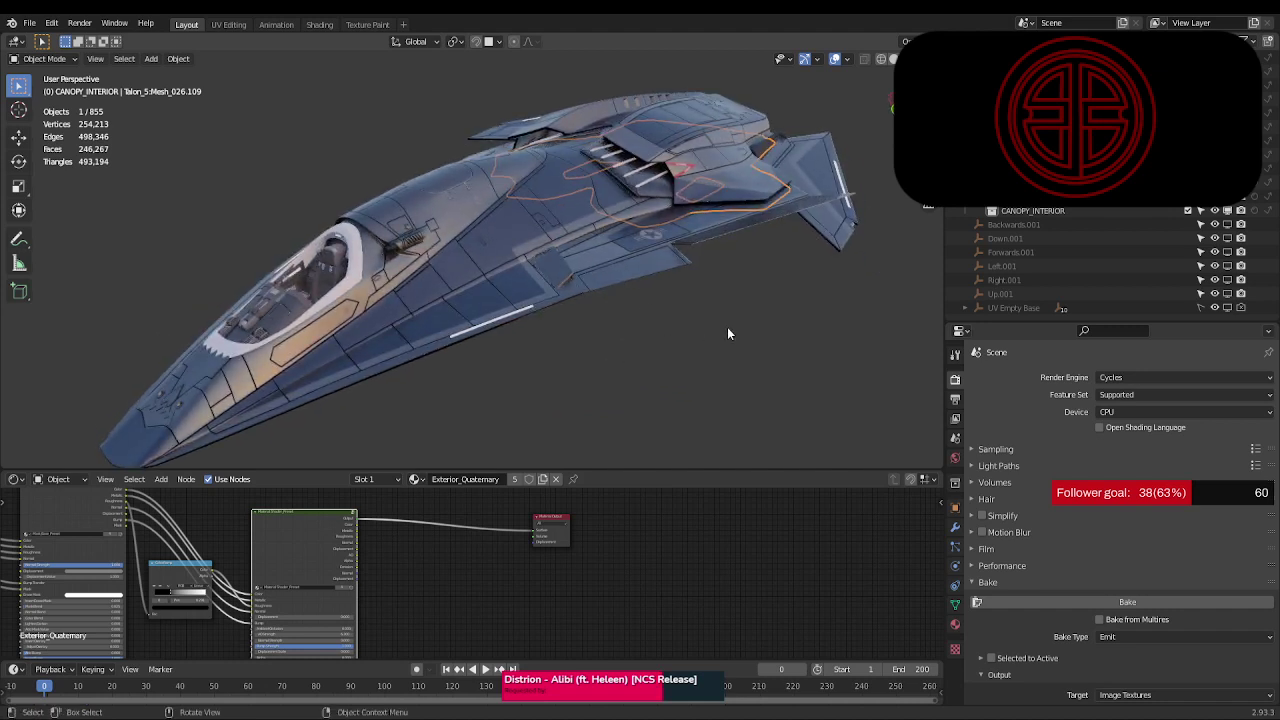
pyautogui.click(717, 303)
pyautogui.moveTo(651, 320); pyautogui.dragTo(715, 316, button='middle')
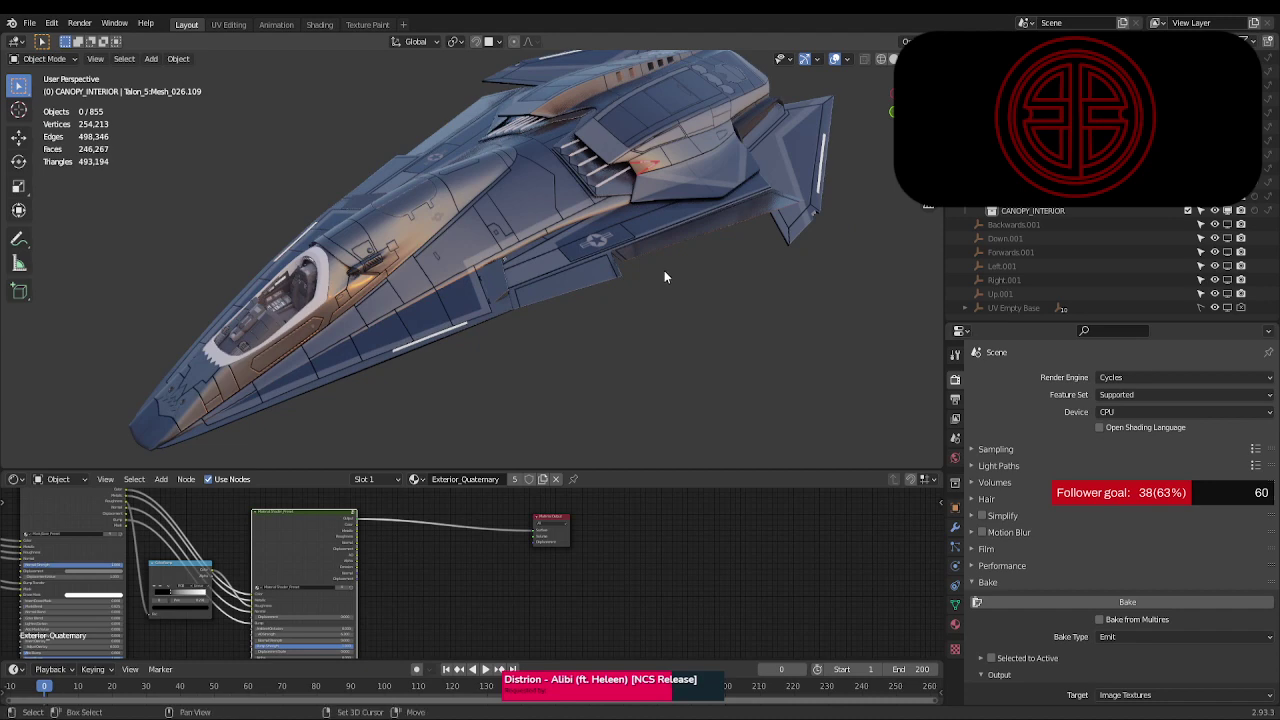
# - Maximize the 3D viewport and examine the original shaders on the ship's nose, cockpit and upper hull
pyautogui.moveTo(664, 272); pyautogui.dragTo(680, 324, button='middle')
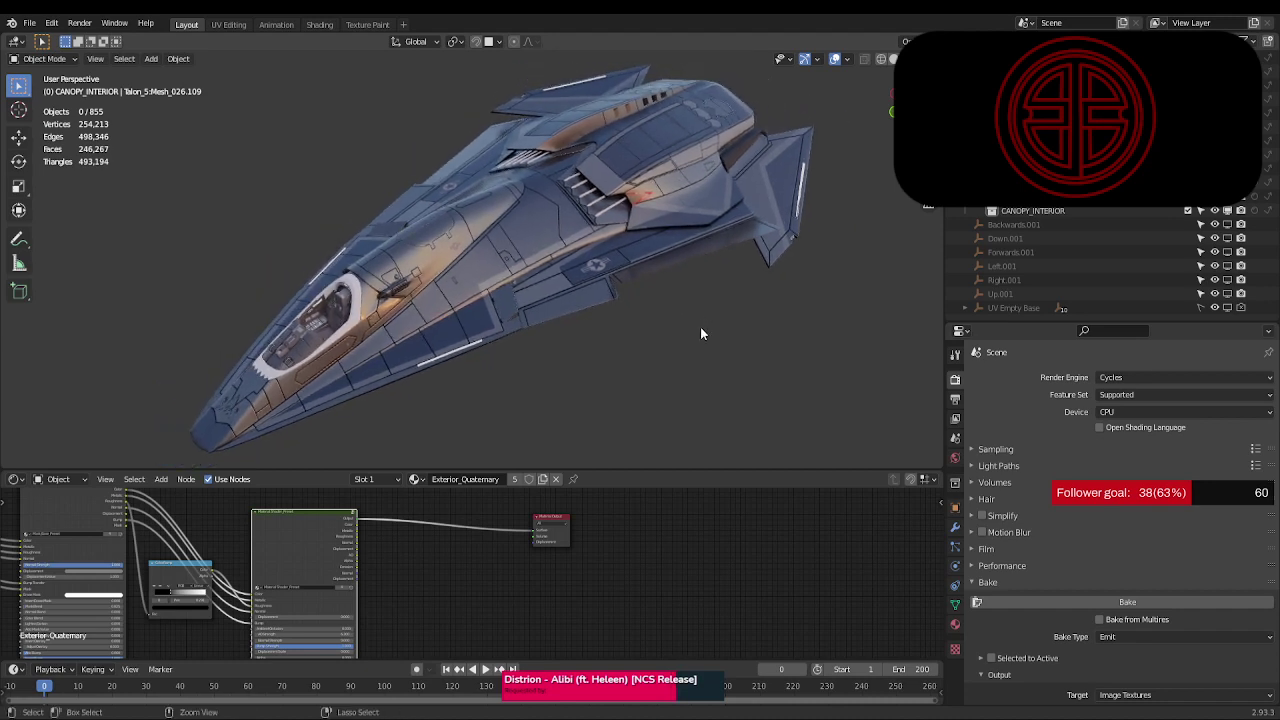
pyautogui.hotkey('ctrl', 'space')
pyautogui.moveTo(736, 426)
pyautogui.mouseDown(button='middle')
pyautogui.moveTo(720, 438)
pyautogui.moveTo(736, 450)
pyautogui.mouseUp(button='middle')
pyautogui.keyDown('ctrl'); pyautogui.moveTo(743, 436); pyautogui.dragTo(740, 414, button='middle'); pyautogui.keyUp('ctrl')
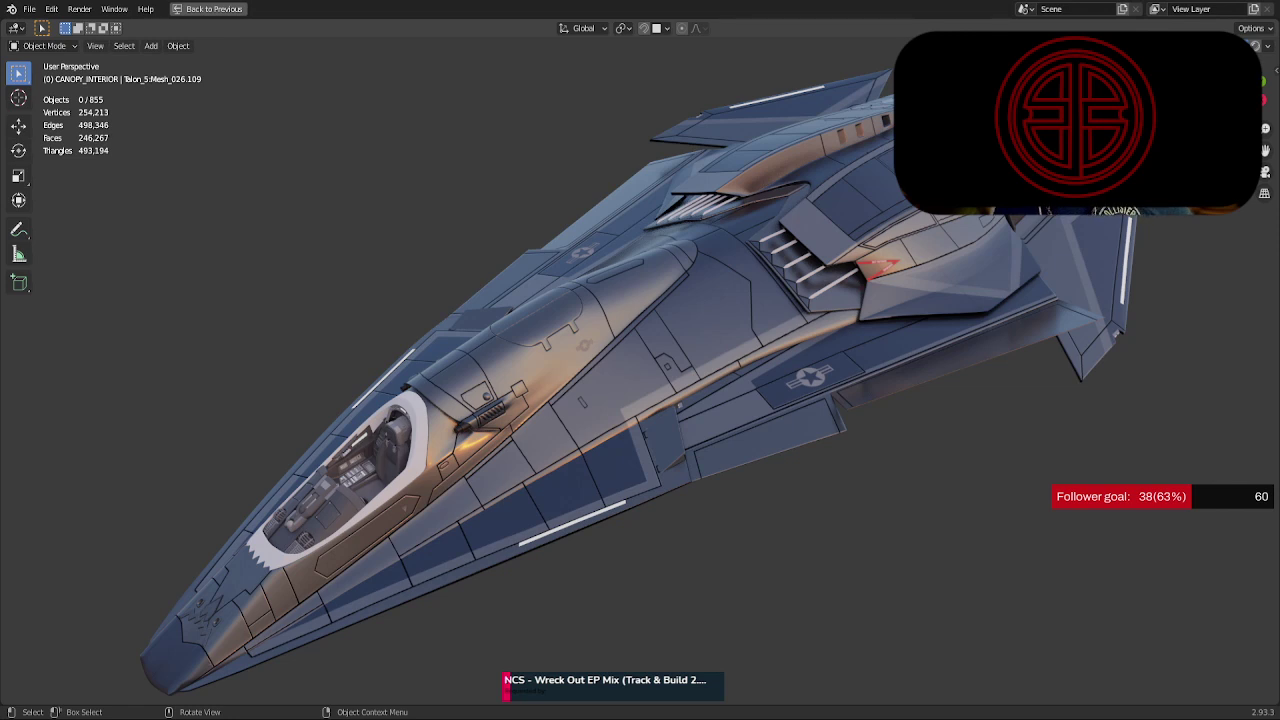
# - Check the mandatory update's download progress in the simulator's Installation Manager, and return to Blender with the 3D viewport restored to the regular layout
pyautogui.hotkey('alt', 'Tab')
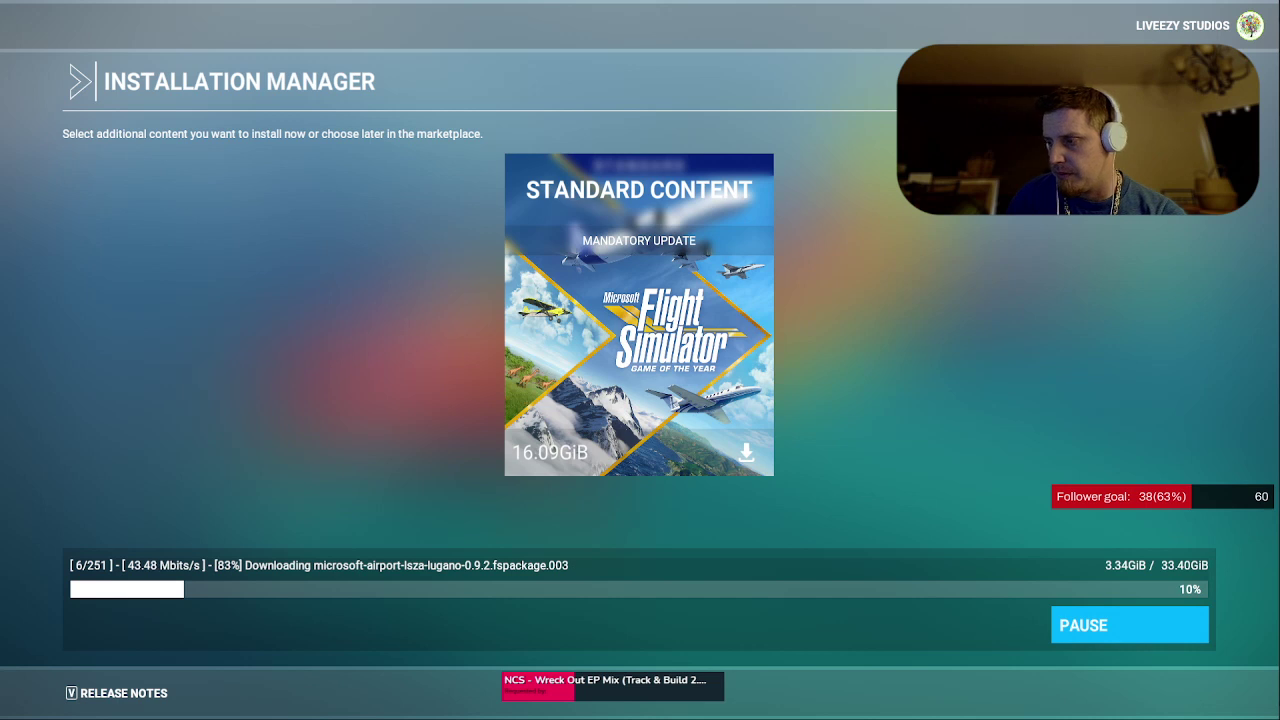
pyautogui.hotkey('alt', 'Tab')
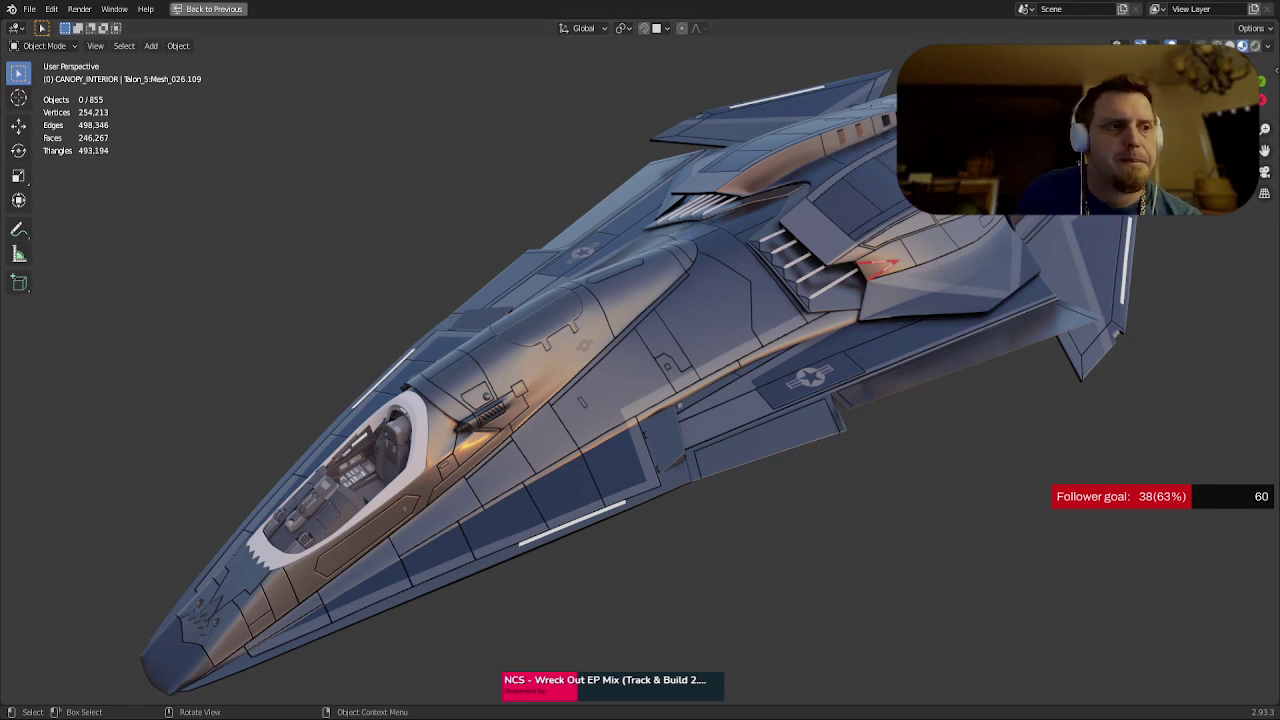
pyautogui.click(29, 9)
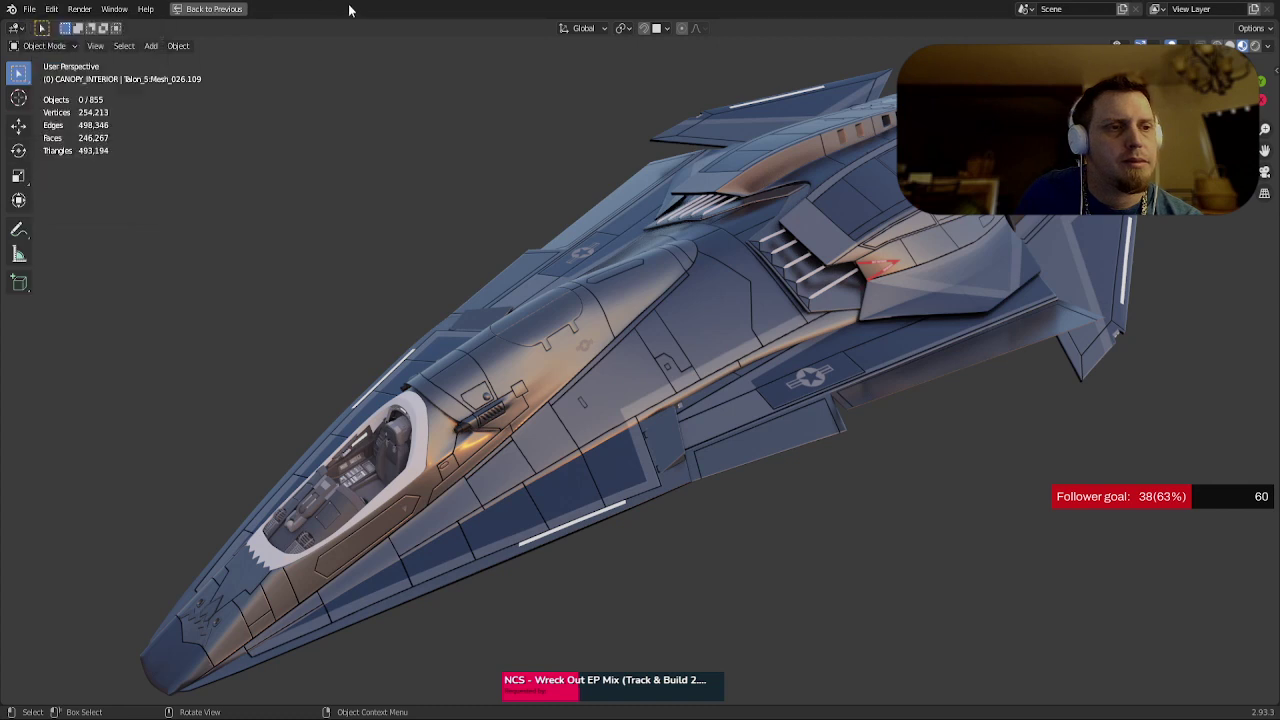
pyautogui.click(30, 12)
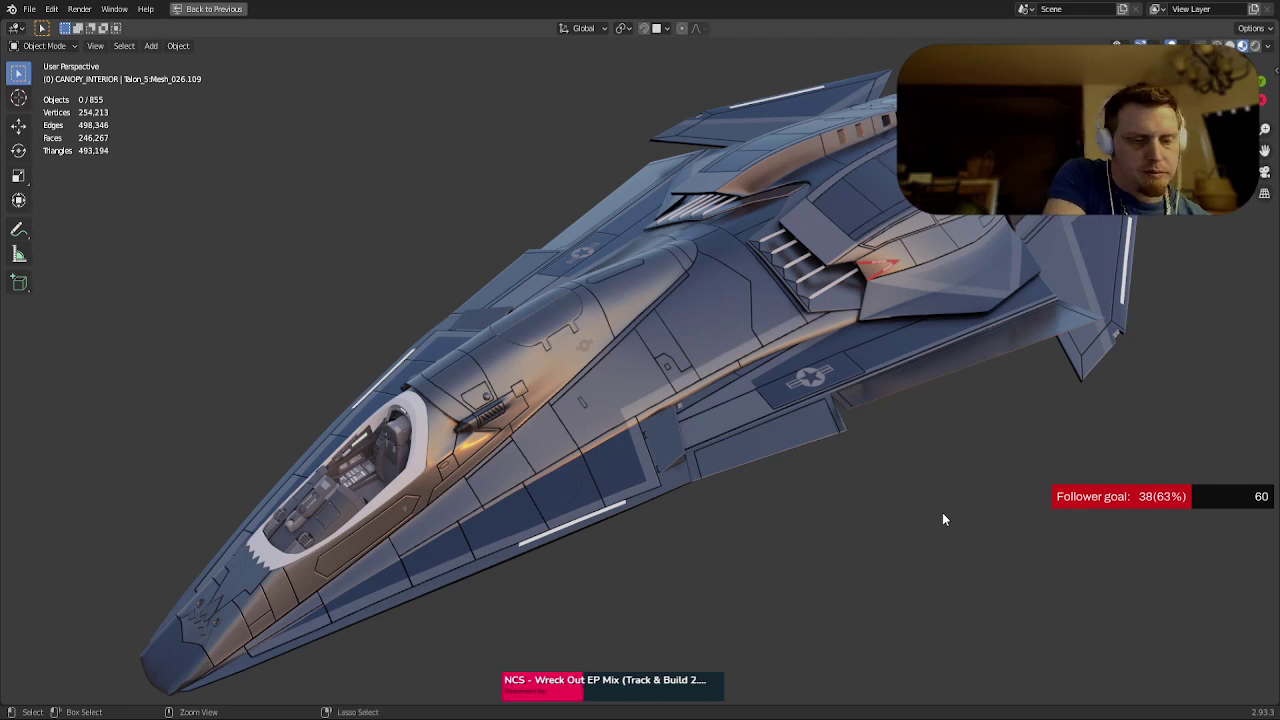
pyautogui.hotkey('ctrl', 'space')
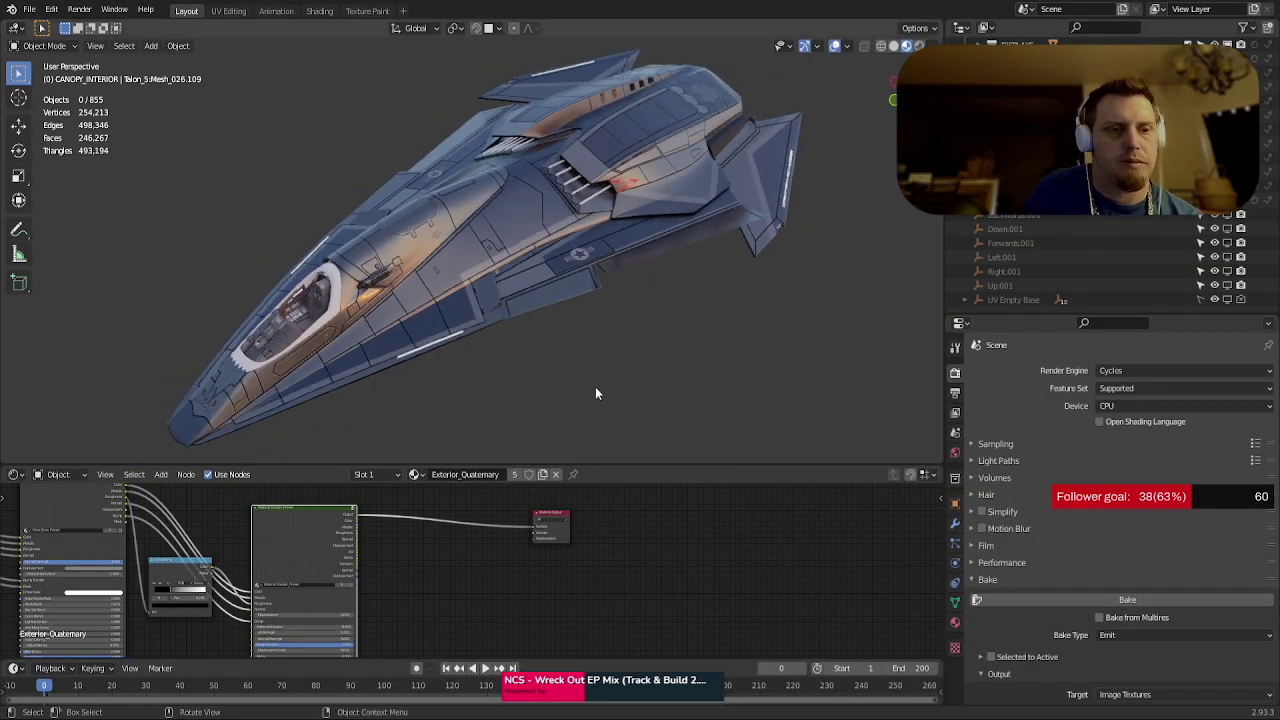
pyautogui.moveTo(595, 386)
pyautogui.mouseDown(button='middle')
pyautogui.moveTo(587, 377)
pyautogui.moveTo(607, 357)
pyautogui.moveTo(593, 349)
pyautogui.moveTo(597, 280)
pyautogui.moveTo(597, 386)
pyautogui.mouseUp(button='middle')
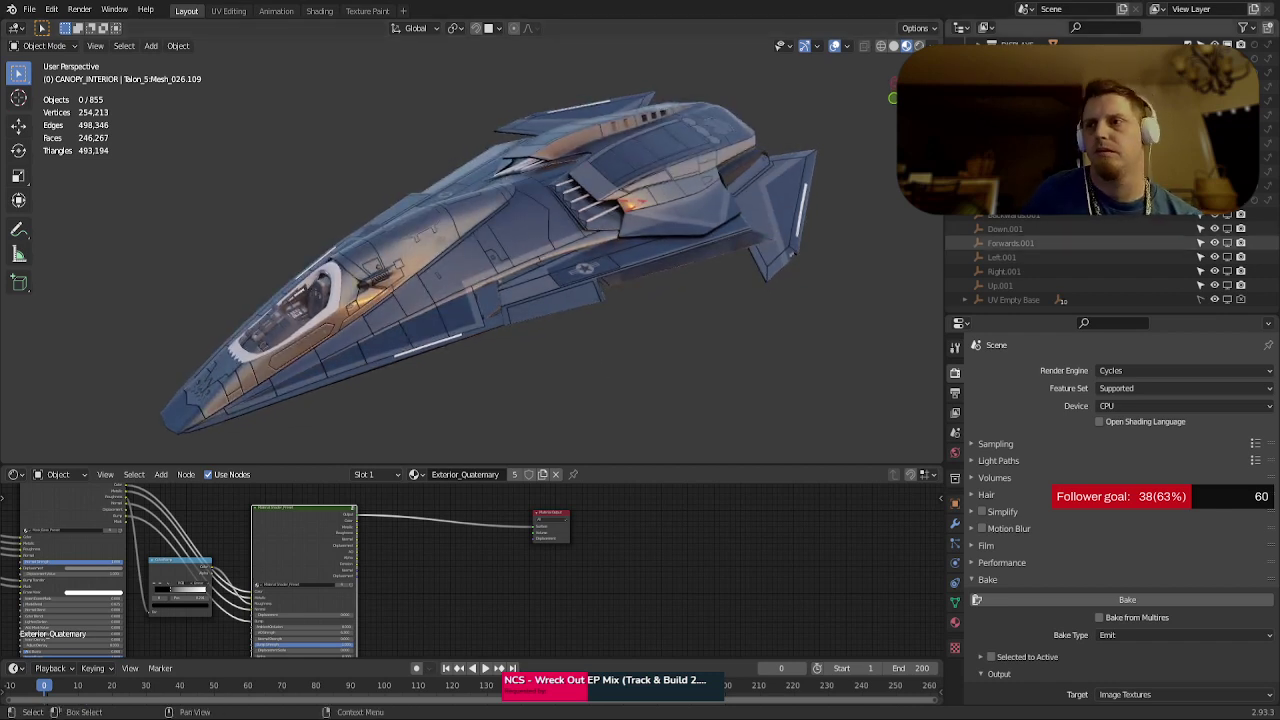